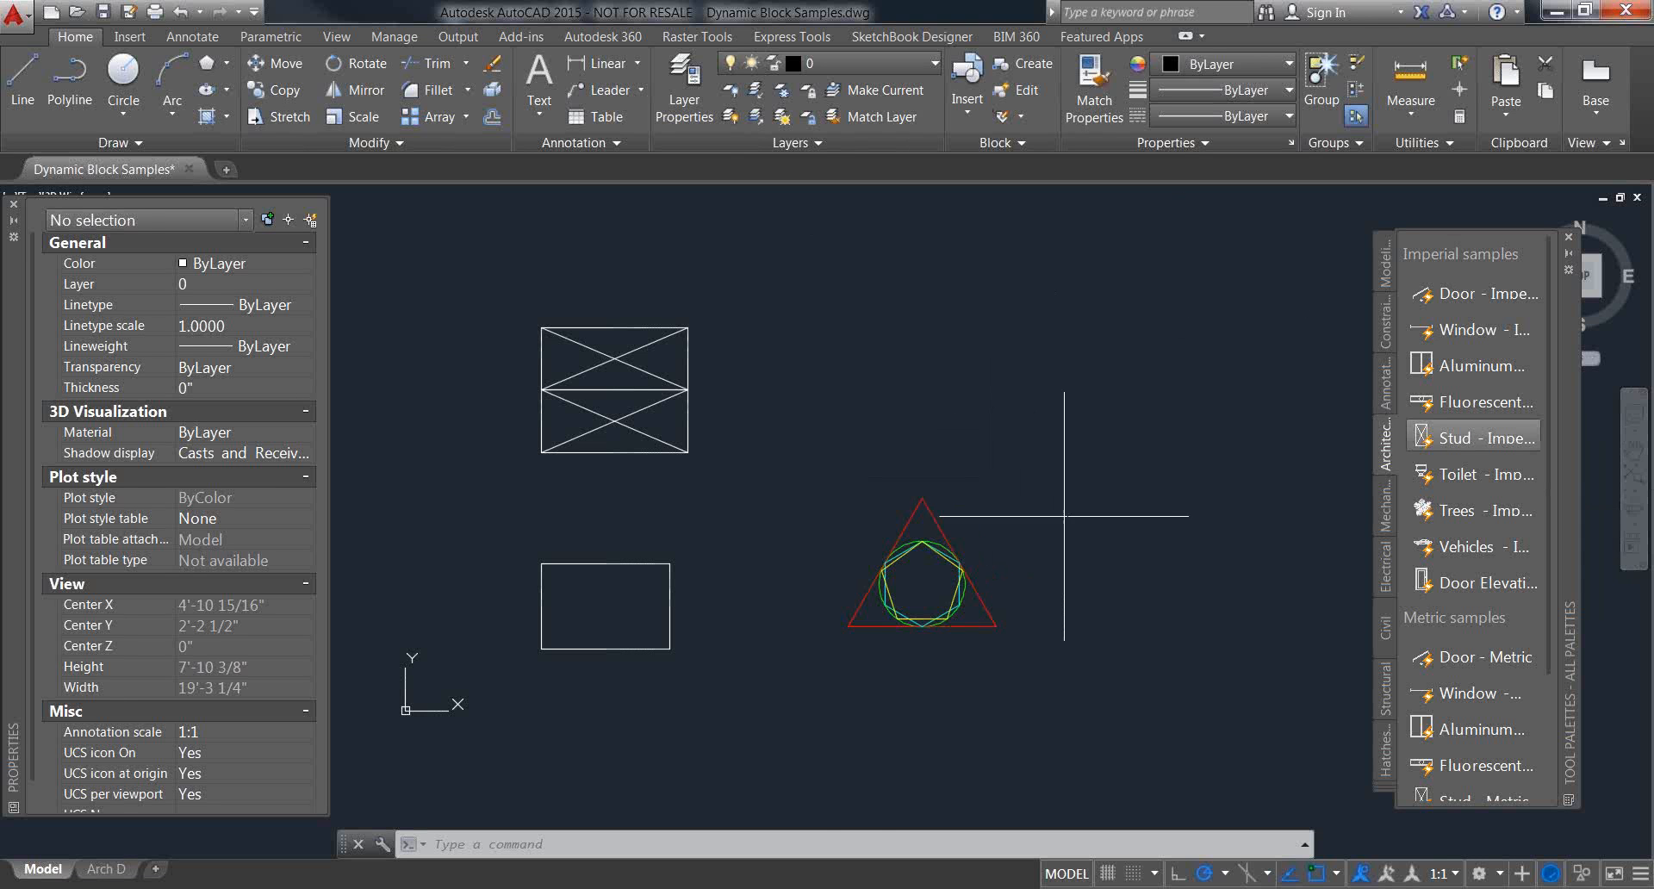
Step: Select the Shapes and Box block references in turn to examine their dynamic grips and custom properties, and clear the selection
left_click(896, 627)
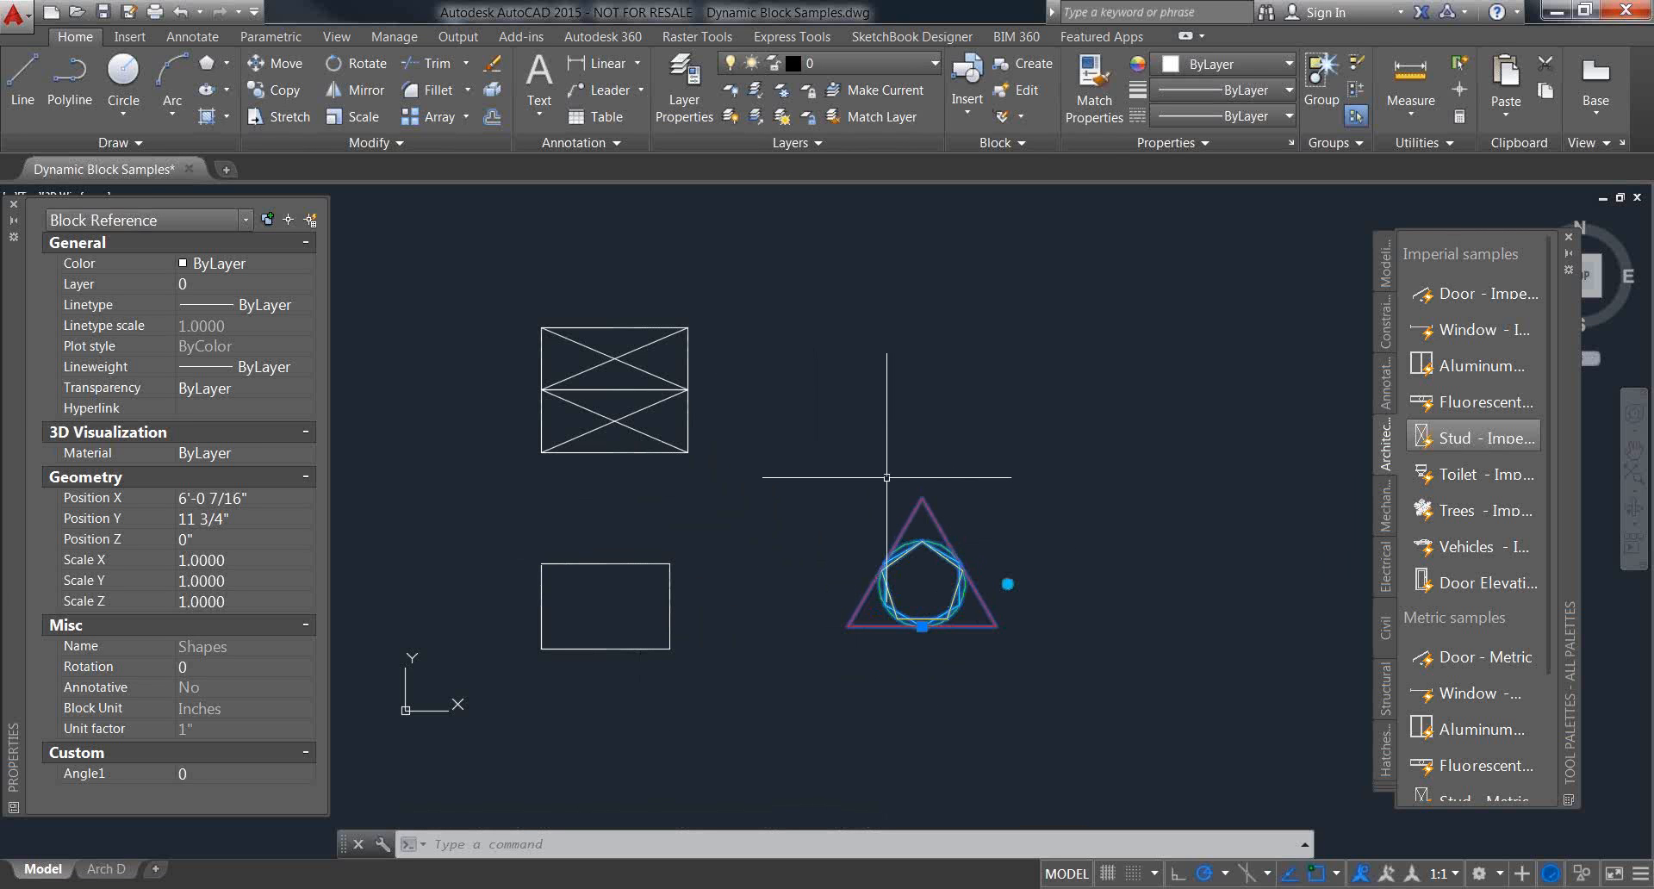
key("Escape")
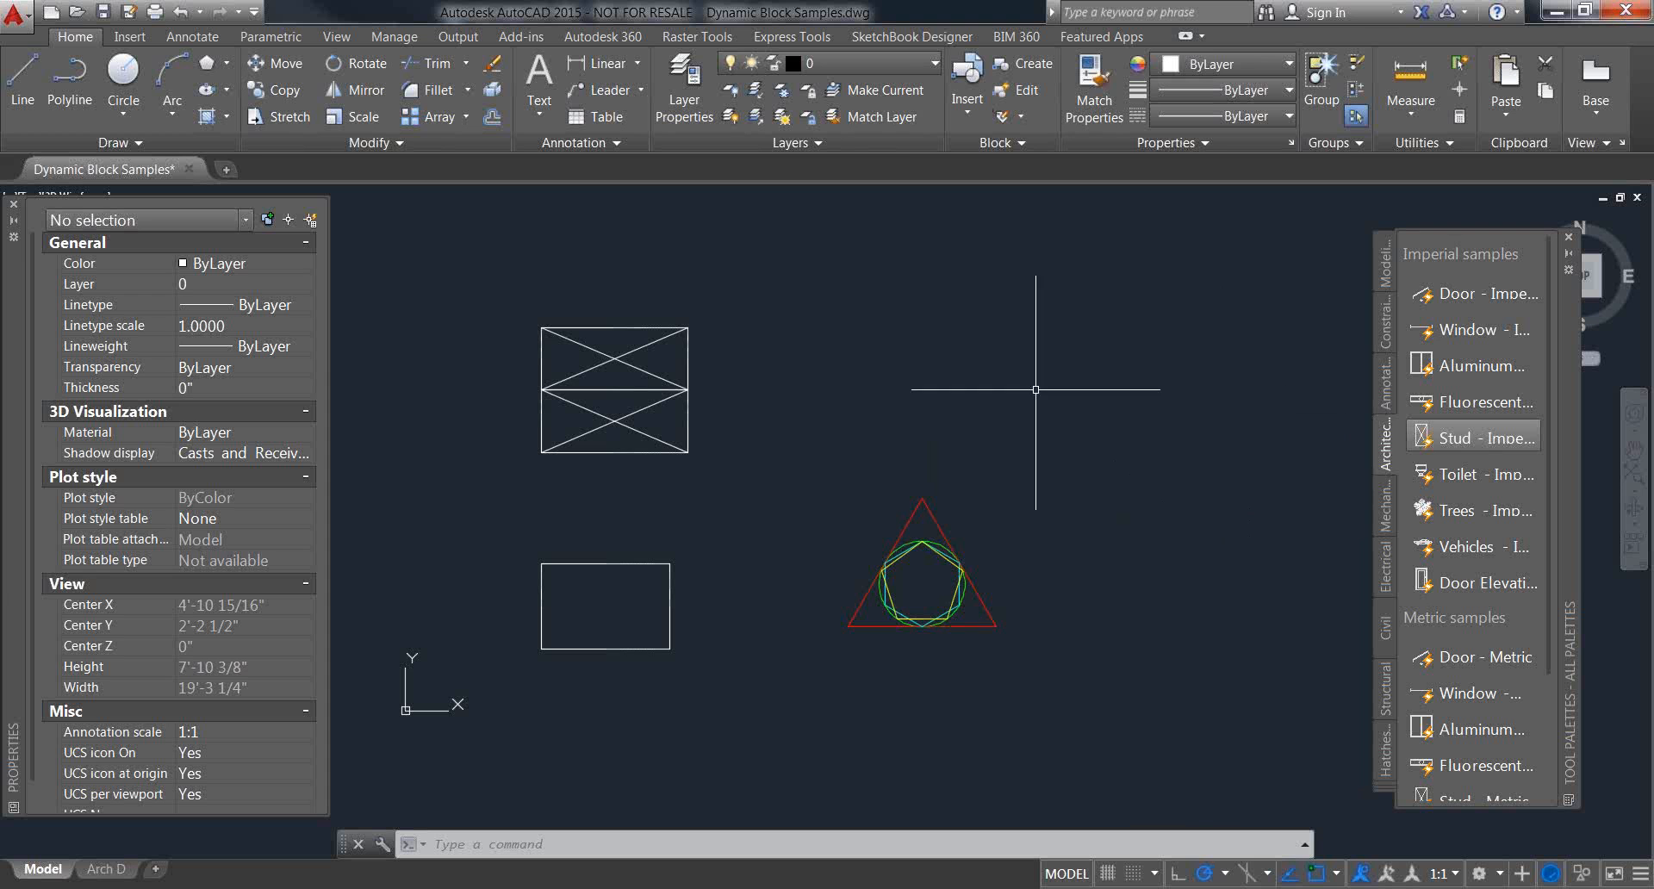
left_click(748, 606)
left_click(642, 615)
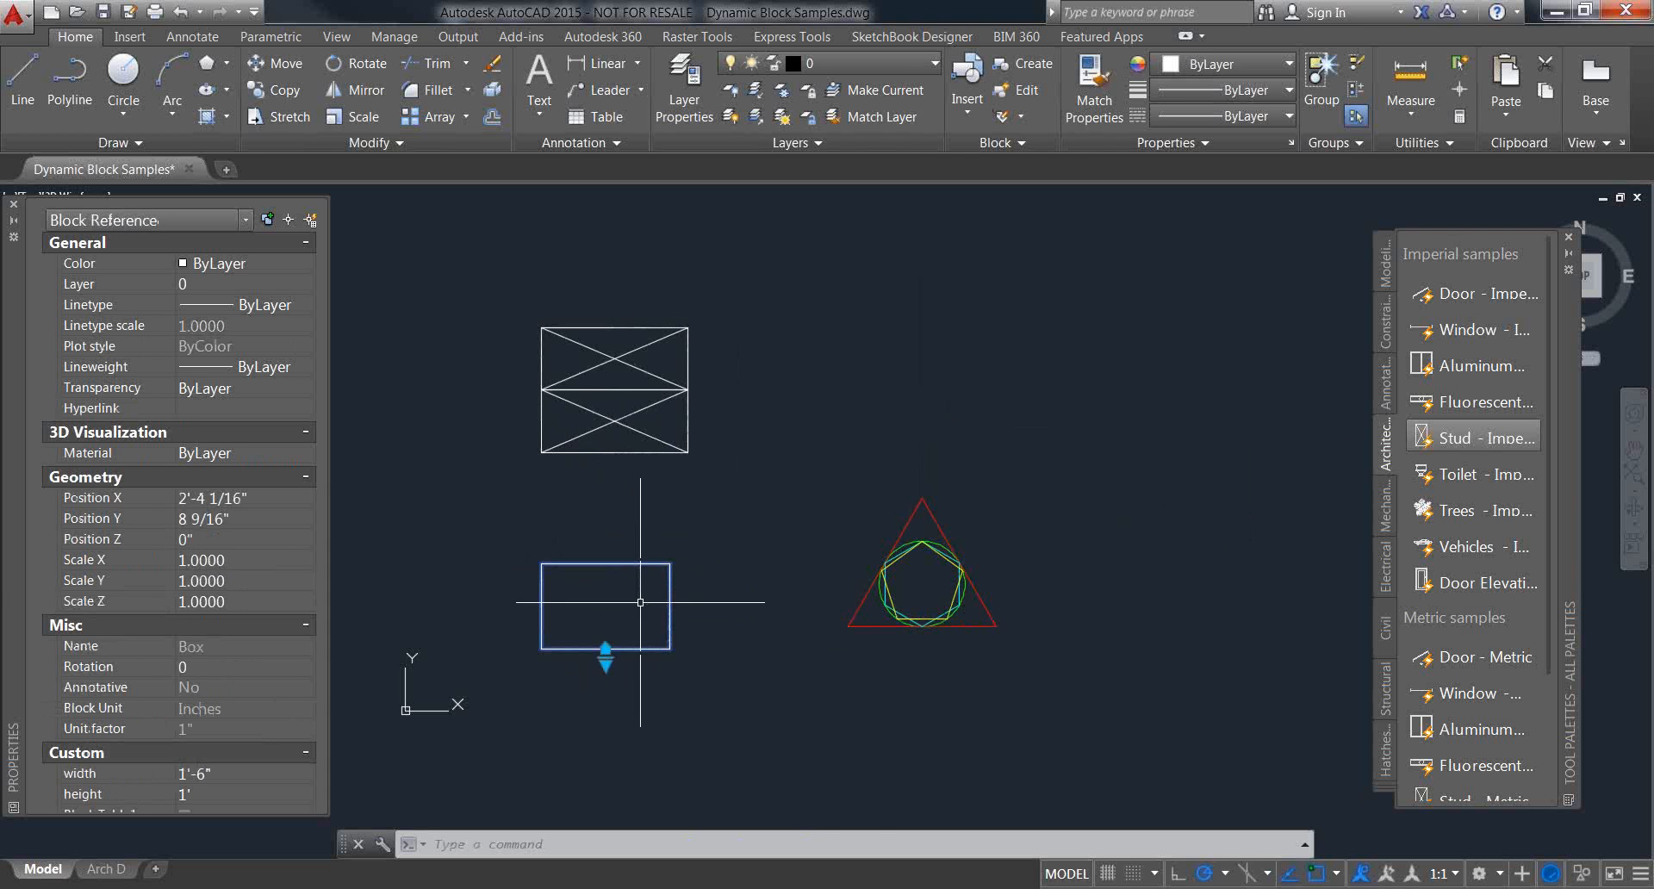
scroll(582, 646, "up", 4)
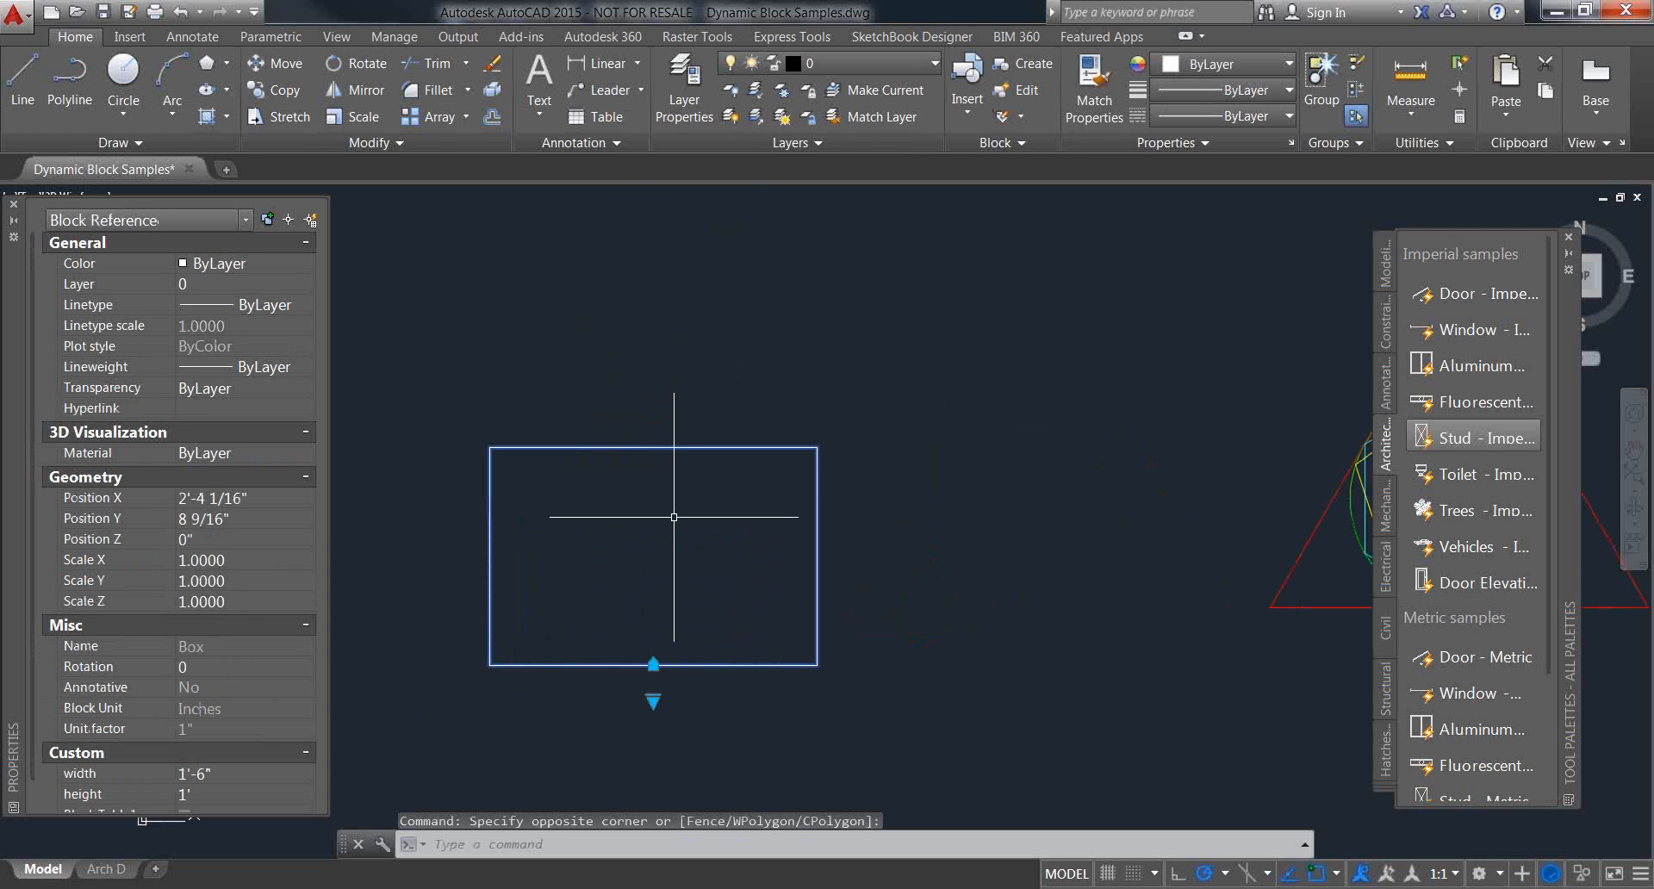
scroll(653, 568, "down", 4)
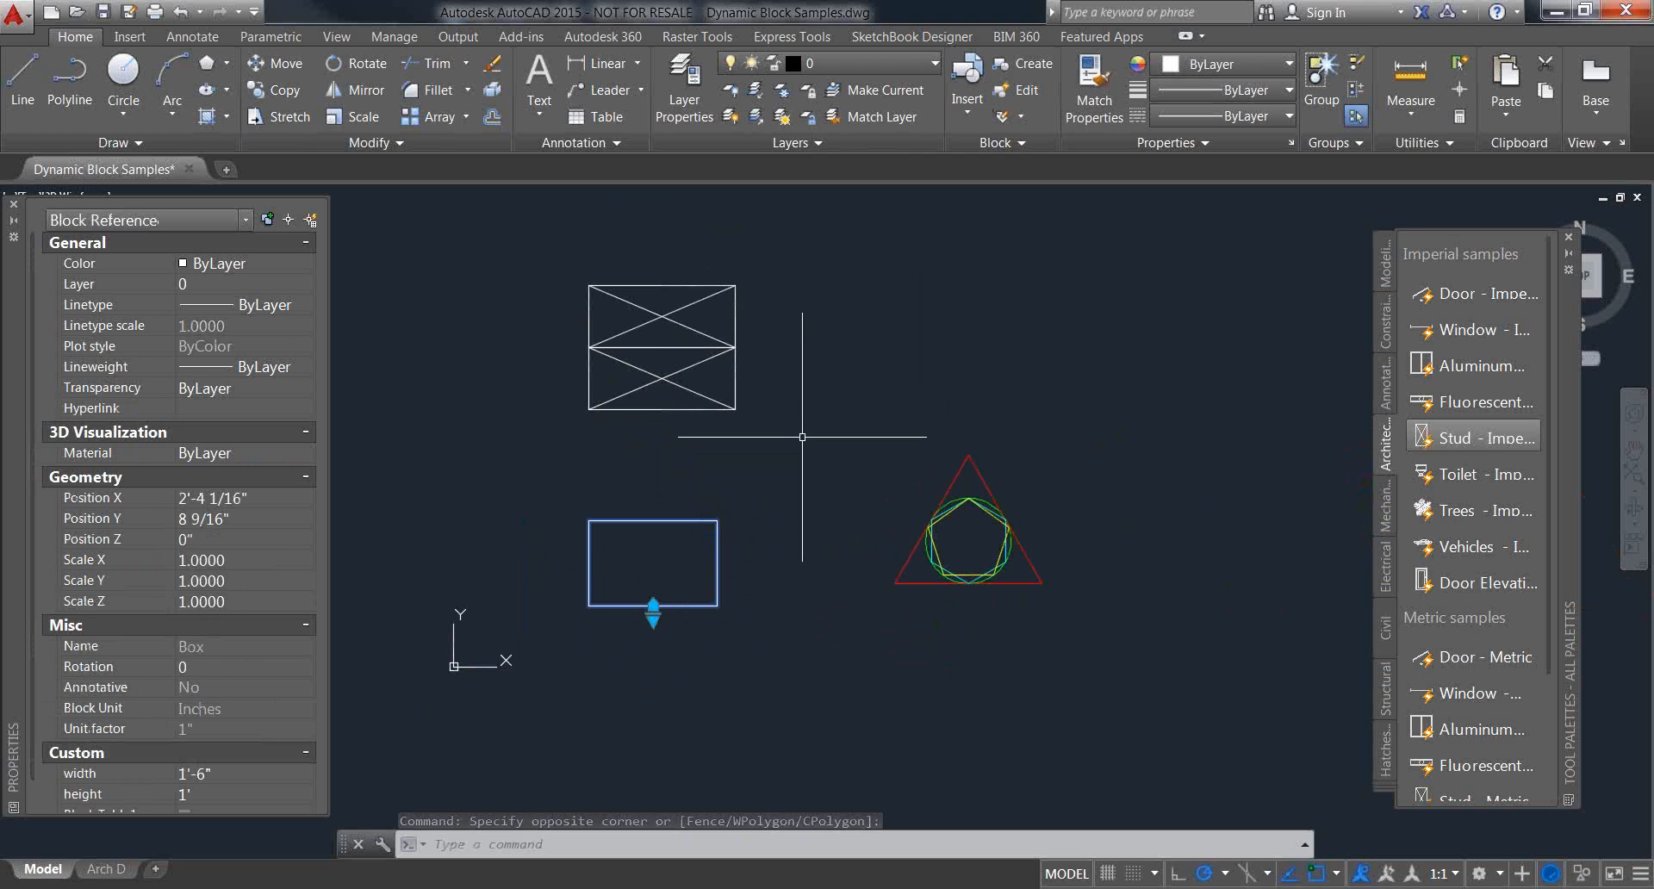
left_click(739, 398)
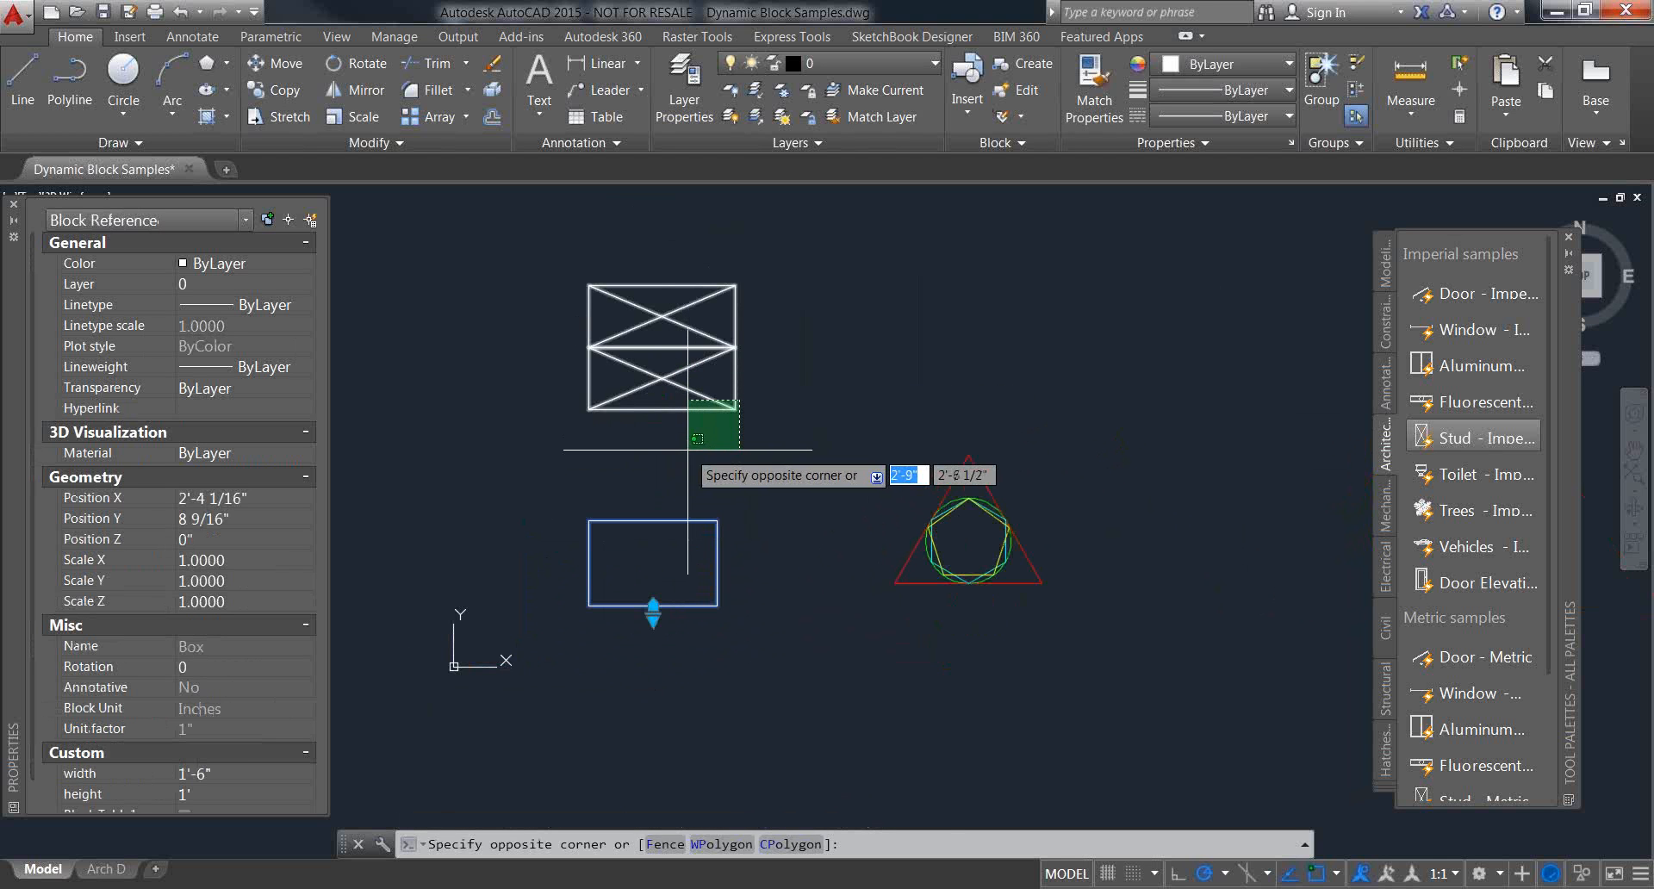
key("Escape")
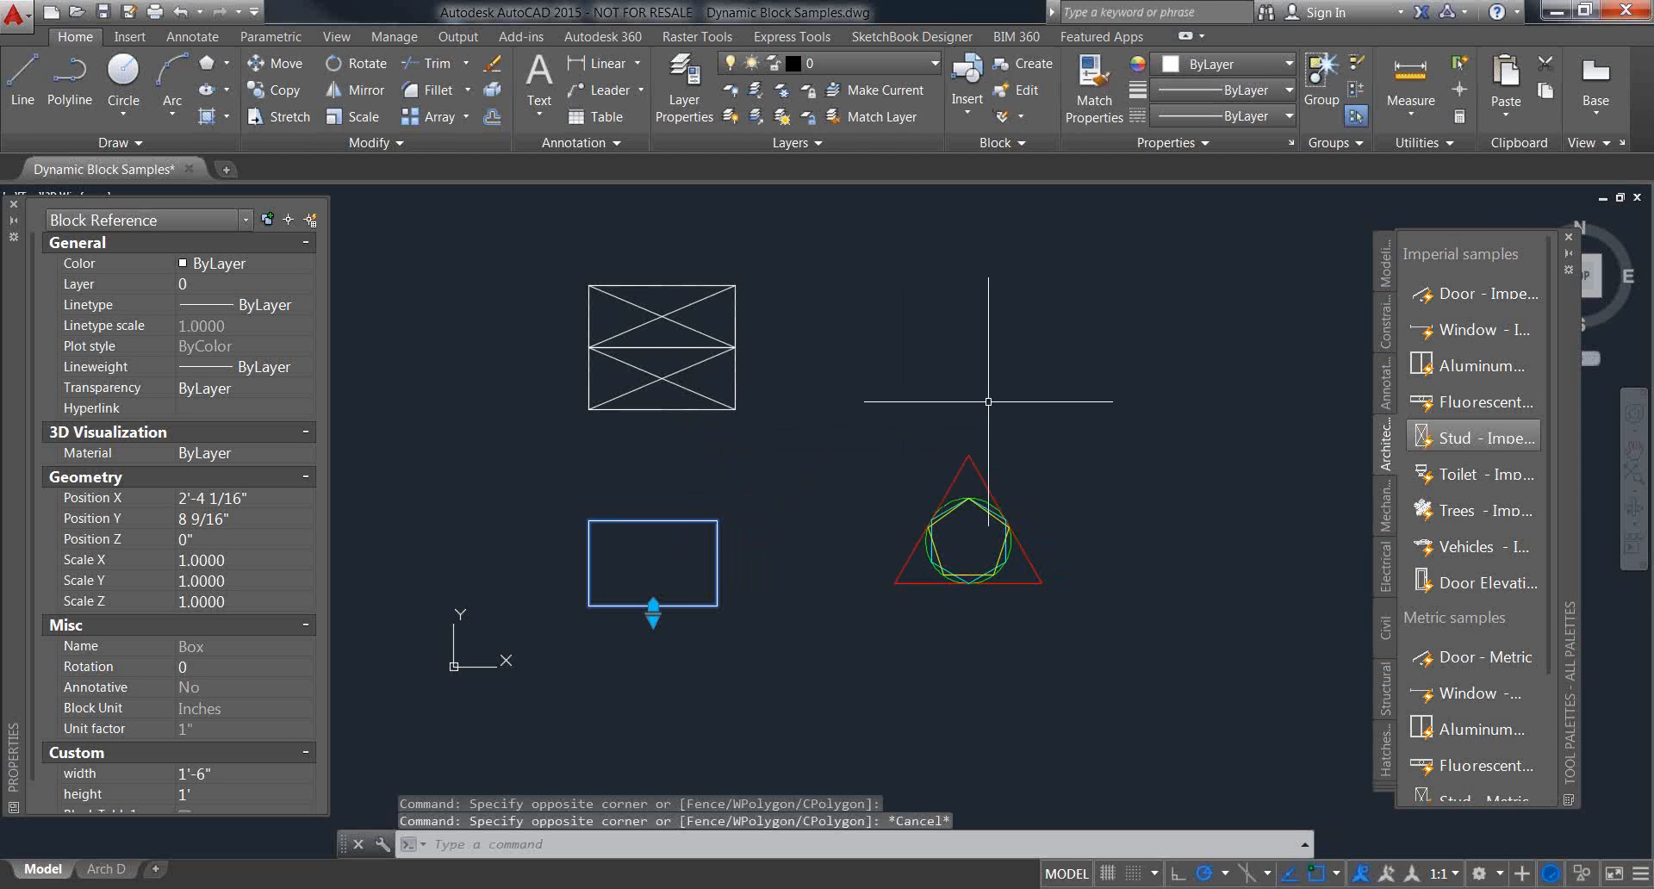
key("Escape")
middle_click_drag(892, 476, 876, 508)
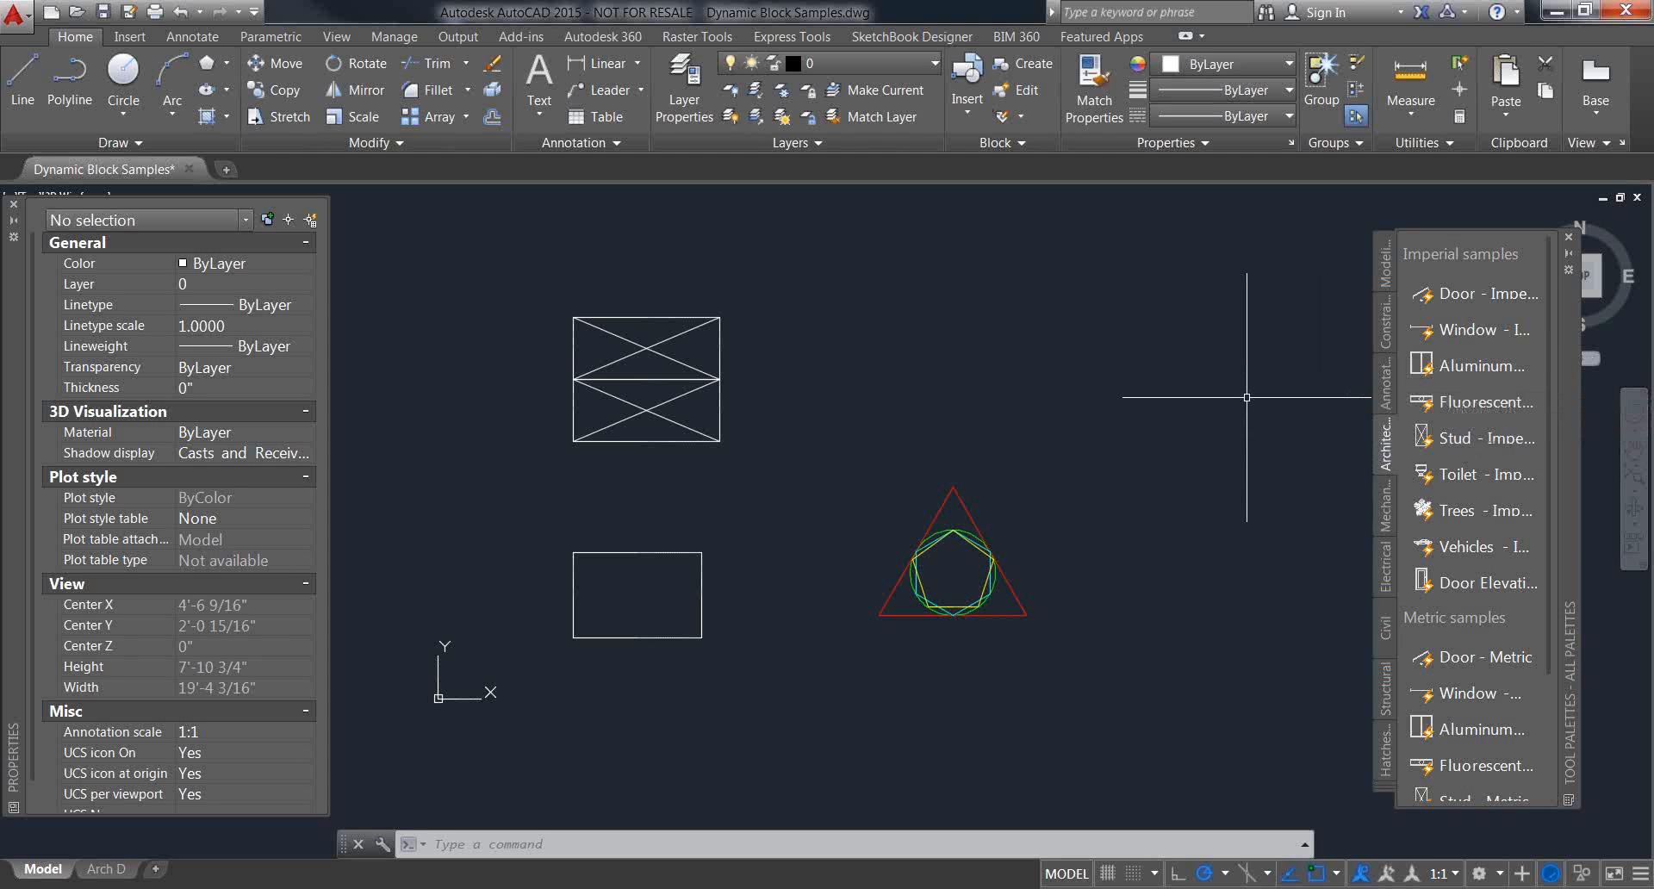
Step: Insert the Door - Imperial sample block in the empty area above the triangle shapes and select it to show its grips
middle_click_drag(1131, 435, 1044, 480)
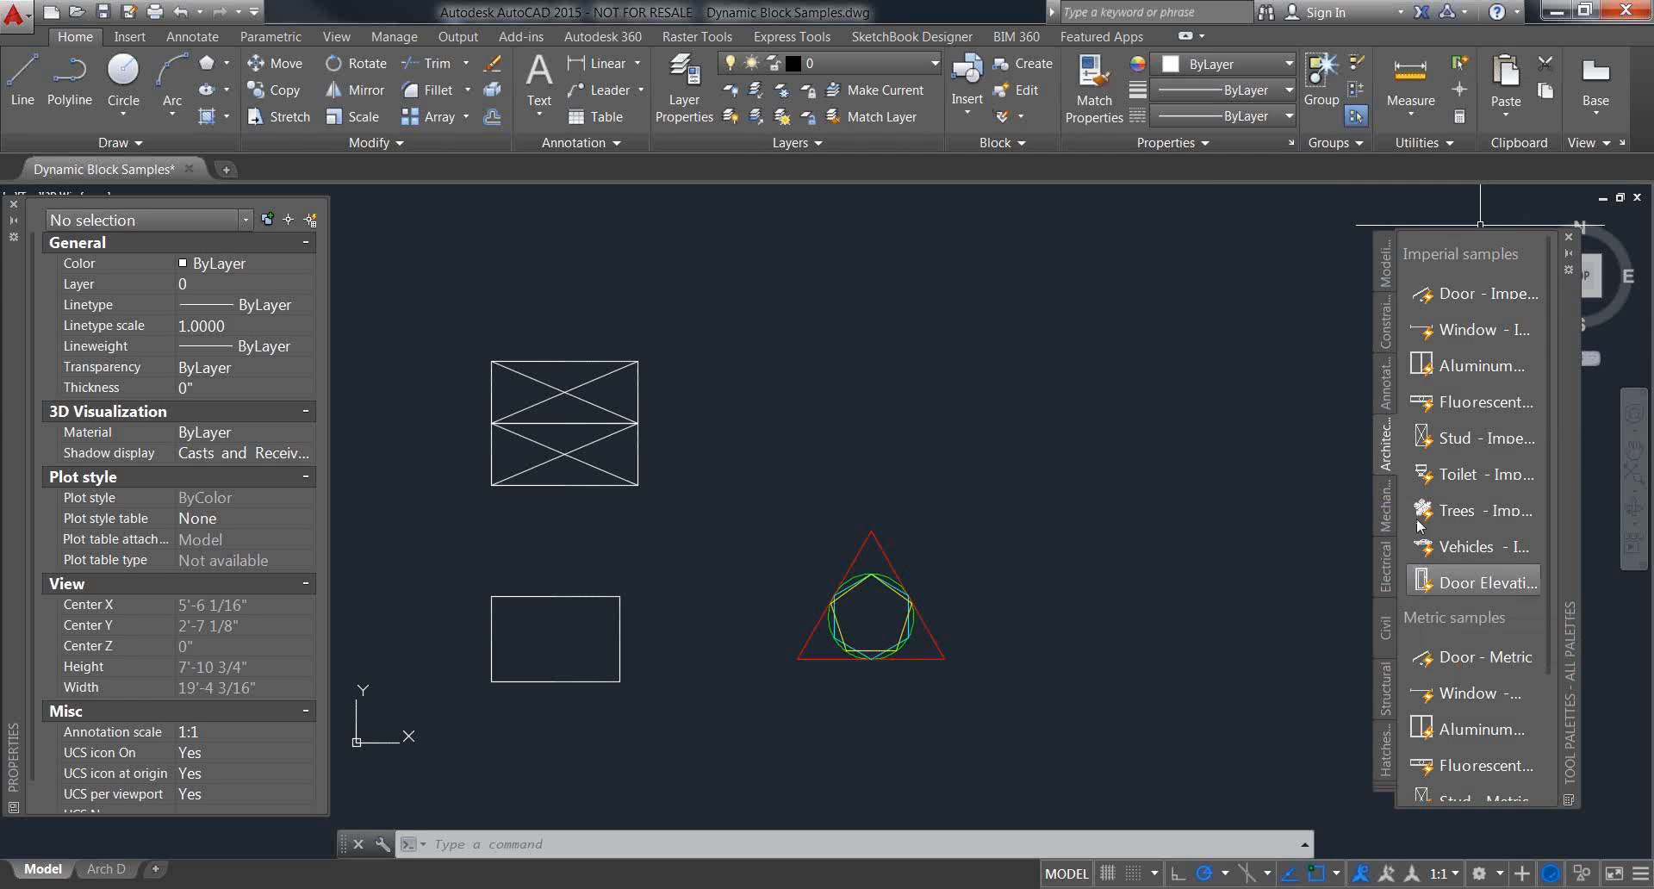
left_click(1434, 297)
left_click(1013, 370)
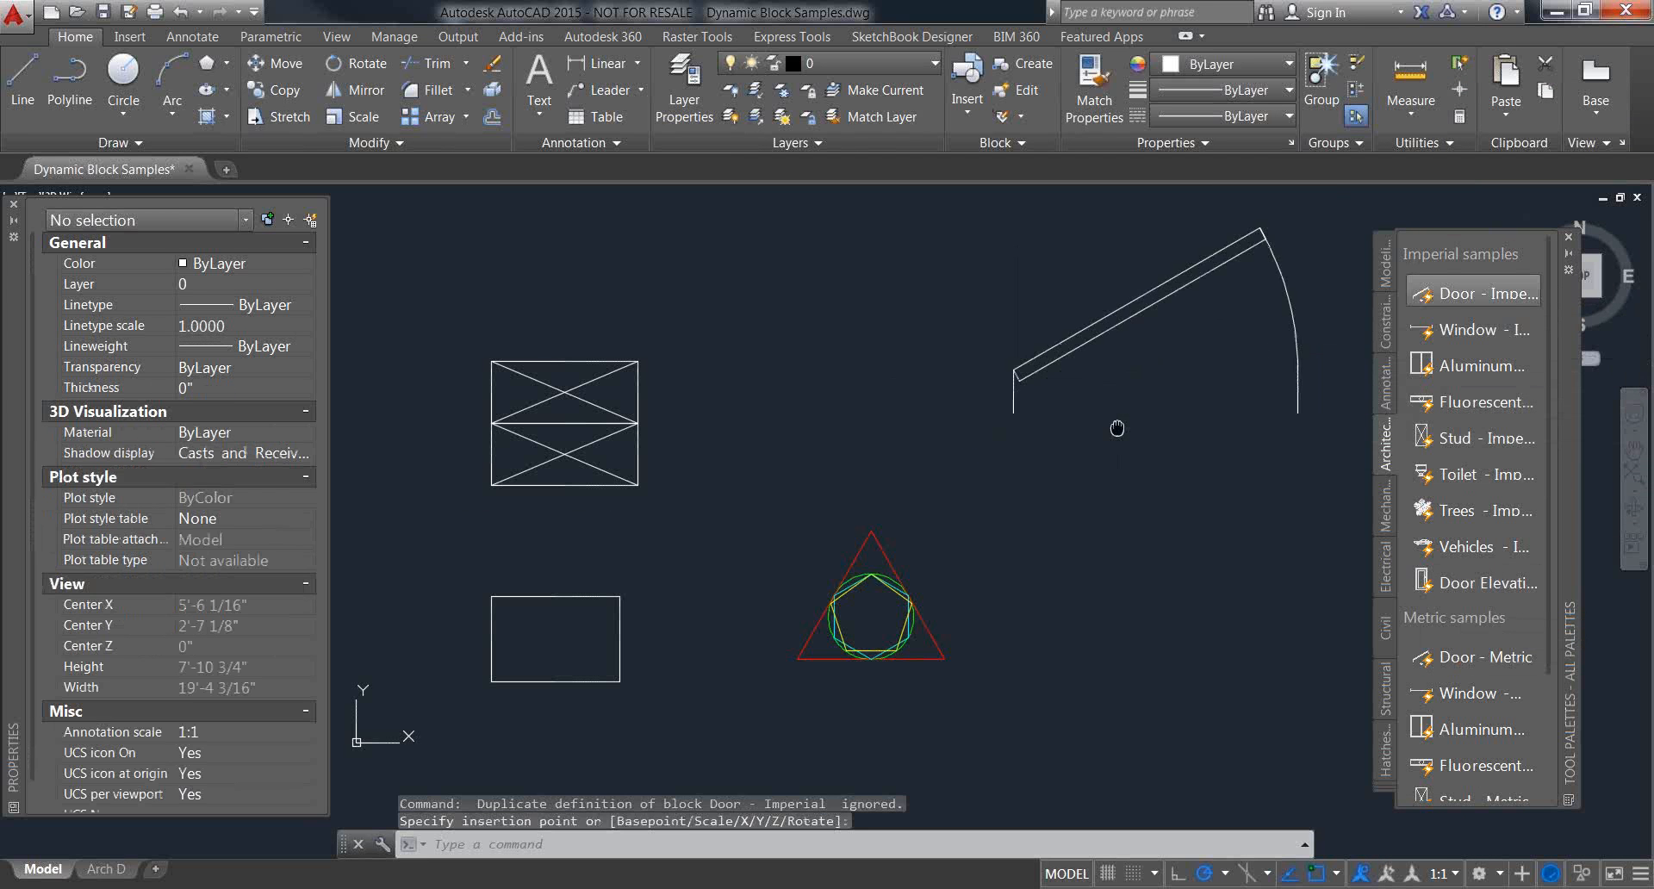
middle_click_drag(1116, 427, 915, 606)
left_click(919, 504)
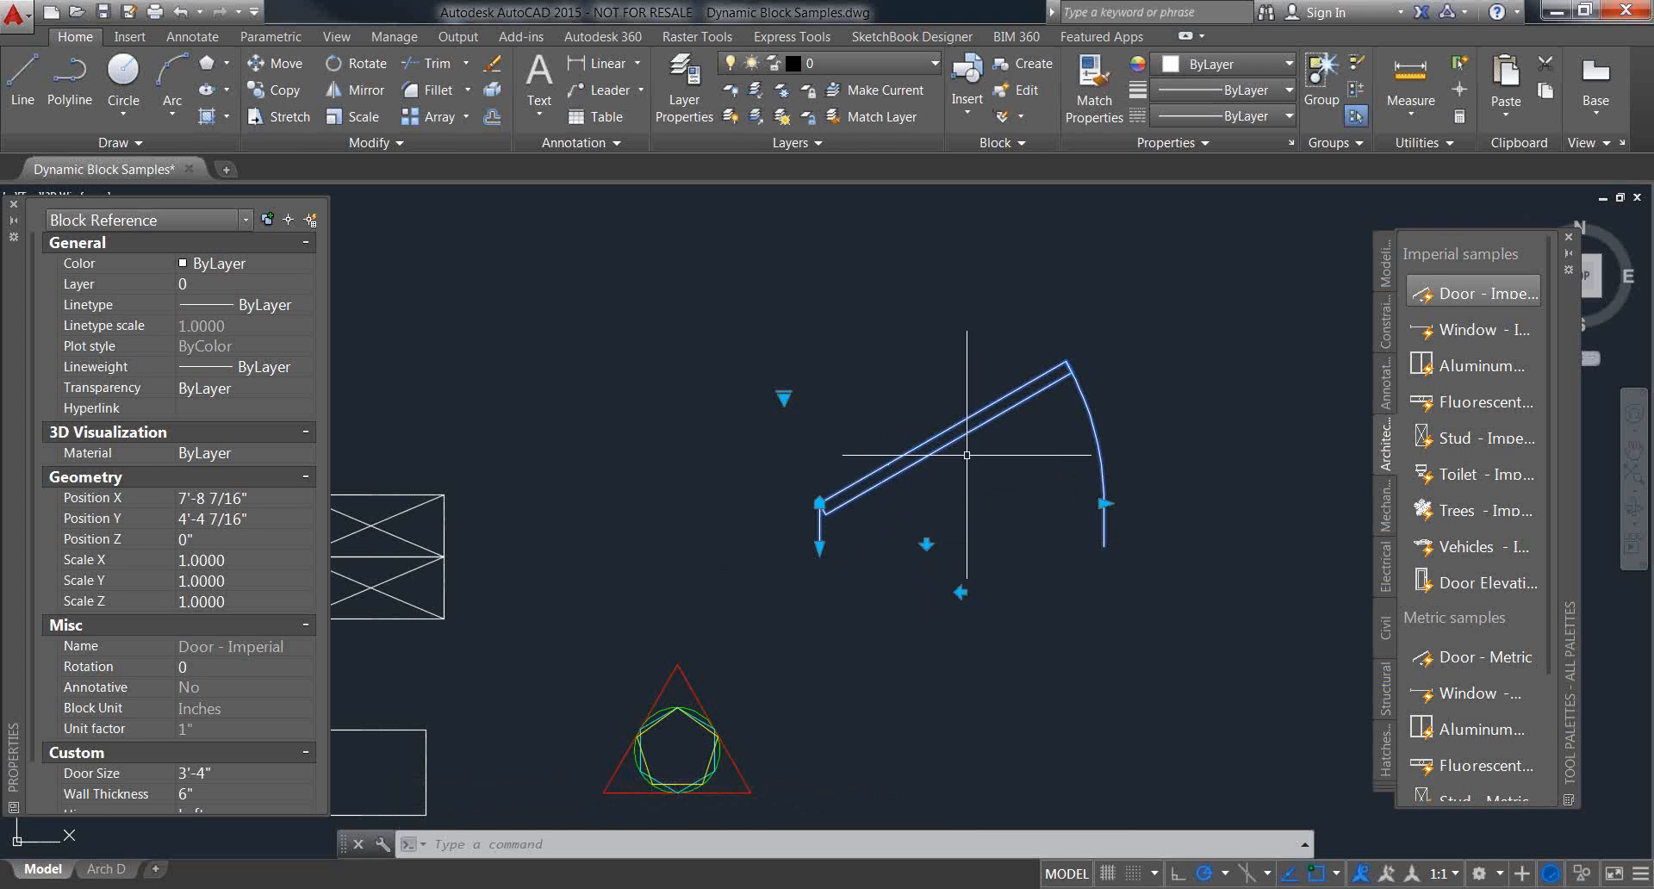
middle_click_drag(1047, 537, 1104, 531)
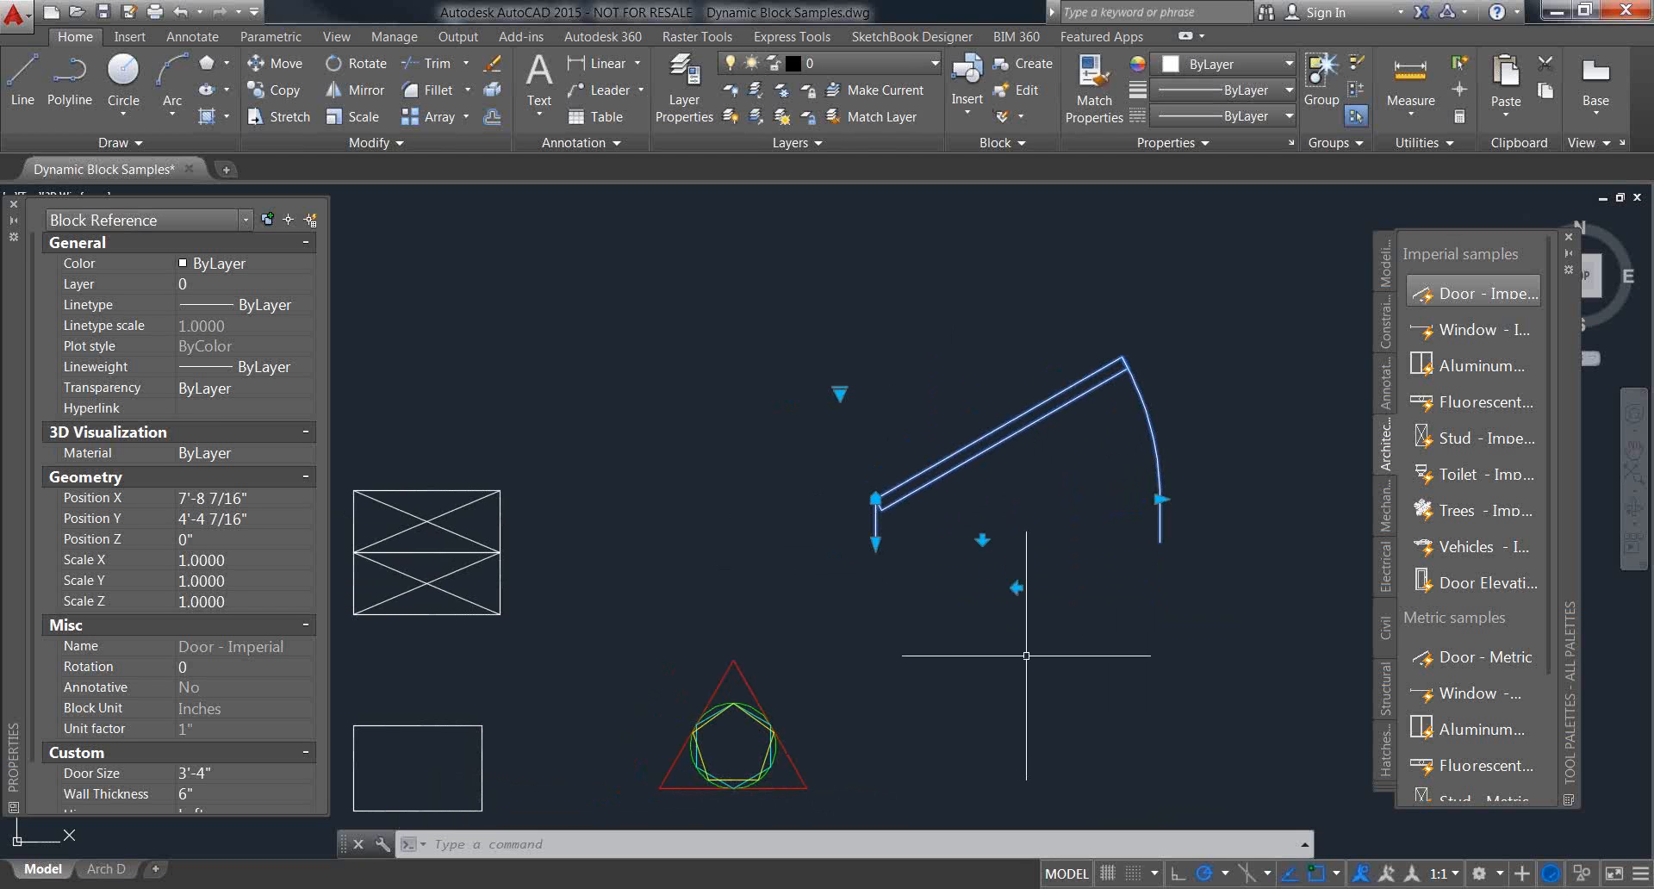
key("F9")
left_click_drag(930, 668, 994, 604)
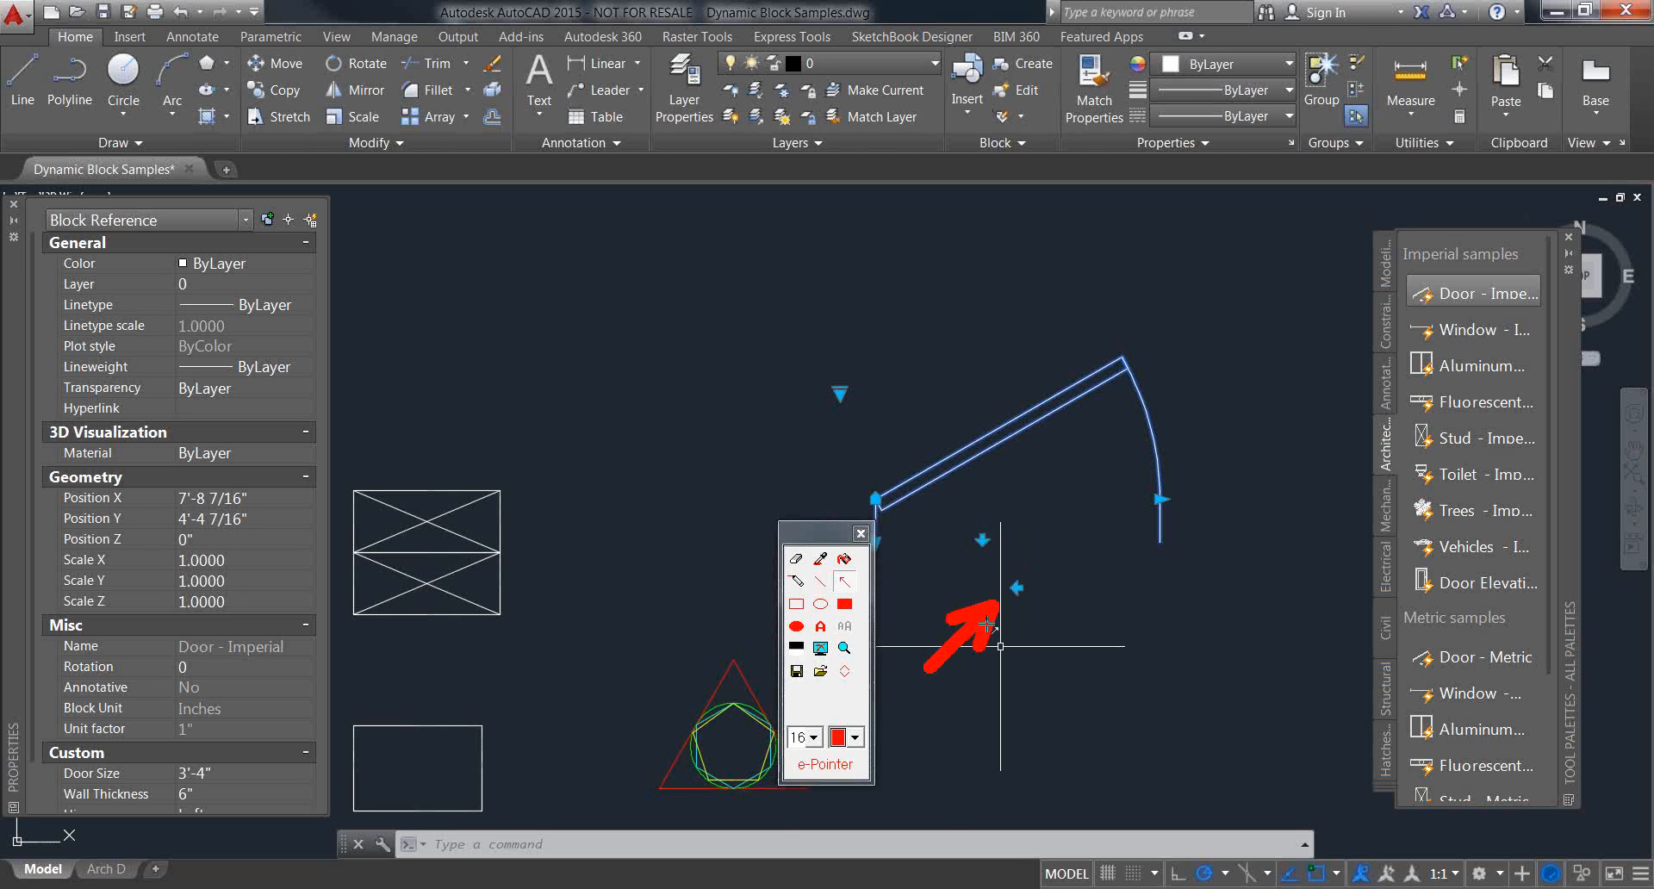
left_click_drag(1107, 497, 997, 528)
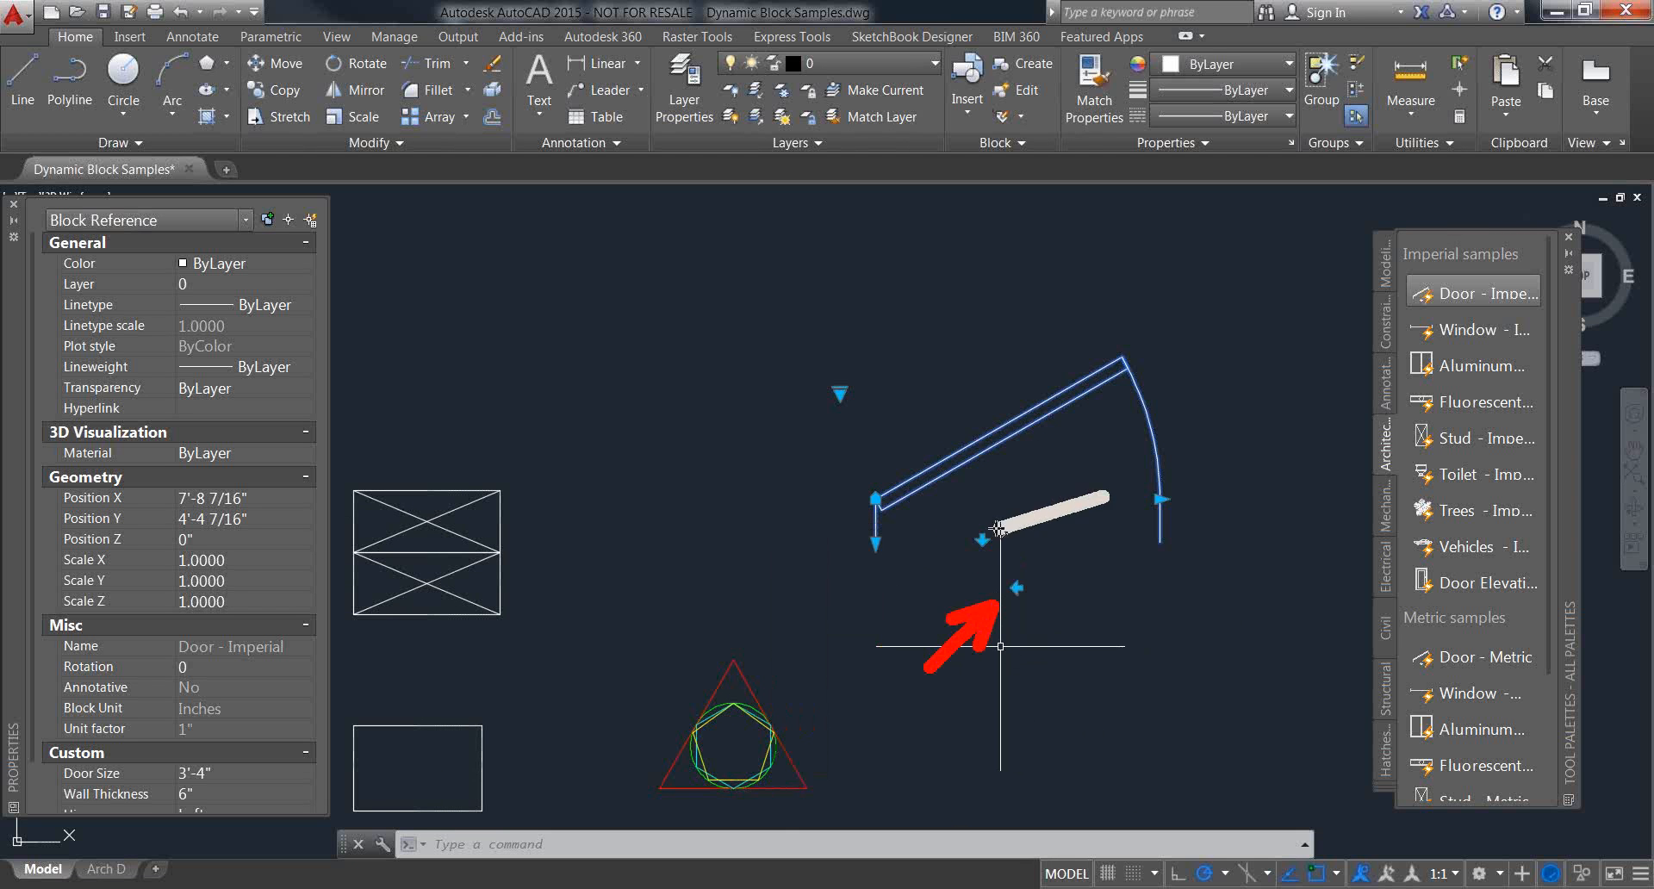
key("Escape")
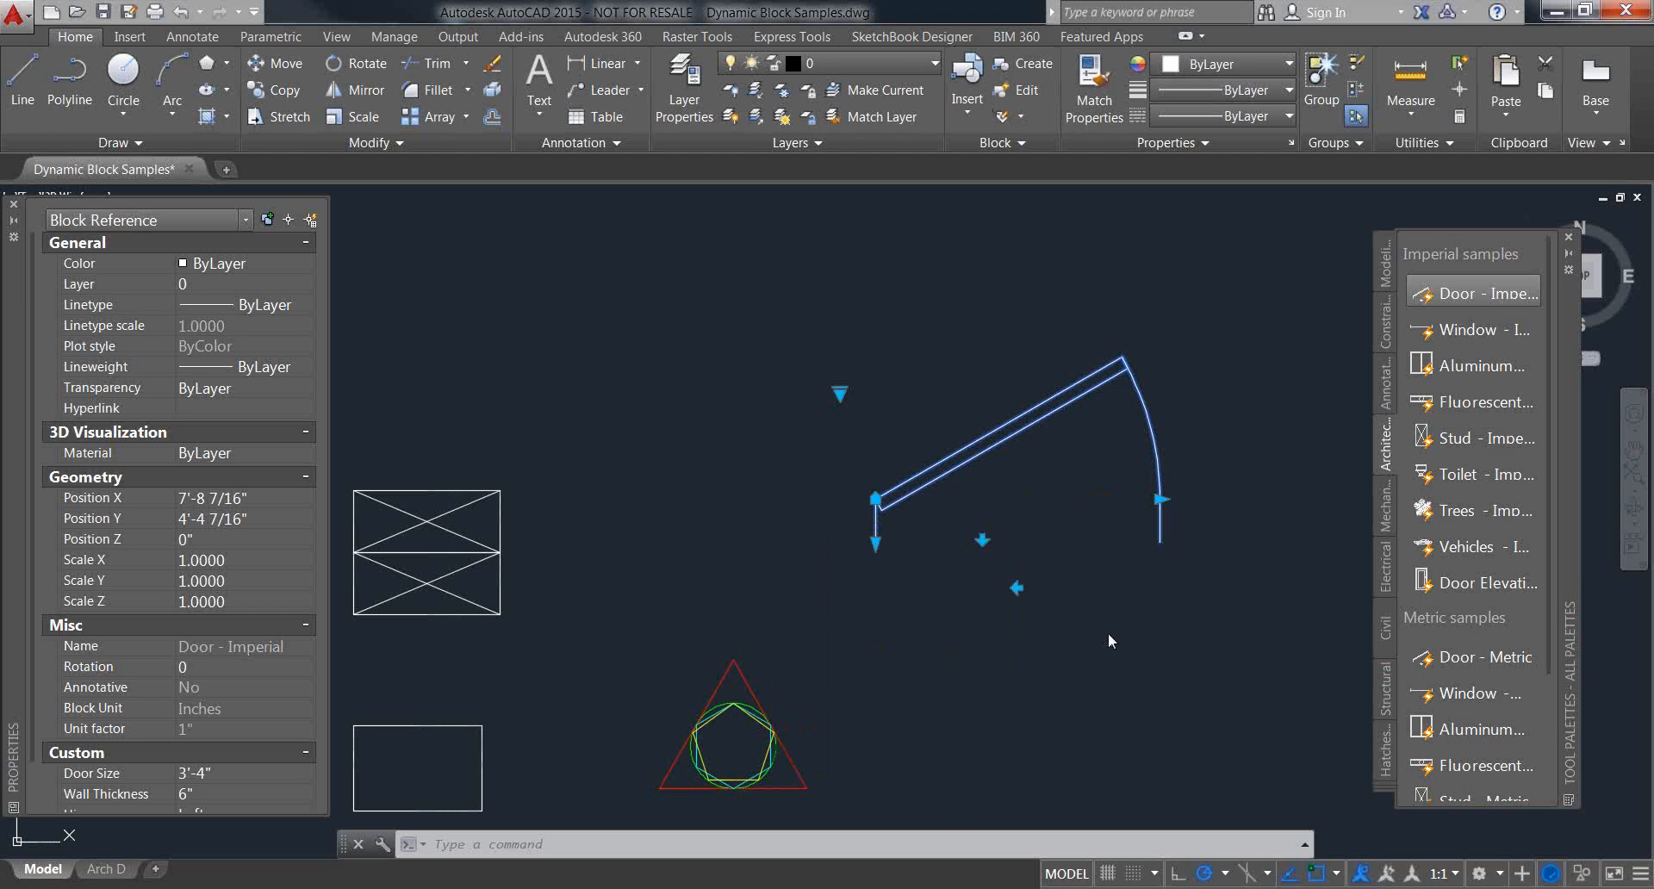
Step: Flip the door block's hinge side and its swing direction, and flip both back to the original orientation
left_click(1017, 588)
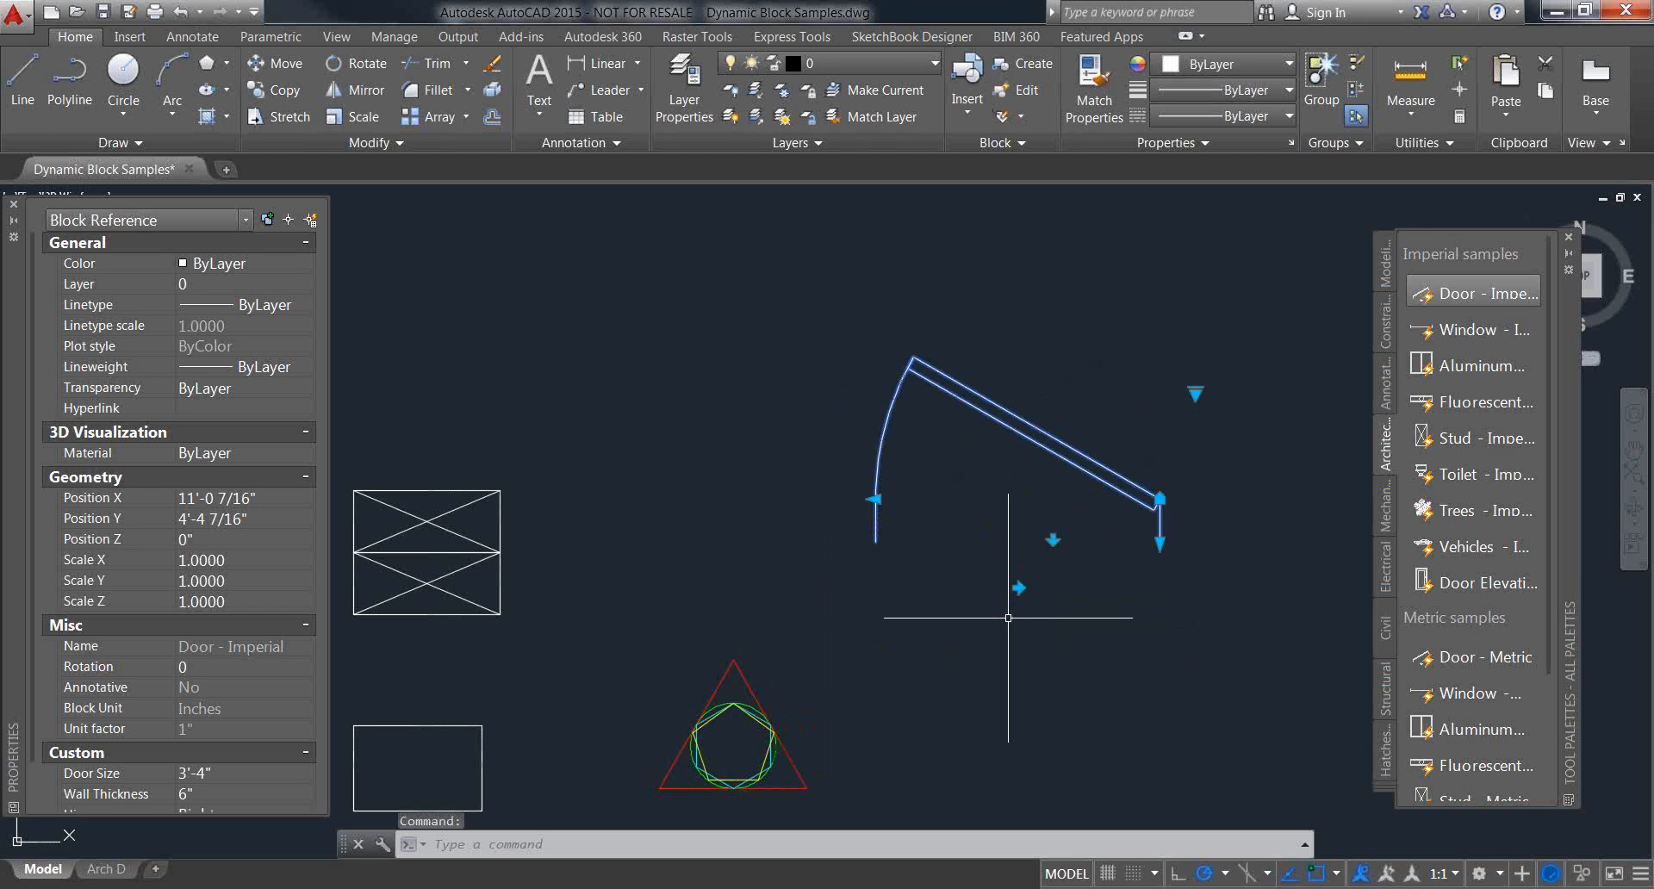
left_click(1053, 540)
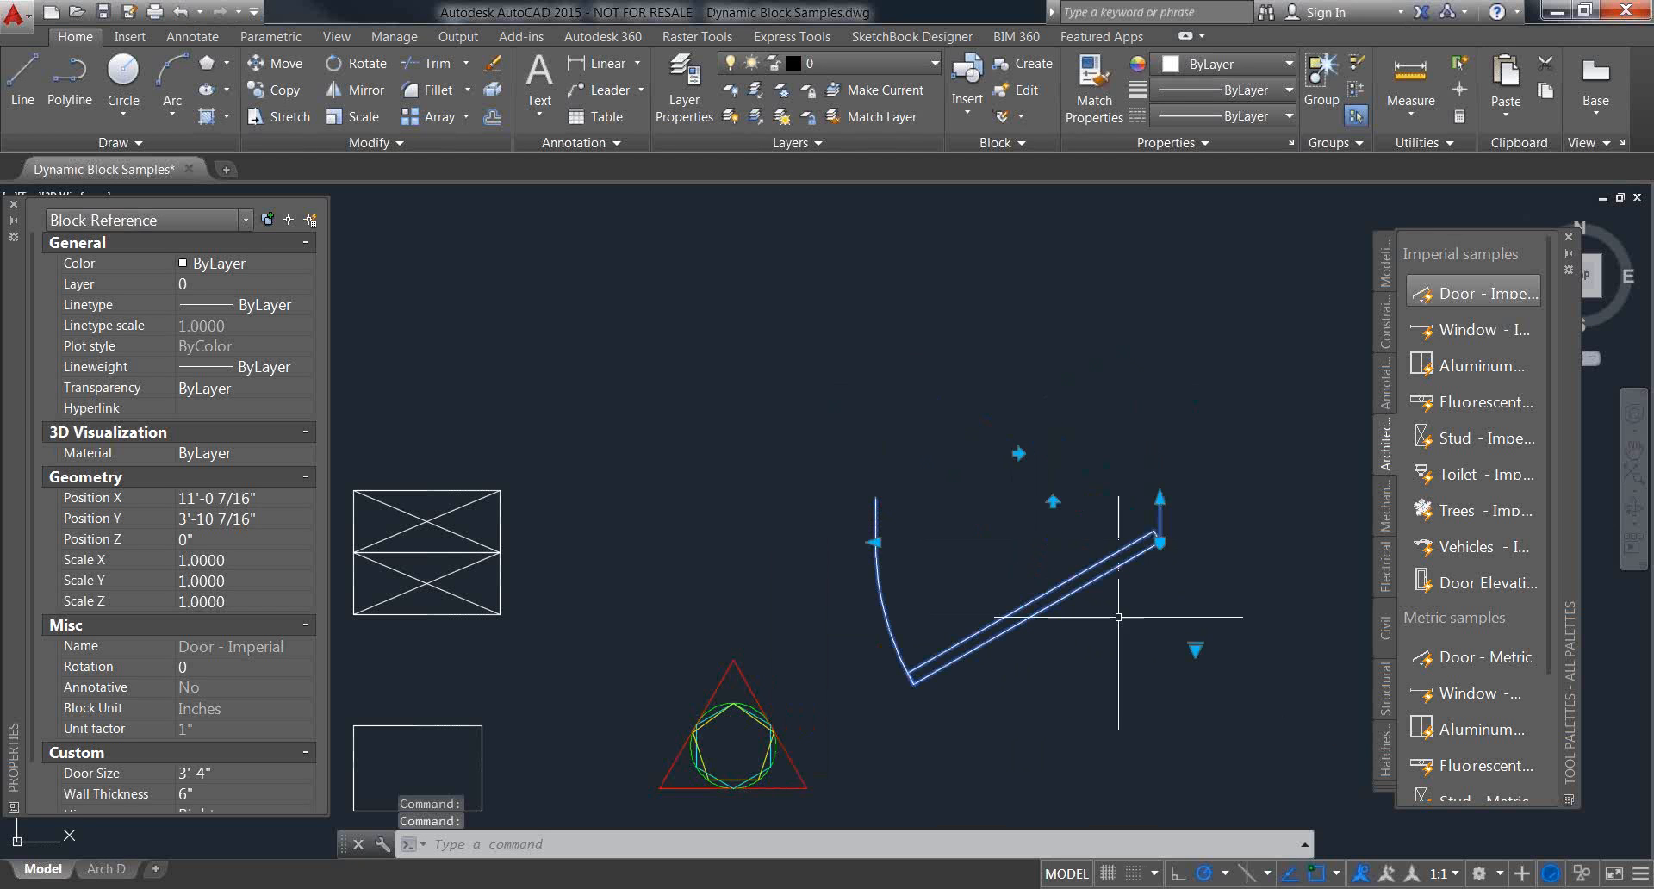
left_click(1053, 502)
left_click(1017, 587)
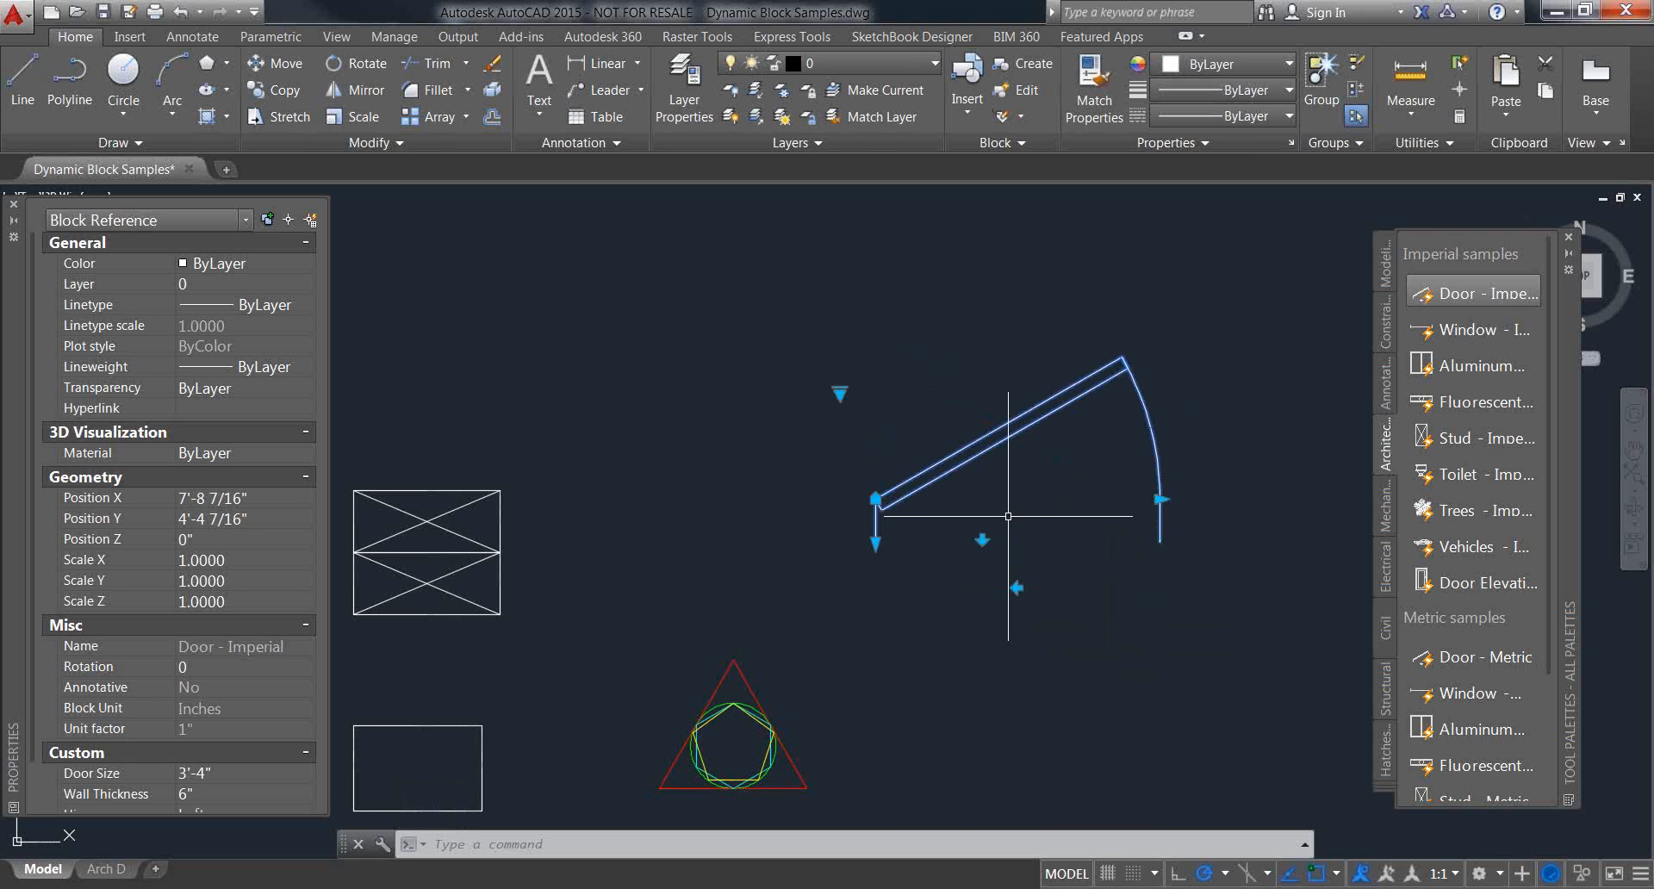
key("ctrl+shift+d")
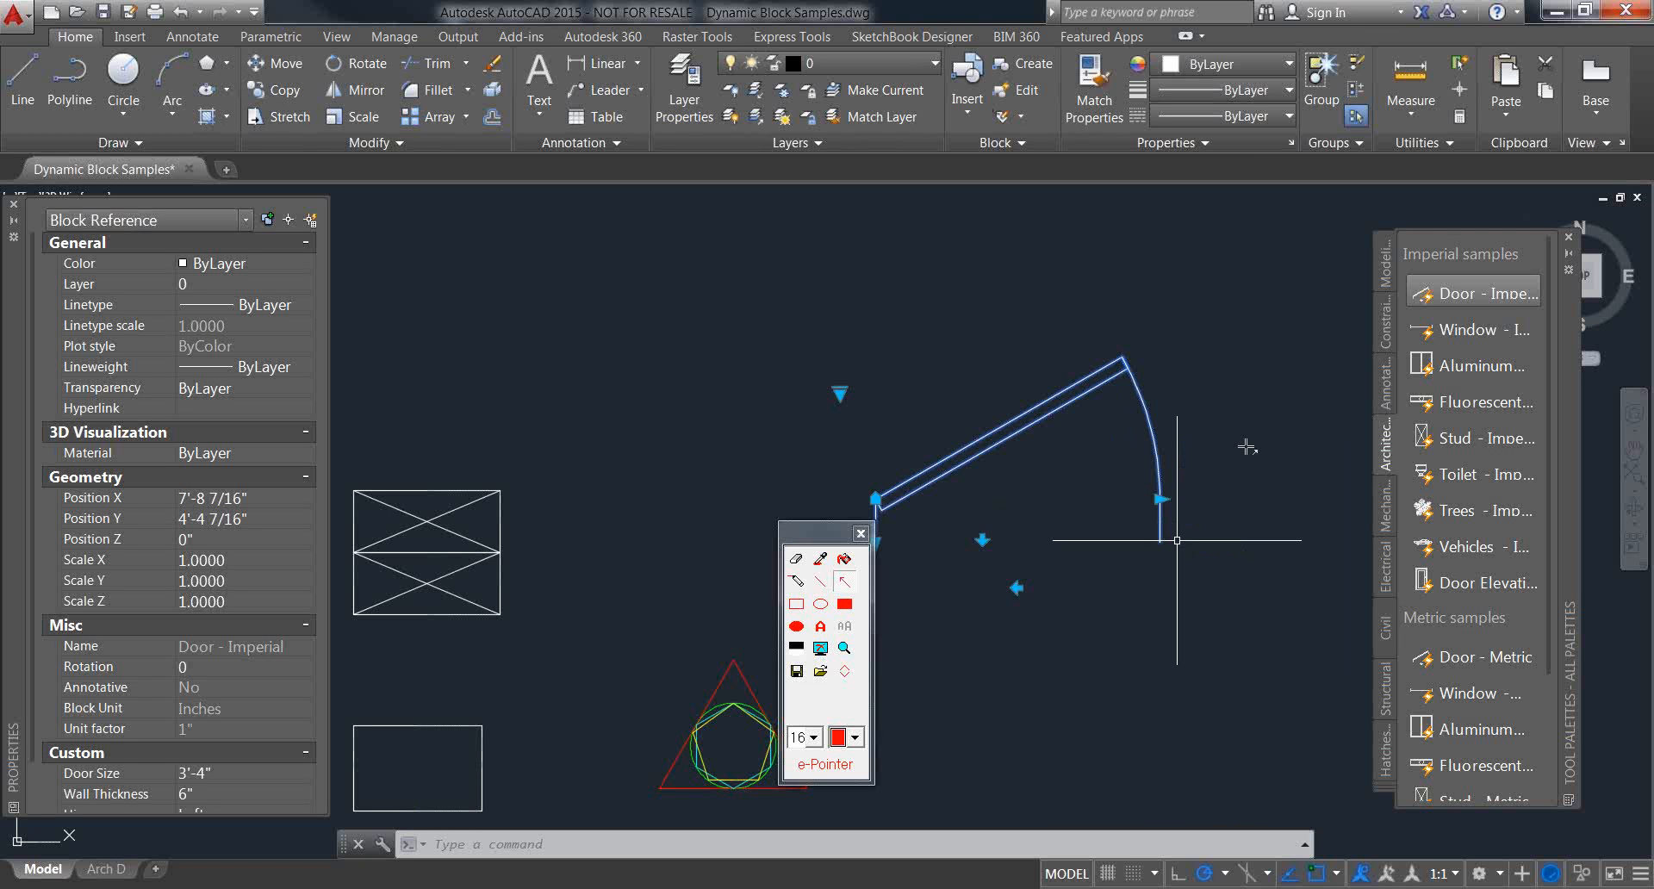
left_click_drag(1247, 415, 1165, 496)
mouse_move(811, 536)
left_mouse_down()
mouse_move(770, 831)
mouse_move(694, 883)
left_mouse_up()
left_click_drag(711, 594, 864, 544)
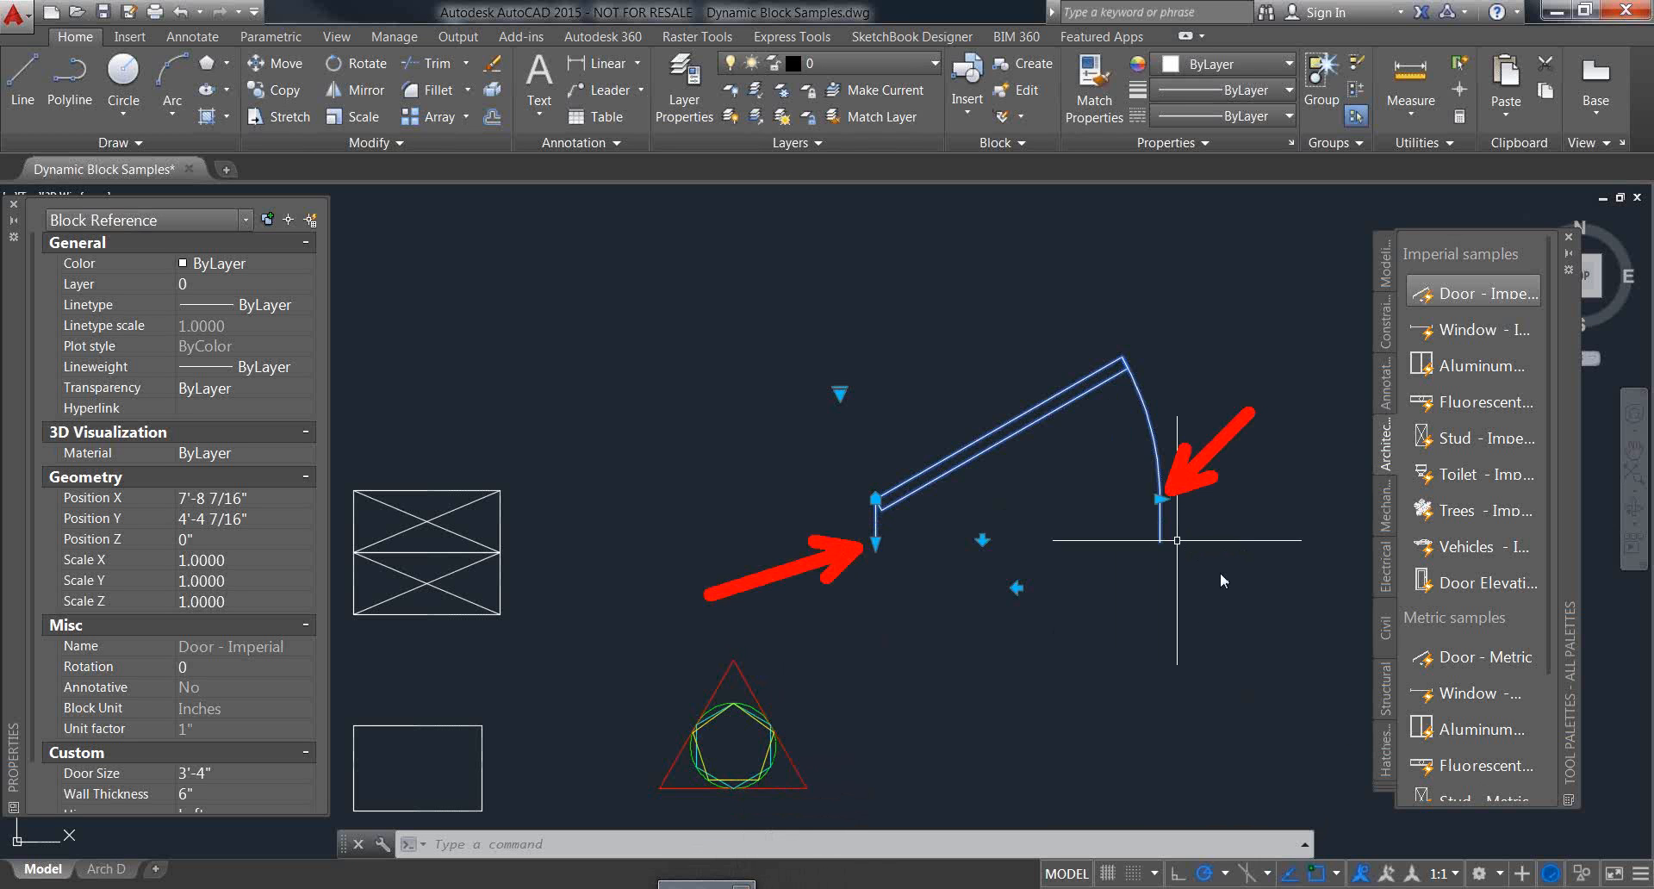
key("Escape")
Step: Stretch the door block by its size grip to a door size of 2'-4"
left_click(1160, 499)
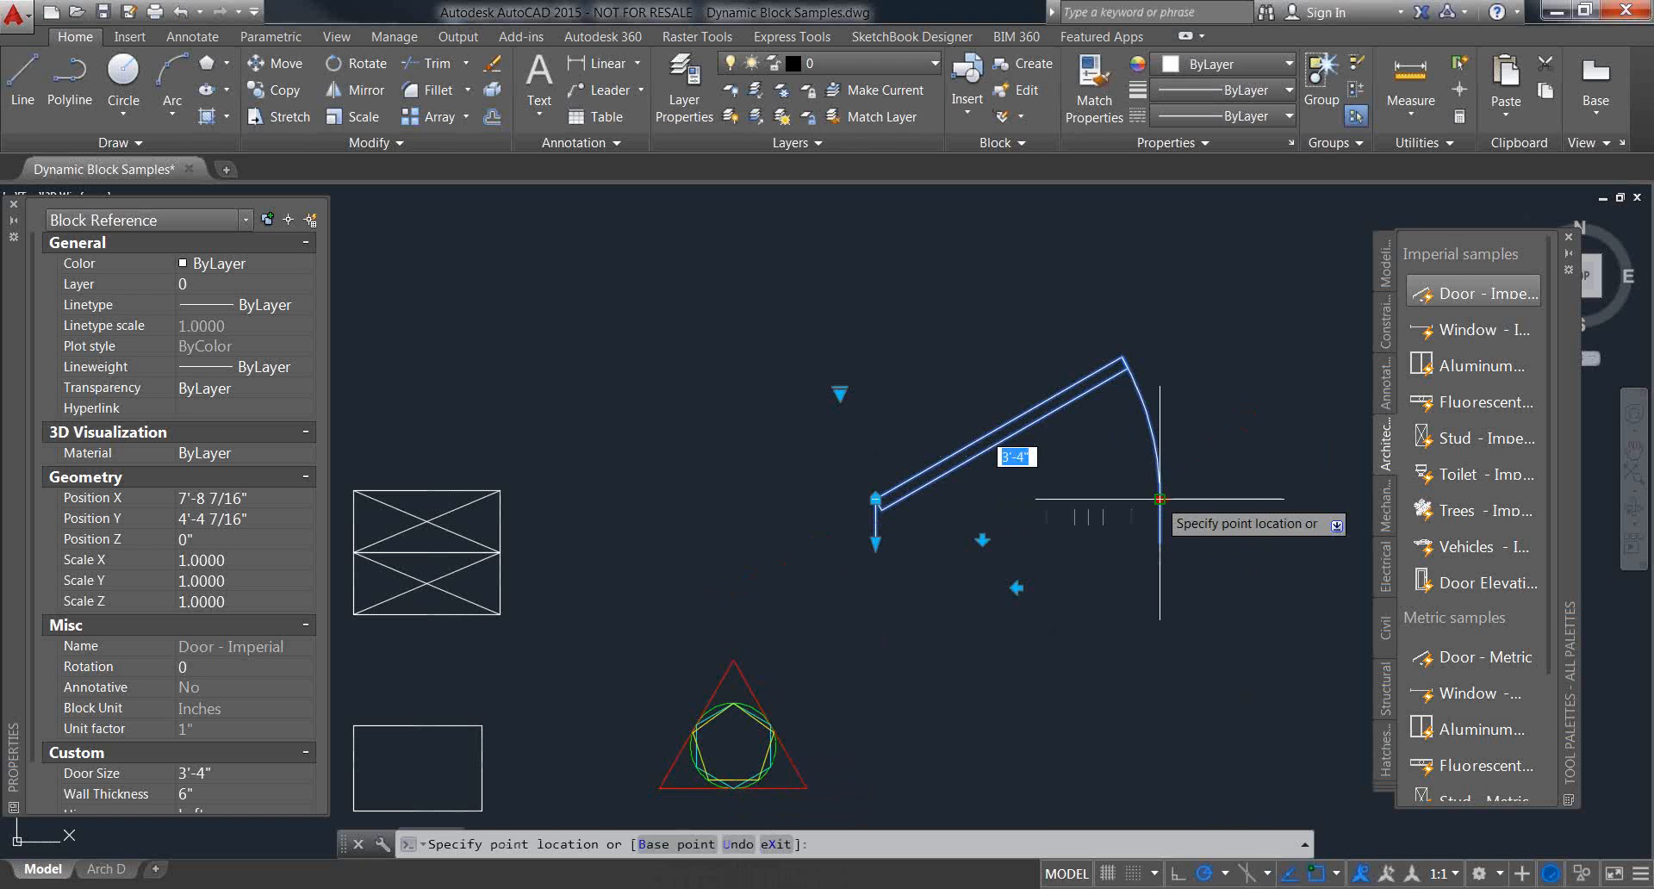
type("2'")
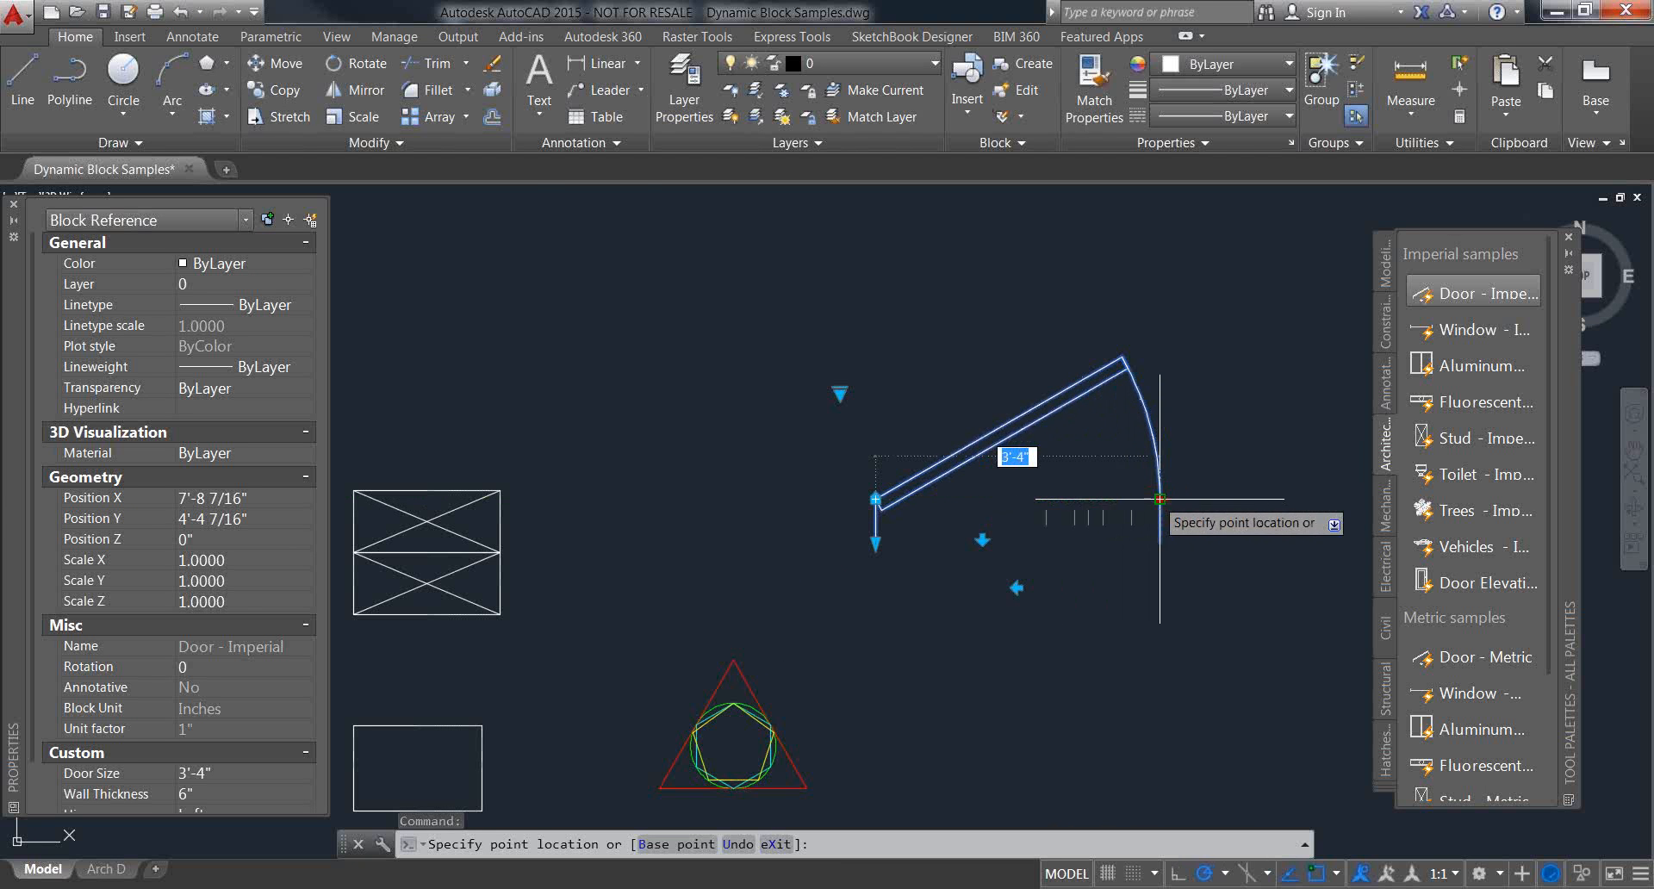
scroll(1120, 499, "up", 5)
scroll(1059, 500, "down", 3)
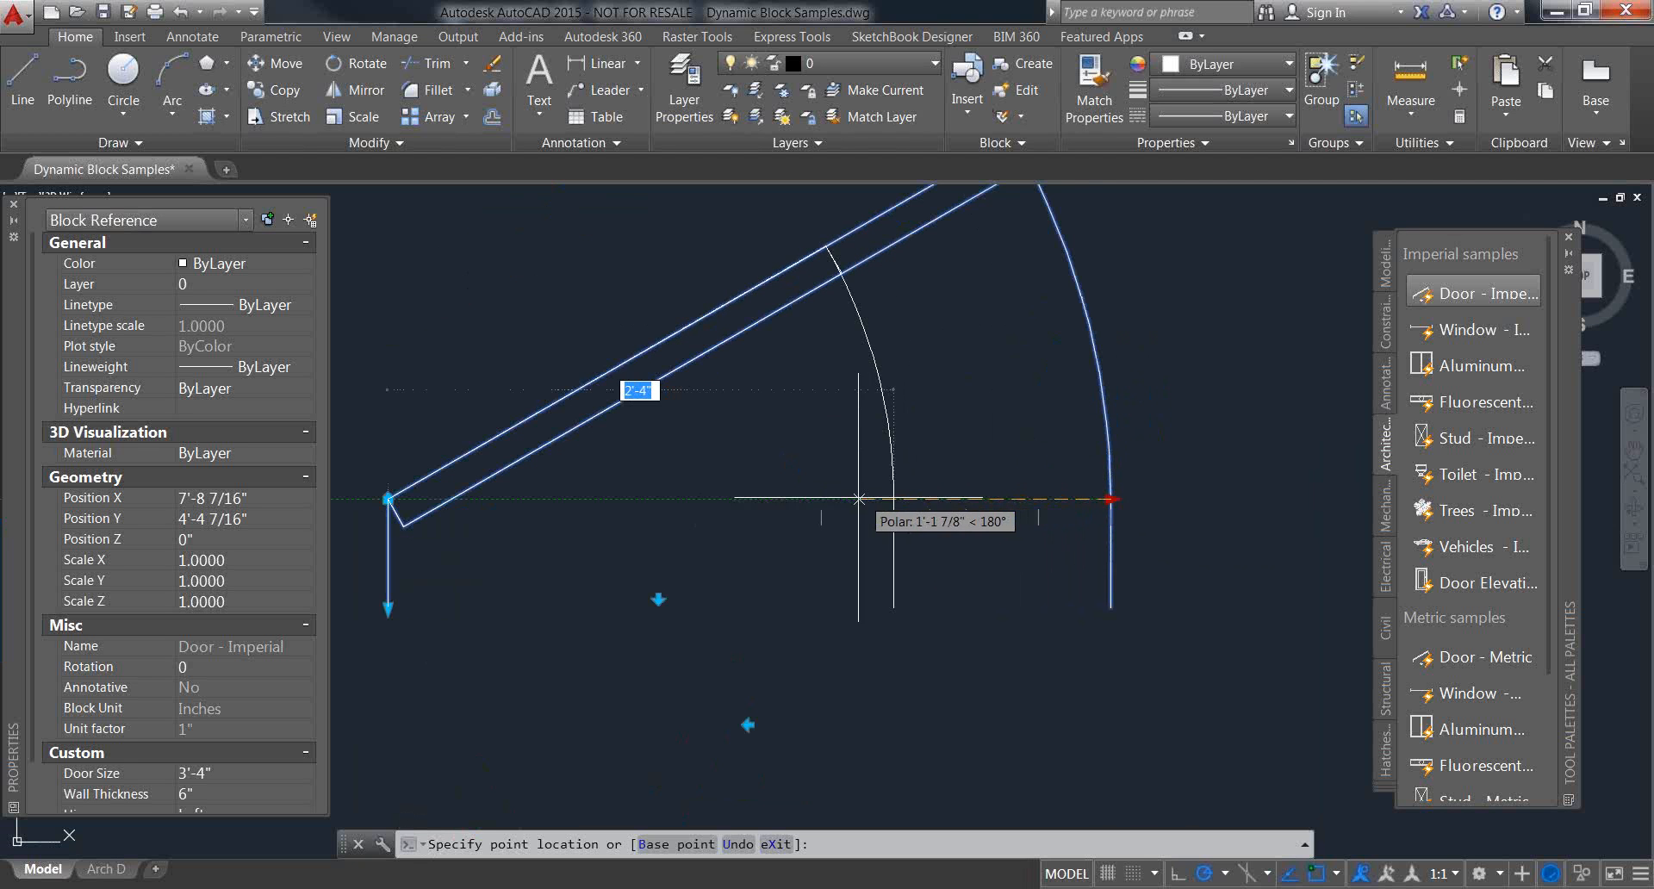
type("3")
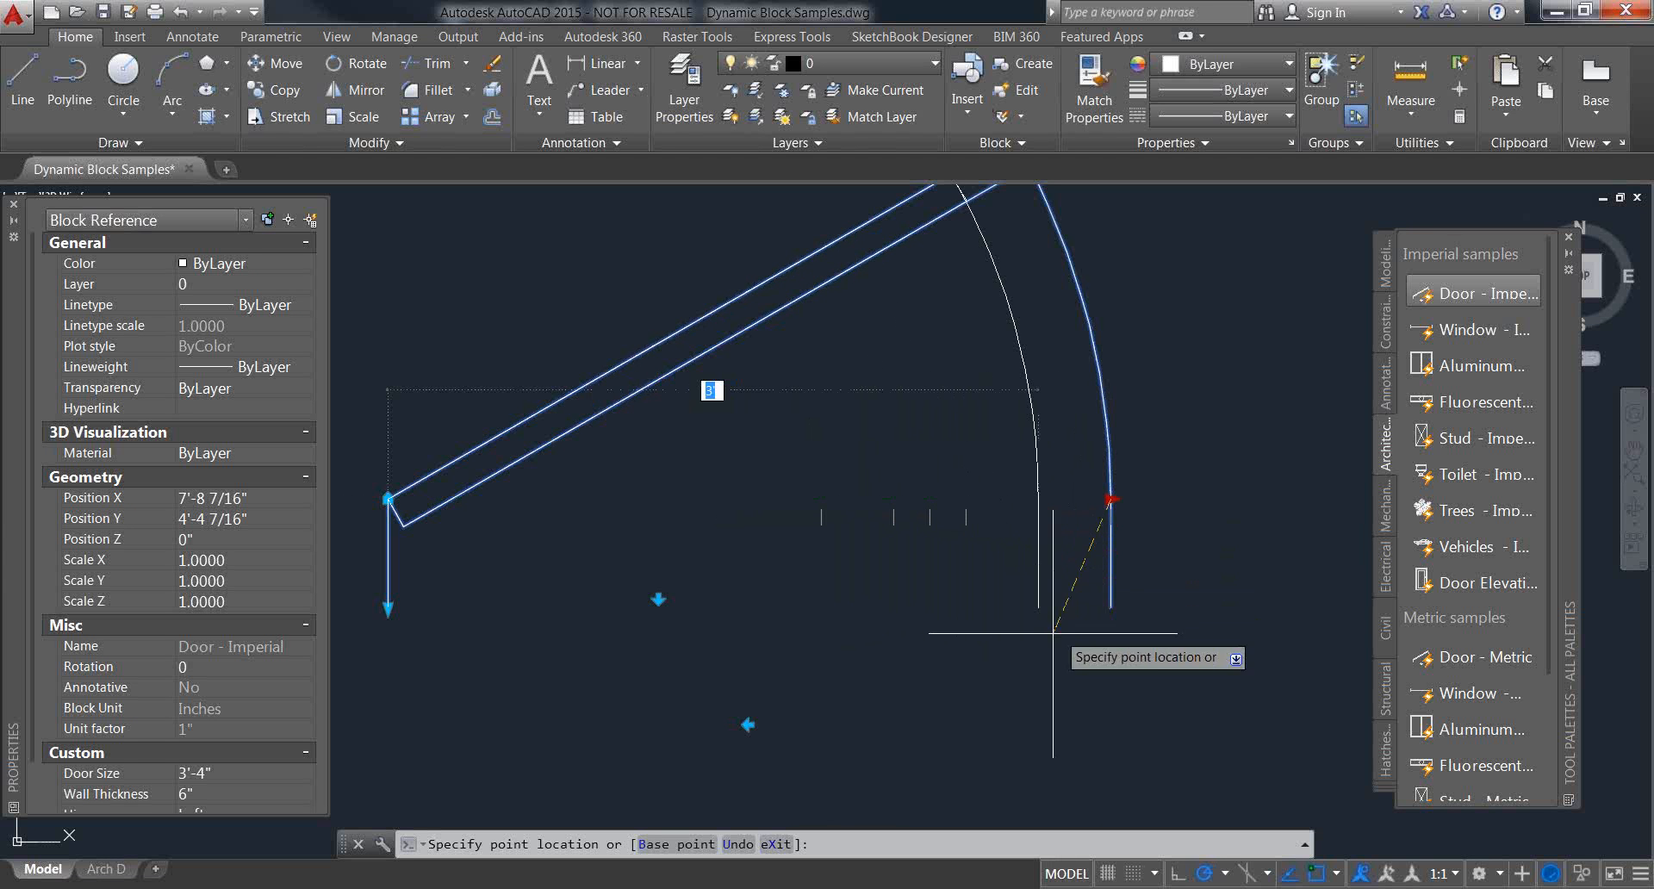
left_click(904, 639)
left_click(934, 523)
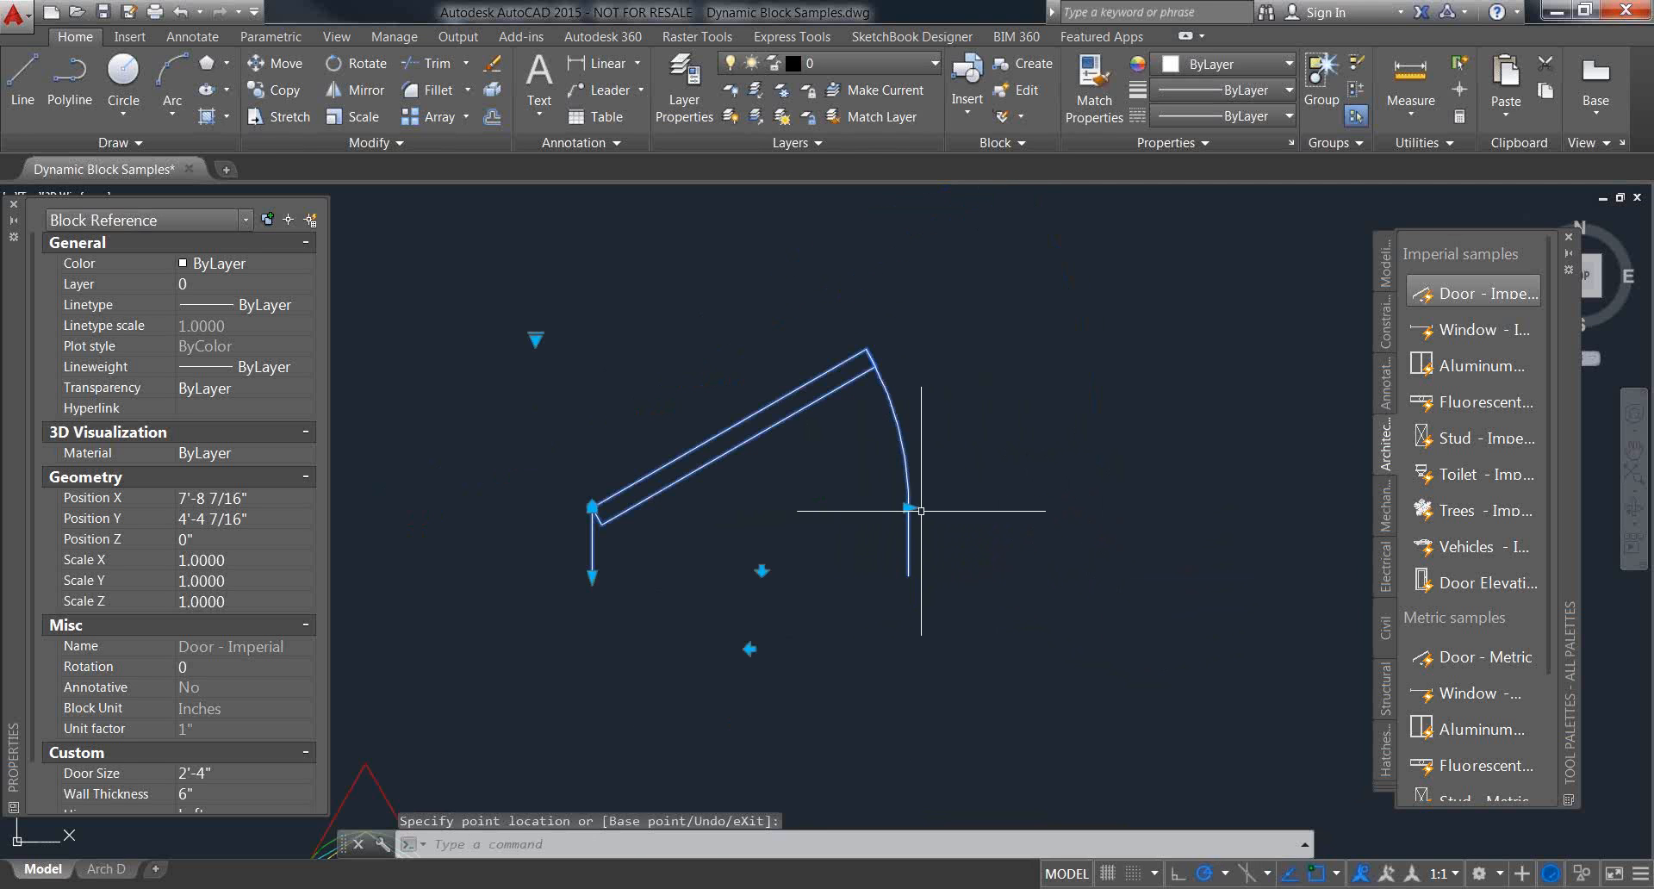
Step: Stretch the door block by its size grip to a door size of 3'
left_click(907, 506)
left_click(999, 497)
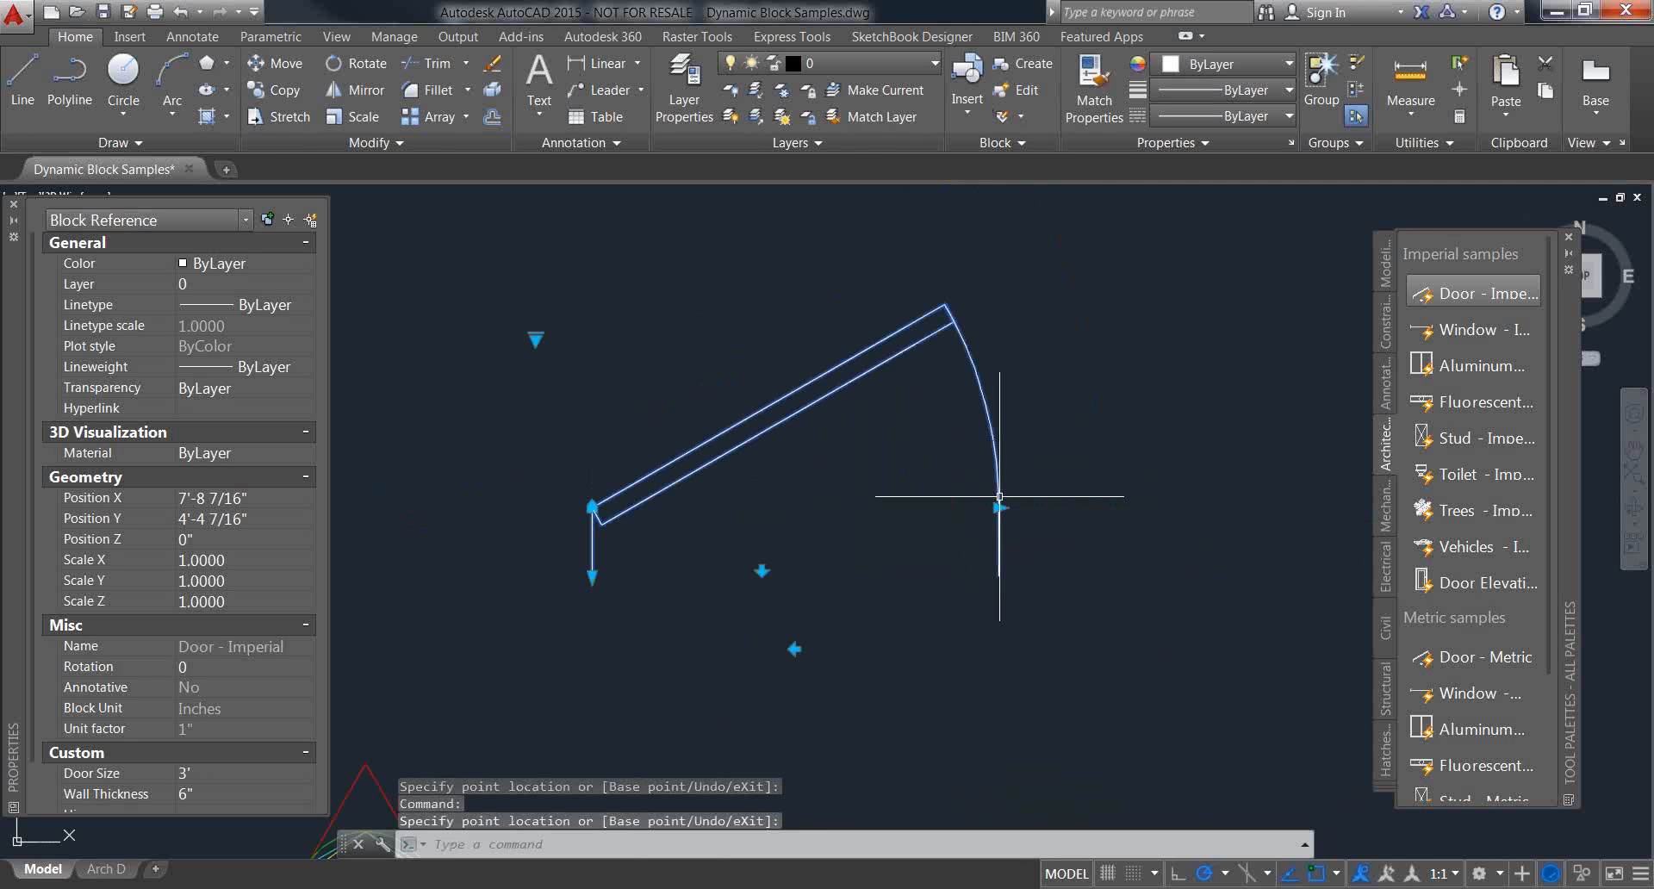
middle_click_drag(1026, 531, 1186, 551)
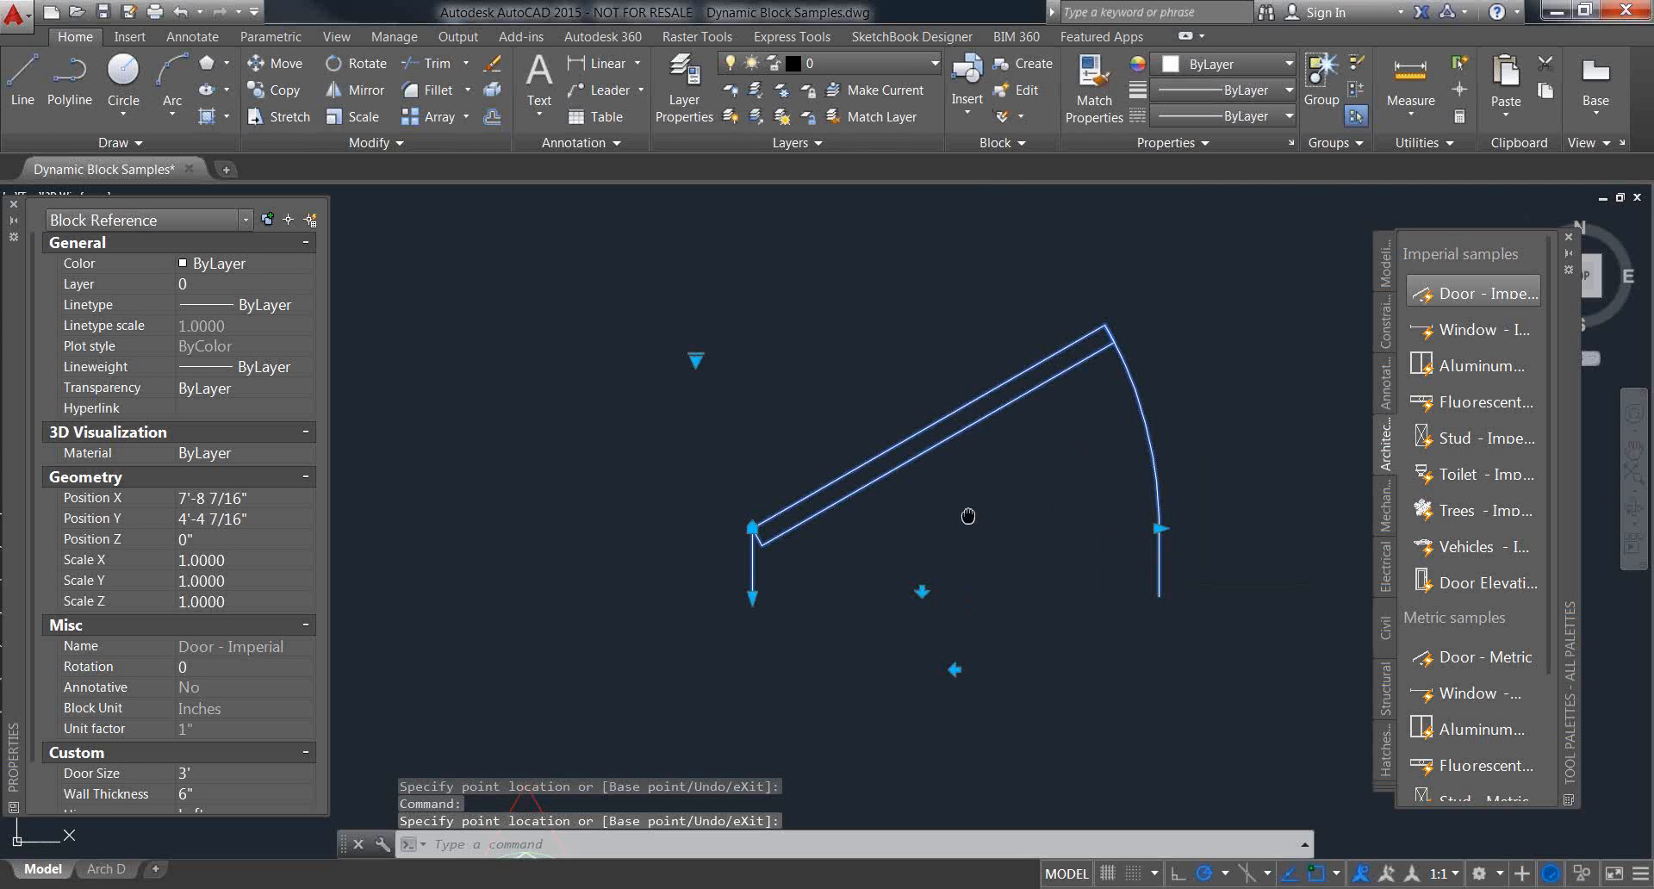
Step: Set the door's wall thickness to 4" using its wall thickness grip, and return it to 6"
middle_click_drag(968, 513, 978, 519)
scroll(751, 594, "up", 2)
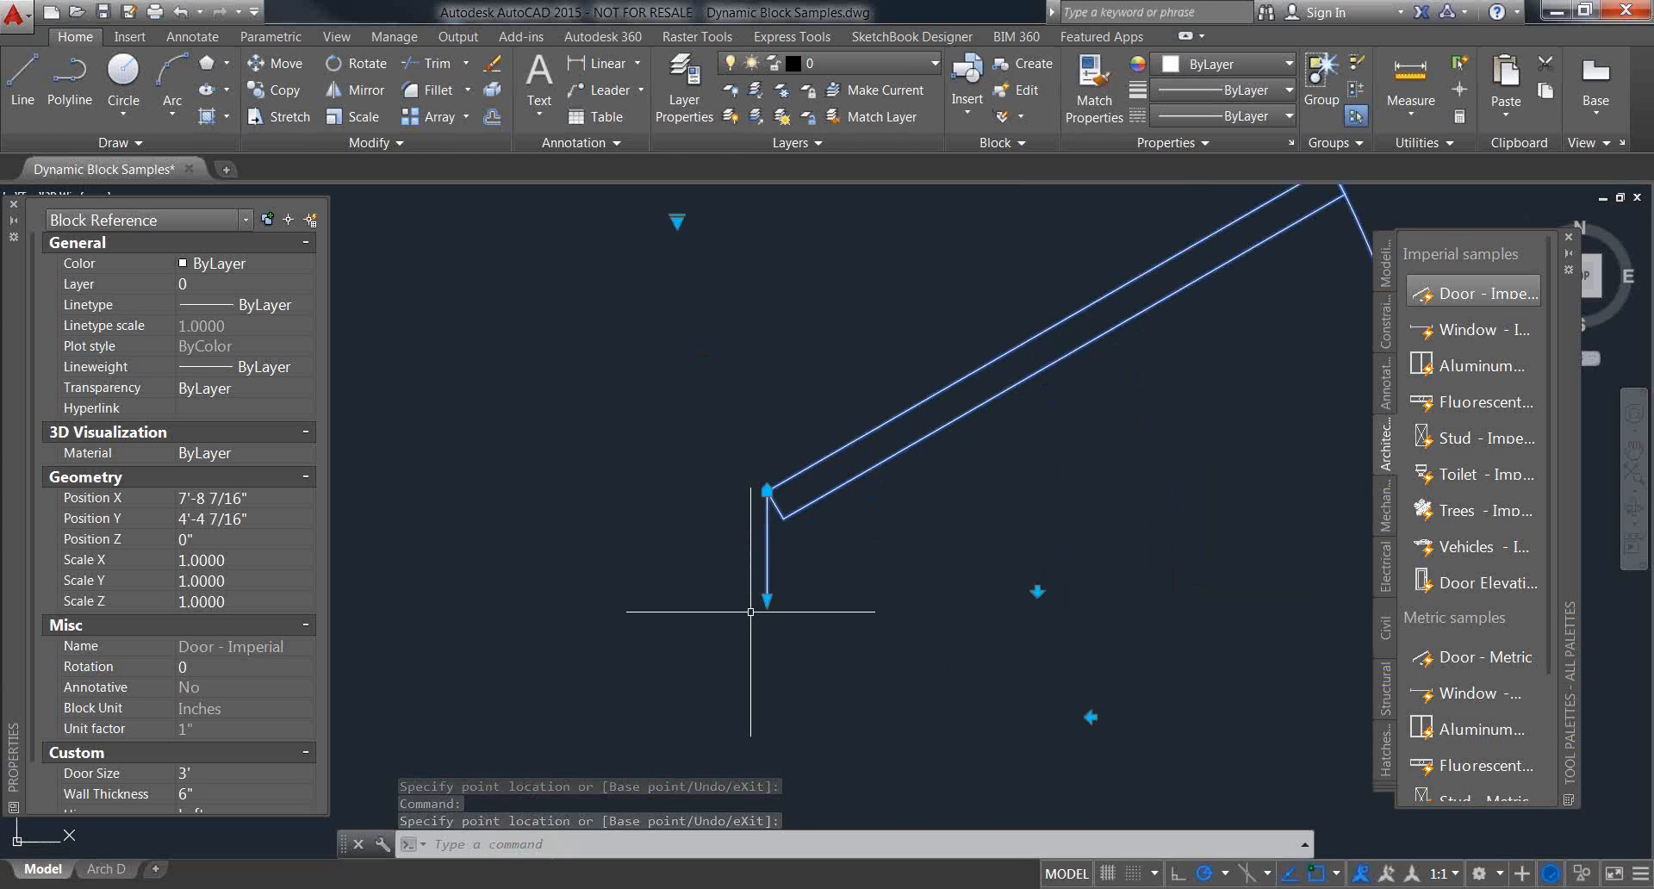
left_click(767, 596)
left_click(838, 560)
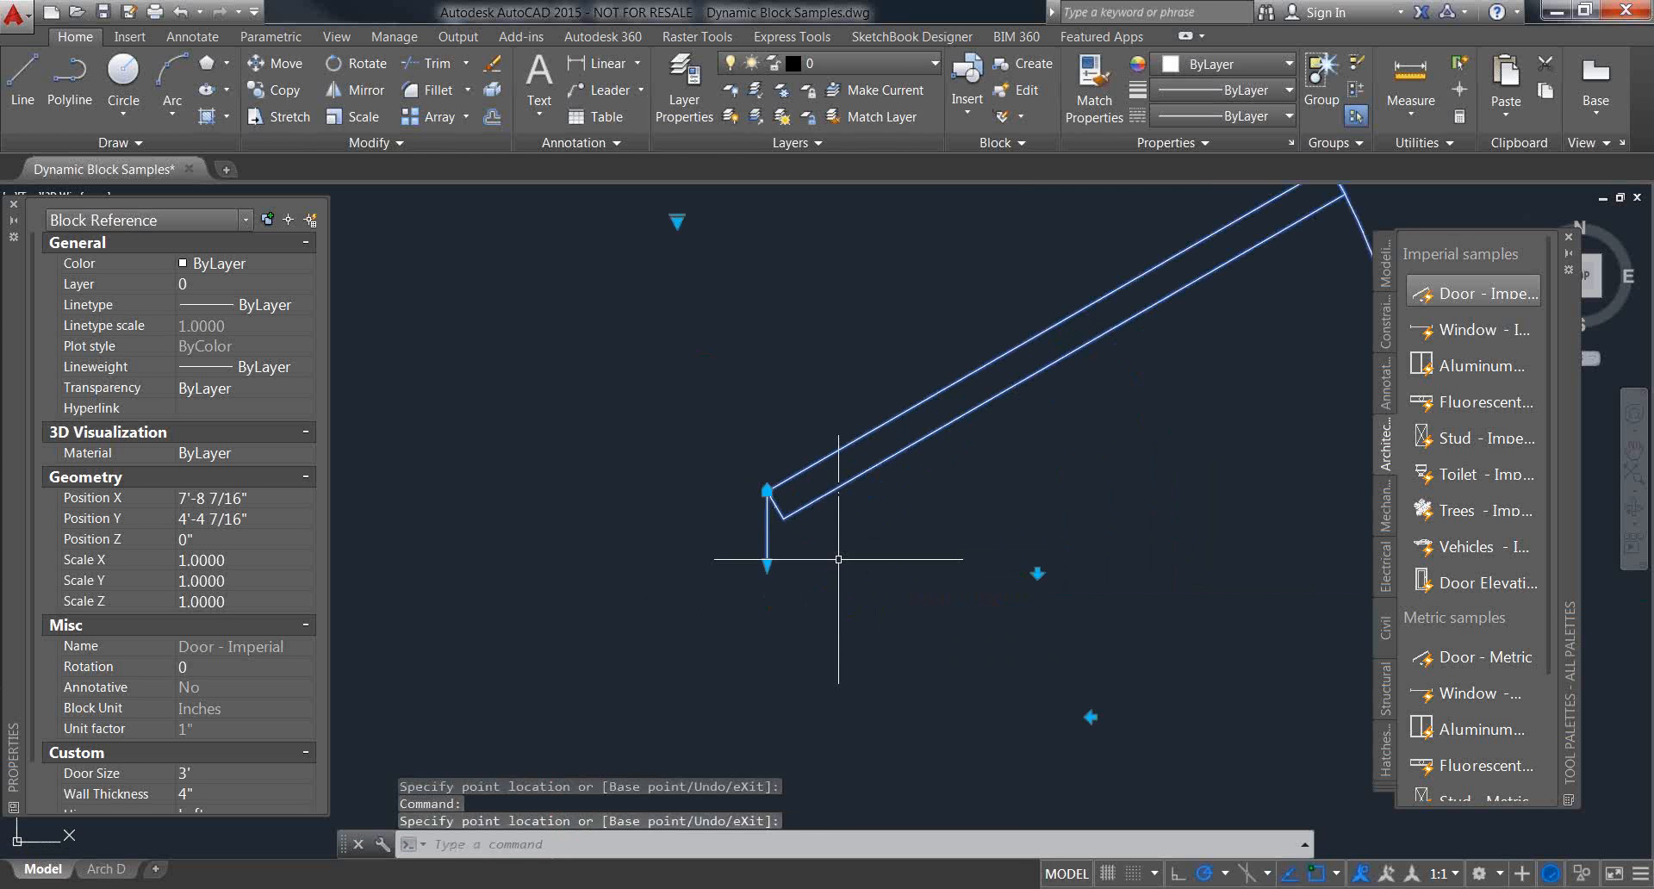
left_click(766, 565)
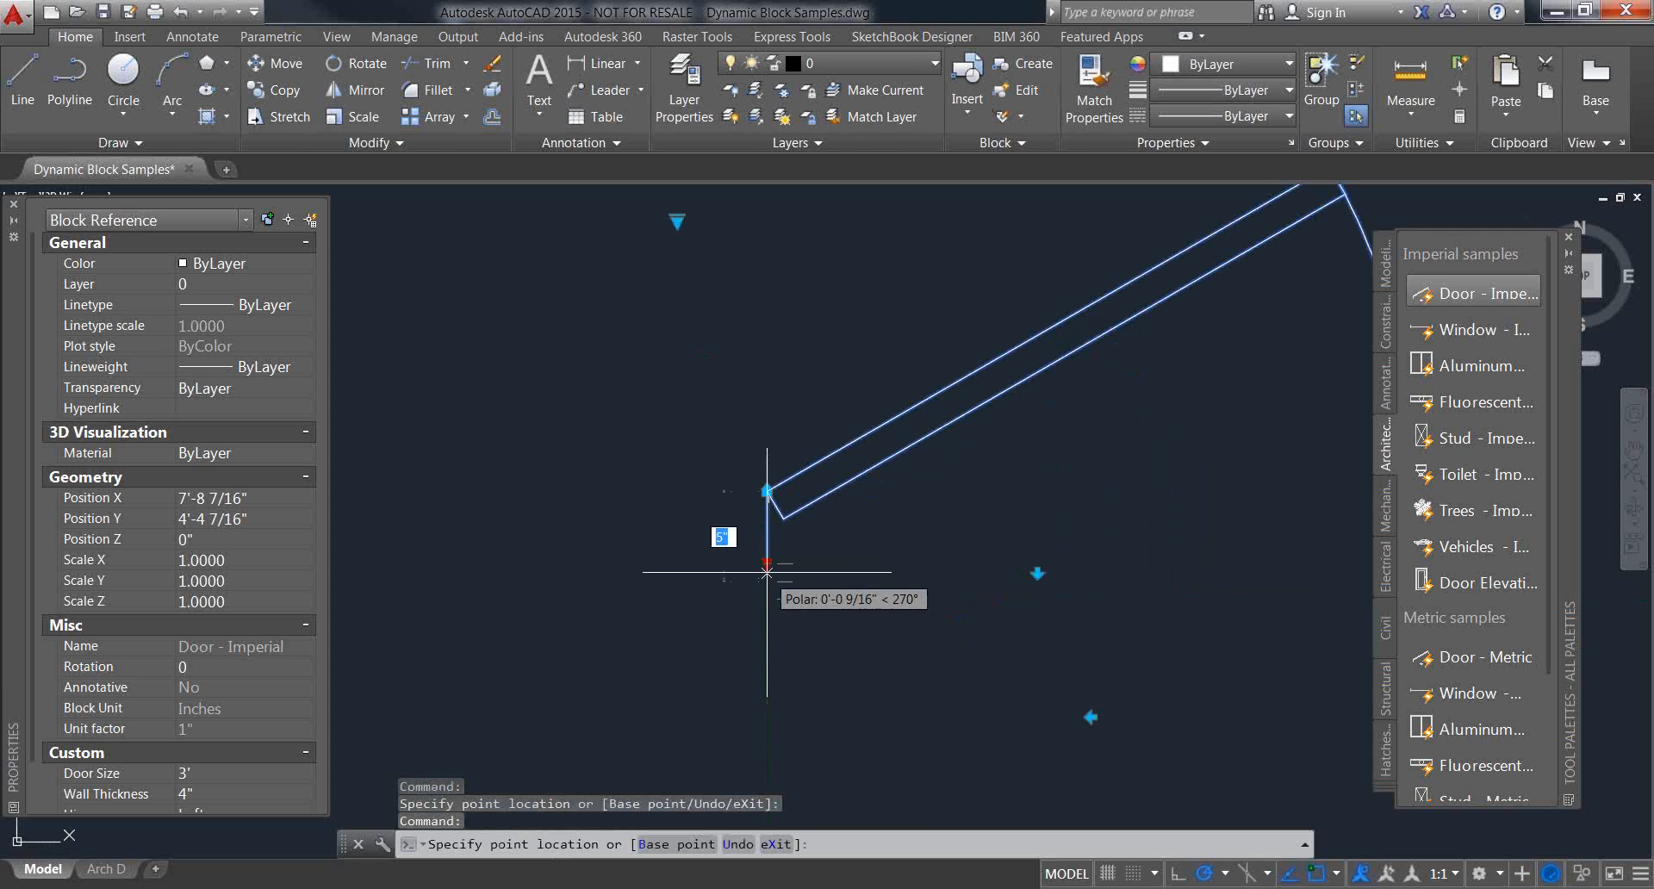
left_click(767, 576)
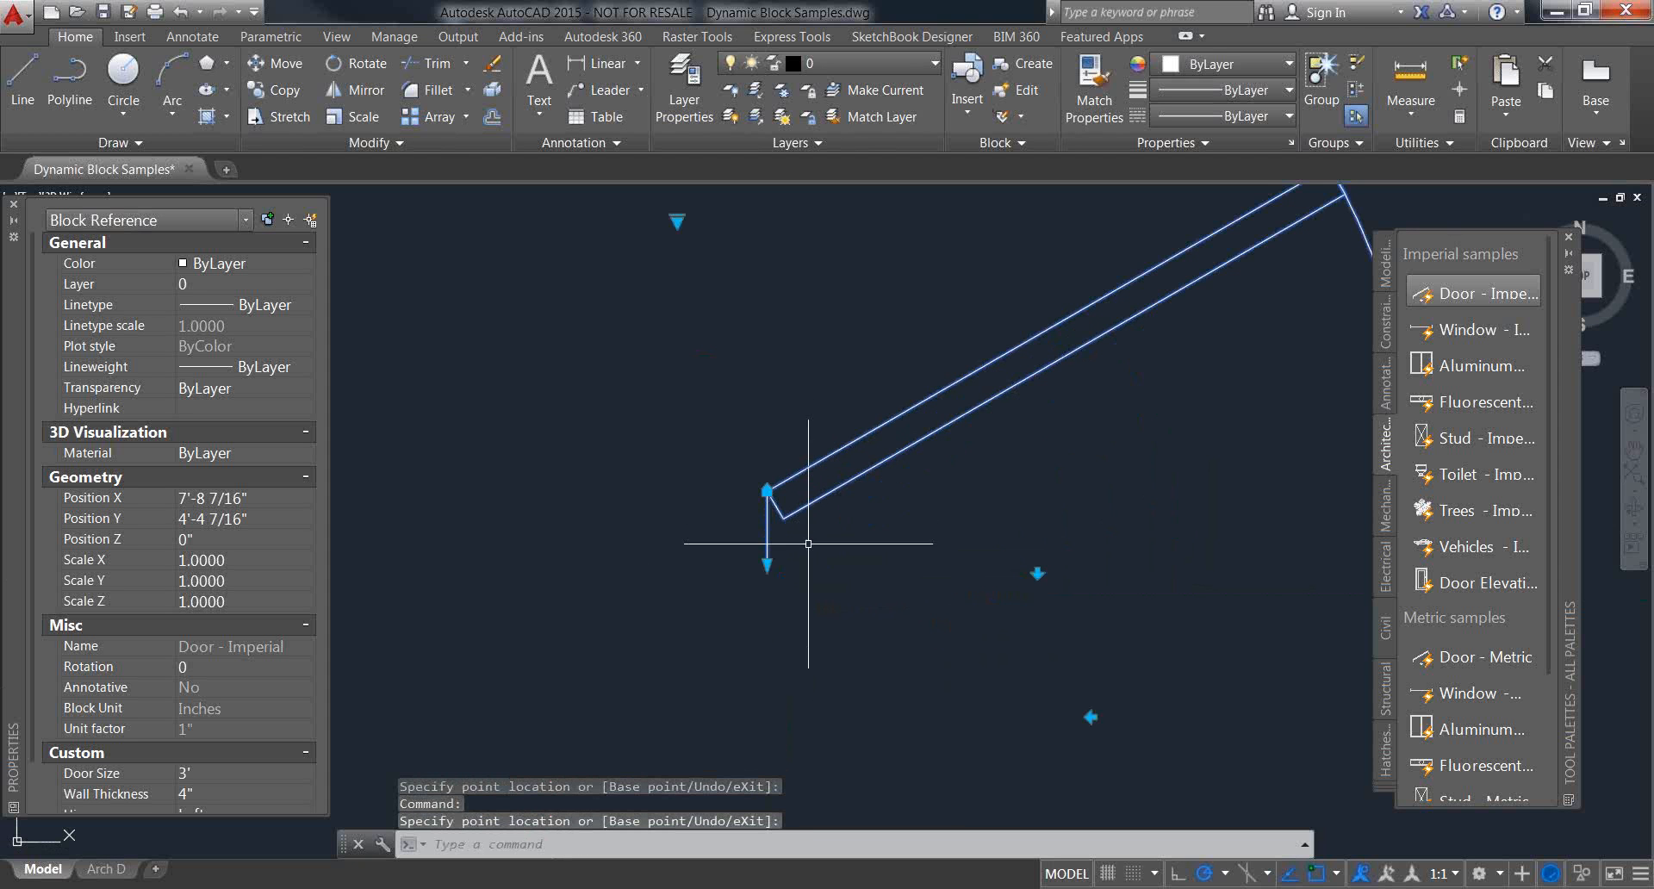
left_click(767, 564)
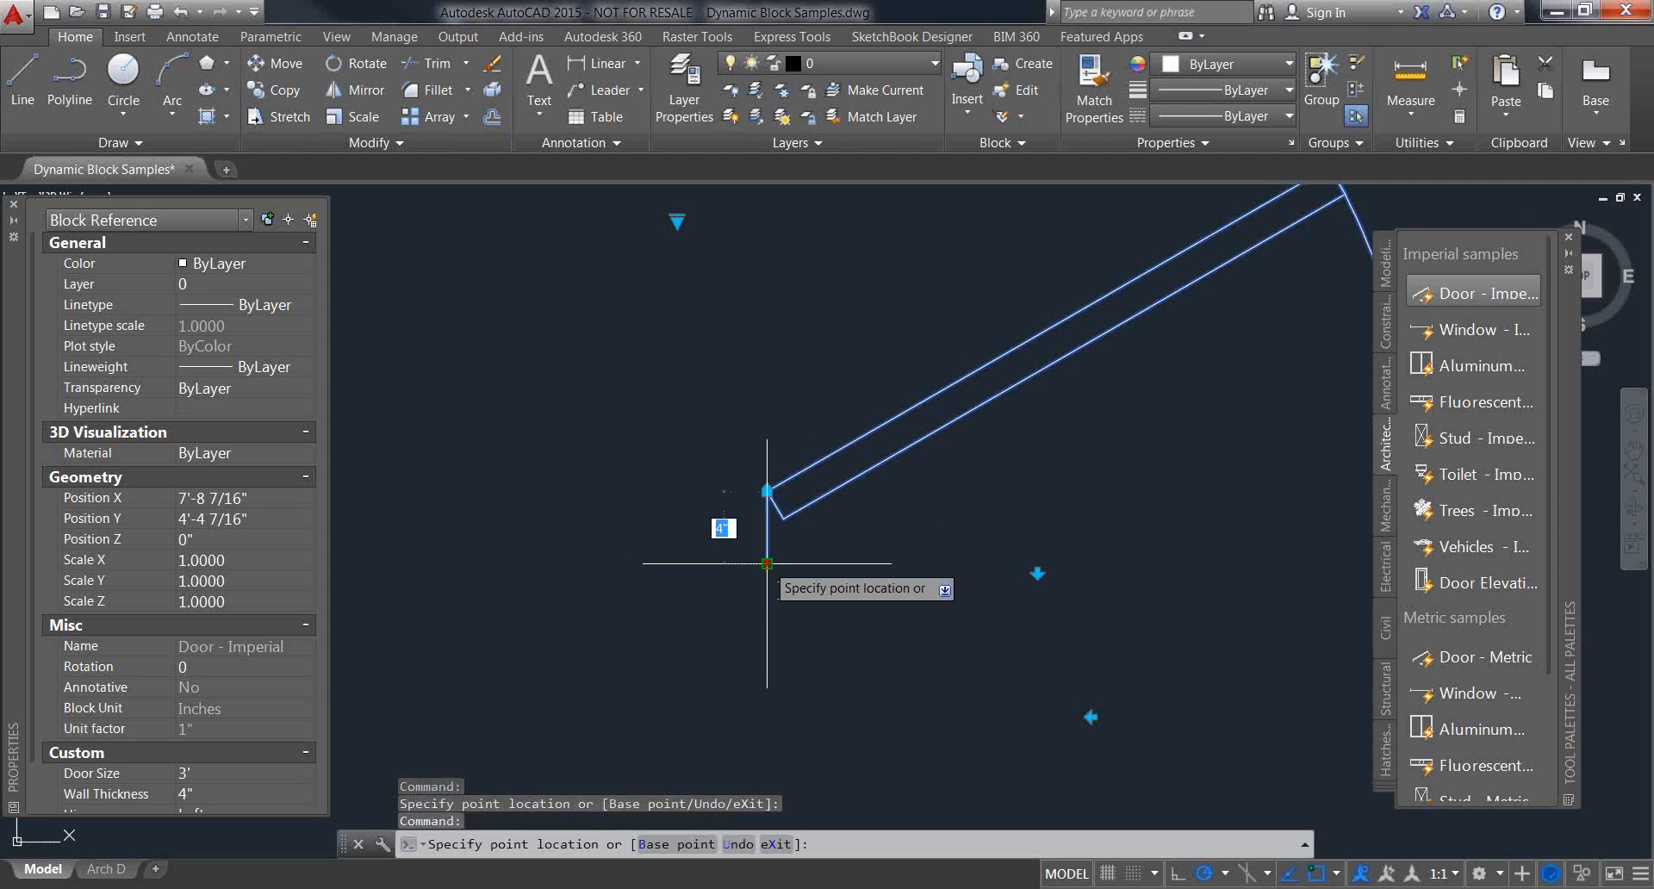
left_click(766, 618)
scroll(777, 563, "down", 2)
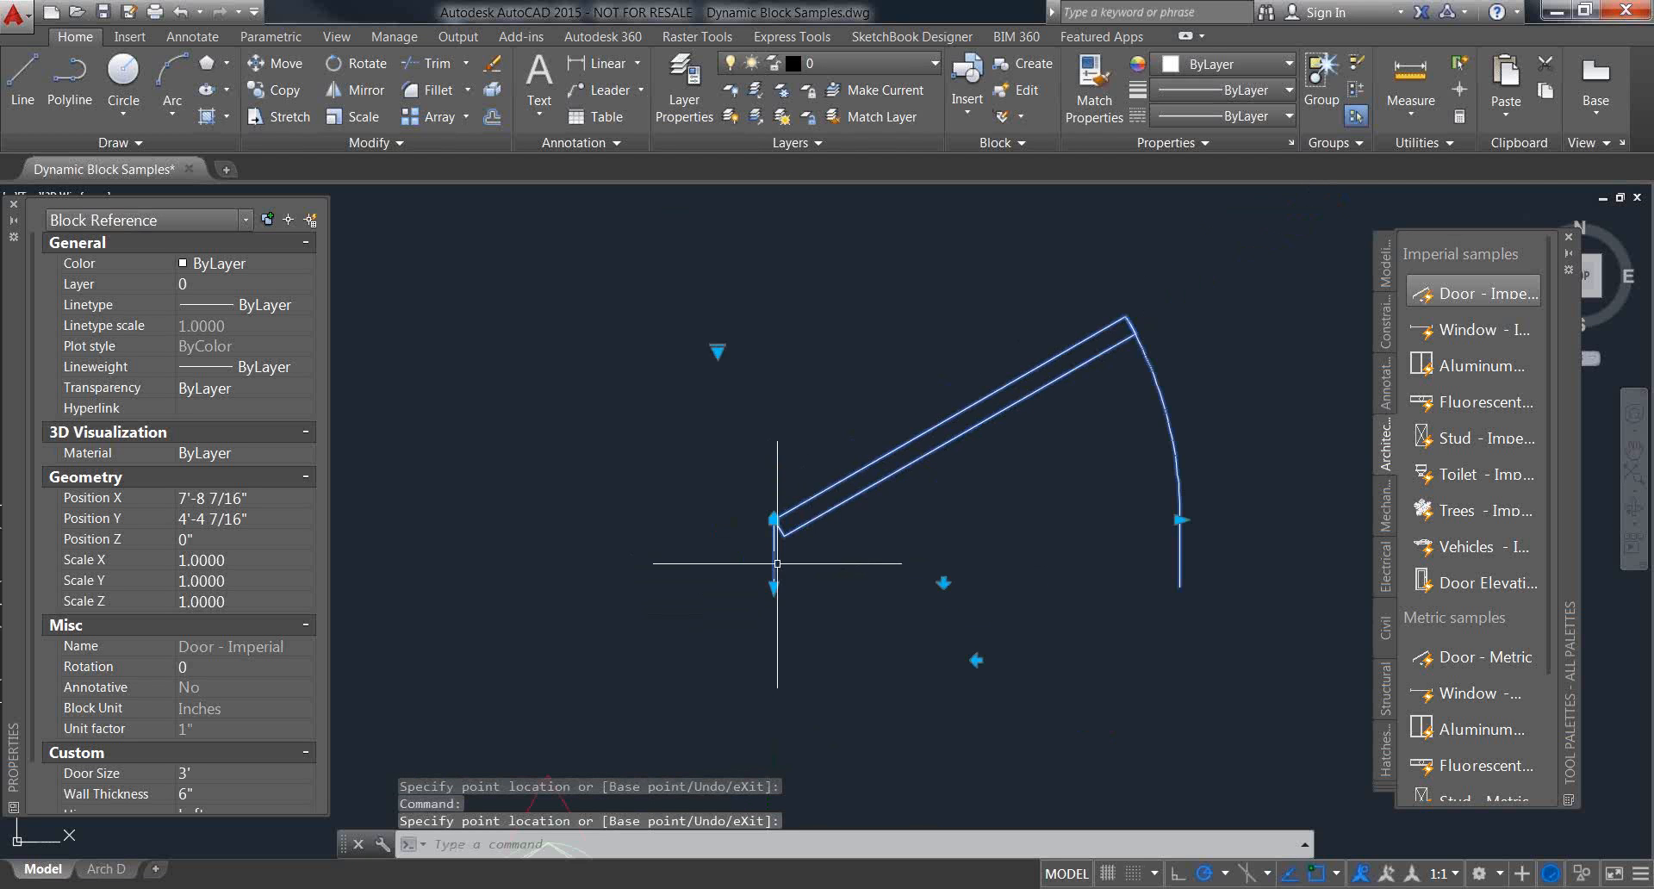
scroll(777, 564, "down", 2)
middle_click_drag(880, 552, 809, 579)
scroll(808, 579, "up", 2)
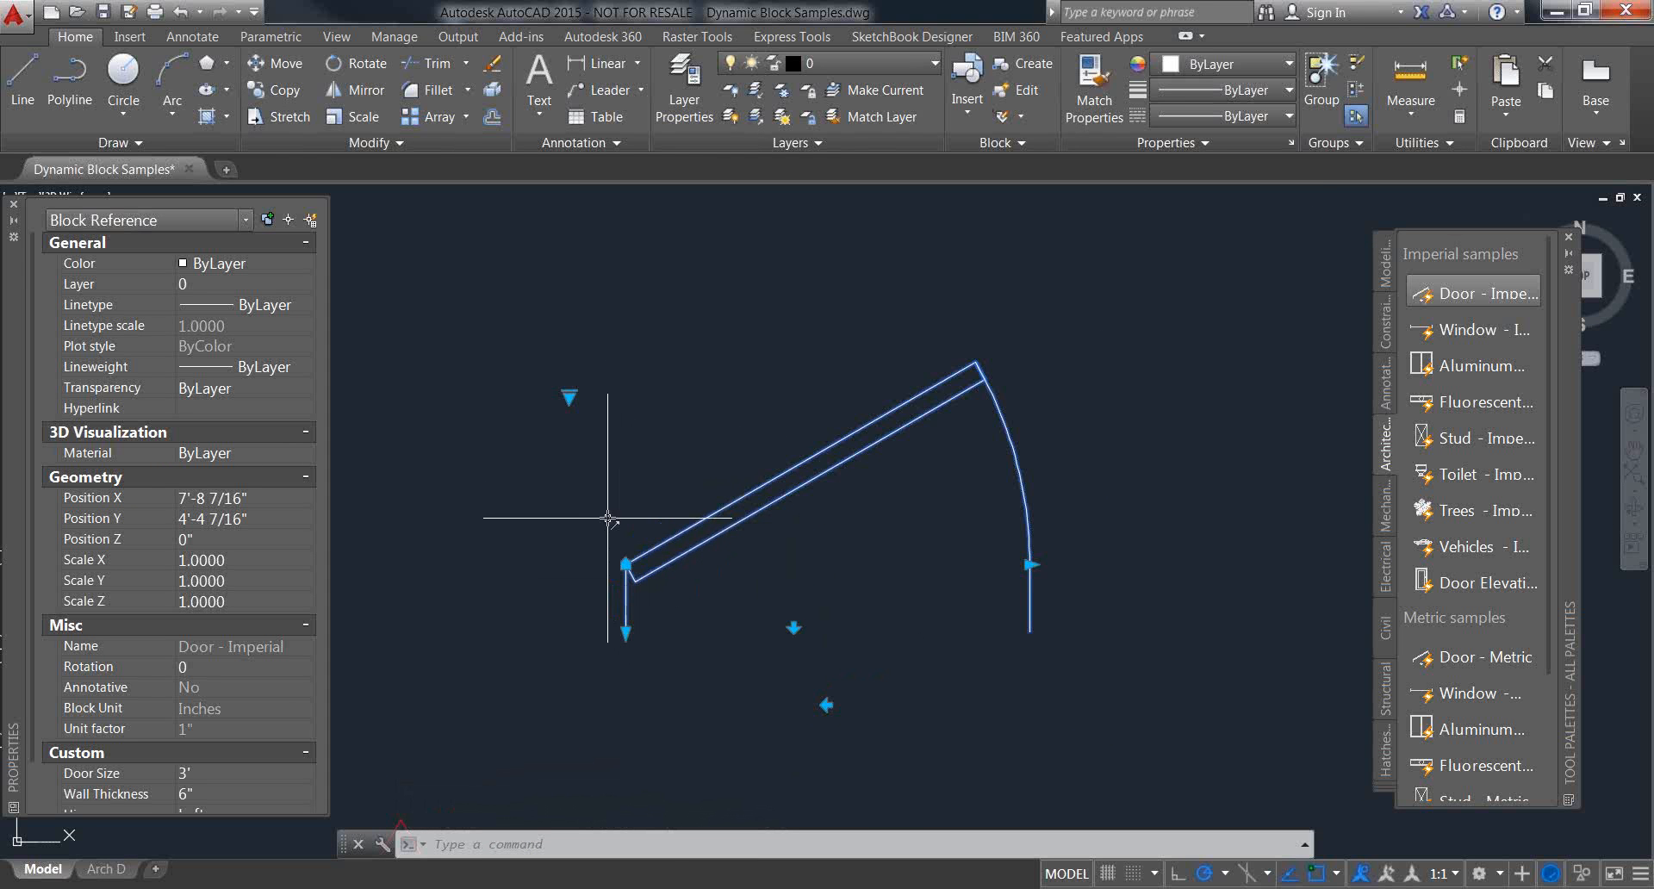
left_click_drag(473, 559, 562, 403)
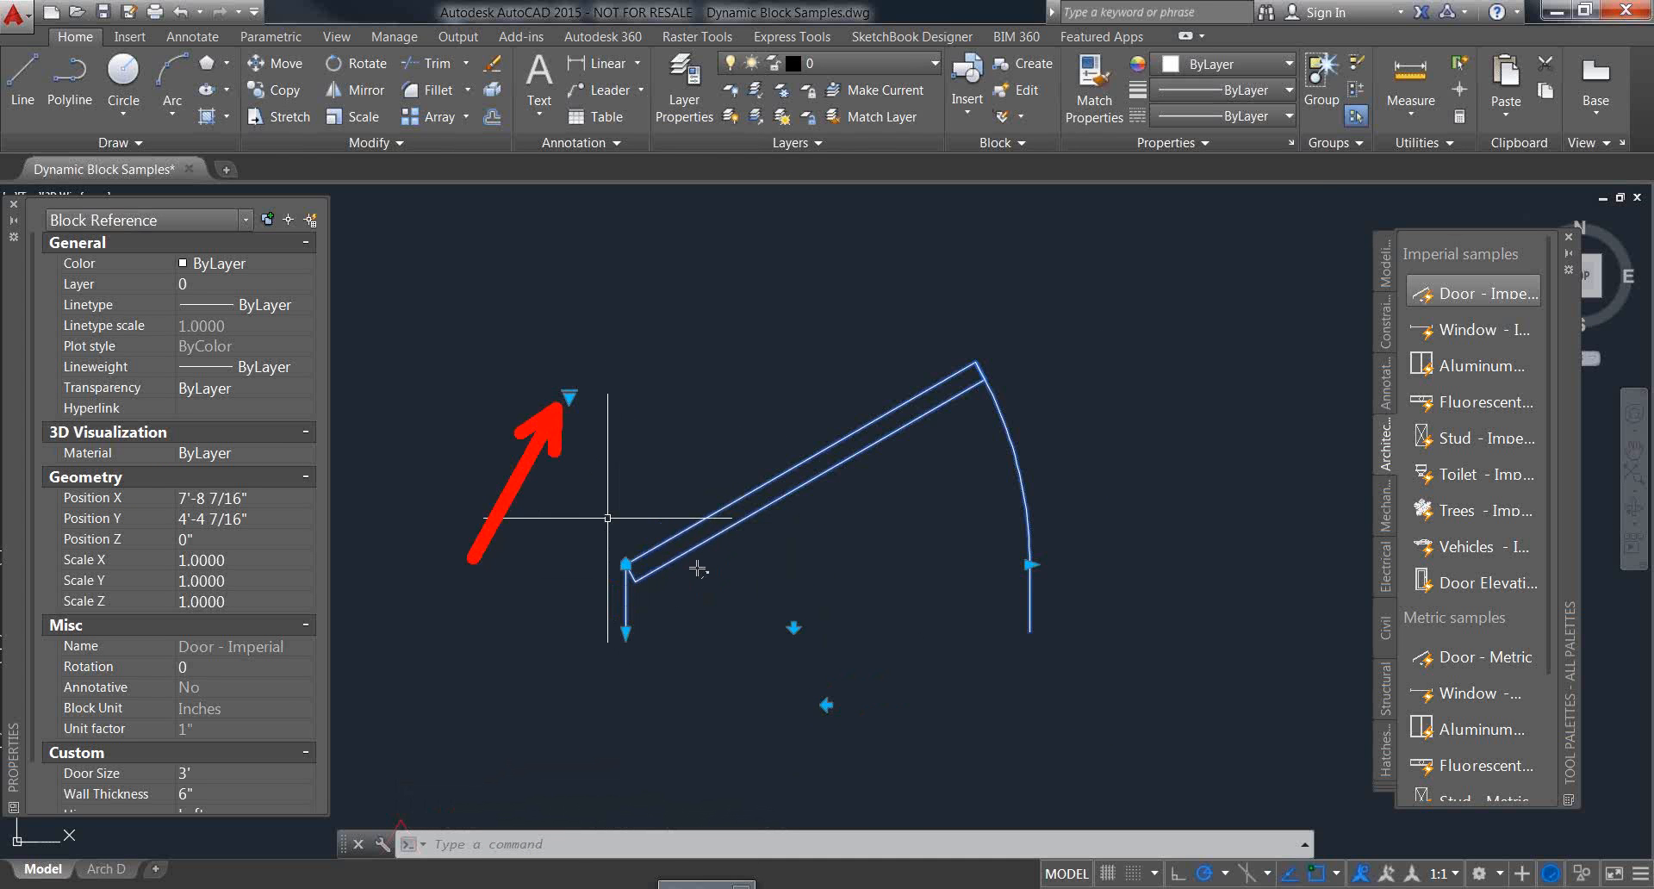
Step: Switch the door block's opening state to Open 45º, Open 60º and Open 90º in turn using its visibility grip
left_click(569, 397)
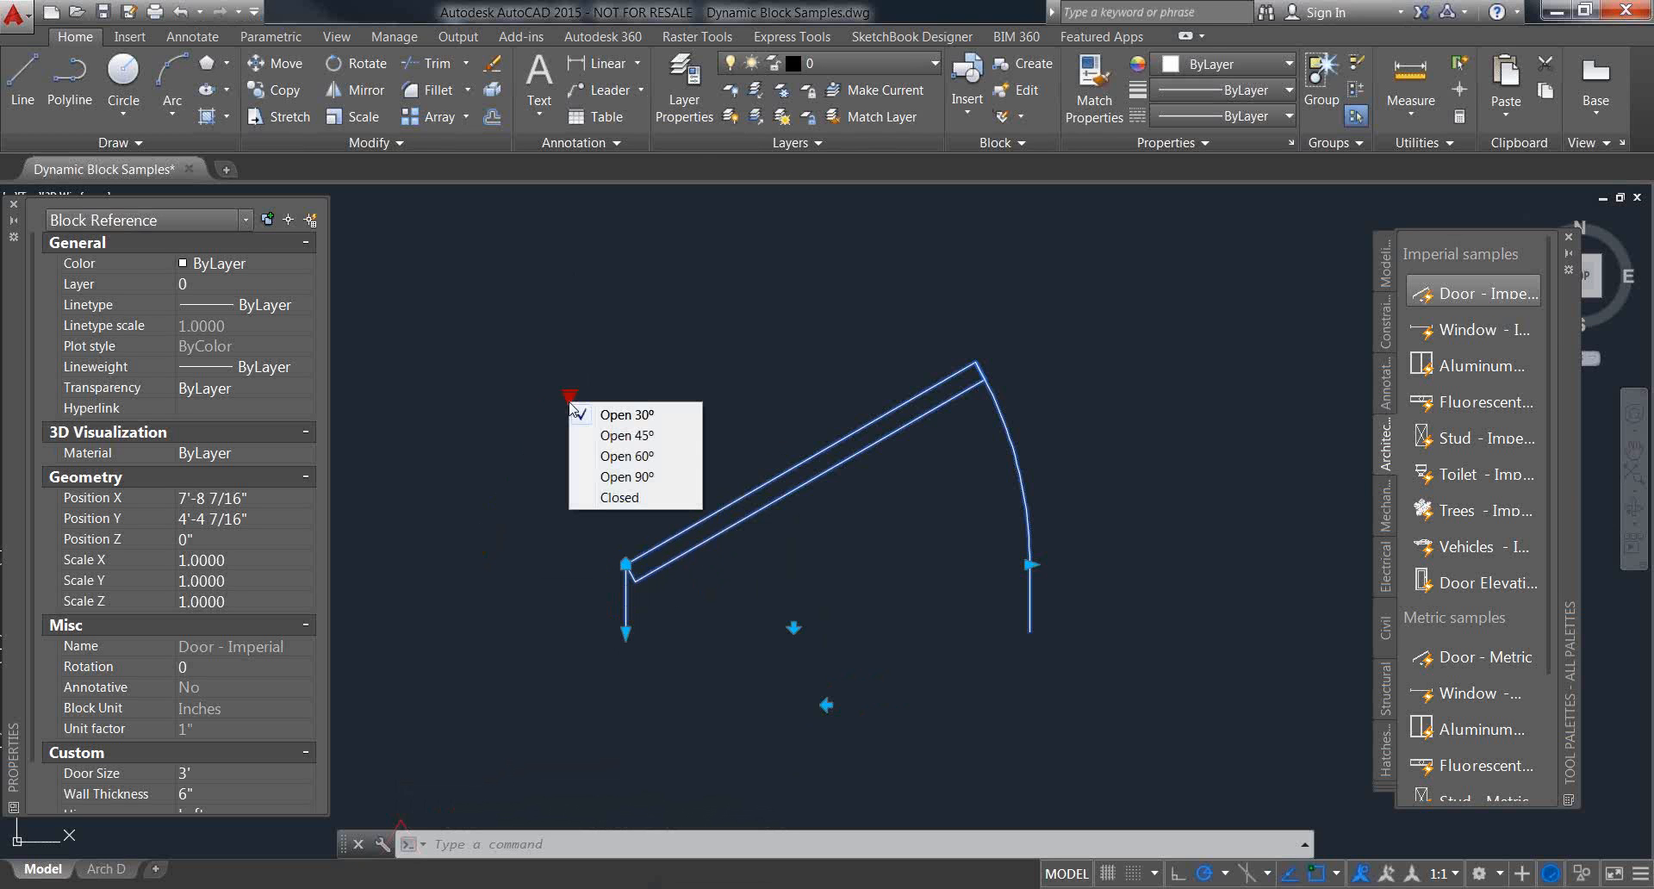
left_click(615, 436)
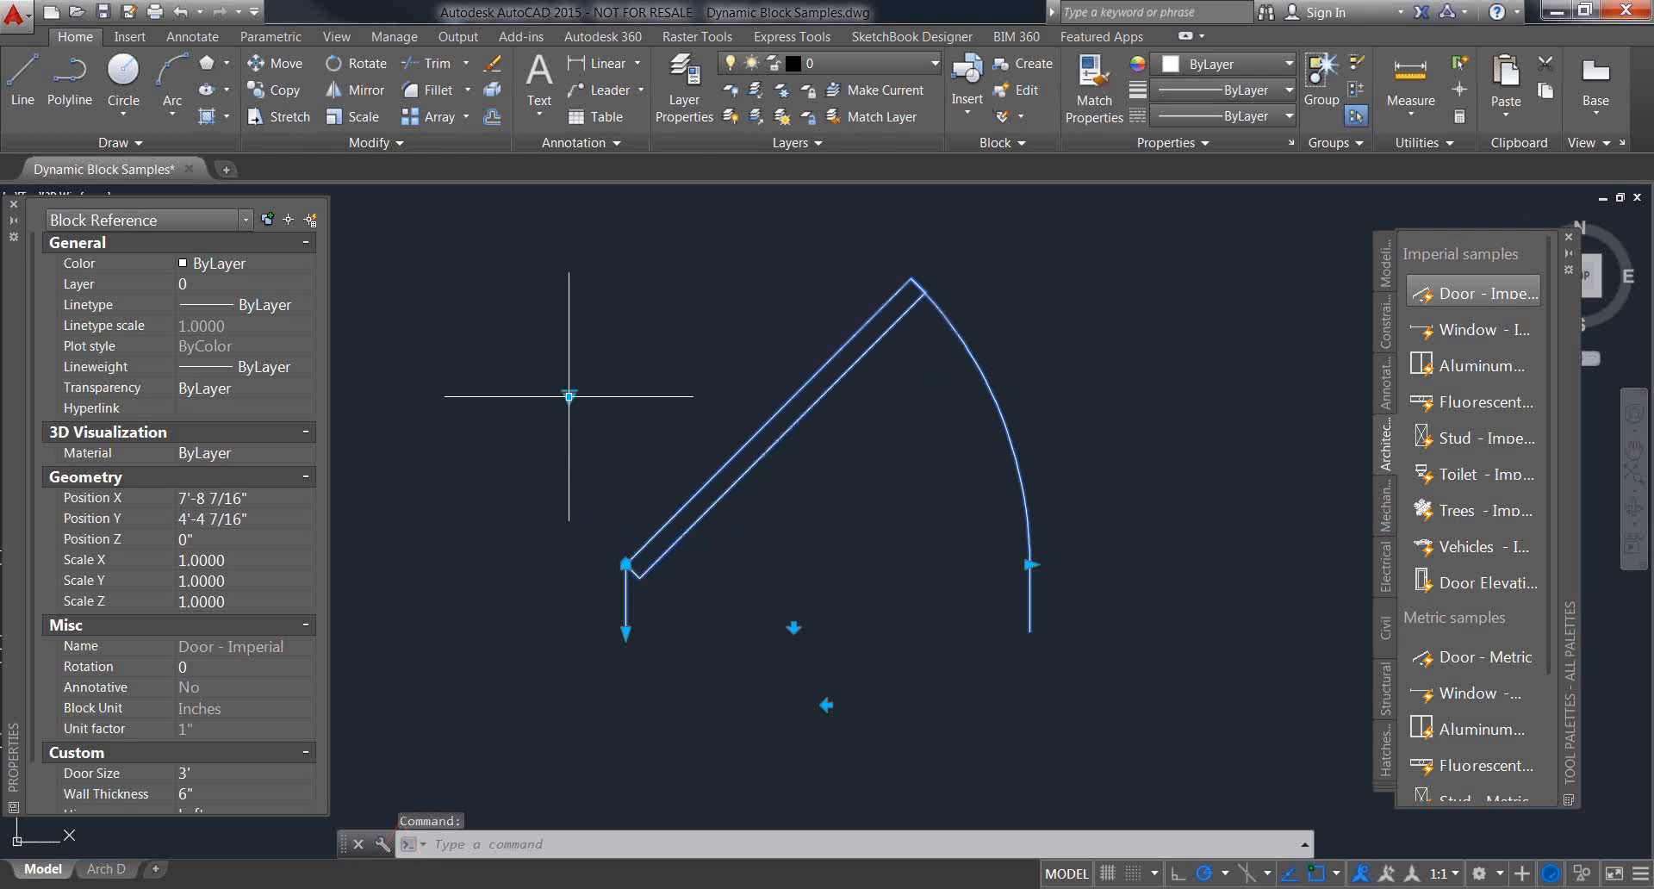
left_click(569, 396)
left_click(607, 457)
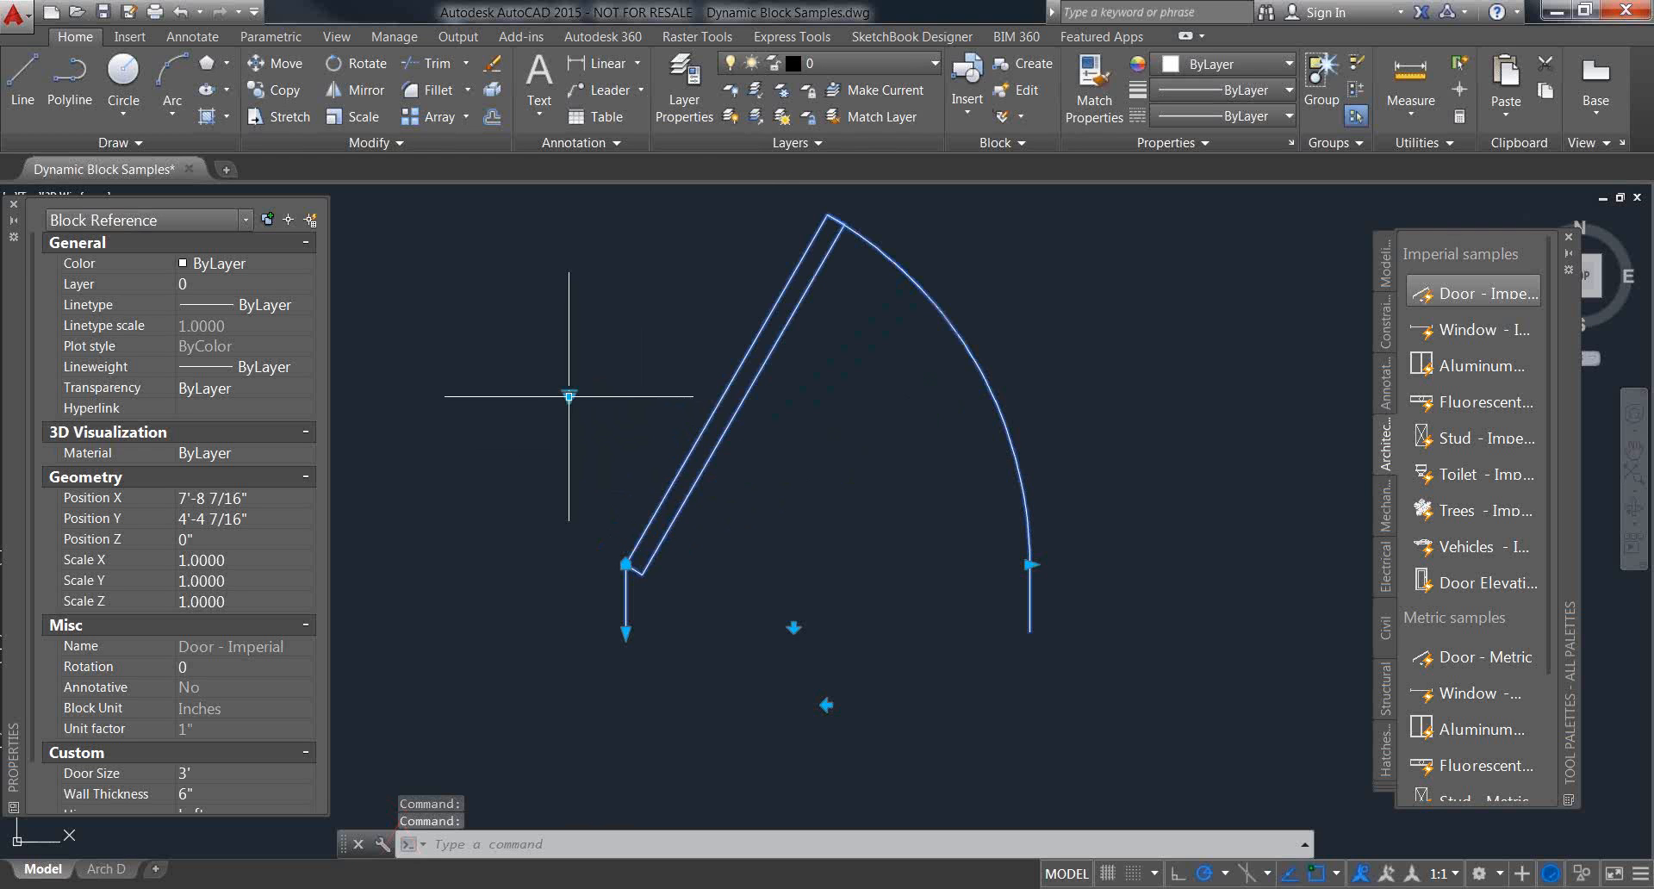
left_click(568, 397)
left_click(617, 475)
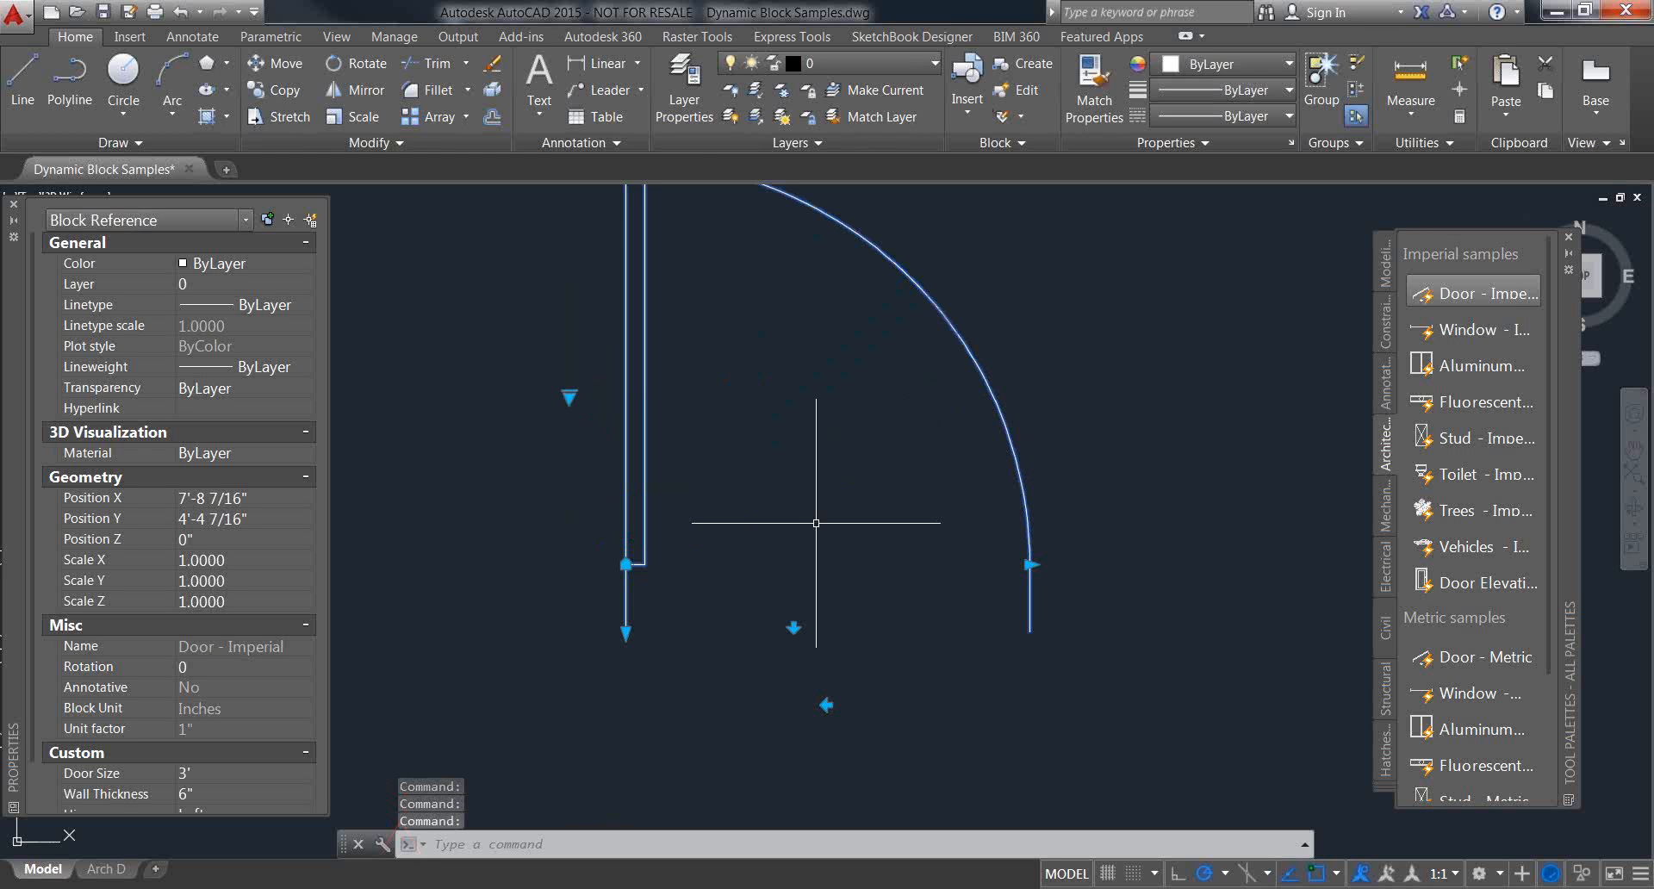
Step: Set the door block's opening state to Closed, and change it to Open 60º with the same visibility grip
scroll(815, 521, "down", 2)
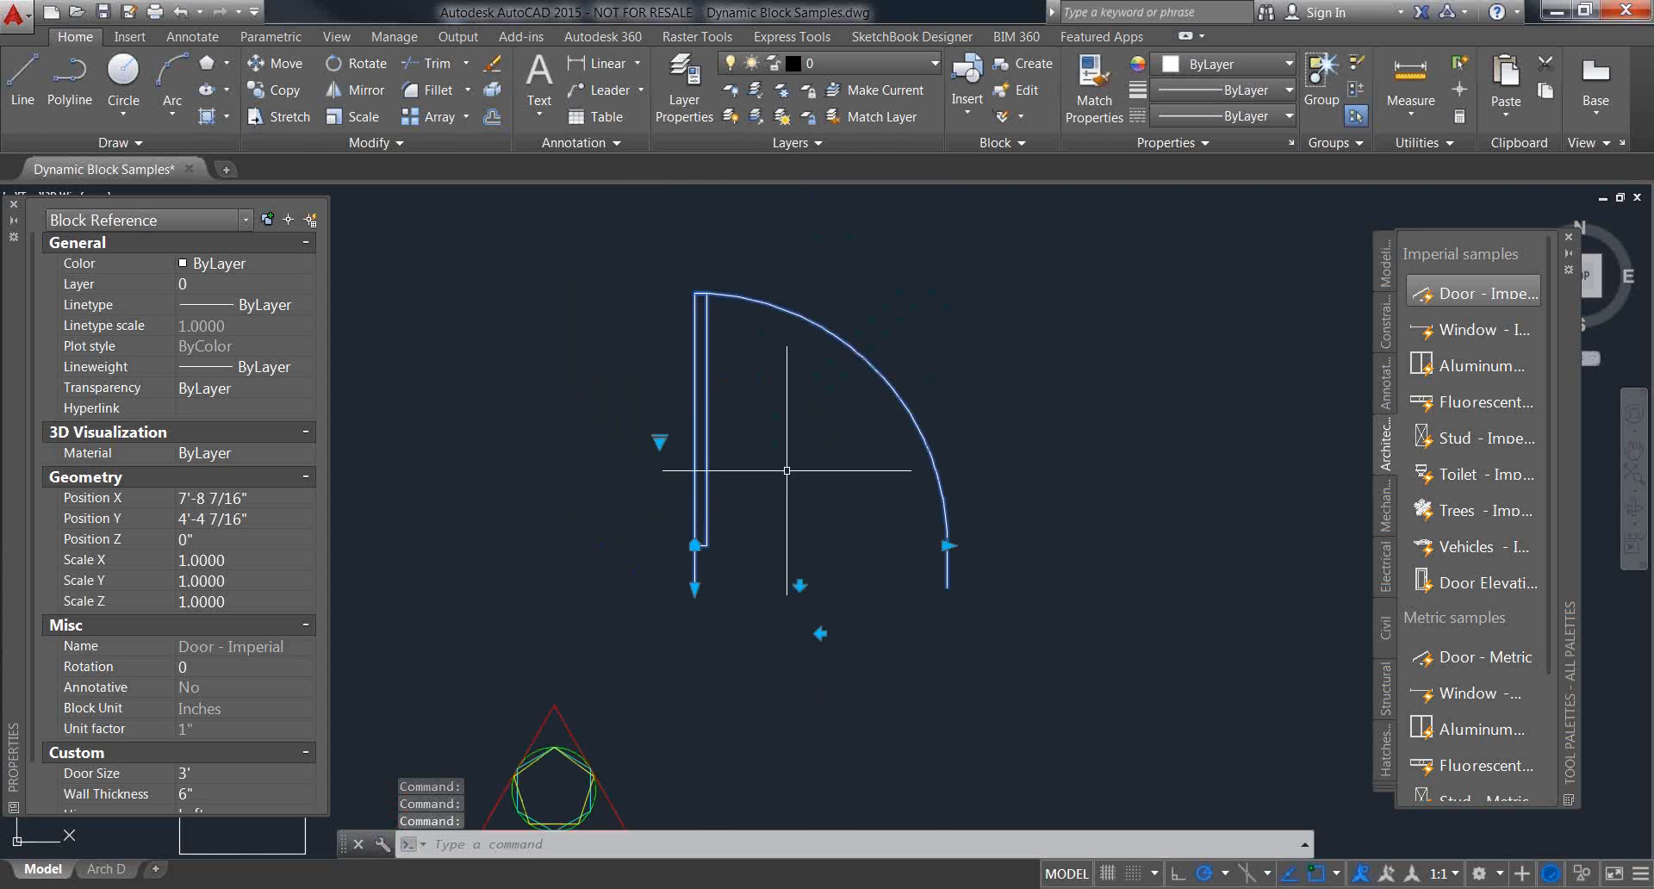
middle_click_drag(785, 499, 790, 513)
scroll(788, 538, "up", 2)
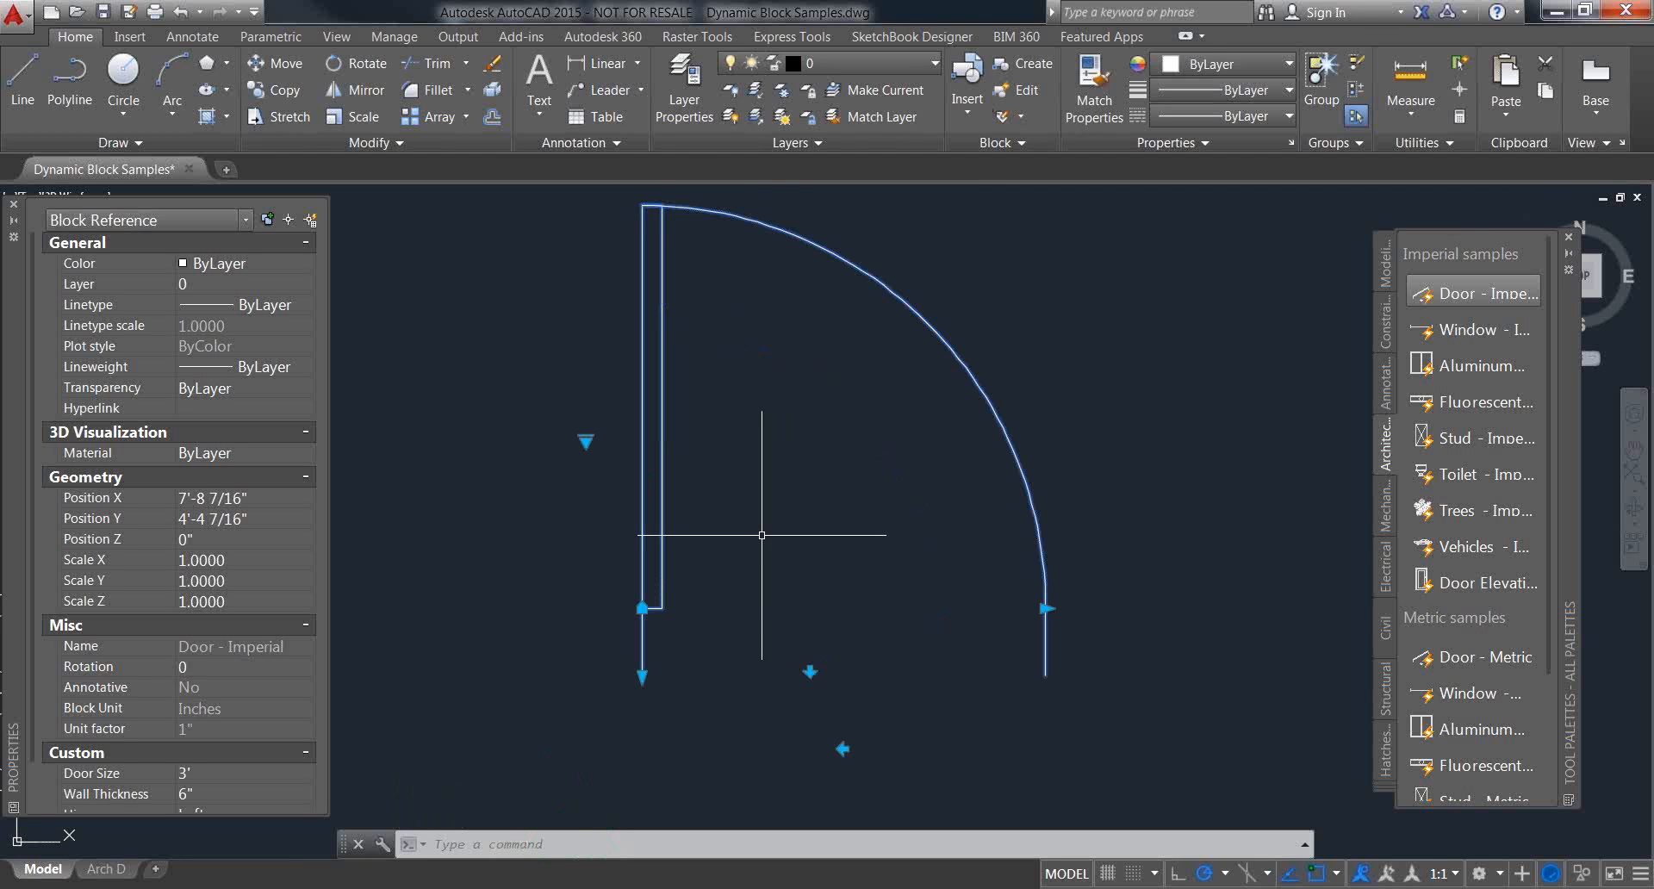
scroll(732, 516, "down", 2)
left_click(638, 467)
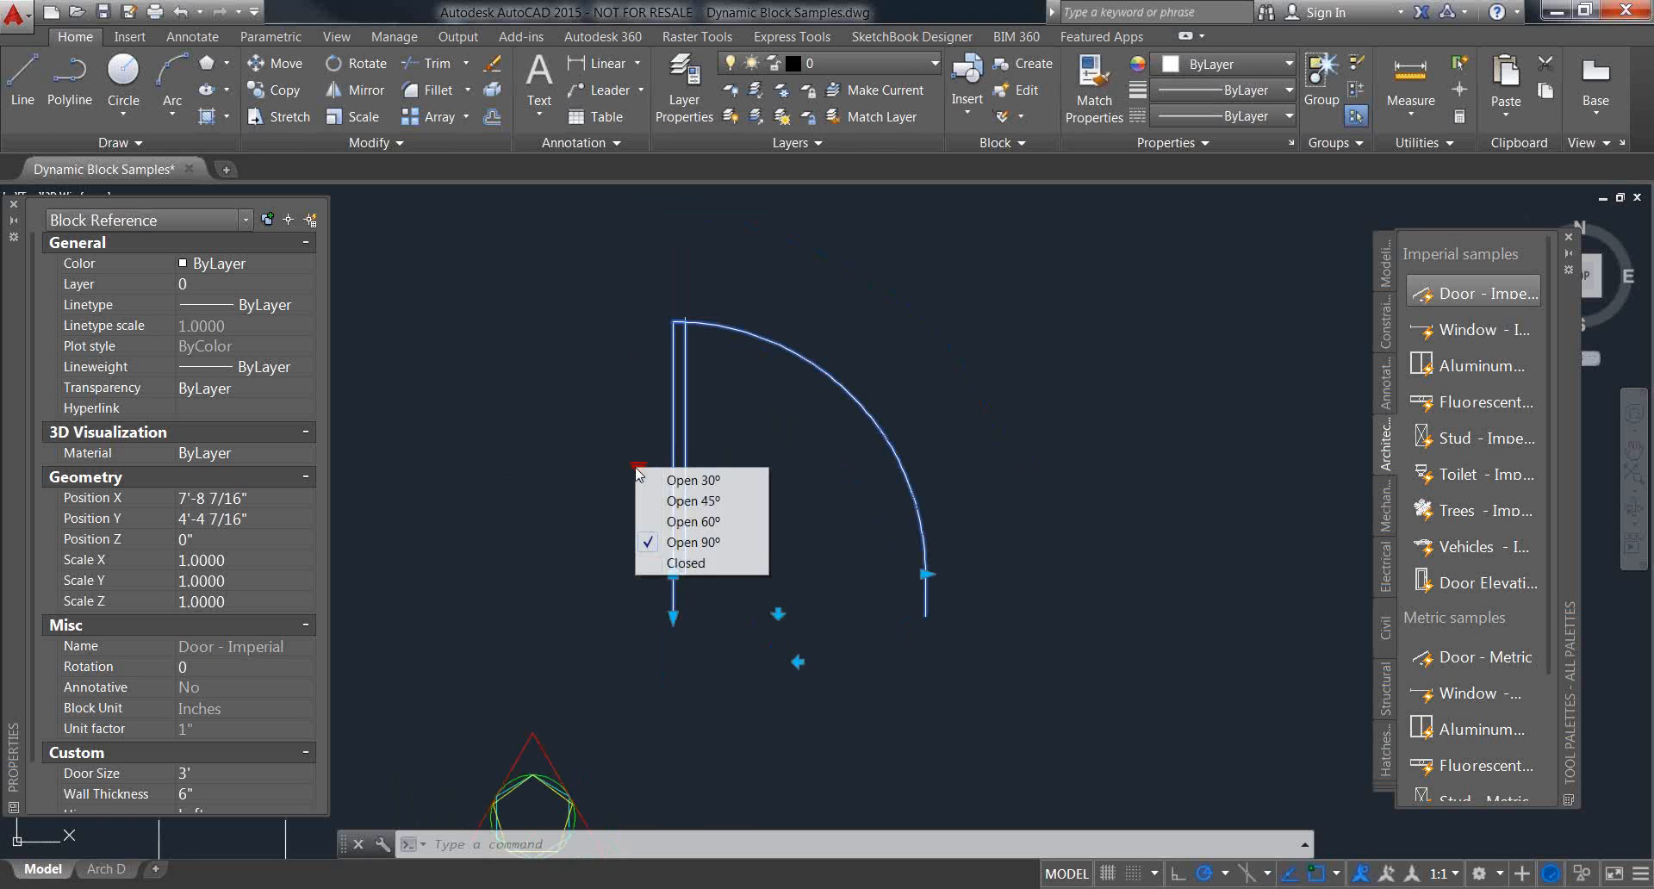
left_click(682, 563)
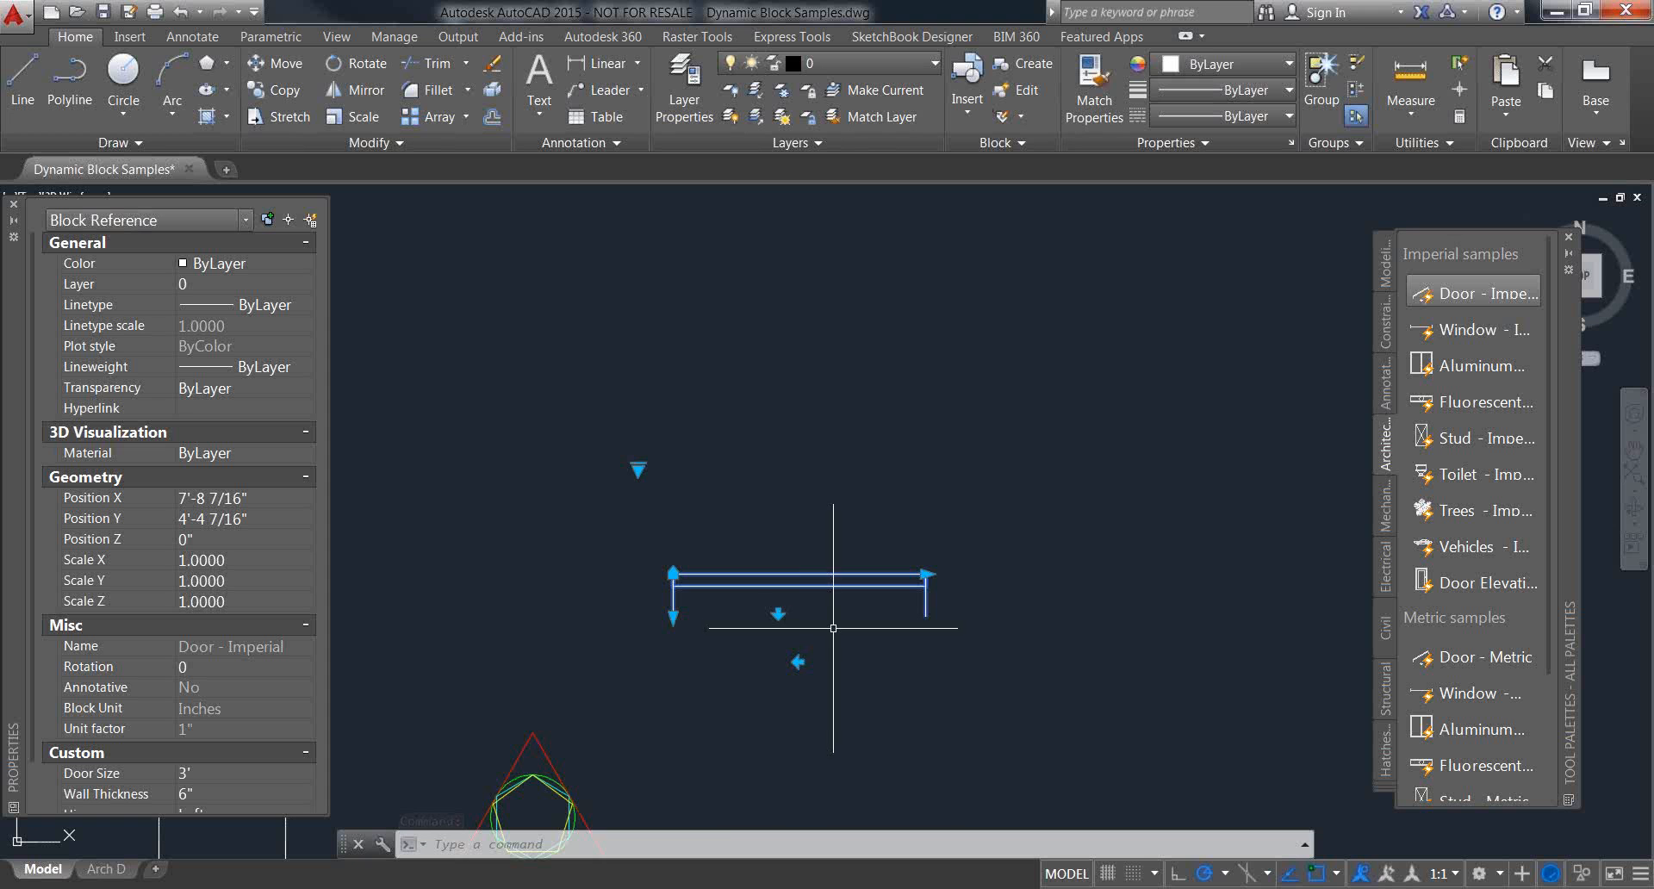
left_click(639, 470)
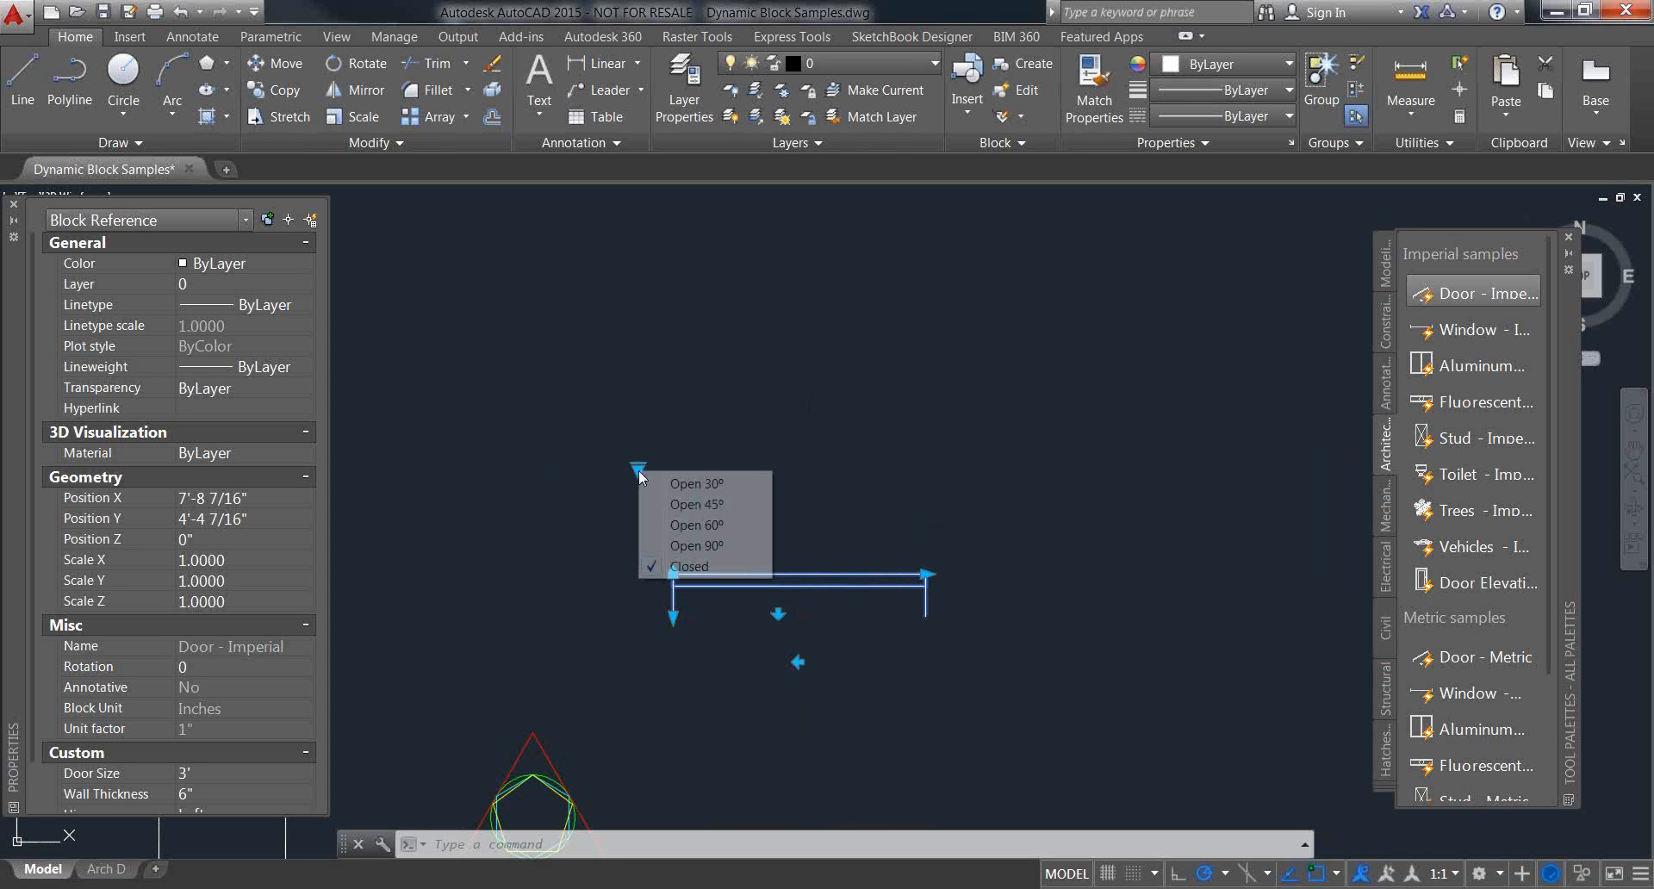
left_click(682, 526)
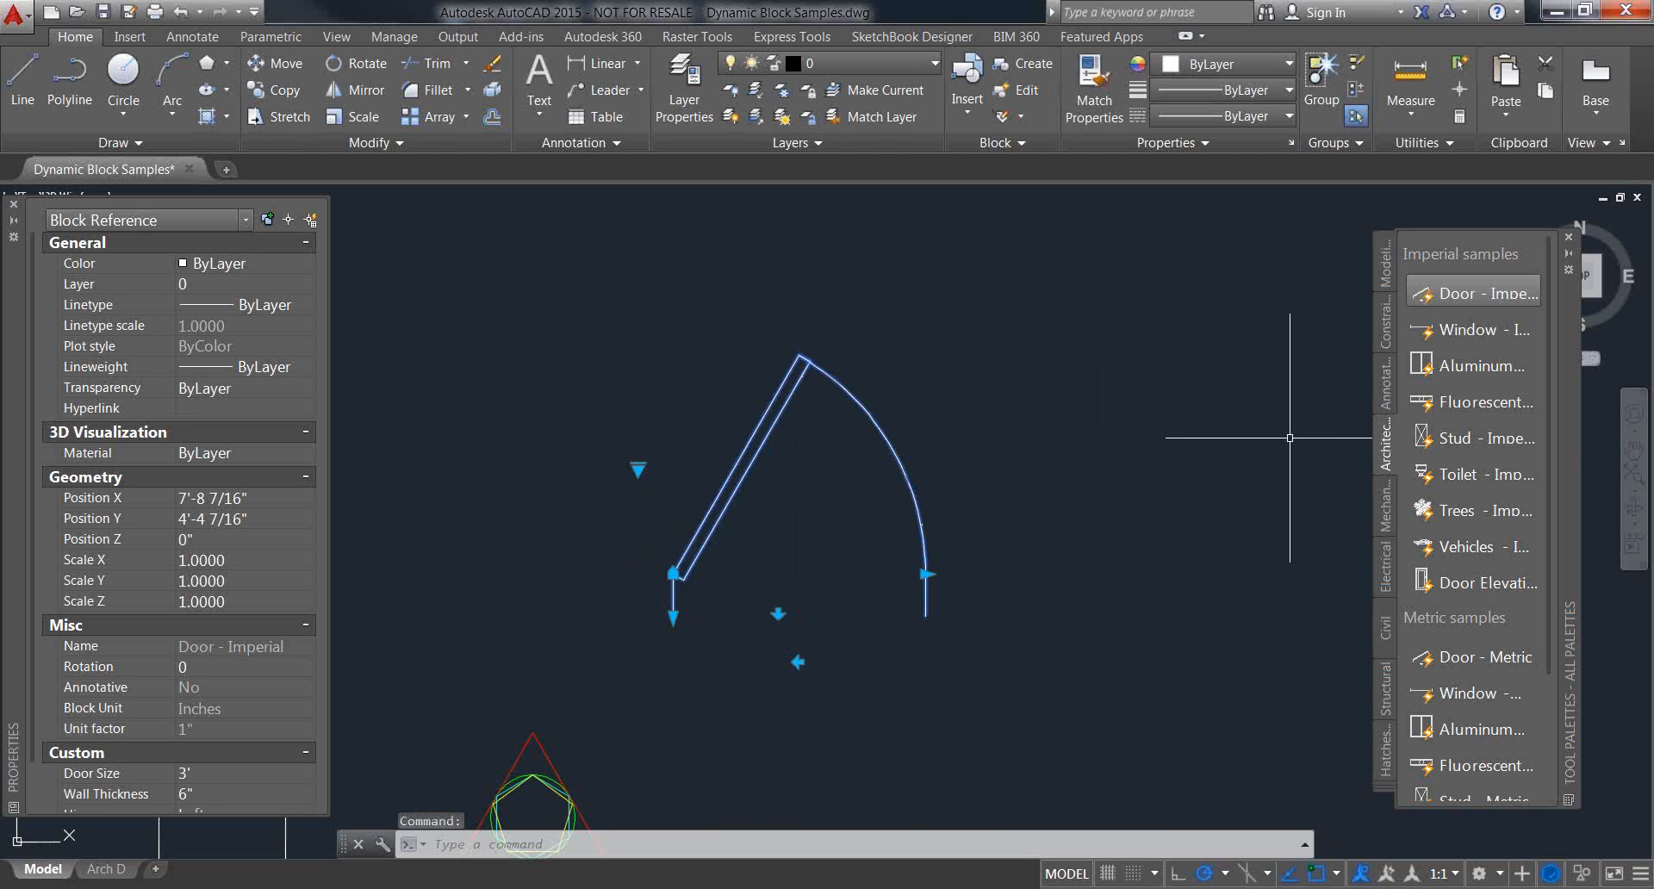
Step: Insert the Toilet - Imperial sample block in the empty area to the right of the door
middle_click_drag(1290, 438, 1151, 415)
left_click(1447, 471)
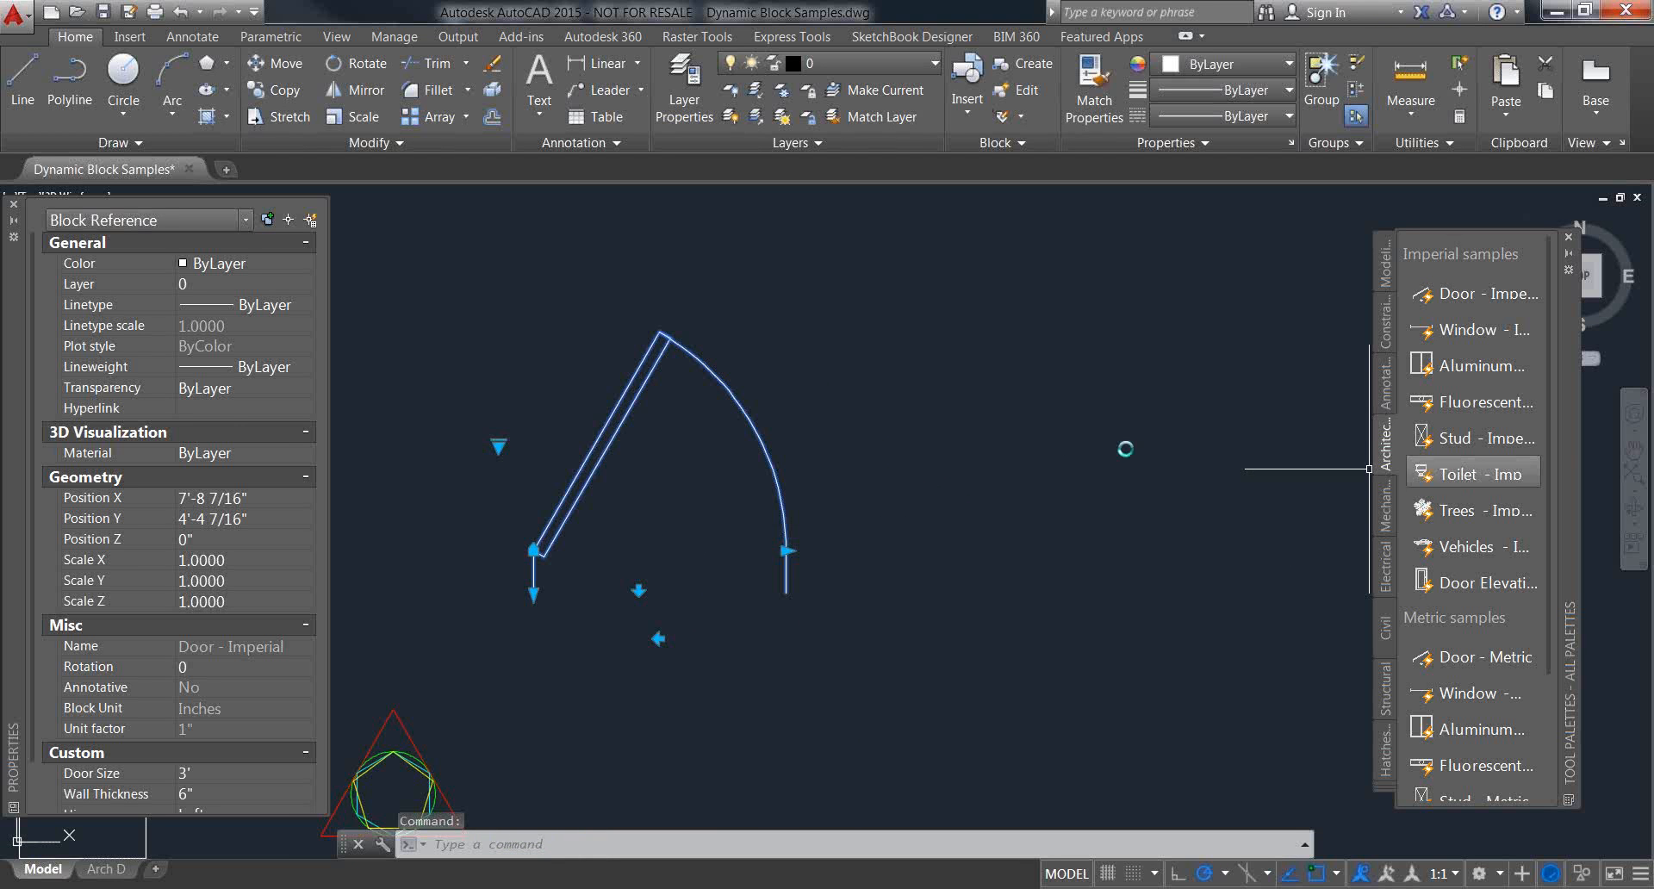
scroll(1120, 474, "down", 2)
left_click(1131, 503)
scroll(1137, 500, "up", 5)
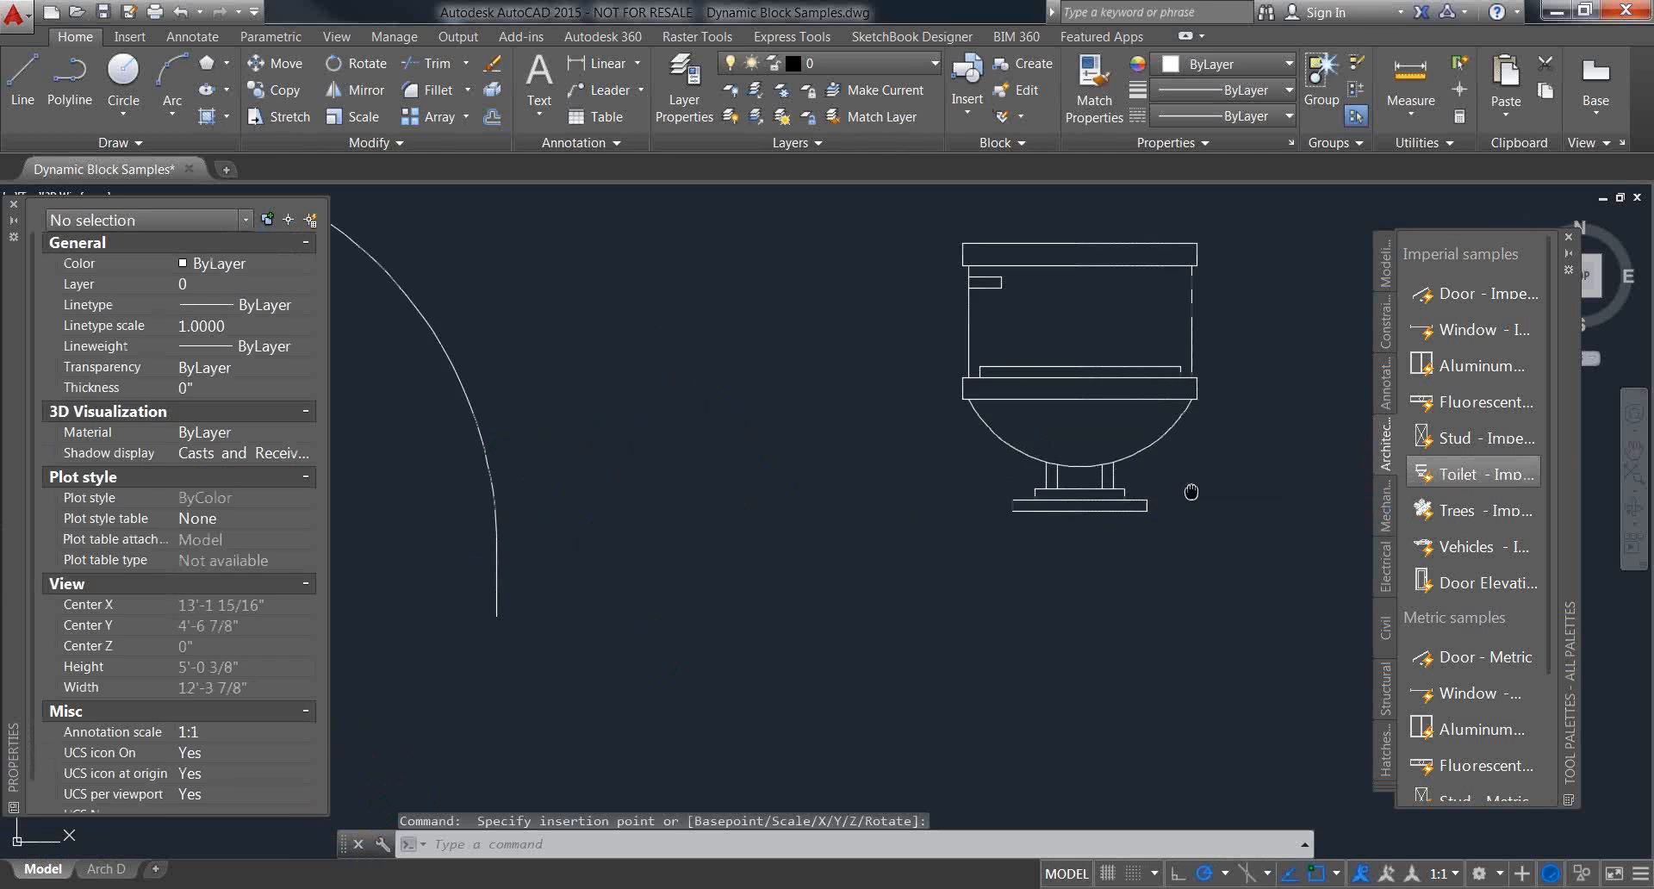
Step: Select the toilet block and flip its front view so the handle changes sides, and flip it back to Left
left_click(986, 554)
scroll(988, 603, "down", 3)
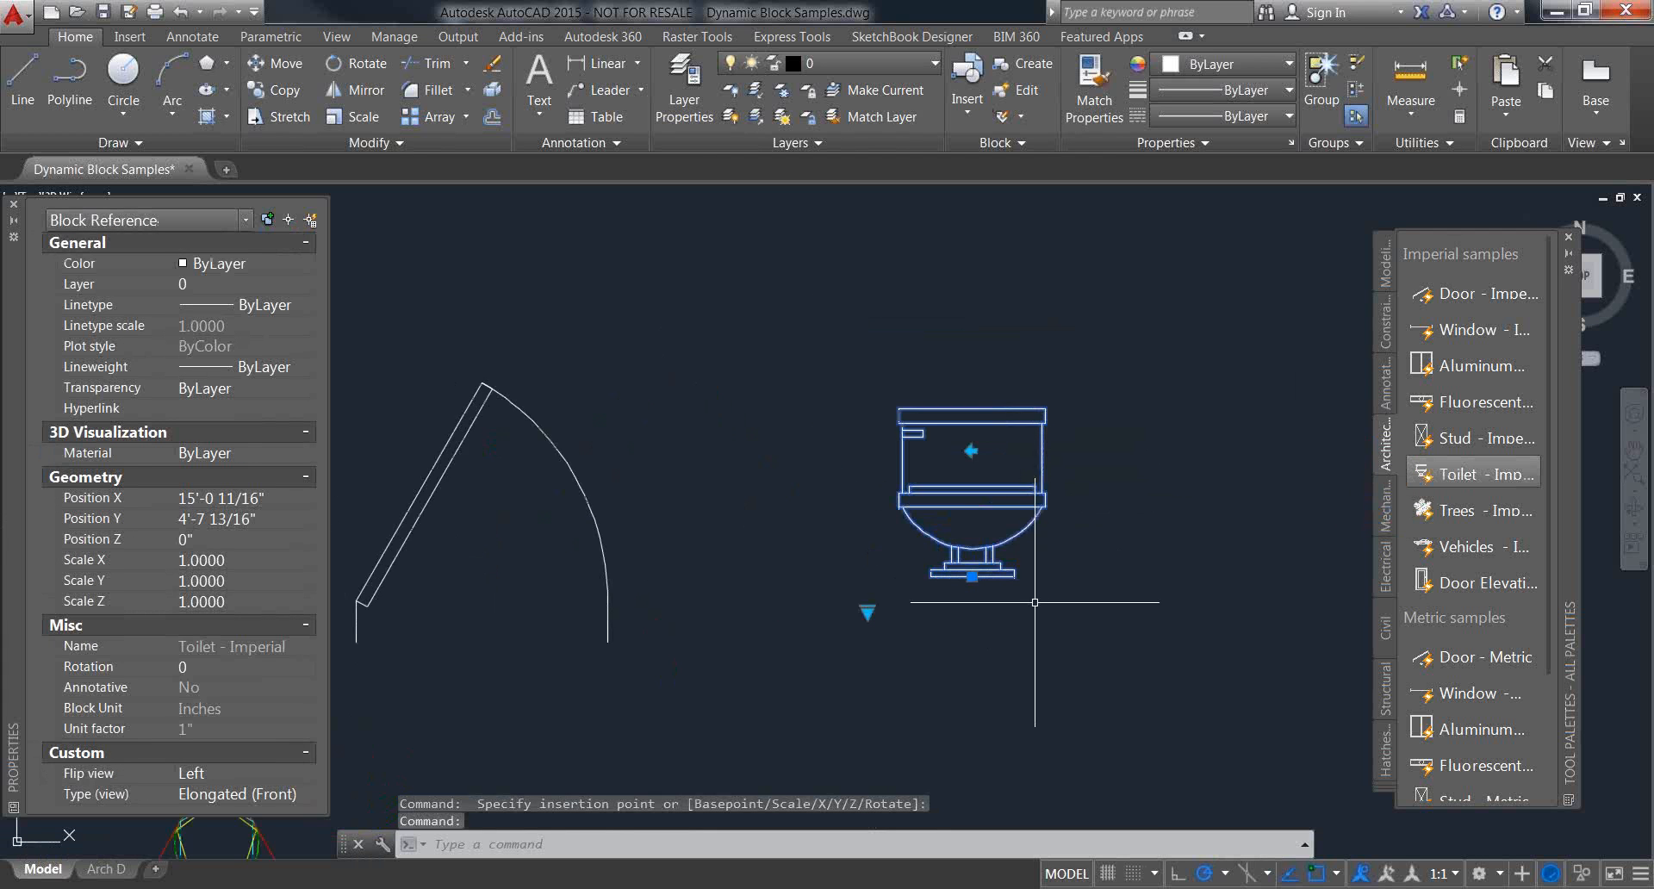
scroll(988, 603, "up", 3)
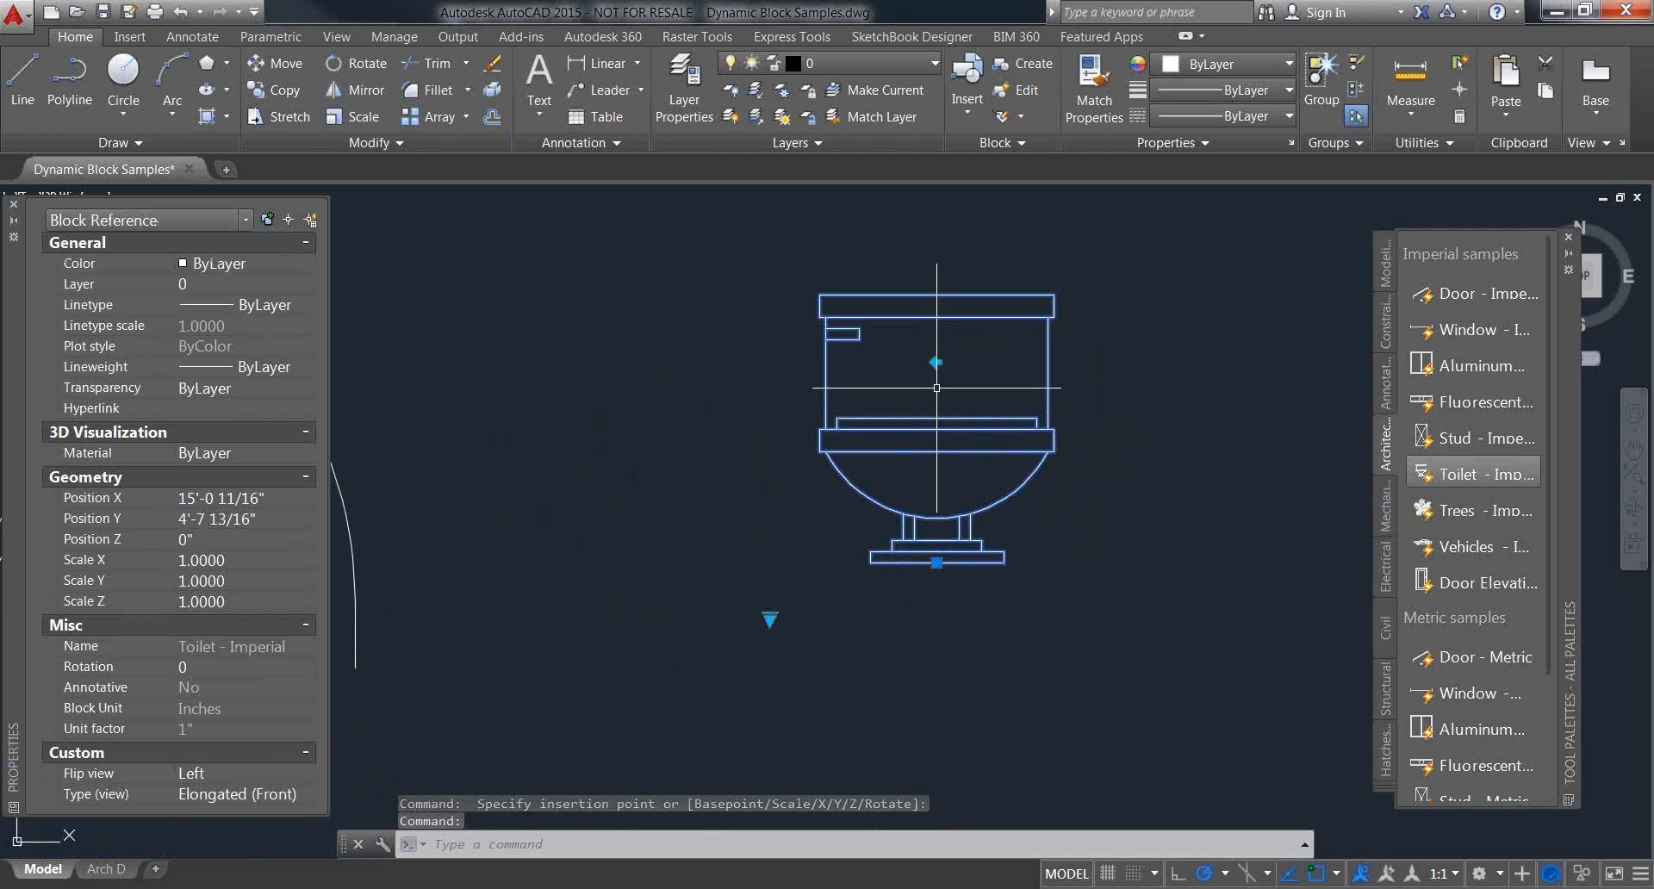
left_click(935, 362)
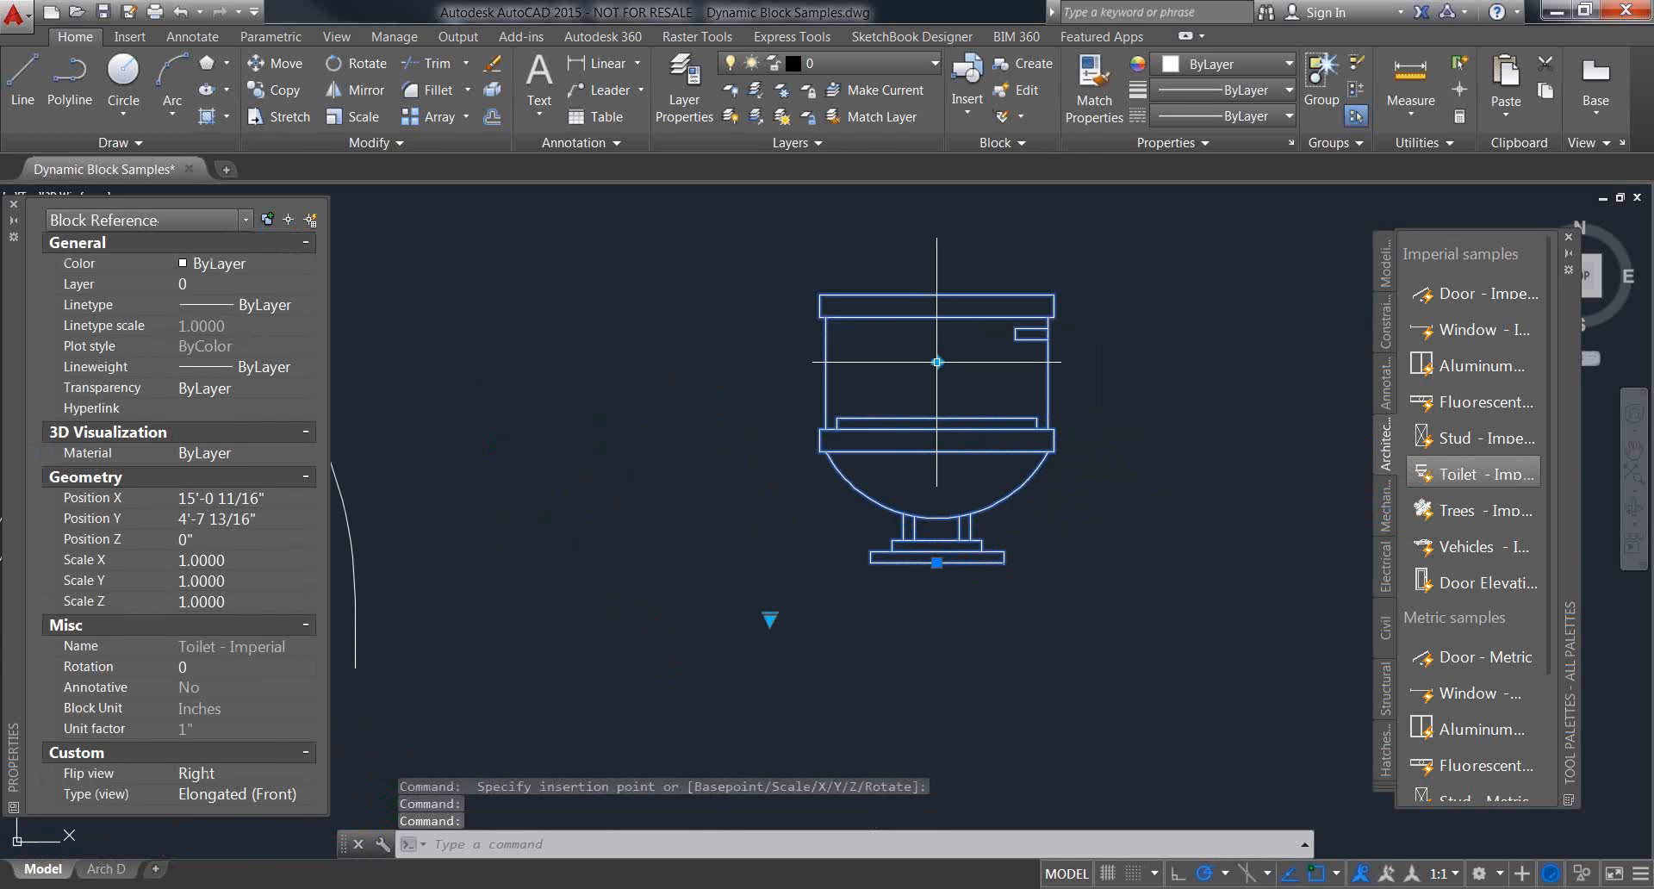
left_click(935, 362)
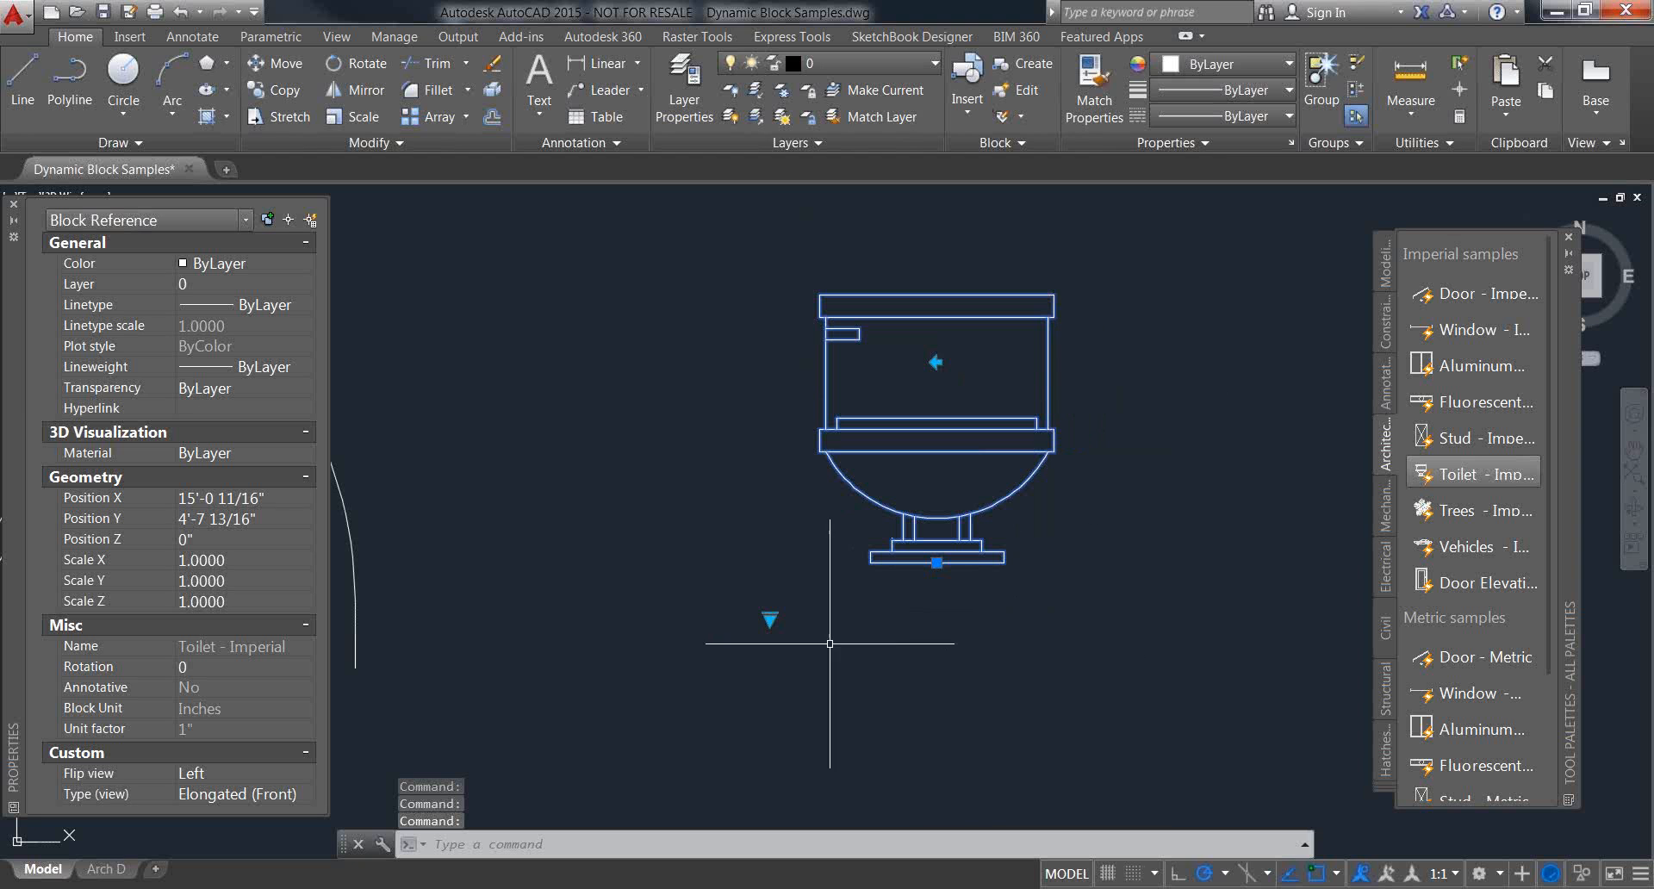
Step: Change the toilet block's view type to Elongated (Plan) using its visibility grip
left_click(770, 617)
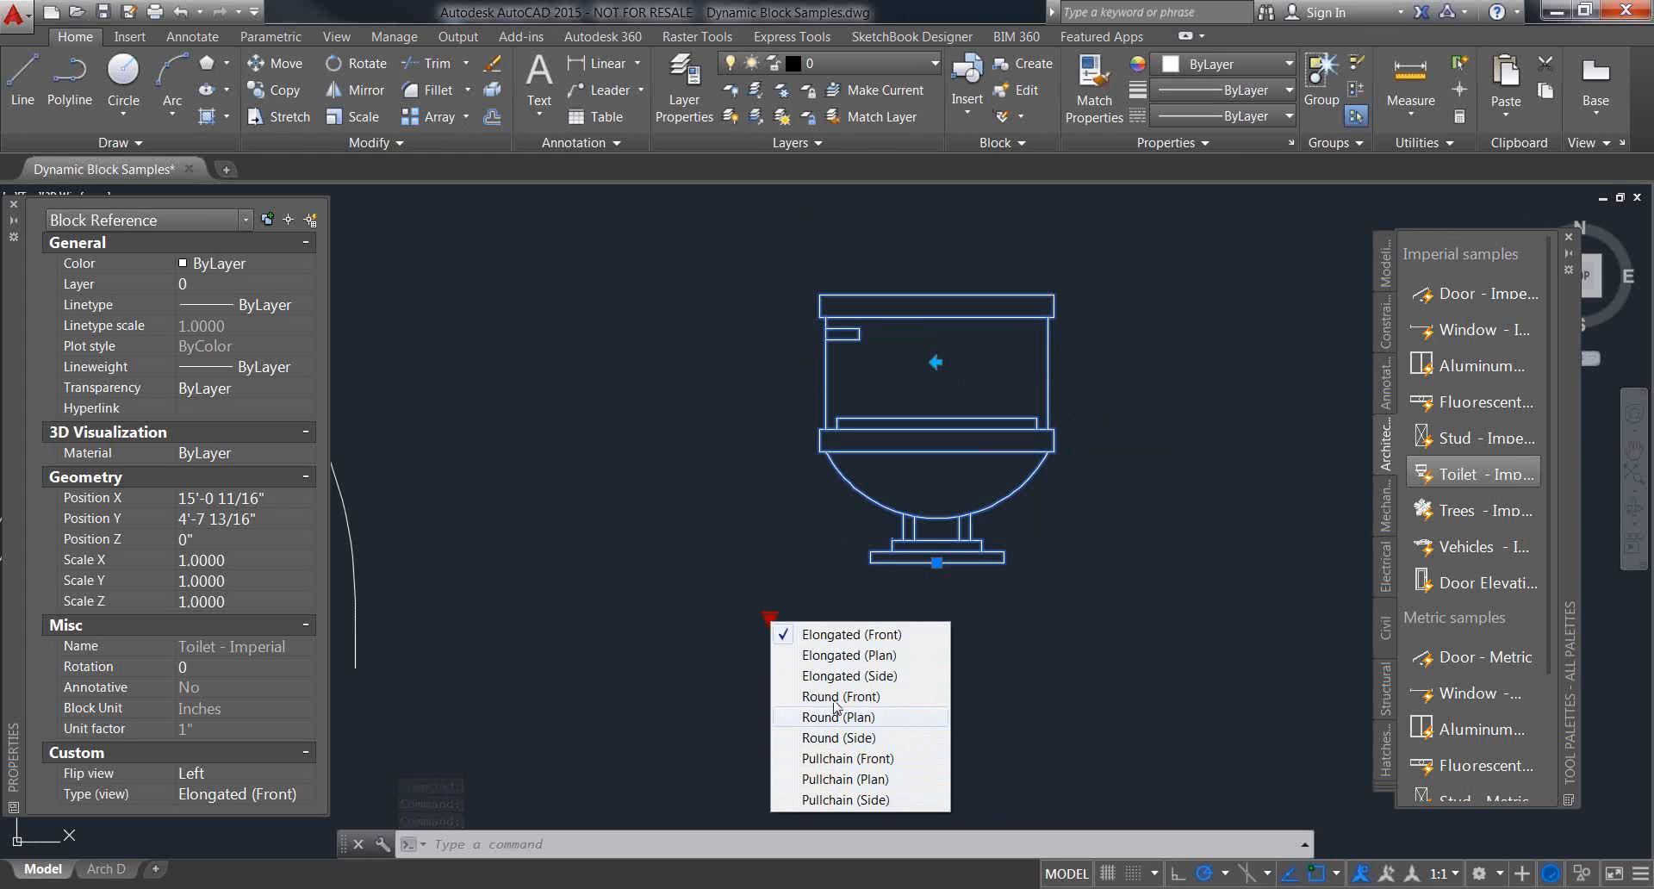
left_click(857, 658)
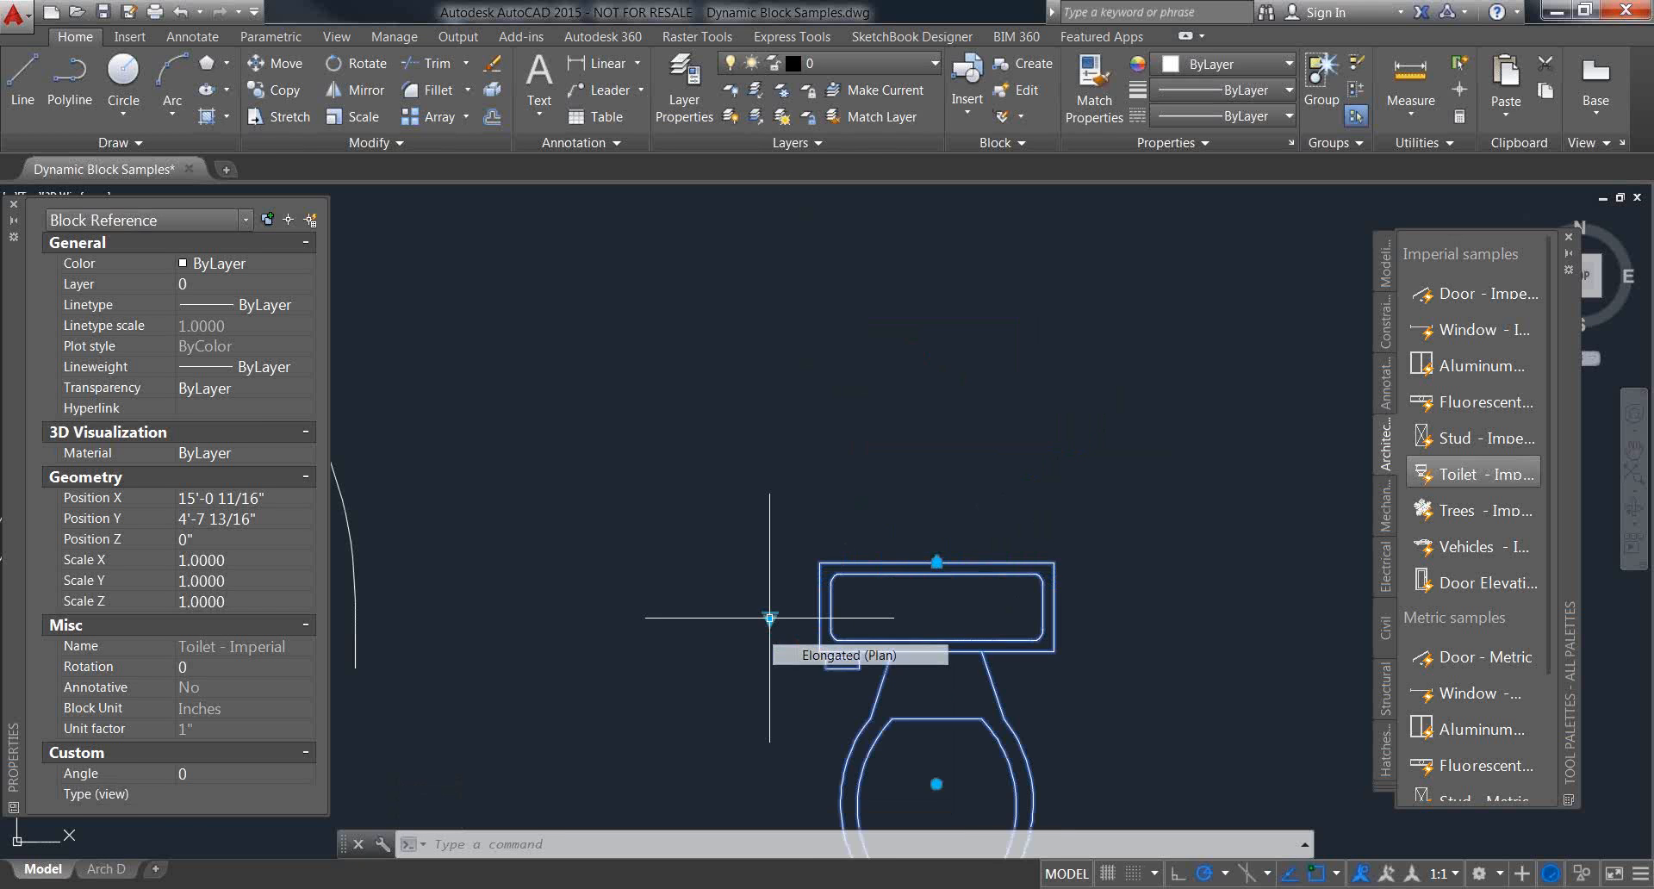
scroll(1076, 491, "down", 3)
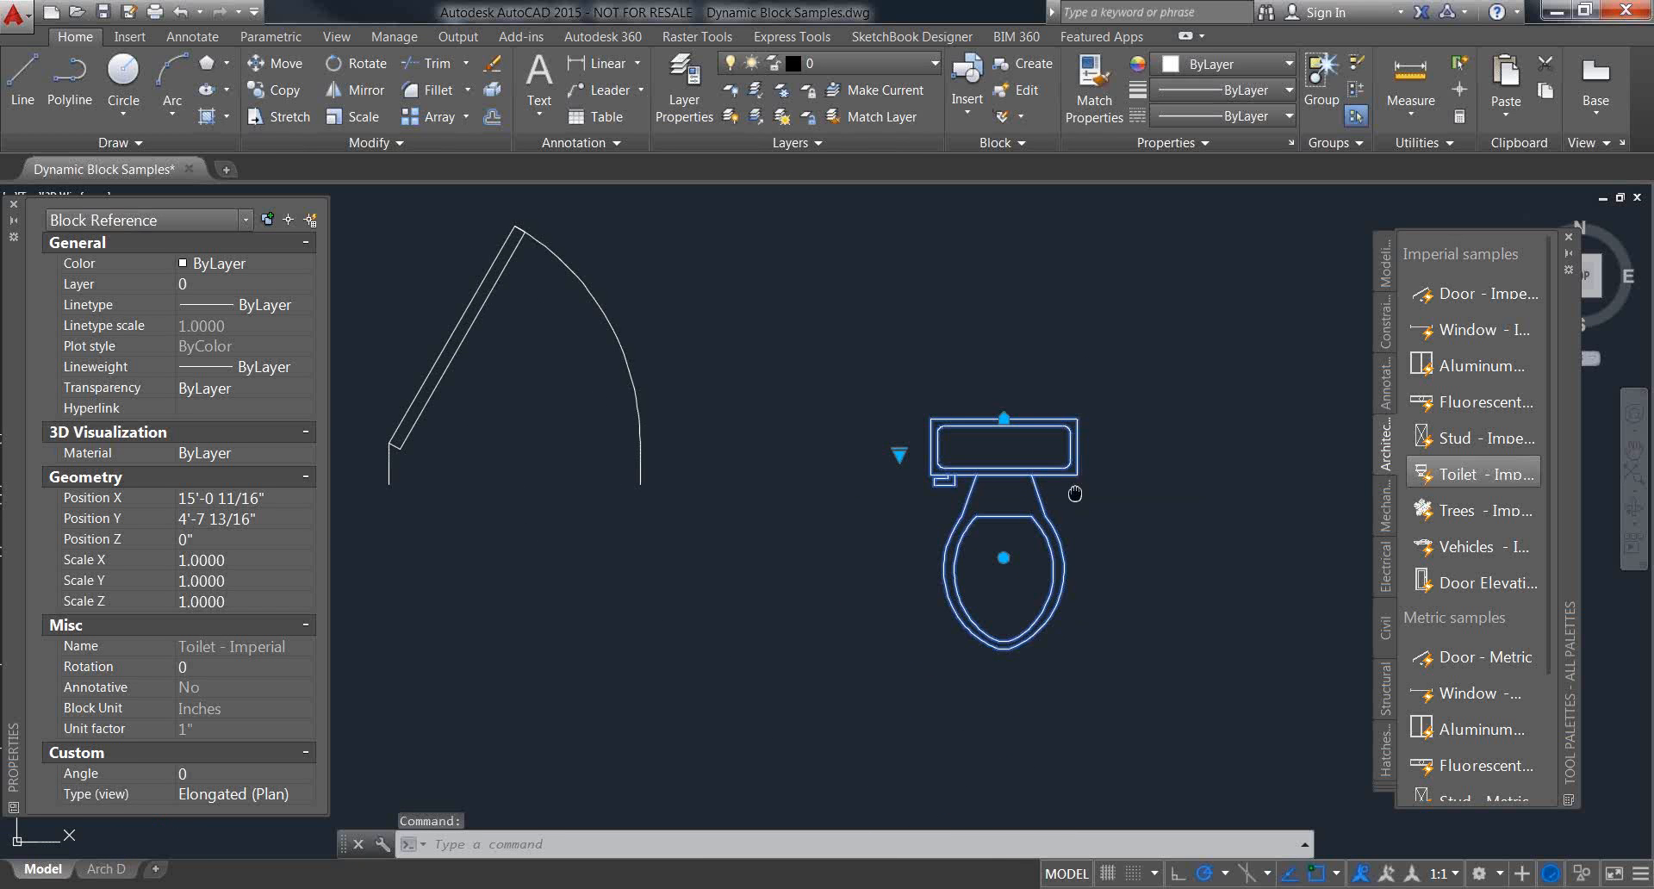
middle_click_drag(1076, 491, 890, 577)
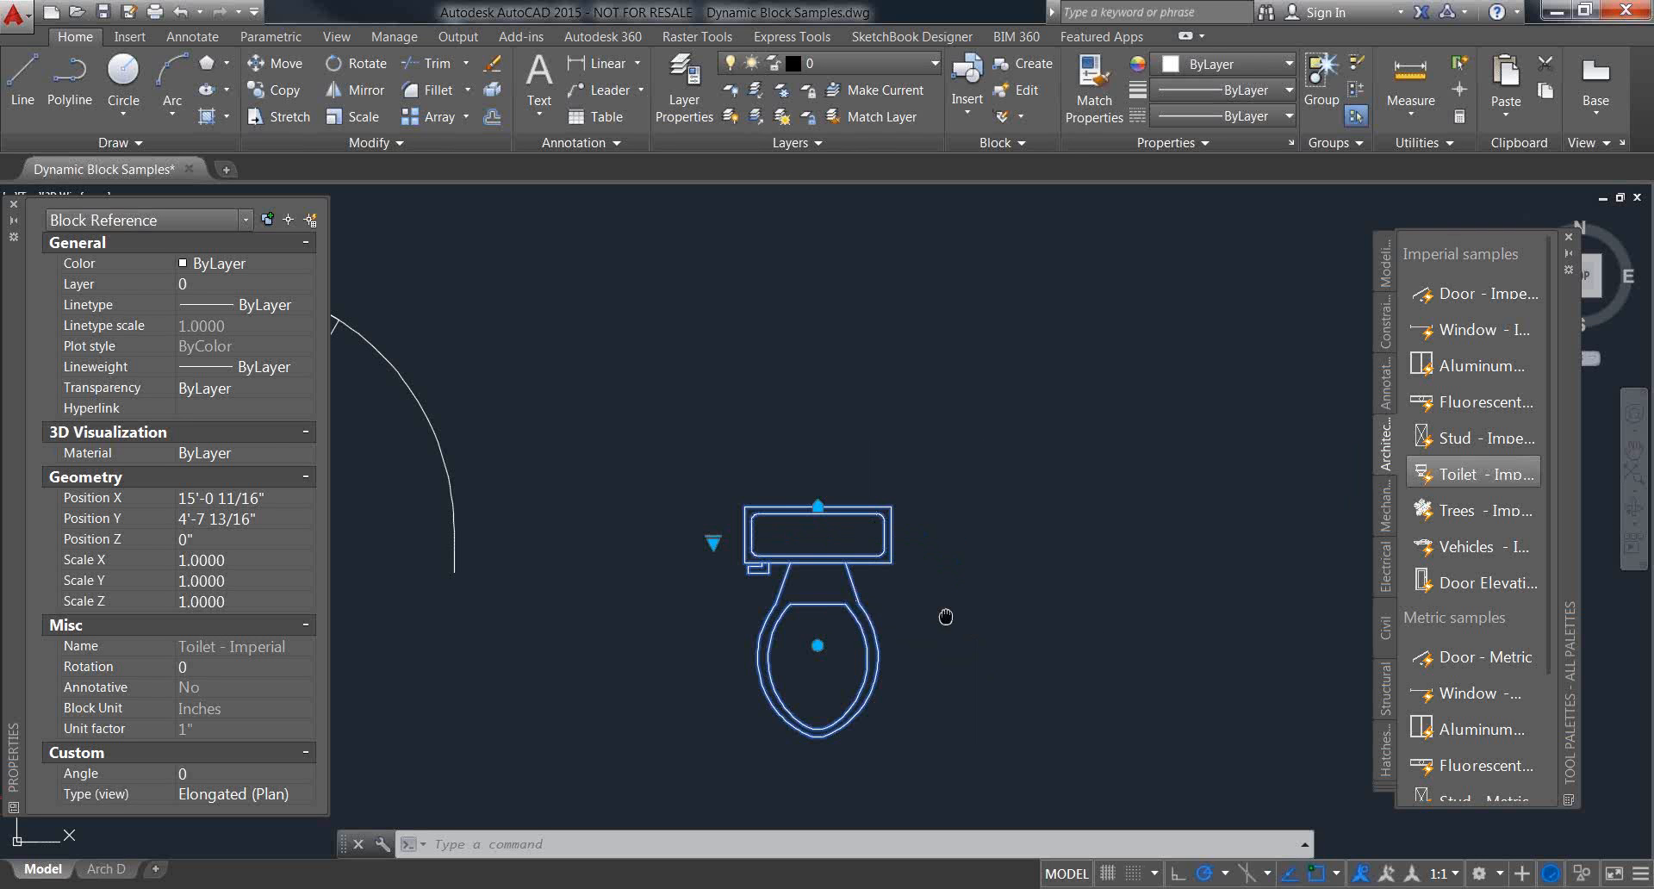
Step: Deselect the toilet and draw a single diagonal line to its upper right, sloping down to the right
middle_click_drag(947, 617, 954, 593)
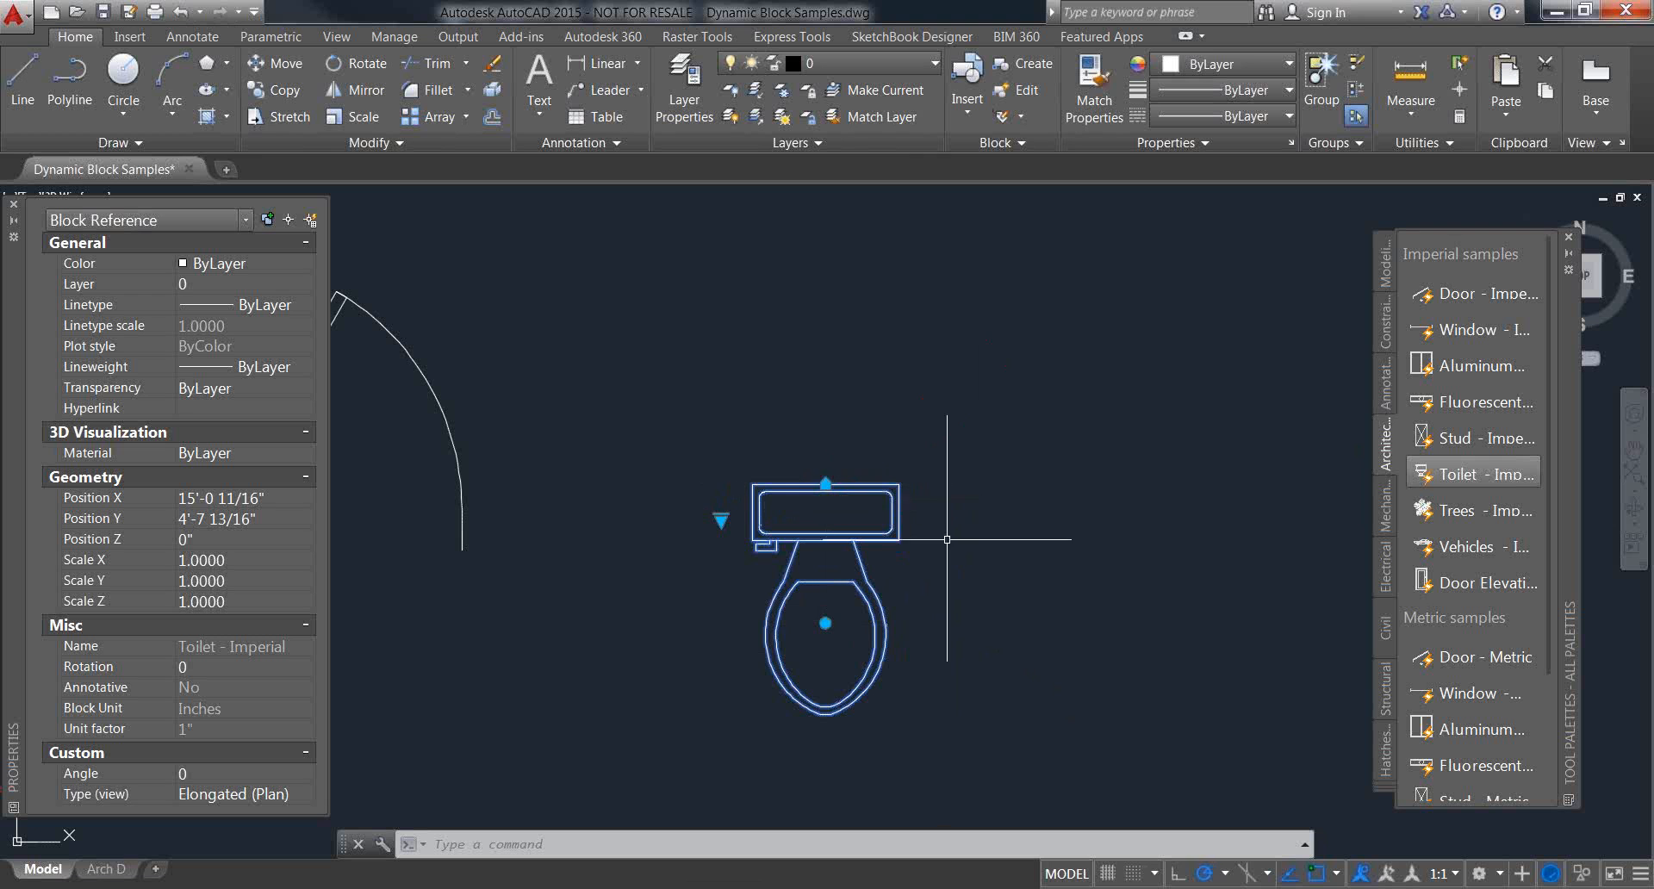
scroll(694, 416, "up", 2)
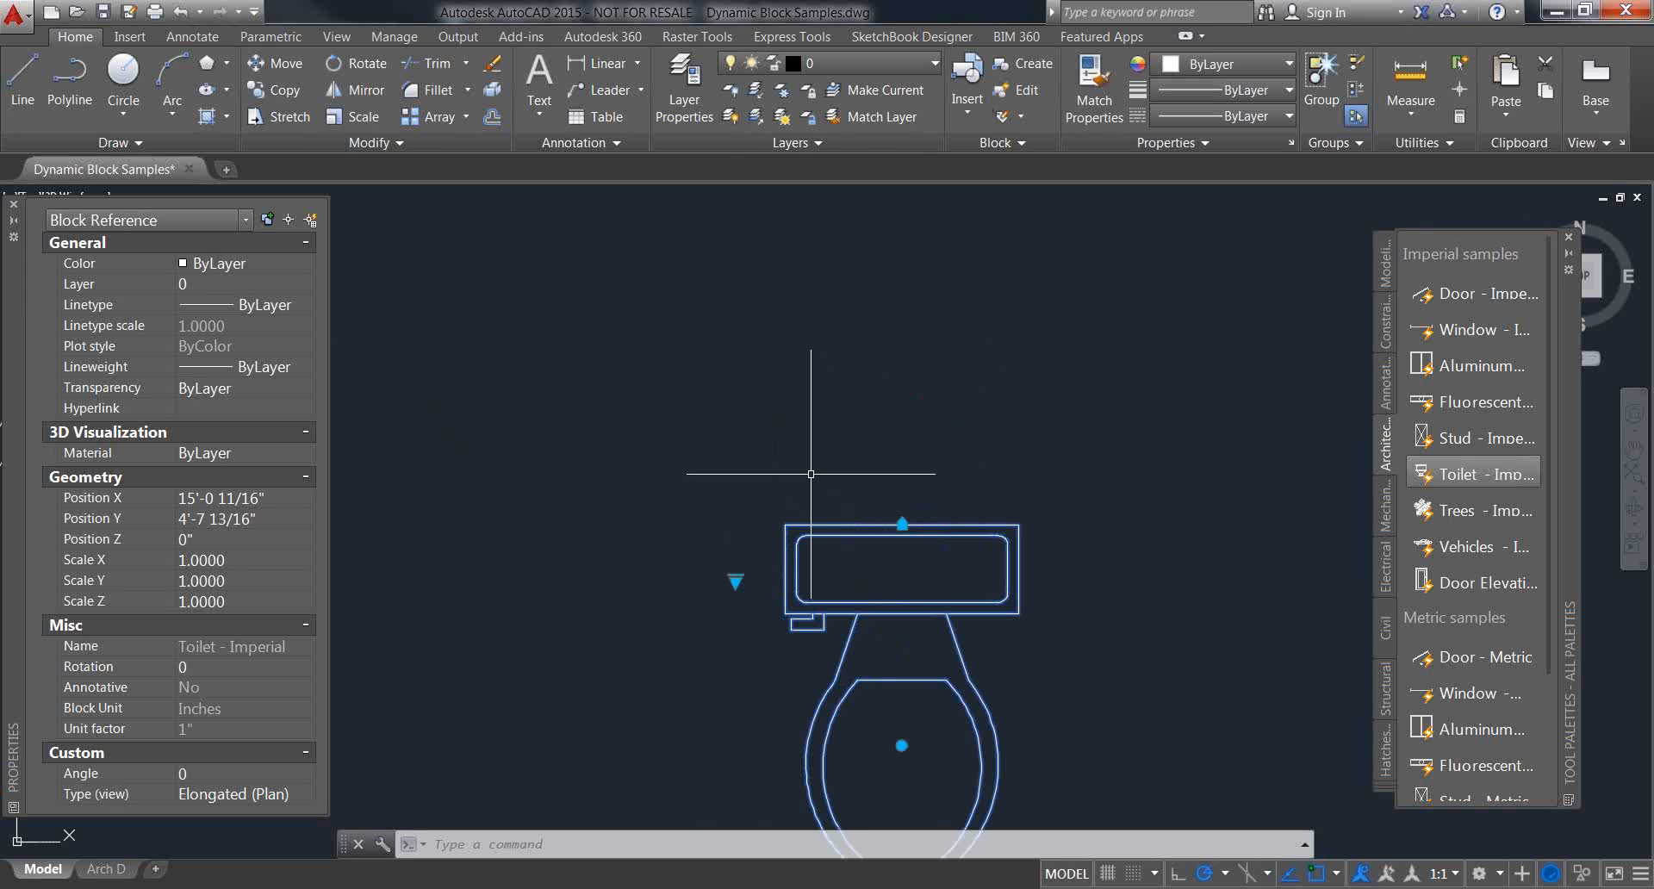
scroll(806, 469, "down", 2)
middle_click_drag(967, 517, 879, 554)
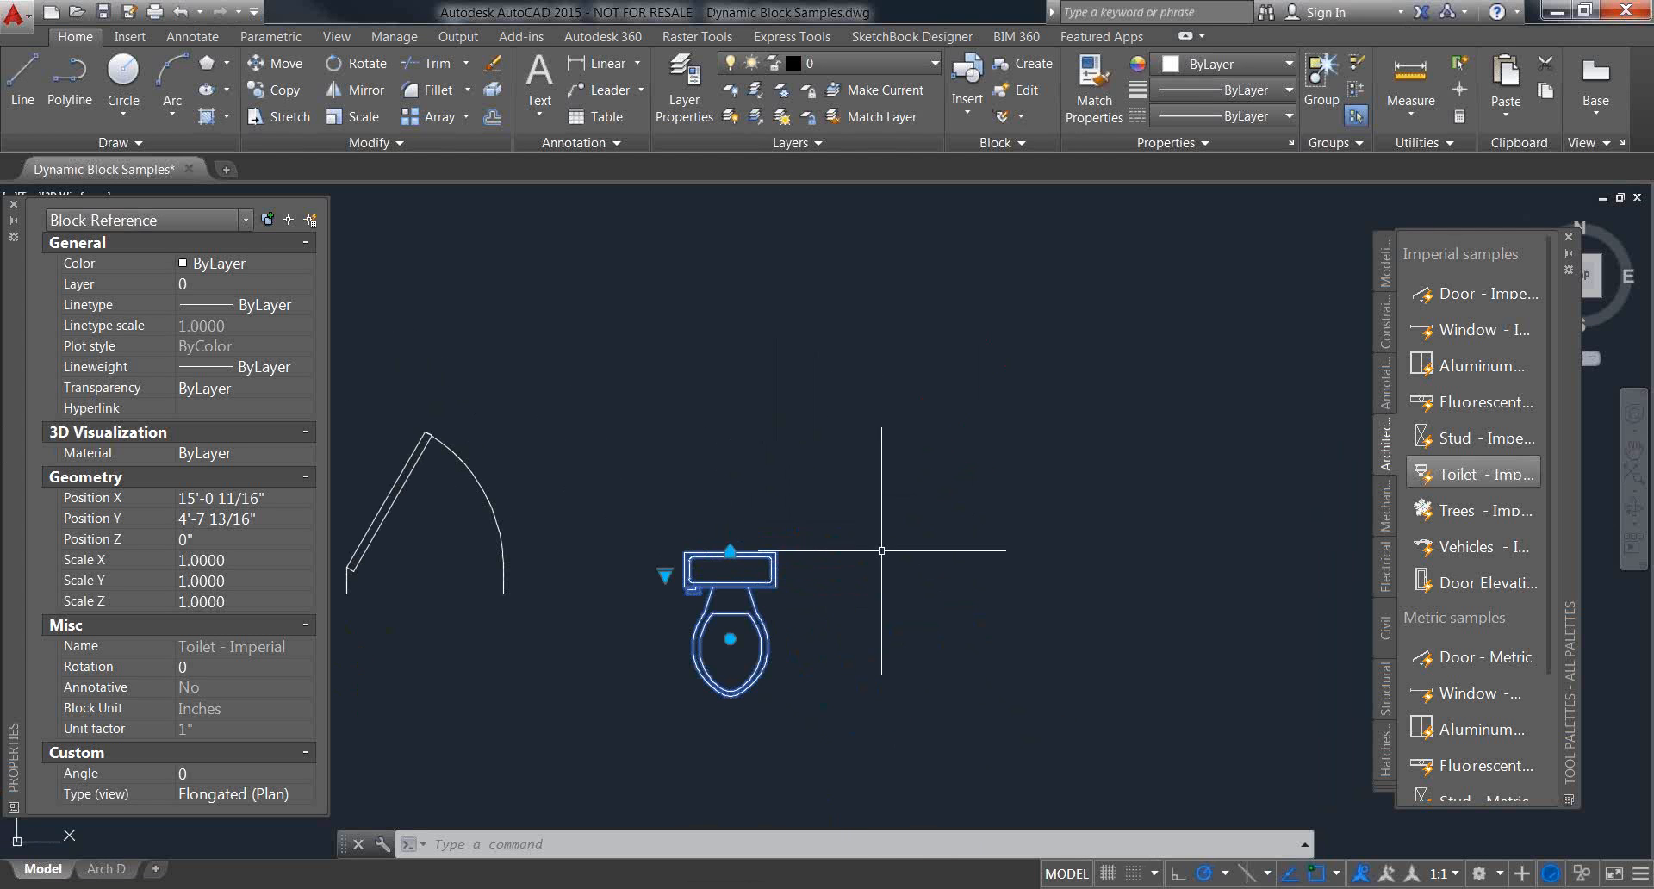
type("ln")
key("Escape")
type("l")
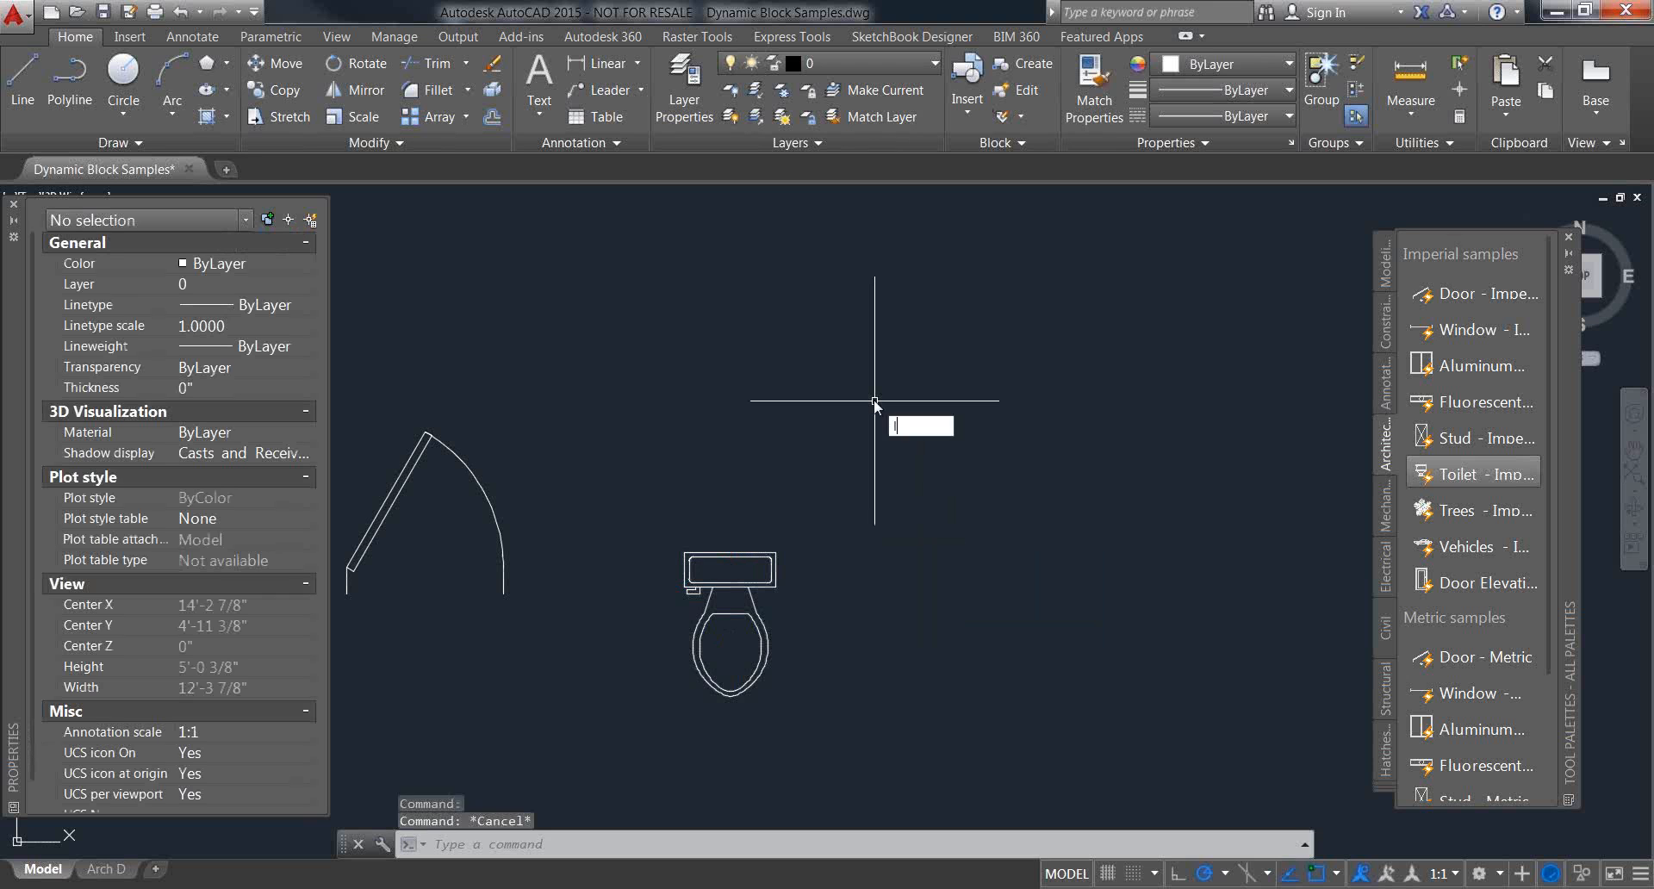
key("Return")
left_click(837, 353)
left_click(1209, 595)
key("Return")
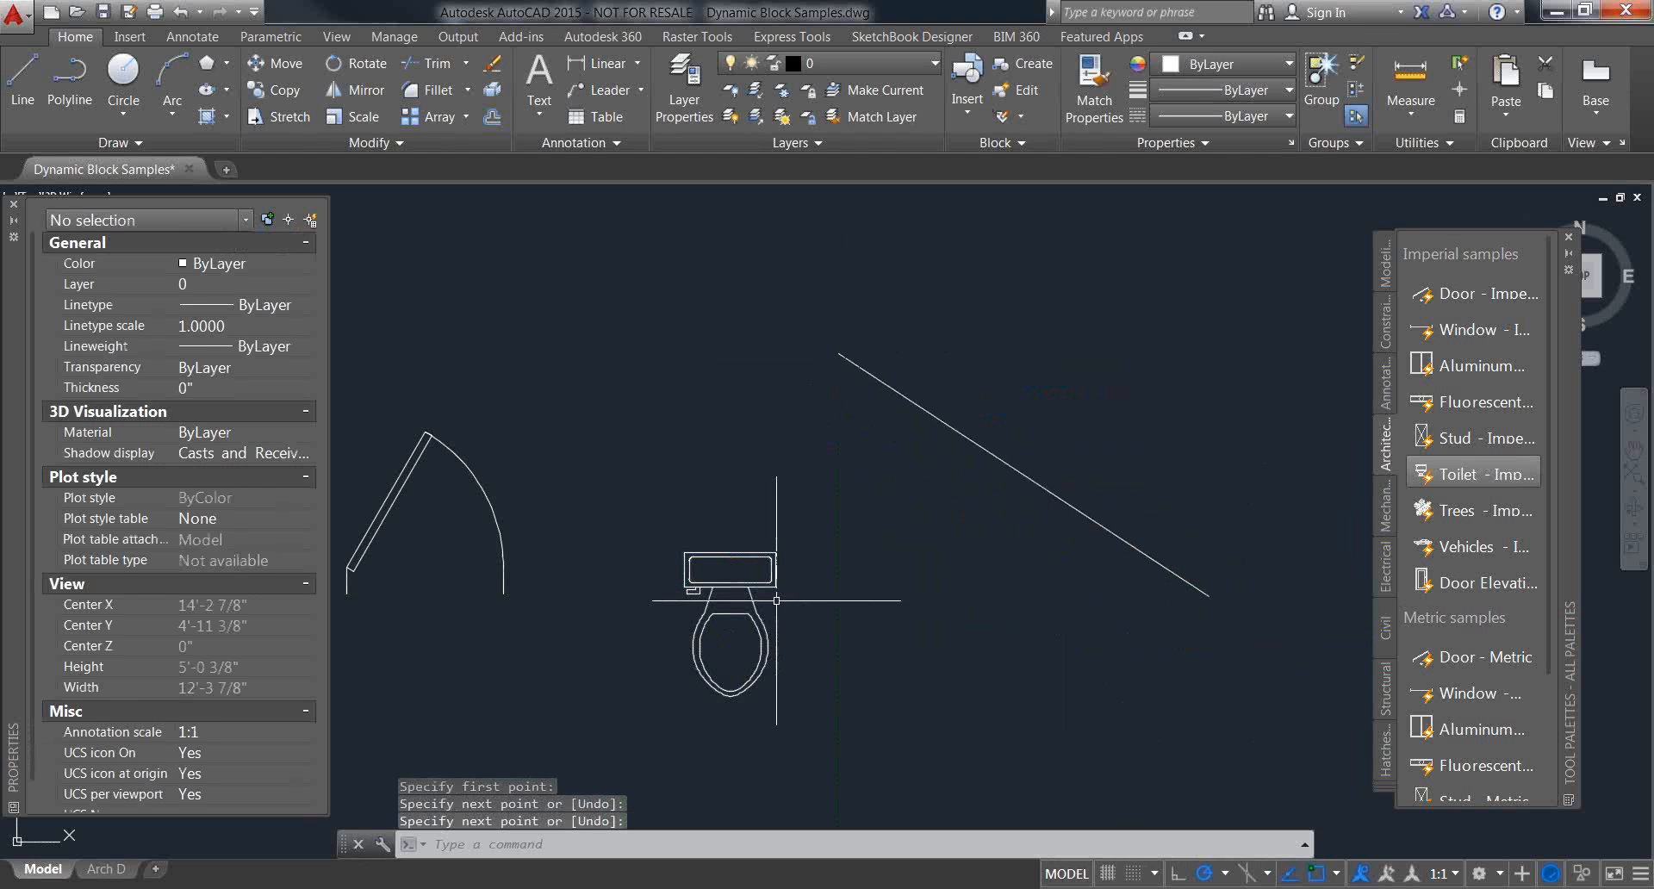
Step: Move the toilet block by its alignment grip onto the diagonal line so its tank back aligns with the line
left_click(775, 610)
scroll(775, 611, "up", 2)
middle_click_drag(805, 613, 887, 575)
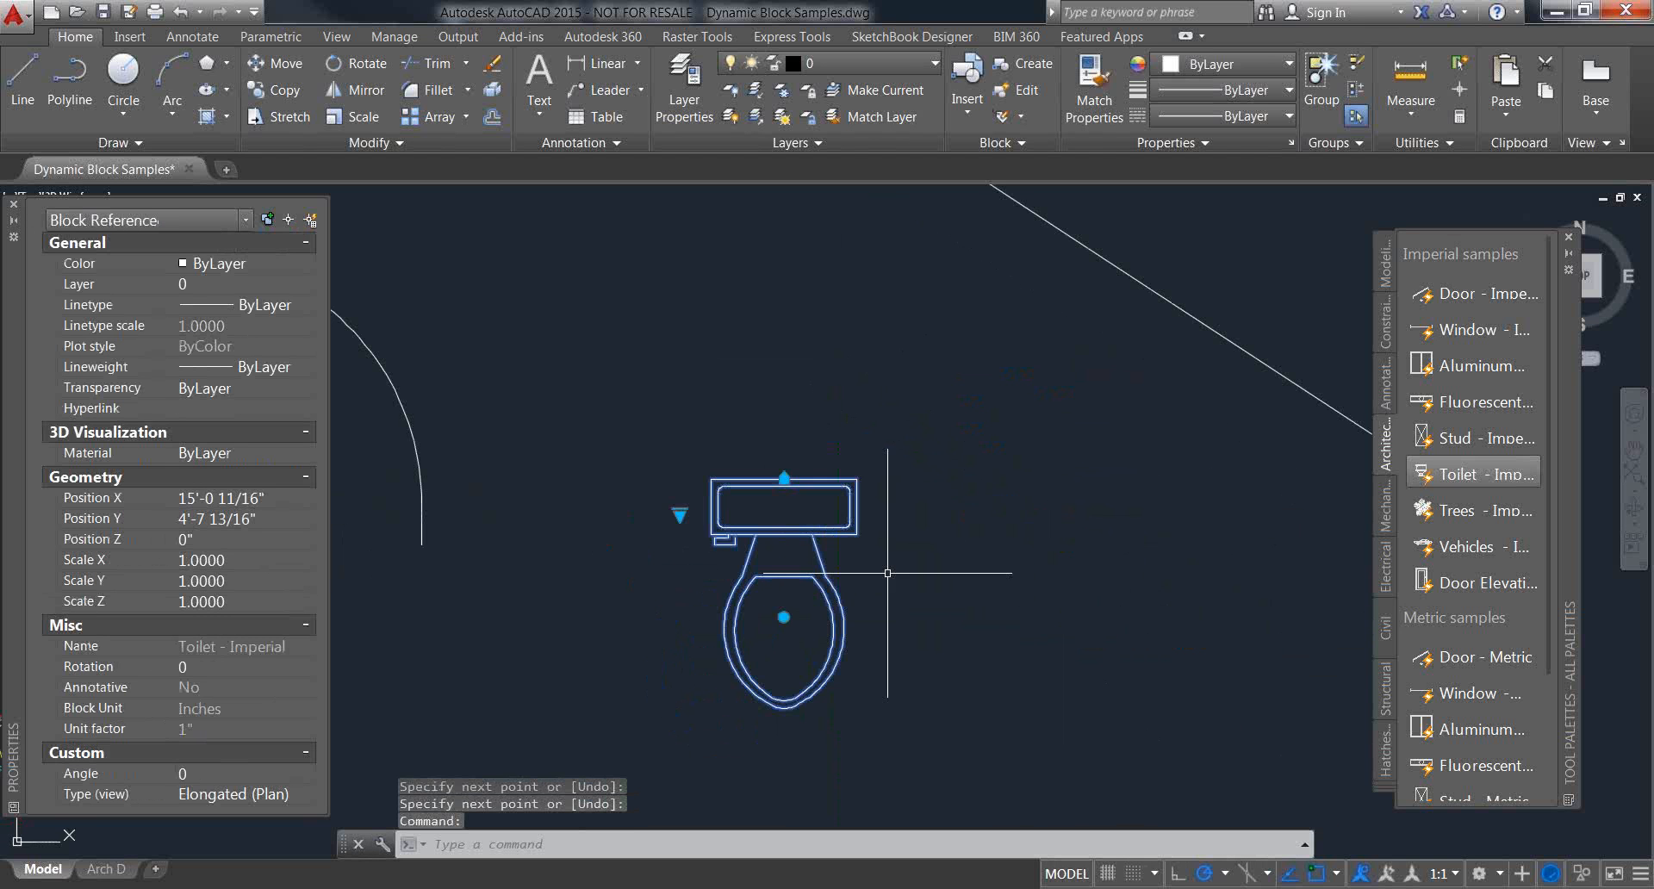
left_click(785, 478)
middle_click_drag(991, 416, 852, 531)
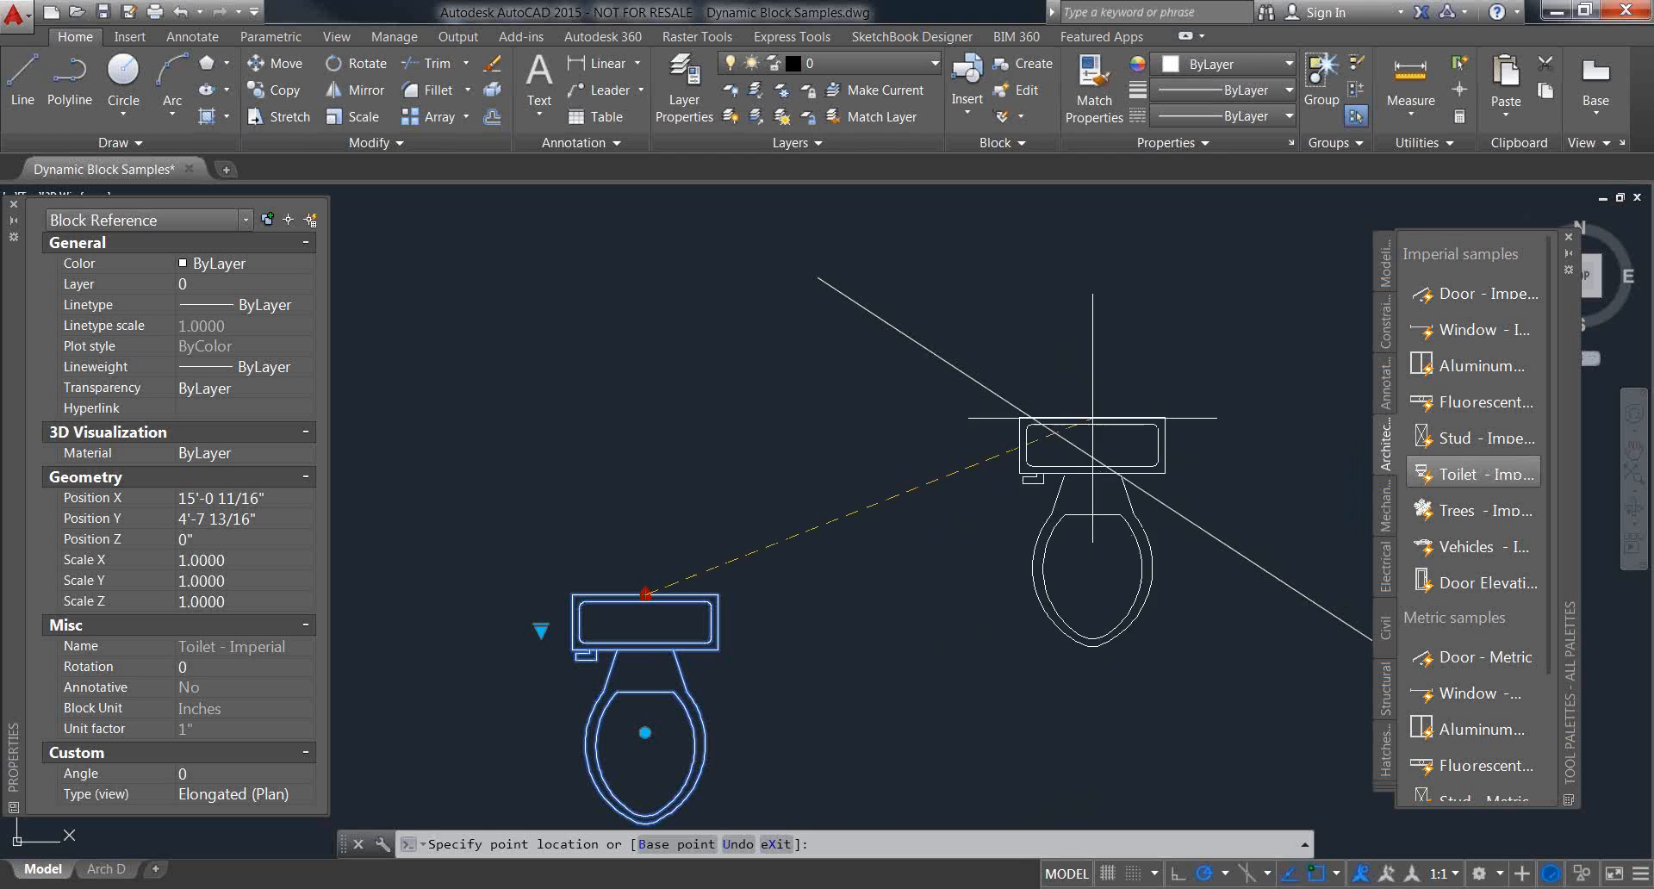
left_click(1071, 445)
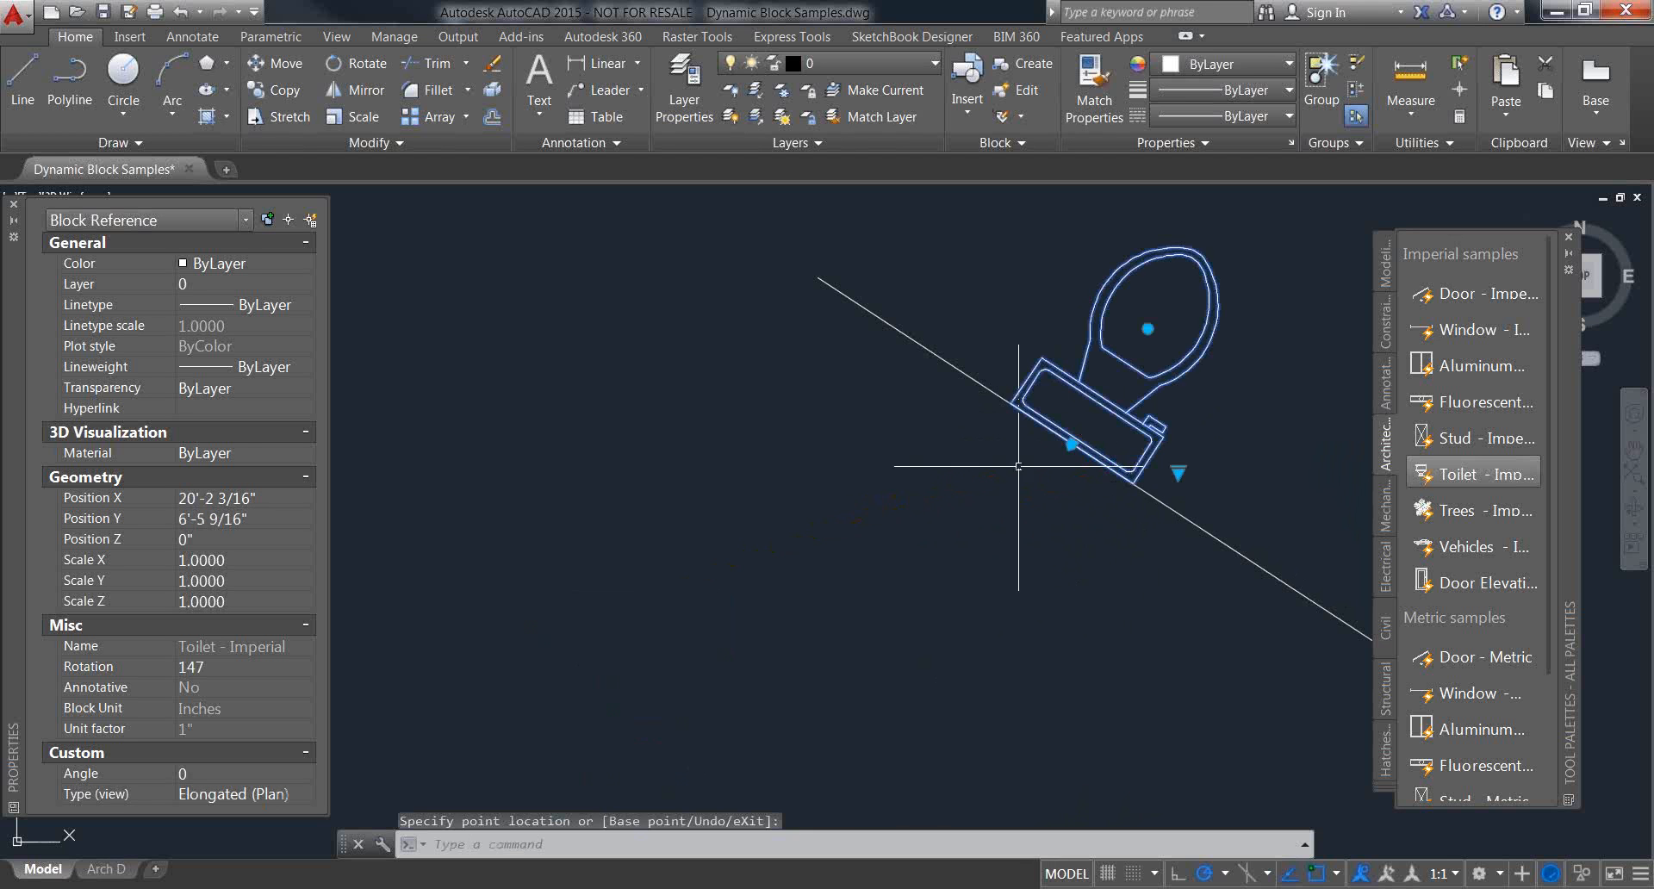
Step: Copy the aligned toilet block off the line into the open area between the door and the line
mouse_move(1191, 418)
middle_mouse_down()
mouse_move(1062, 574)
mouse_move(1117, 442)
middle_mouse_up()
type("co")
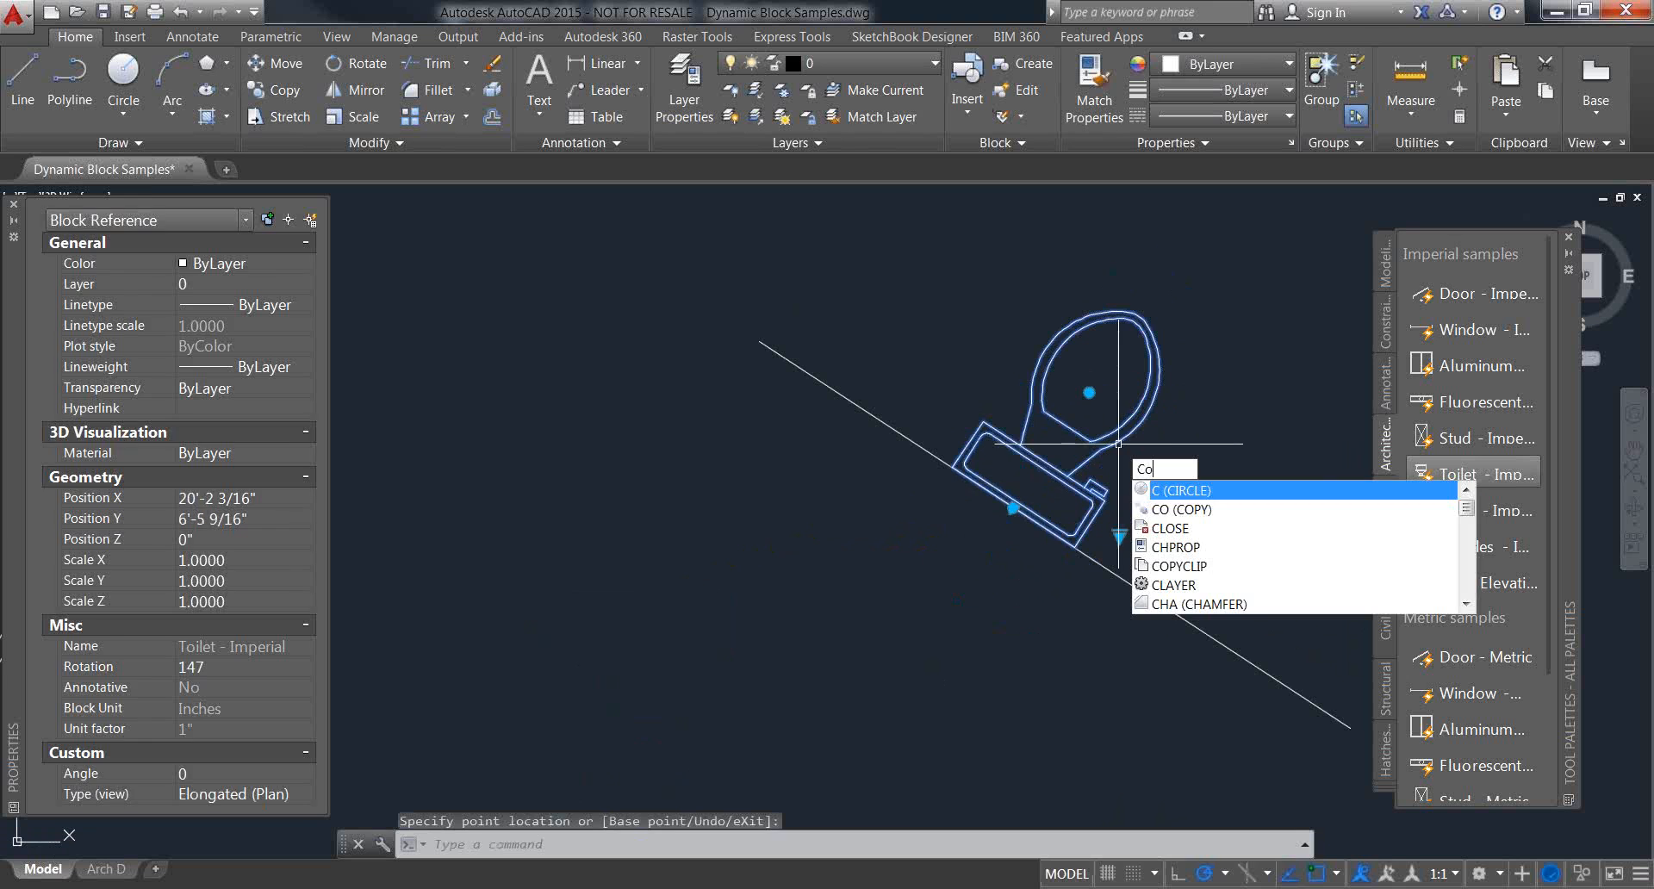
key("Return")
left_click(1068, 476)
left_click(615, 568)
key("Return")
Step: Rotate the copied toilet block between the door and the diagonal line to 47 degrees with its rotation grip
middle_click_drag(757, 546, 1044, 519)
left_click(955, 471)
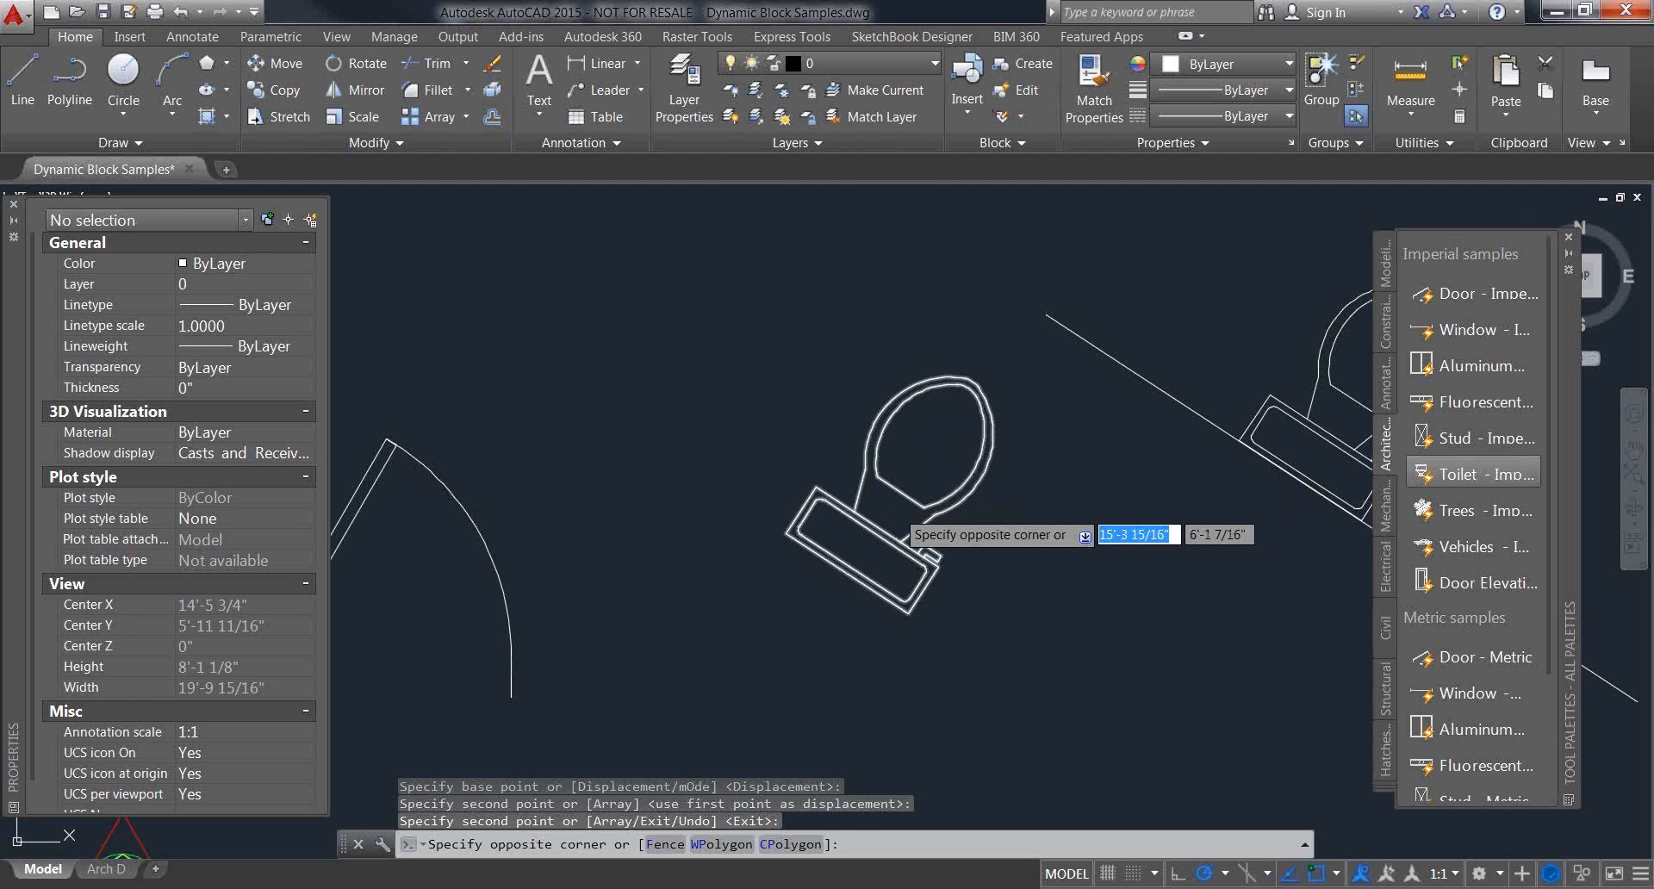
left_click(896, 515)
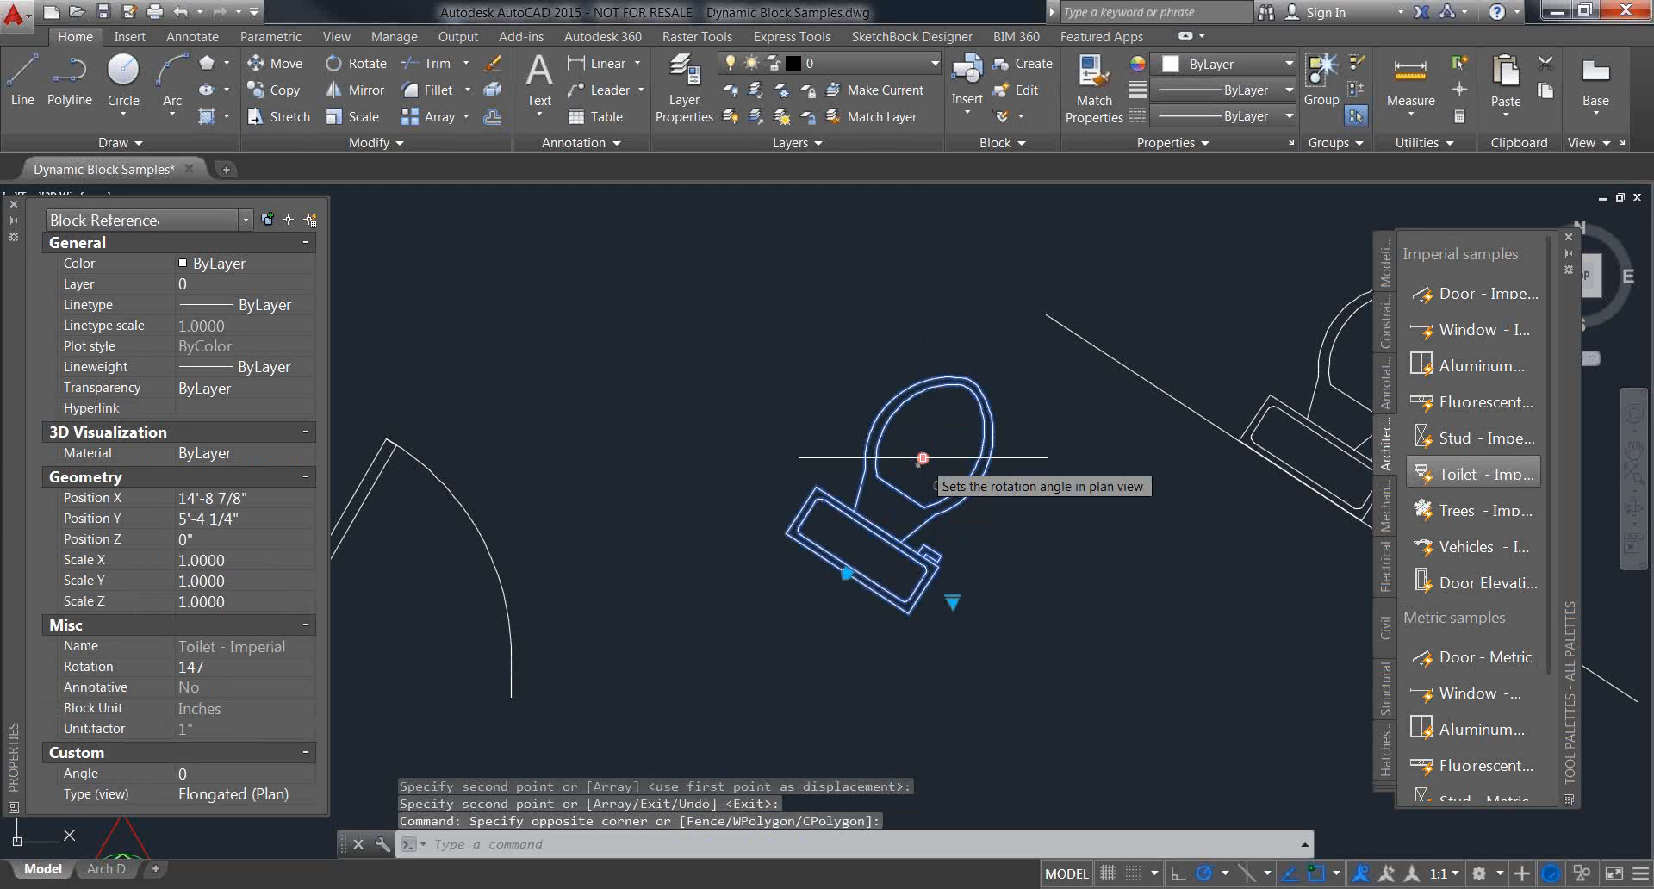
left_click(923, 458)
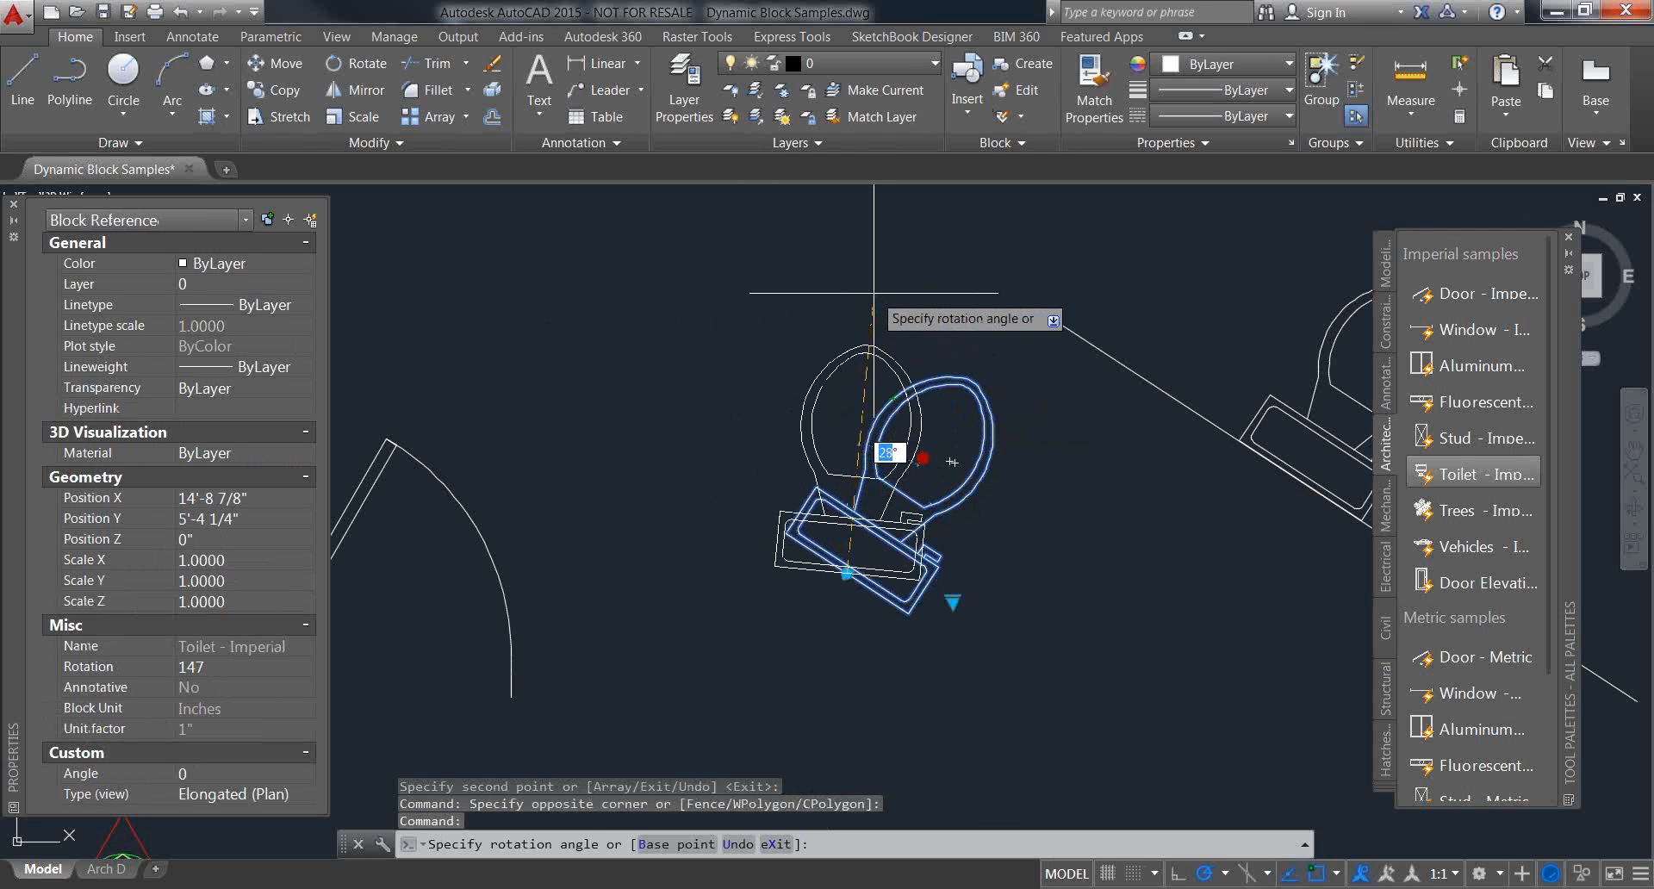
key("Escape")
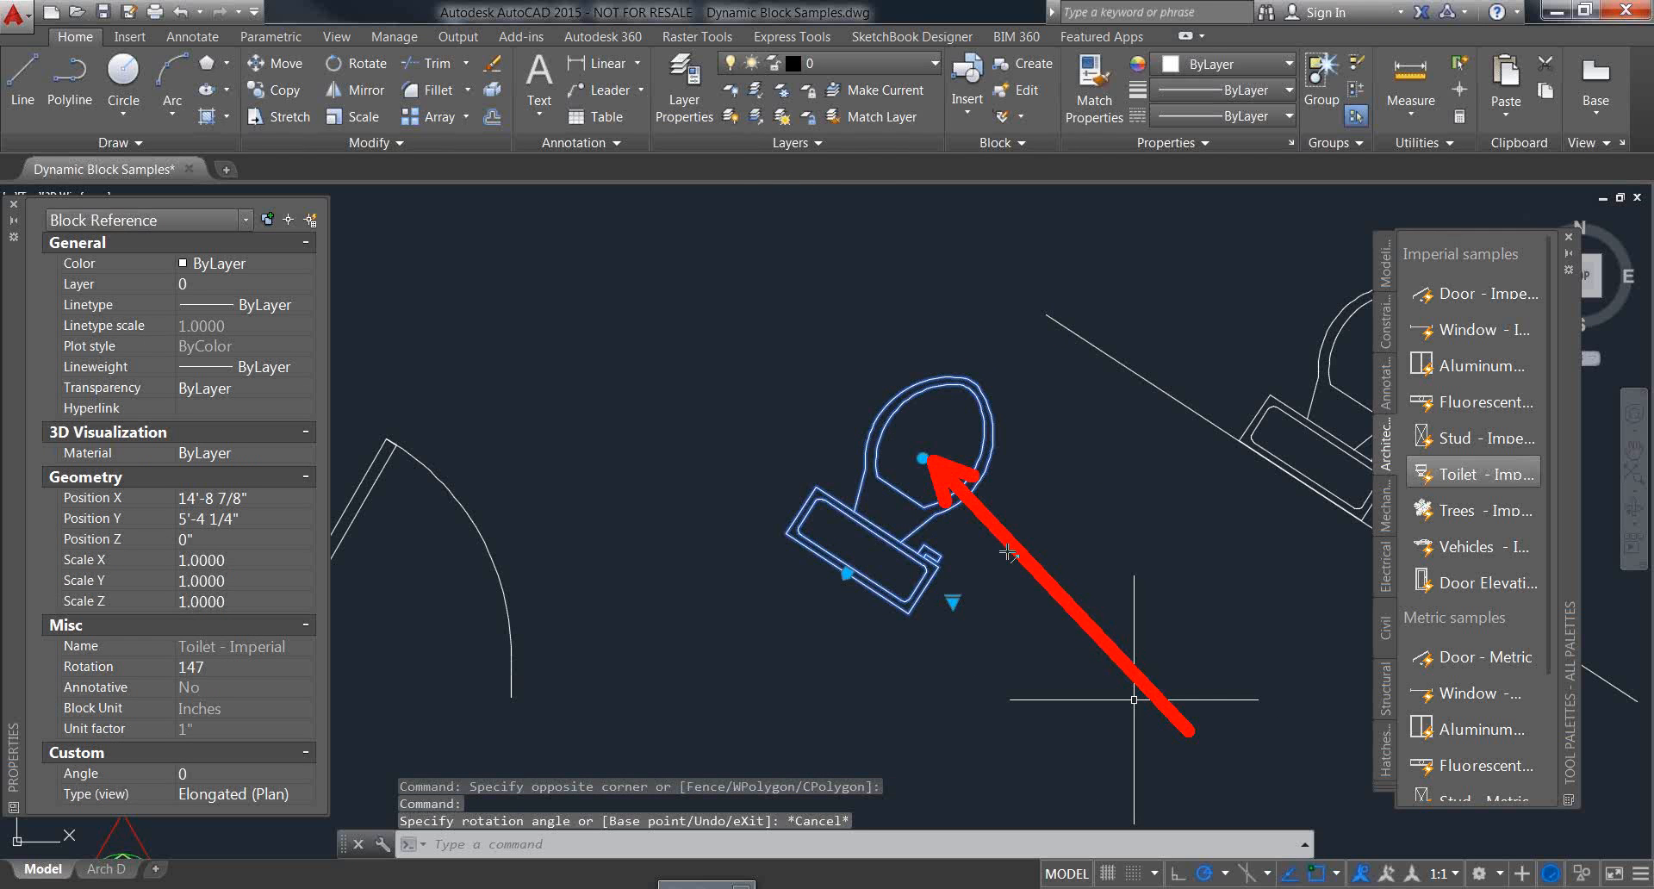
left_click(922, 459)
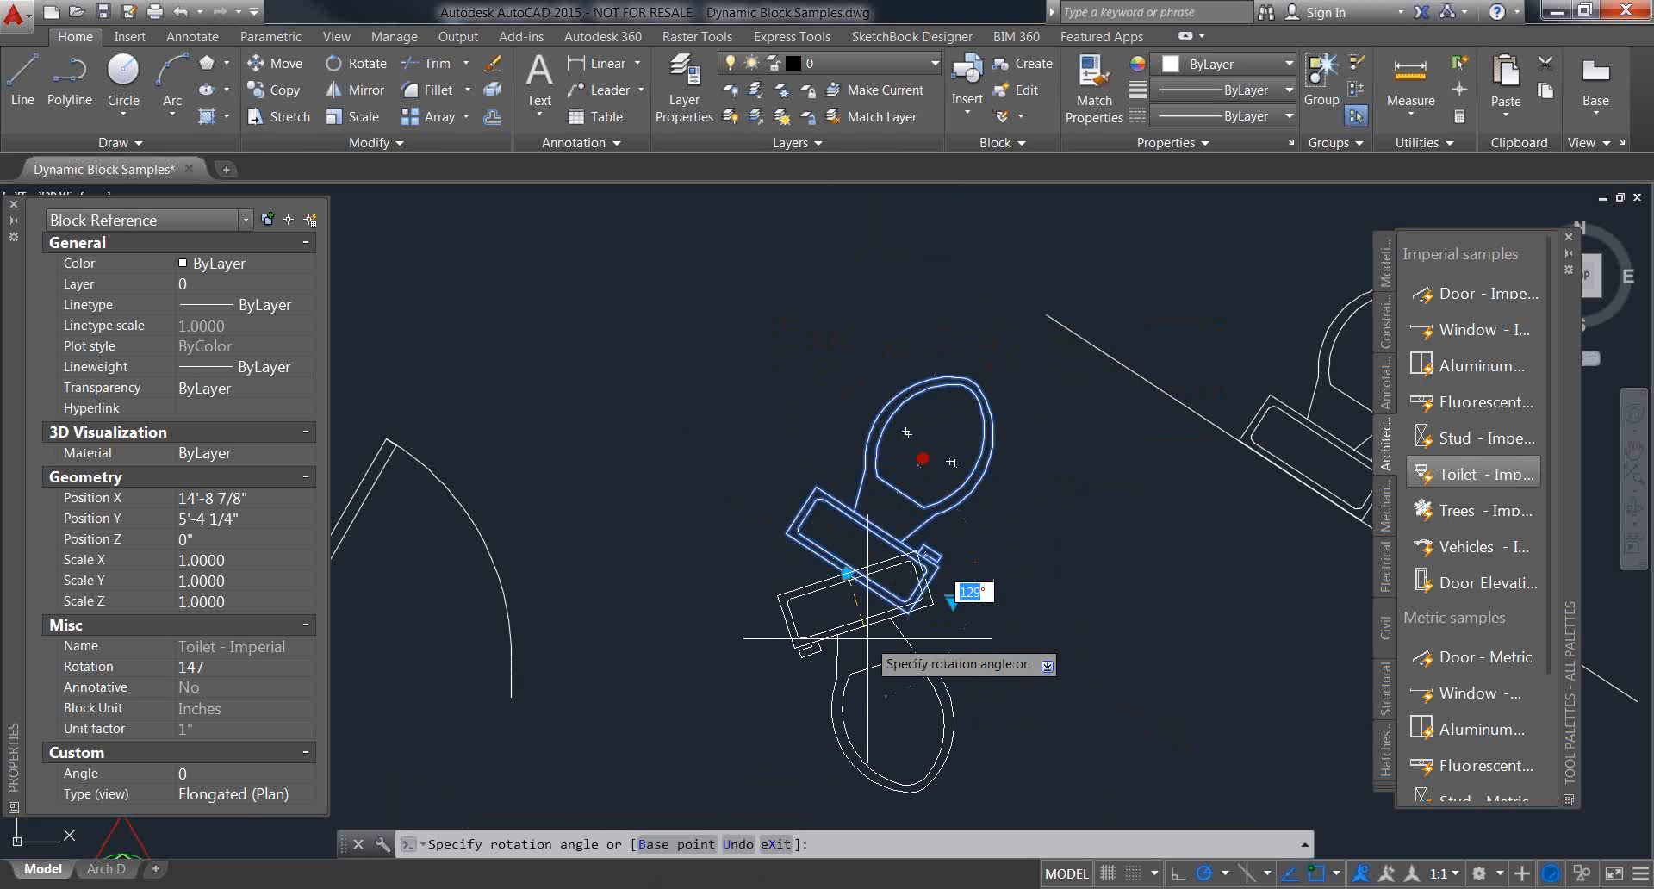
scroll(867, 638, "down", 2)
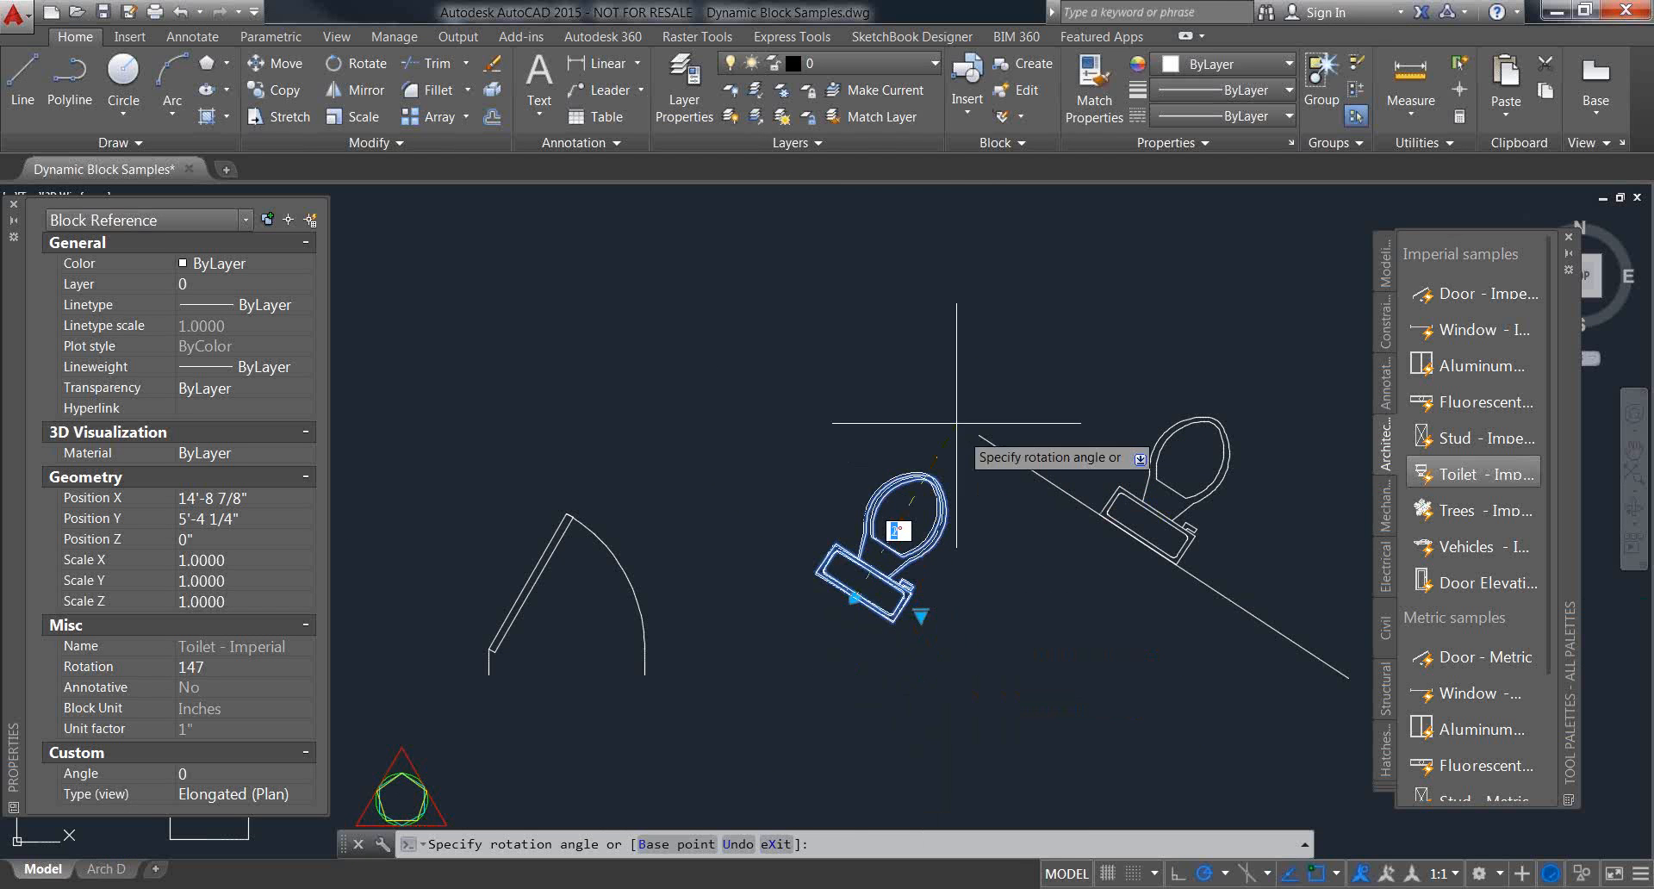
scroll(854, 451, "up", 2)
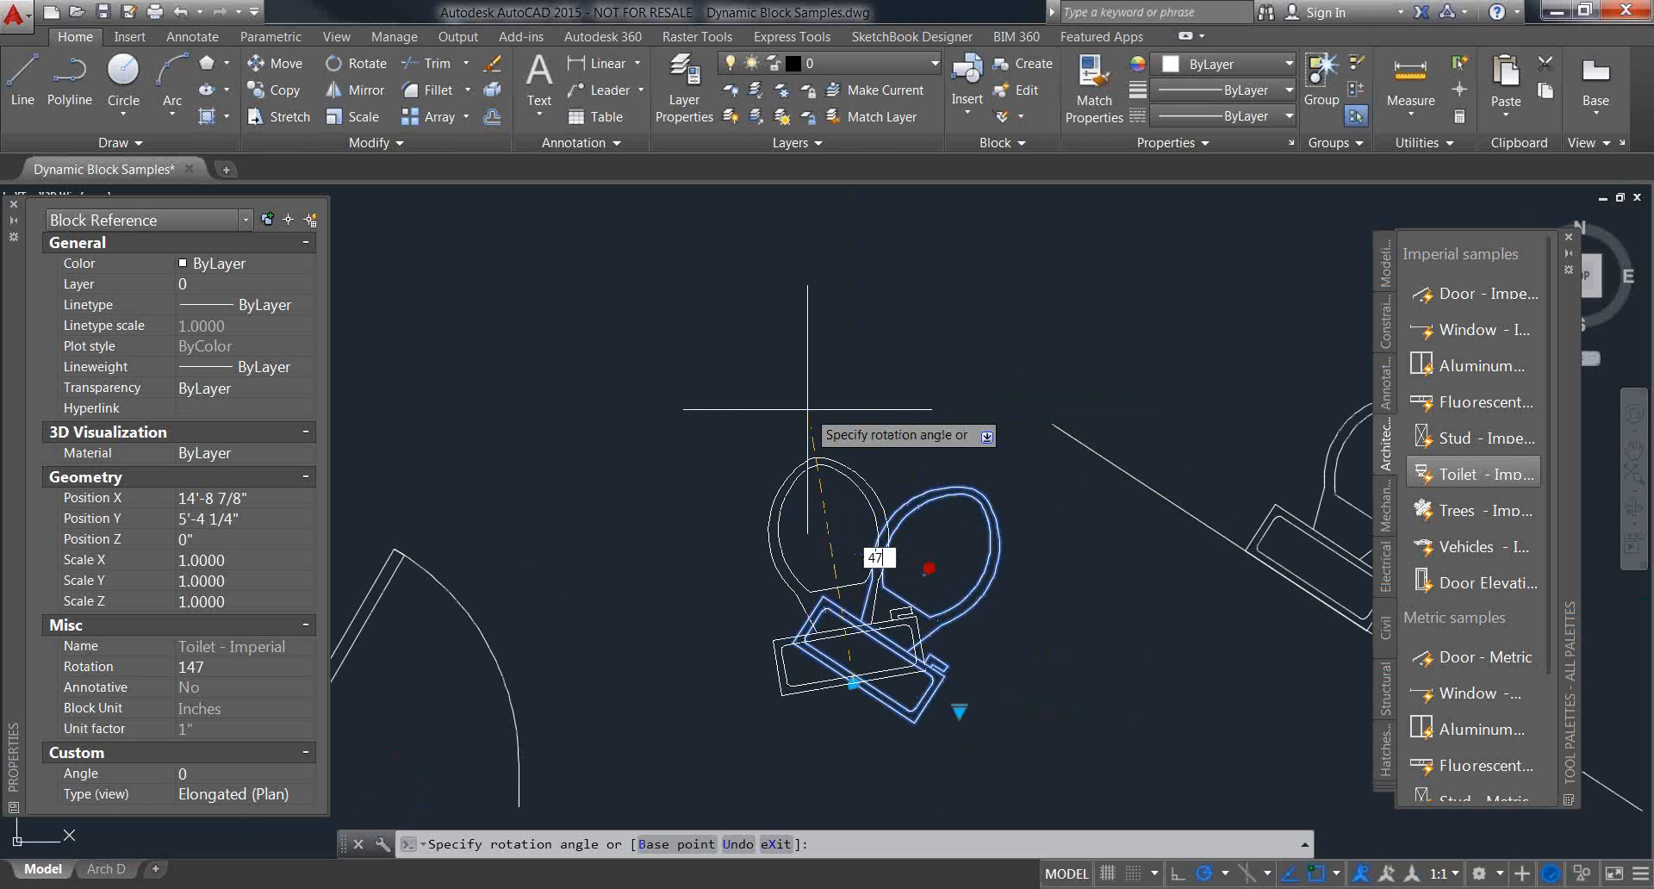
key("Return")
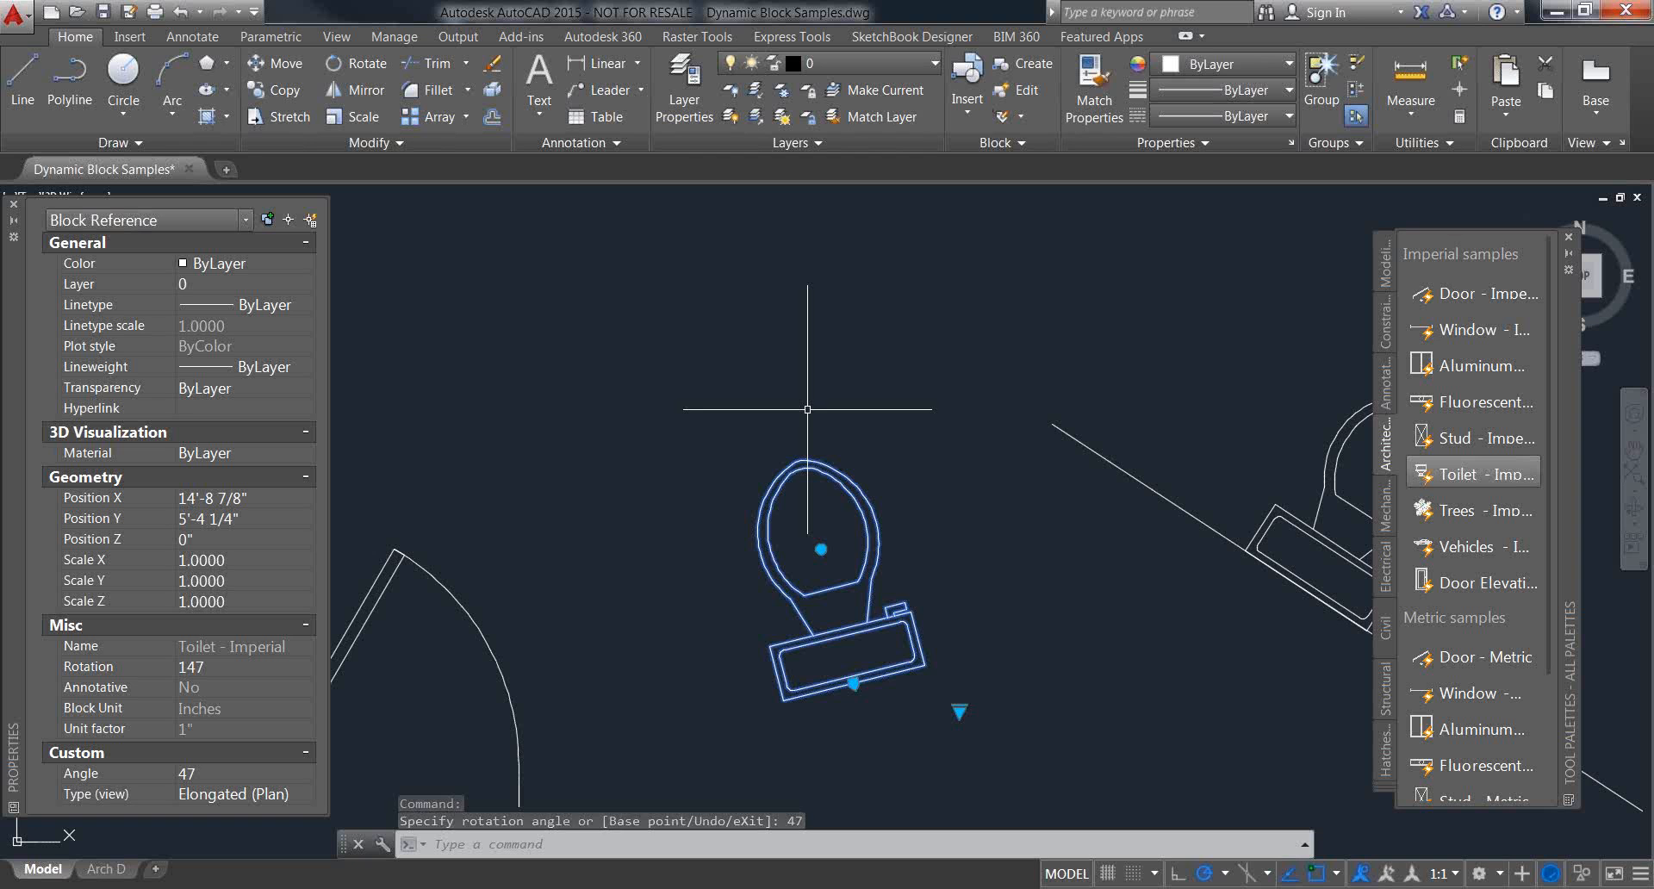
Step: Deselect the toilet and rotate the triangle of the Shapes block to 150 degrees with the block's rotation grip
middle_click_drag(807, 409, 1248, 349)
scroll(913, 655, "down", 2)
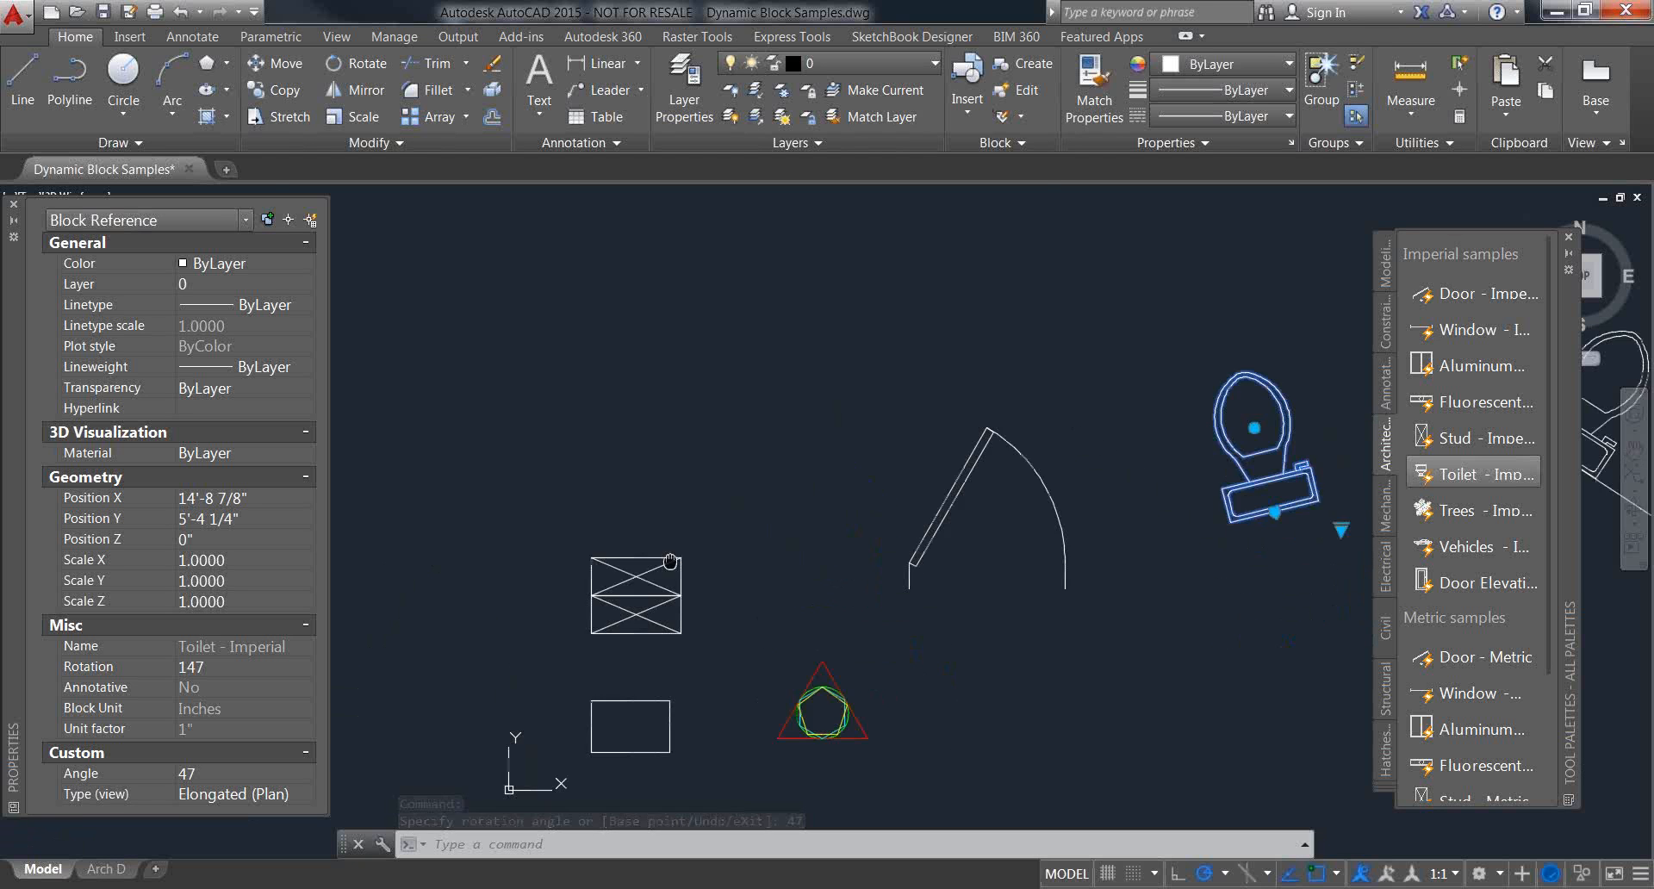
scroll(916, 672, "up", 4)
key("Escape")
left_click(919, 568)
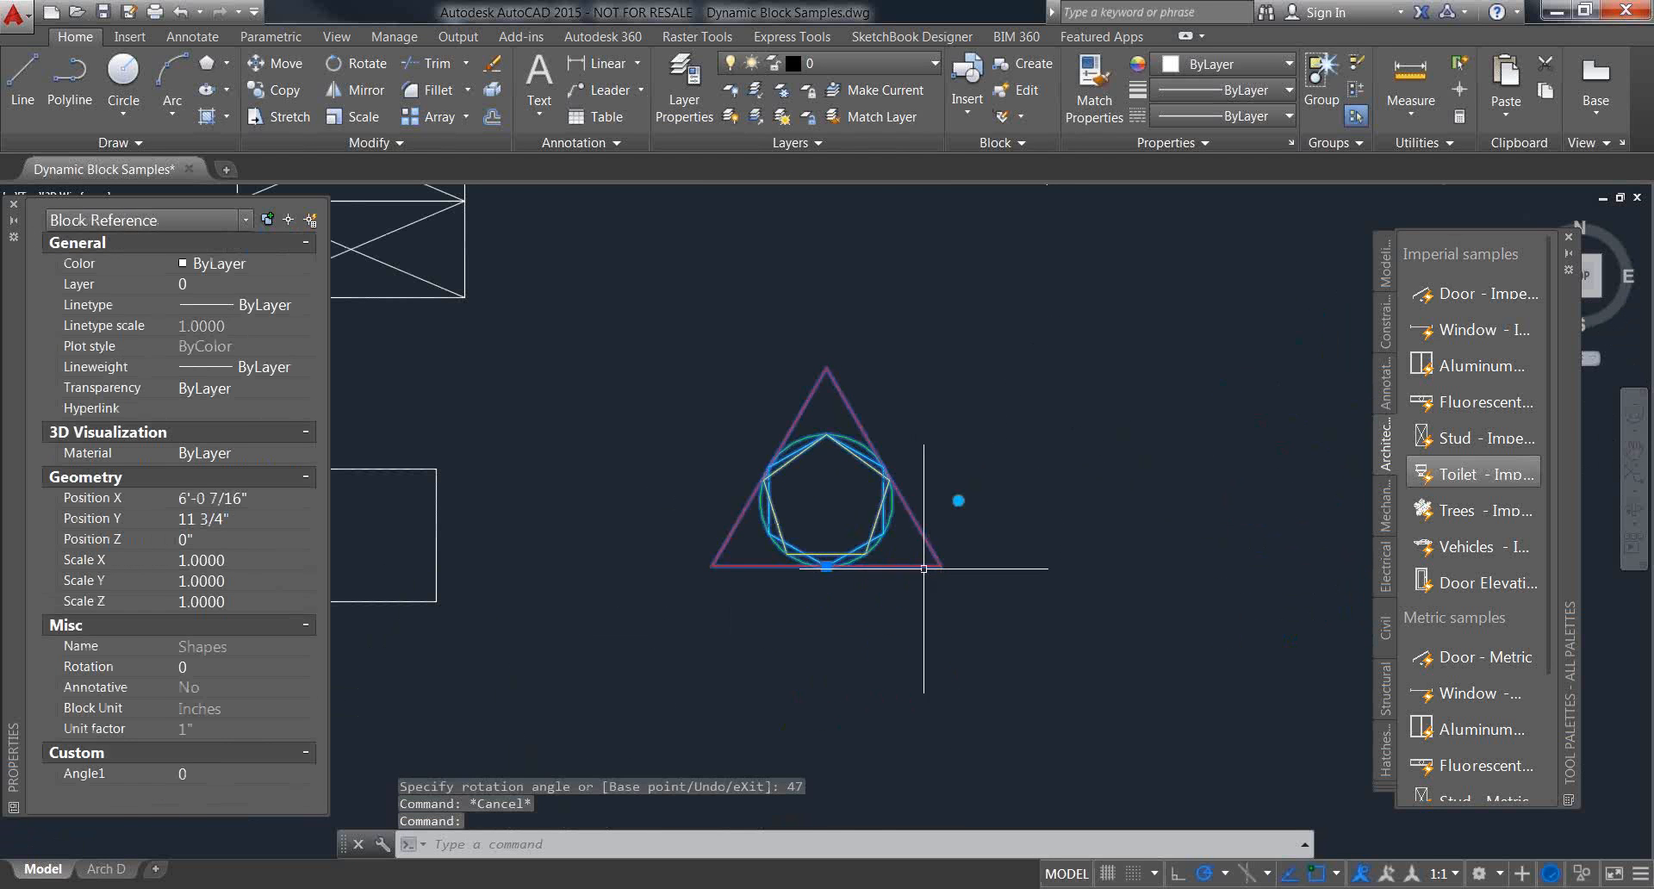
left_click(958, 500)
left_click(956, 499)
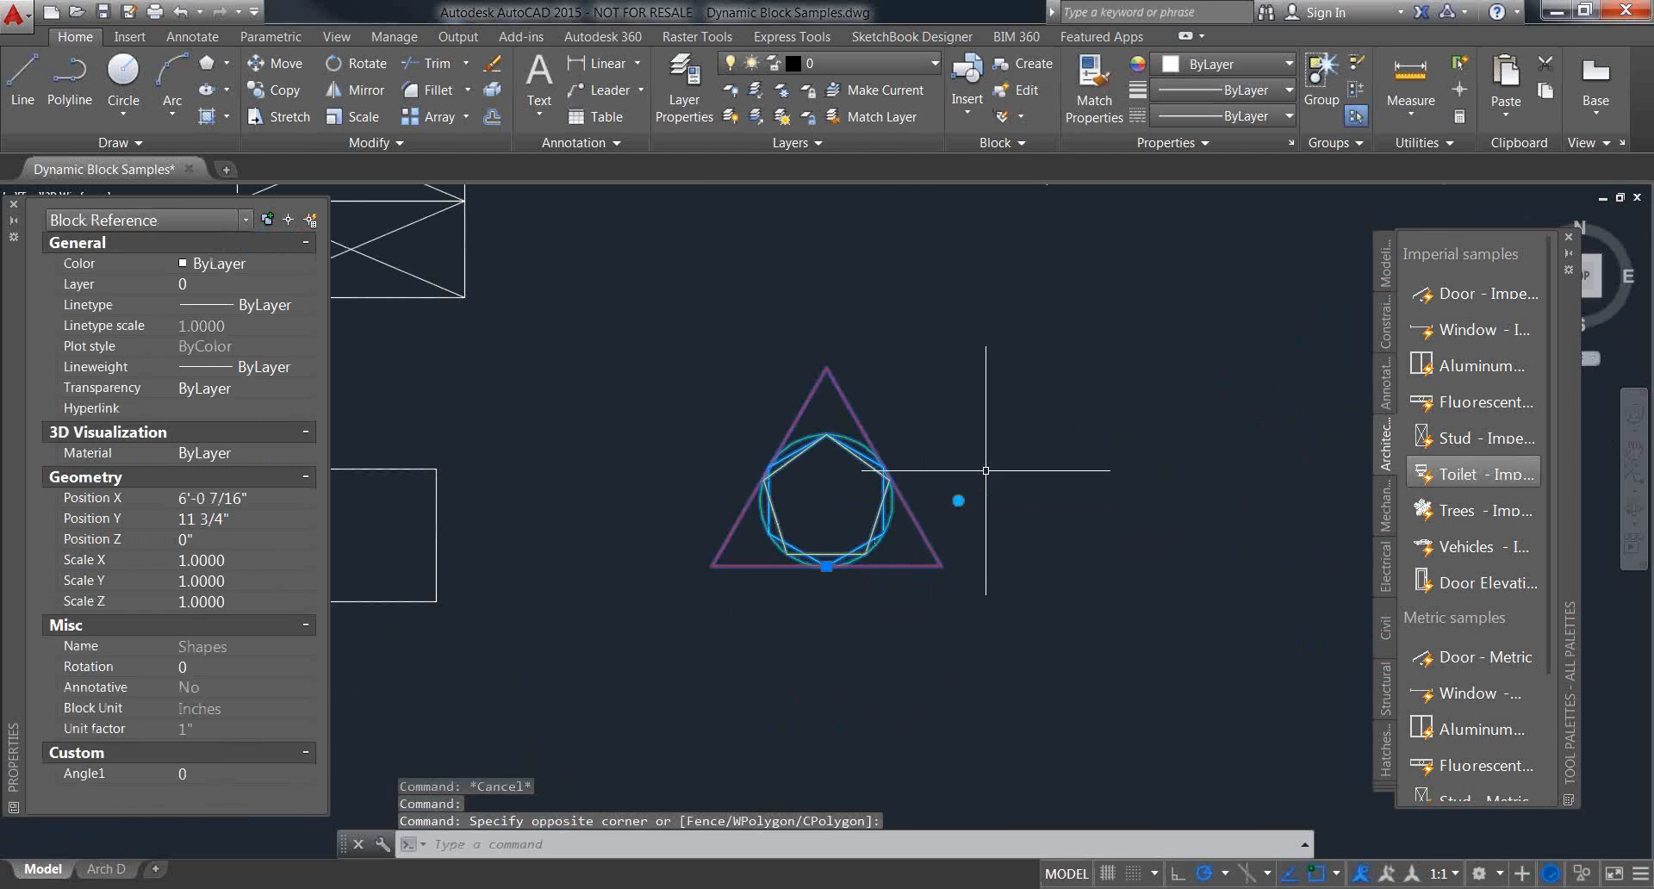
left_click(958, 499)
scroll(987, 397, "up", 2)
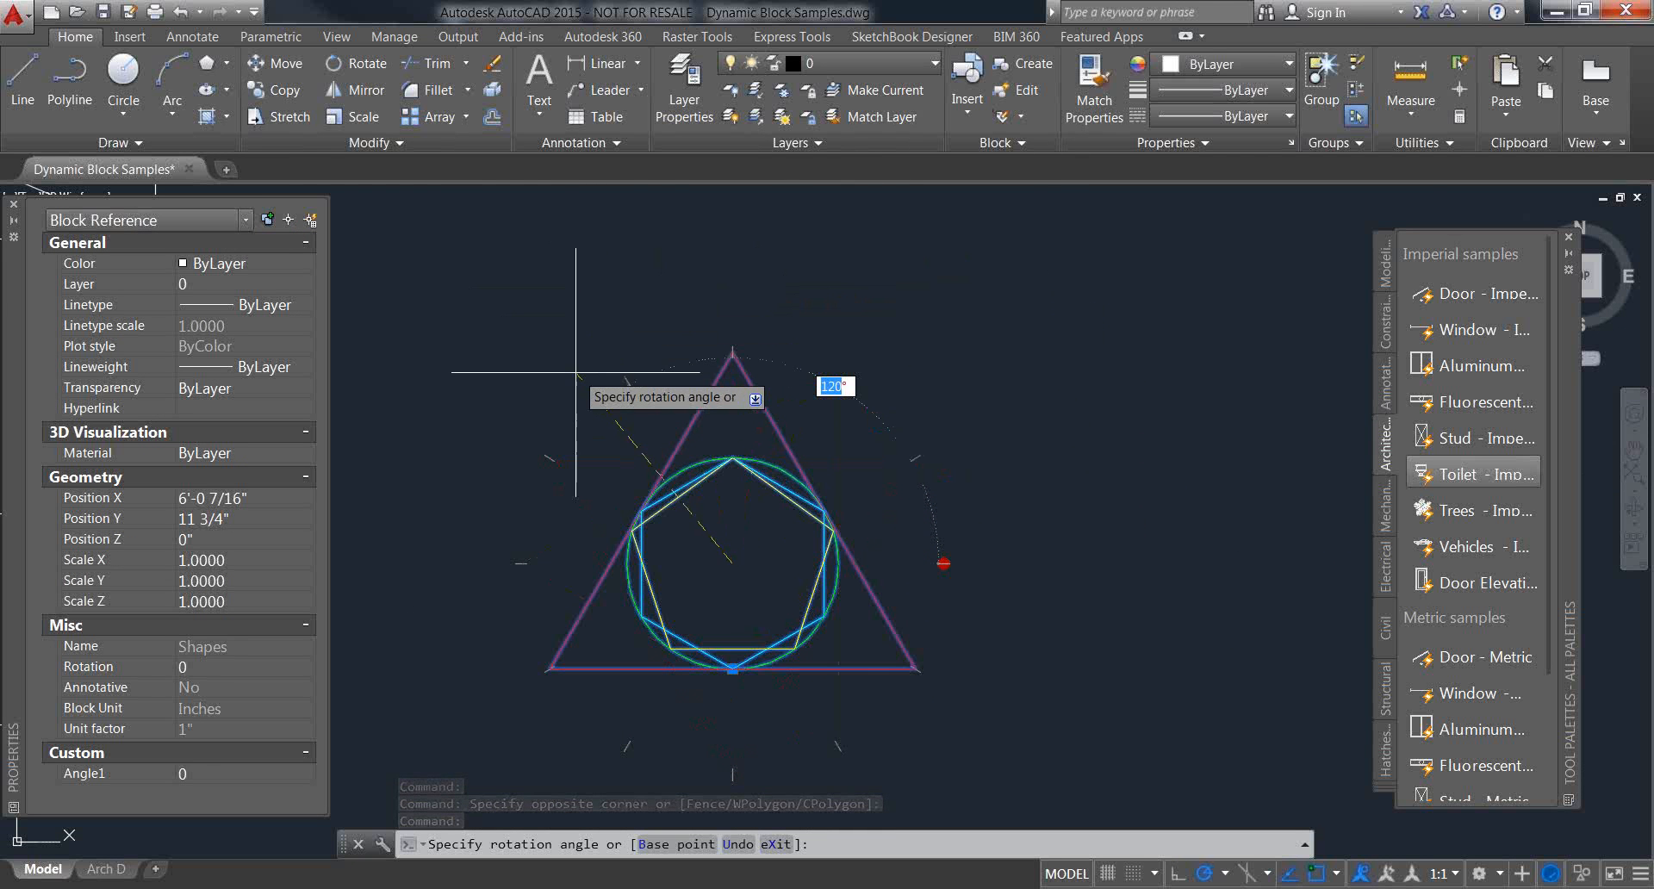
left_click(504, 430)
scroll(692, 336, "down", 2)
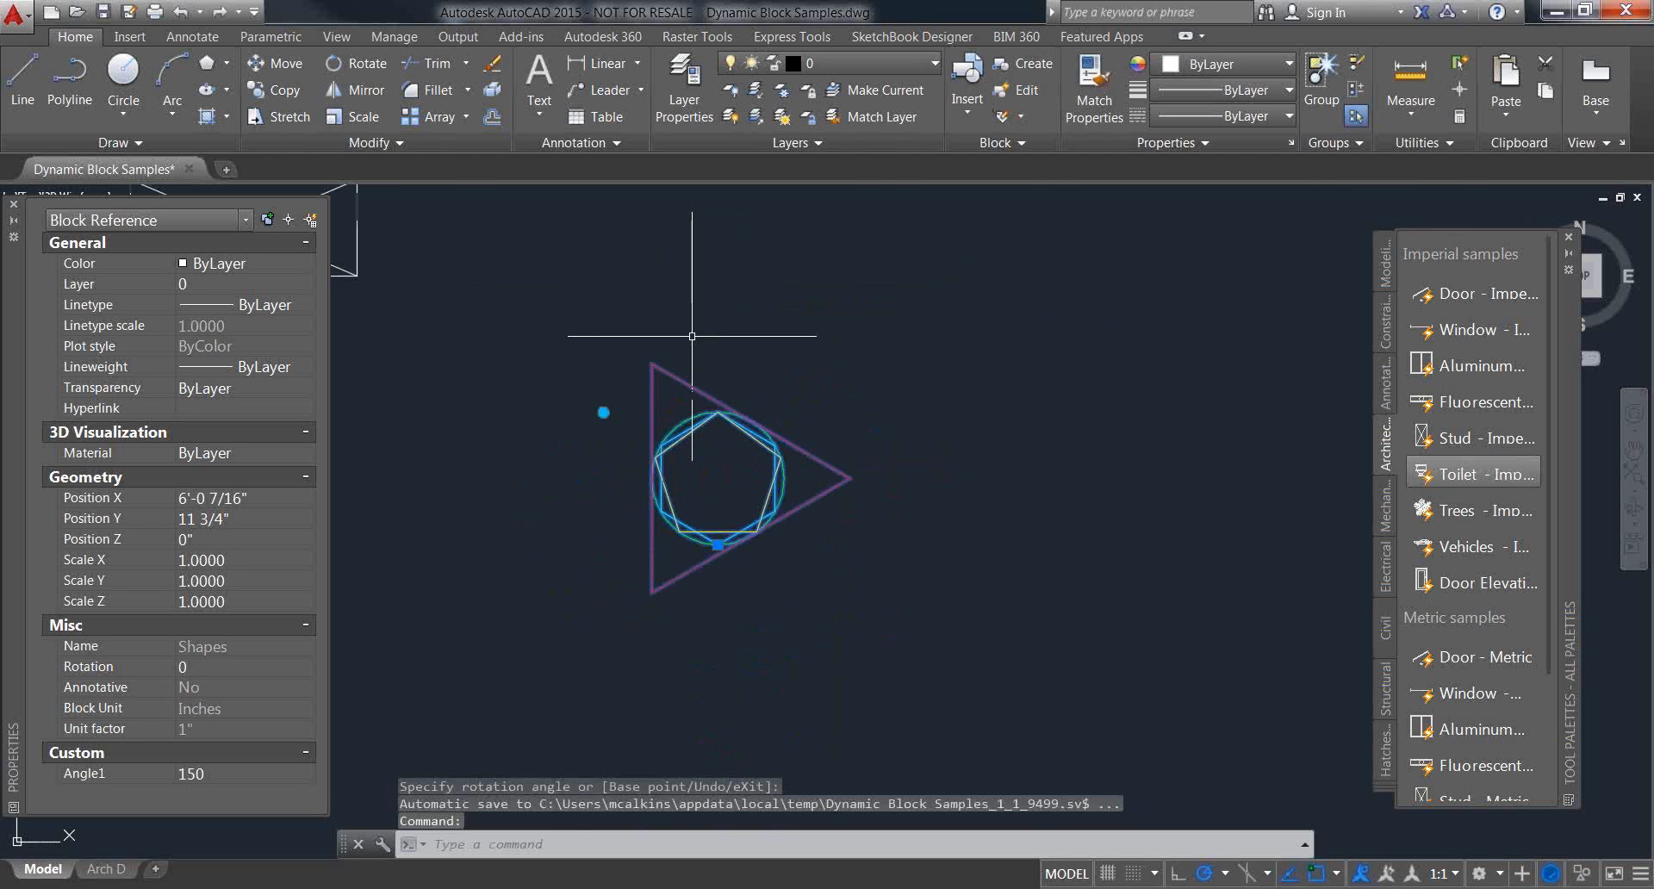
scroll(741, 430, "down", 2)
middle_click_drag(757, 457, 757, 508)
key("Escape")
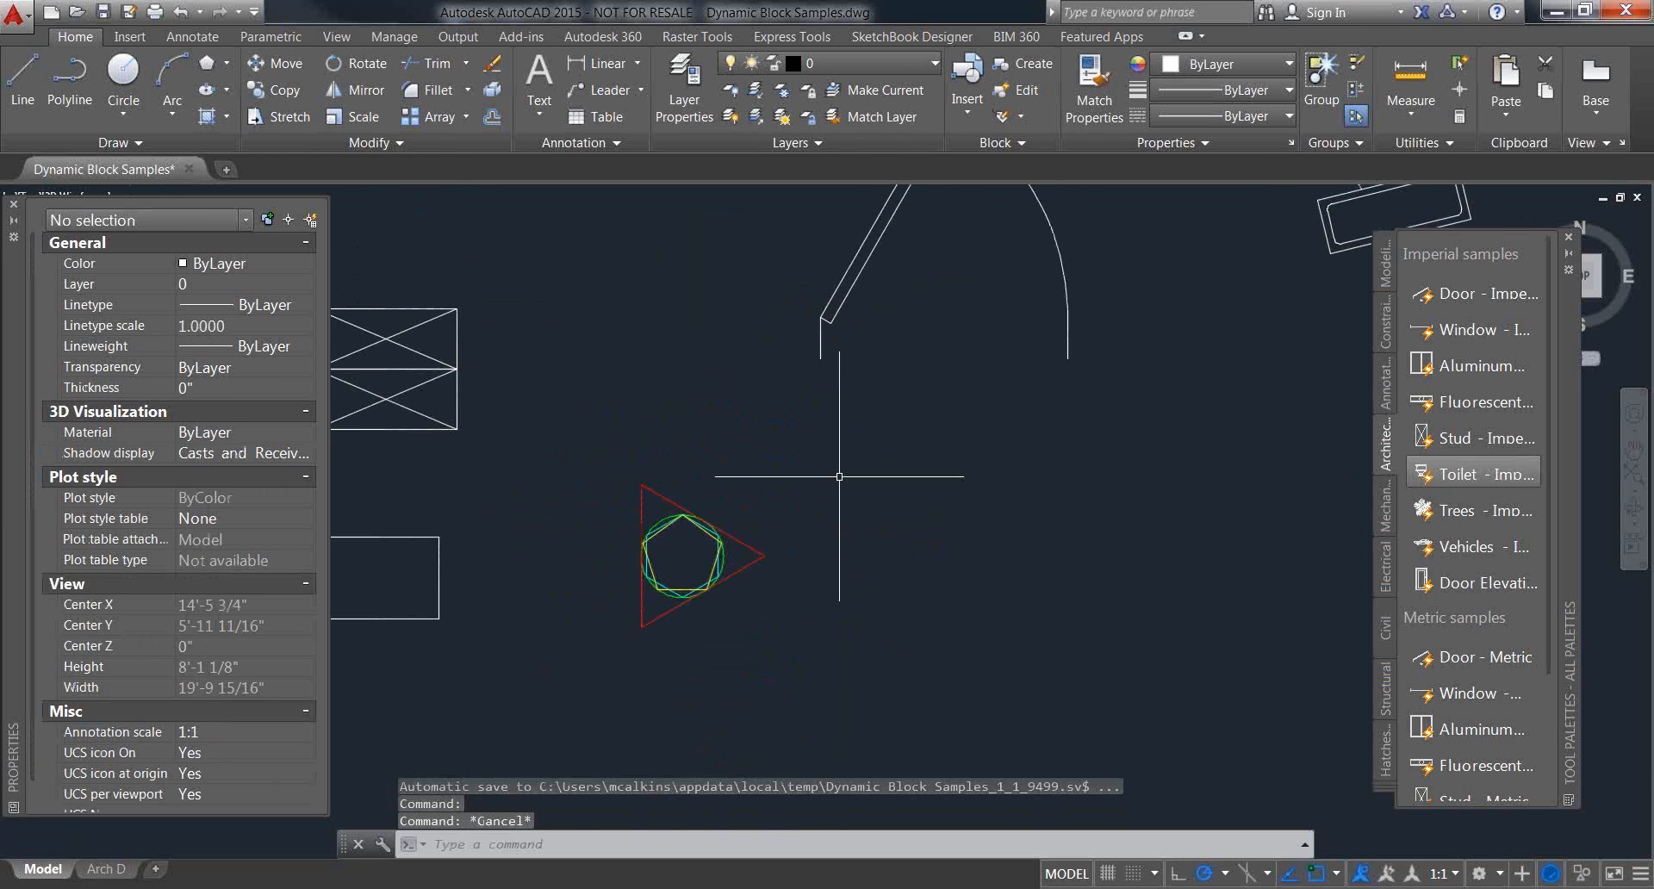
middle_click_drag(839, 476, 779, 514)
scroll(989, 368, "up", 2)
middle_click_drag(1279, 401, 1056, 545)
scroll(1064, 540, "down", 2)
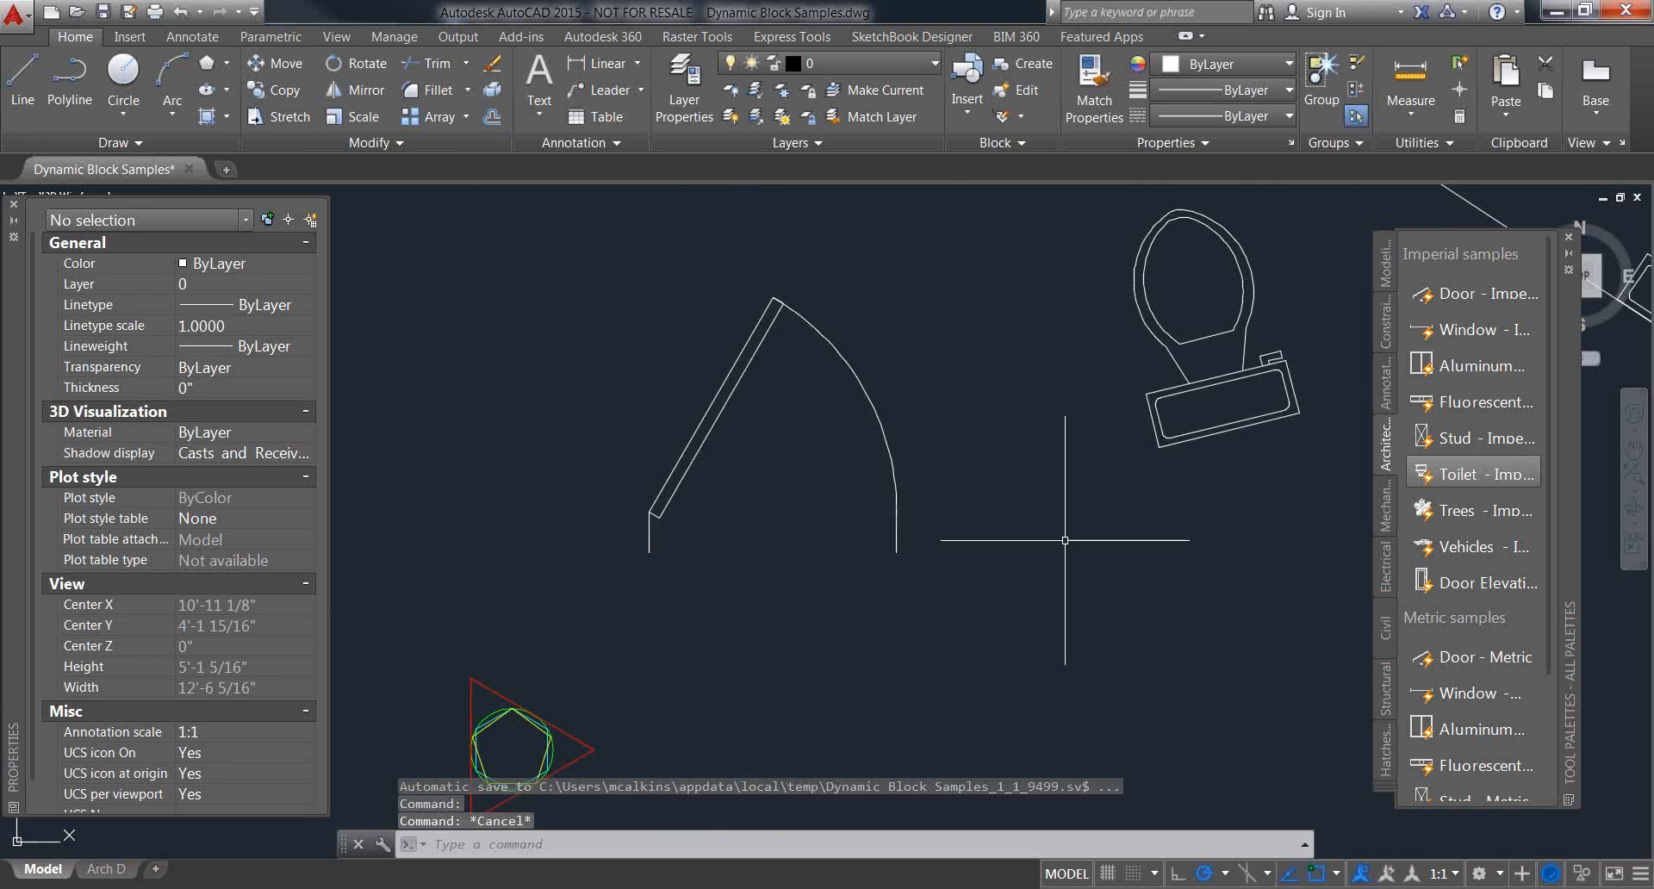
scroll(522, 735, "up", 2)
middle_click_drag(522, 735, 722, 663)
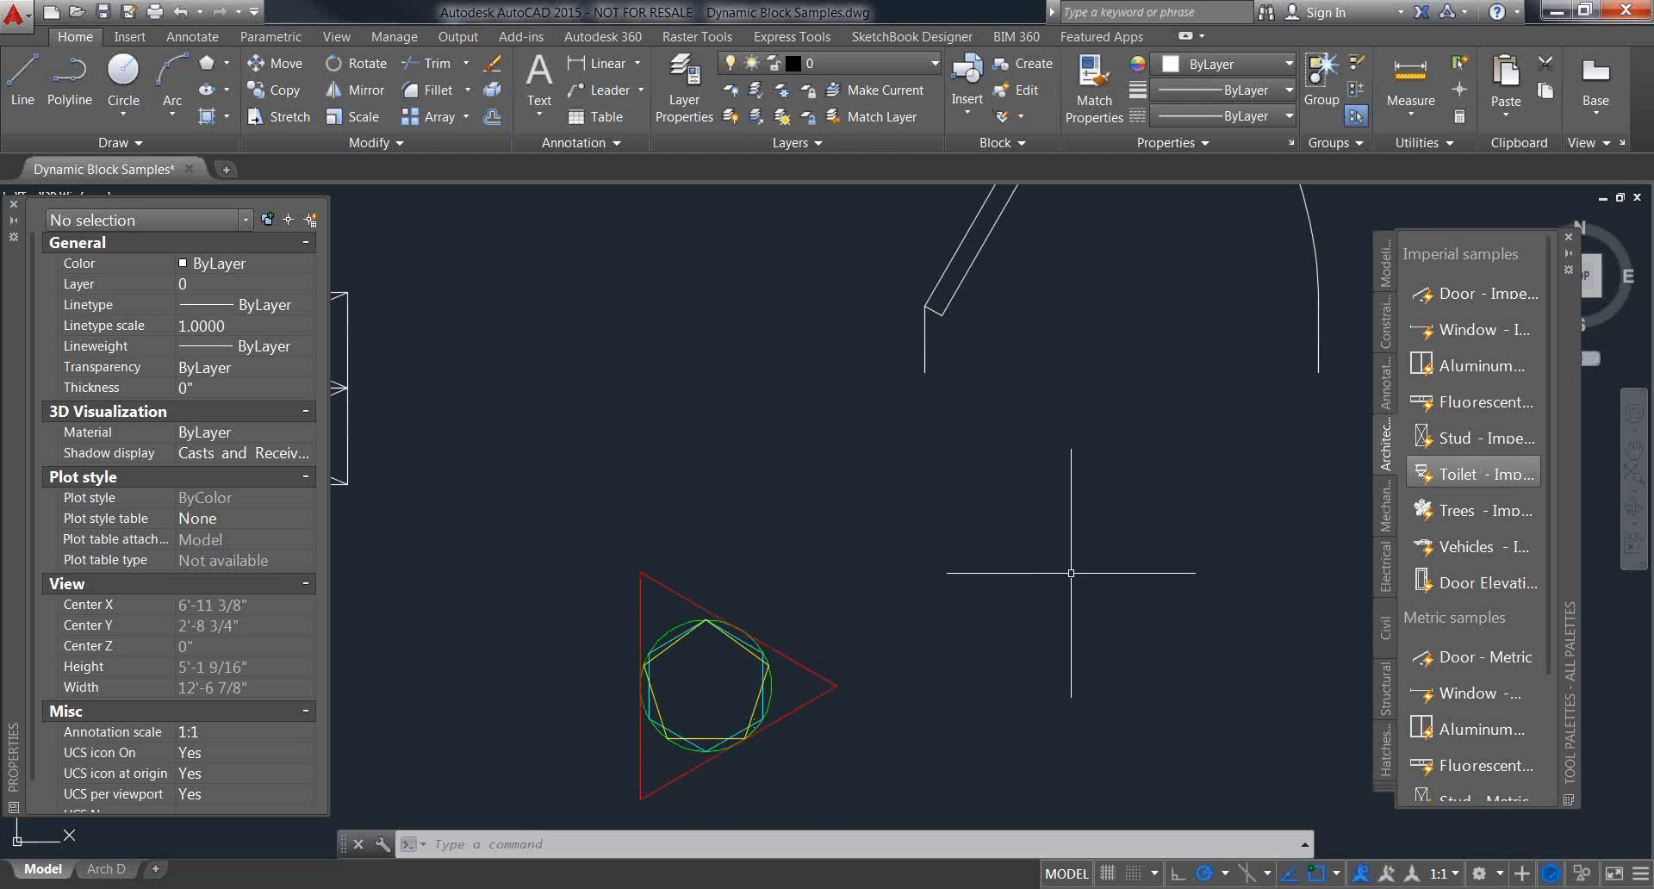
Step: Insert the Vehicles - Imperial sample block in the open area below the door and toilets and select it
middle_click_drag(1071, 572, 884, 551)
scroll(884, 552, "down", 5)
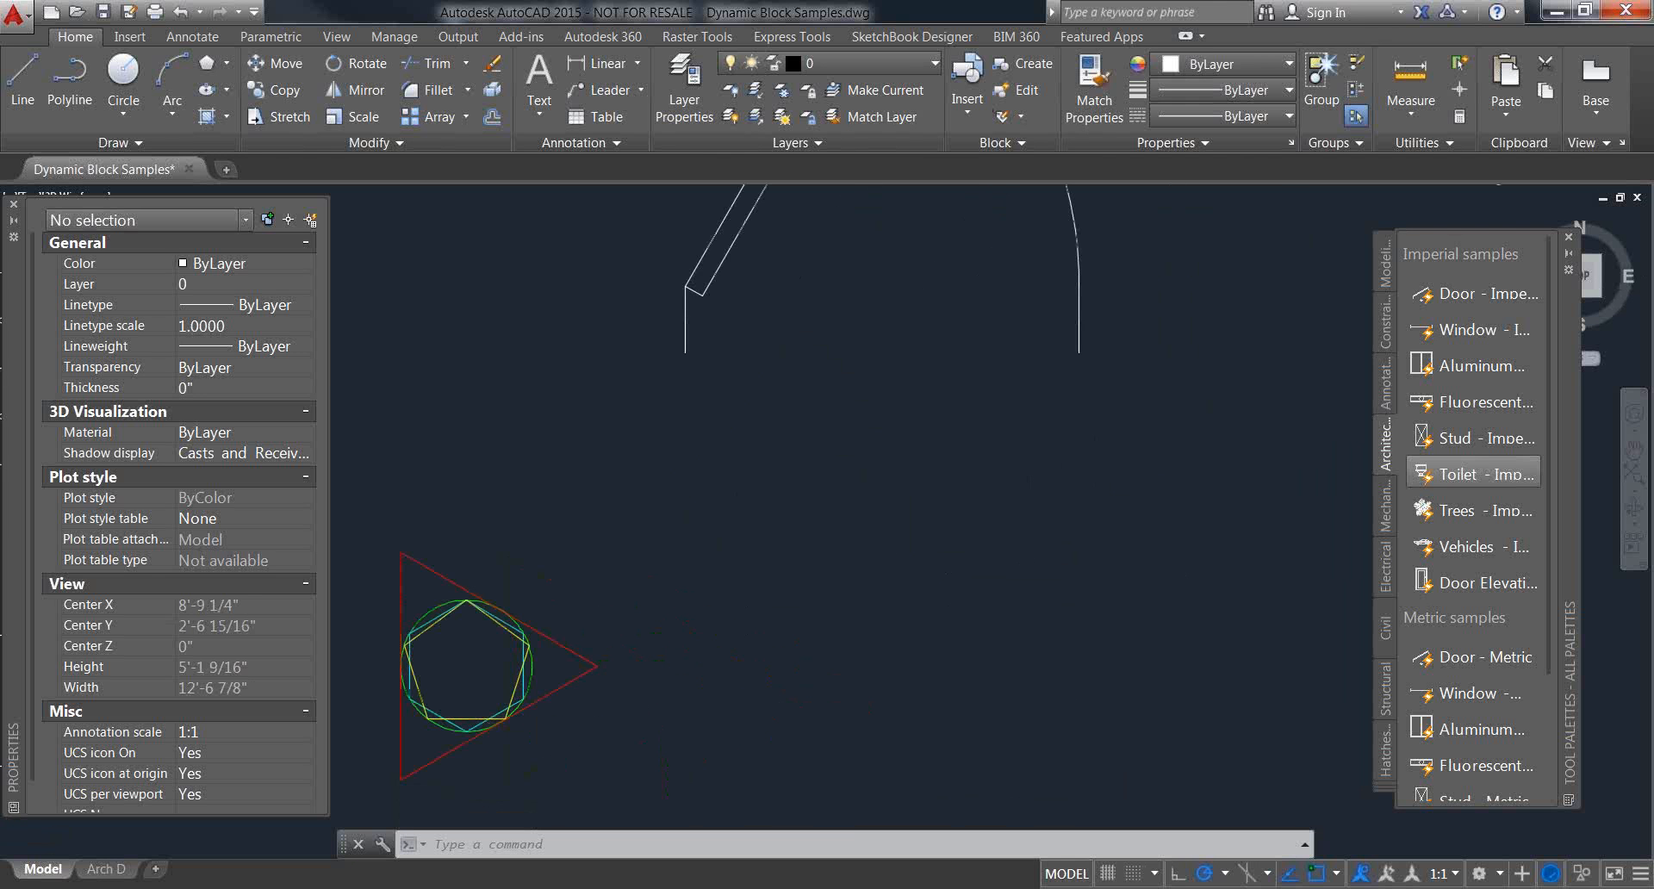
left_click(1444, 556)
scroll(922, 602, "down", 1)
middle_click_drag(923, 602, 672, 353)
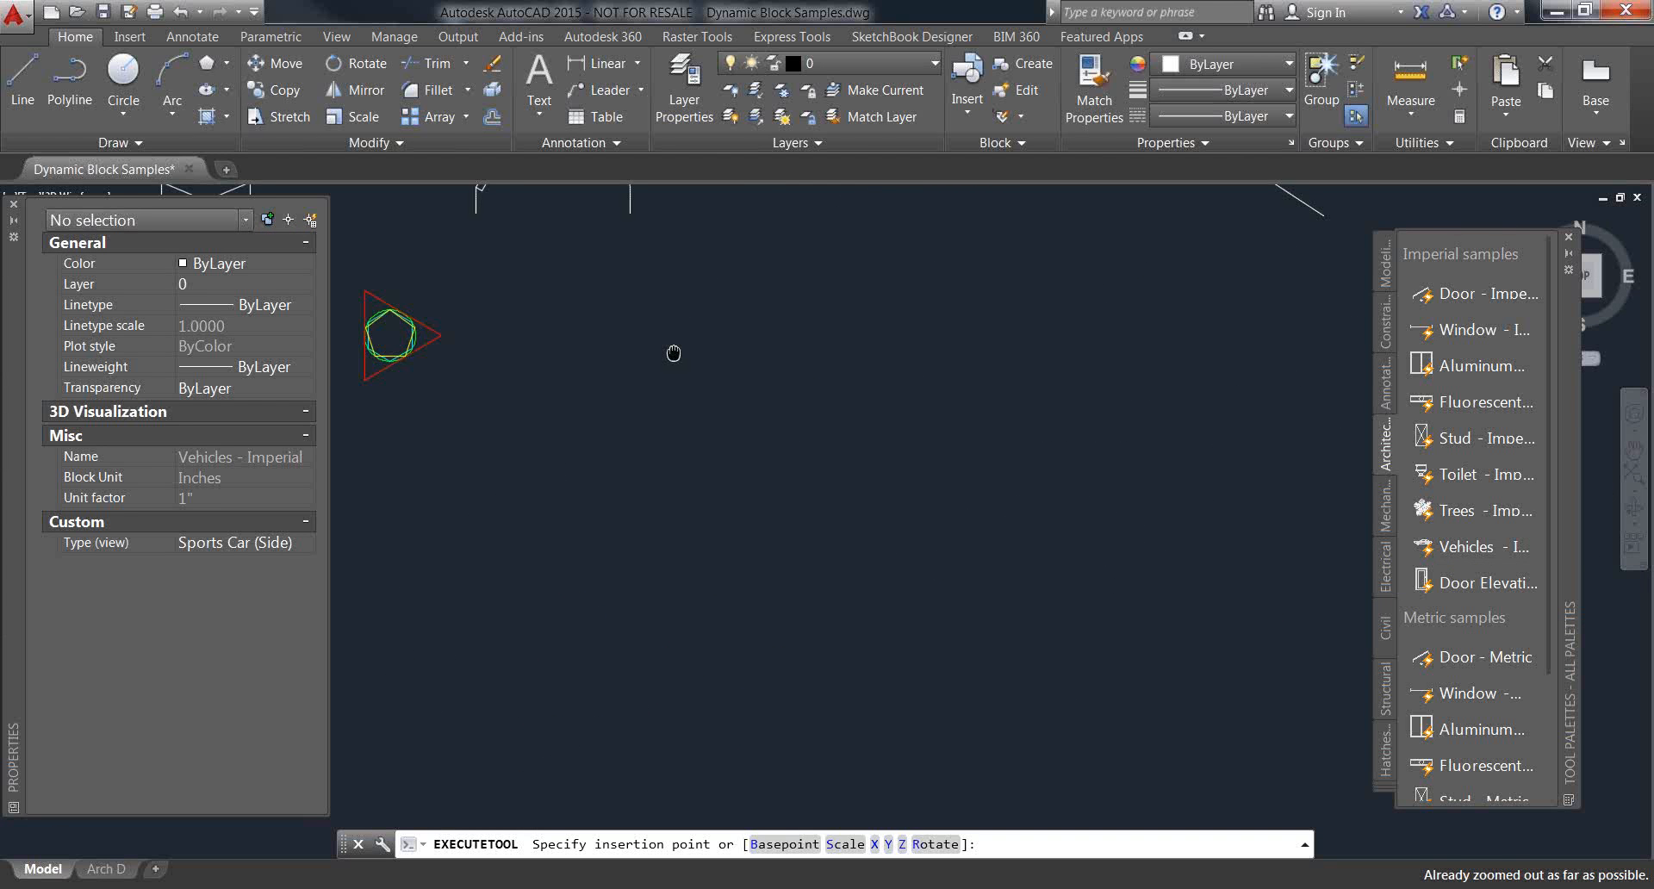
left_click(747, 585)
left_click(1062, 547)
left_click(1059, 528)
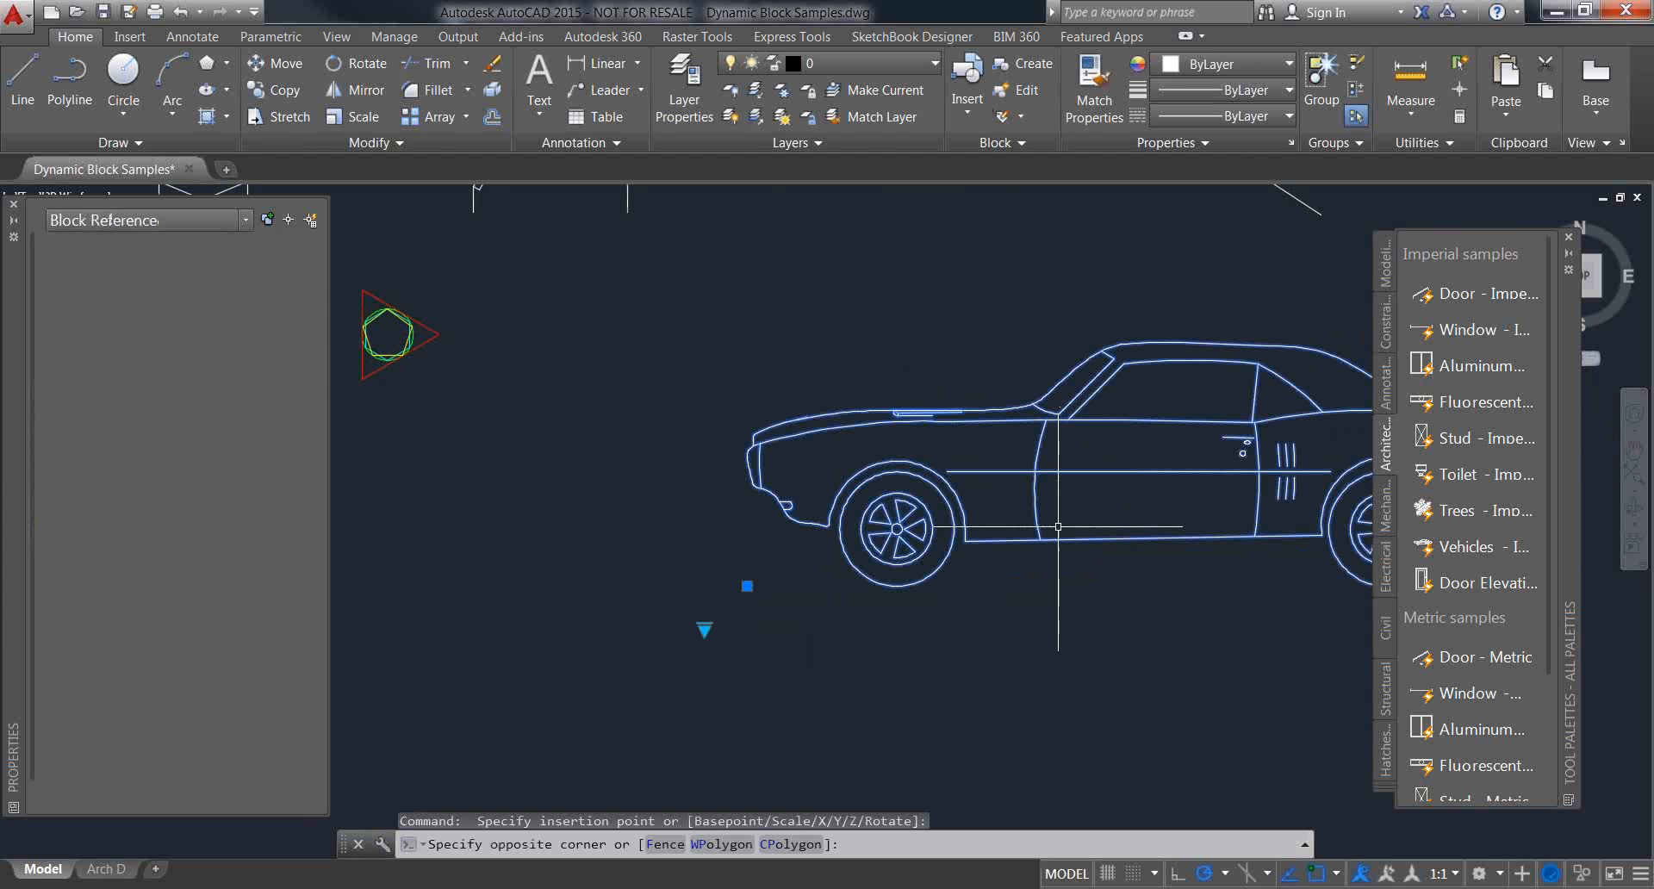
Step: Change the vehicle block's view type to Sports Car (Top) using its visibility grip
left_click(703, 633)
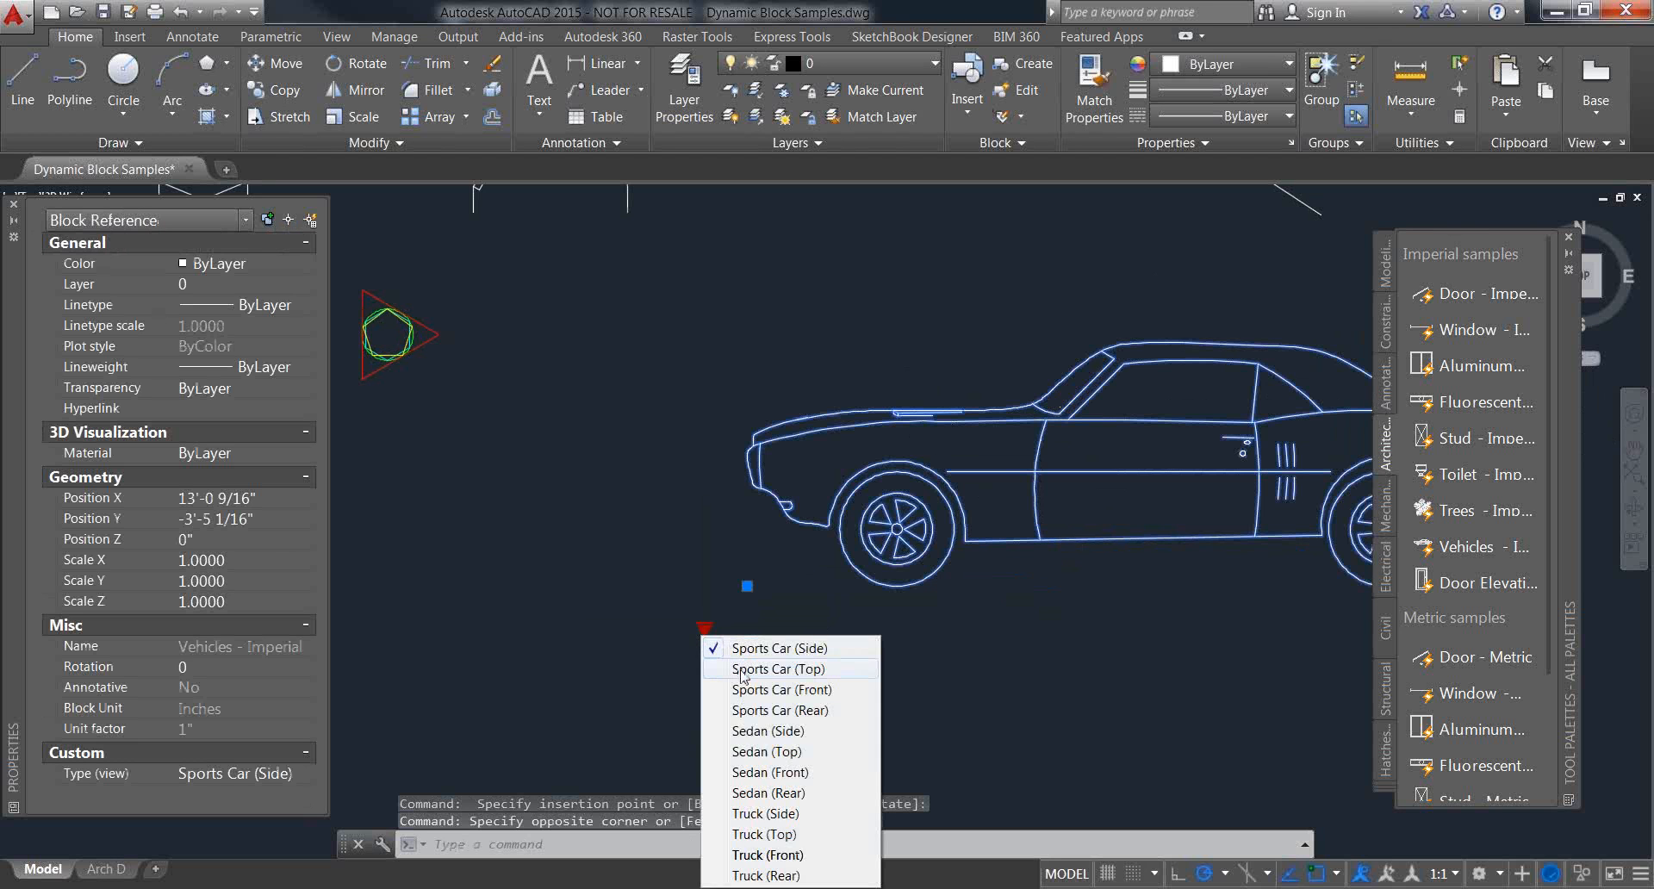
left_click(741, 669)
scroll(864, 585, "up", 2)
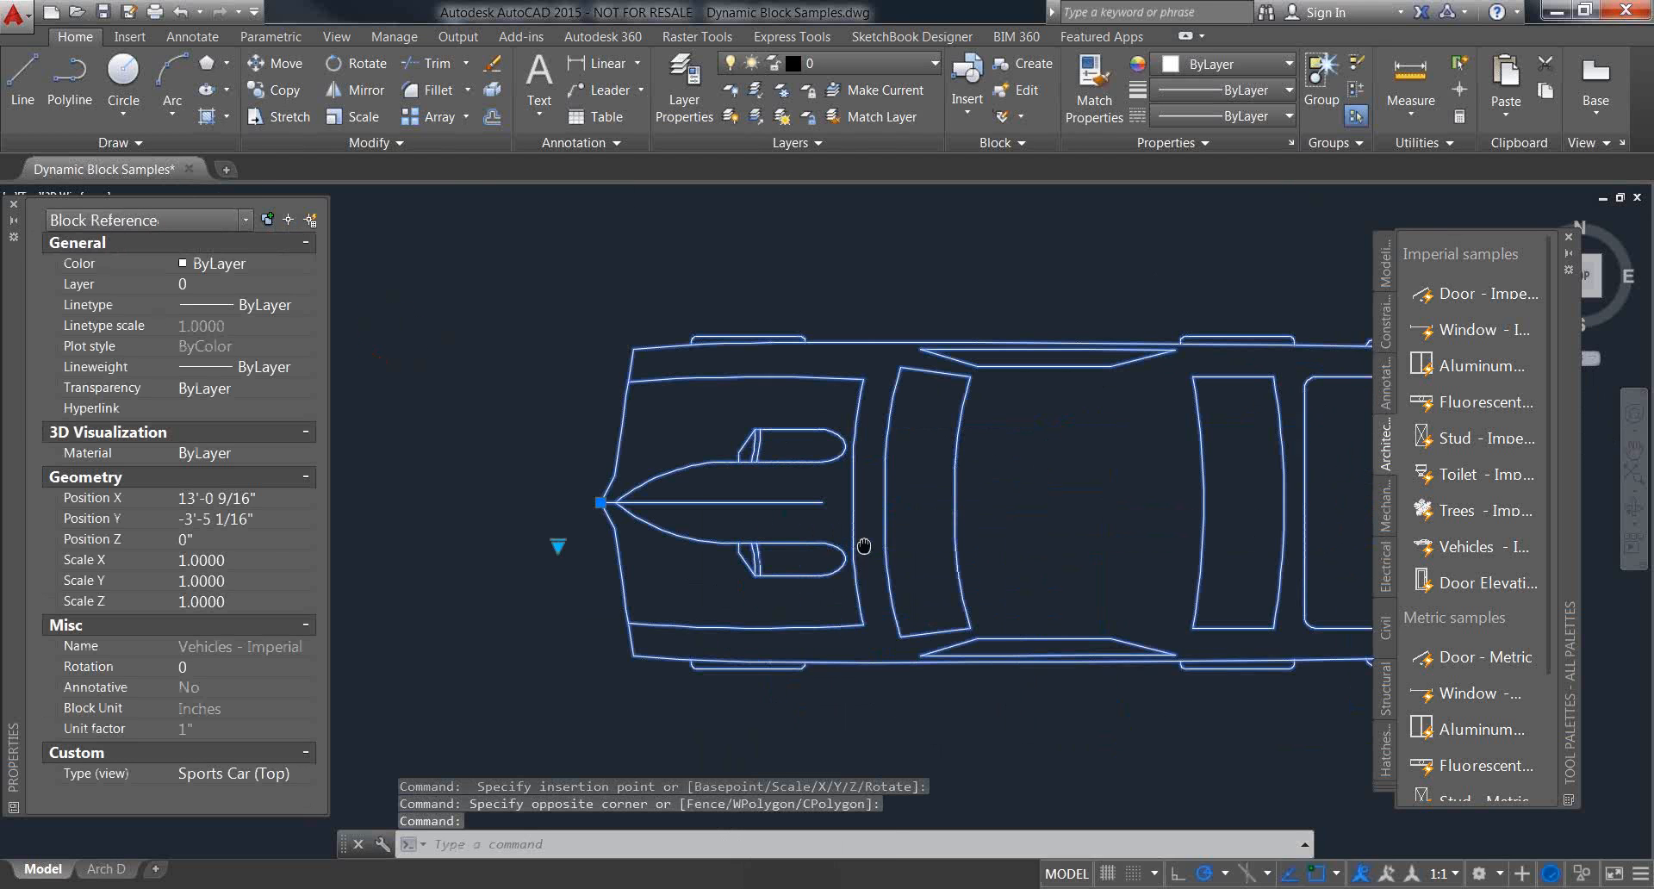
scroll(857, 575, "down", 3)
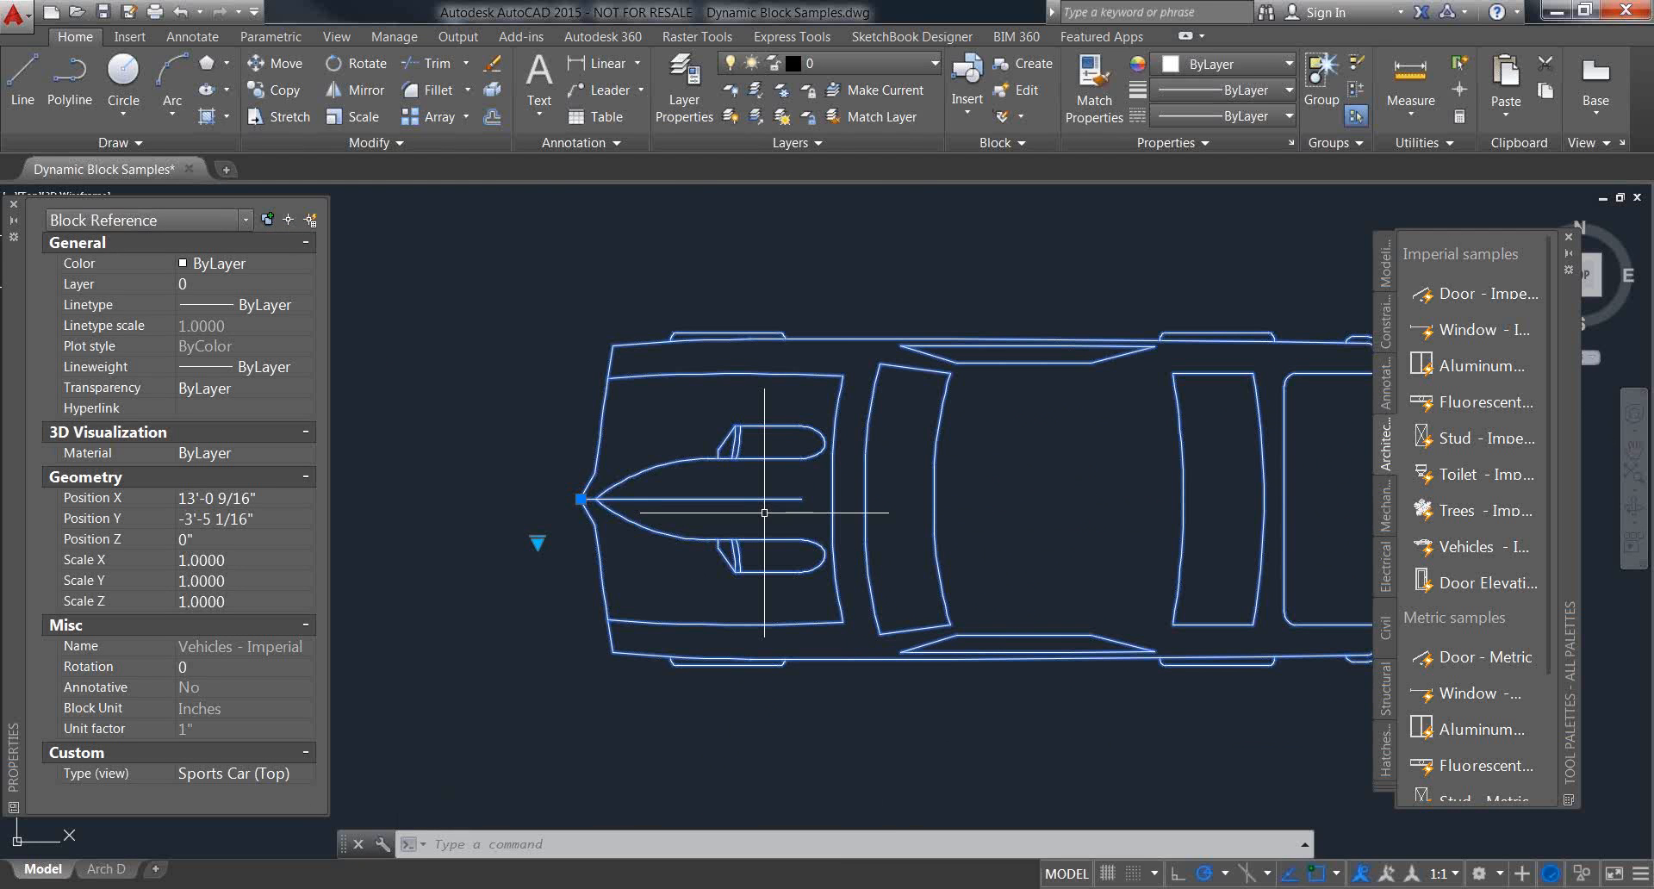
Step: Regenerate the drawing, set the vehicle block's view type to Truck (Side) with its visibility grip, and deselect it
type("re")
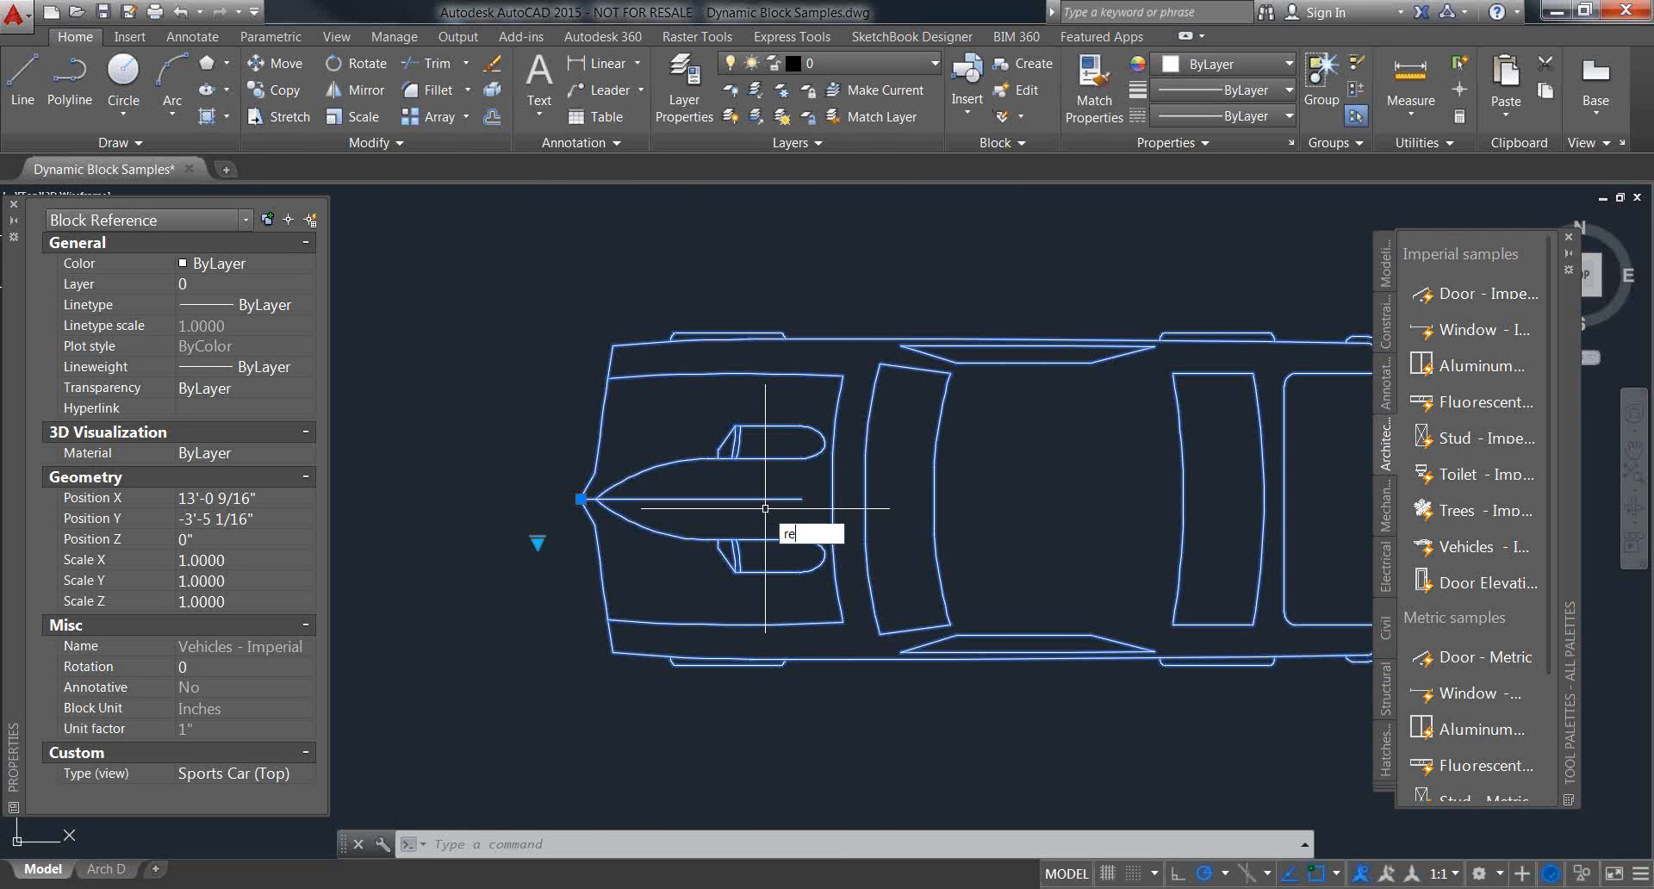
key("Return")
scroll(765, 508, "down", 3)
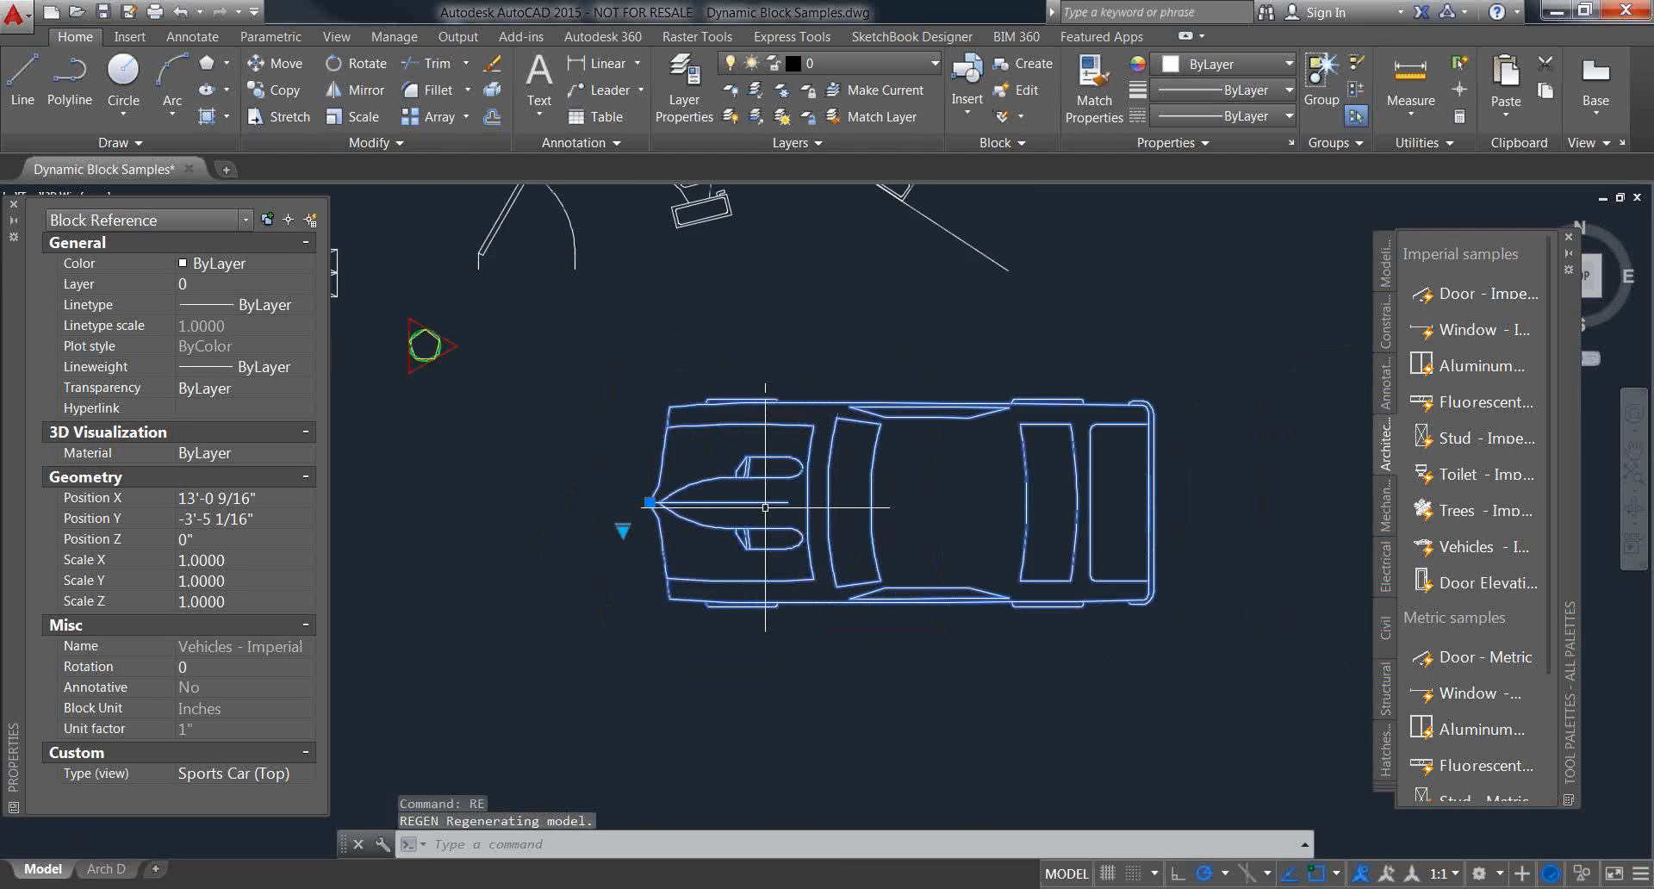
left_click(617, 526)
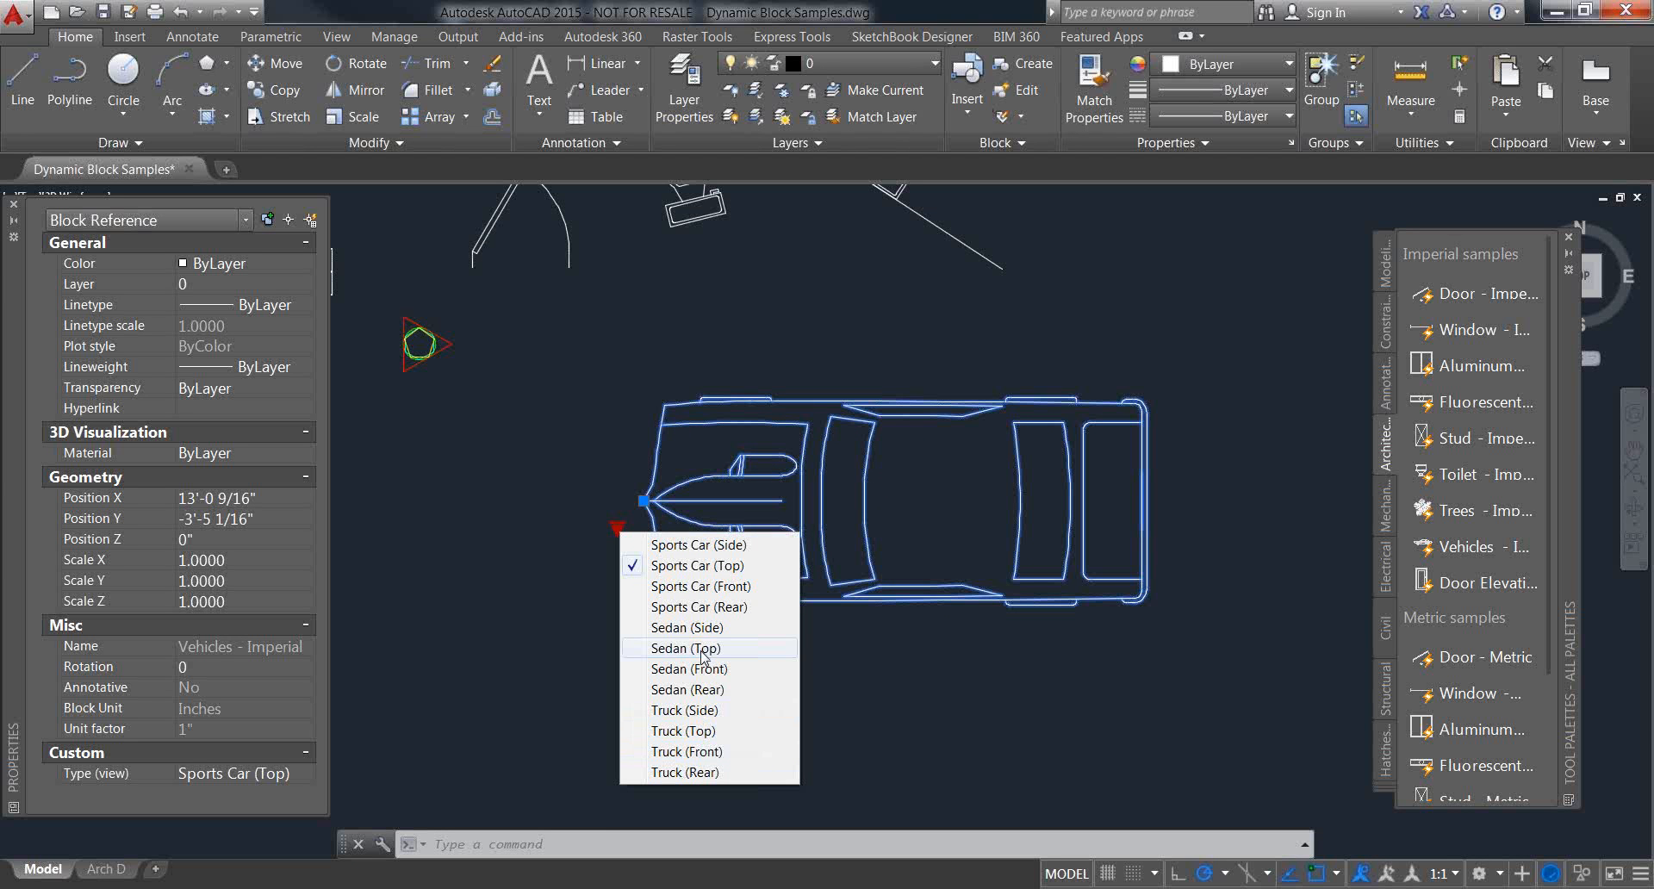
left_click(698, 712)
middle_click_drag(800, 504, 837, 586)
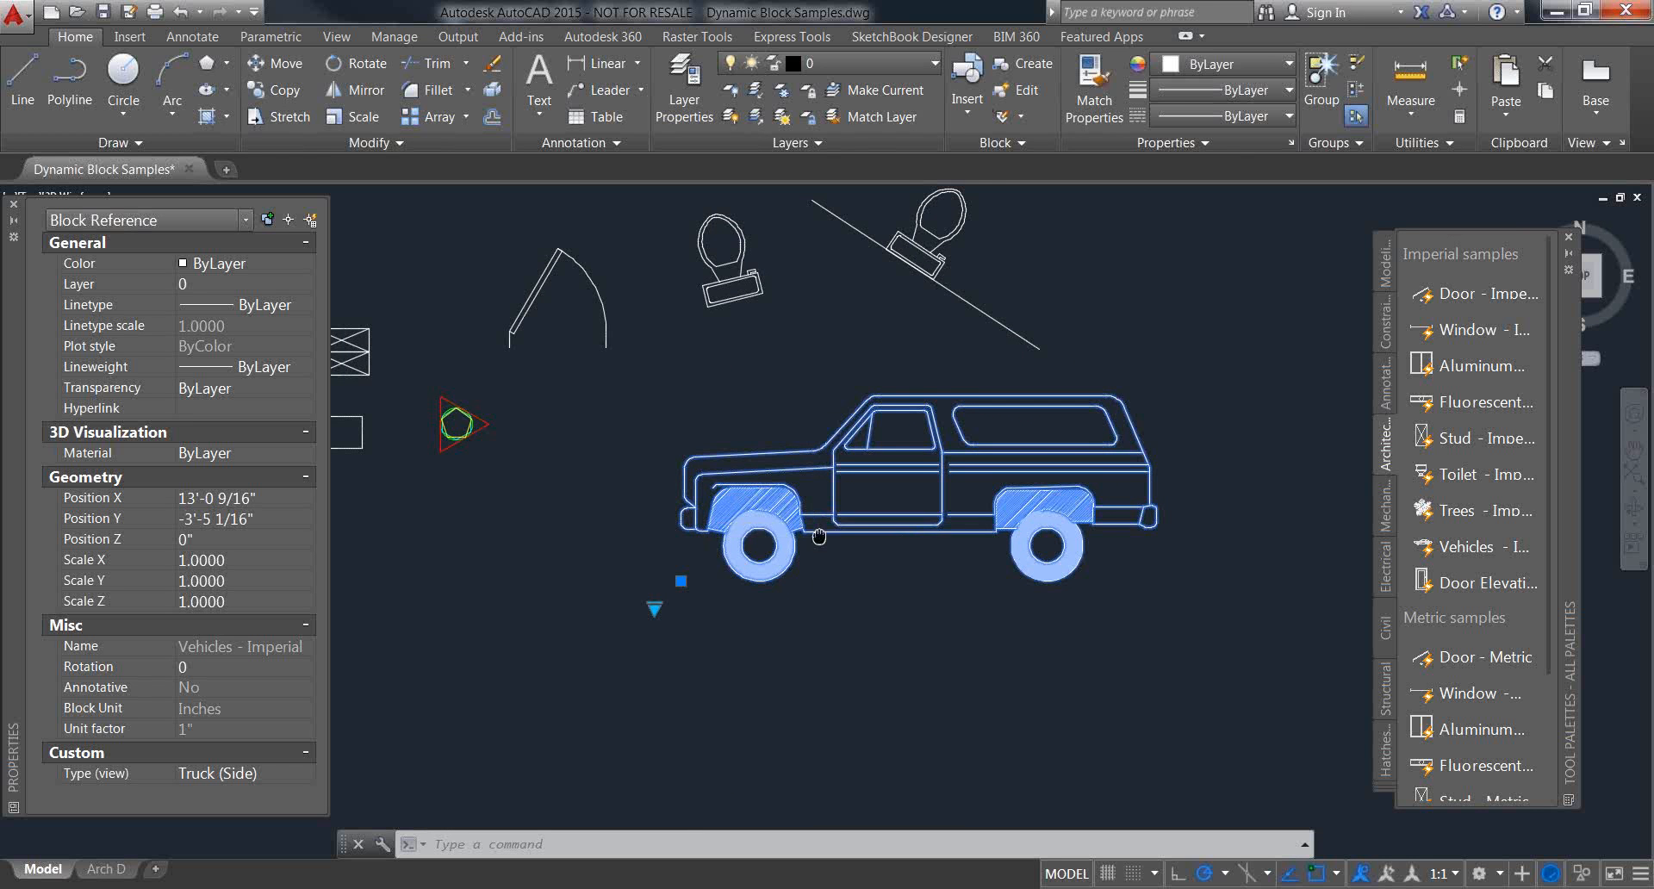
scroll(917, 580, "down", 3)
key("Escape")
Step: Browse the Civil and Electrical block samples and bring up the Mechanical samples
middle_click_drag(917, 580, 942, 493)
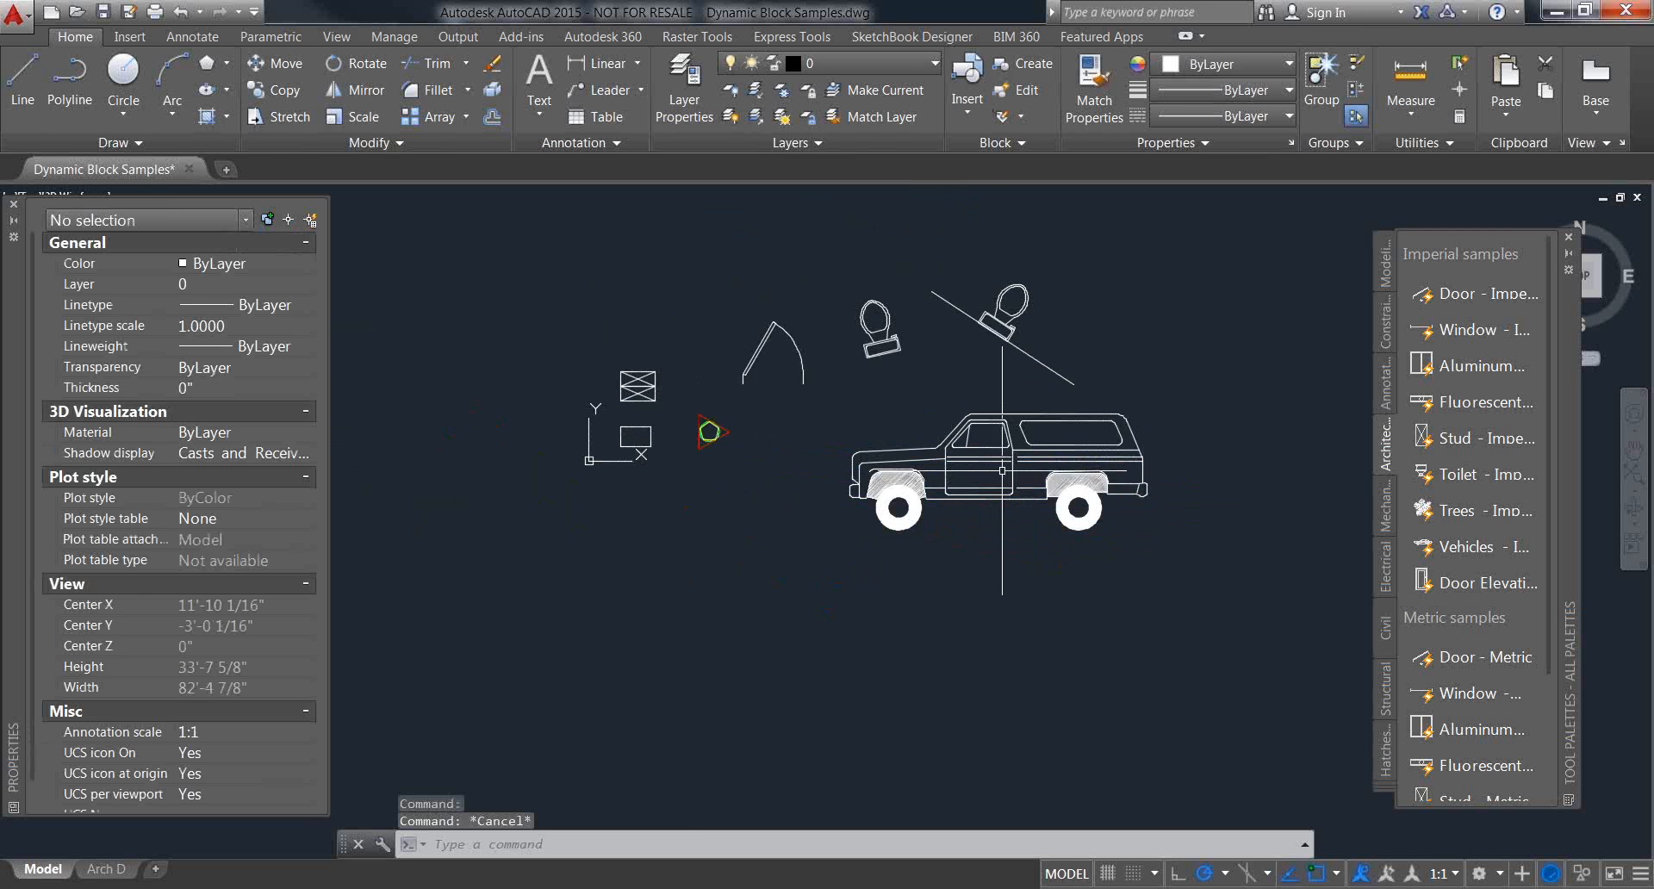
left_click(1386, 610)
left_click(1386, 569)
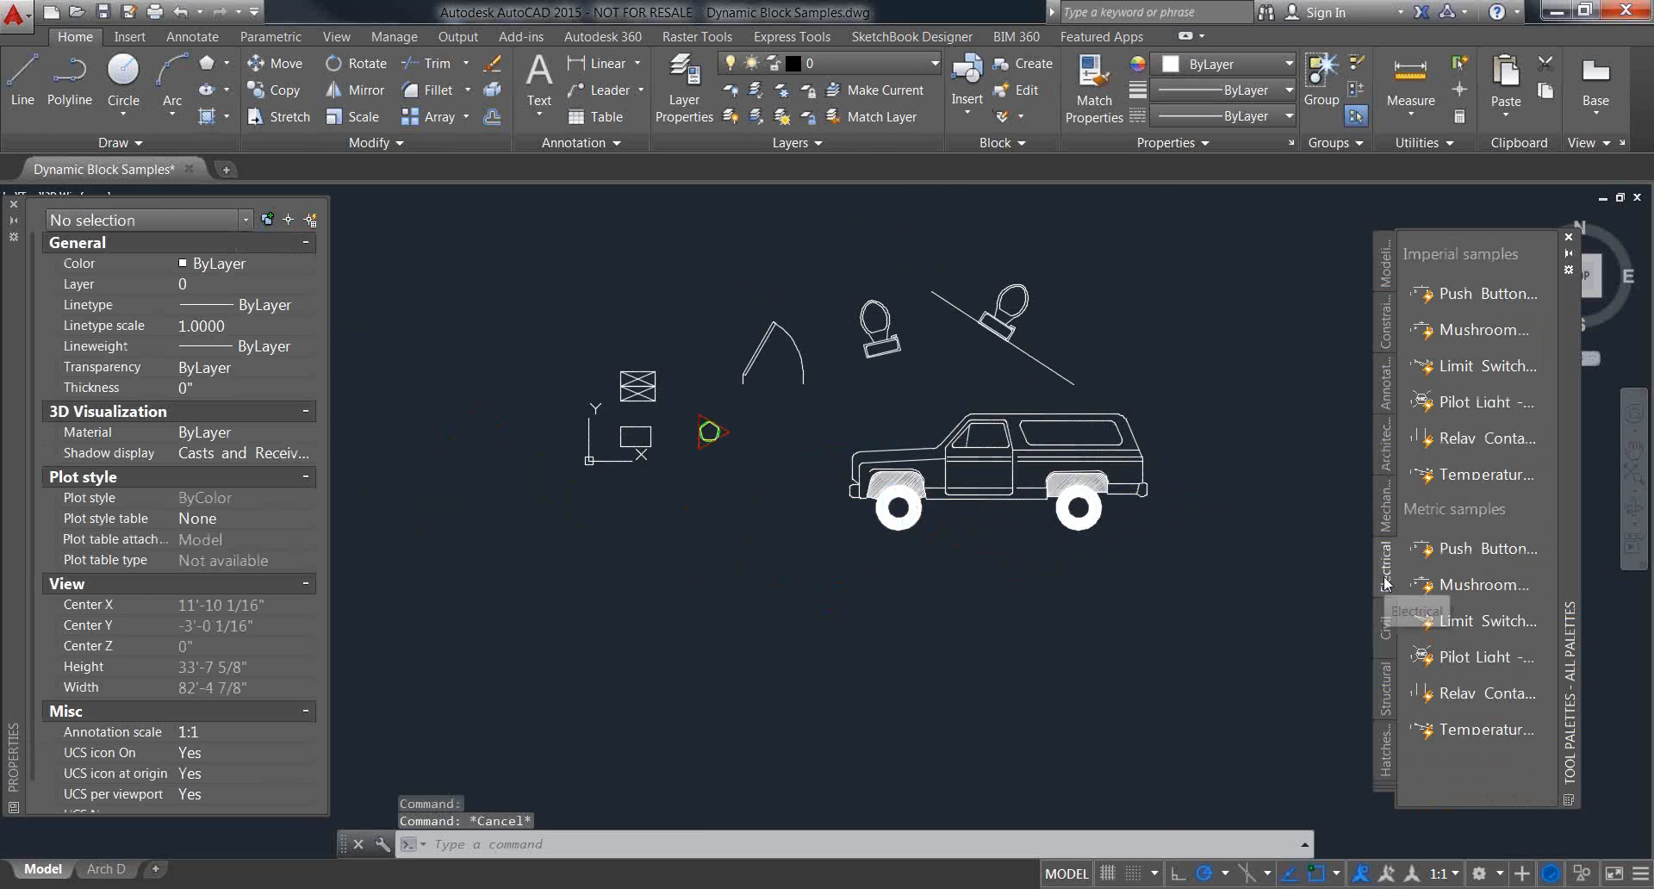
left_click(1388, 513)
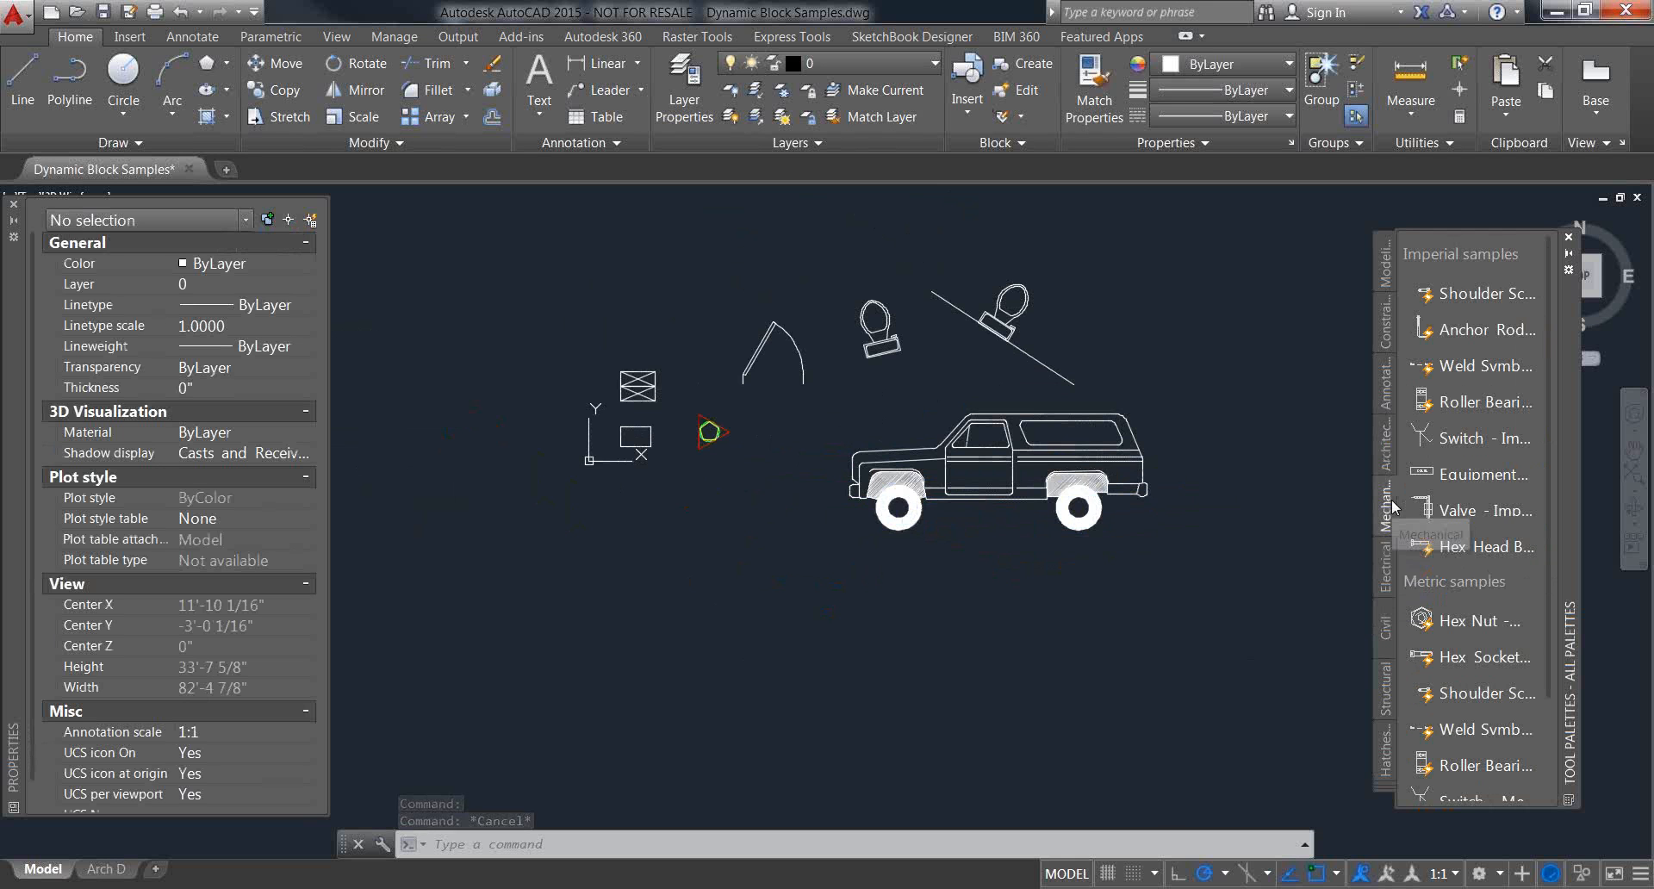
Step: Insert the imperial Anchor Rod sample block in the open area beside the truck's rear end
middle_click_drag(1232, 651, 1219, 587)
scroll(1165, 487, "up", 2)
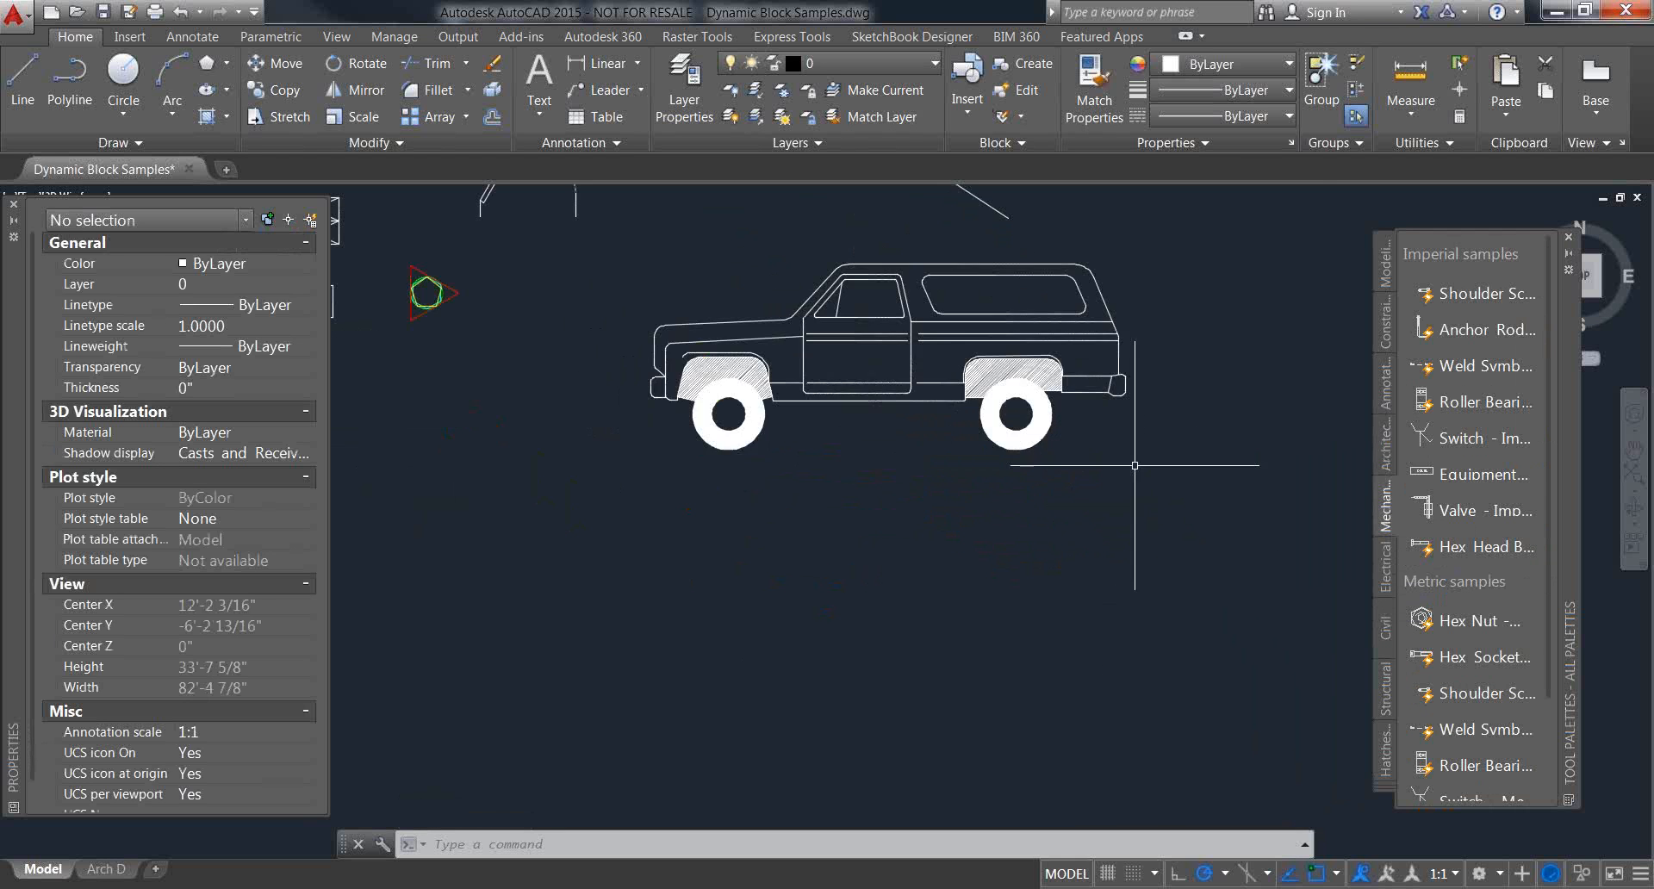
scroll(1015, 395, "up", 2)
middle_click_drag(1014, 392, 1103, 389)
mouse_move(1198, 532)
middle_mouse_down()
mouse_move(1289, 516)
mouse_move(899, 613)
middle_mouse_up()
left_click(1473, 330)
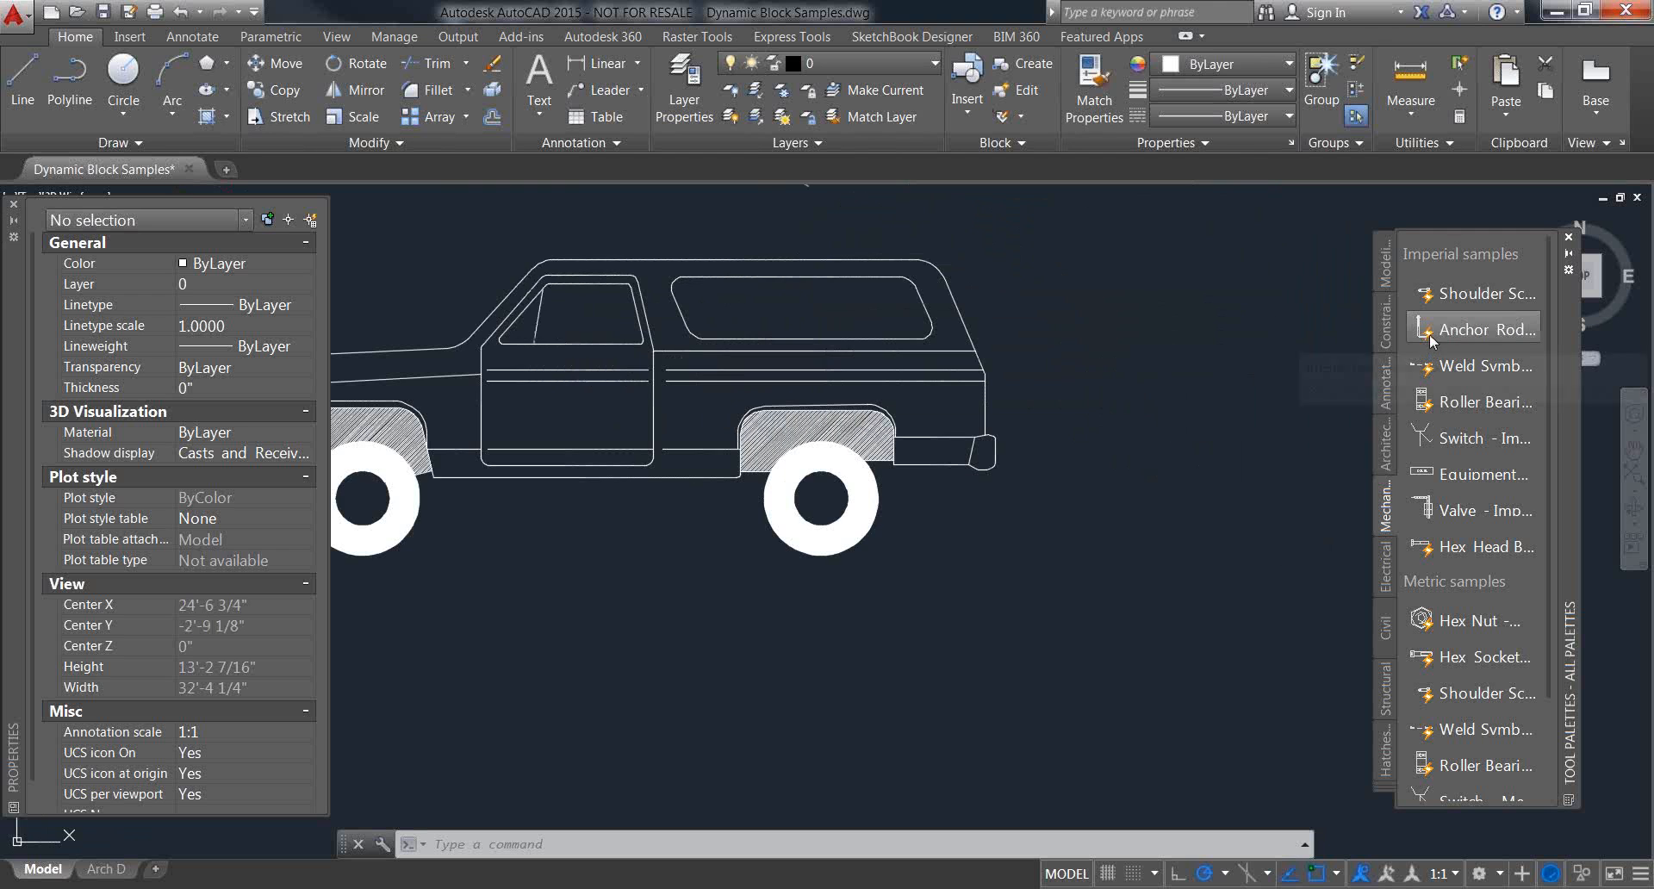
scroll(1108, 280, "up", 10)
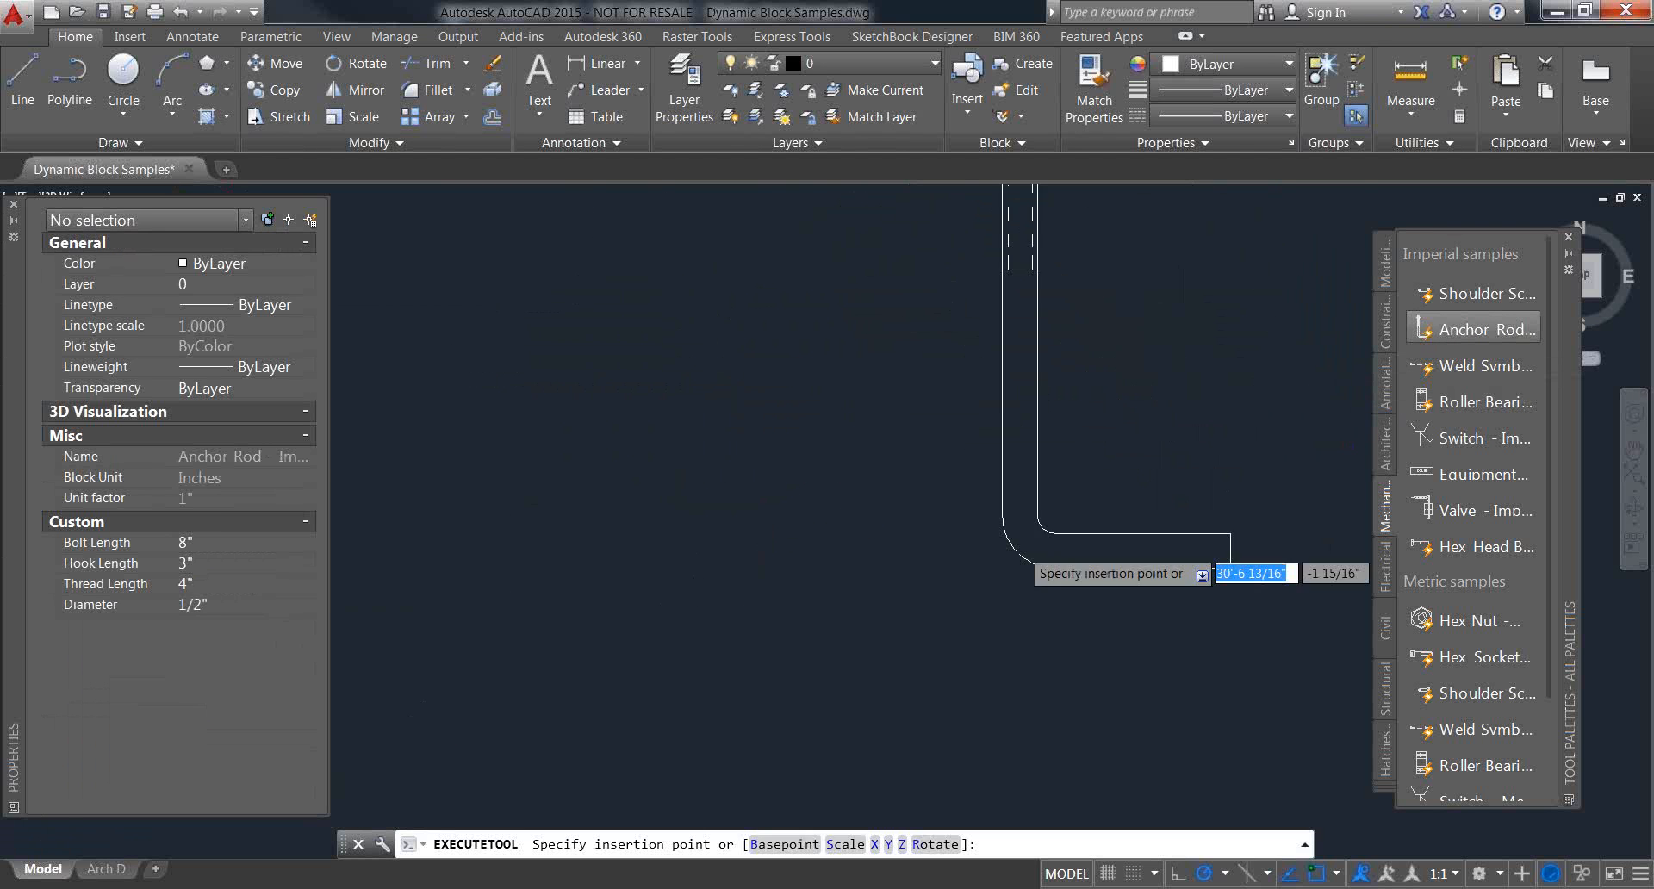
scroll(979, 580, "down", 3)
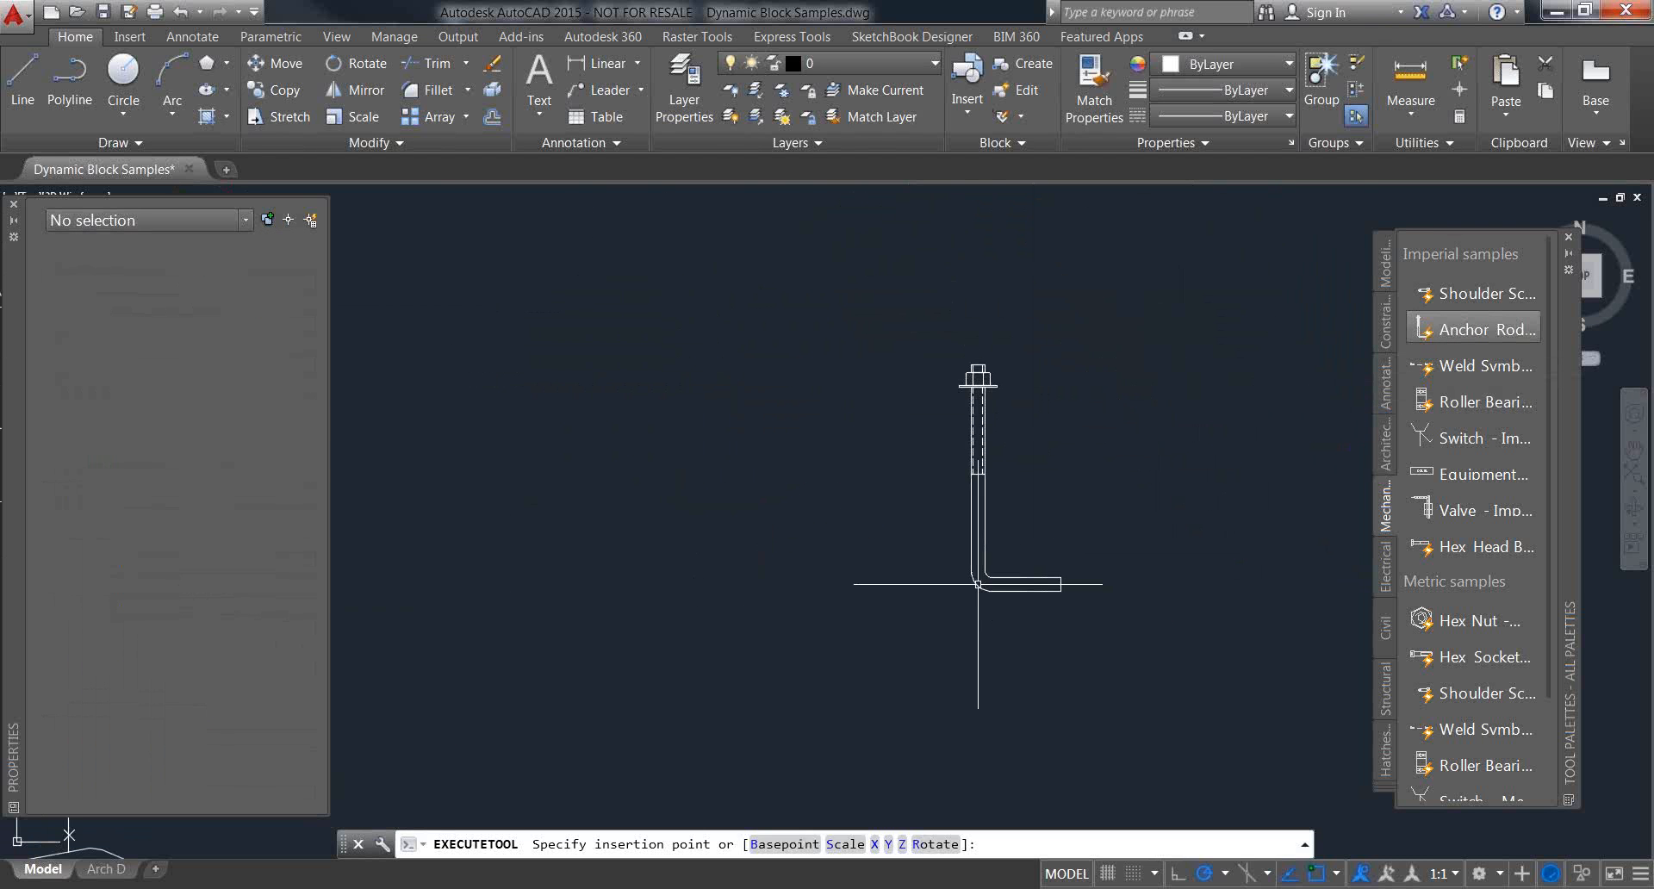
left_click(1035, 596)
Step: Stretch the anchor rod block's hook length to 5" using its horizontal linear grip
scroll(1108, 598, "up", 3)
middle_click_drag(1065, 439, 1033, 508)
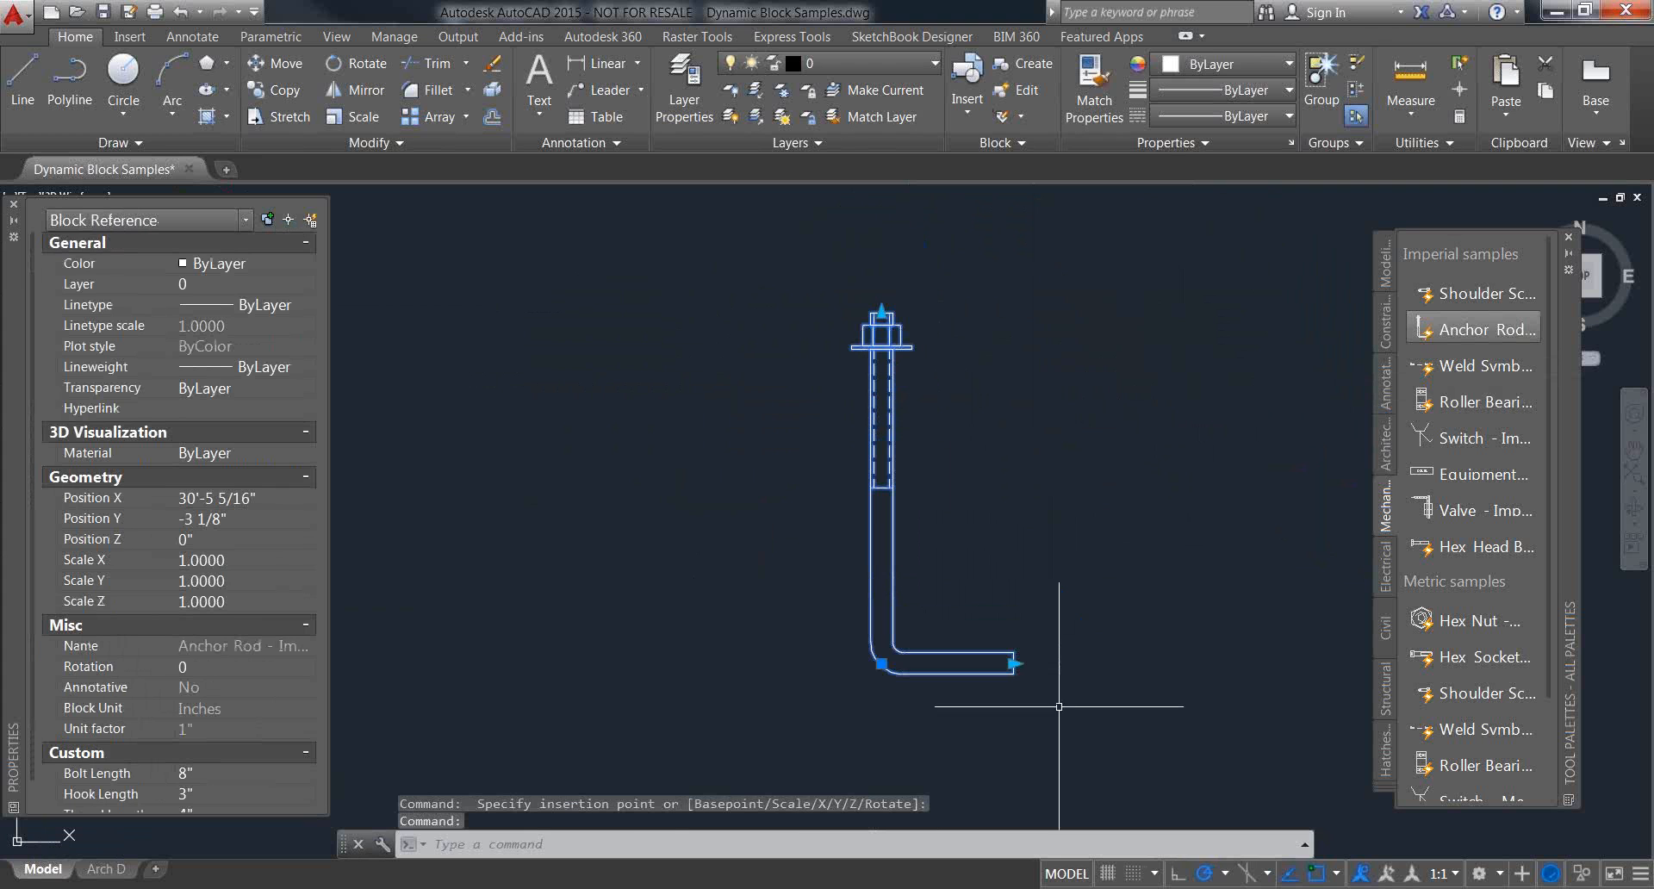
left_click(1014, 664)
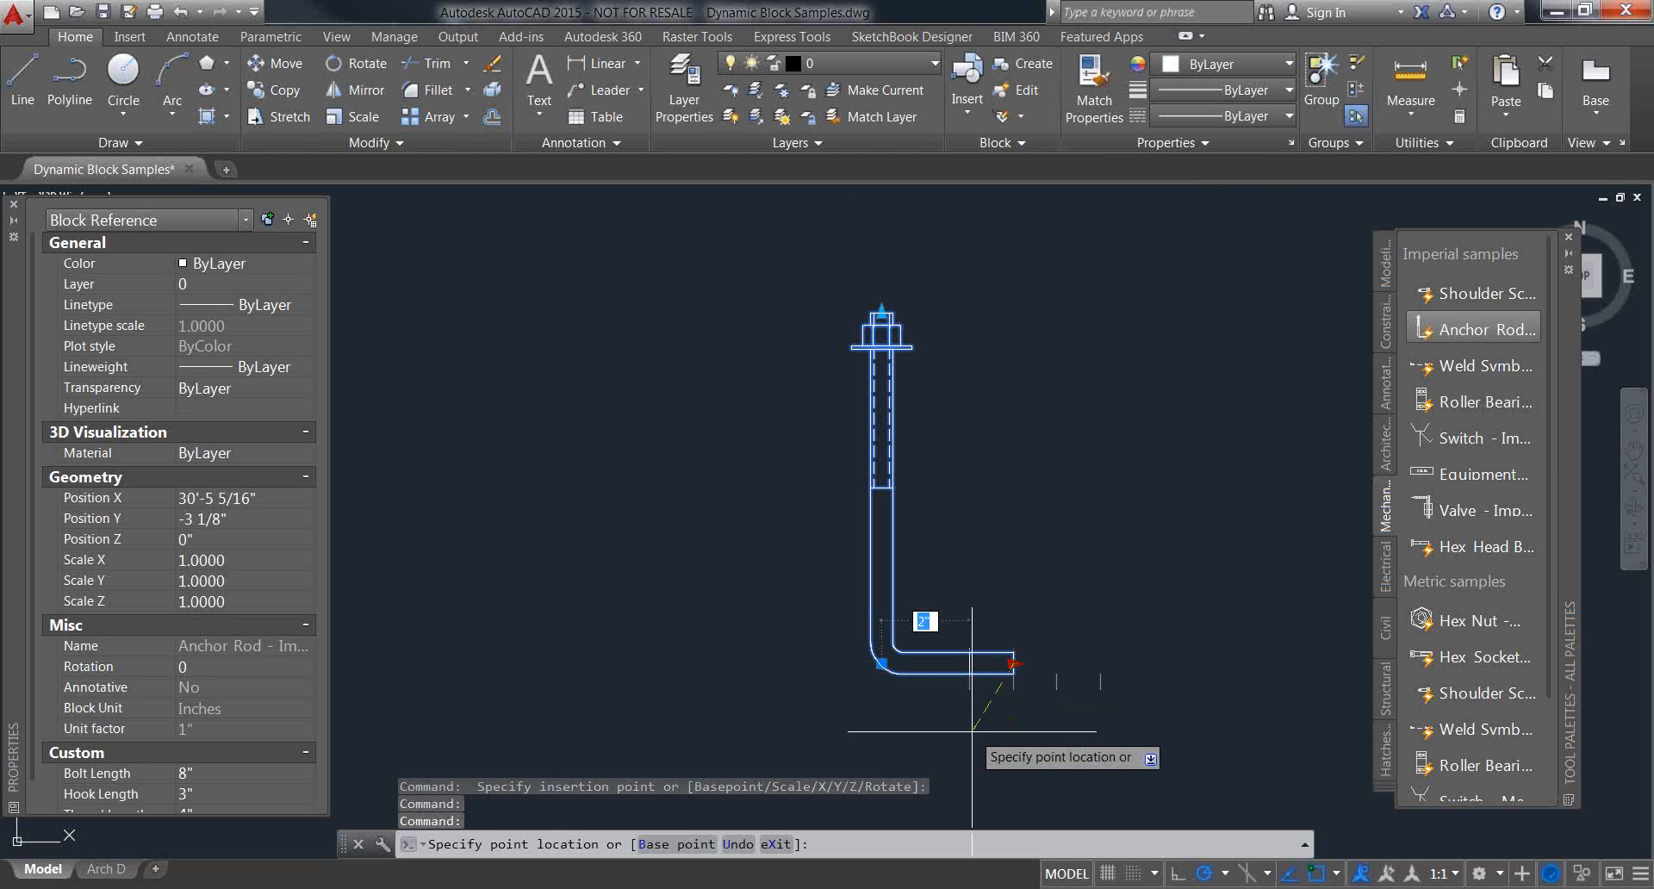
left_click(1079, 665)
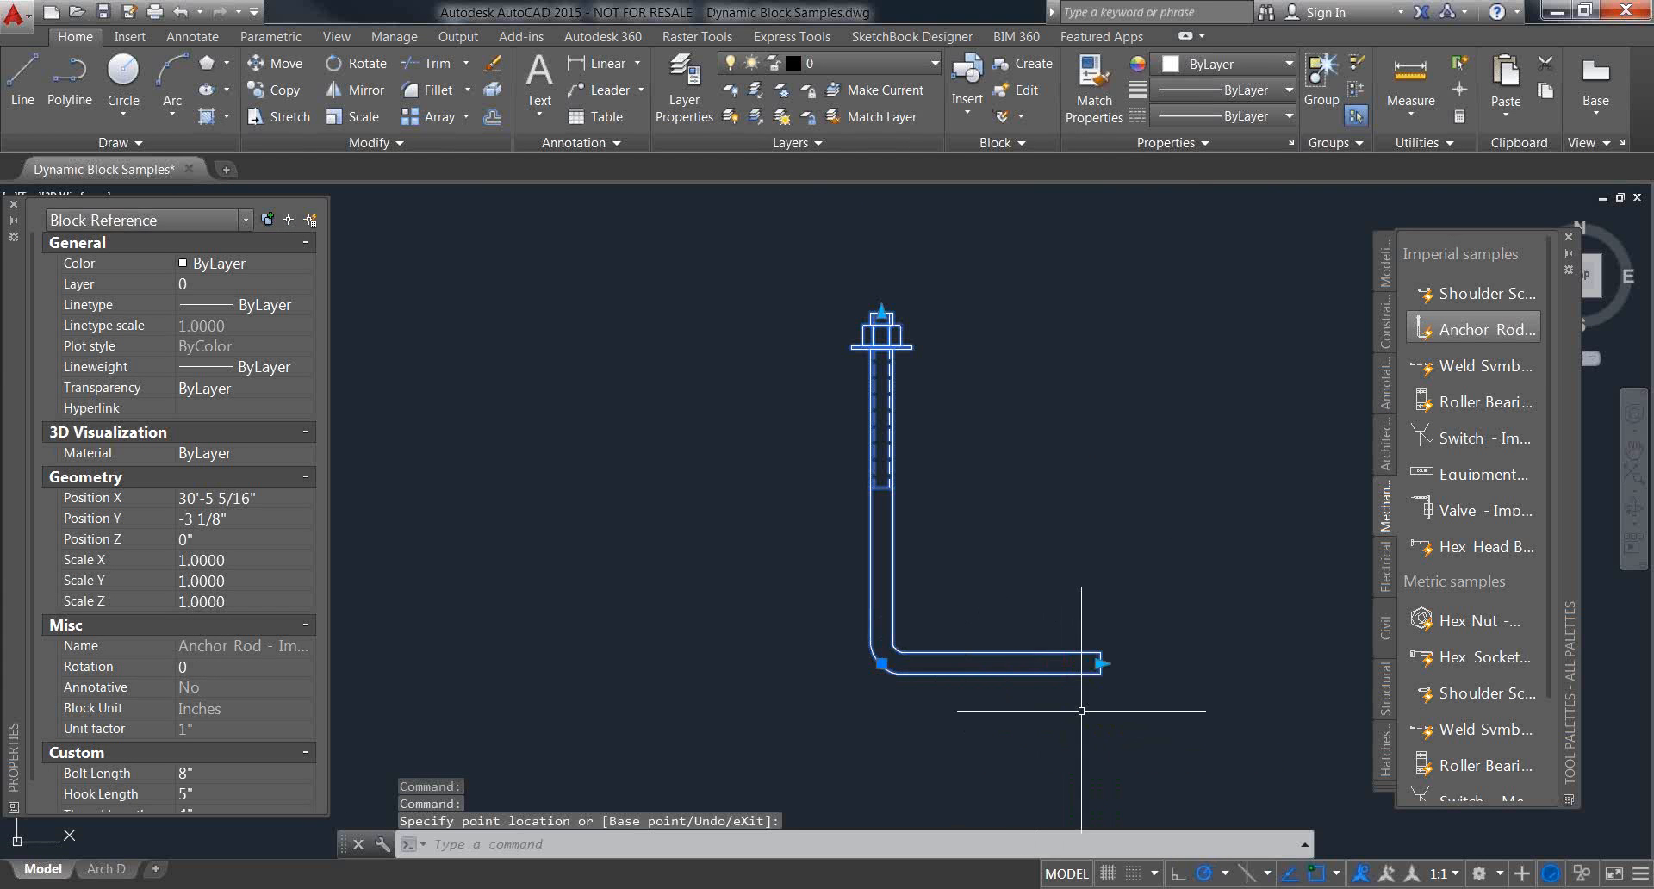
Step: Stretch the anchor rod block's bolt length to 1'-10" using its vertical linear grip
middle_click_drag(973, 465, 999, 558)
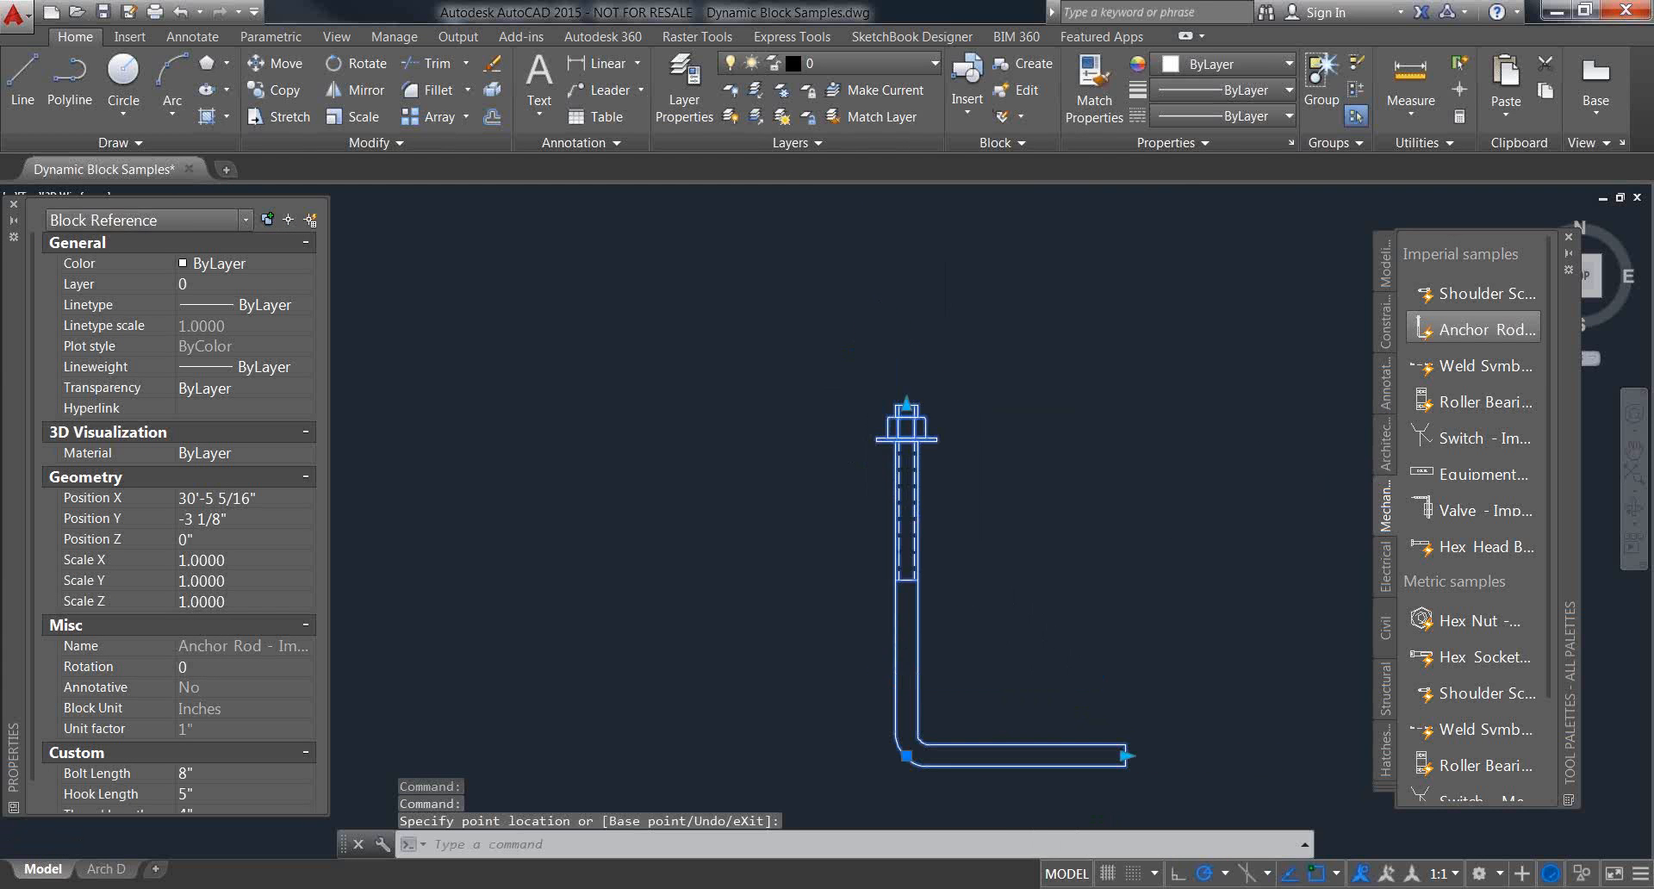
left_click(906, 404)
scroll(906, 267, "down", 4)
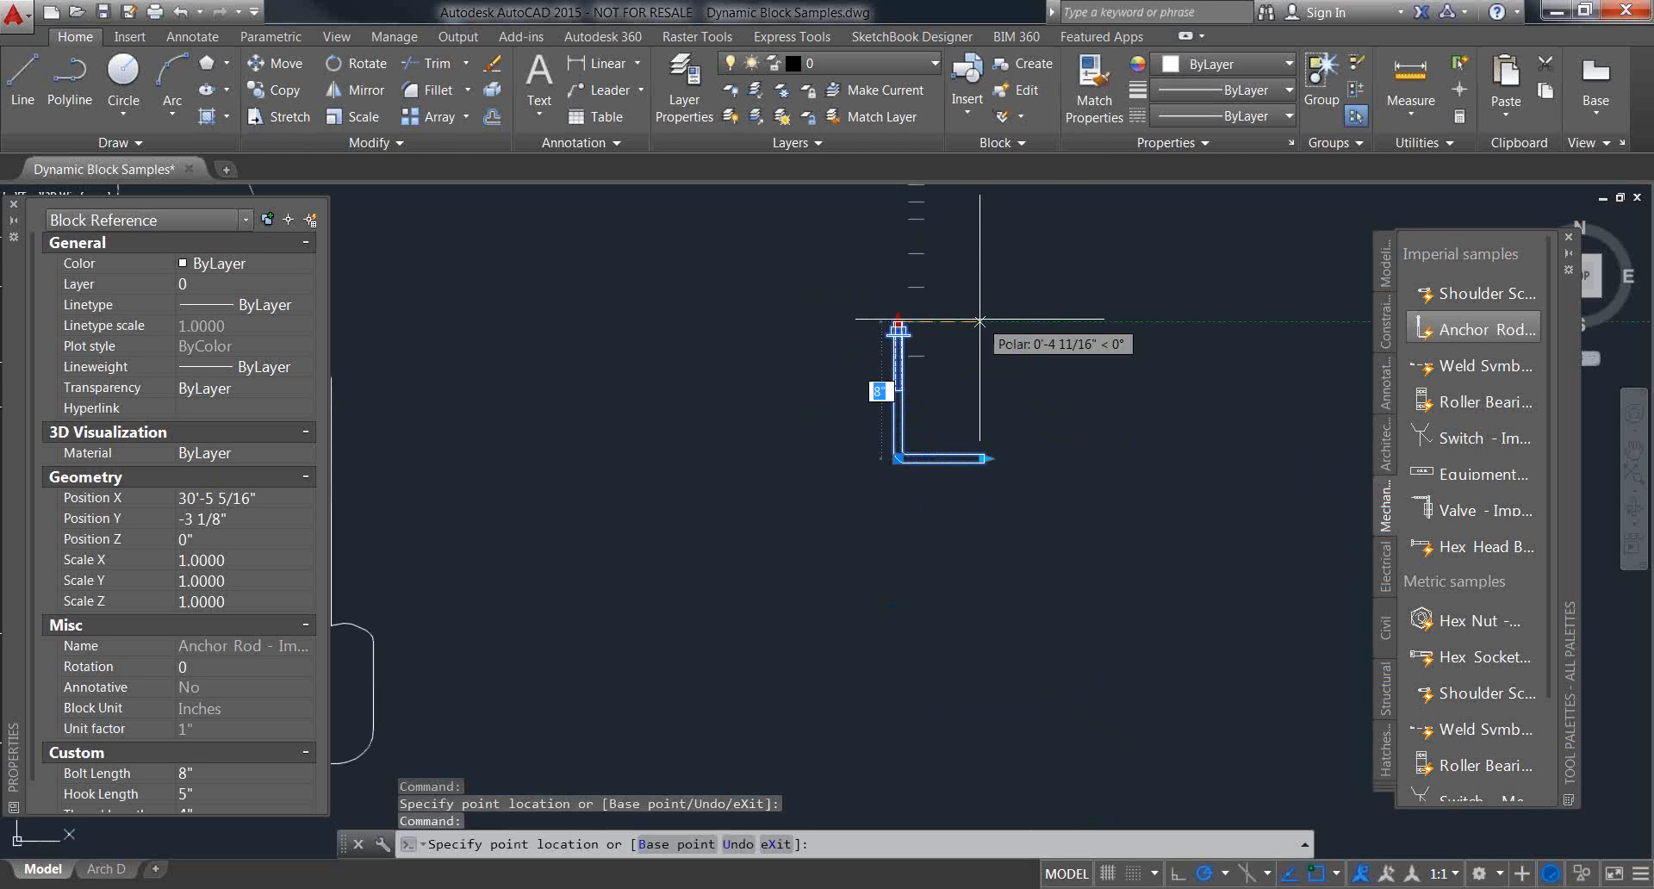
middle_click_drag(986, 357, 1002, 596)
middle_click_drag(986, 322, 997, 570)
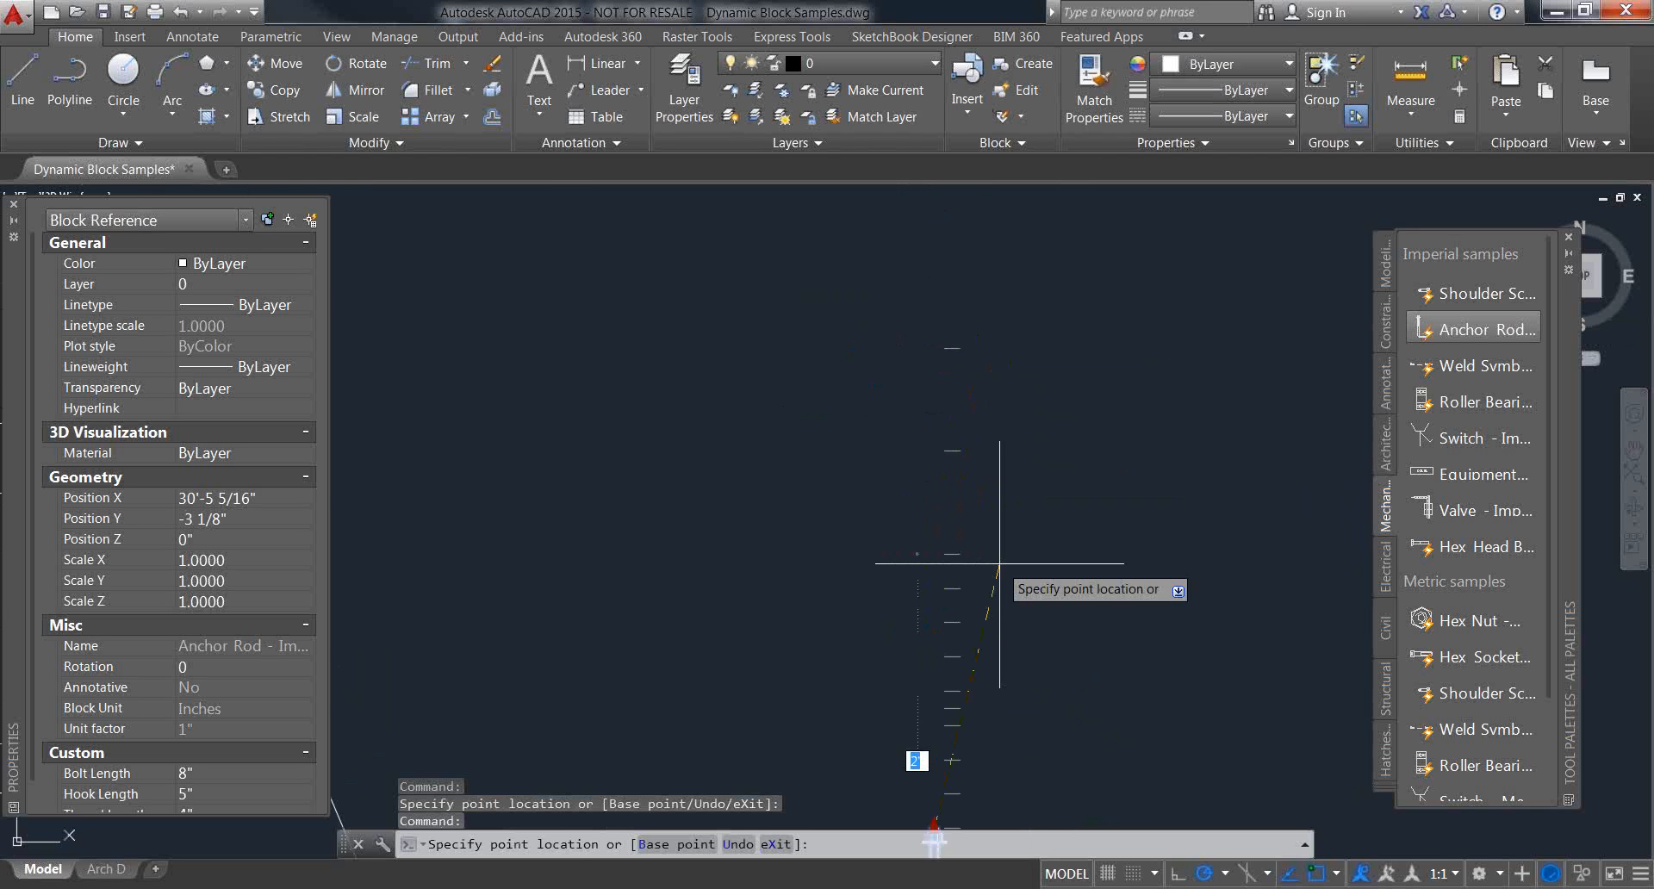
scroll(997, 566, "down", 5)
left_click(1020, 475)
scroll(1011, 635, "up", 3)
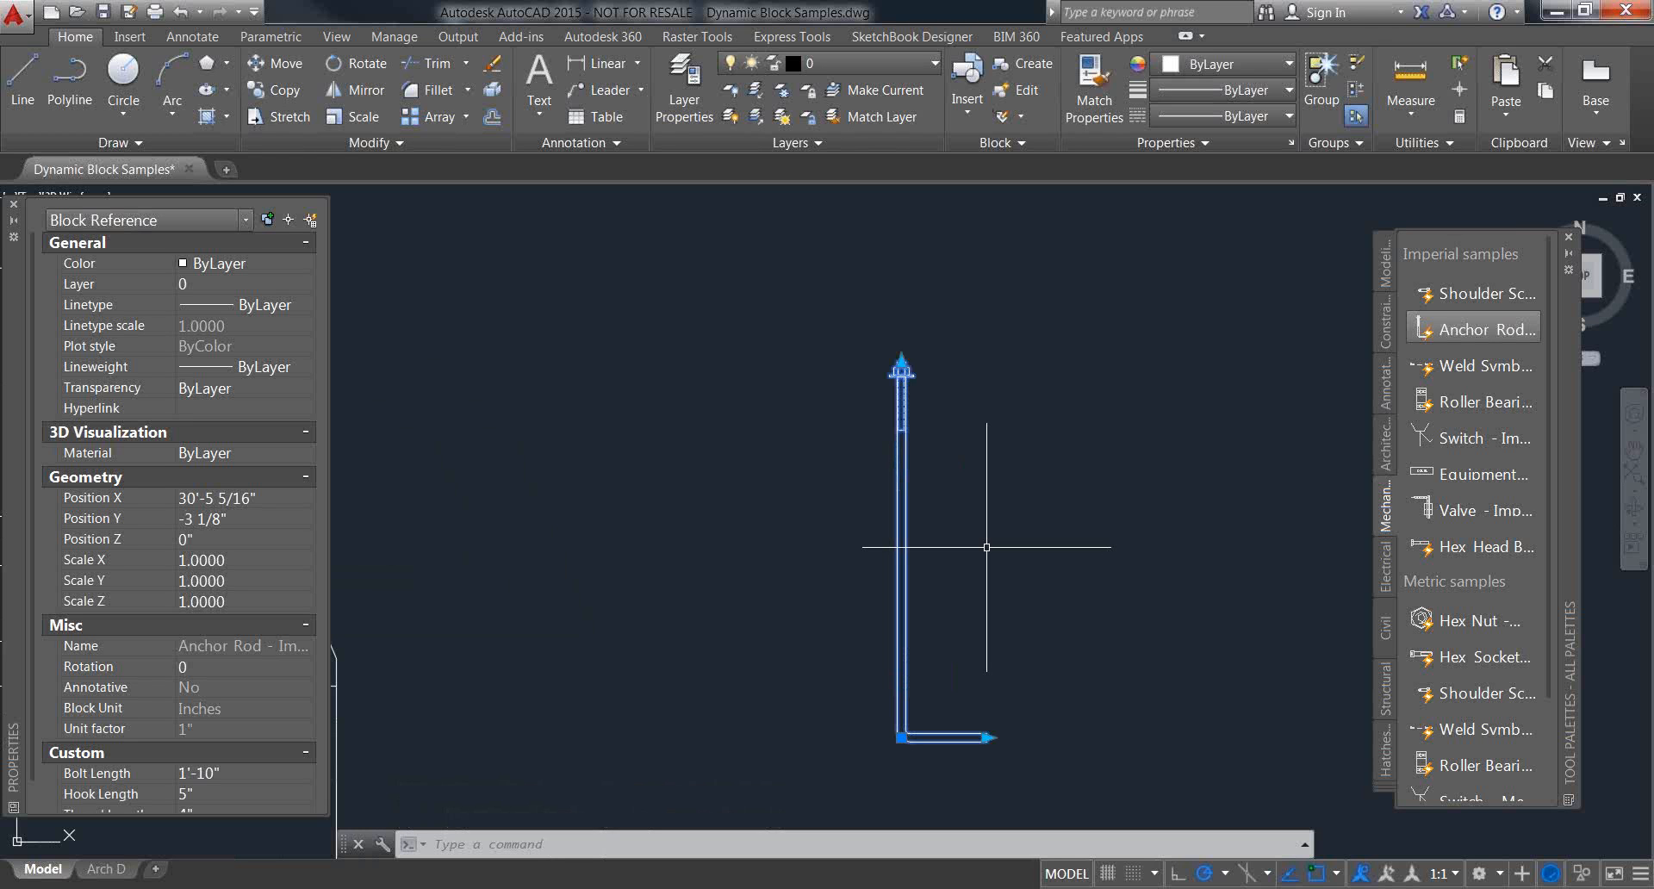
Step: Examine the stretched anchor rod from nut to hook and compare it with the other dynamic blocks in the drawing
scroll(899, 293, "up", 4)
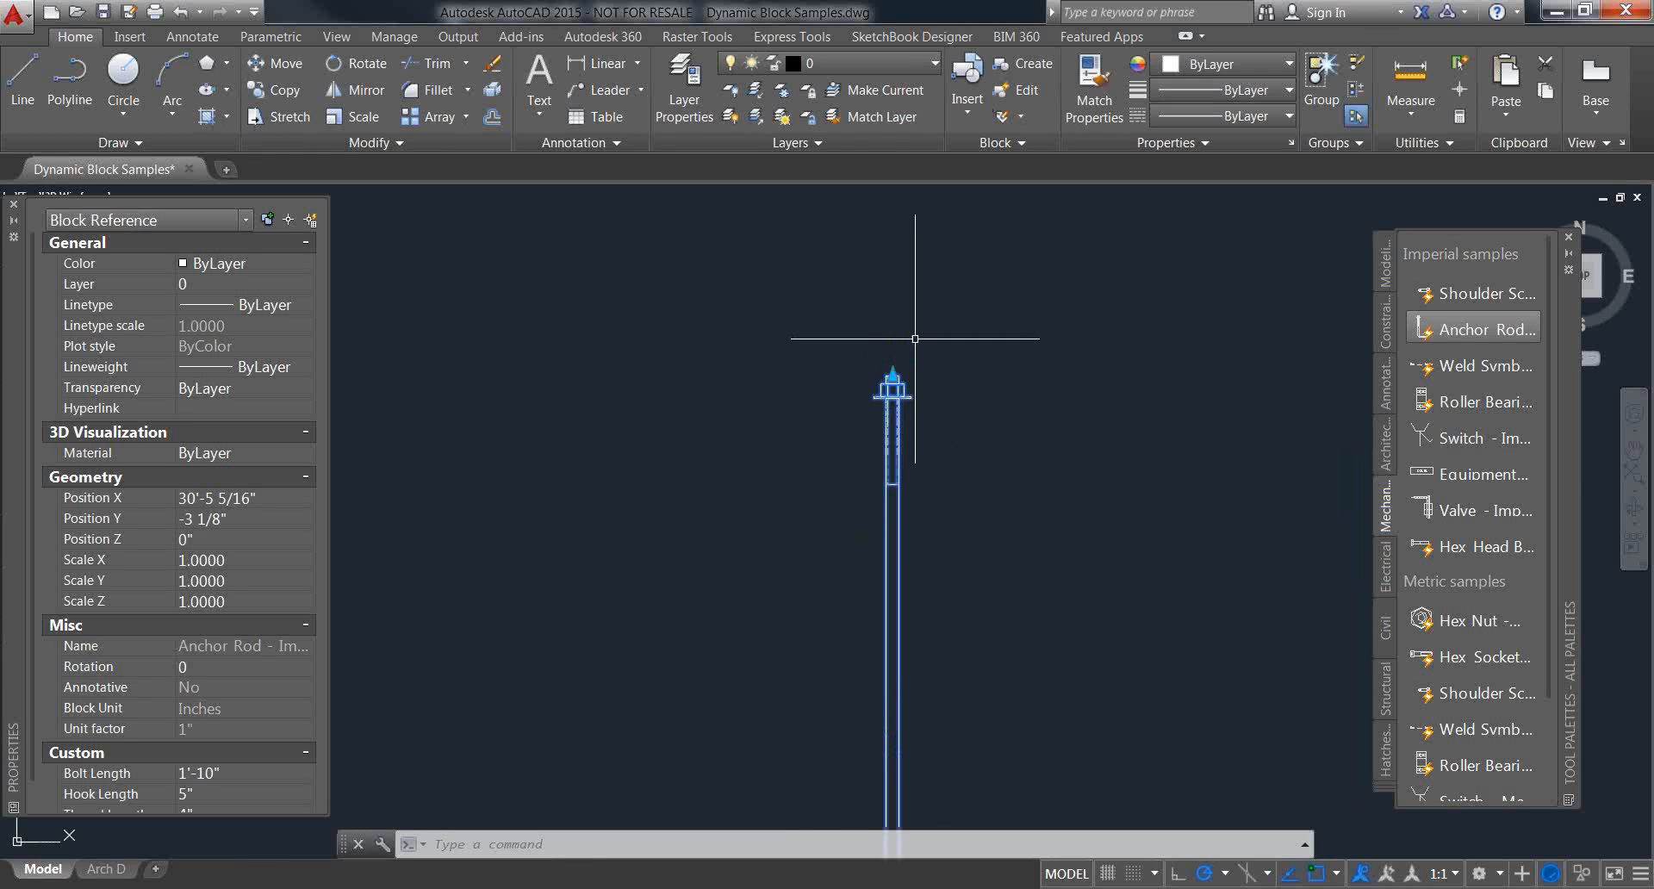
scroll(908, 385, "down", 4)
middle_click_drag(971, 683, 974, 566)
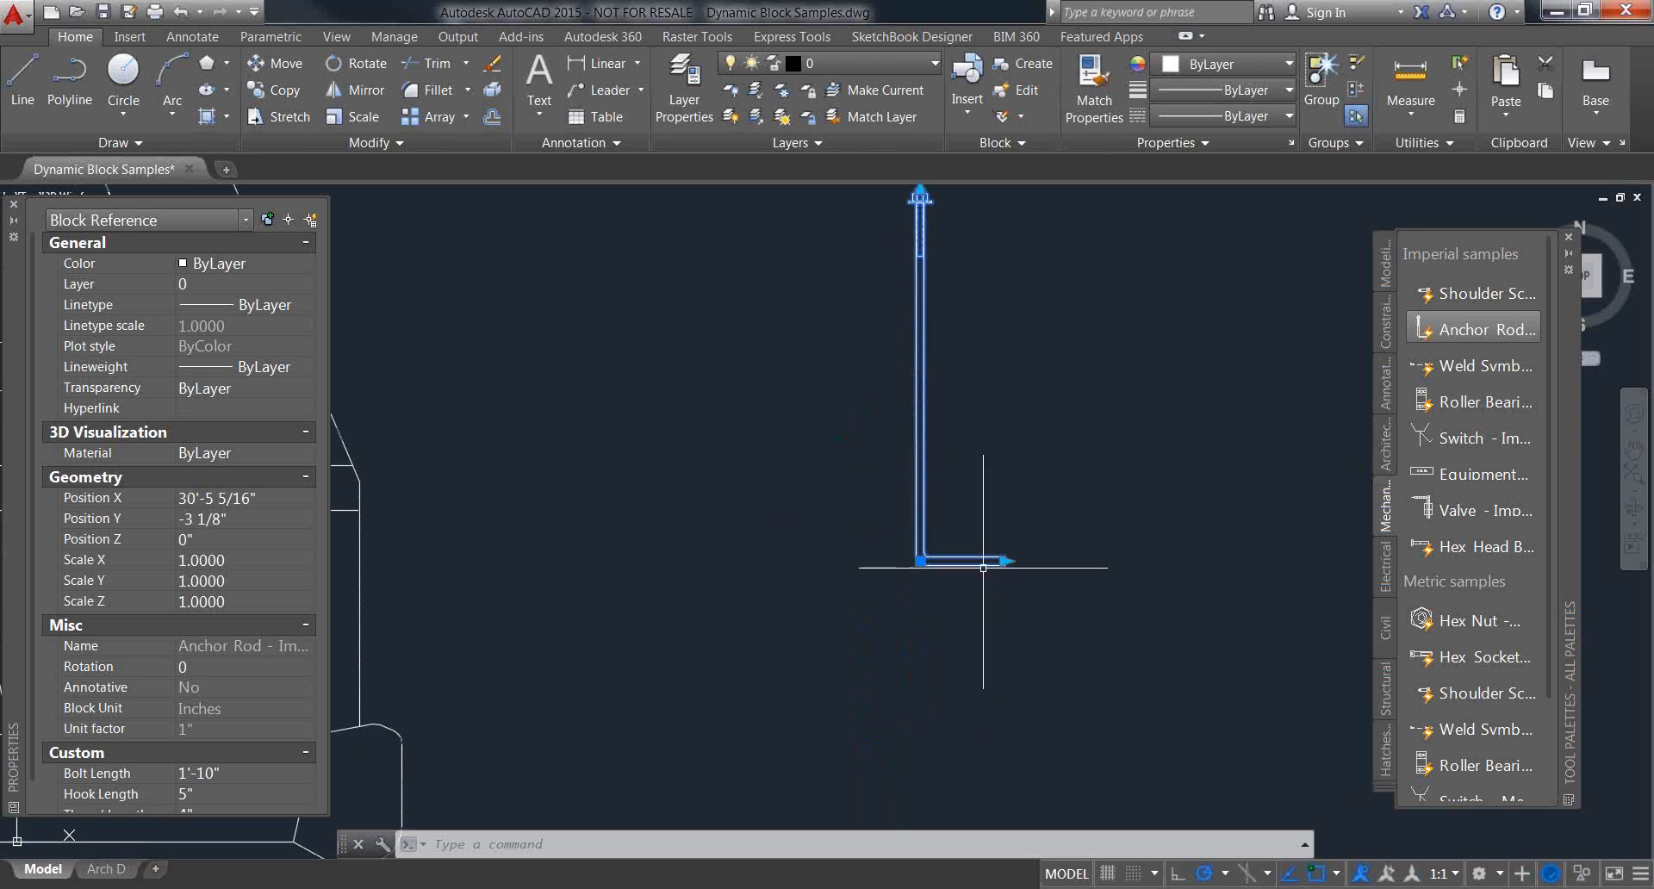
mouse_move(1208, 568)
middle_mouse_down()
mouse_move(1192, 587)
mouse_move(1143, 573)
mouse_move(1164, 569)
middle_mouse_up()
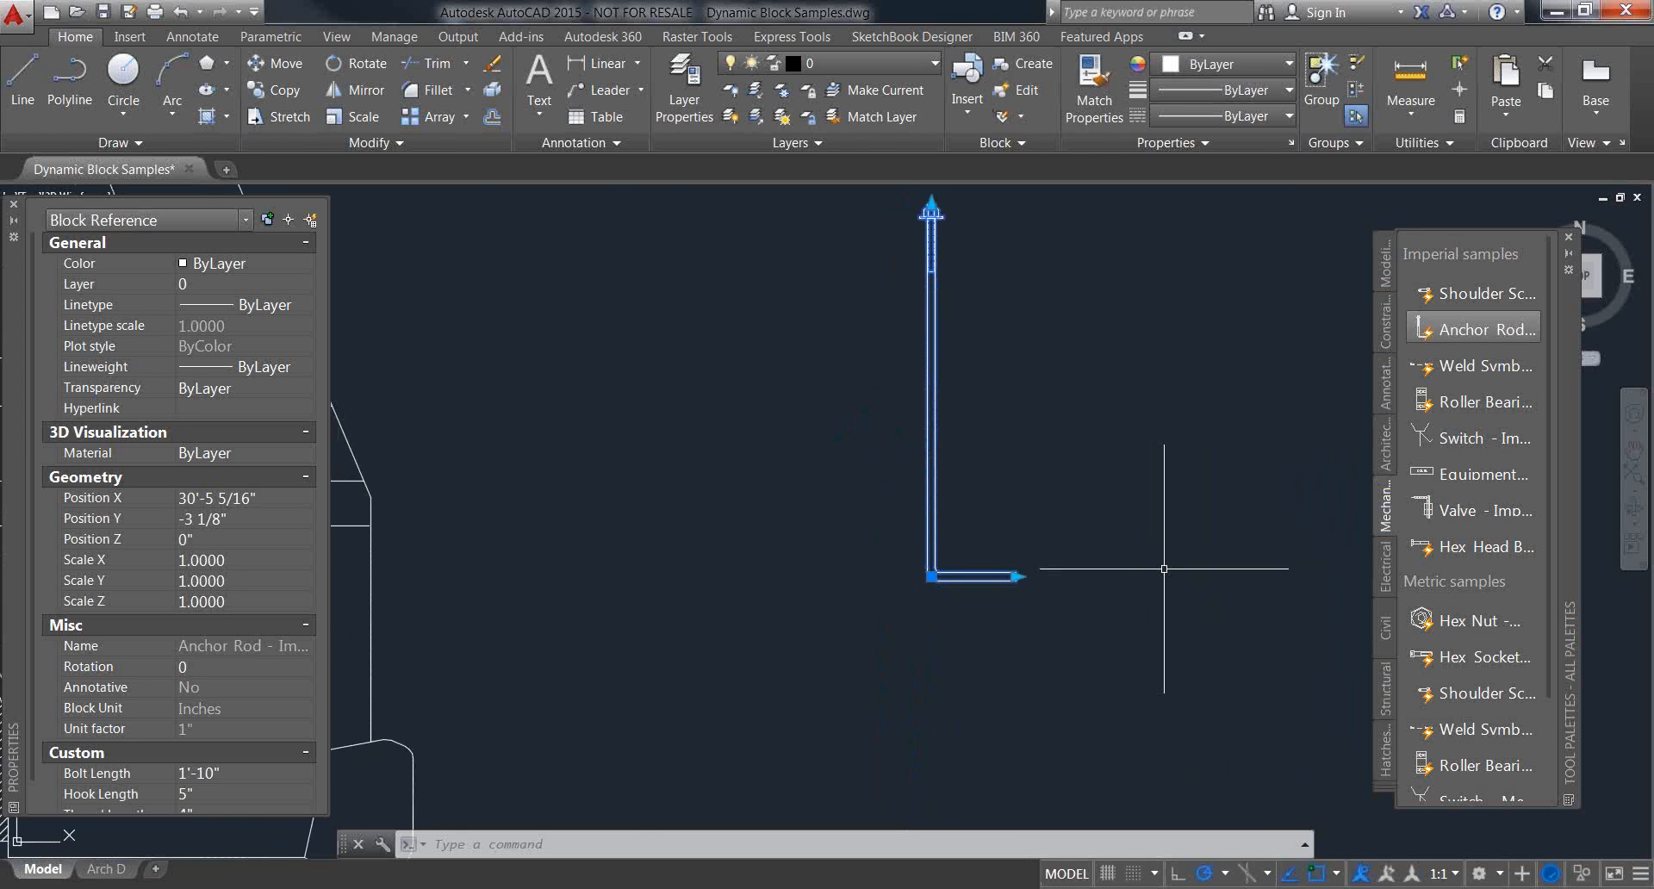
scroll(1164, 570, "down", 4)
middle_click_drag(1036, 552, 1139, 504)
scroll(1163, 535, "down", 4)
scroll(788, 525, "up", 3)
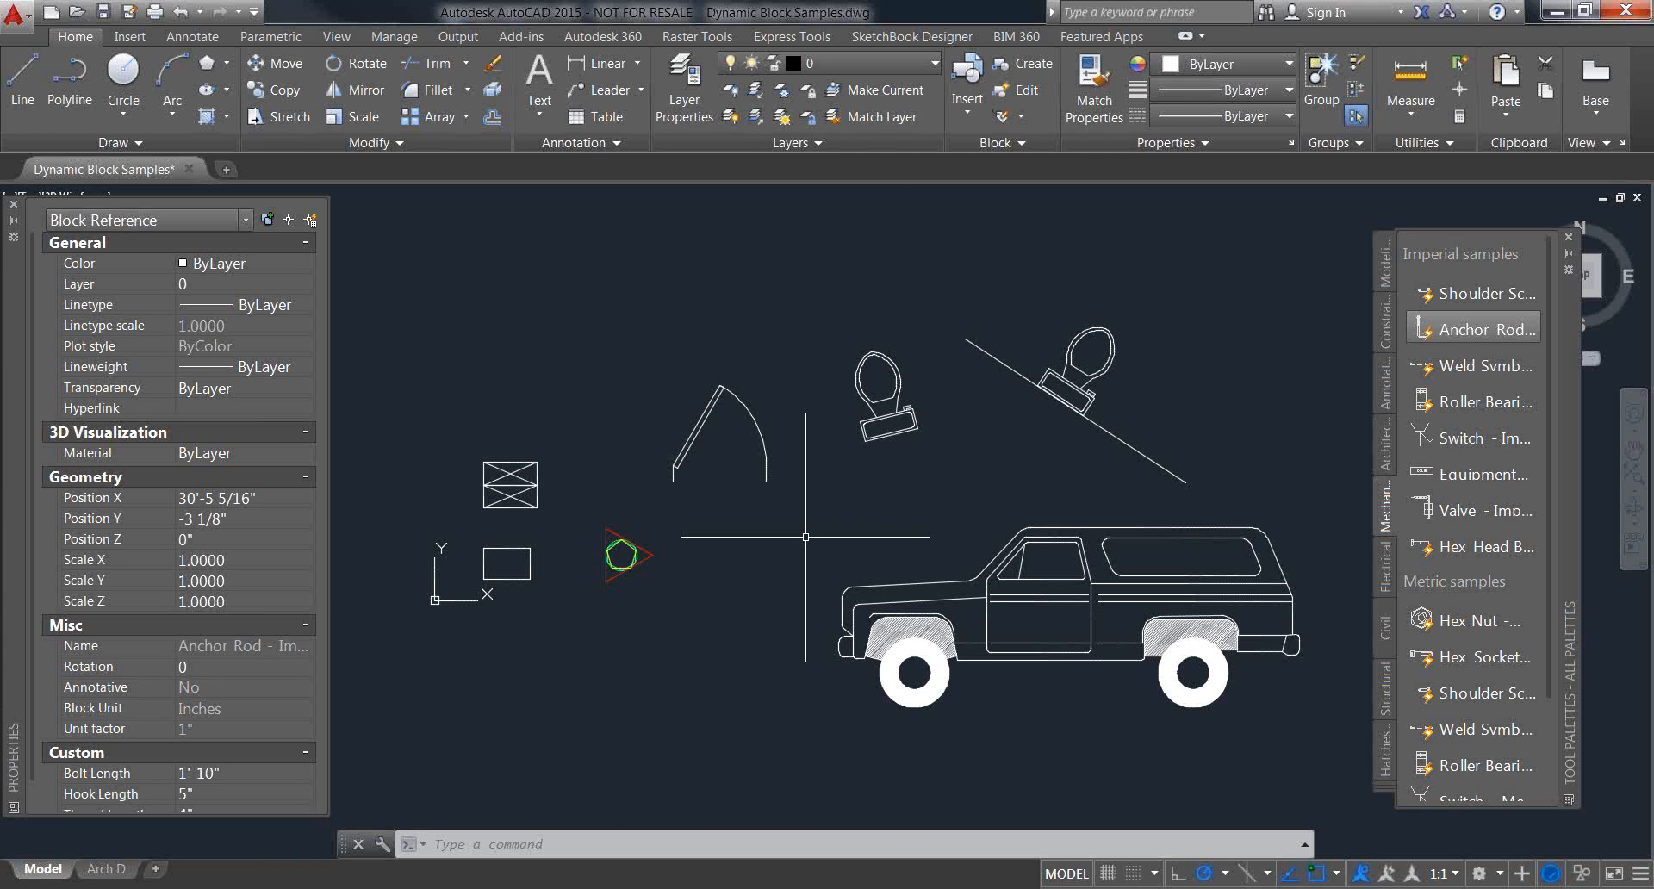
middle_click_drag(996, 517, 958, 525)
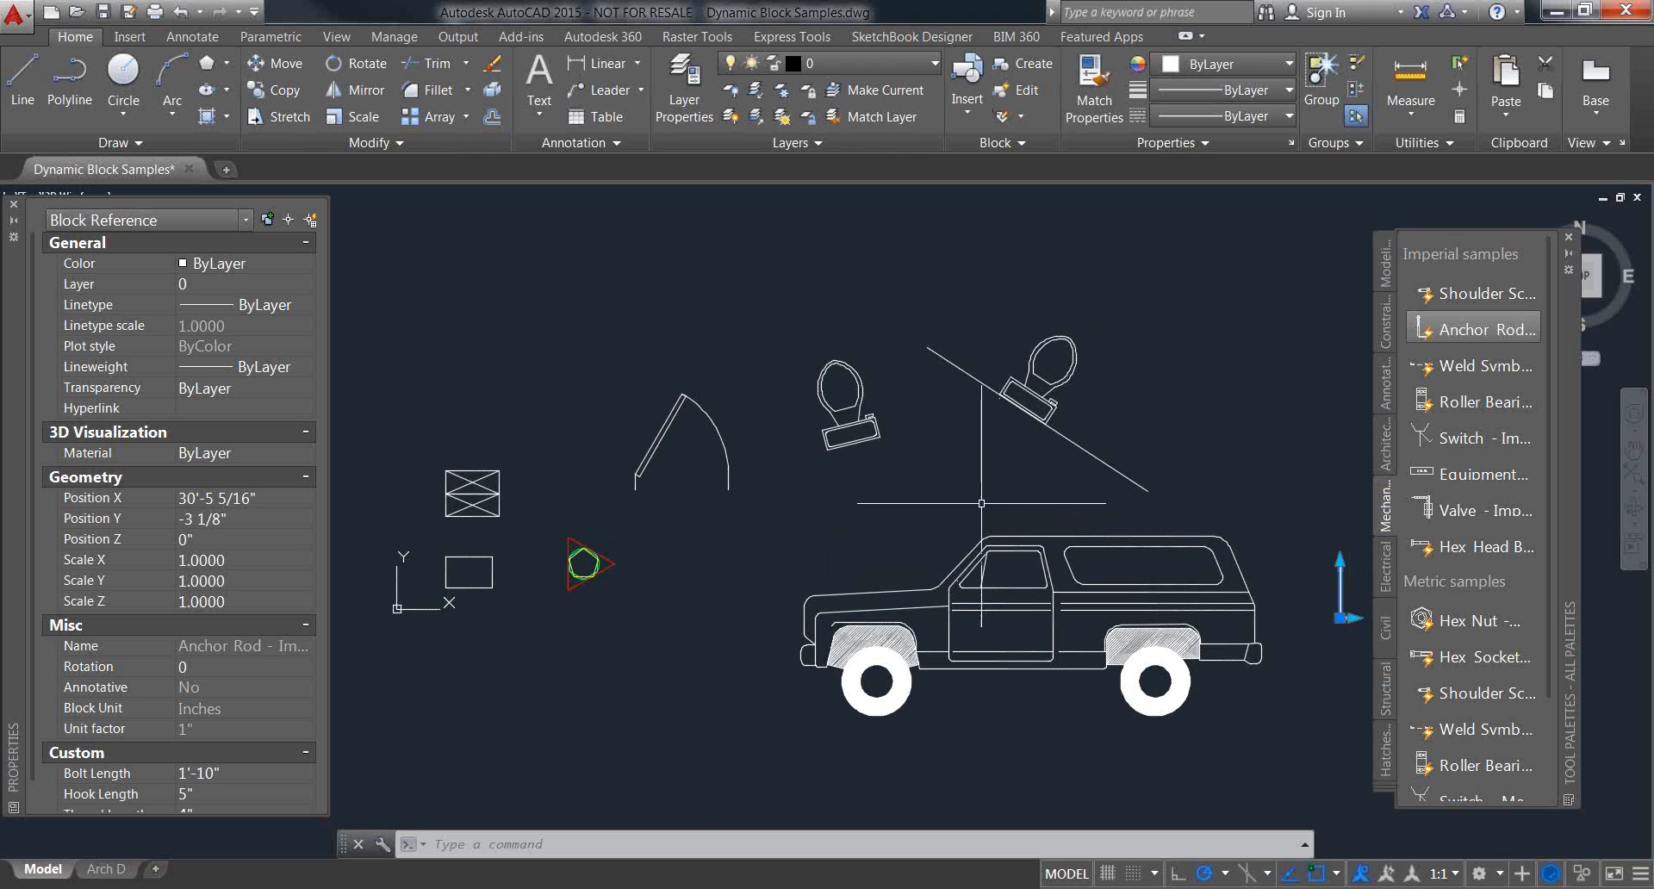
middle_click_drag(888, 493, 909, 474)
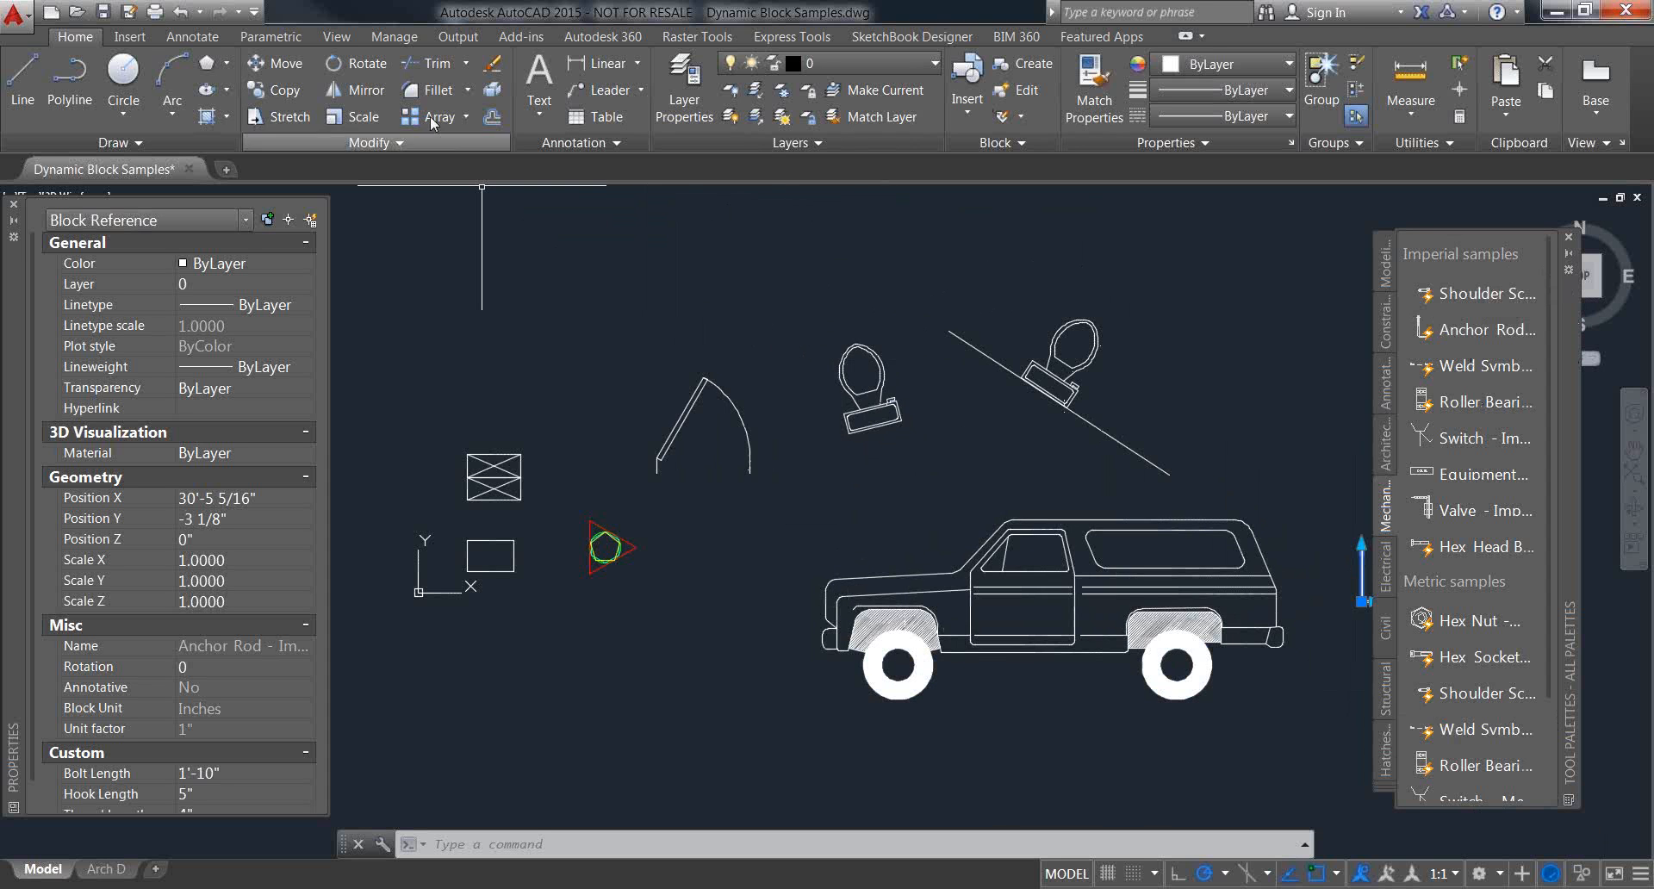
Step: Show the palette display controls and move the Tool Palettes window clear of the ViewCube
left_click(337, 38)
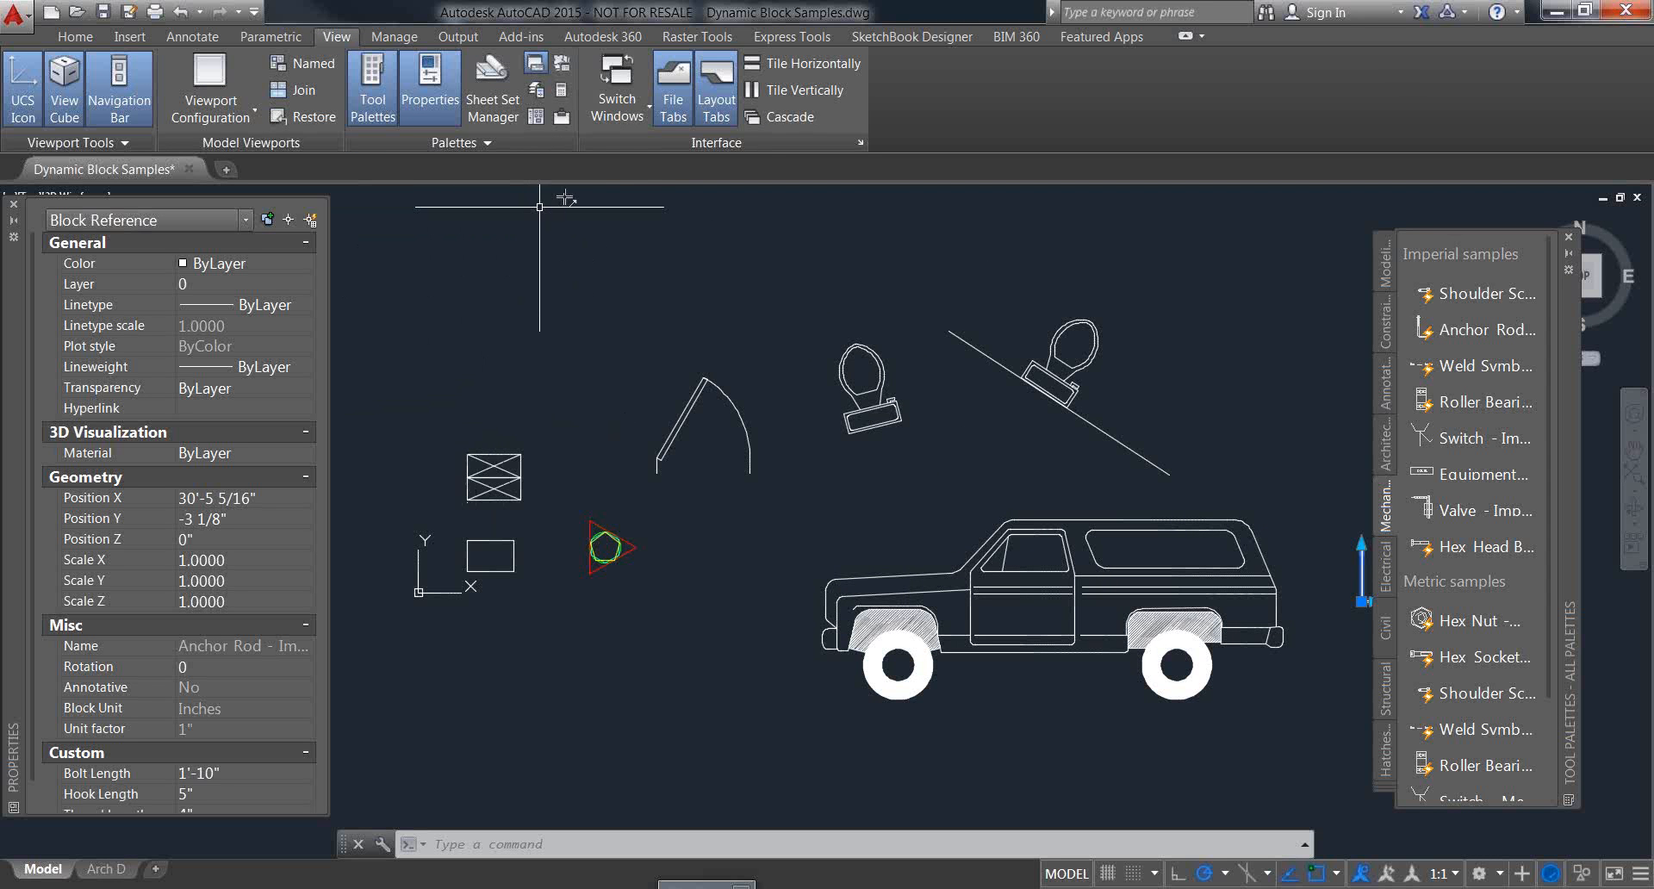
mouse_move(473, 377)
left_mouse_down()
mouse_move(573, 273)
mouse_move(583, 291)
mouse_move(593, 263)
mouse_move(597, 162)
mouse_move(519, 155)
left_mouse_up()
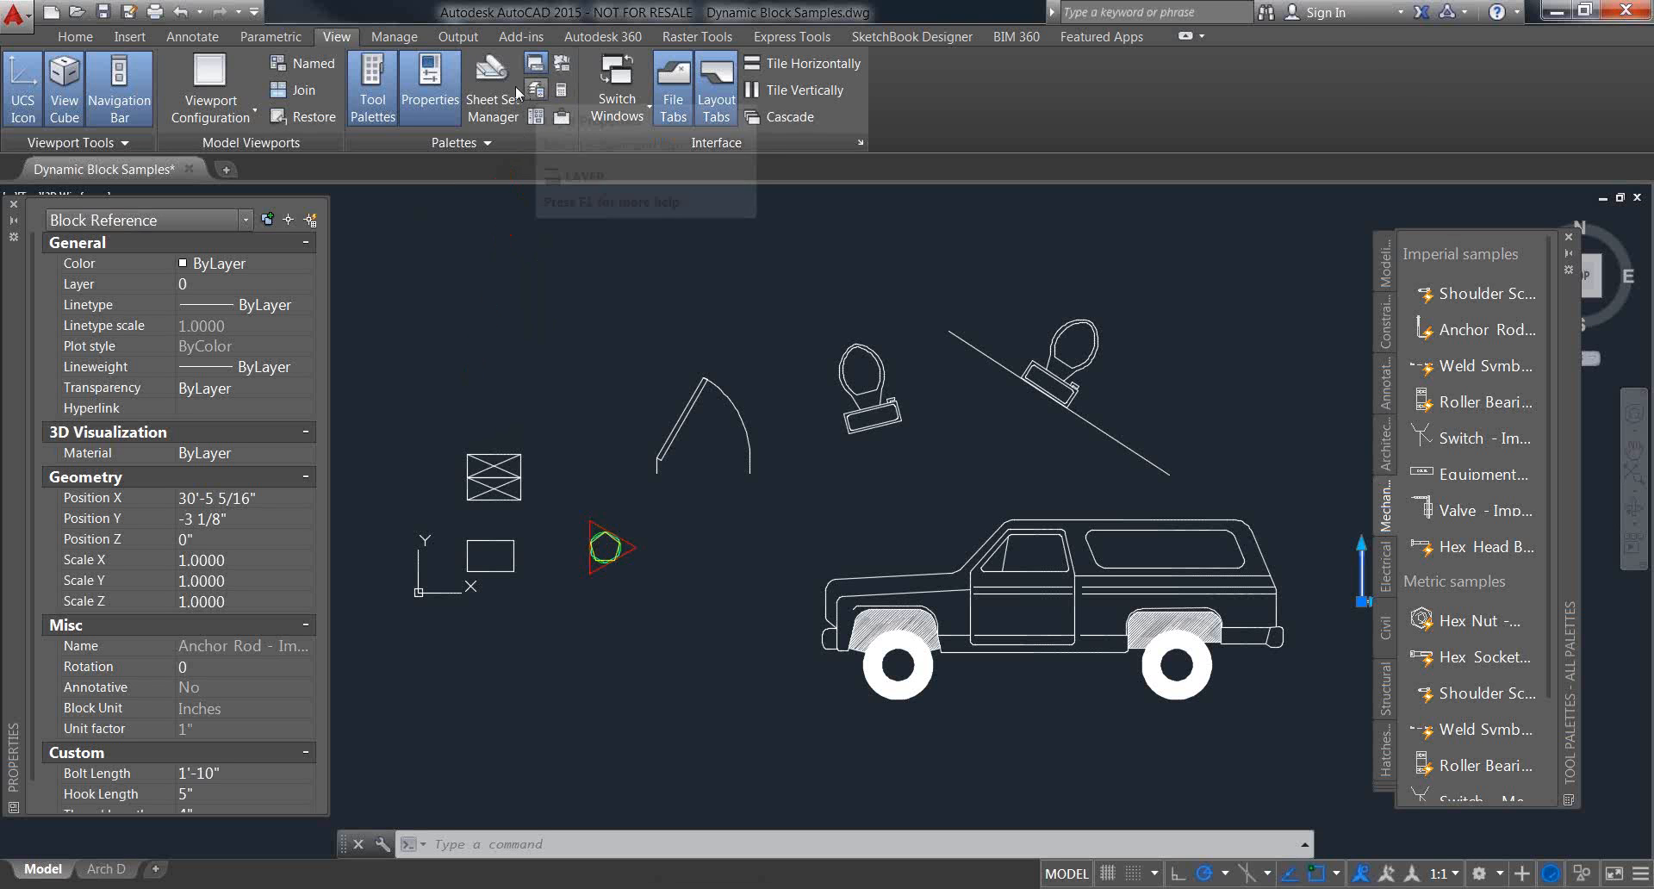
left_click_drag(342, 613, 379, 121)
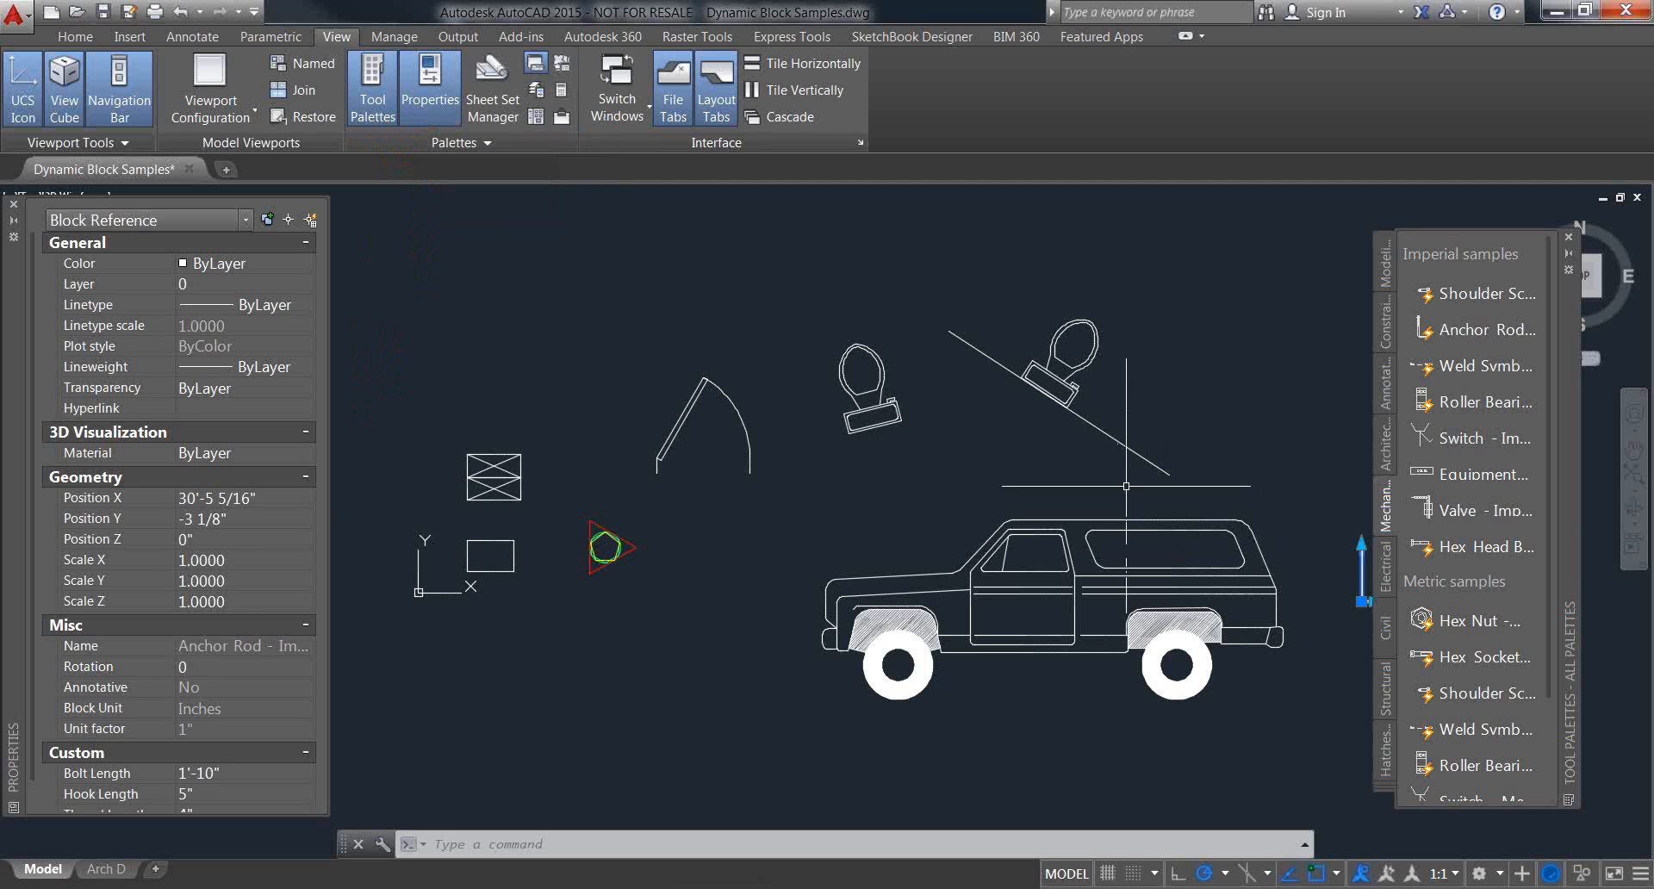
mouse_move(1568, 498)
left_mouse_down()
mouse_move(1542, 453)
mouse_move(1544, 488)
left_mouse_up()
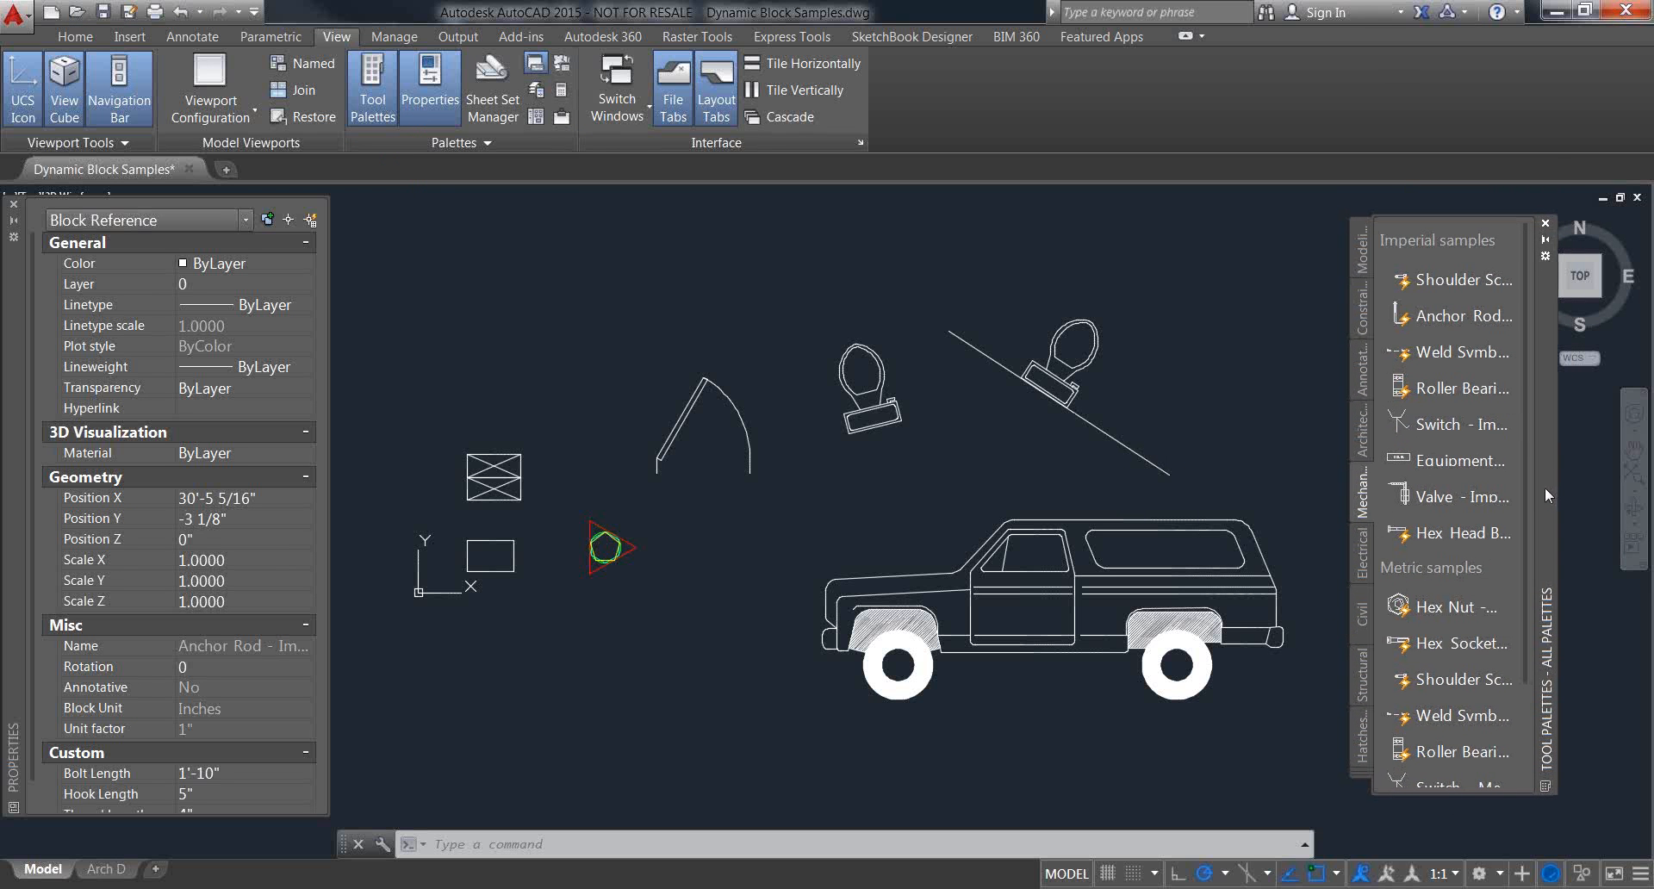
Step: Look through the Civil samples and insert the imperial Stud block from the Architectural samples in the open area above the anchor rod
scroll(1140, 276, "up", 3)
scroll(1045, 363, "up", 4)
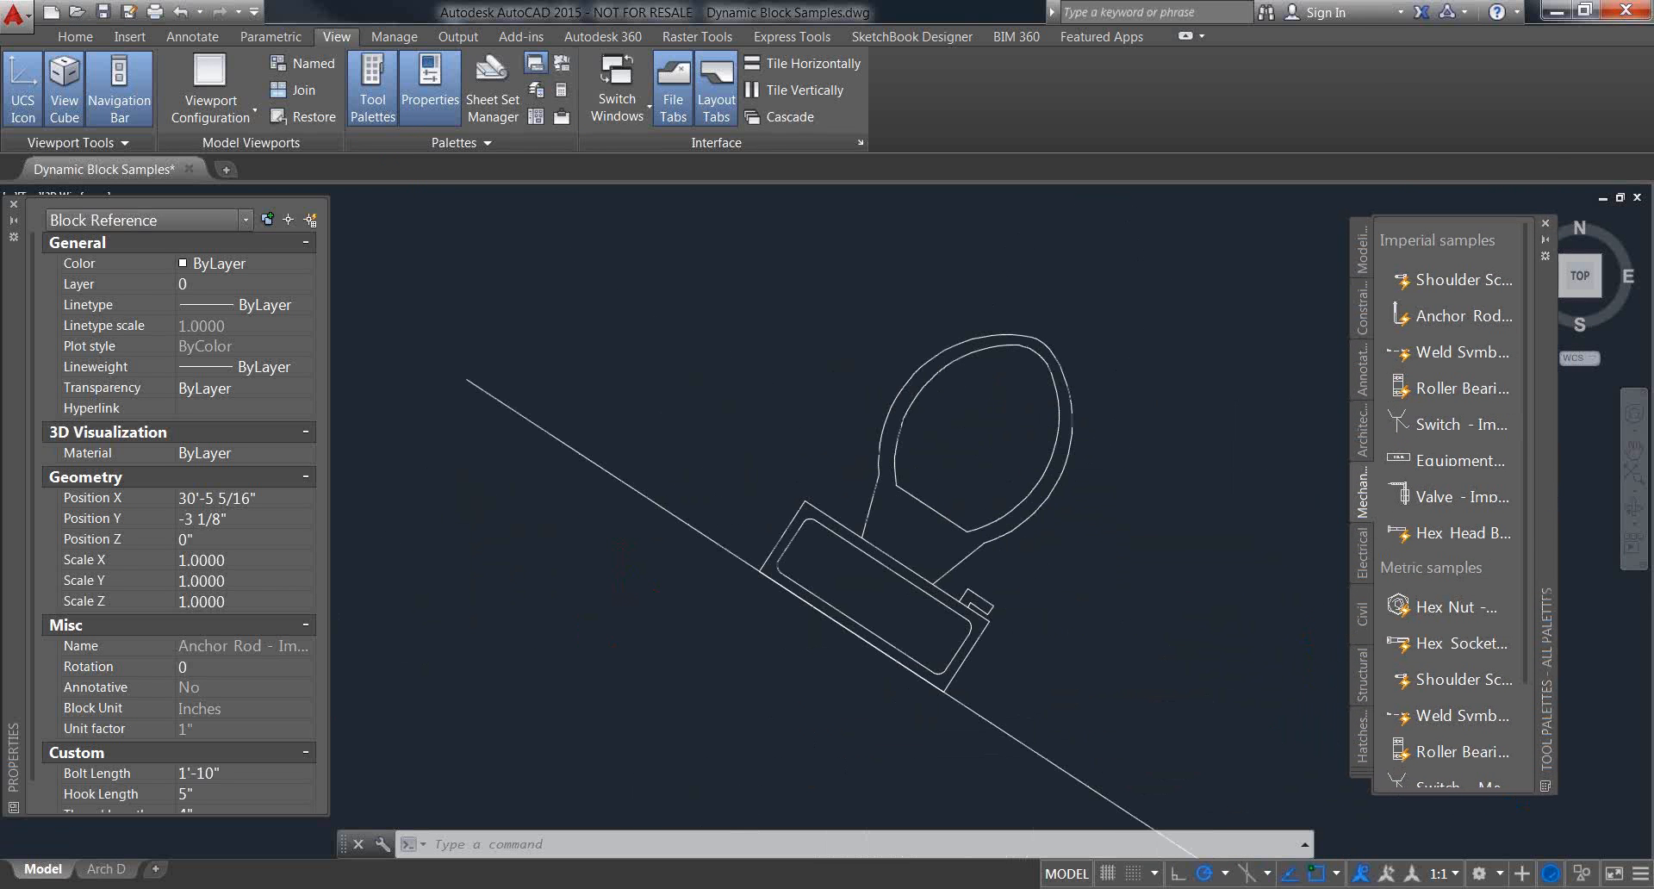
scroll(913, 672, "down", 4)
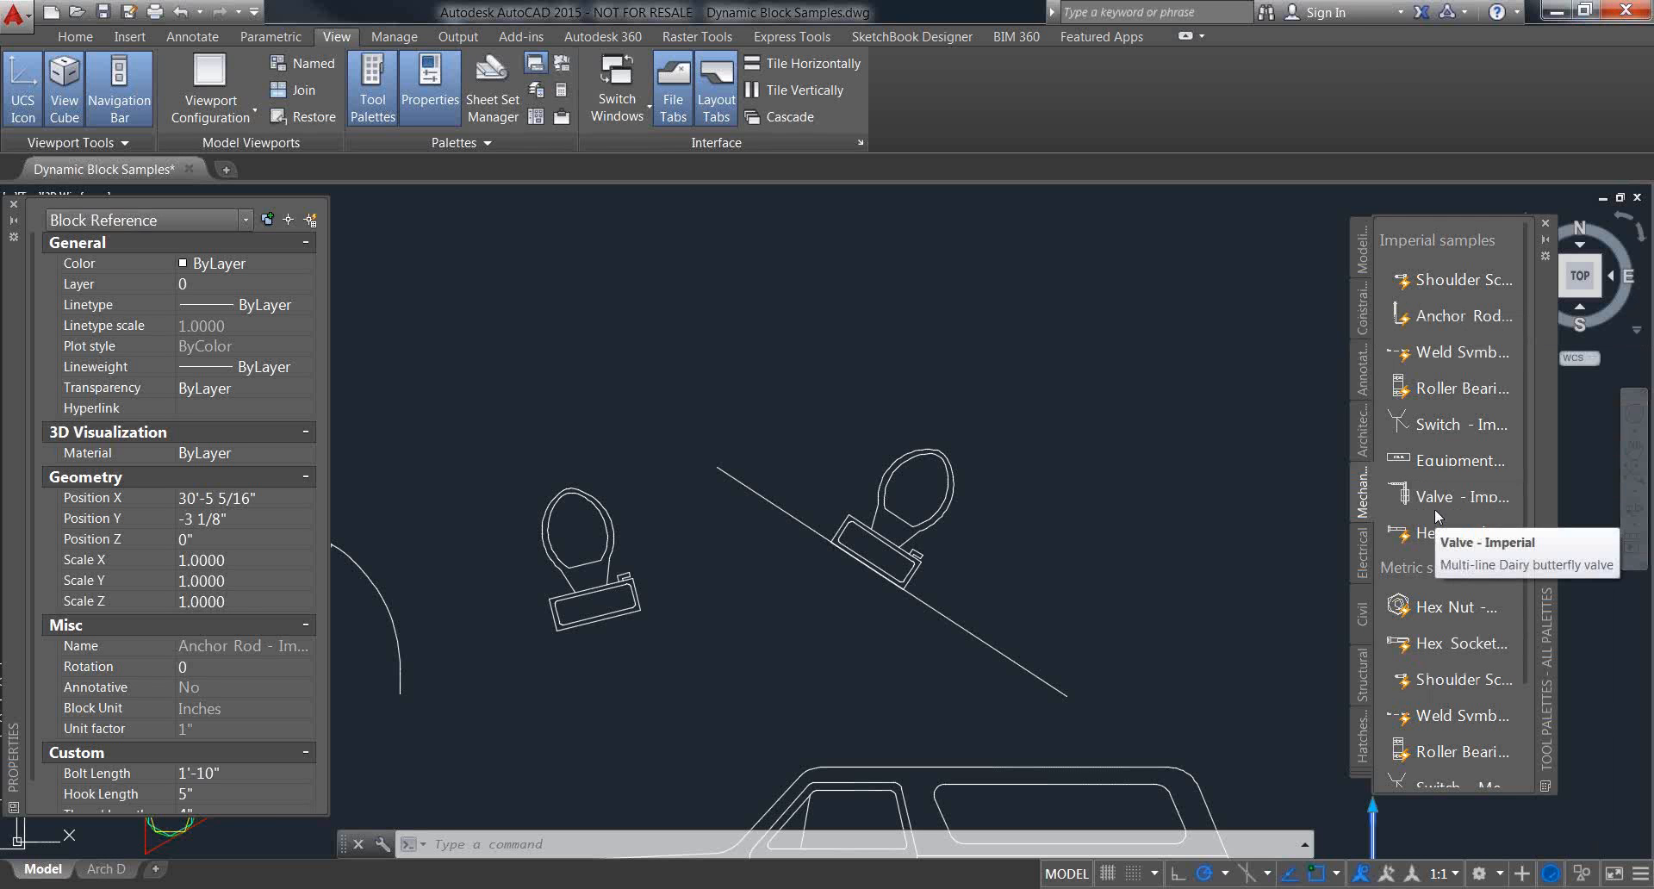
left_click(1363, 614)
scroll(997, 480, "down", 5)
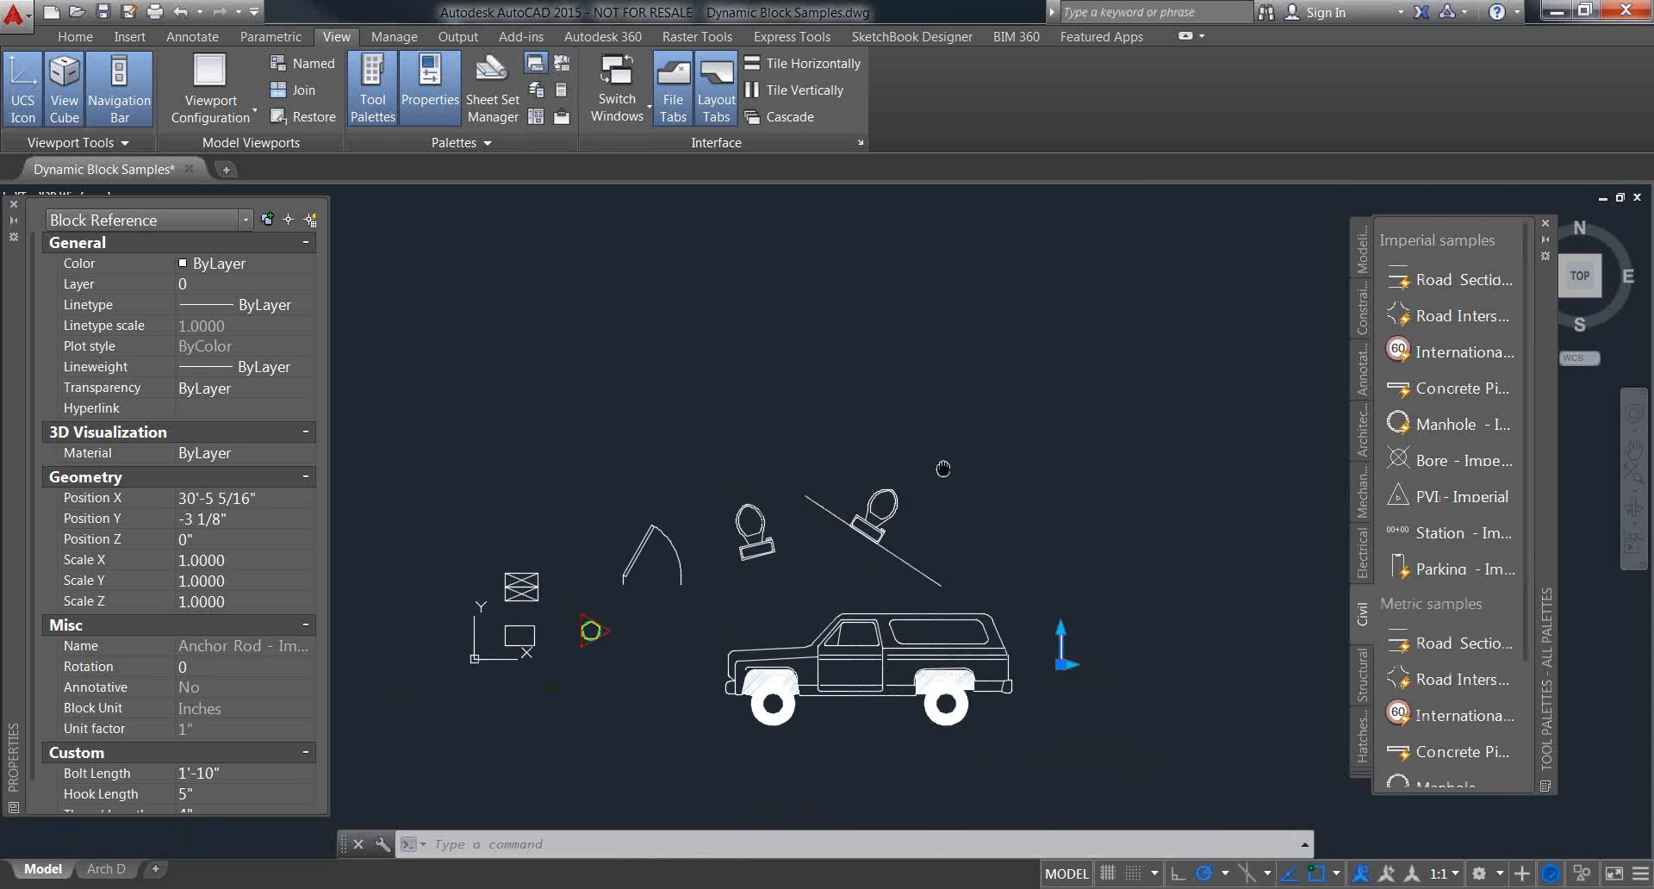
left_click(1360, 441)
left_click(1452, 424)
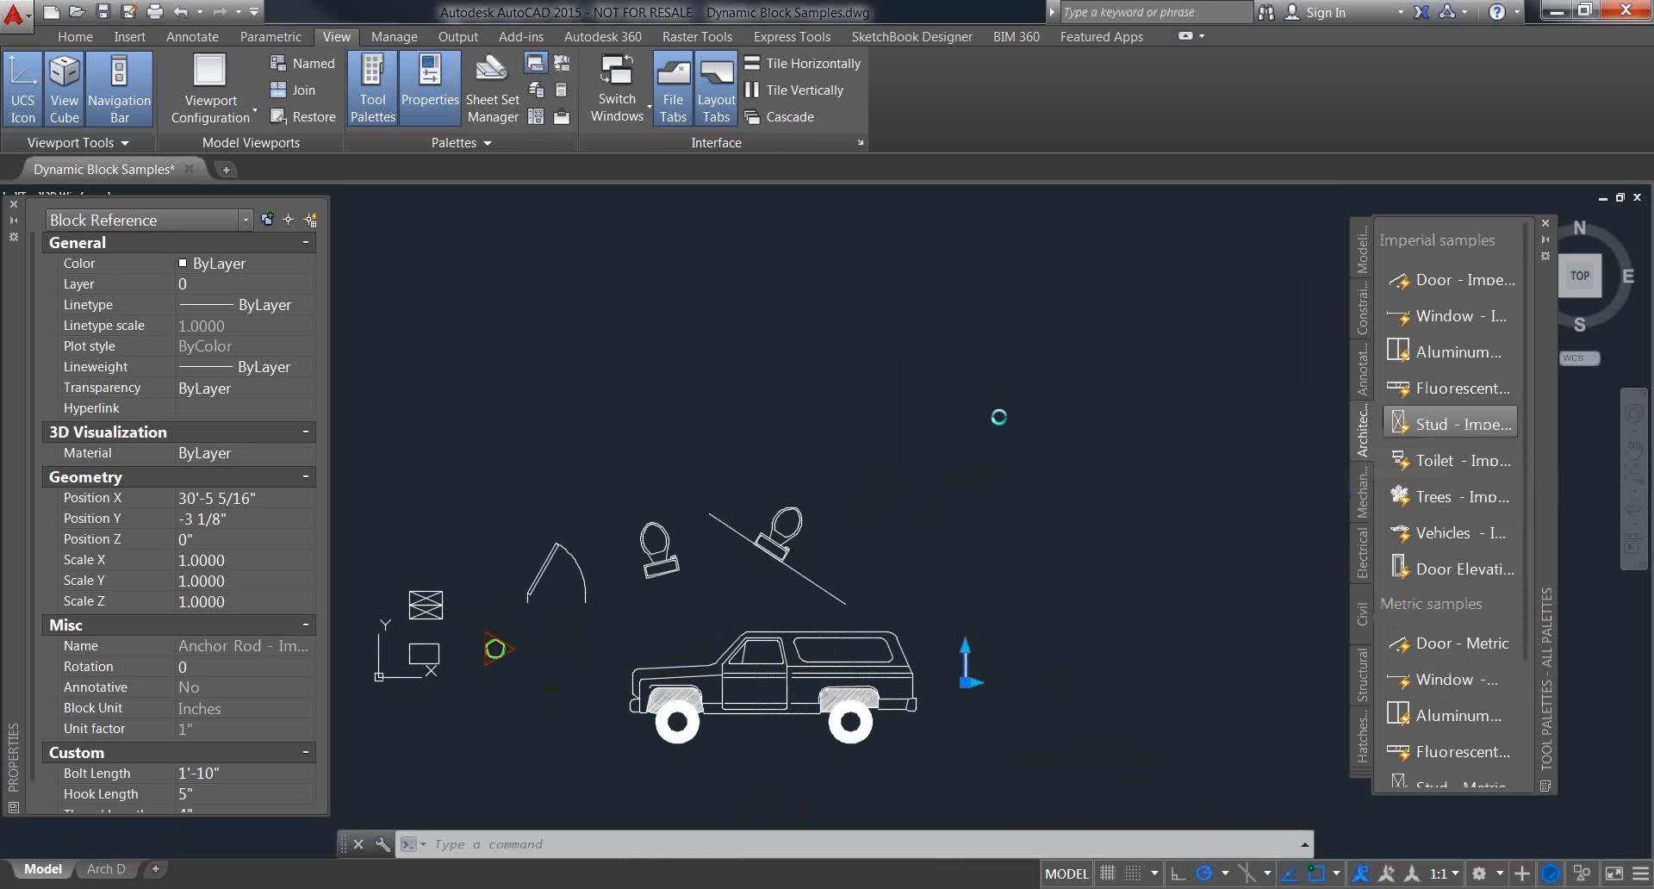
scroll(994, 369, "up", 12)
left_click(864, 554)
scroll(909, 538, "up", 4)
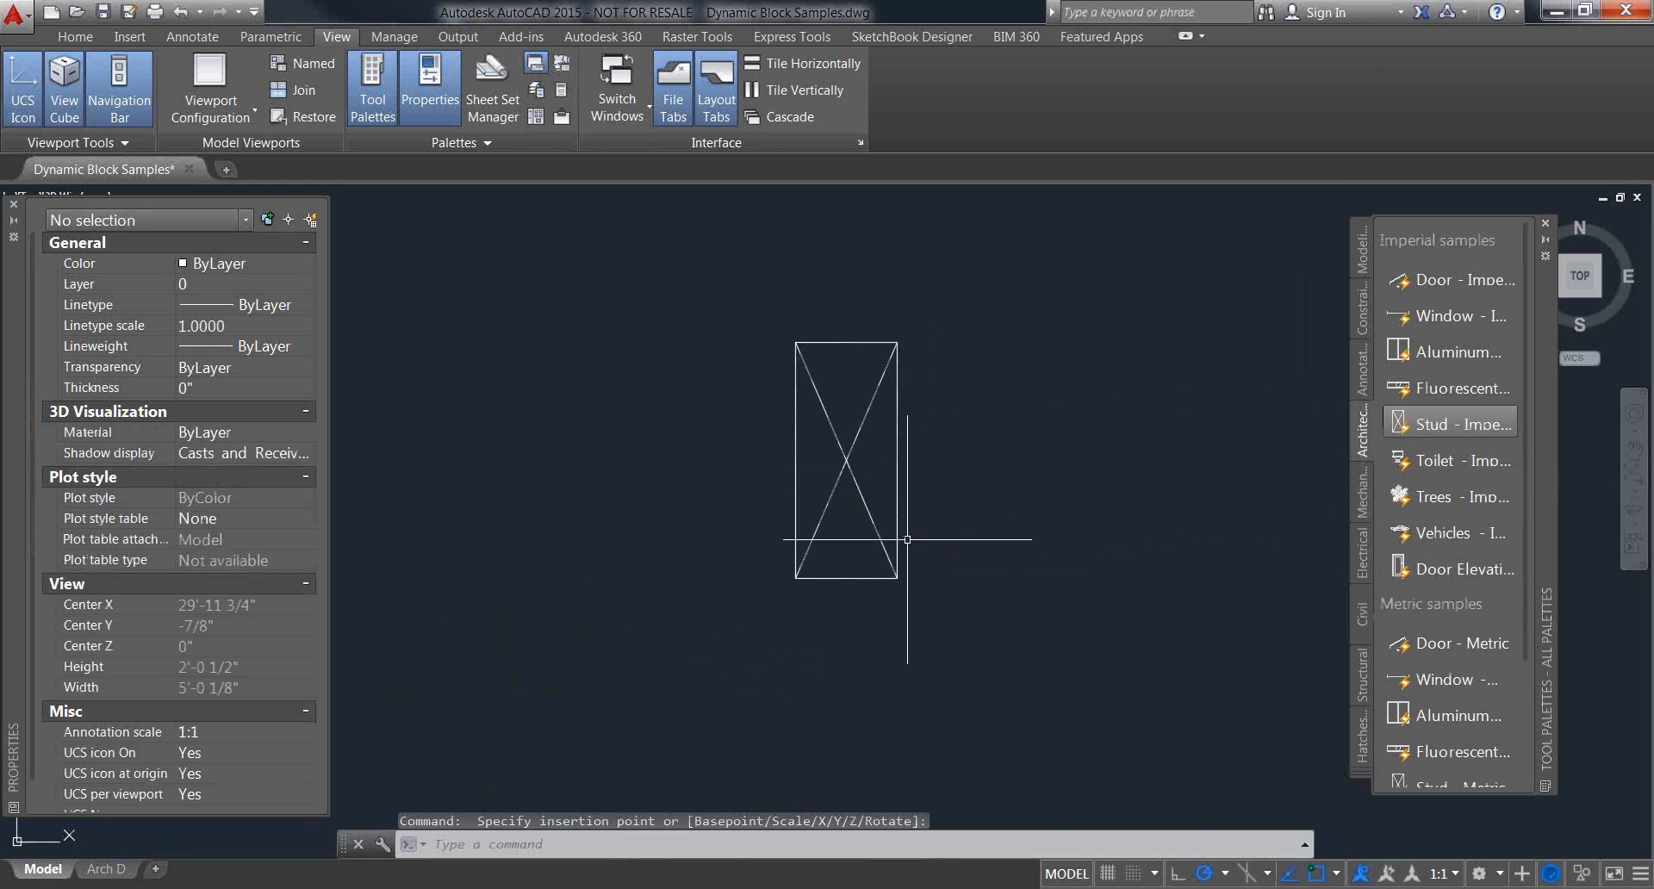
middle_click_drag(954, 518, 969, 539)
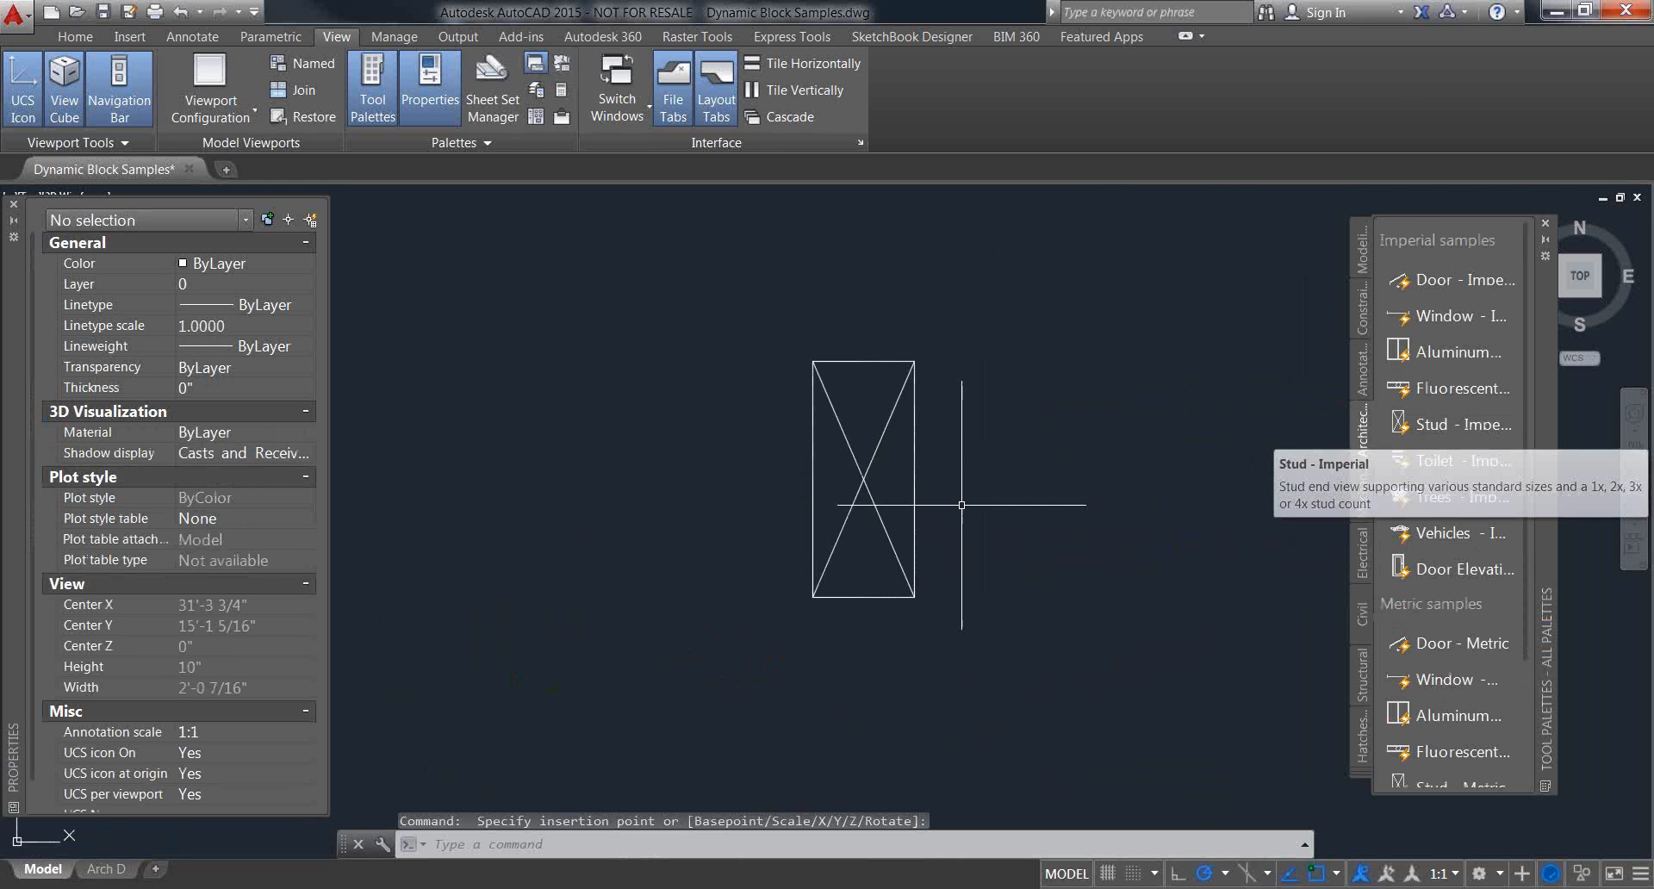
Step: Select the stud block and open its stud count options with the lookup grip below it
left_click(918, 548)
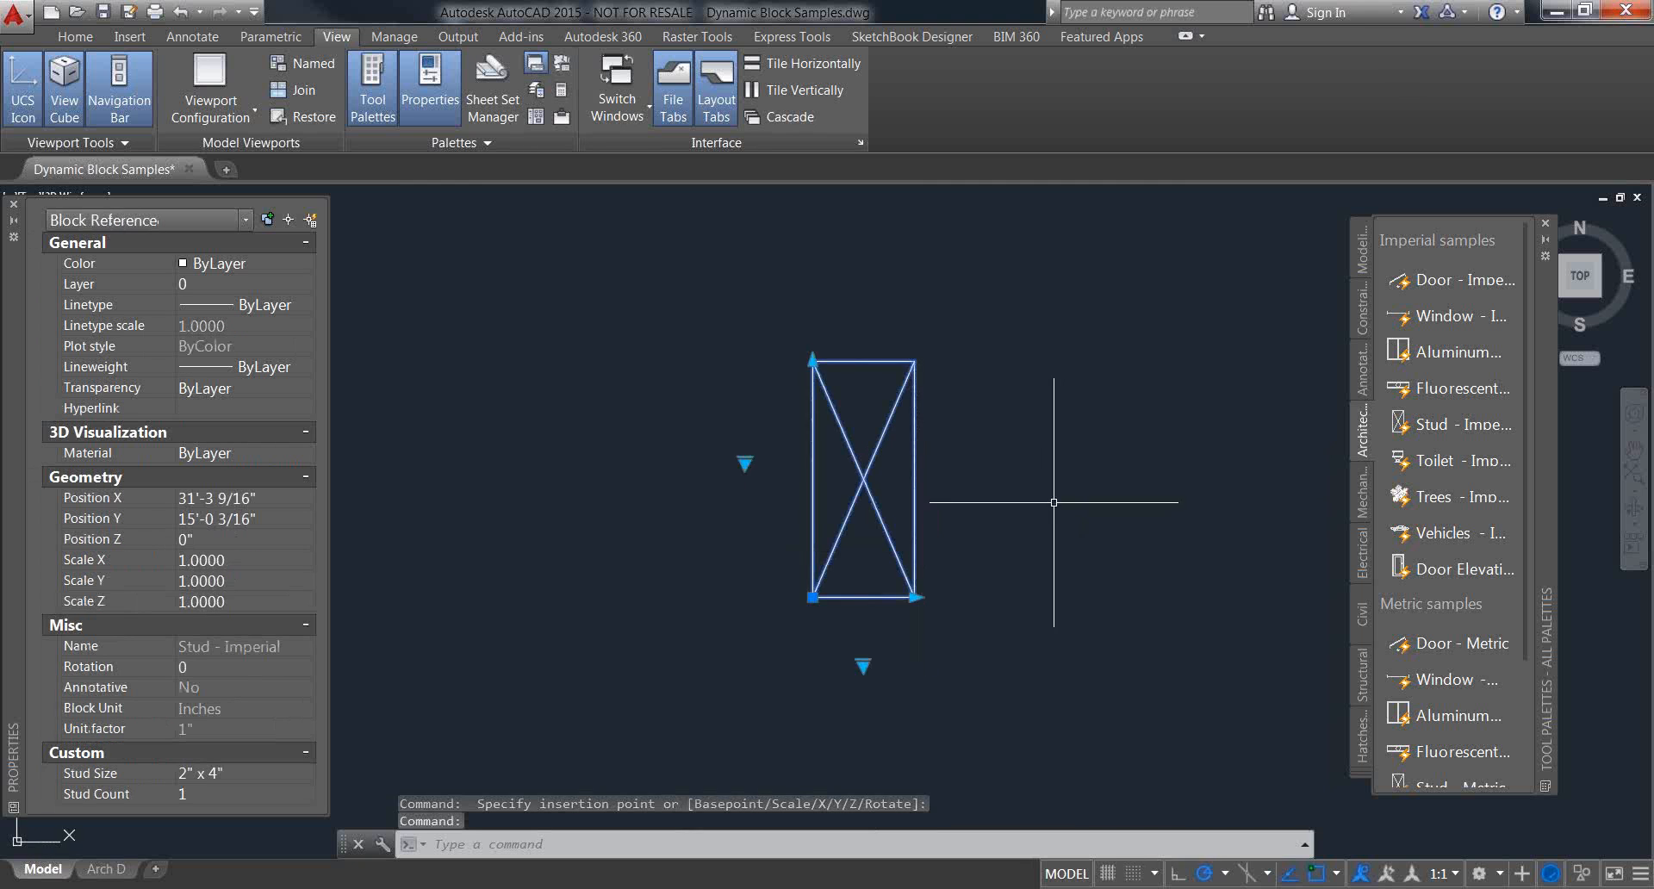
middle_click_drag(1048, 481, 1037, 515)
scroll(1037, 514, "down", 2)
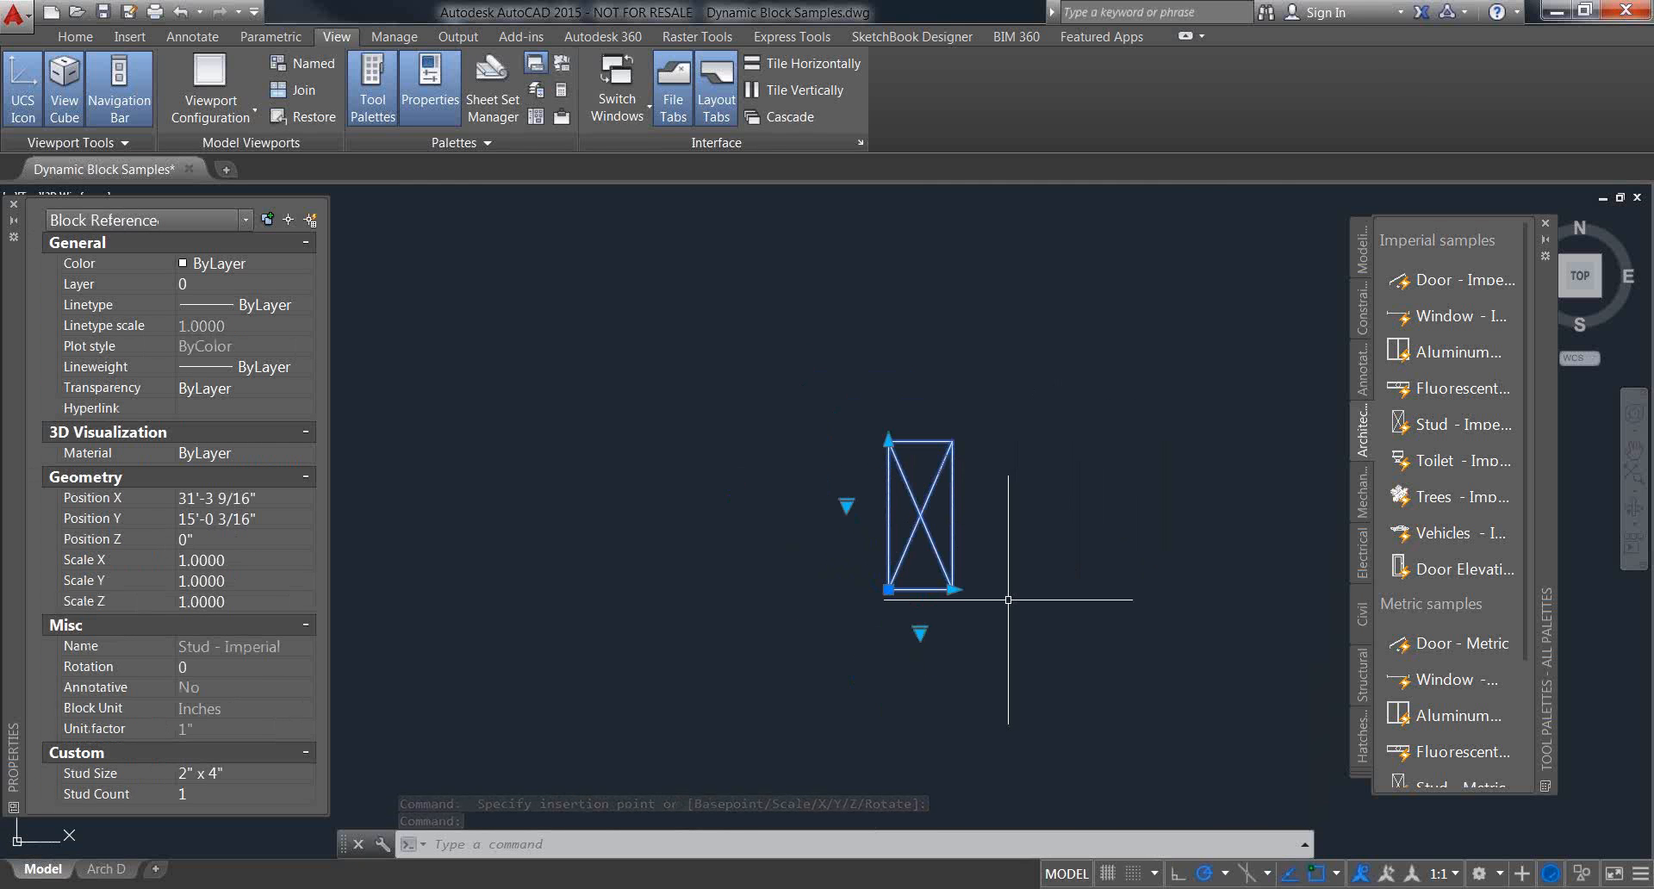
scroll(1059, 616, "up", 2)
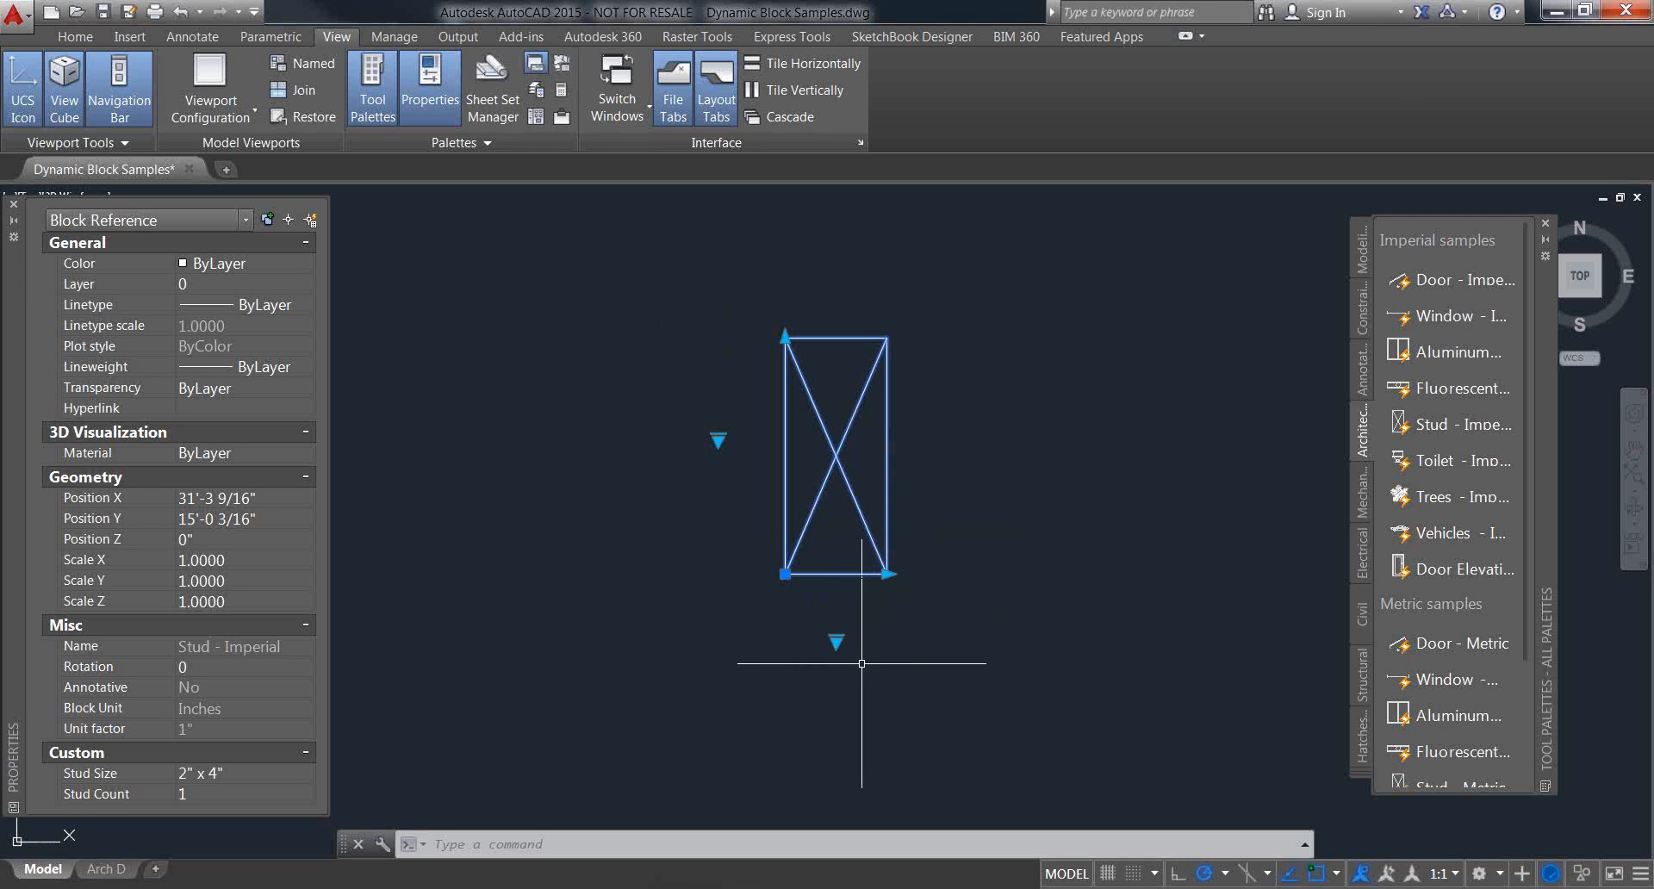
left_click(837, 643)
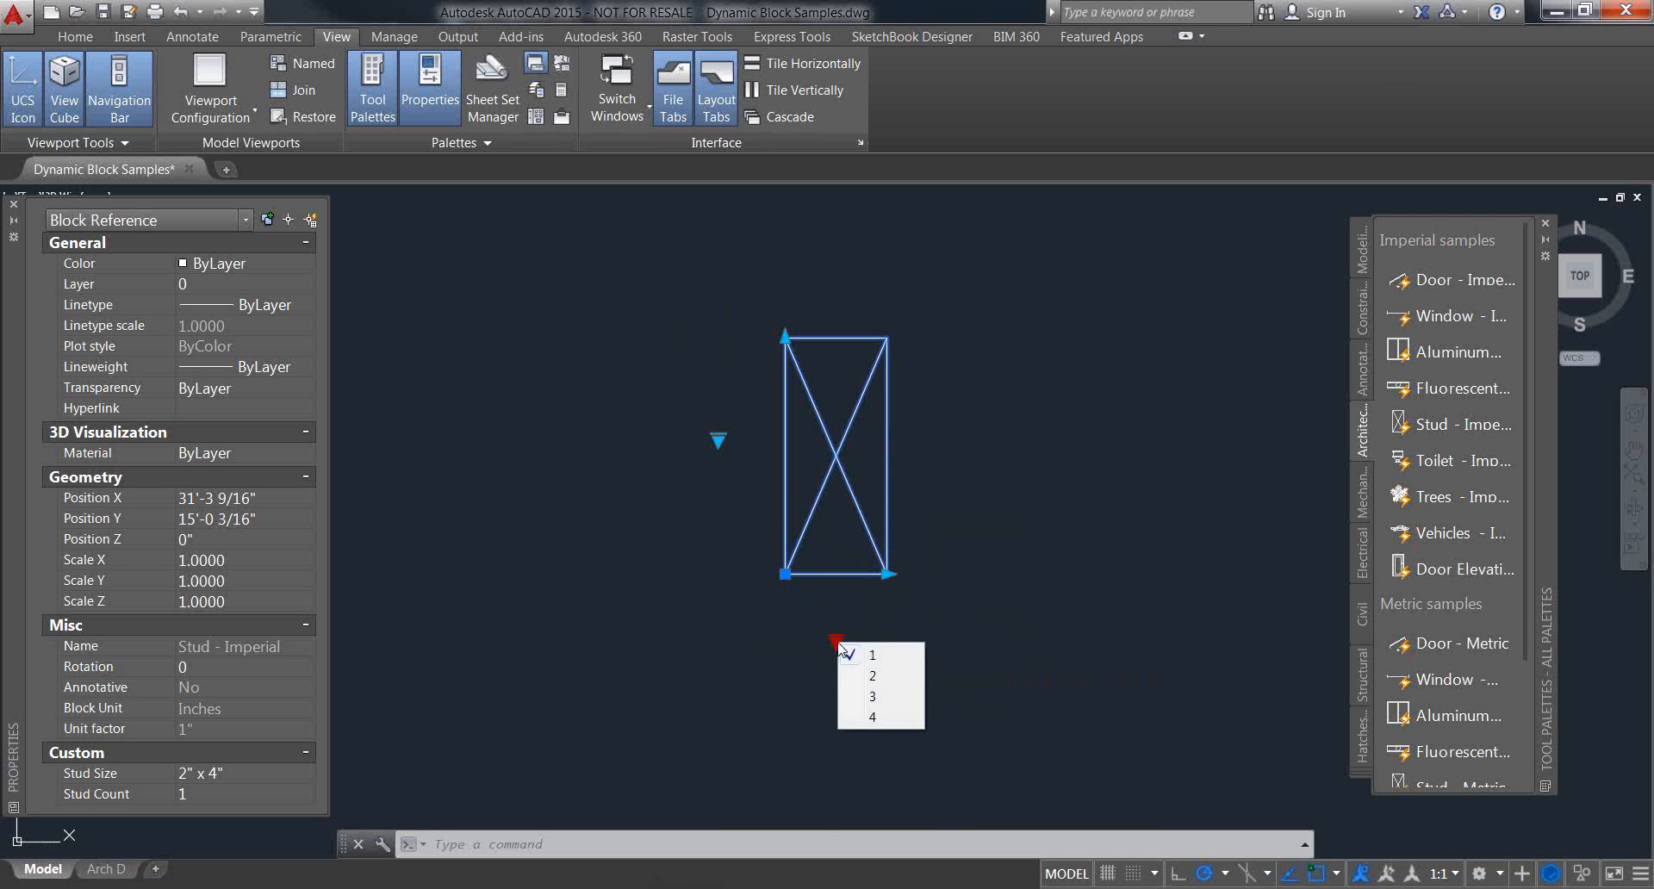
left_click(738, 437)
left_click(717, 437)
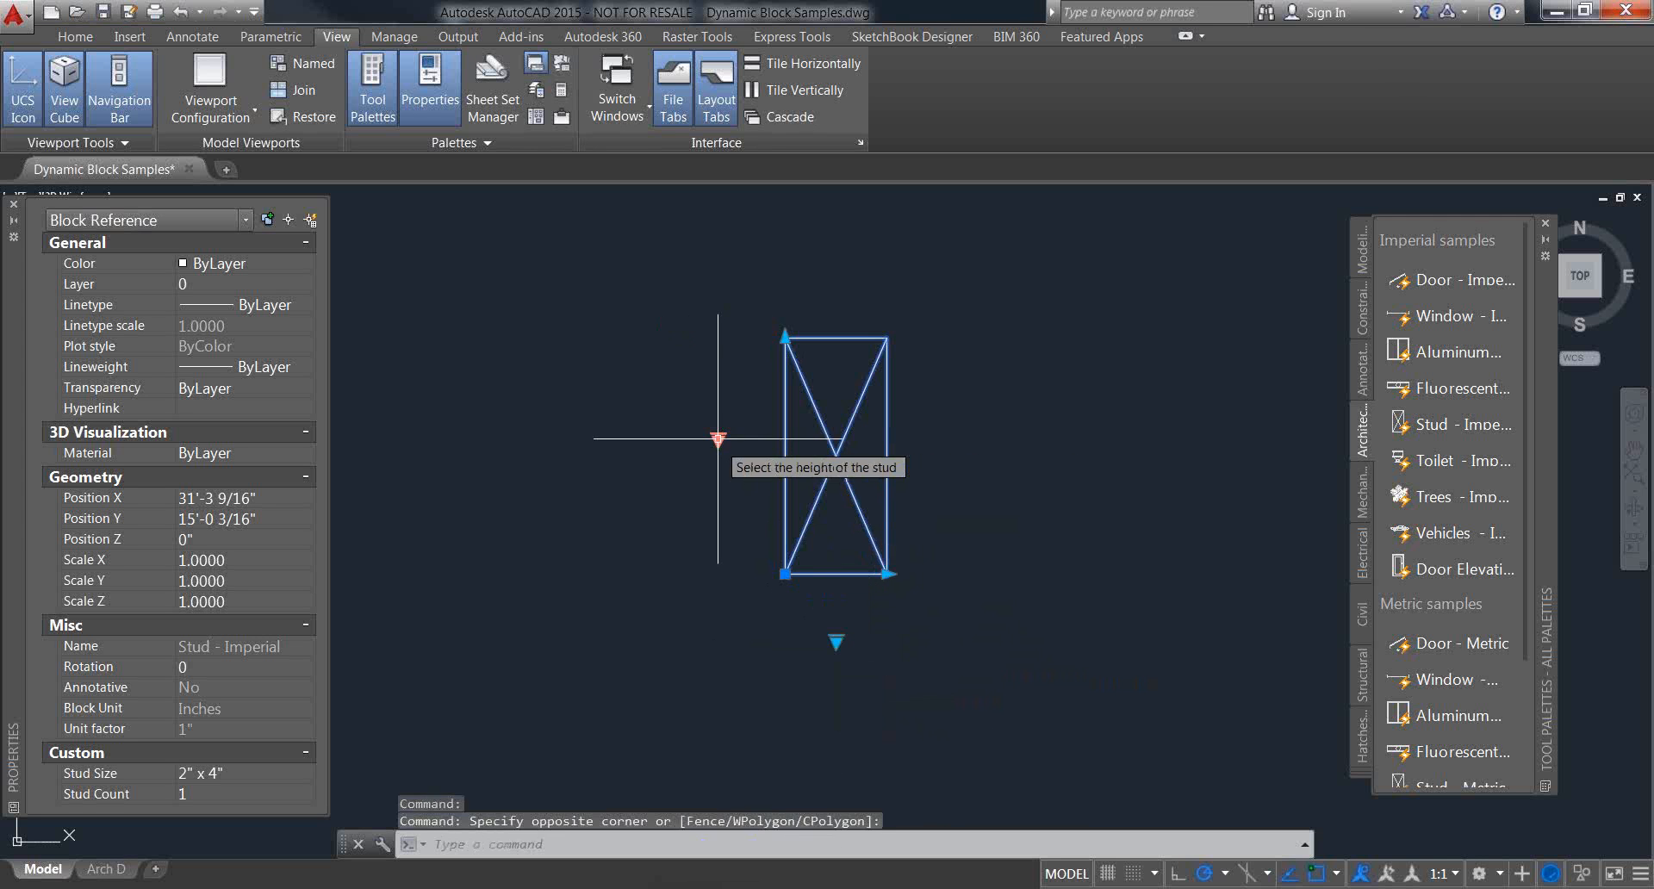
left_click(718, 440)
left_click(644, 478)
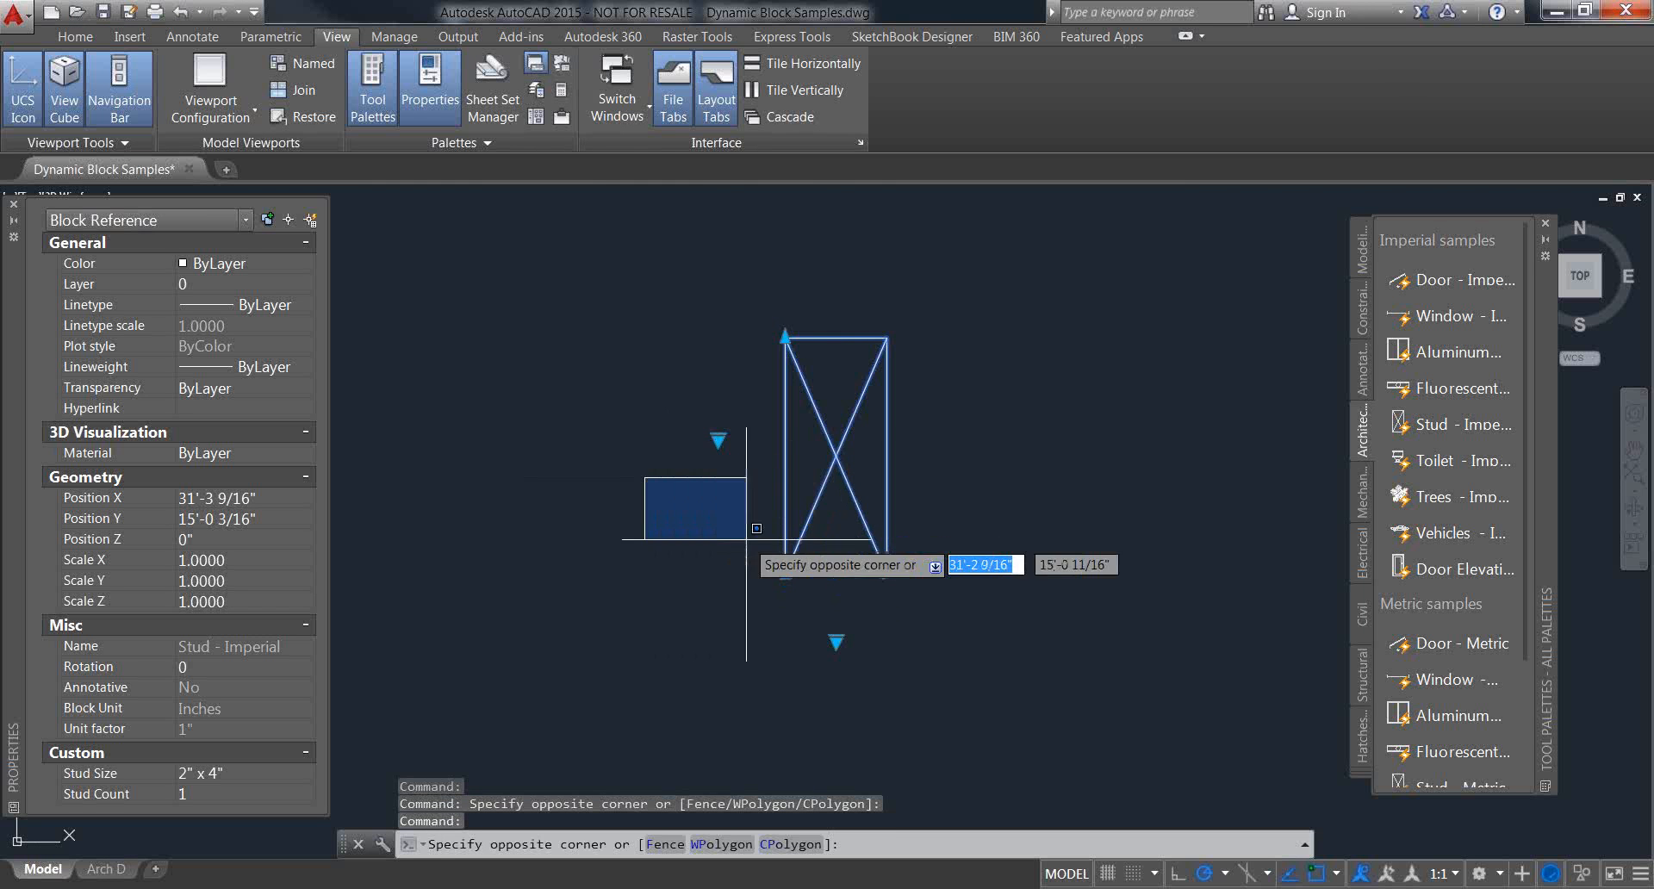
middle_click_drag(829, 534, 821, 575)
key("Escape")
key("Escape")
scroll(835, 509, "down", 2)
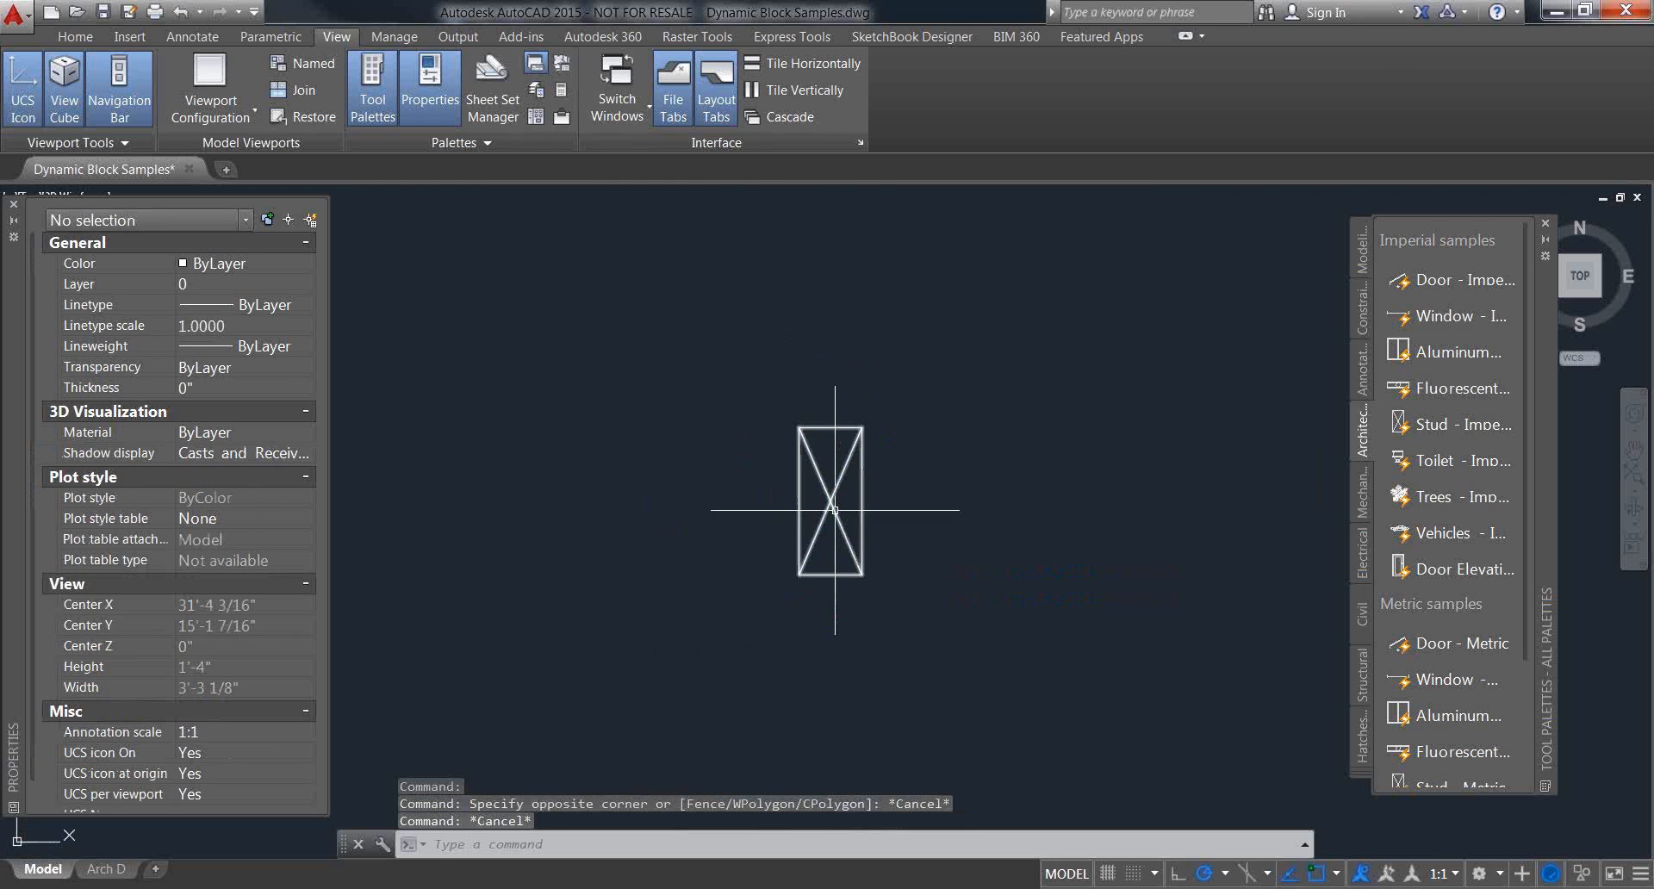
Step: Reselect the stud block and stretch its horizontal linear grip to a stud count of 4
left_click(835, 510)
scroll(852, 468, "up", 2)
left_click(868, 637)
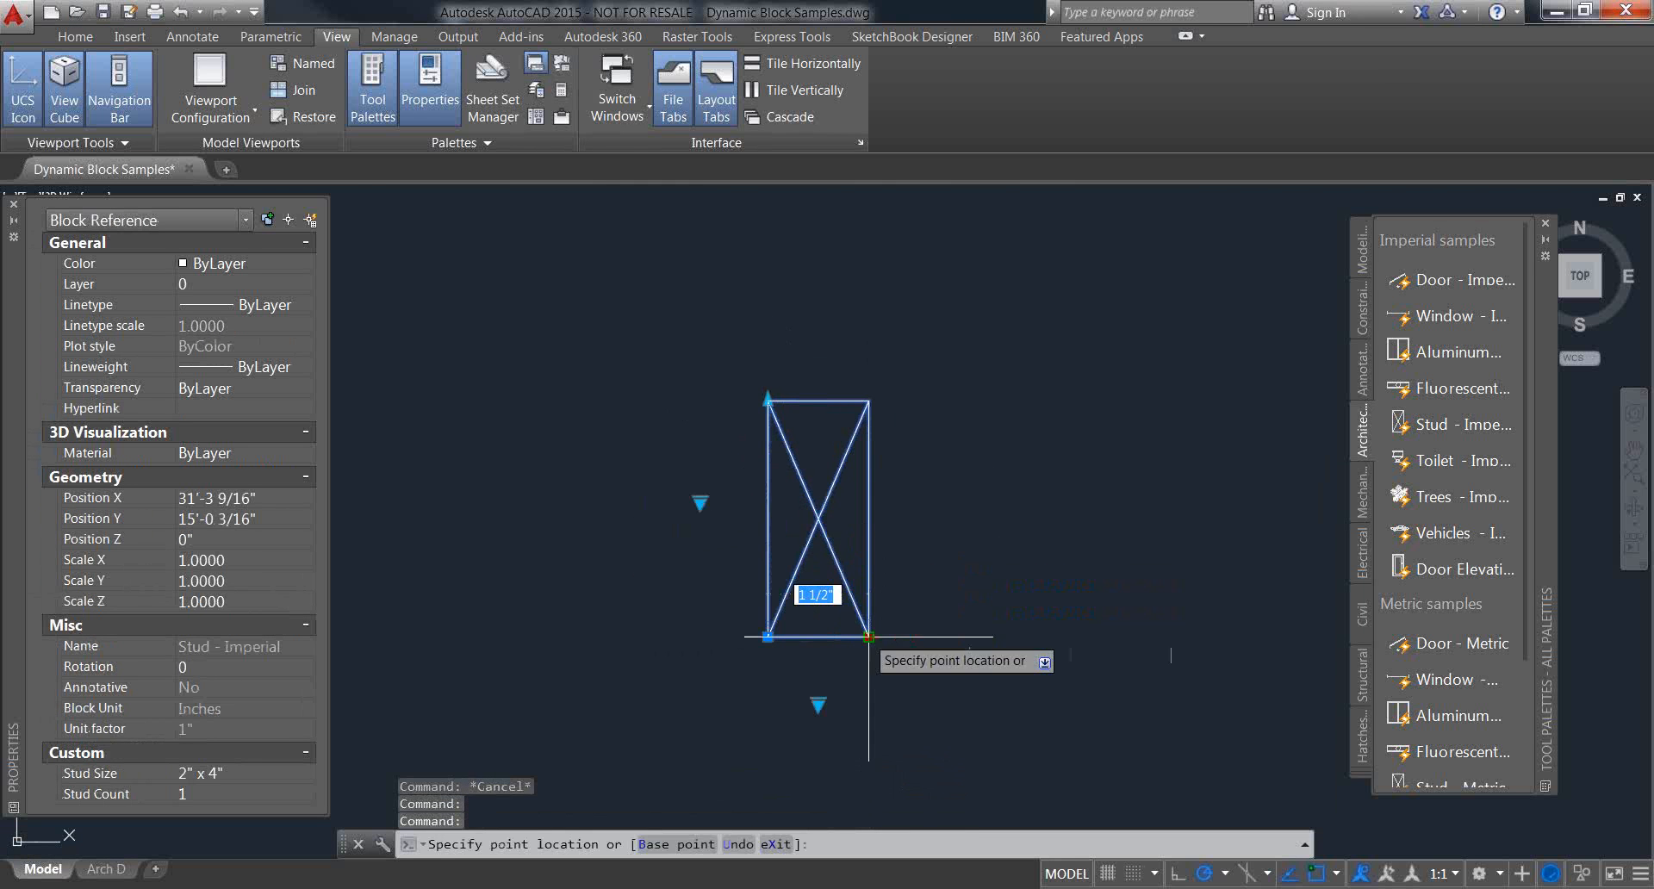
middle_click_drag(1020, 650, 951, 630)
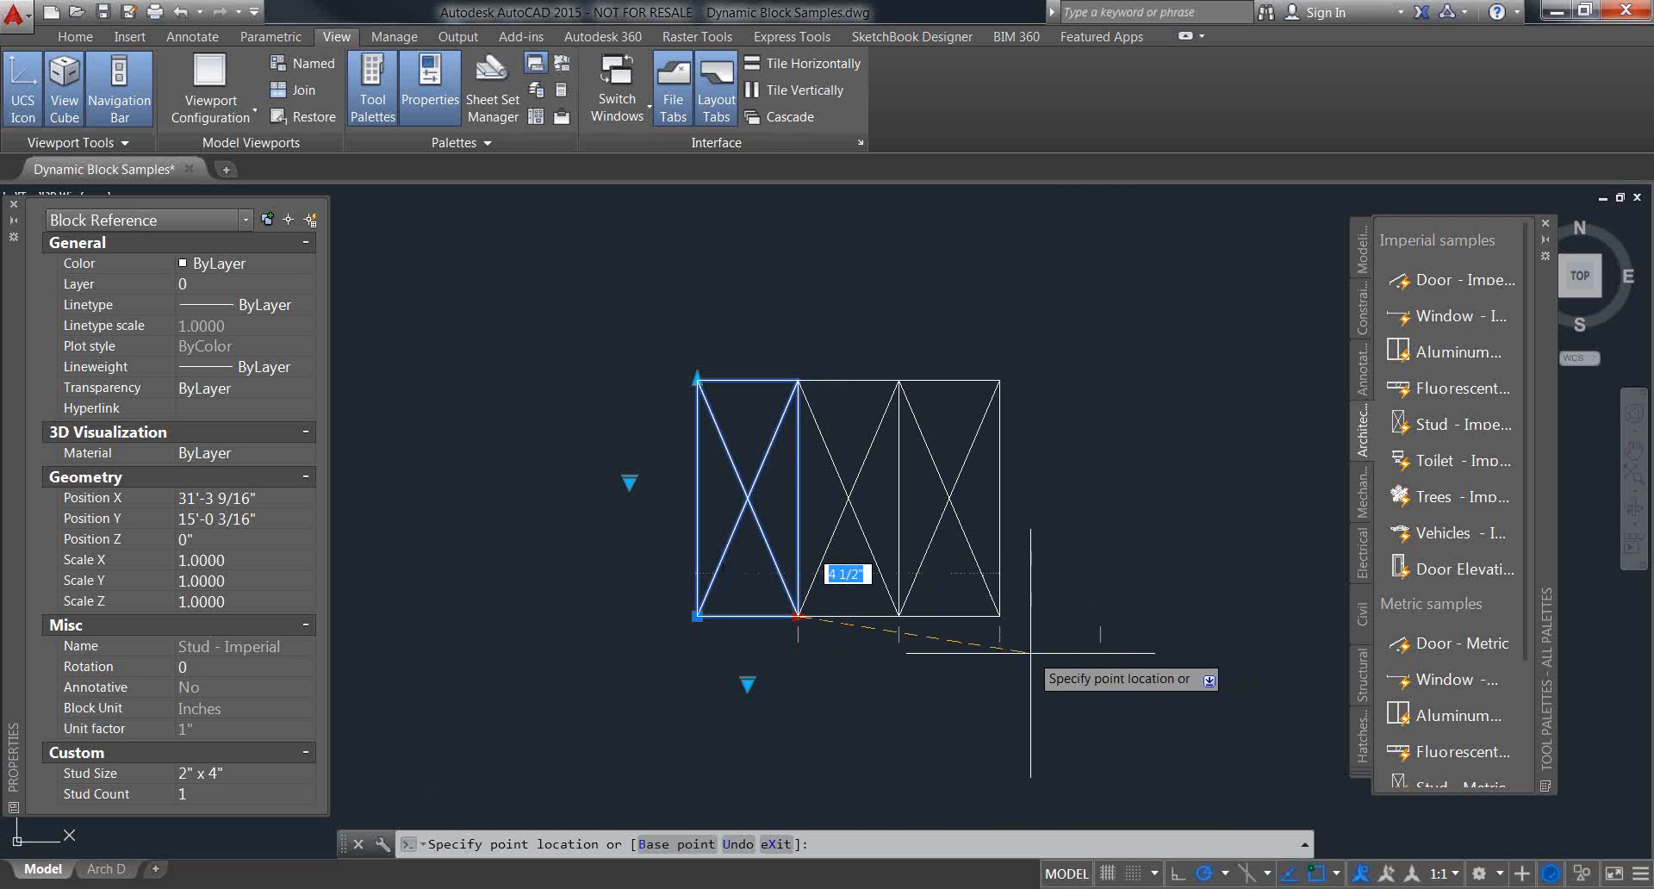
left_click(1069, 647)
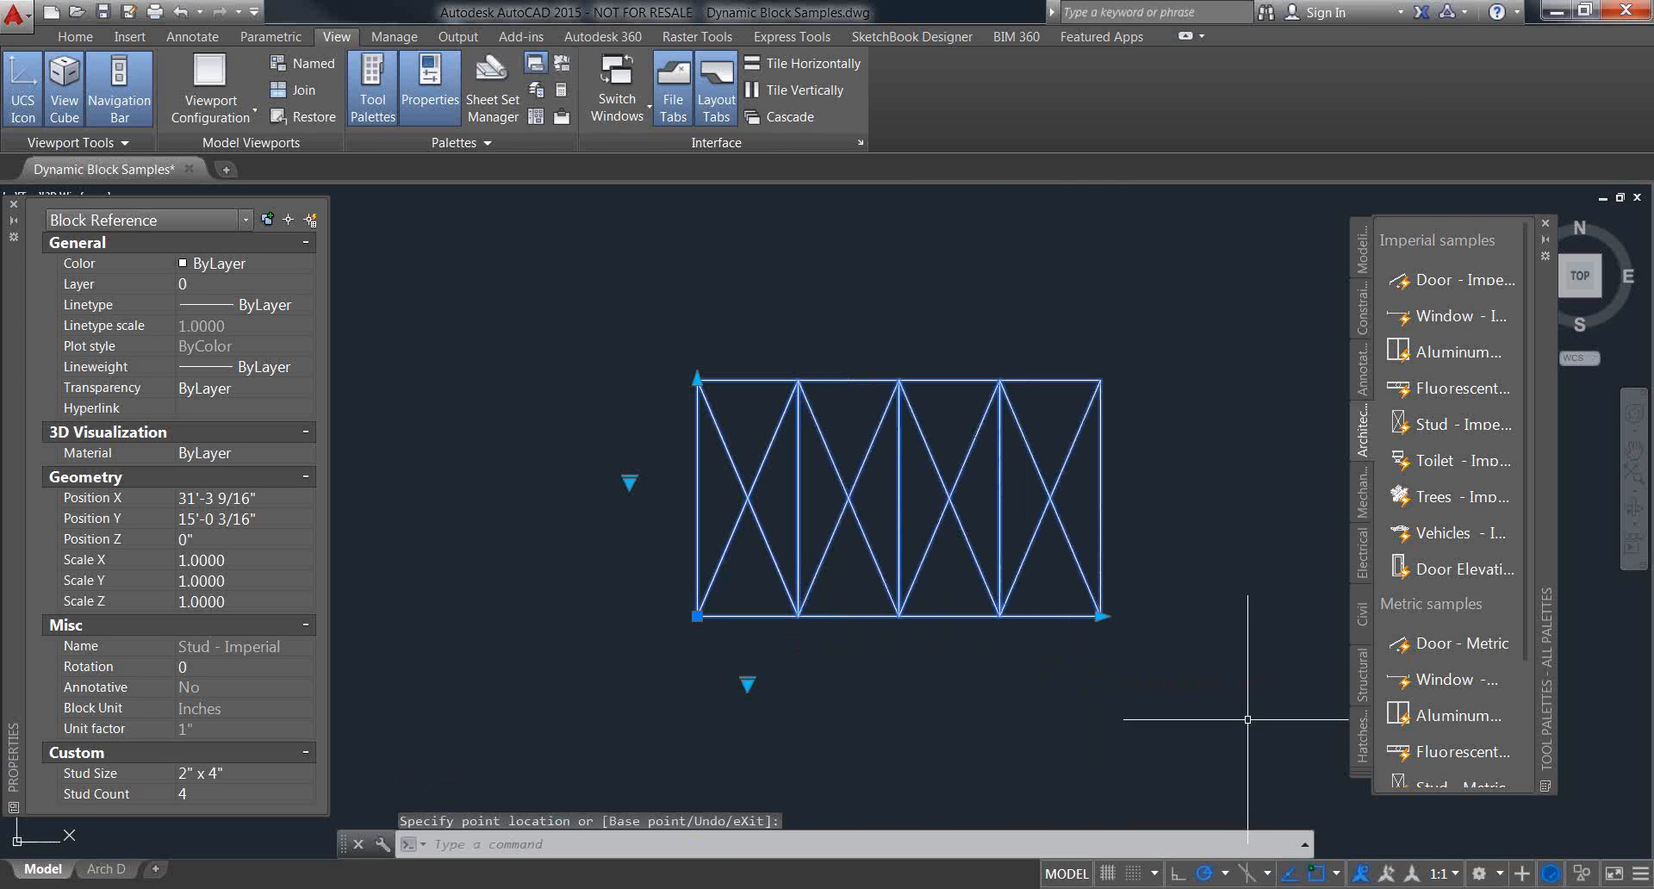
middle_click_drag(1180, 626, 1194, 695)
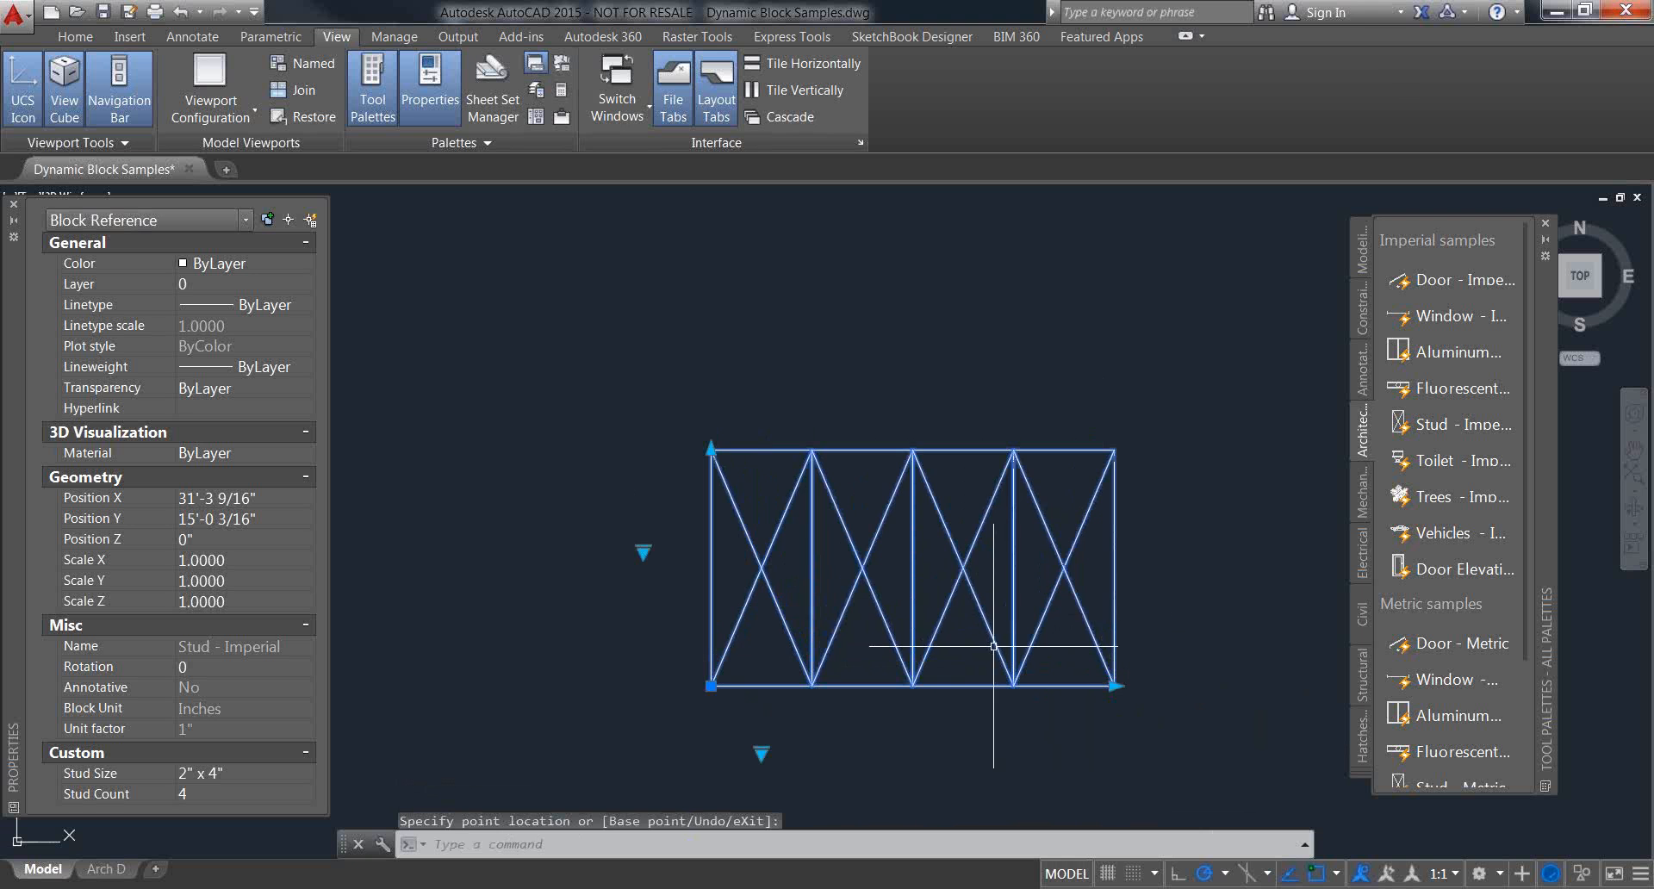
scroll(1029, 628, "down", 1)
scroll(905, 629, "up", 1)
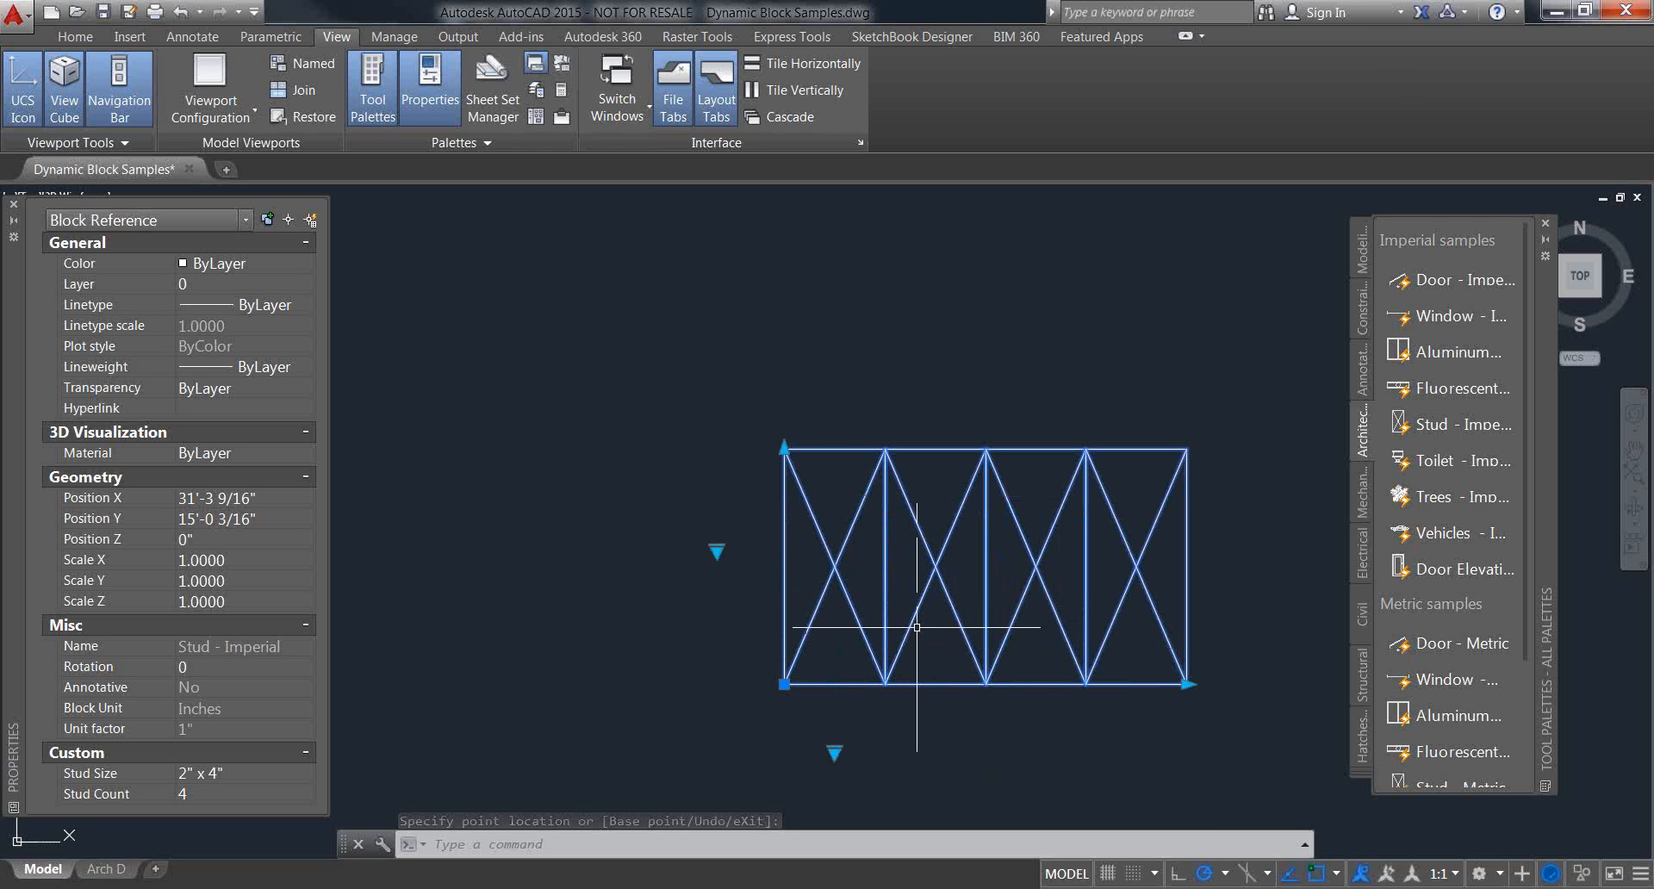
Step: Re-stretch the stud block's horizontal grip at a count of 4 and stretch its vertical grip to a 2" x 12" stud size
middle_click_drag(1079, 660, 1027, 665)
left_click(1136, 689)
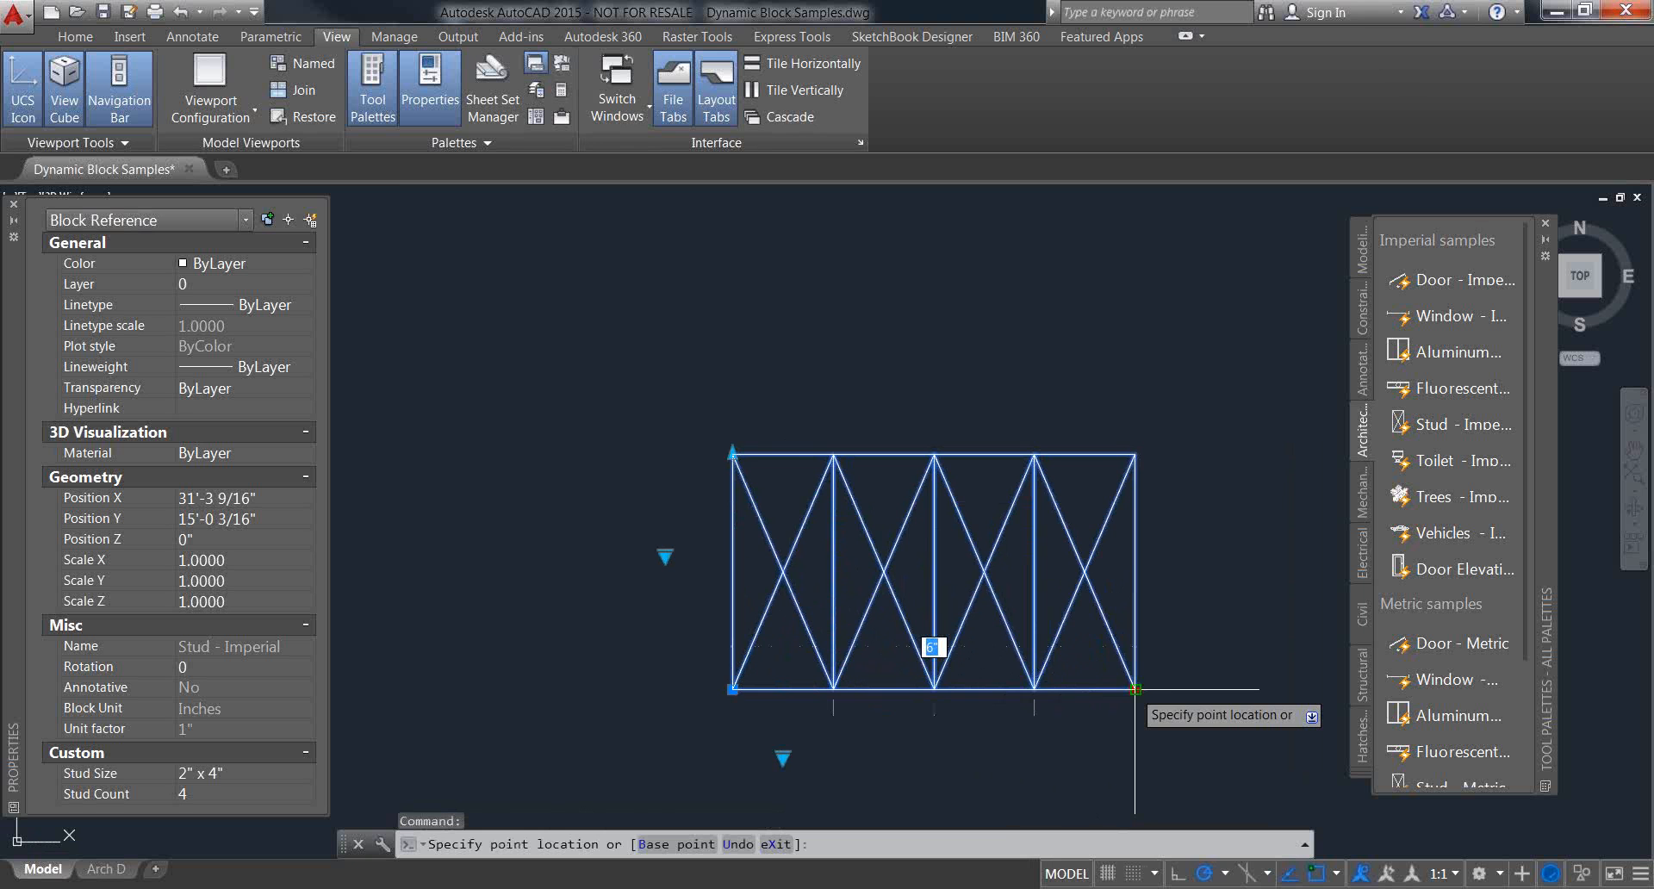
left_click(1160, 689)
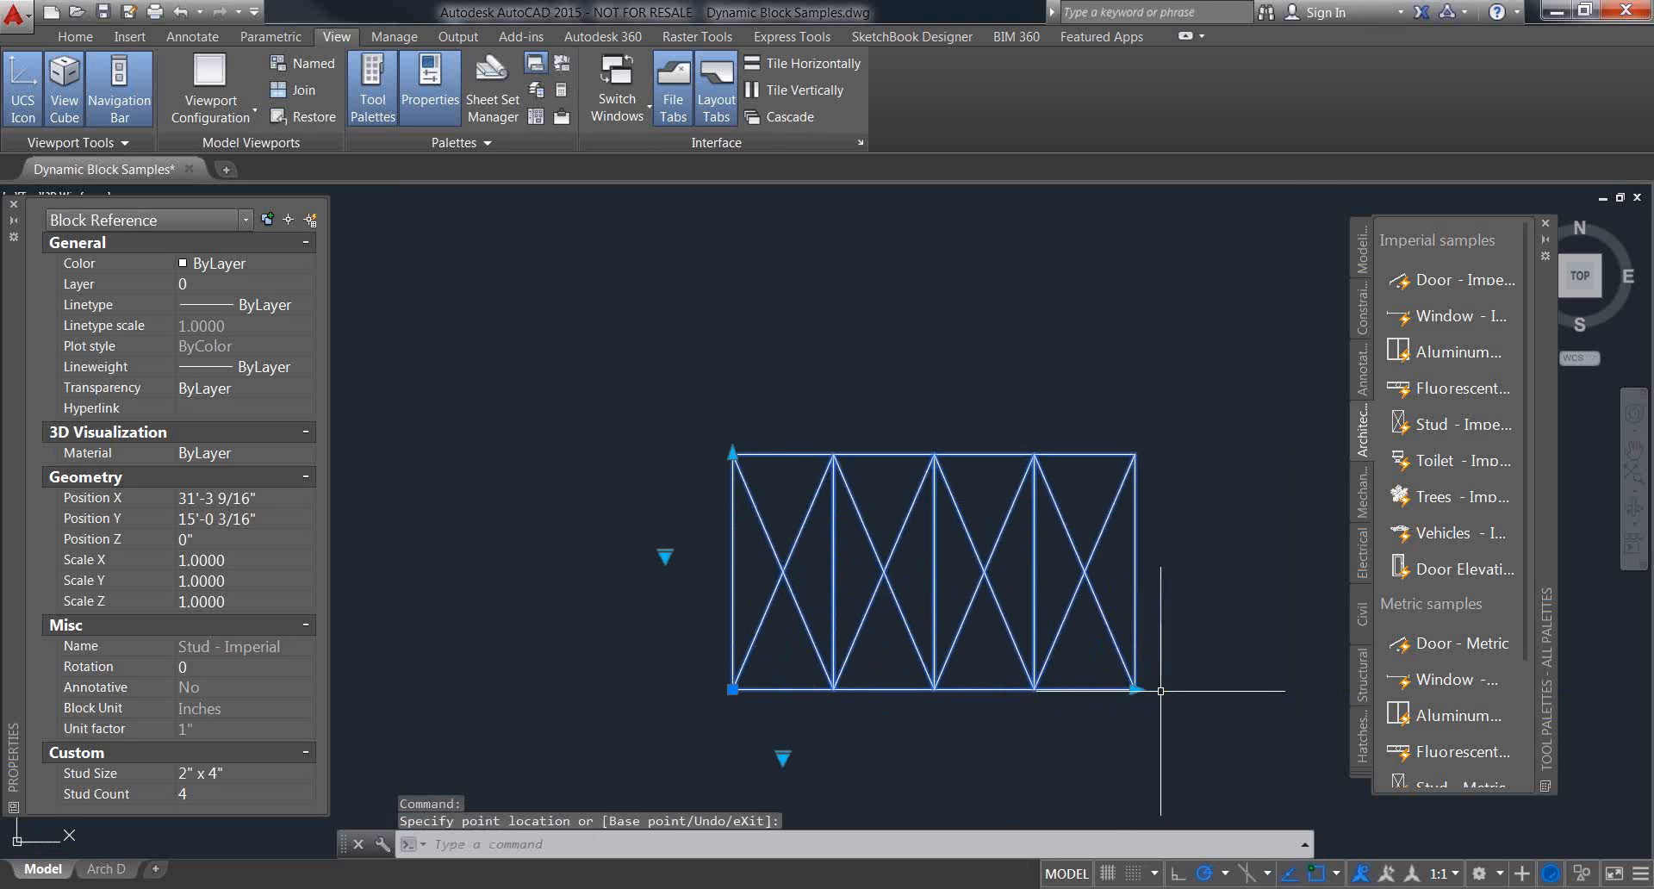
middle_click_drag(865, 529, 913, 592)
left_click(780, 518)
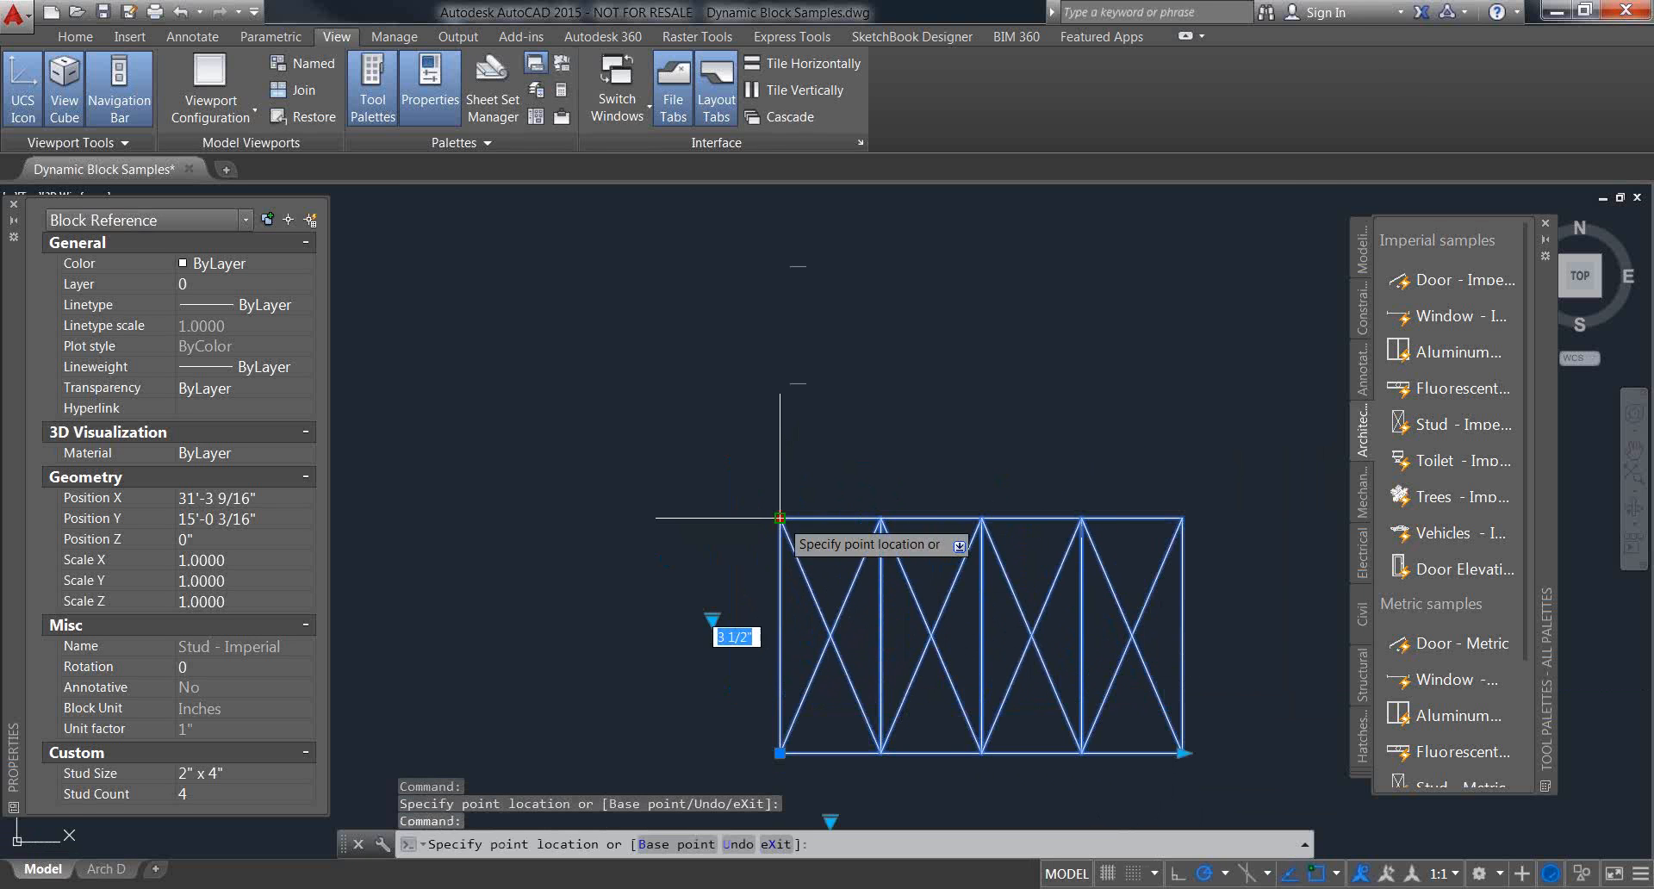
scroll(763, 326, "down", 4)
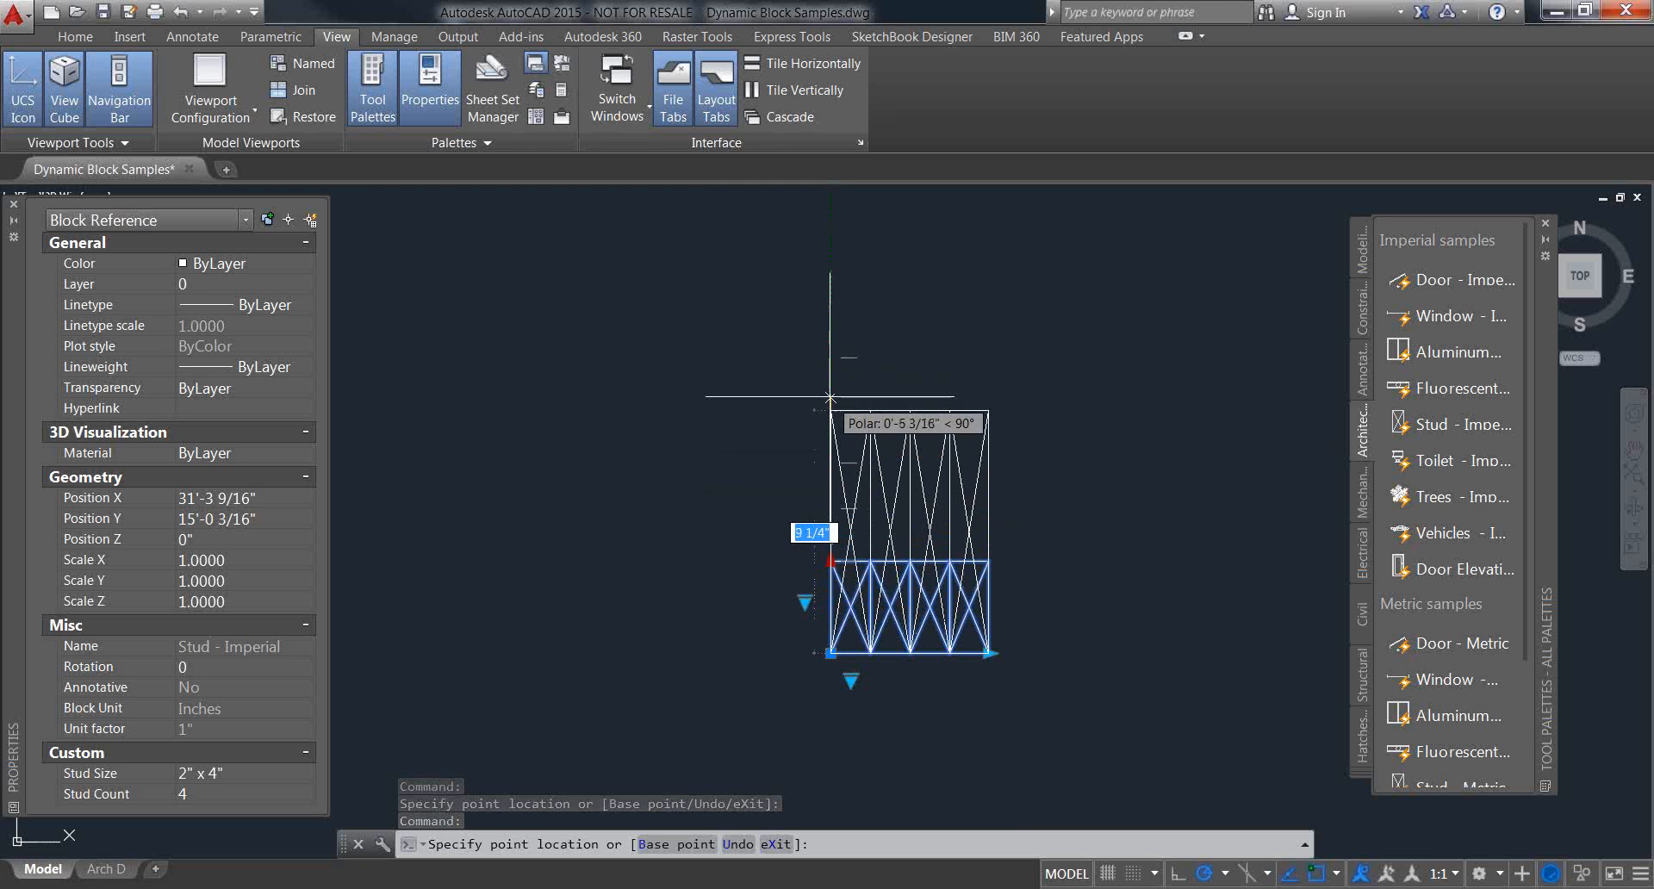
left_click(812, 361)
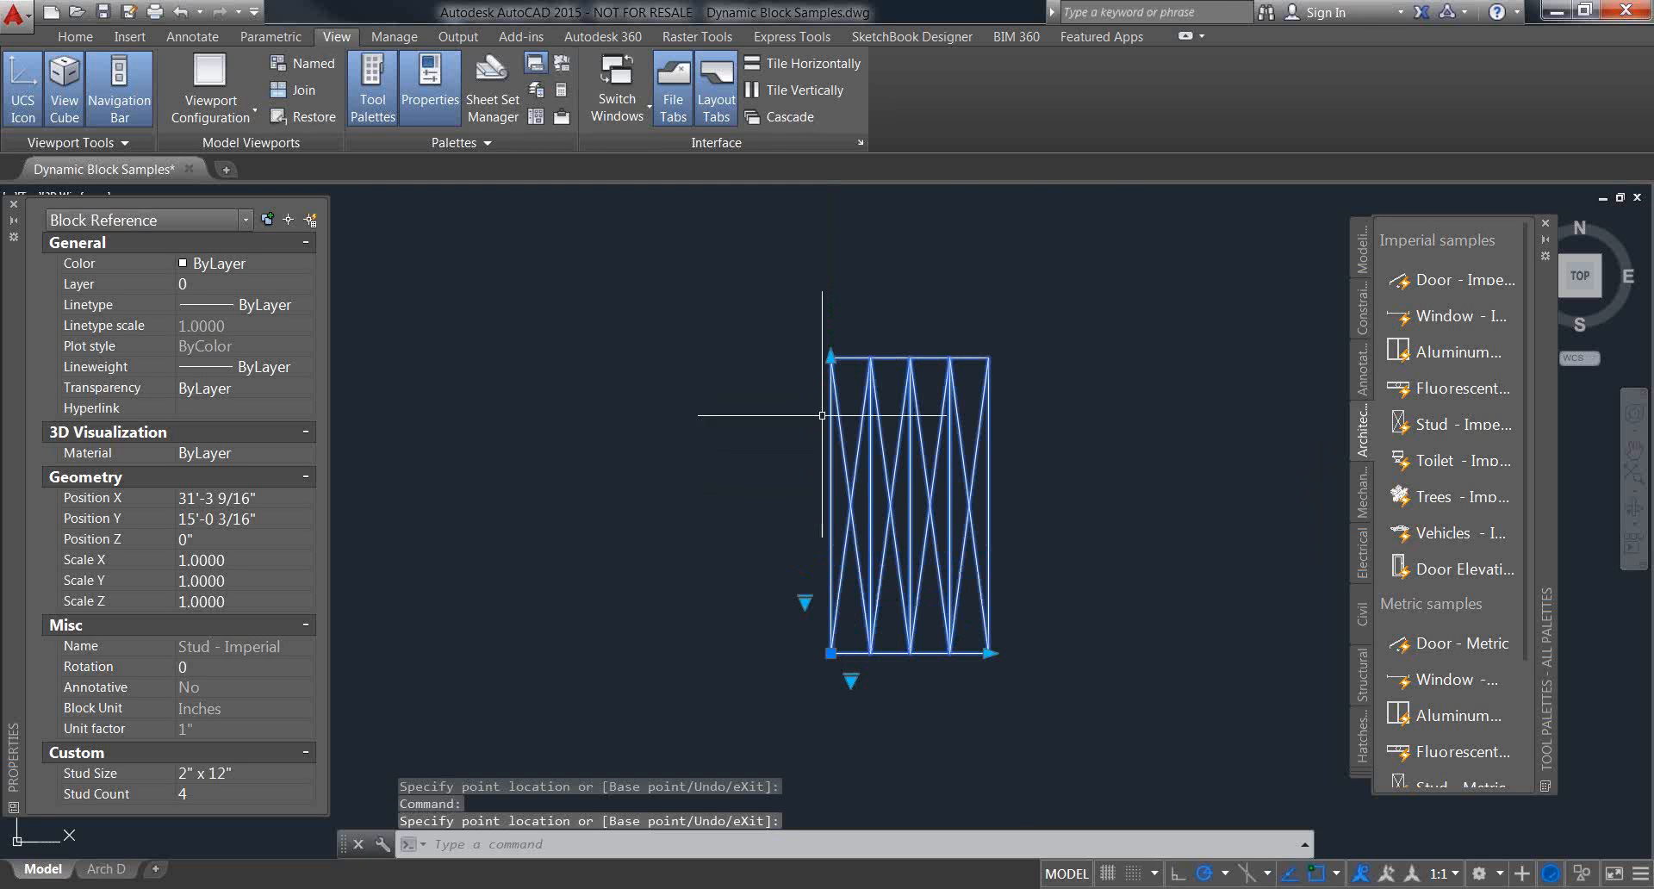
Step: Set the stud block's size to 2" x 8" and its stud count to 2 with the lookup grips
scroll(806, 652, "up", 2)
scroll(831, 635, "down", 3)
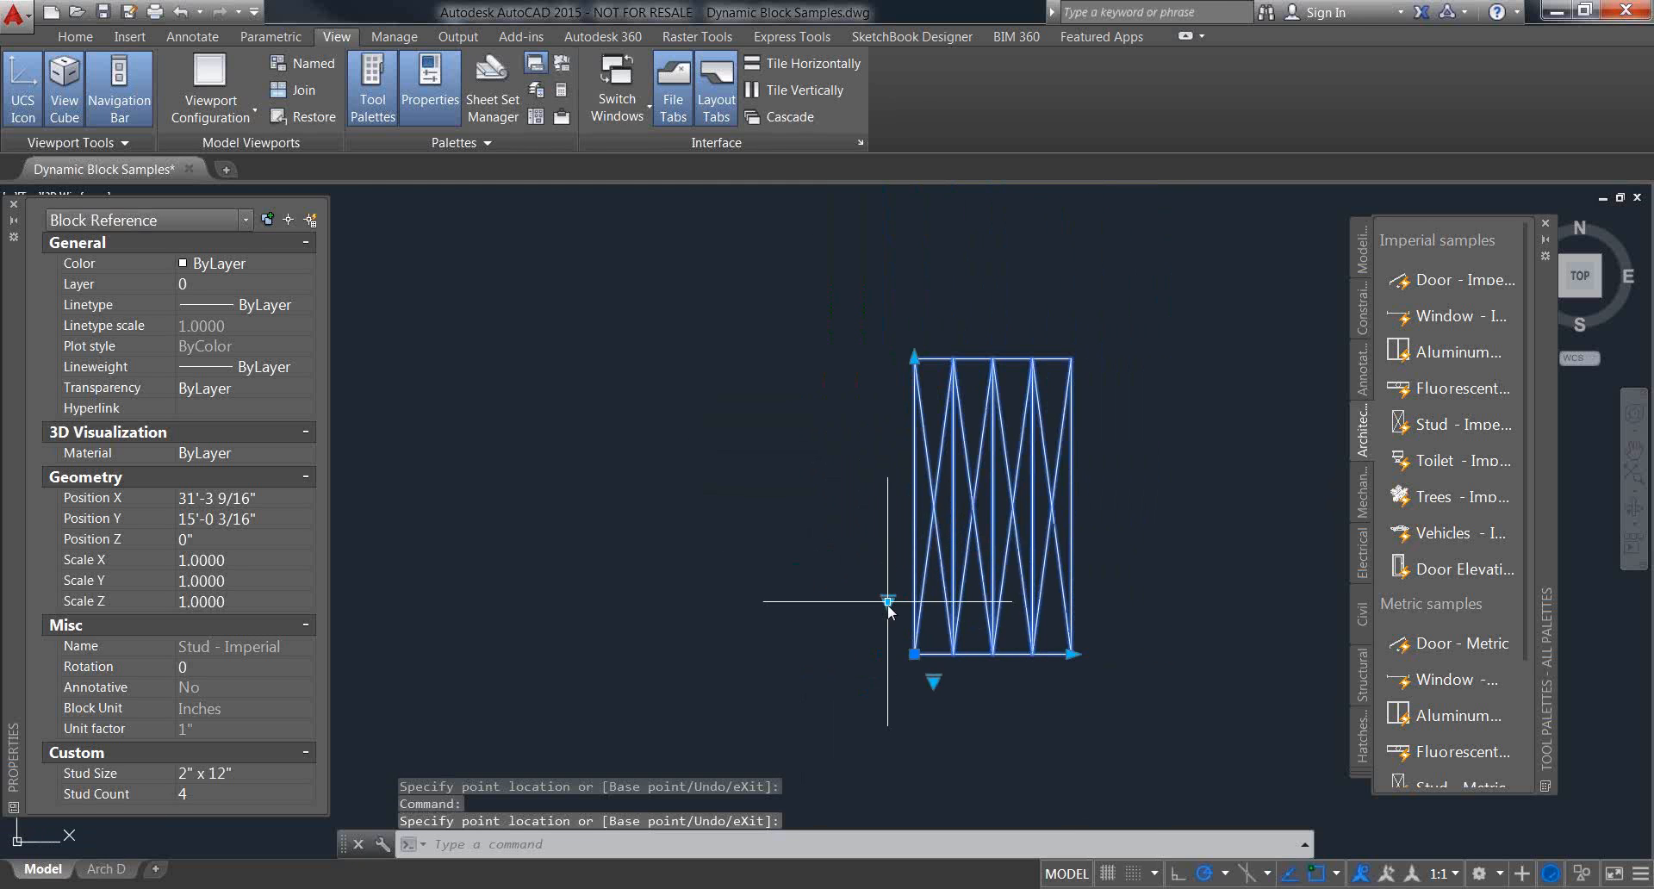
left_click(888, 600)
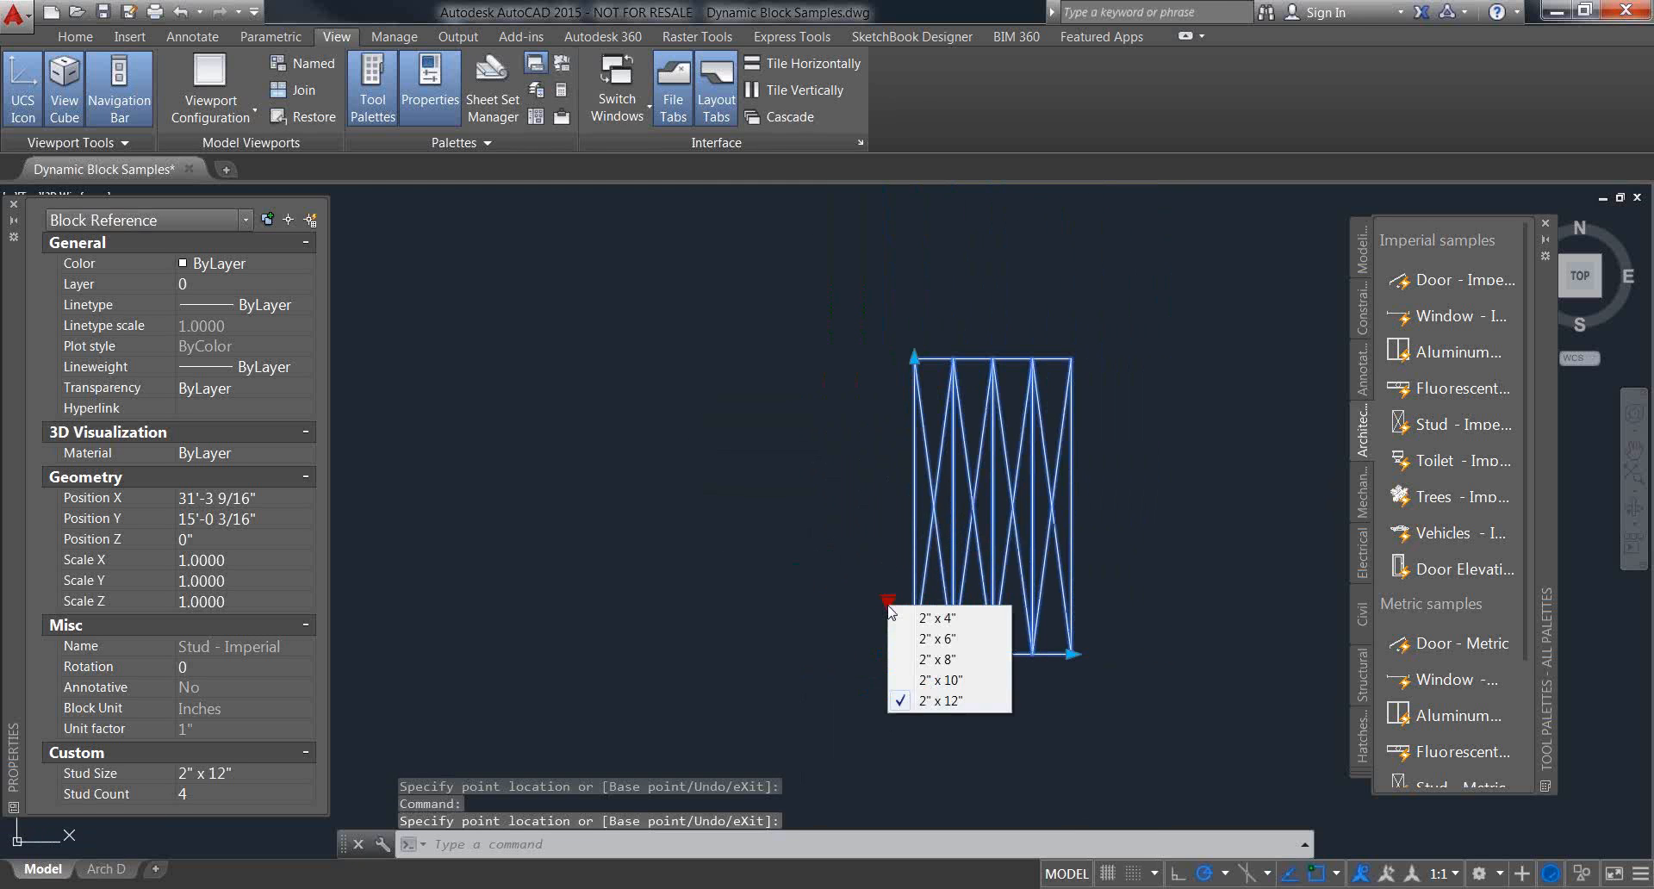
left_click(940, 660)
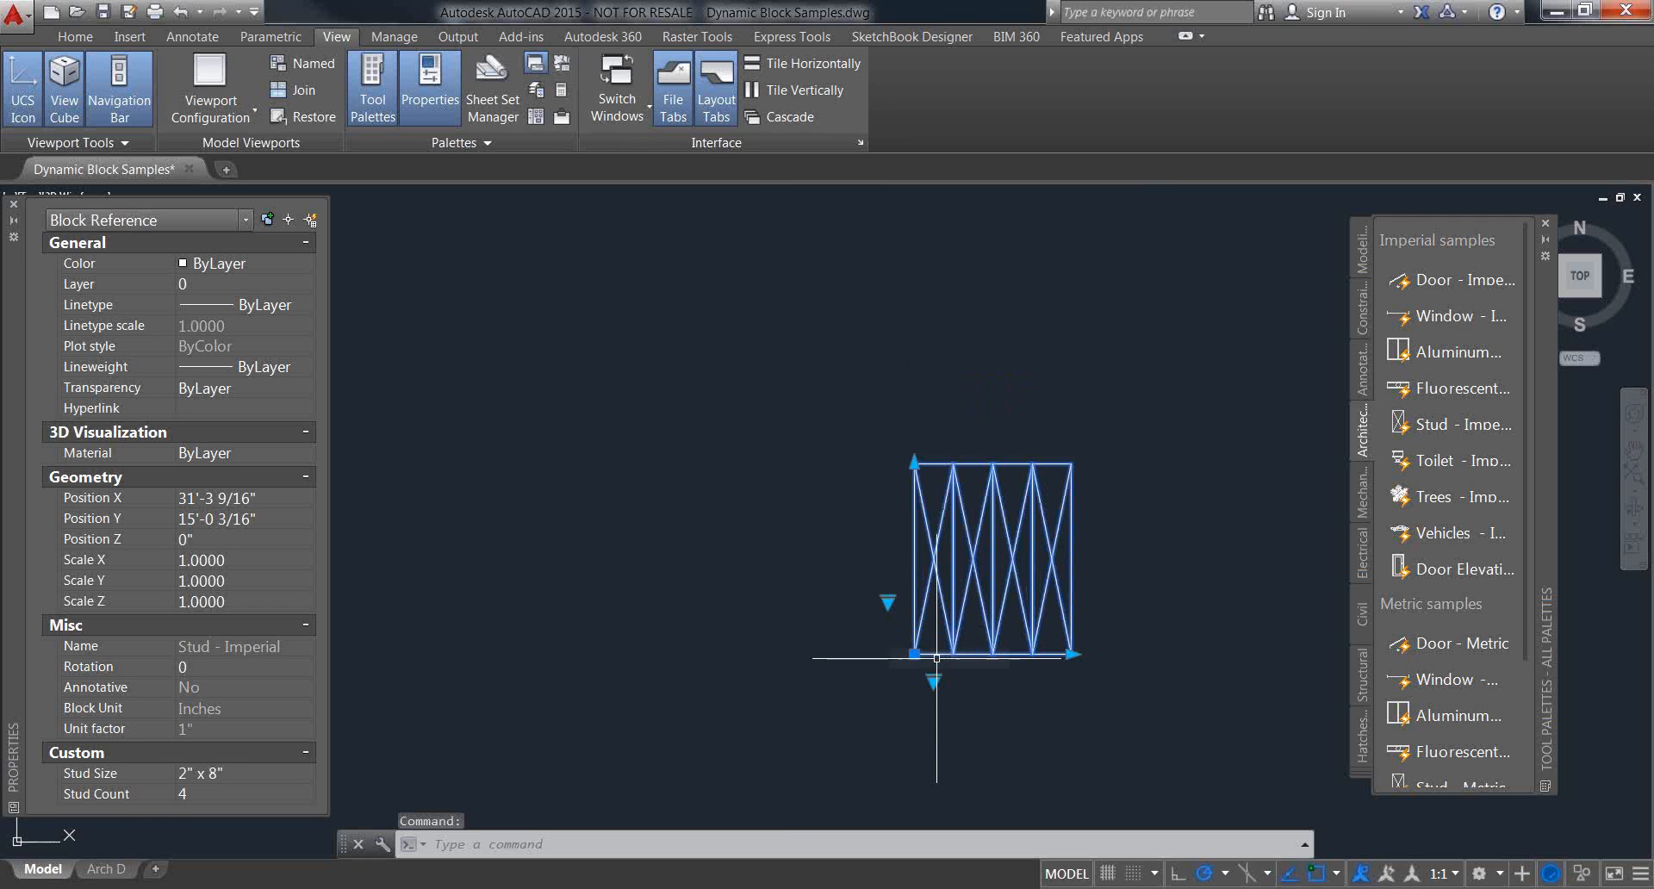
left_click(933, 679)
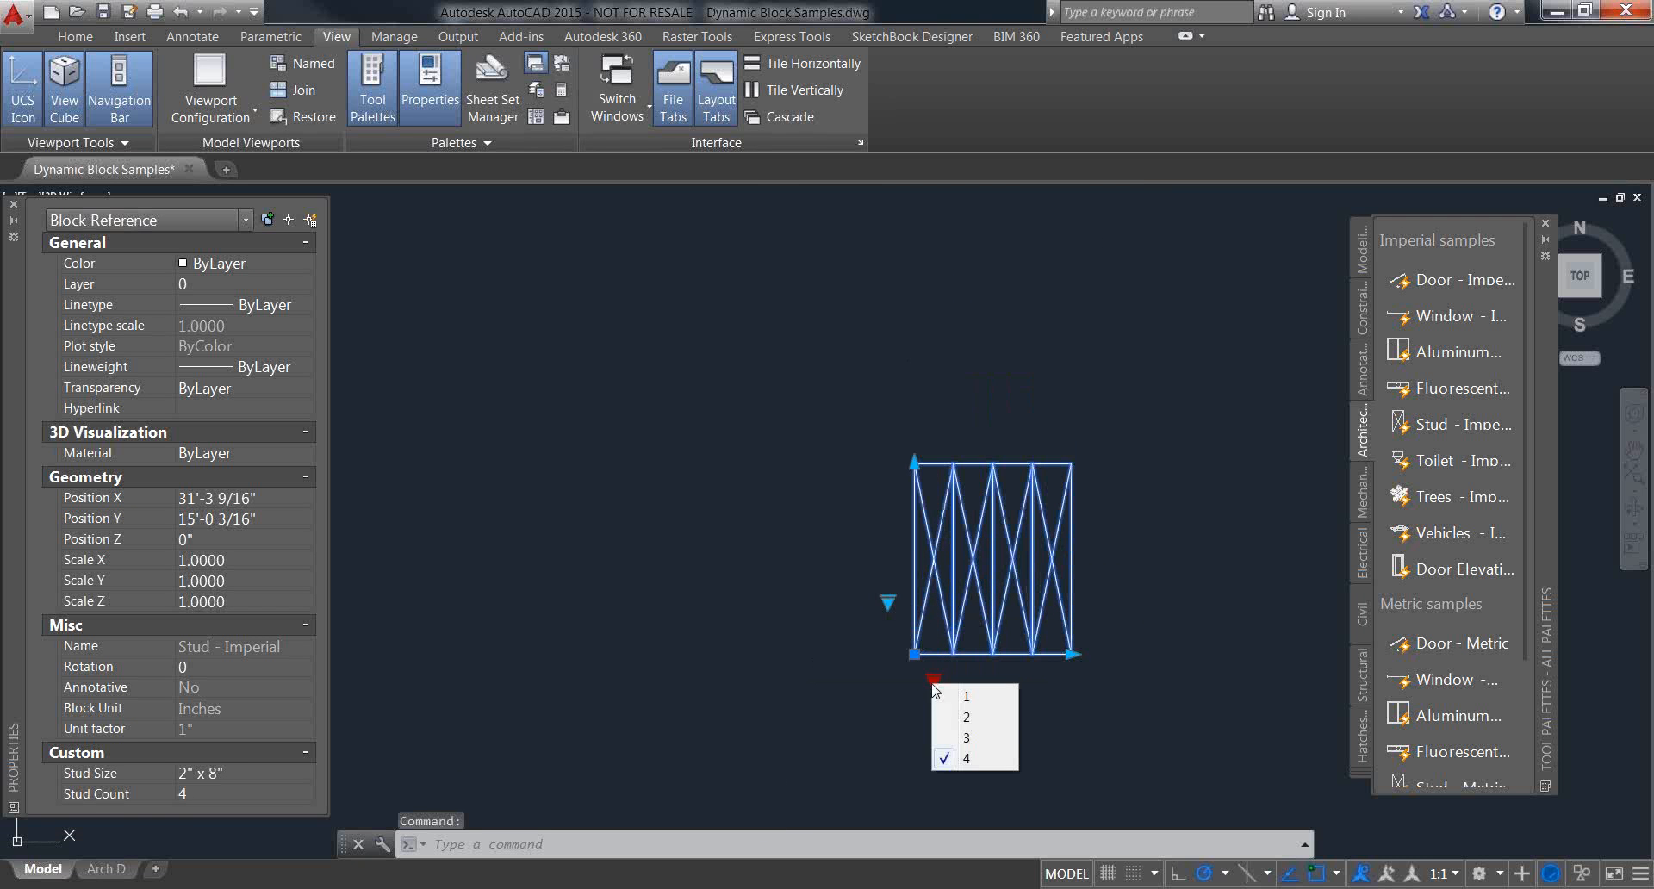
left_click(983, 725)
scroll(934, 664, "up", 2)
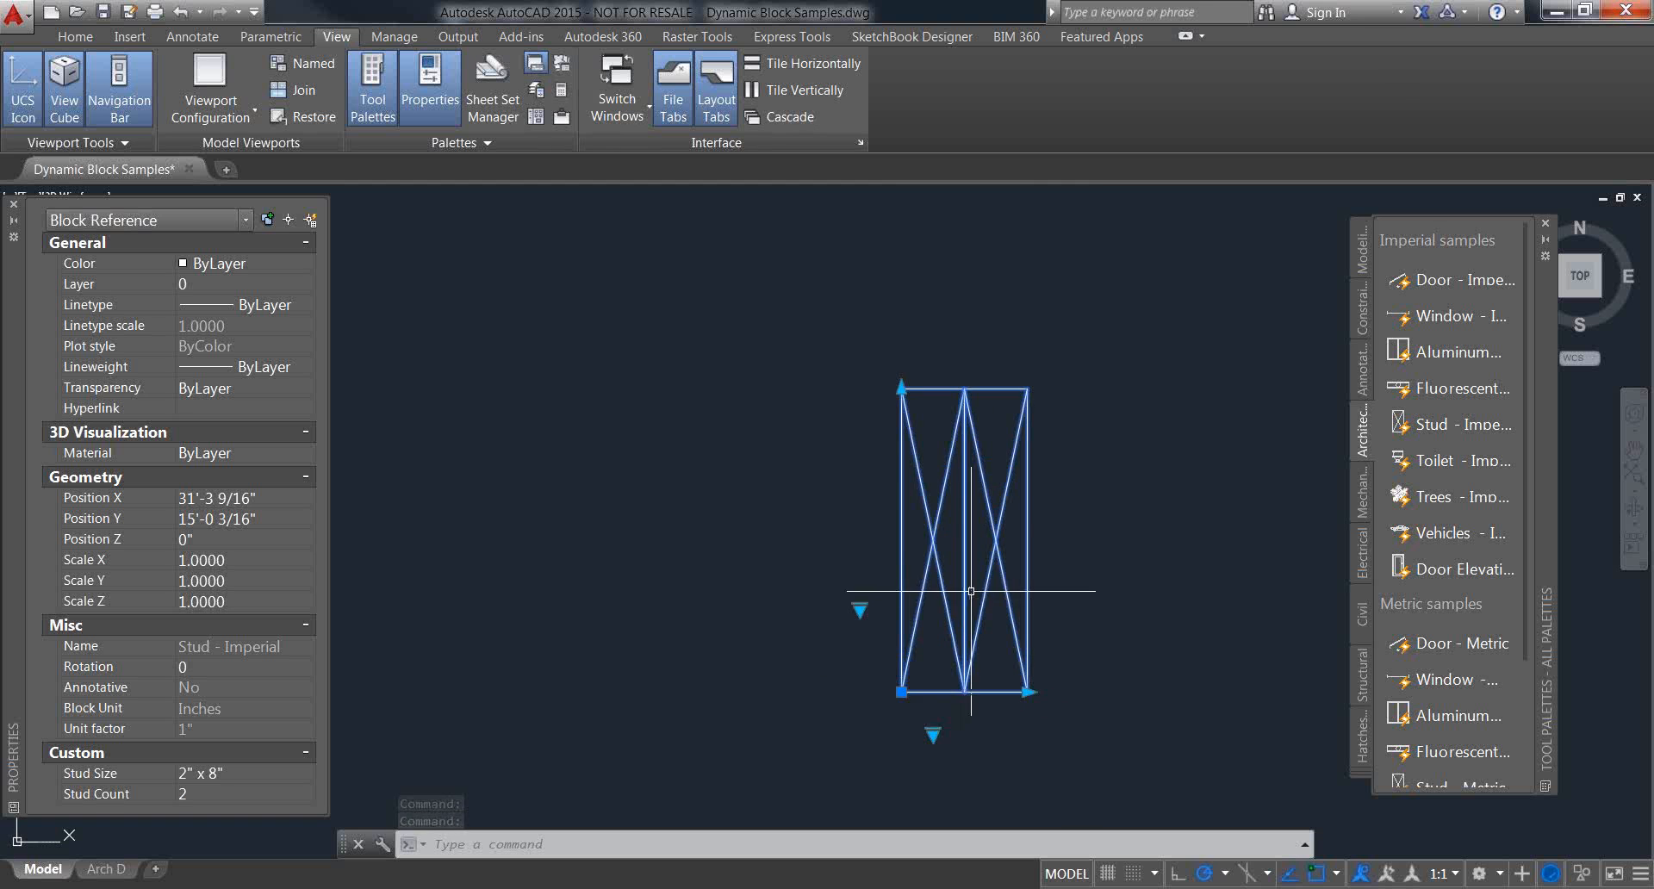
Step: Copy the stud block about 10" horizontally to its right
scroll(853, 646, "down", 2)
type("Co")
key("Return")
left_click(917, 616)
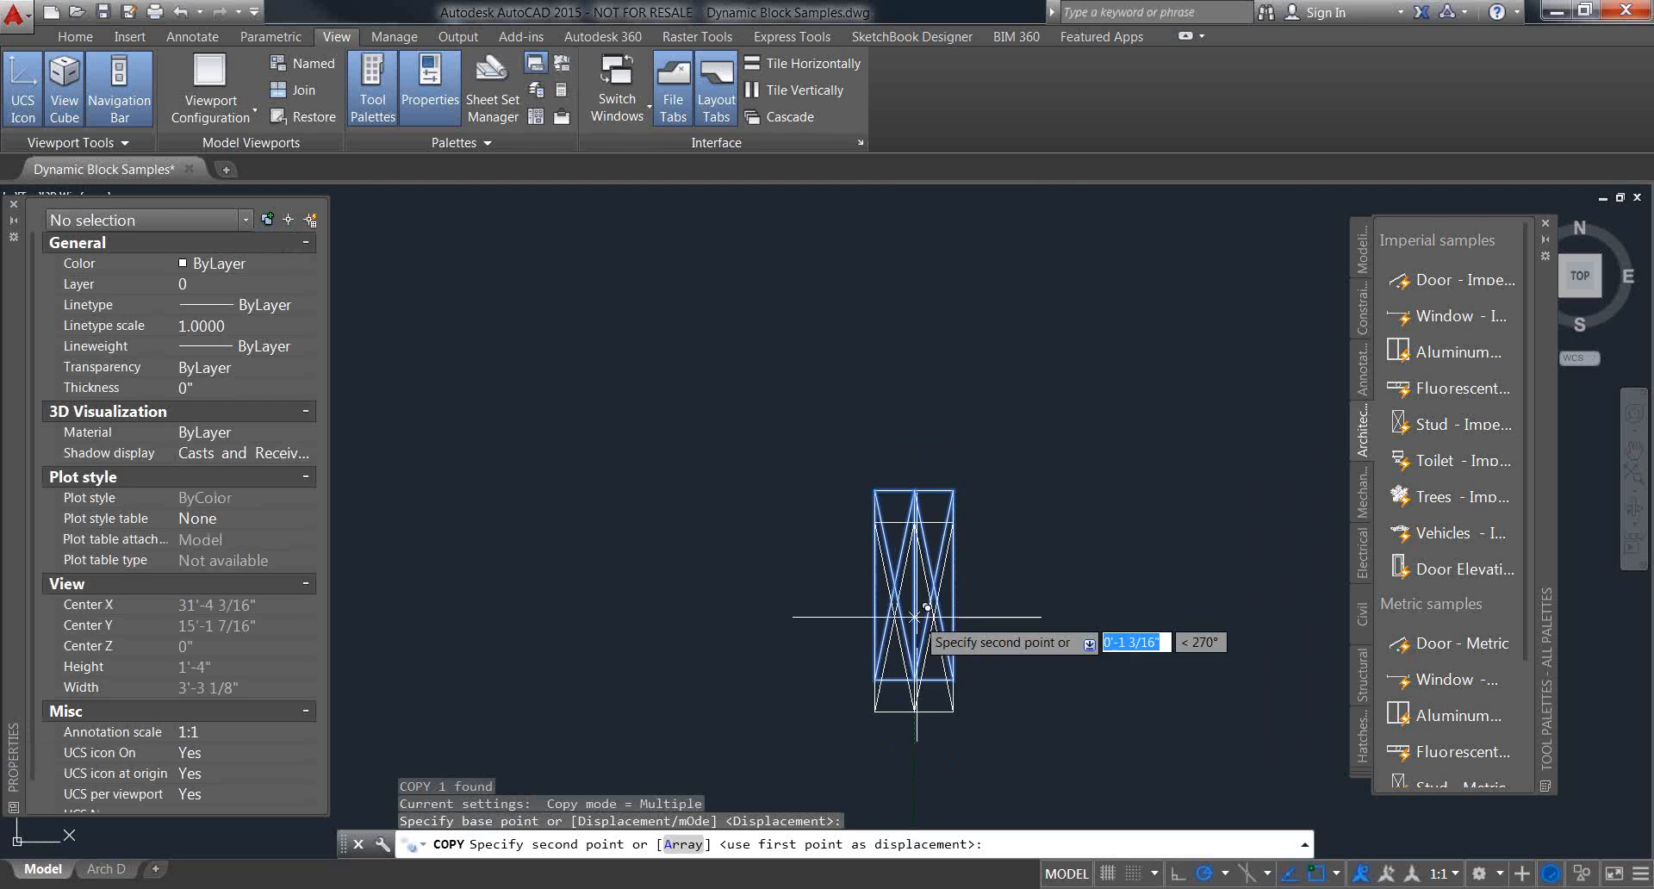
middle_click_drag(1174, 607, 1069, 597)
left_click(1070, 577)
key("Return")
Step: Stretch the copied stud block's linear grips to a stud count of 4 and a 2" x 12" stud size, and deselect it
scroll(1070, 577, "down", 9)
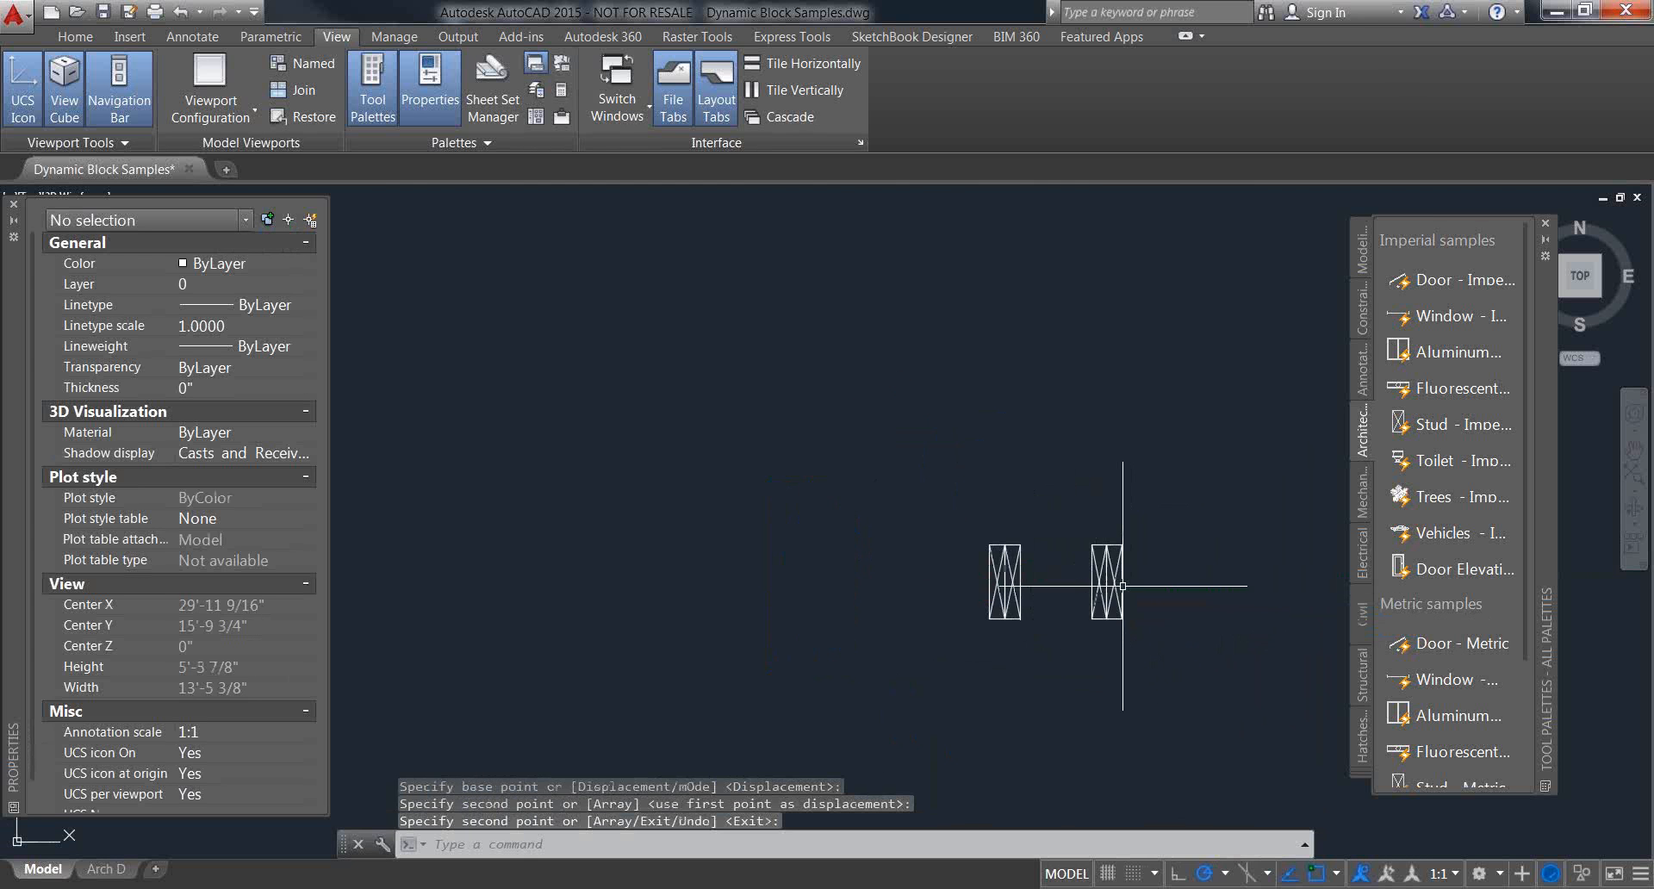
scroll(1006, 613, "up", 9)
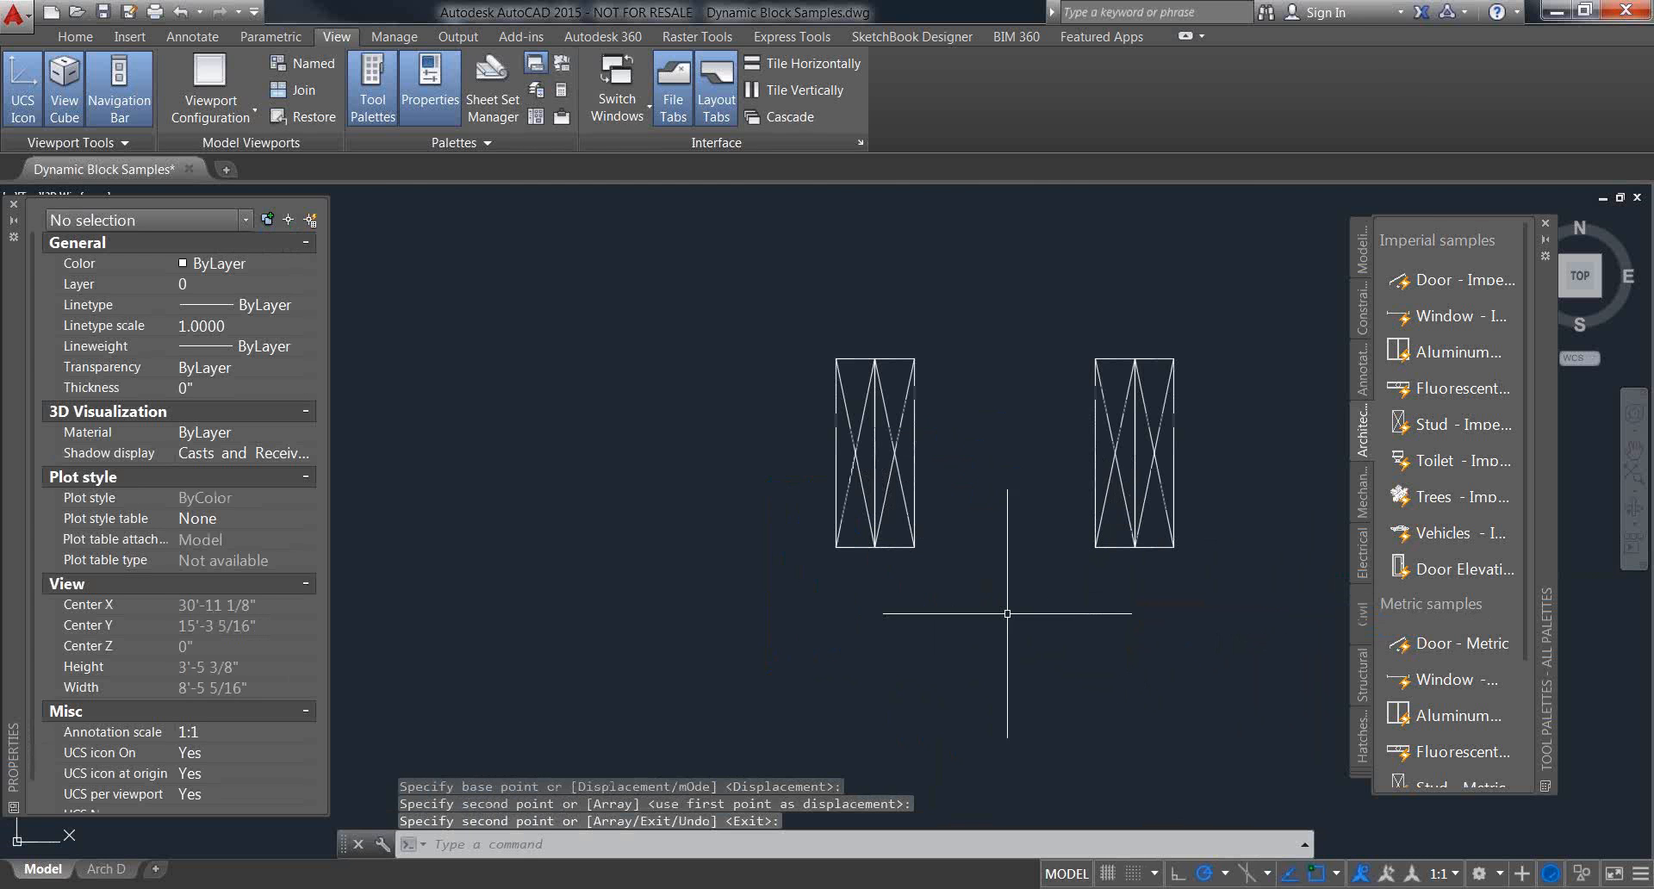
left_click(1113, 549)
middle_click_drag(1051, 548, 905, 643)
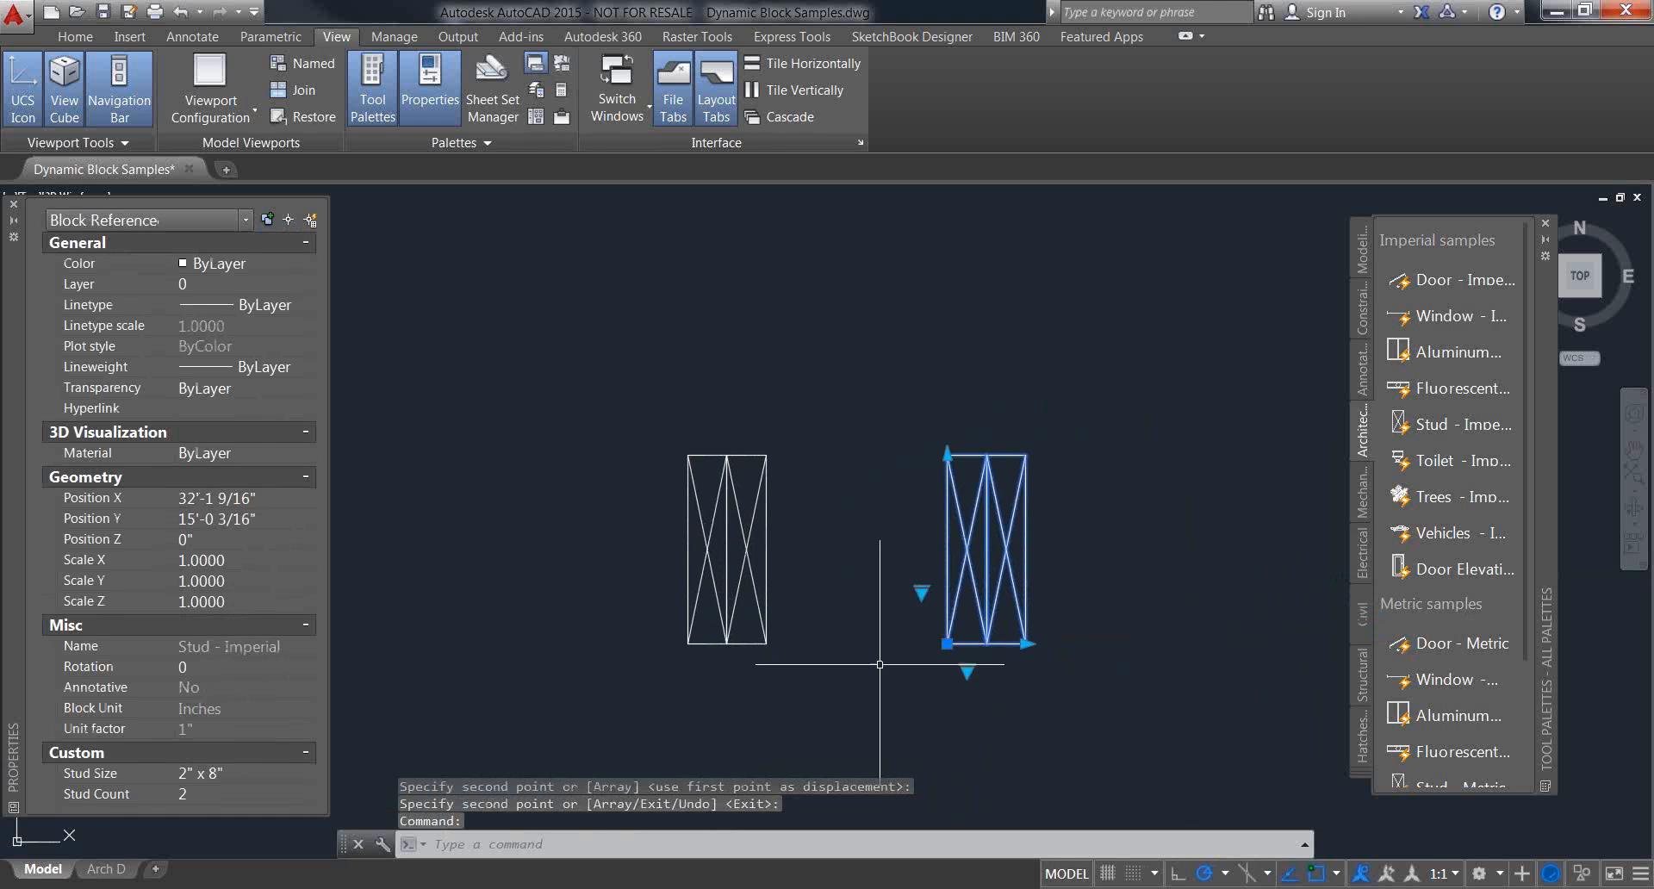
left_click(1025, 643)
left_click(1106, 645)
left_click(948, 454)
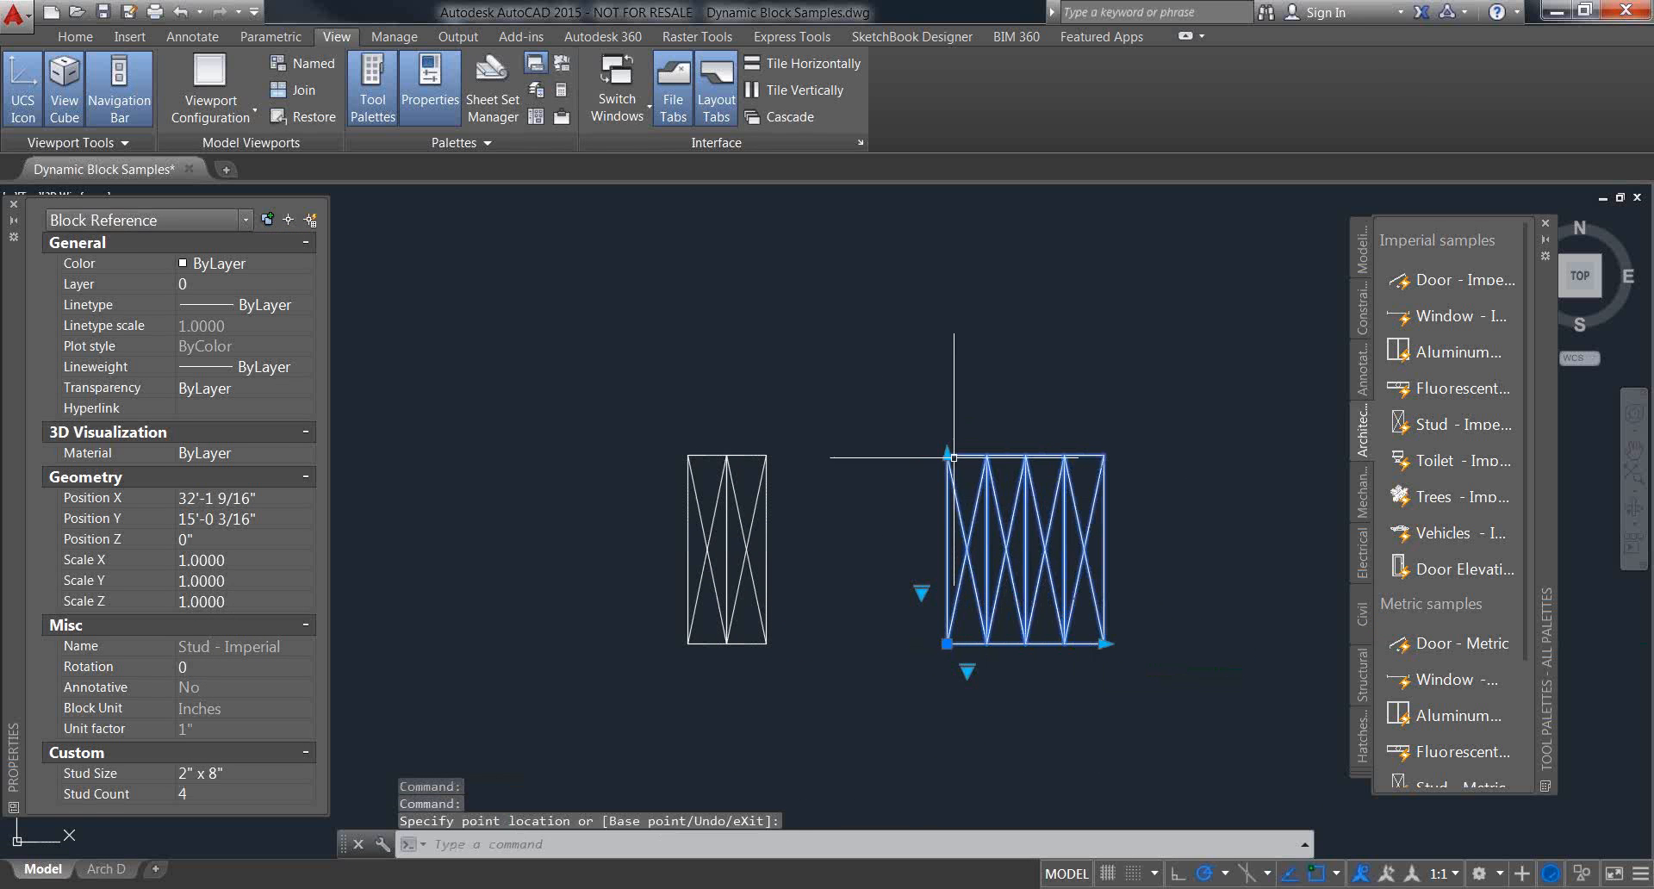
left_click(934, 358)
middle_click_drag(839, 454, 899, 408)
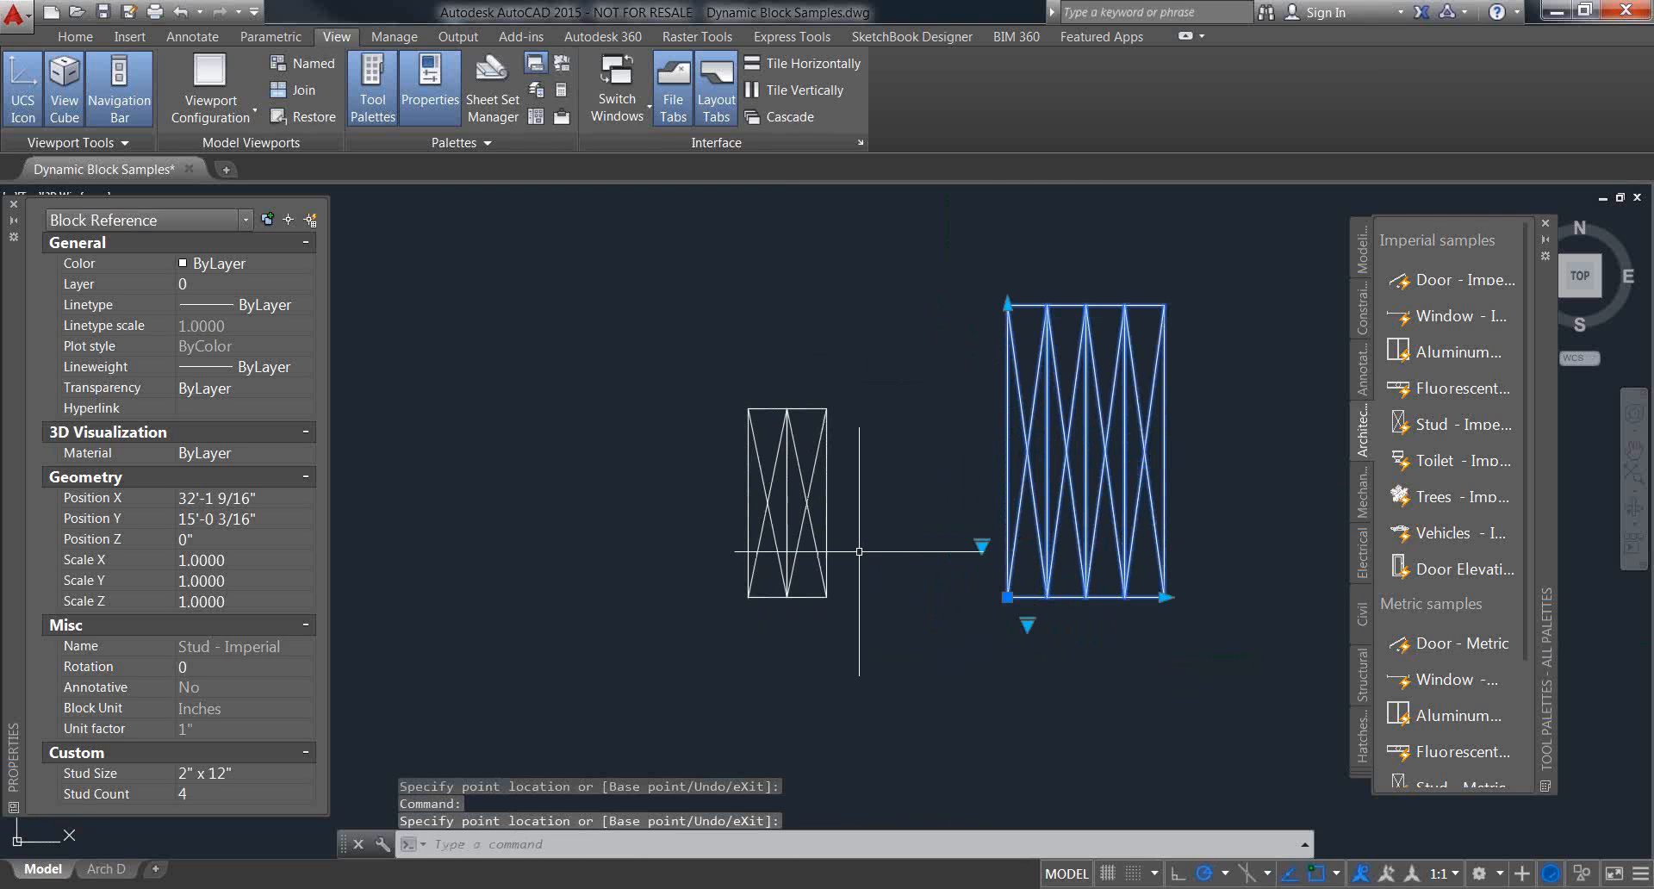
scroll(859, 551, "down", 4)
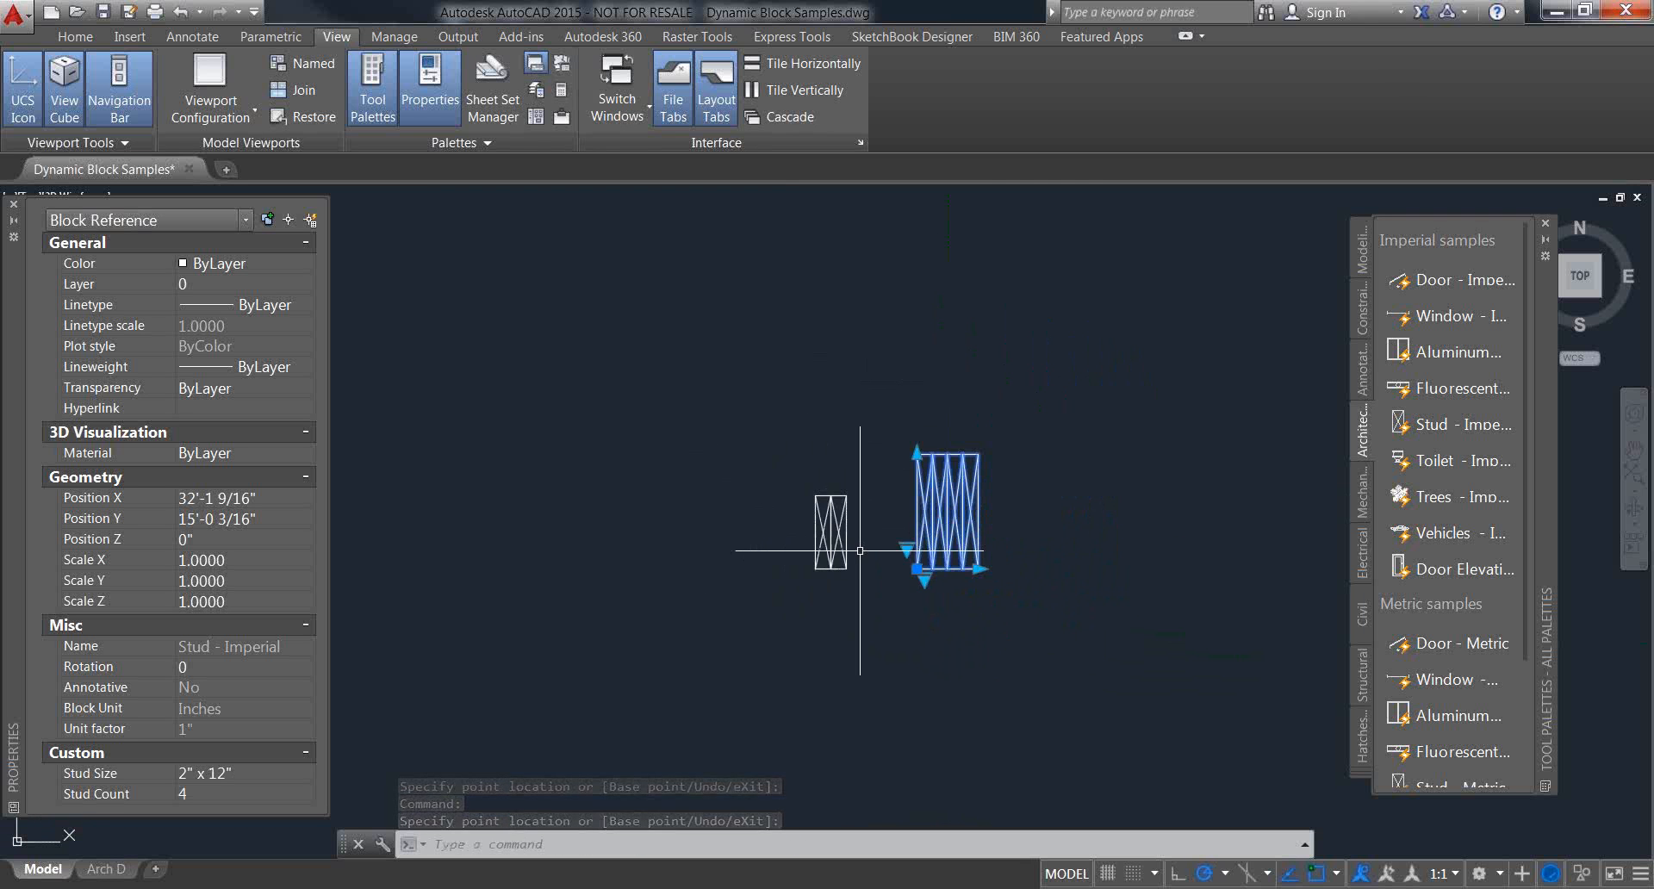
middle_click_drag(796, 562, 982, 526)
key("Escape")
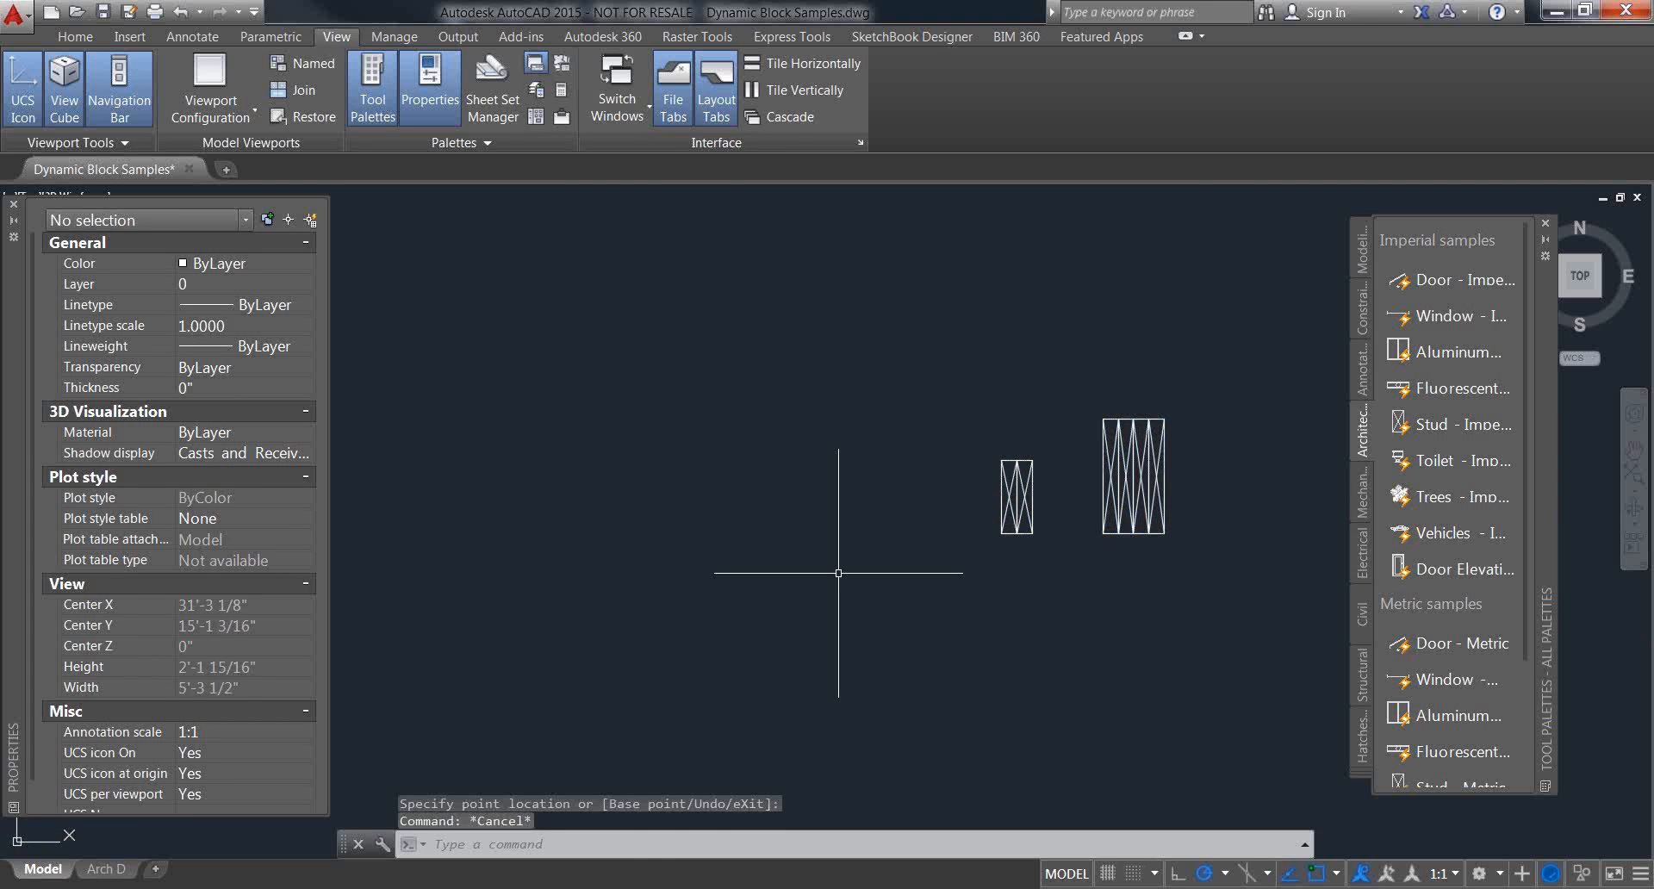
Step: Copy the toilet block between the door and the diagonal line into the open area above the door
scroll(928, 711, "down", 4)
left_click(928, 712)
scroll(865, 670, "up", 4)
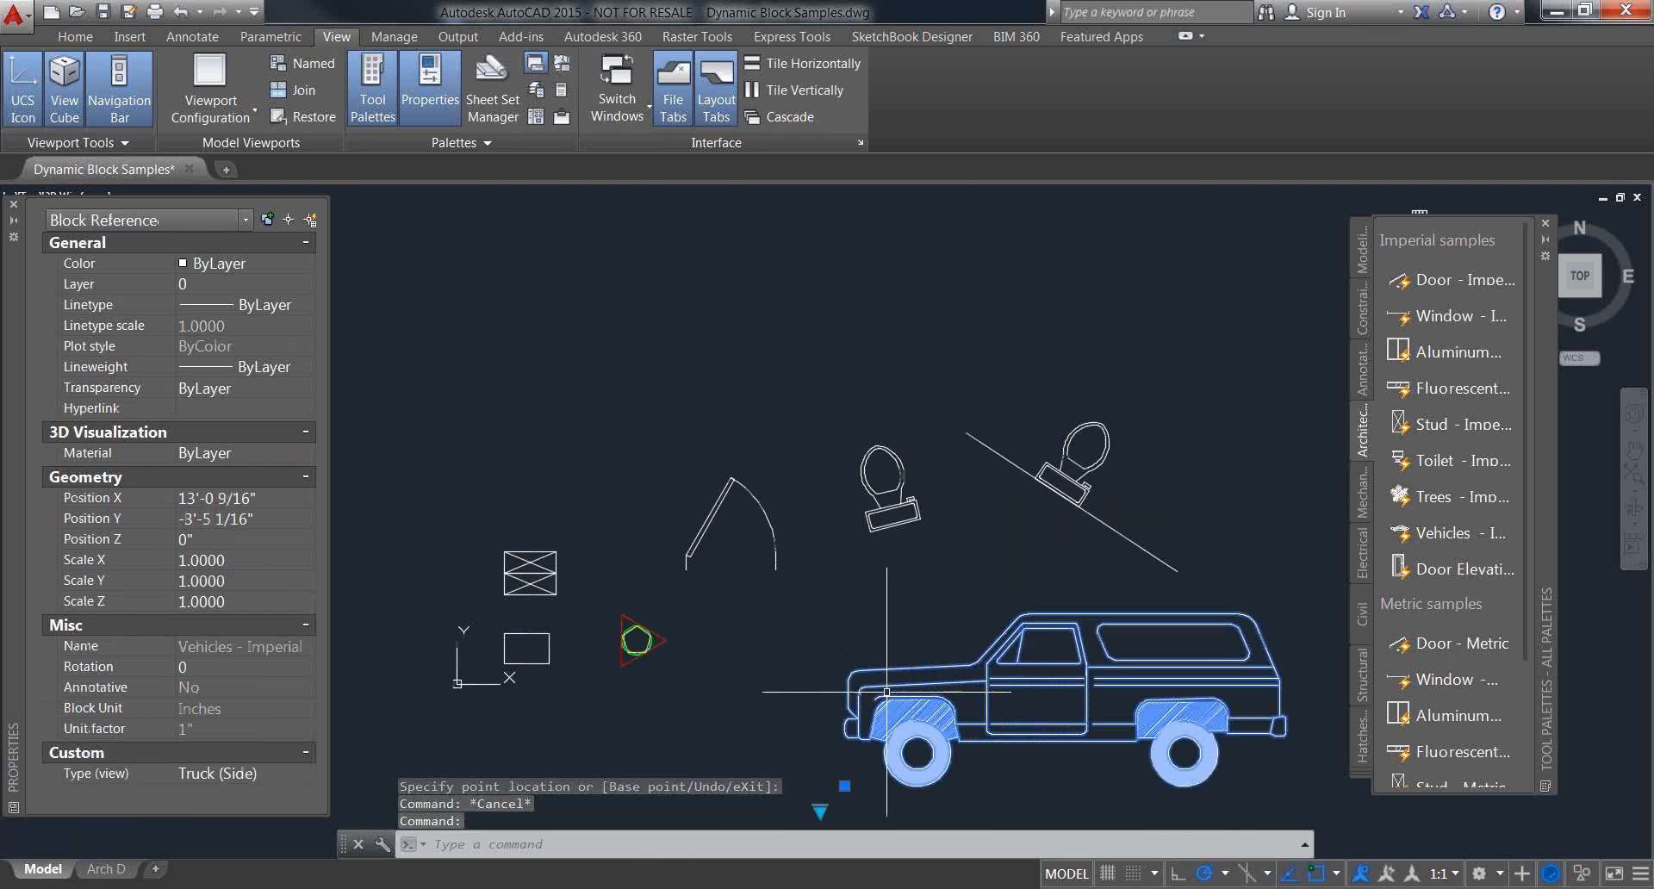
key("Escape")
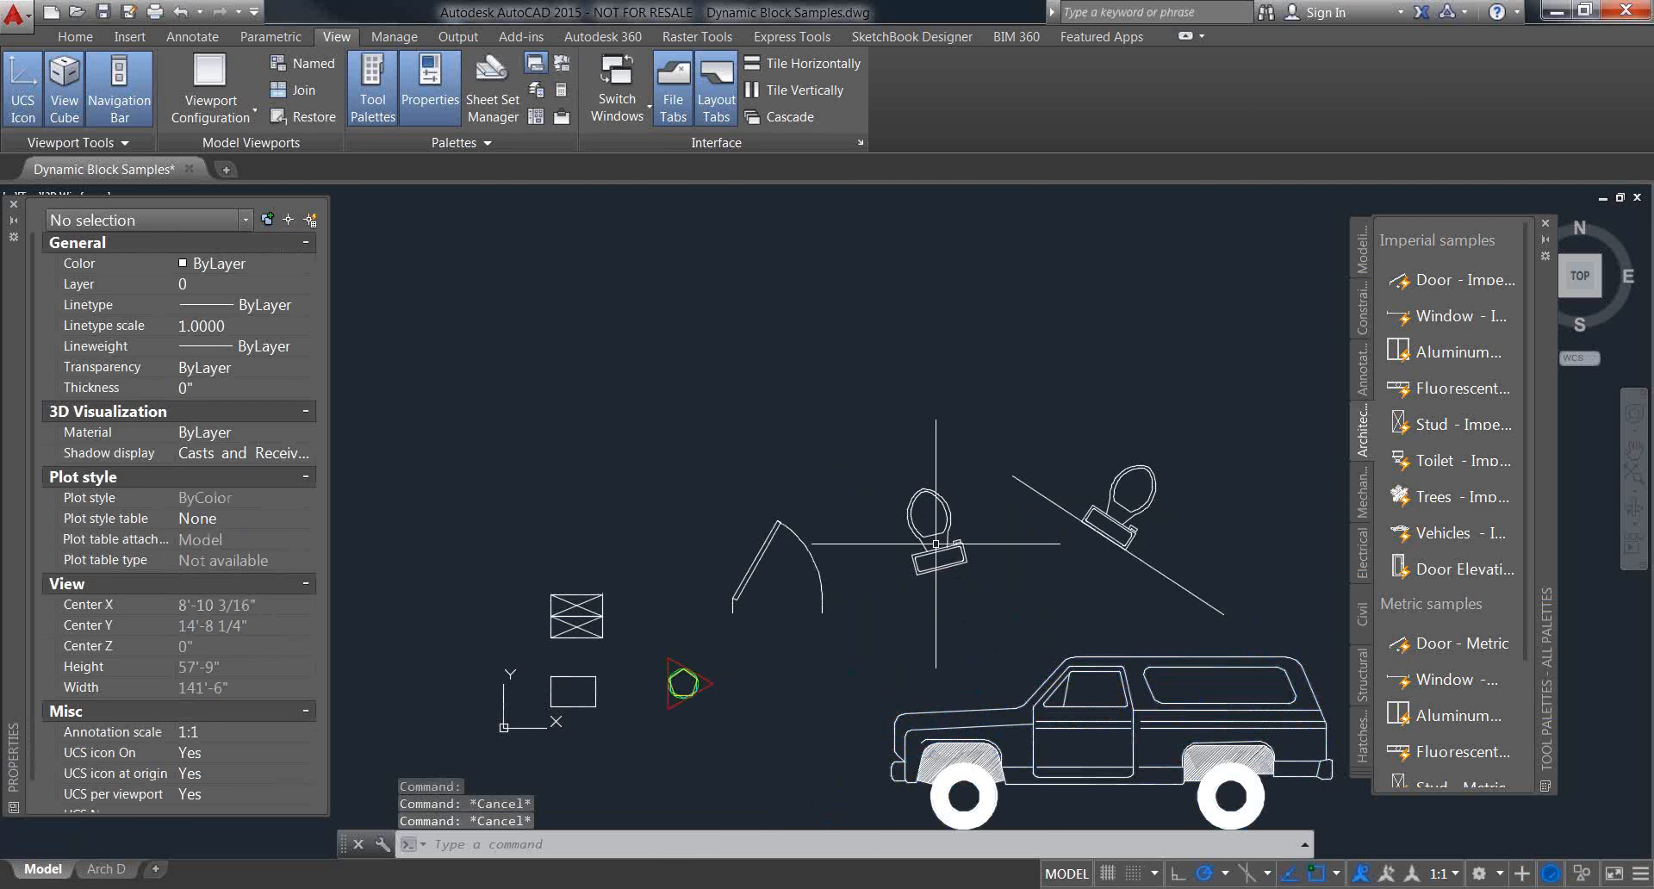
left_click(926, 457)
left_click(934, 557)
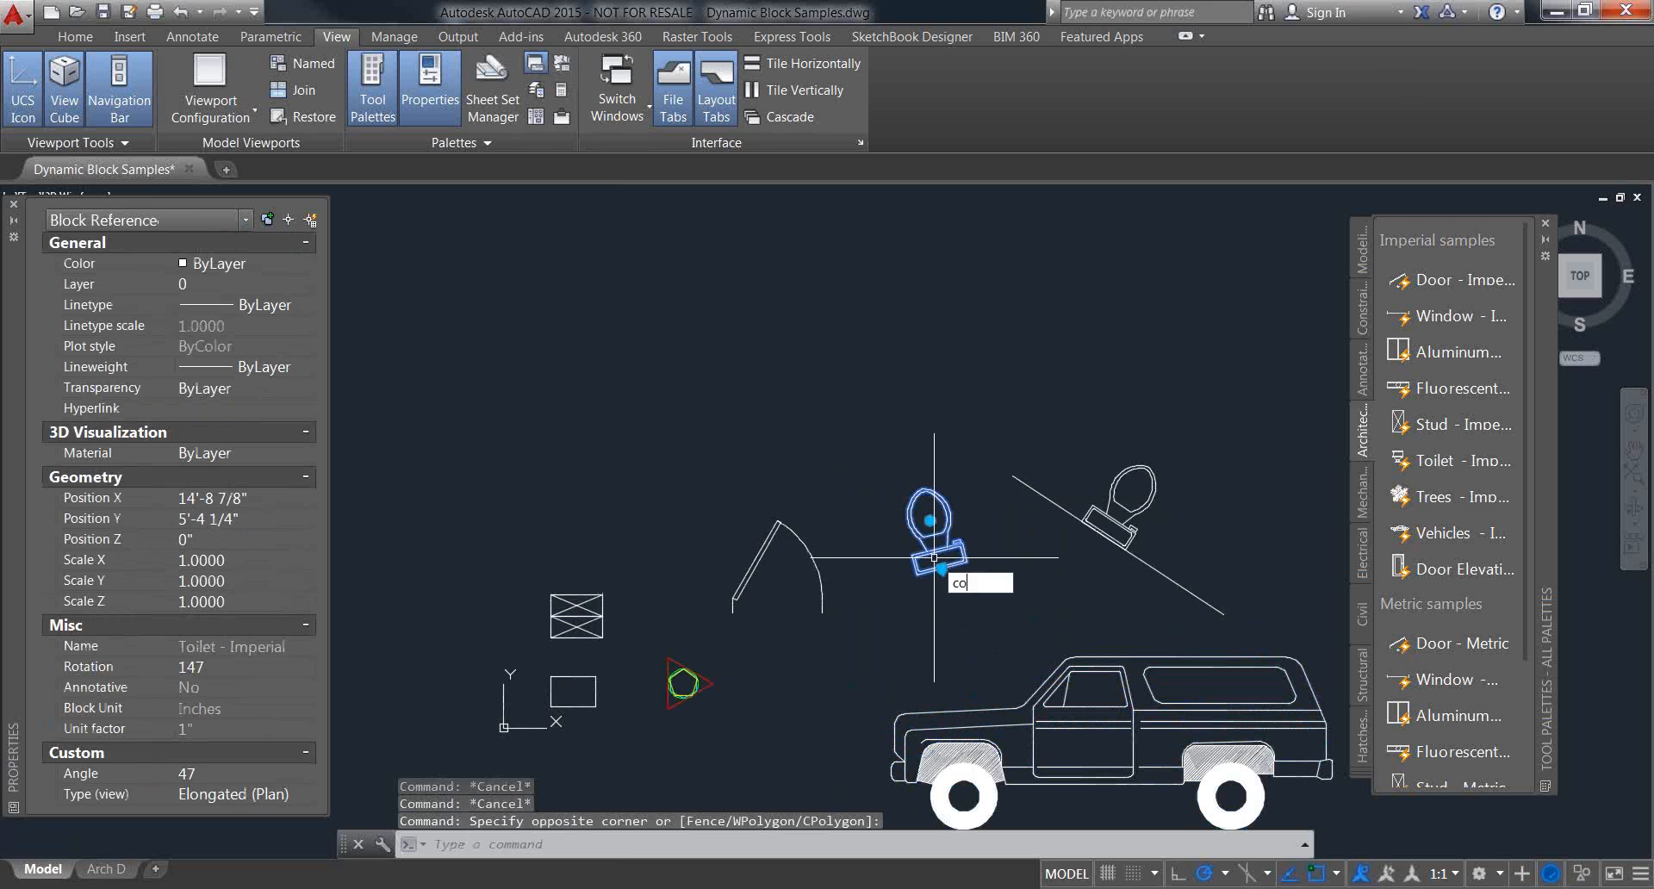
key("Return")
left_click(934, 557)
left_click(730, 345)
key("Return")
Step: Switch the copied toilet's visibility to Pullchain (Front) and erase that copy
left_click(715, 341)
left_click(775, 367)
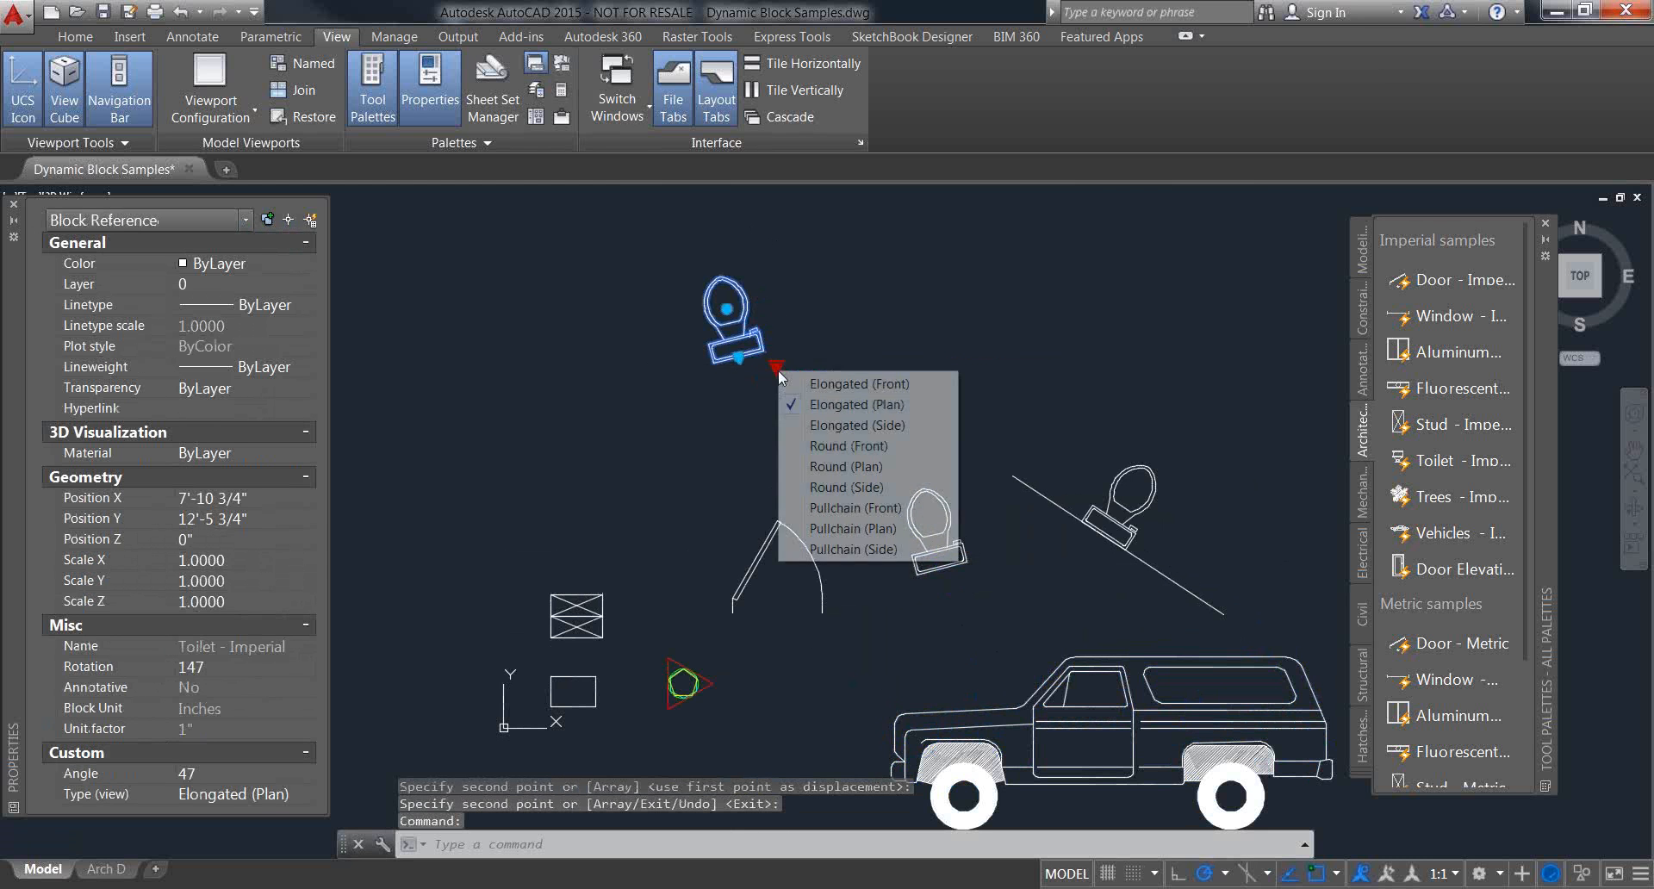
left_click(862, 509)
scroll(758, 370, "up", 3)
scroll(788, 422, "down", 1)
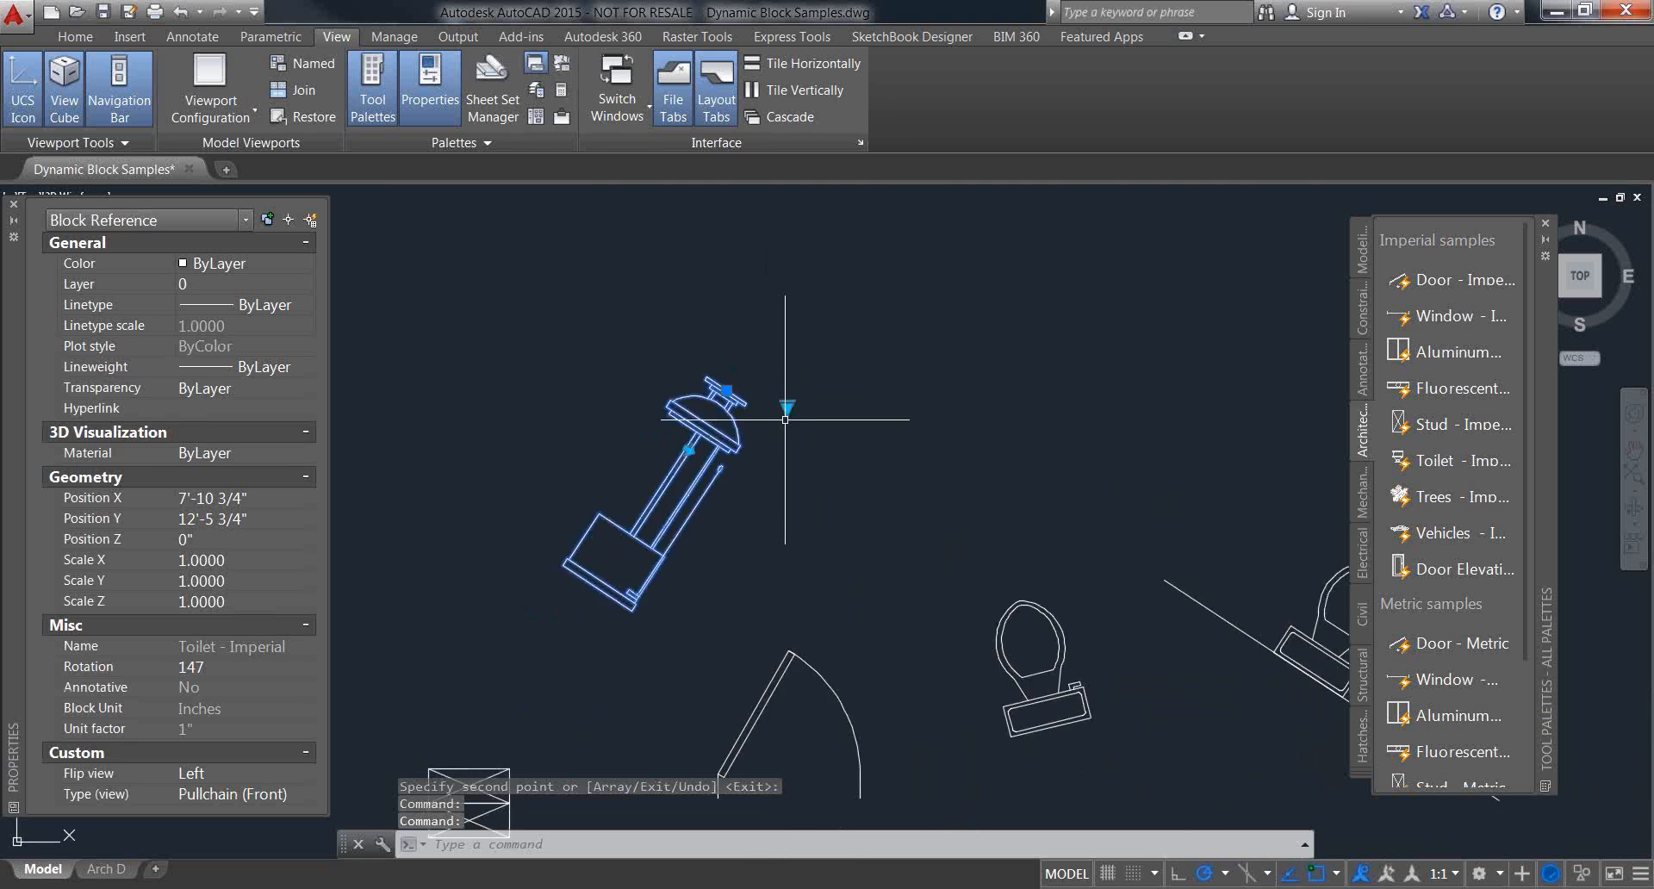
scroll(784, 419, "down", 2)
type("e")
key("Return")
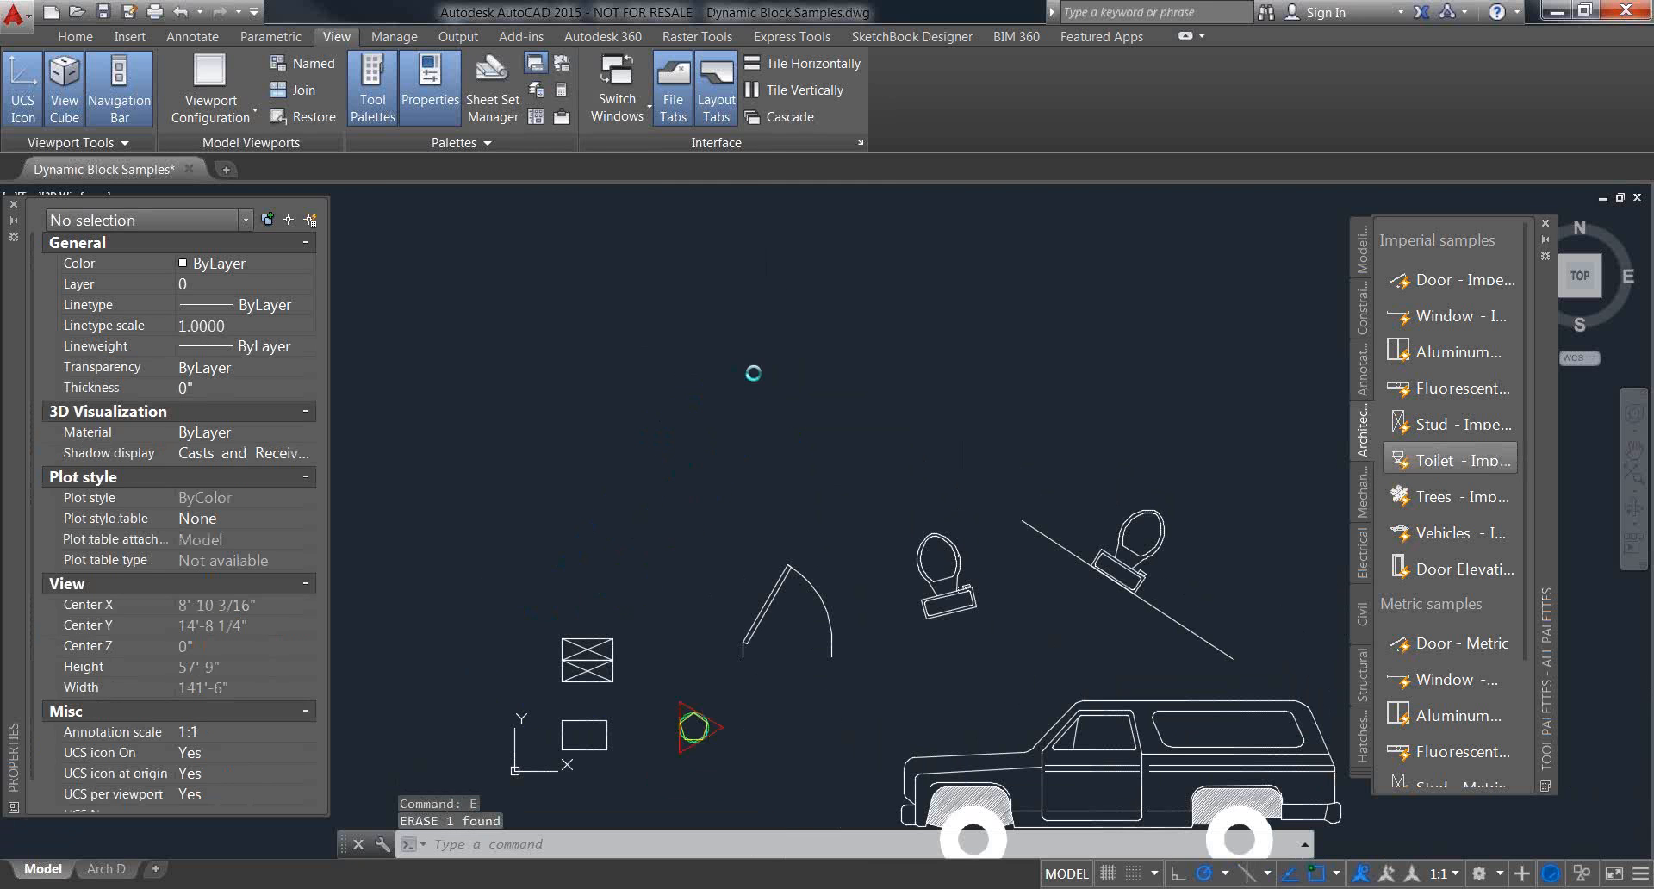
Step: Insert the imperial Toilet block above the door and set its type to Pullchain (Front)
left_click(1450, 461)
left_click(704, 456)
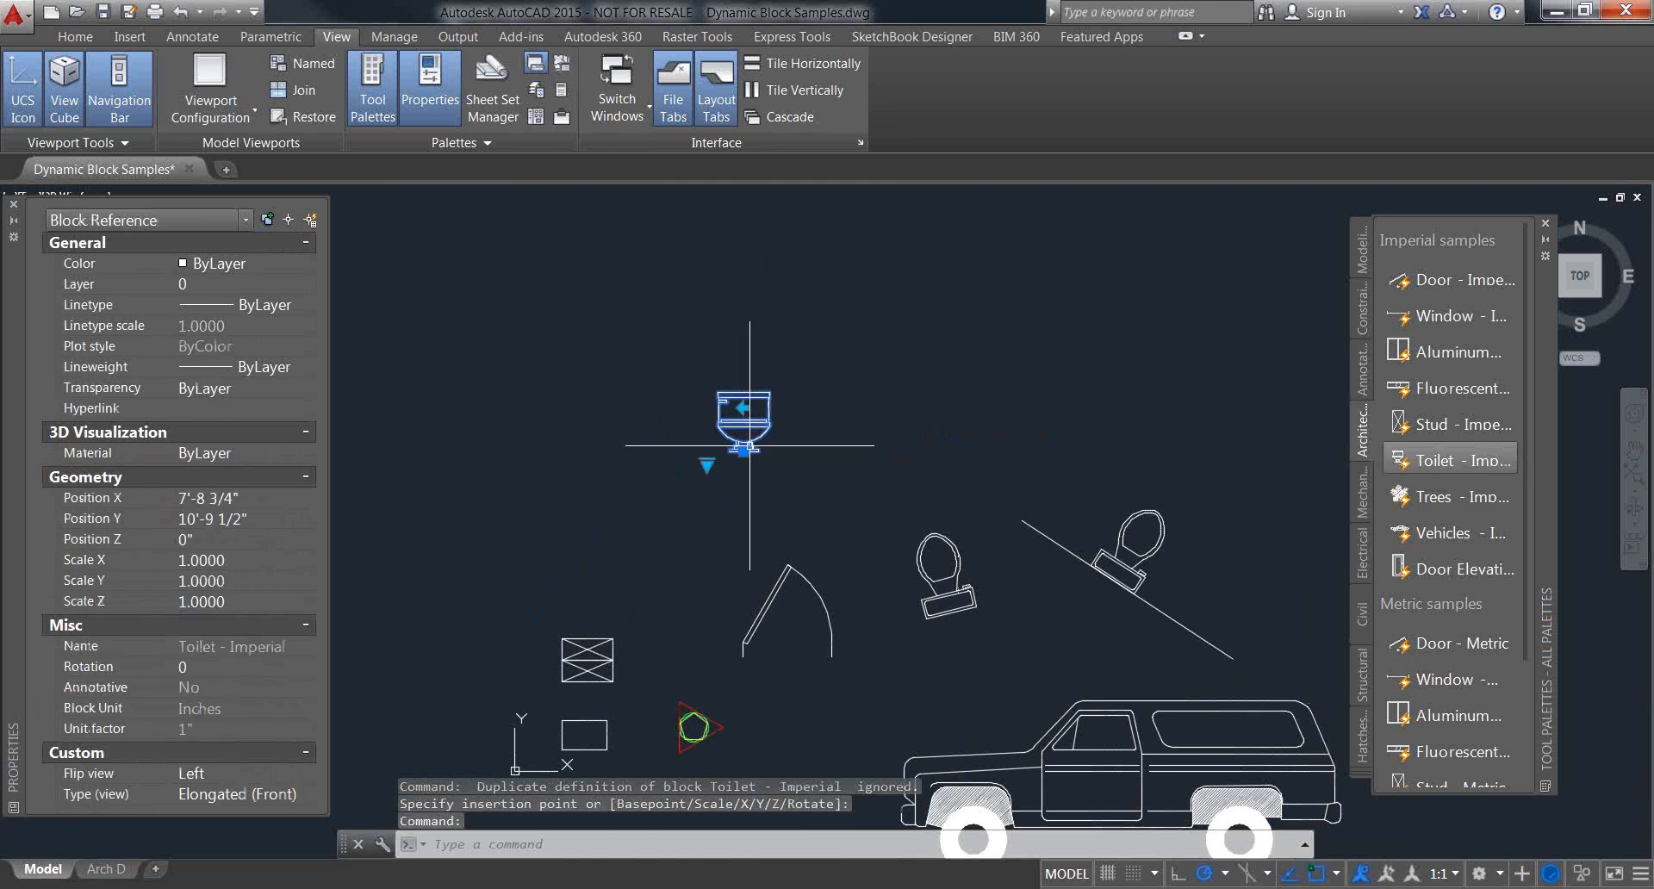
left_click(706, 465)
left_click(767, 608)
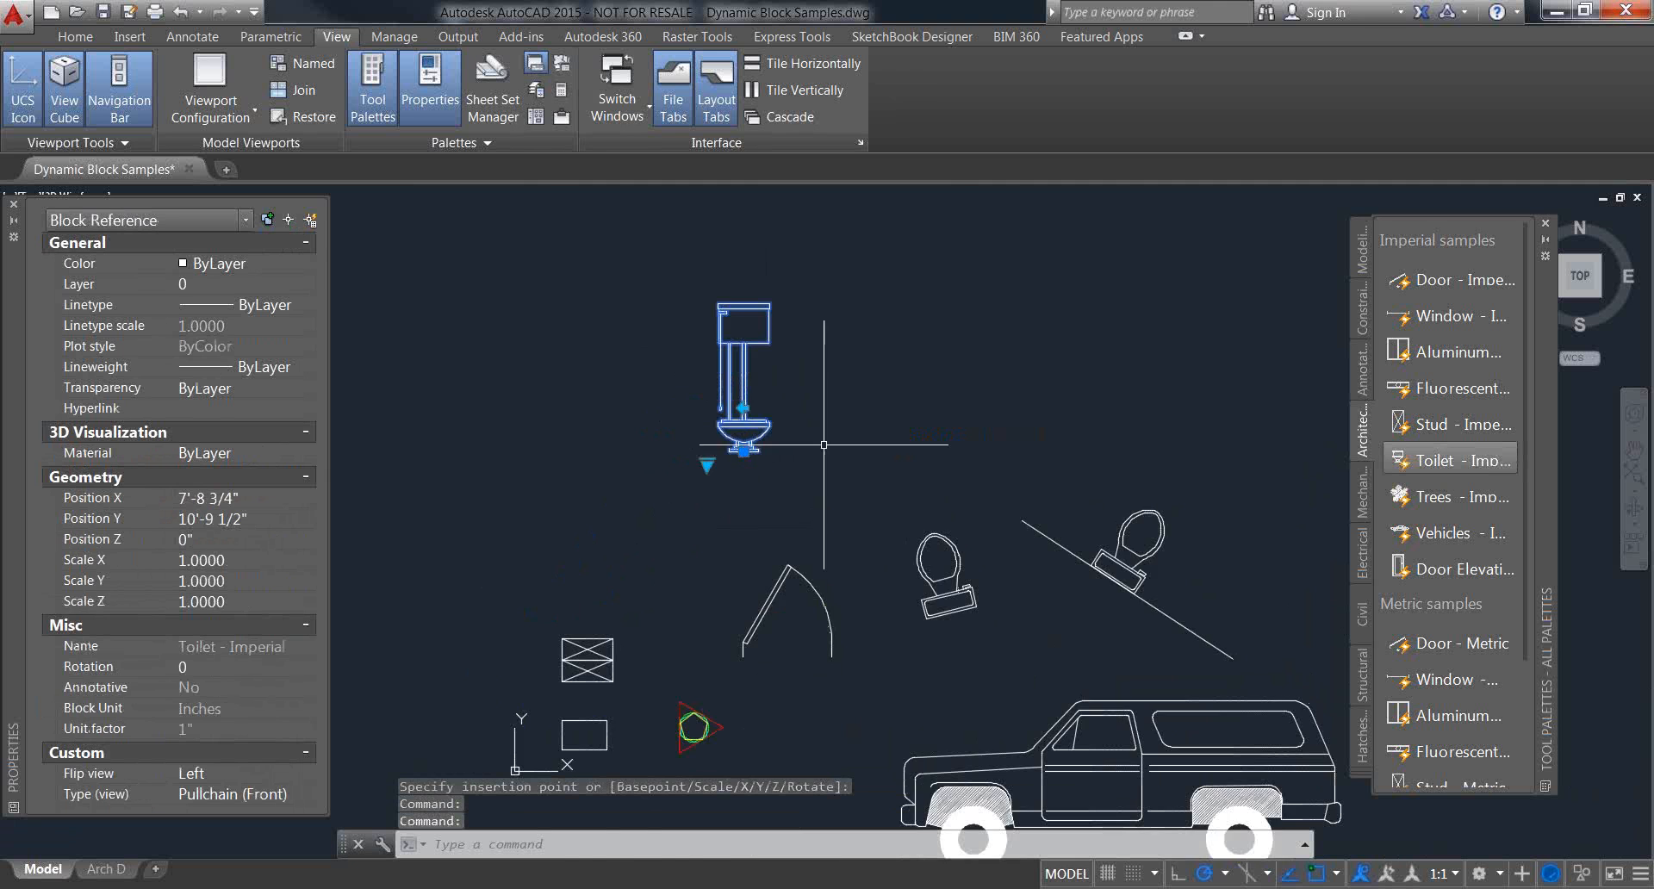
scroll(764, 400, "up", 4)
middle_click_drag(733, 381, 844, 518)
key("Escape")
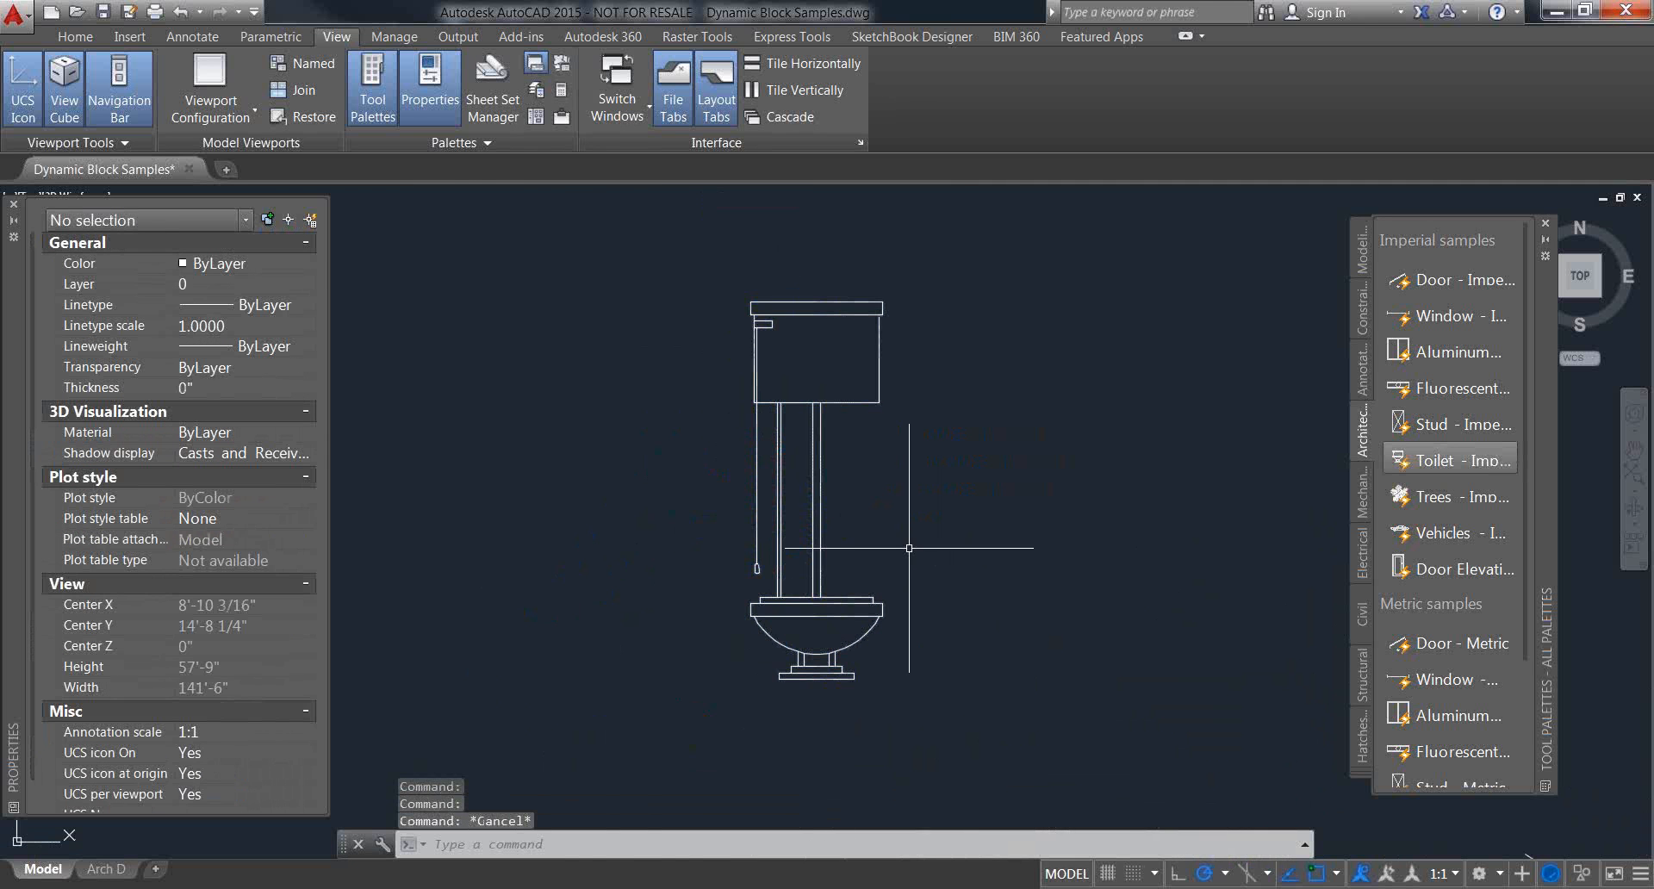
scroll(909, 548, "down", 2)
middle_click_drag(918, 565, 738, 421)
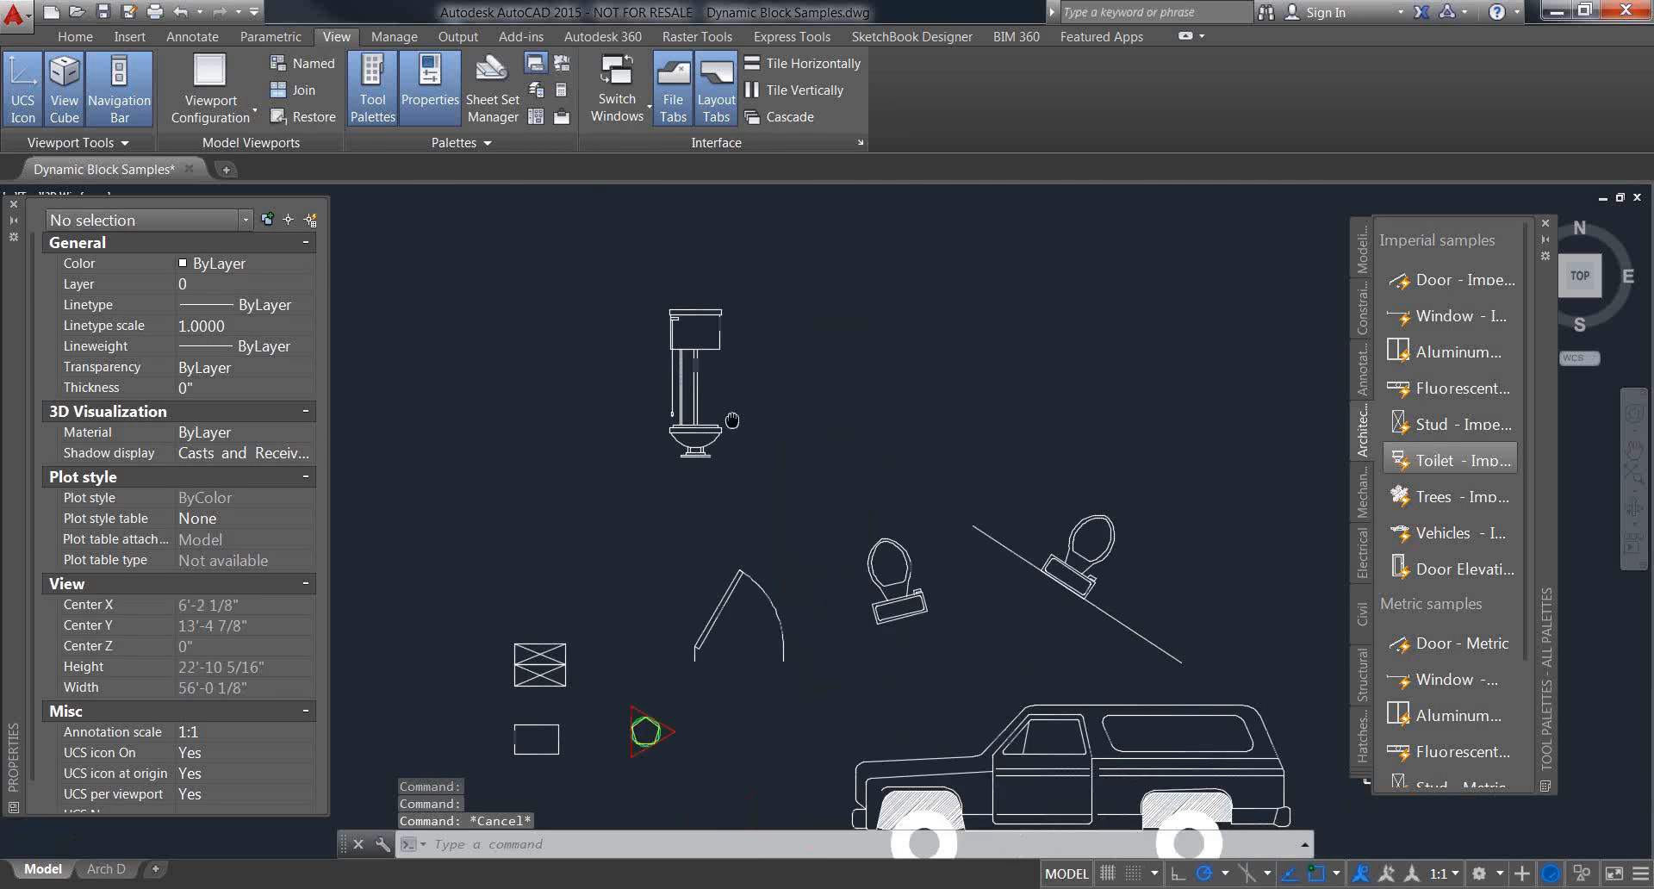
scroll(745, 420, "up", 1)
scroll(958, 525, "down", 2)
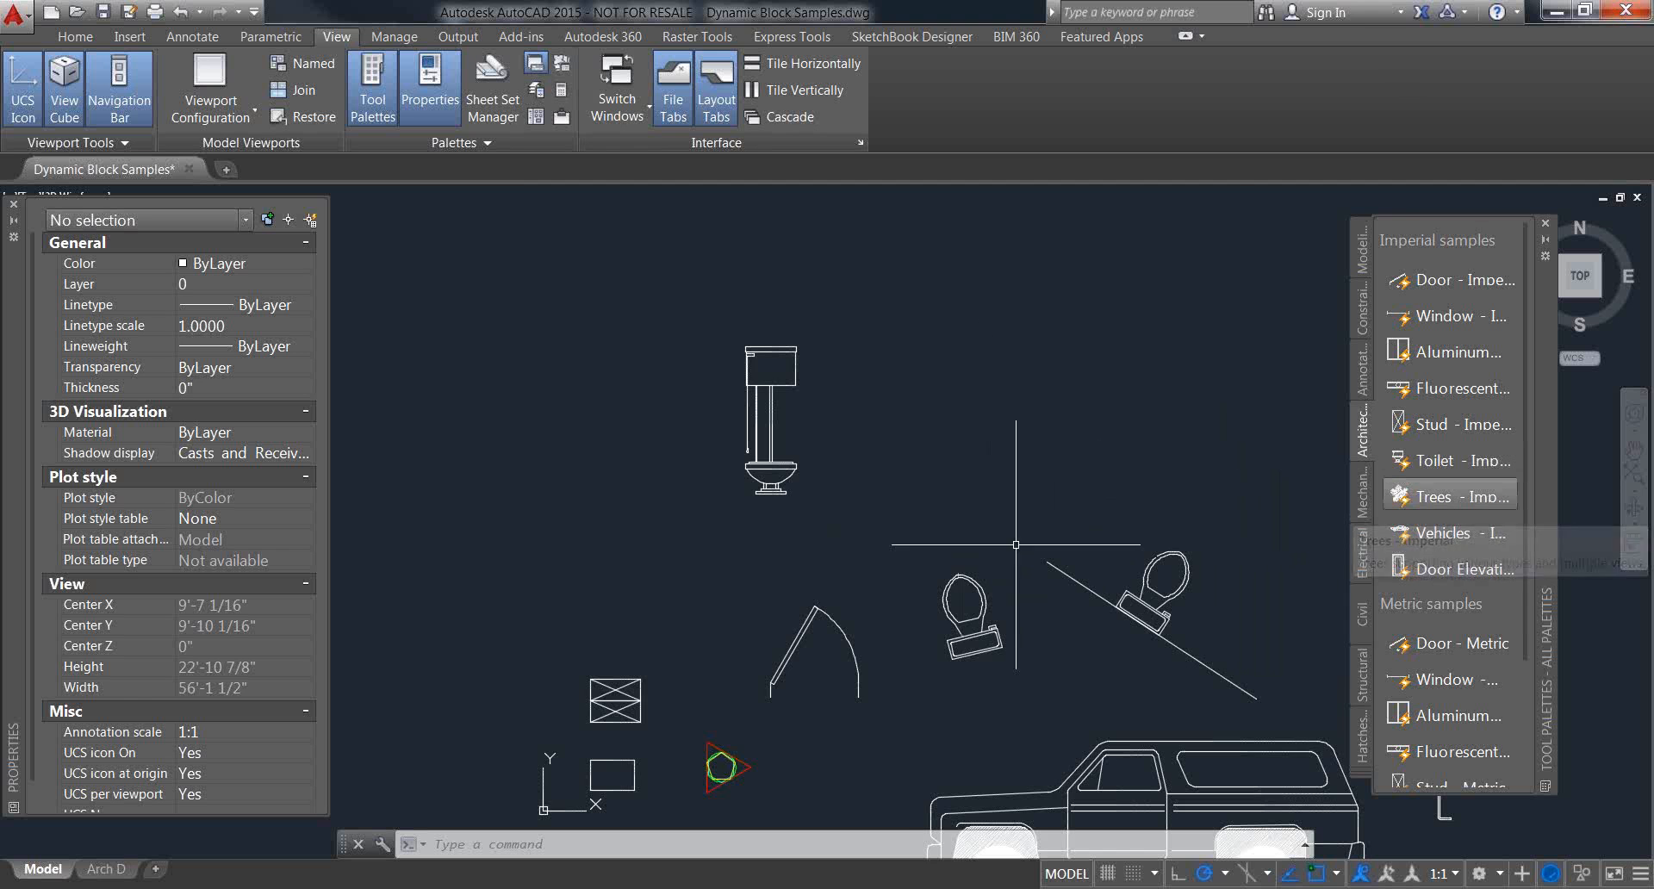
middle_click_drag(1016, 545, 913, 416)
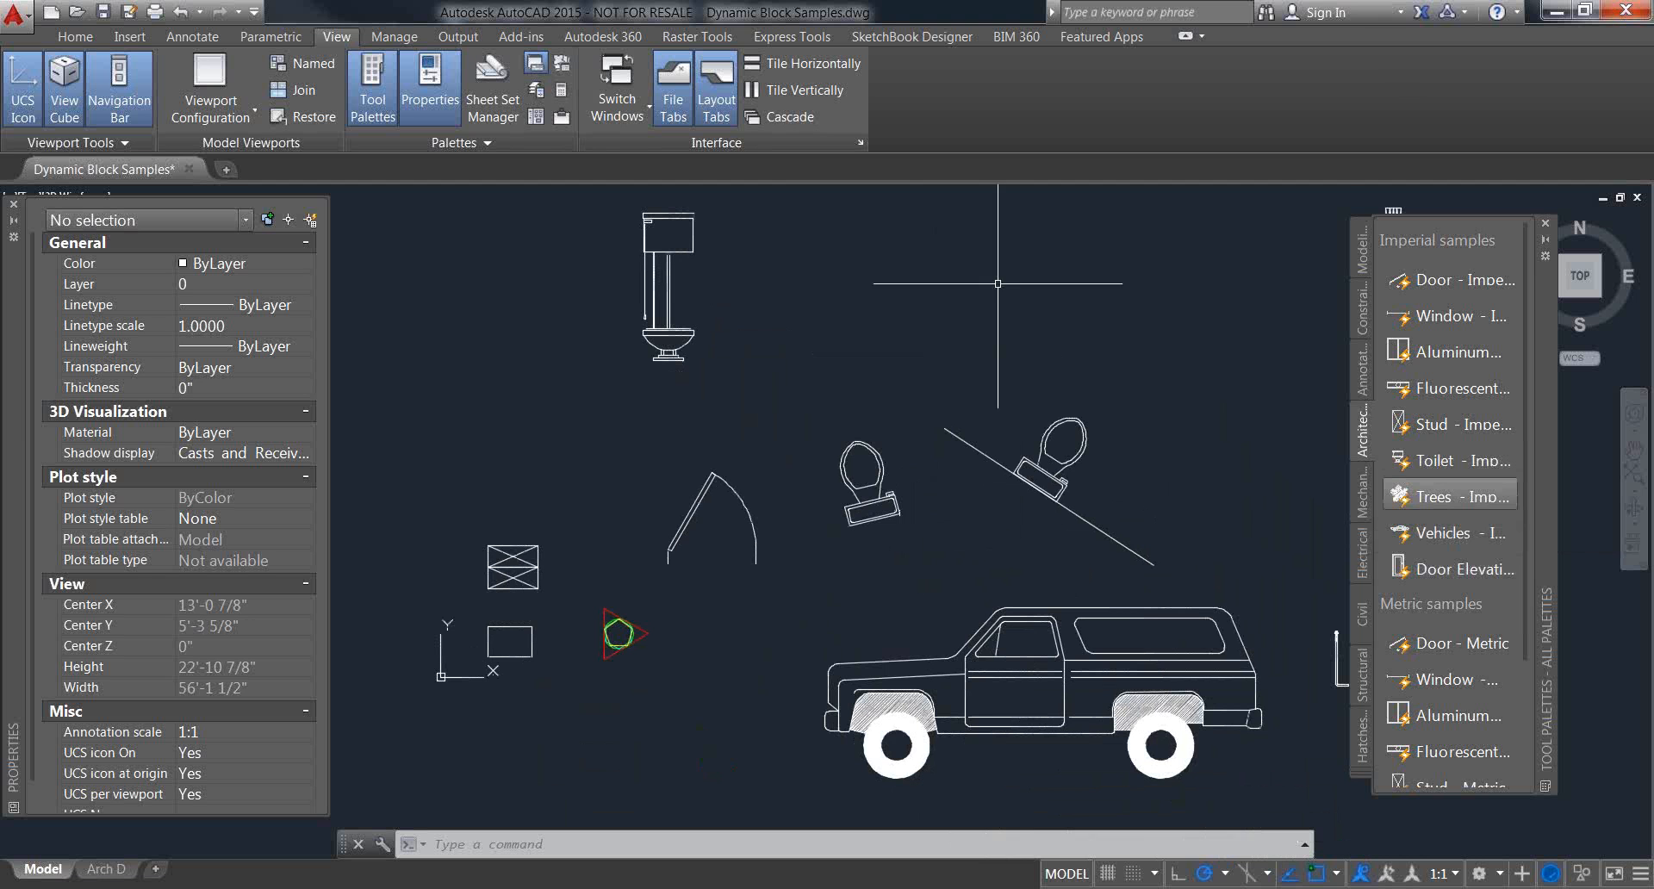
Step: Browse the Modeling, Civil and Architectural tool palettes, running the CUI command after the Modeling palette
left_click(1362, 259)
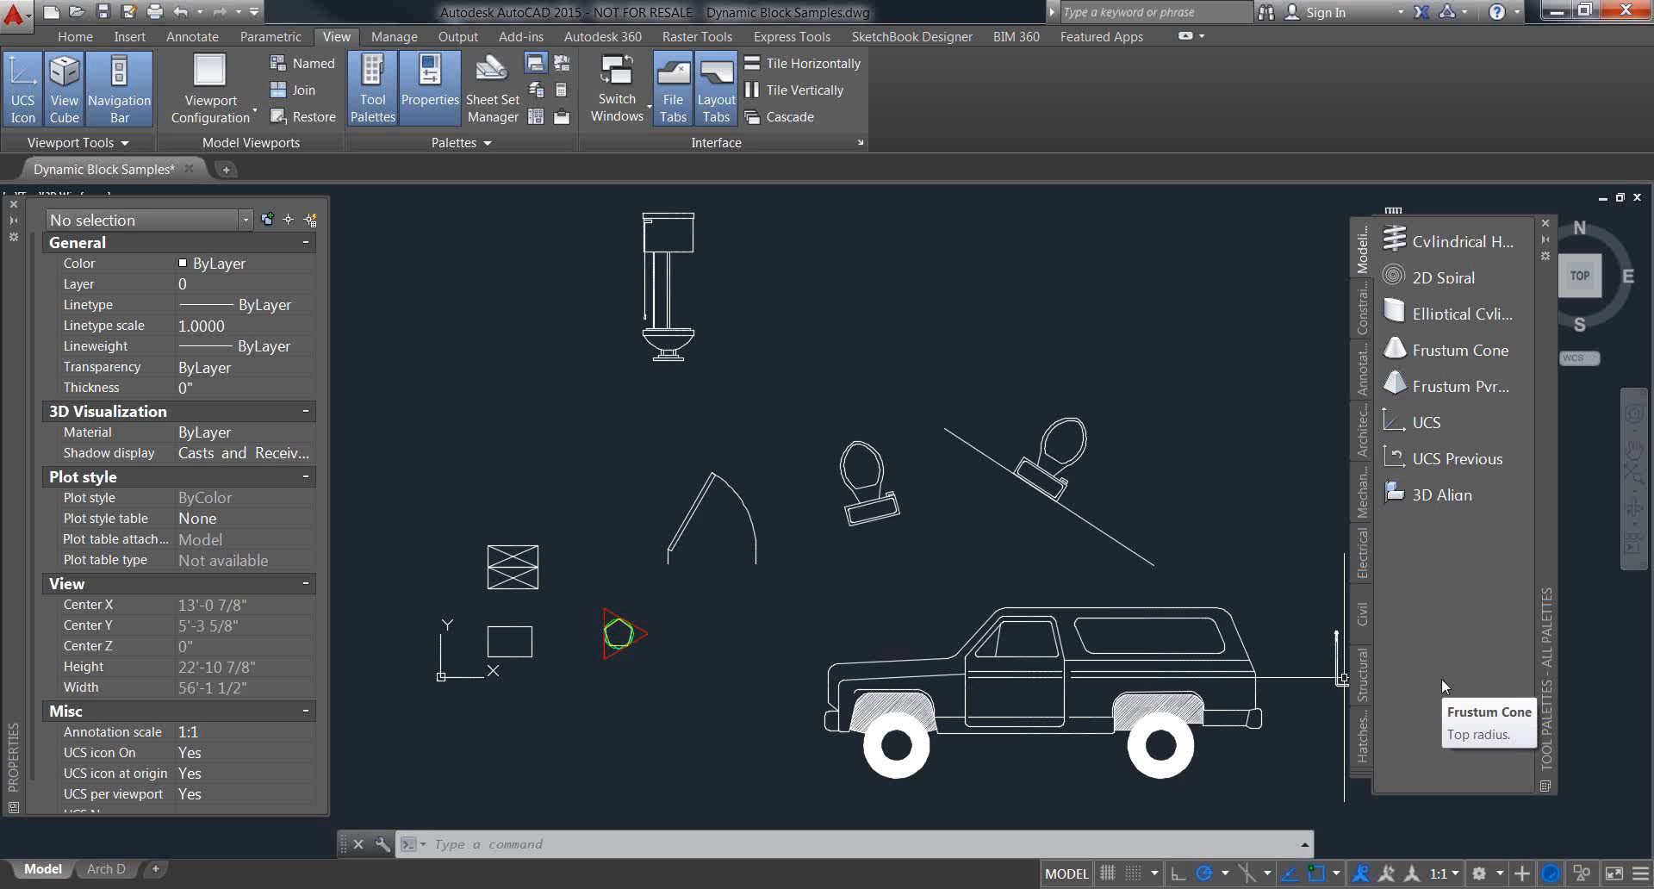
type("cu")
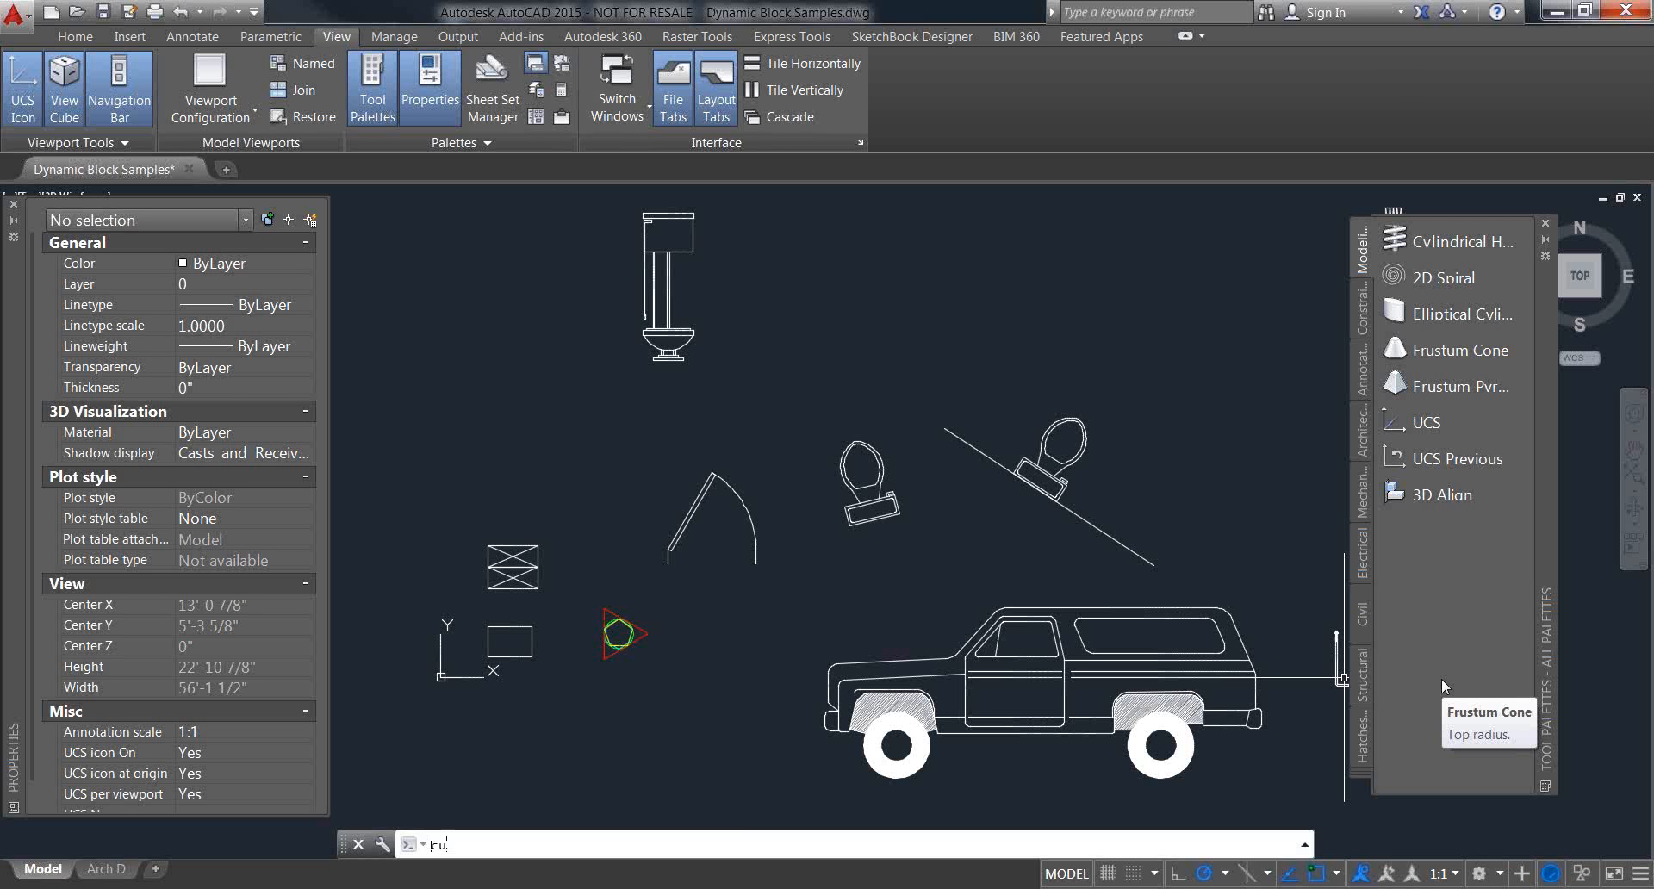
type("i")
key("Return")
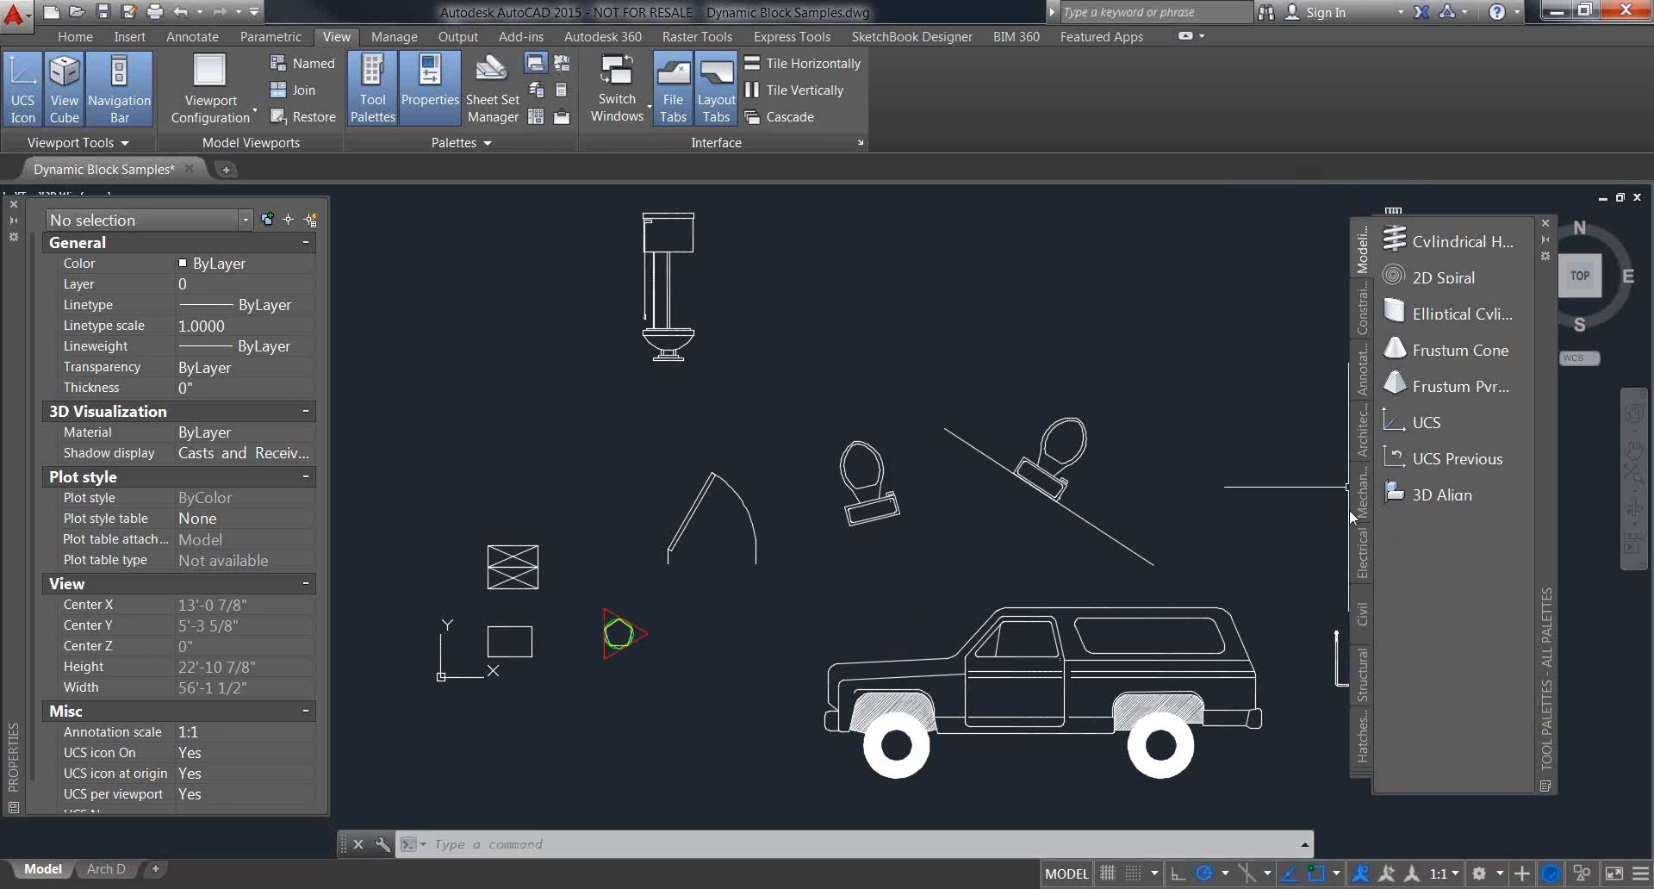
left_click(1359, 604)
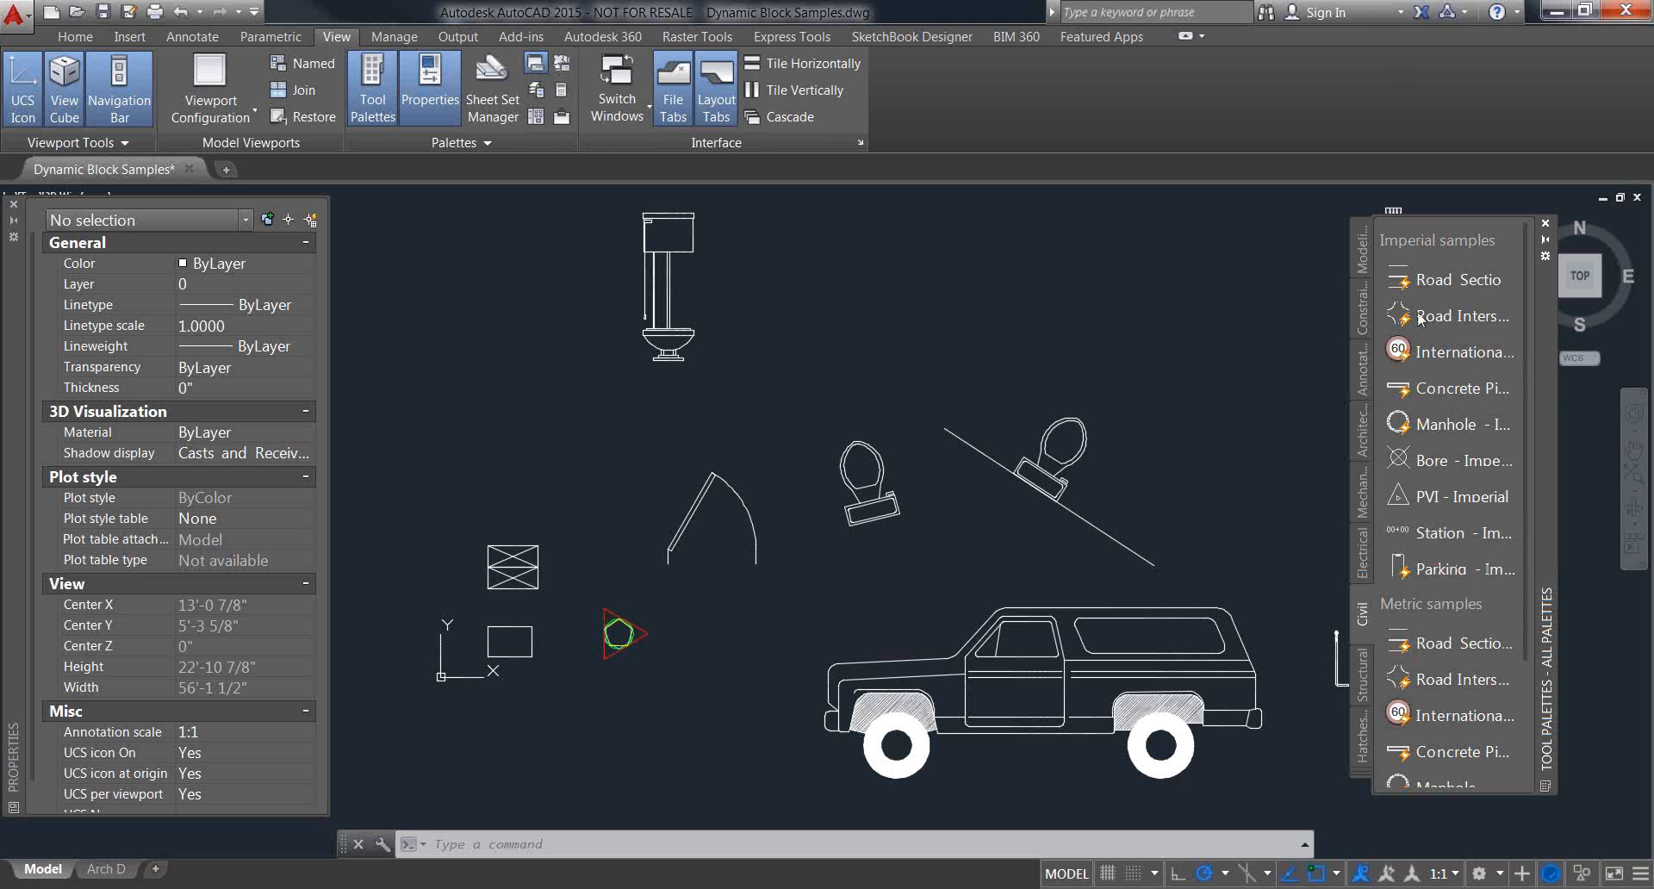
left_click(1362, 429)
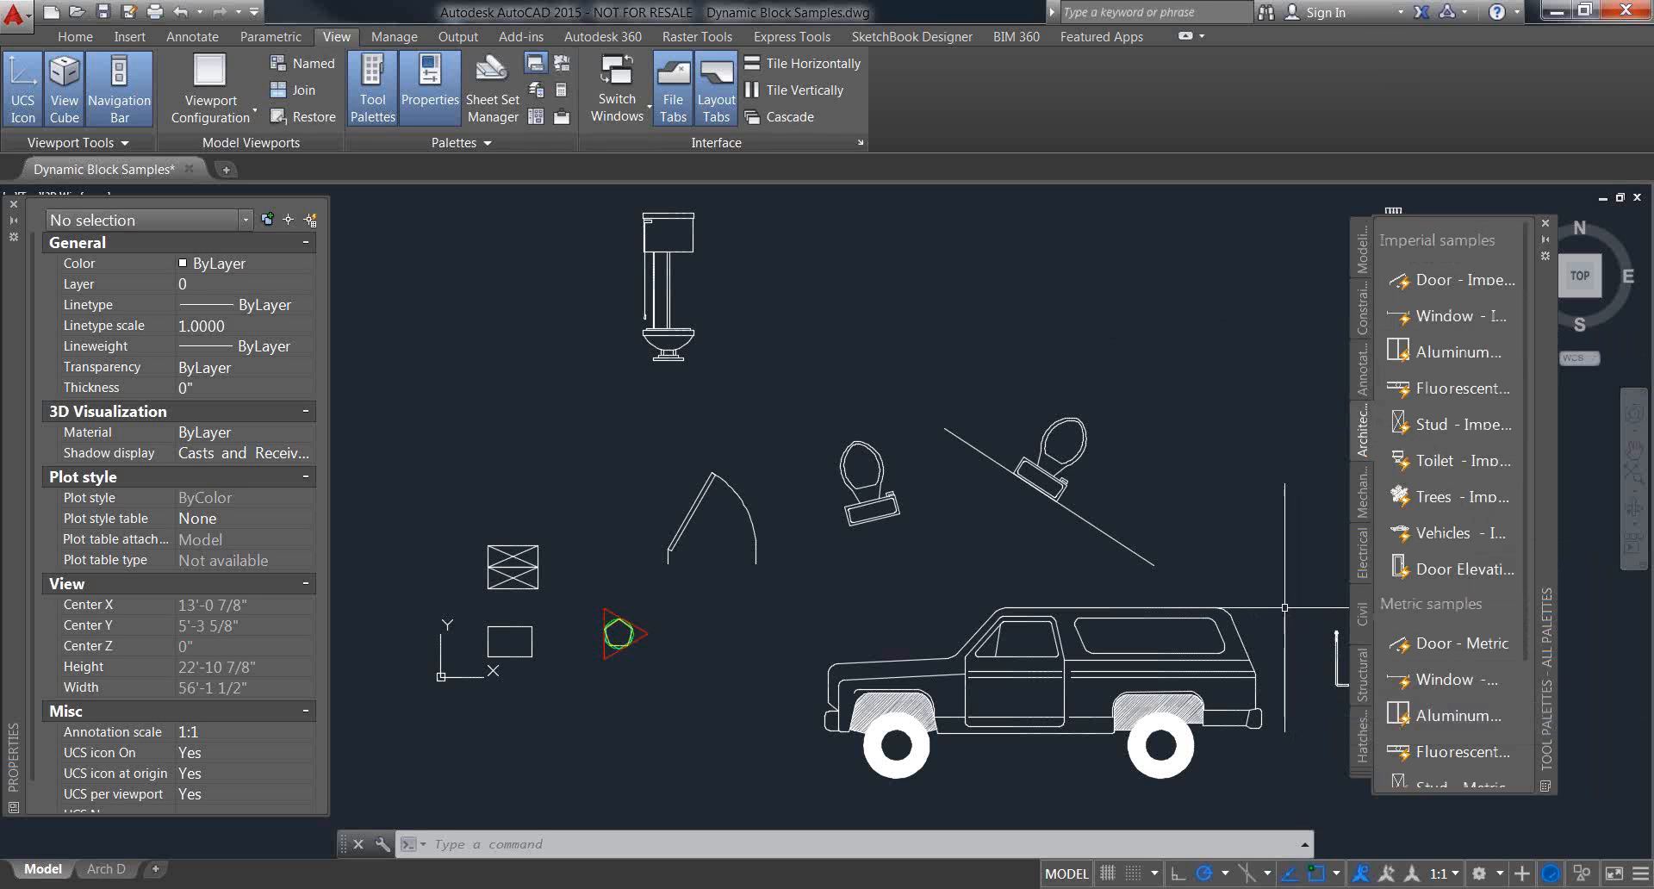
middle_click_drag(1153, 484, 997, 494)
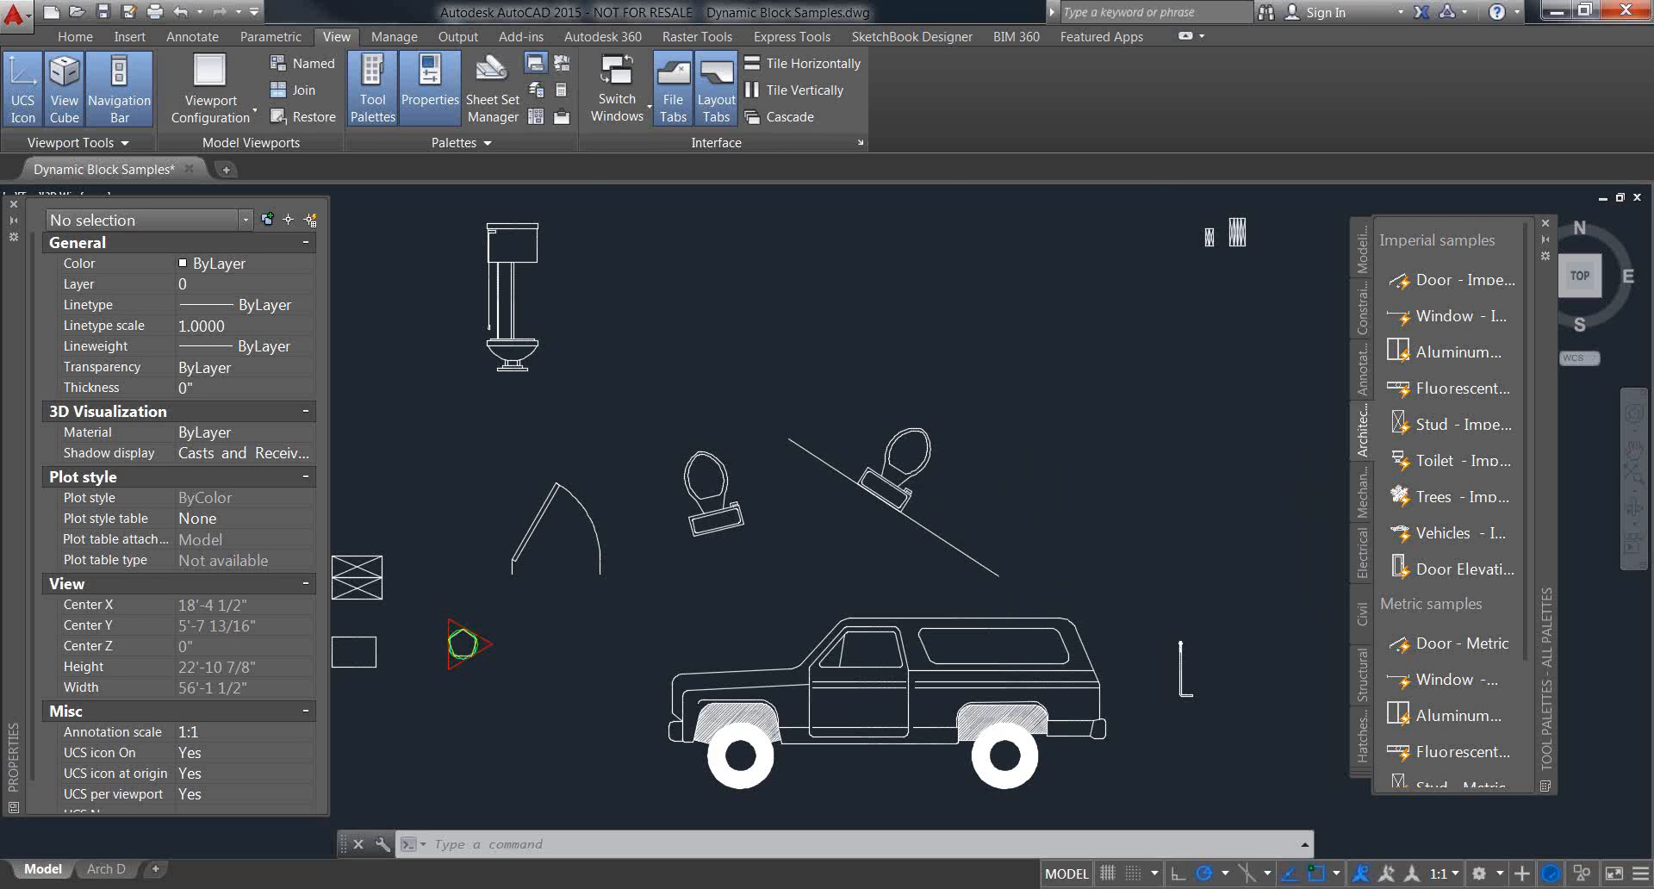
scroll(1035, 488, "down", 2)
type("e")
key("Return")
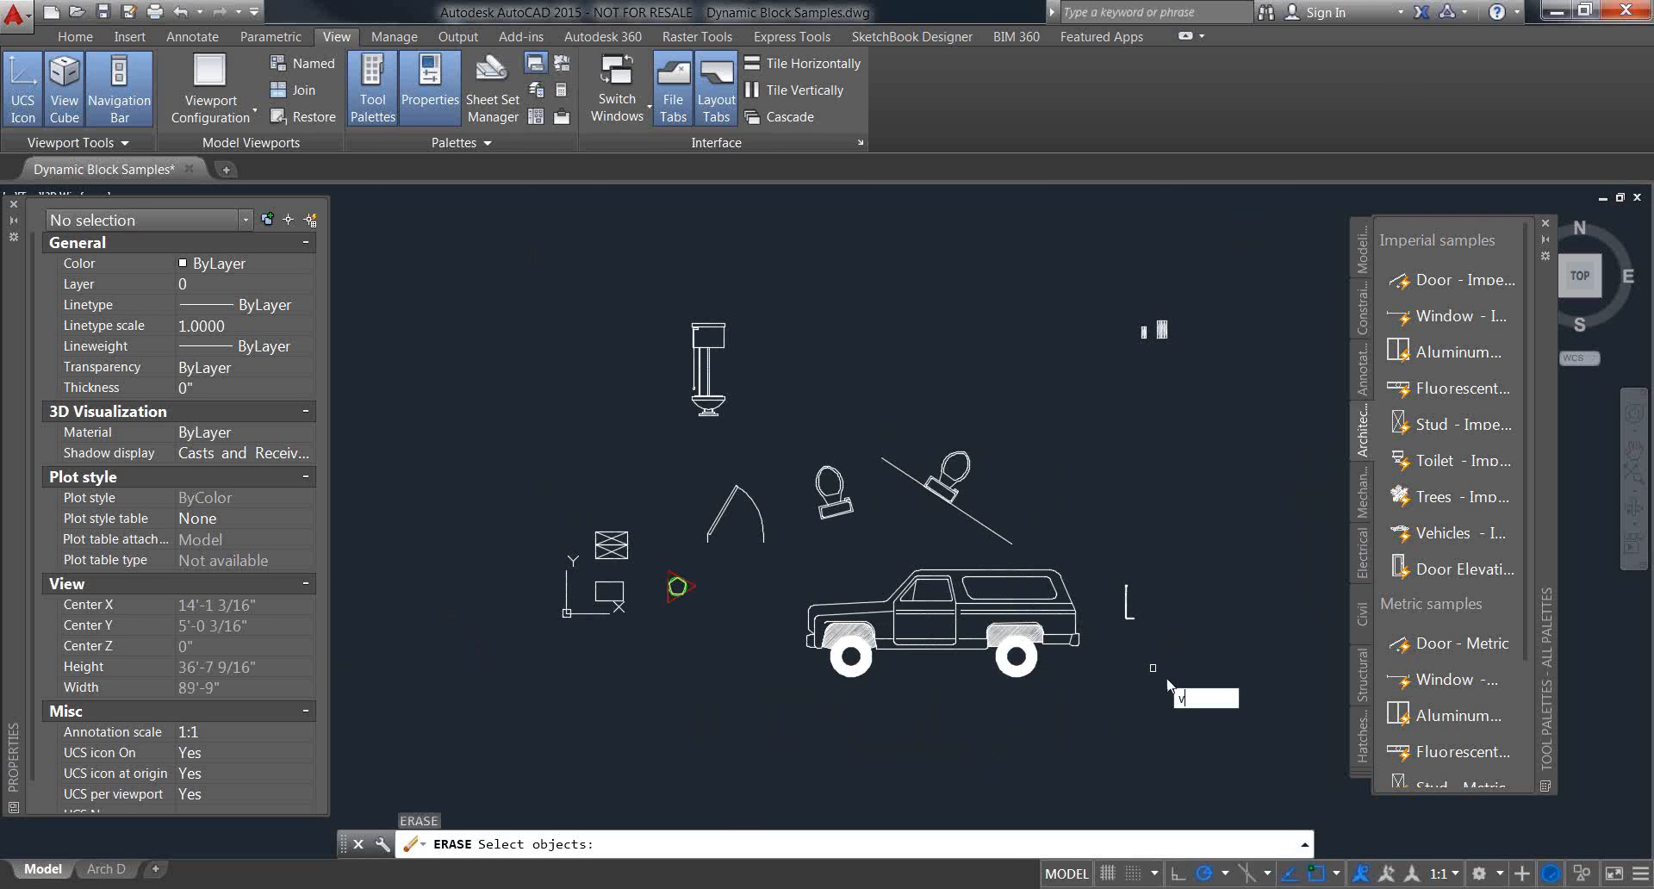
key("Escape")
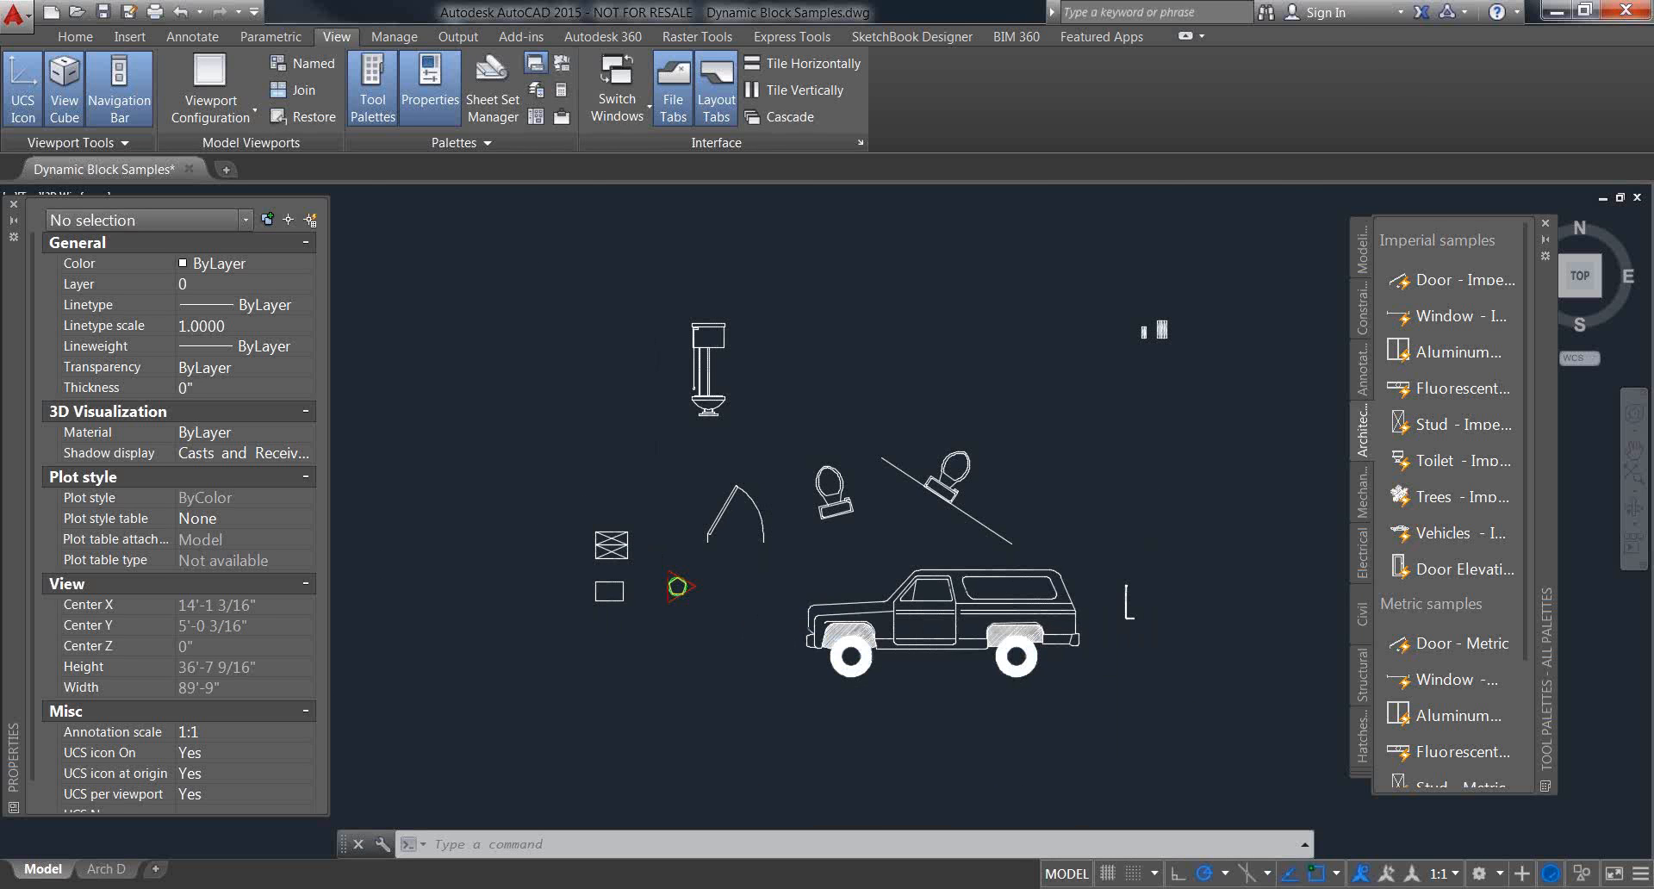
Step: Open the imperial Anchor Rod block beside the vehicle in the Block Editor
scroll(672, 465, "up", 2)
mouse_move(672, 466)
middle_mouse_down()
mouse_move(849, 425)
mouse_move(820, 433)
mouse_move(778, 494)
middle_mouse_up()
middle_click_drag(1136, 596, 708, 619)
scroll(1028, 764, "up", 5)
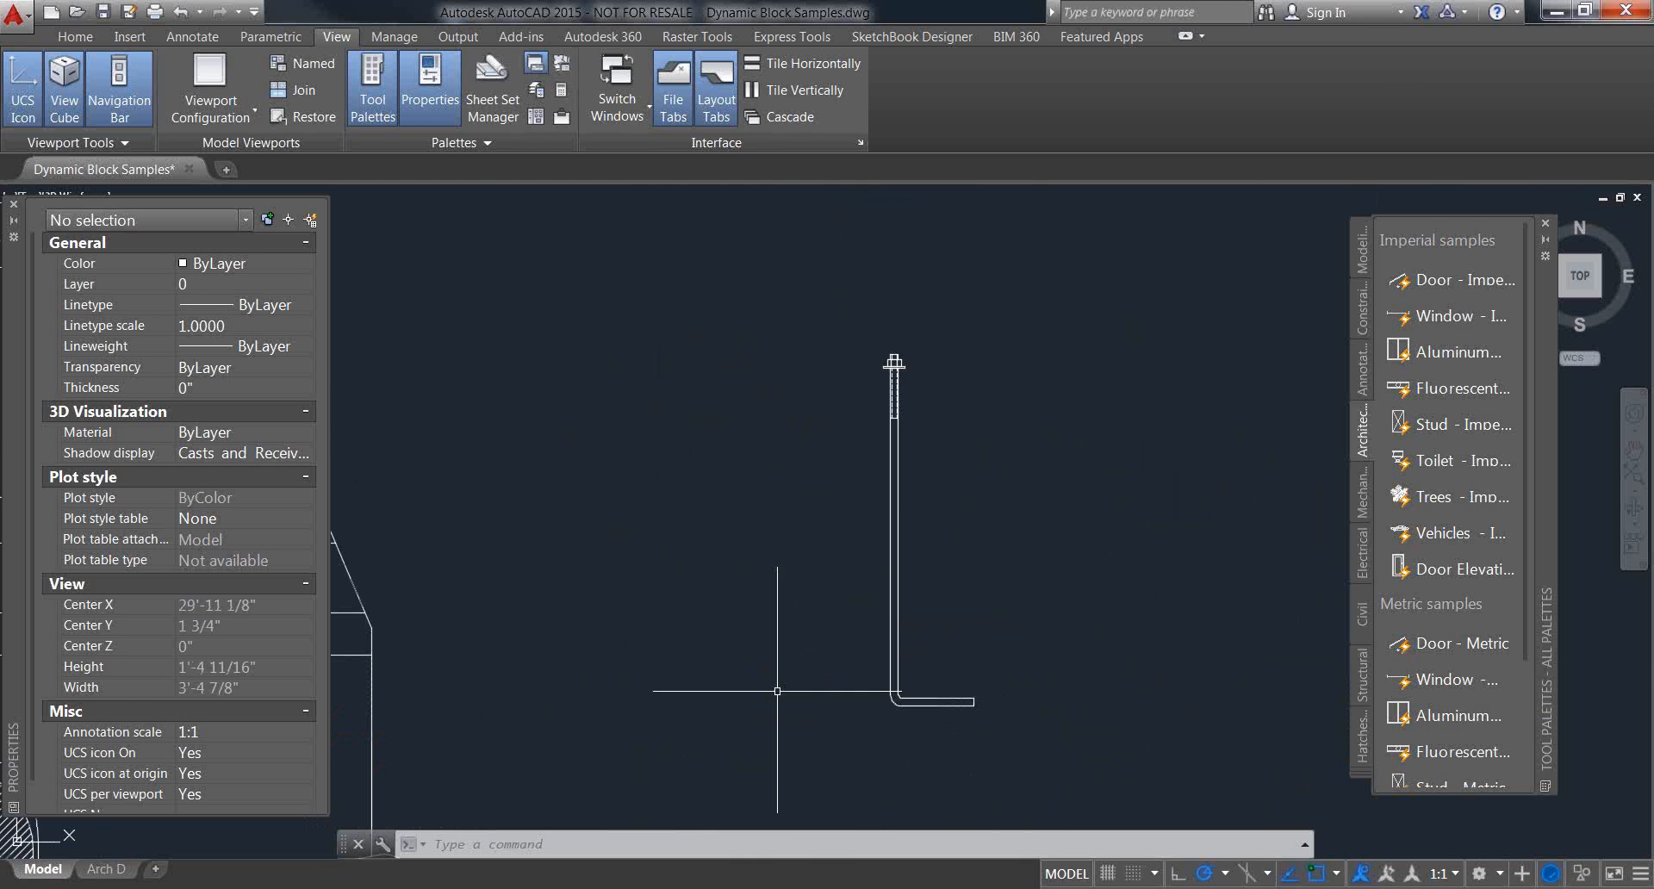
left_click(897, 633)
right_click(897, 636)
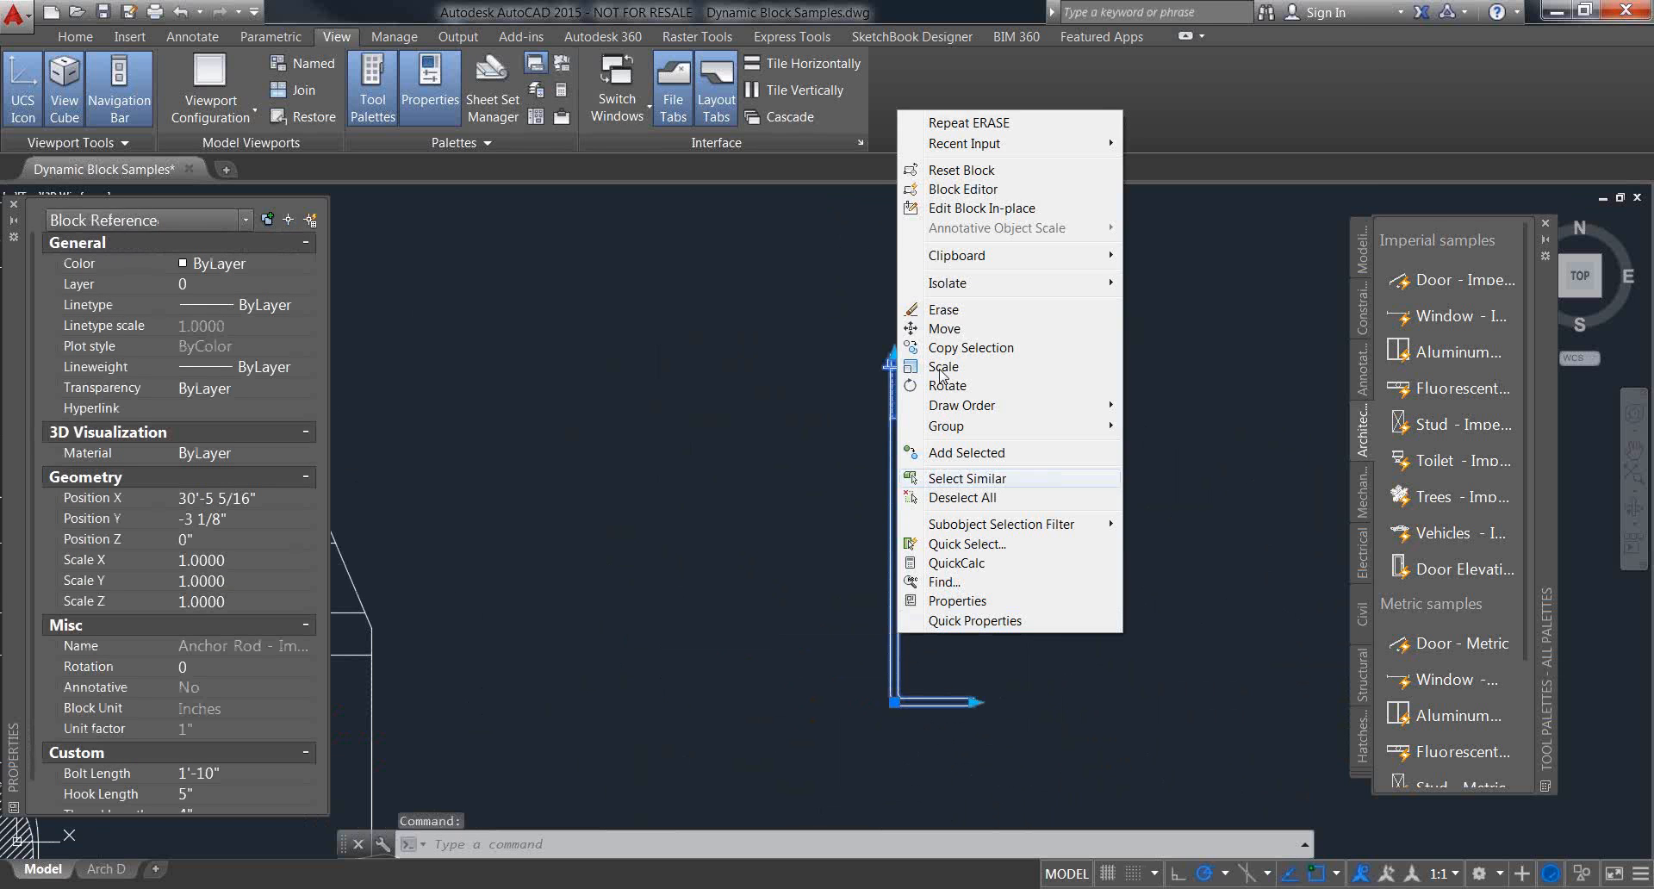
left_click(949, 191)
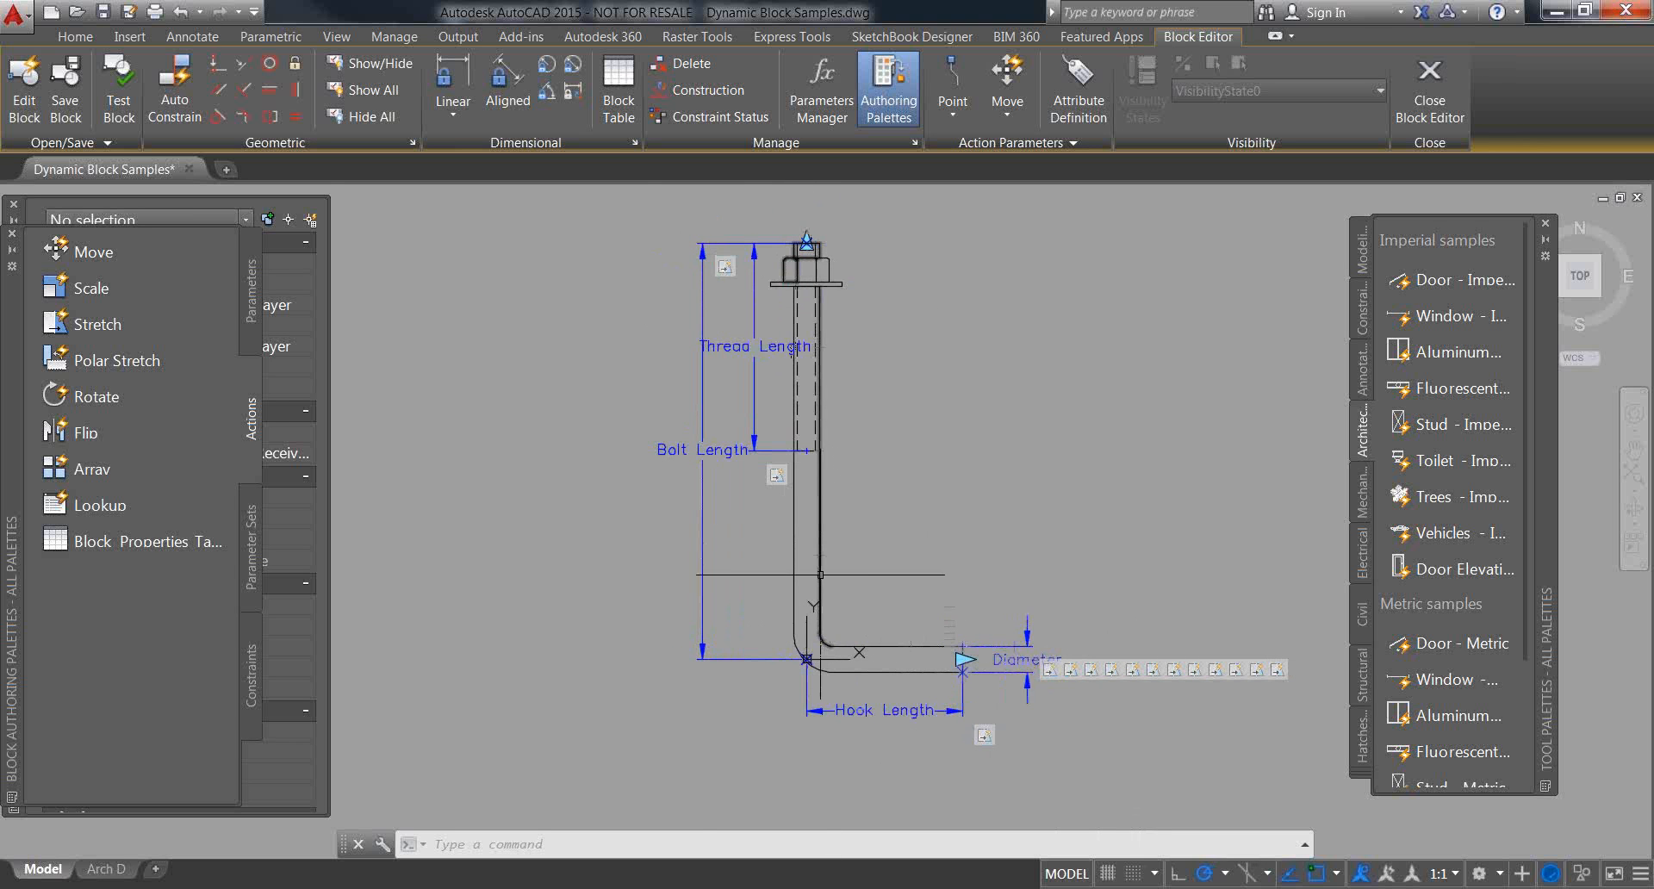
Step: Examine the anchor rod's Thread Length, Bolt Length, Hook Length and Diameter parameters, and close the Block Editor discarding the changes
left_click(816, 520)
scroll(823, 521, "up", 3)
scroll(823, 521, "down", 3)
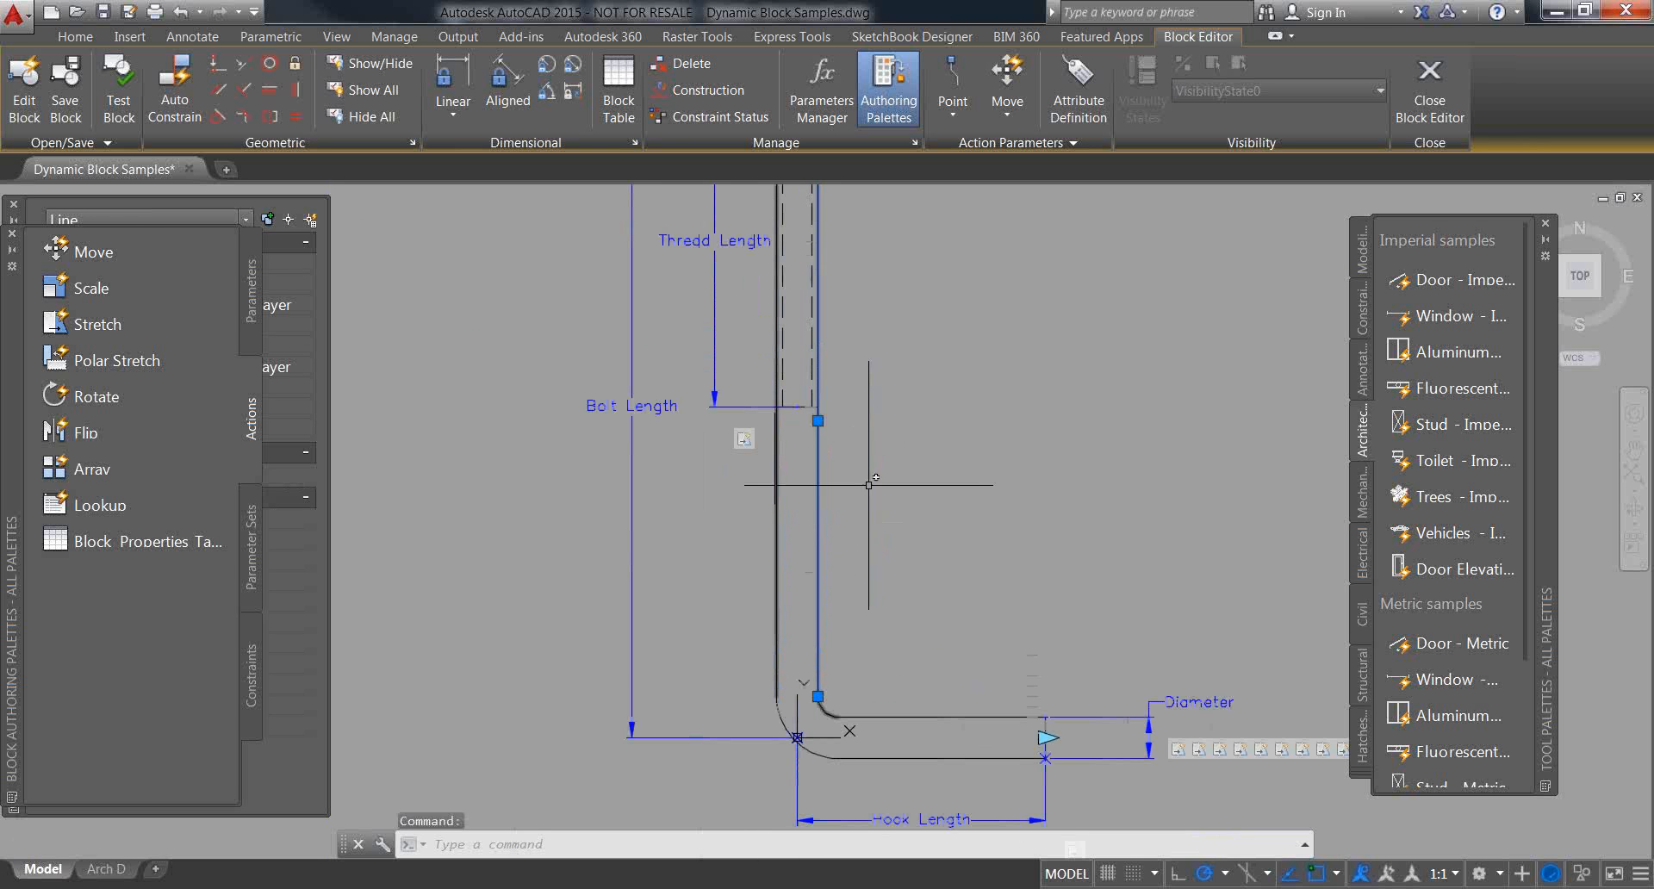
scroll(919, 543, "up", 4)
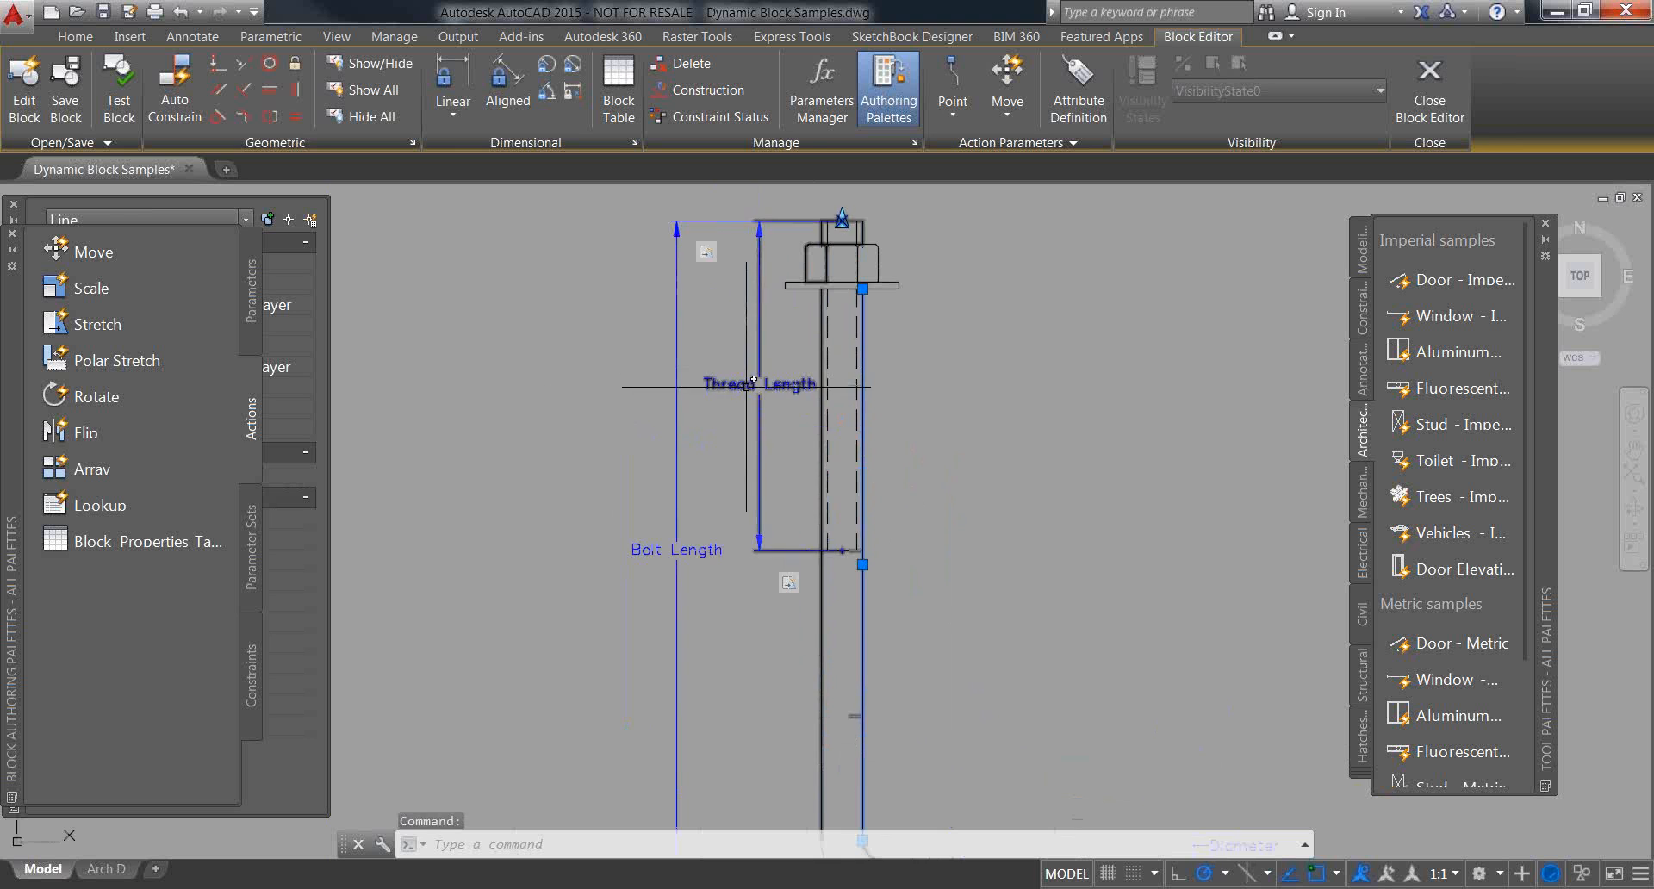
middle_click_drag(958, 497, 1048, 537)
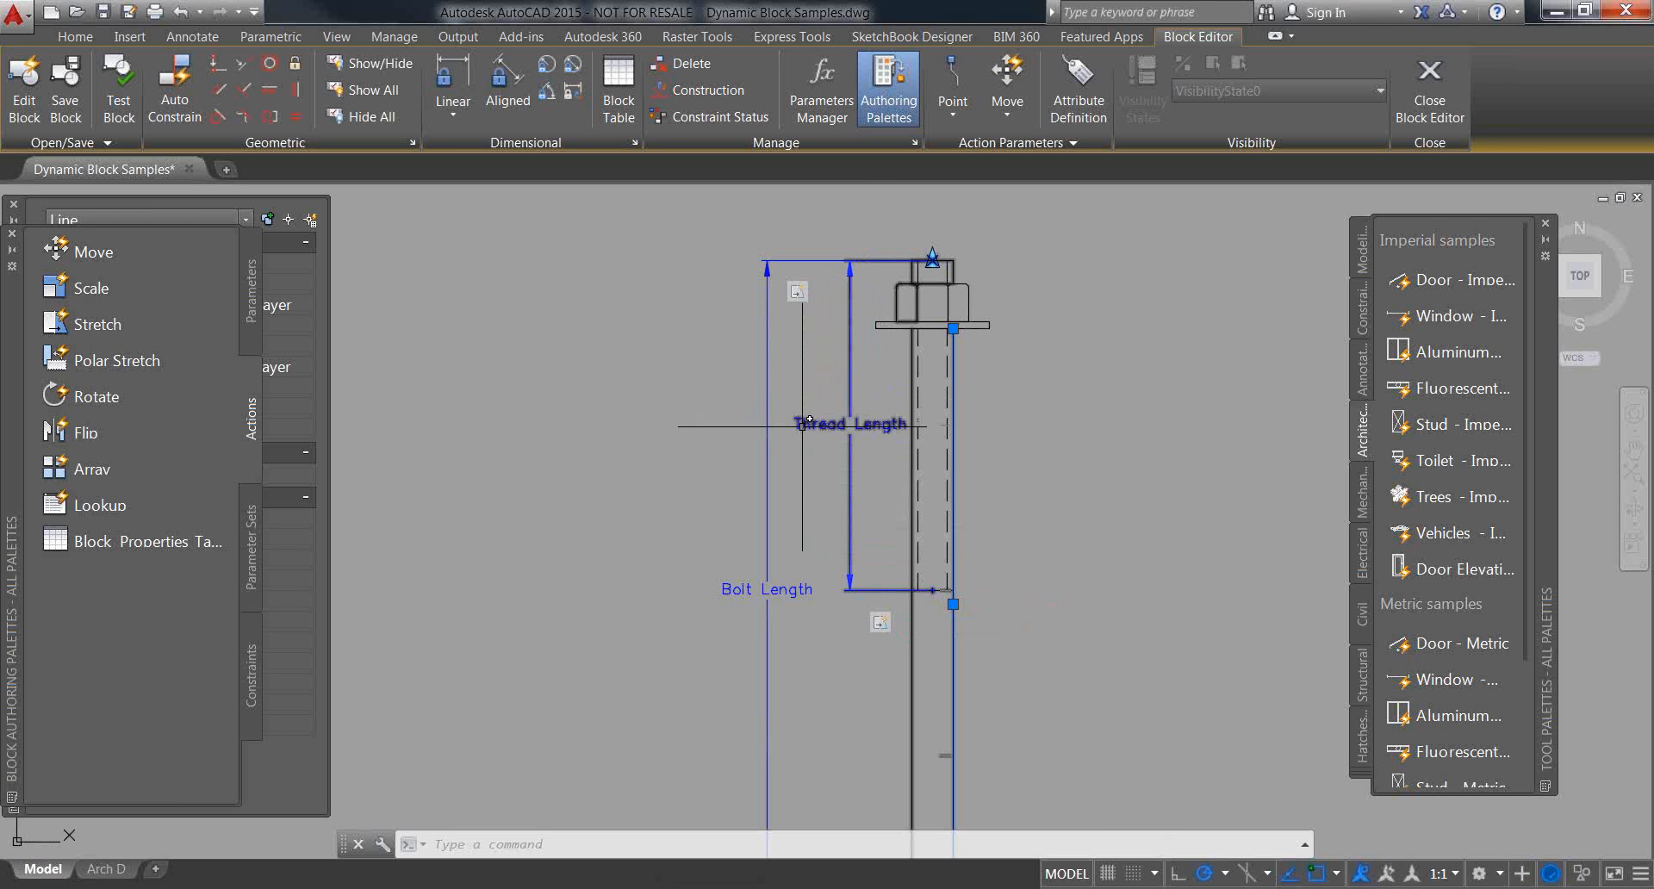
scroll(1005, 506, "down", 2)
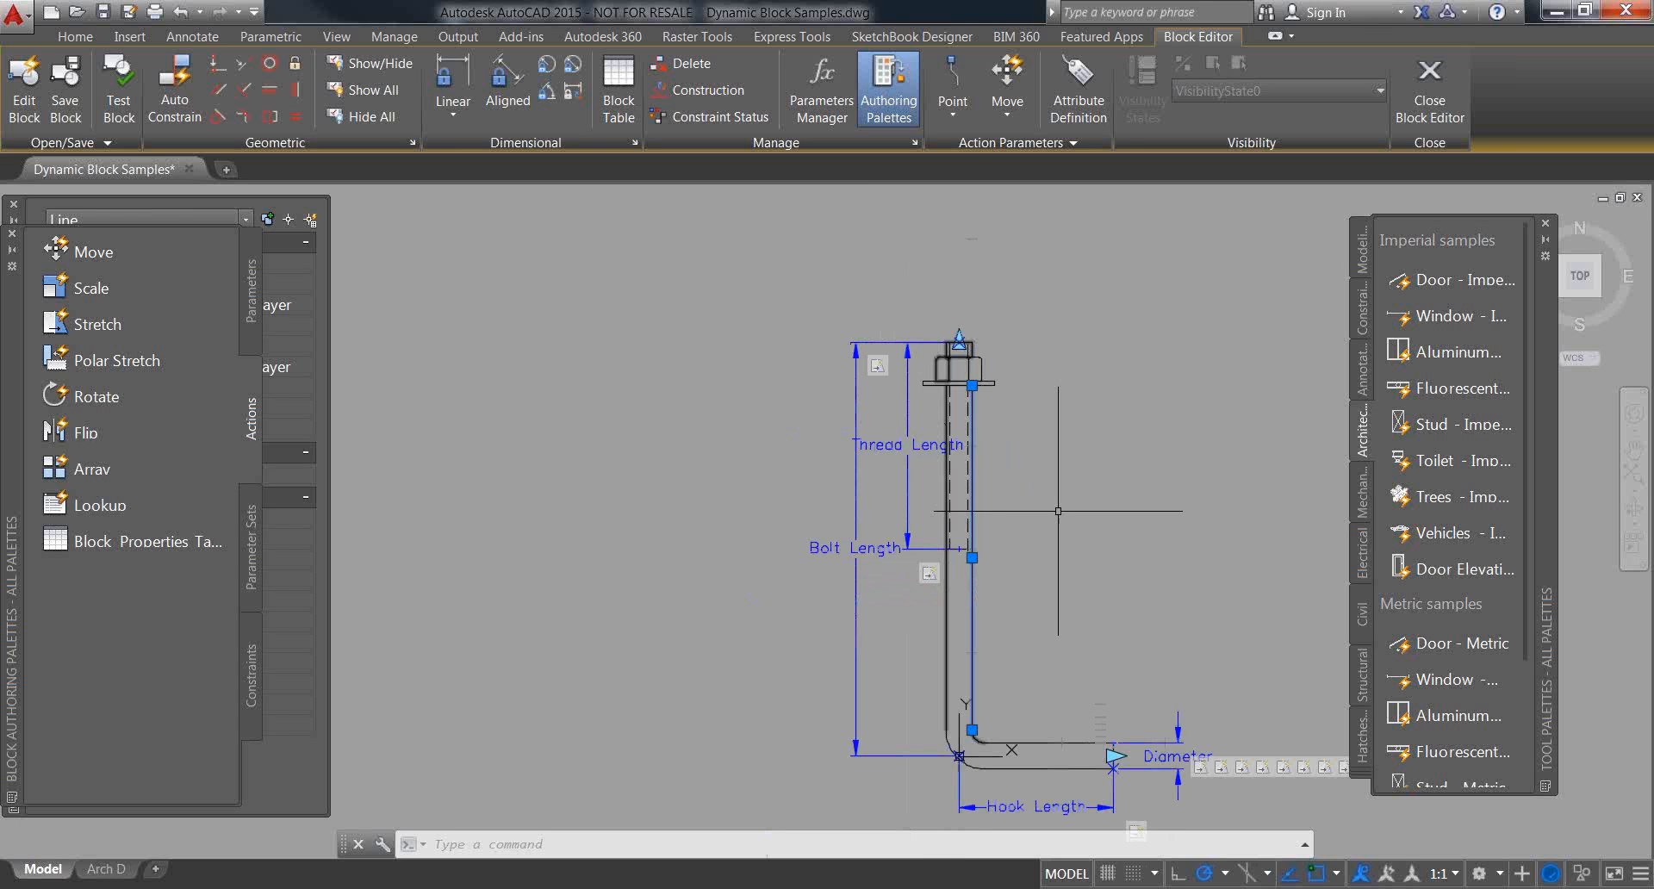
middle_click_drag(1058, 511, 973, 482)
key("Escape")
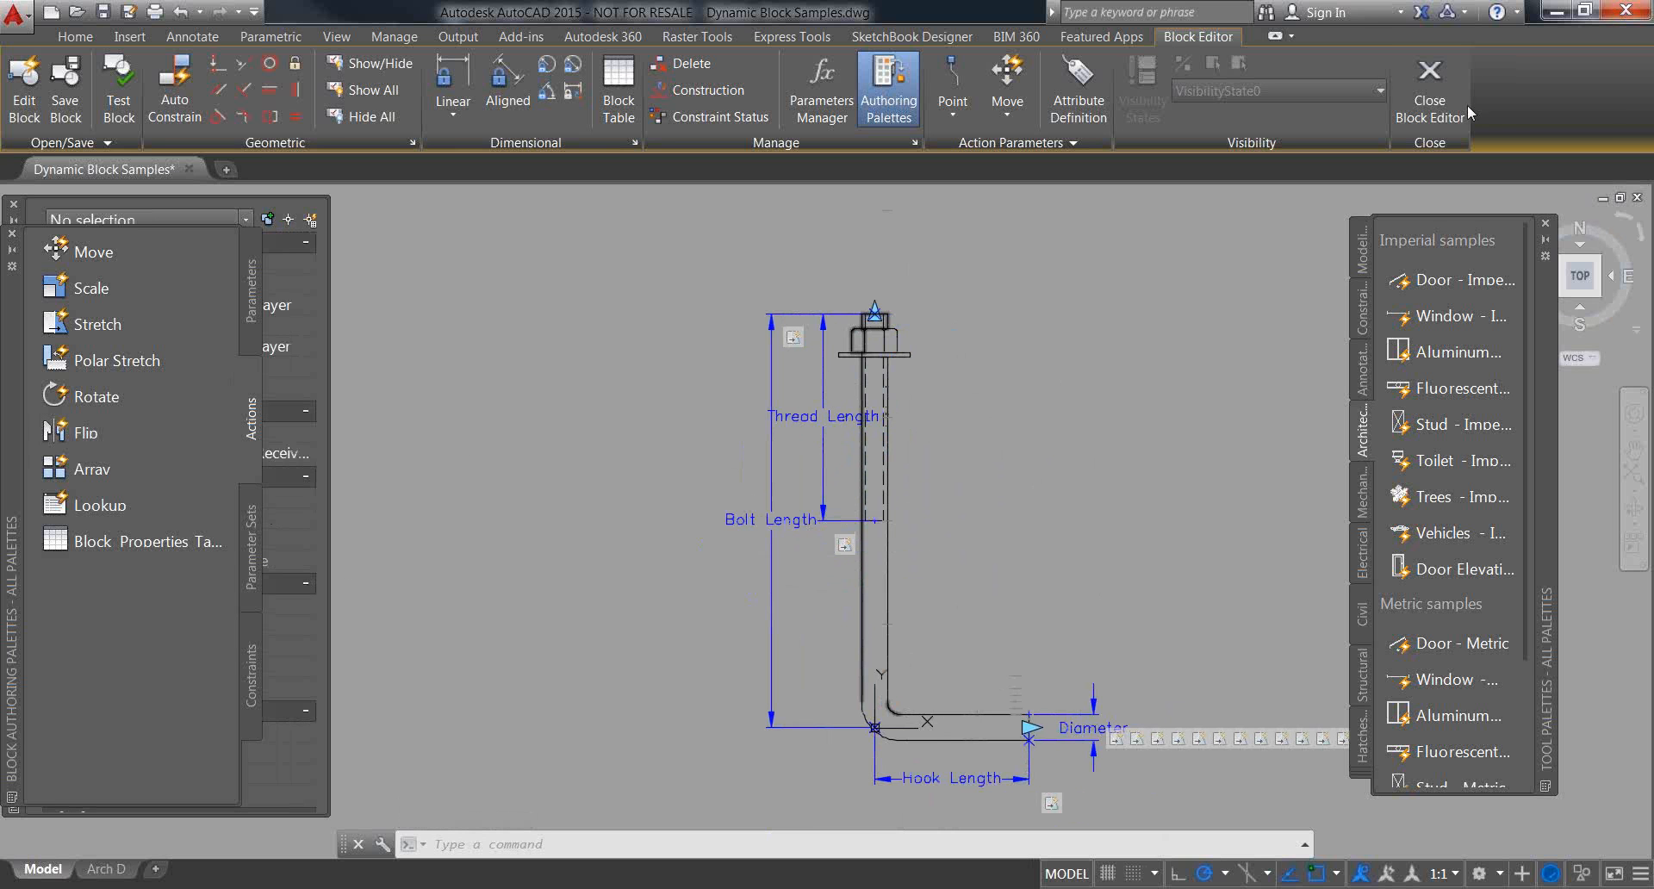
left_click(1430, 95)
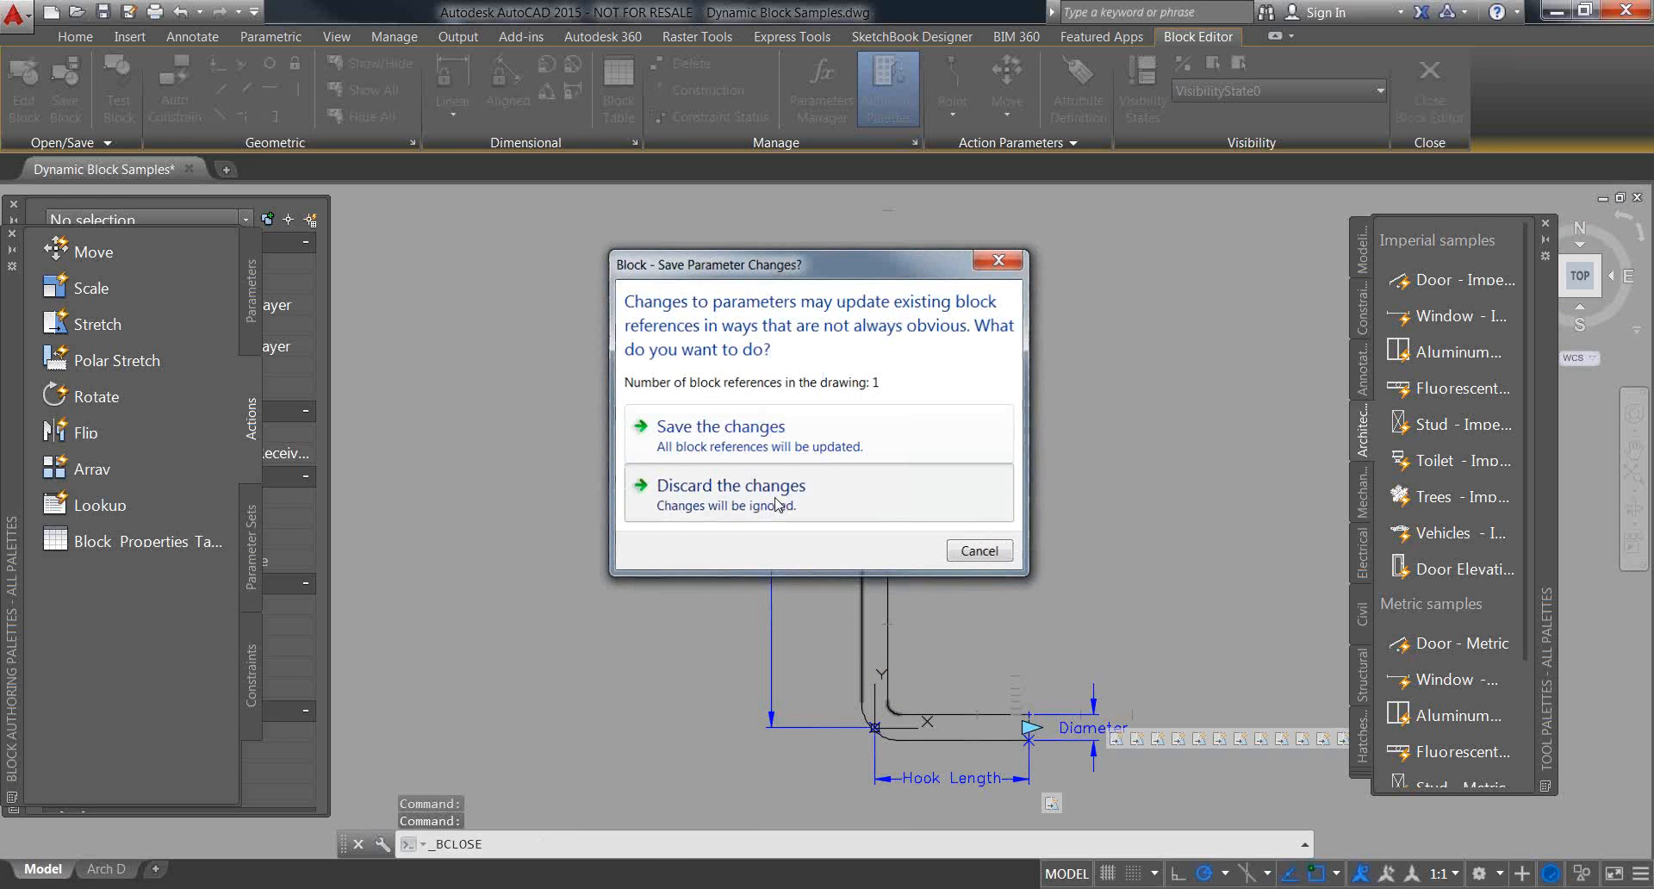
left_click(778, 504)
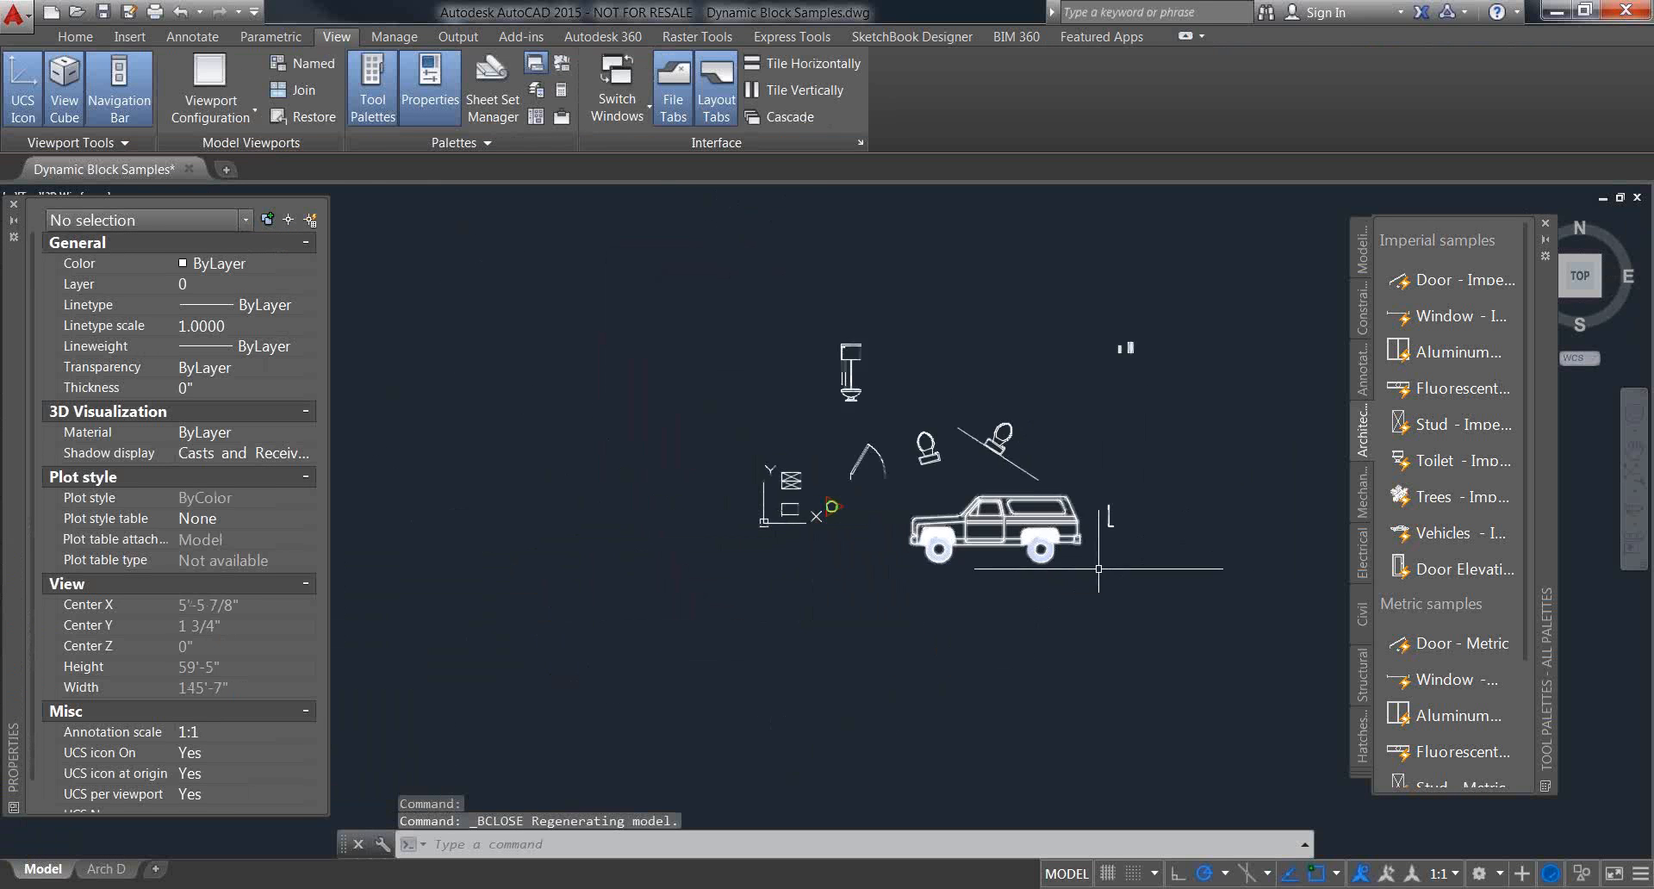
Step: Erase the vehicle, door, diagonal line, two plan-view toilets, anchor rod and small blocks beyond them in one crossing selection
type("e")
key("Return")
left_click(1201, 665)
left_click(812, 188)
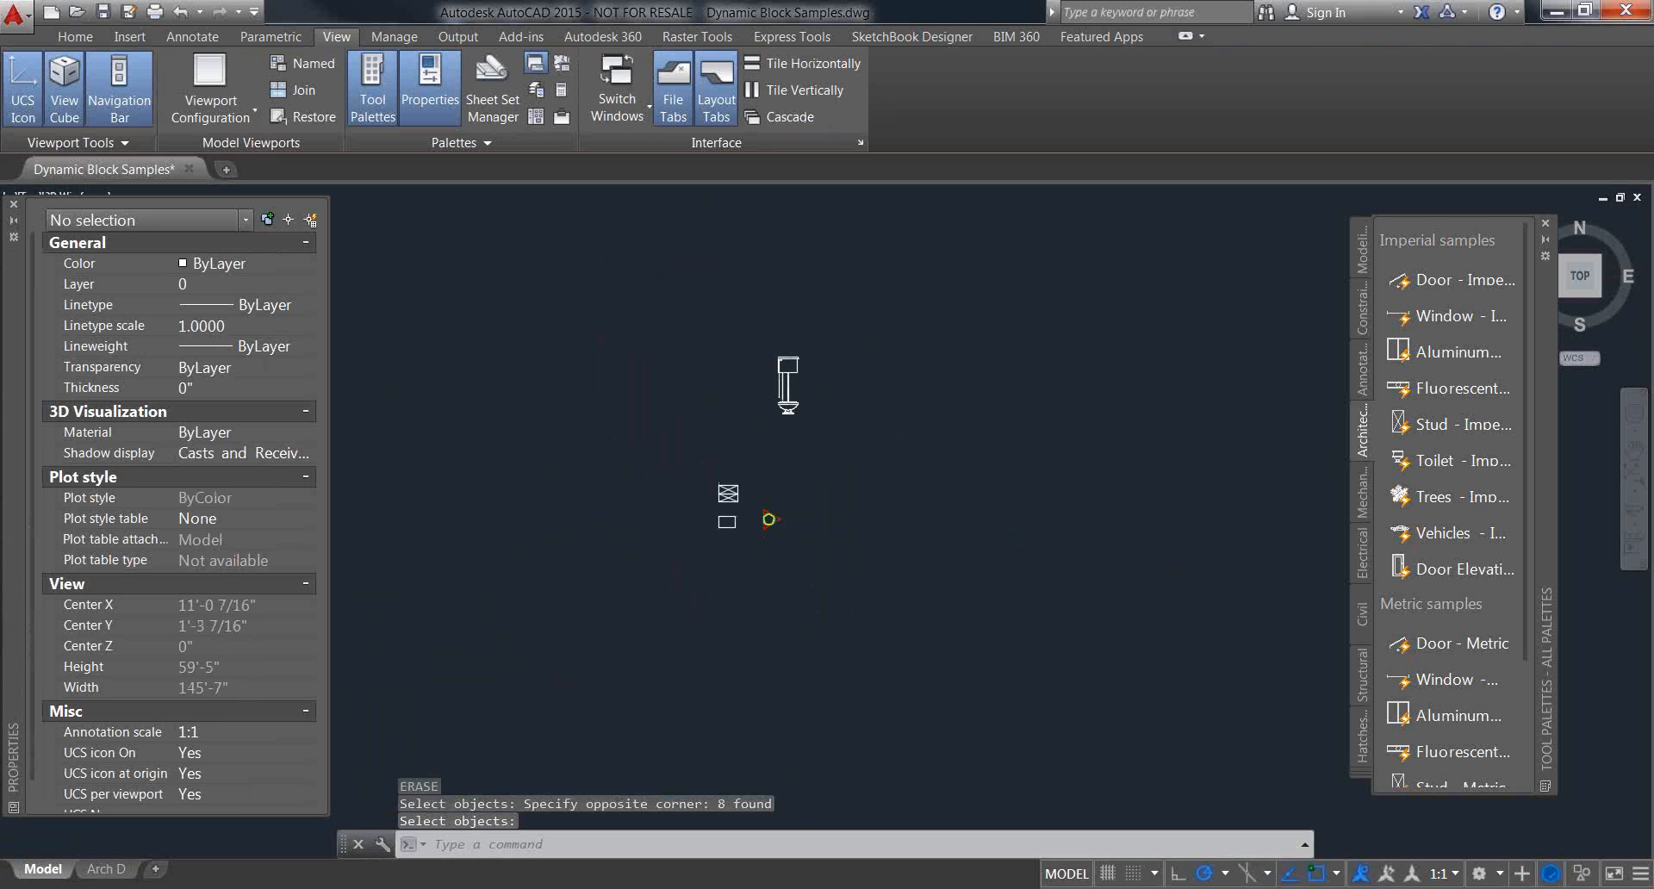
Step: Turn on auto-hide for the tool palettes to uncover the drawing area around the remaining blocks
scroll(803, 472, "up", 4)
middle_click_drag(770, 532, 988, 479)
scroll(842, 488, "up", 6)
middle_click_drag(878, 596, 832, 419)
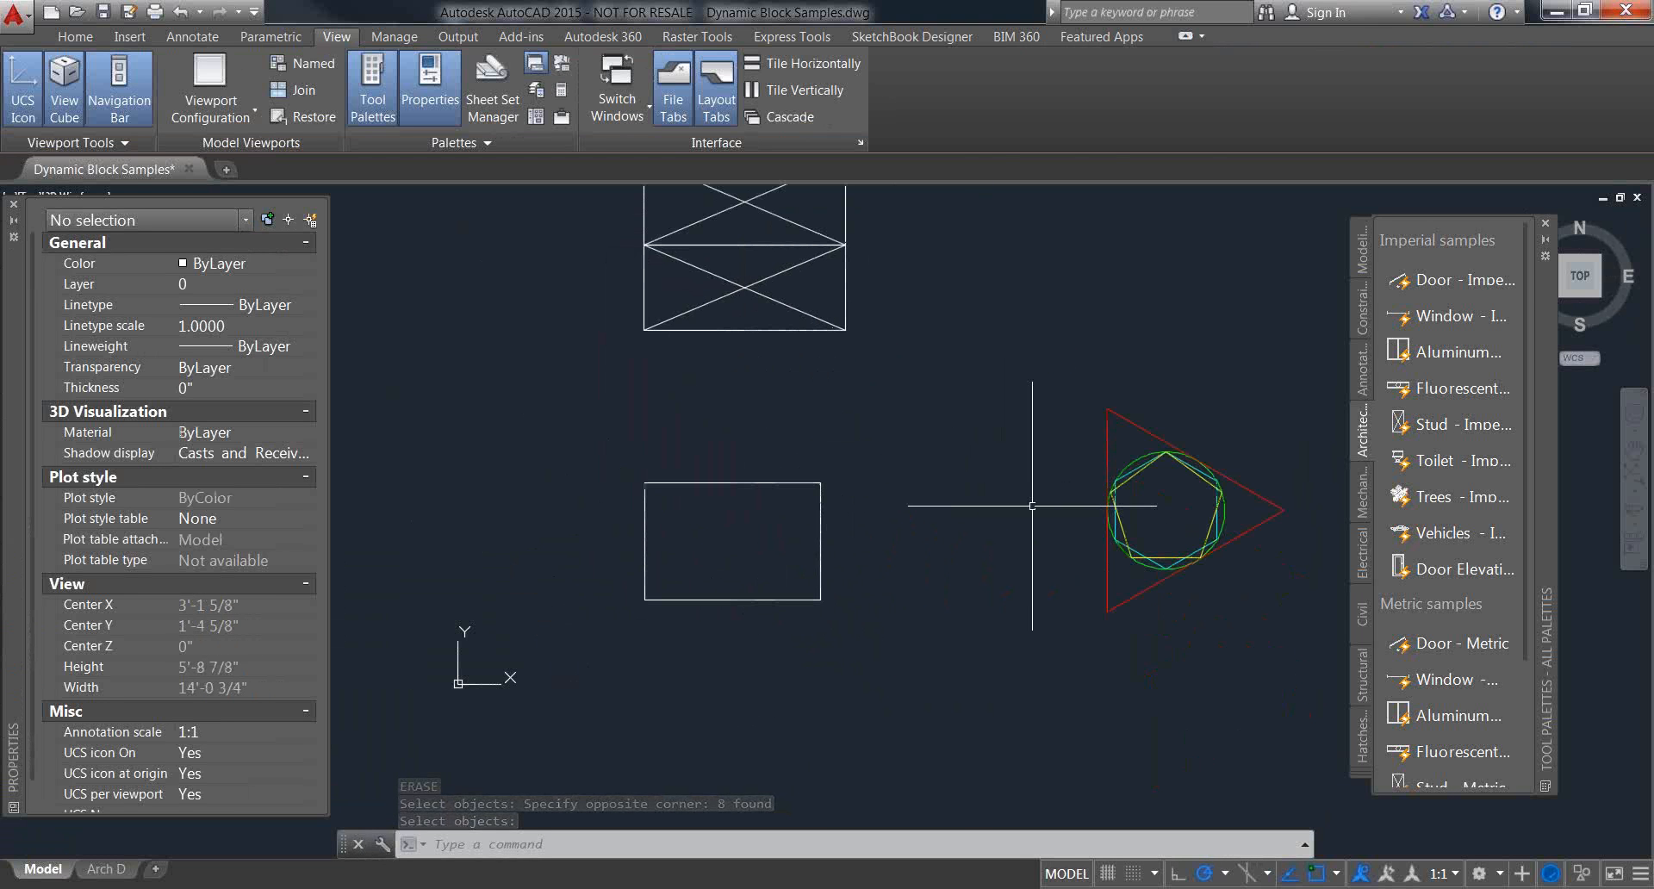
left_click(1546, 239)
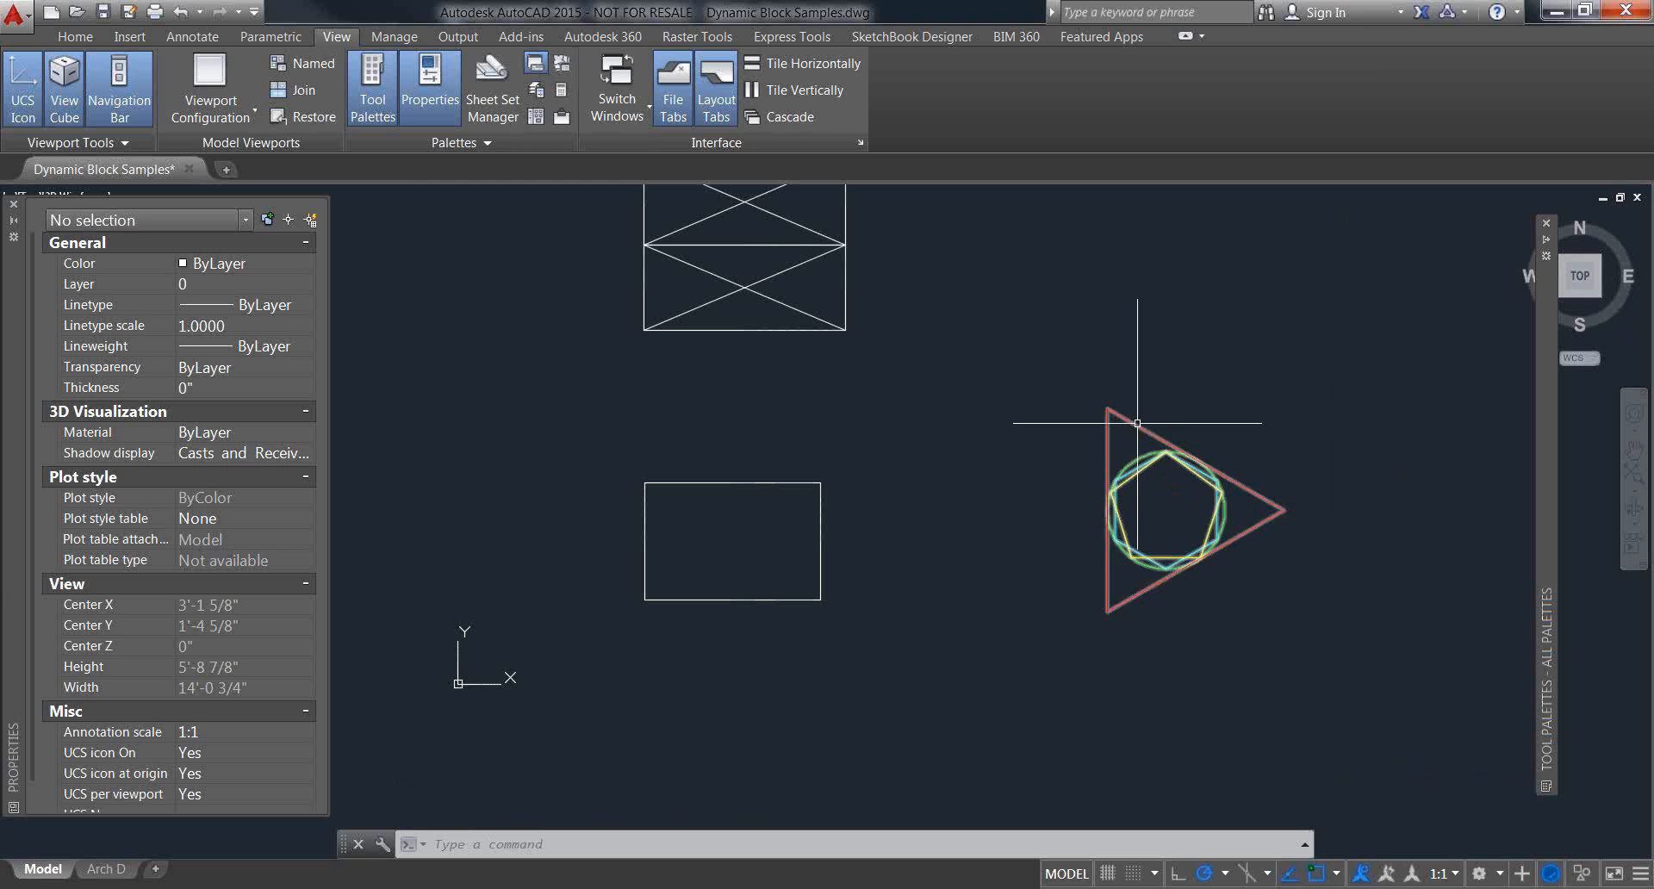
middle_click_drag(1122, 421, 904, 473)
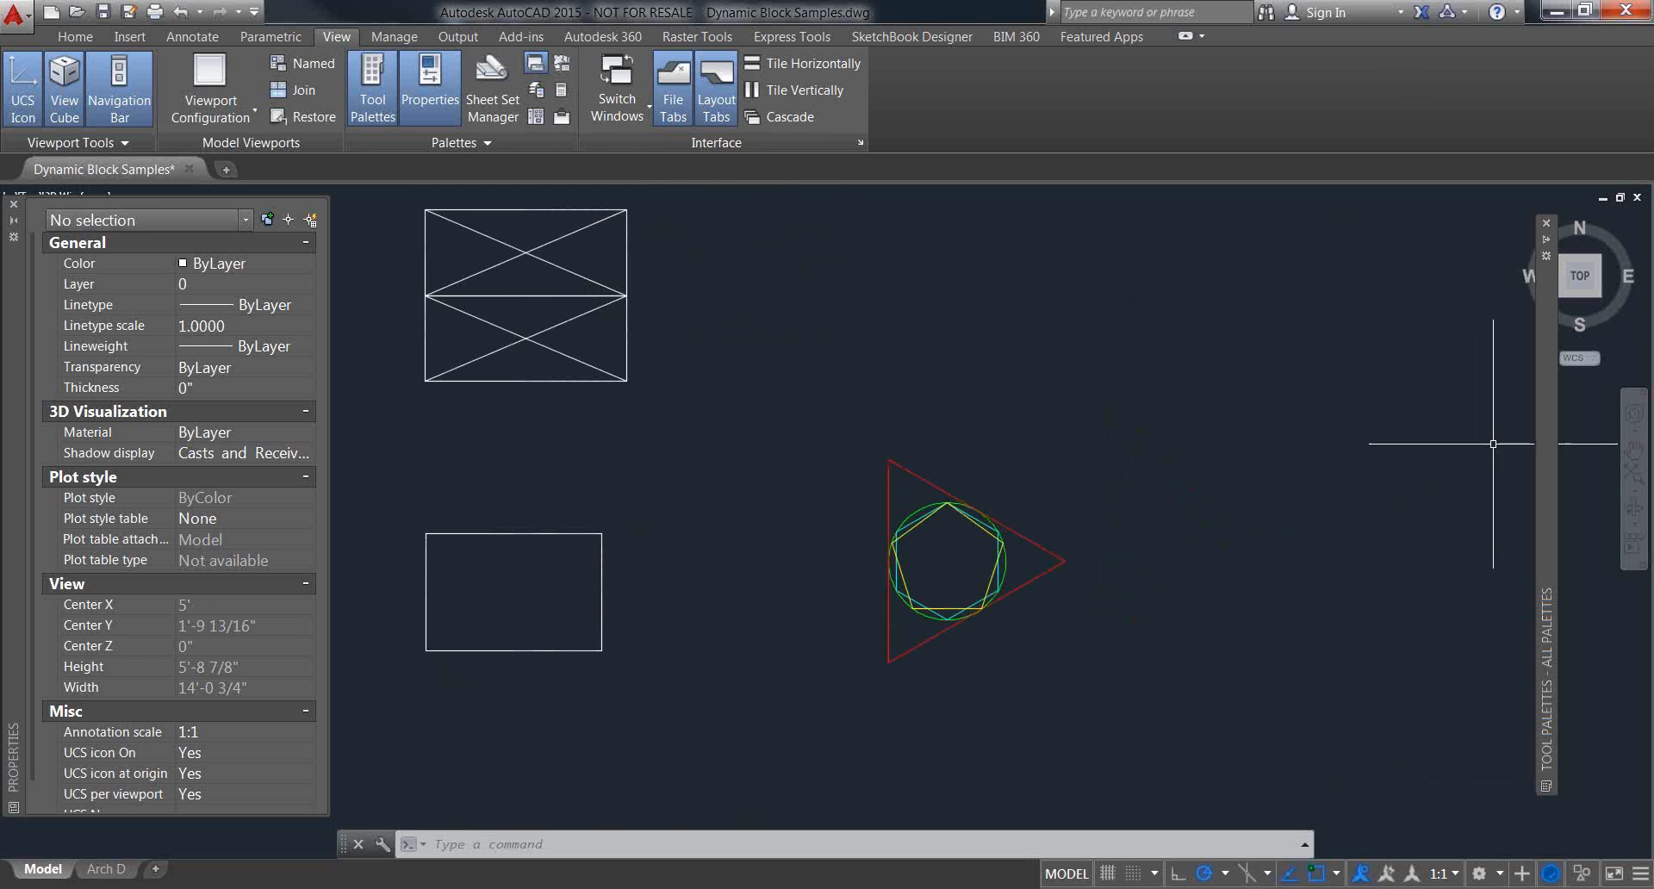
Step: Review the palette management options, the available palette groups and the full list of tool palettes
mouse_move(1549, 396)
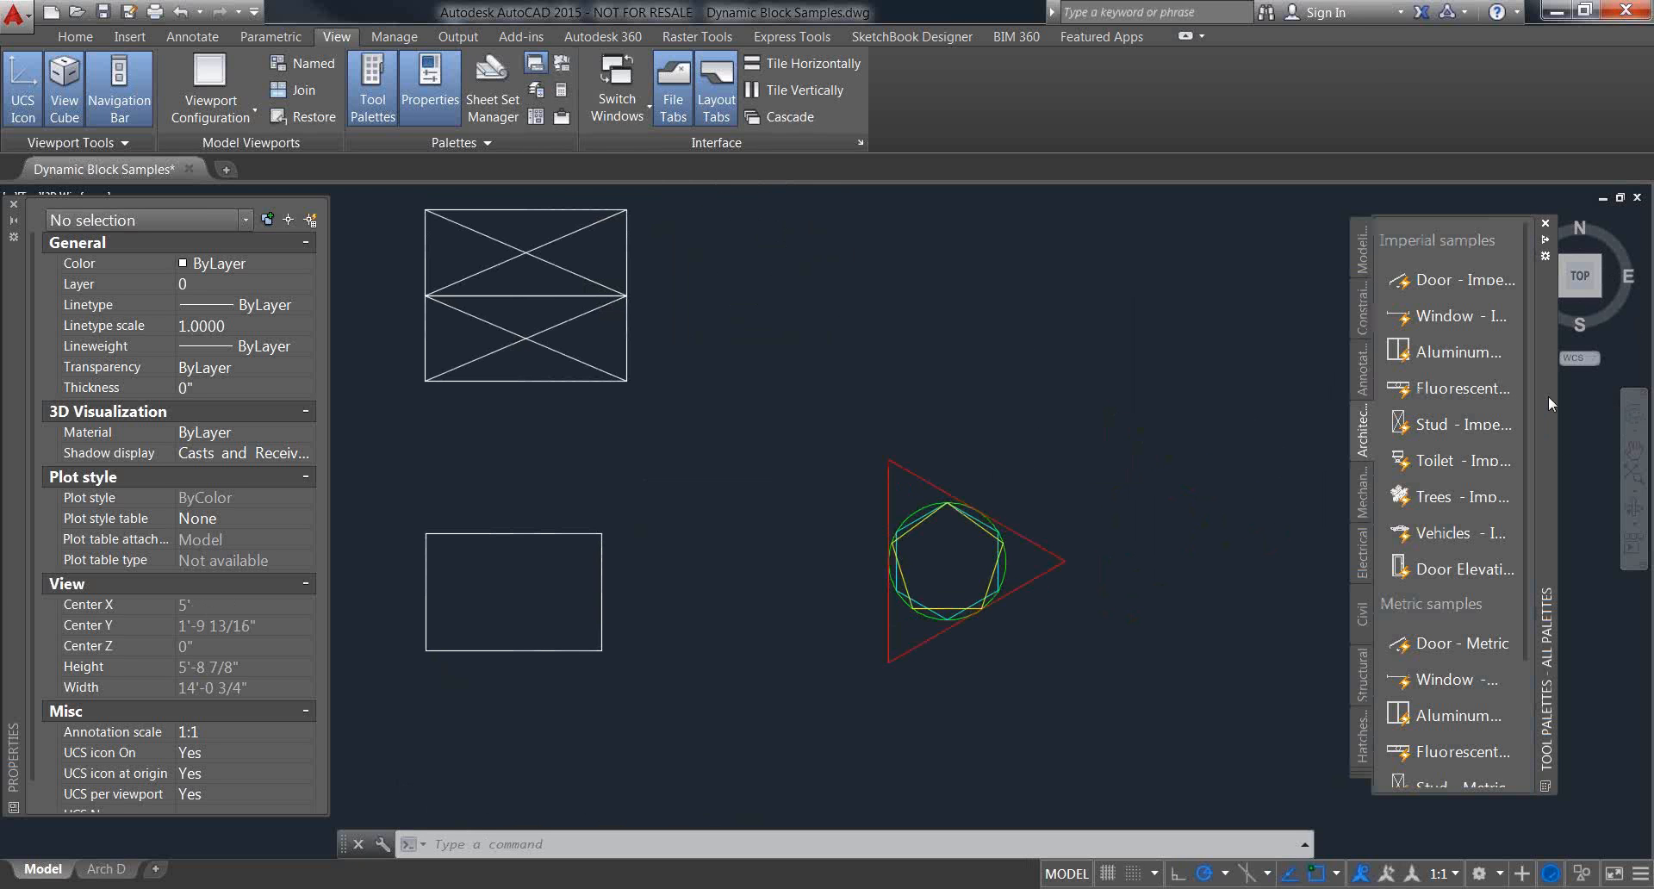
right_click(1362, 431)
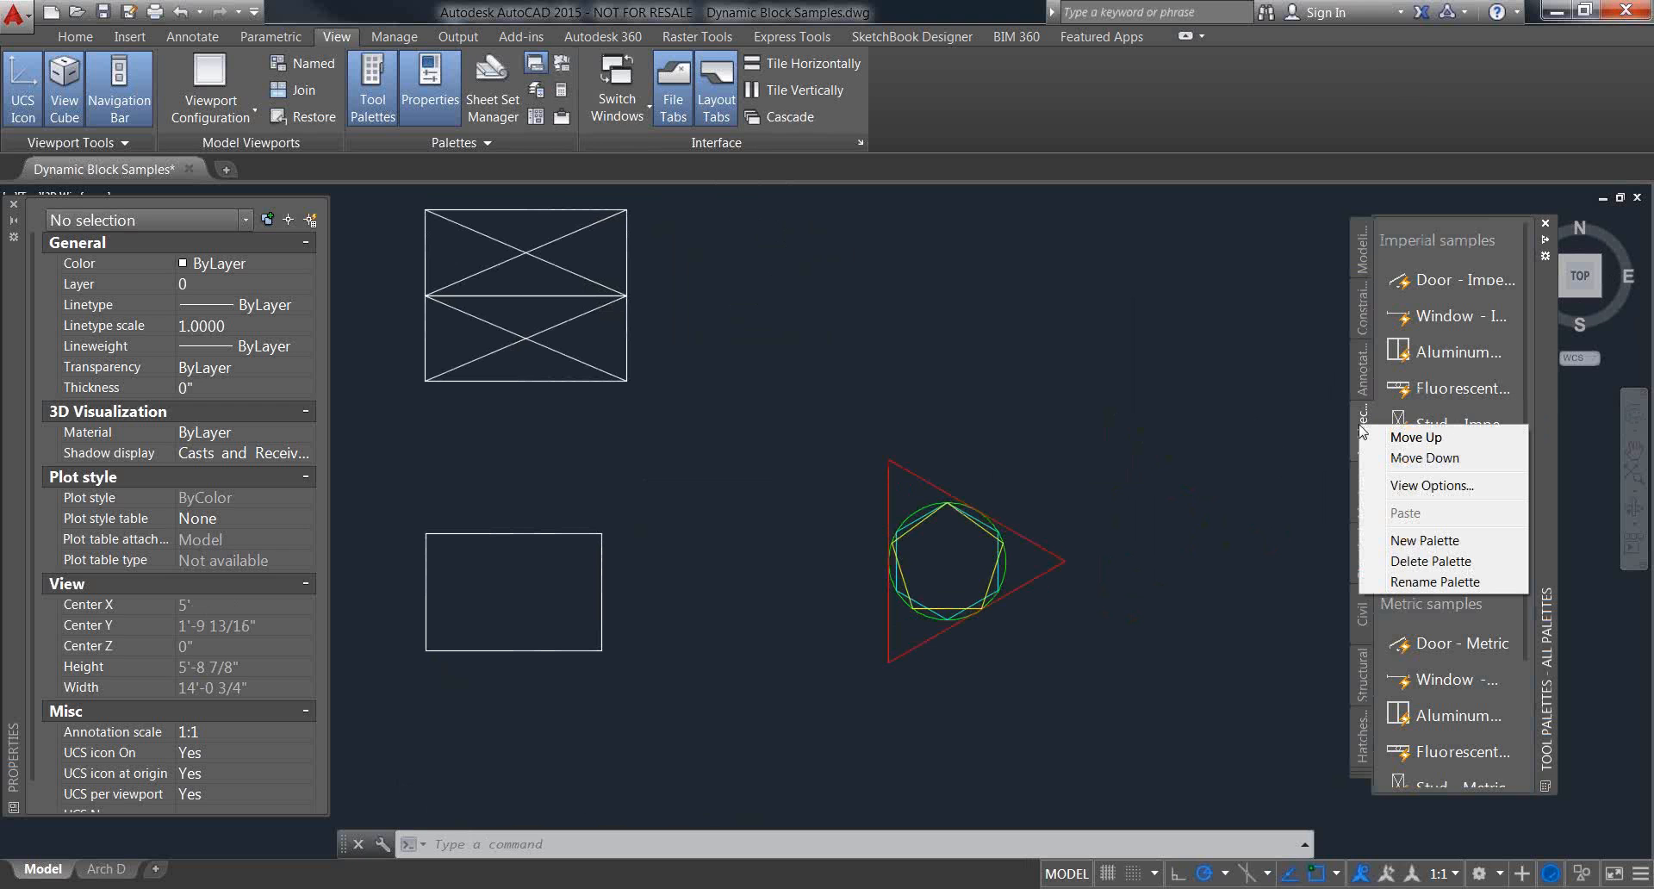
right_click(1543, 404)
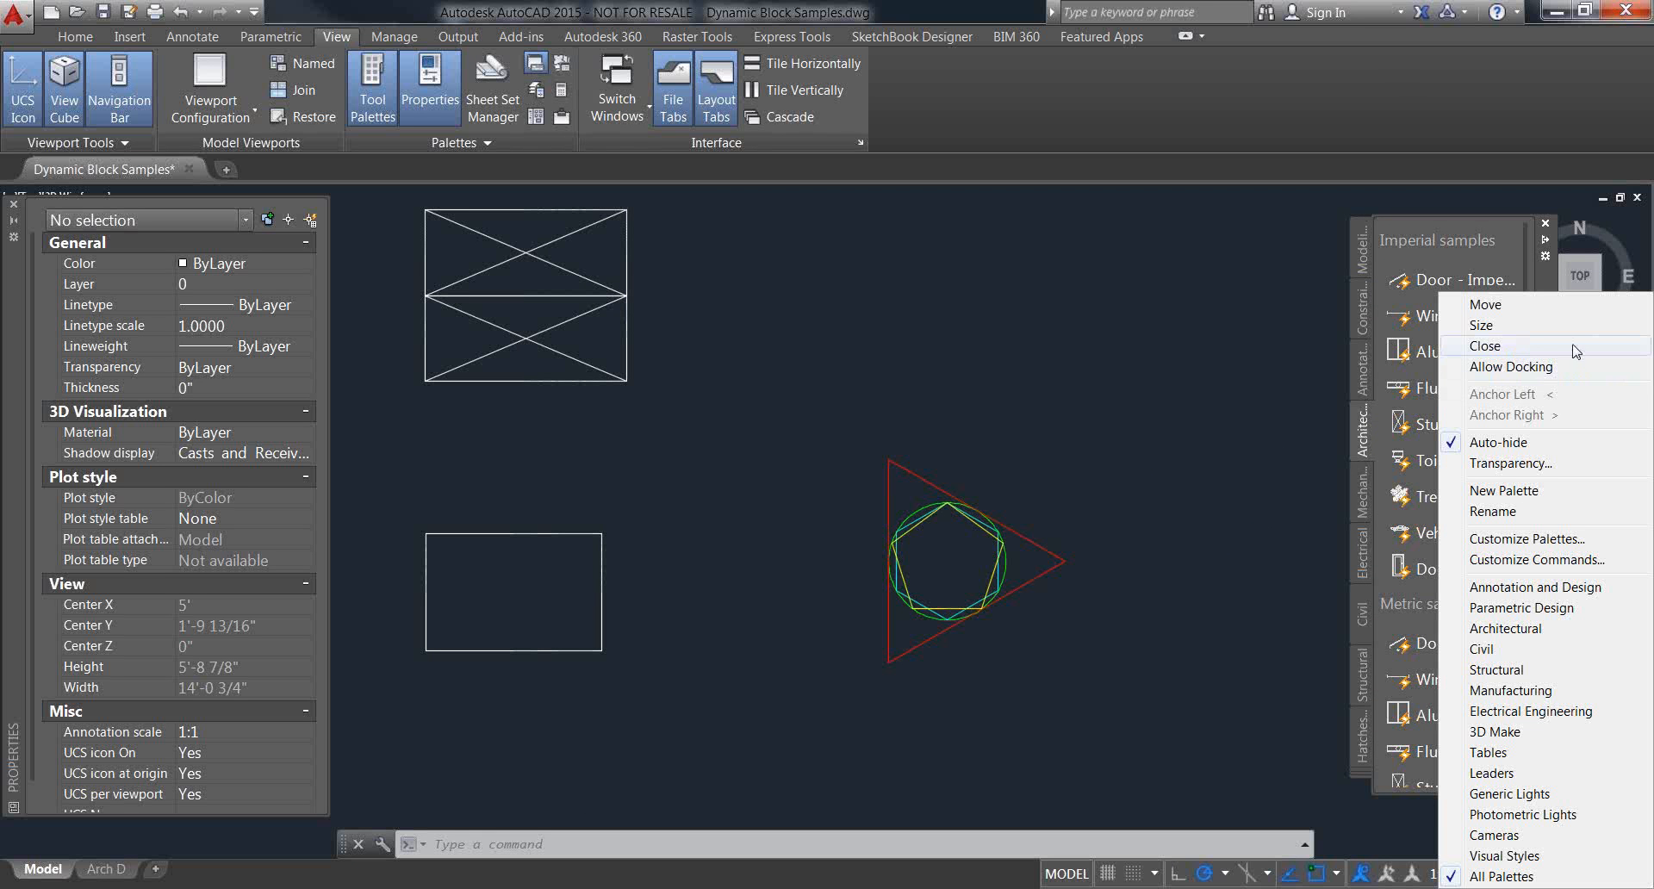
left_click(1140, 482)
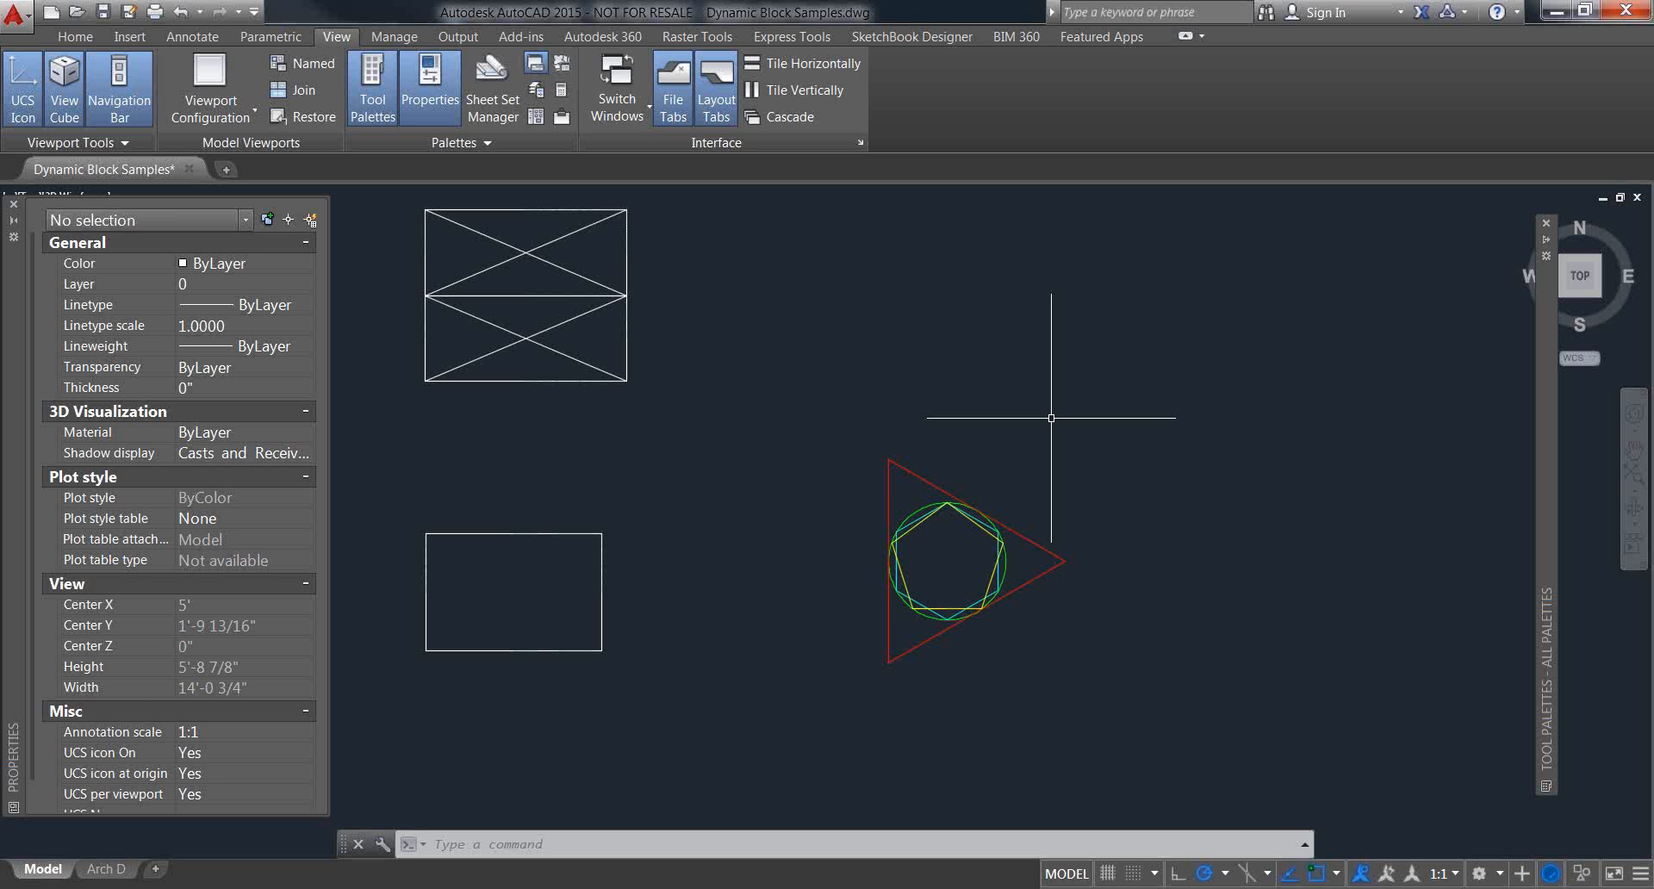
mouse_move(1553, 484)
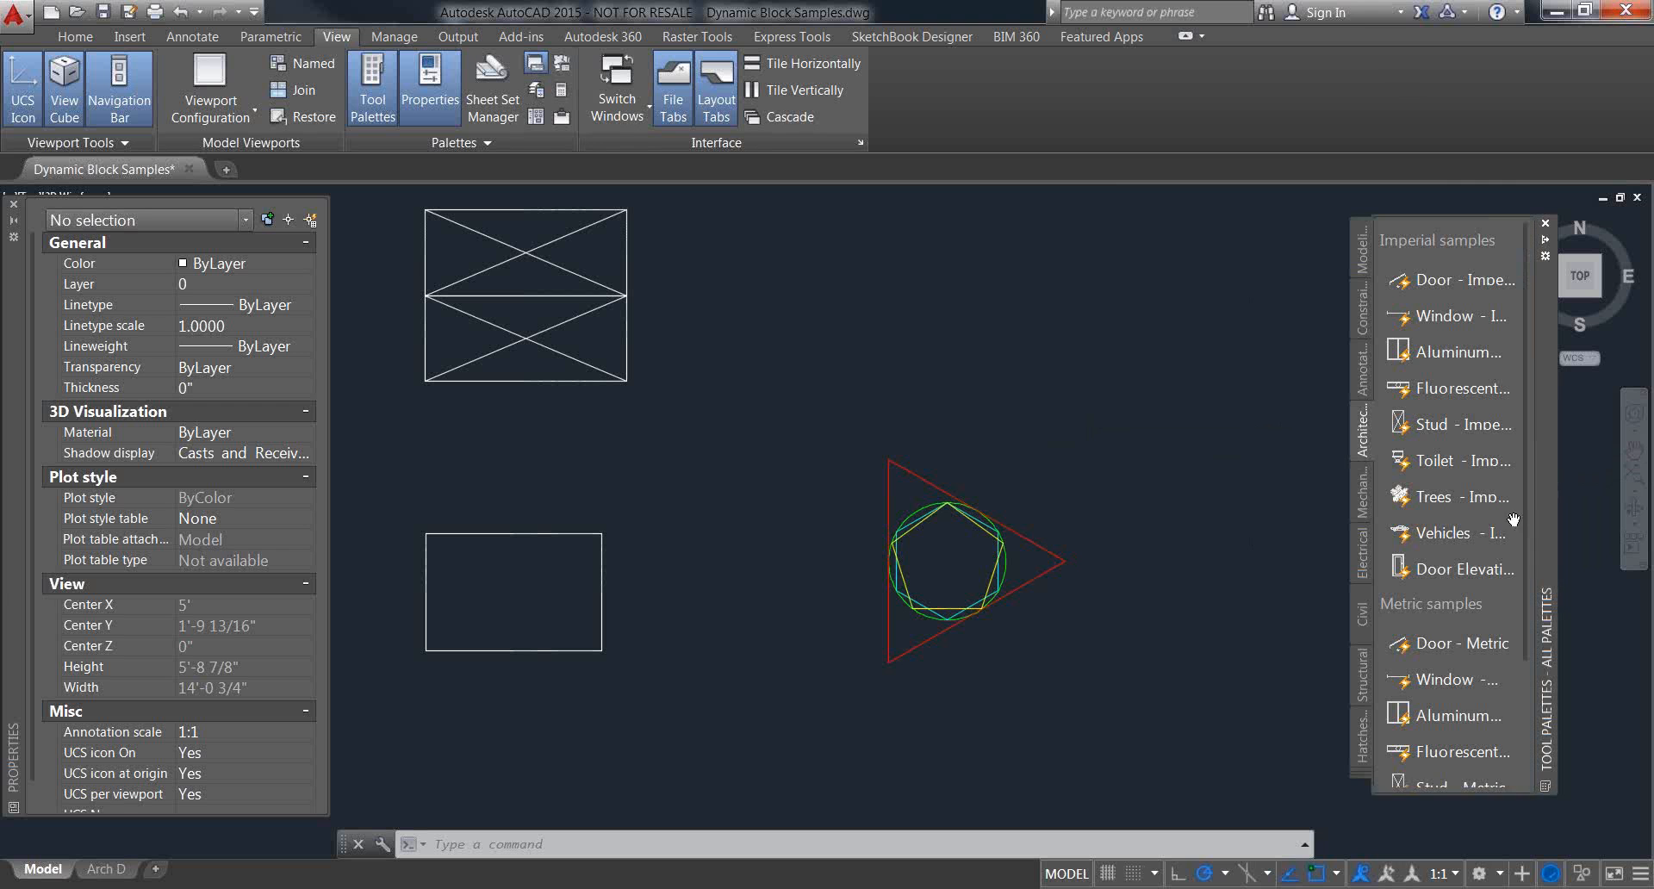
left_click(1363, 773)
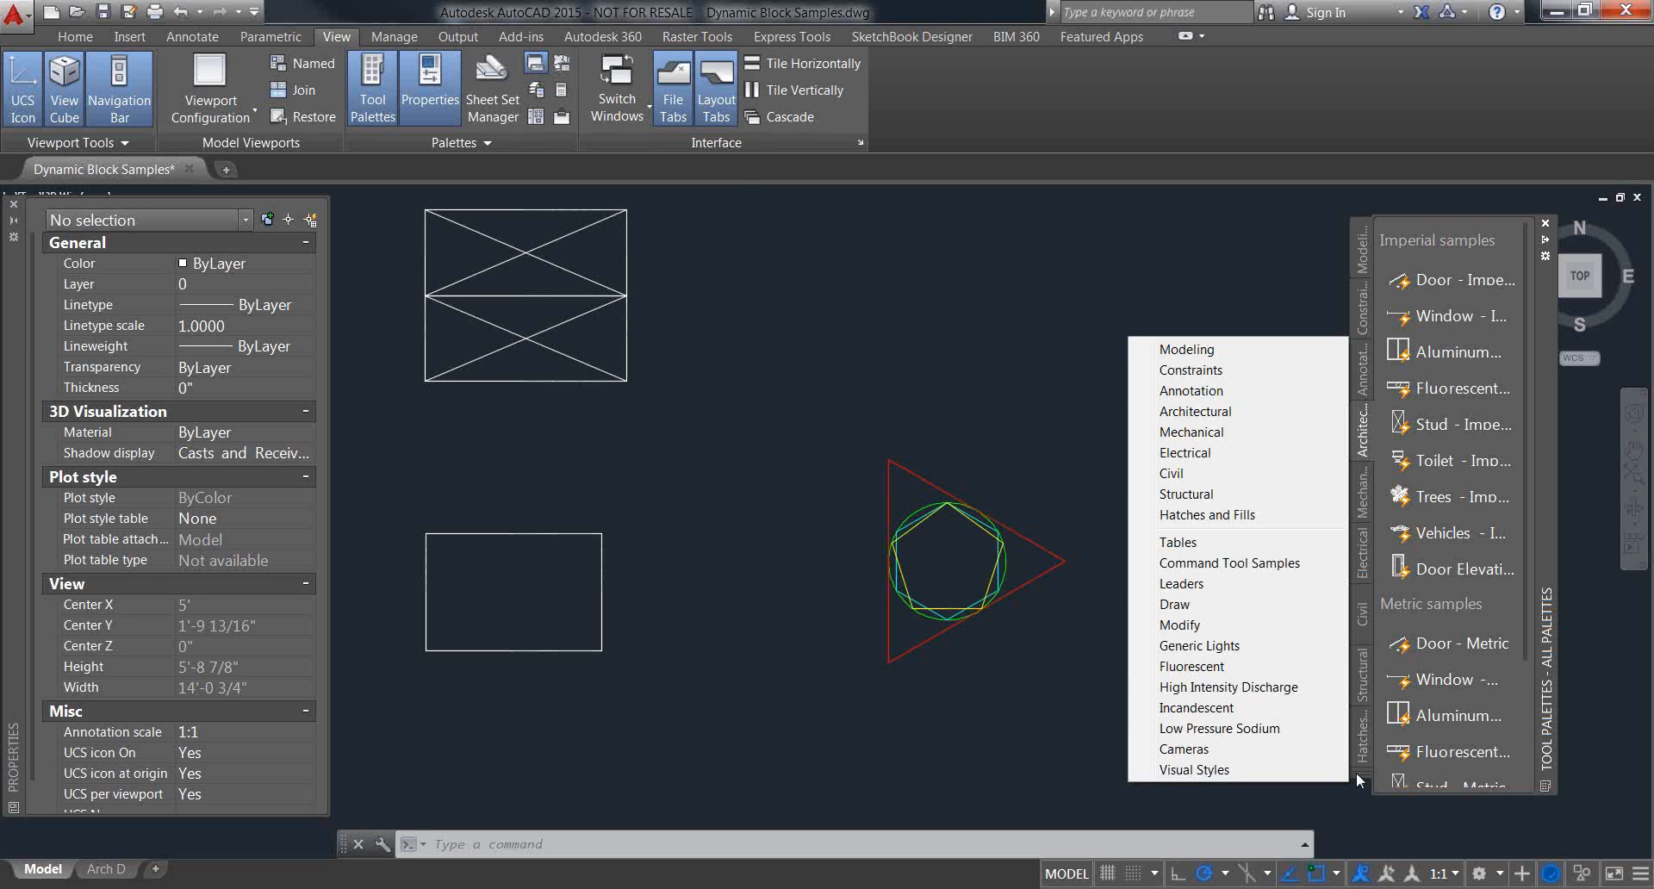
left_click(1033, 728)
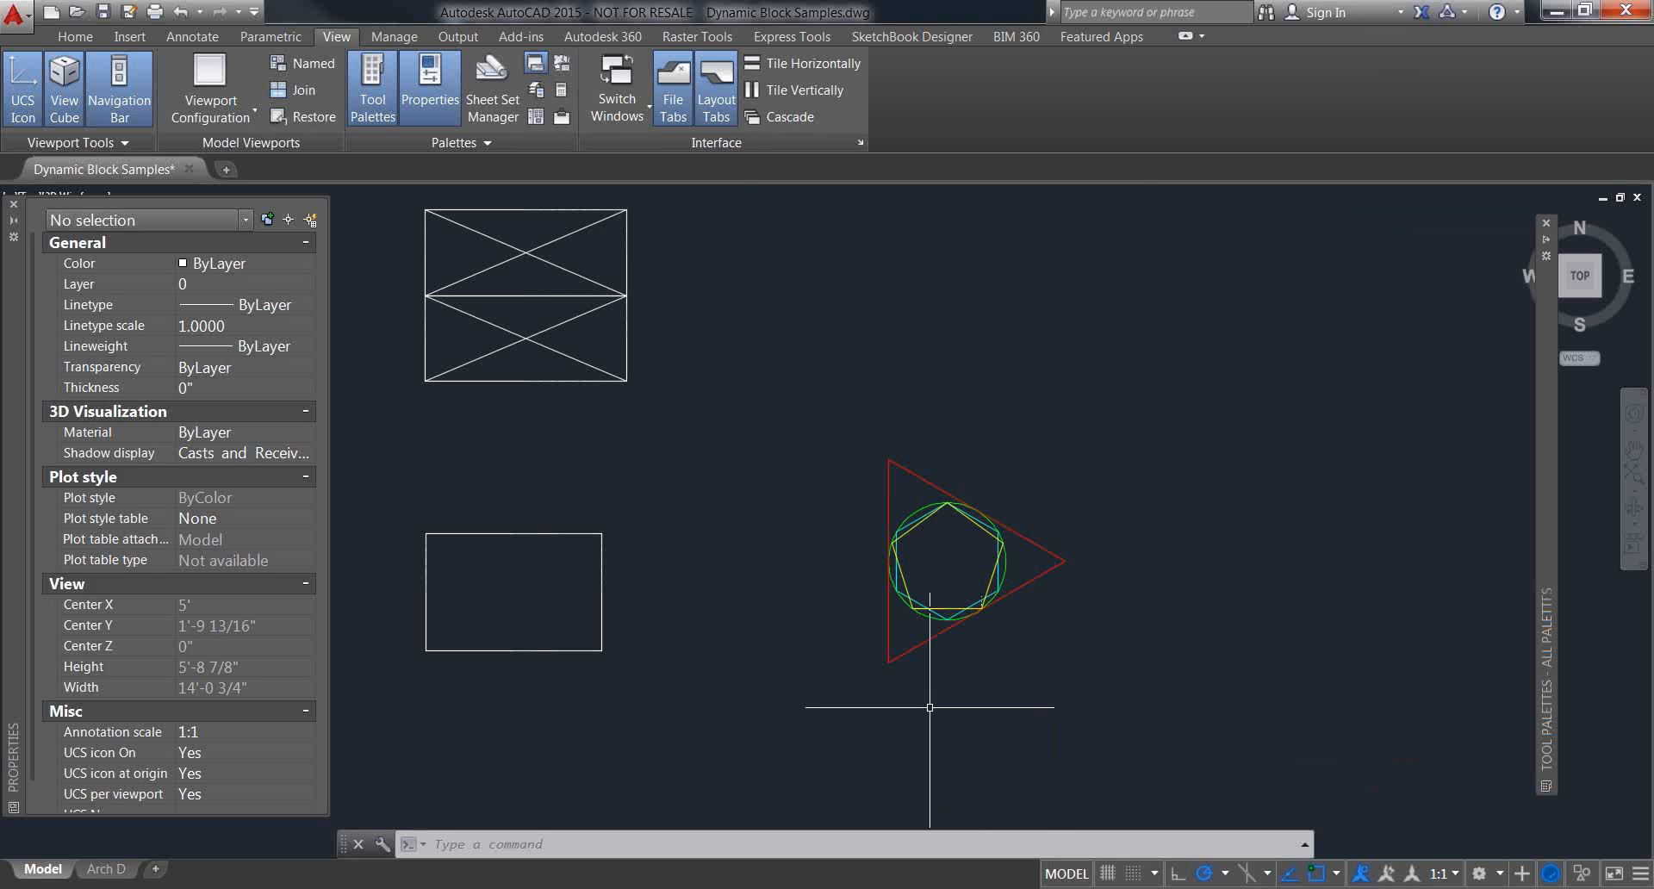
middle_click_drag(850, 701, 980, 719)
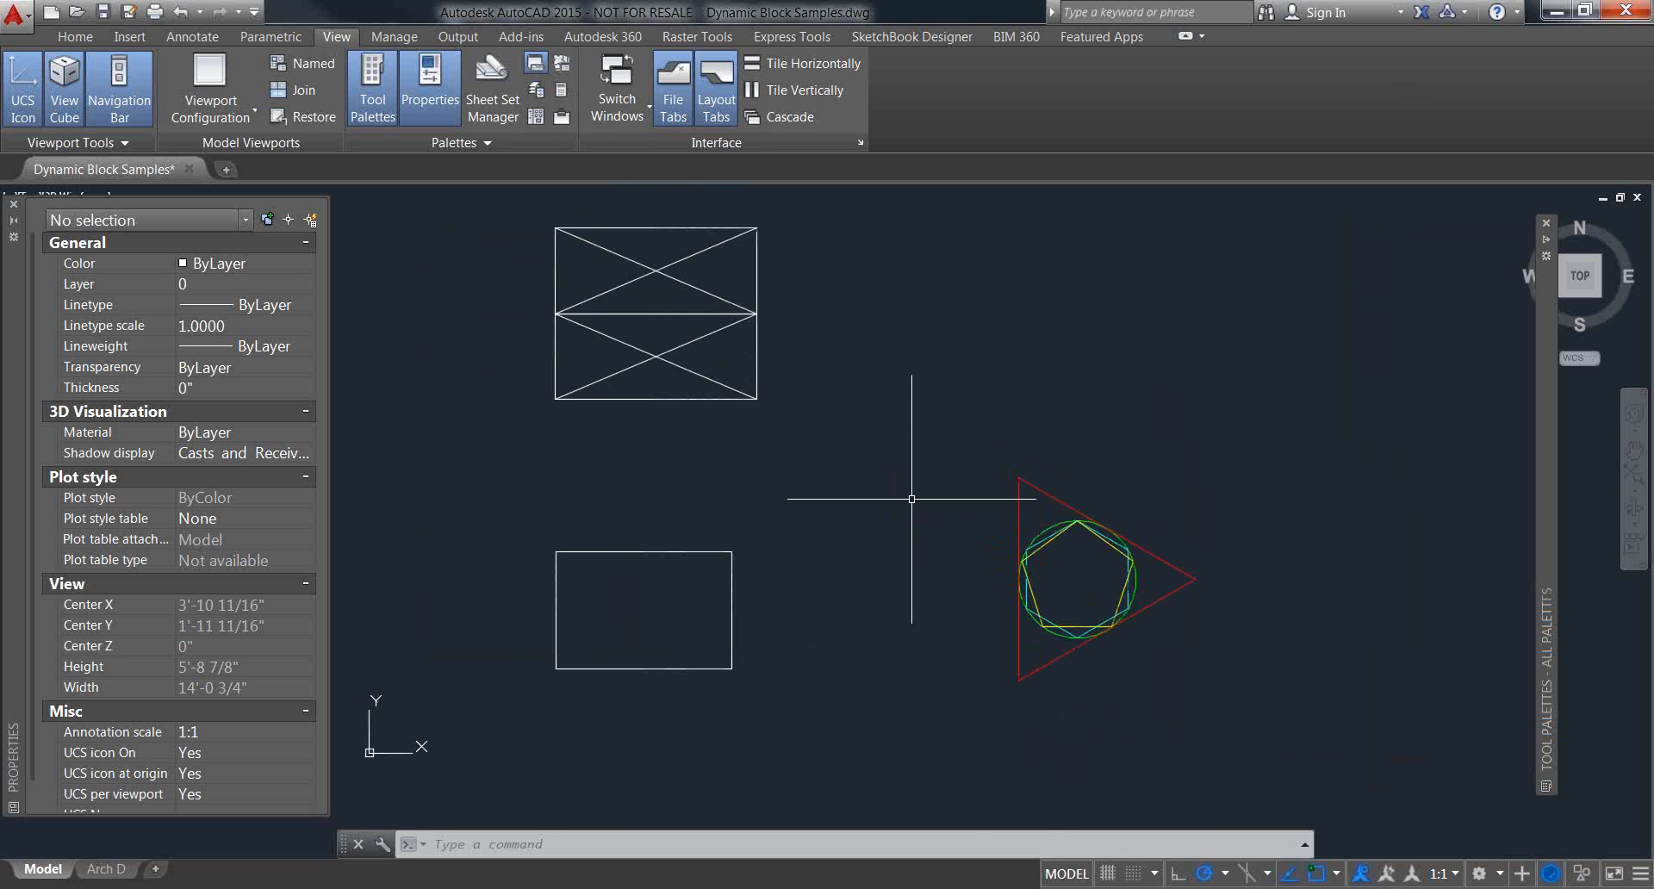
middle_click_drag(909, 493, 908, 484)
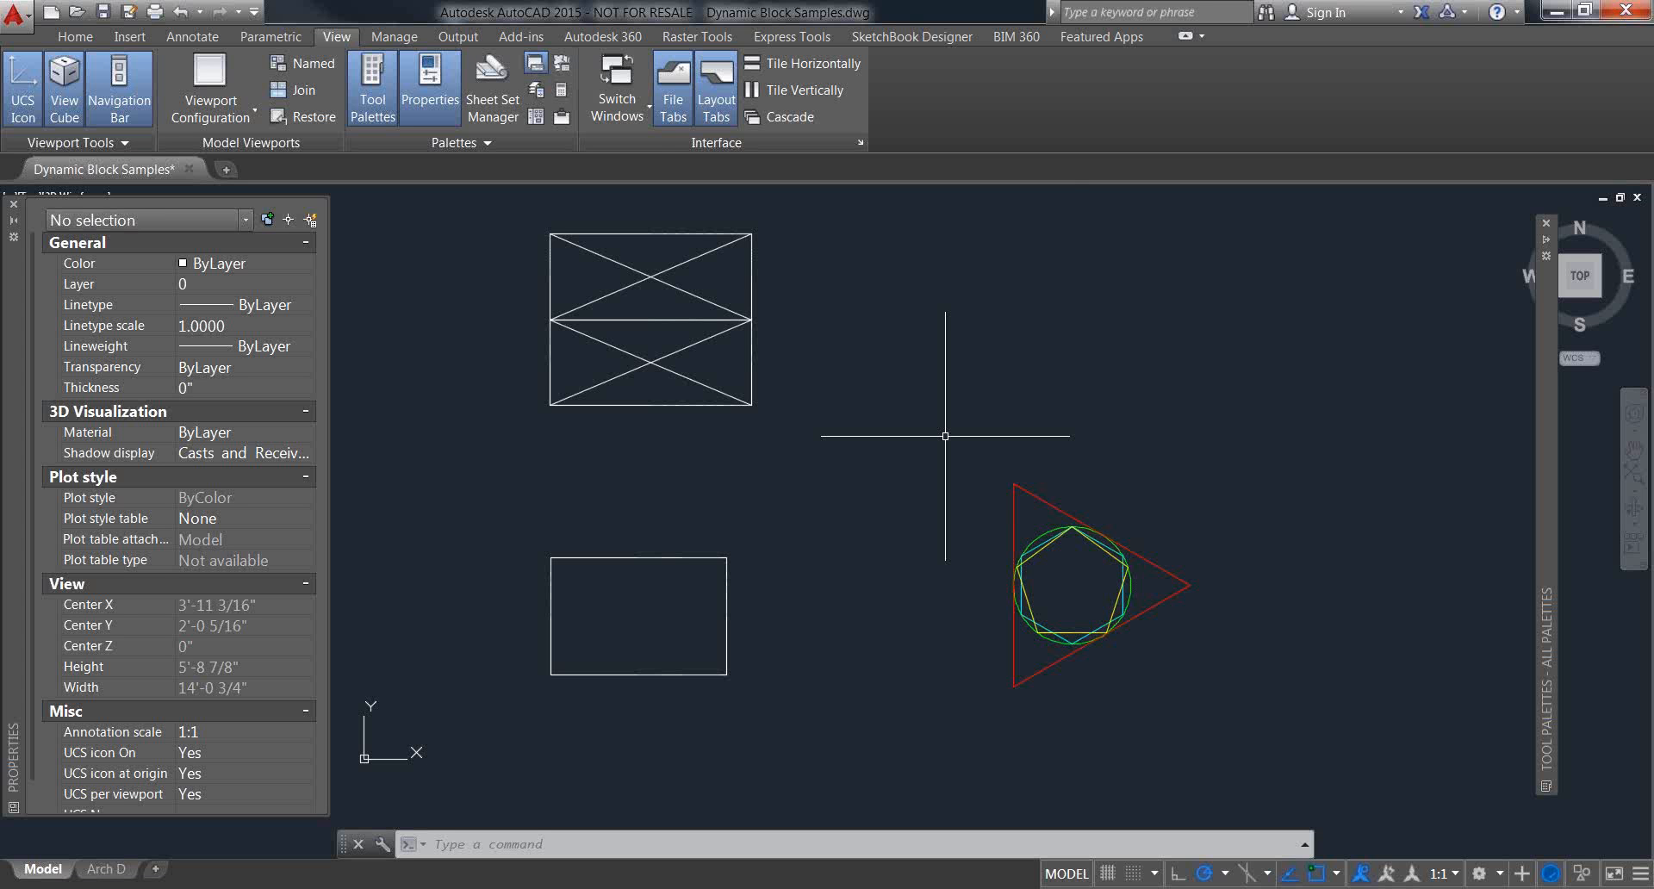
middle_click_drag(1137, 627, 1108, 609)
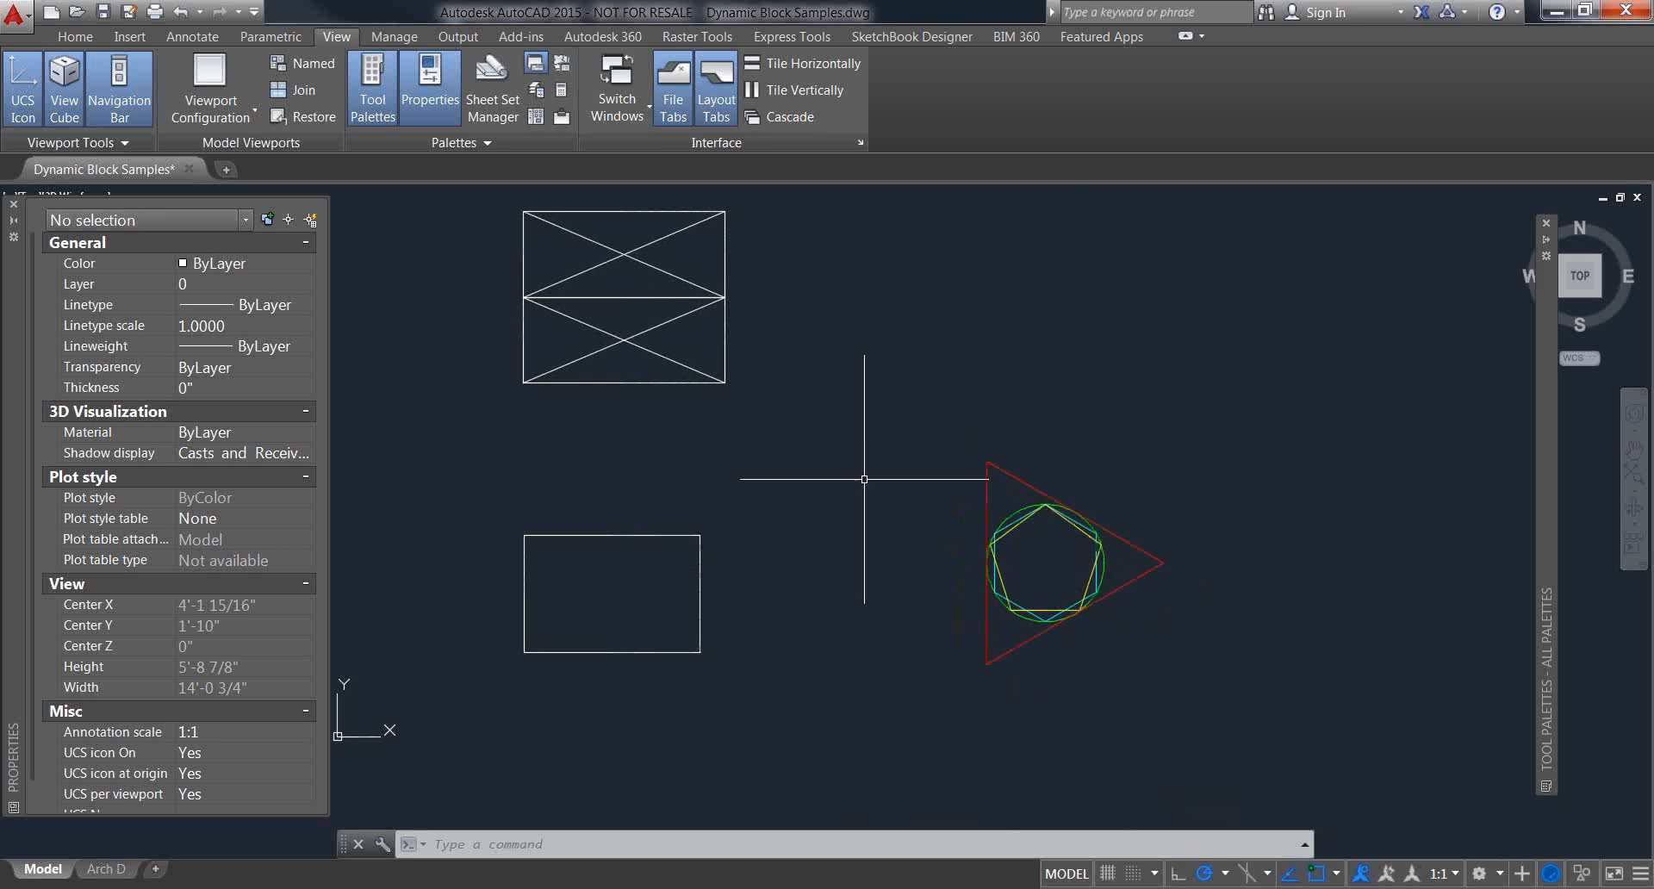
middle_click_drag(850, 490, 856, 525)
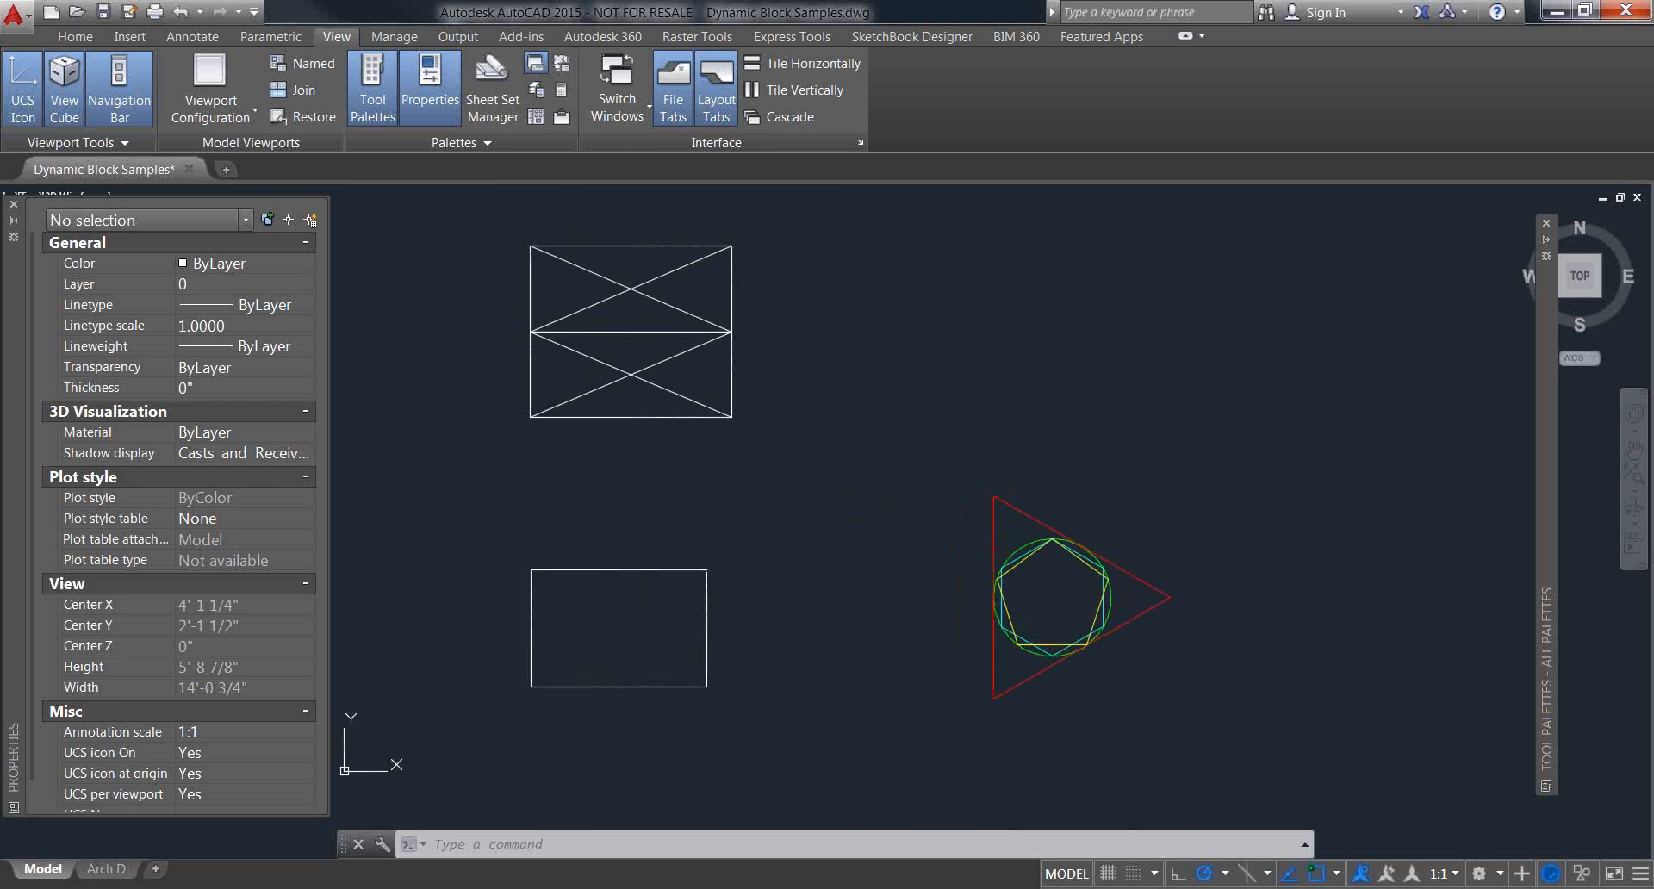
Step: Inspect the Box block's grips and custom width and height properties, and clear the selection
left_click(635, 621)
scroll(798, 603, "up", 2)
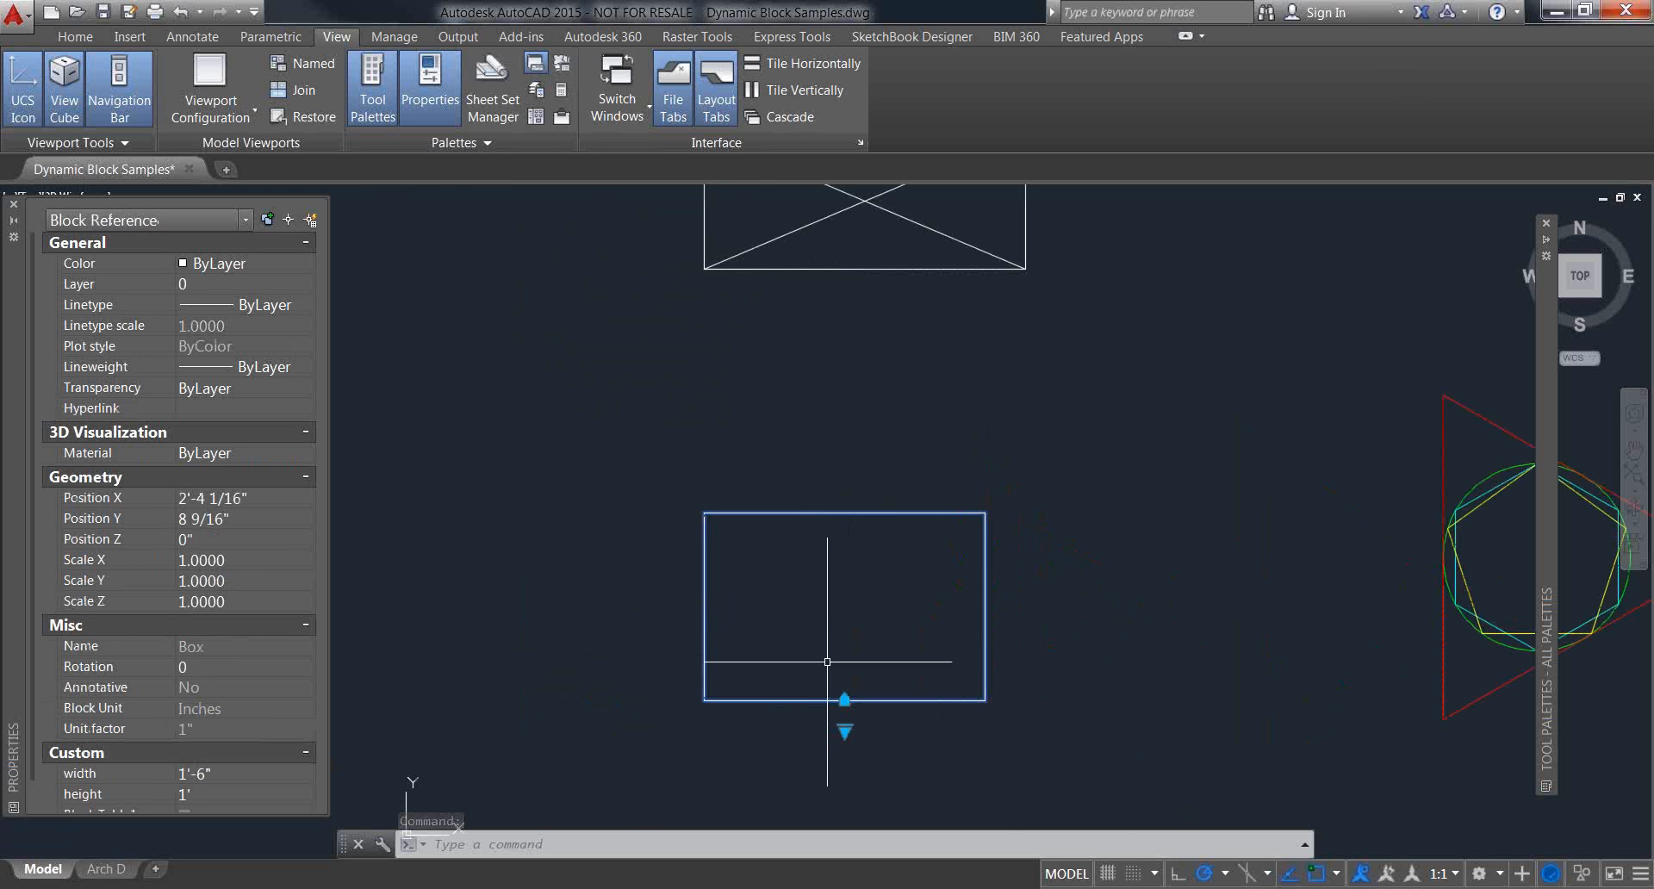
scroll(827, 672, "up", 2)
scroll(846, 570, "down", 2)
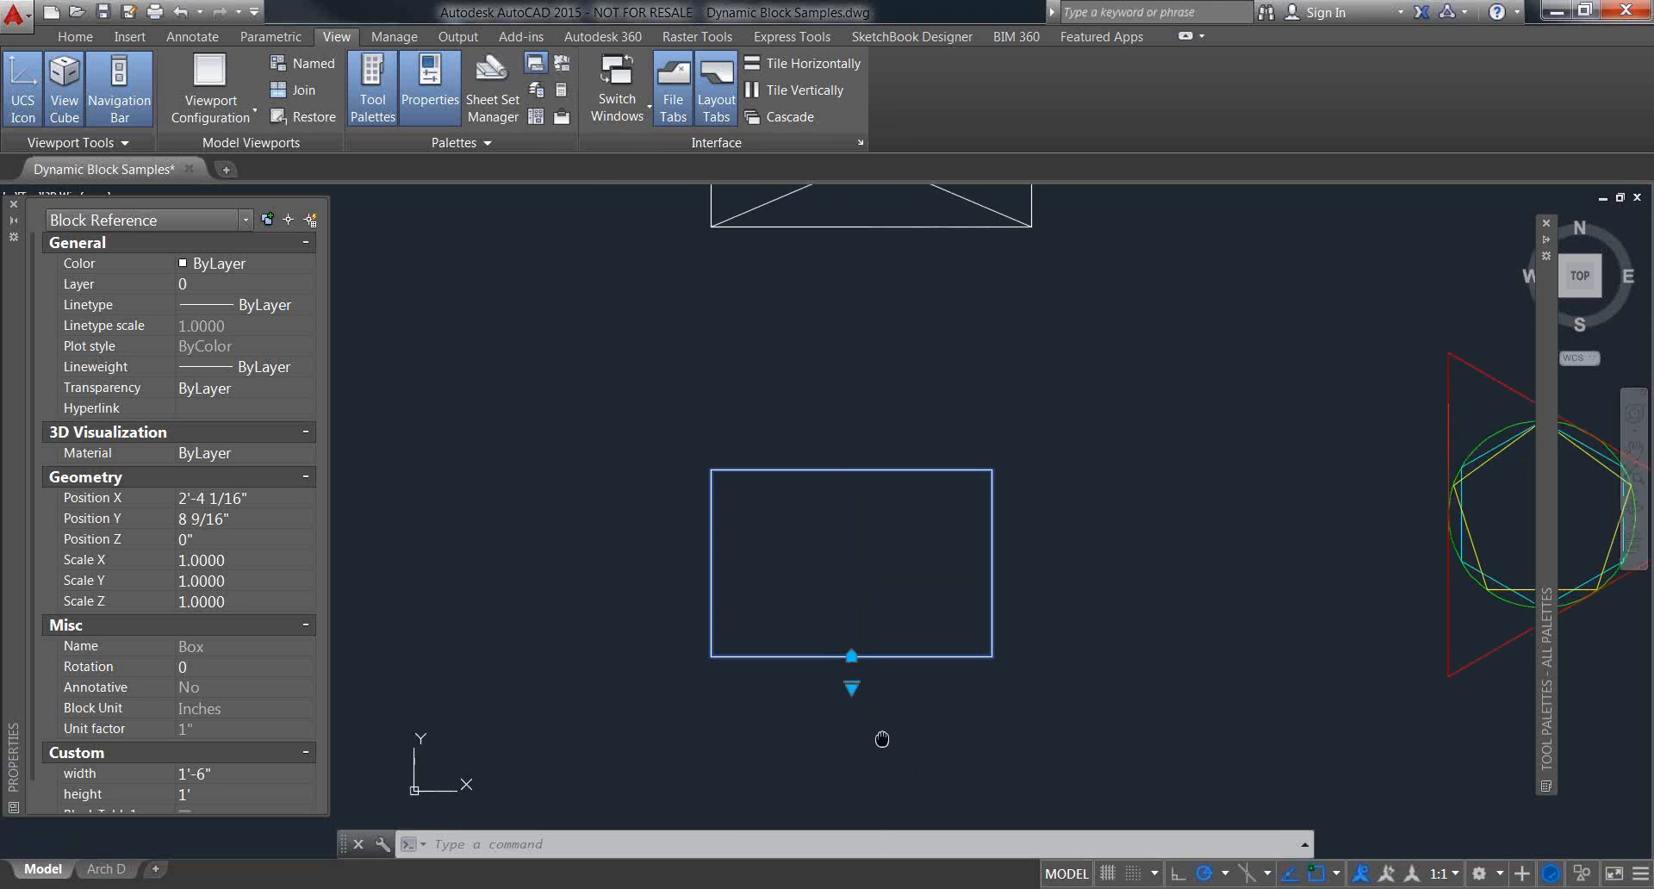
mouse_move(879, 741)
middle_mouse_down()
mouse_move(842, 614)
mouse_move(806, 690)
middle_mouse_up()
key("Escape")
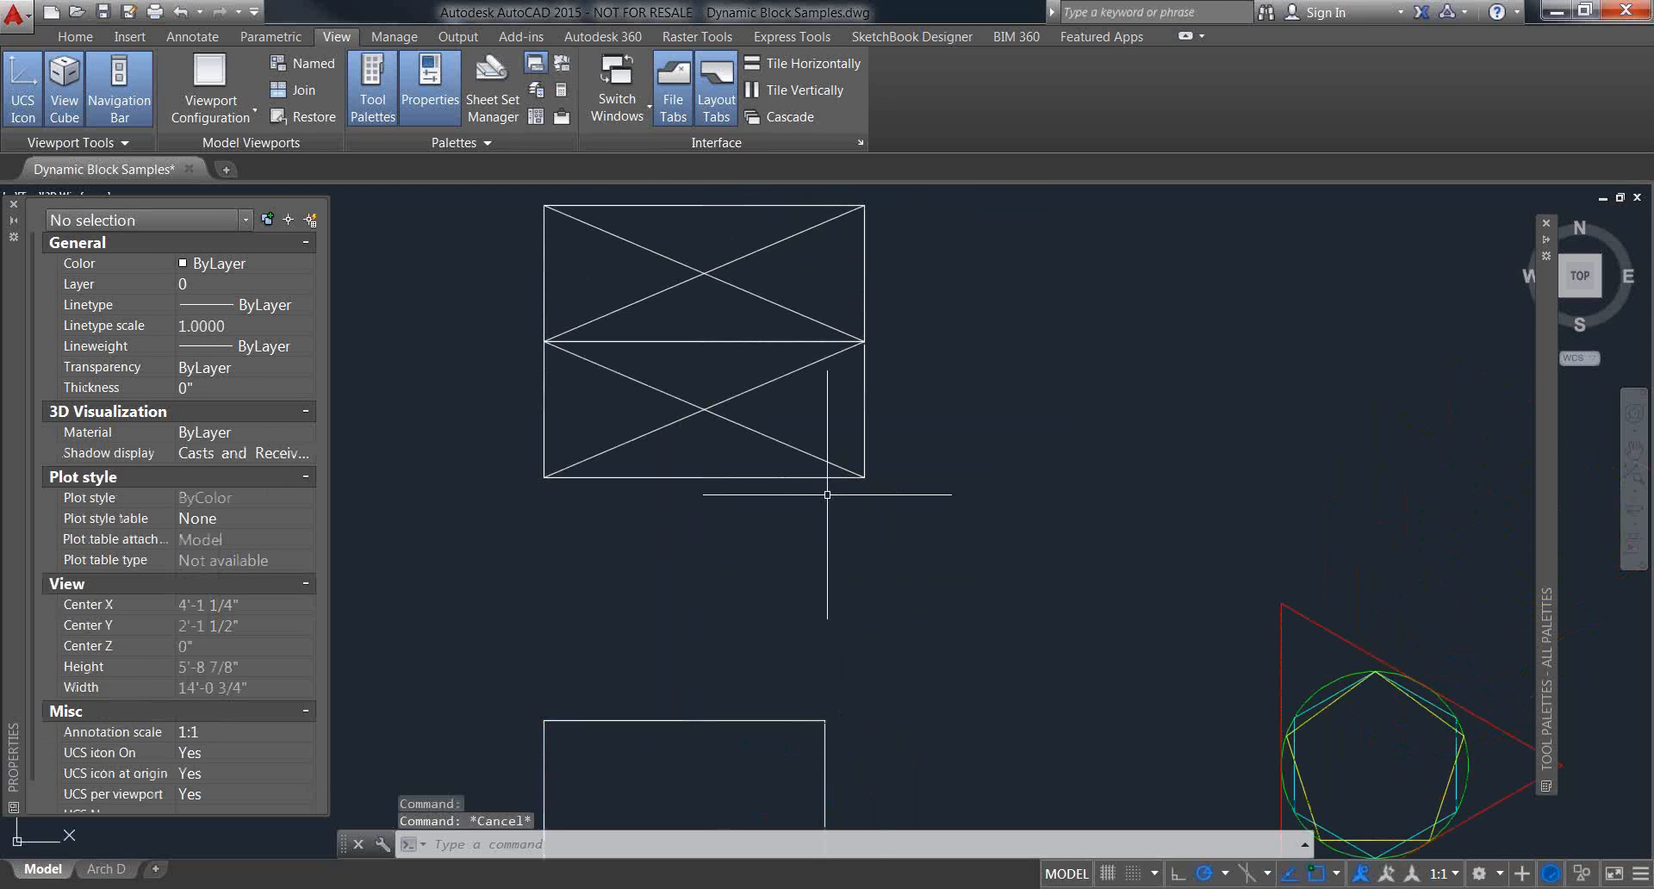
Step: Draw a rectangle about 12 by 9 inches in the open area above the triangle-and-pentagon block
scroll(831, 609, "down", 5)
type("rec")
key("Return")
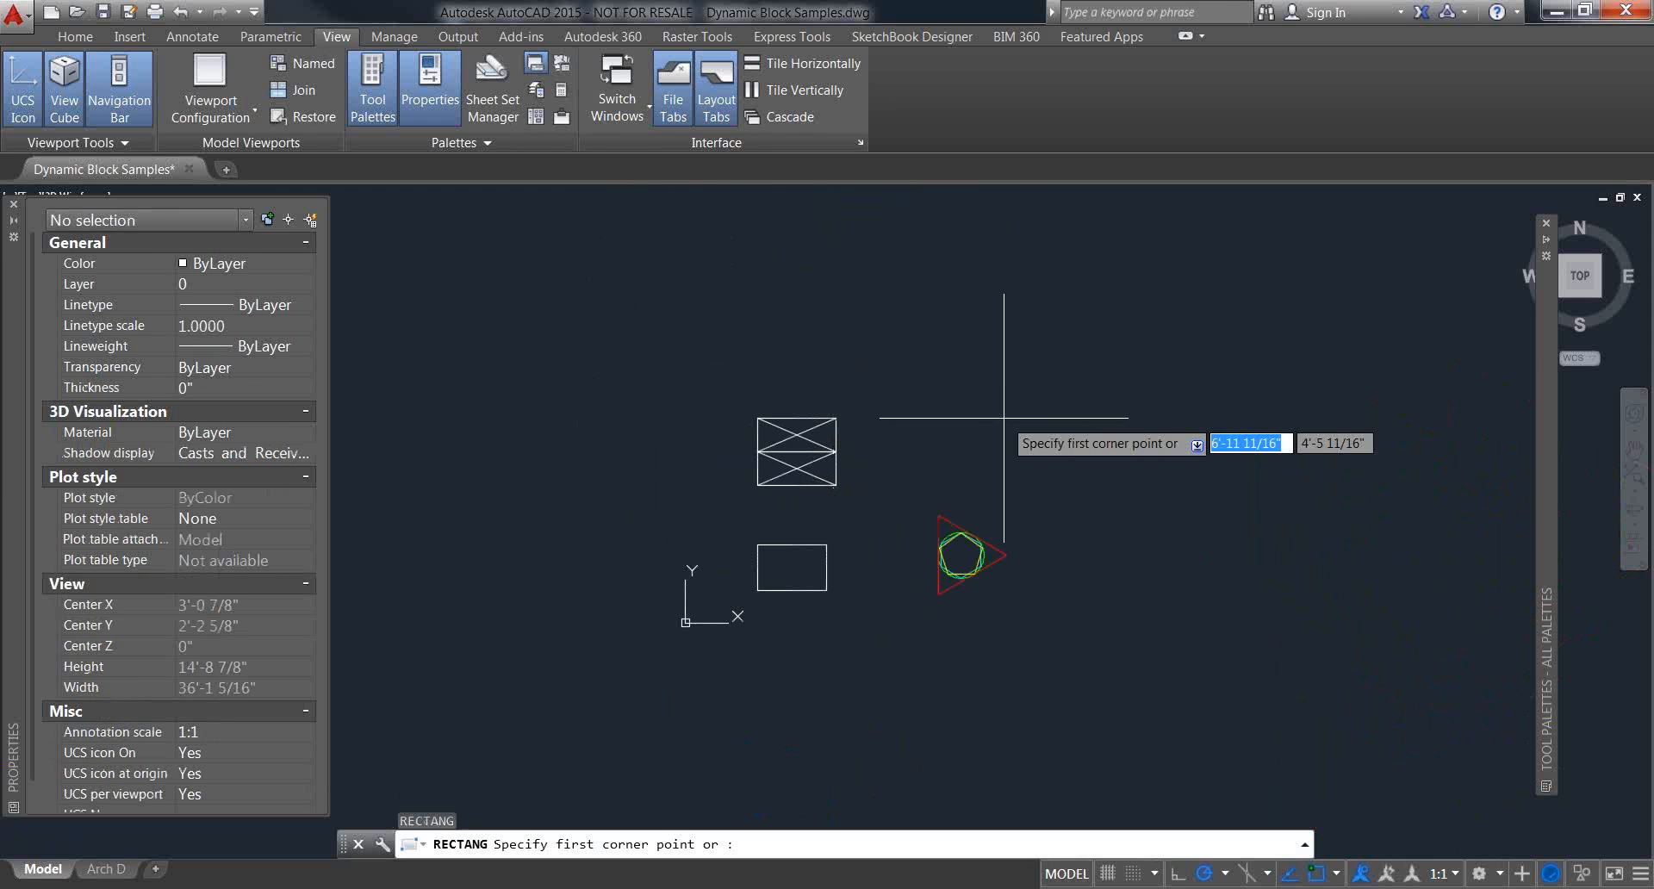
scroll(1004, 418, "up", 4)
left_click(1008, 506)
scroll(1084, 422, "up", 4)
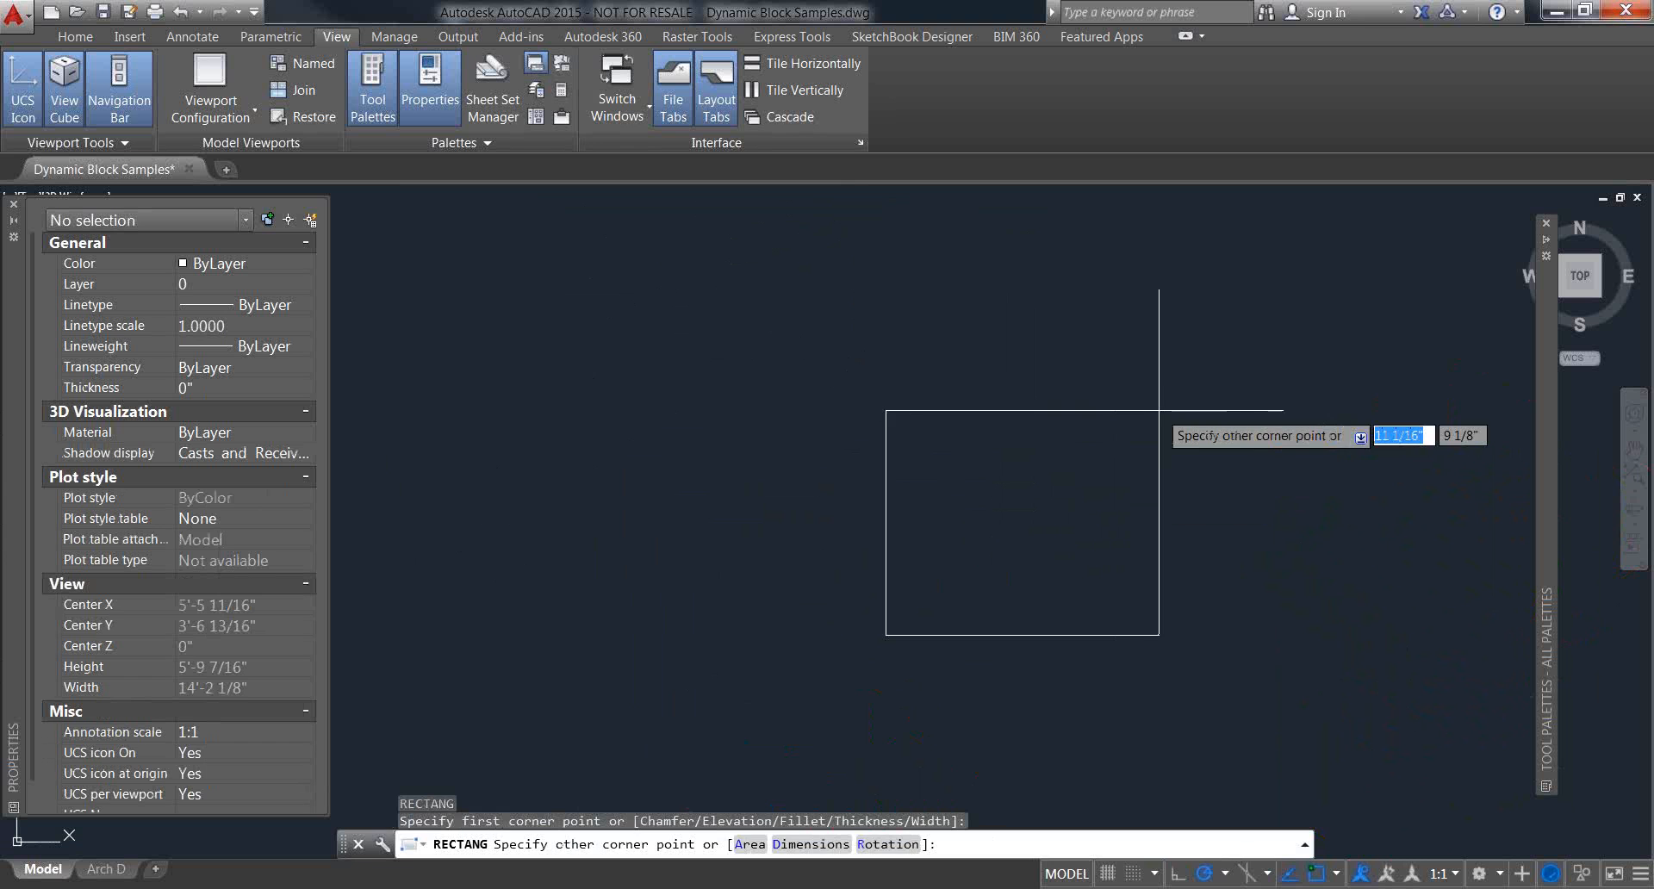
left_click(1183, 425)
middle_click_drag(1214, 534, 1107, 522)
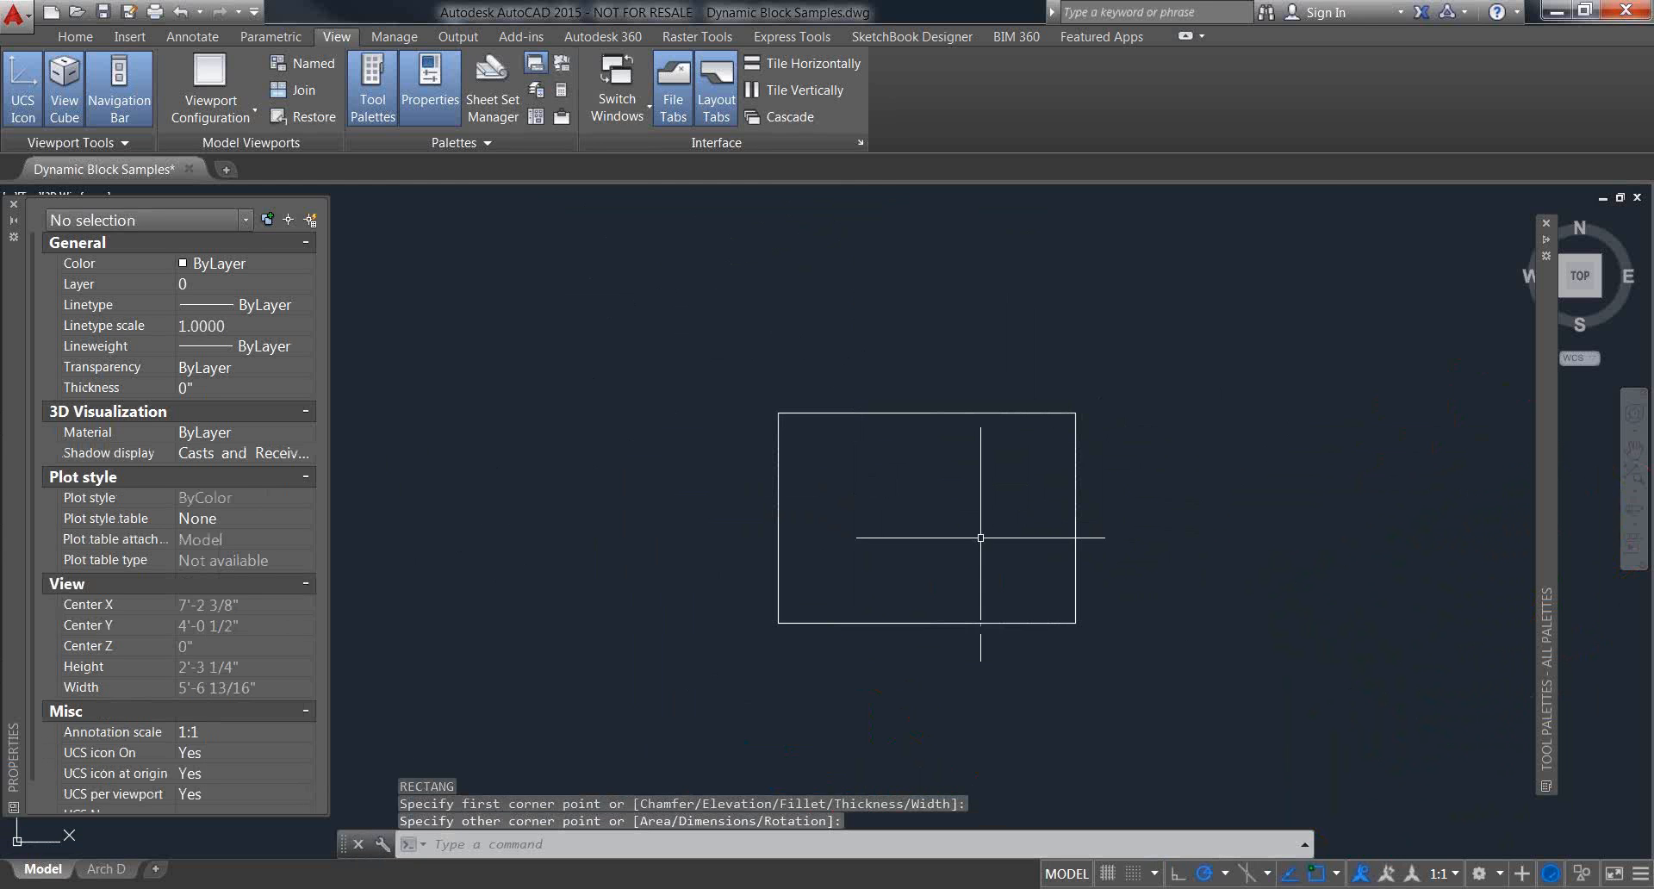
Step: Start a block definition named Rect with its base point at the rectangle's lower-left corner
type("b")
key("Return")
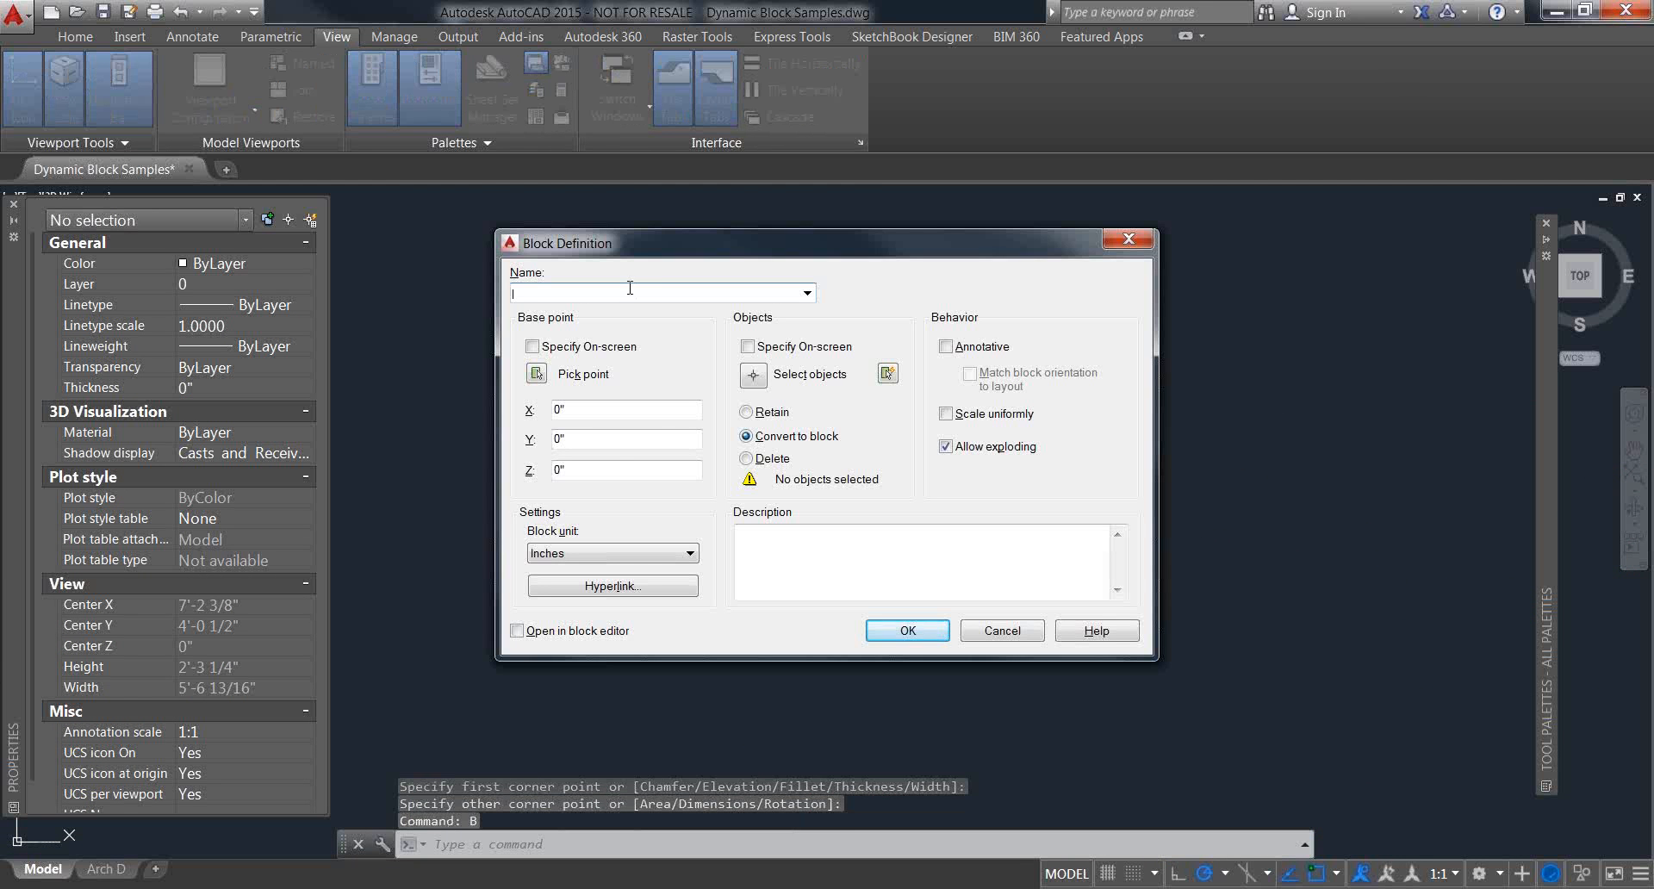
type("REctqangle")
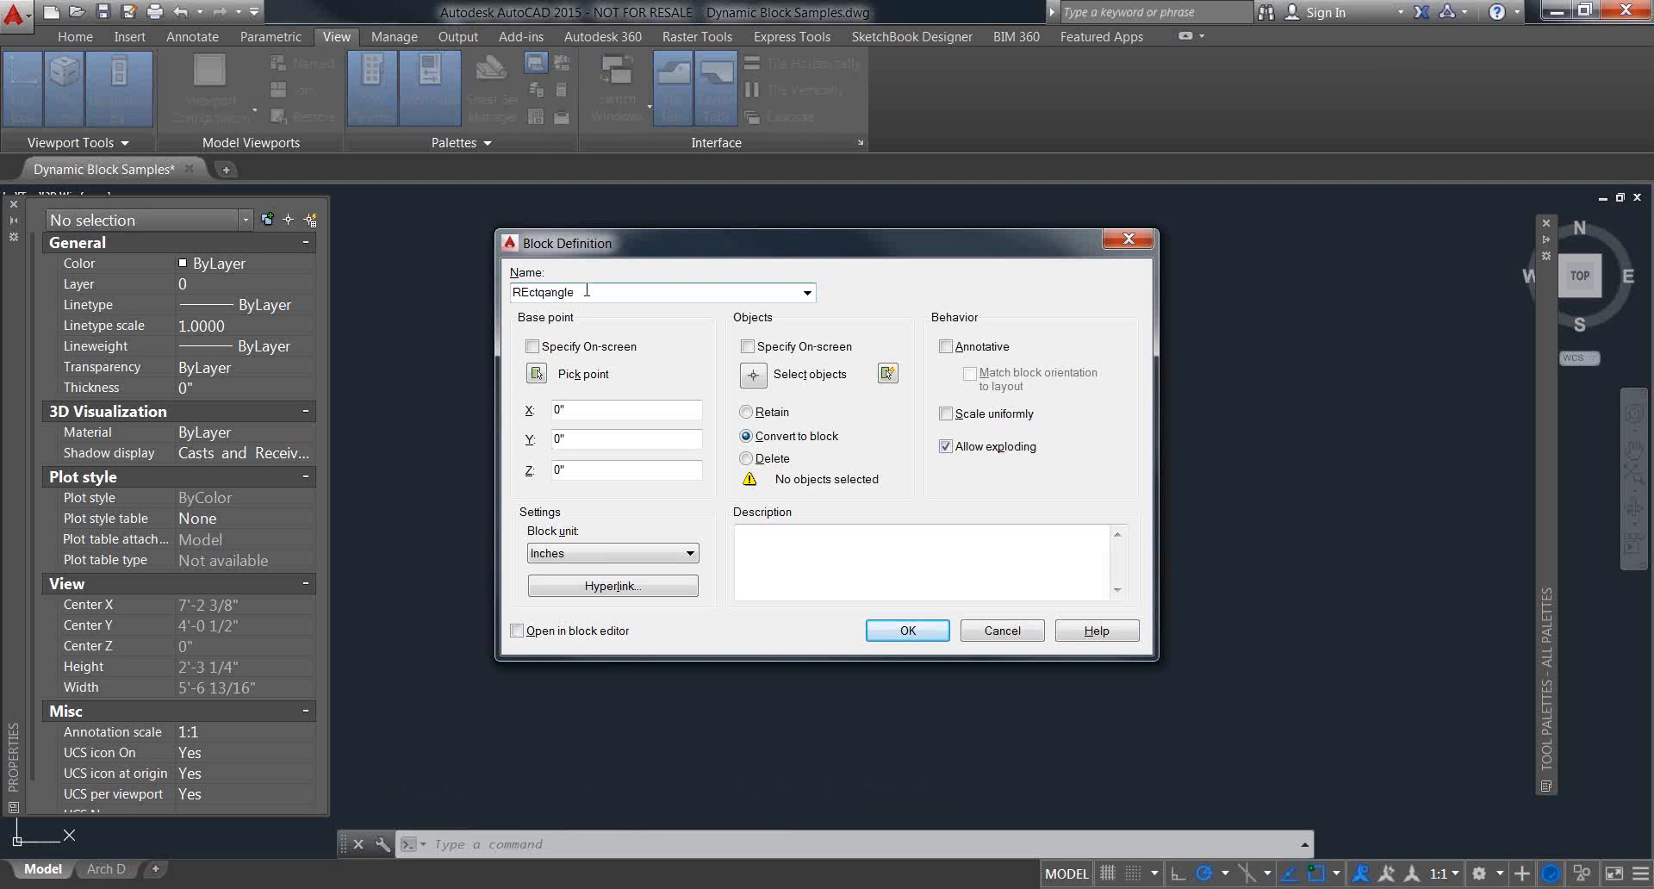
left_click_drag(585, 292, 513, 293)
type("Rect")
left_click(536, 374)
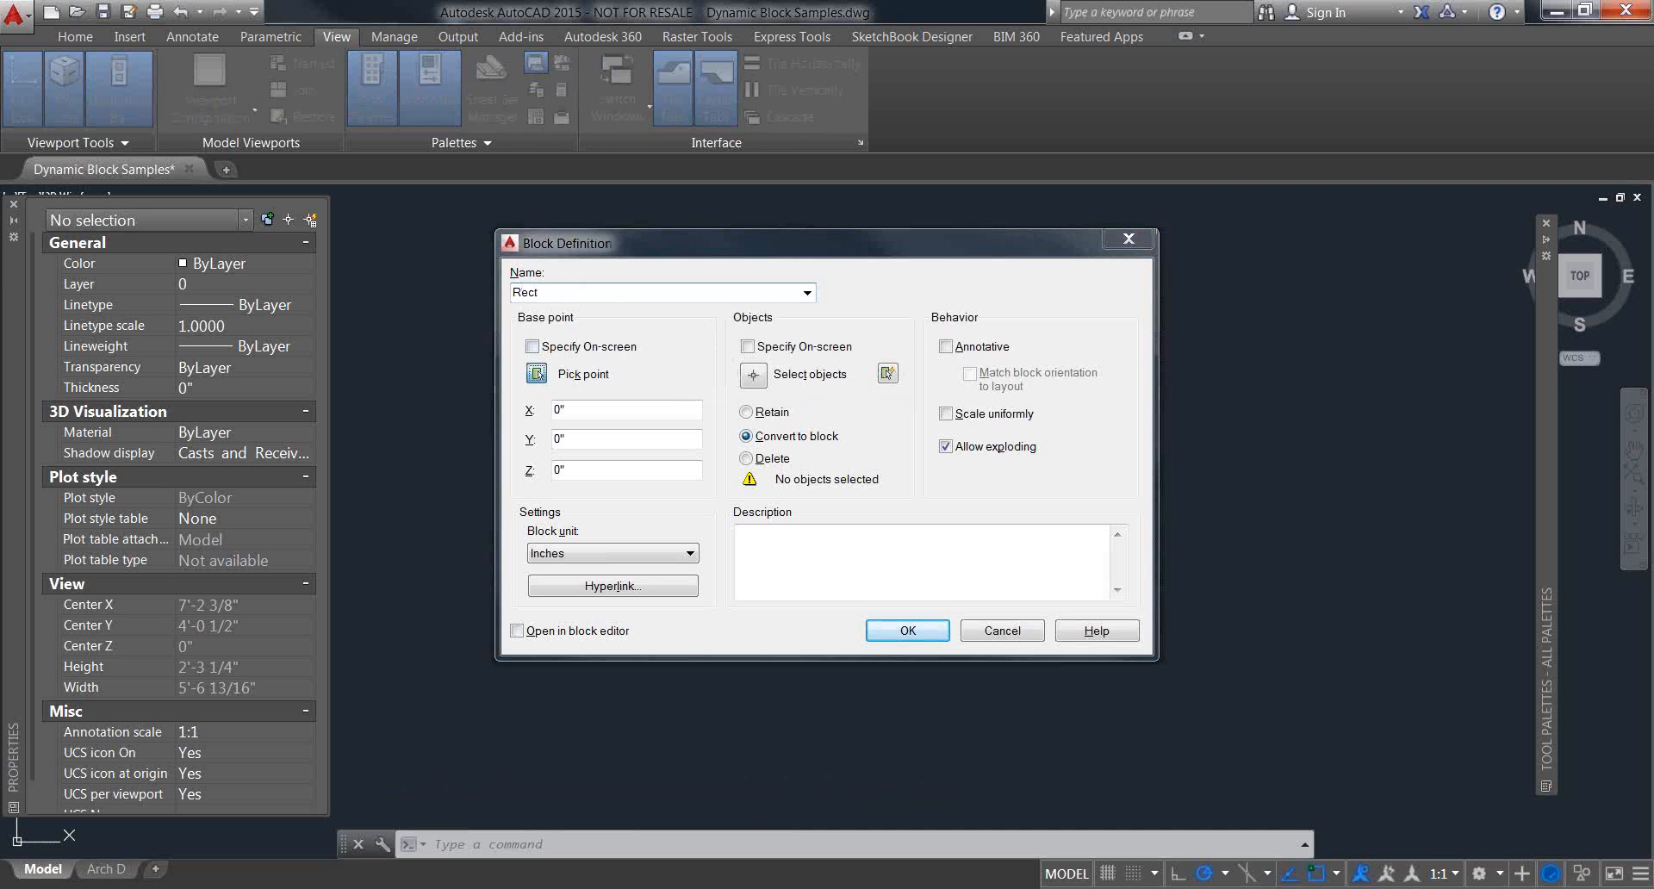
left_click(780, 623)
Step: Add the rectangle to the Rect definition's objects and create the block with Convert to block
left_click(755, 376)
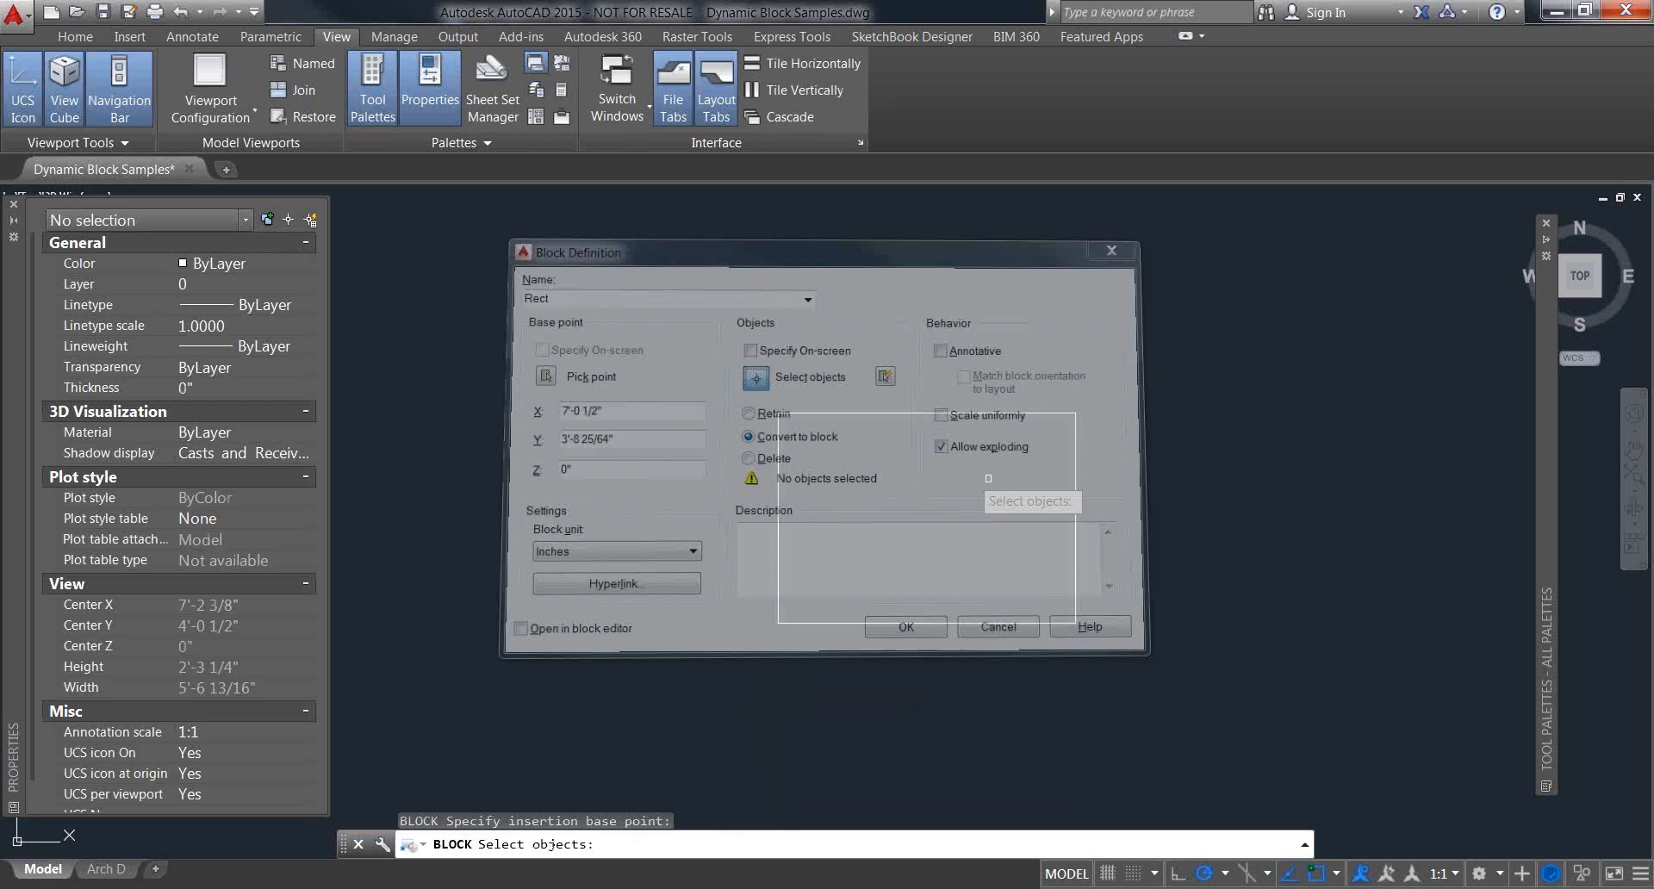
left_click(1115, 392)
left_click(646, 659)
key("Return")
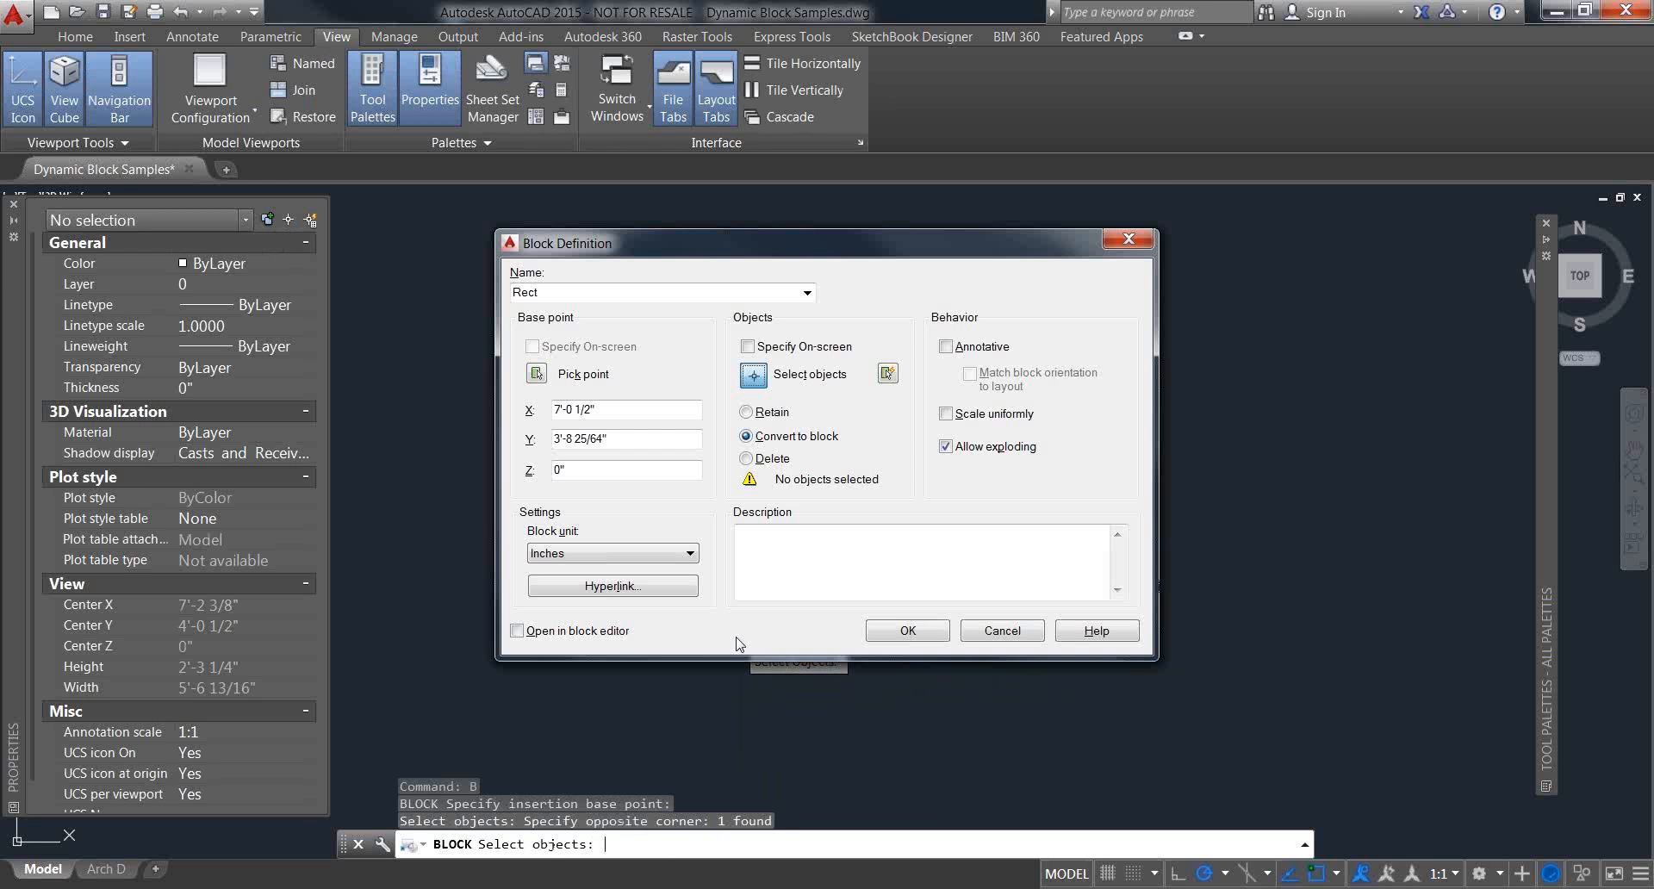
left_click(898, 629)
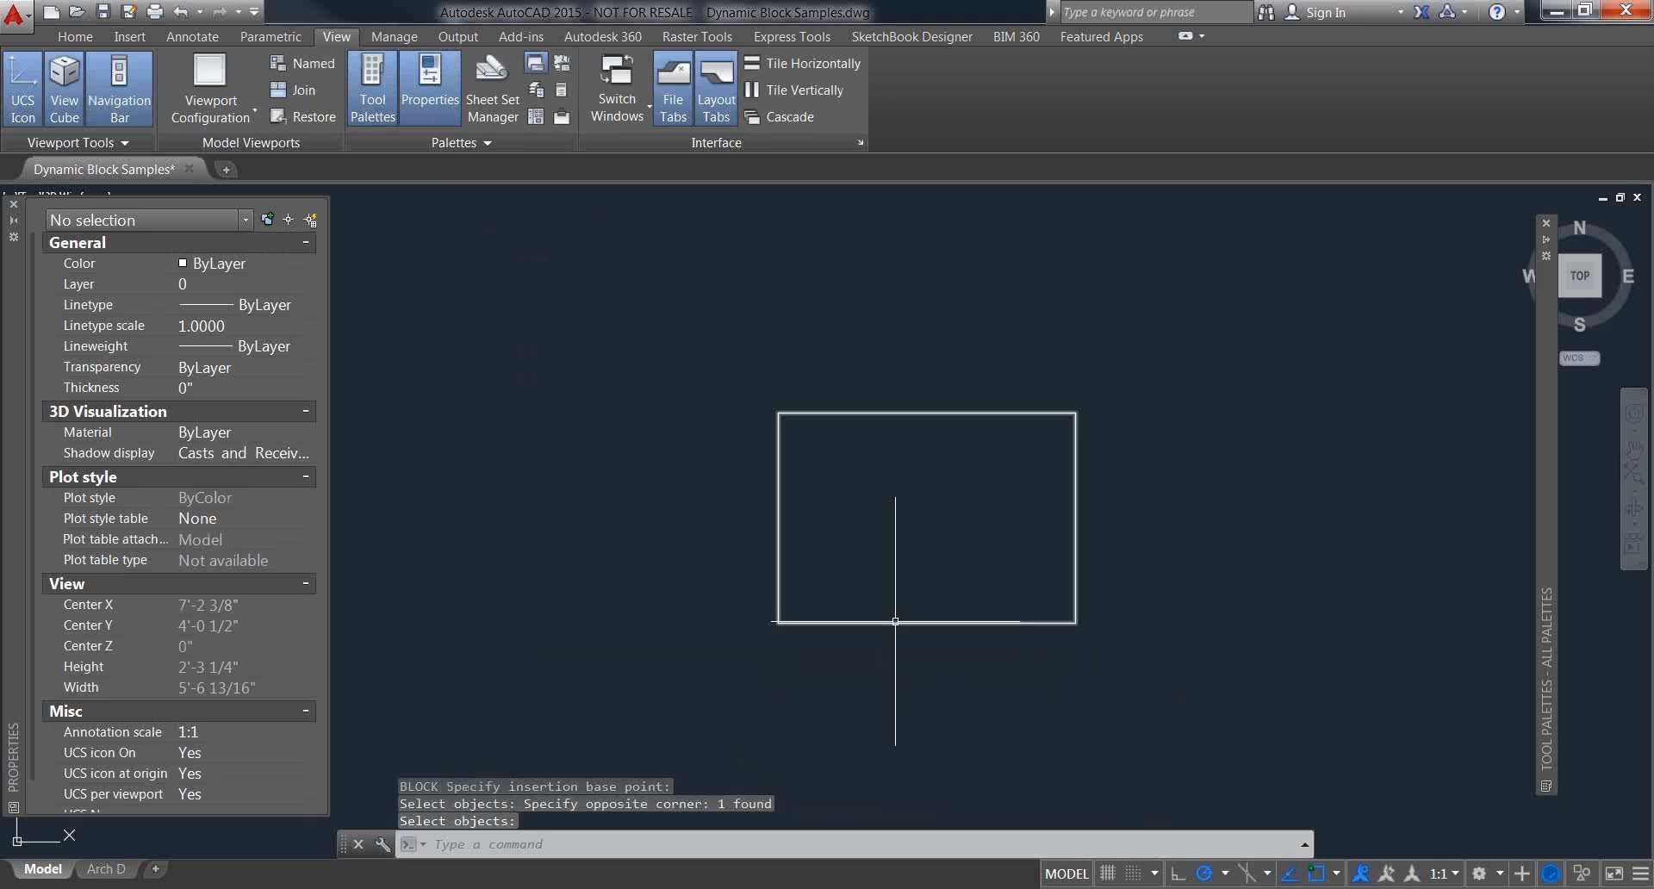
Step: Open the new Rect block in the Block Editor
left_click(895, 621)
right_click(897, 622)
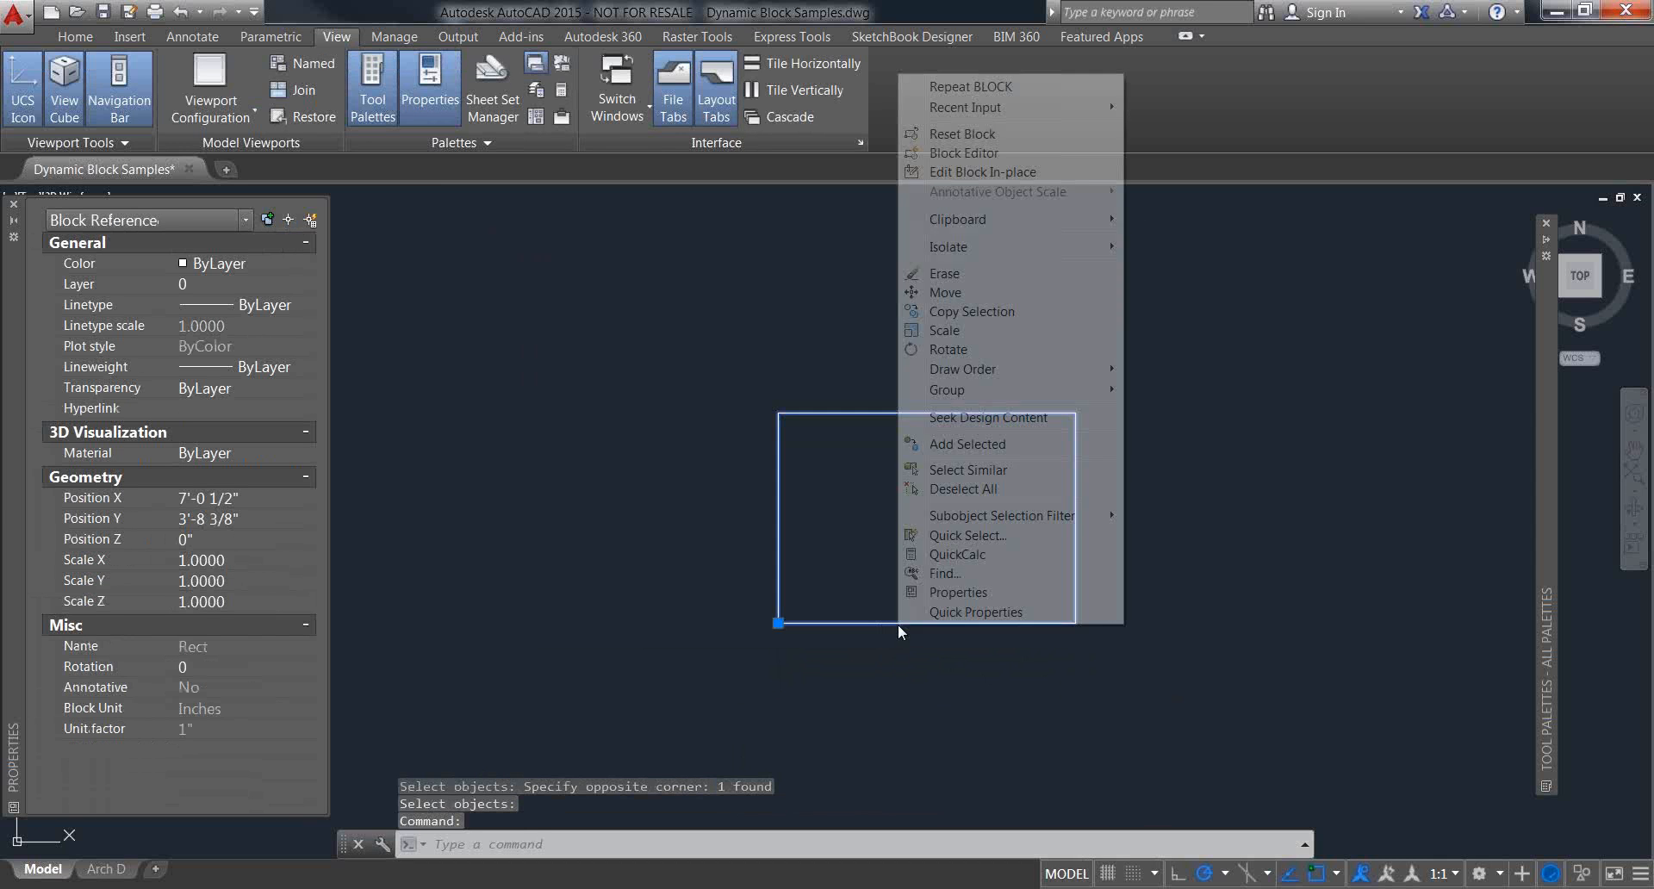
left_click(965, 153)
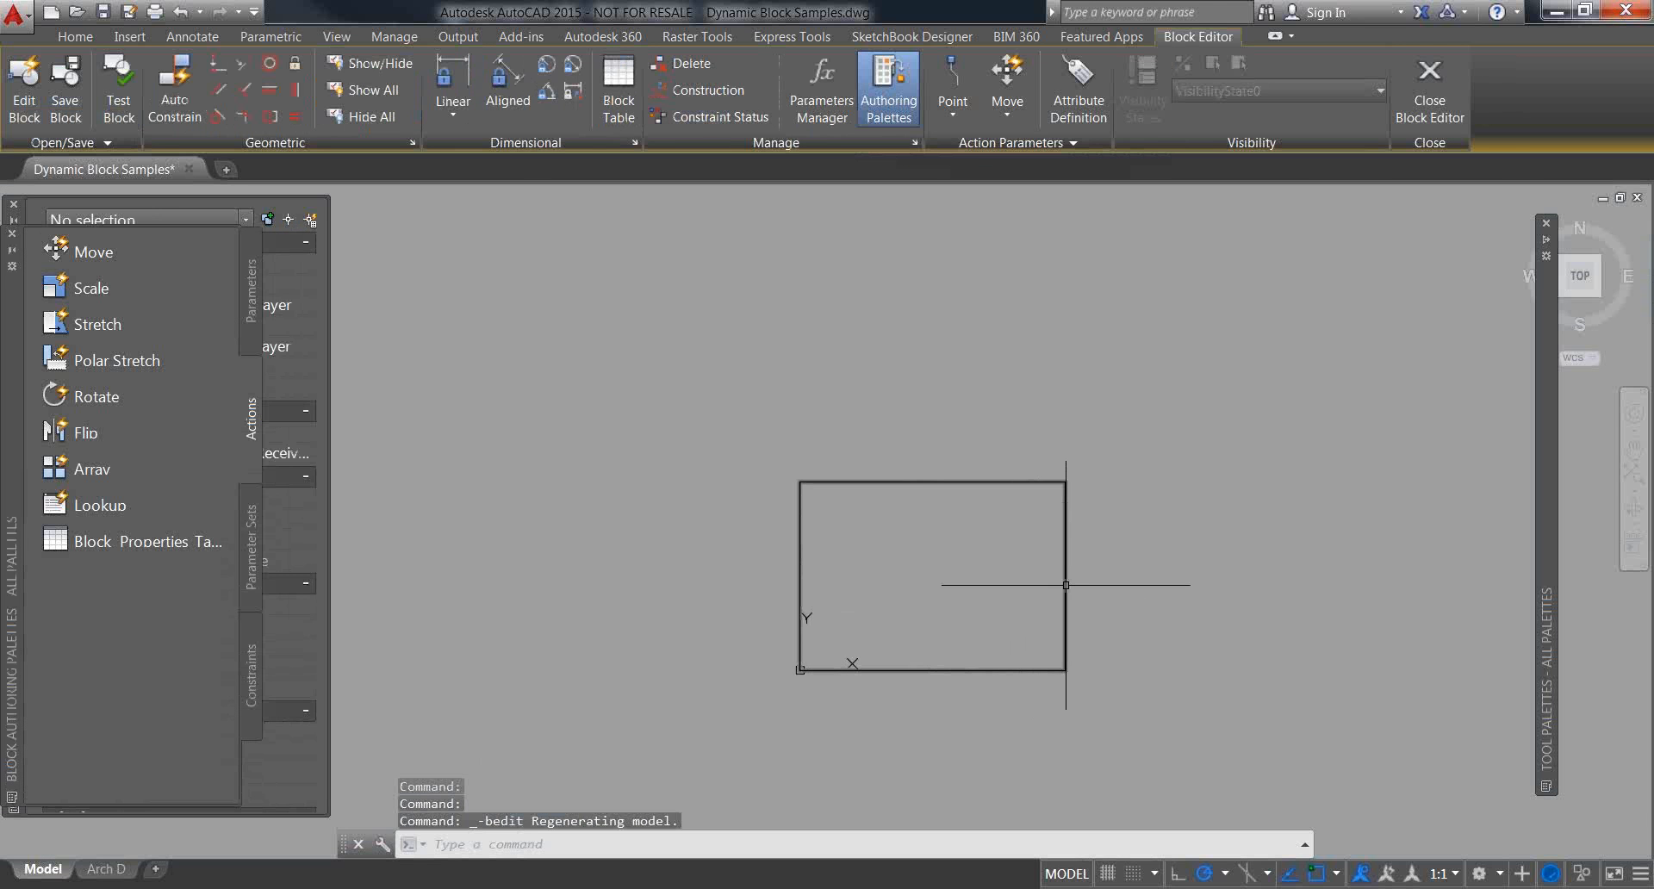
Step: Explode the rectangle's polyline into separate lines and check that its top edge can be selected on its own
left_click(1066, 579)
scroll(974, 585, "up", 2)
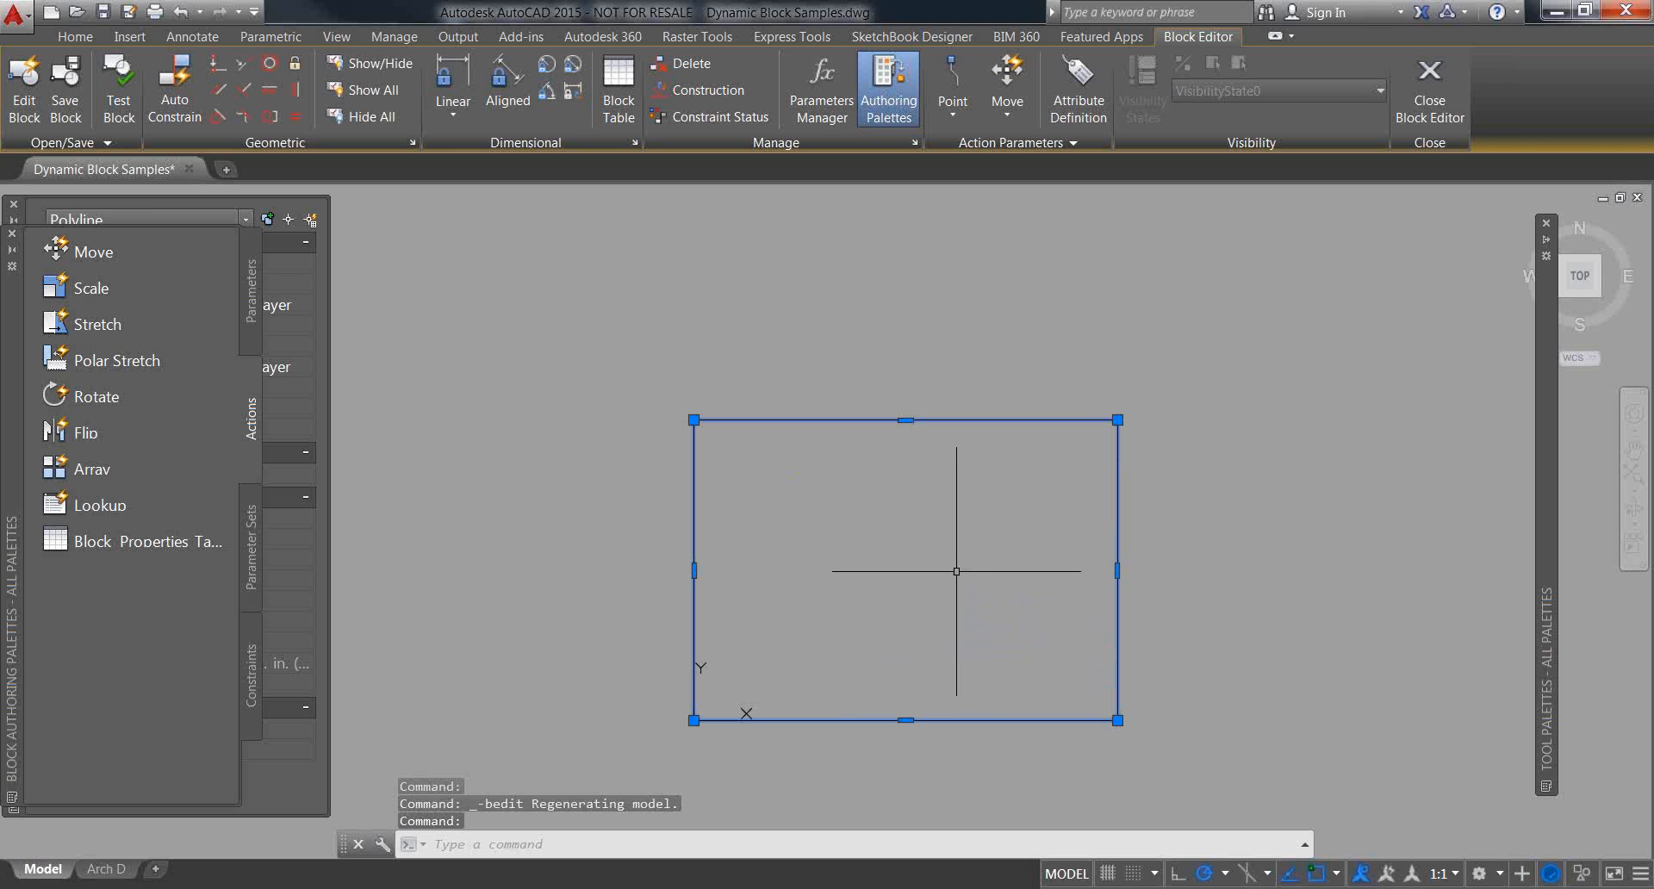
type("x")
key("Return")
left_click(947, 414)
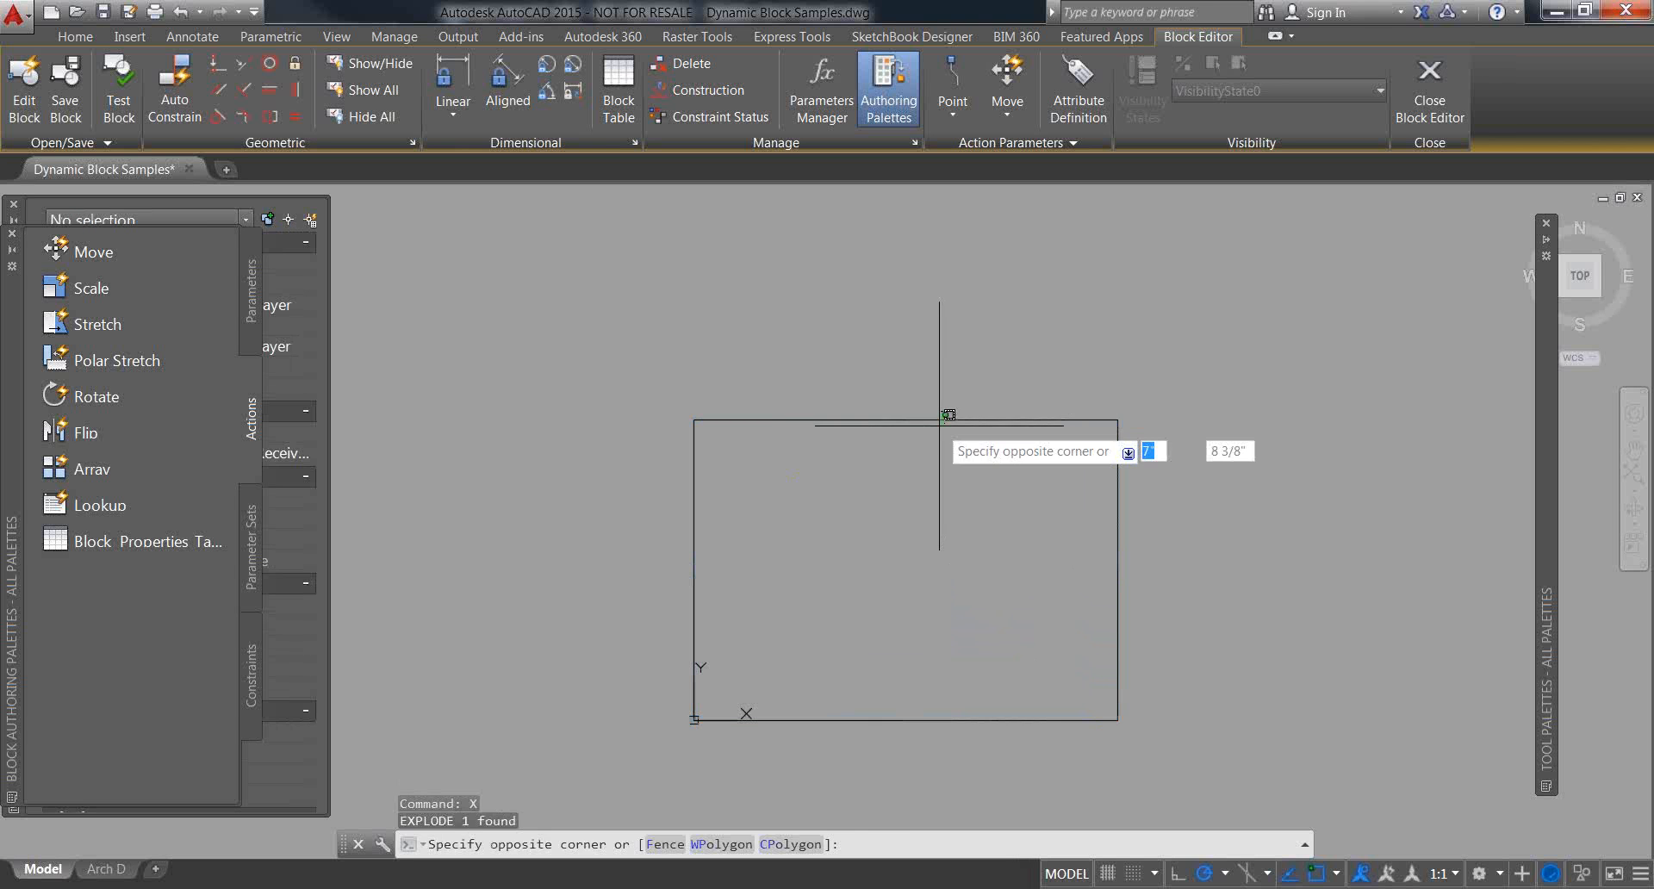
left_click(940, 429)
middle_click_drag(939, 453, 1020, 398)
key("Escape")
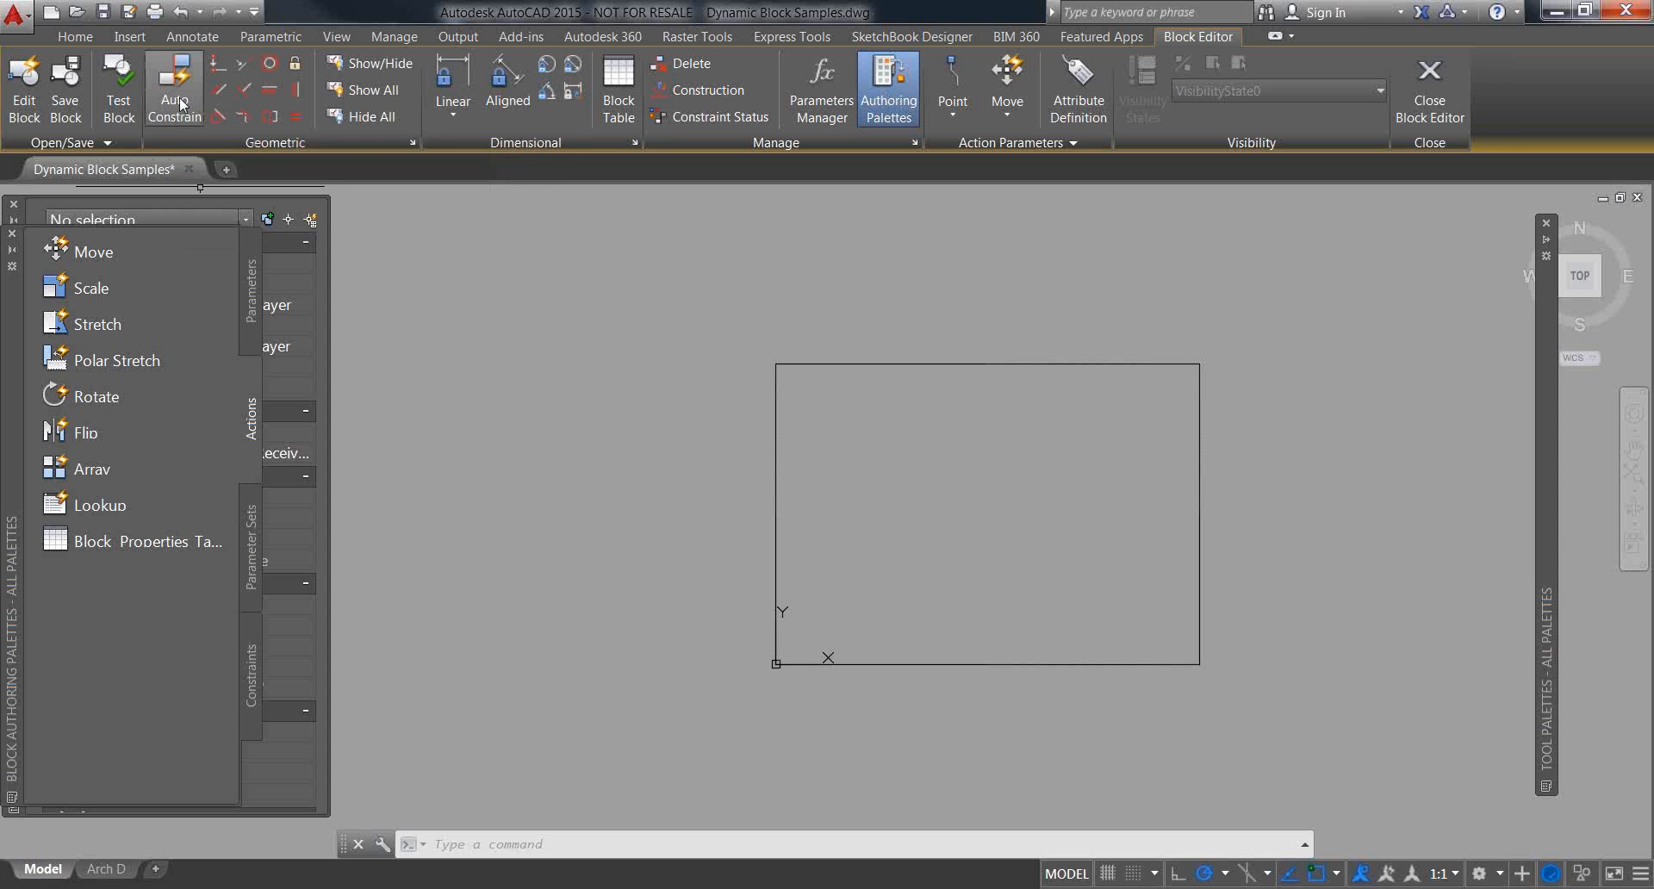
Step: Apply Auto Constrain to all four lines of the rectangle
left_click(180, 96)
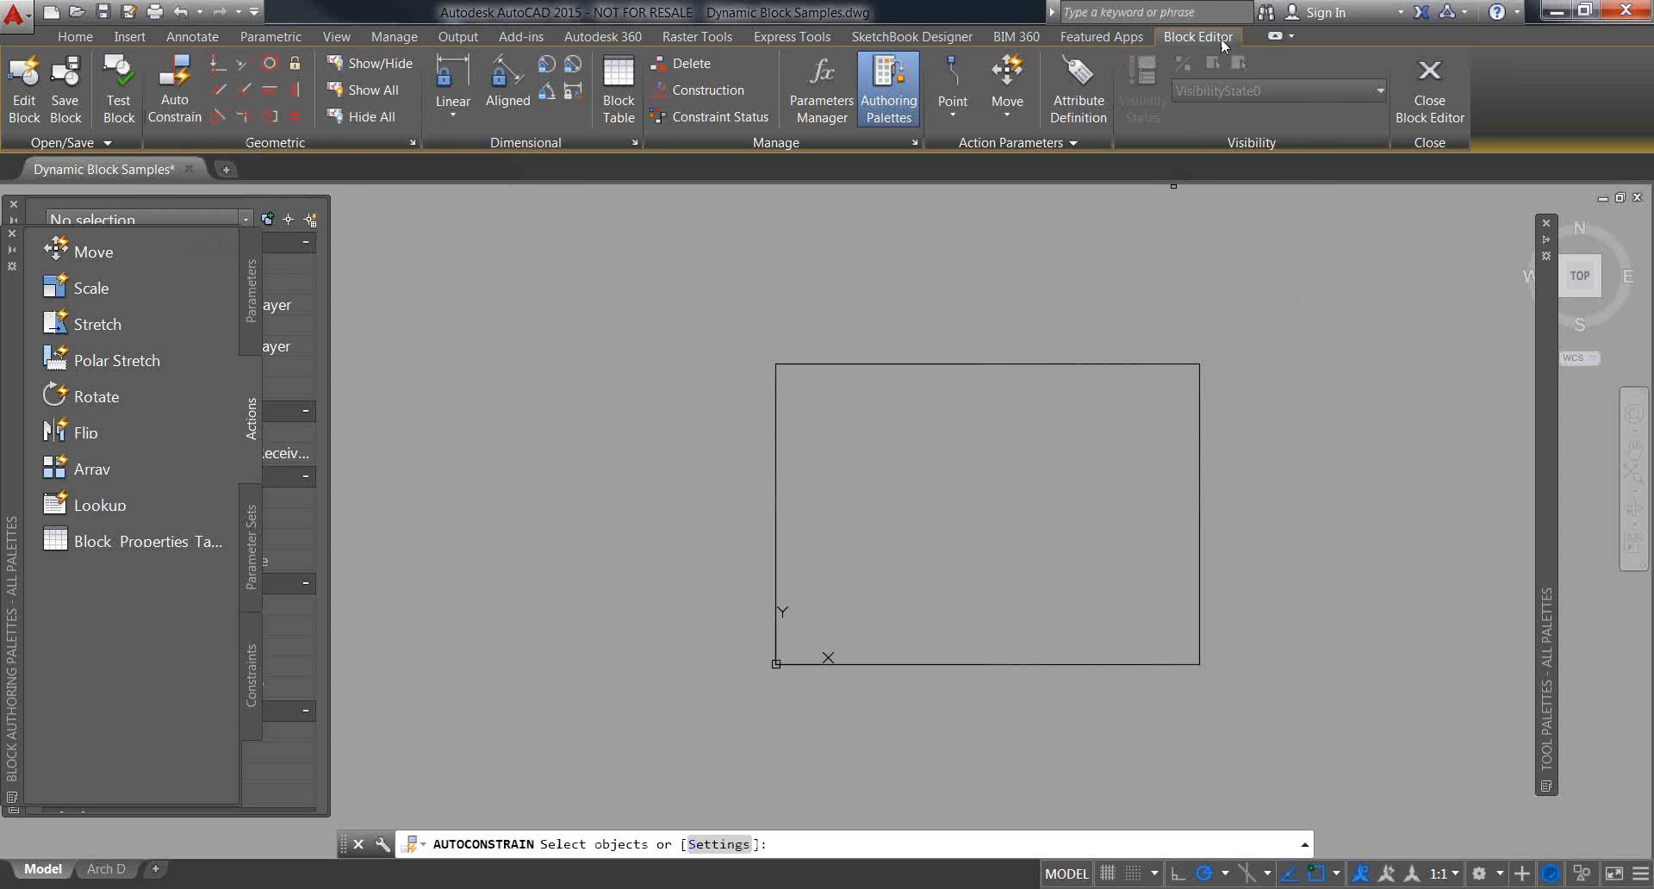
left_click(696, 288)
left_click(1210, 677)
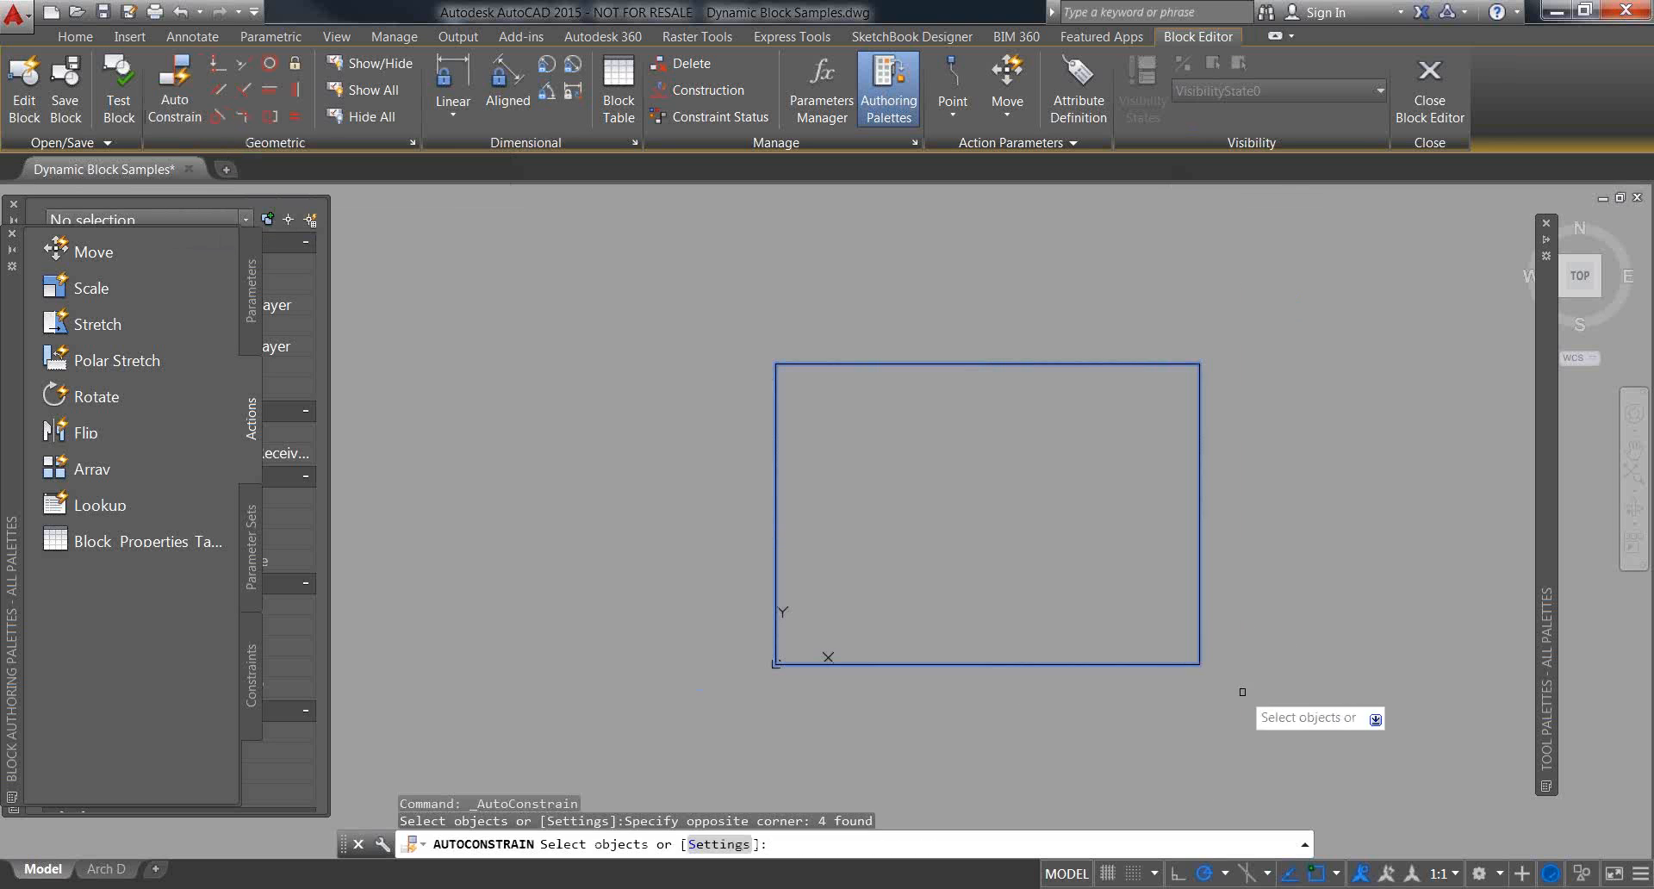
key("Return")
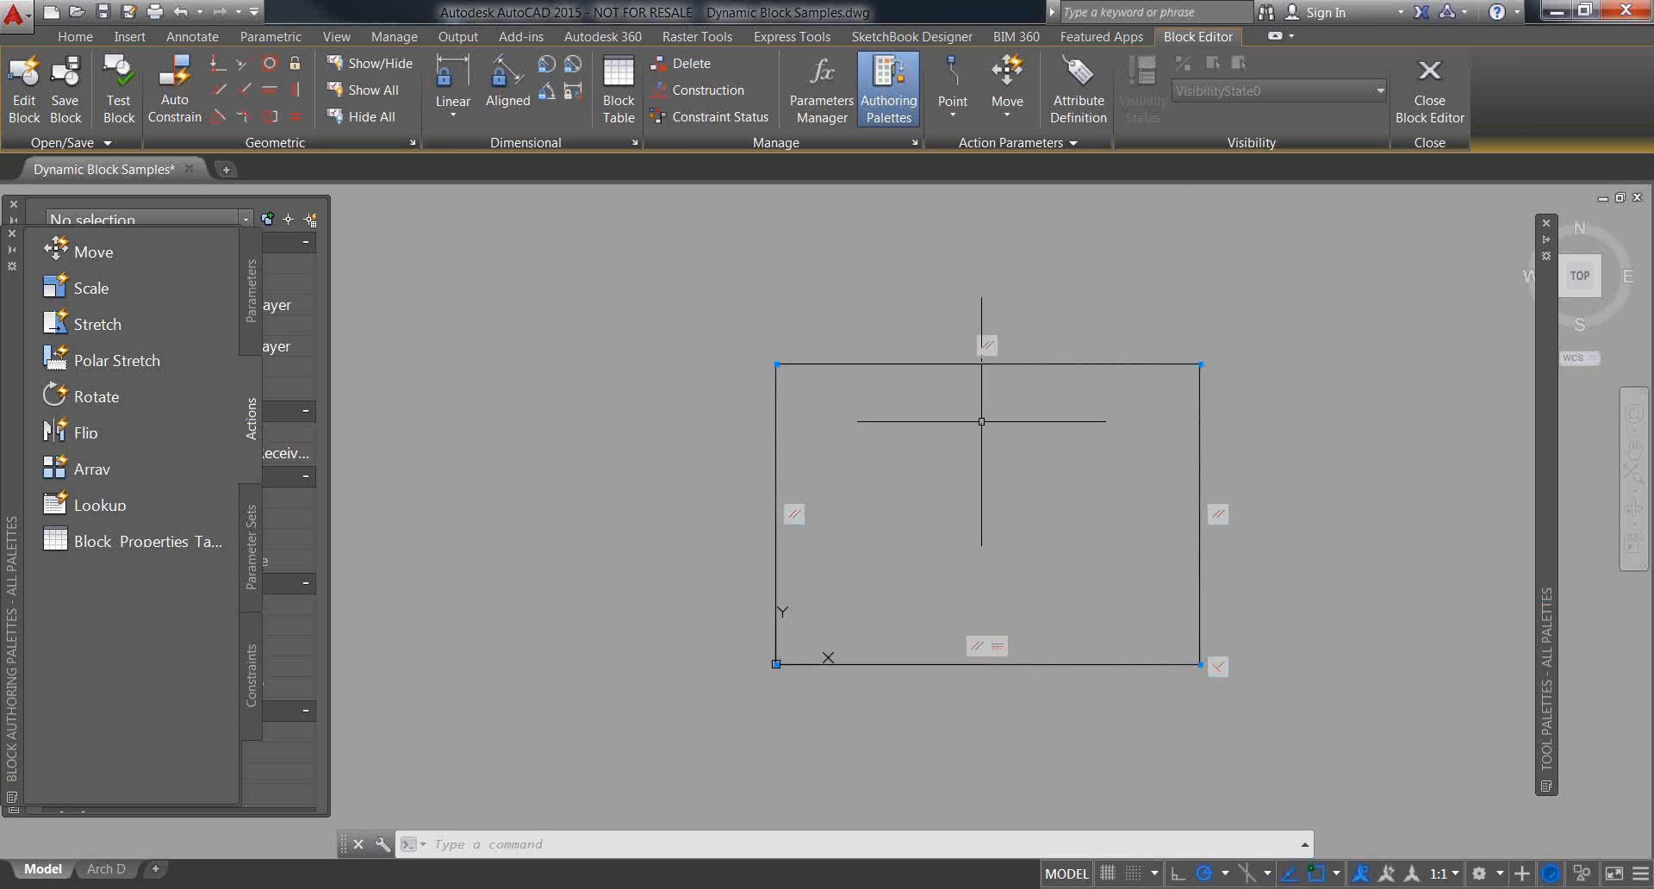
Step: Display the parameter tools and move the Block Authoring Palettes clear of the Properties palette
middle_click_drag(986, 398, 988, 396)
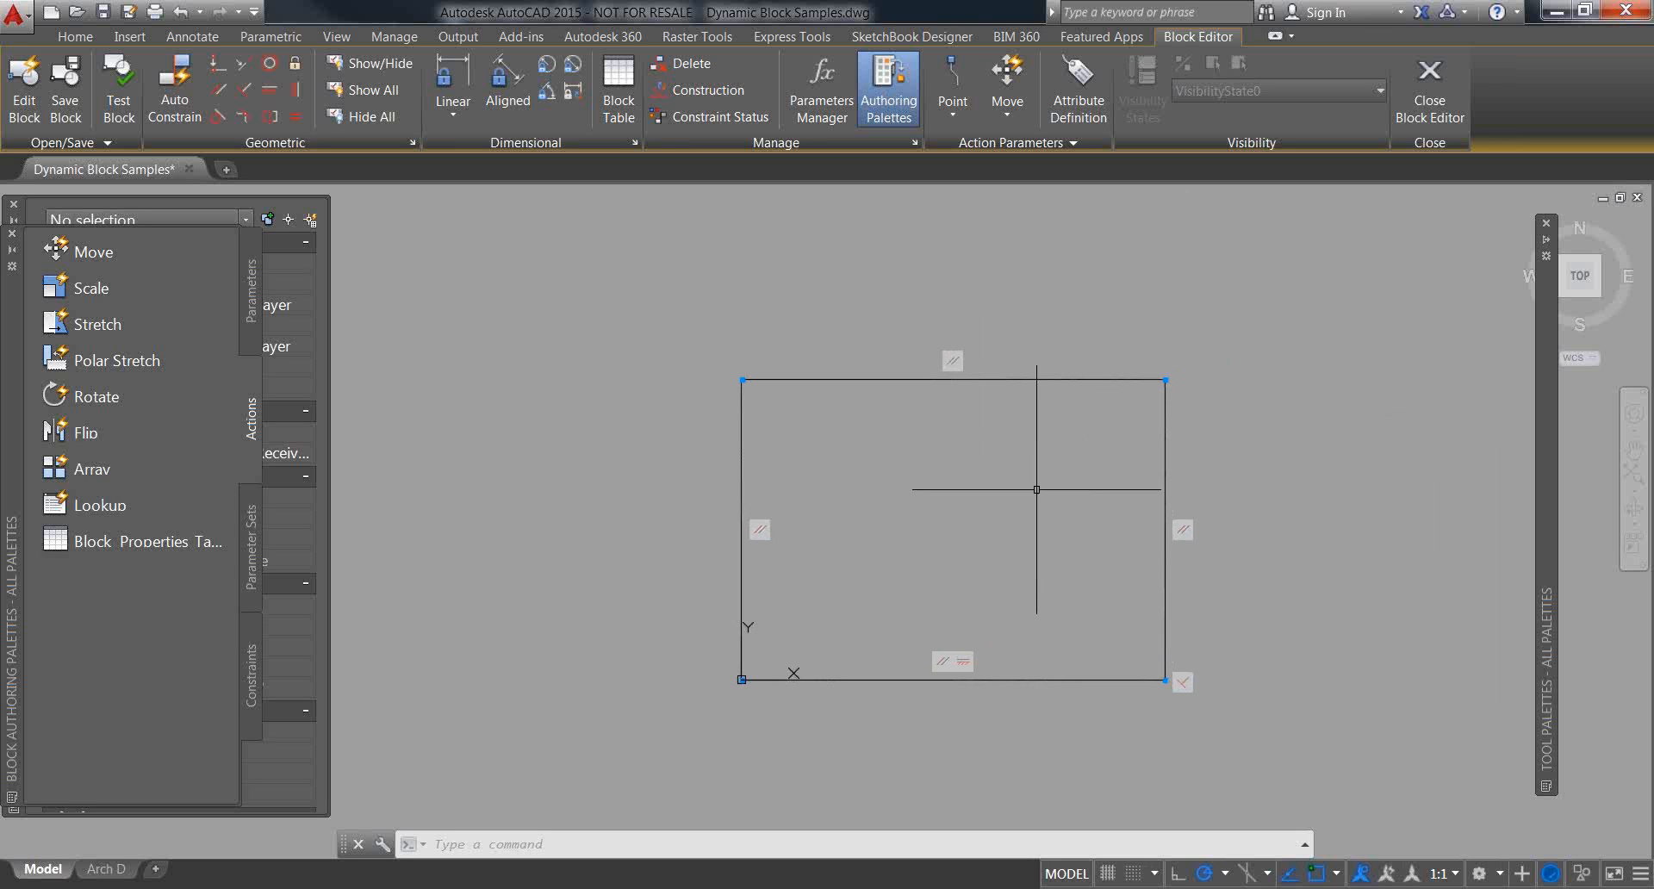
middle_click_drag(1008, 480, 925, 479)
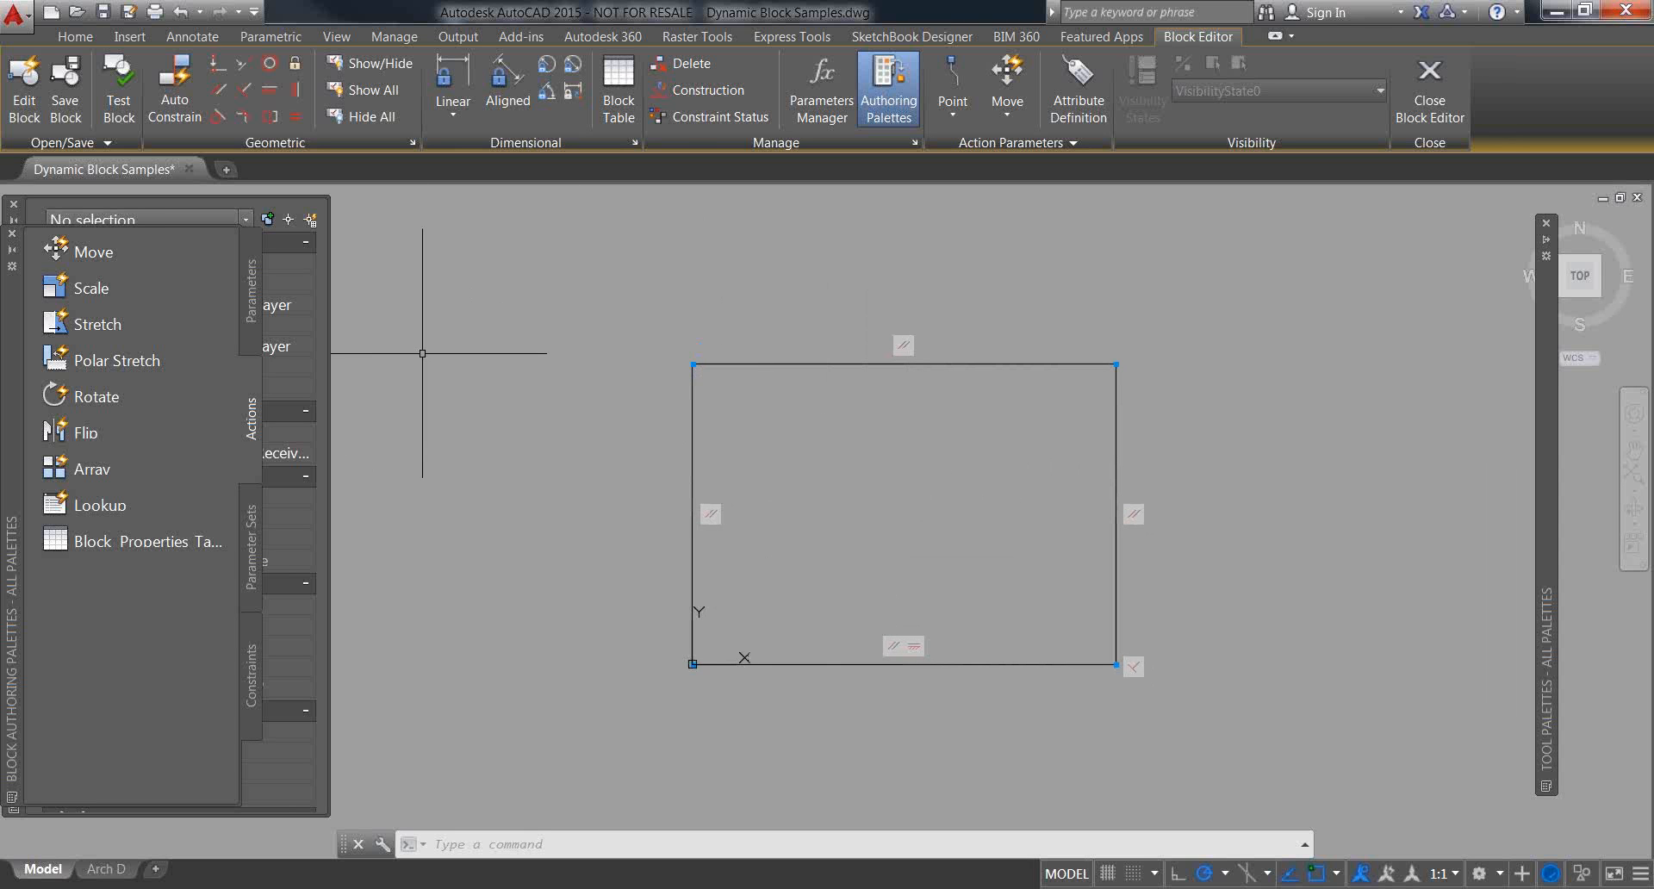
left_click(253, 328)
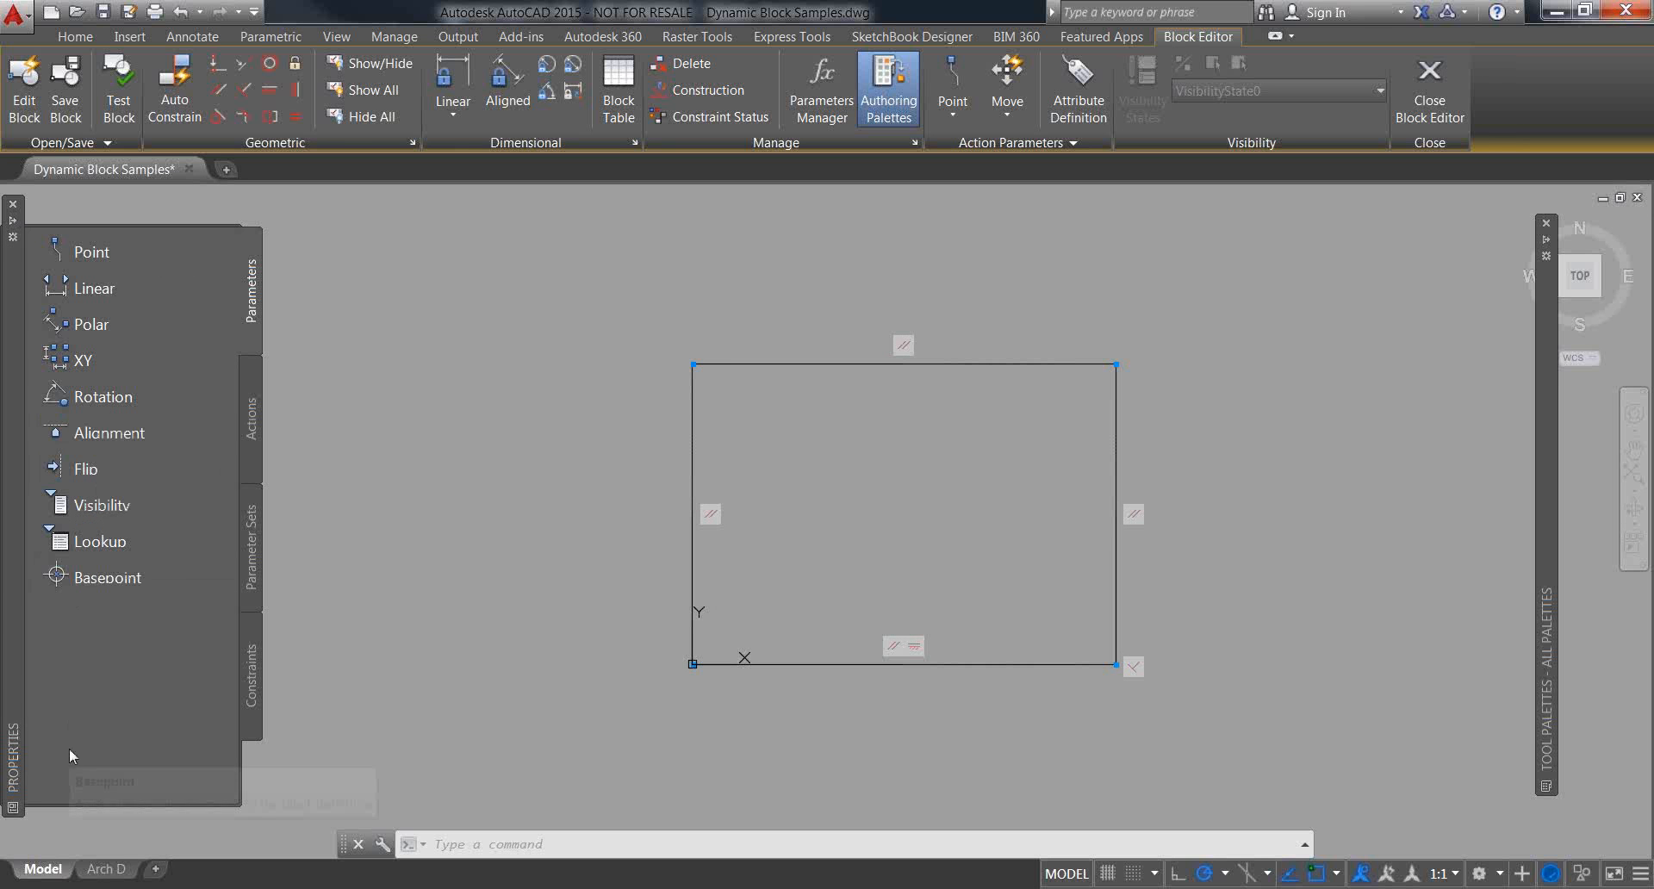
left_click_drag(31, 711, 256, 683)
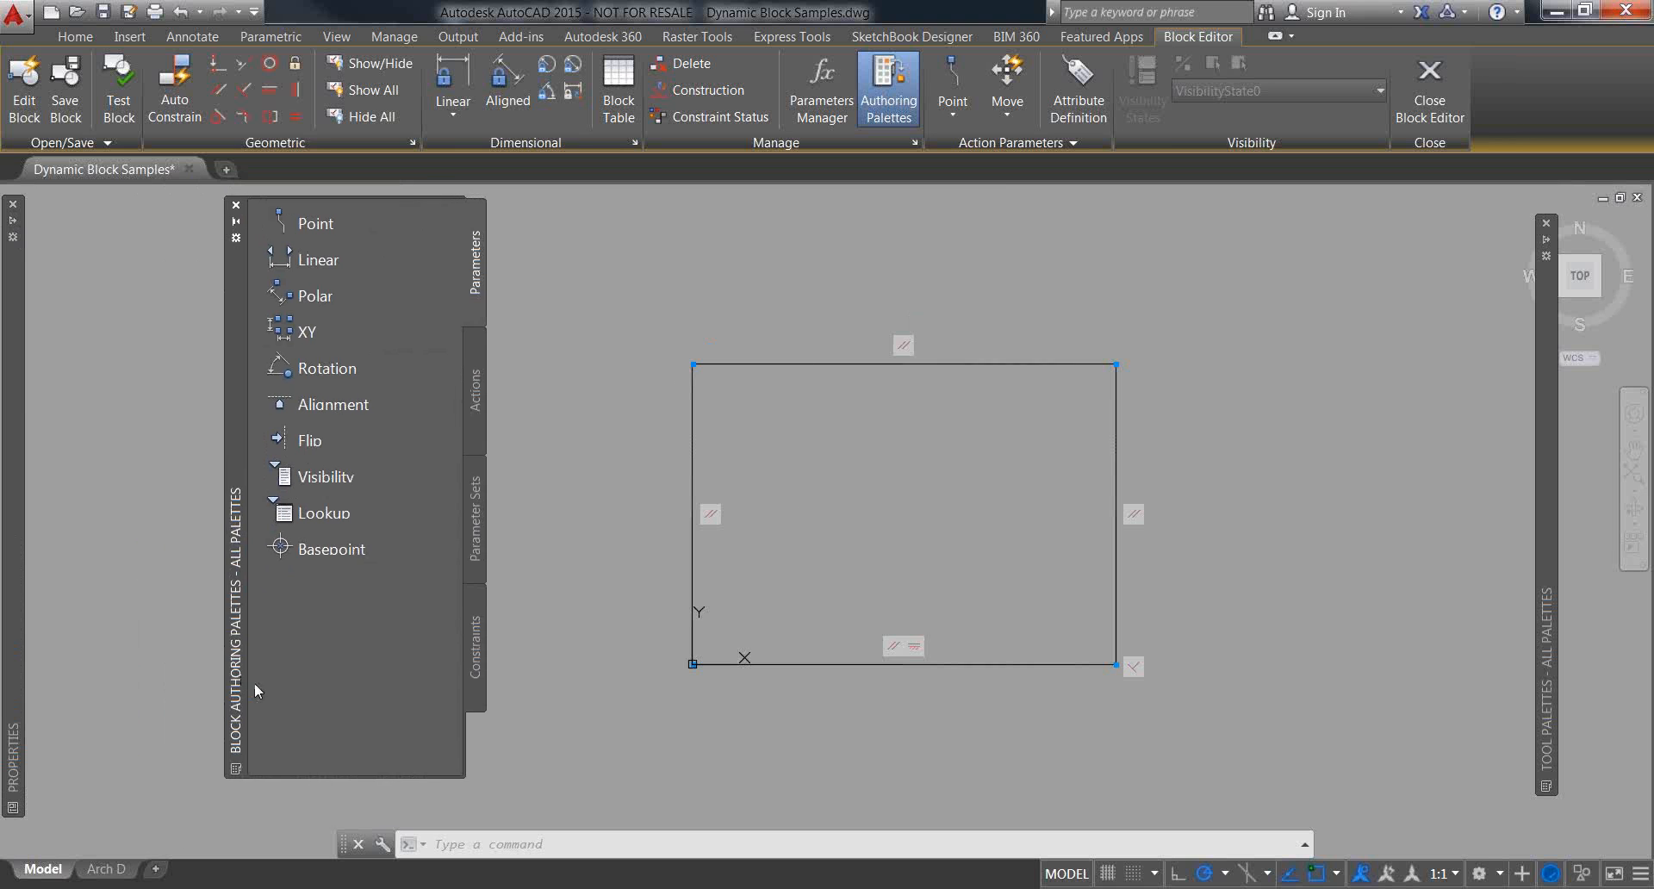
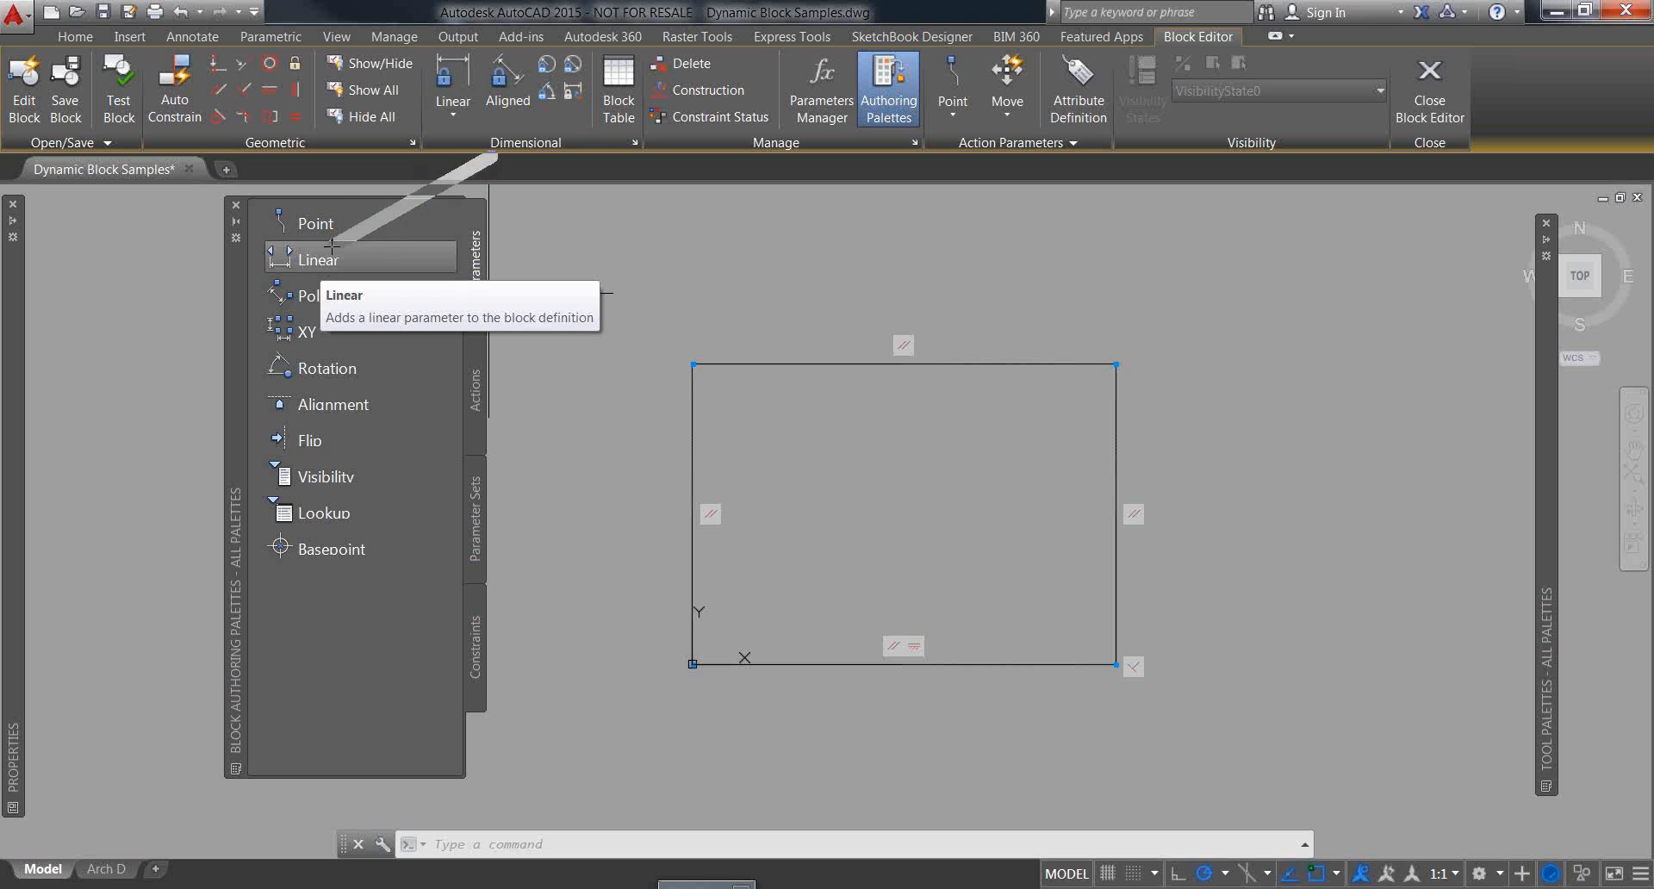
Step: Add a linear parameter between the rectangle's two upper corners, with its label above the top edge
left_click(312, 263)
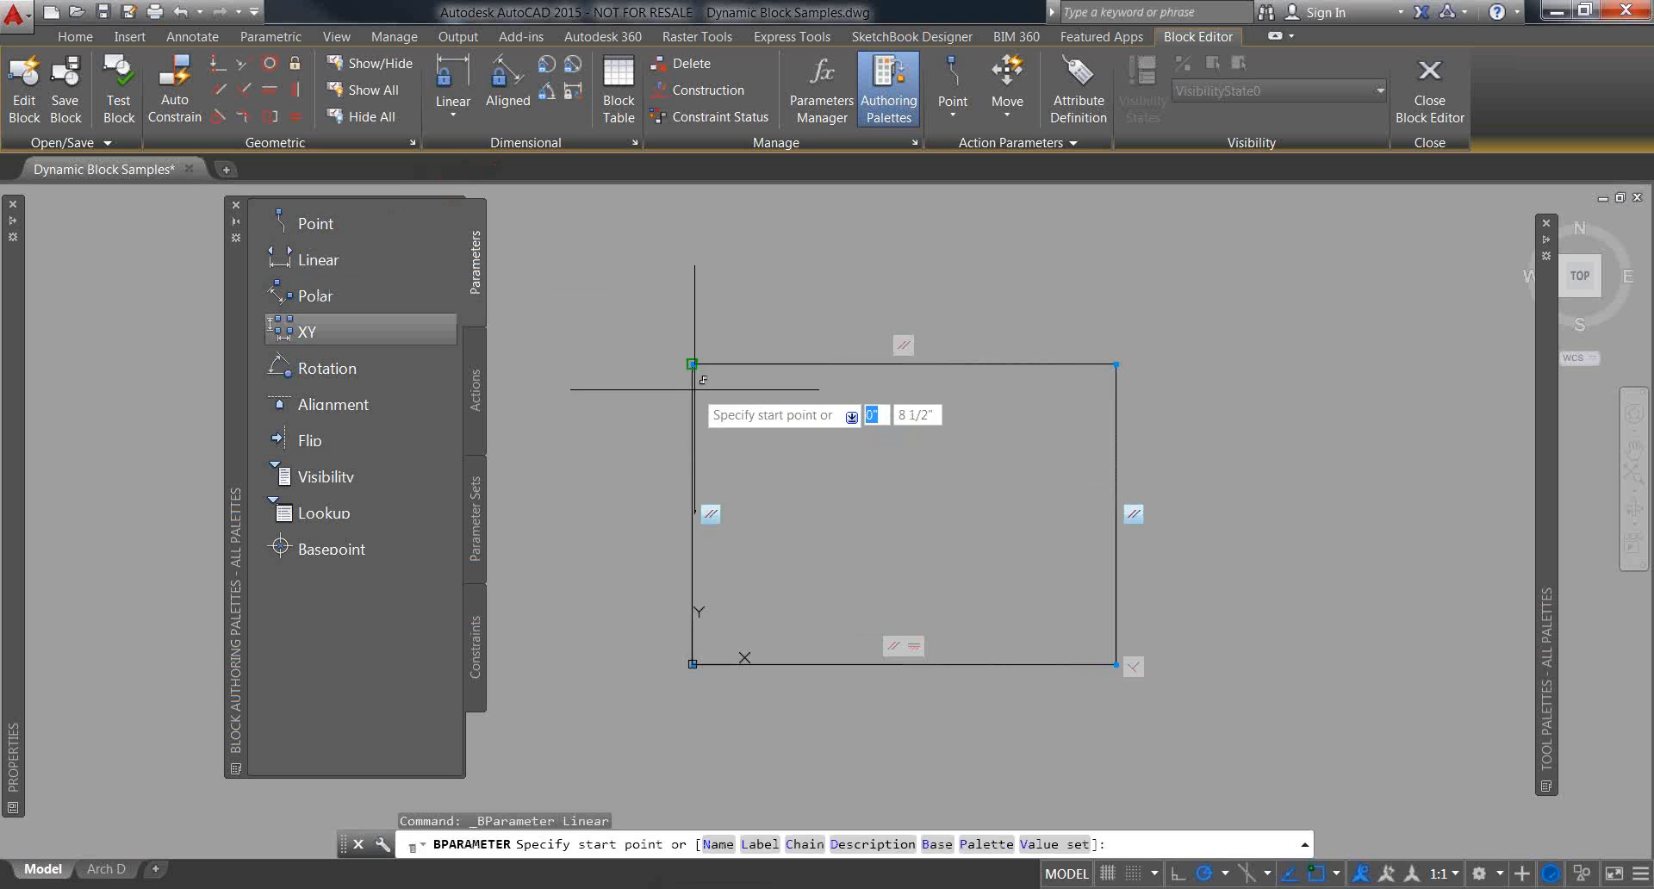
left_click(695, 389)
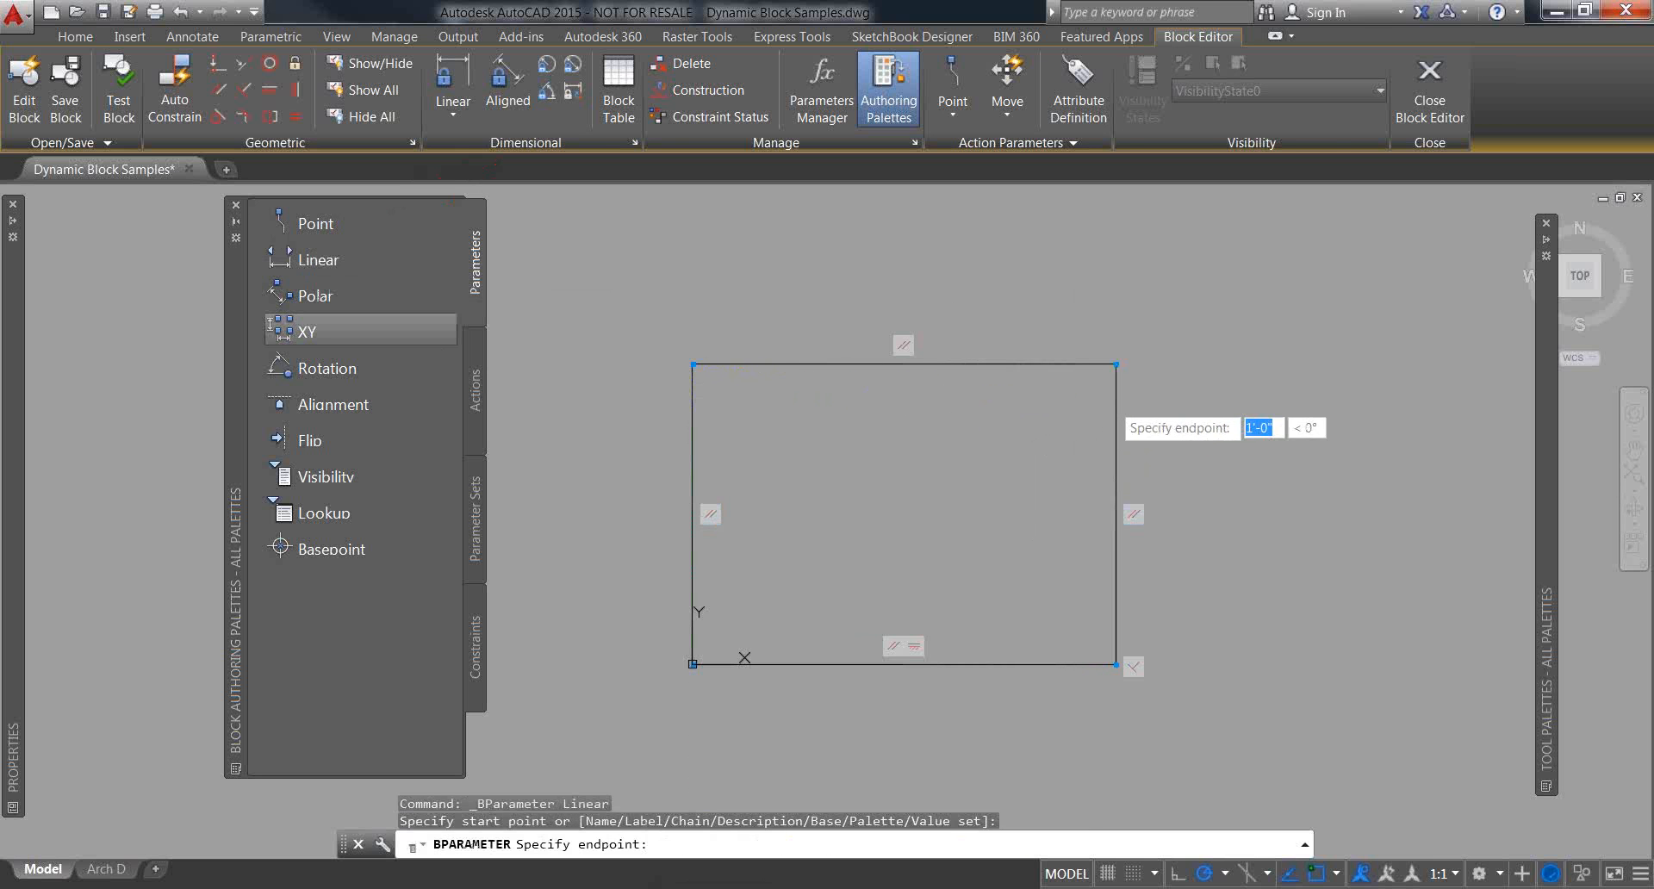
left_click(1116, 365)
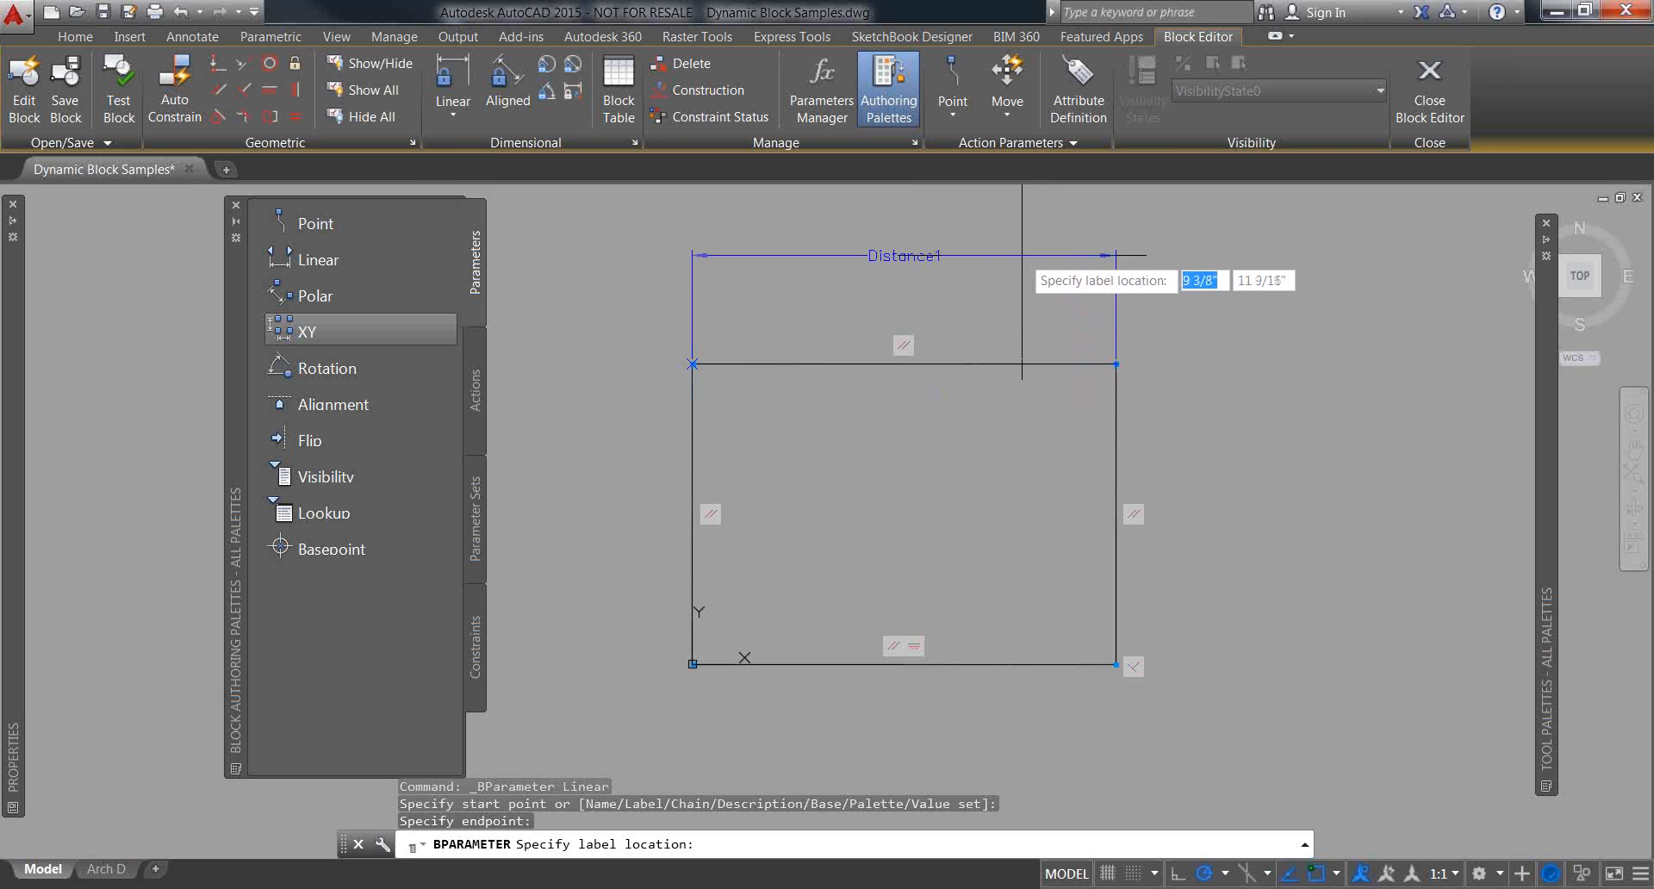
left_click(1021, 255)
Step: Test the Rect block in the test window and select it to inspect its grips
middle_click_drag(1181, 462, 1163, 487)
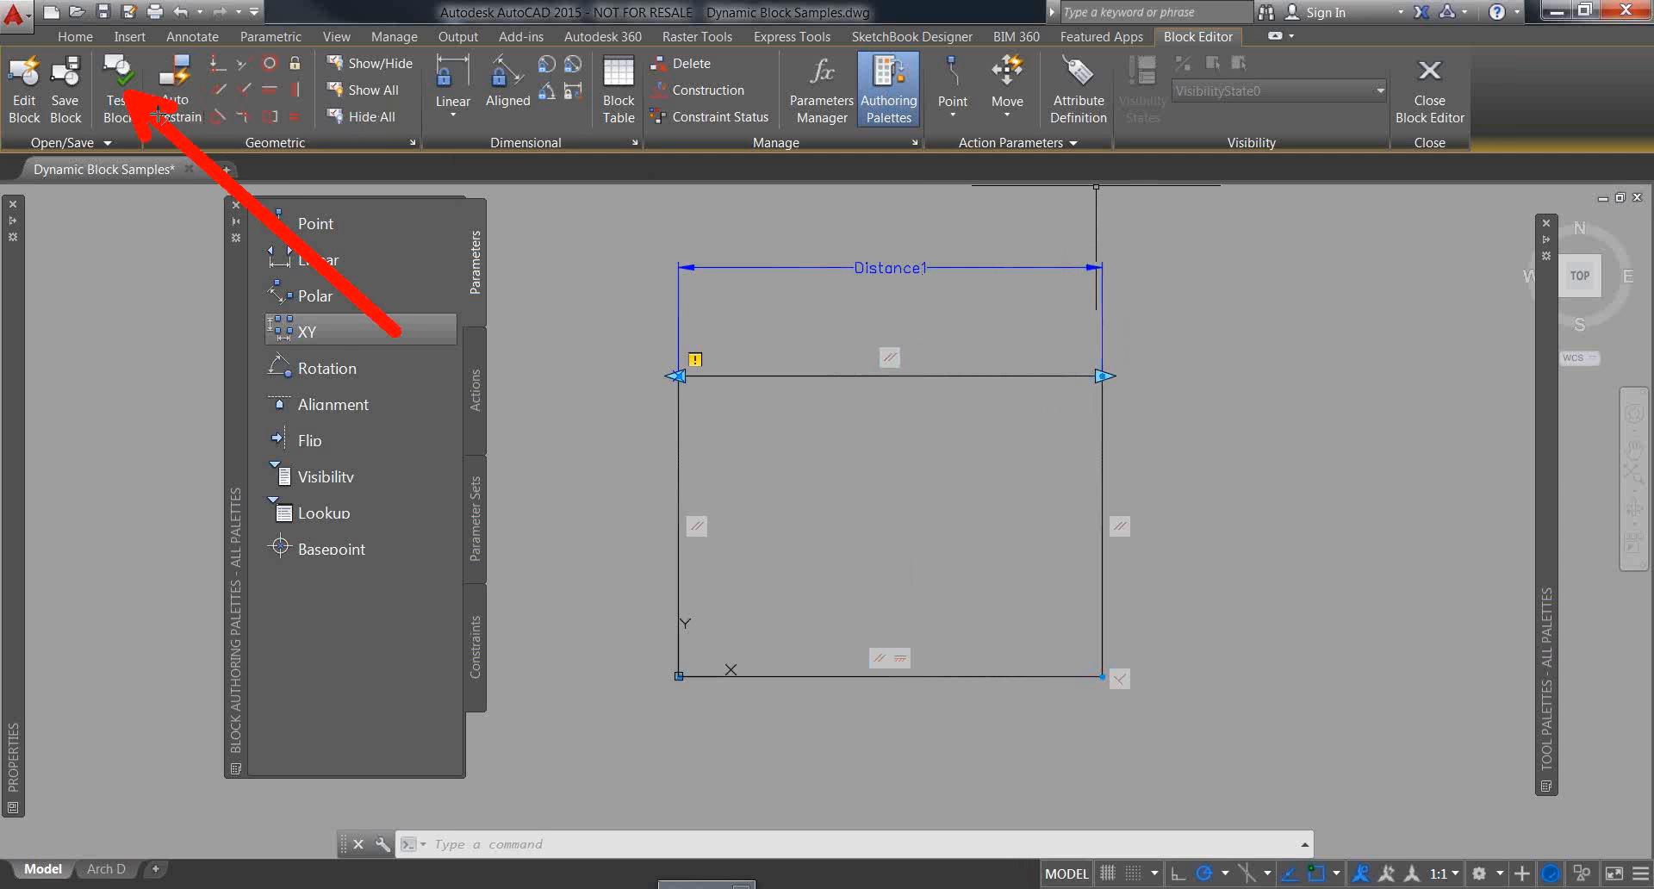
left_click(121, 95)
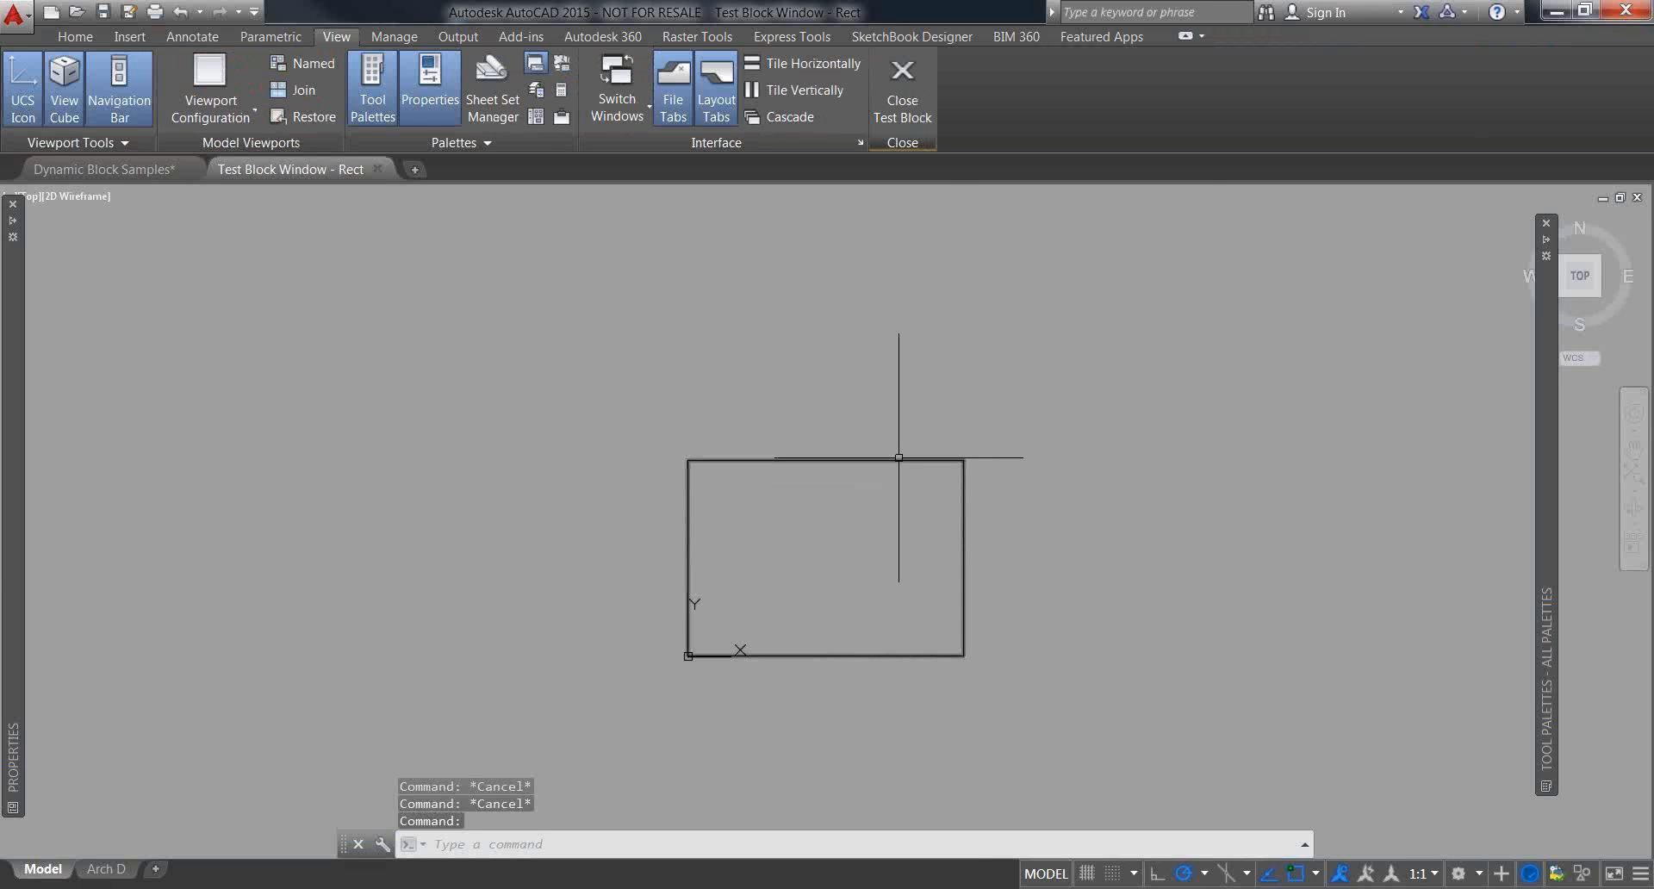
left_click(899, 457)
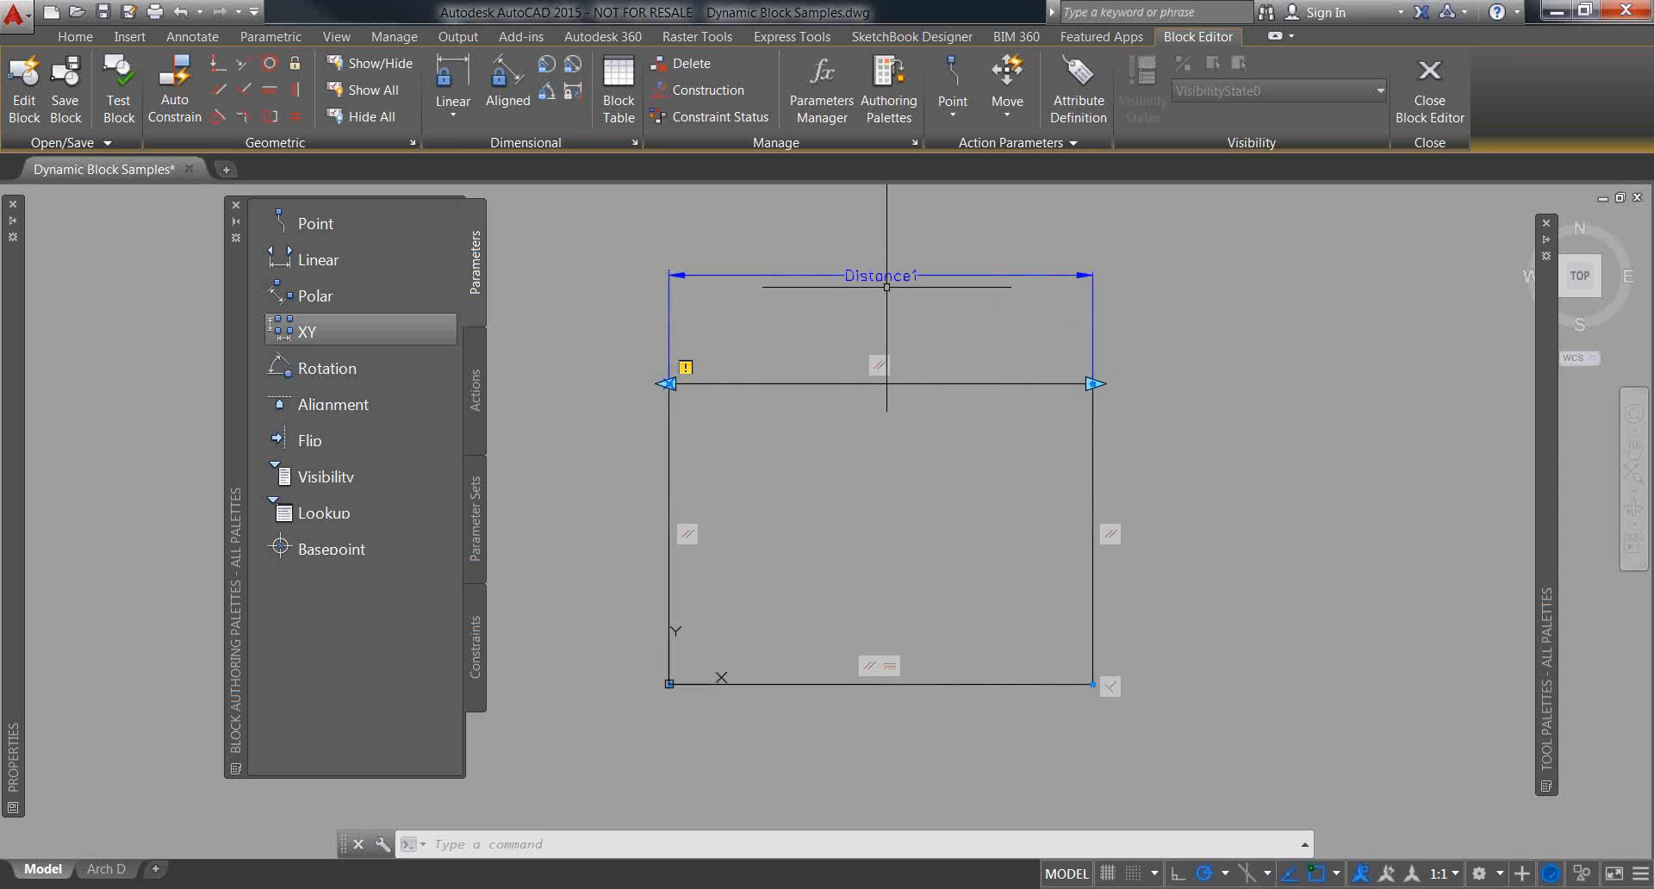
Step: Add a Stretch action to the linear parameter's right endpoint, framing the rectangle's right side and selecting the right, top and bottom lines
left_click(473, 387)
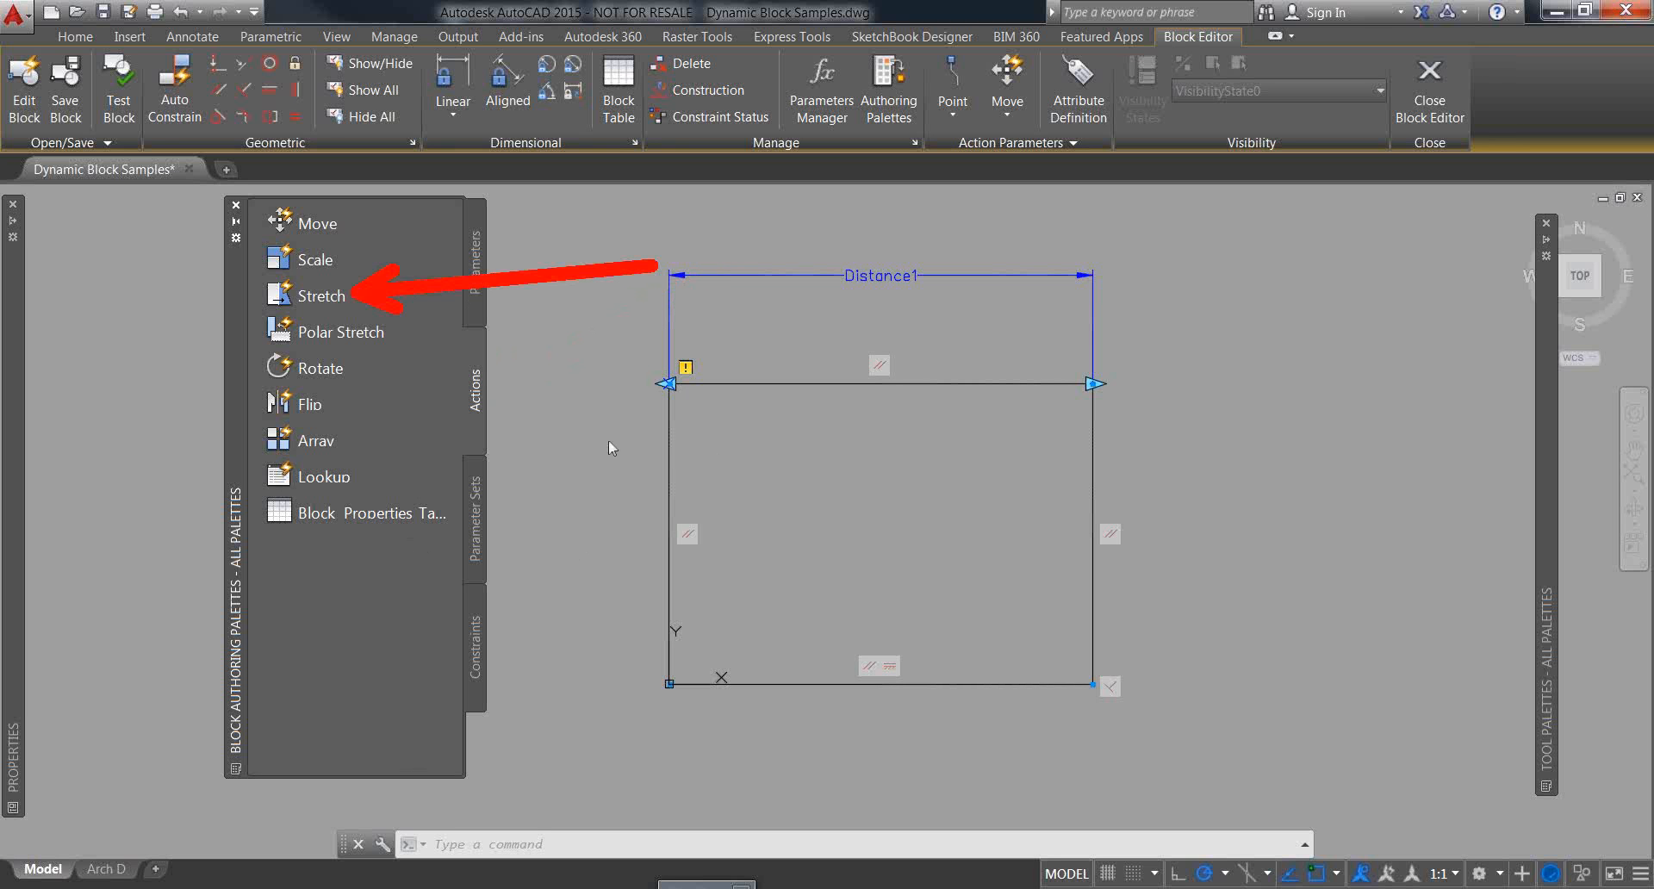
left_click(321, 295)
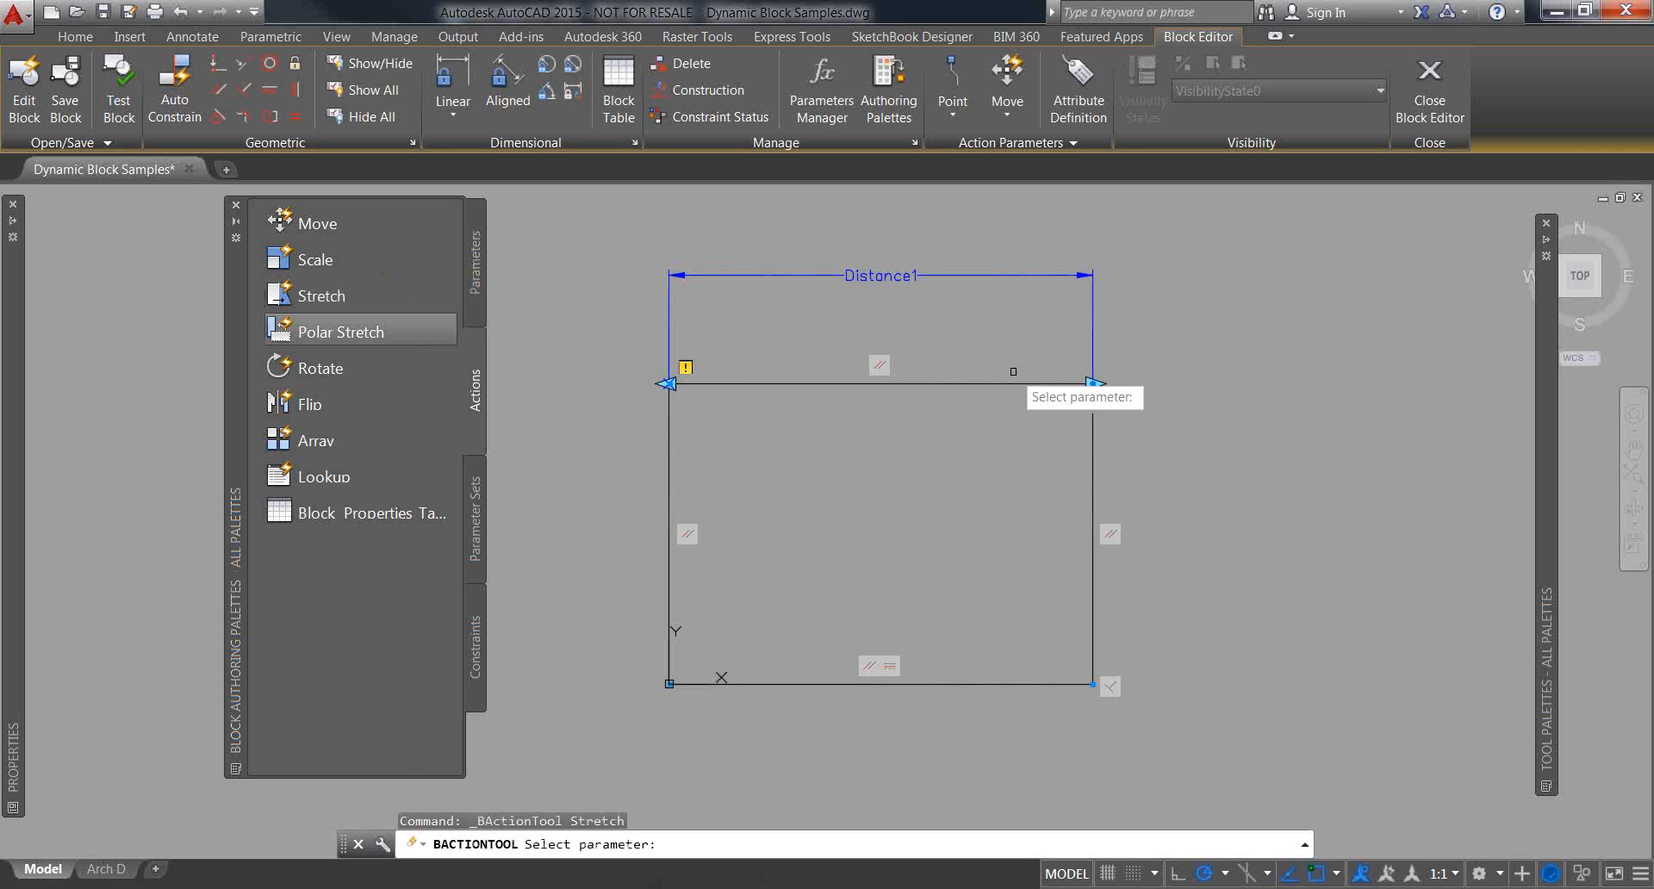
left_click(1019, 275)
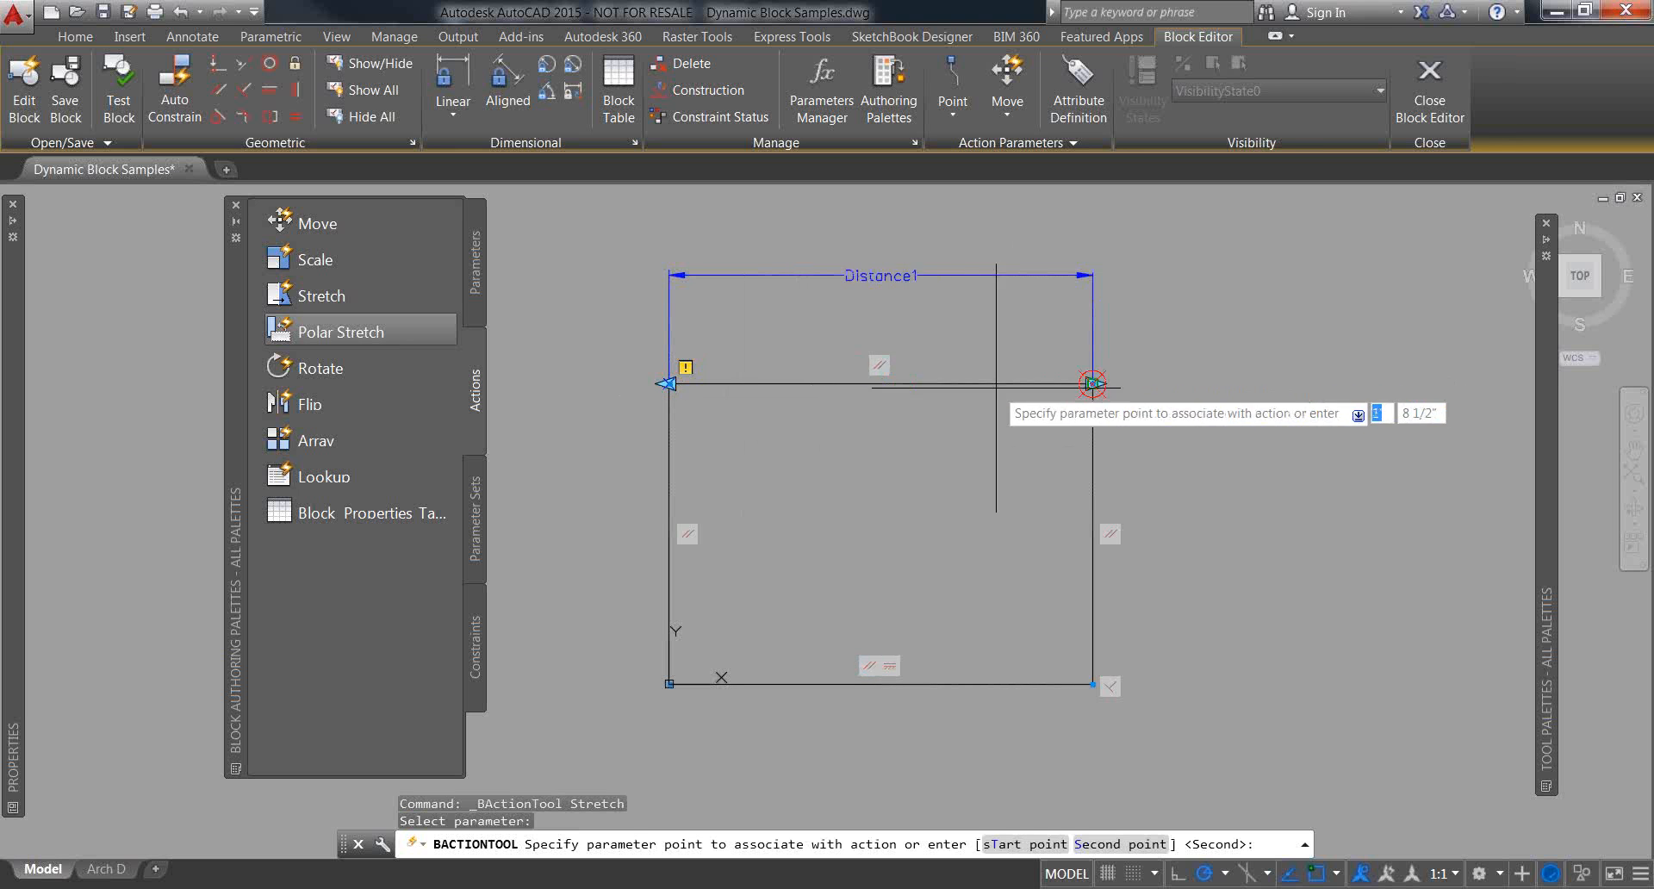
left_click(1052, 385)
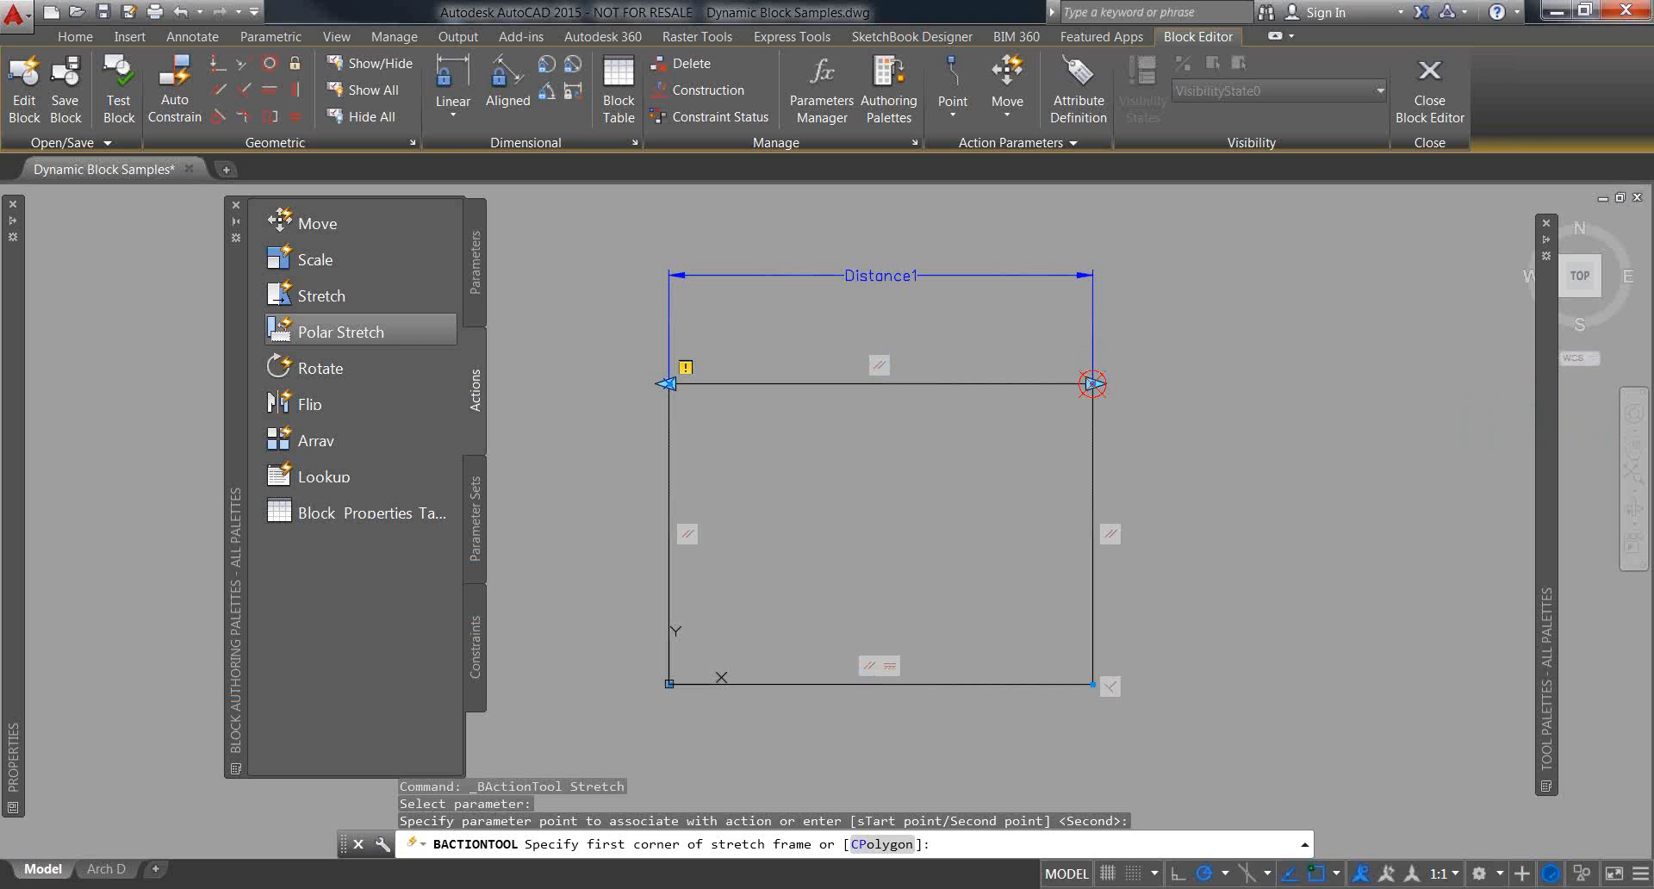
left_click(1195, 340)
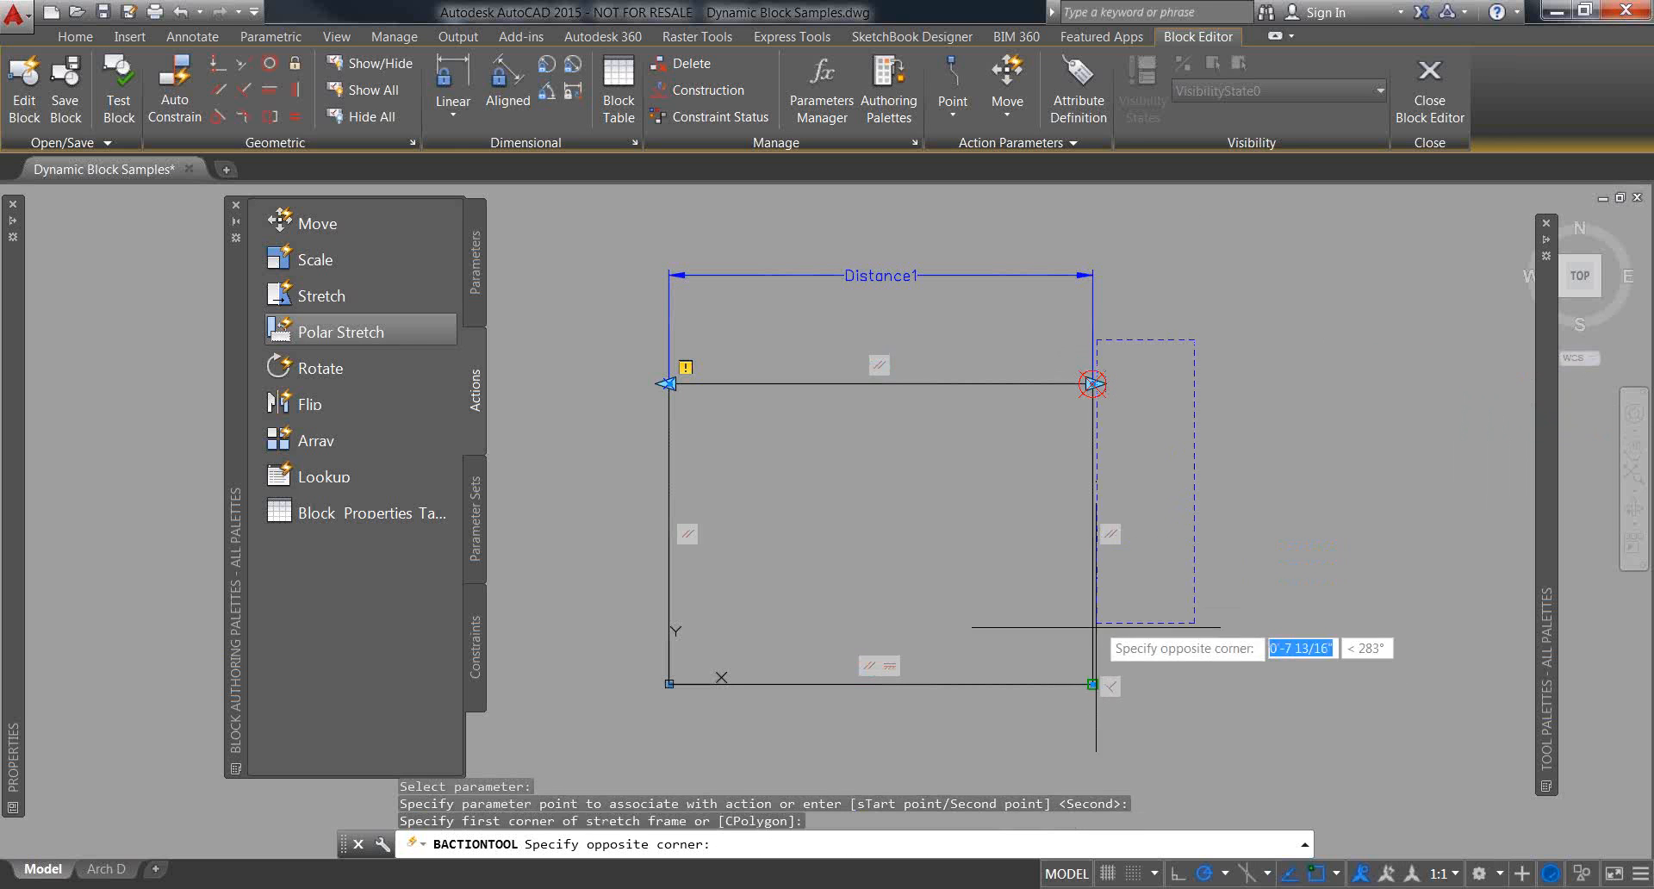
left_click(998, 729)
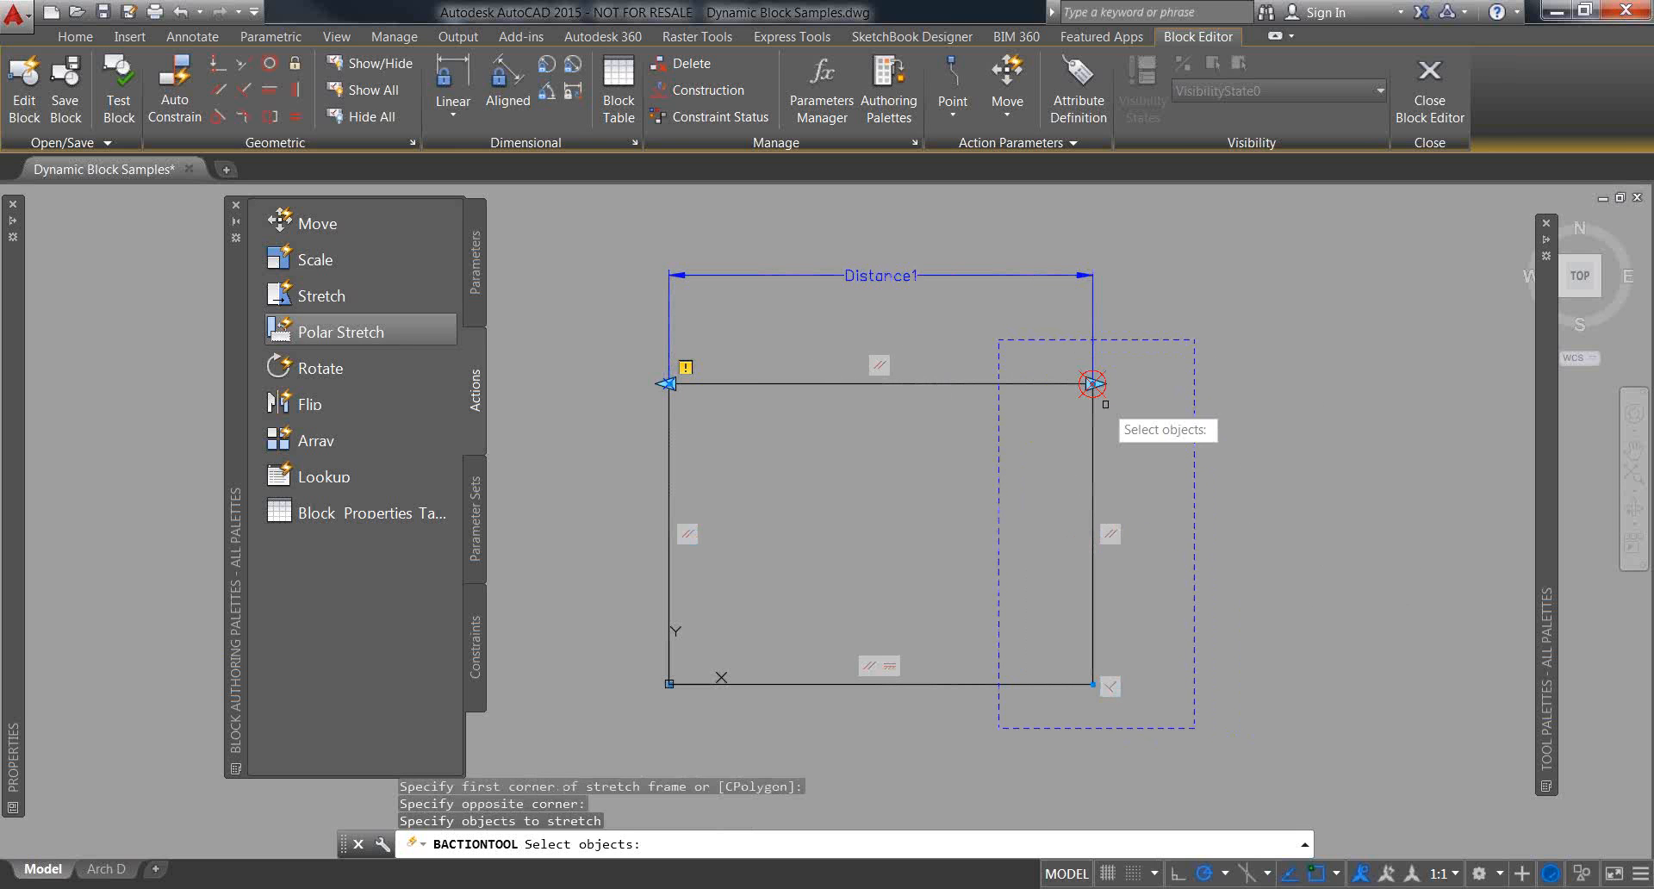
left_click(1134, 363)
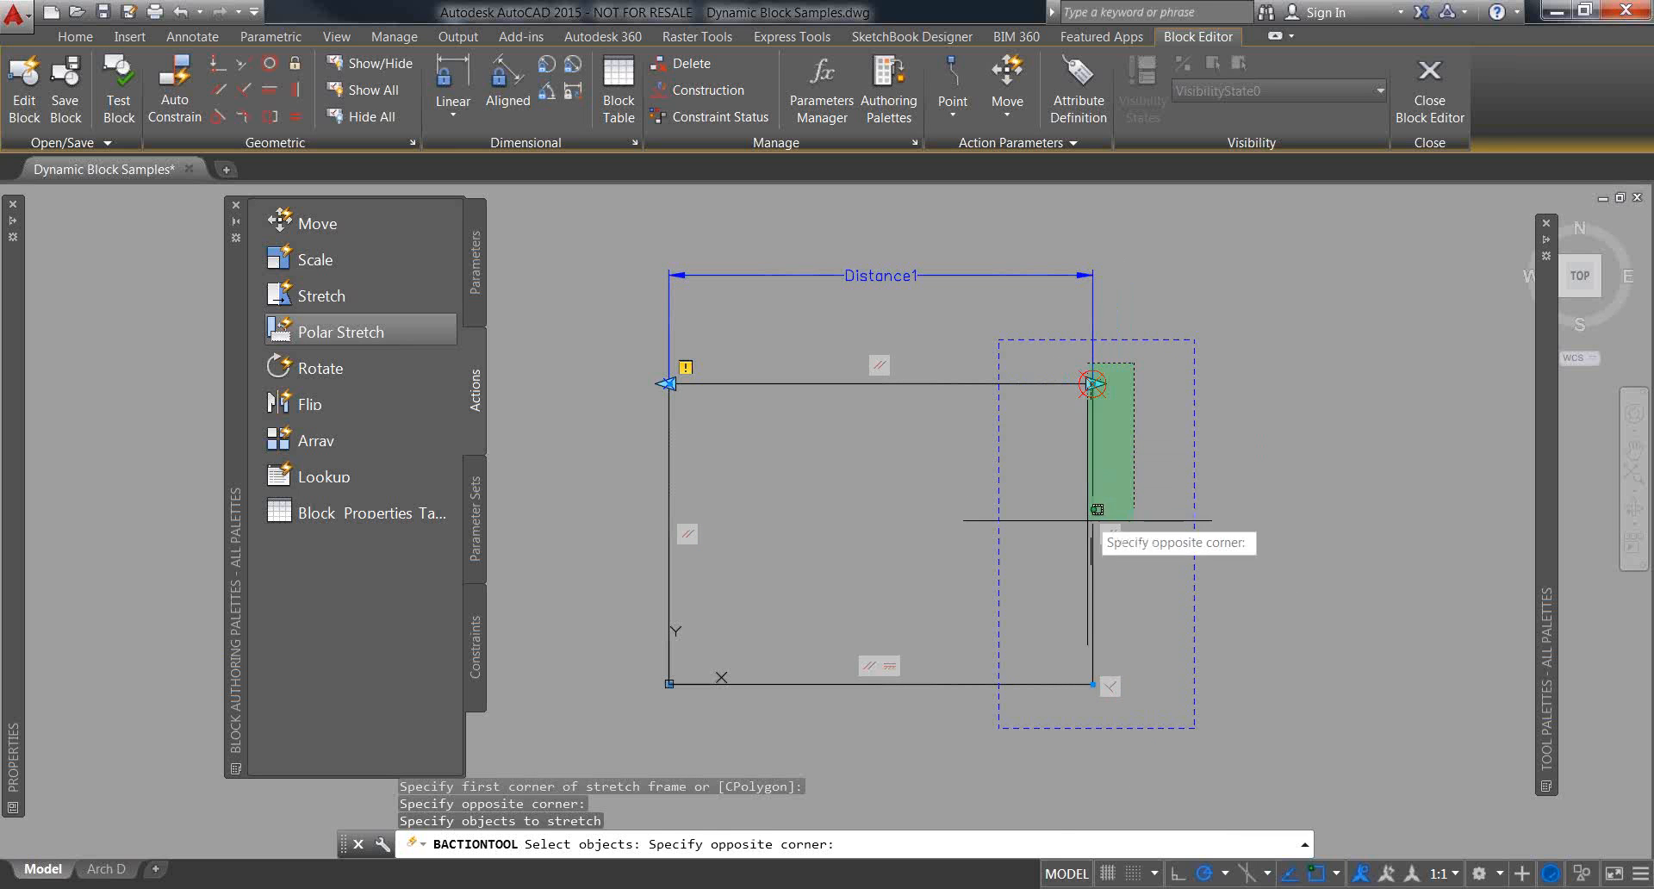
left_click(1064, 705)
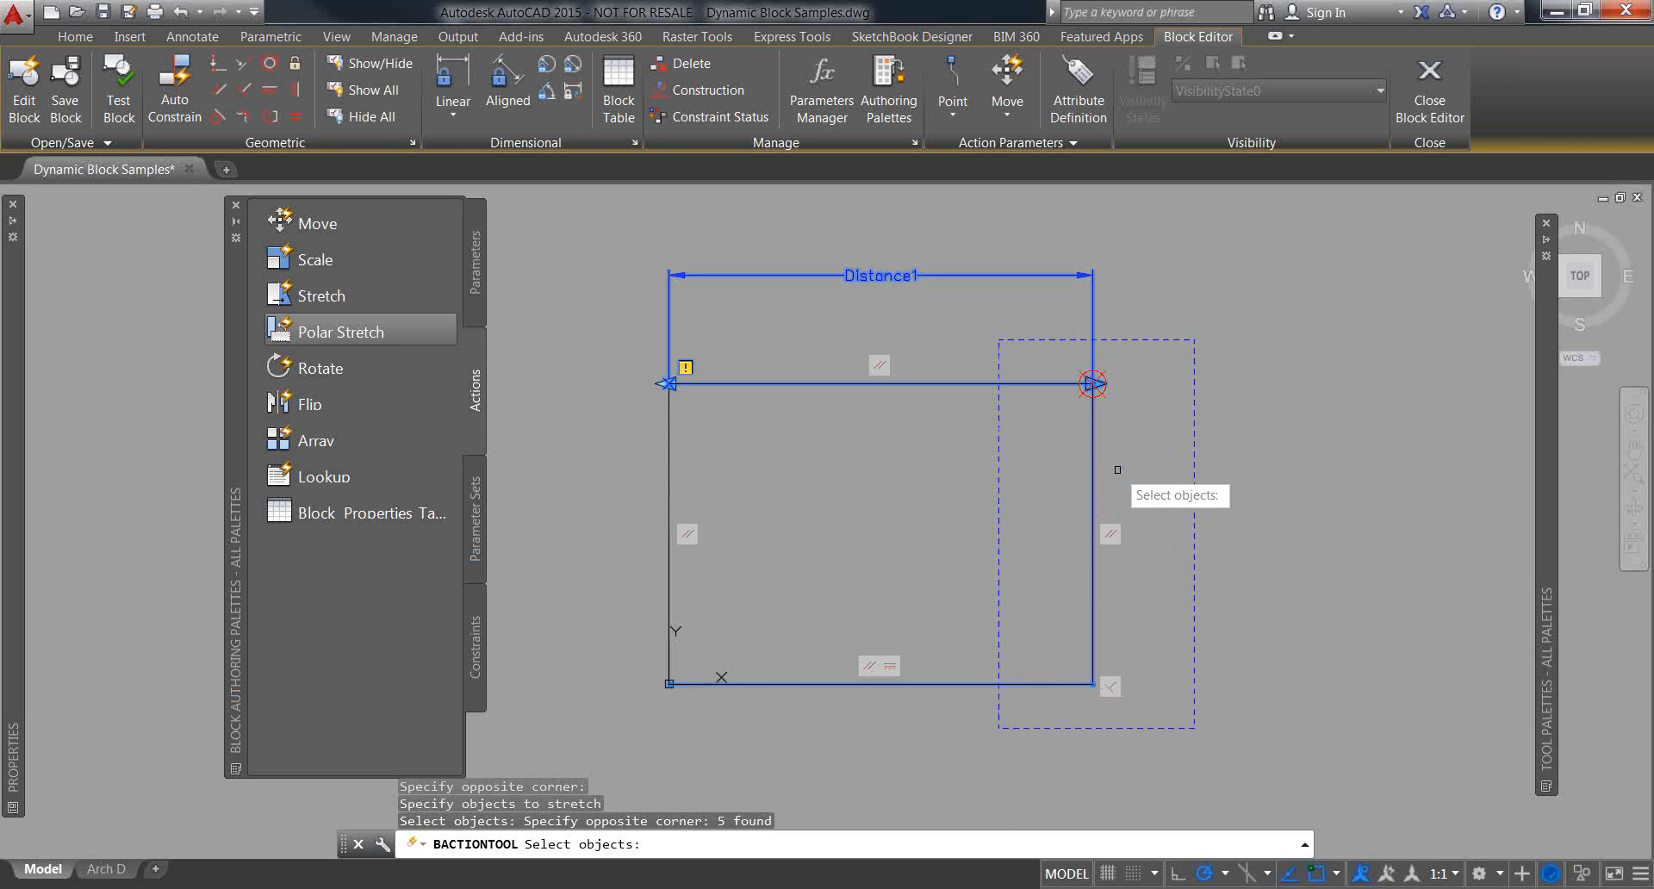
key("Return")
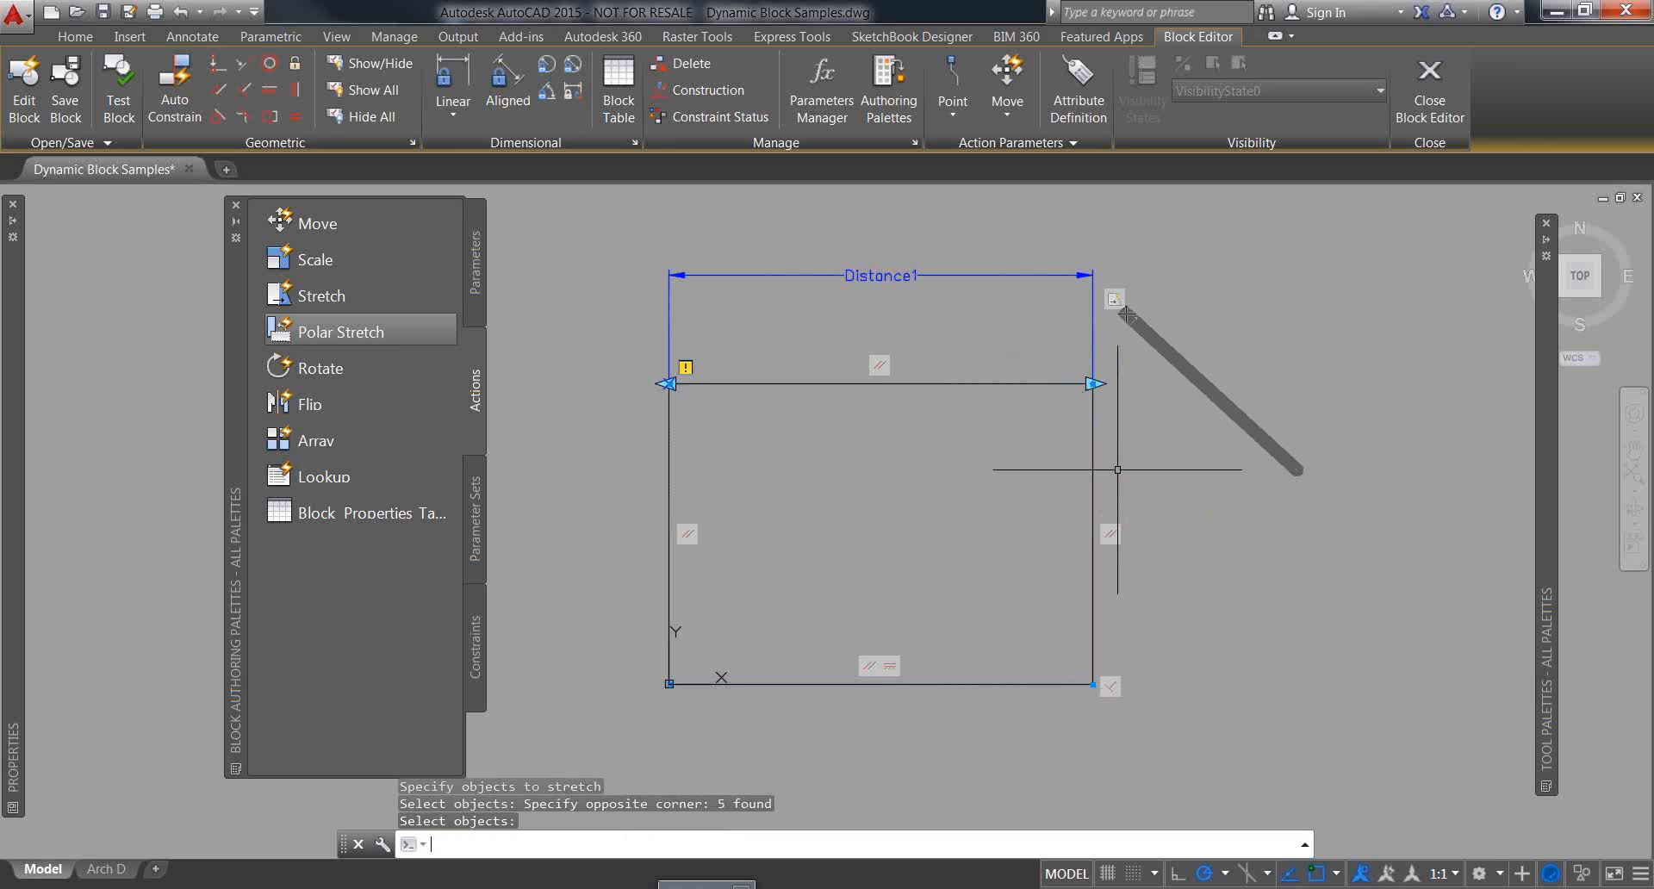
Step: Hide all geometric constraint markers on the rectangle
left_click(386, 119)
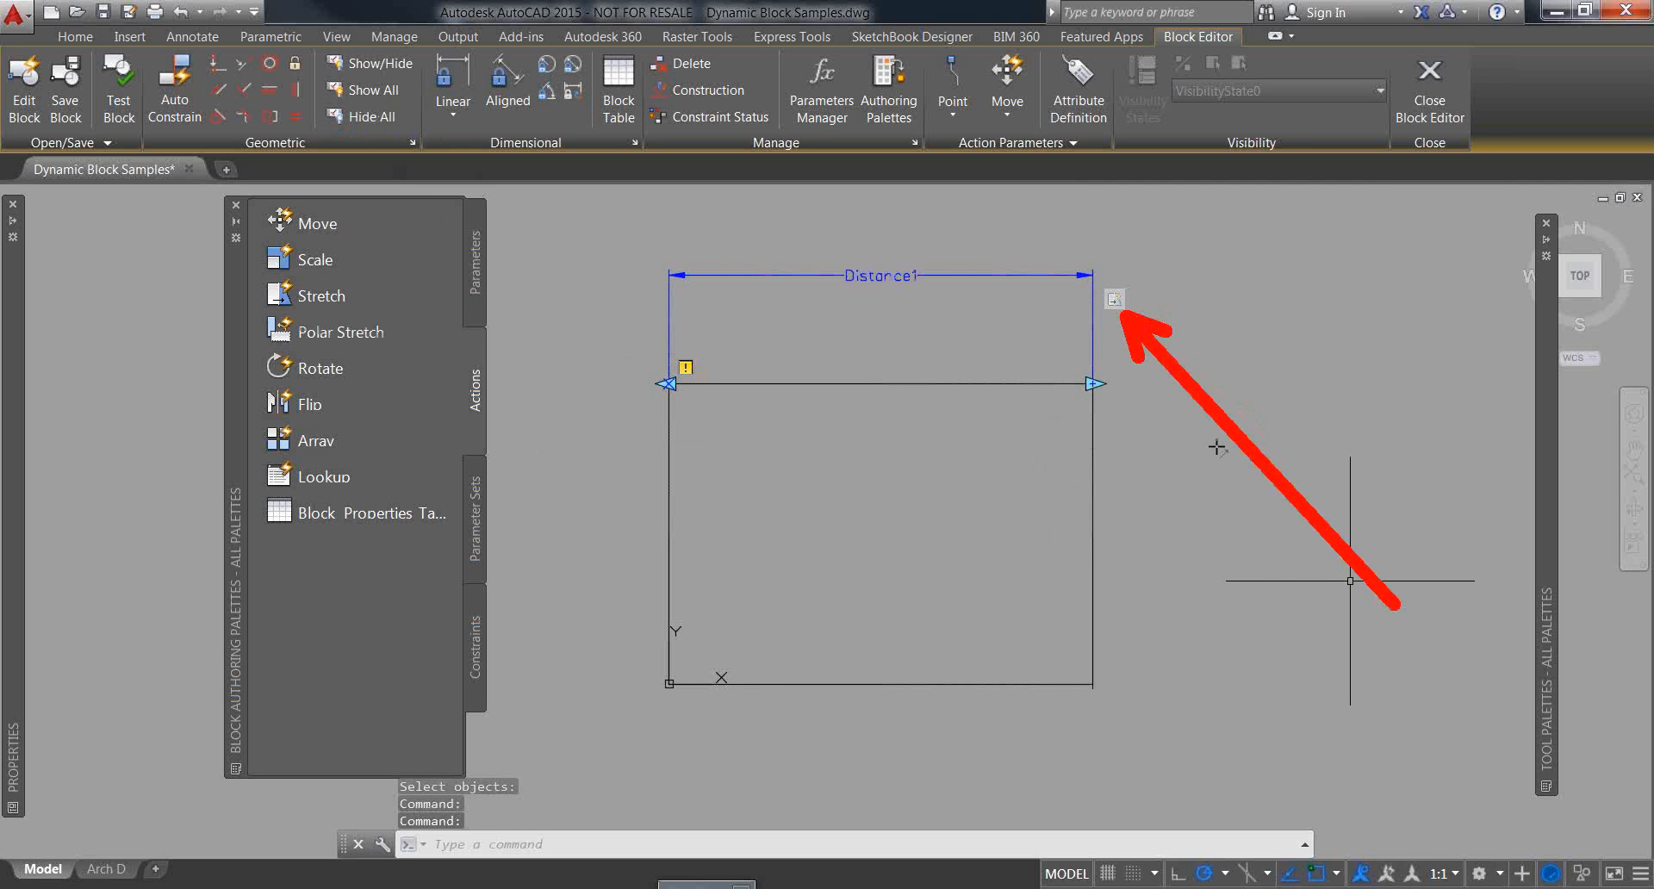
Step: Open the Rect block in the test window and stretch its right side, first wider and back to a narrower width
mouse_move(1114, 302)
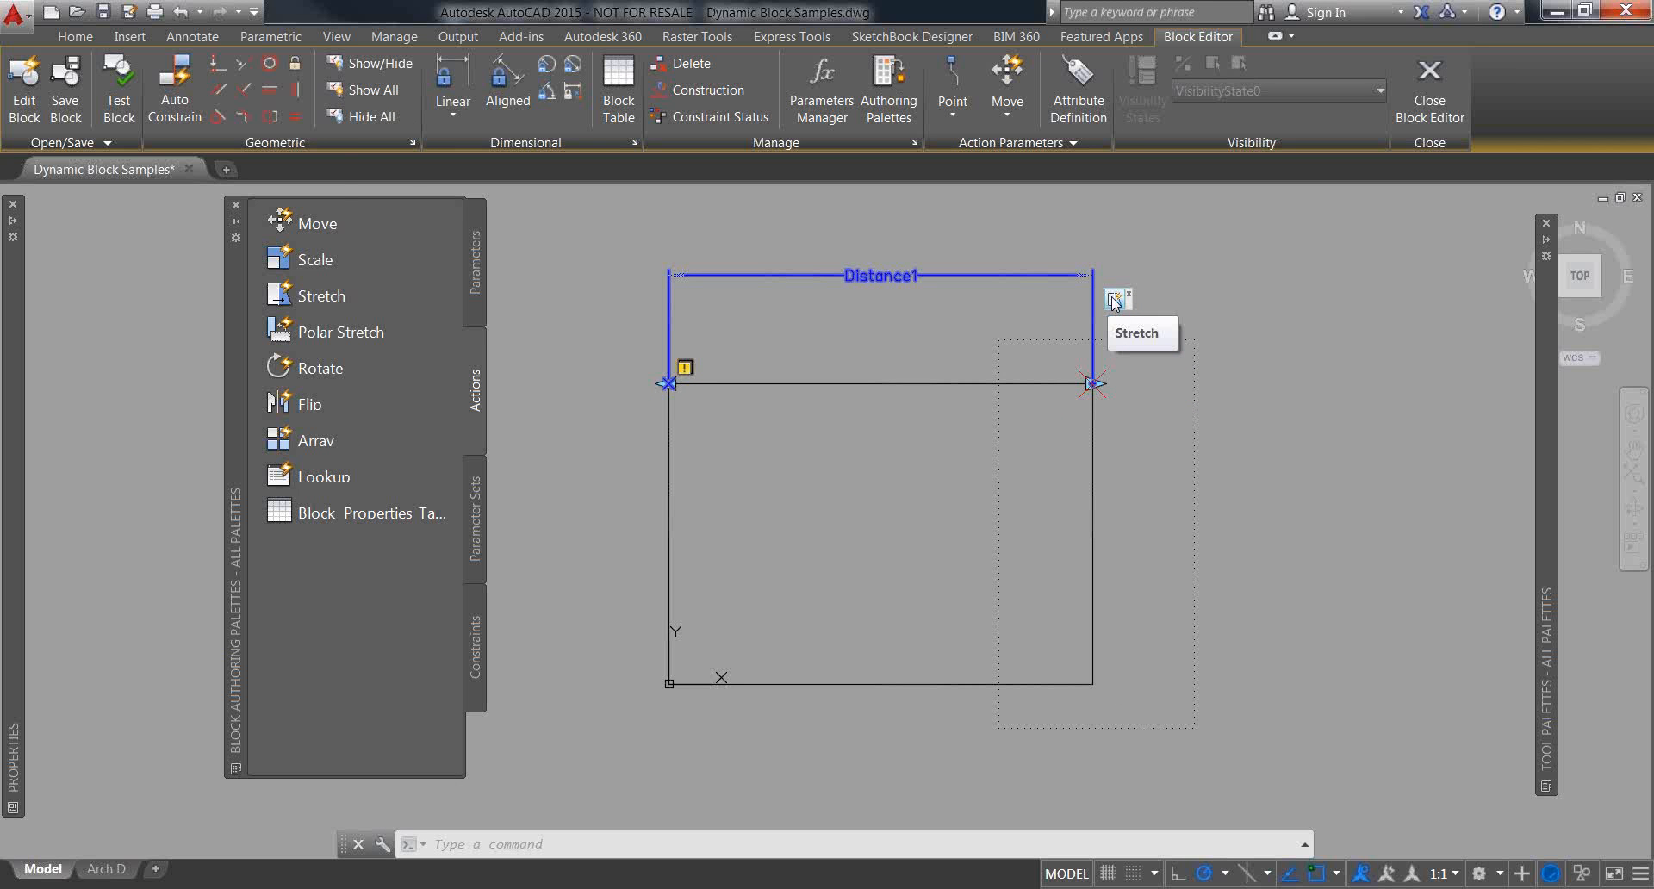
left_click(125, 104)
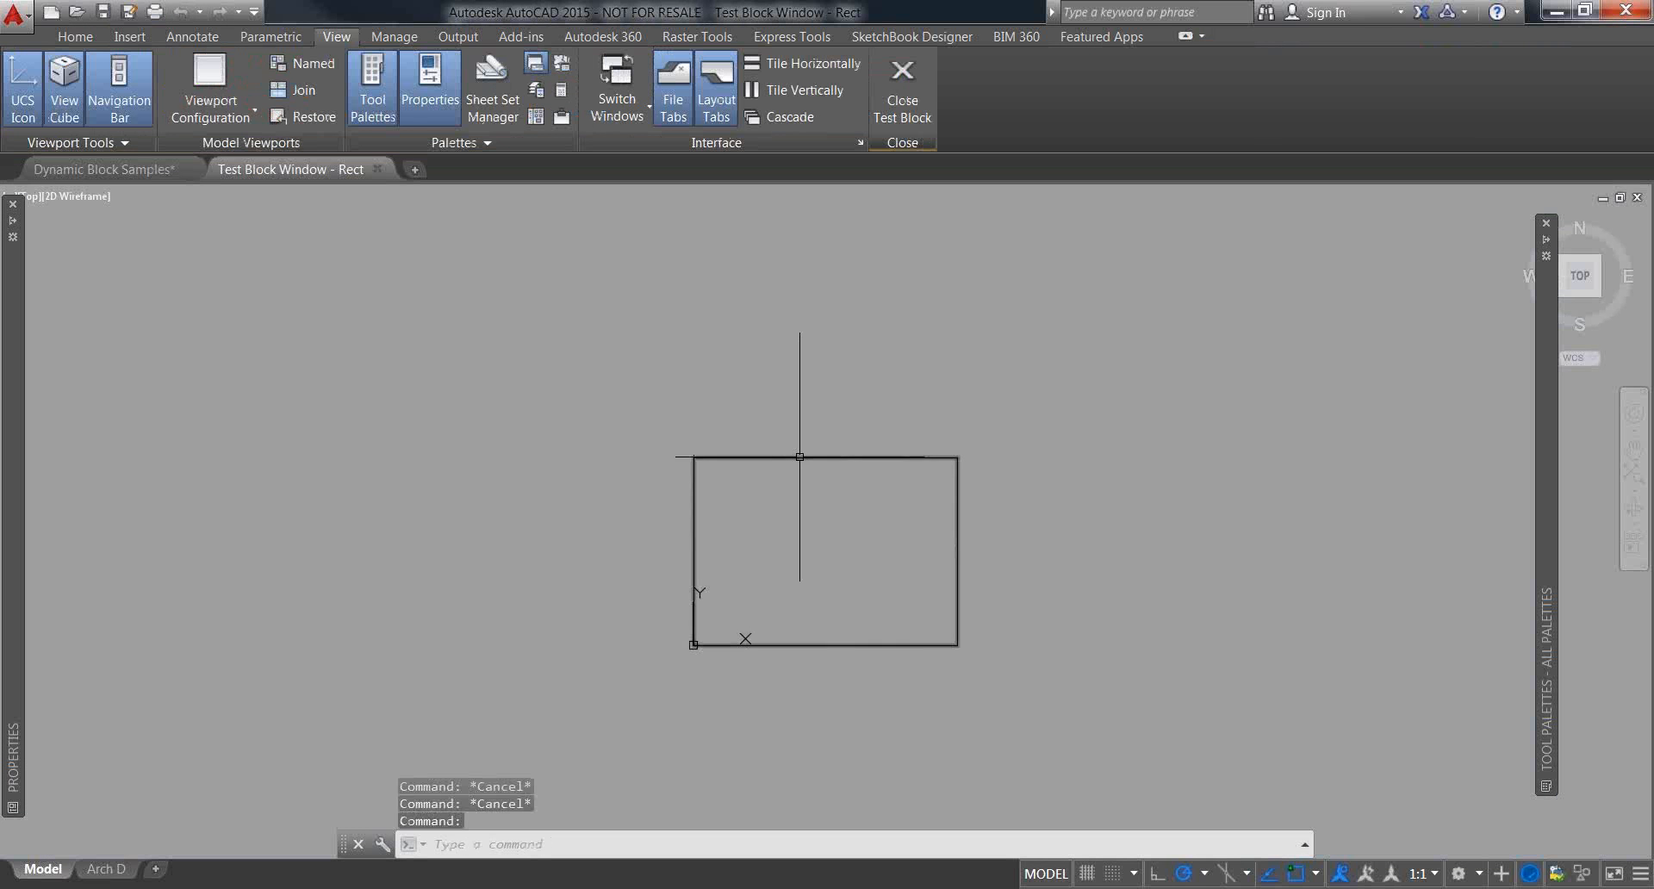
left_click(799, 457)
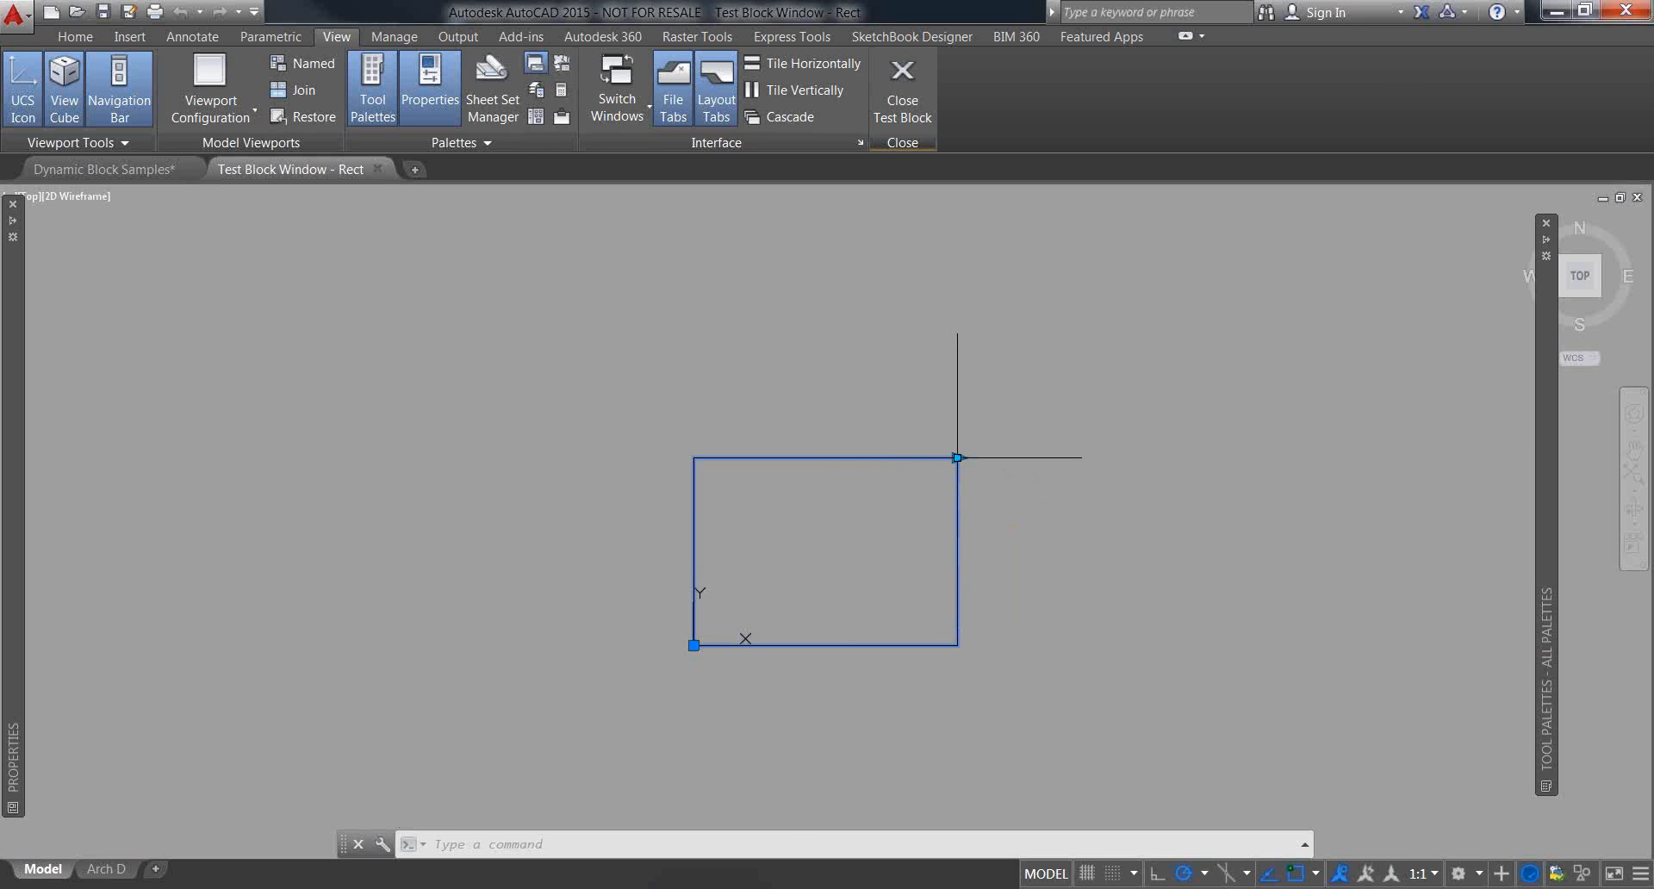
left_click(957, 457)
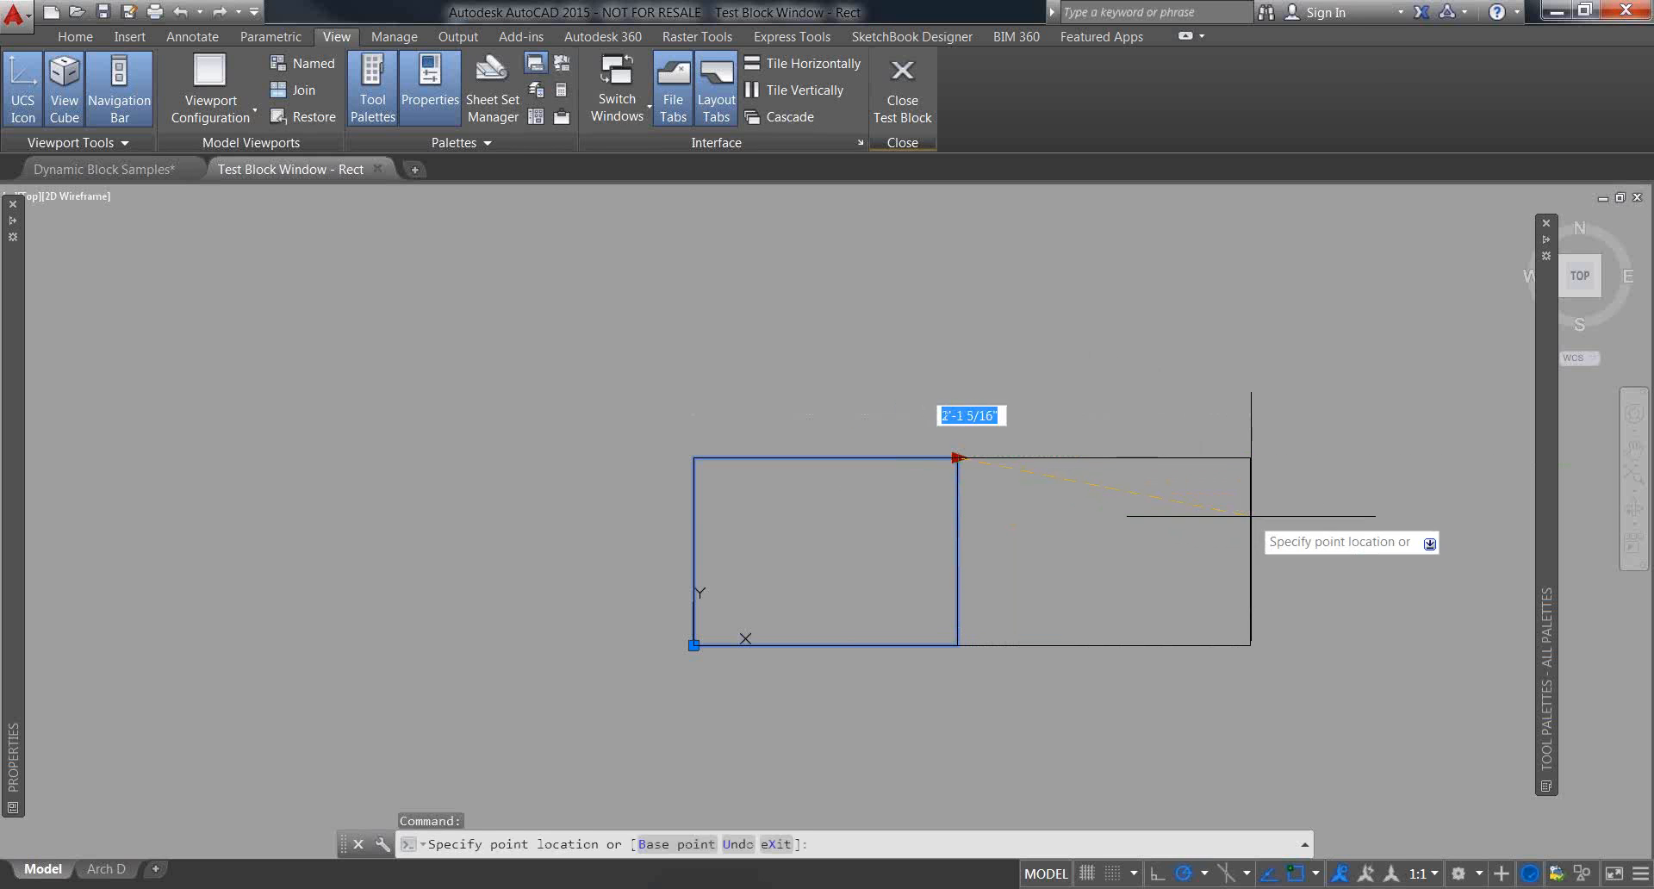
left_click(1253, 472)
left_click(1254, 458)
left_click(912, 512)
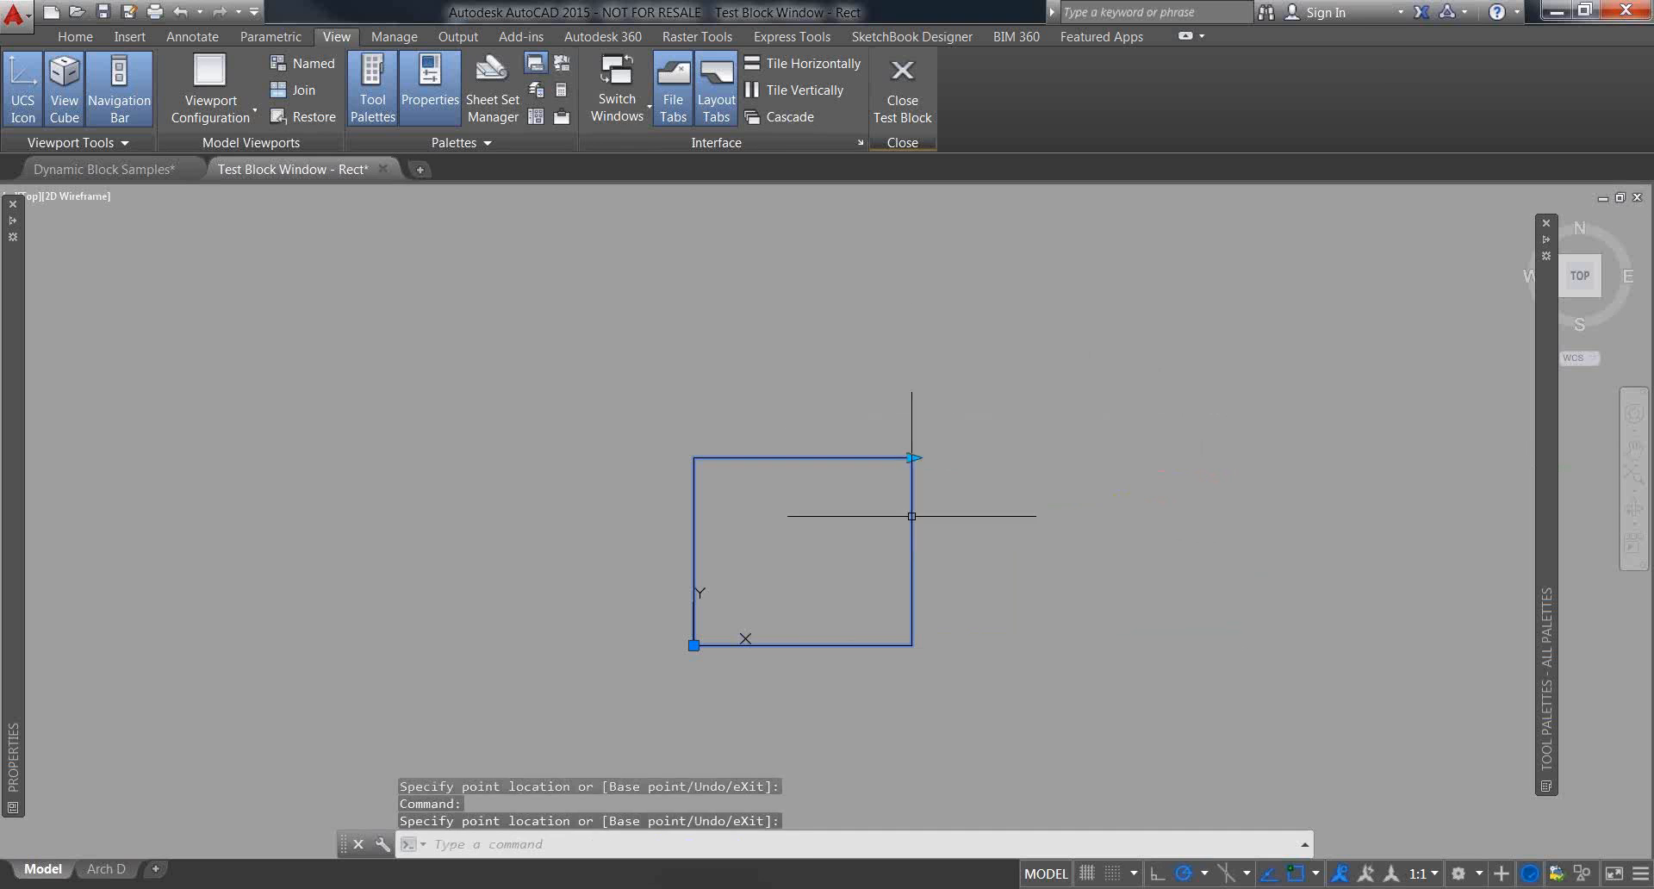
Step: Stretch the test block well to the right, set its width to exactly 12 inches, and close the test window
left_click(913, 458)
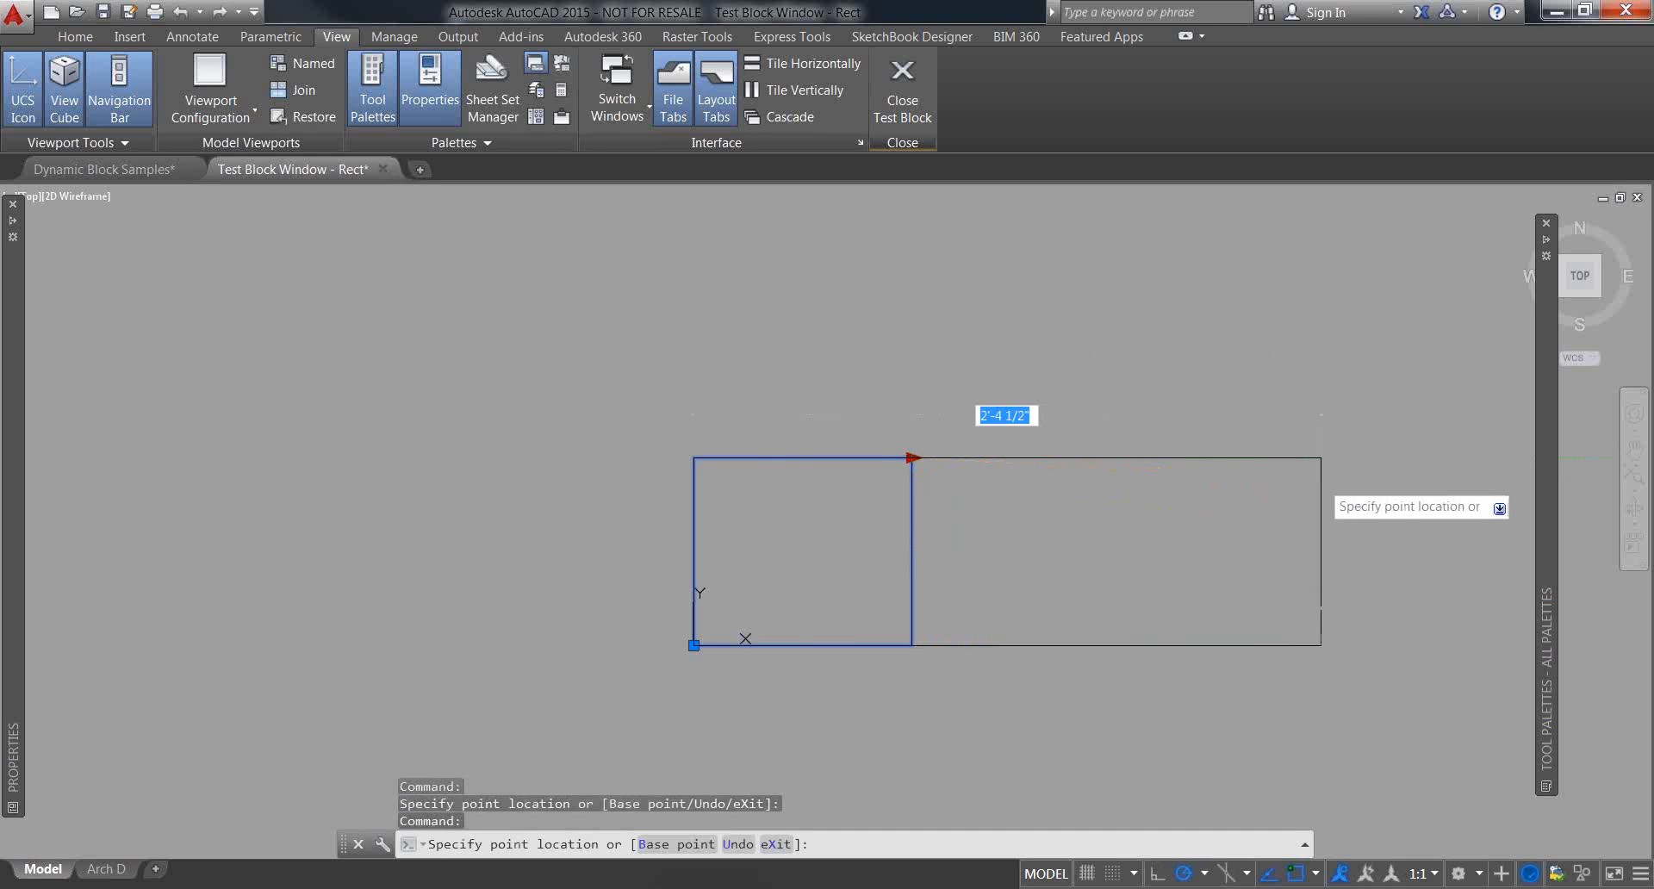
left_click(1319, 502)
left_click(1321, 458)
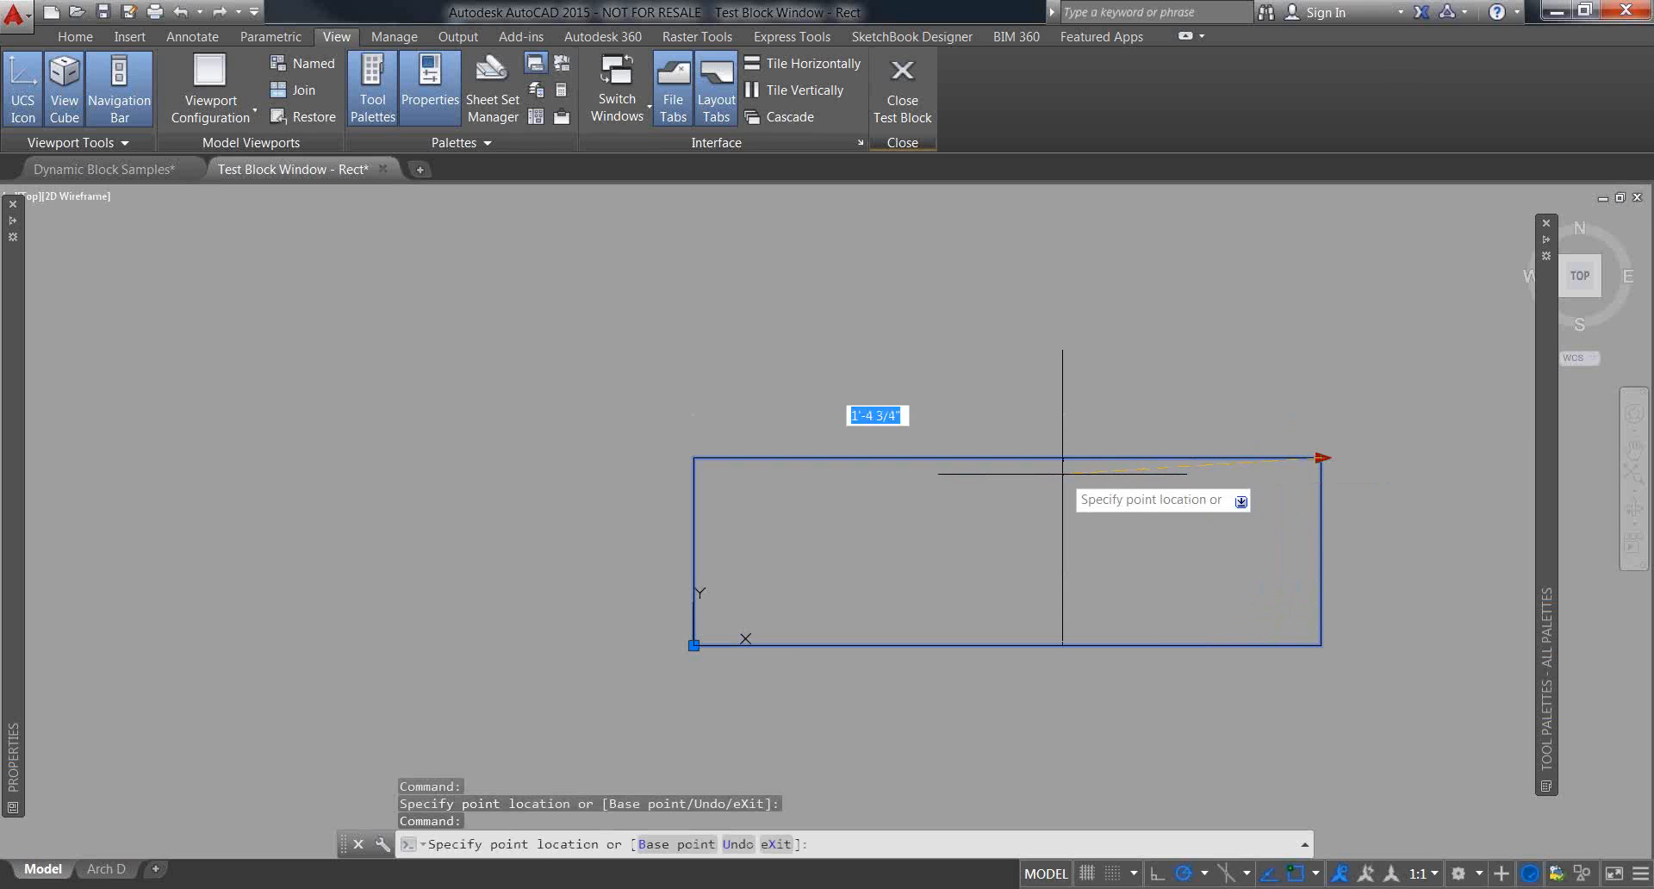
type("12")
key("Return")
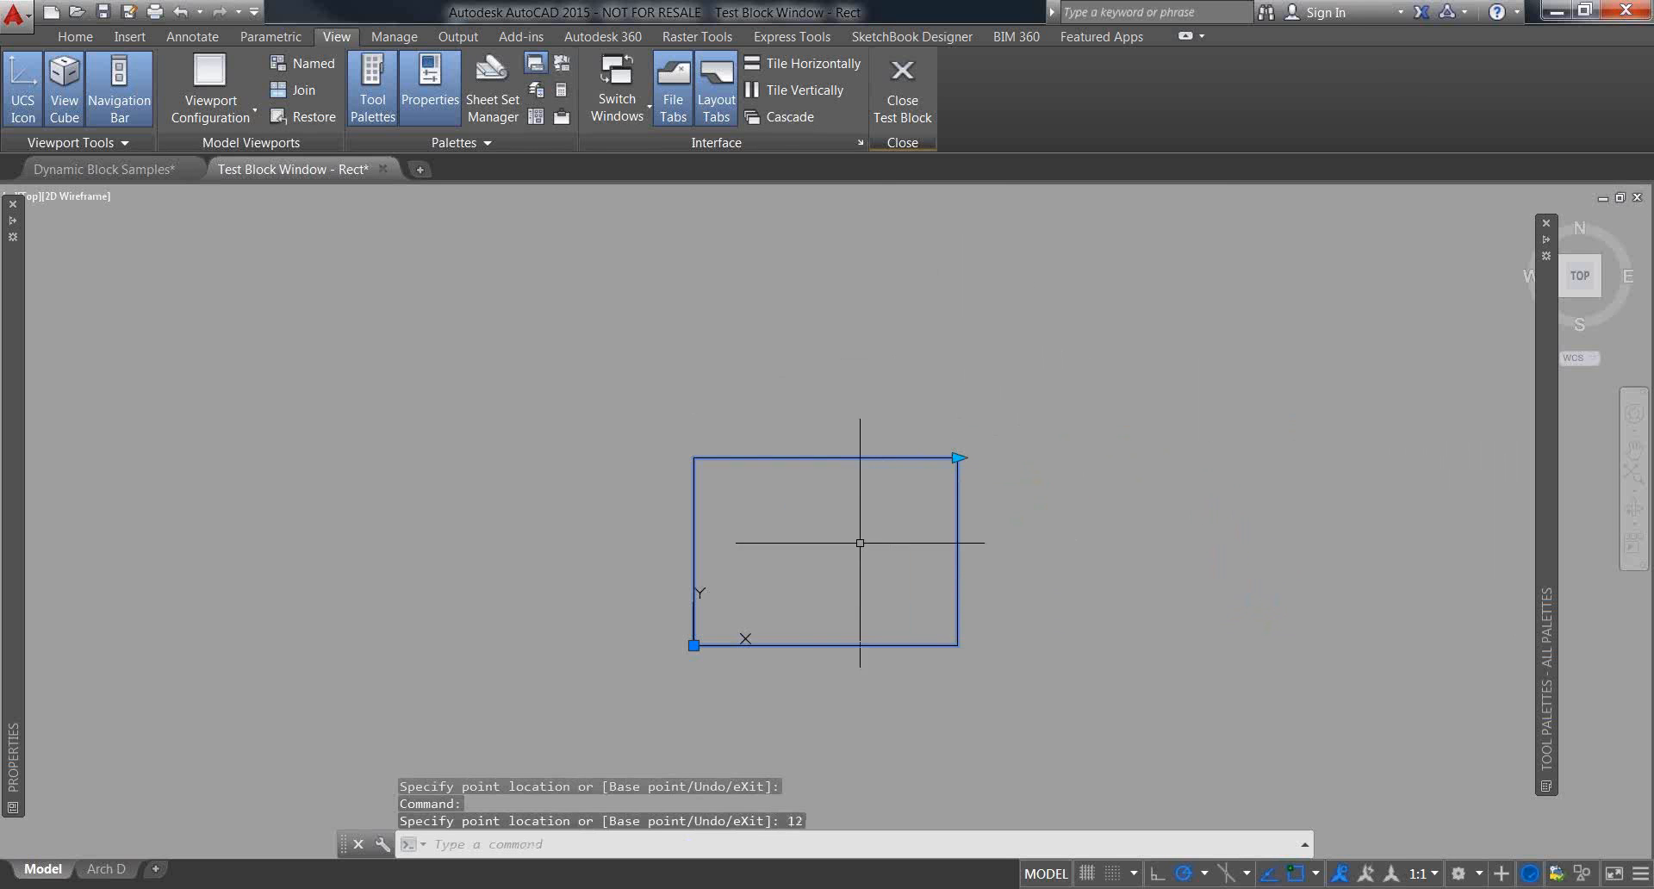
left_click(903, 100)
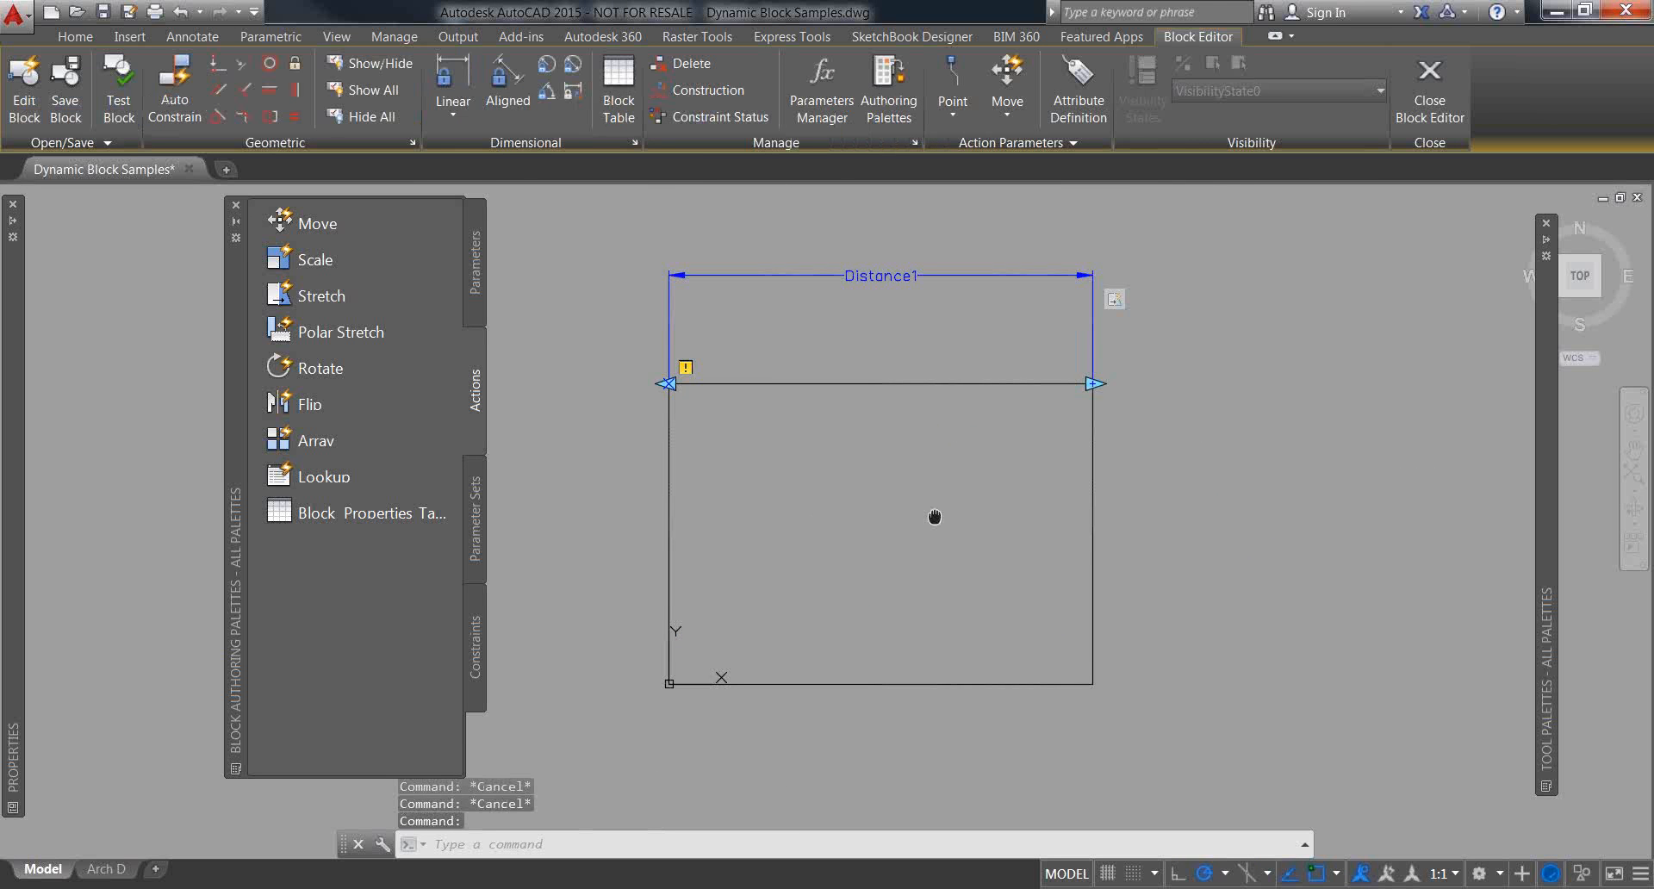
Step: Examine the Stretch action's properties, including its action name and selection set, and clear the selection
middle_click_drag(934, 517, 1031, 542)
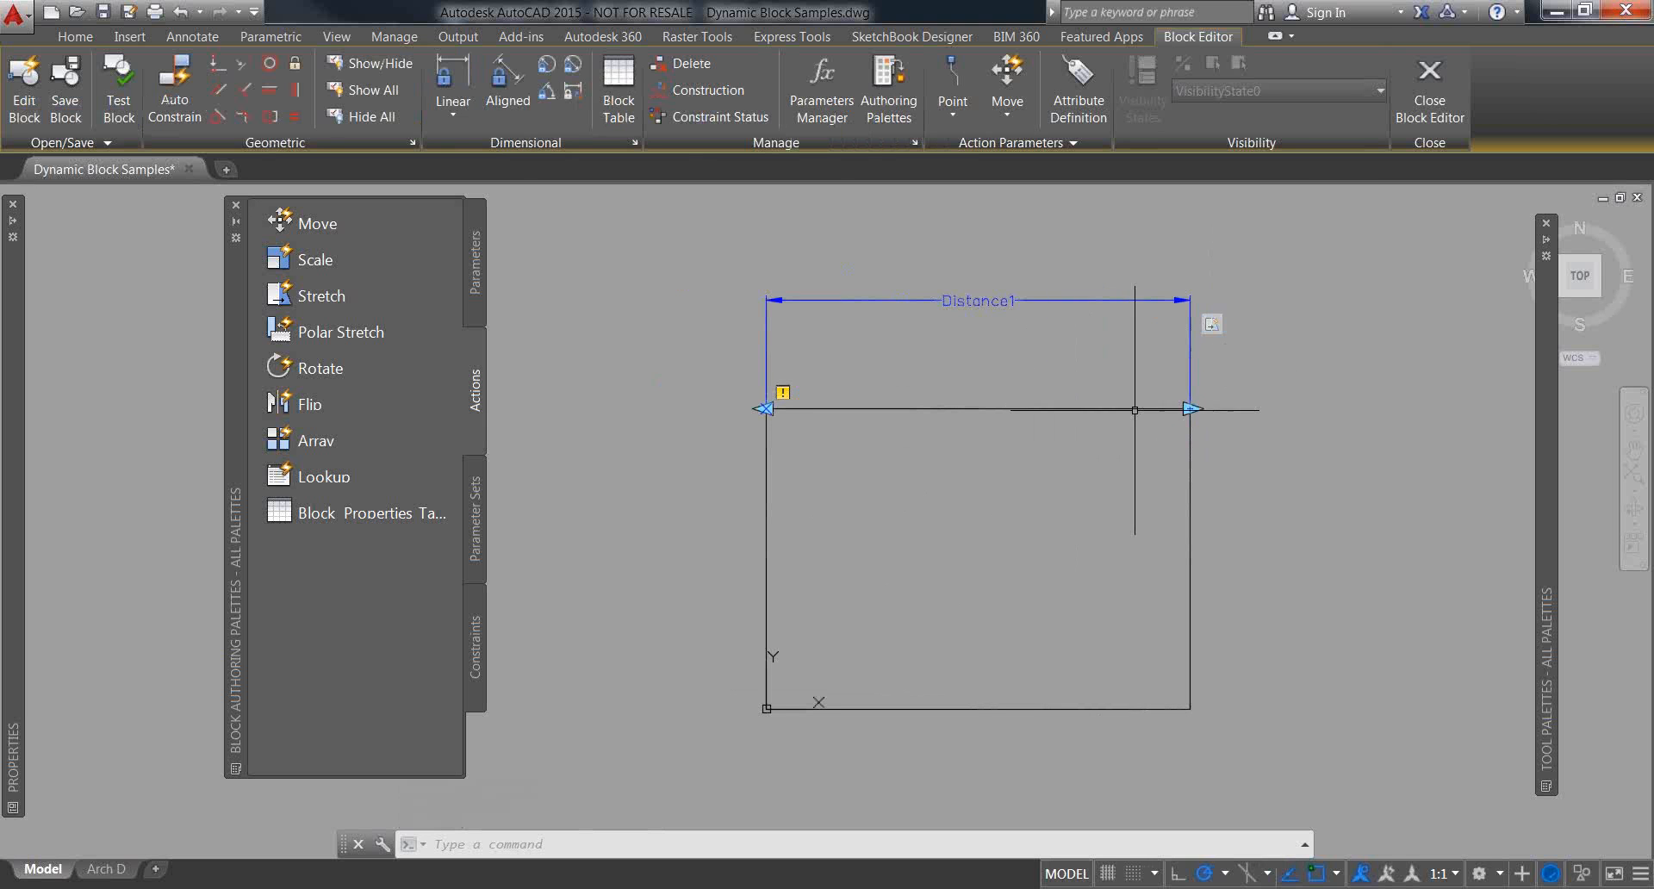
left_click(1212, 325)
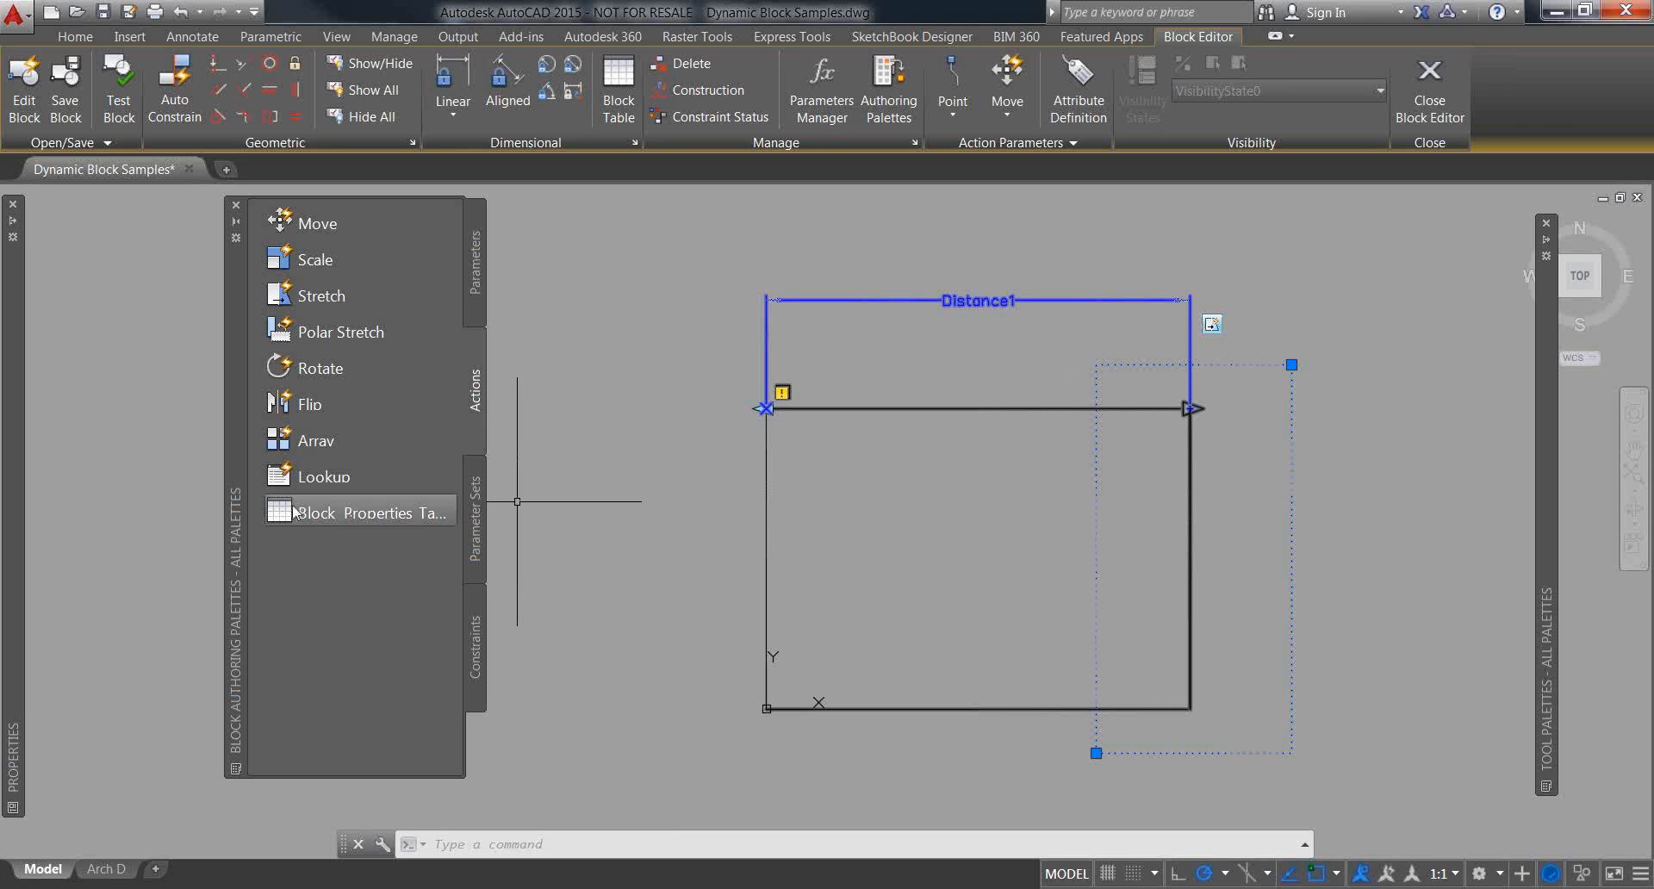
mouse_move(9, 547)
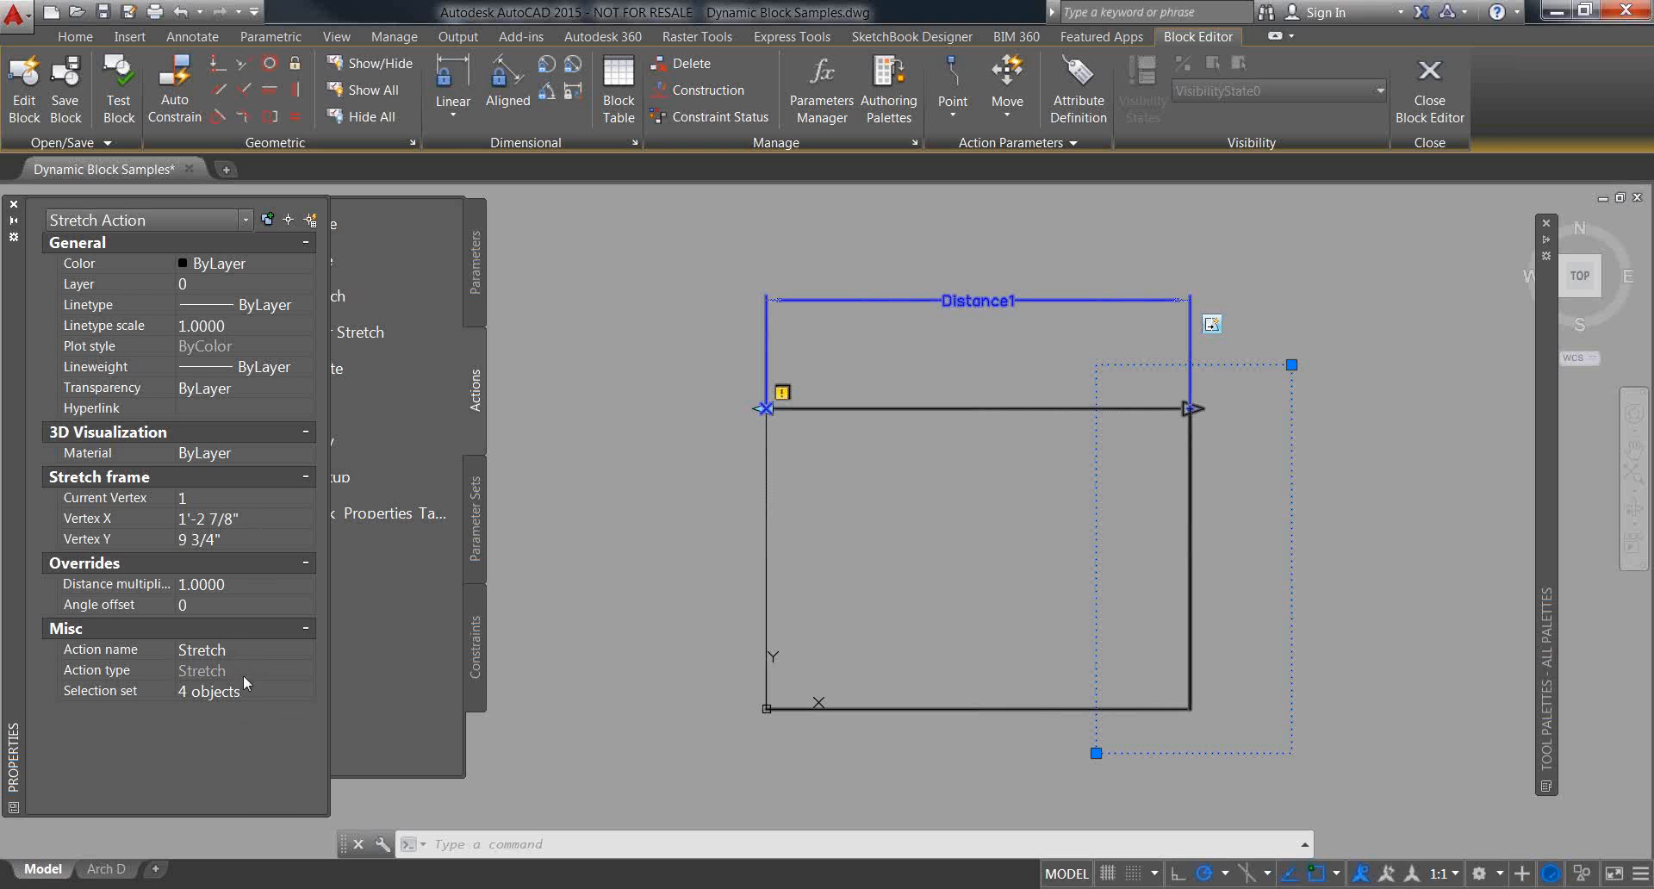
left_click(263, 651)
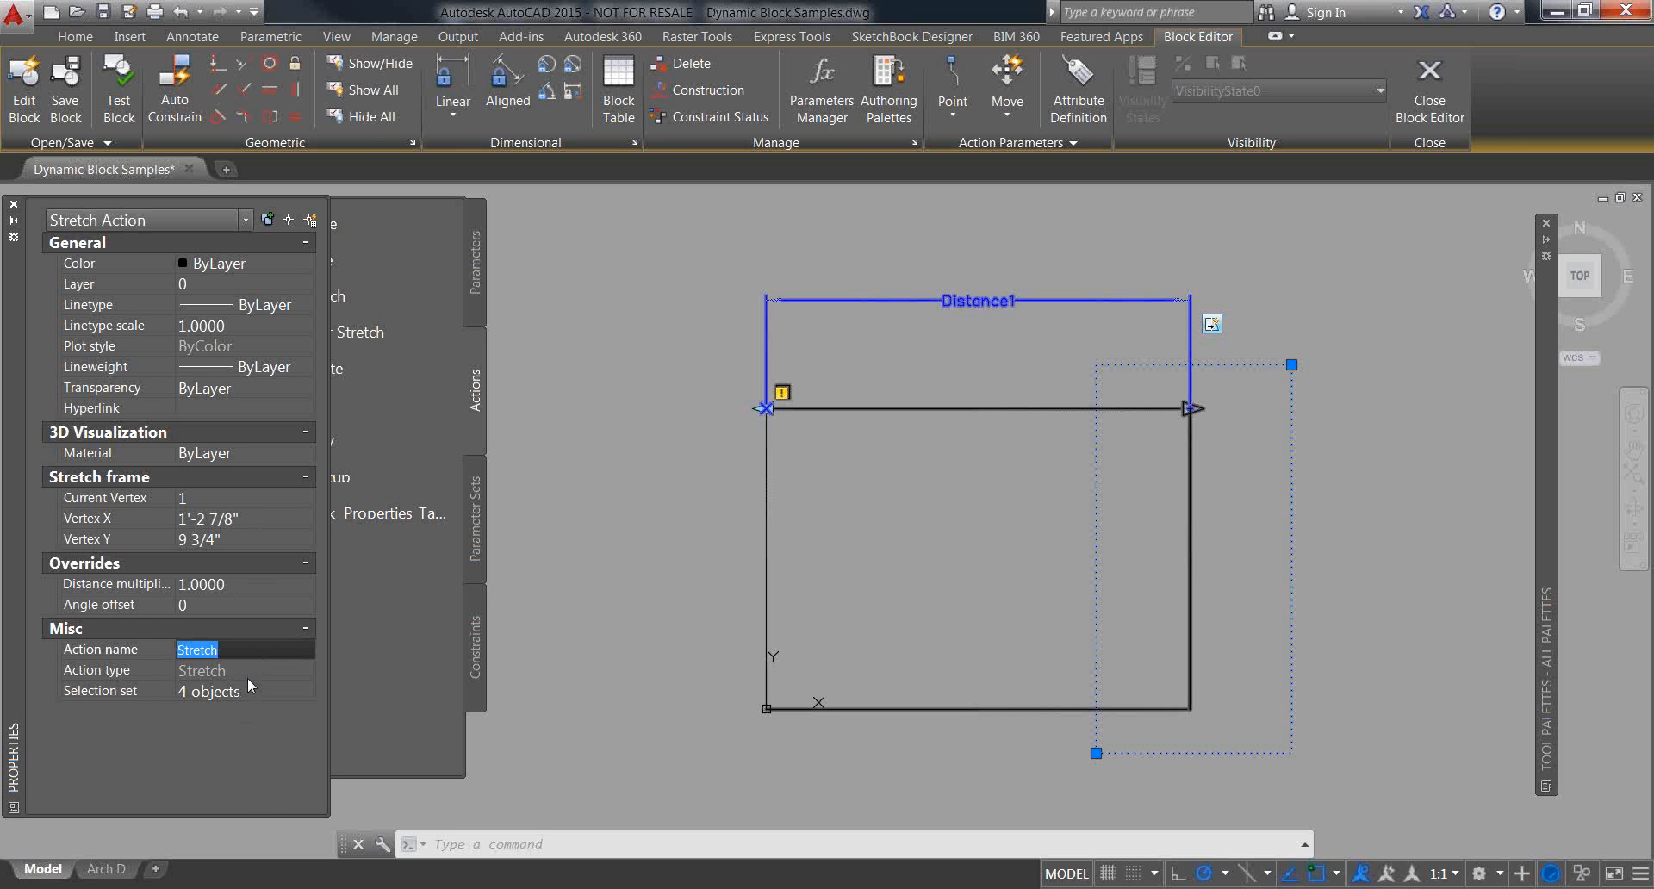
left_click(253, 694)
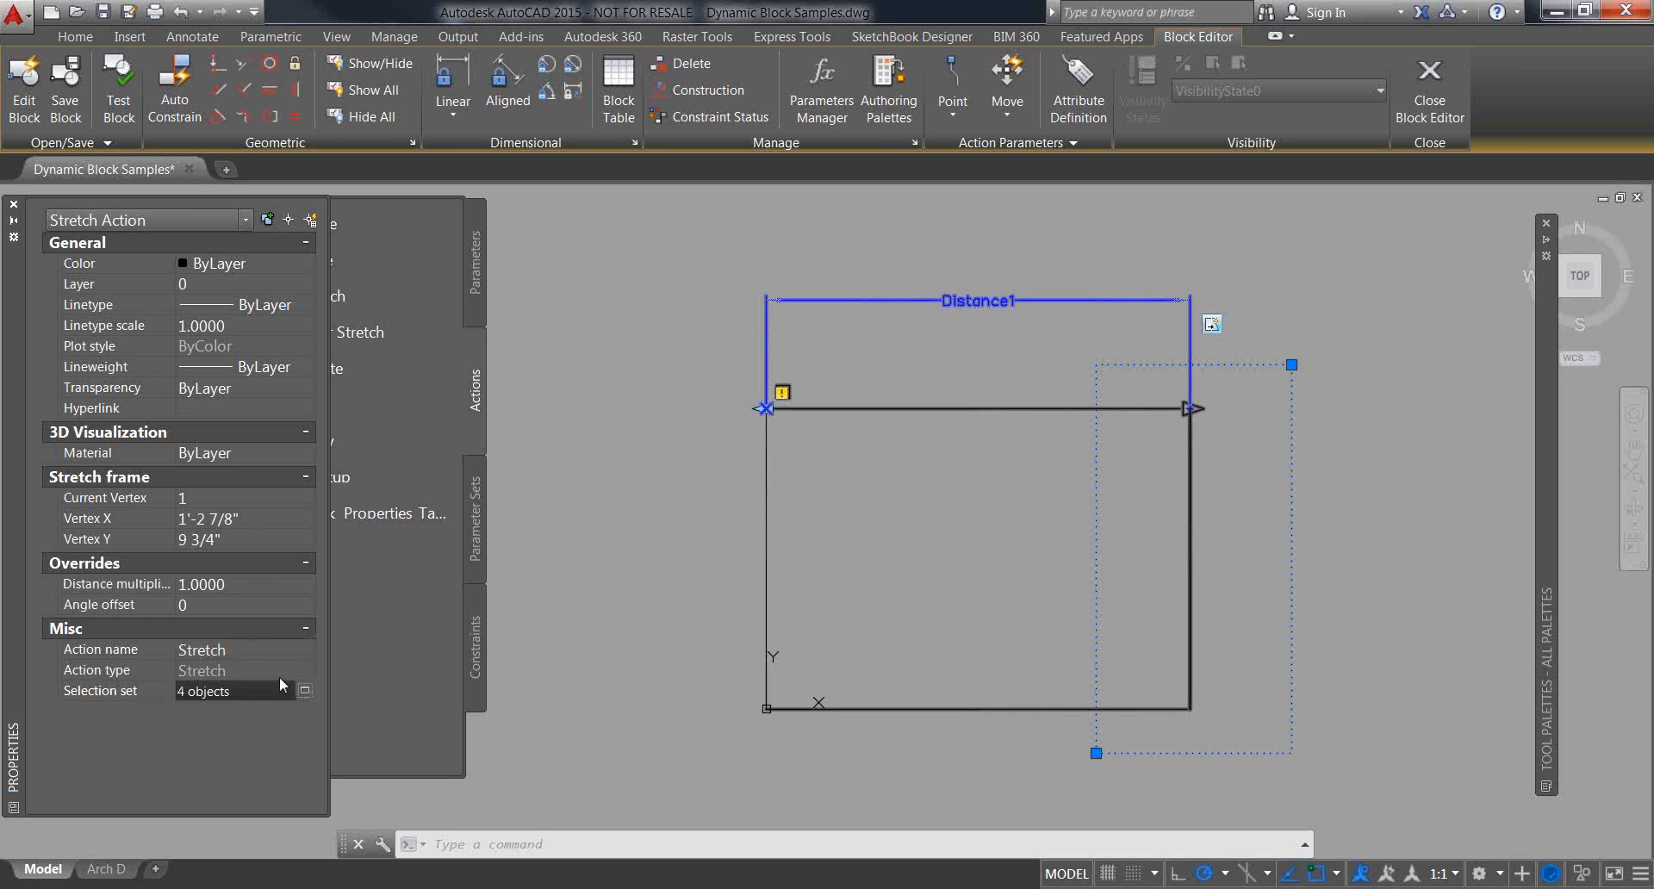
left_click(881, 461)
left_click(870, 523)
key("Escape")
key("Escape")
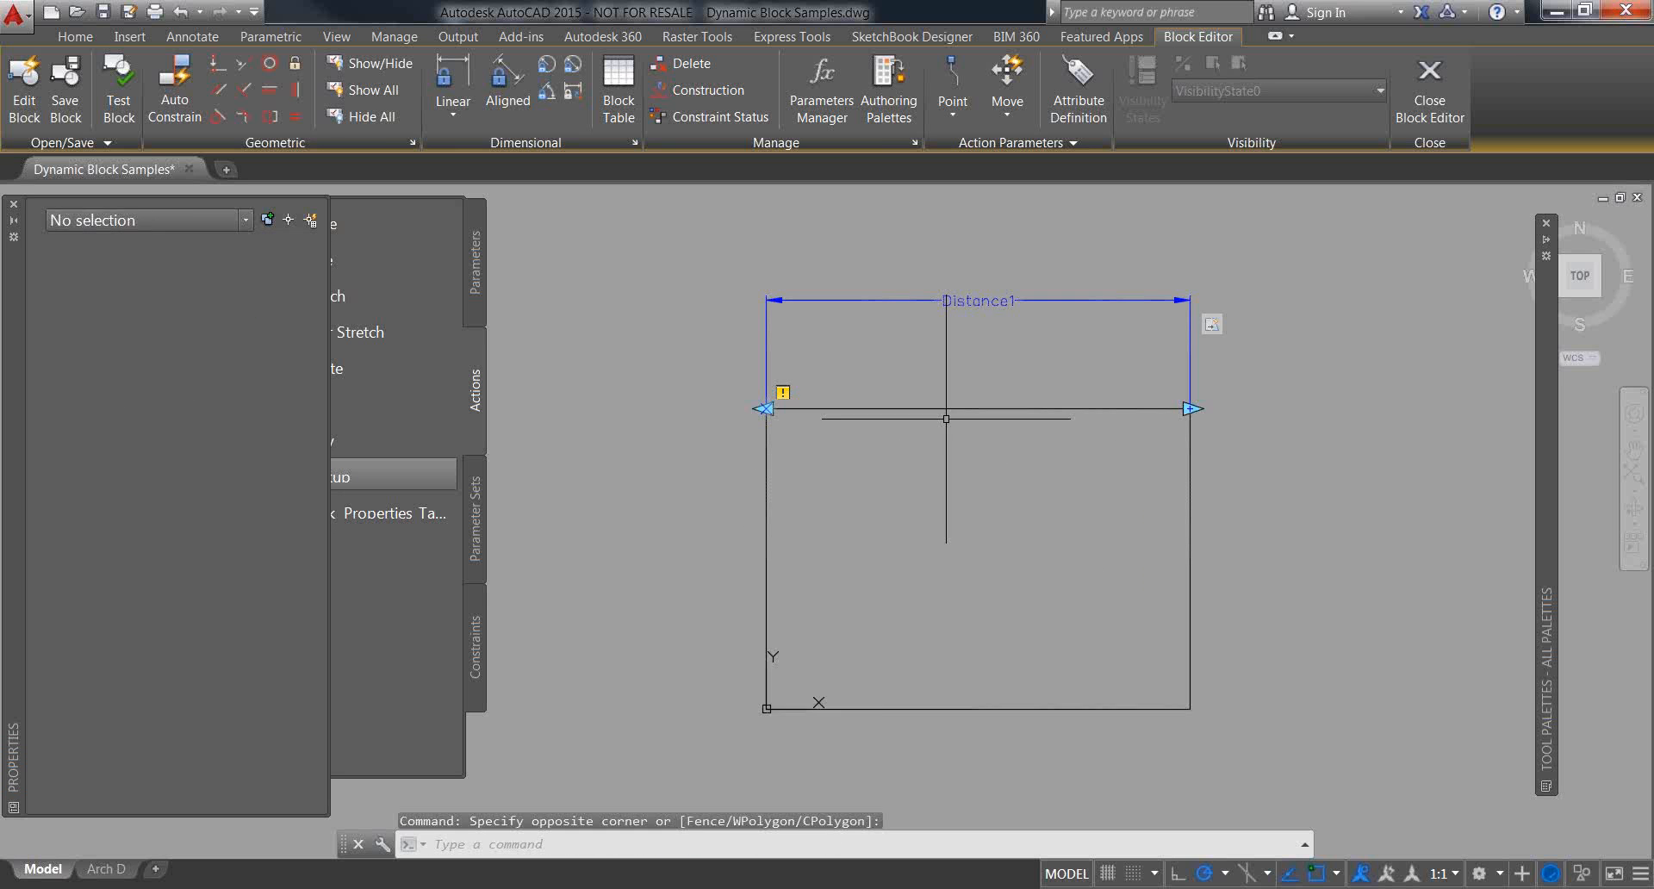
Step: Set the Dist type in the Distance1 linear parameter's value set to Increment
left_click(961, 300)
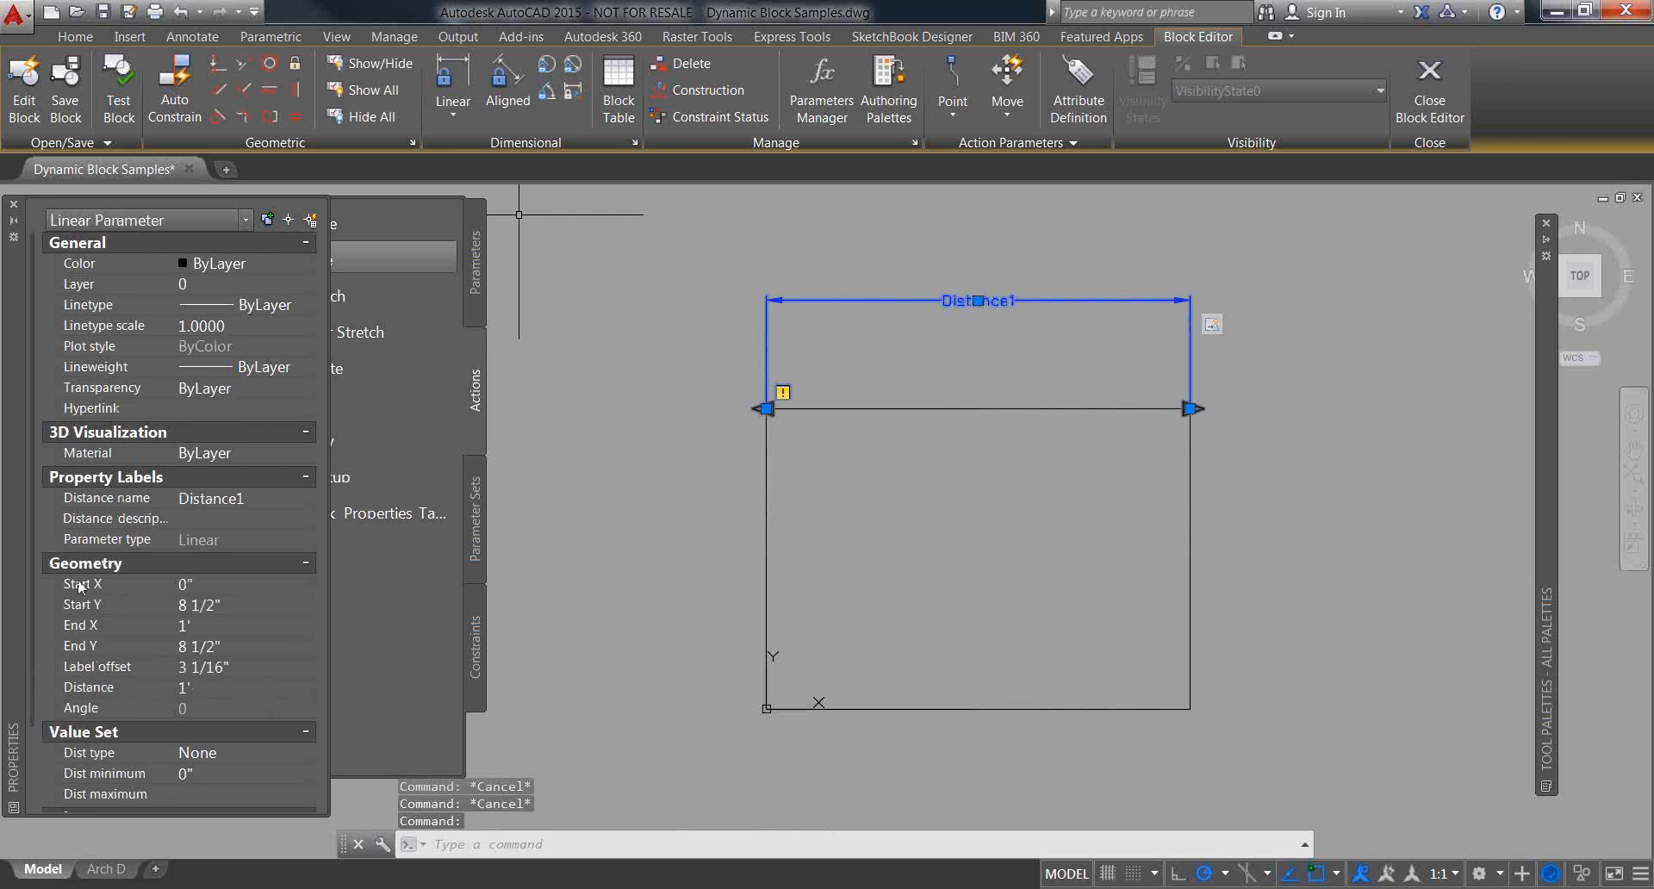
left_click_drag(29, 573, 29, 722)
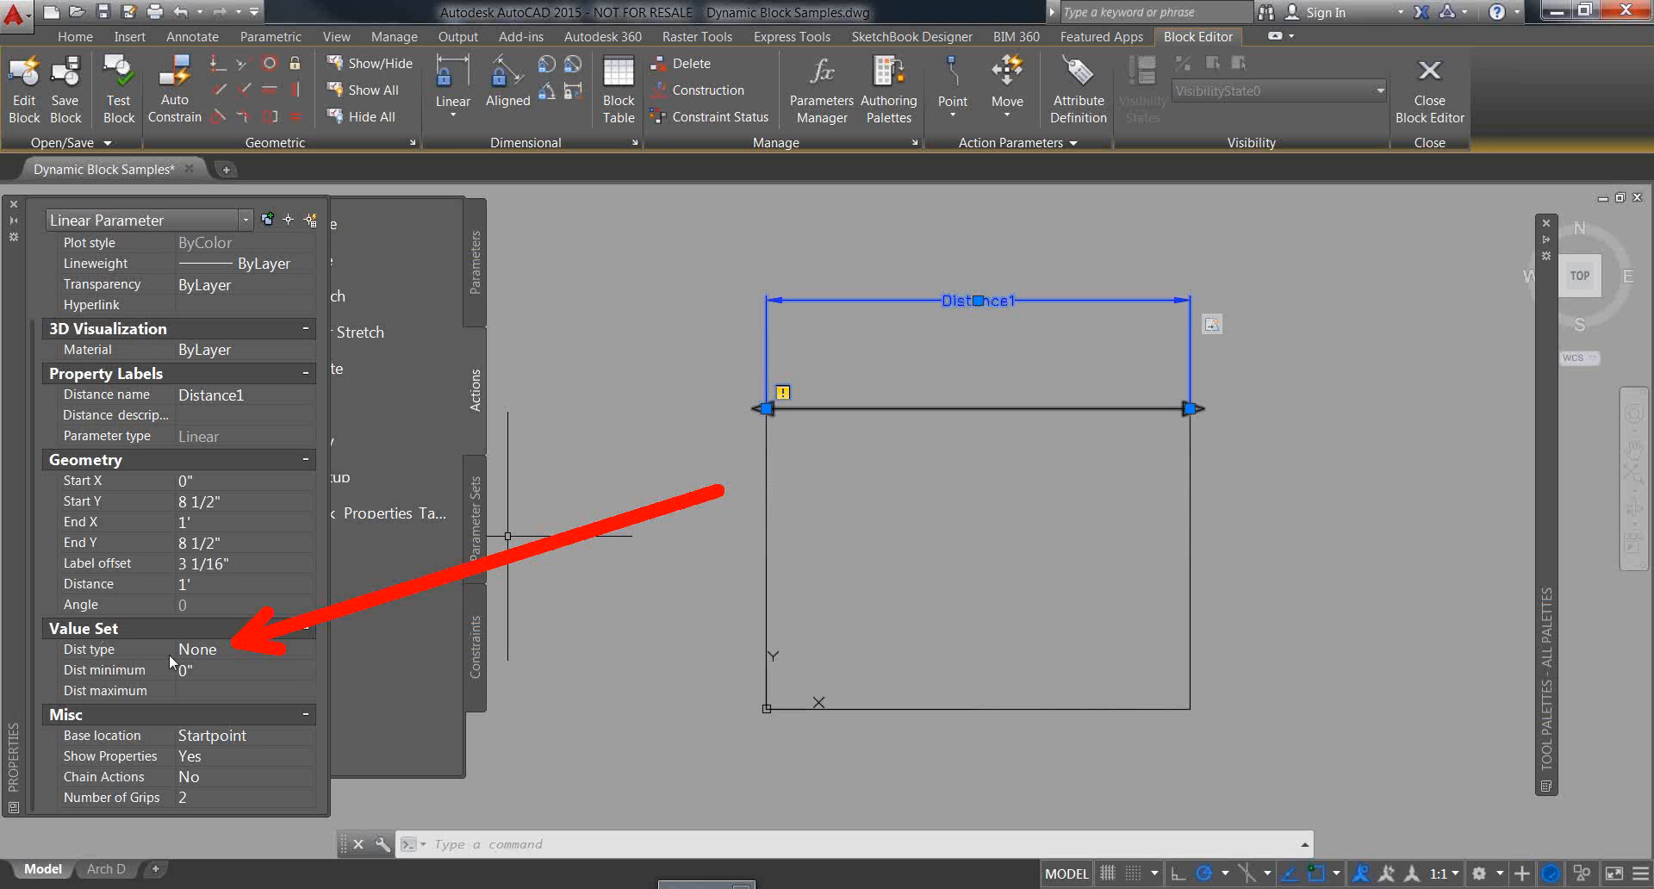
left_click(255, 652)
left_click(307, 647)
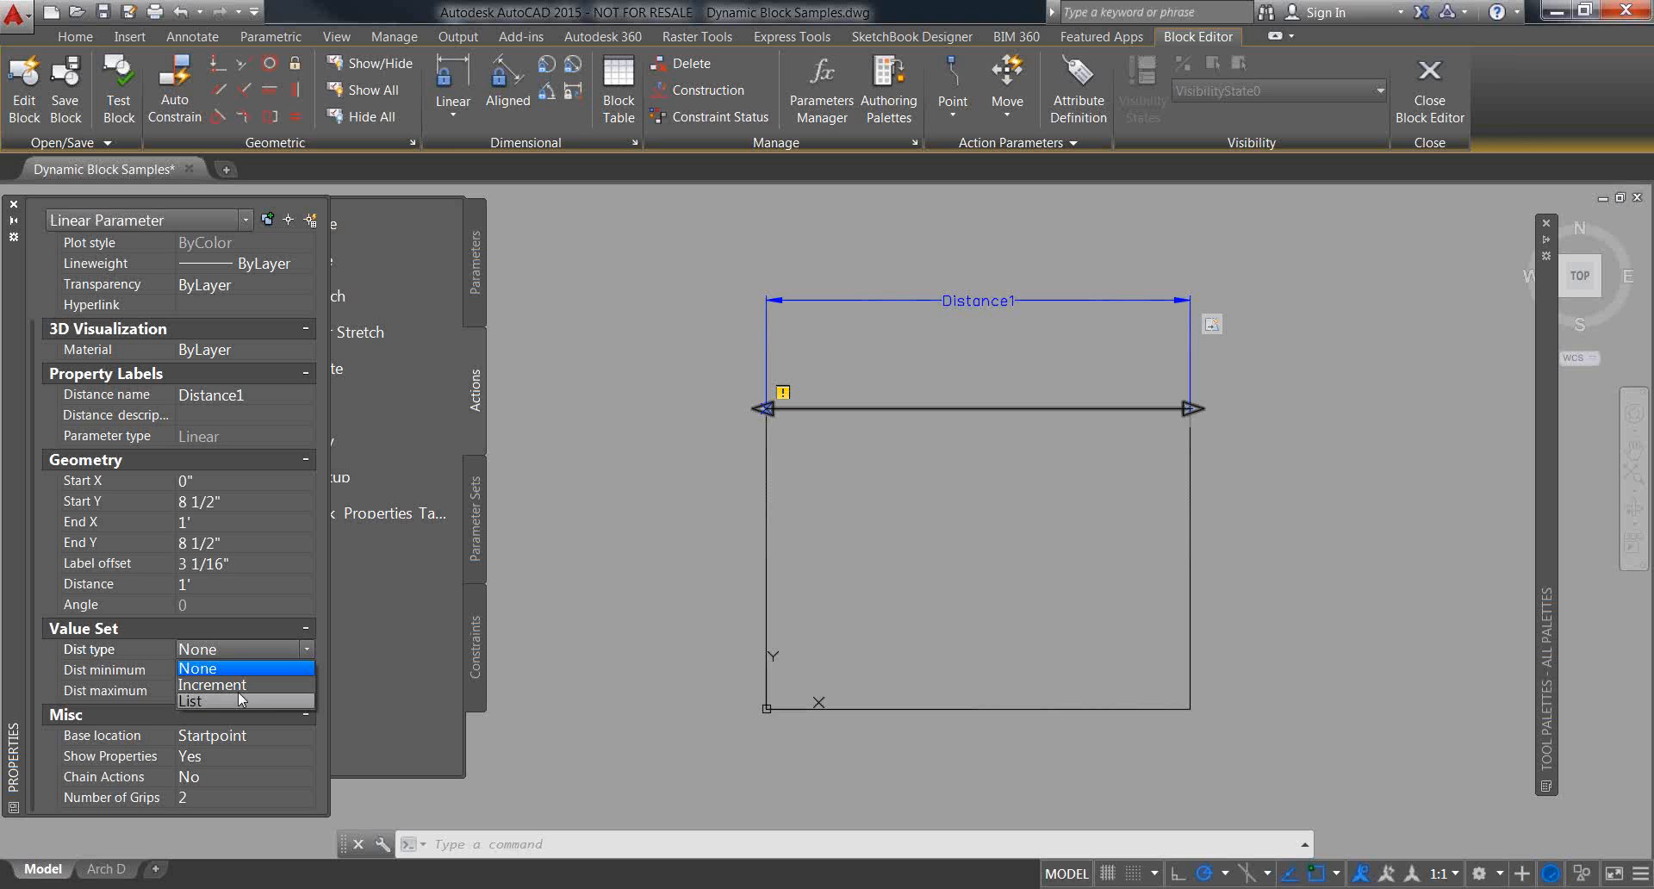
left_click(238, 685)
Step: Give the Distance1 parameter a 2" distance increment, a 1' minimum and a 2' maximum, and deselect it
left_click(217, 669)
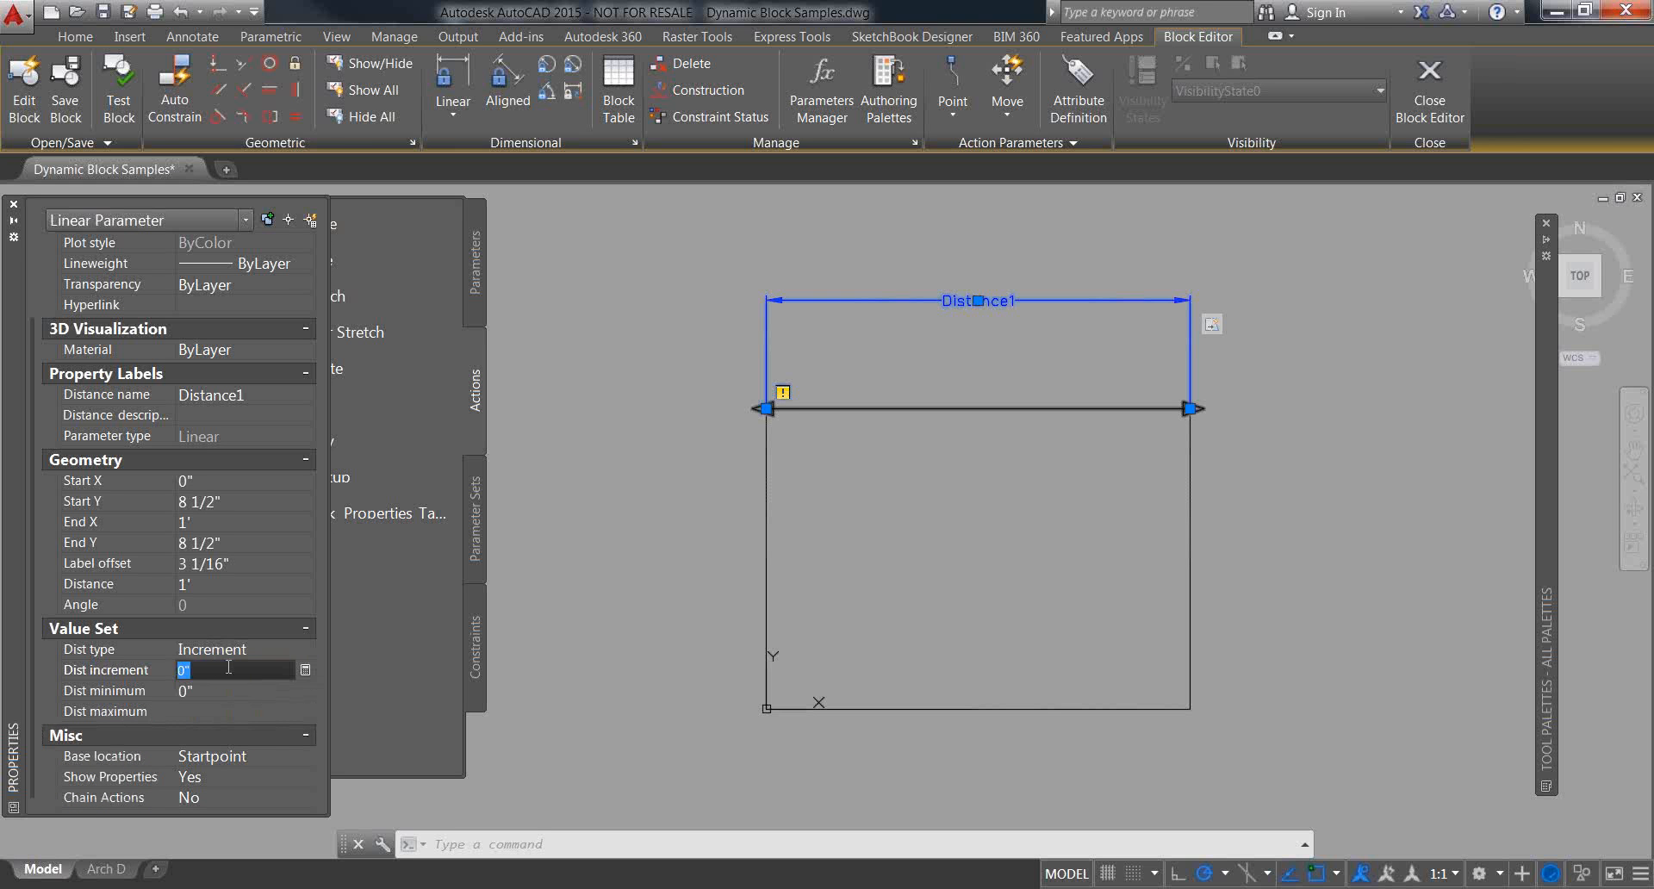
left_click(232, 691)
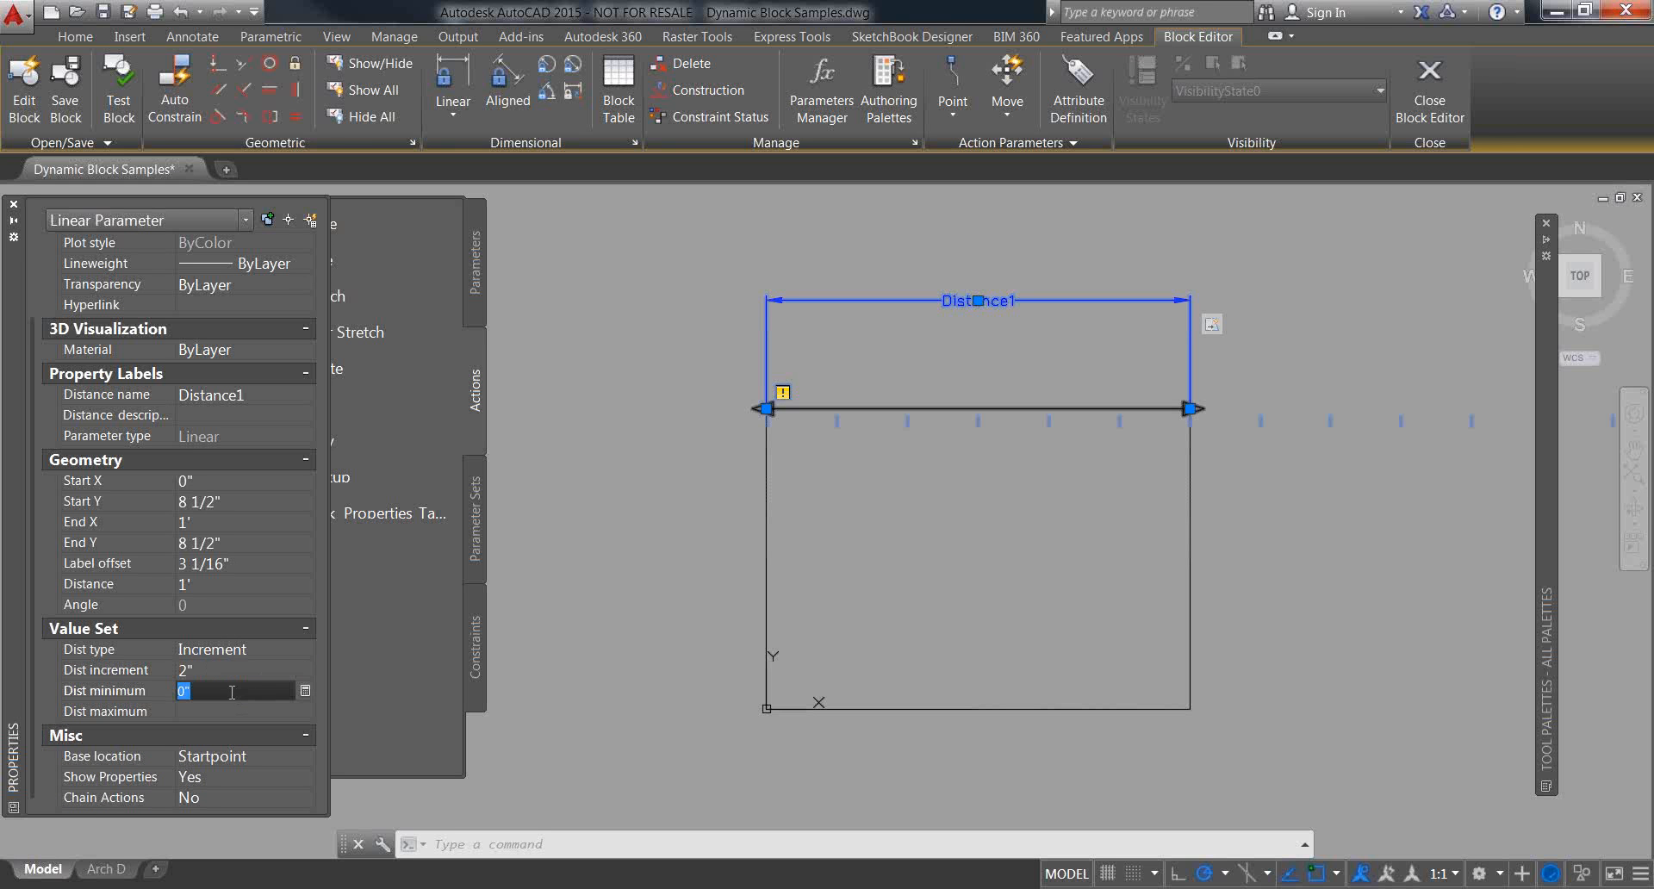
left_click(233, 711)
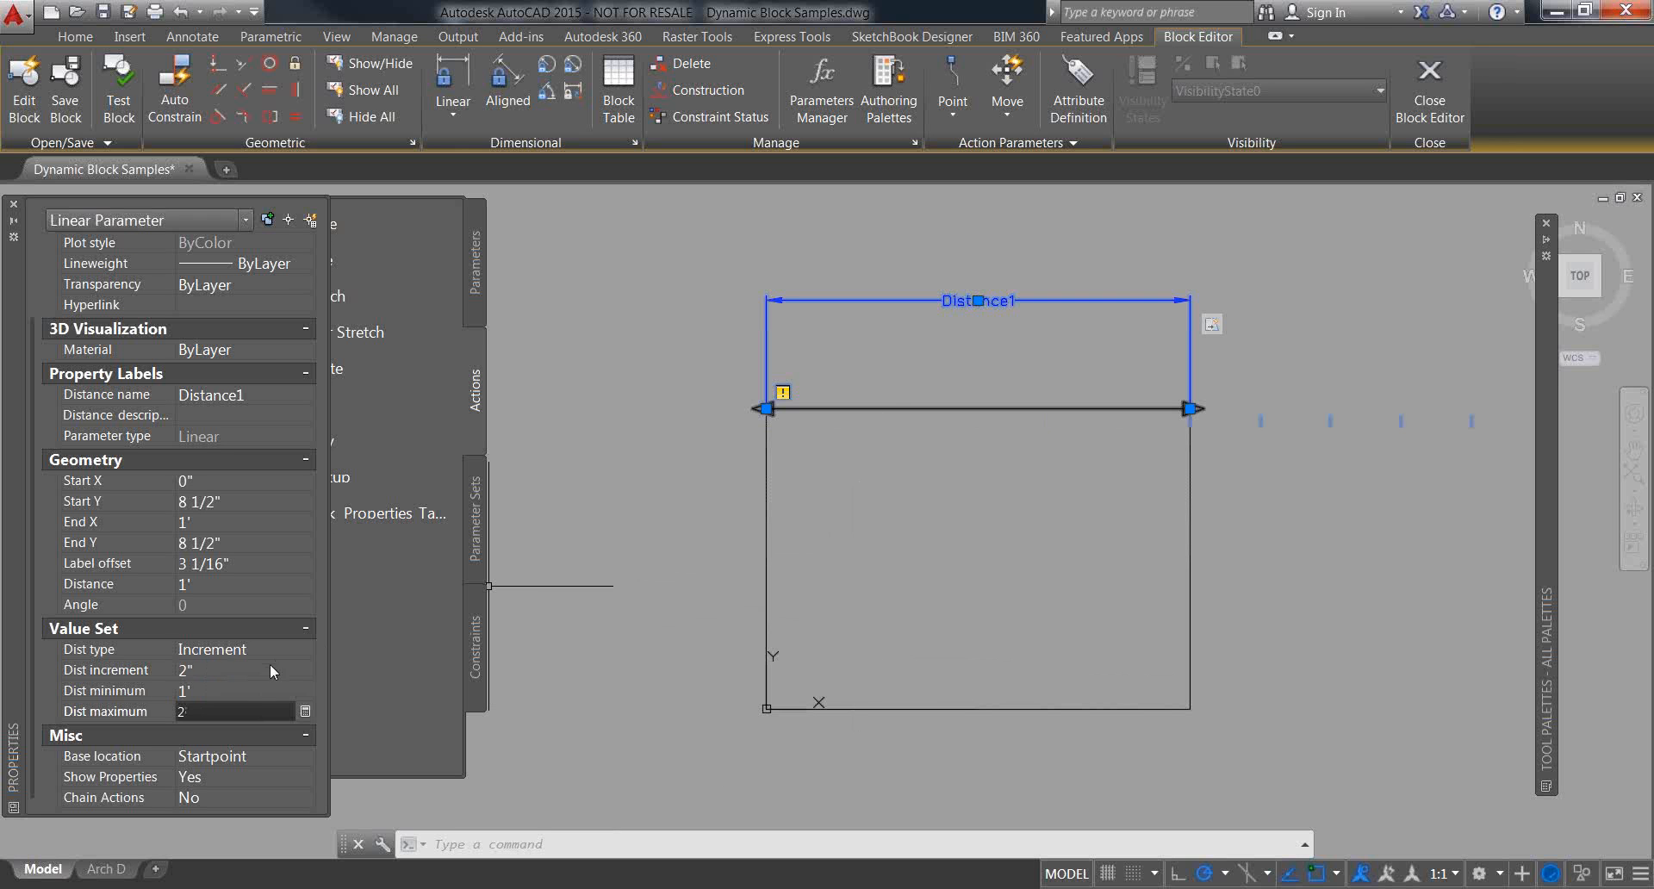
left_click(243, 692)
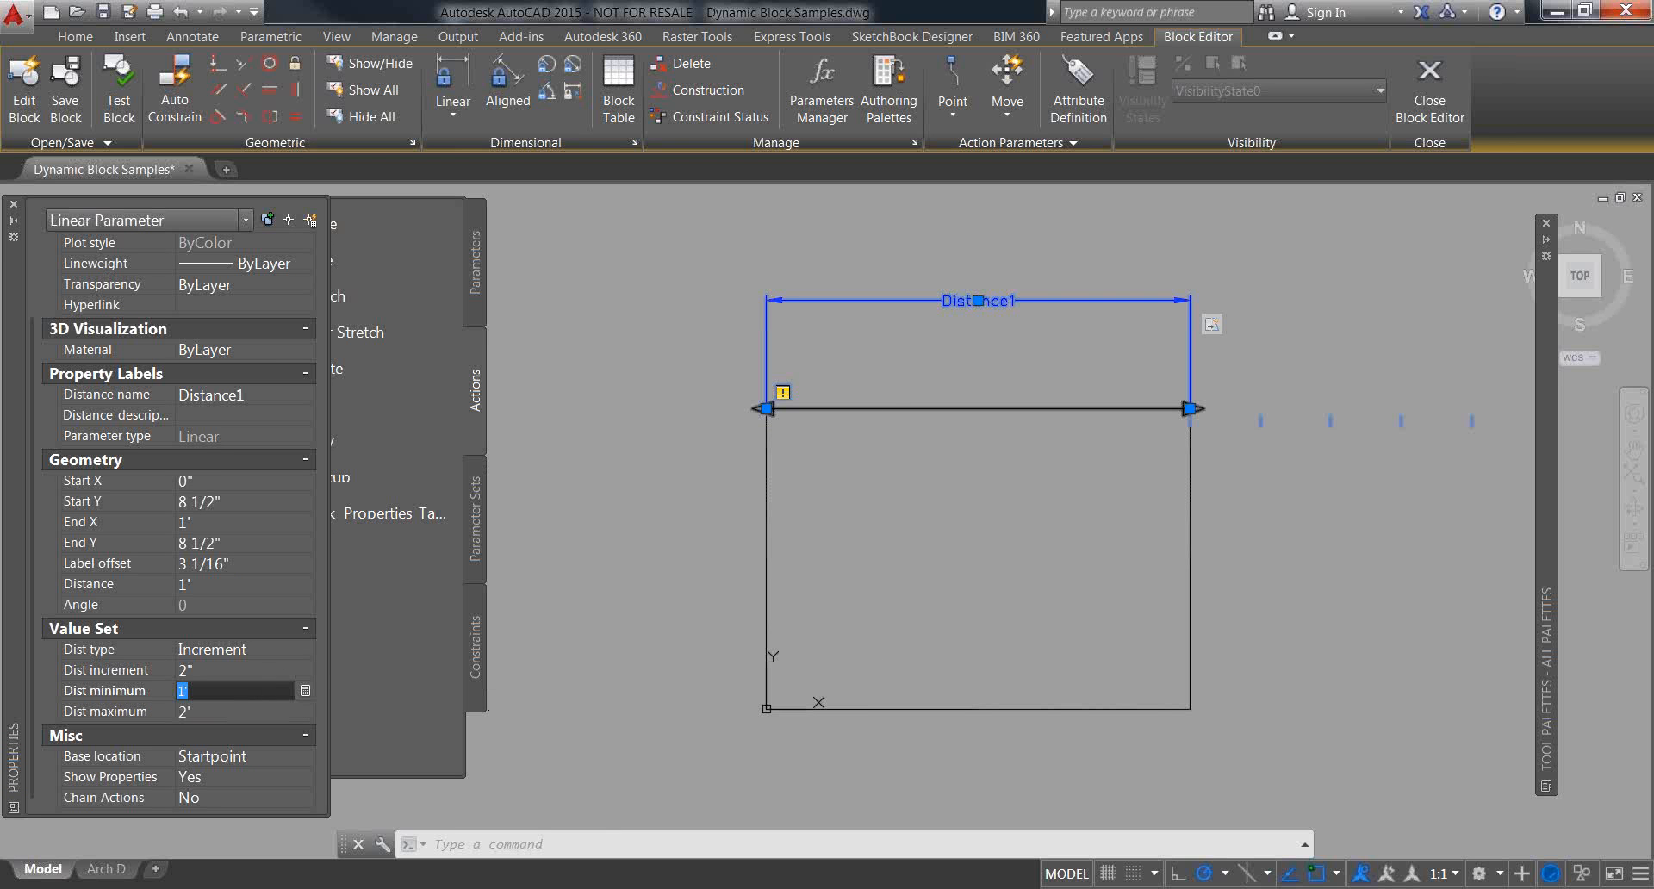
middle_click_drag(934, 516, 862, 545)
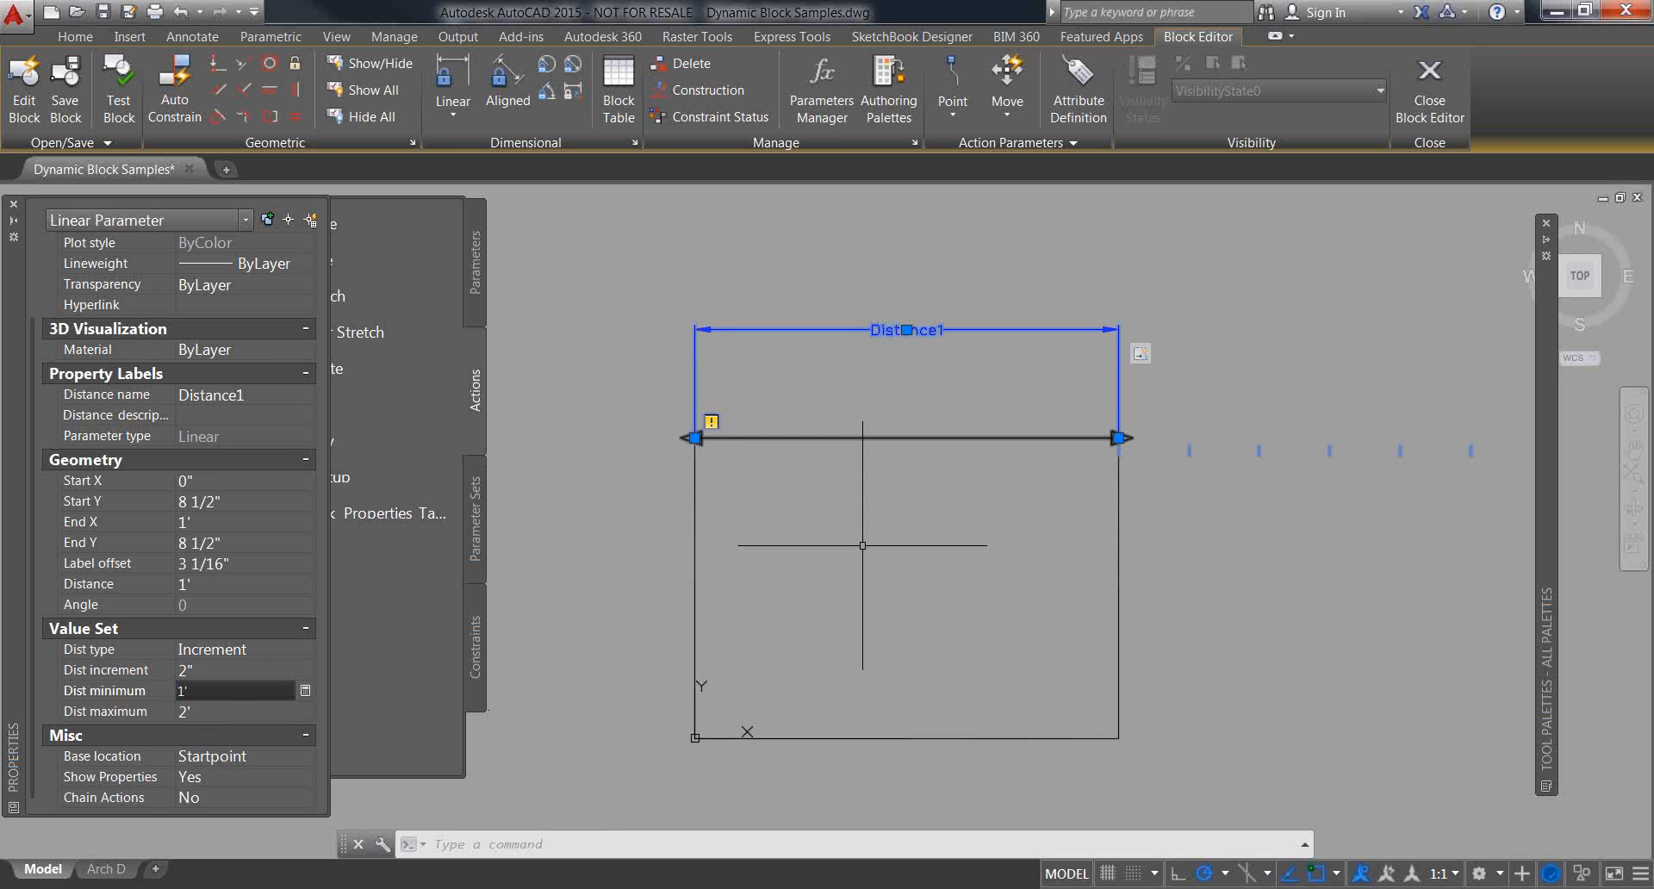
key("Escape")
Step: Test the Rect block's incremental stretch in the test window, extending its right grip to 1'-8"
scroll(771, 569, "down", 2)
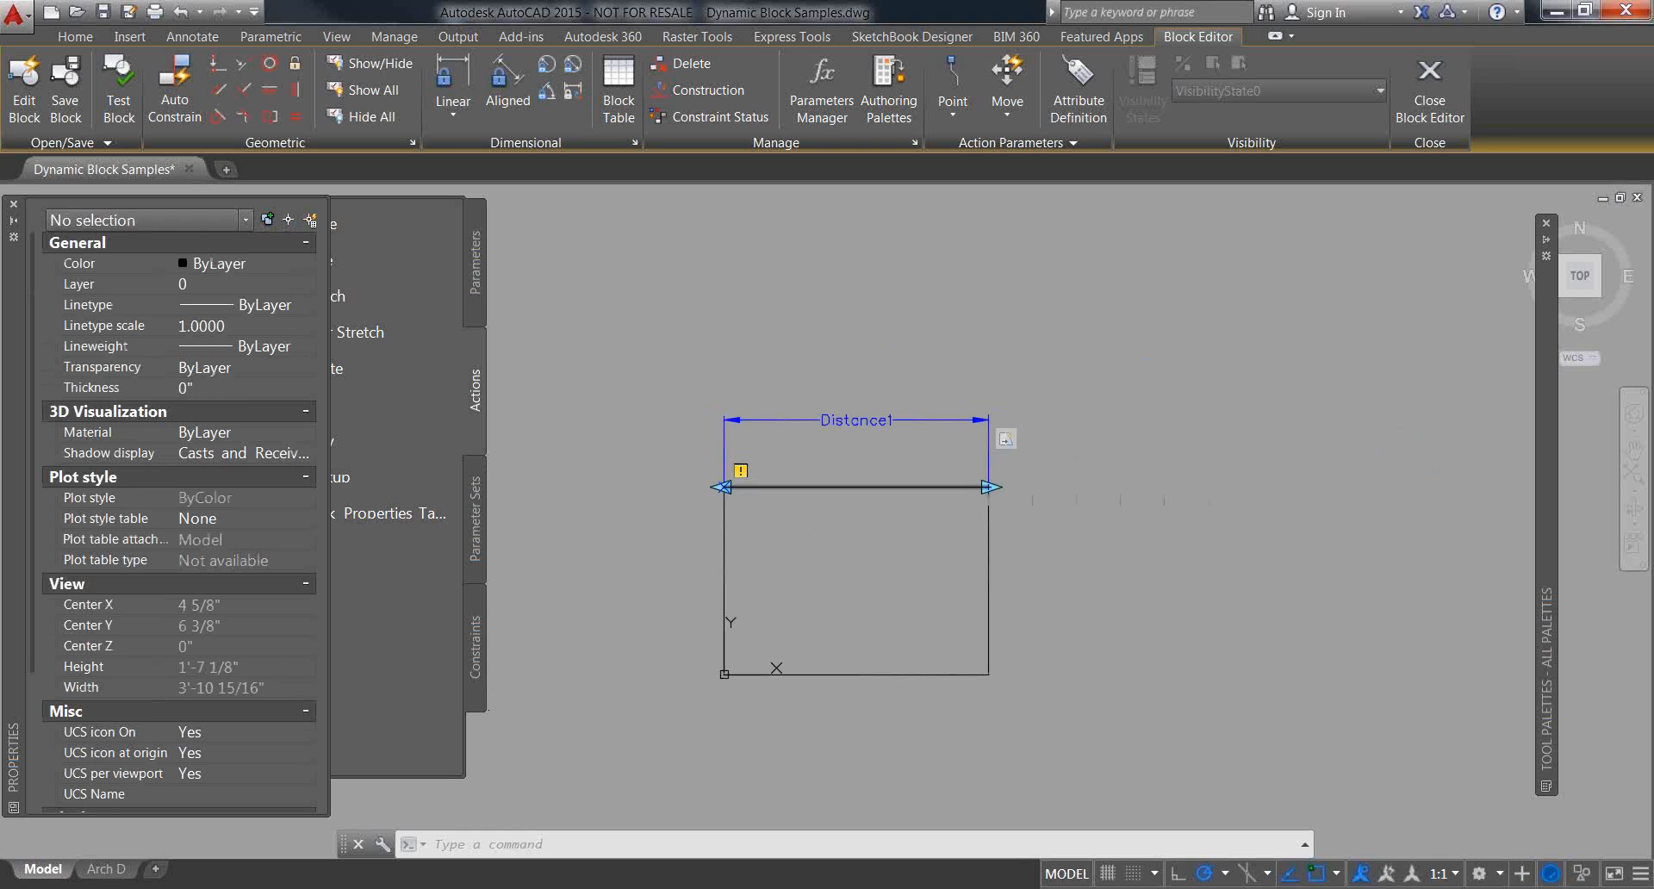
left_click(119, 91)
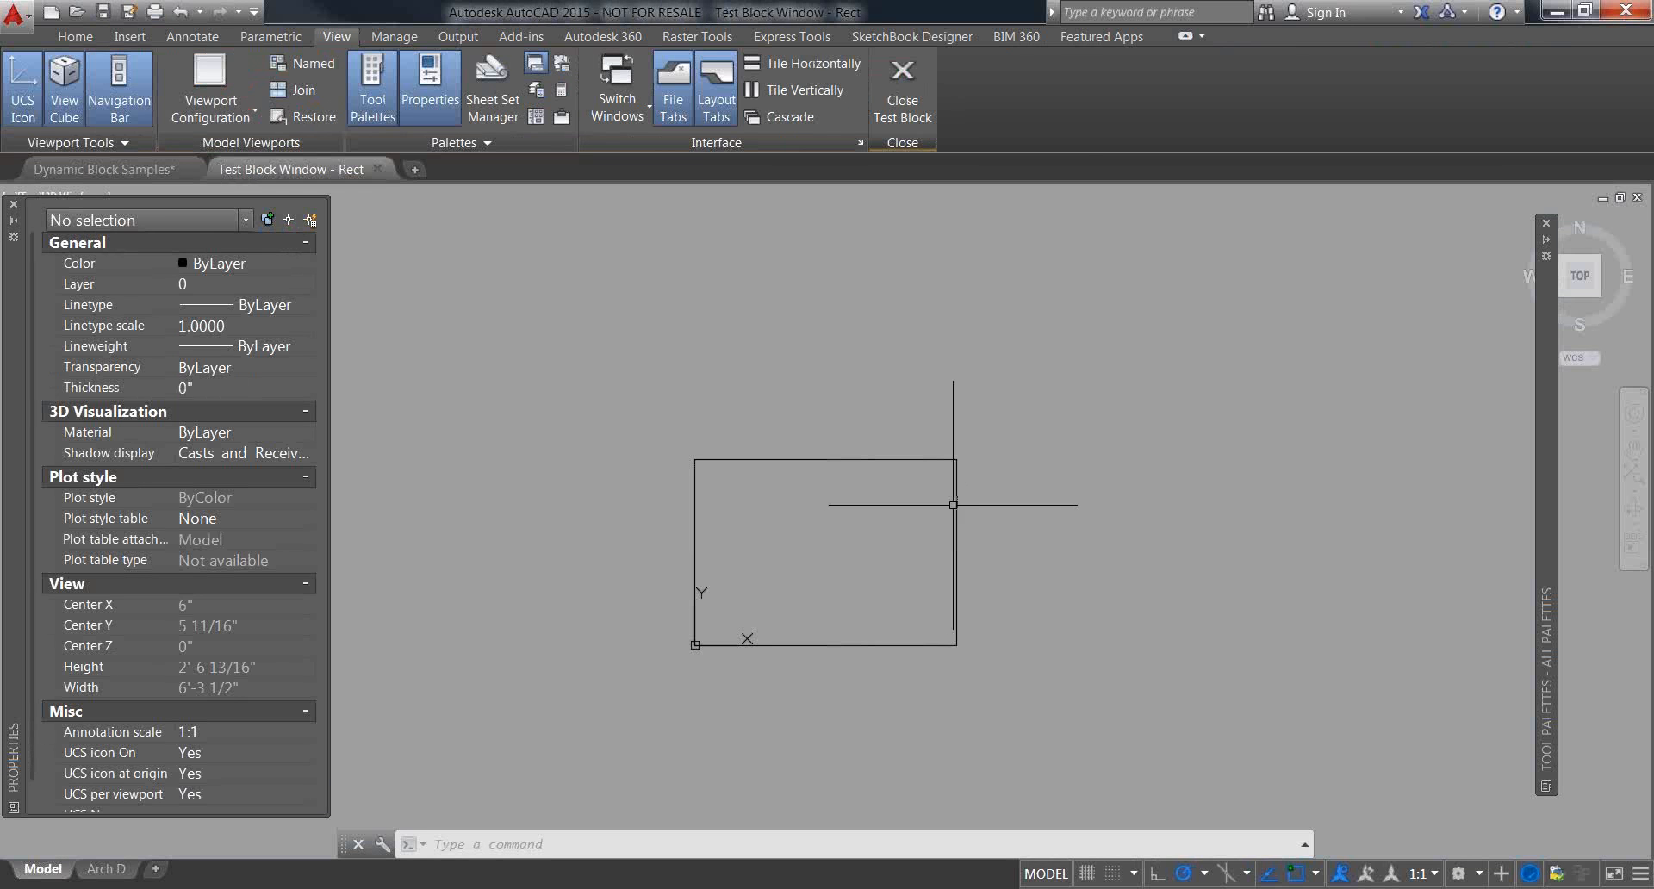
left_click(956, 500)
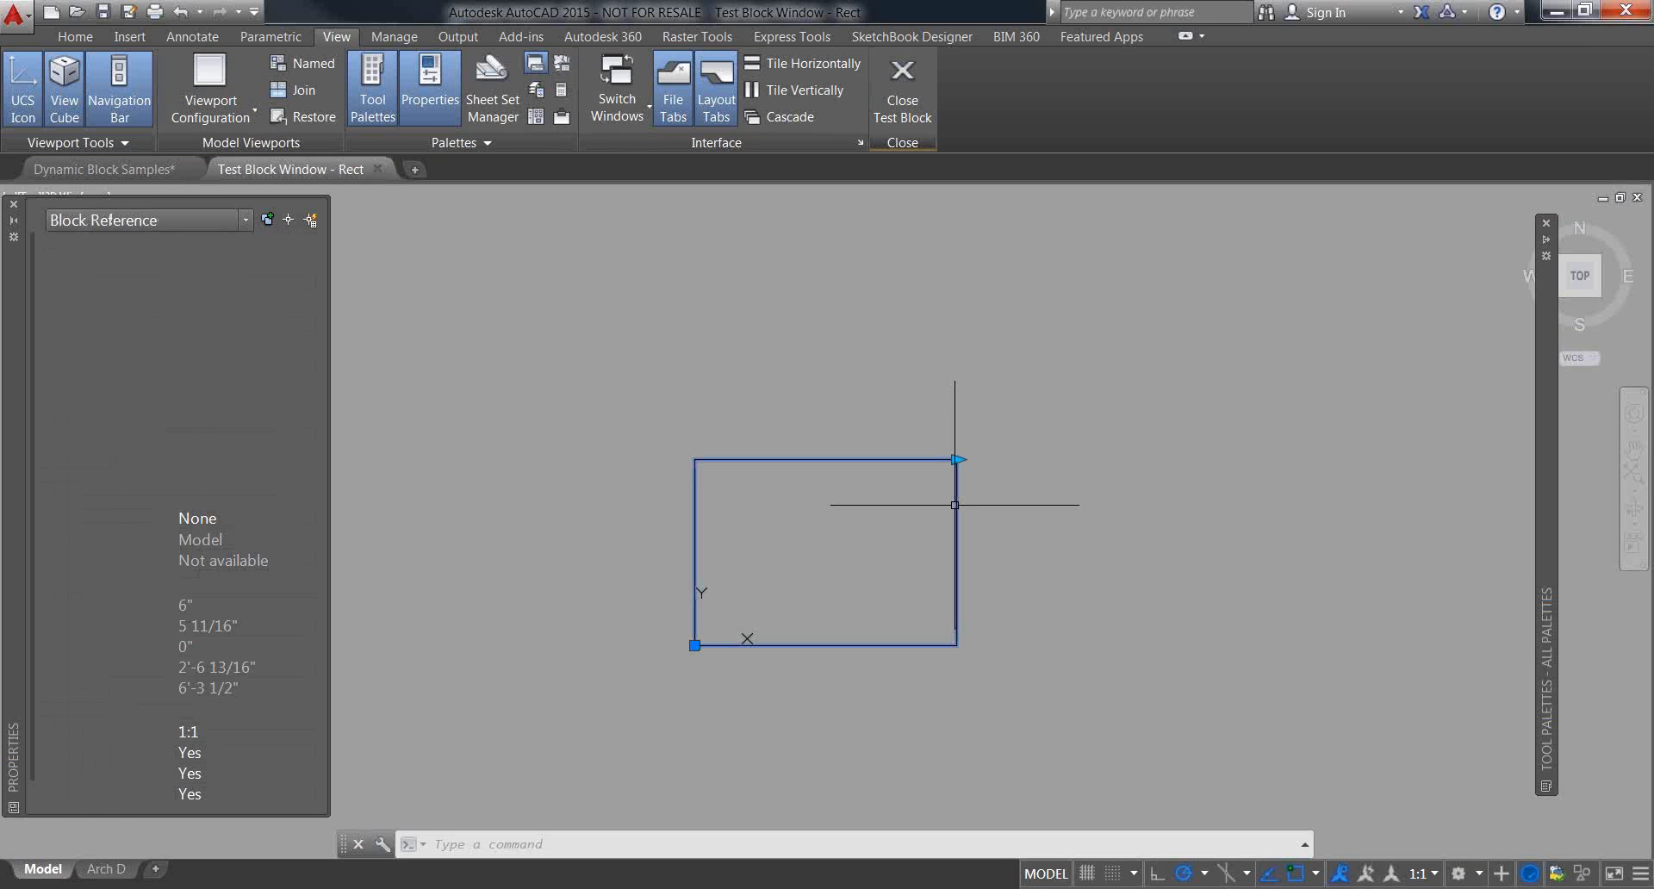
left_click(957, 459)
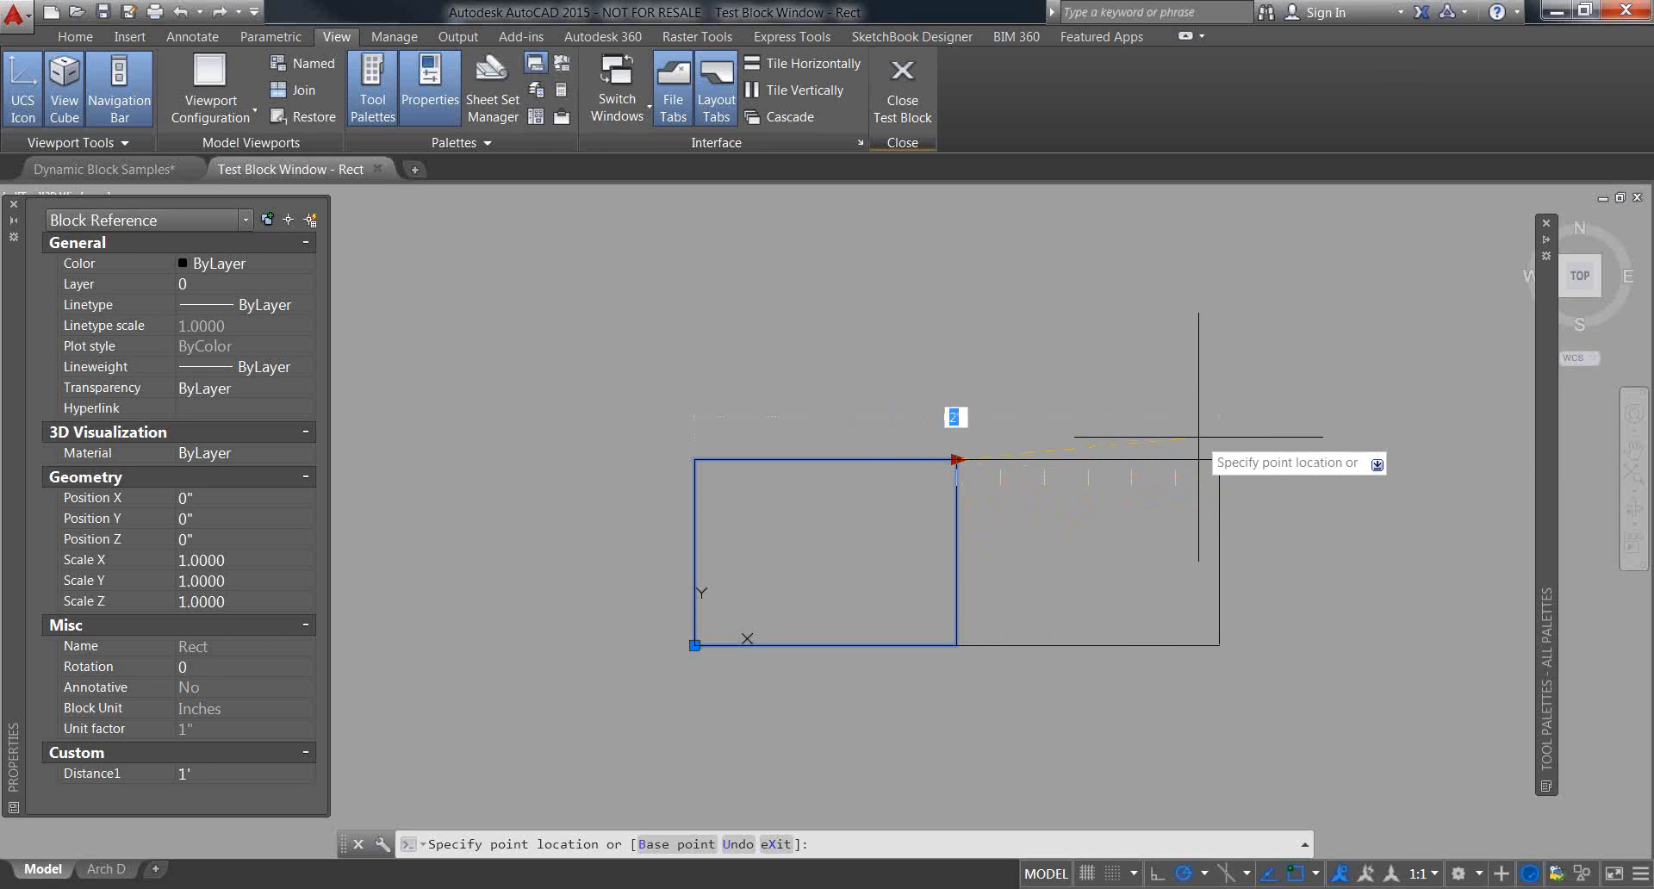
type("2")
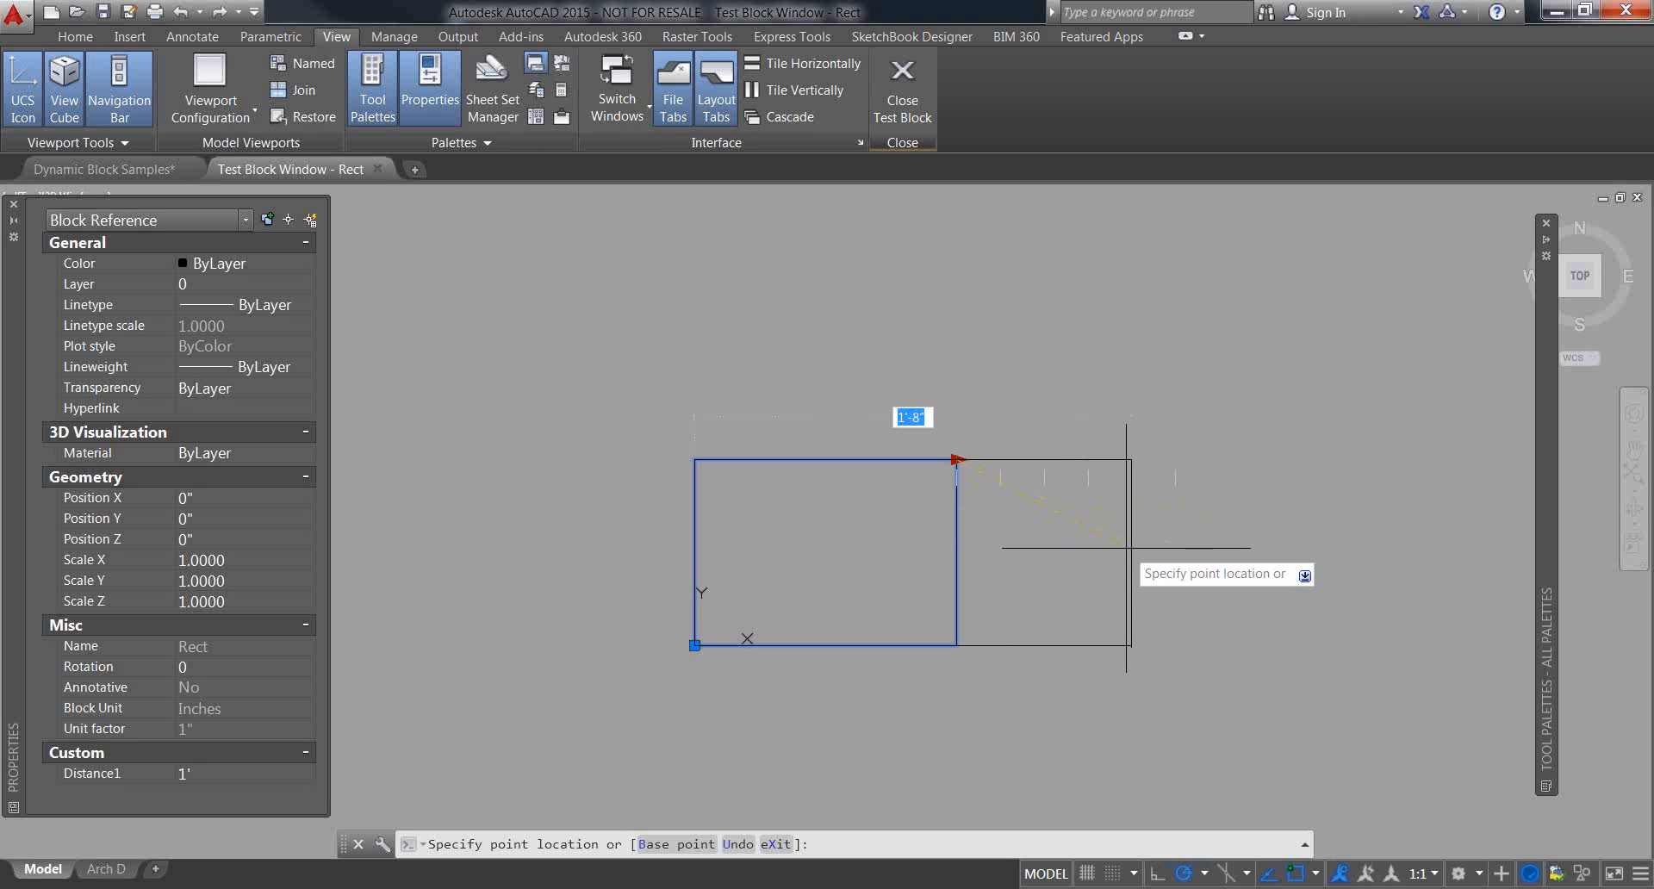
left_click(1126, 547)
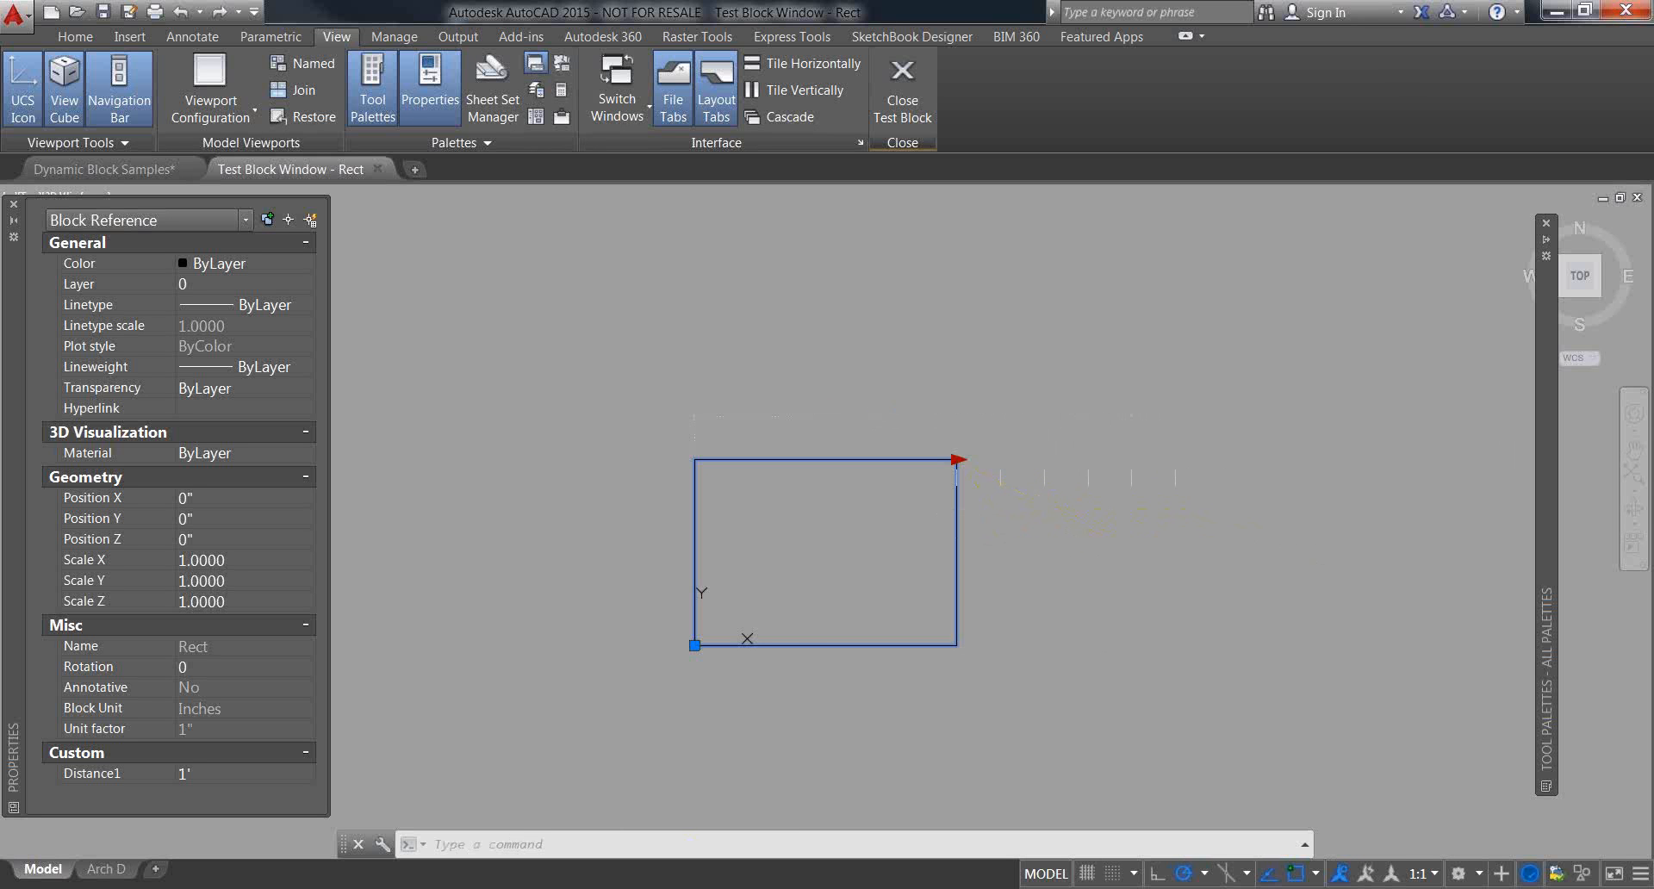
Step: Close the test window, save the Rect block changes and exit the Block Editor
left_click(902, 86)
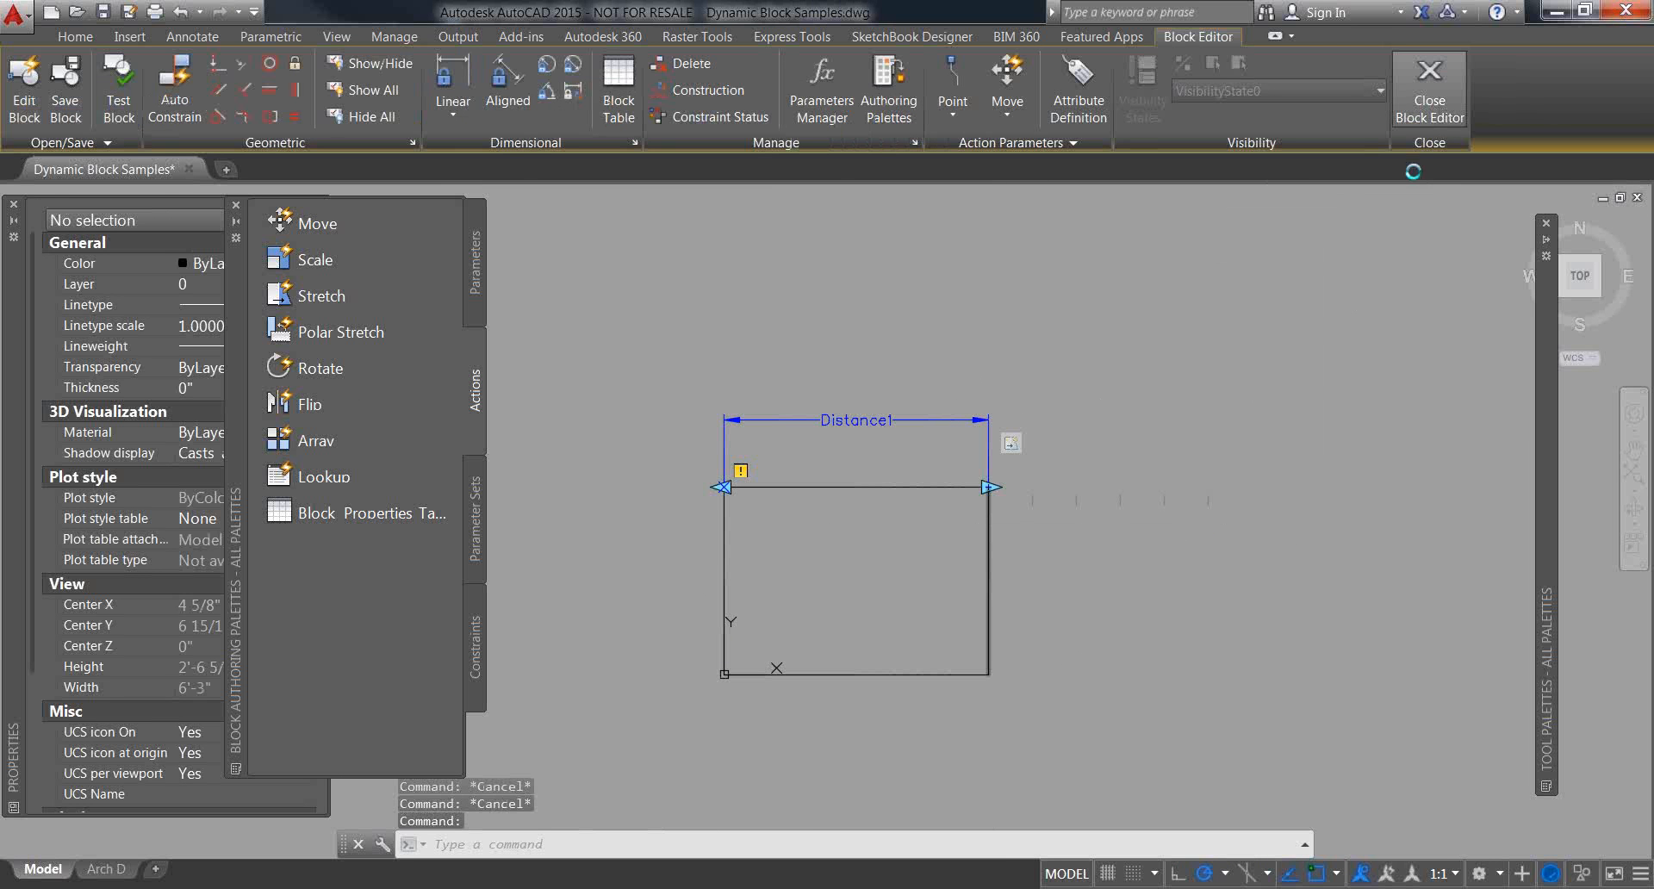
left_click(1429, 90)
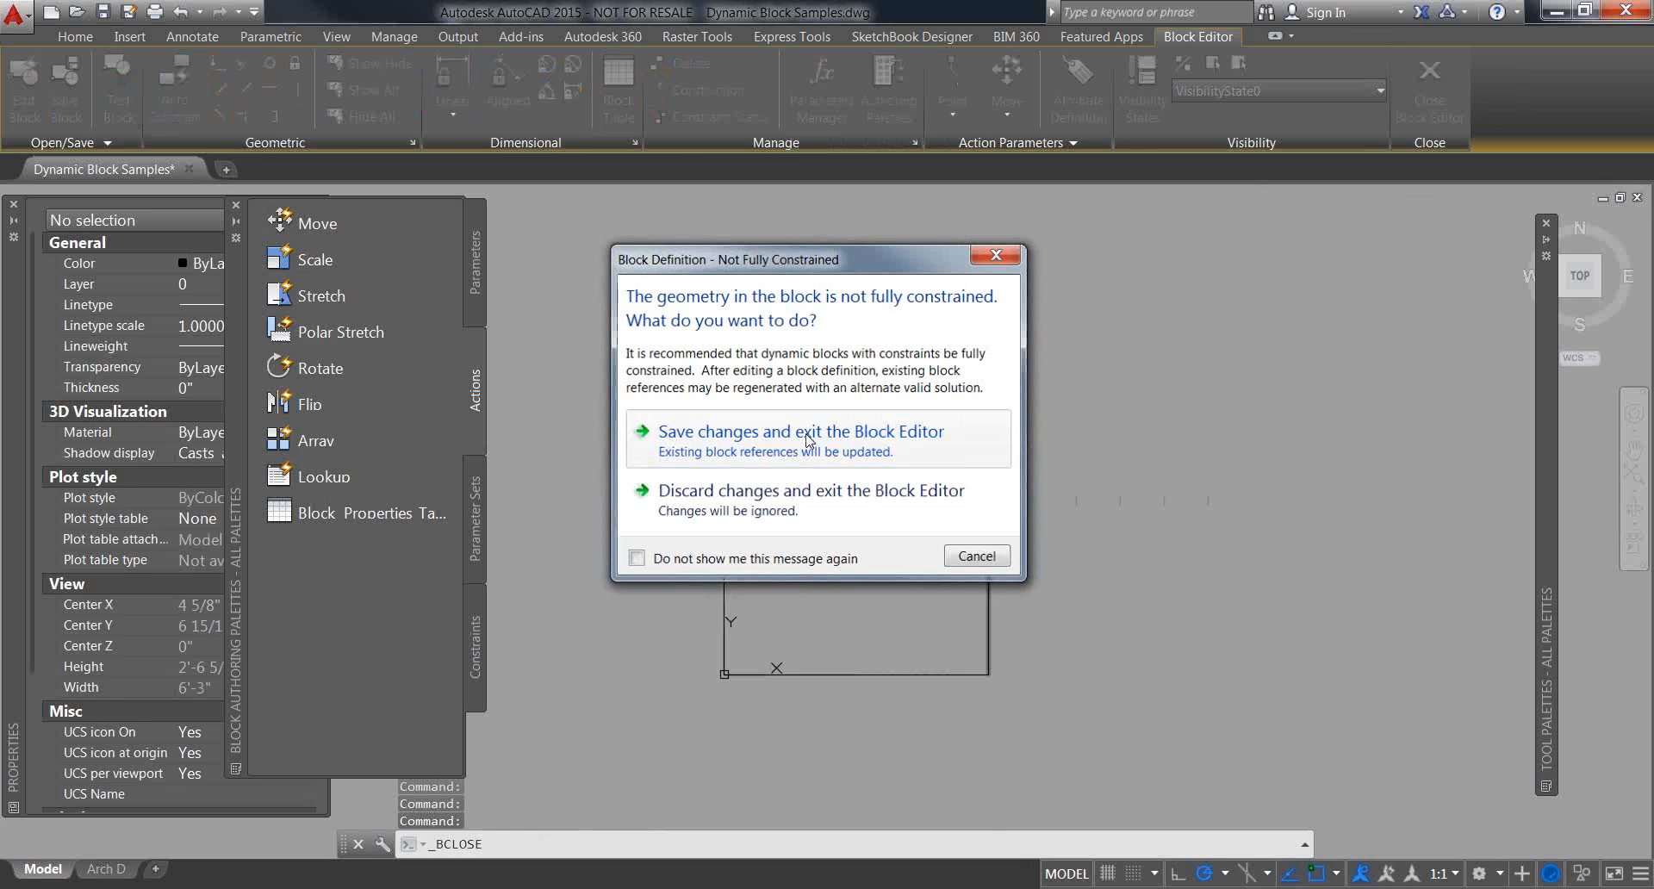
left_click(807, 437)
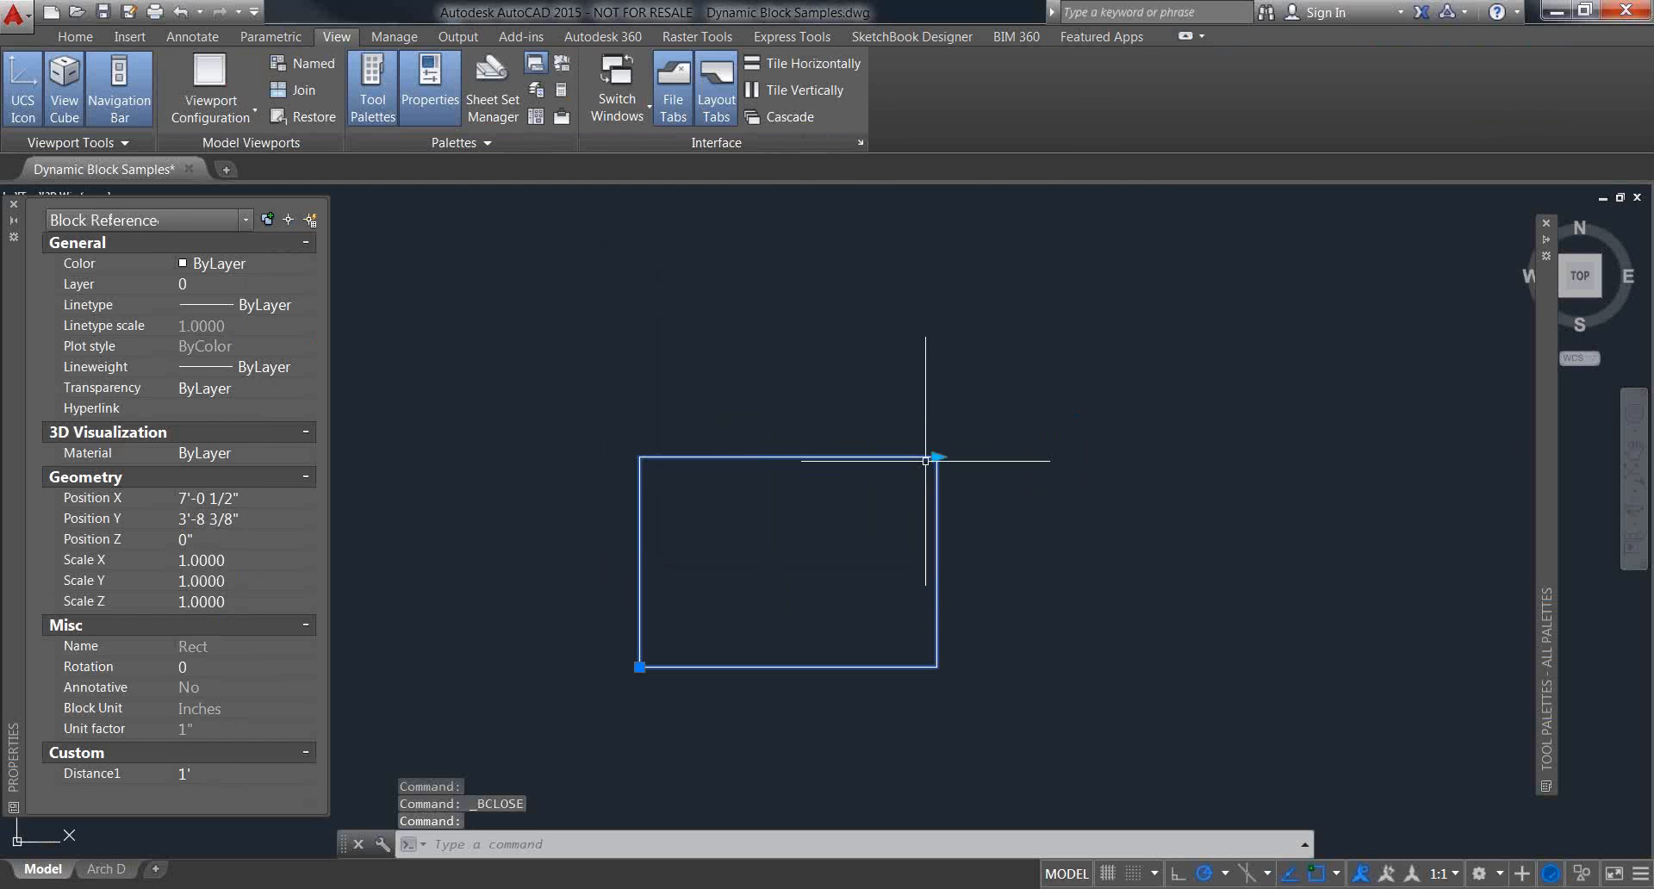
Step: Stretch the inserted Rect block to the right in the drawing until its width is 1'-10"
left_click(937, 456)
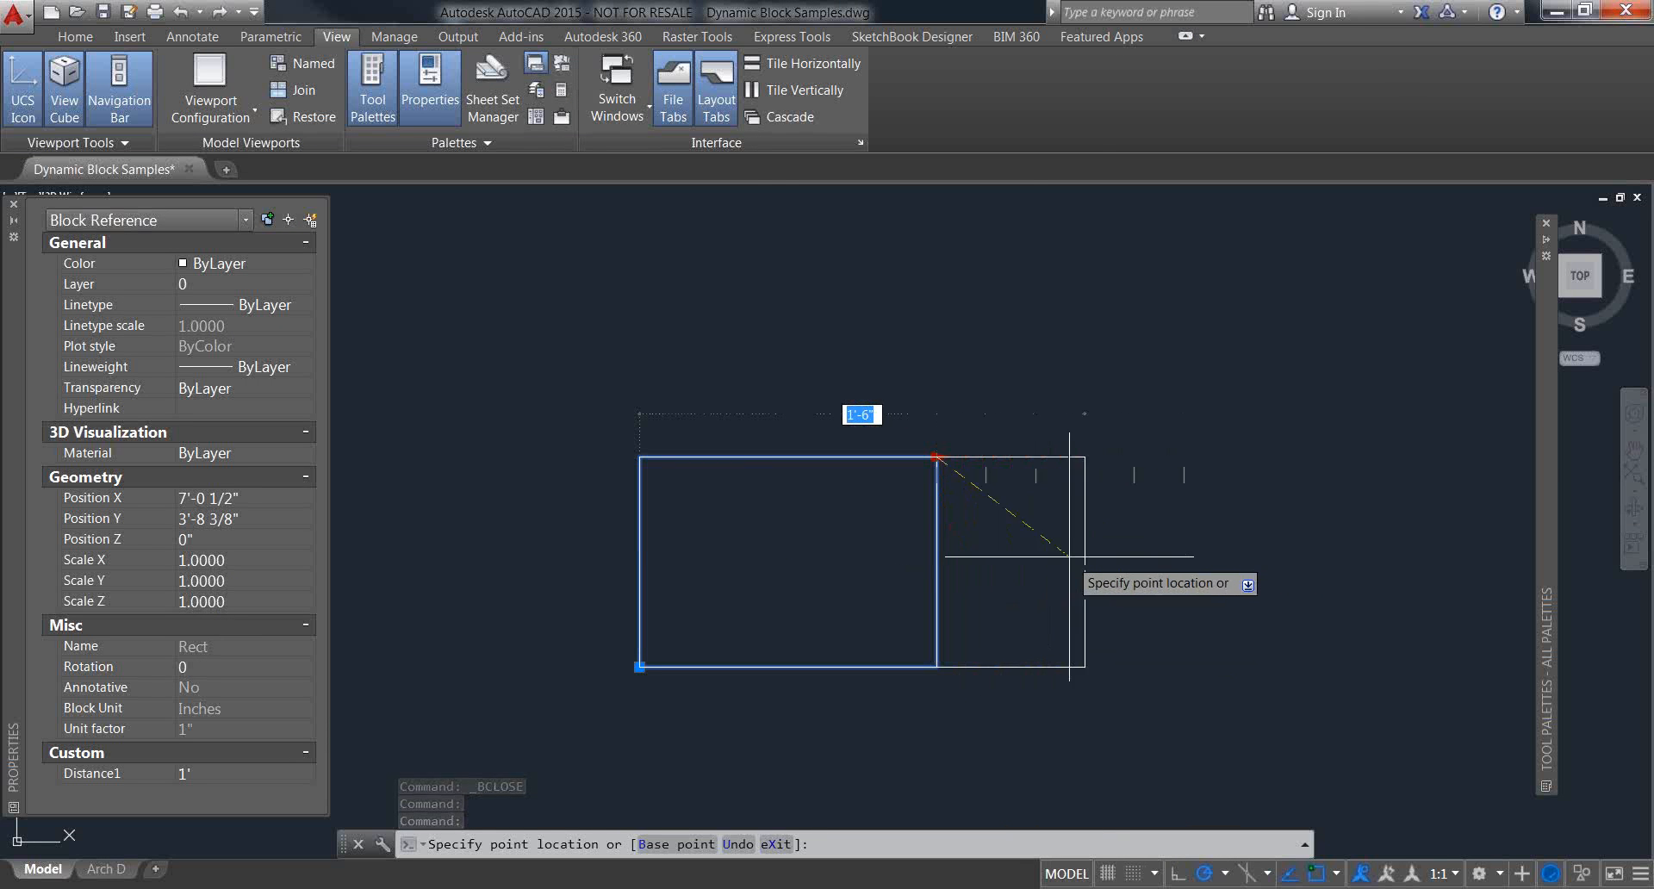
left_click(1165, 549)
scroll(972, 468, "down", 2)
scroll(935, 478, "up", 2)
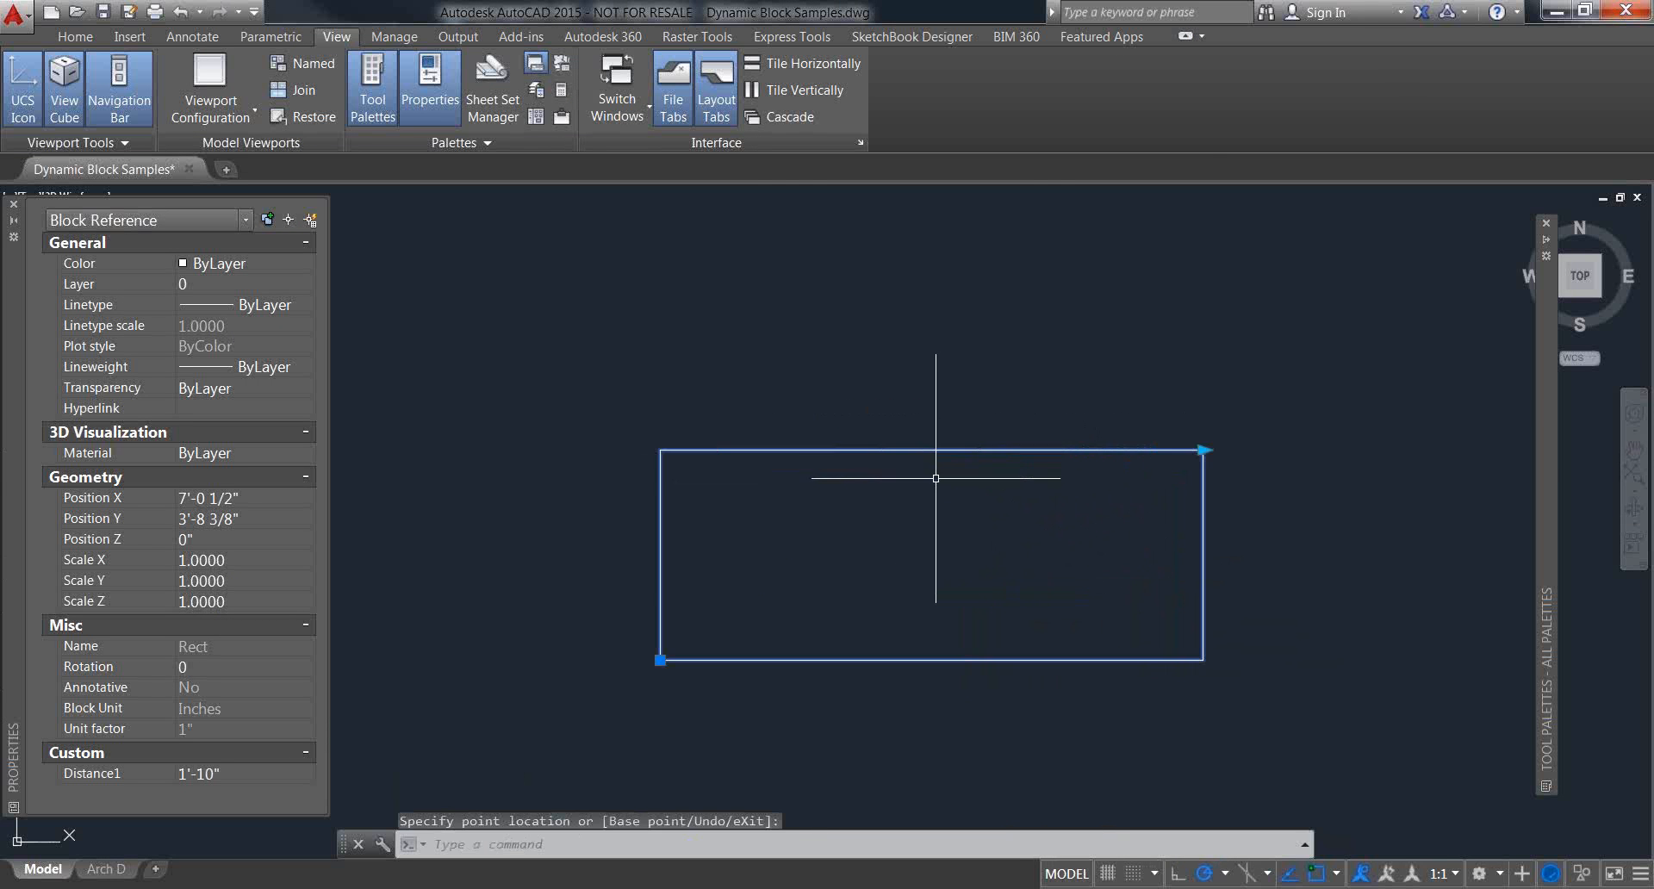
middle_click_drag(868, 251, 871, 277)
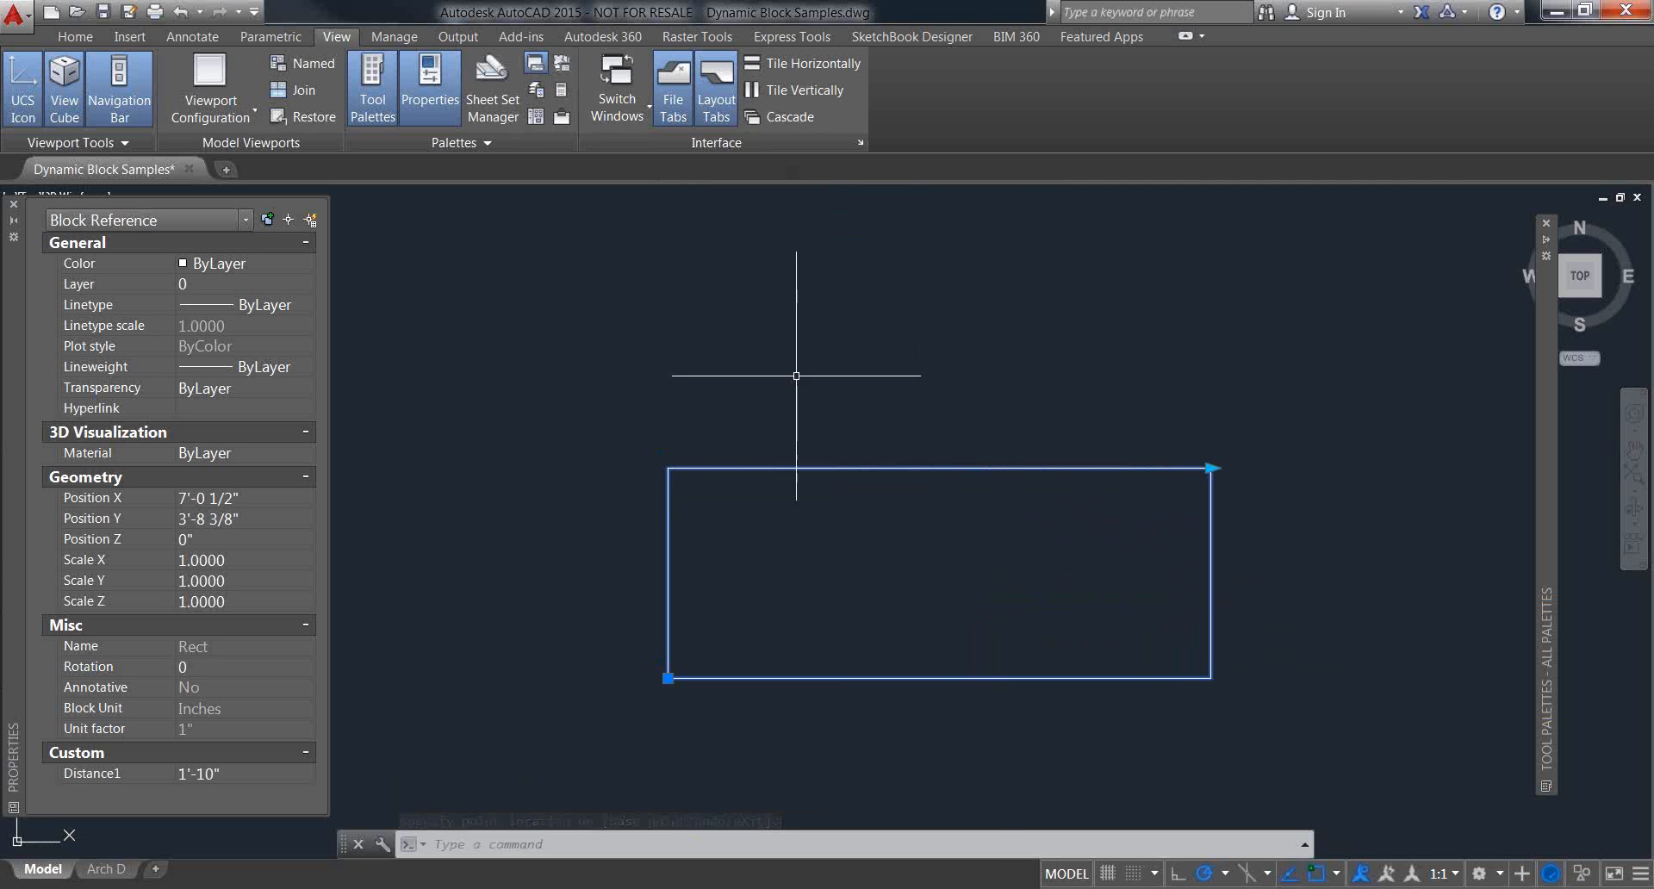
Step: Open the Rect block in the Block Editor and add a linear parameter along the rectangle's left edge, labelled outside the shape
right_click(779, 458)
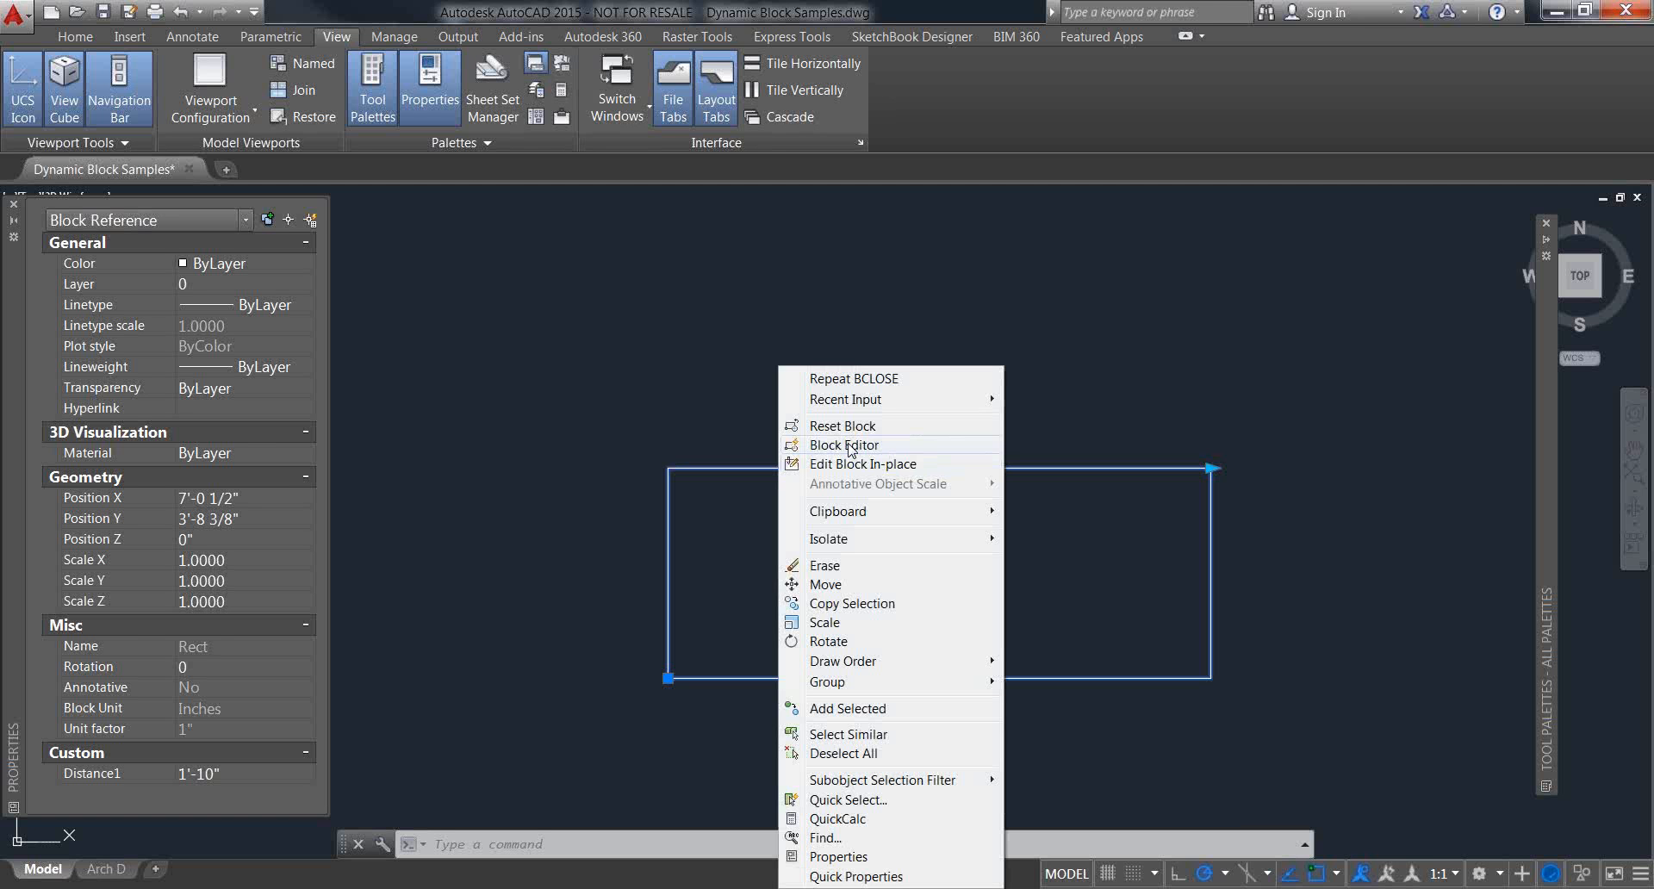
left_click(849, 446)
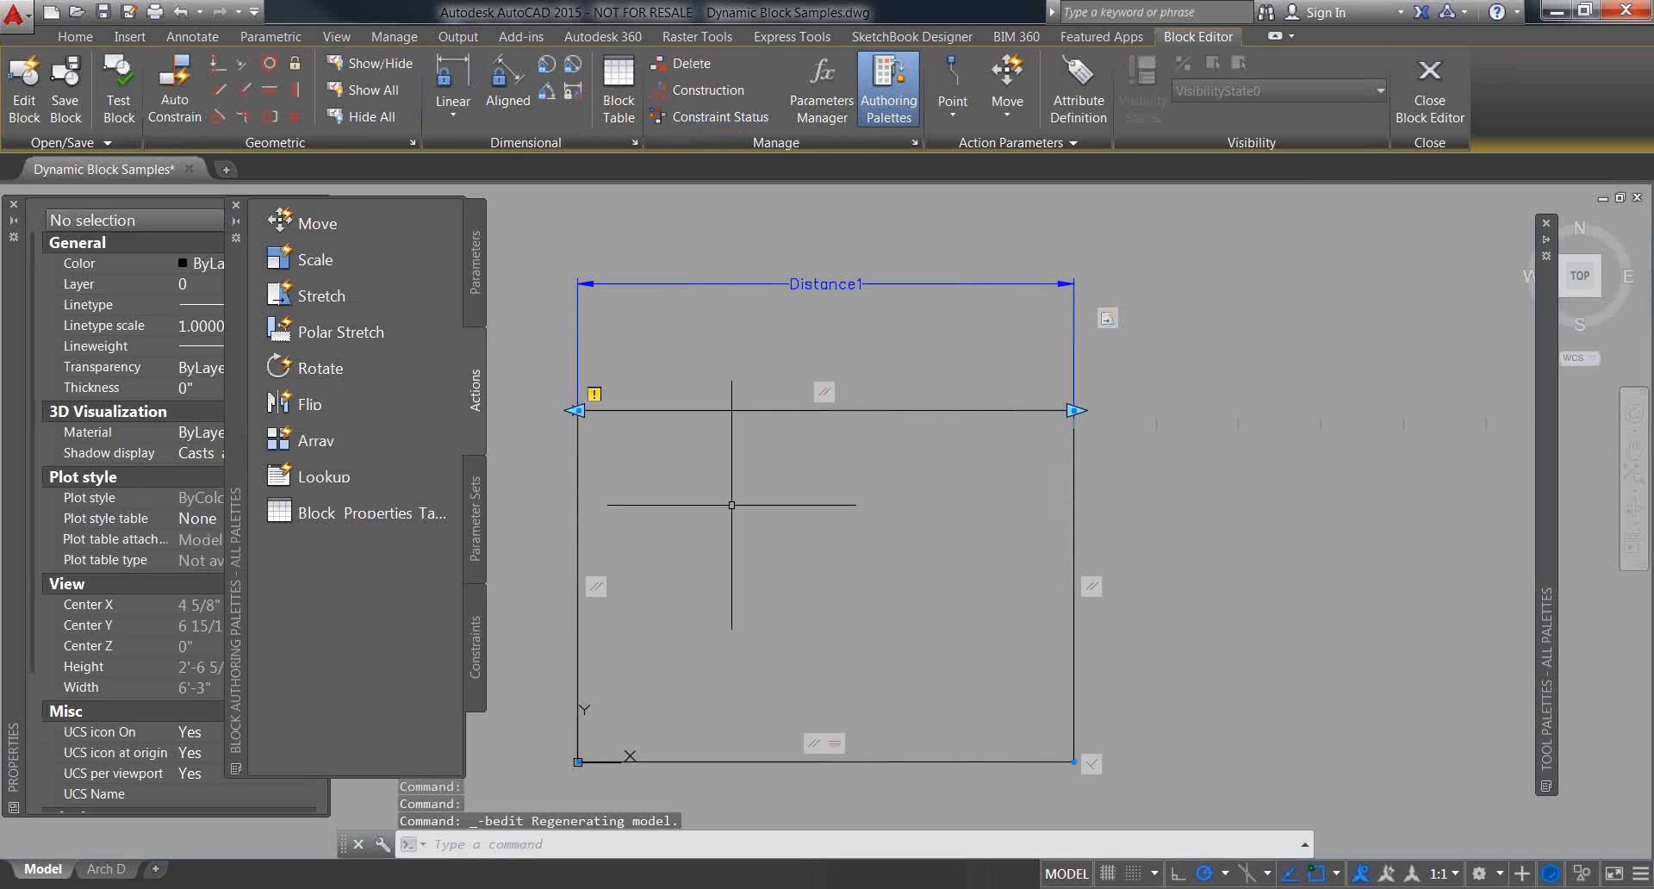
left_click(474, 300)
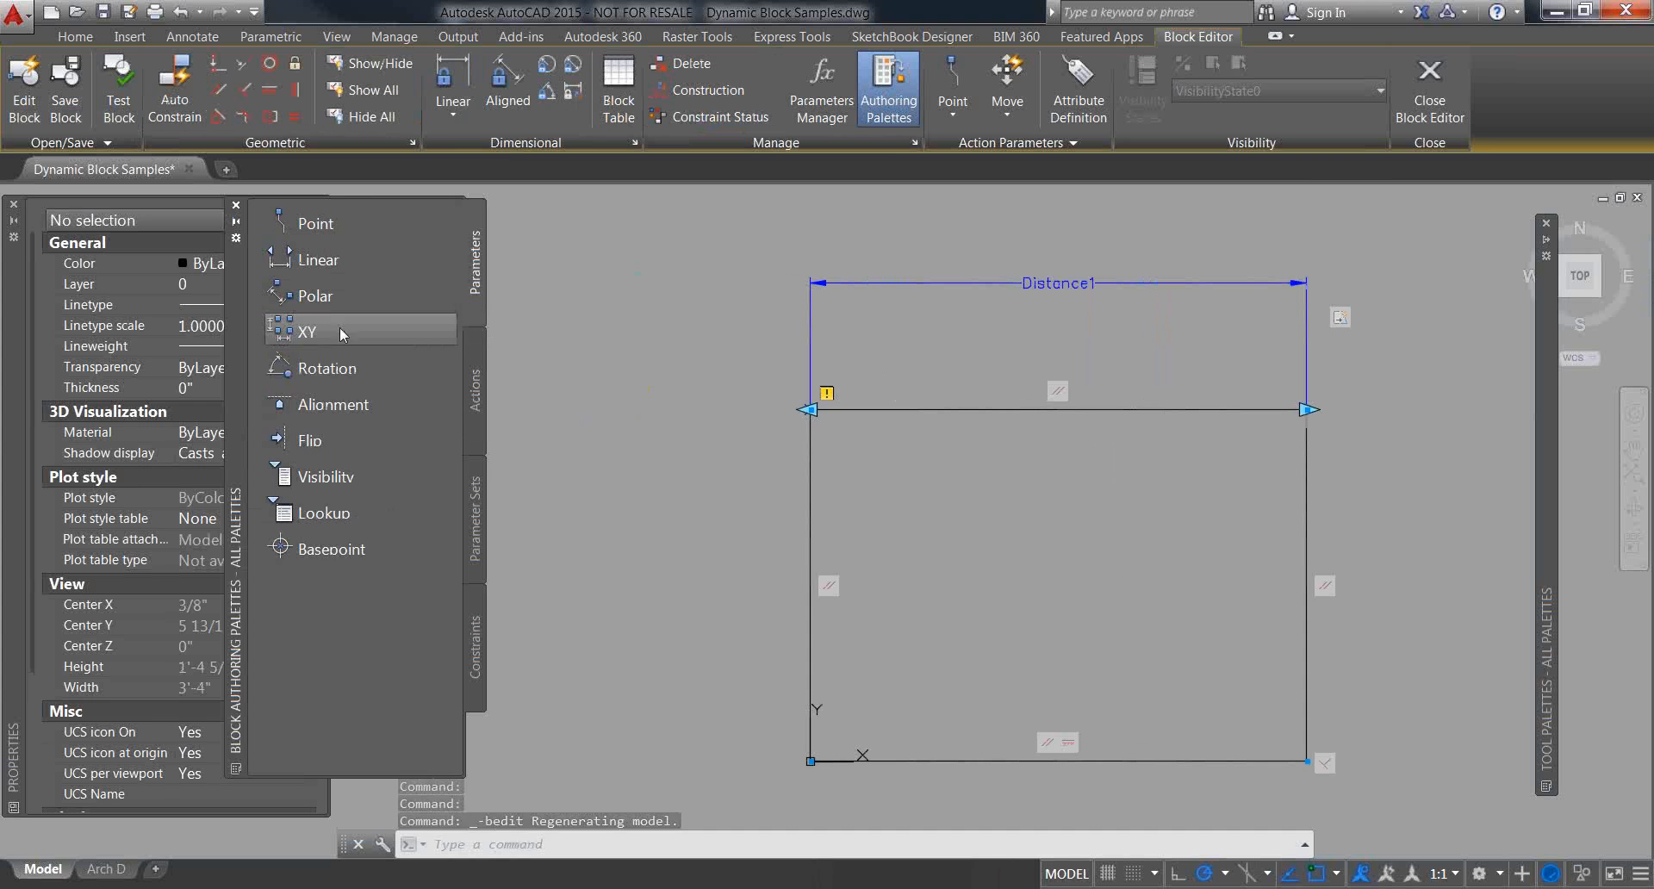
left_click(318, 261)
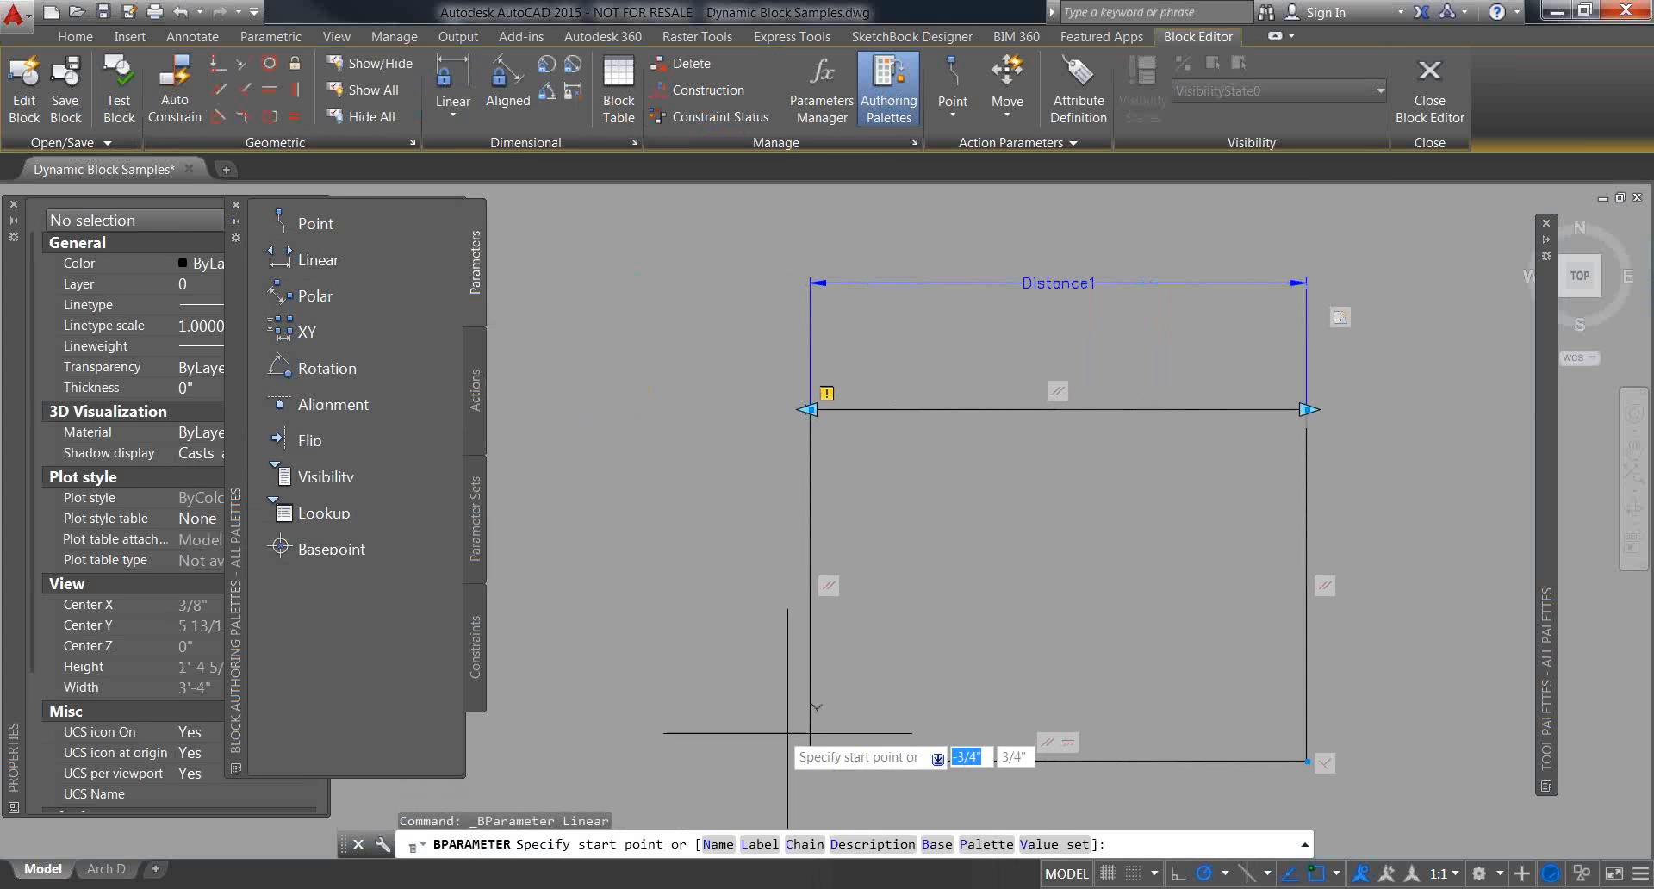
left_click(809, 760)
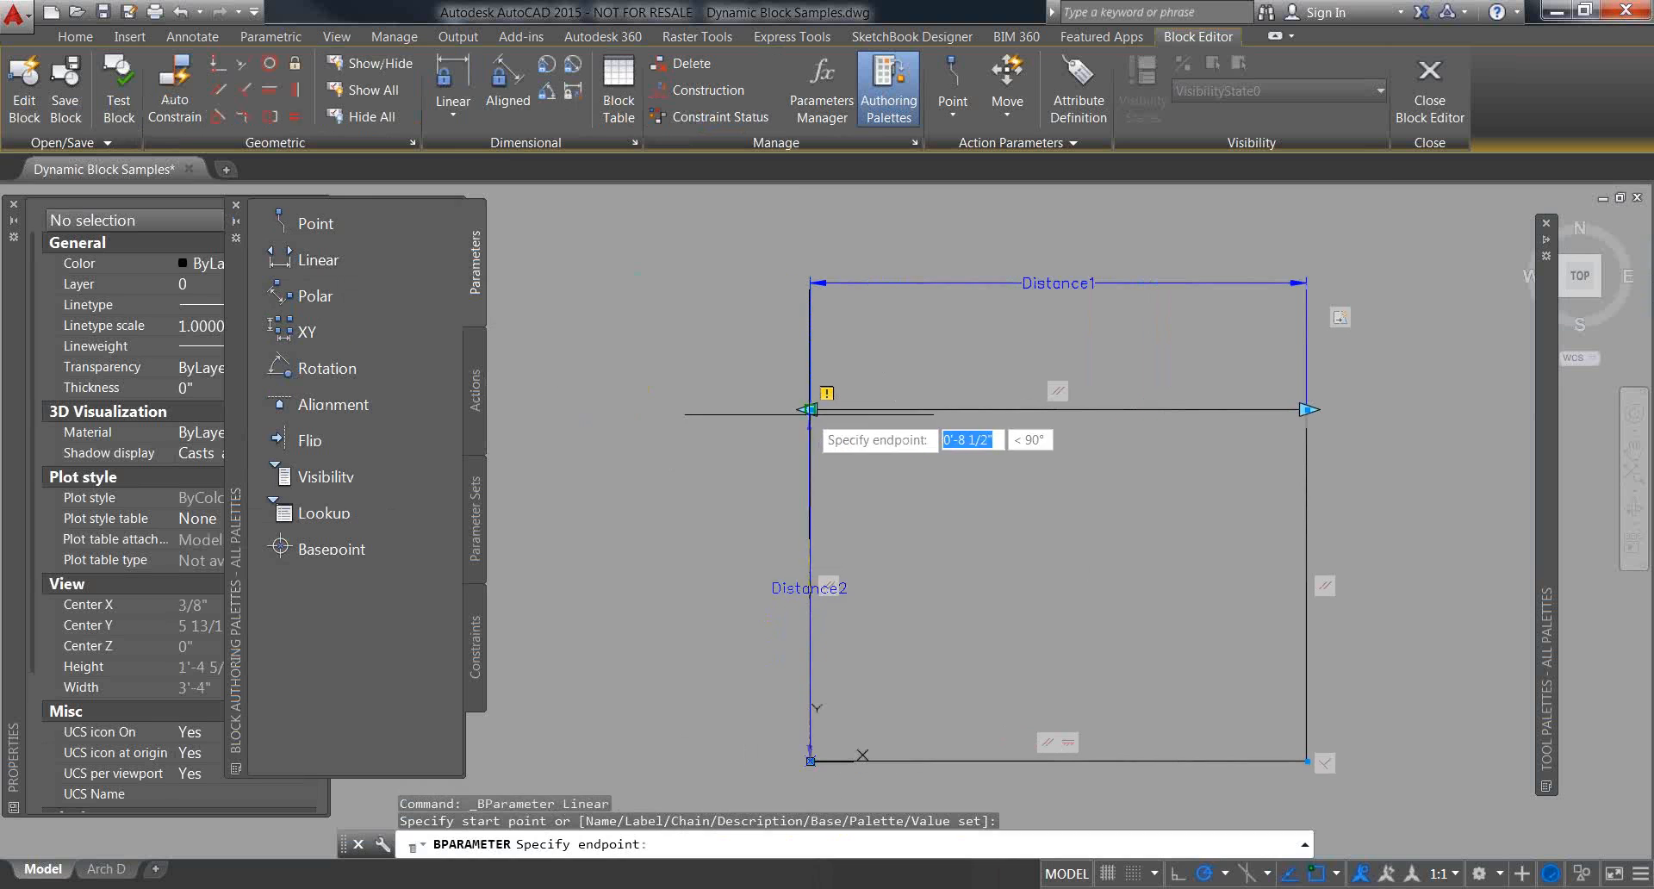
left_click(810, 409)
left_click(616, 470)
middle_click_drag(728, 567, 873, 515)
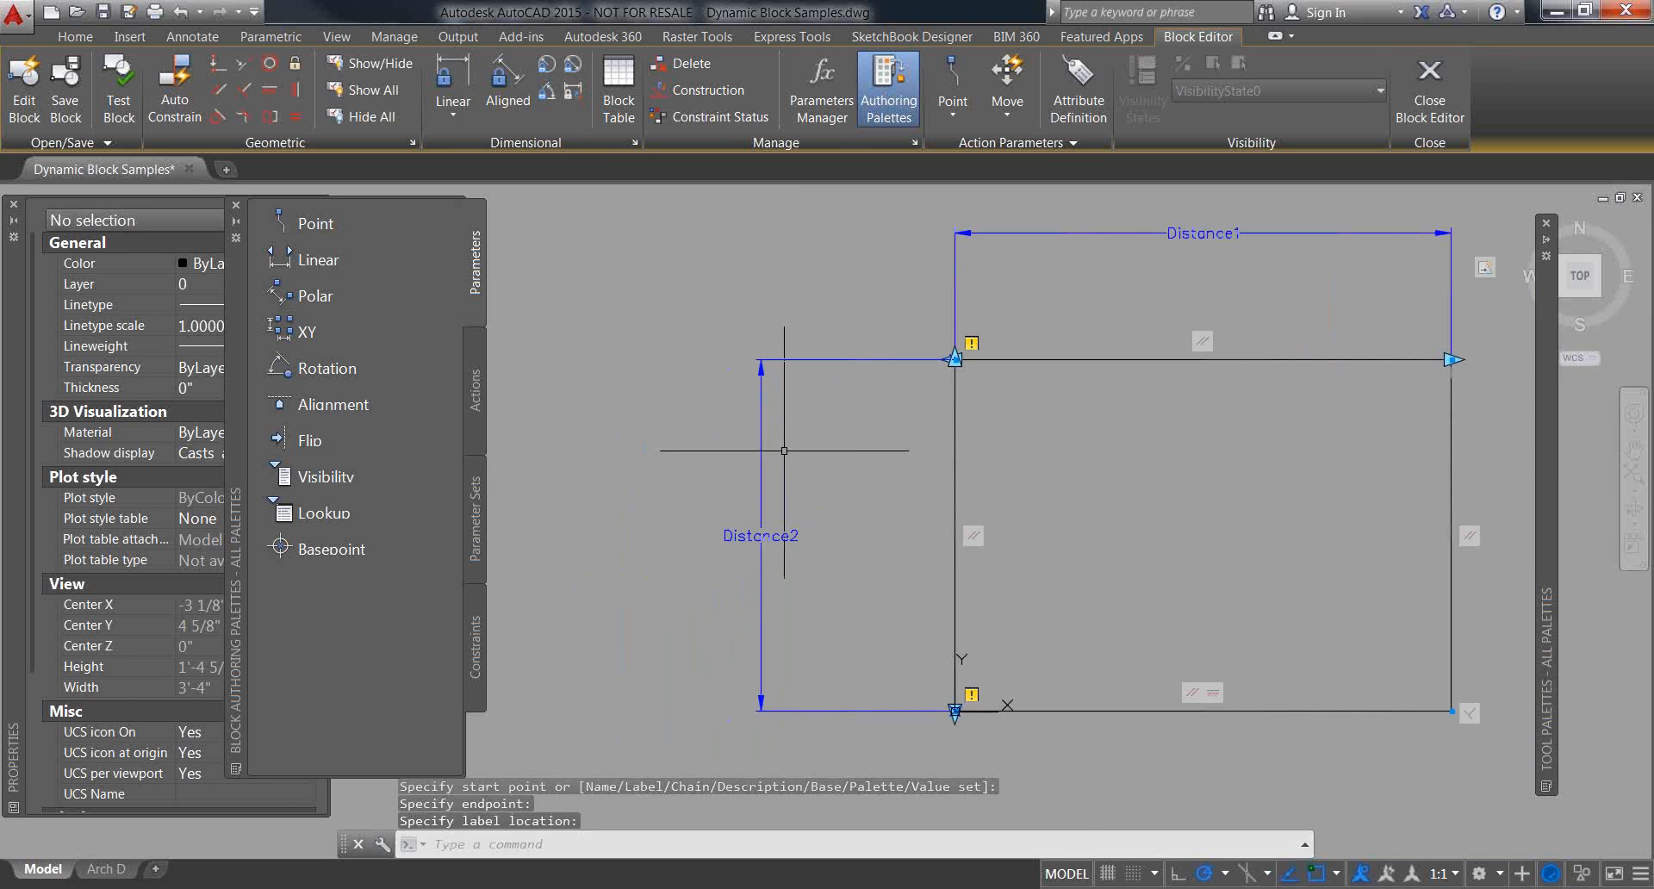
Step: Add an Array action to the vertical linear parameter for all four rectangle lines, picking the rectangle's height as the column distance
left_click(477, 398)
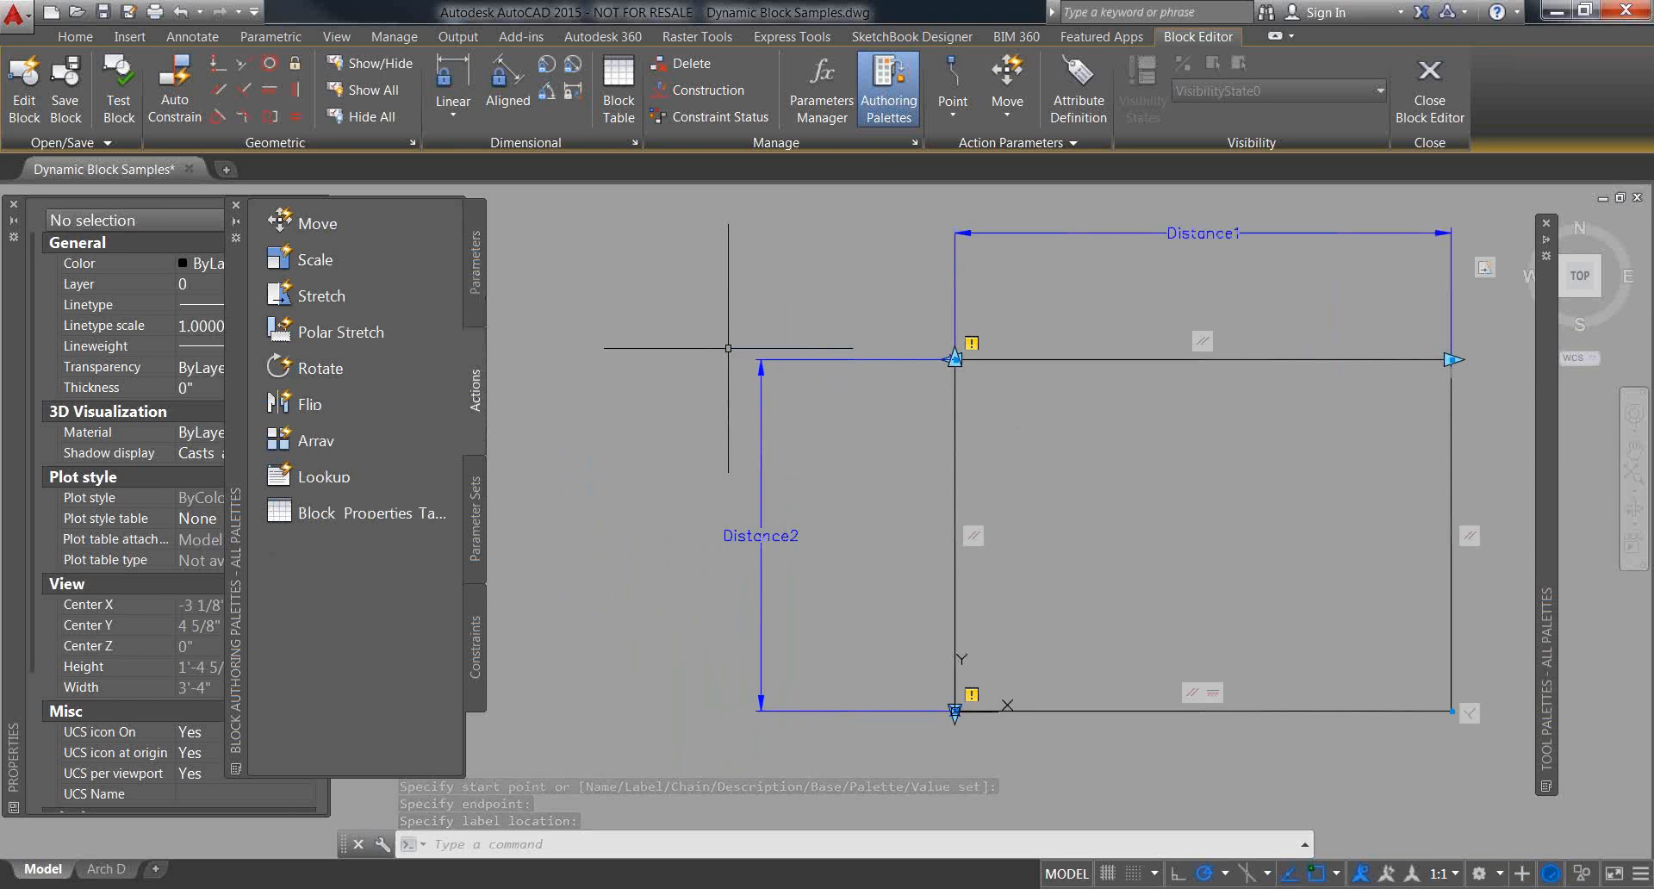
middle_click_drag(697, 439, 736, 429)
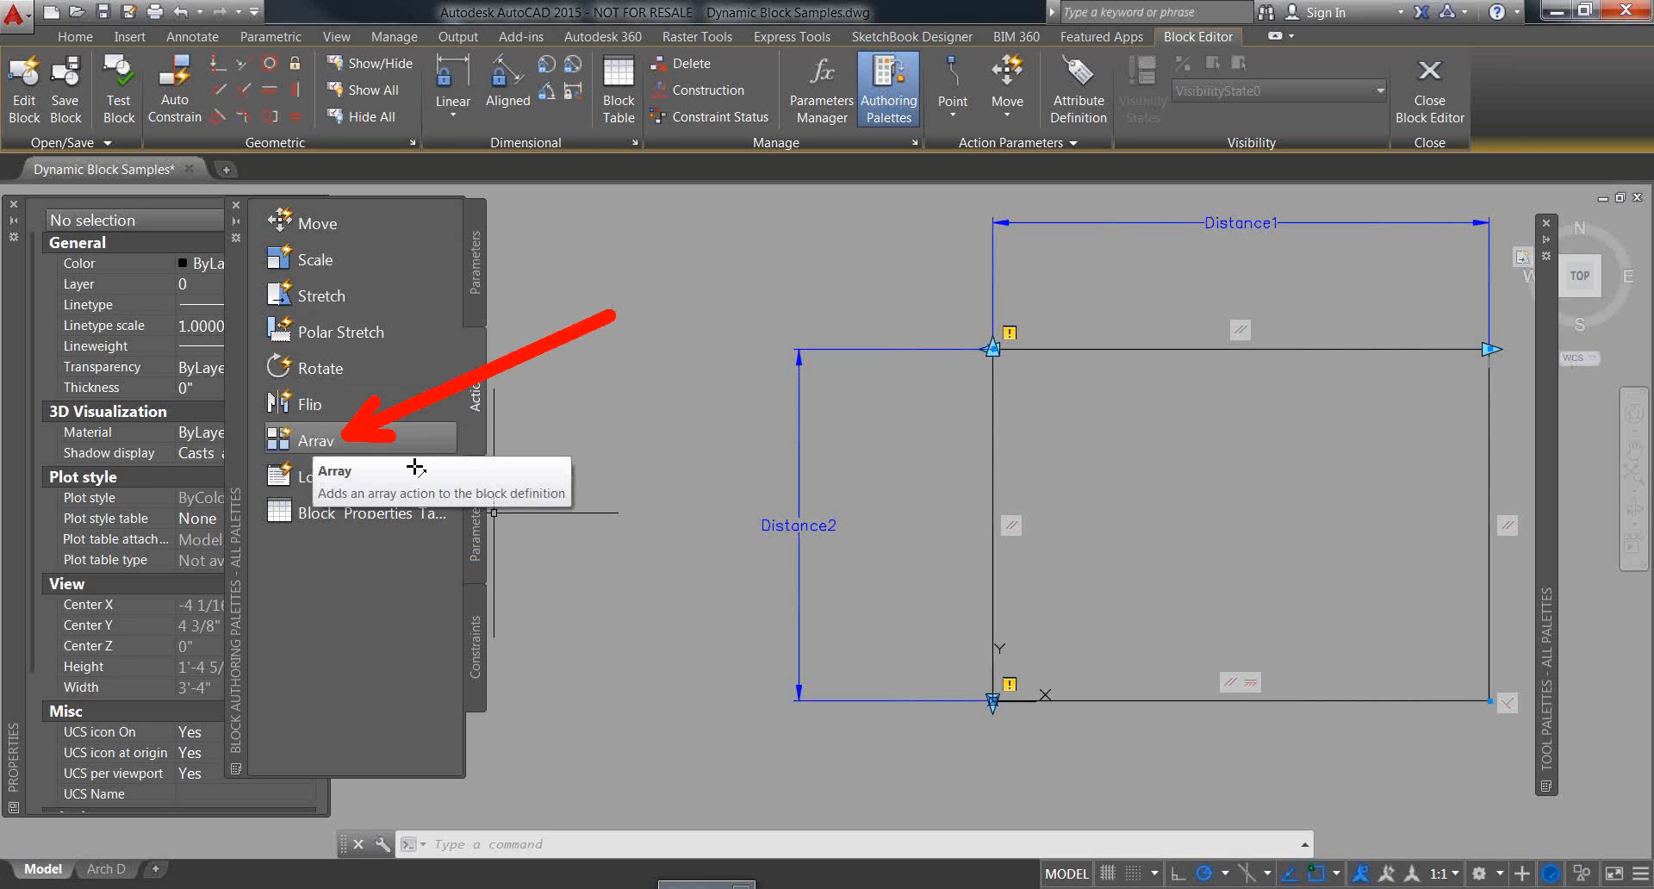
left_click(351, 446)
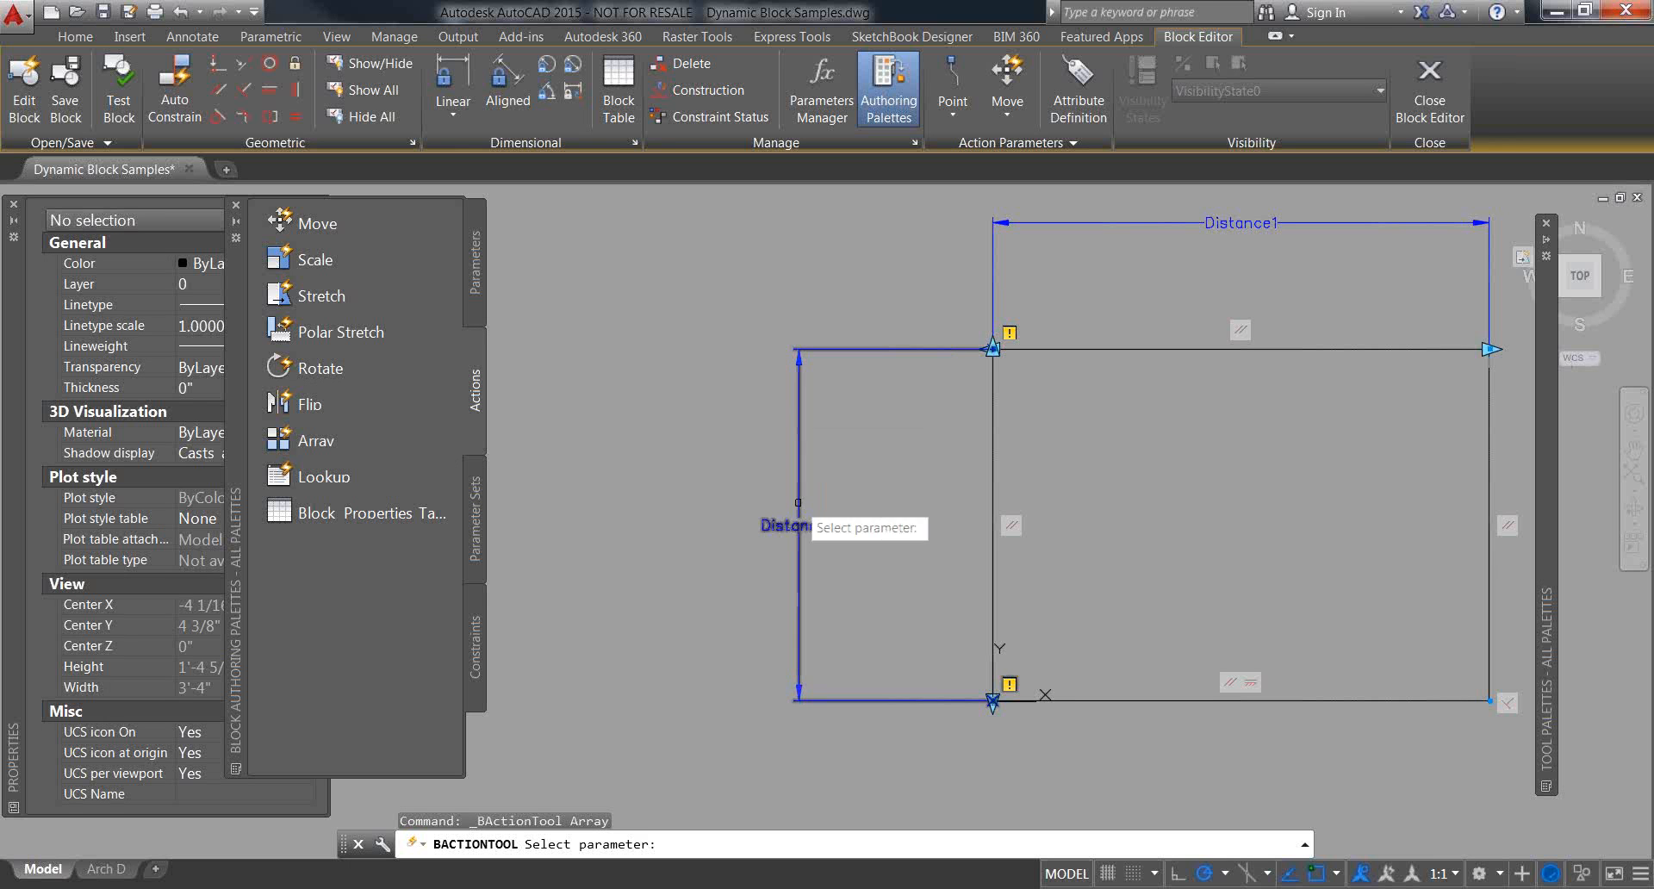
left_click(799, 504)
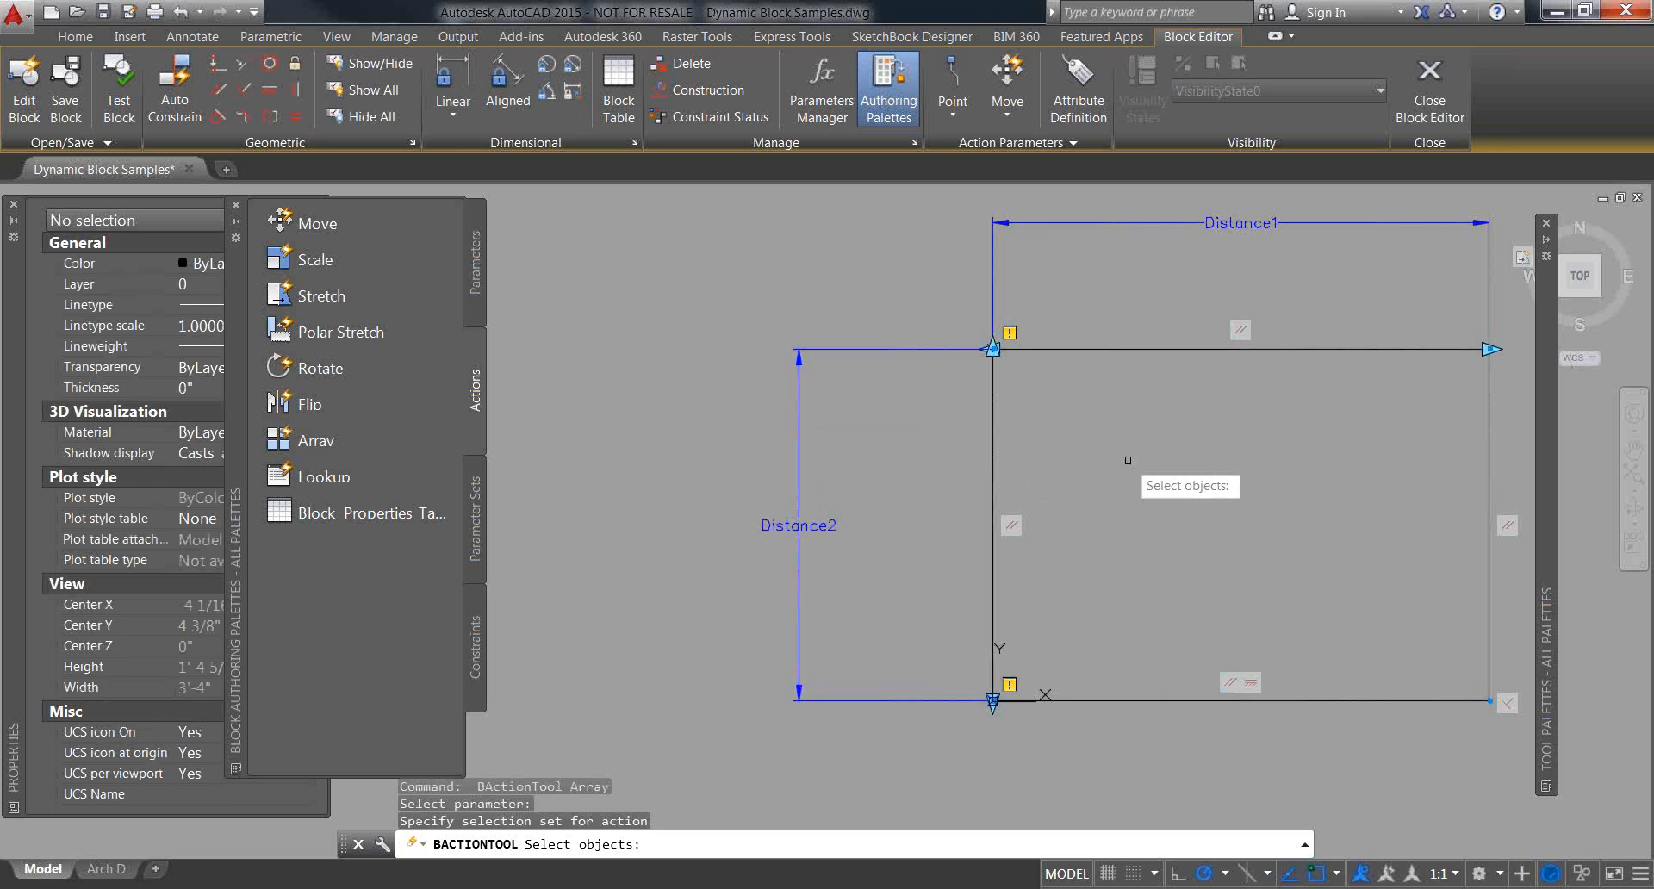
middle_click_drag(1096, 467, 972, 462)
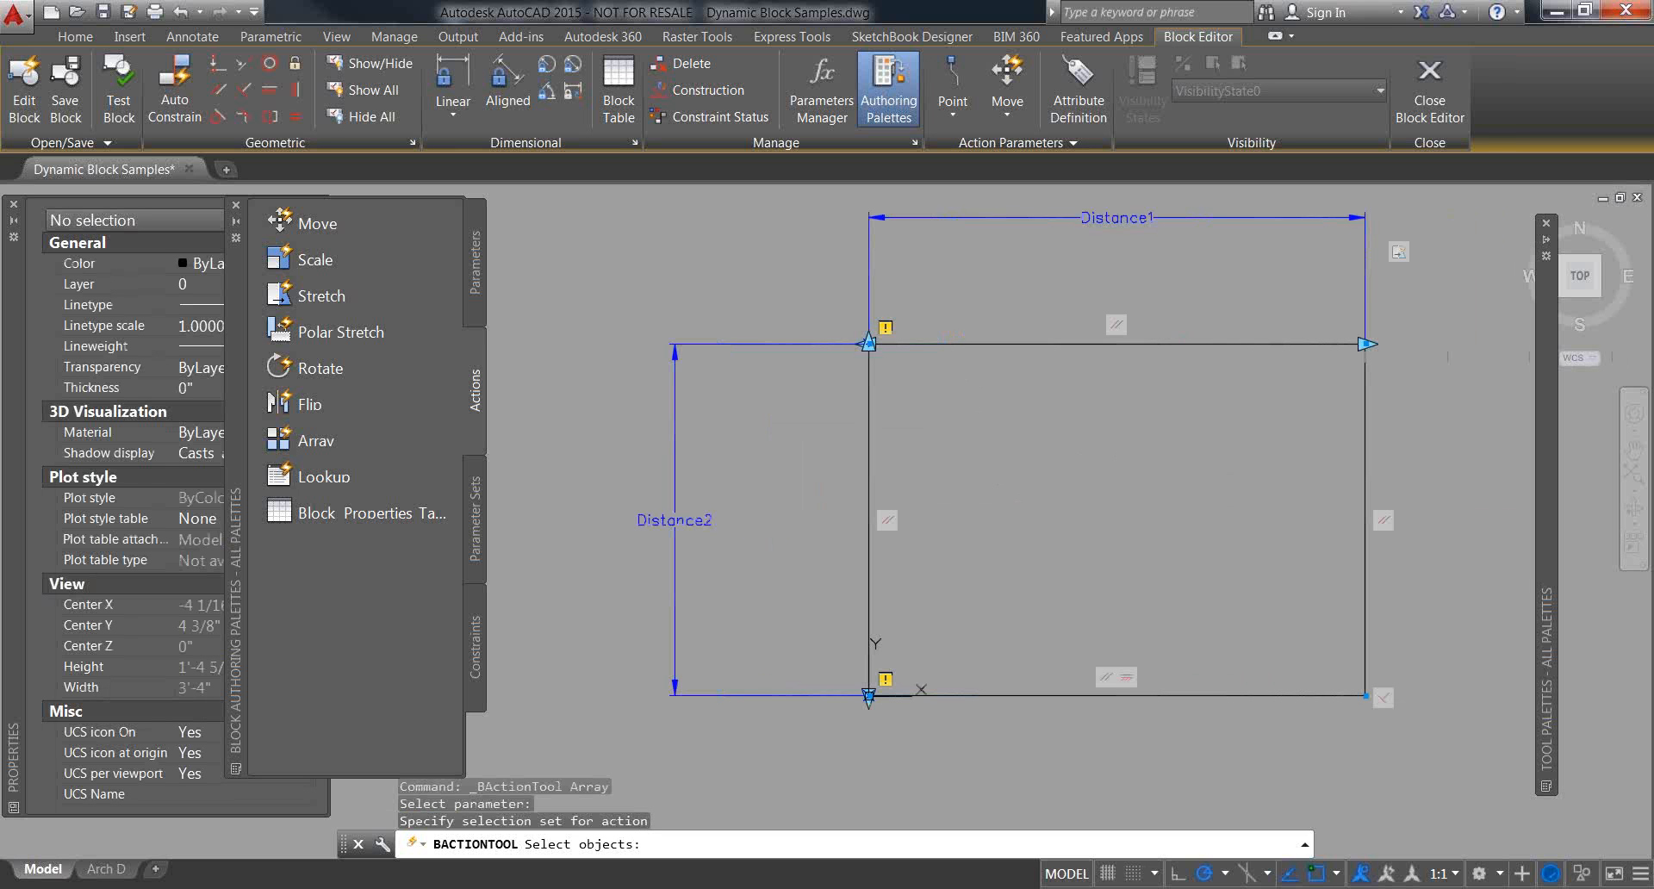
left_click(939, 345)
left_click(868, 436)
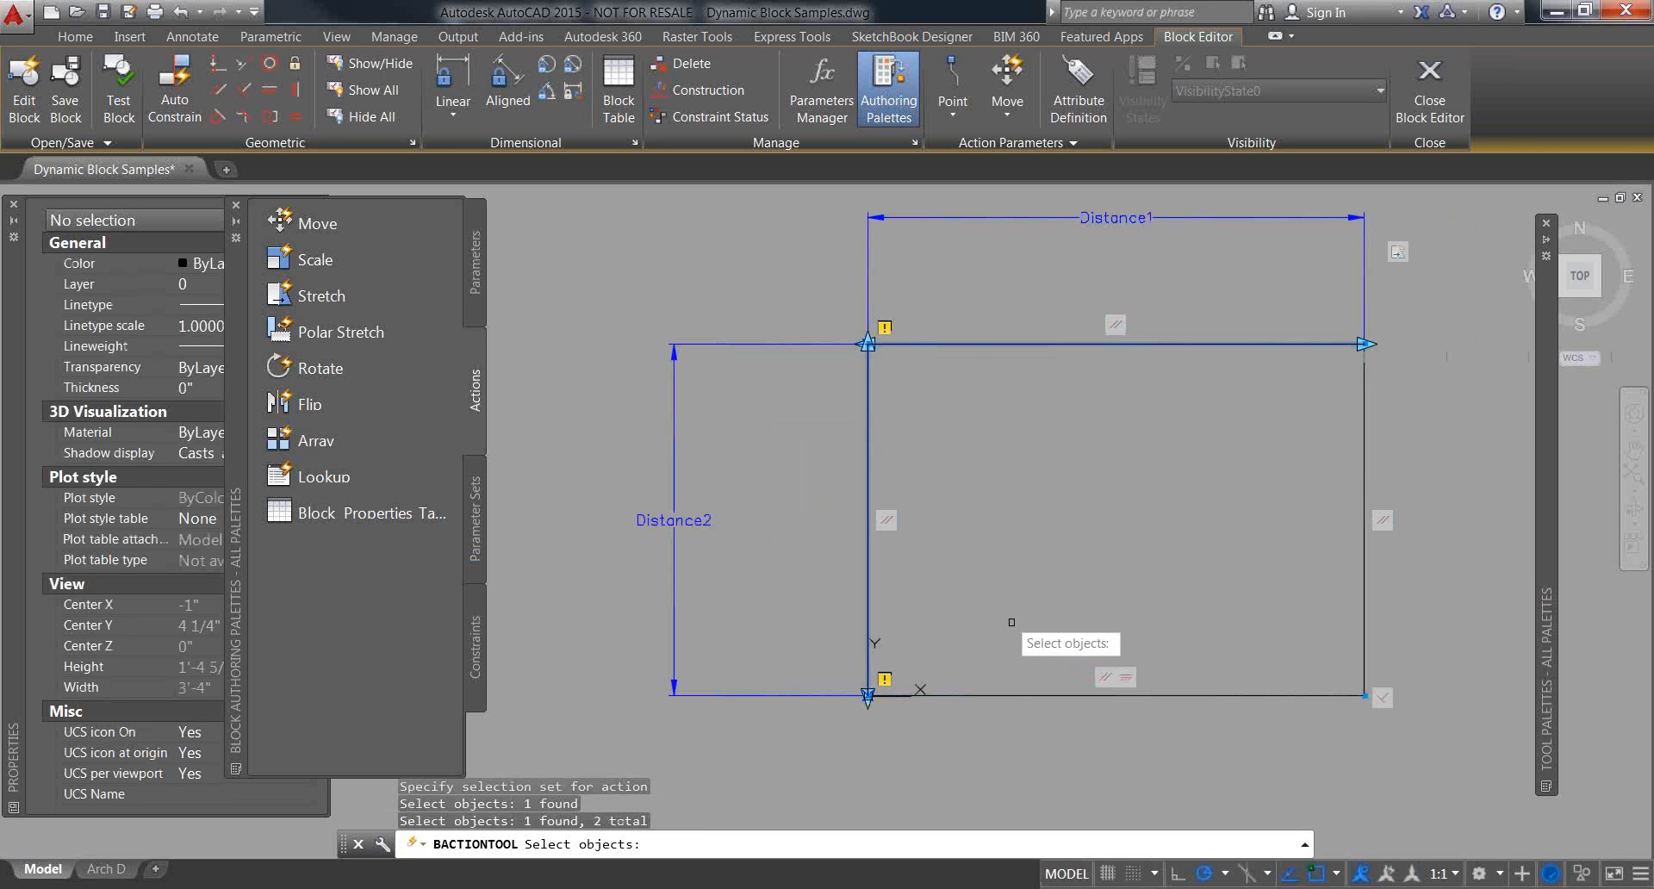
left_click(1364, 586)
left_click(1327, 695)
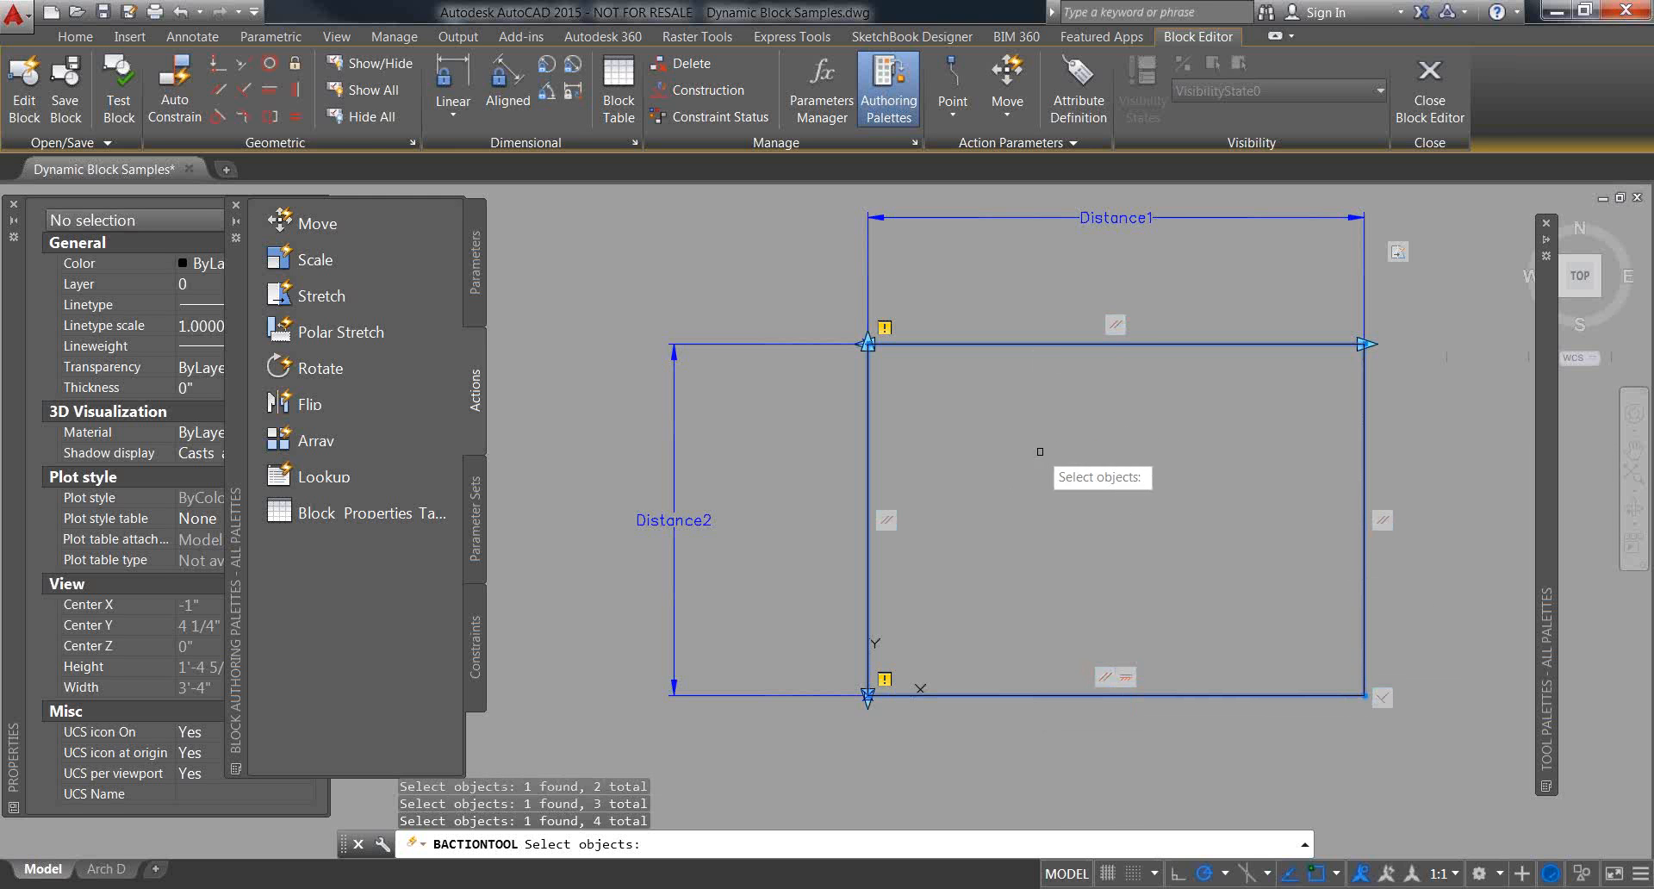
middle_click_drag(1006, 449, 1025, 459)
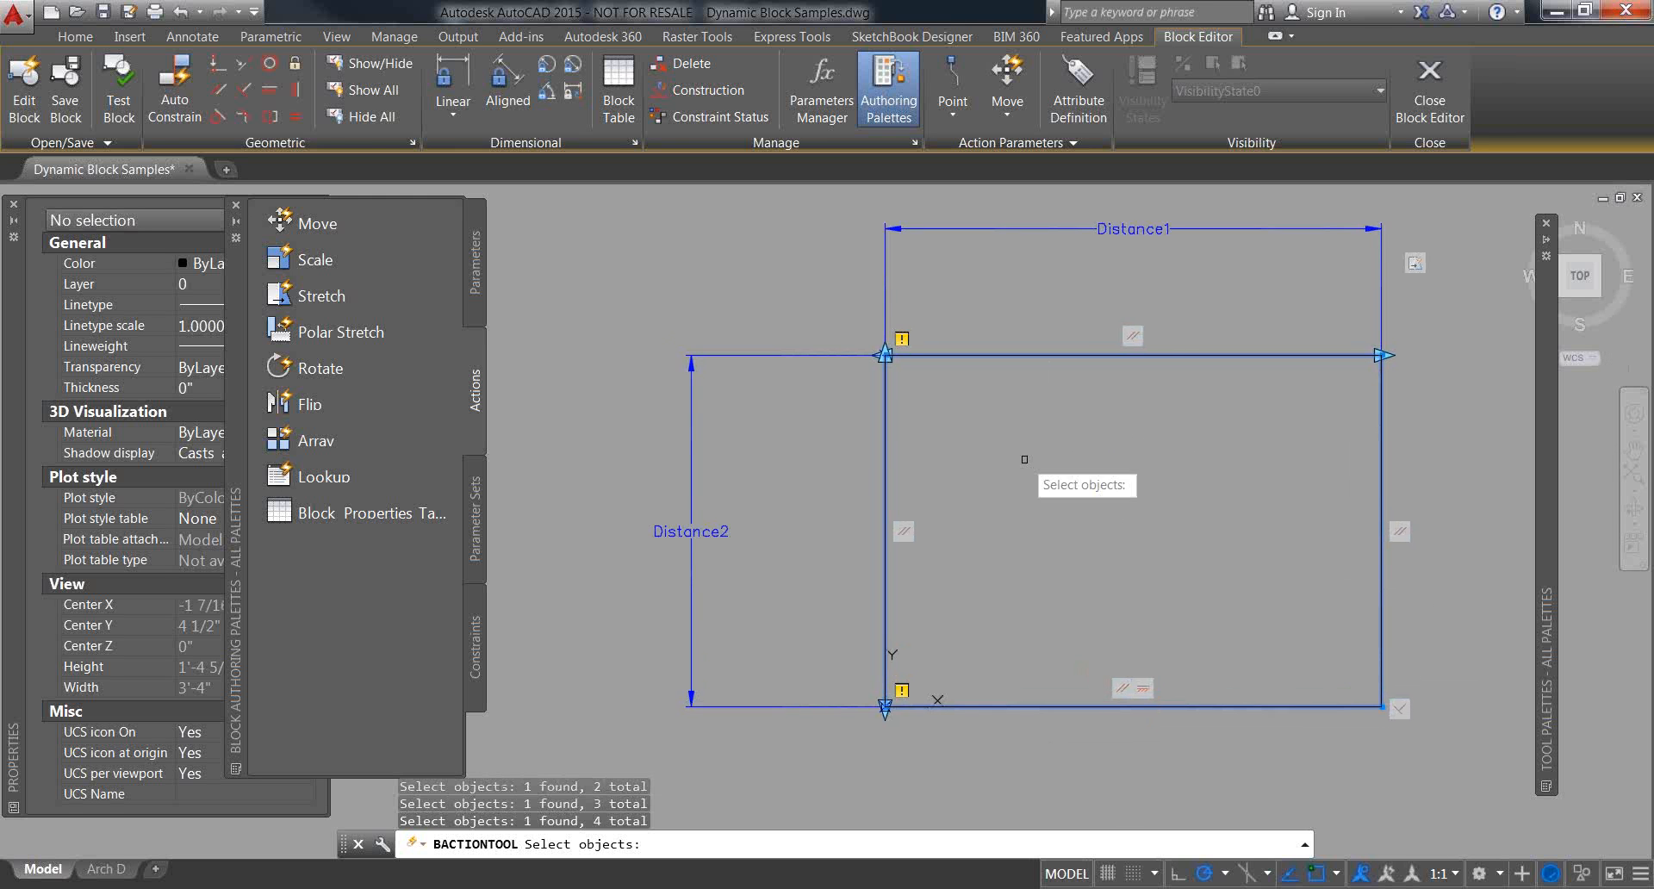
key("Return")
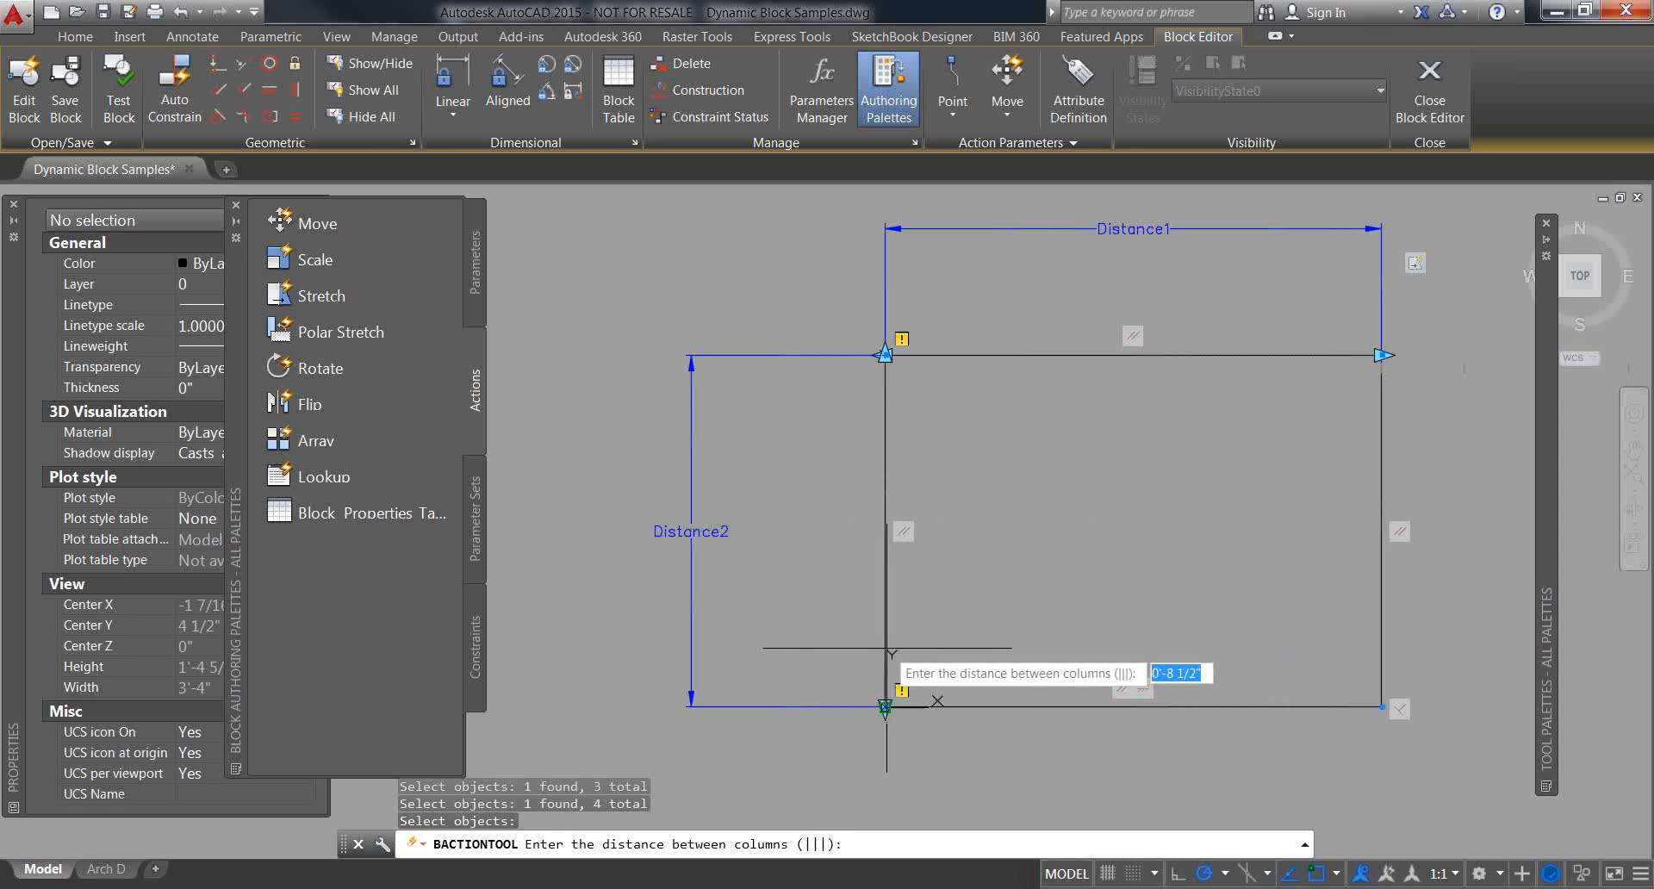
left_click(896, 704)
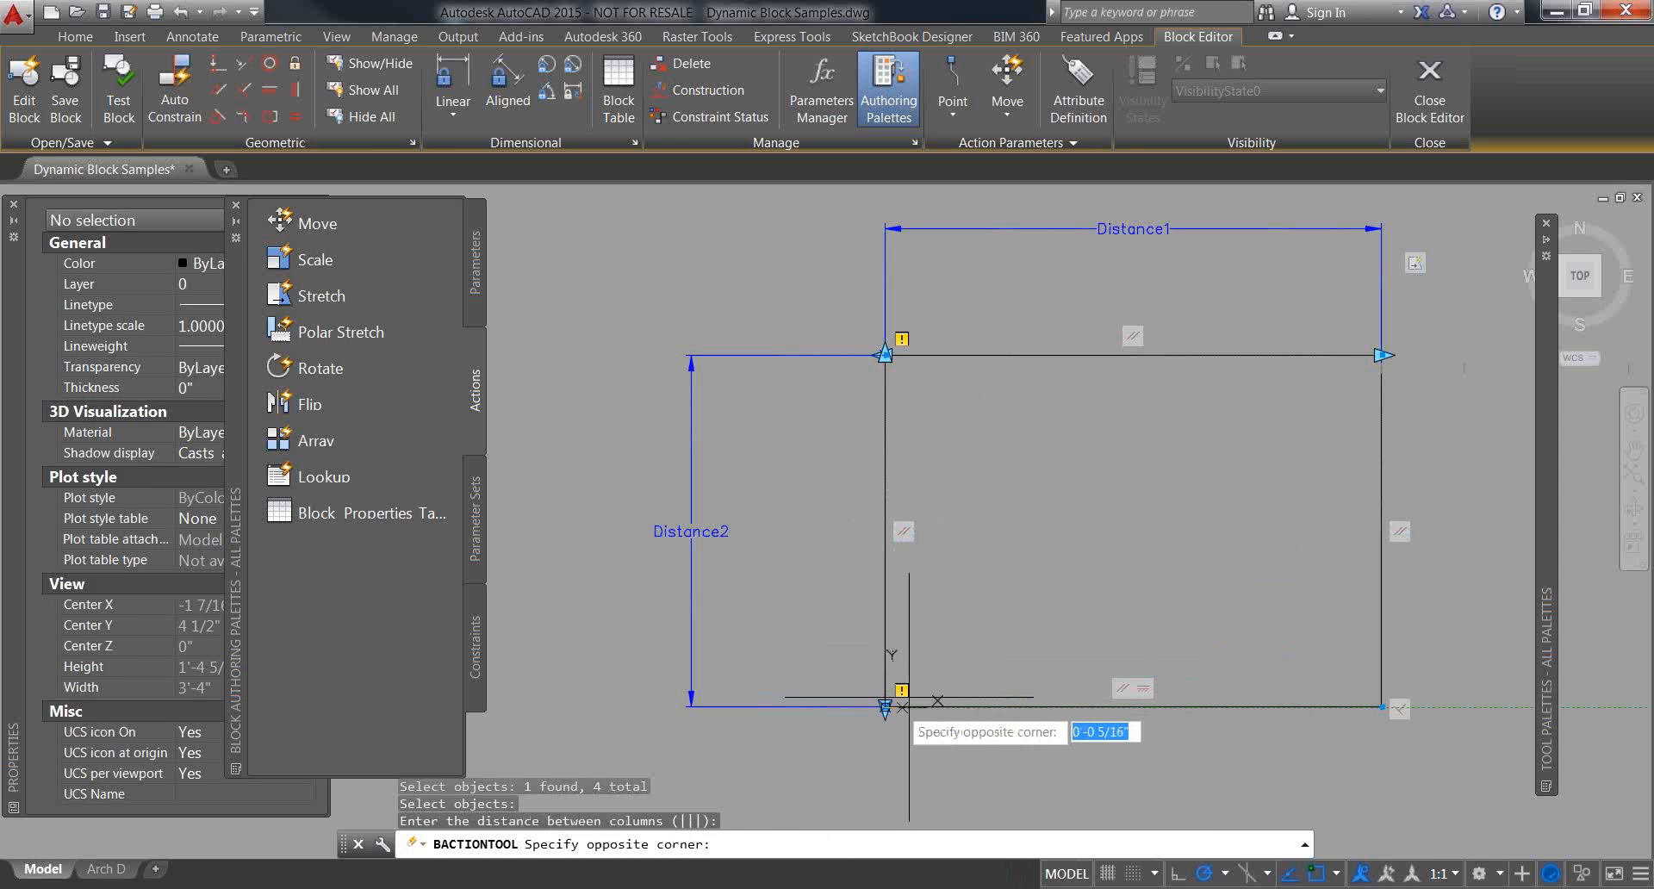
left_click(914, 354)
scroll(792, 487, "down", 2)
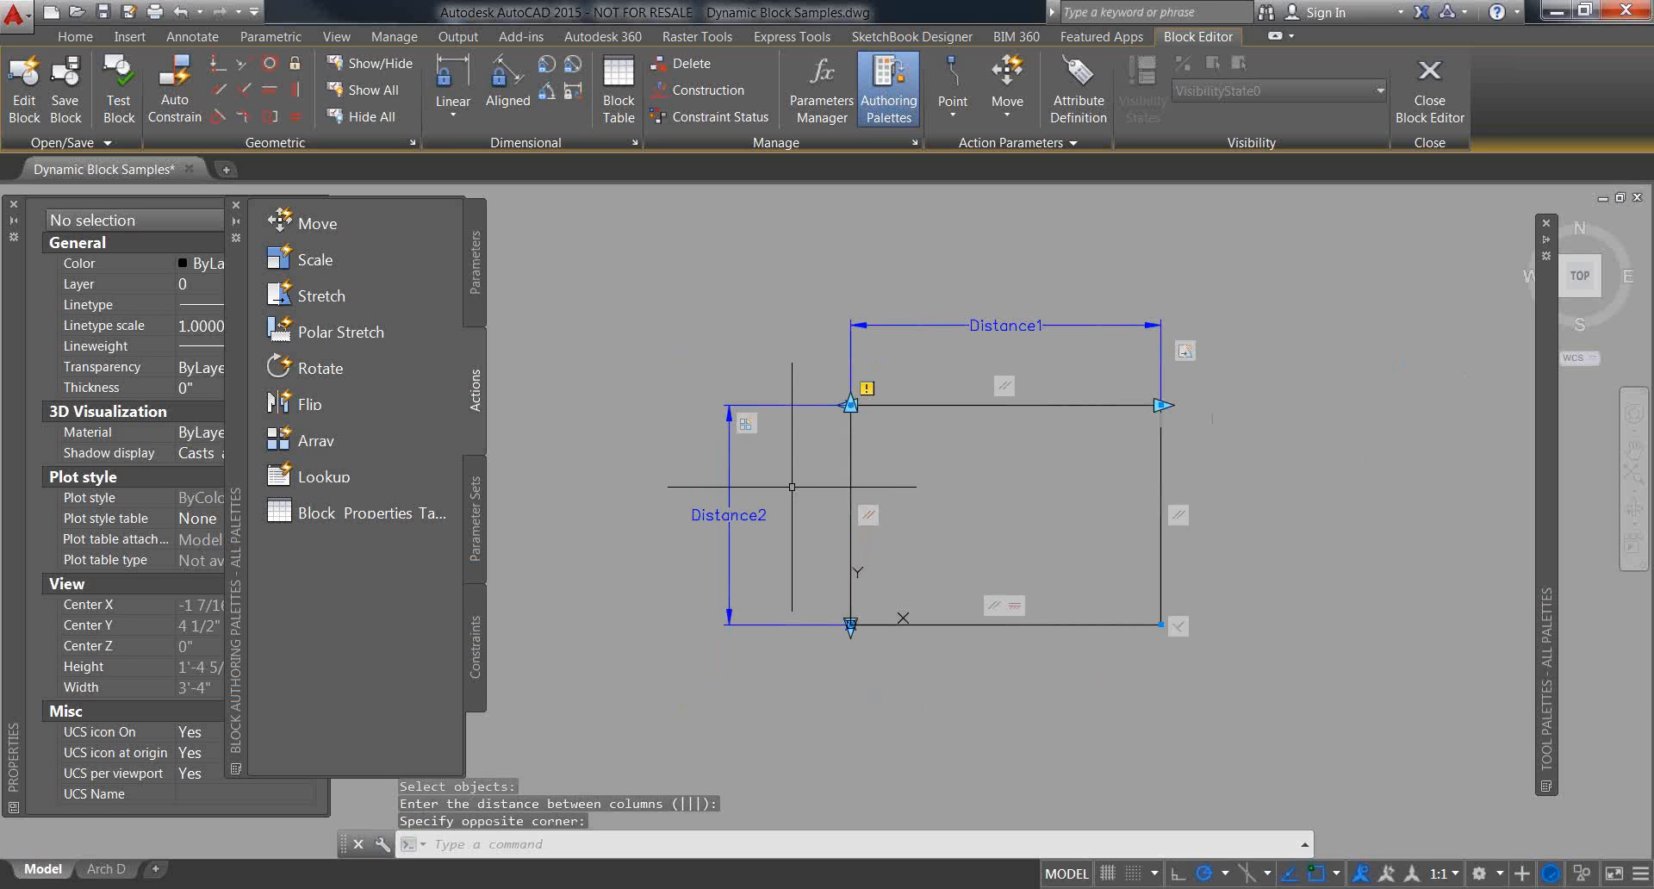
Step: Test the Rect block's array in the test window, extending its top grip upward to a Distance2 of 4'-4"
scroll(890, 428, "up", 2)
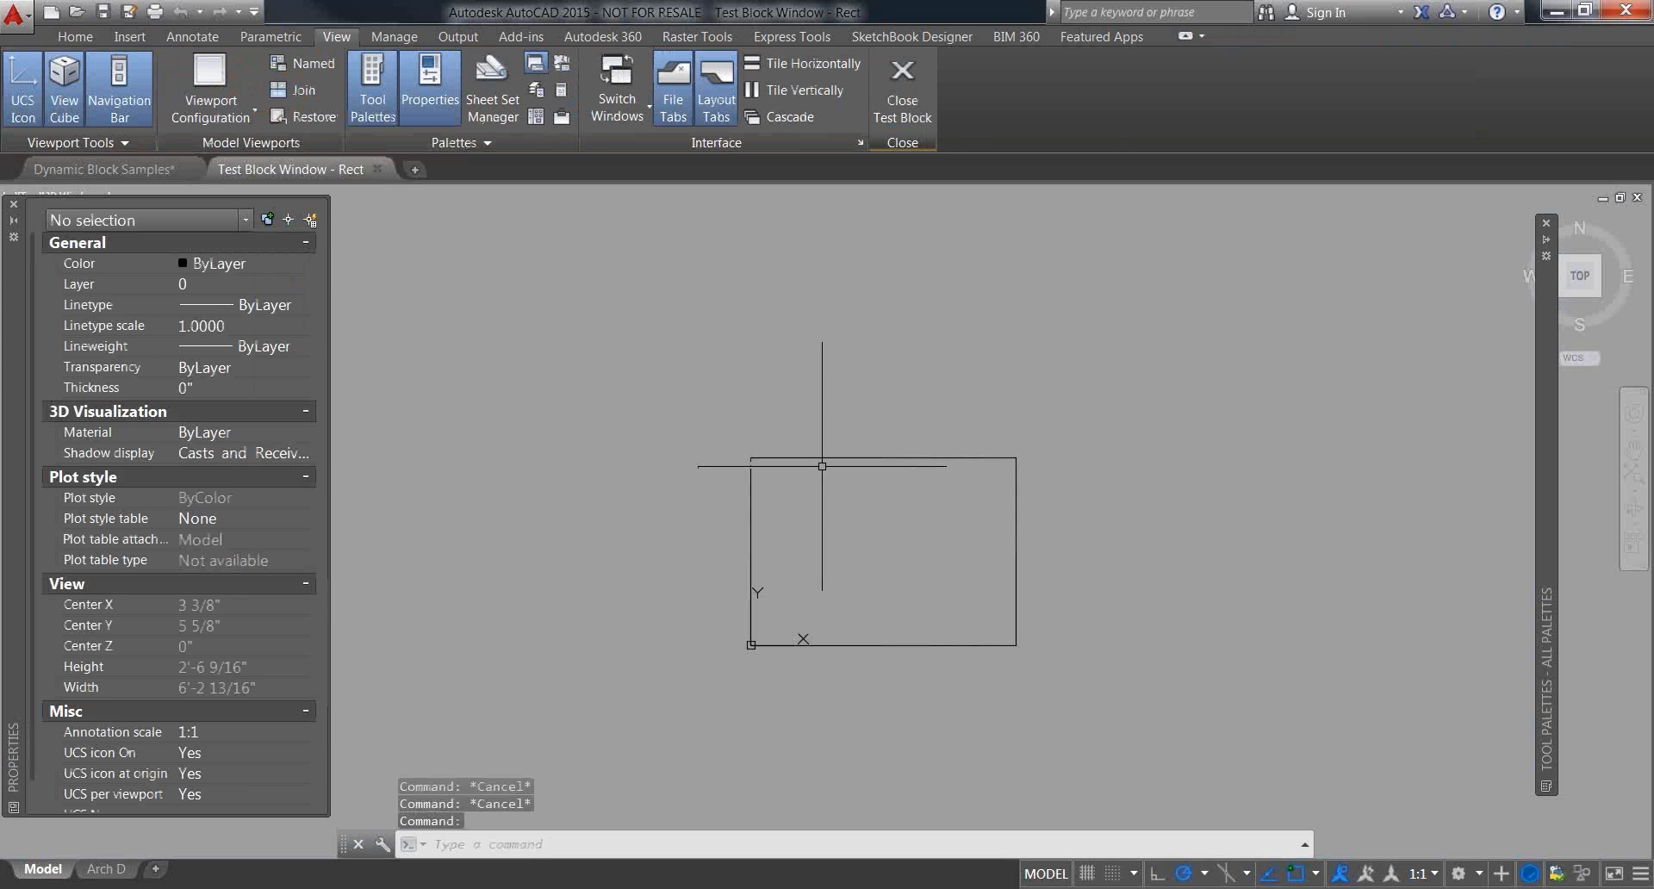
left_click(841, 459)
middle_click_drag(842, 406, 965, 437)
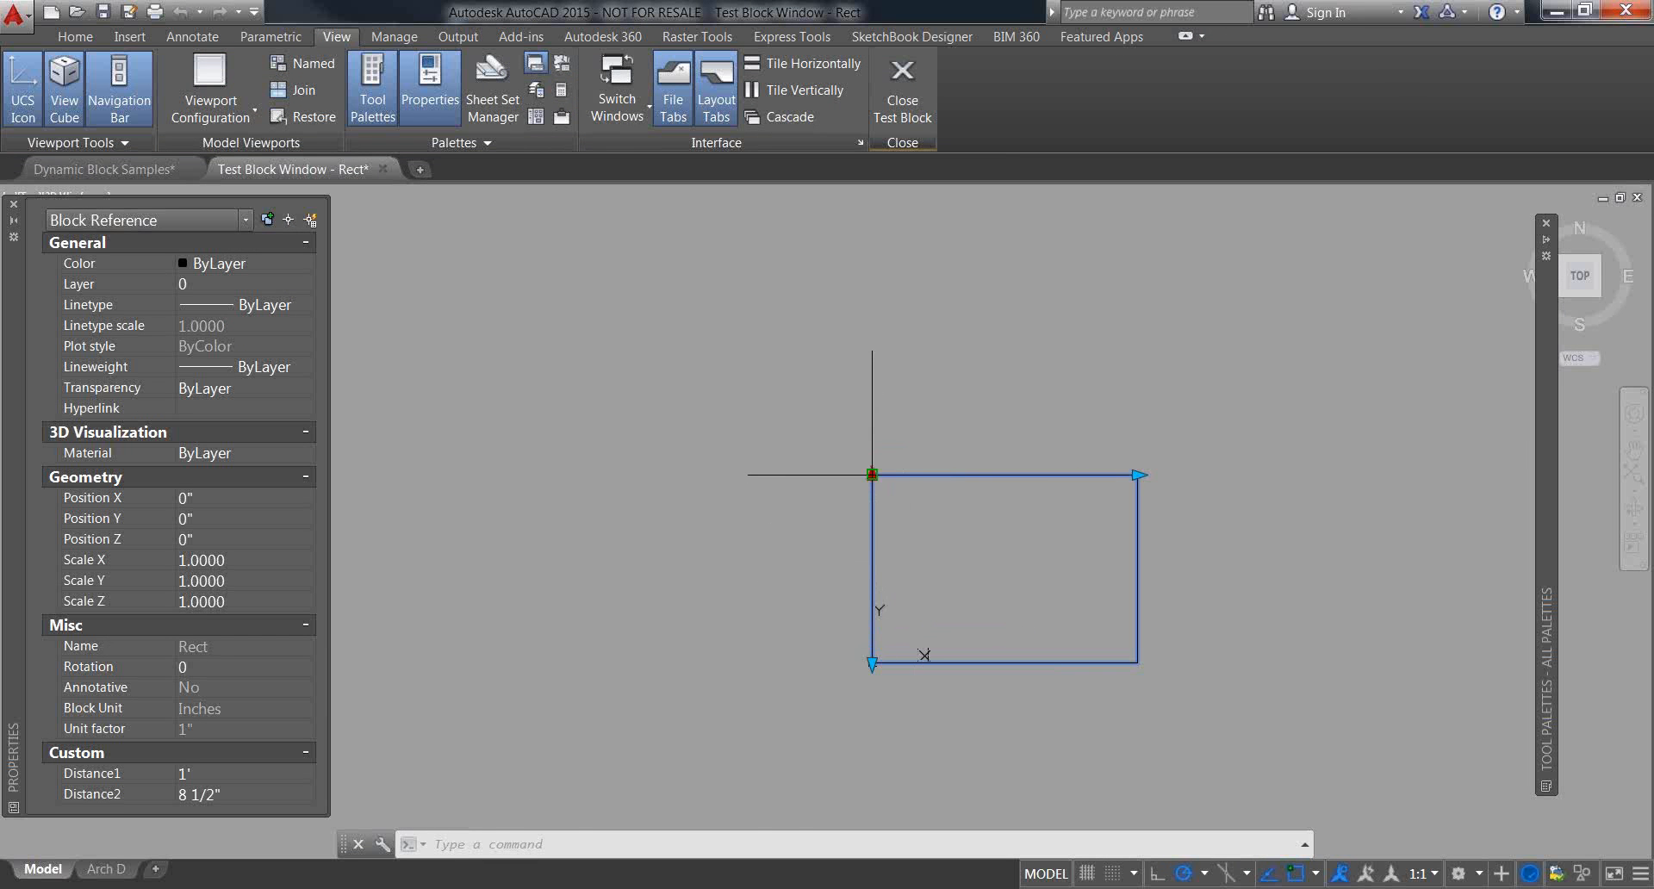
left_click(872, 474)
middle_click_drag(872, 293, 991, 453)
scroll(991, 452, "down", 2)
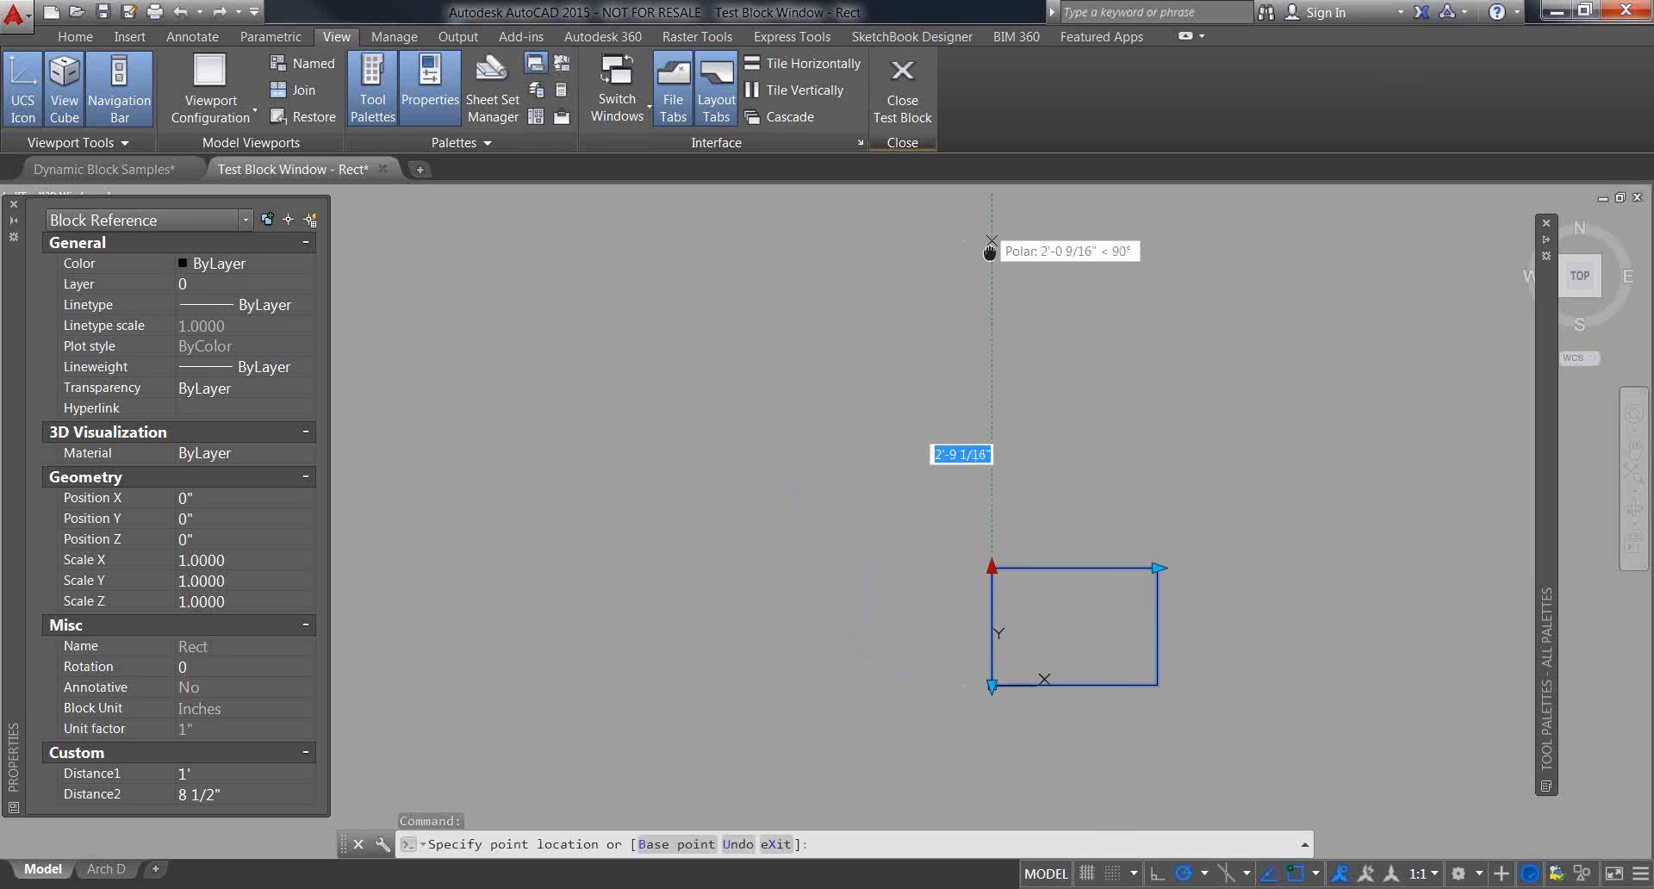
scroll(997, 244, "down", 1)
middle_click_drag(997, 243, 1108, 458)
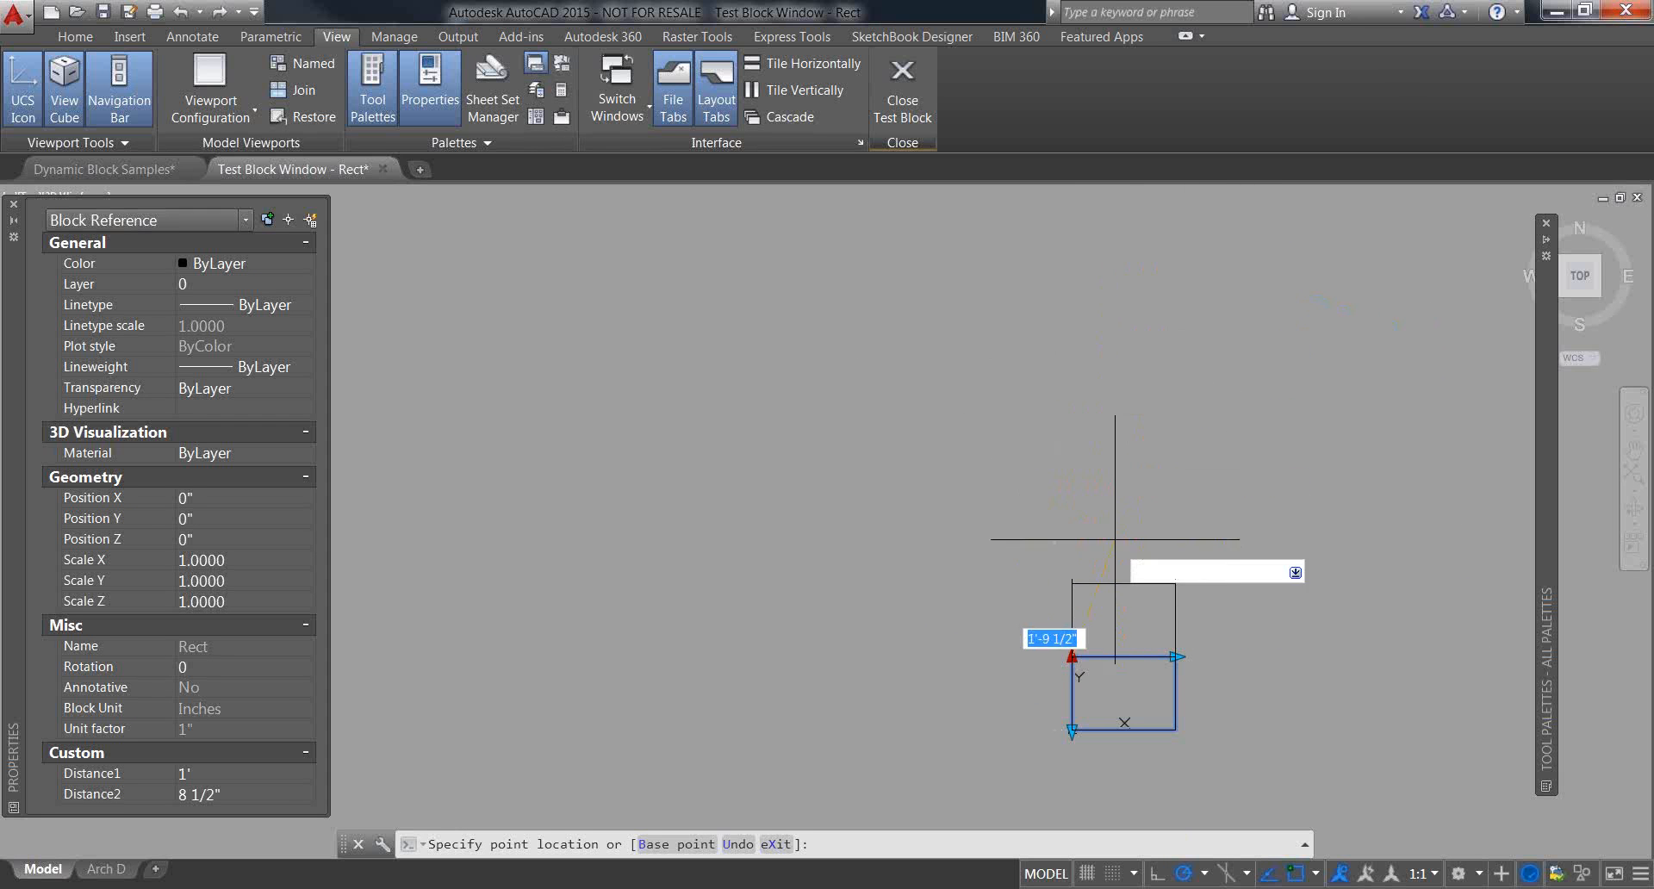
left_click(1063, 280)
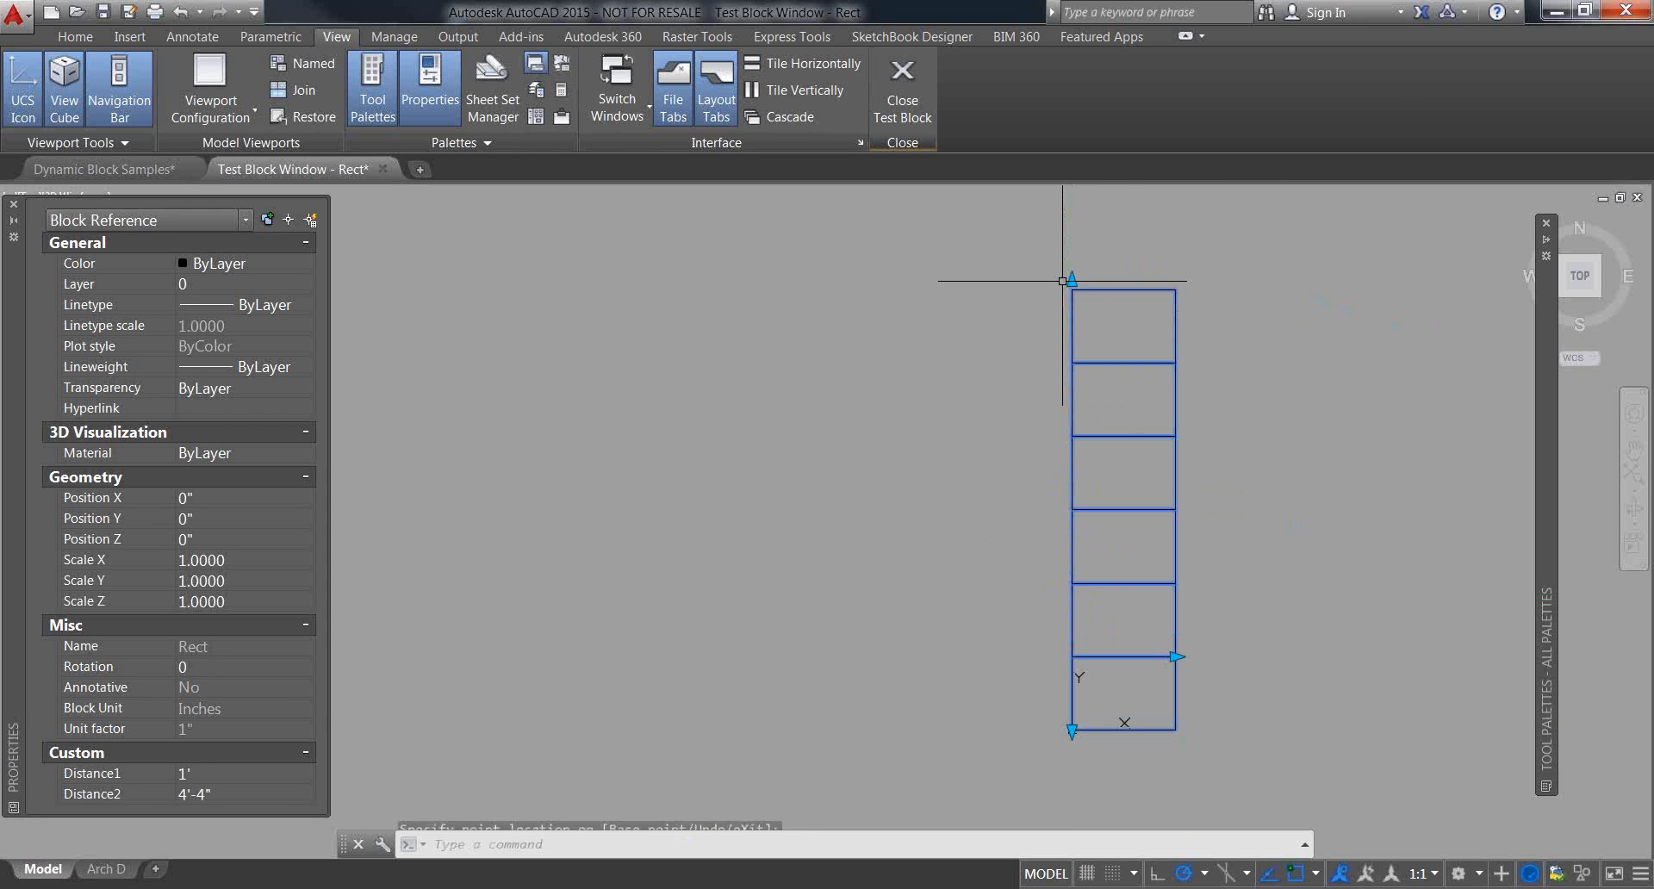
Step: Try to array the Rect block downward from its bottom grip in the test window
middle_click_drag(1216, 735, 1212, 590)
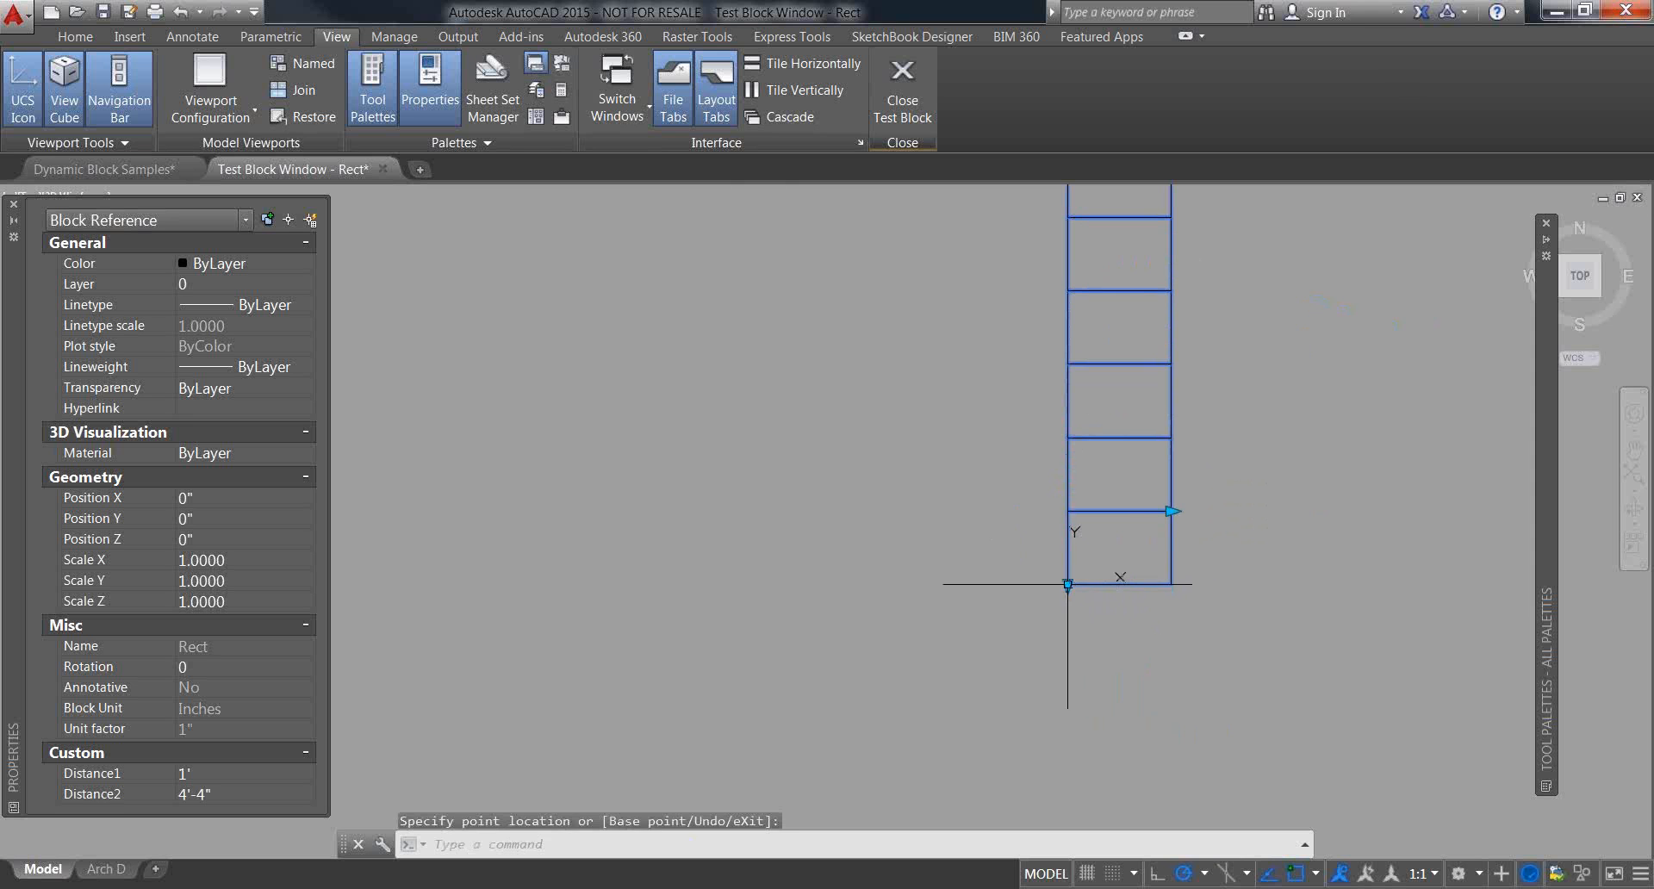
left_click(1067, 581)
scroll(1074, 731, "down", 3)
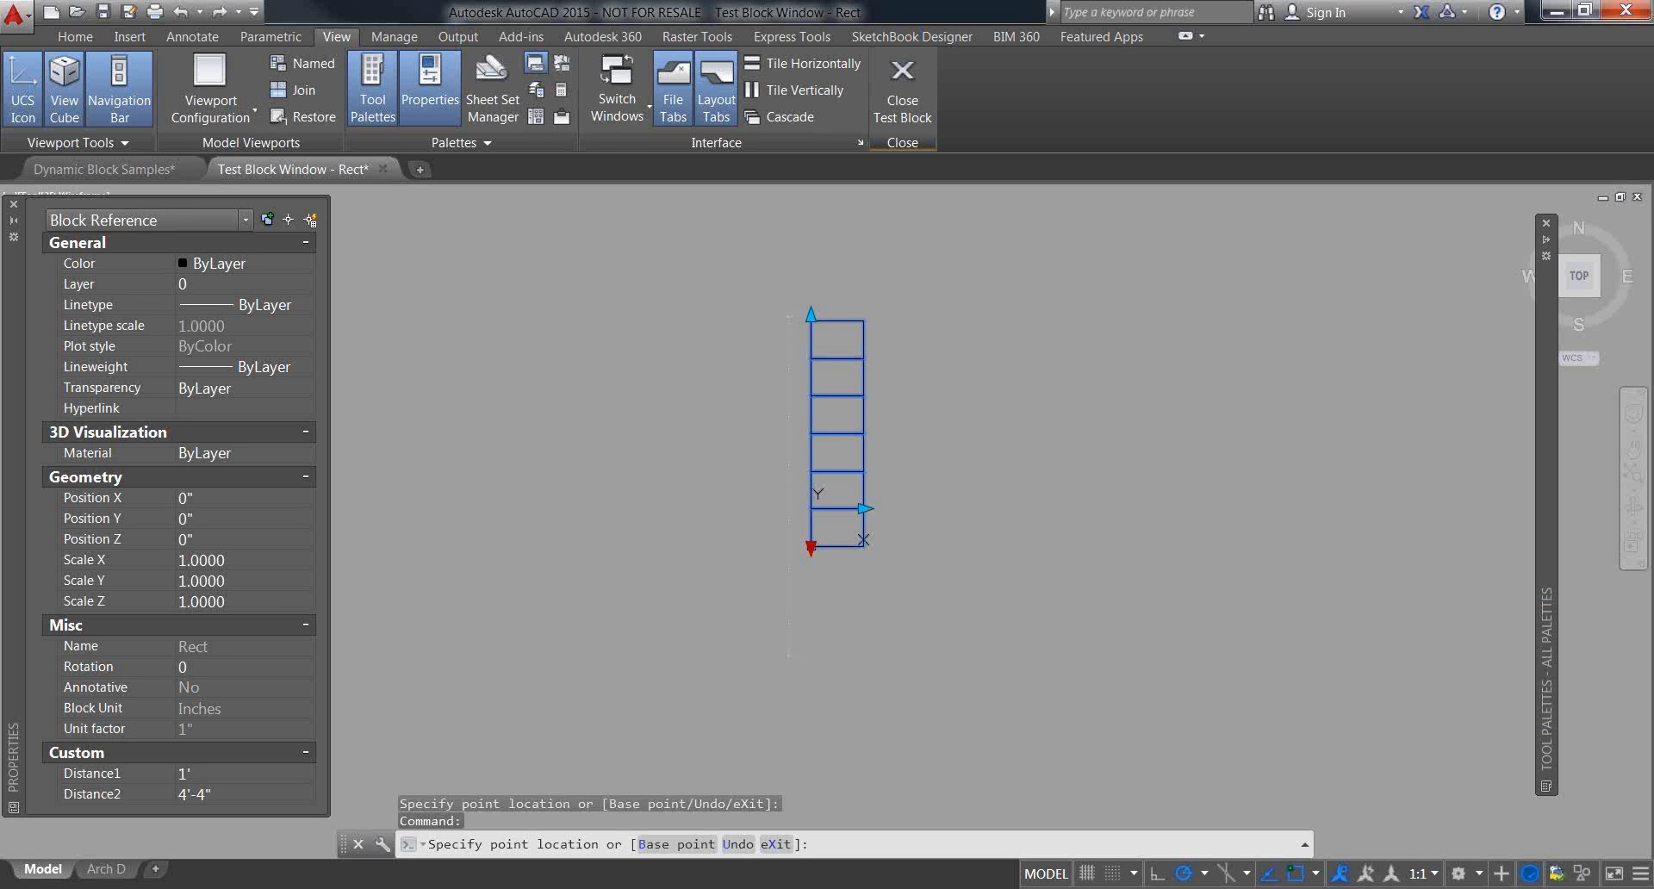
right_click(568, 888)
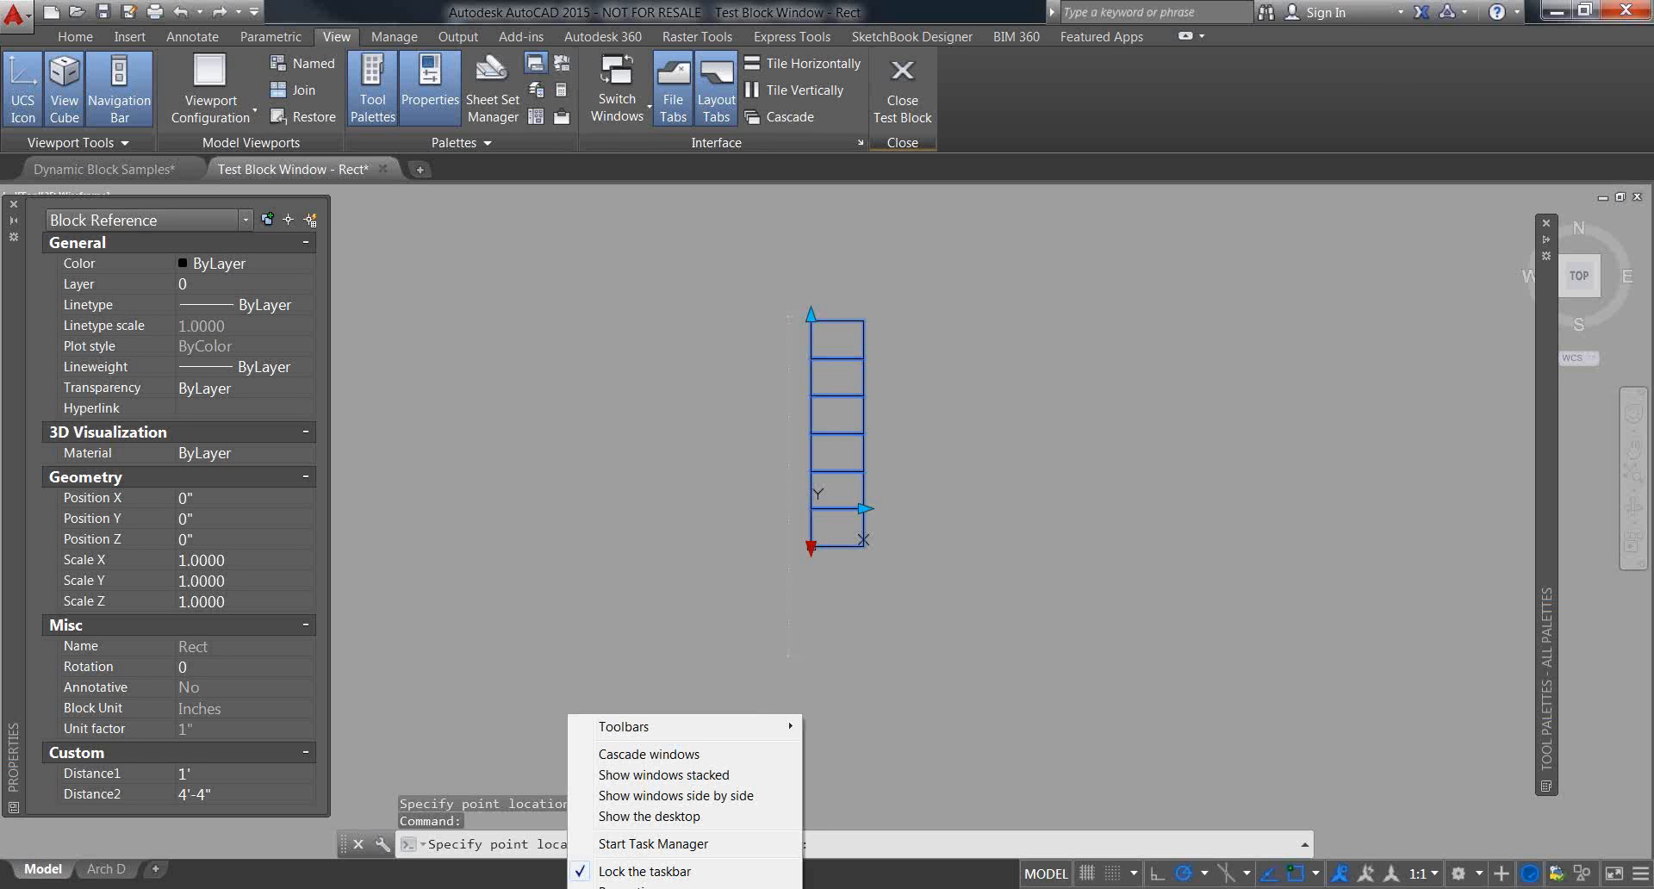
key("Escape")
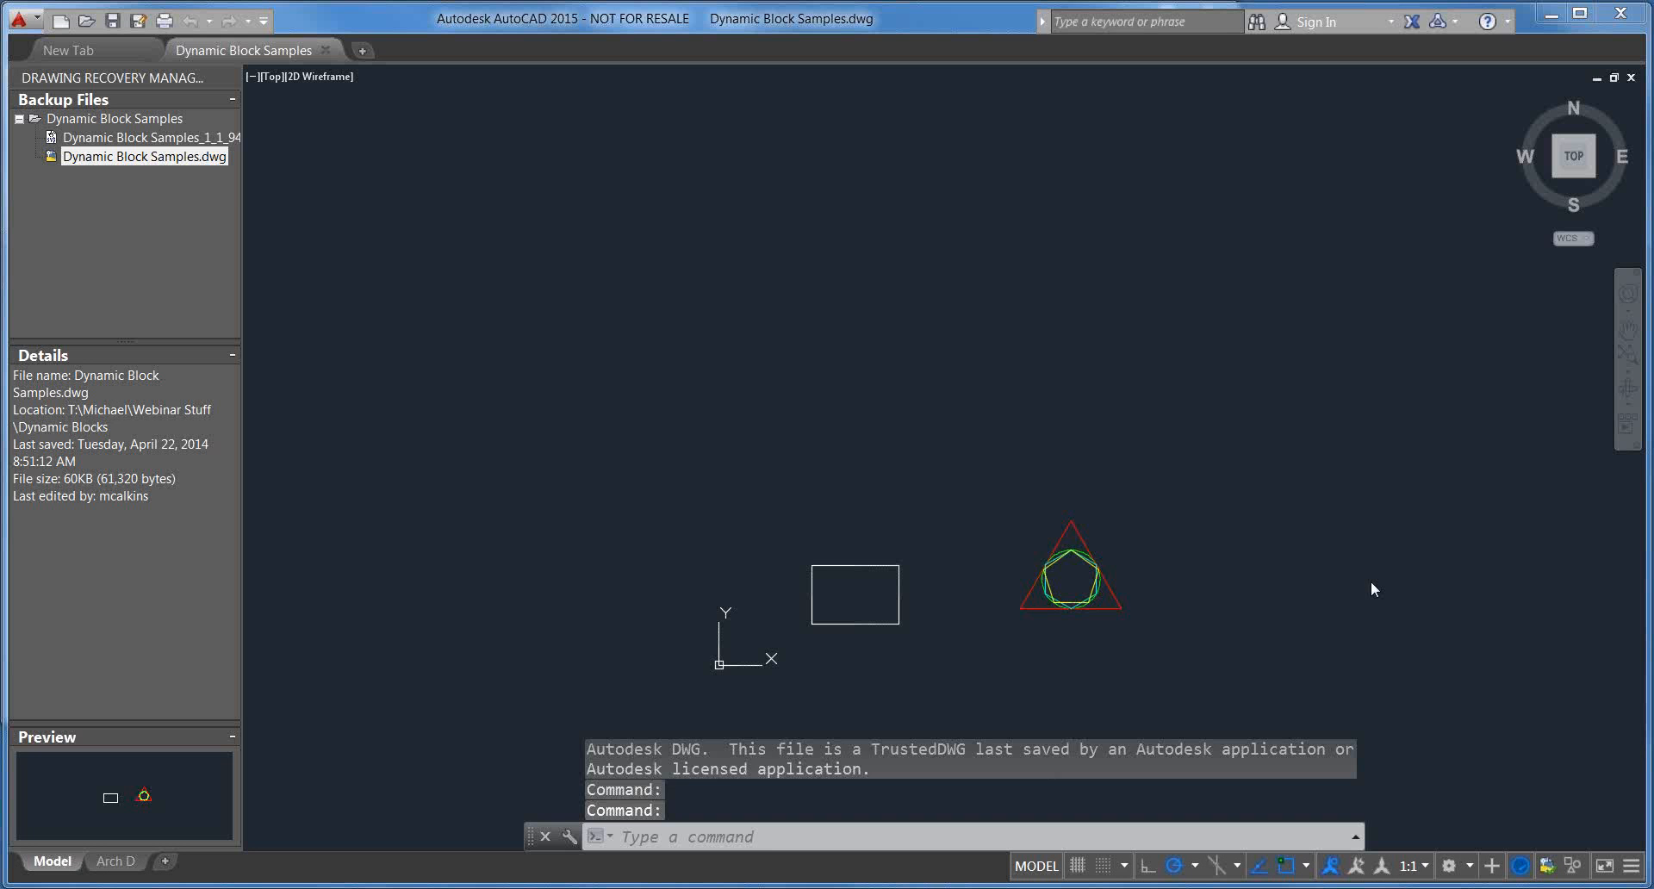
Step: Display the tool palettes in the reopened Dynamic Block Samples drawing and close the Drawing Recovery Manager
type("TP")
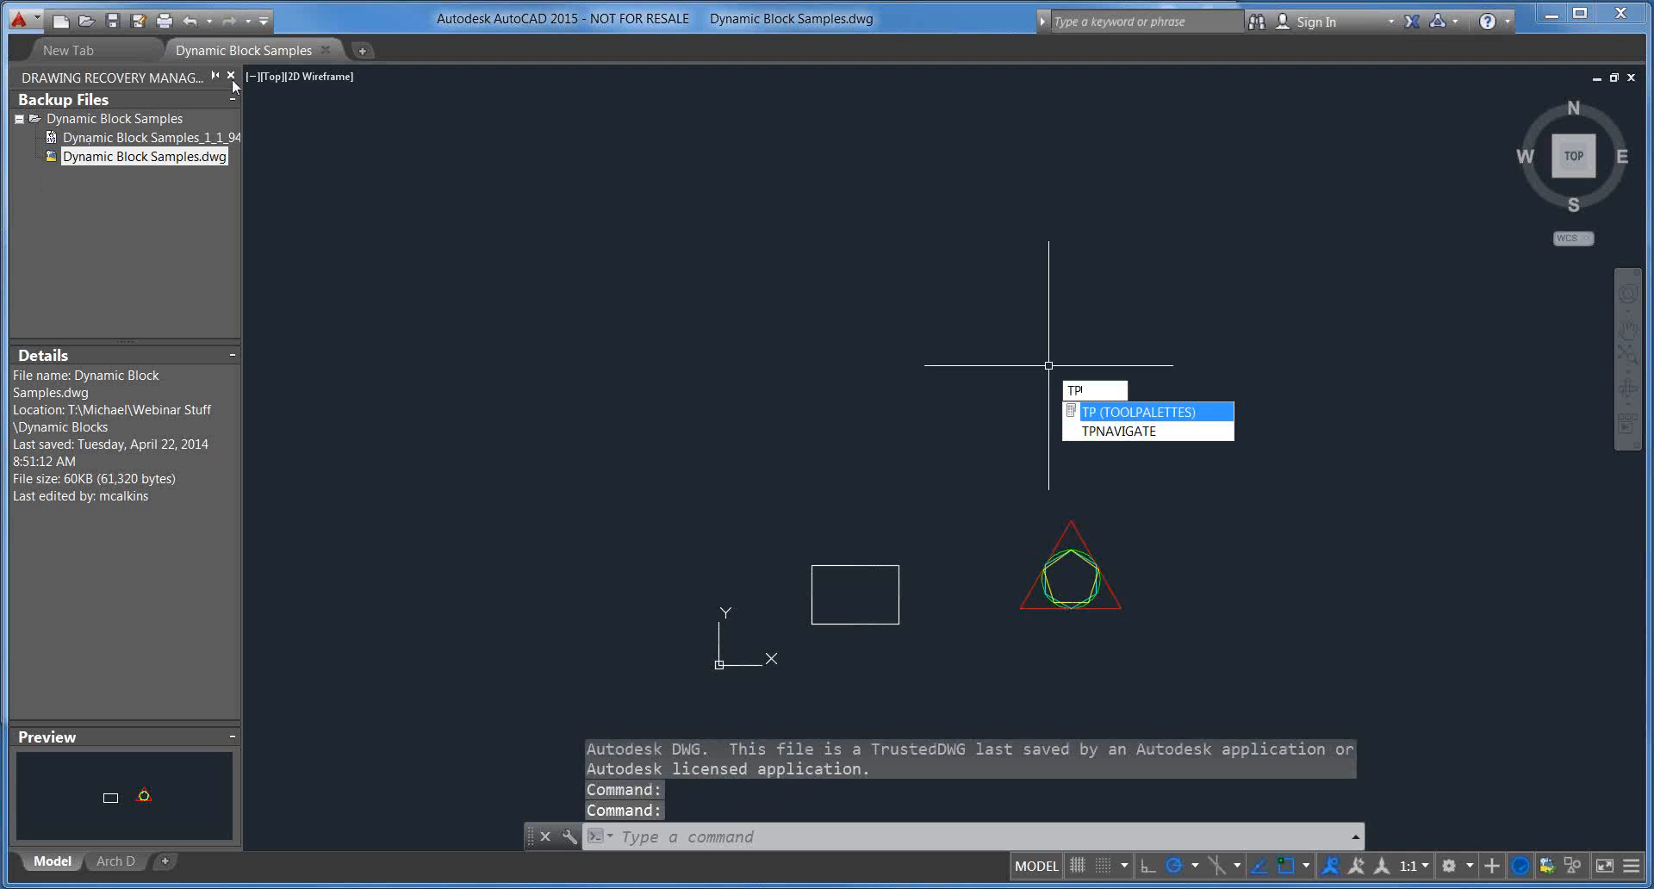
key("Return")
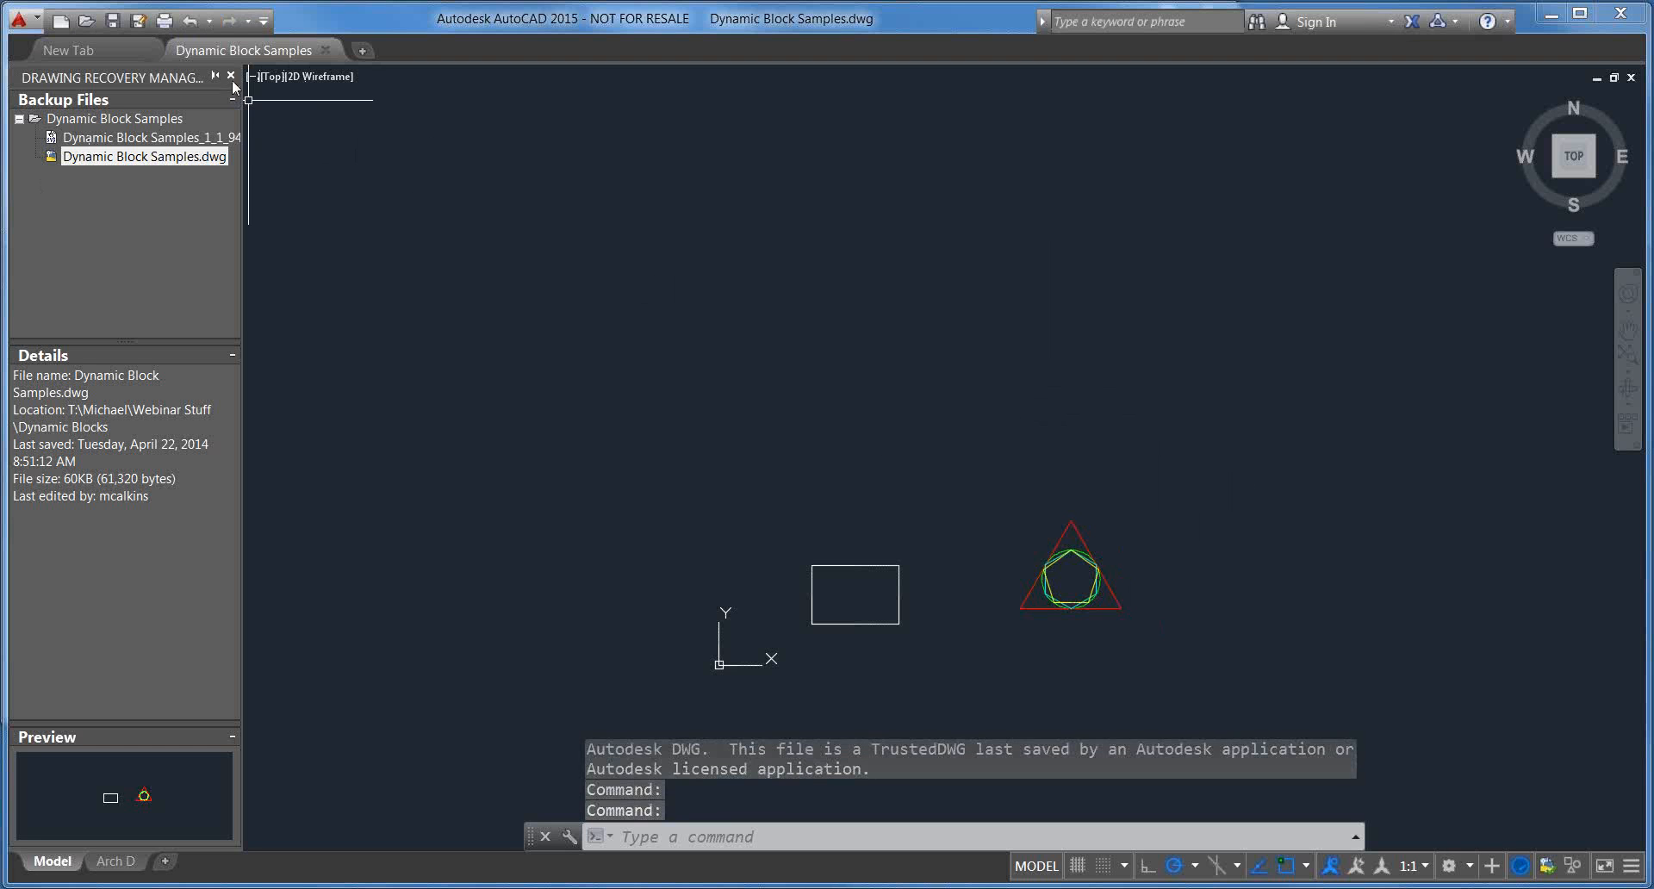
left_click(233, 76)
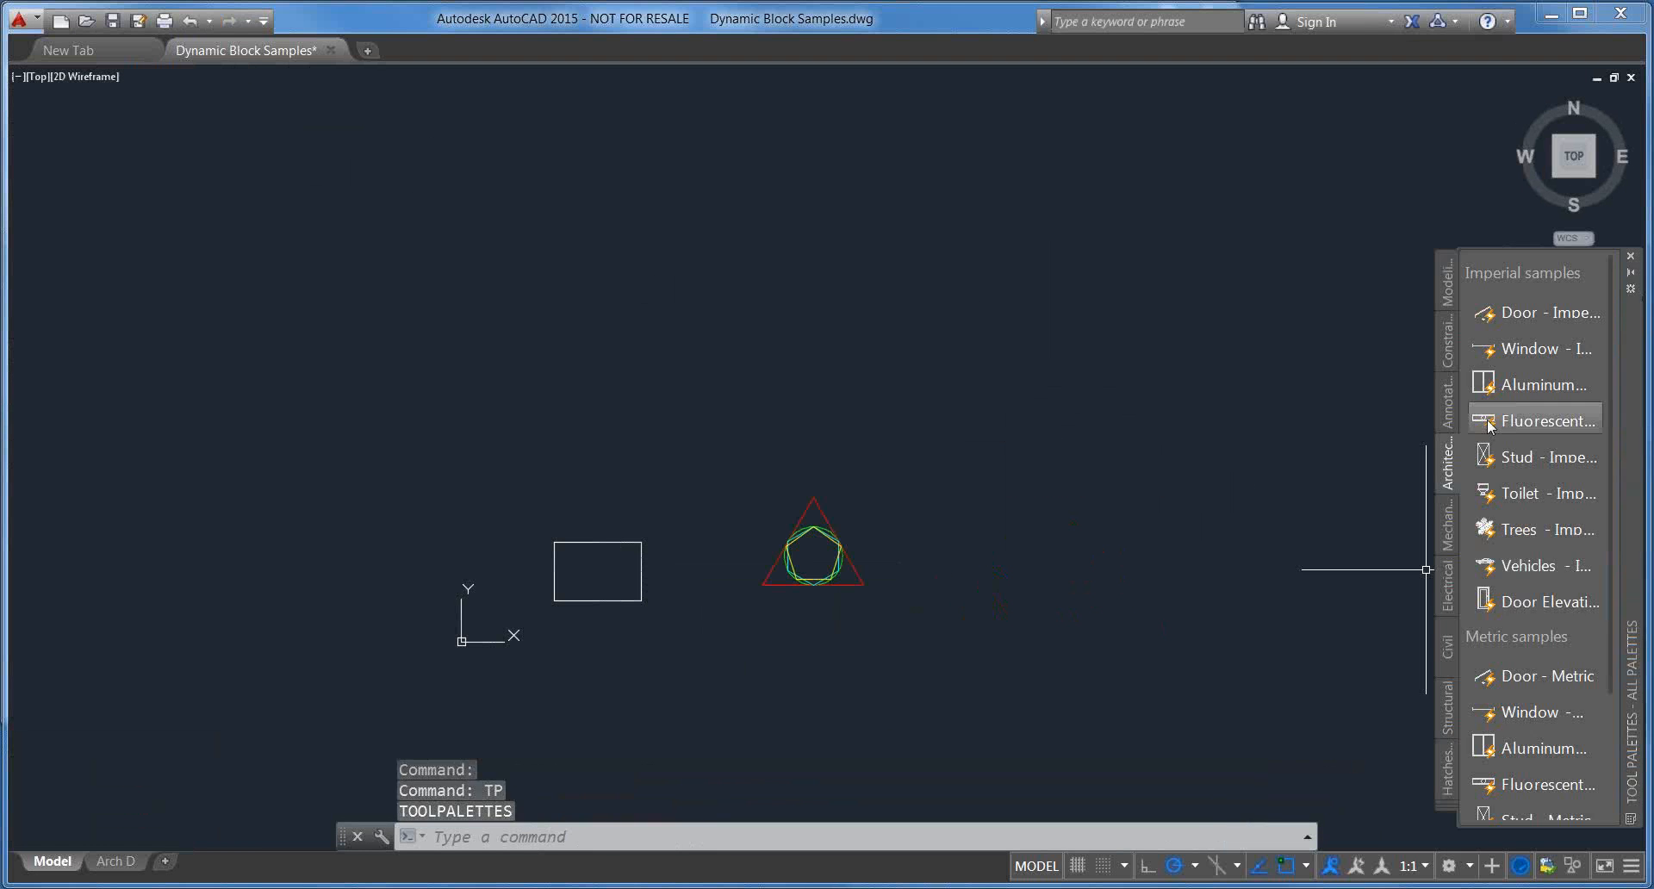
Step: Insert the imperial Stud sample block into an empty area of the drawing and select it
left_click(1533, 457)
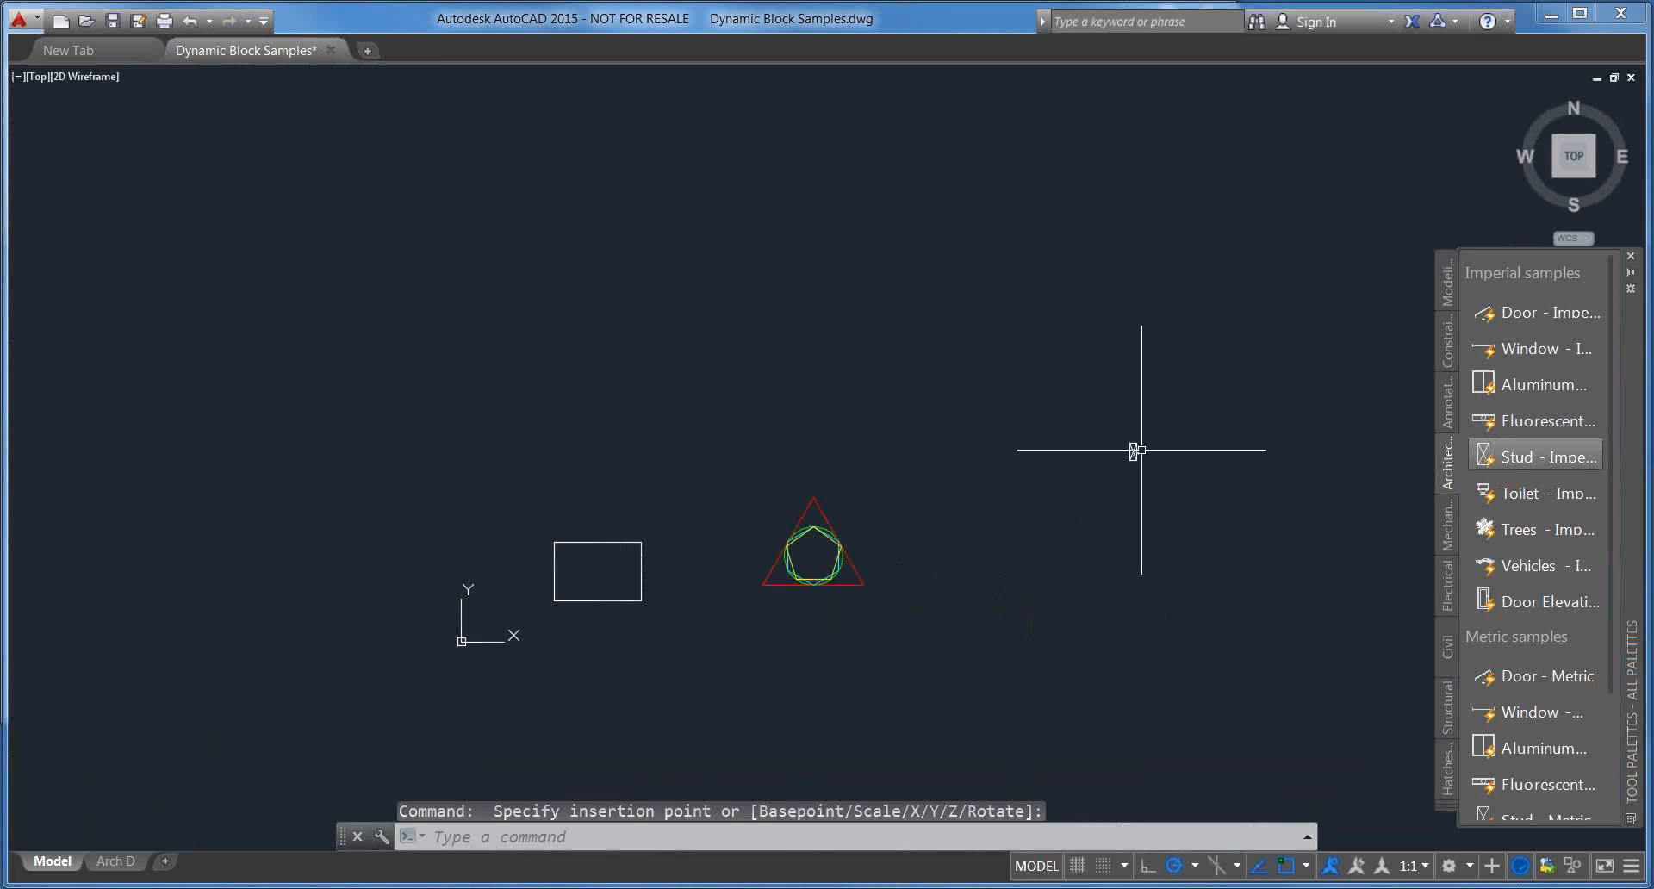
scroll(1111, 454, "up", 5)
left_click(989, 468)
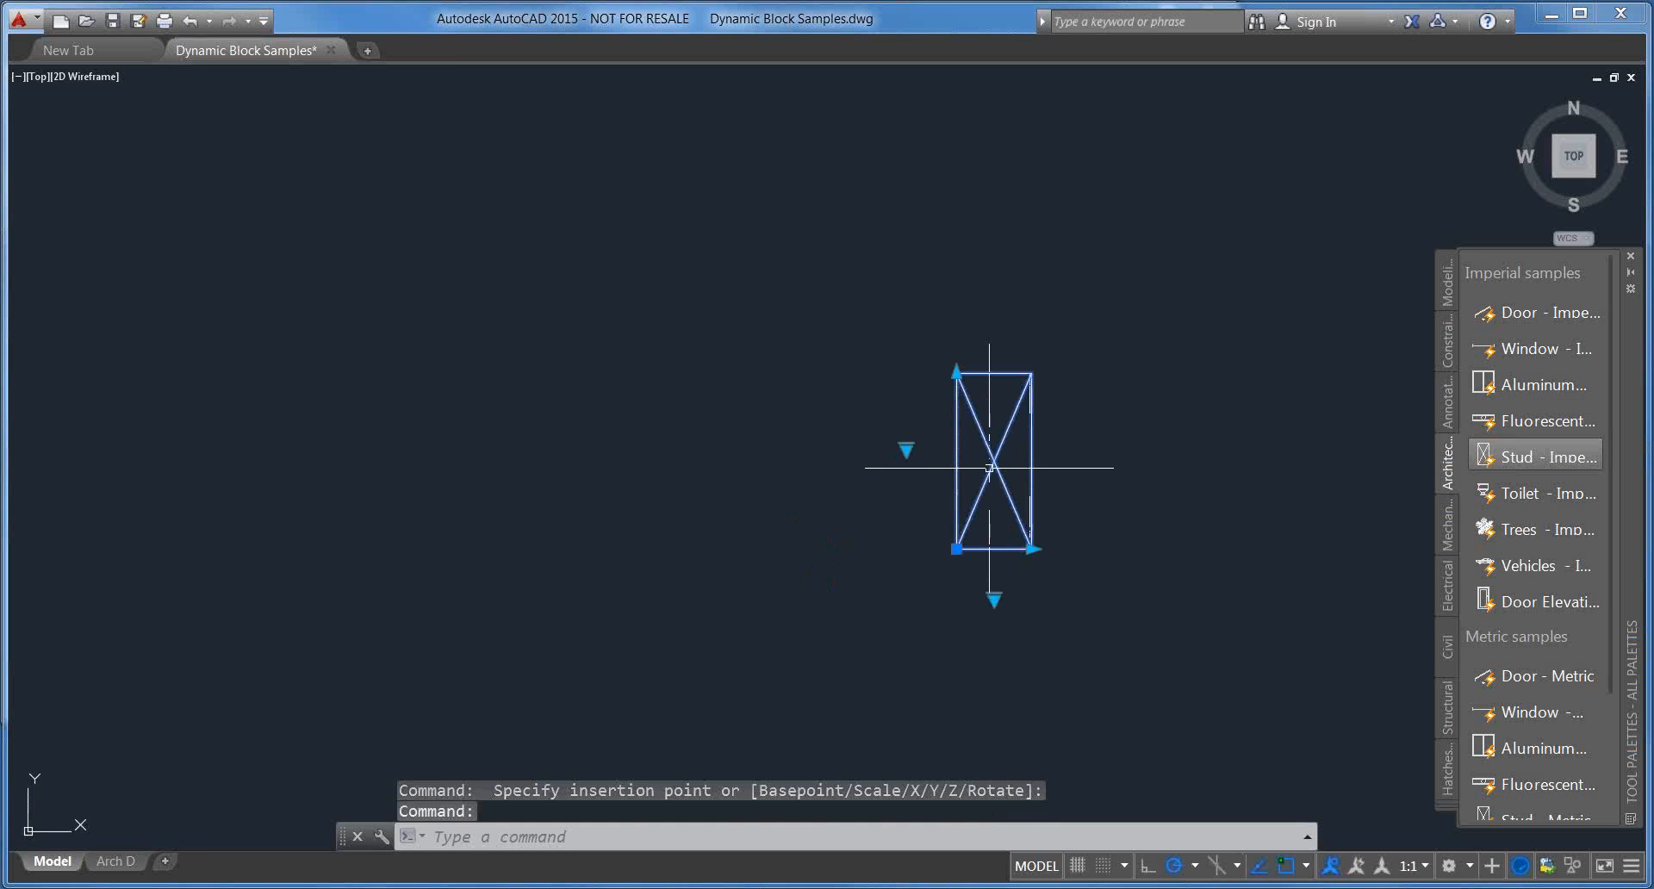
Step: Stretch the inserted stud block upward from its top grip to the 2" x 12" size
left_click(956, 371)
middle_click_drag(1024, 308, 1053, 434)
middle_click_drag(1072, 332, 1077, 445)
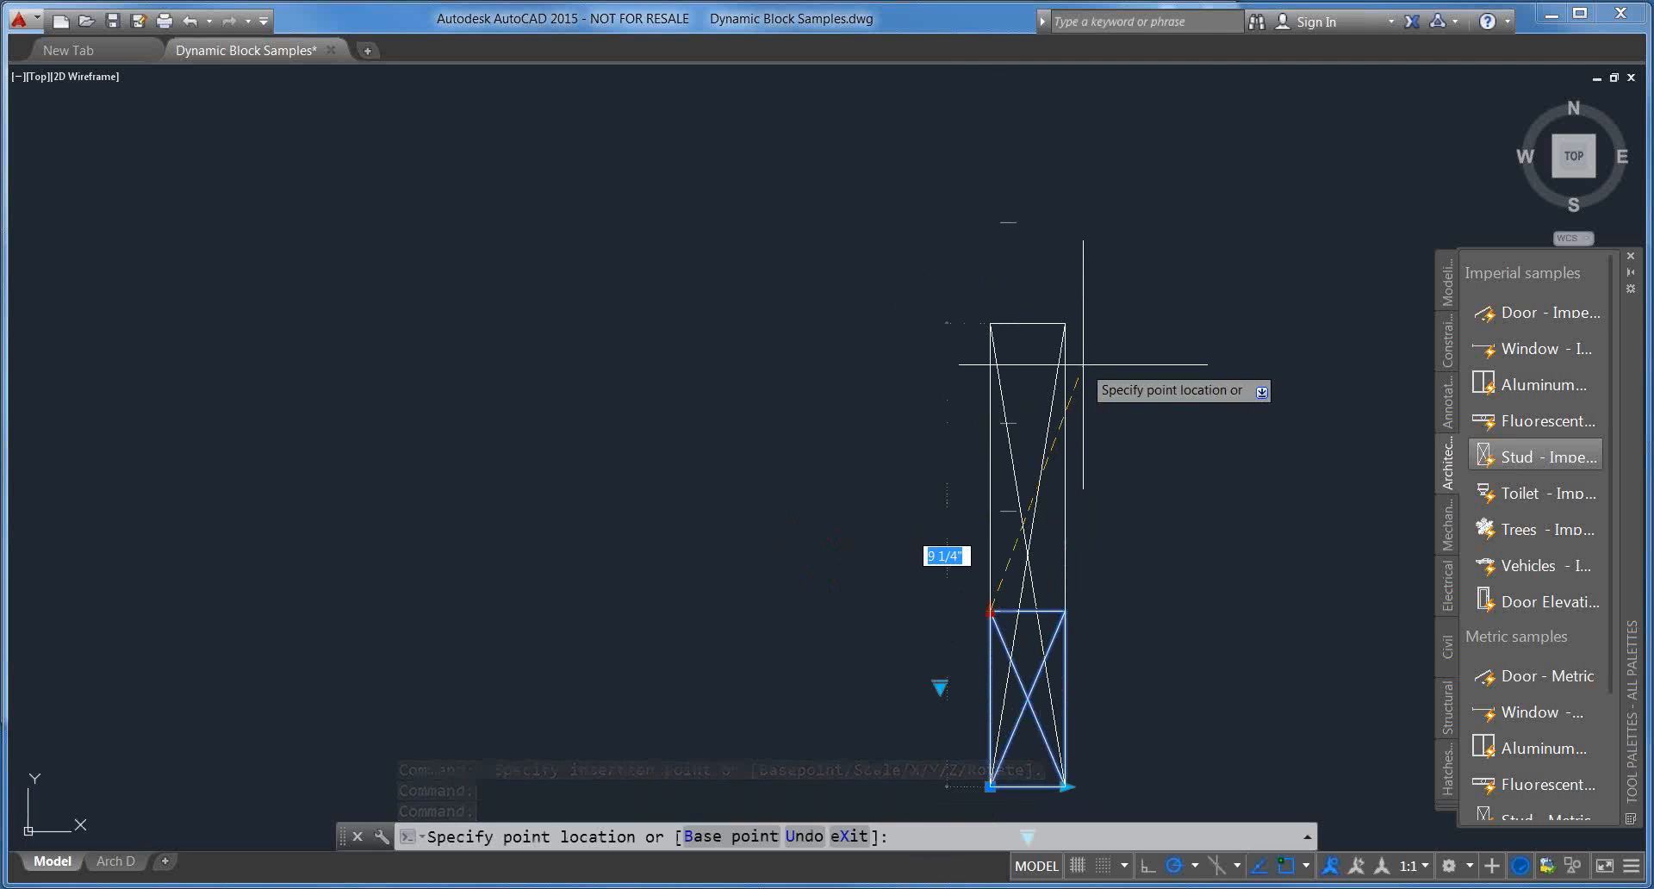
left_click(1090, 256)
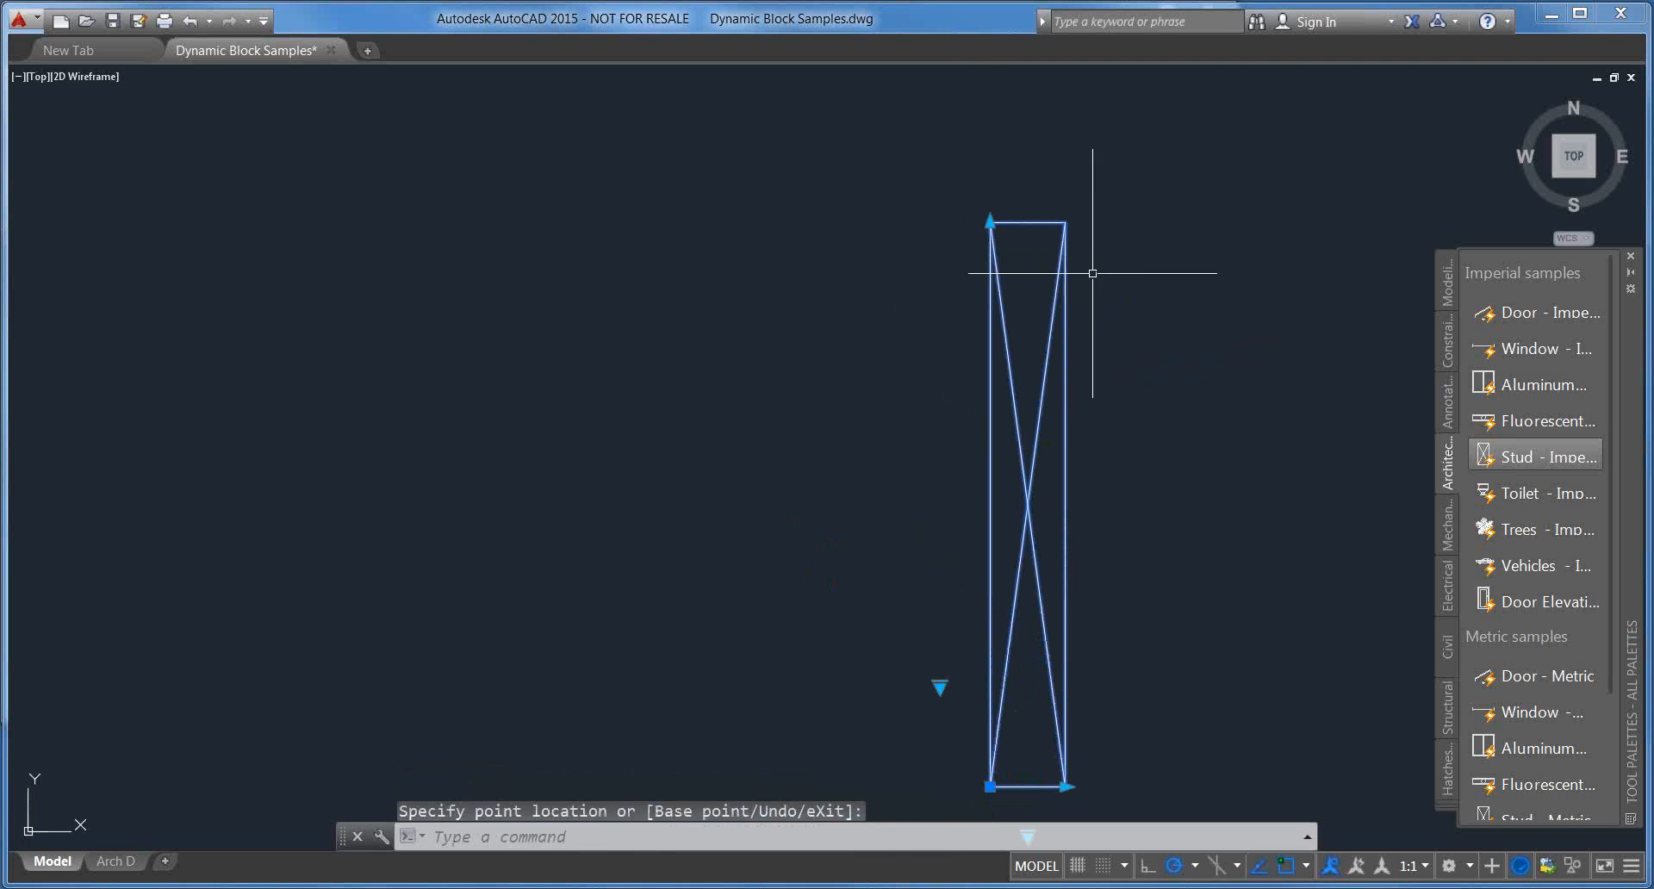
Step: Set the selected stud block to its 2" x 4" preset size
left_click(939, 691)
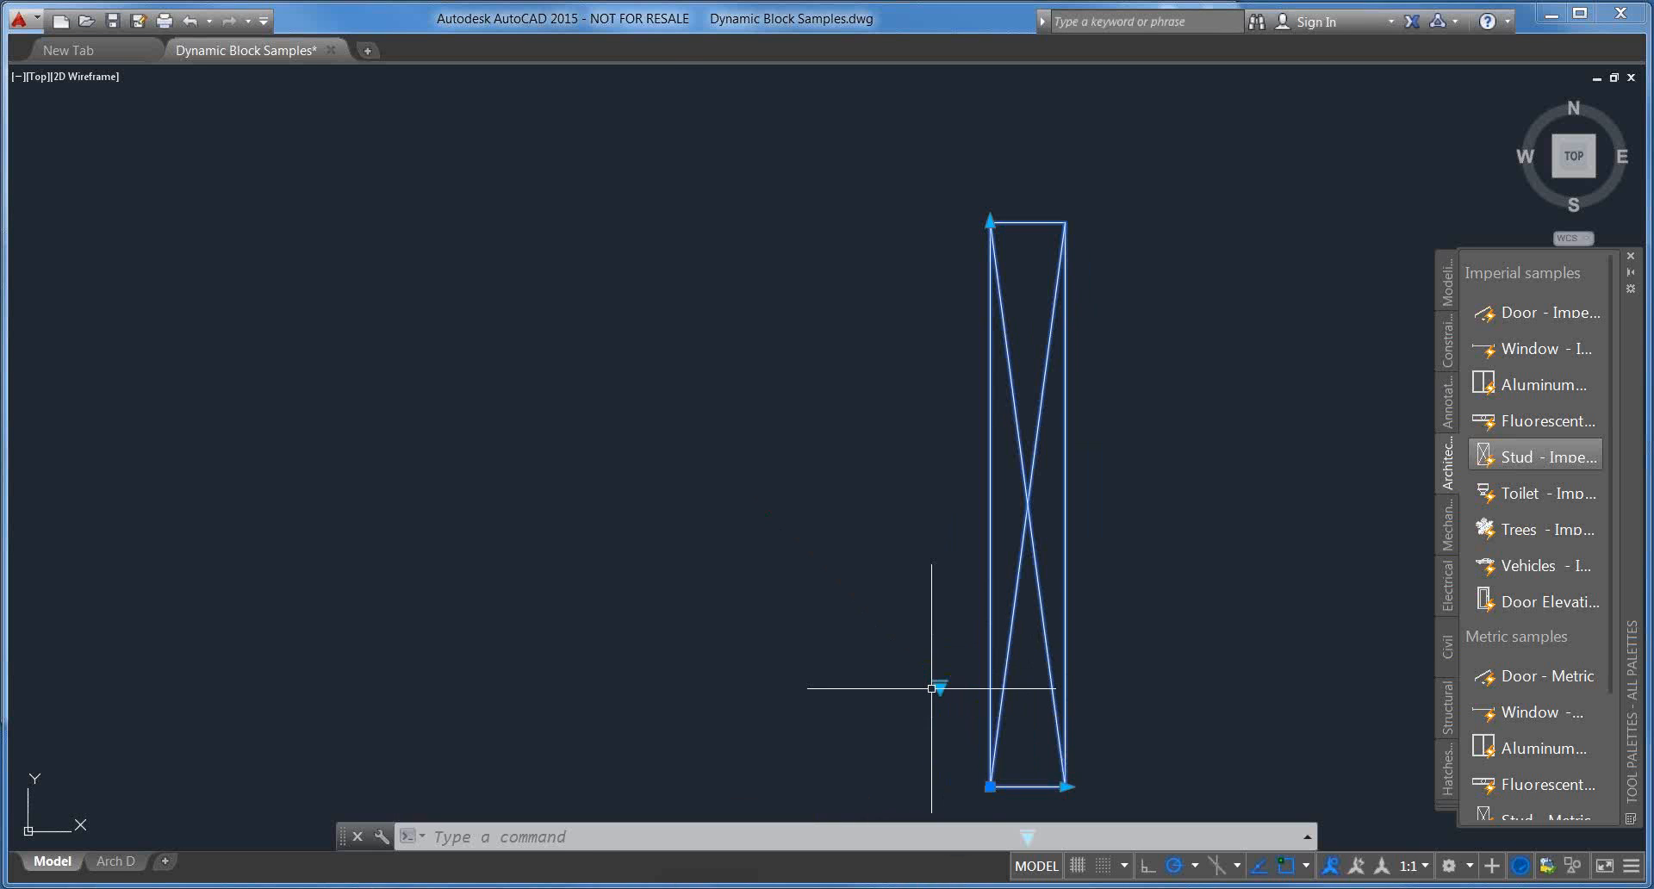
left_click(940, 685)
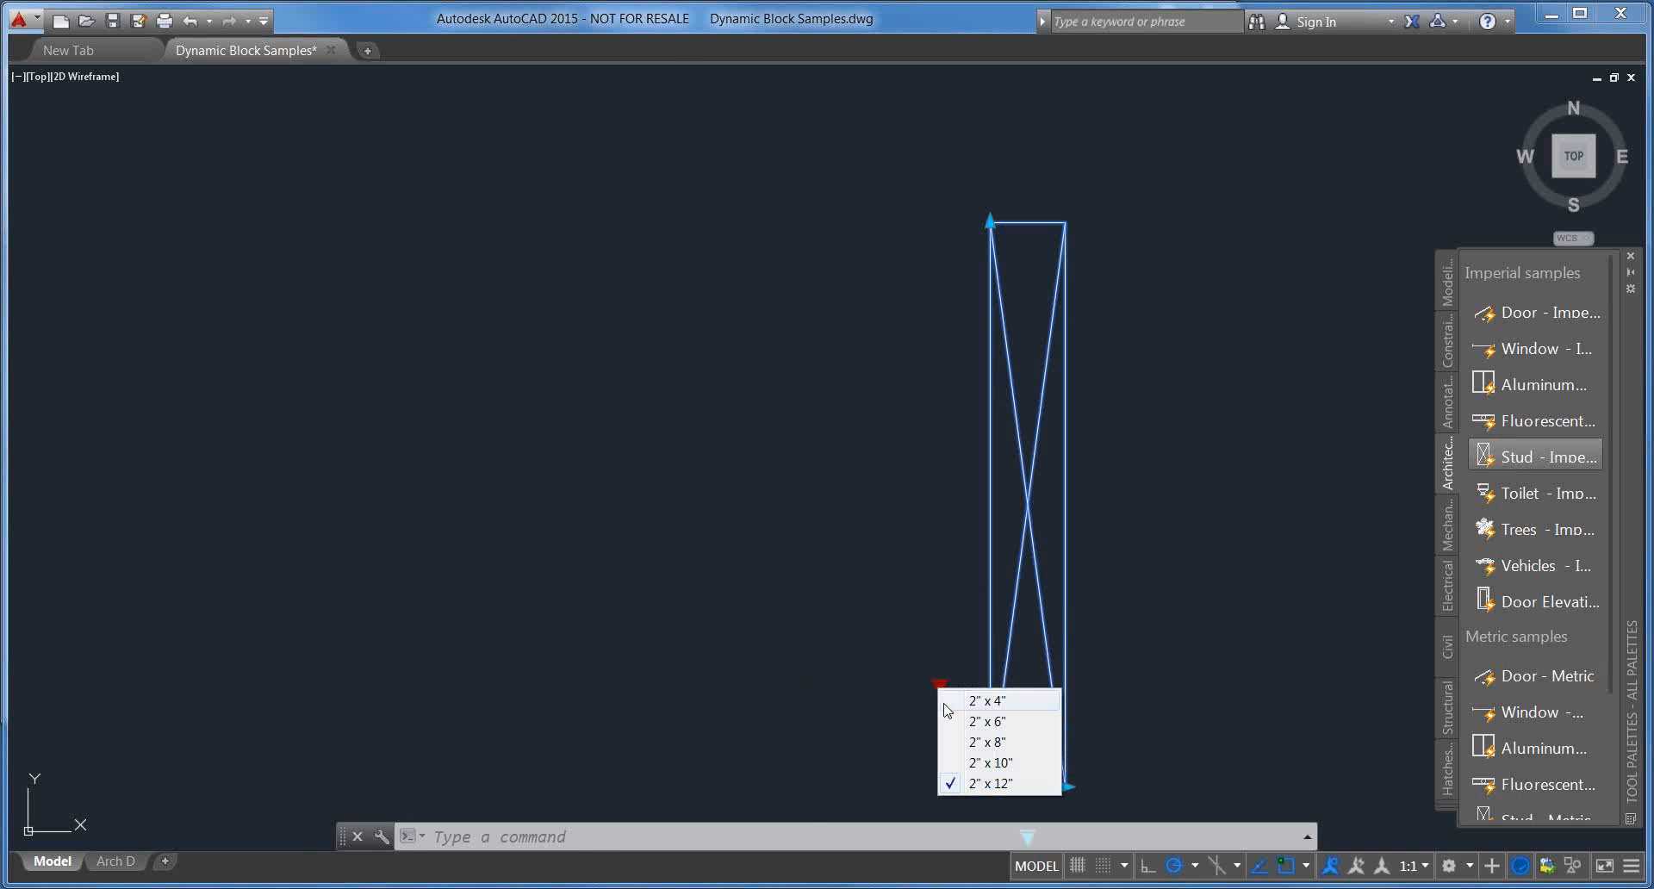
left_click(987, 700)
Step: Examine the stud's preset height increments from its top grip with snap mode turned on, leaving its size as is
left_click(990, 611)
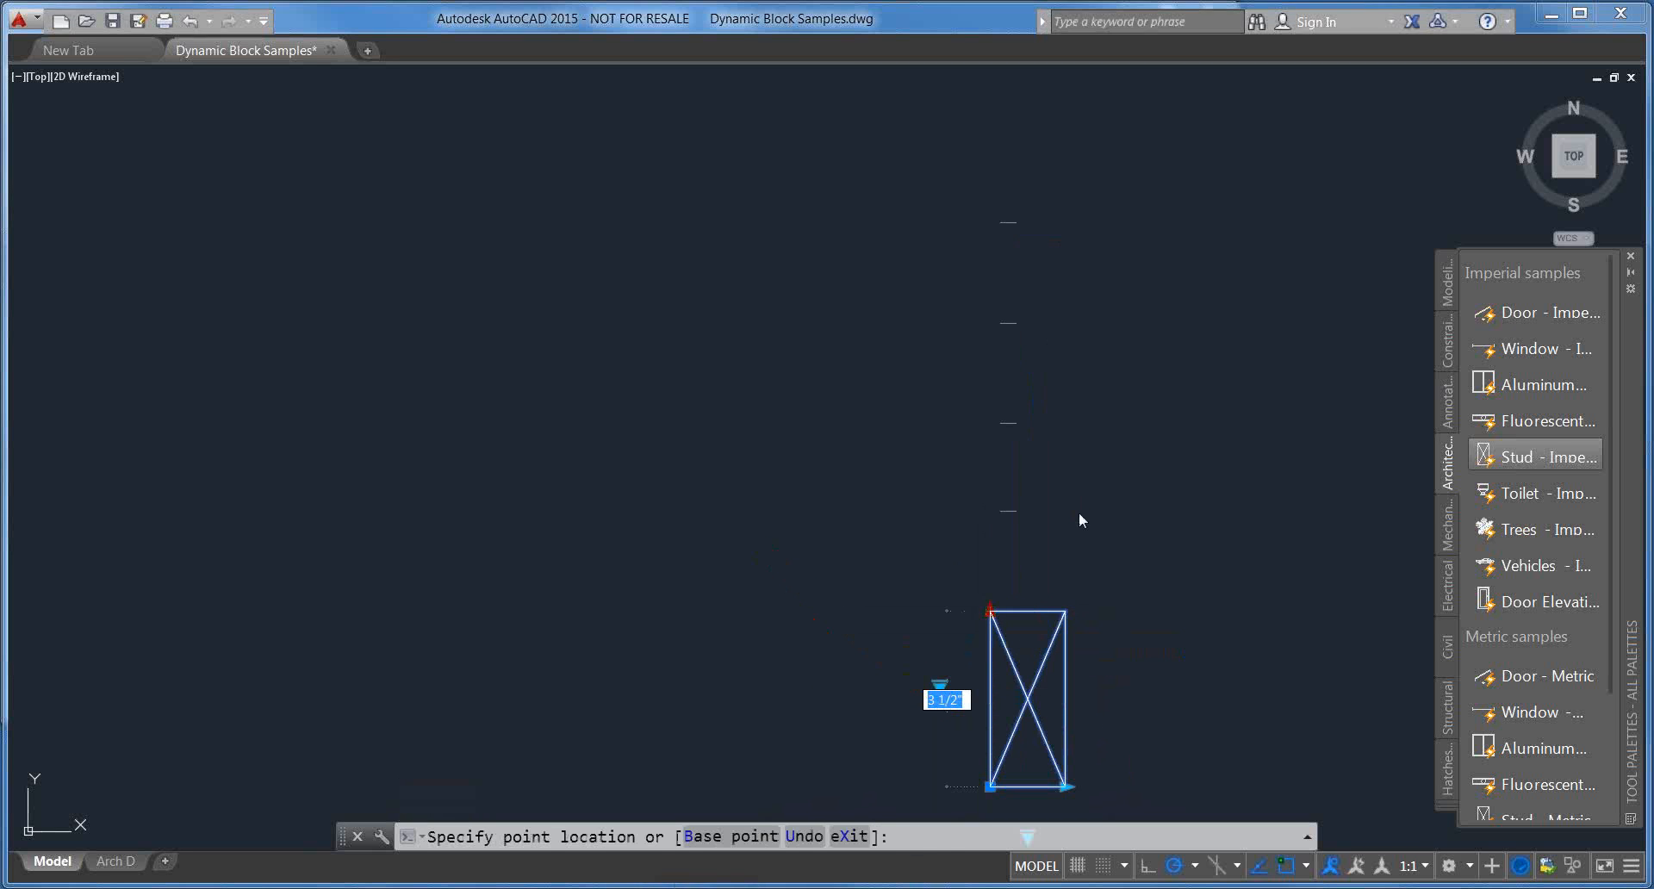
key("F9")
key("Escape")
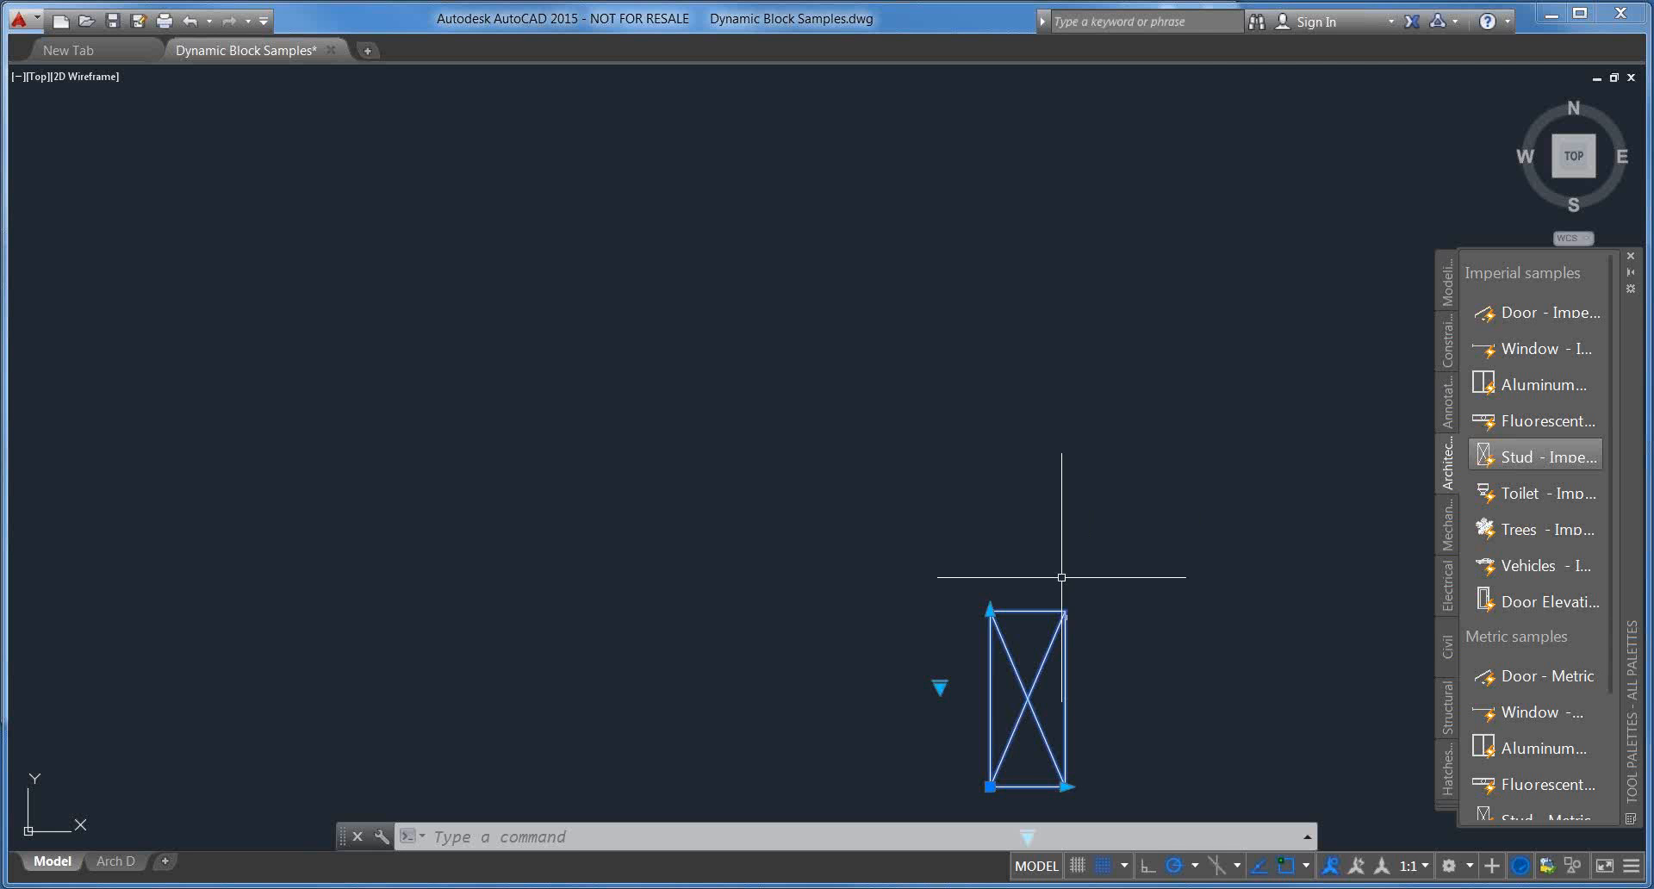
Step: Examine the rectangle block and the block of overlapping triangle, circle and polygons elsewhere in the drawing
scroll(1063, 580, "down", 6)
scroll(959, 438, "down", 2)
key("Escape")
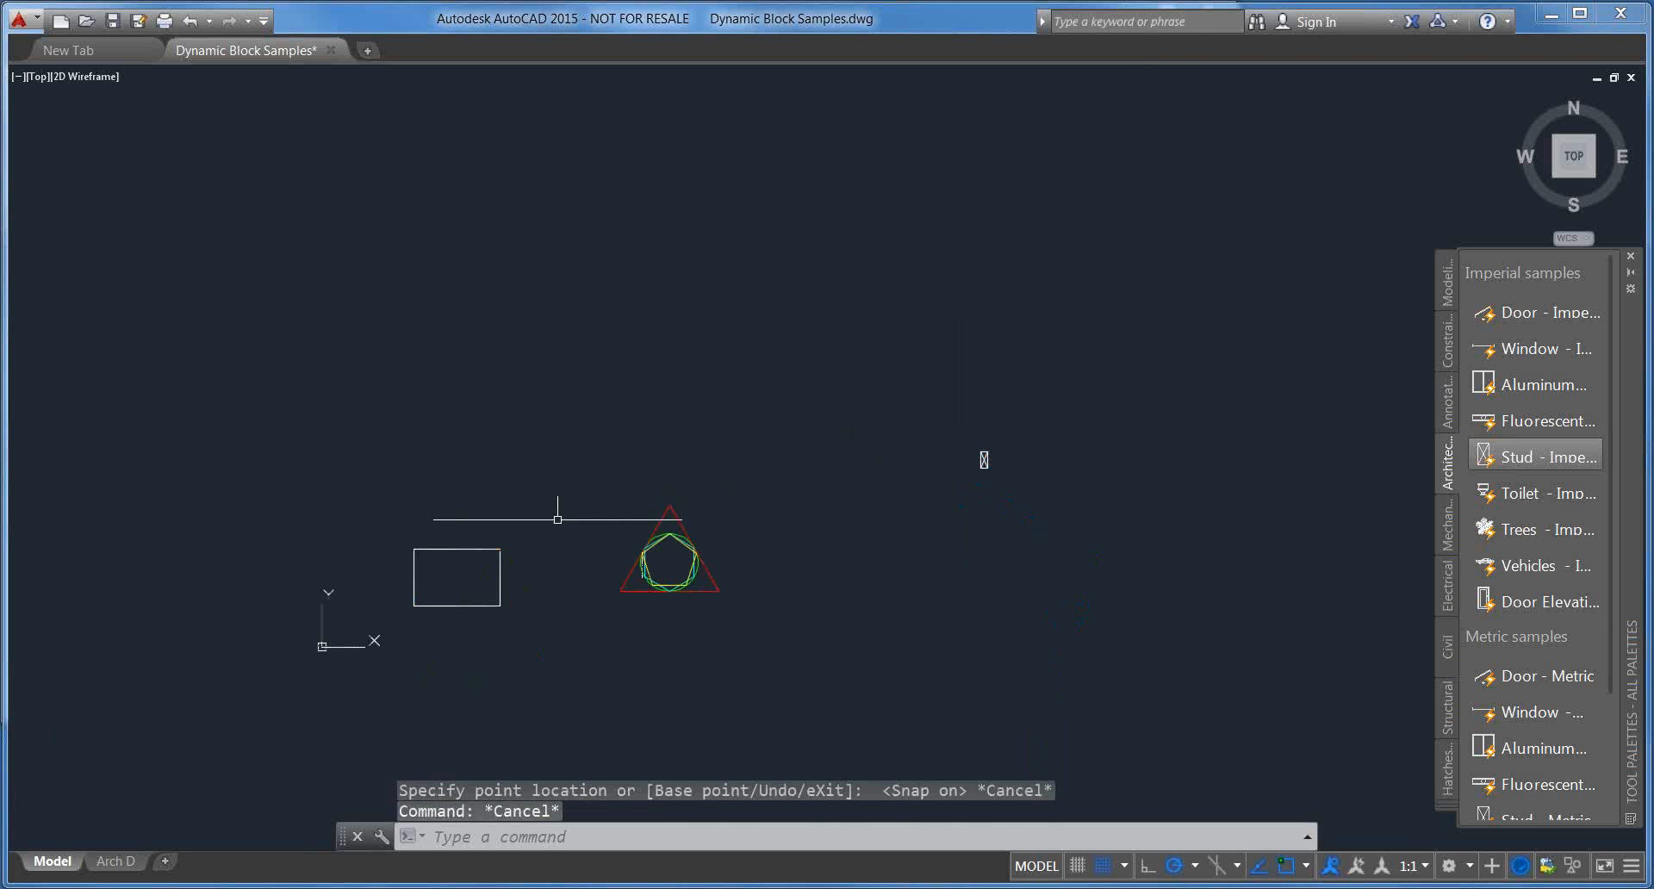
middle_click_drag(474, 560, 716, 537)
scroll(623, 539, "up", 2)
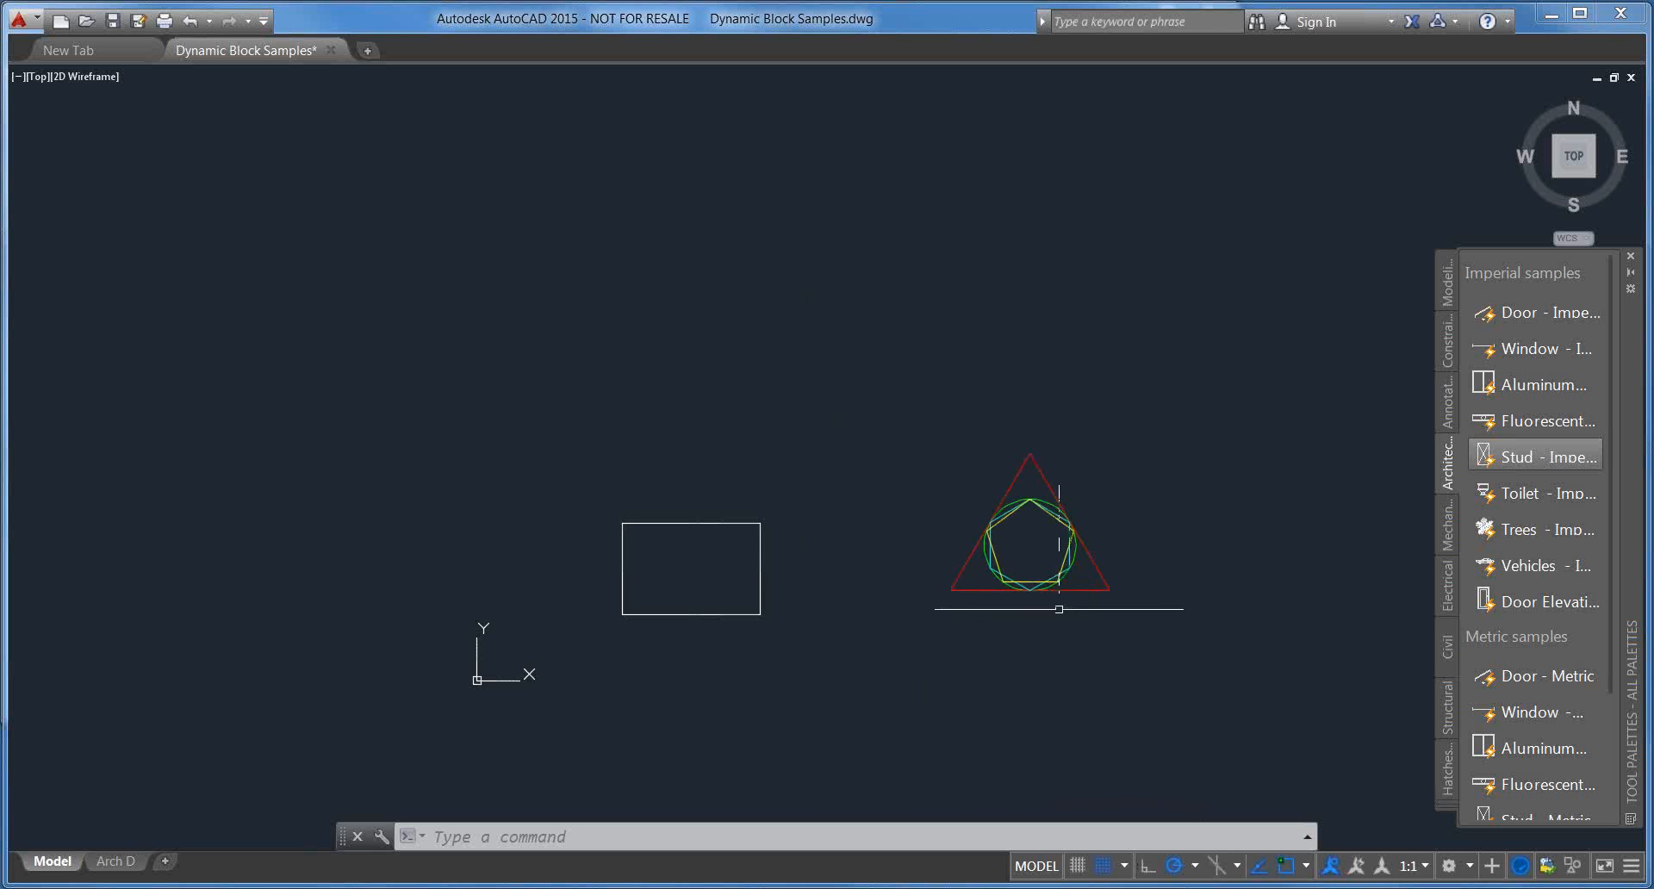
scroll(1053, 560, "up", 4)
scroll(1052, 555, "up", 2)
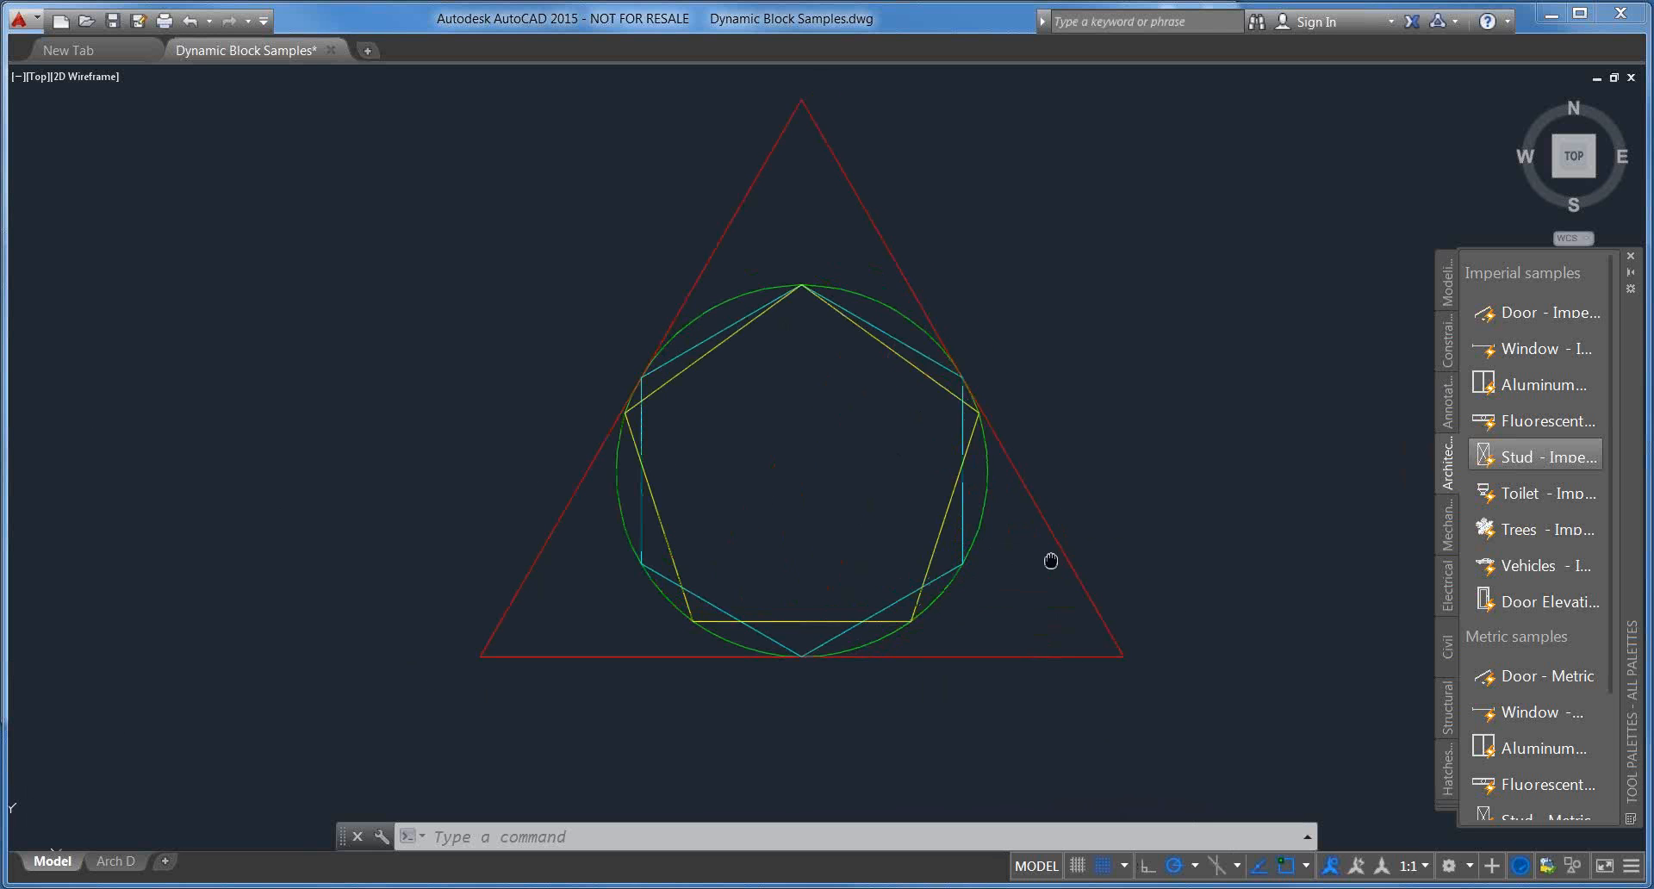
middle_click_drag(1052, 560, 1033, 591)
scroll(1032, 591, "down", 6)
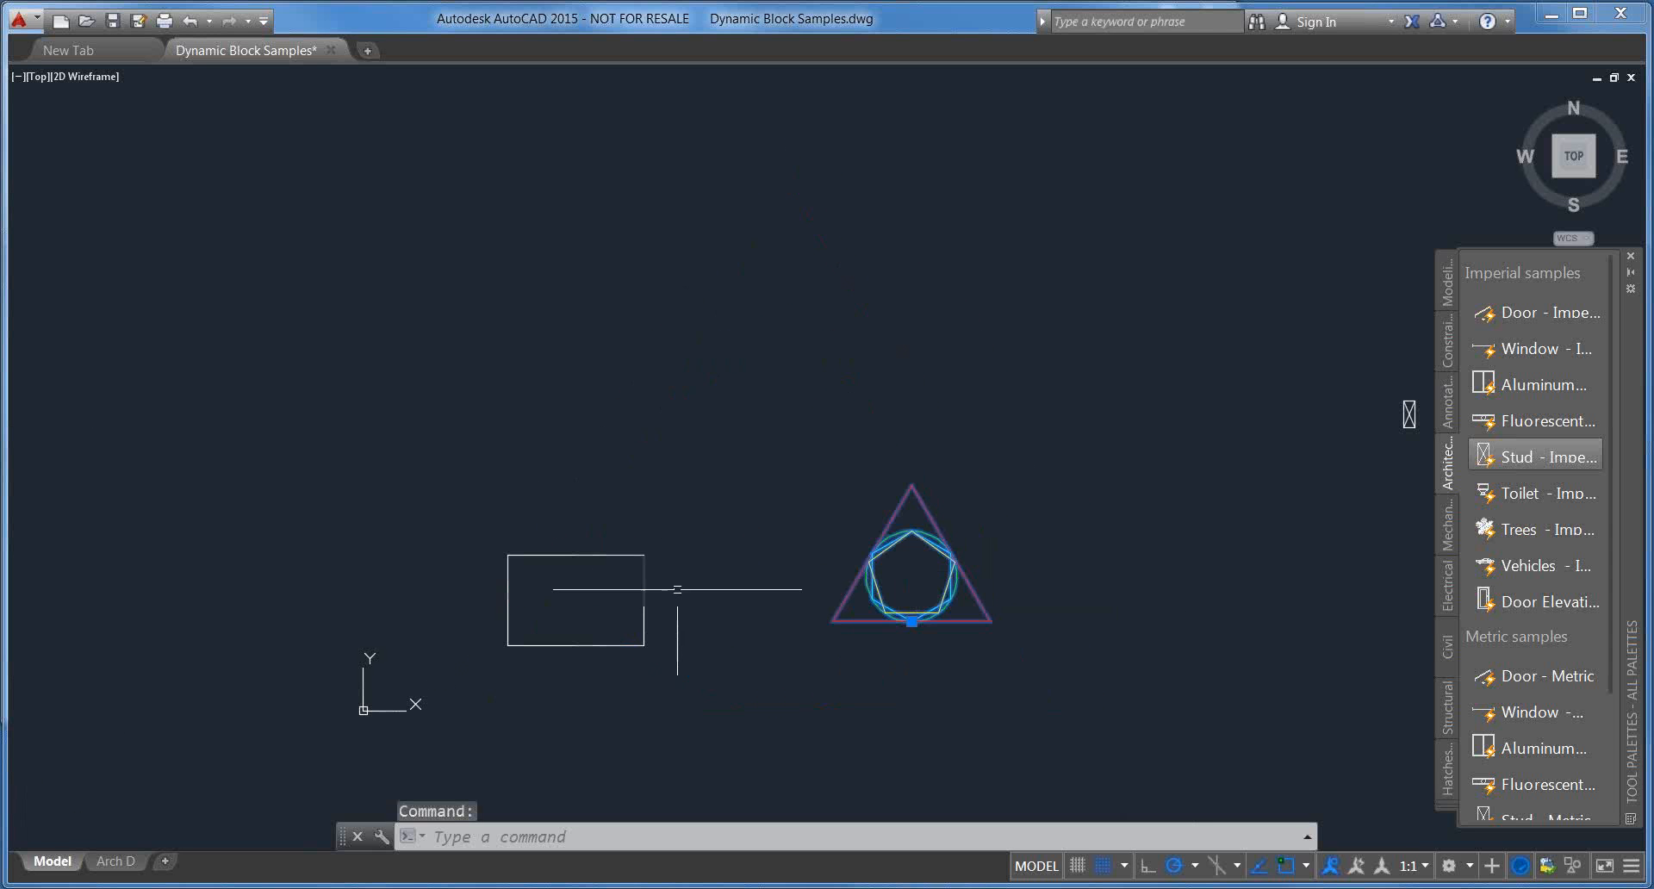
key("Escape")
Step: Open the rectangle block named Box in the Block Editor
left_click(644, 617)
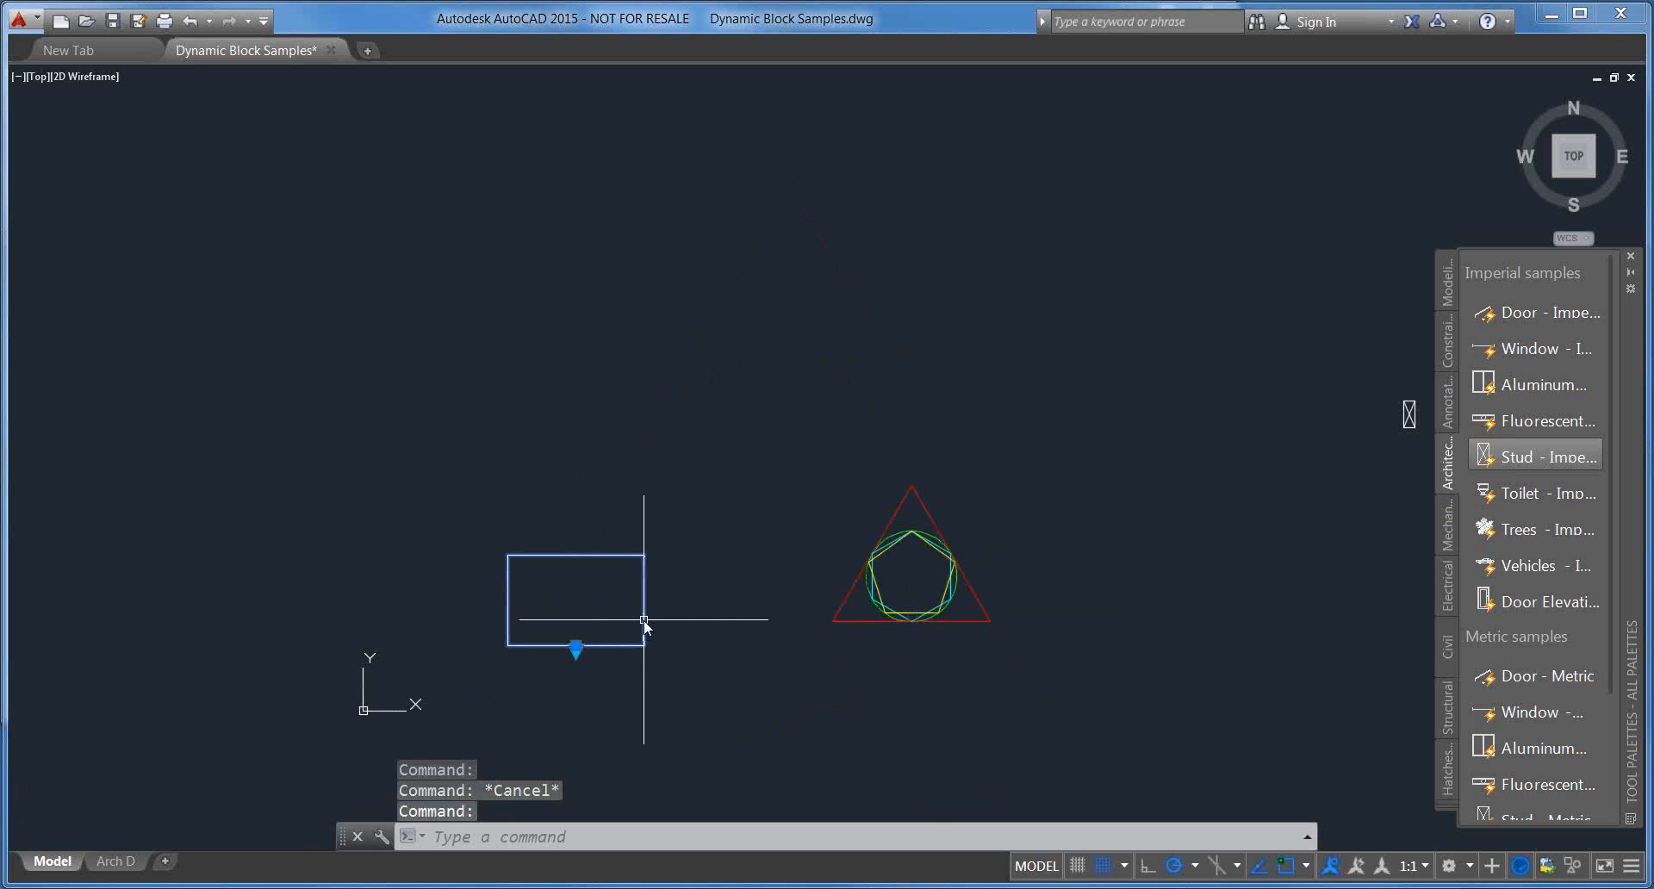
right_click(645, 619)
left_click(754, 178)
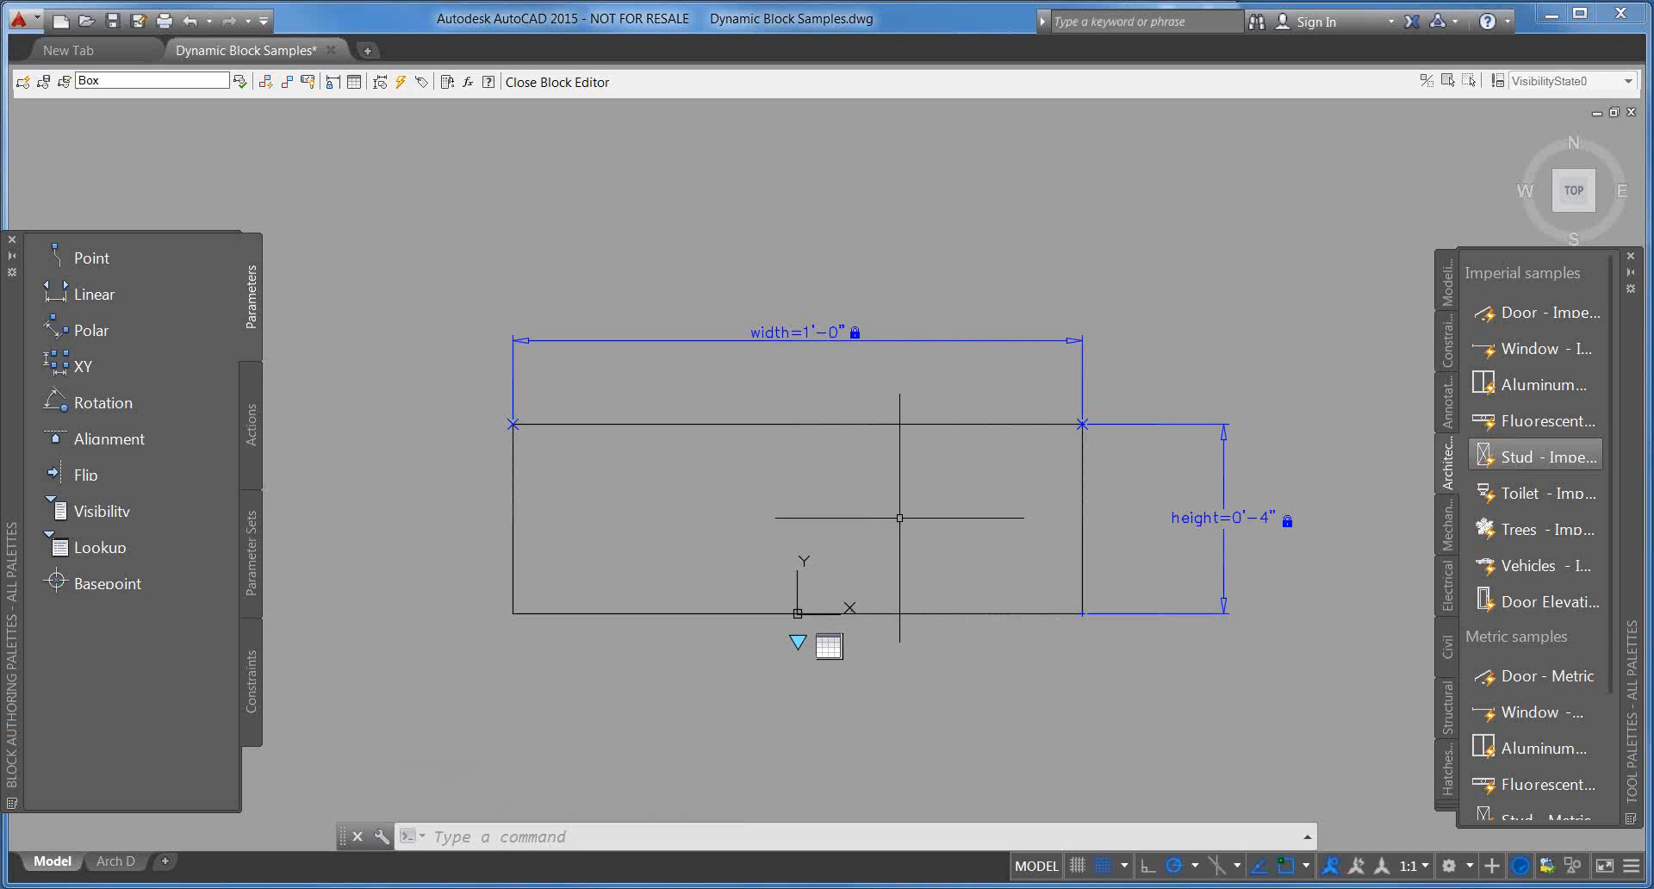
Step: Display the ribbon in the Block Editor with the RIBBON command
key("Escape")
scroll(959, 472, "down", 2)
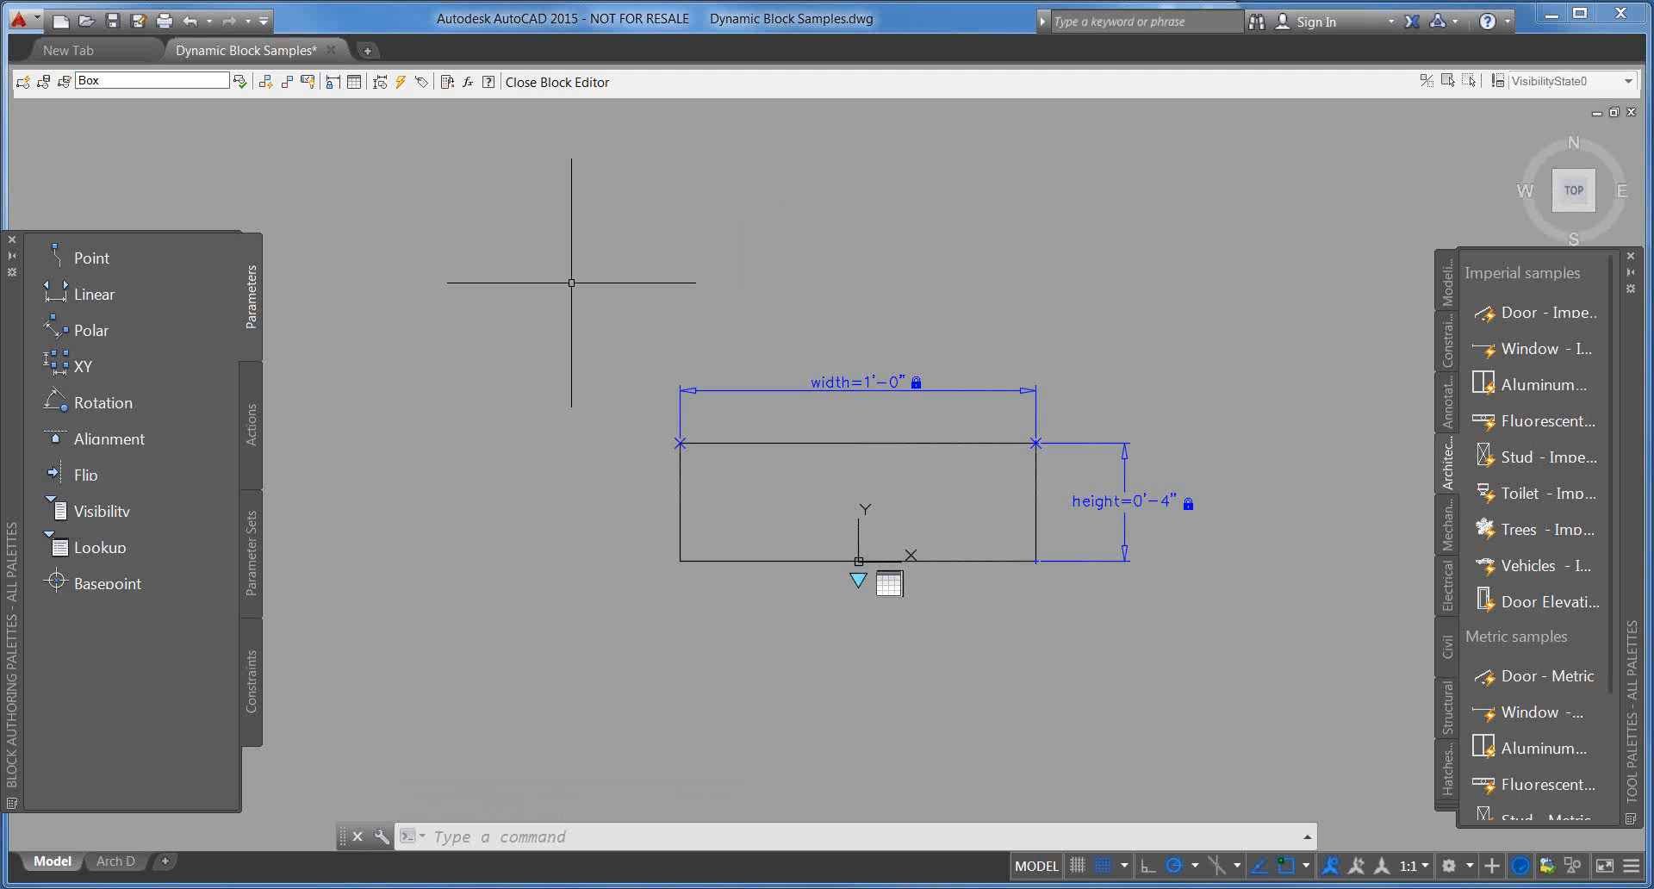
type("ribbon")
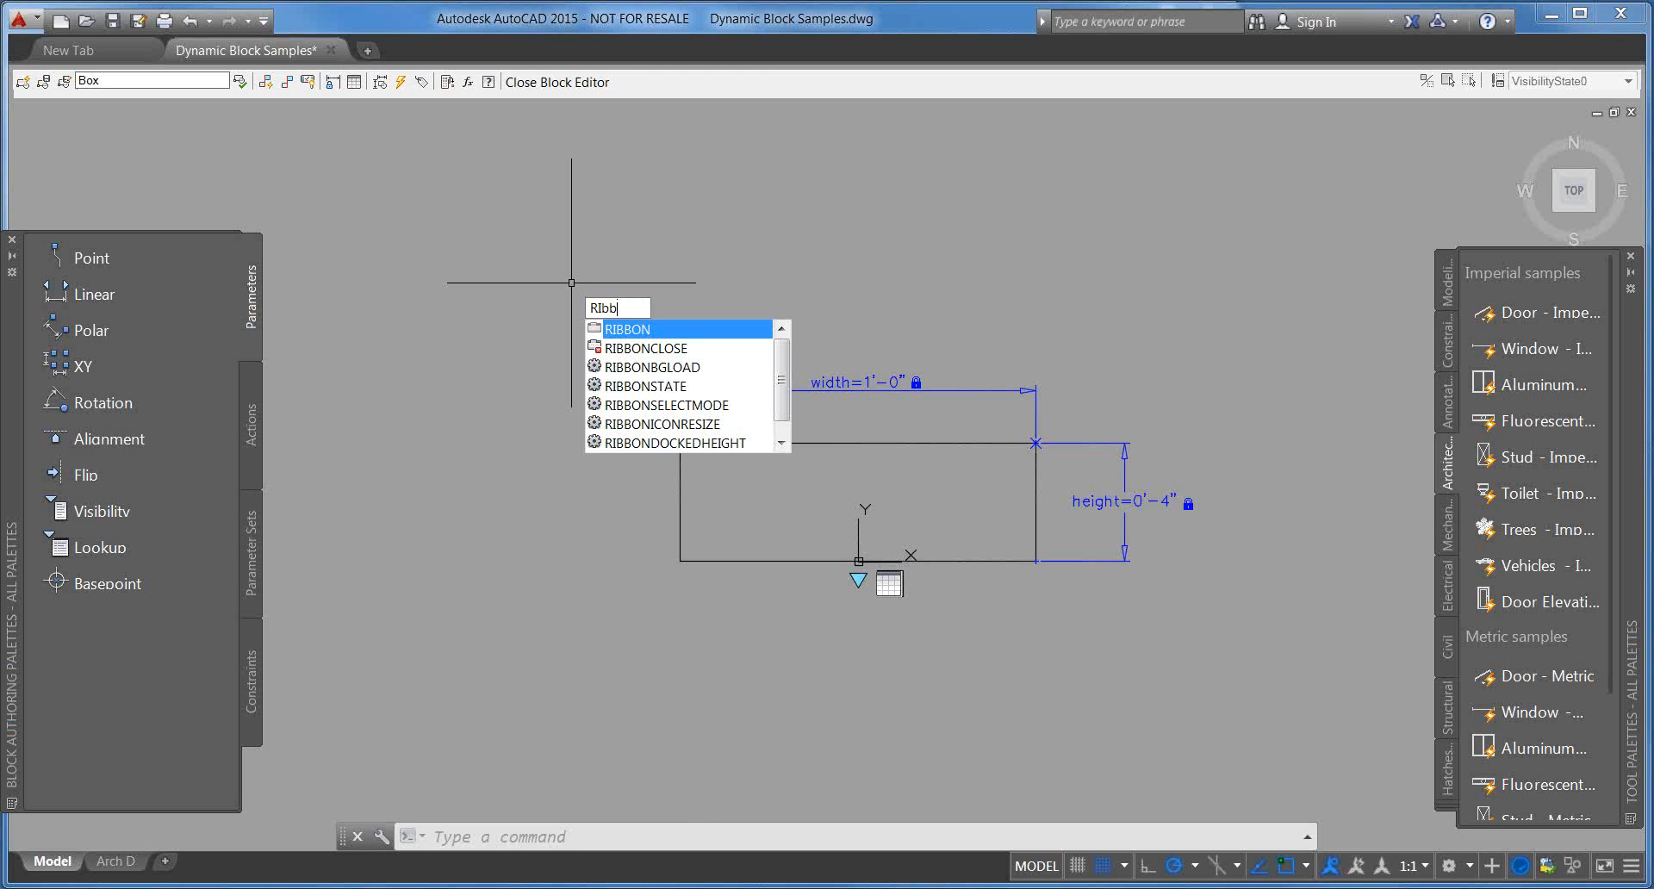
Step: Display the ribbon again and close the Block Editor for the Box block
key("Return")
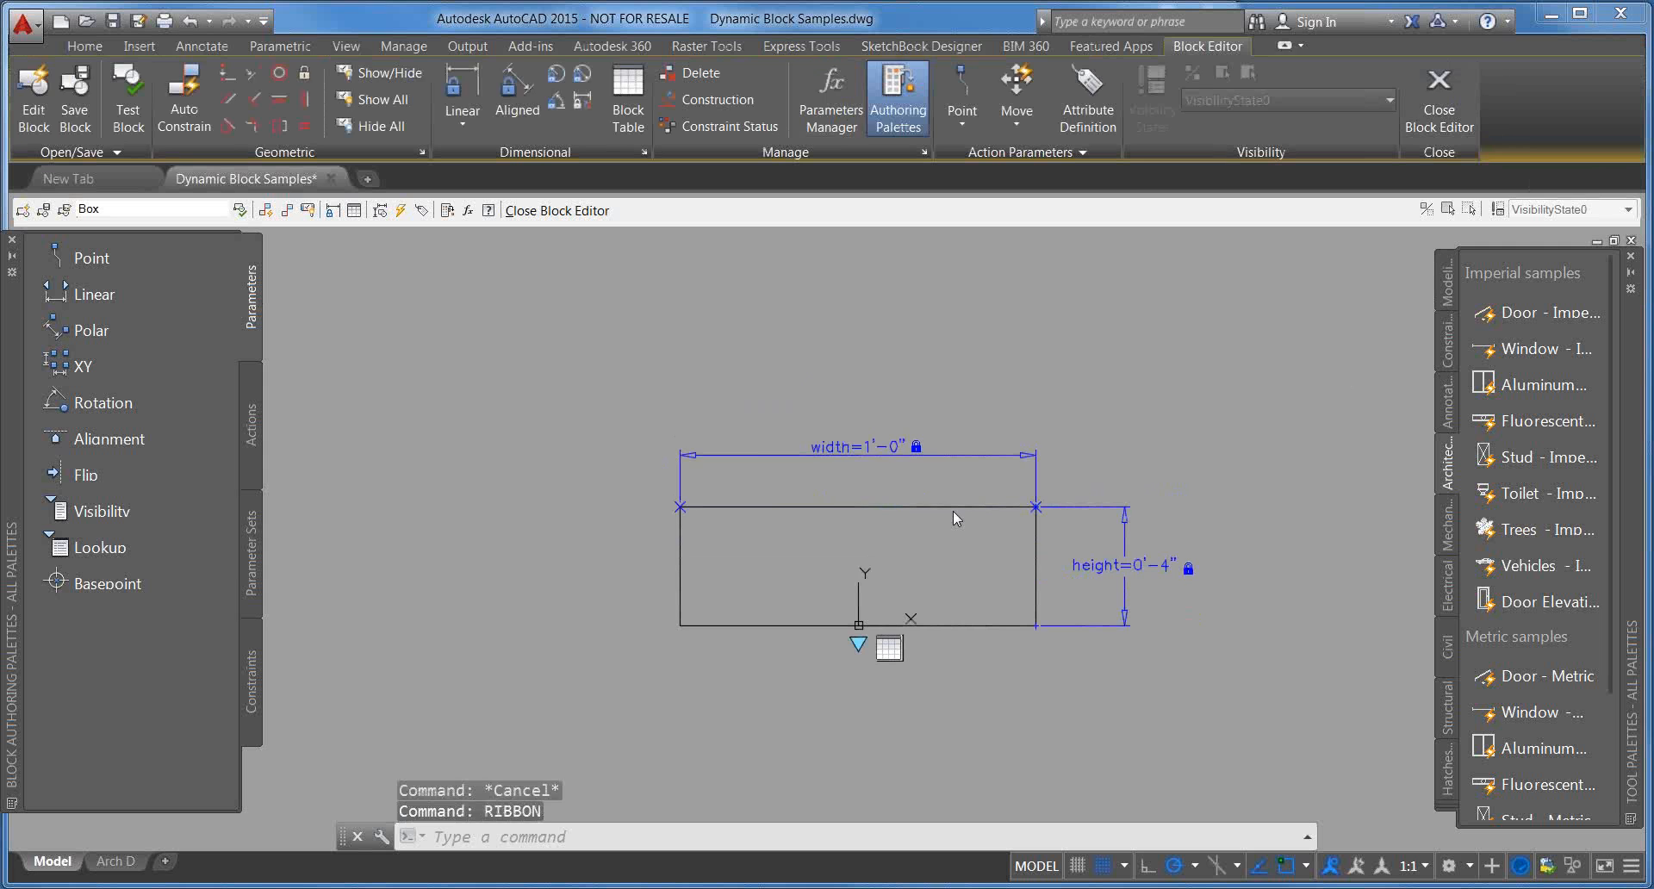
left_click(738, 500)
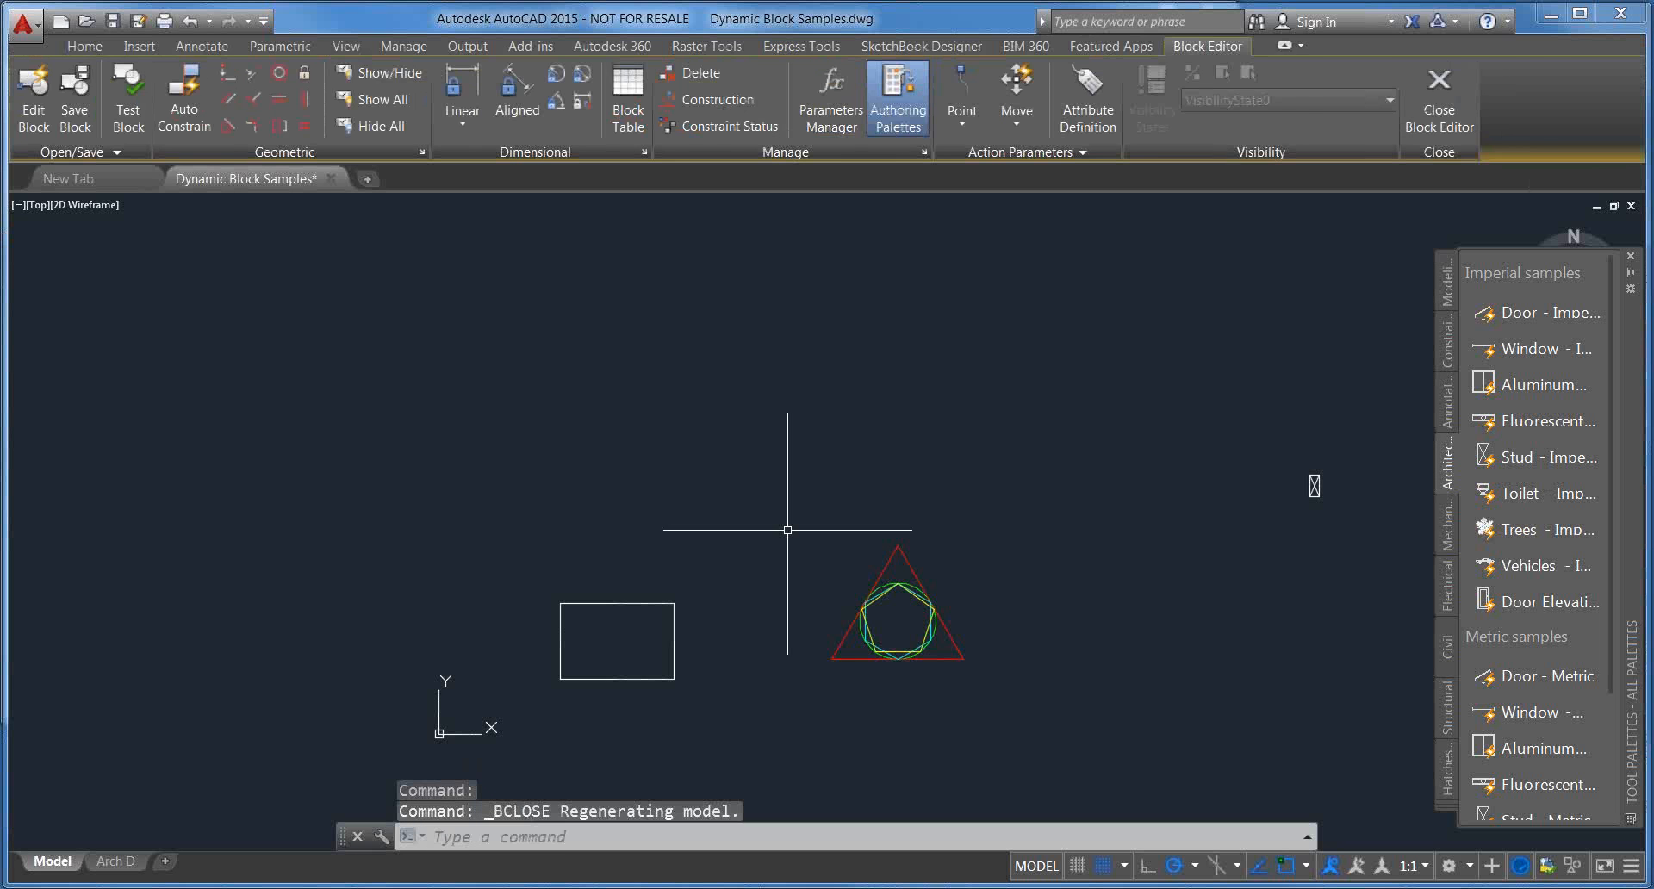
Step: Copy the rectangular Box block to a free spot directly above the original
middle_click_drag(787, 530, 855, 449)
left_click(910, 578)
middle_click_drag(949, 578, 970, 602)
key("Escape")
left_click(735, 609)
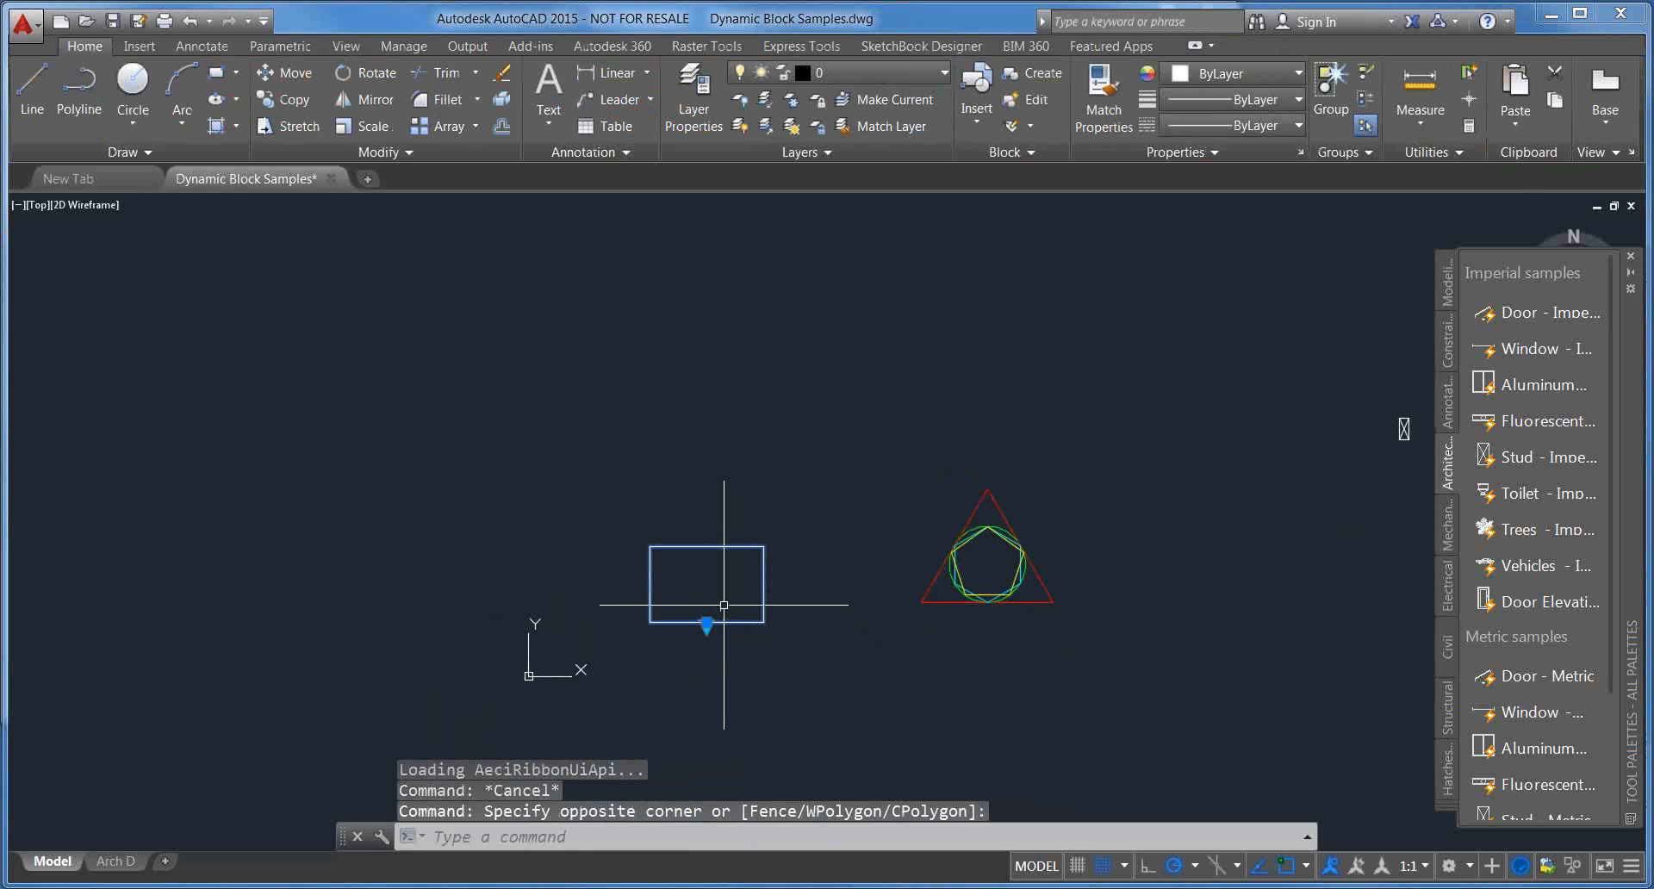
type("co")
key("Return")
left_click(724, 605)
left_click(701, 399)
key("Return")
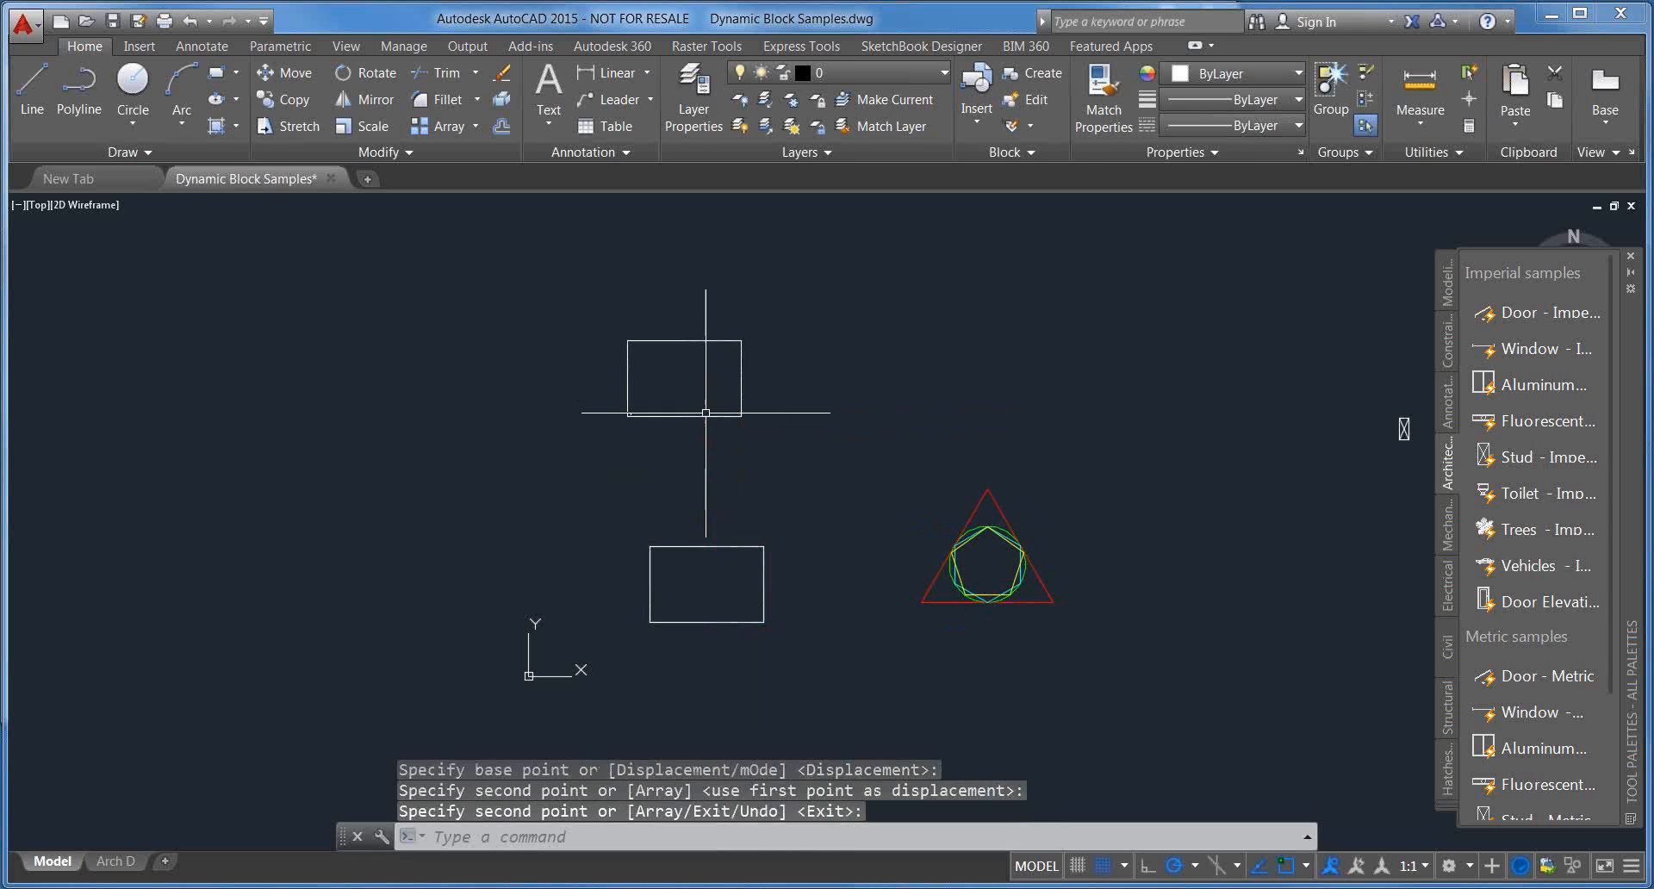
Step: Set the upper Box copy to the 12x4 size using its block table grip, then clear the selection
scroll(702, 422, "up", 5)
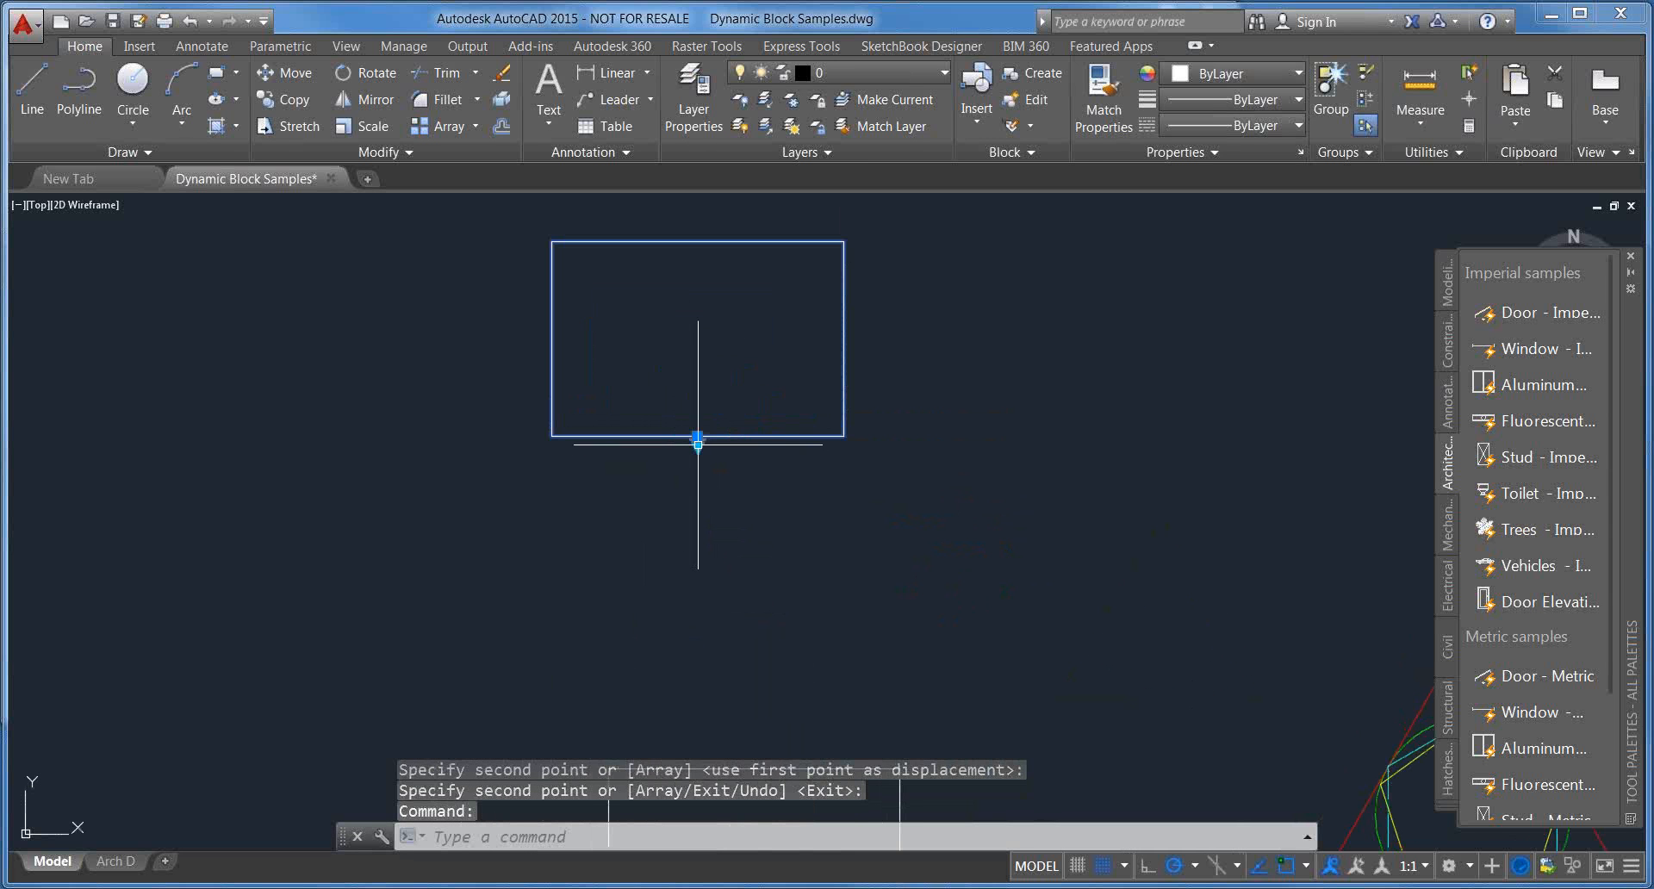
left_click(698, 441)
left_click(745, 485)
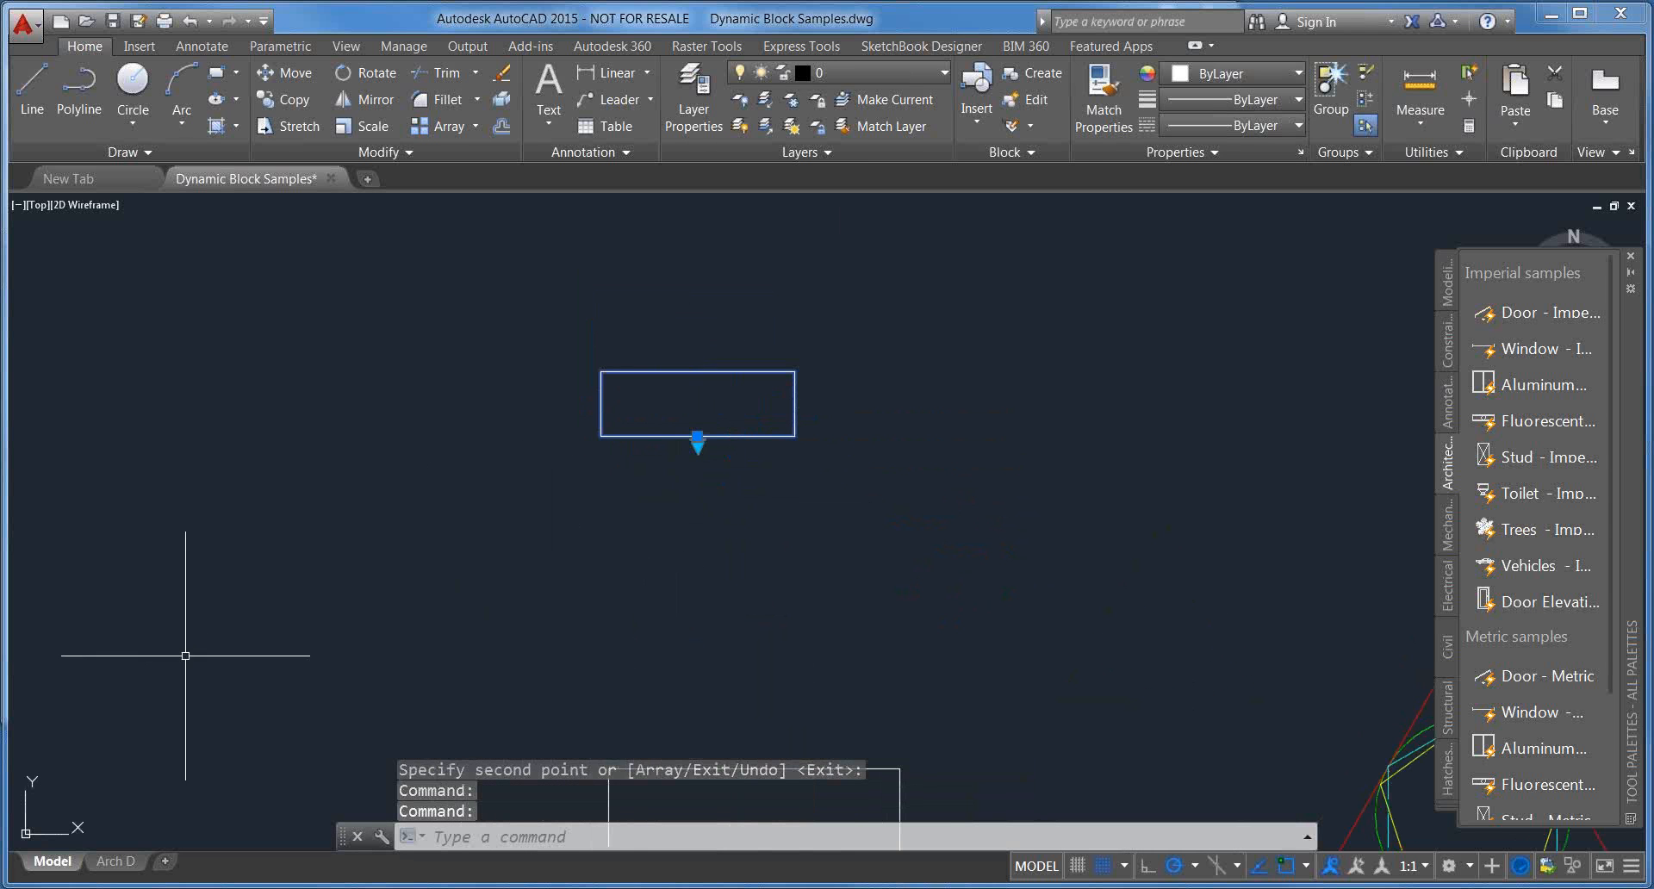
middle_click_drag(489, 693, 619, 641)
left_click(873, 761)
key("Escape")
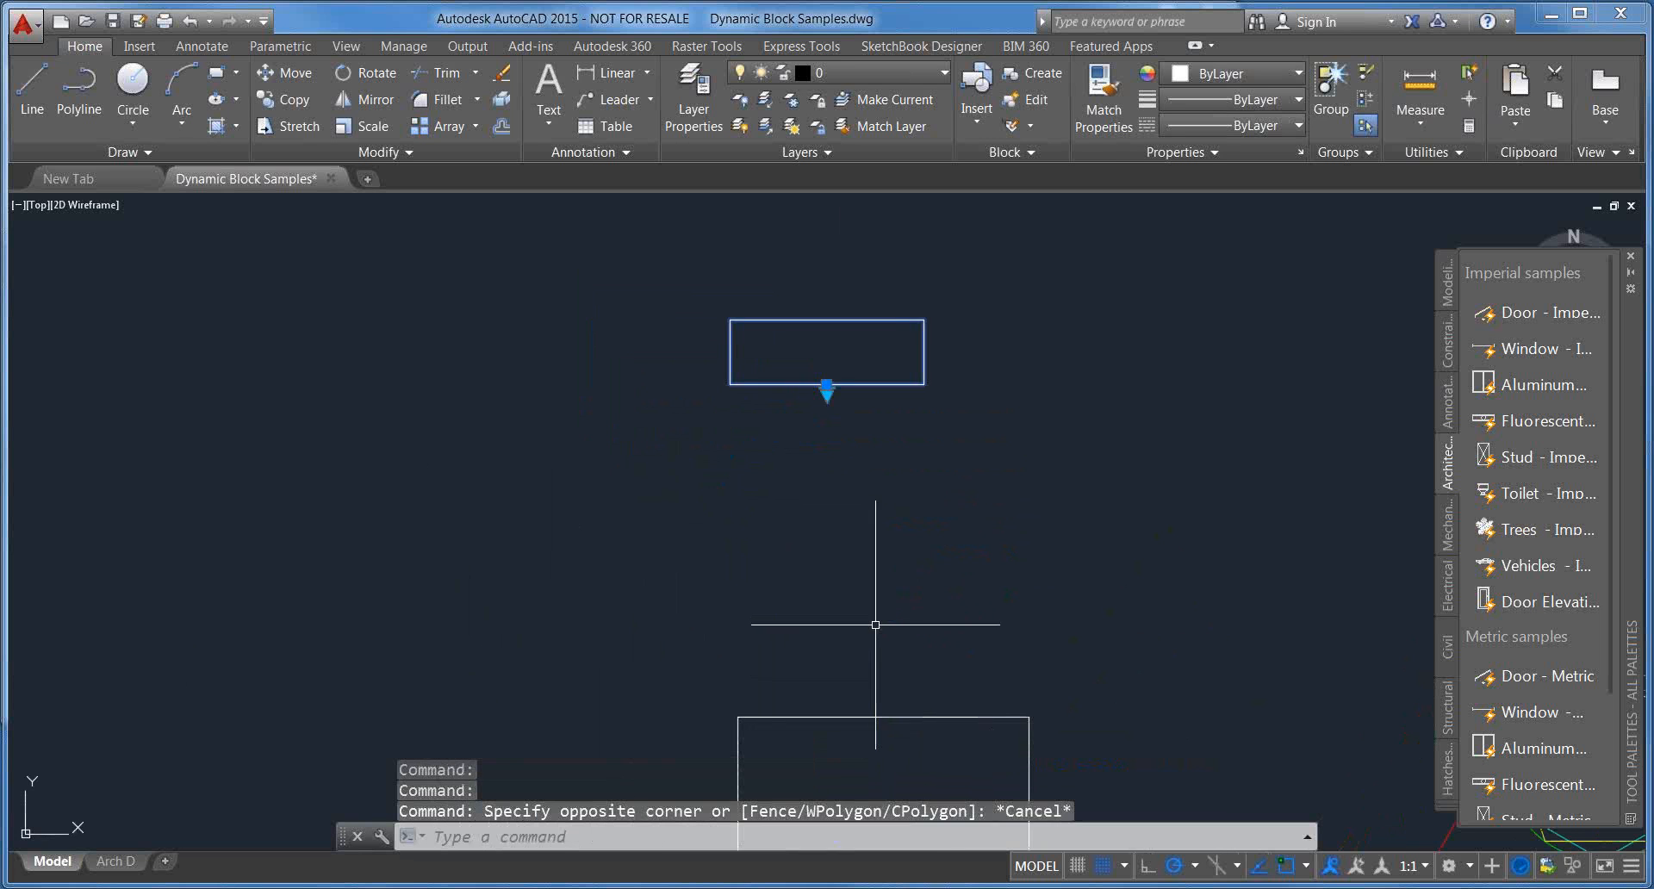
key("Escape")
Step: Show the Properties of the upper Box copy and enlarge the palette to include its custom width, height and size values
middle_click_drag(821, 563, 856, 552)
type("pr")
key("Return")
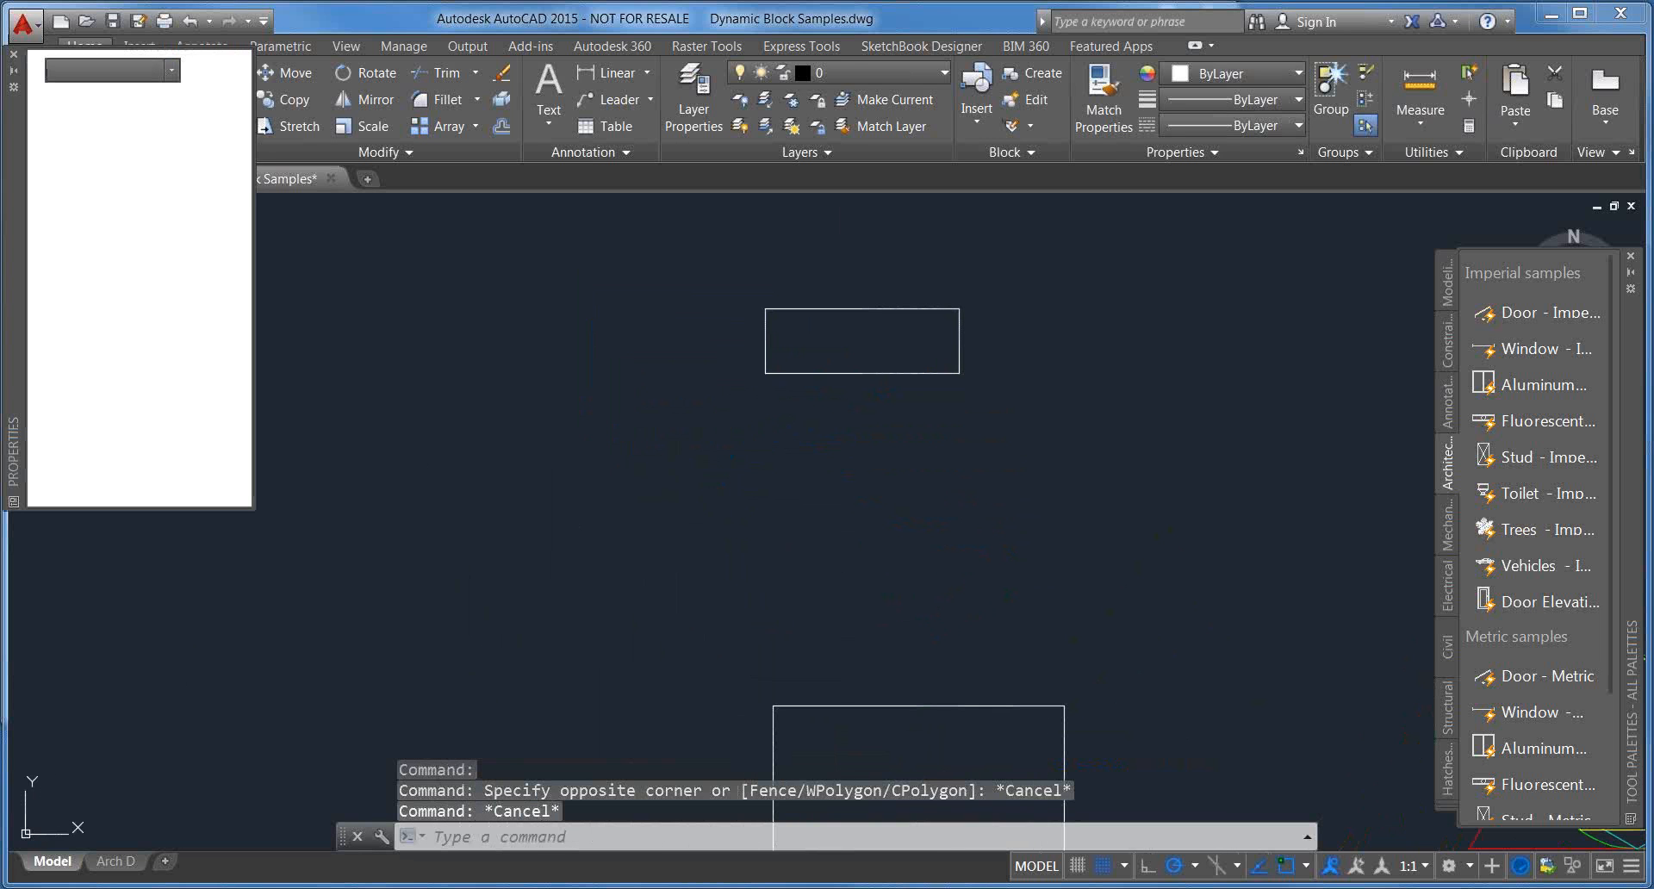
left_click(842, 372)
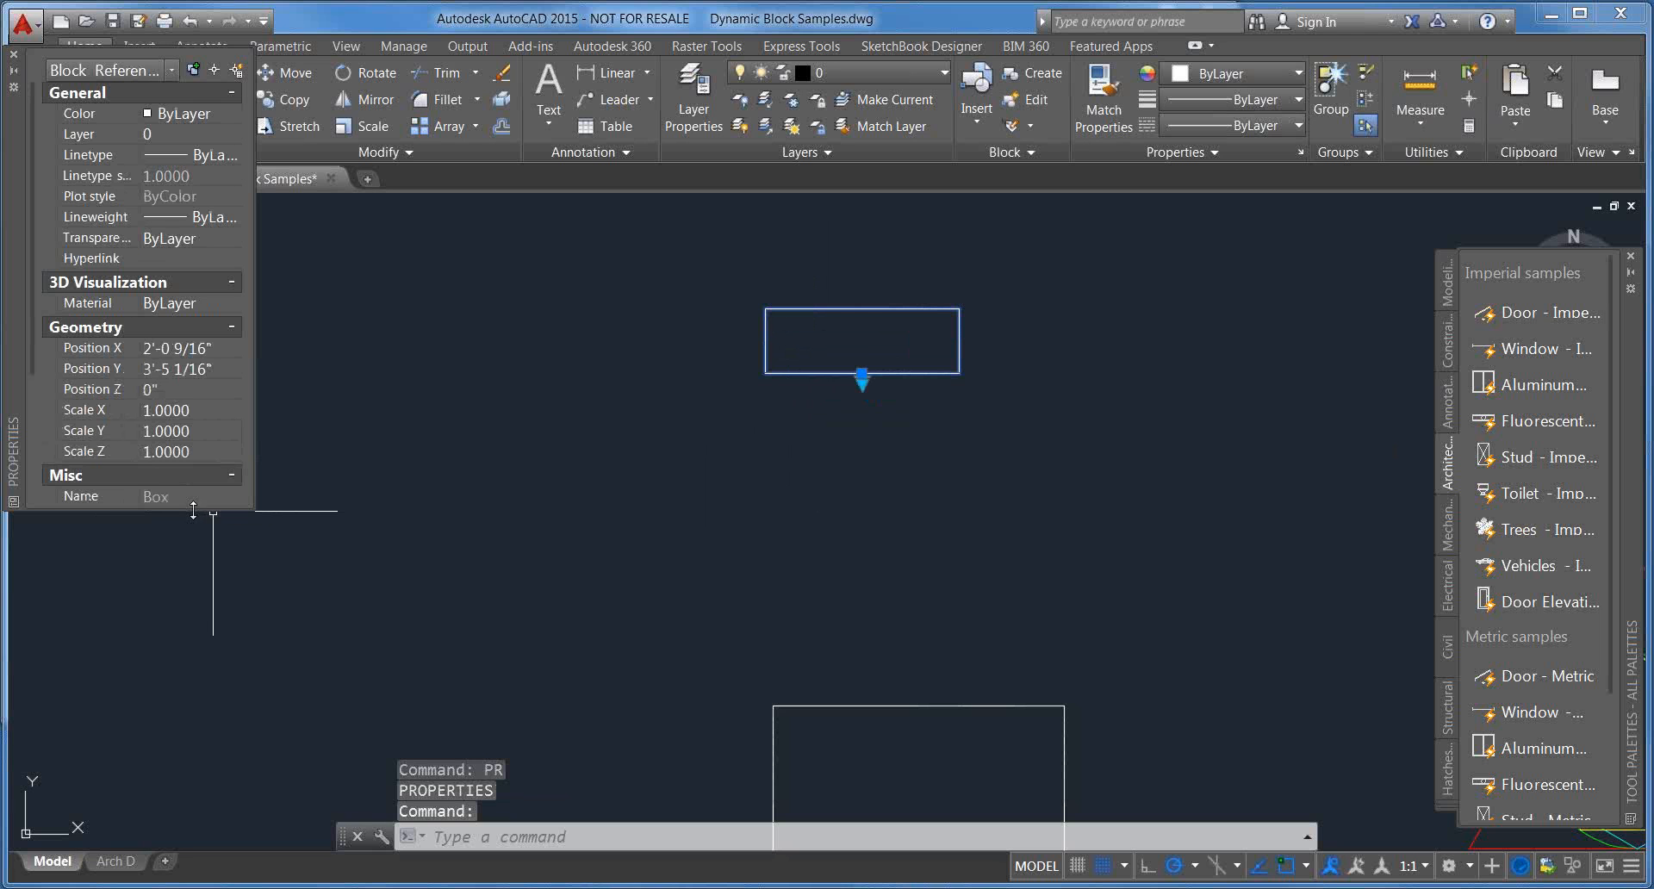
left_click_drag(193, 511, 222, 787)
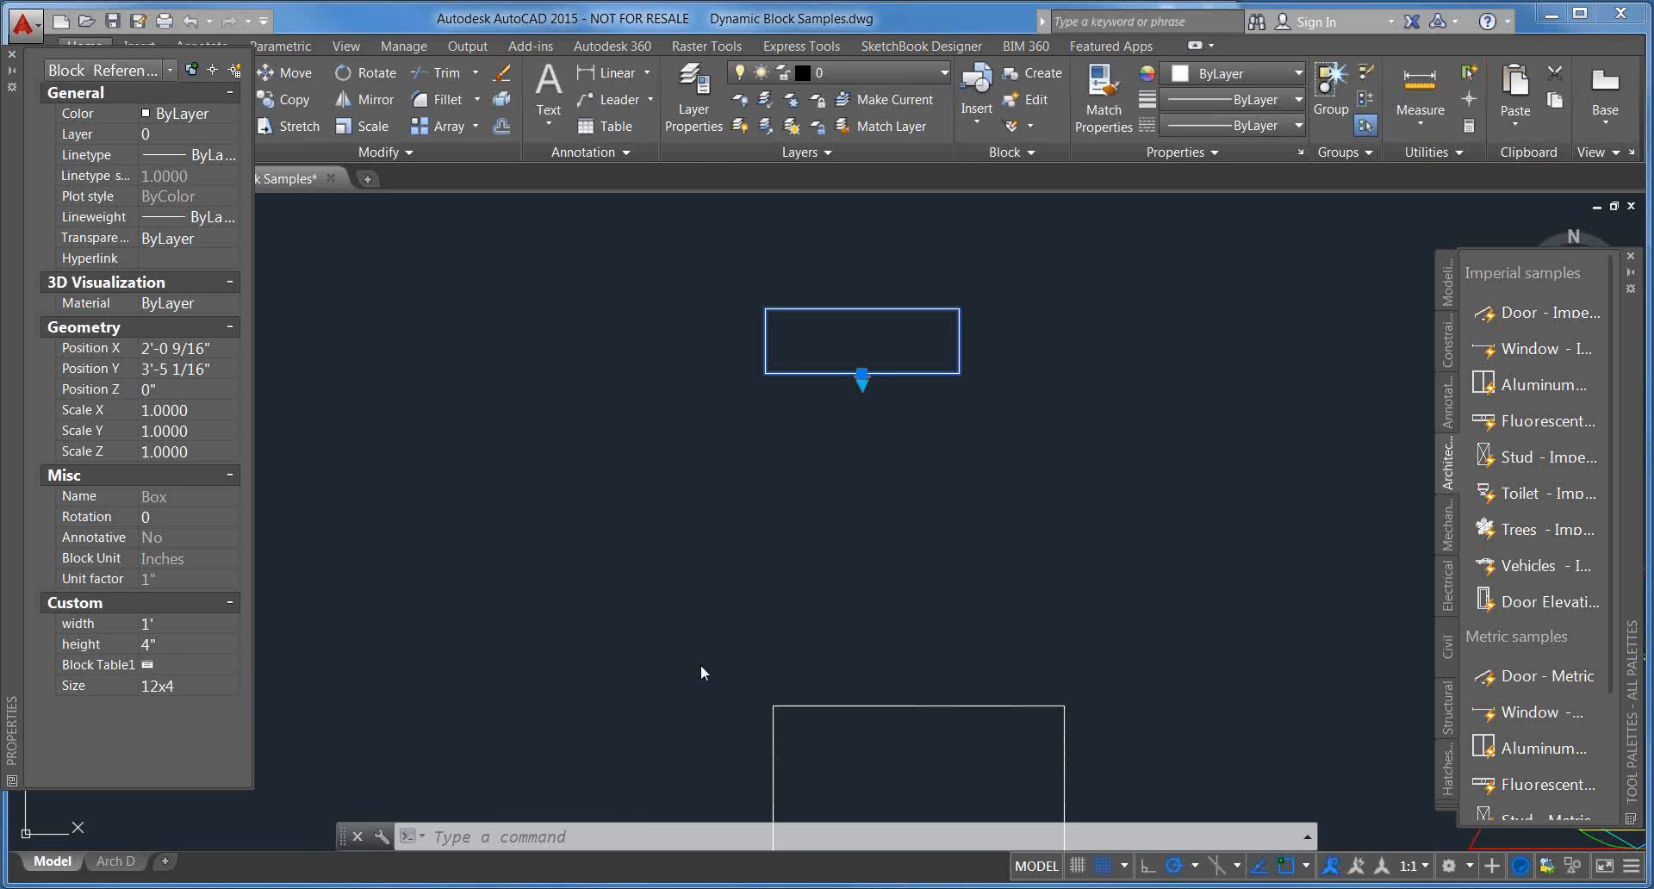
Step: Select the Shapes block and examine its properties for custom parameters and grips
scroll(924, 573, "down", 3)
scroll(928, 573, "up", 5)
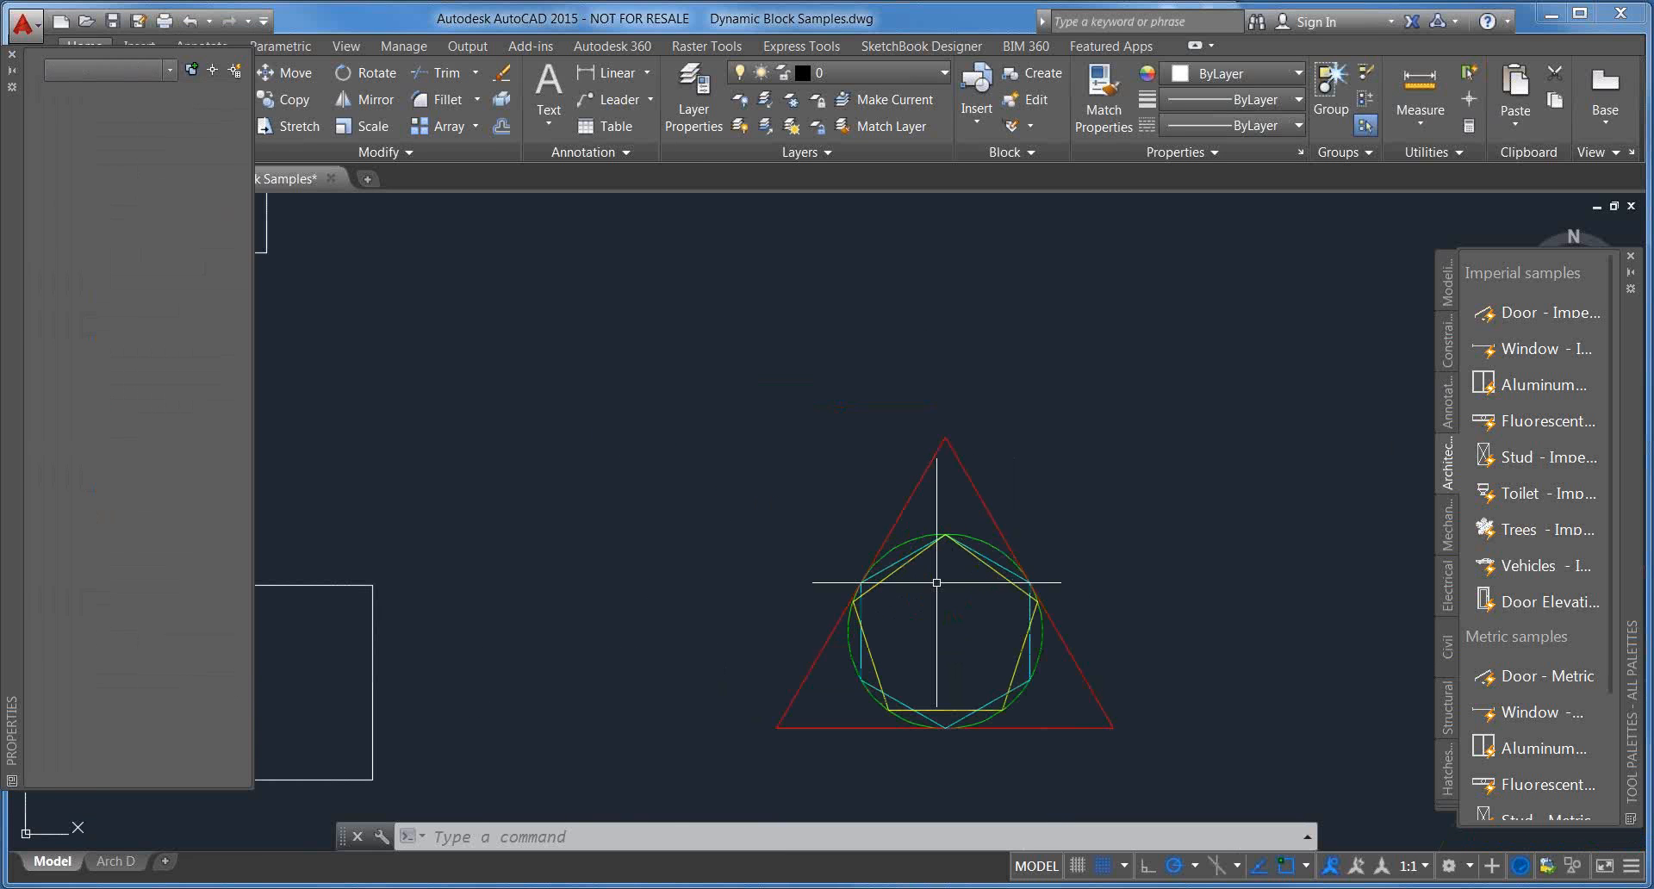
key("Escape")
key("Escape")
scroll(960, 560, "up", 3)
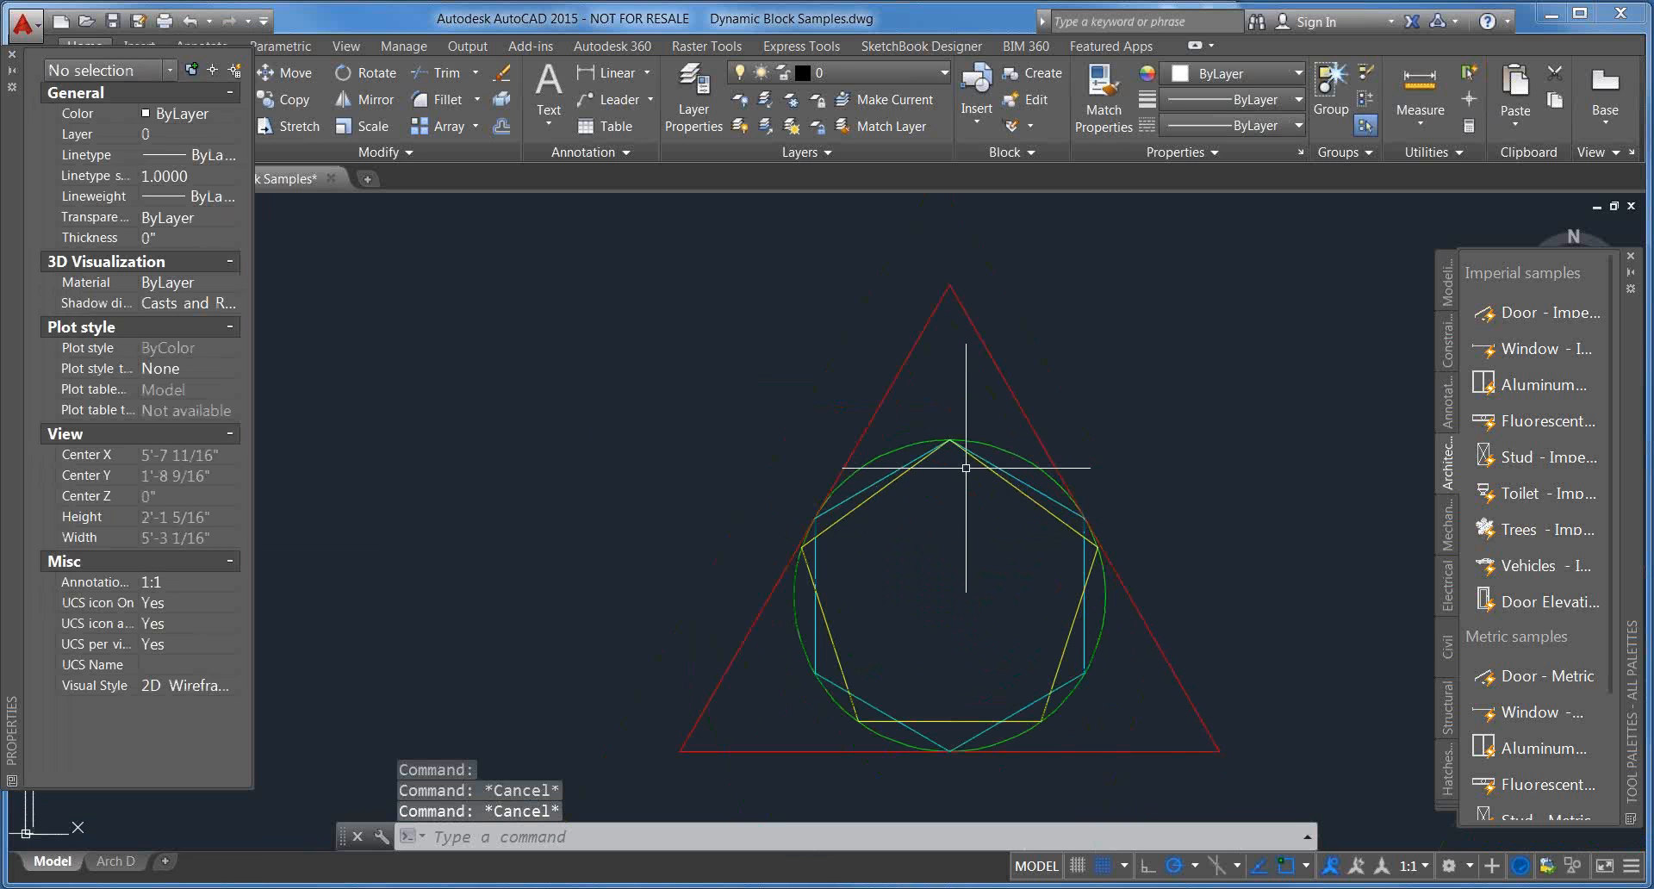
left_click(1027, 497)
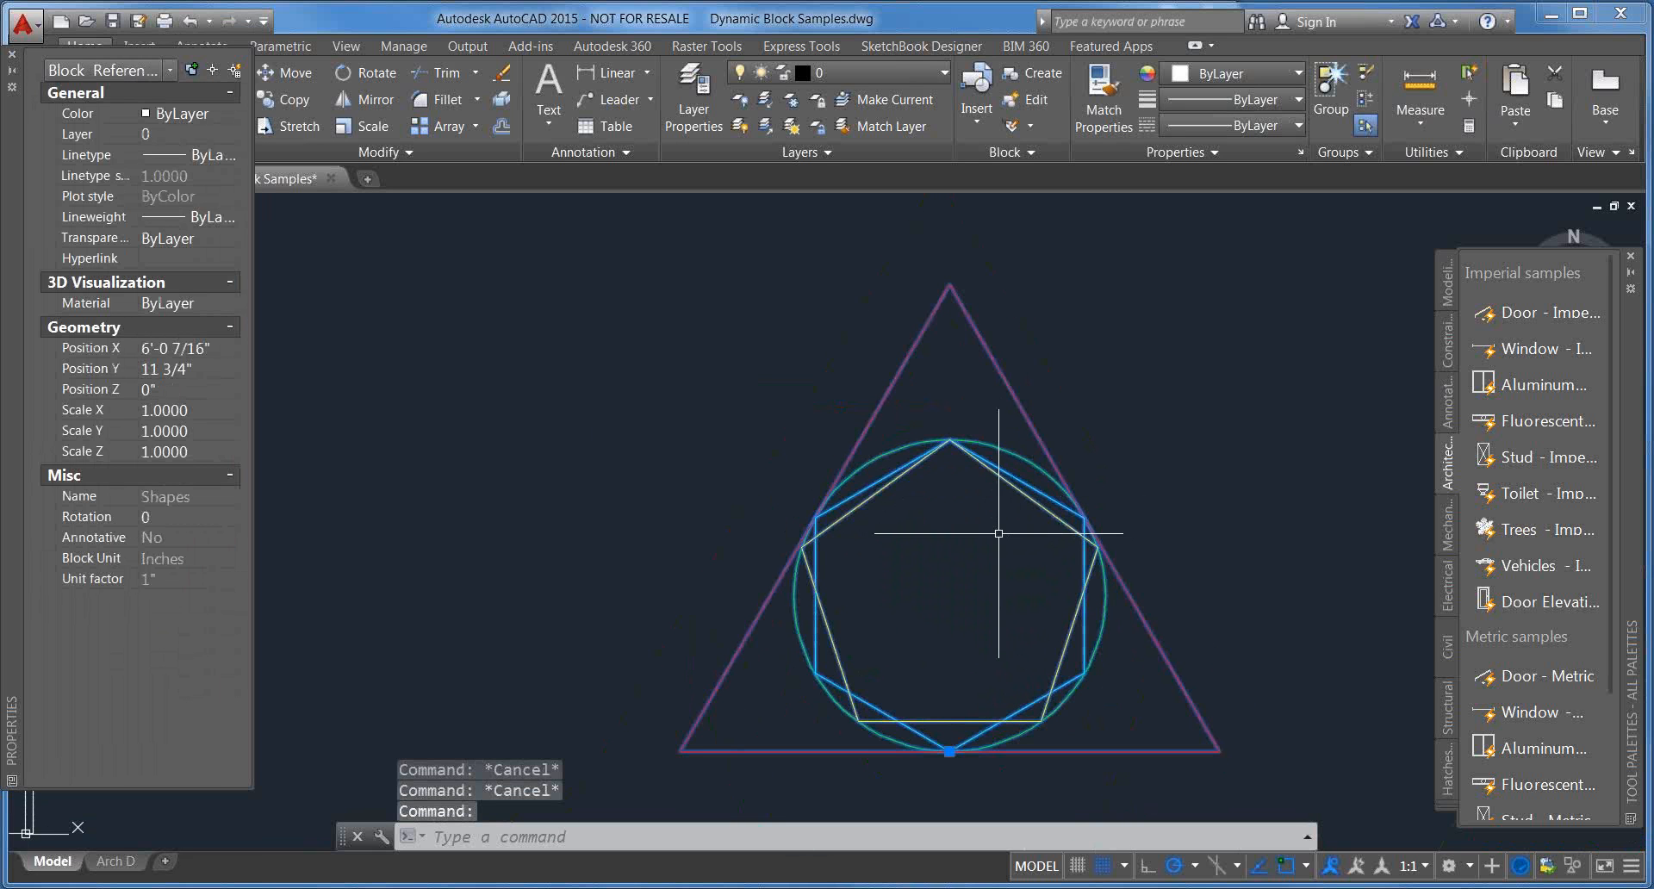
middle_click_drag(991, 536, 991, 506)
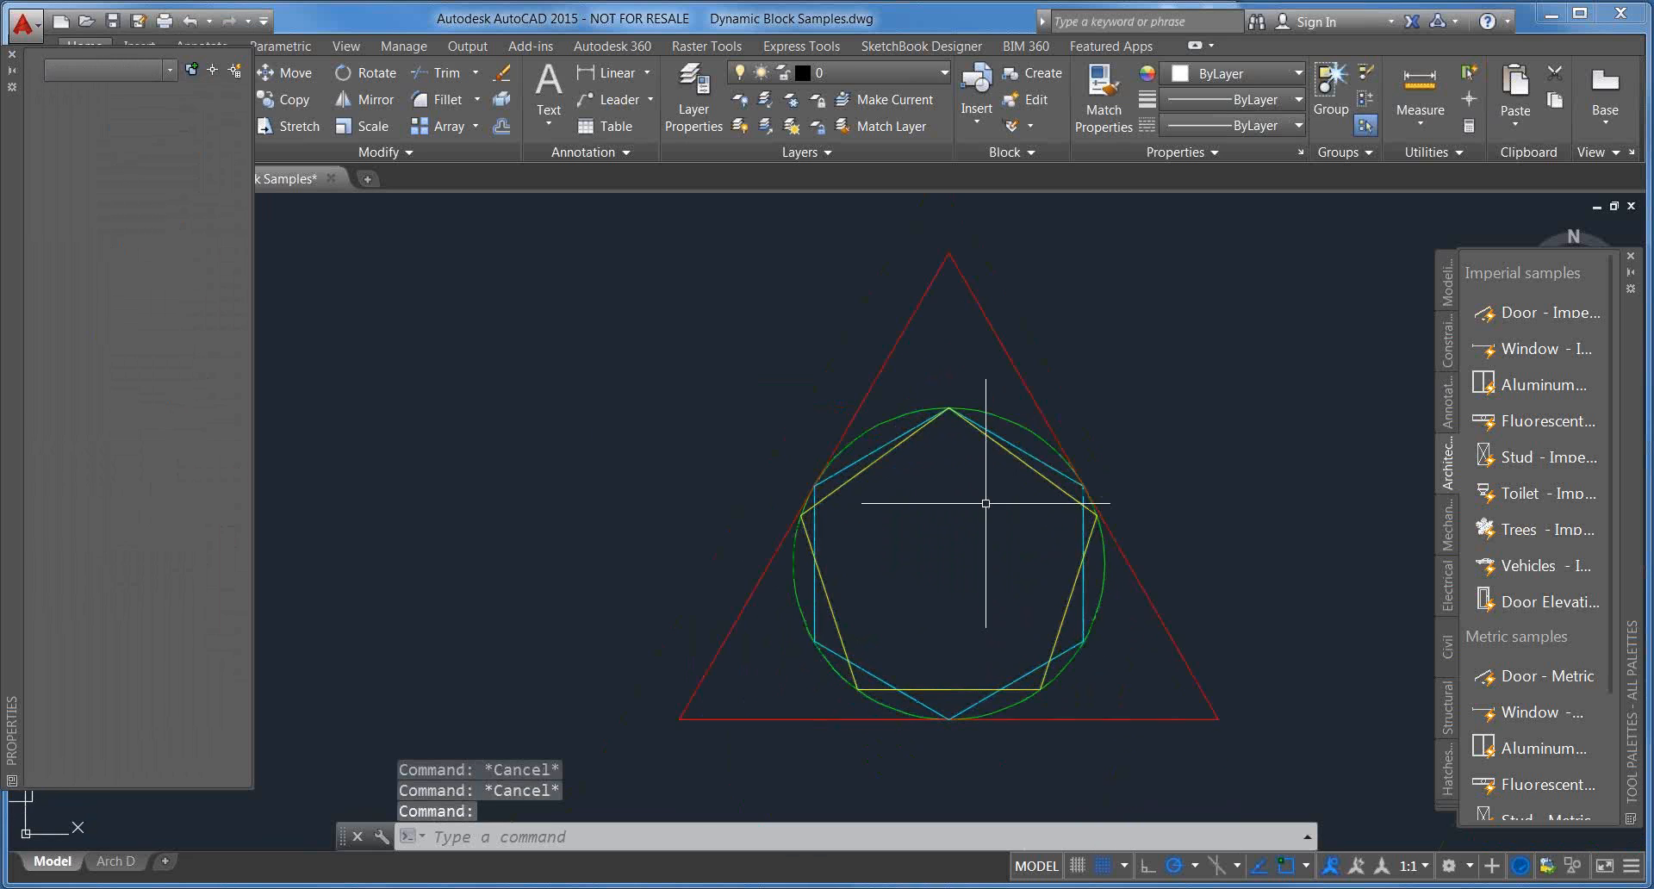
left_click(999, 444)
scroll(1012, 461, "down", 4)
scroll(939, 459, "up", 2)
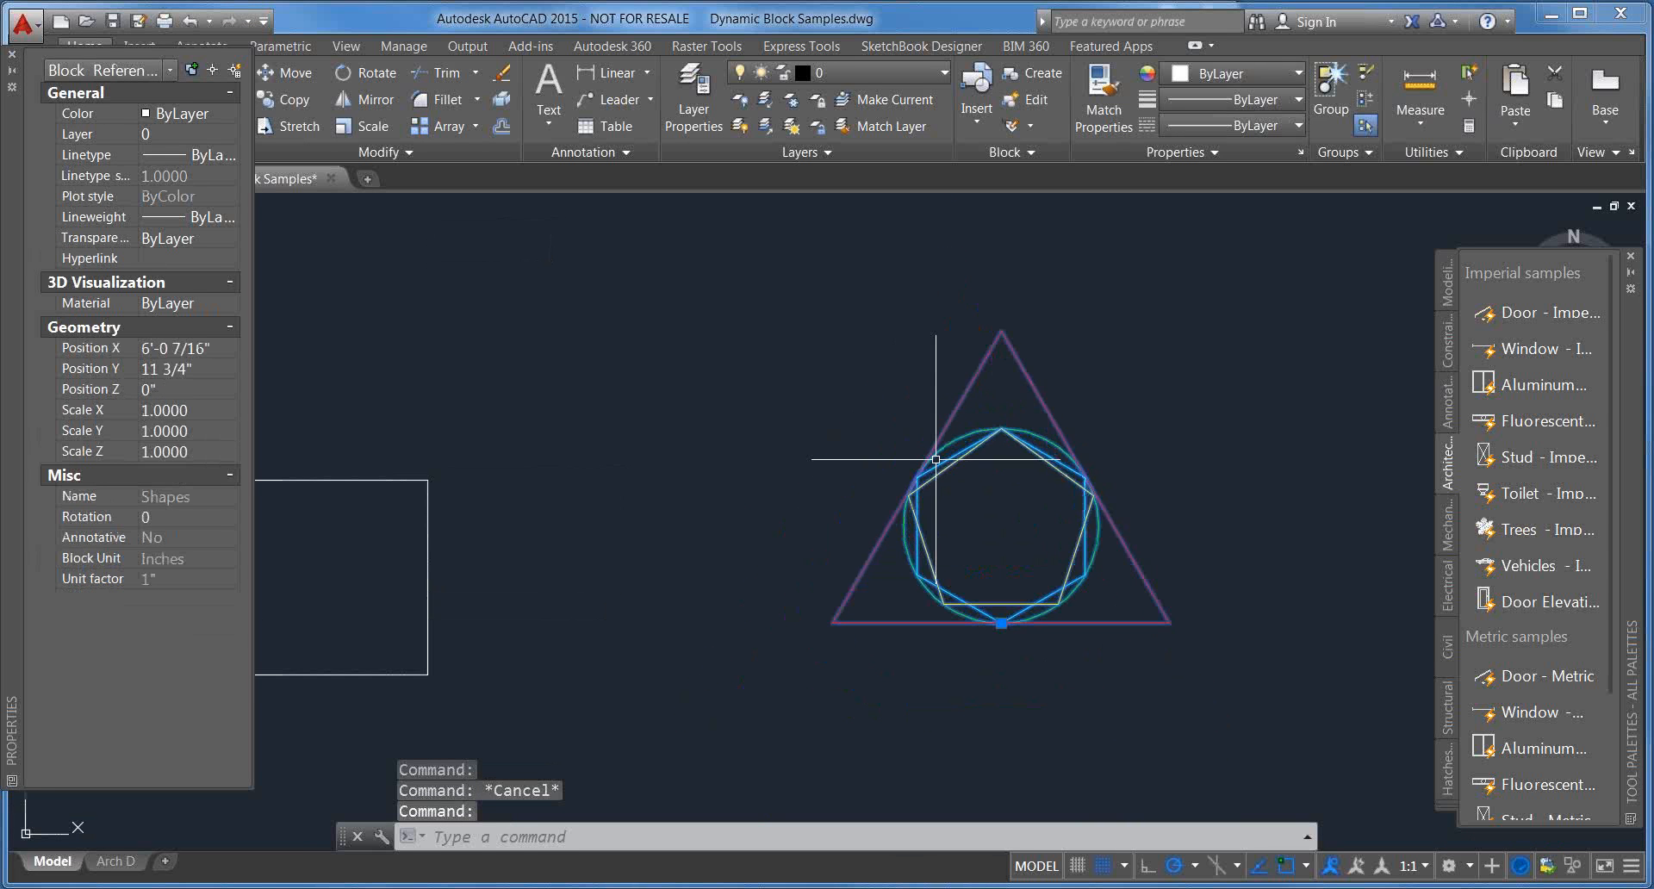
key("Escape")
middle_click_drag(966, 495, 856, 458)
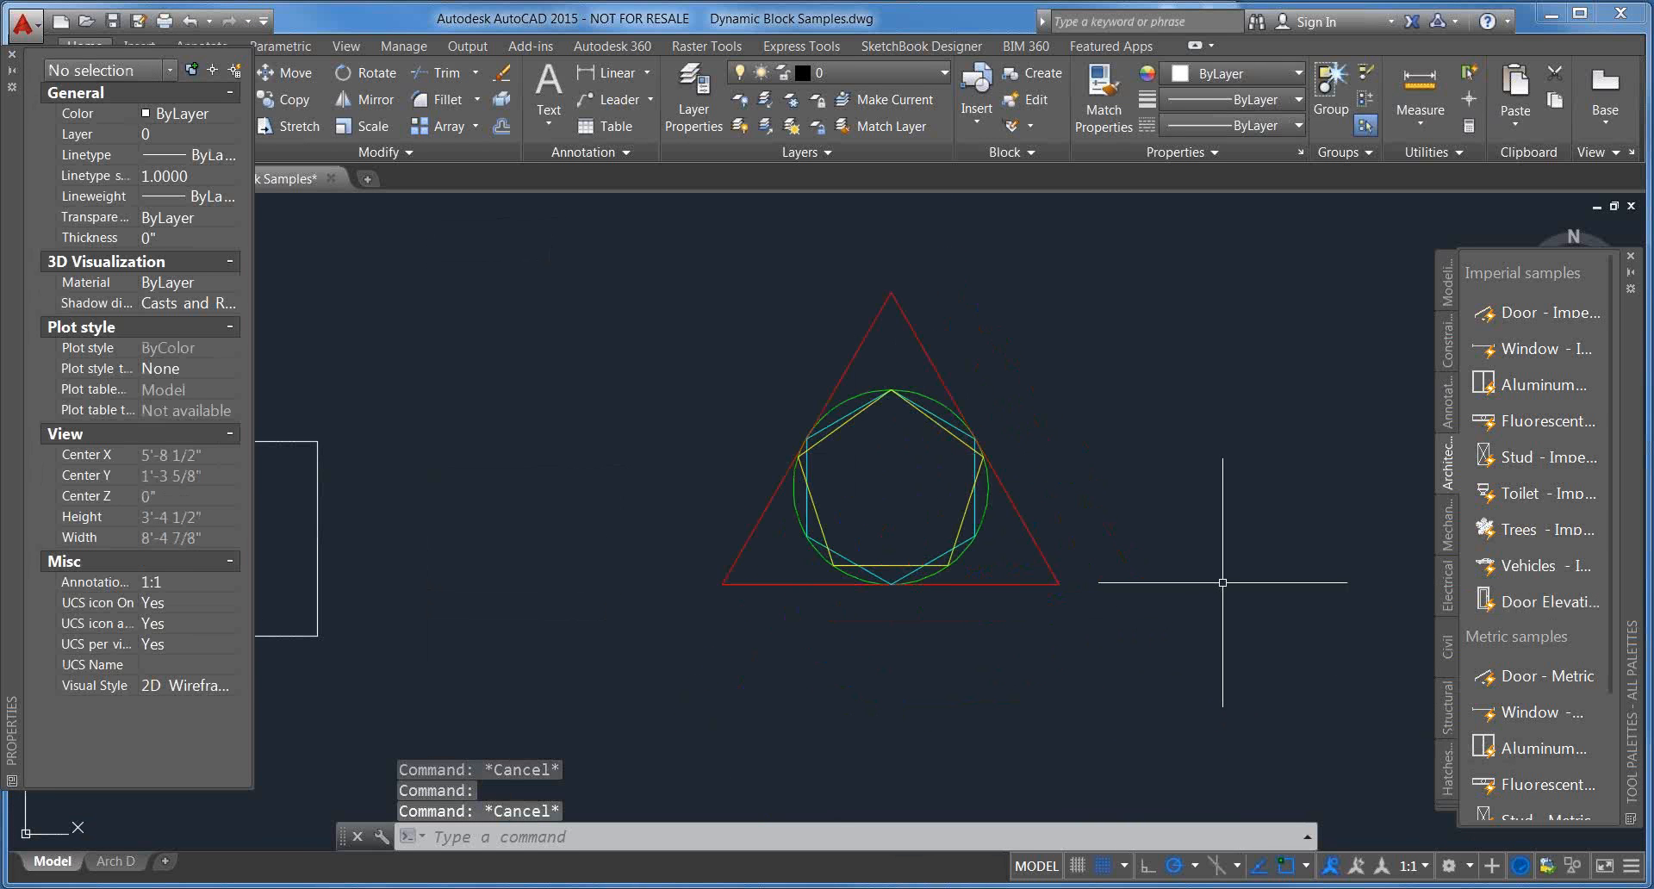
Step: Insert the imperial Vehicles sample block beside the Shapes block
middle_click_drag(1183, 588, 959, 635)
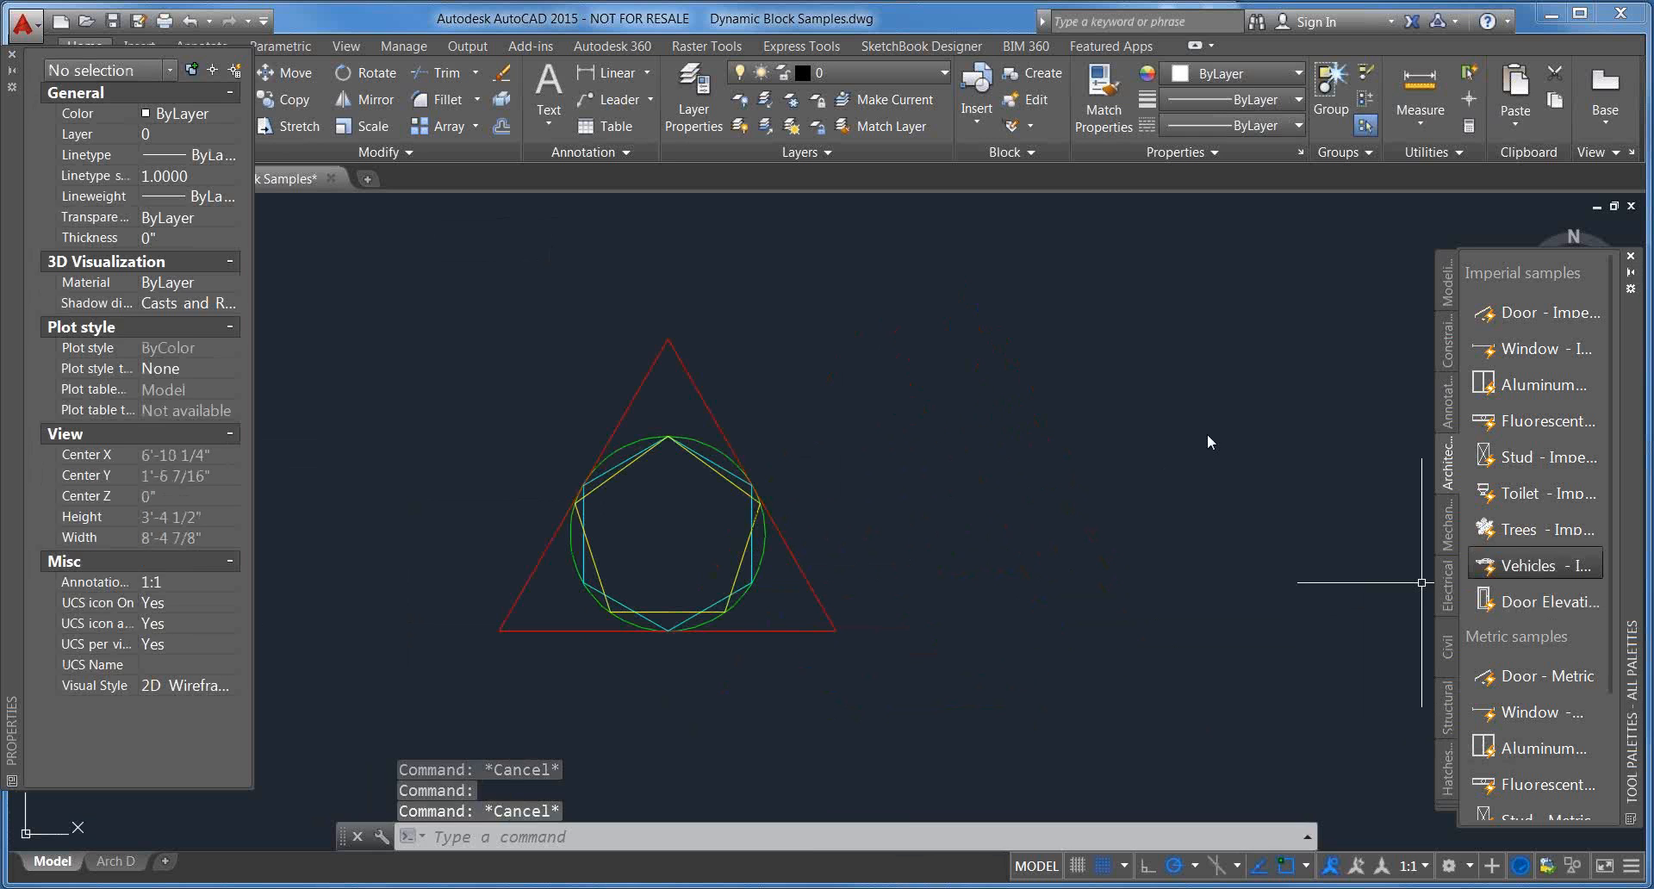
left_click(1118, 399)
scroll(1118, 399, "down", 4)
middle_click_drag(1268, 410, 1043, 476)
scroll(1042, 477, "up", 1)
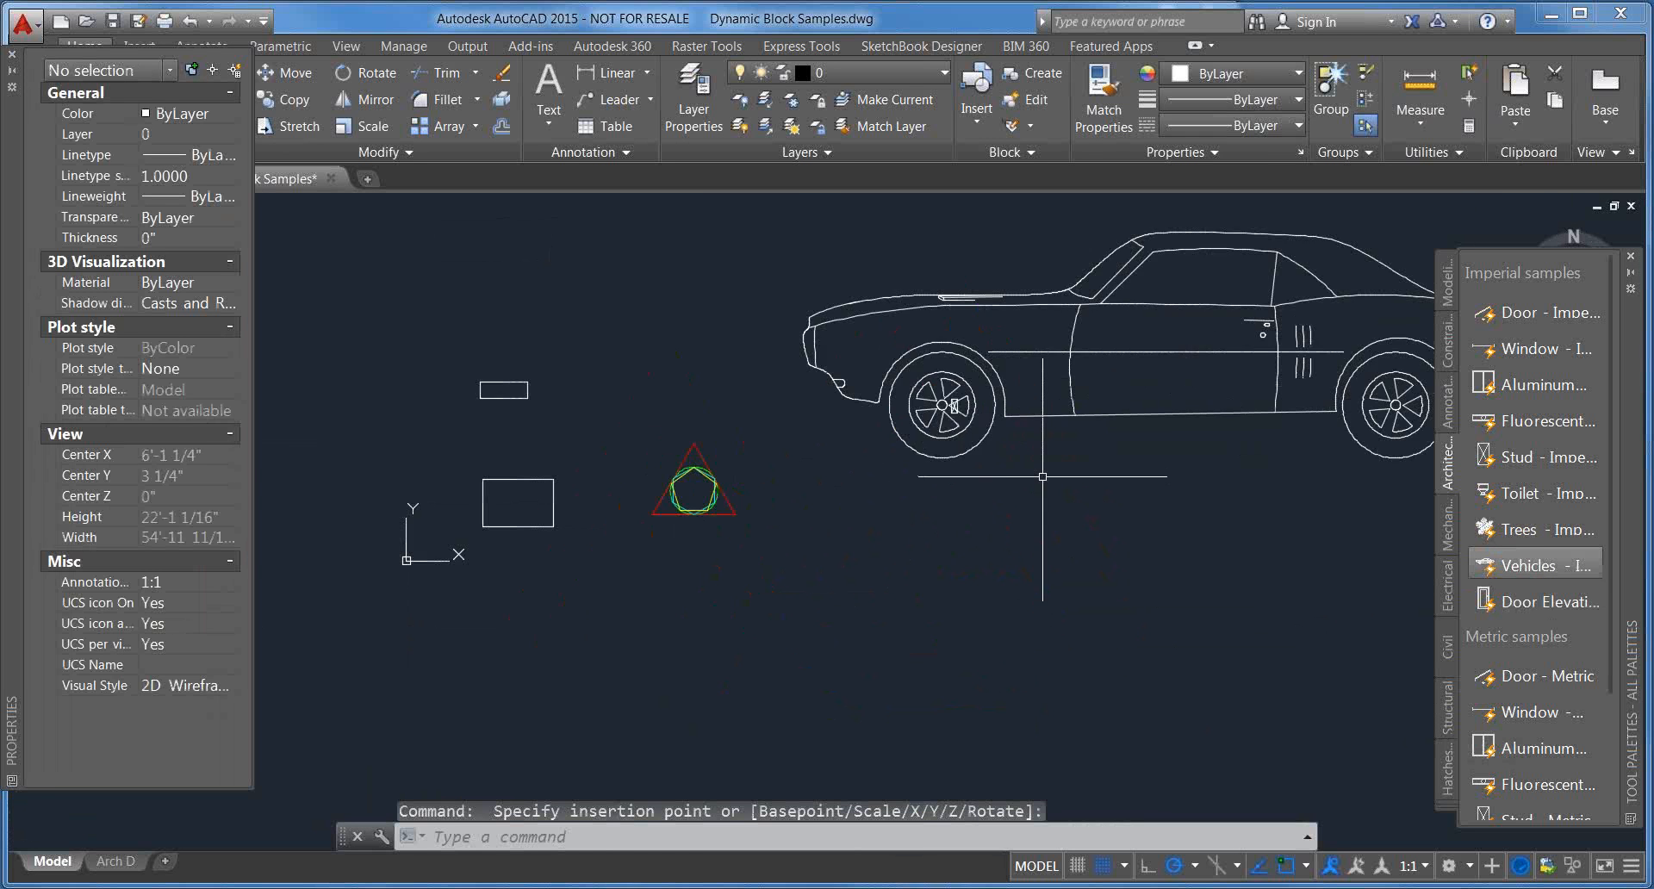
Step: Switch the inserted vehicle block to the Sedan (Rear) view using its visibility grip
scroll(1042, 476, "up", 2)
left_click(953, 414)
left_click(948, 415)
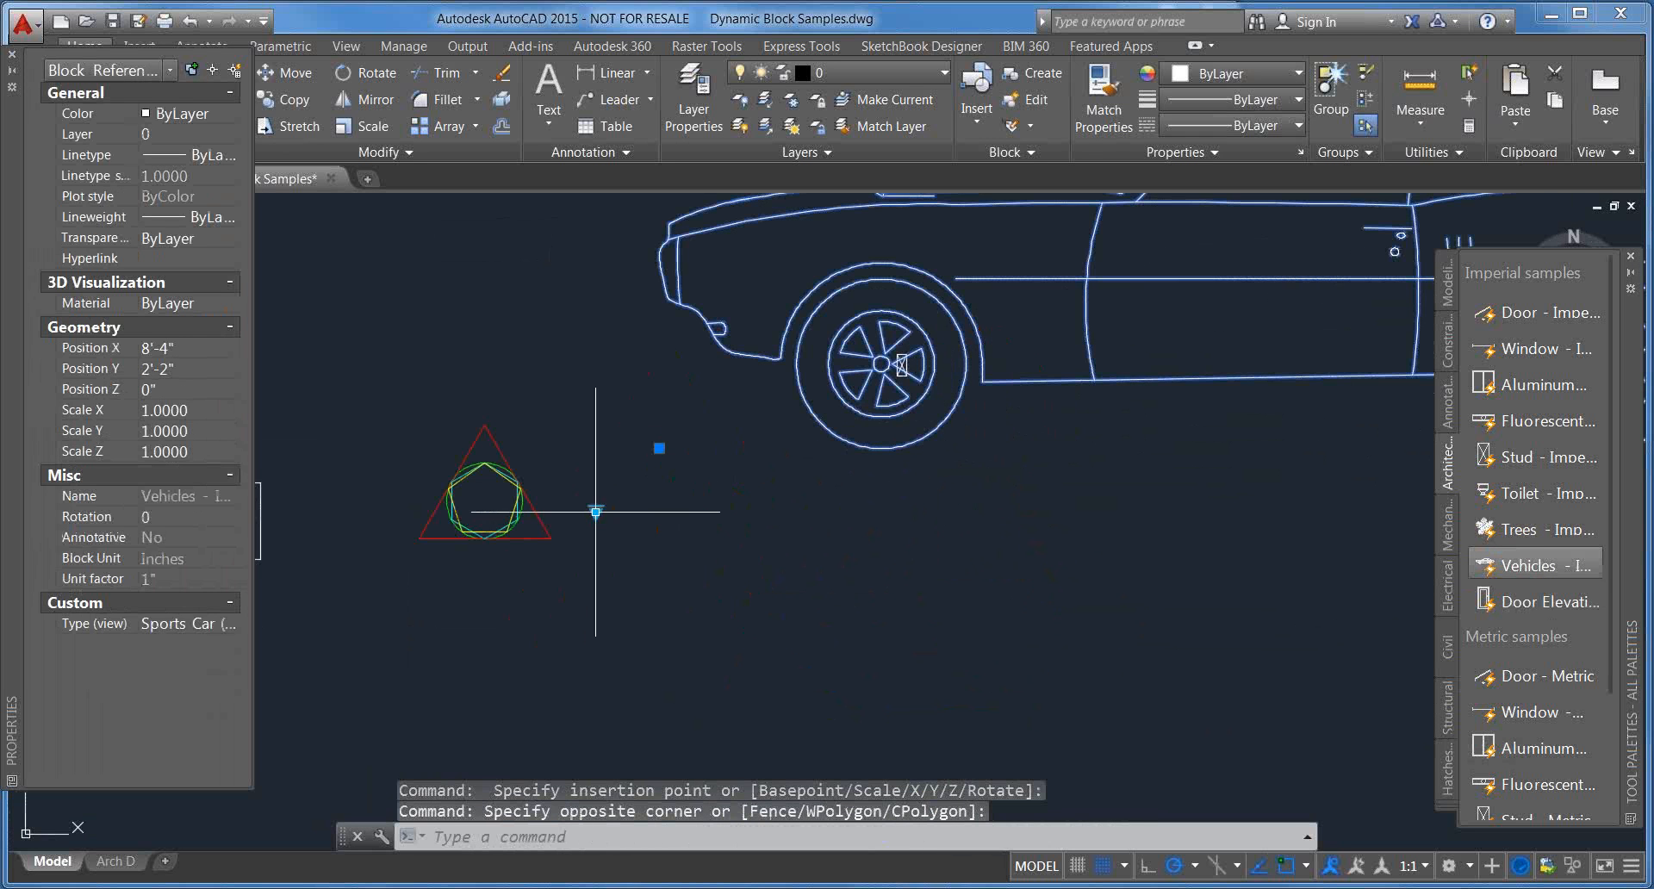
left_click(595, 511)
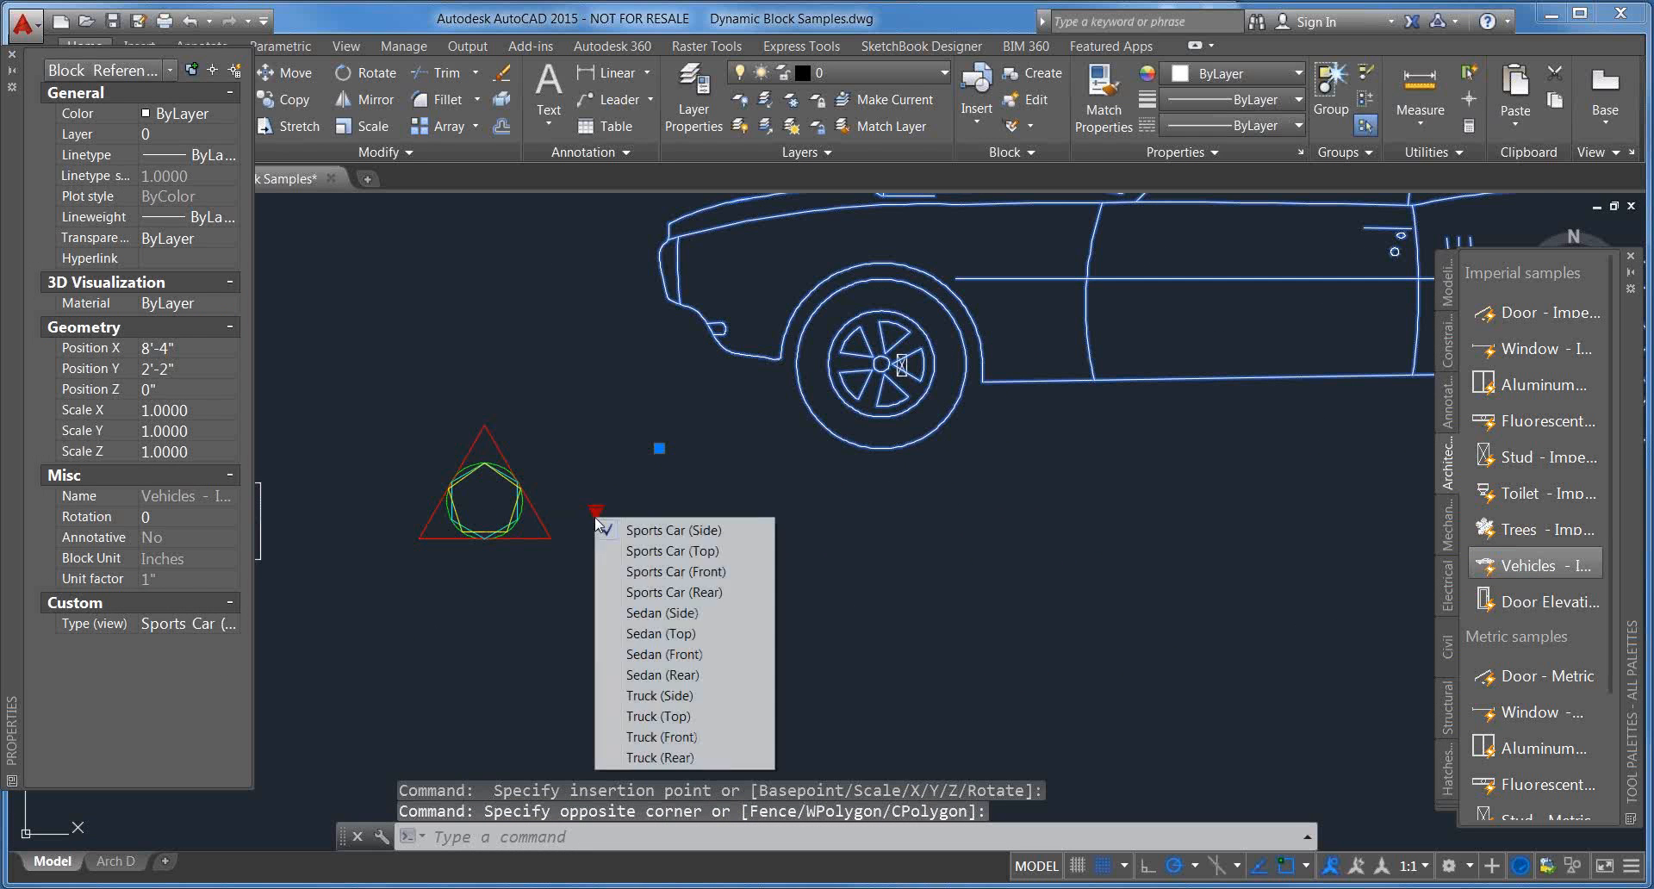
left_click(622, 677)
middle_click_drag(896, 555, 921, 582)
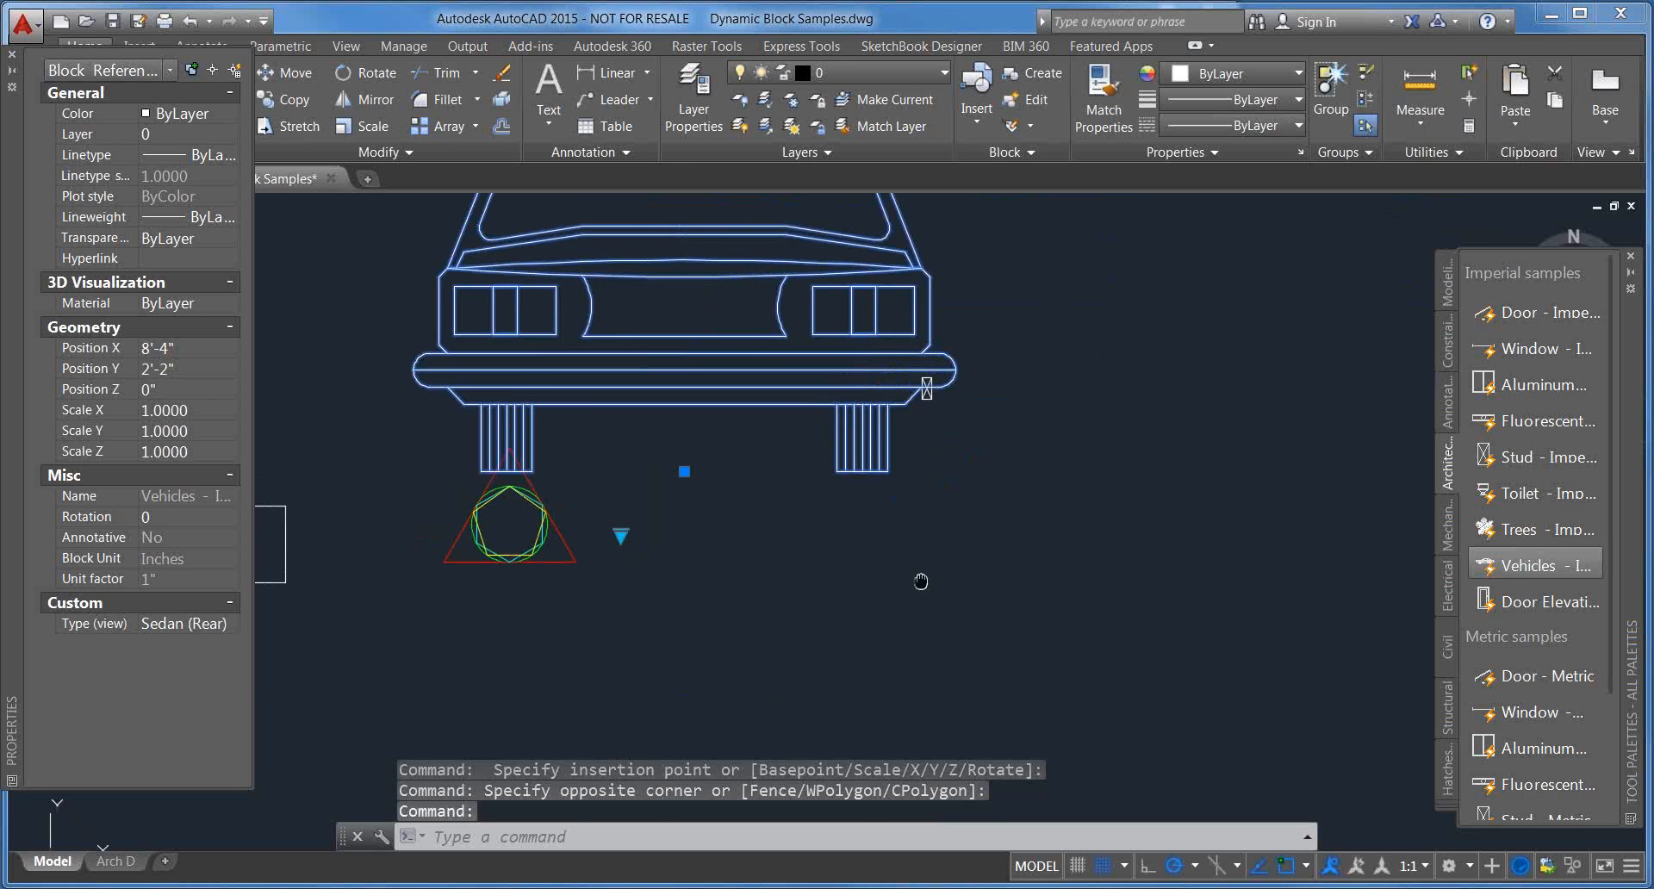
Step: Move the sedan block up and away so it no longer overlaps the Shapes block
scroll(921, 582, "down", 3)
type("m")
key("Return")
left_click(856, 512)
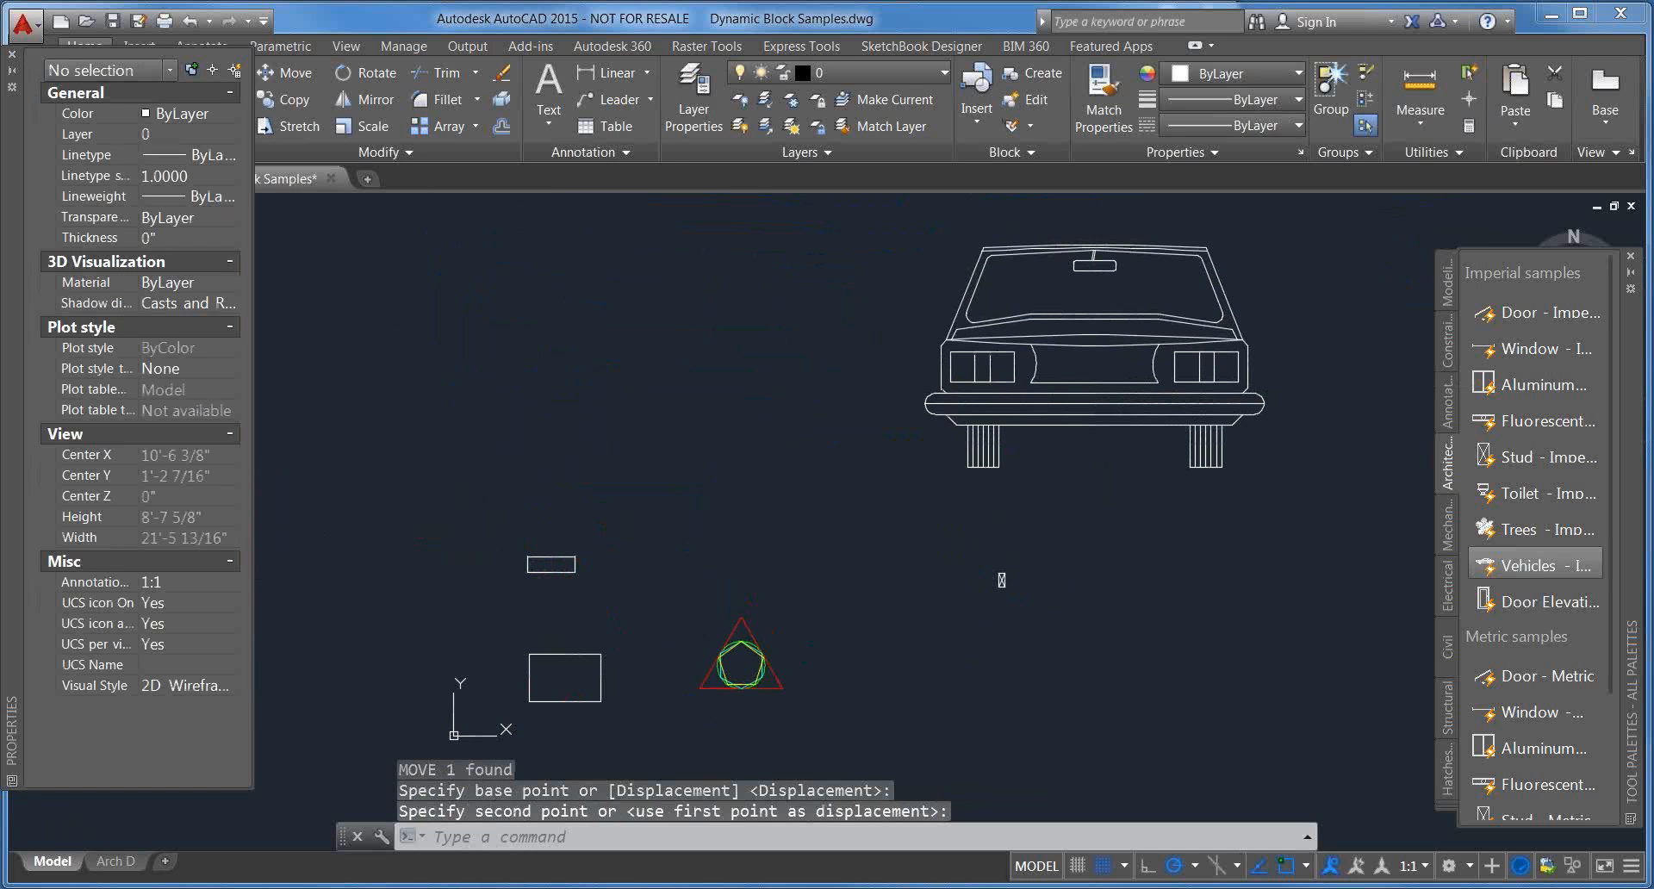
scroll(1201, 326, "up", 2)
scroll(1122, 374, "down", 2)
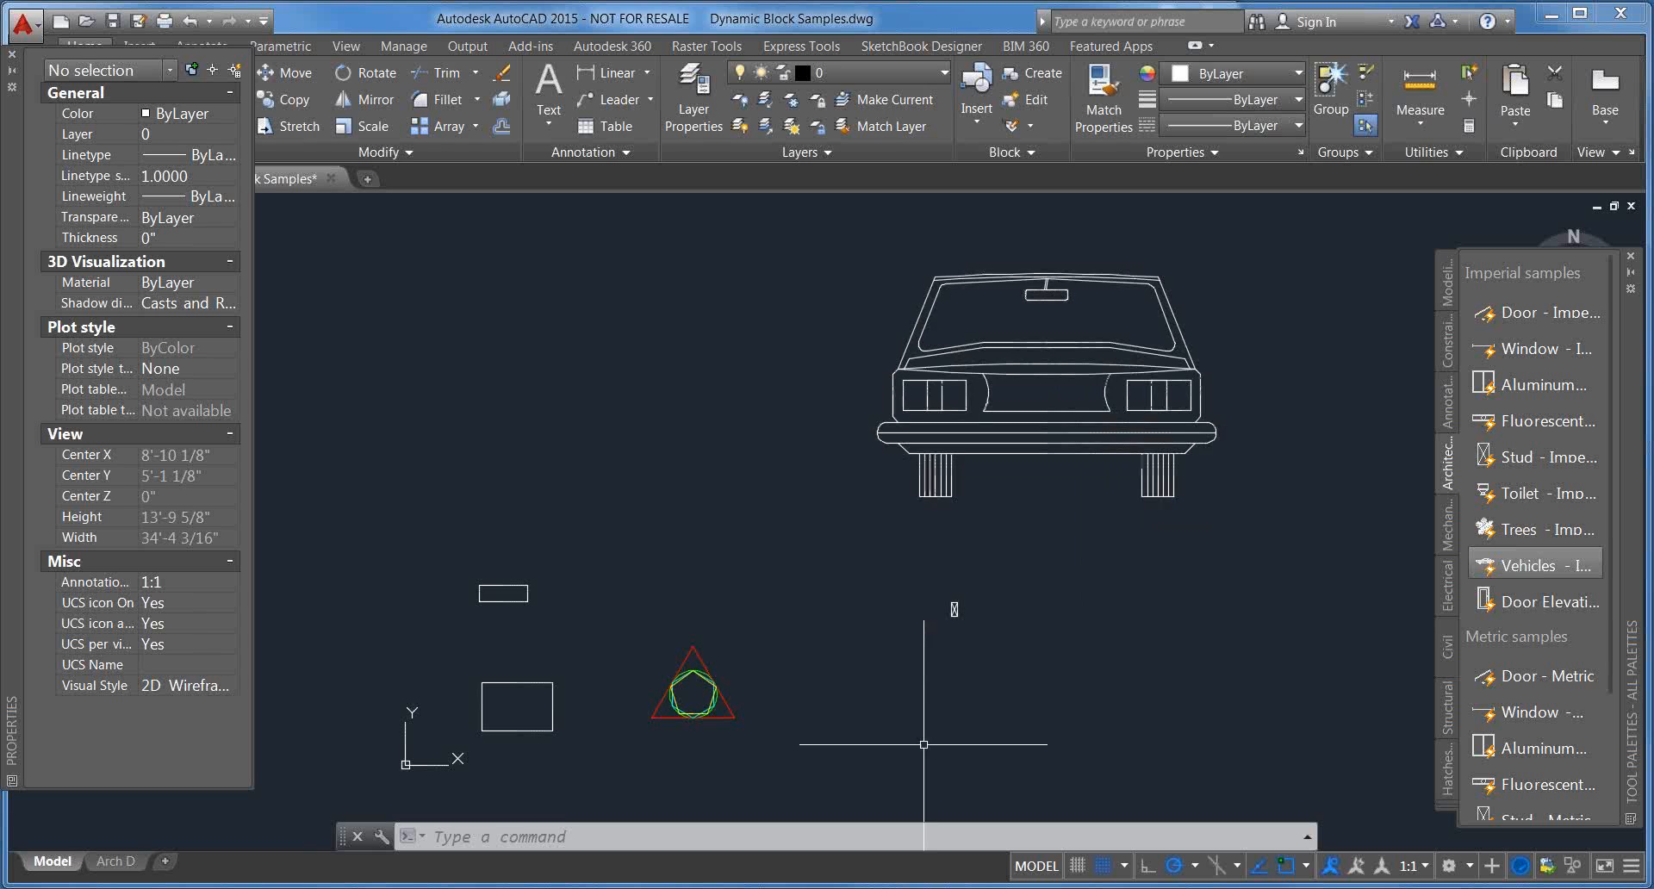
Step: Open the Shapes block in the Block Editor
key("Escape")
scroll(670, 682, "up", 4)
middle_click_drag(808, 708, 867, 485)
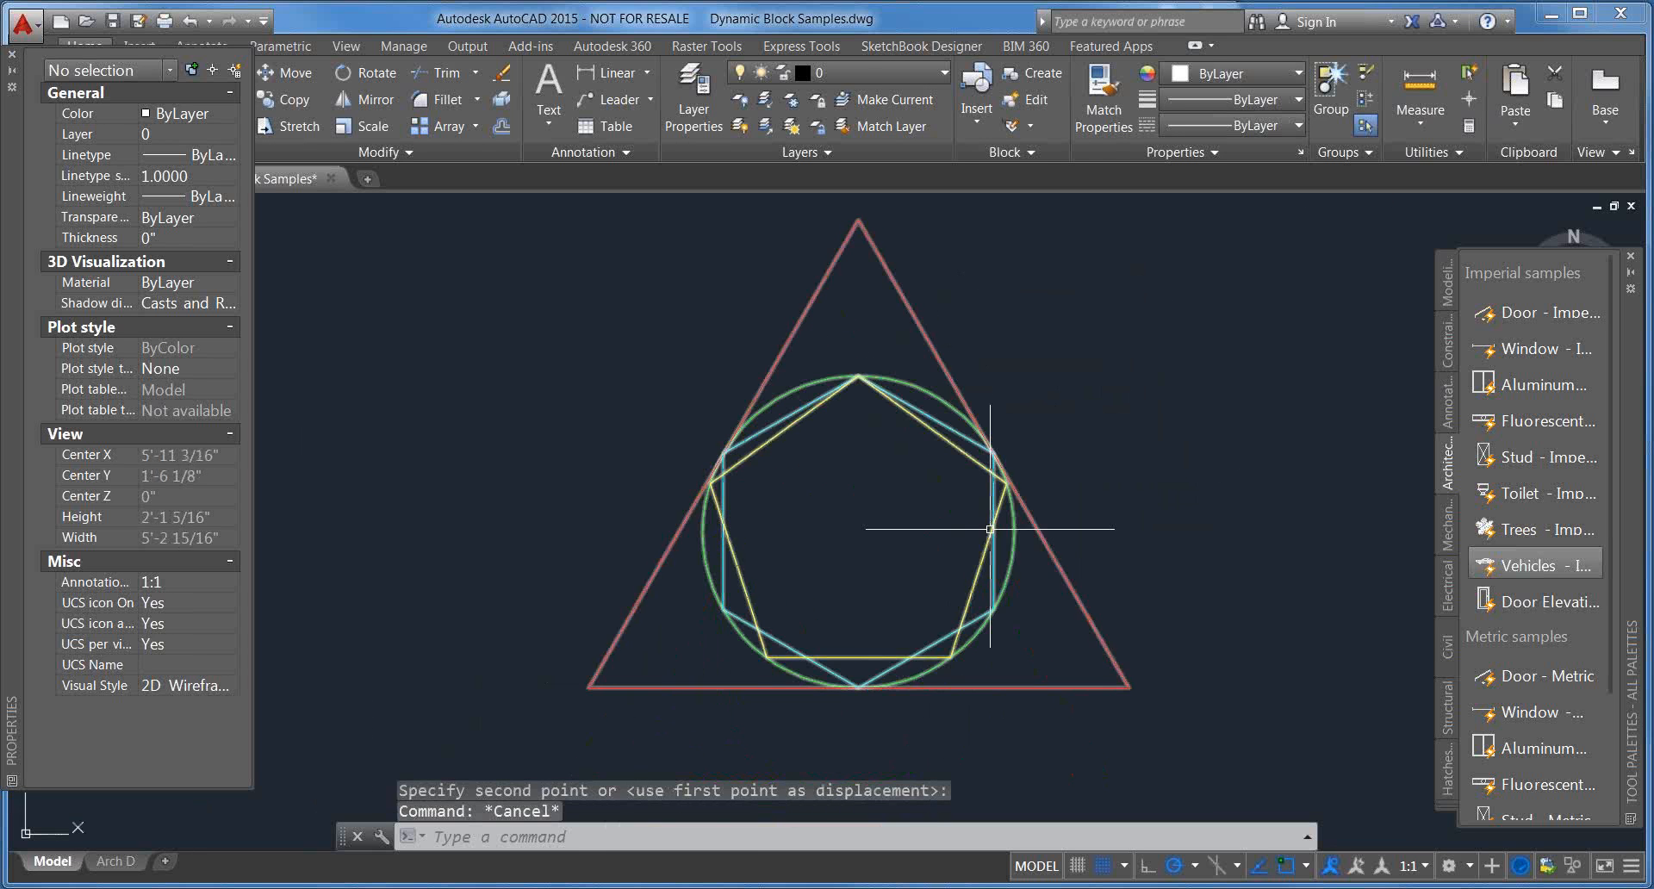
left_click(991, 535)
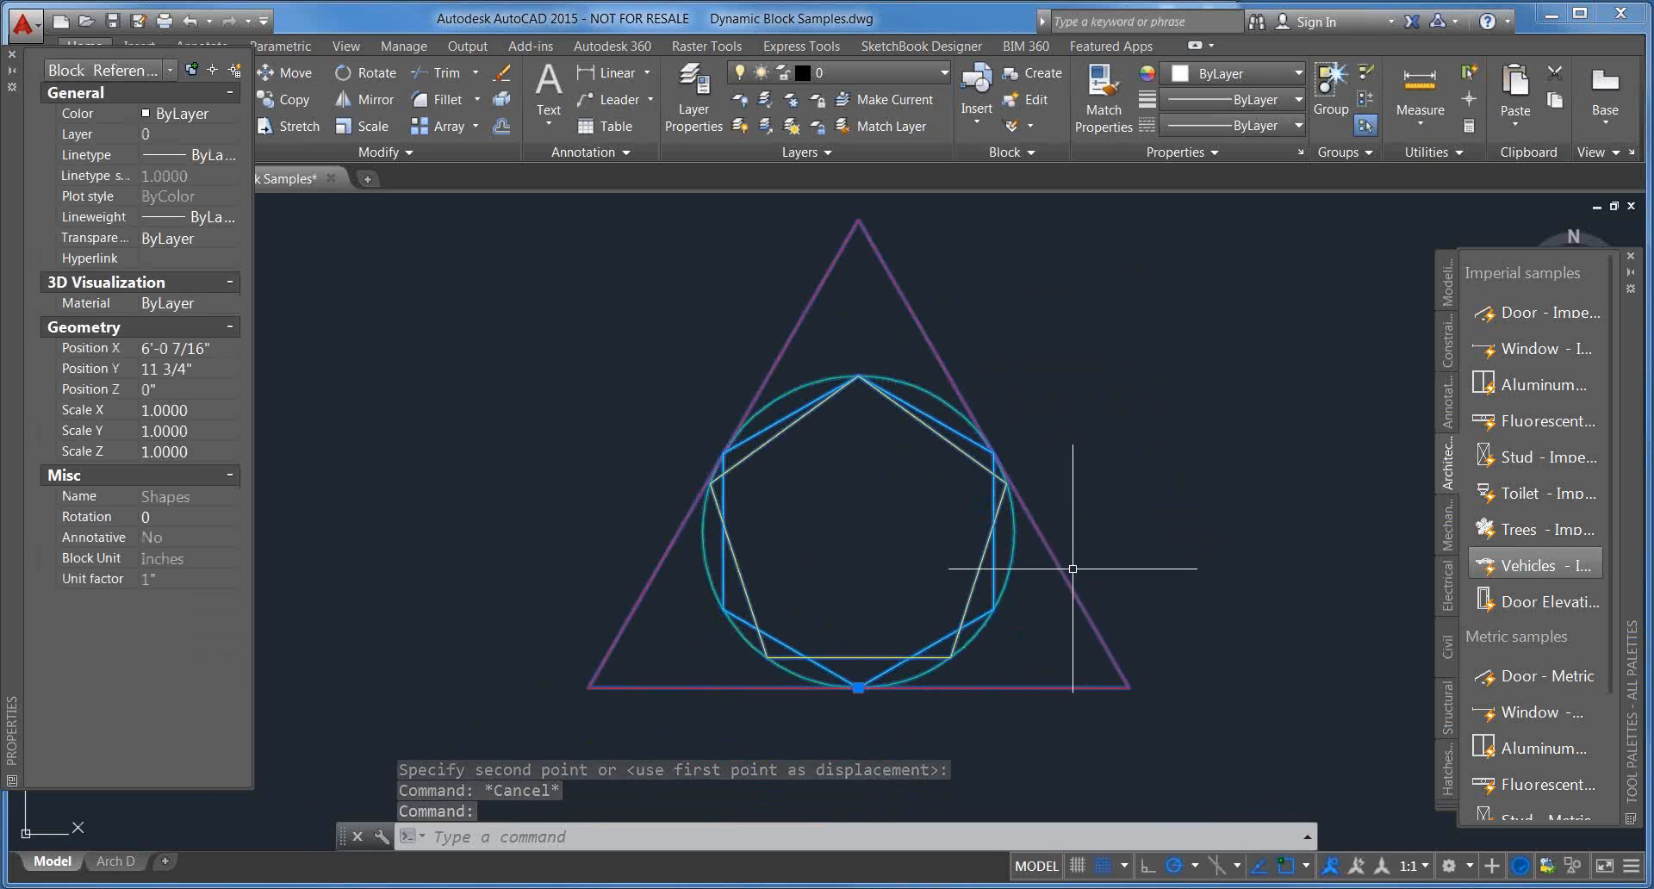
right_click(980, 567)
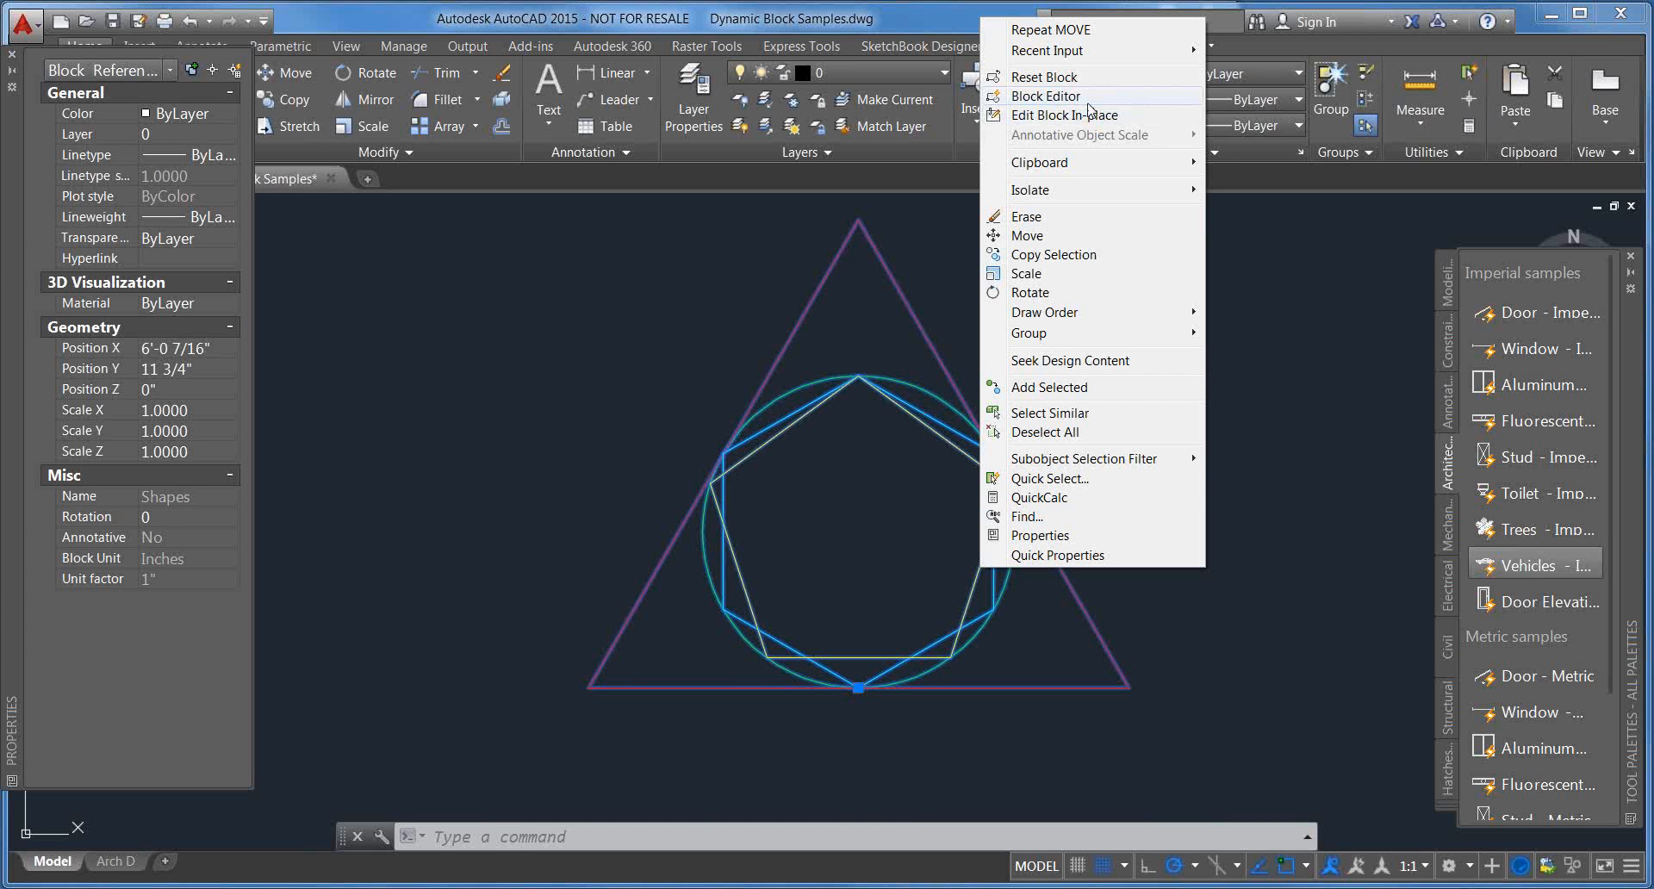
left_click(1043, 95)
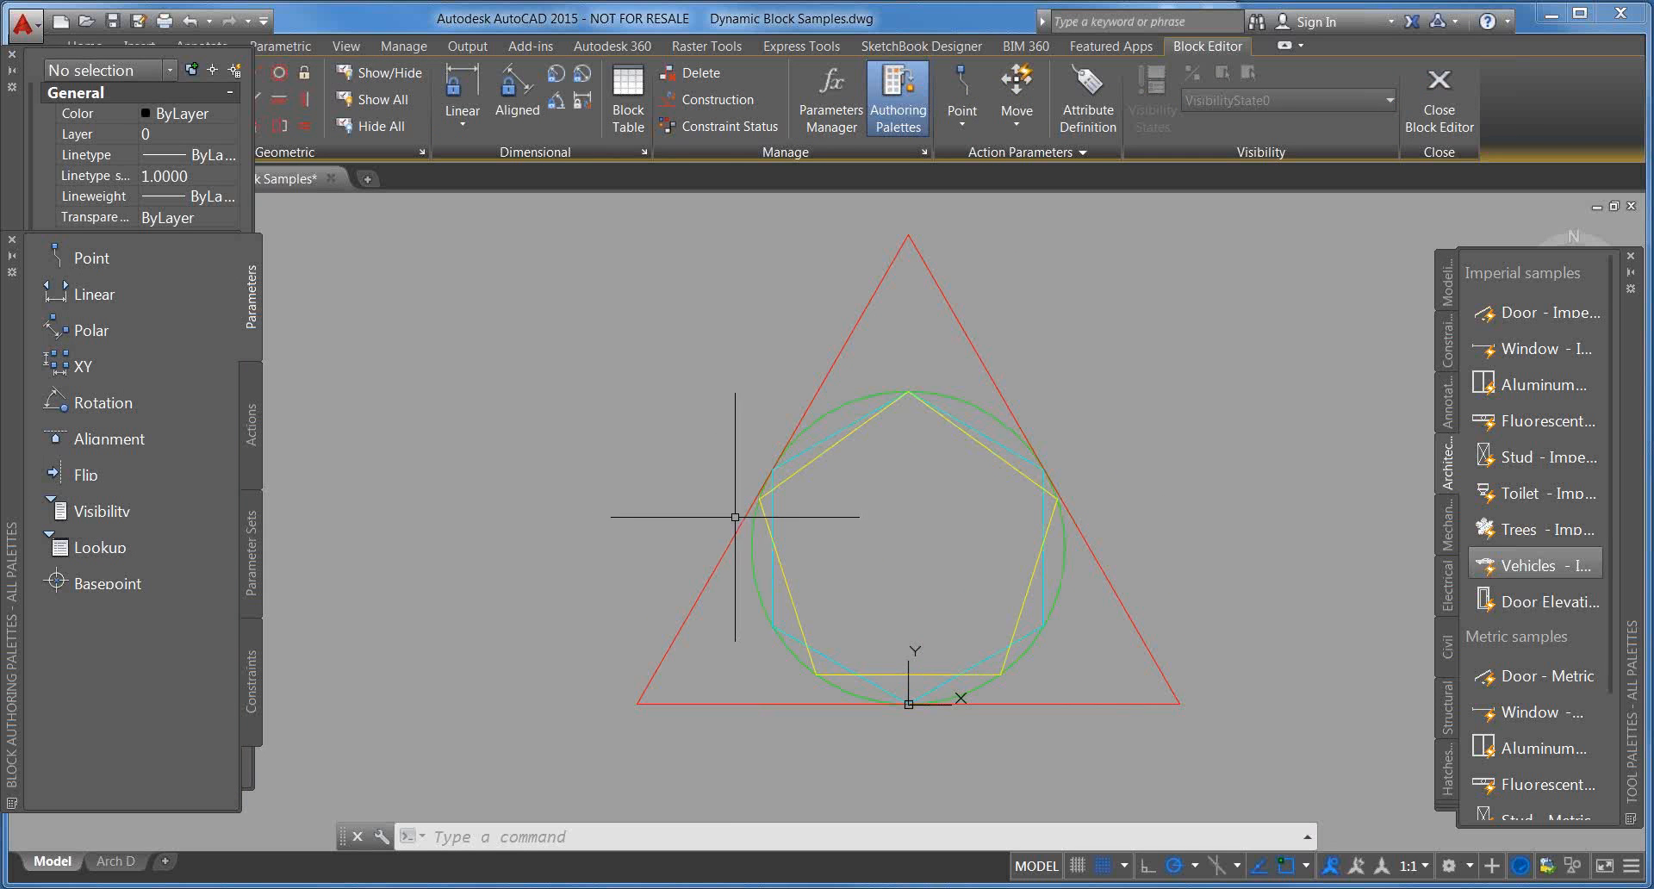
Step: Add a visibility parameter at the center of the circle in the Shapes block
scroll(800, 519, "down", 2)
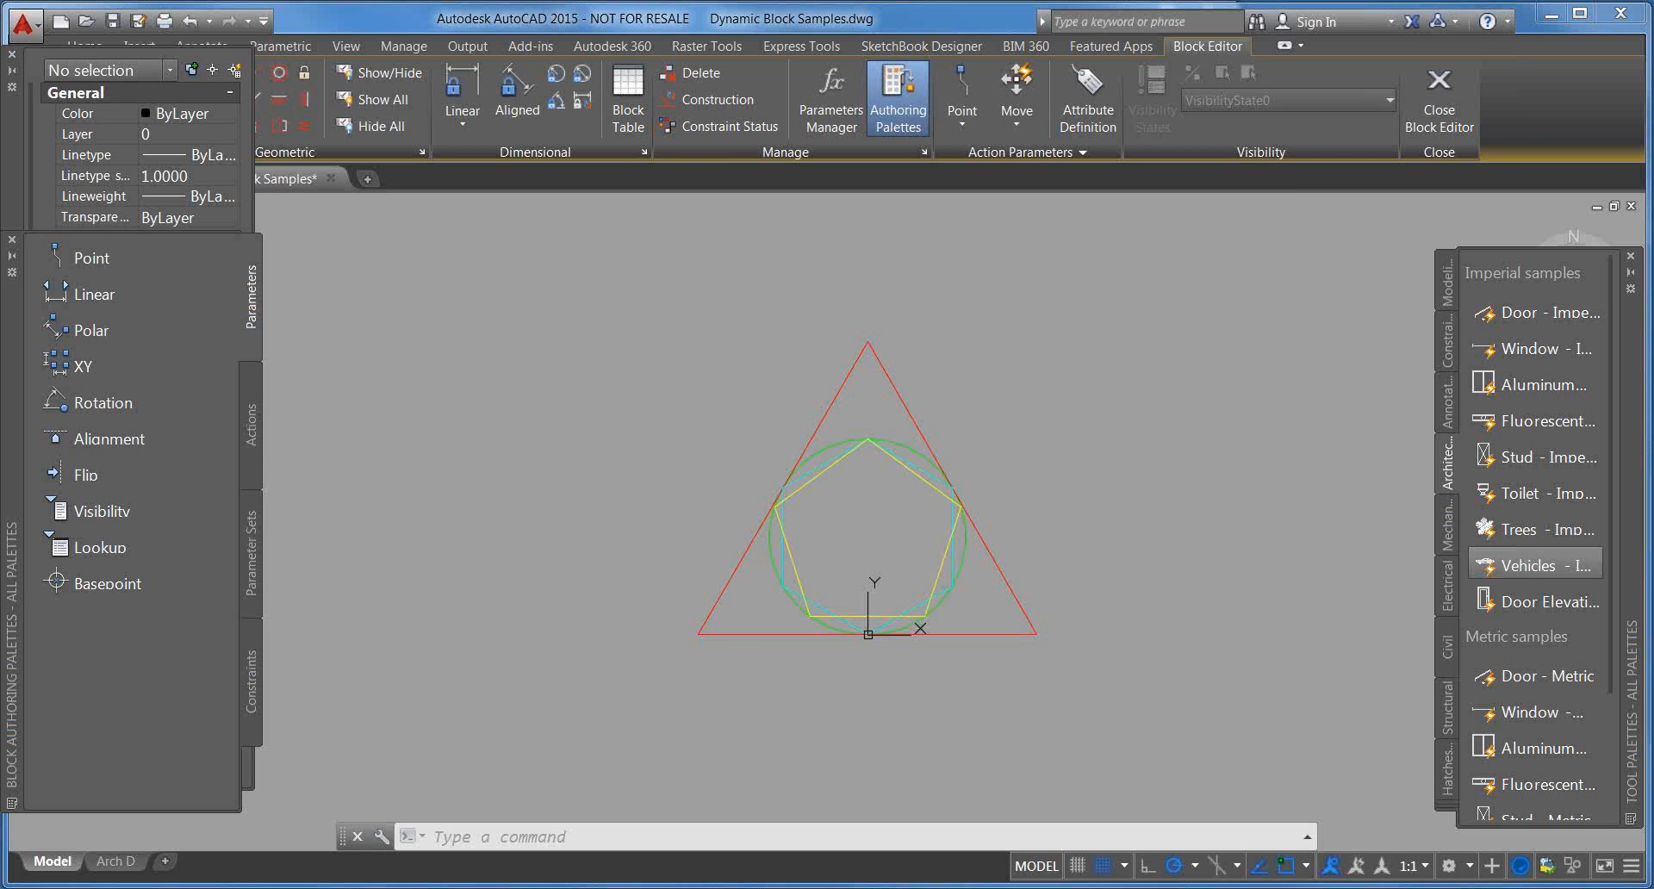
left_click(83, 511)
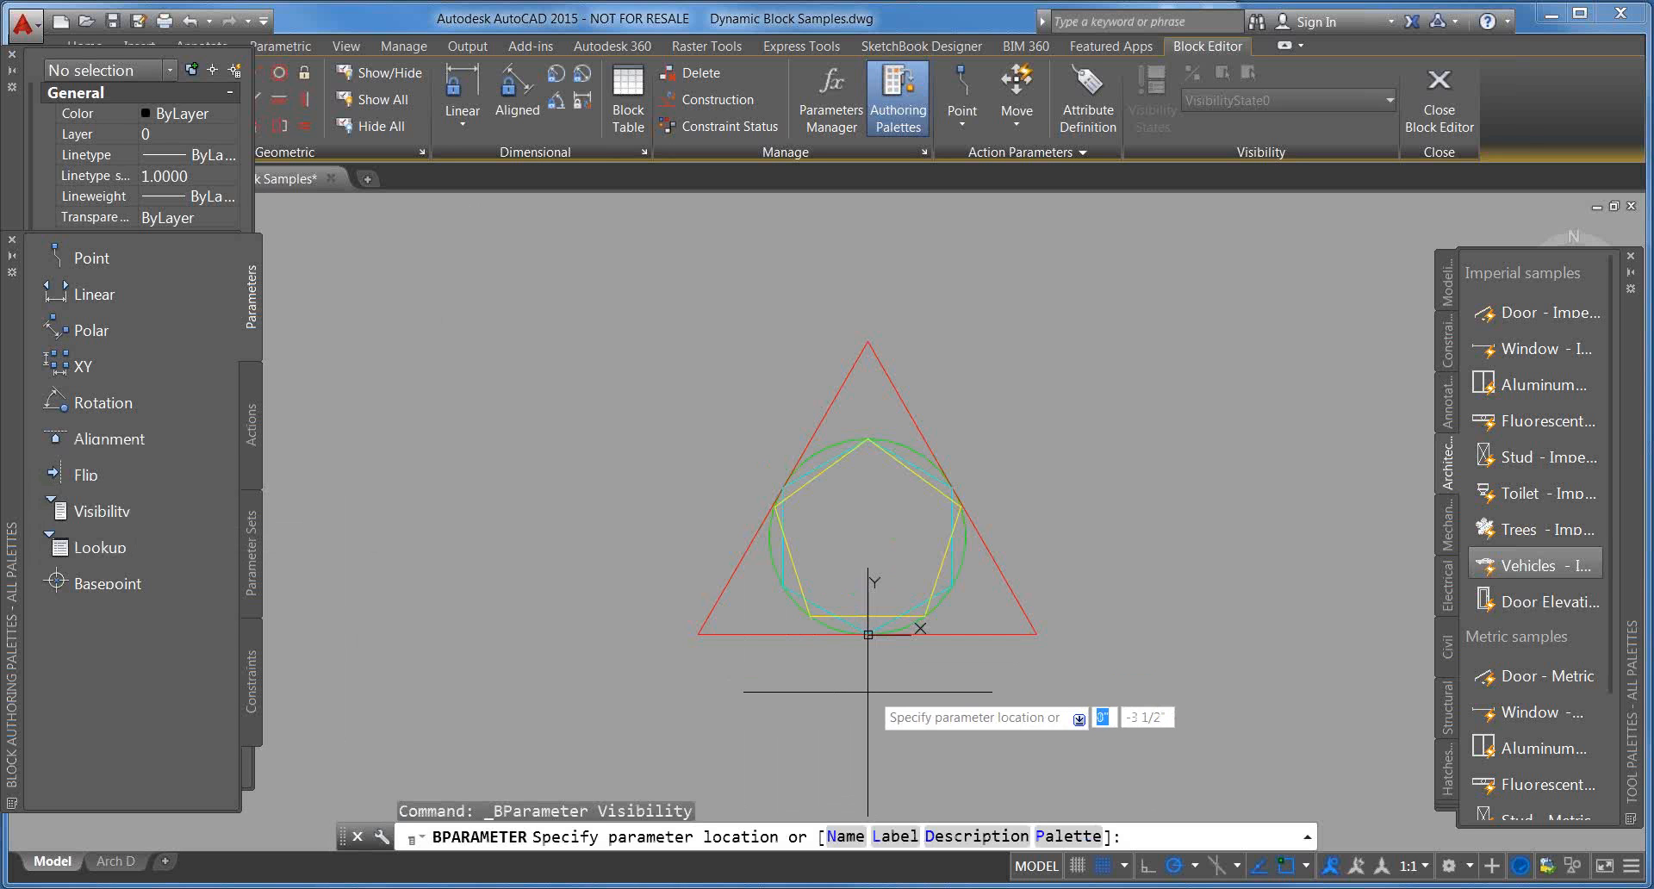
left_click(867, 537)
scroll(868, 517, "up", 4)
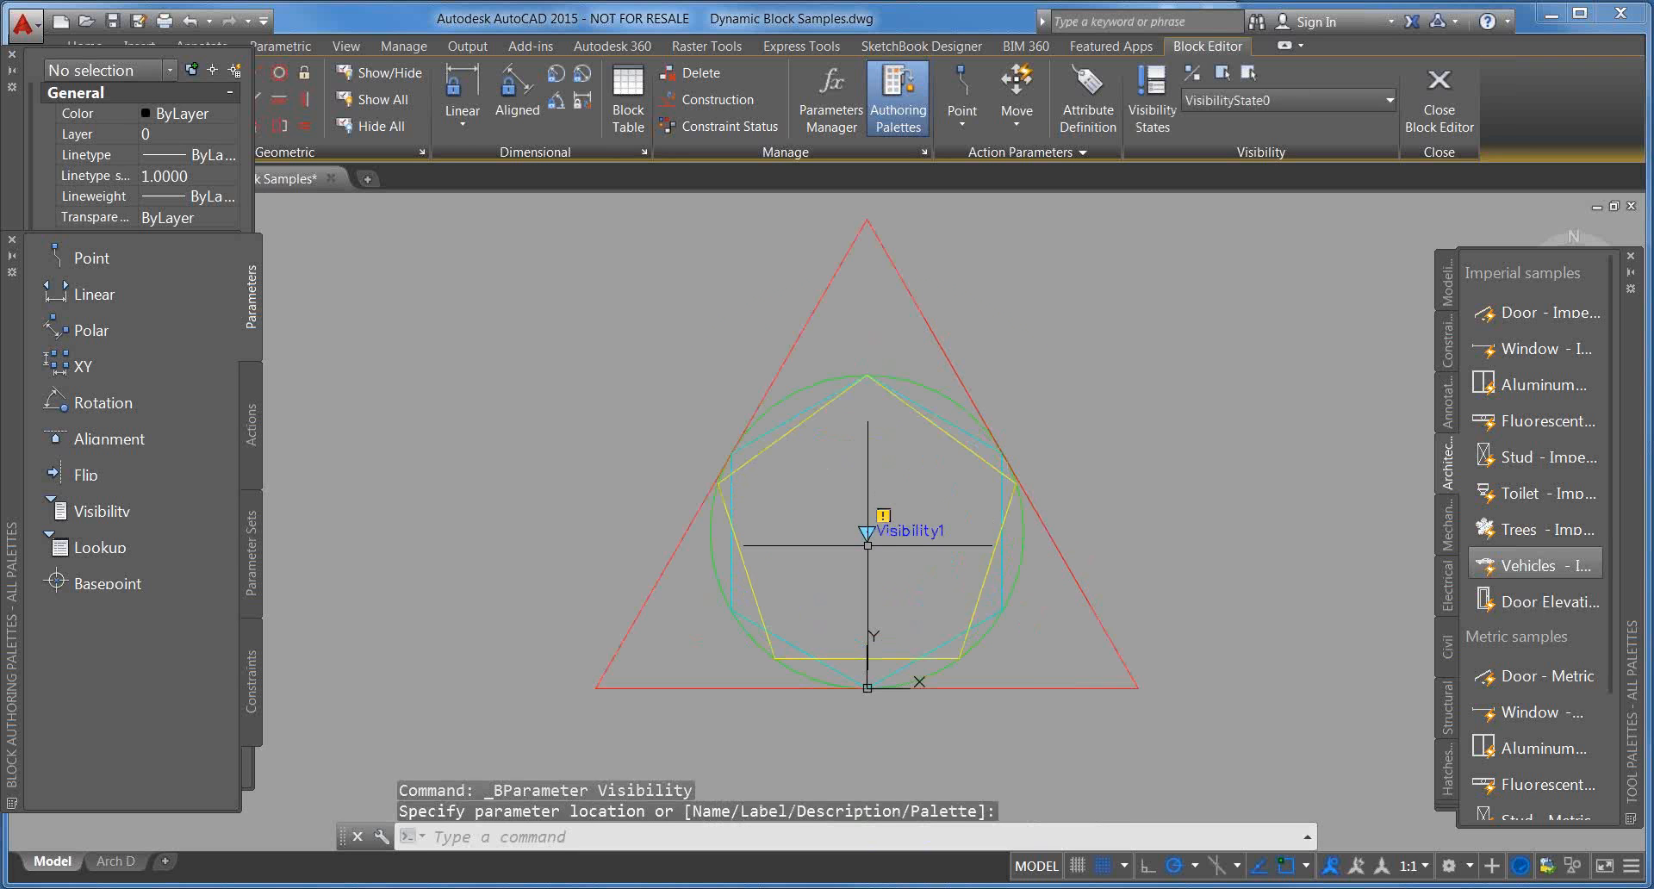
middle_click_drag(805, 510, 873, 487)
scroll(1197, 422, "down", 2)
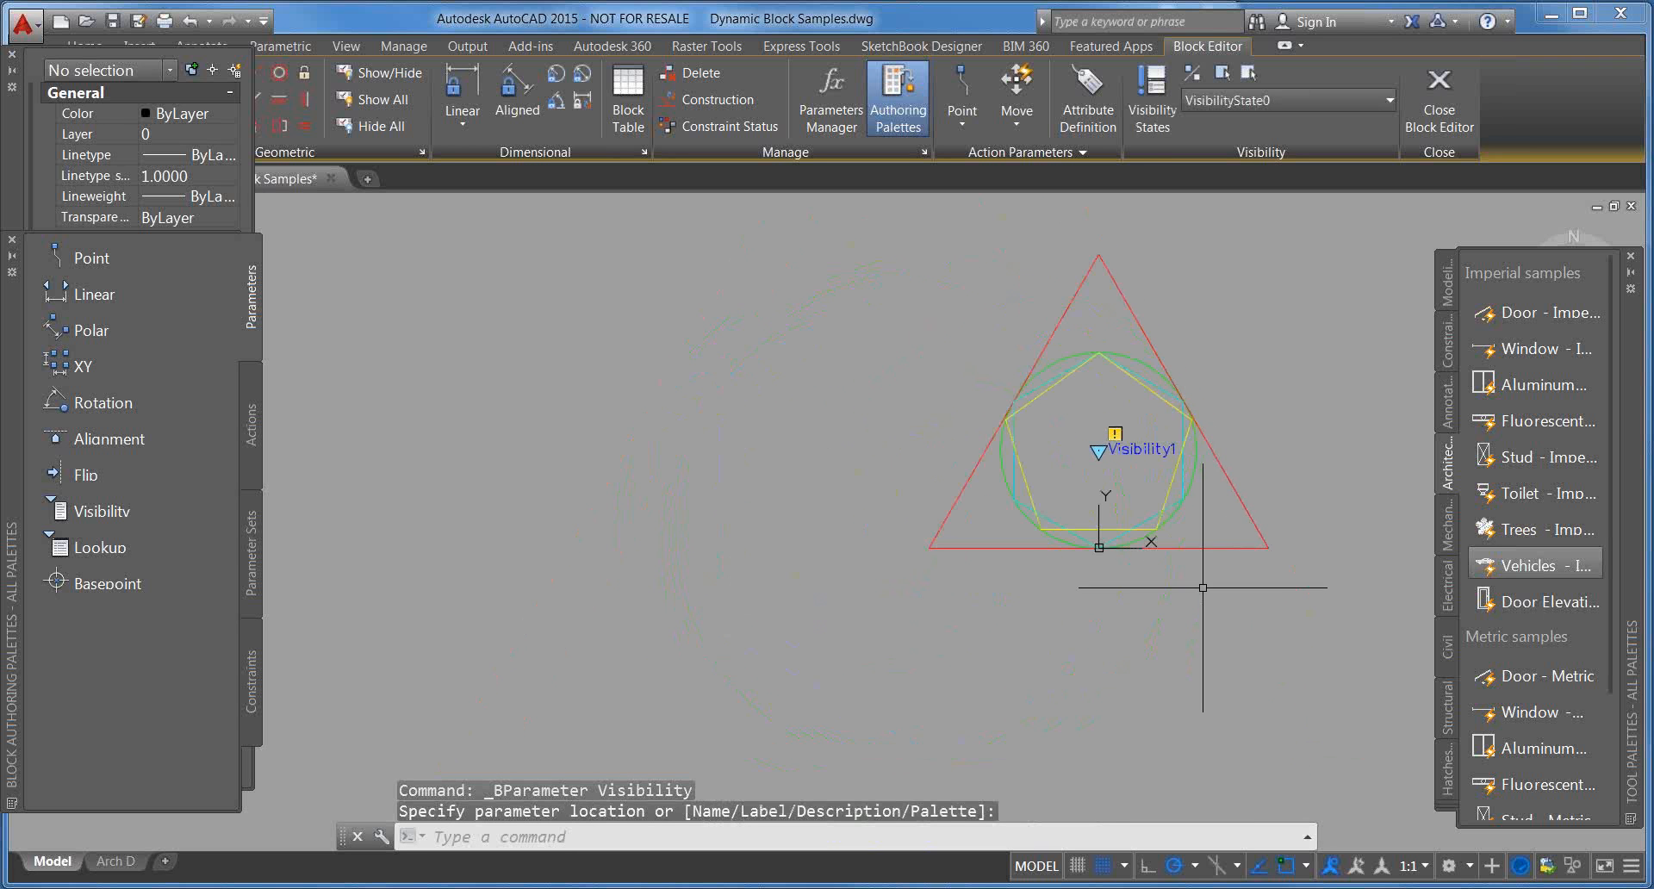
middle_click_drag(1203, 588, 1164, 664)
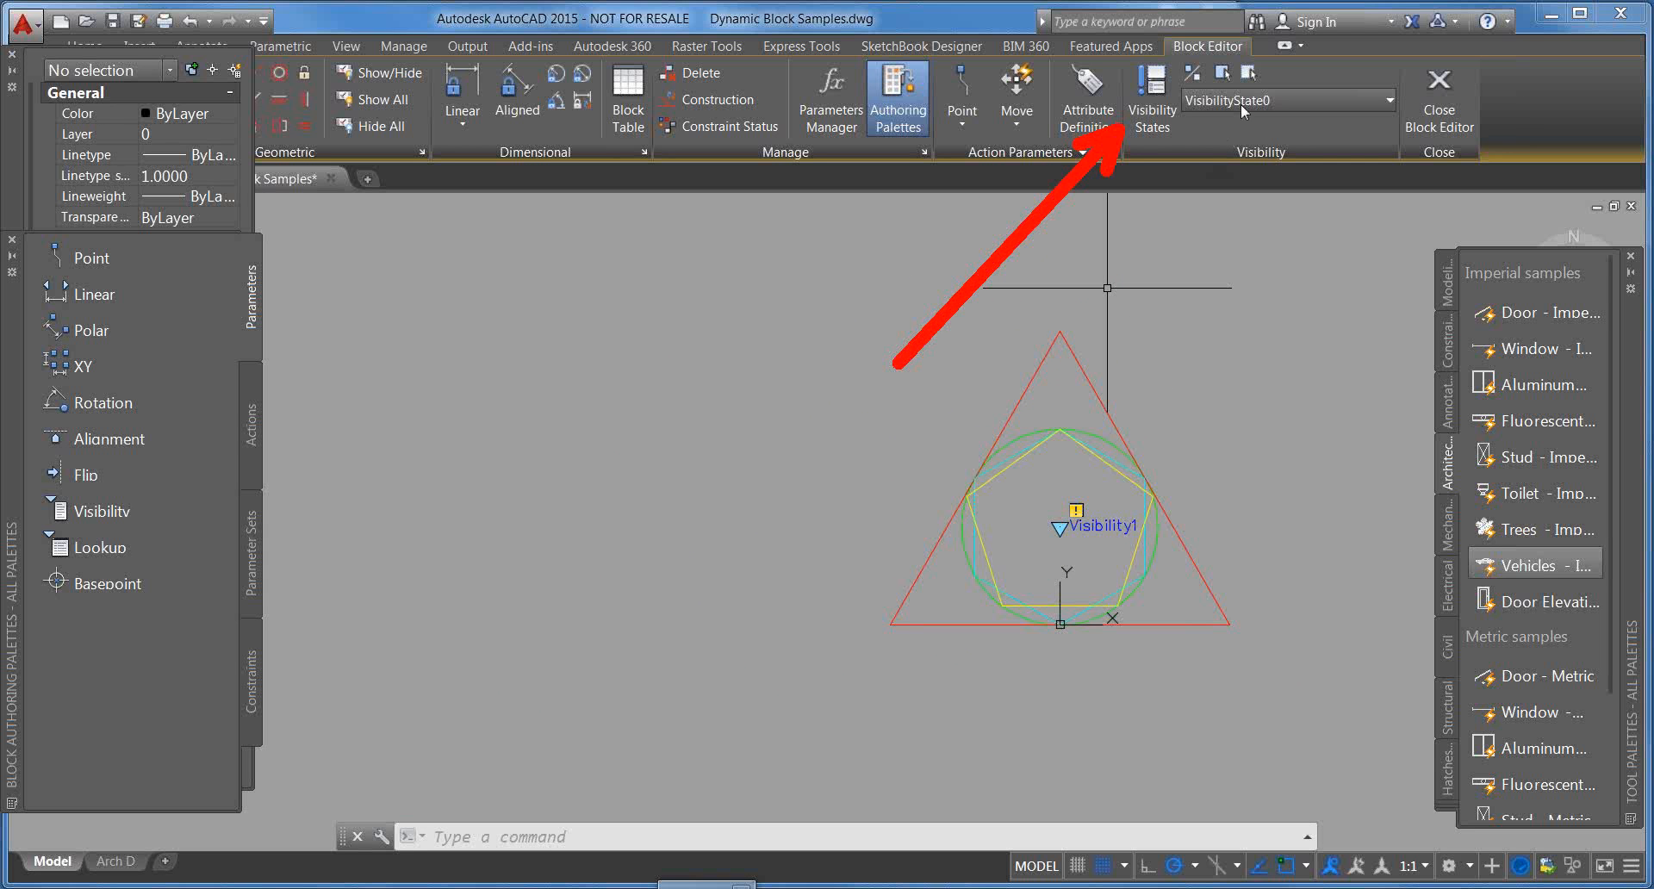
Step: Open the Visibility States manager for the Shapes block and move its dialog clear of the geometry
left_click(1294, 100)
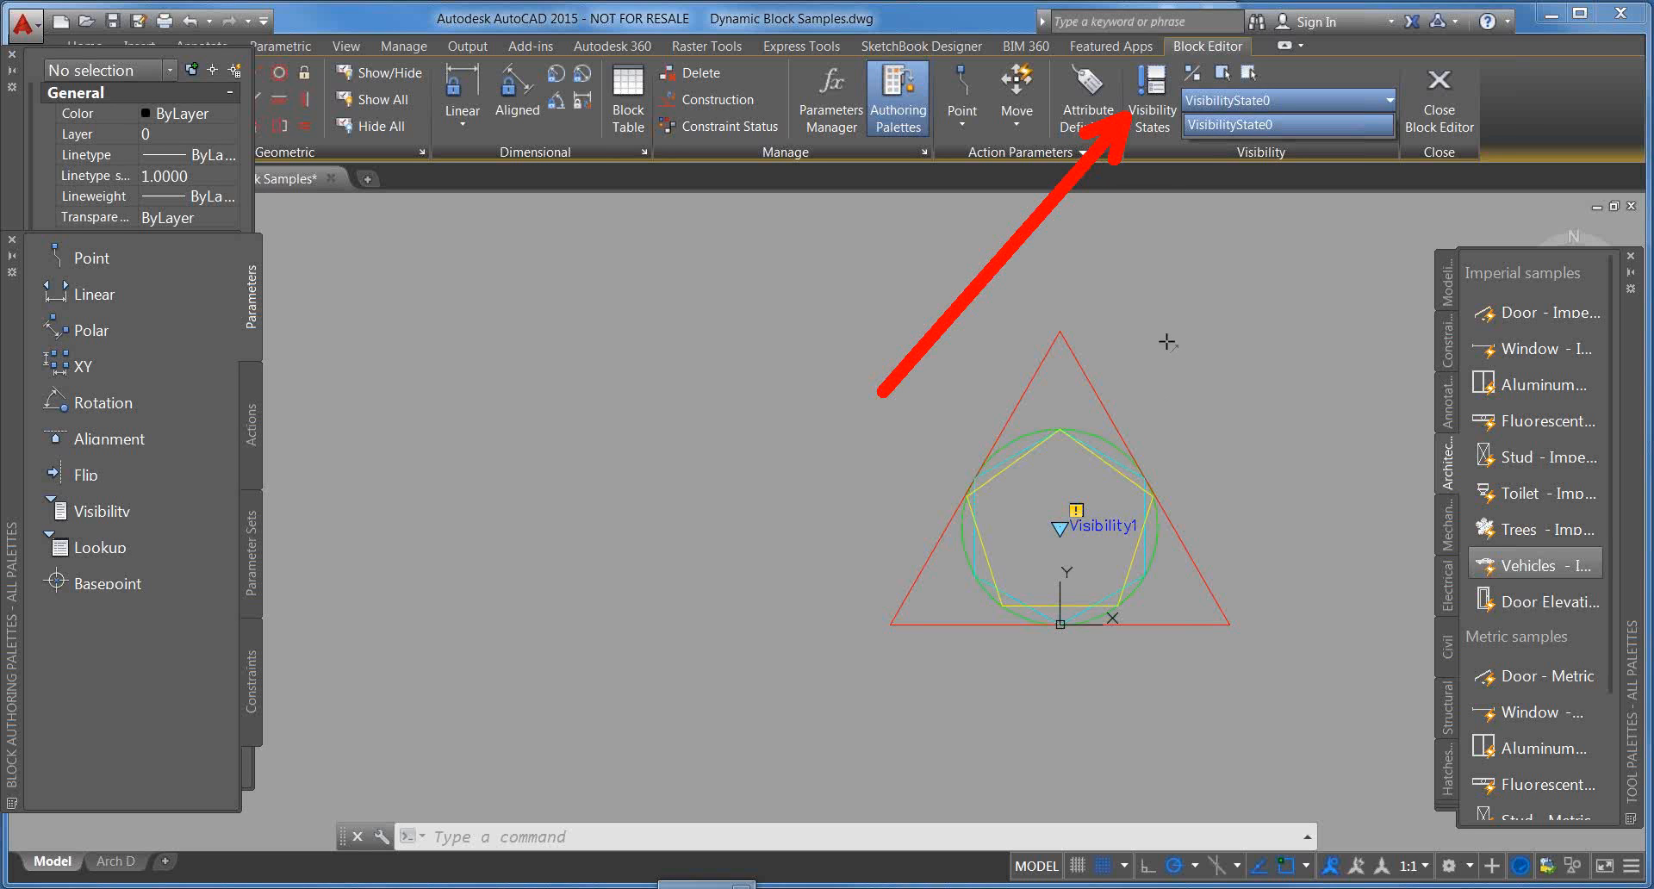
left_click(1159, 112)
left_click(1157, 111)
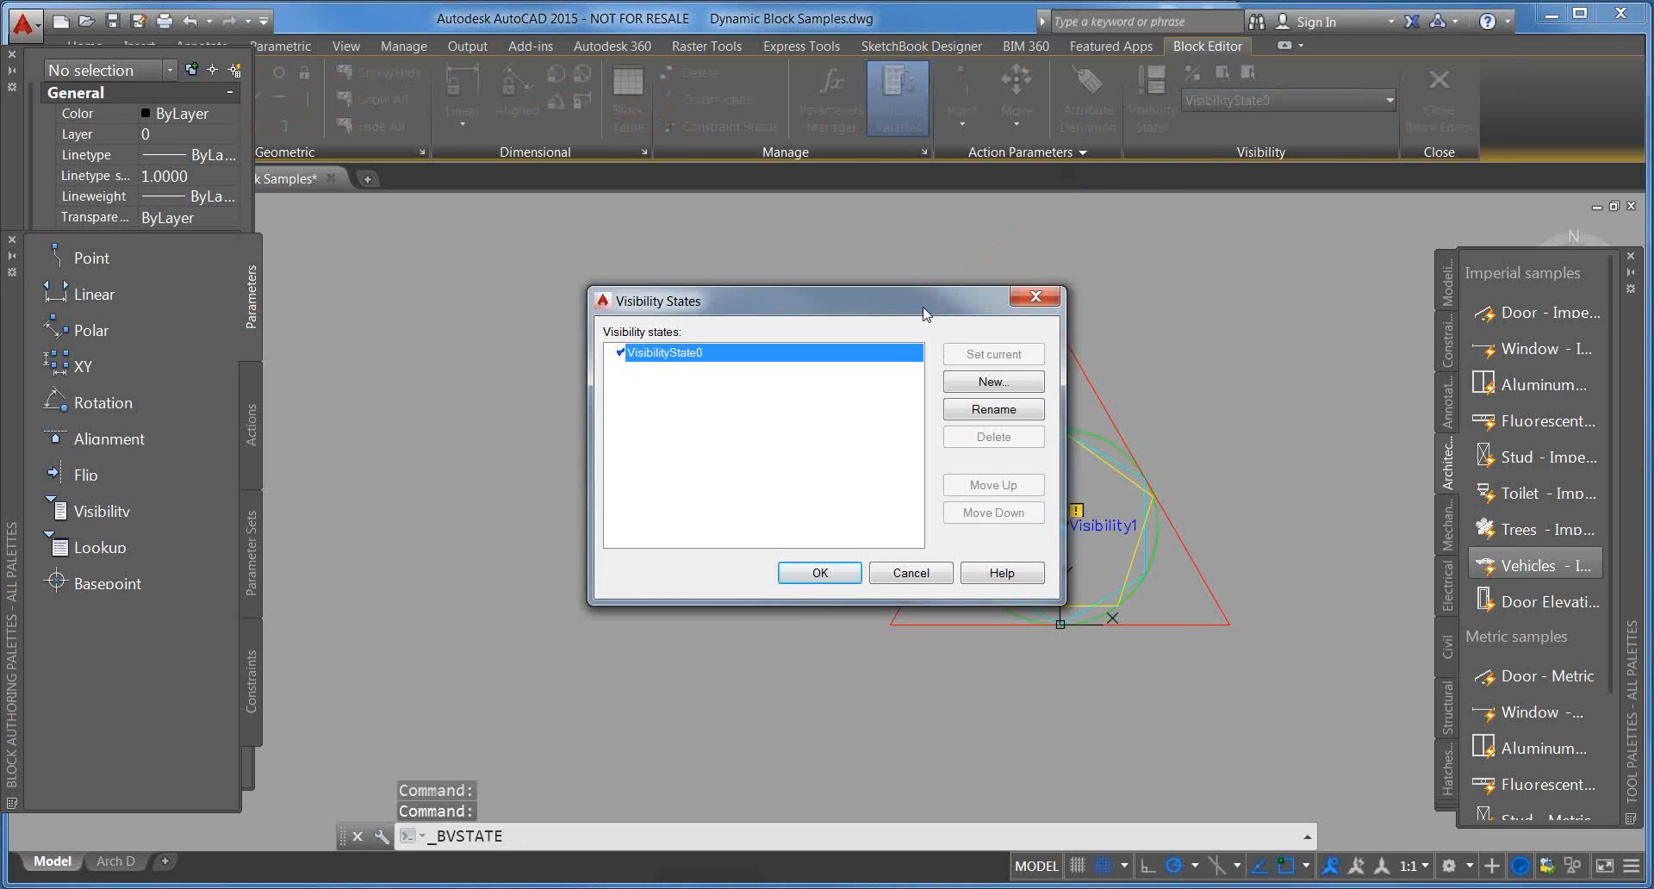
left_click_drag(936, 291, 722, 292)
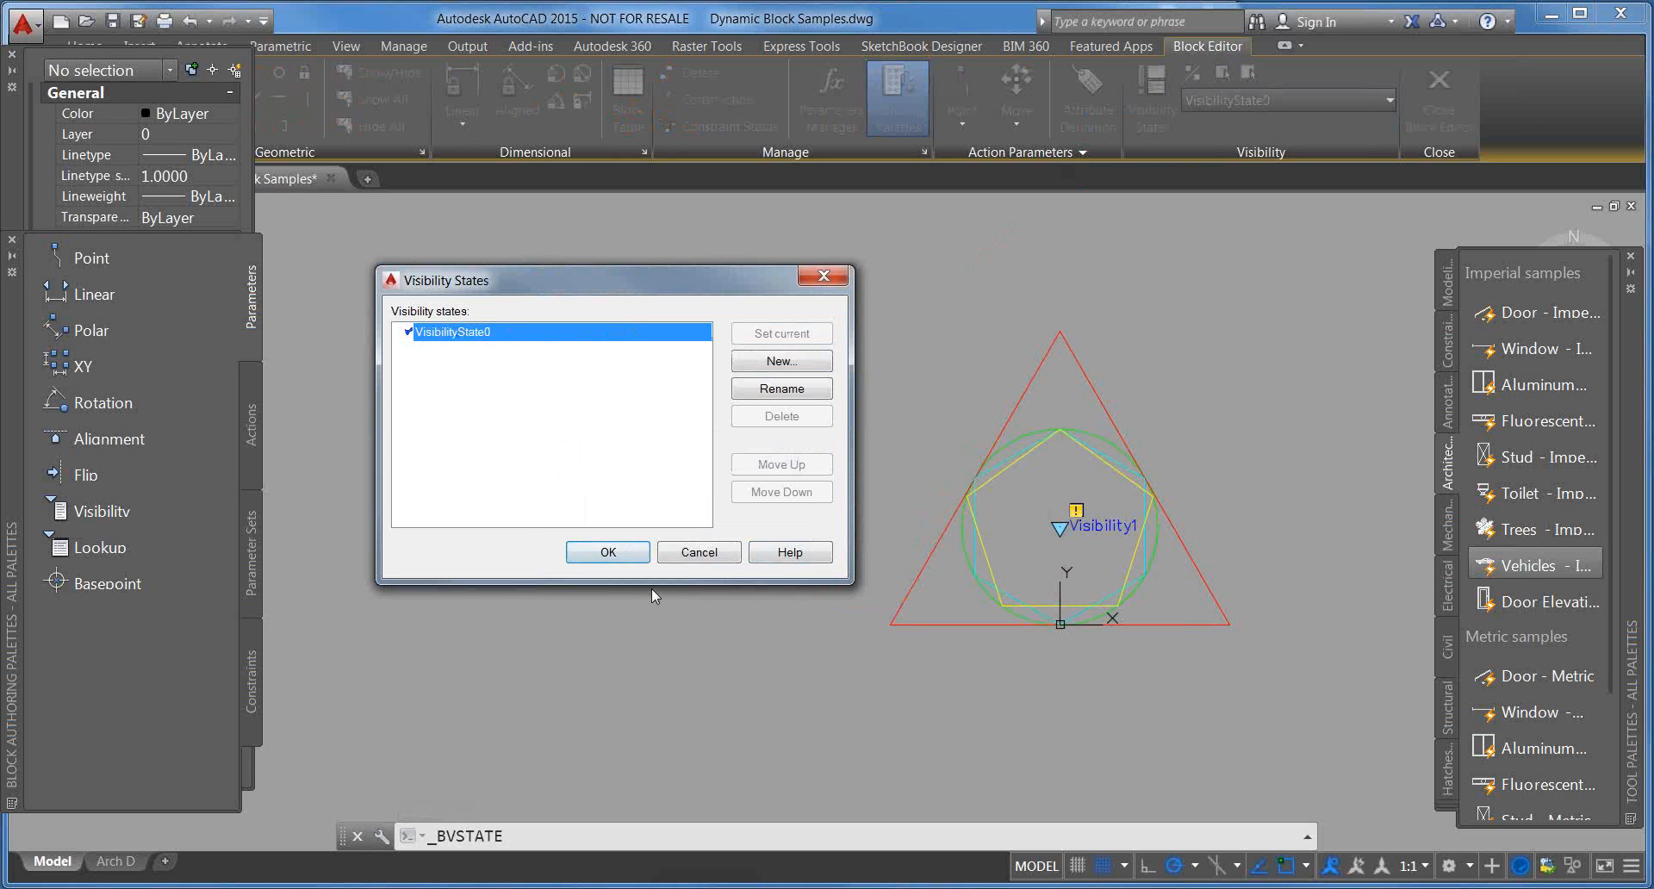
Step: Rename the default visibility state to Triangle and add a state named Circle that leaves existing object visibility unchanged
left_click(783, 390)
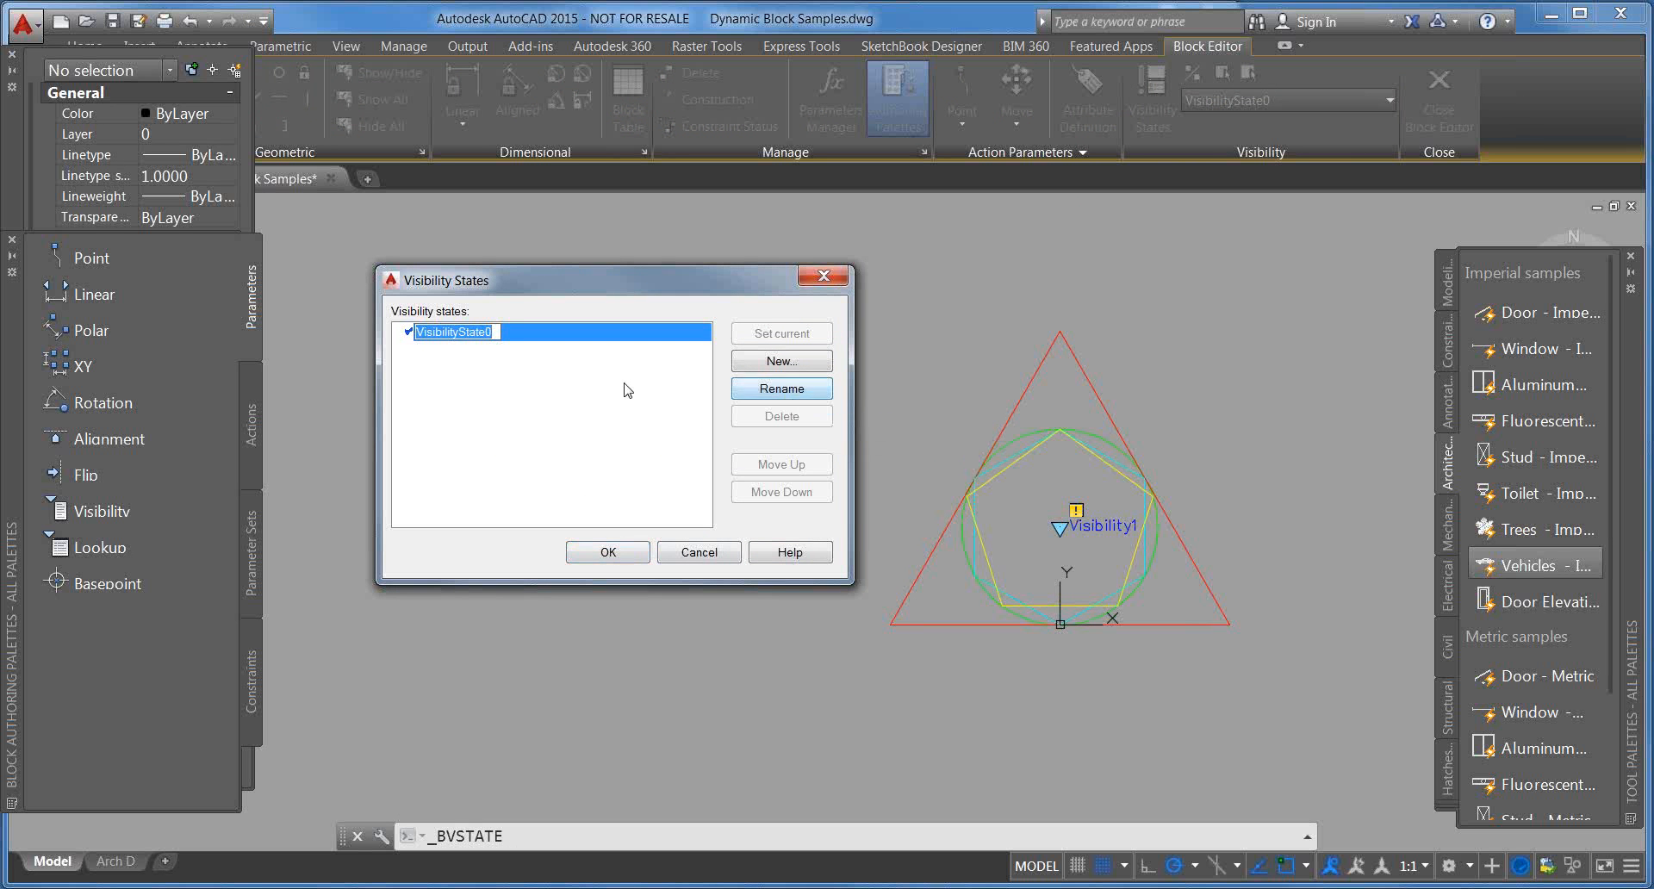
type("Tri")
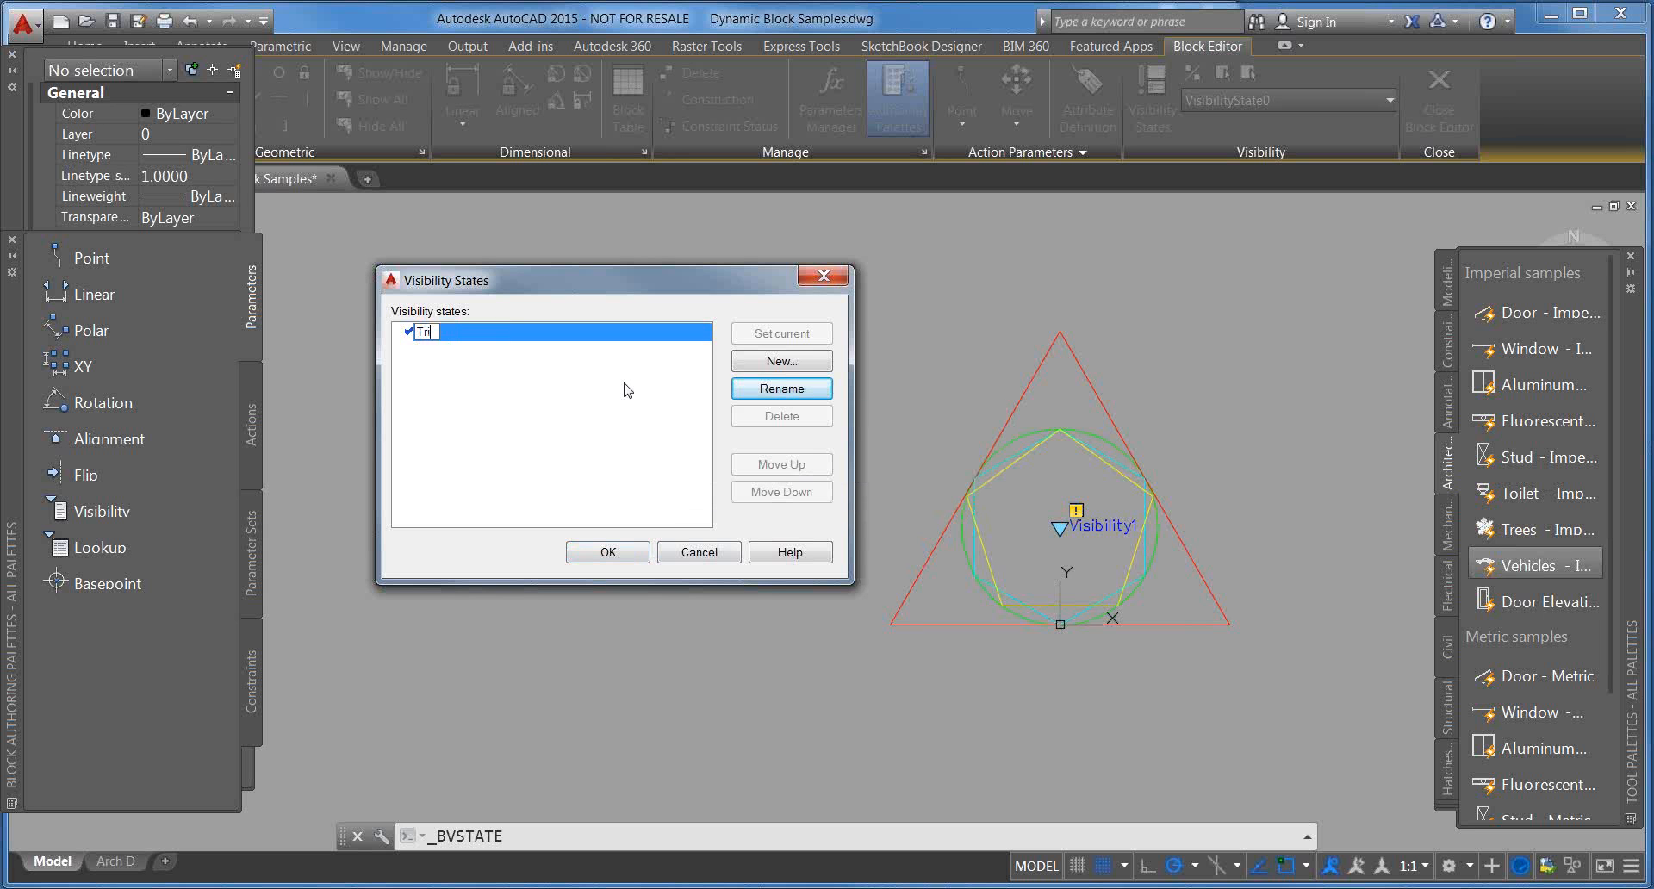
type("angle")
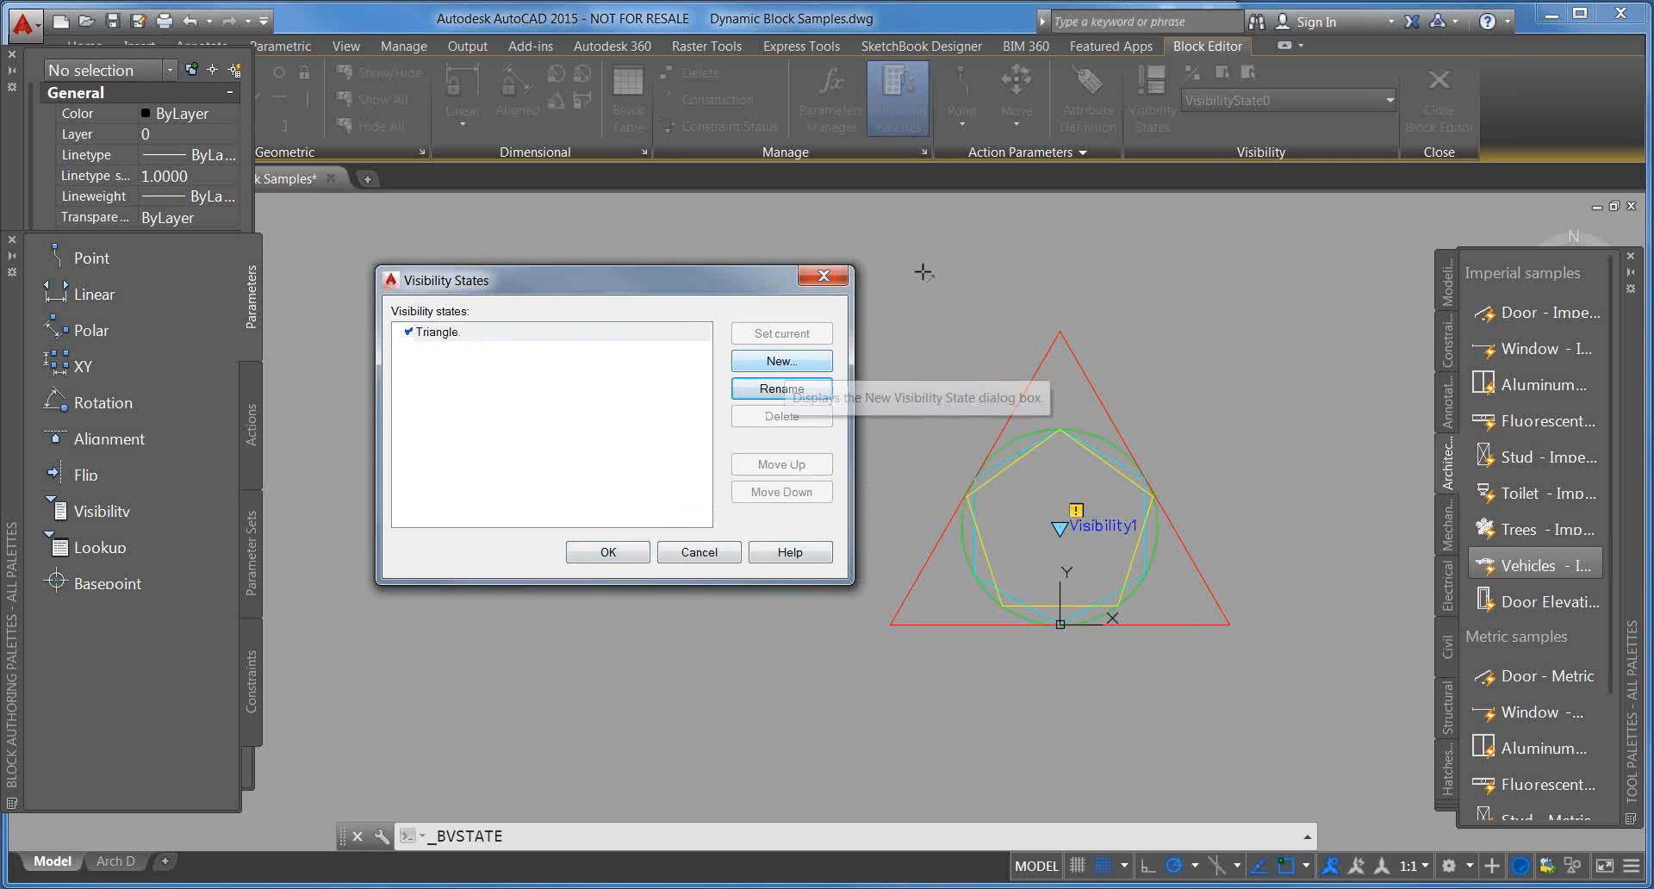
left_click(818, 361)
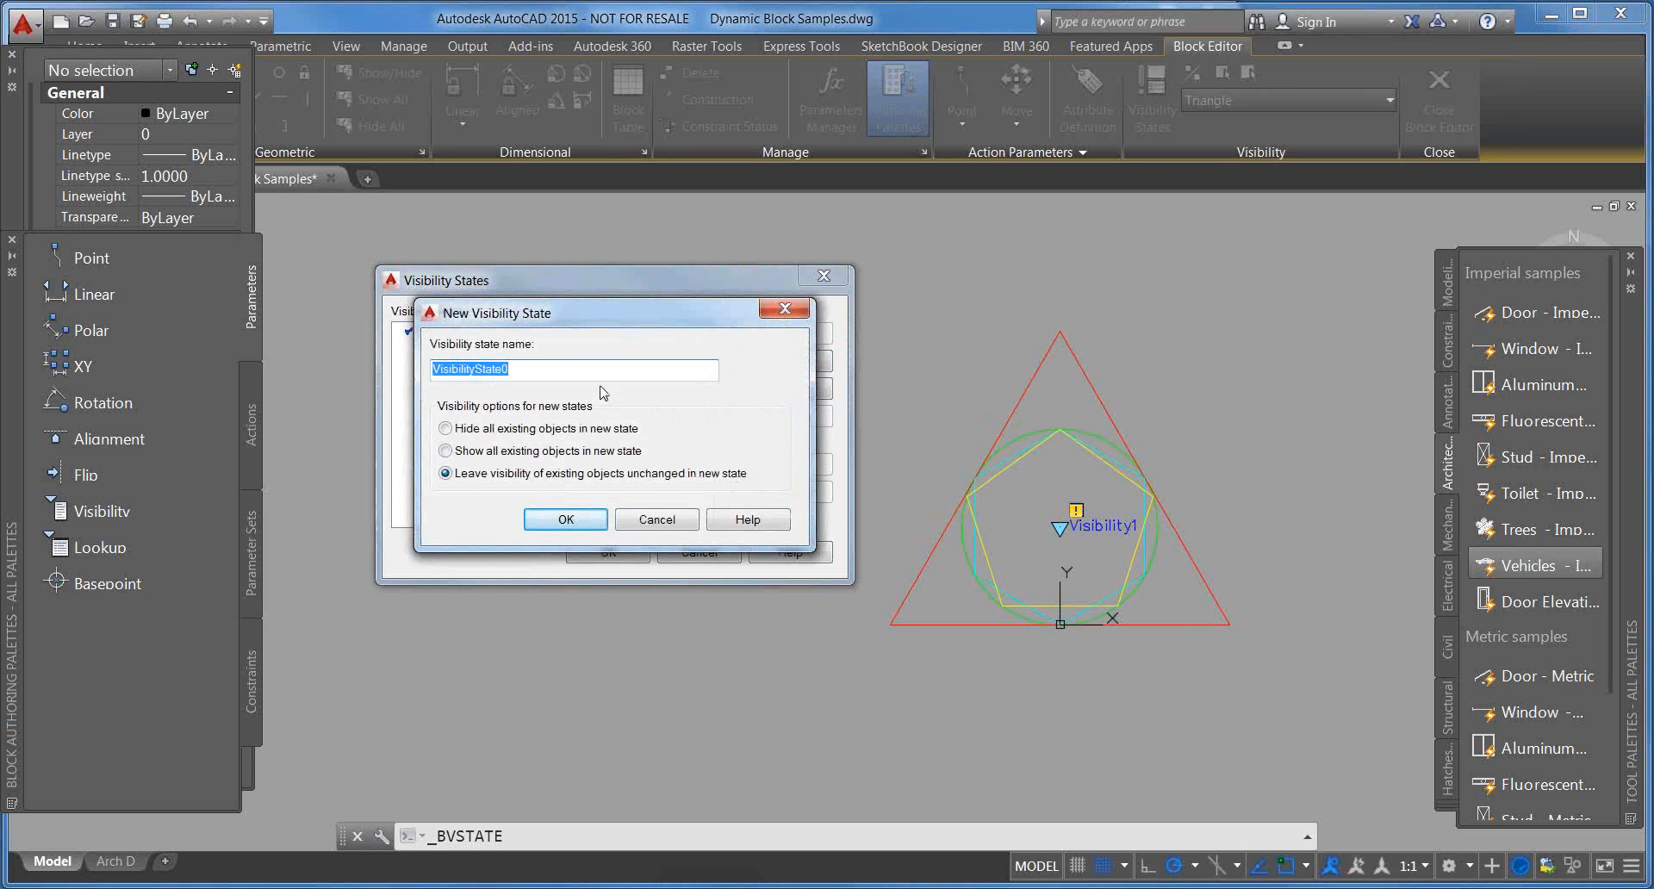
type("Circle")
left_click(576, 521)
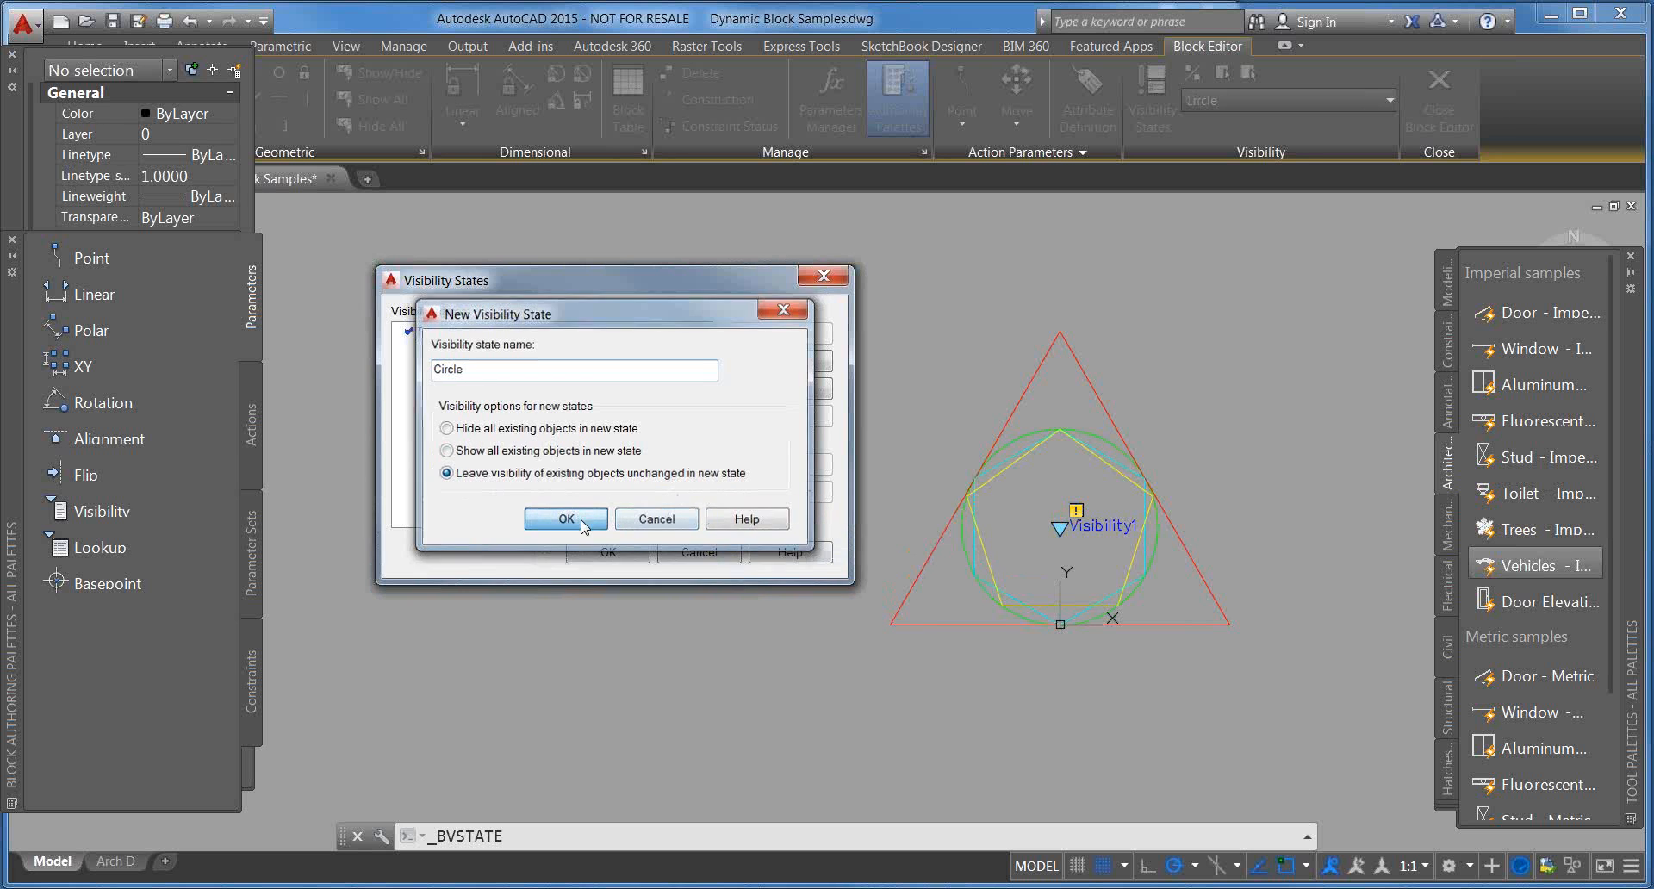
Step: Add visibility states named Hex and Pentagon with existing object visibility unchanged, and accept the list of states
left_click(781, 361)
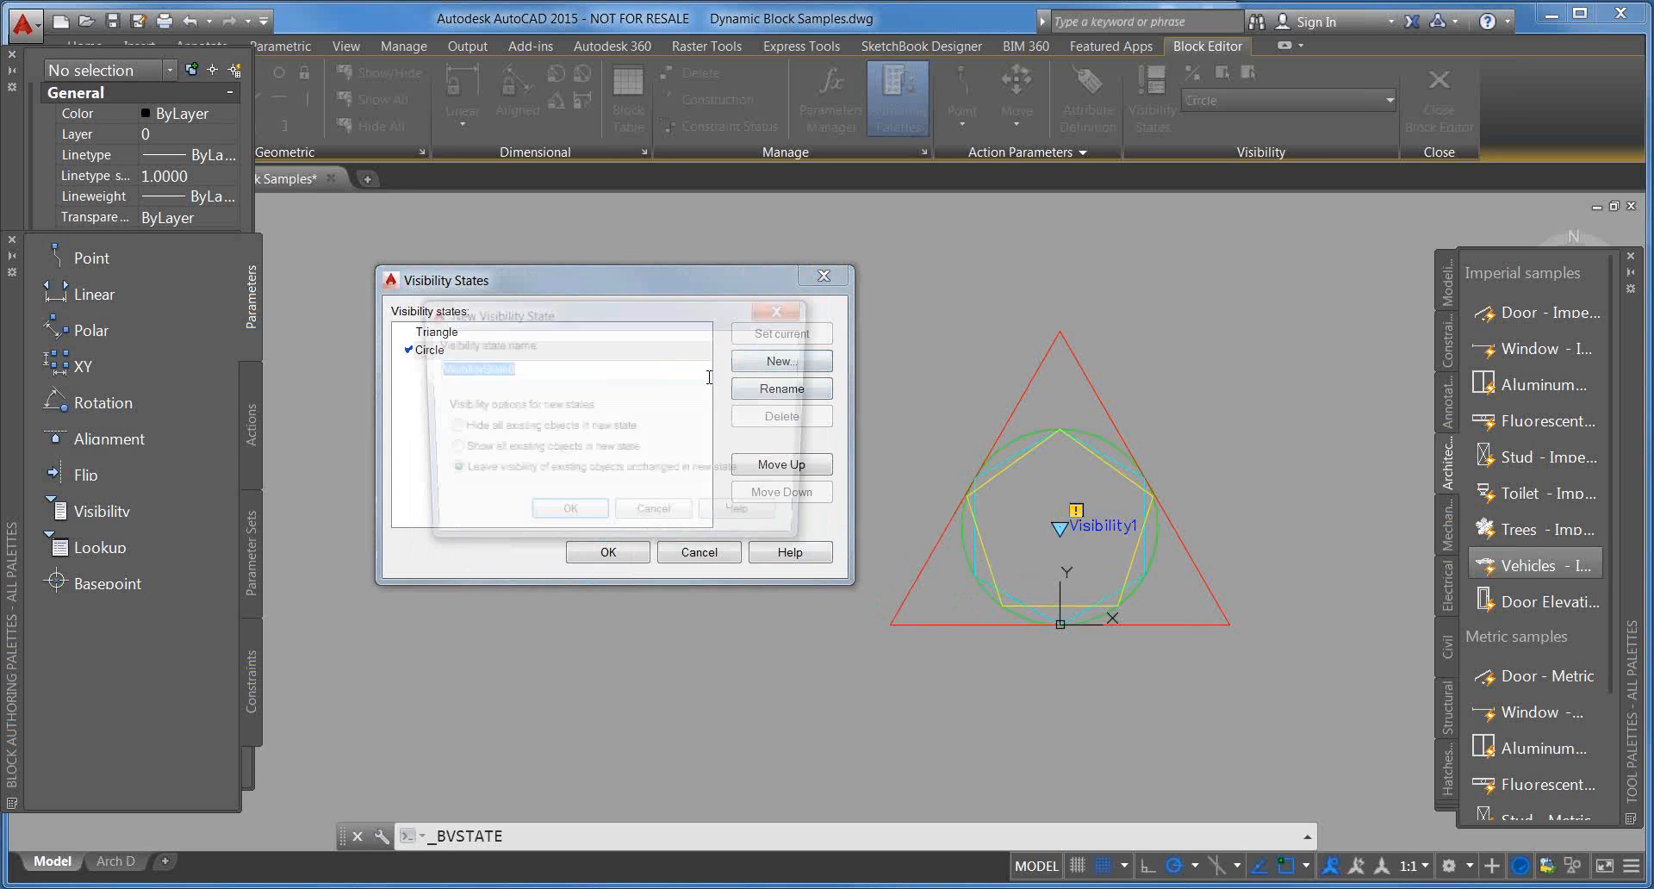
type("He")
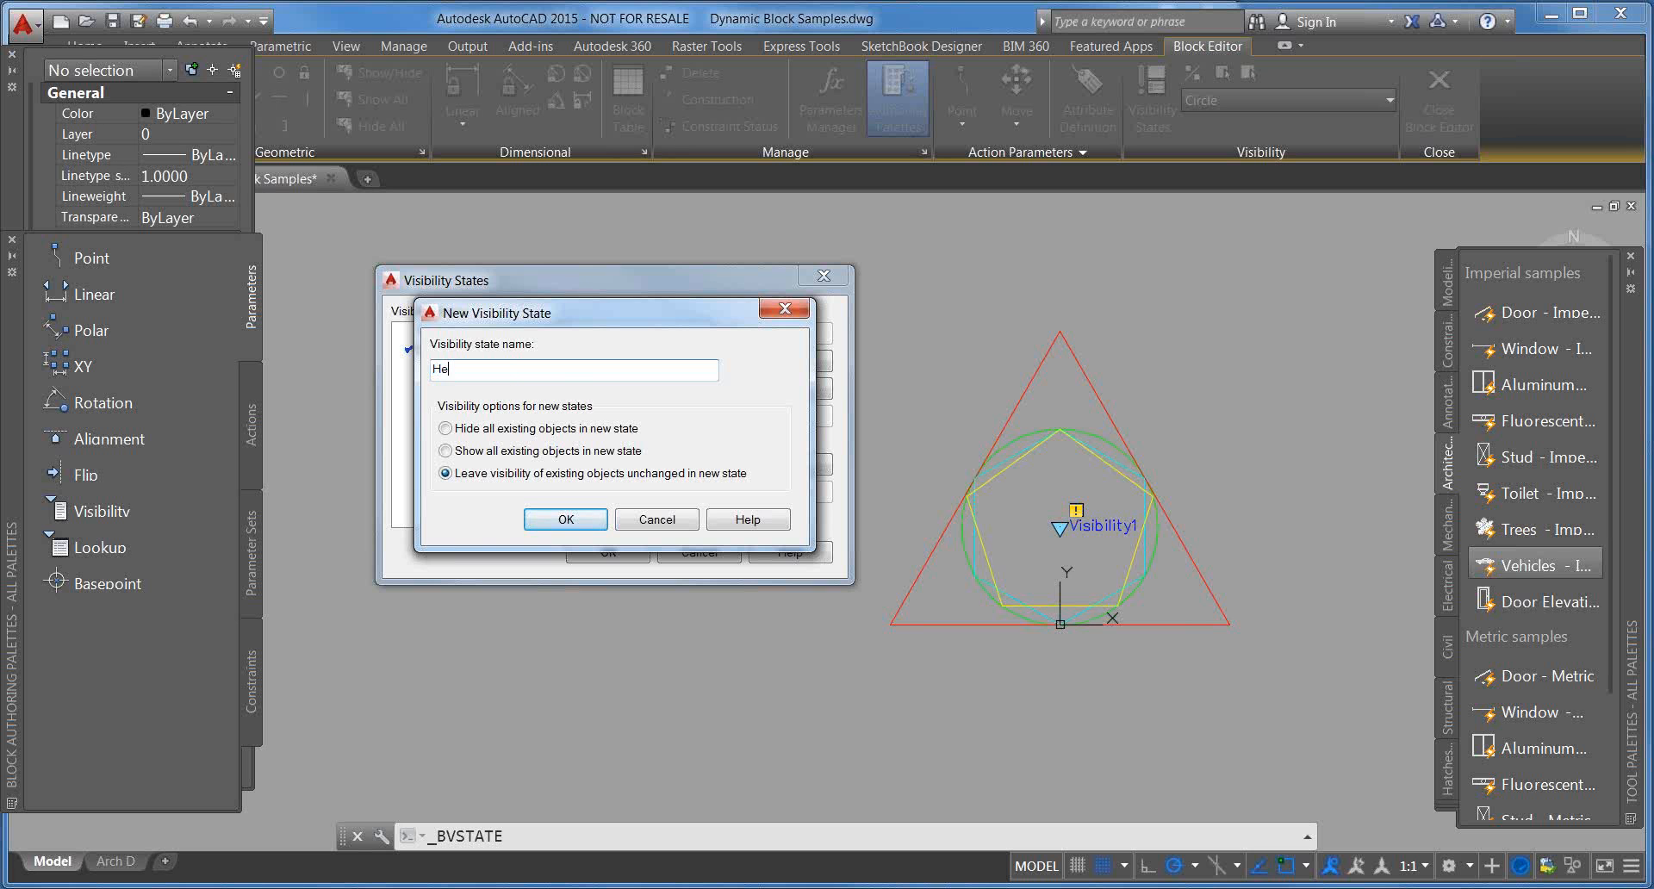
type("x")
left_click(578, 519)
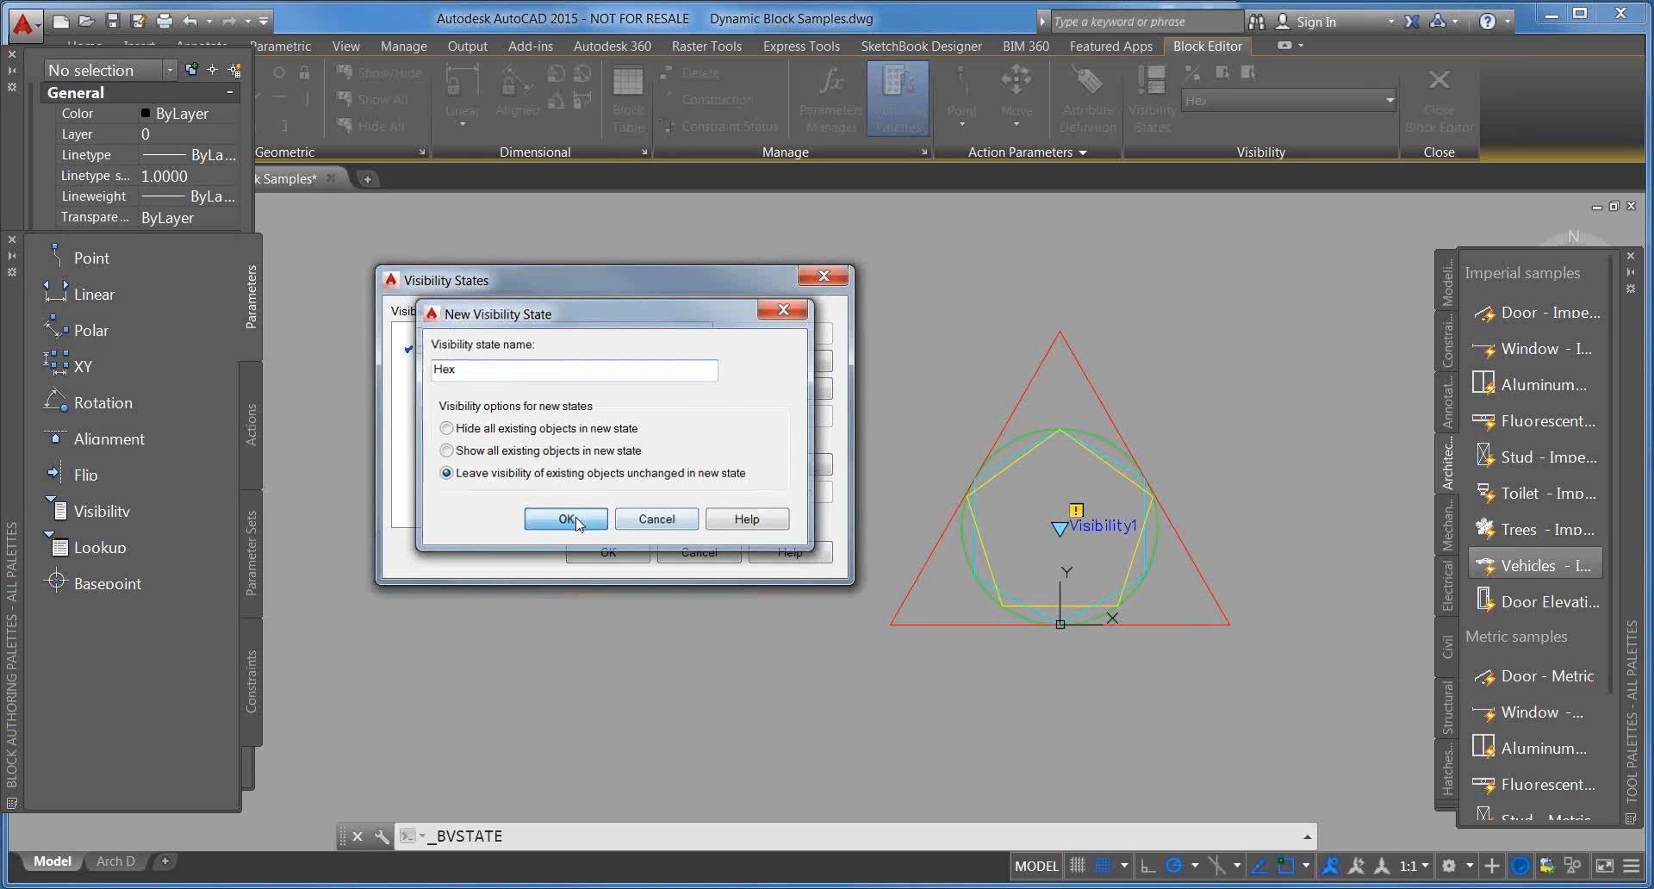
left_click(775, 361)
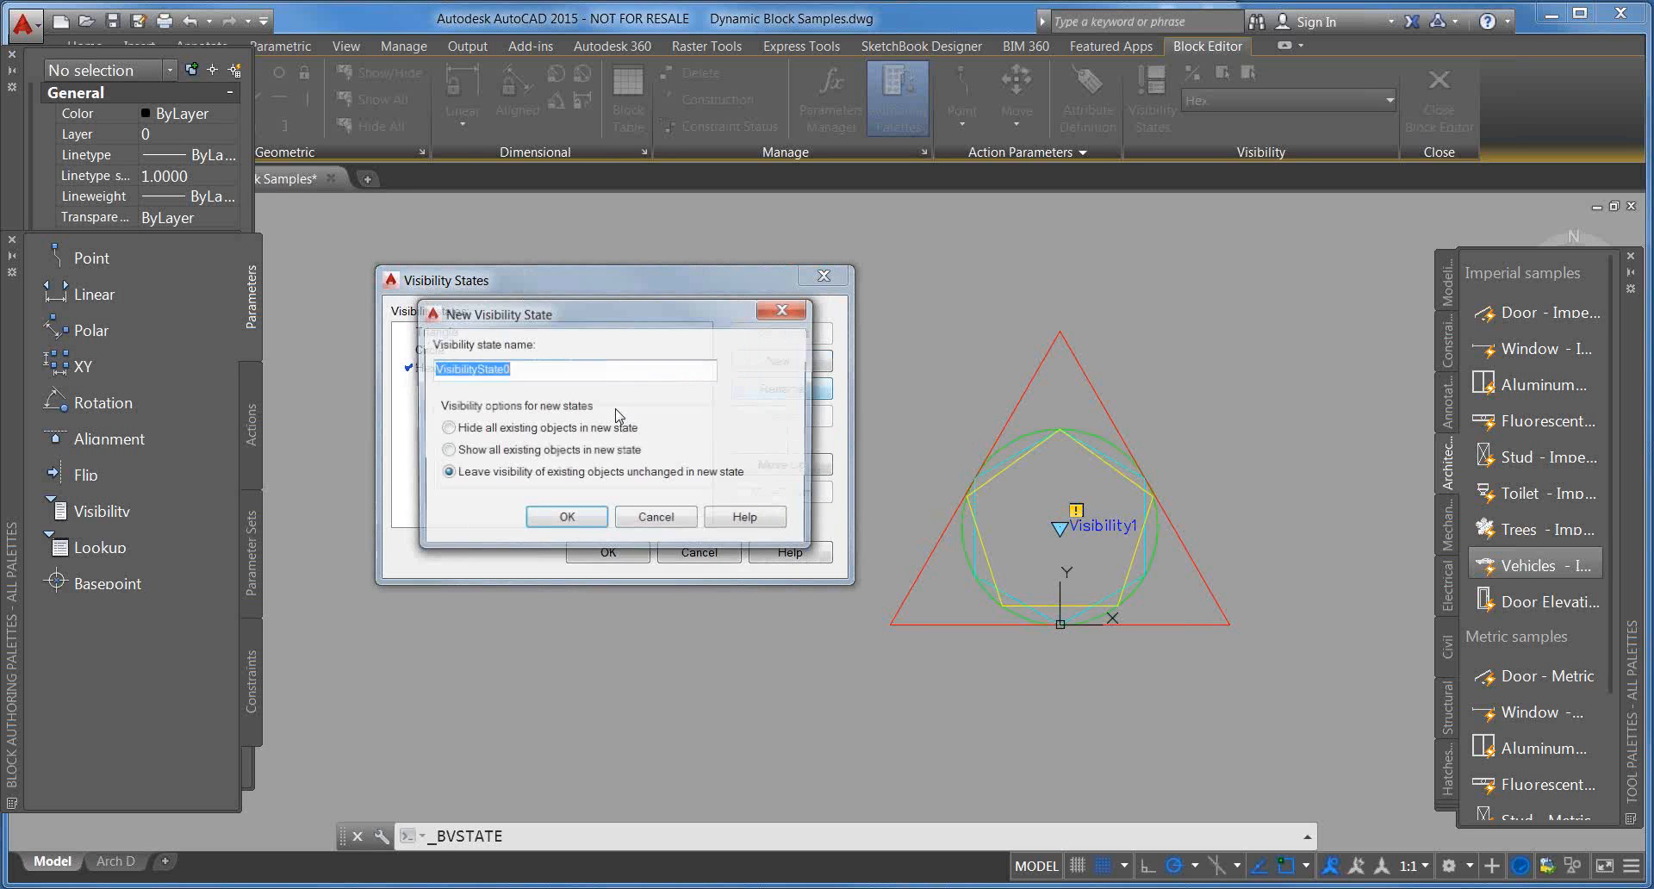
type("Pentagon")
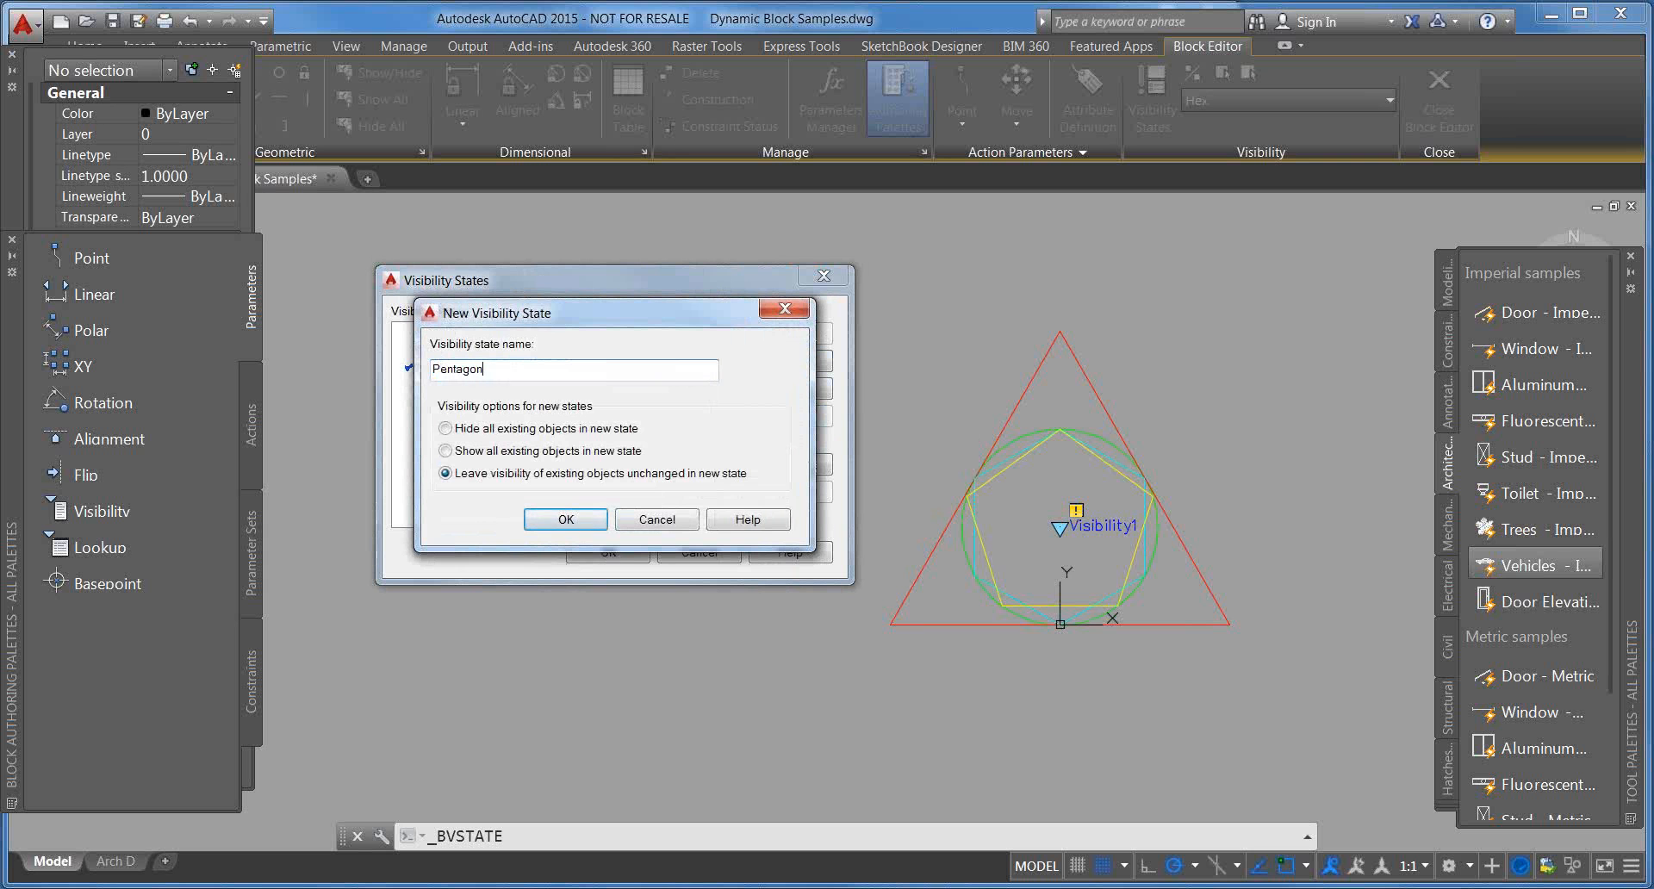
left_click(584, 524)
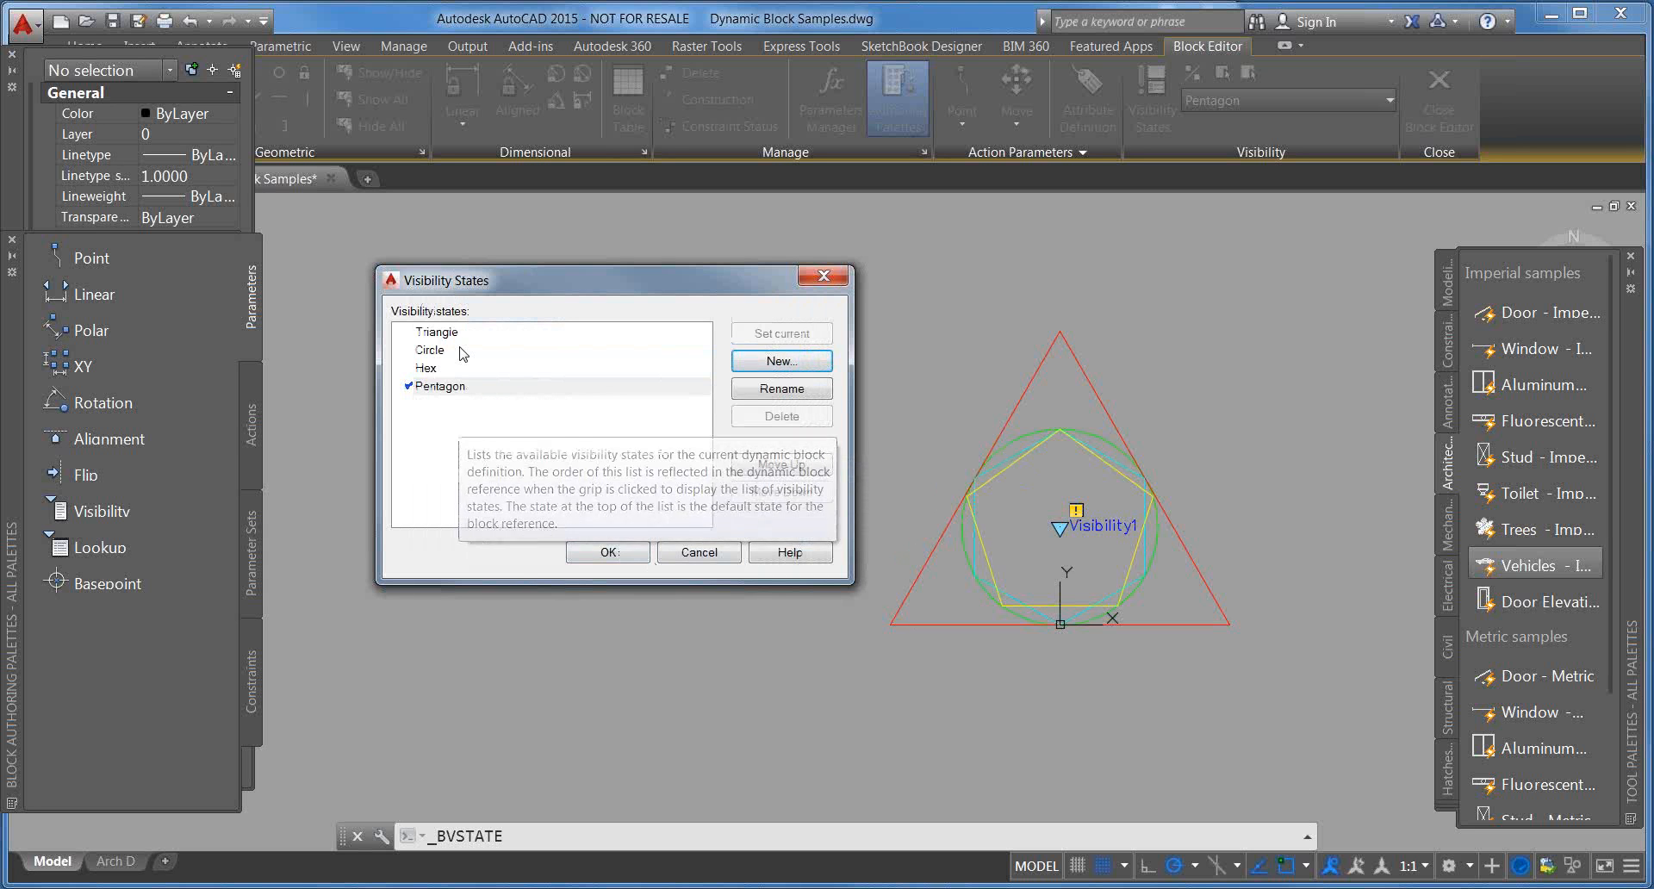
left_click(608, 555)
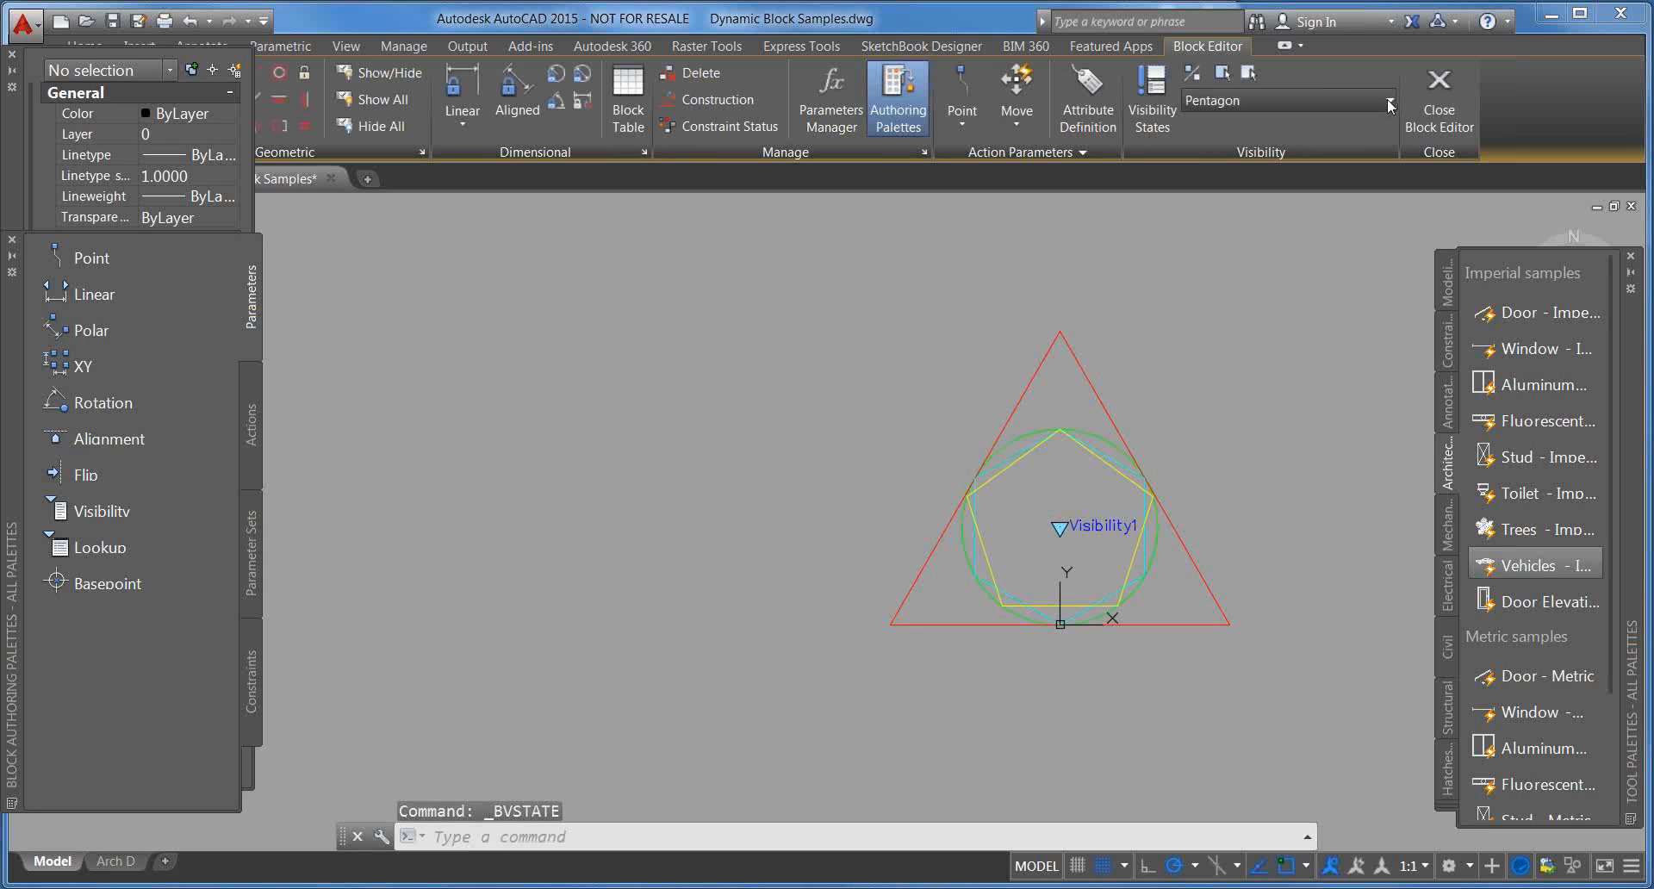
Step: Switch the current visibility state through Triangle, Circle and Hex to compare what each one shows
left_click(1377, 101)
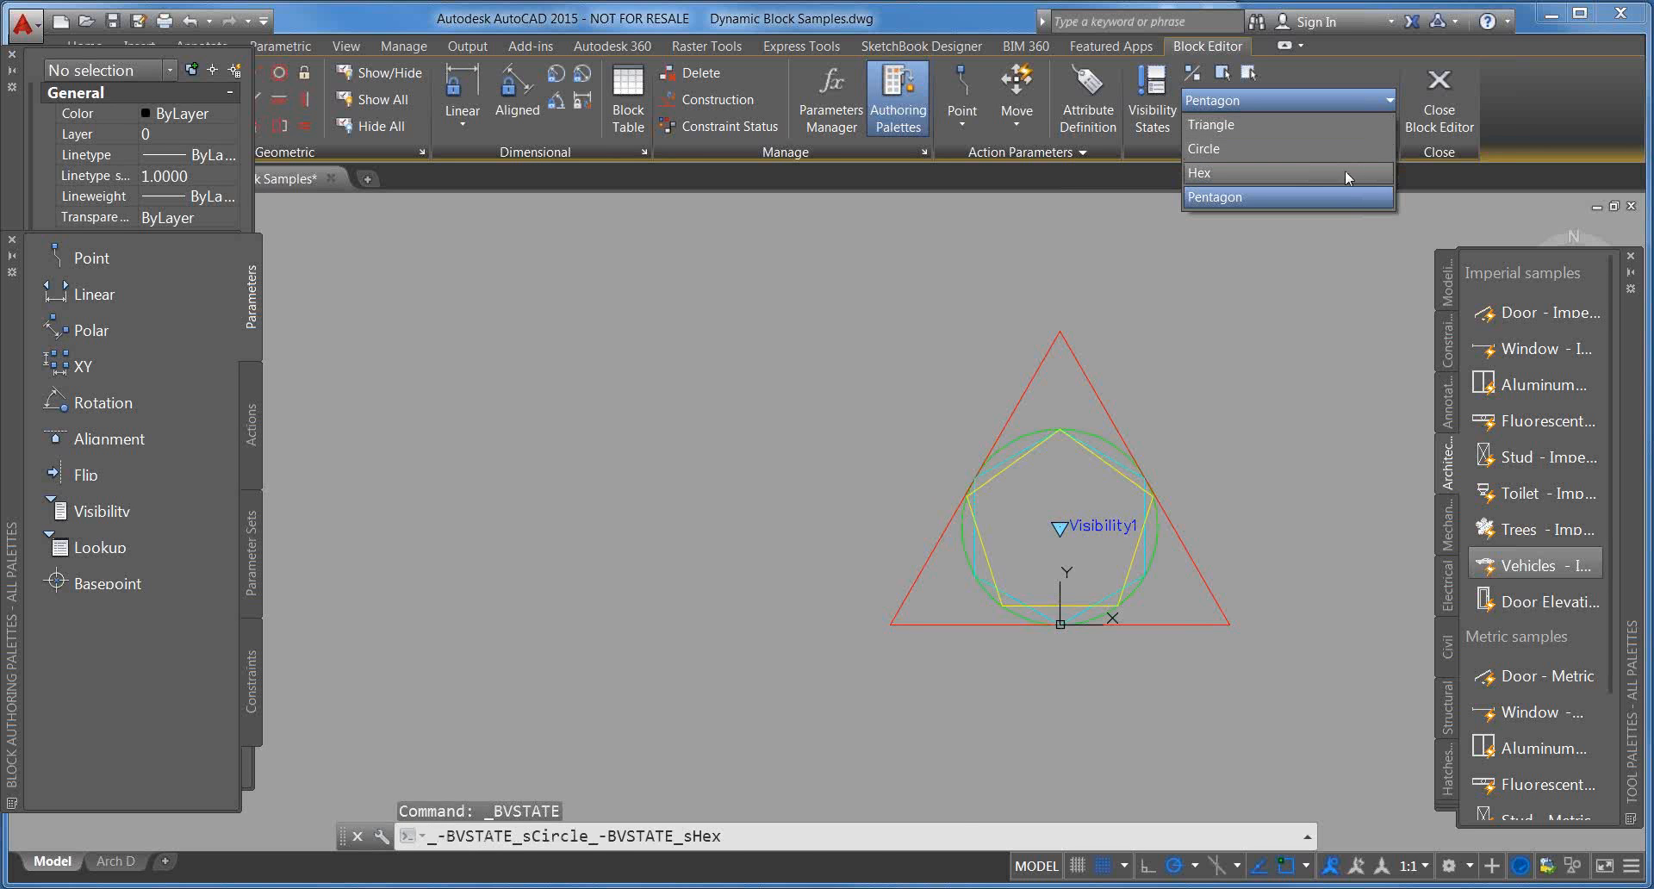
left_click(1220, 122)
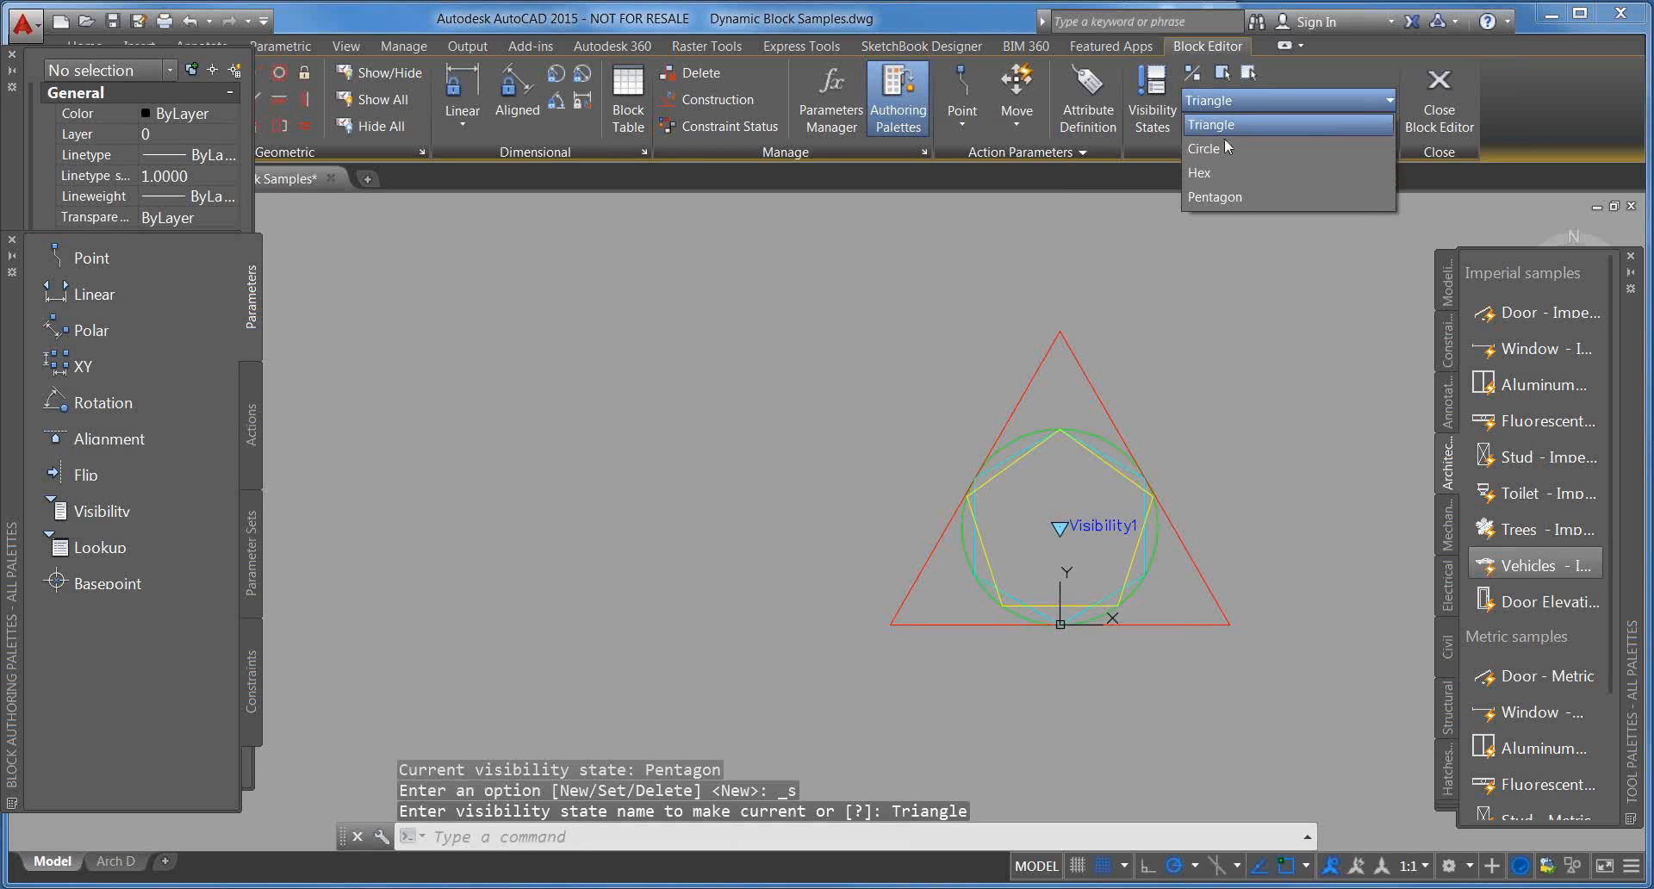
left_click(1223, 145)
left_click(1223, 104)
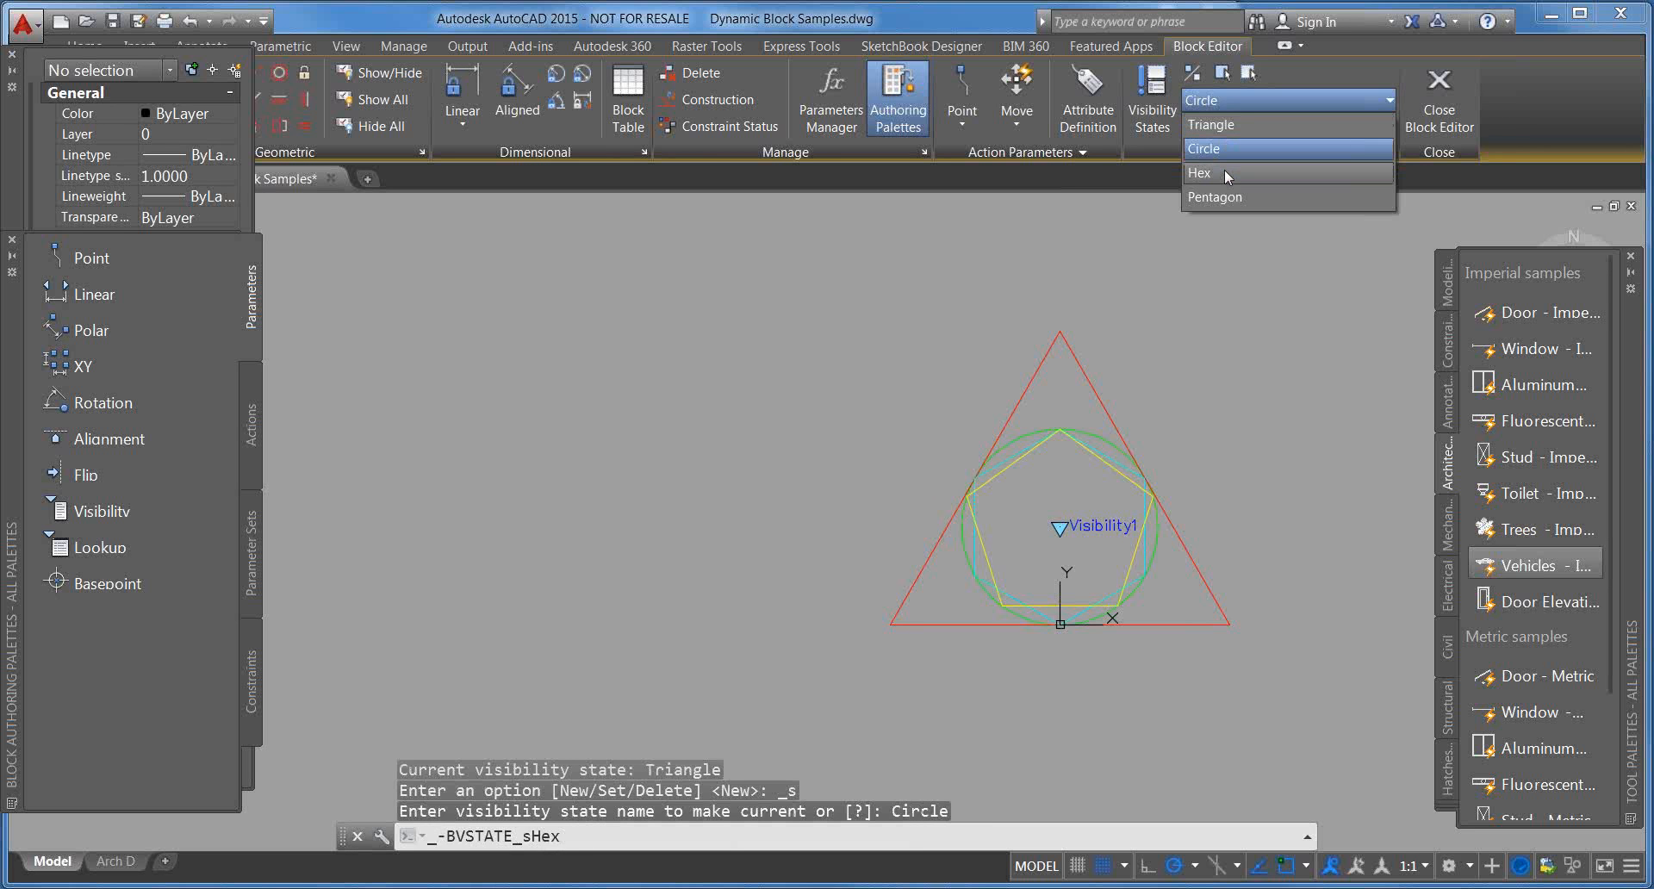
left_click(1223, 171)
middle_click_drag(1108, 468, 965, 490)
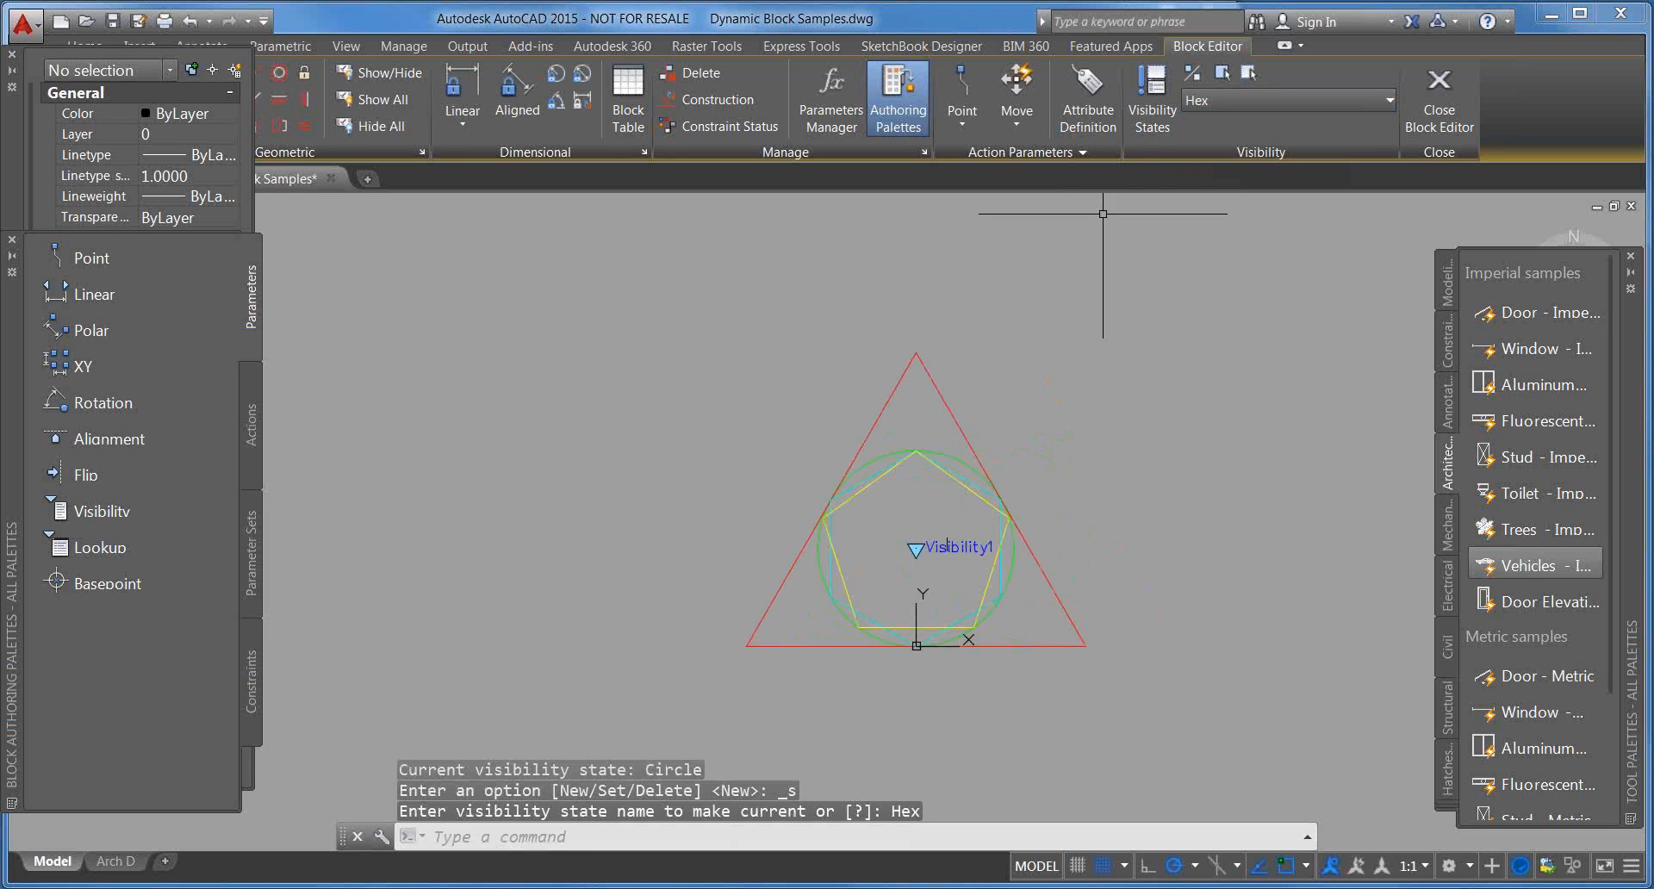
Step: Make Triangle the current visibility state and hide the circle, pentagon and hexagon in it
left_click(1224, 100)
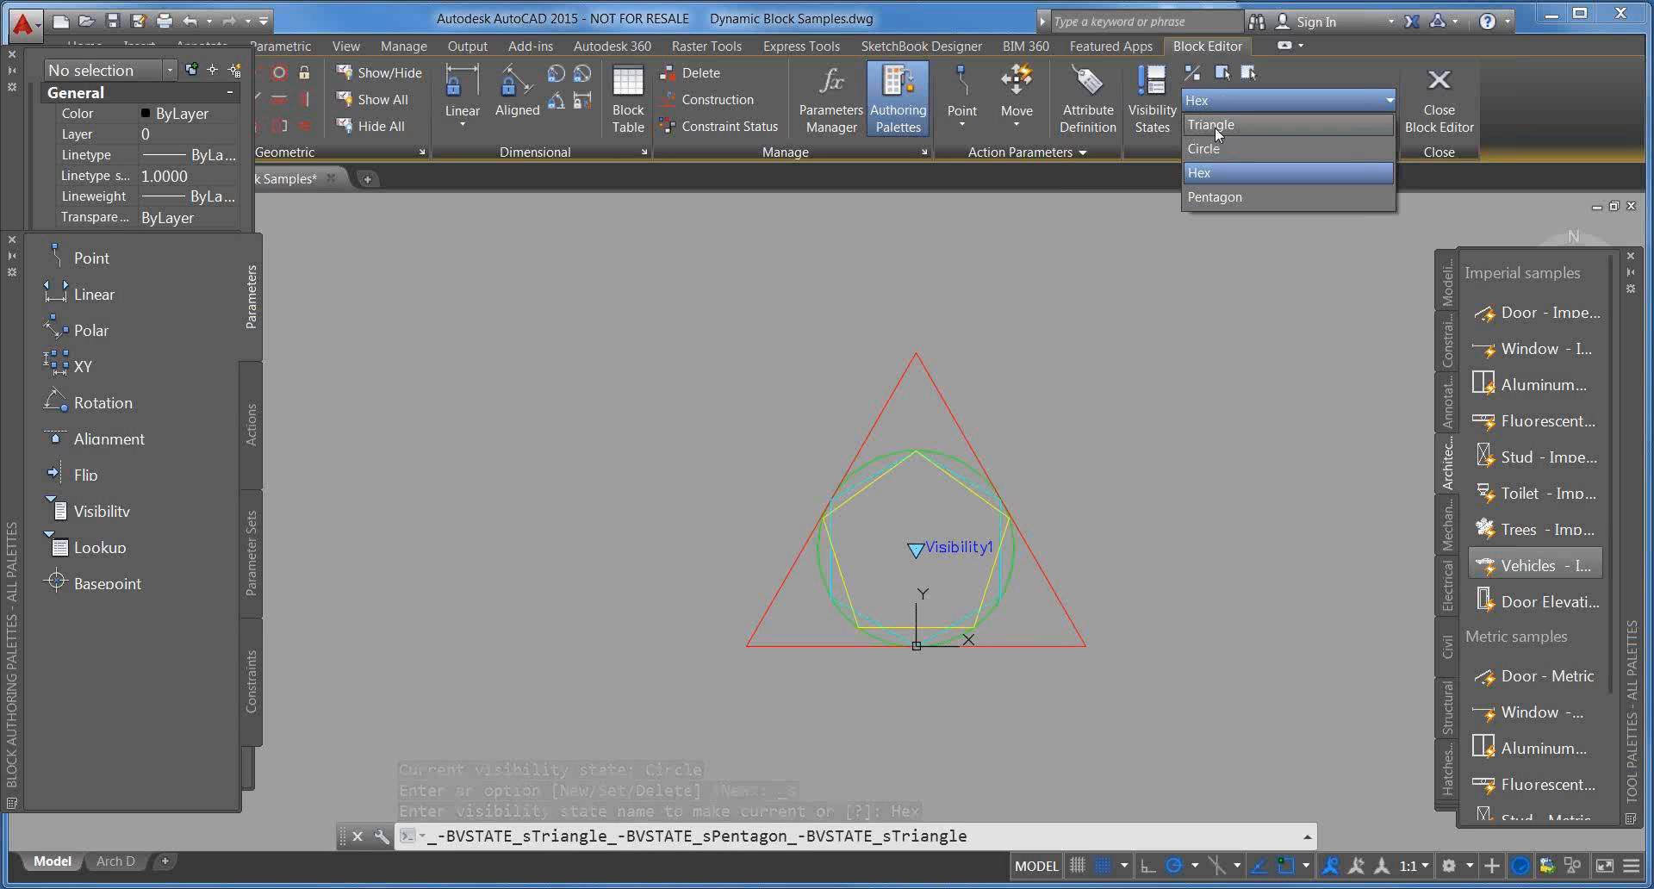
left_click(1215, 128)
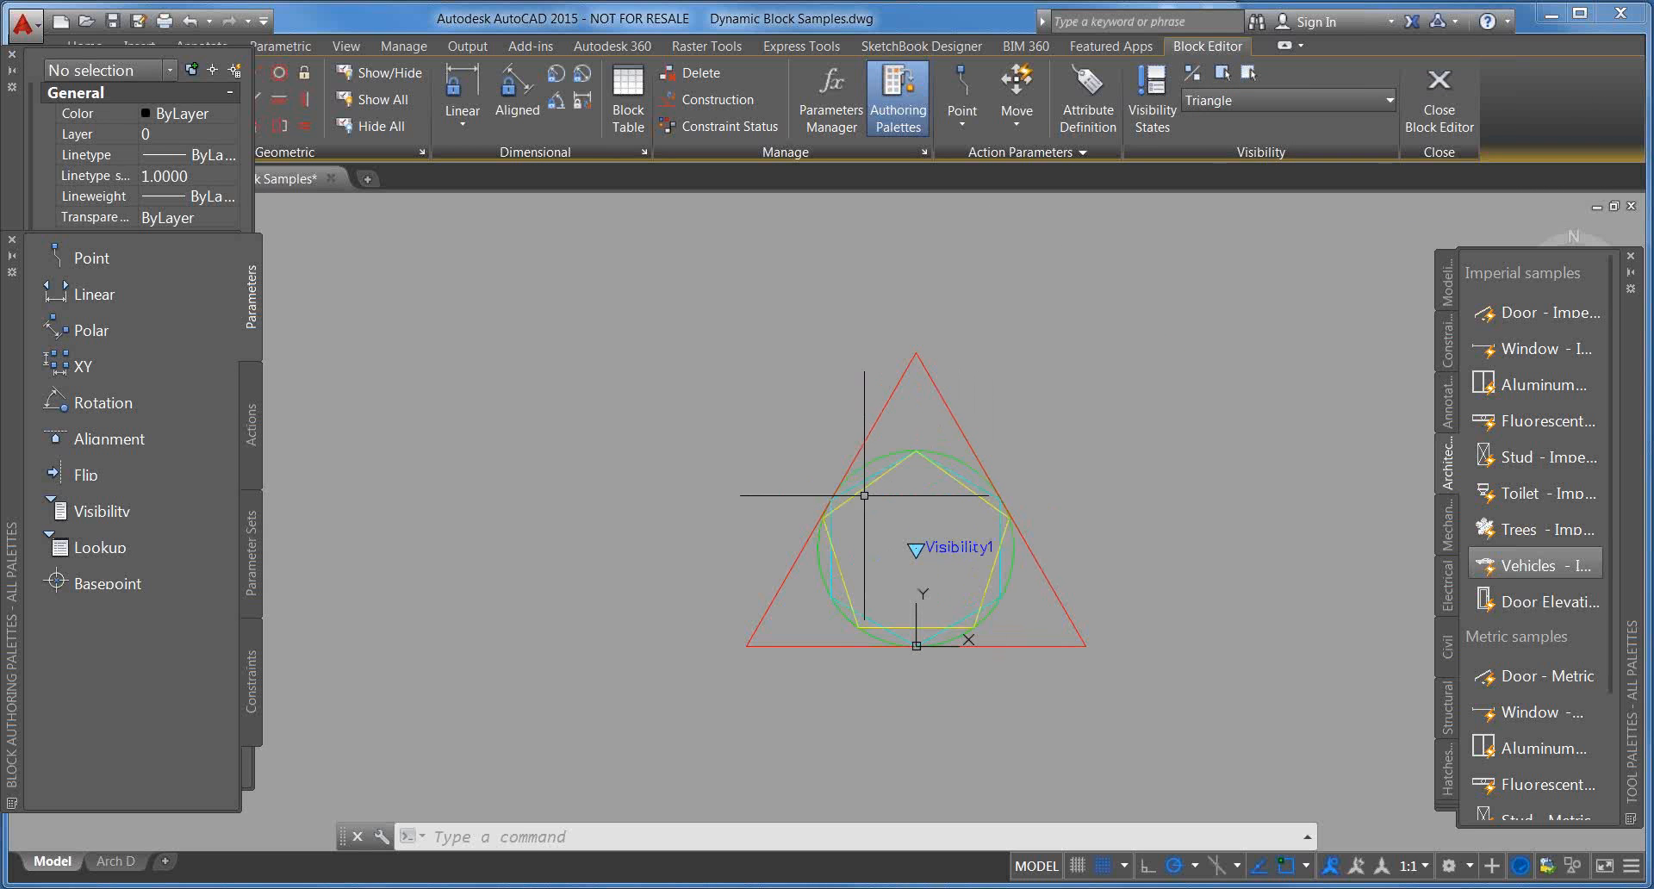
left_click(1247, 72)
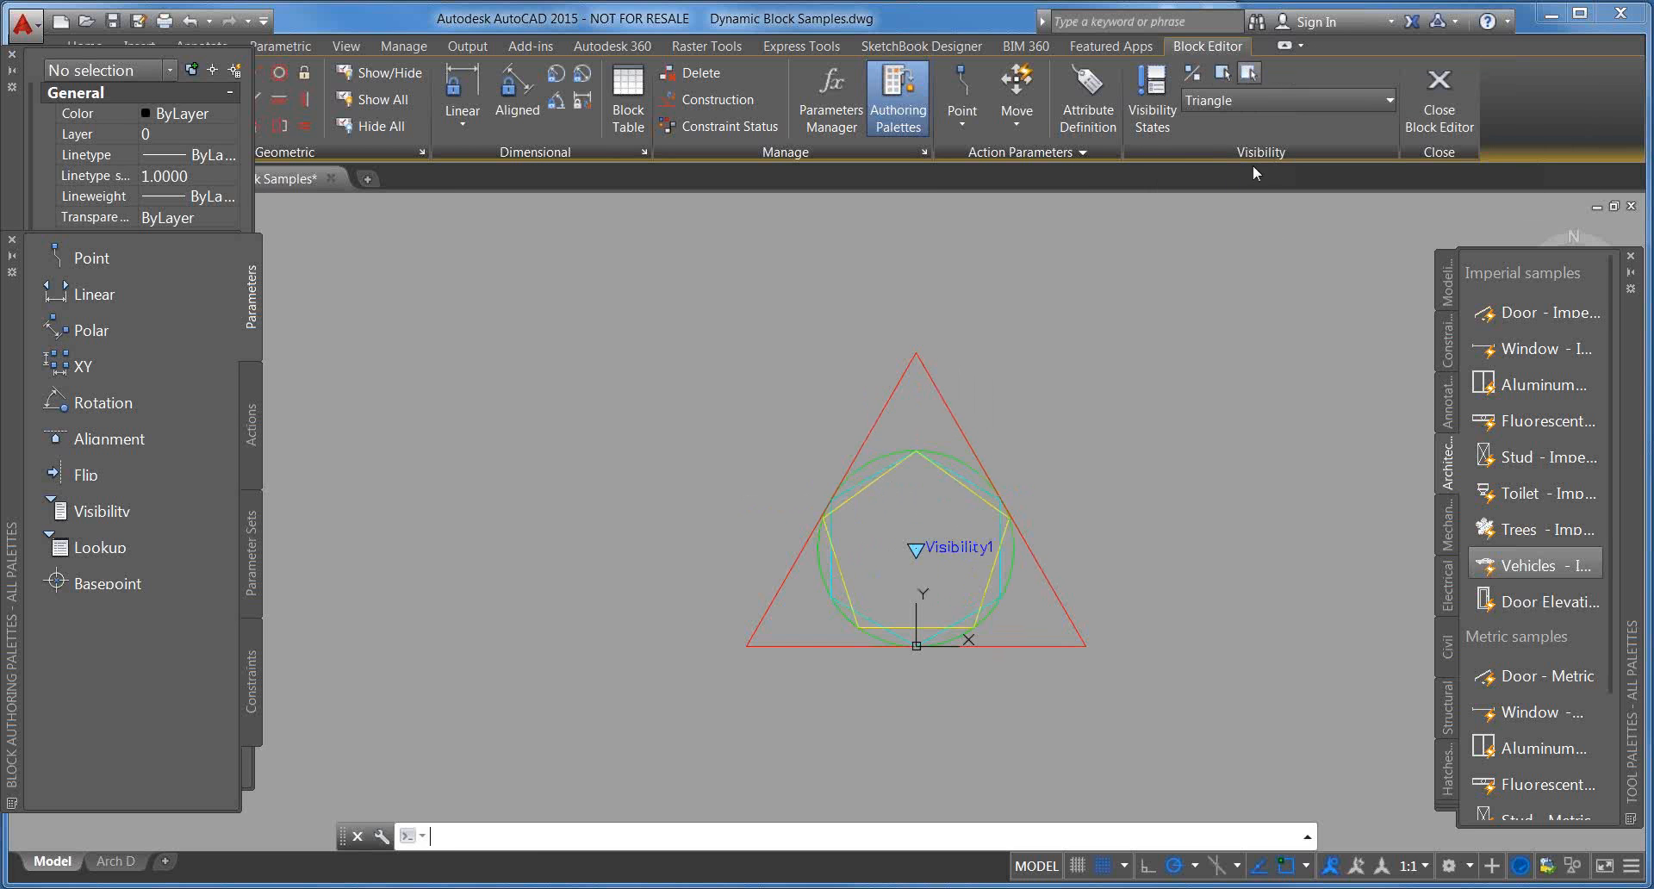
left_click(946, 458)
left_click(947, 469)
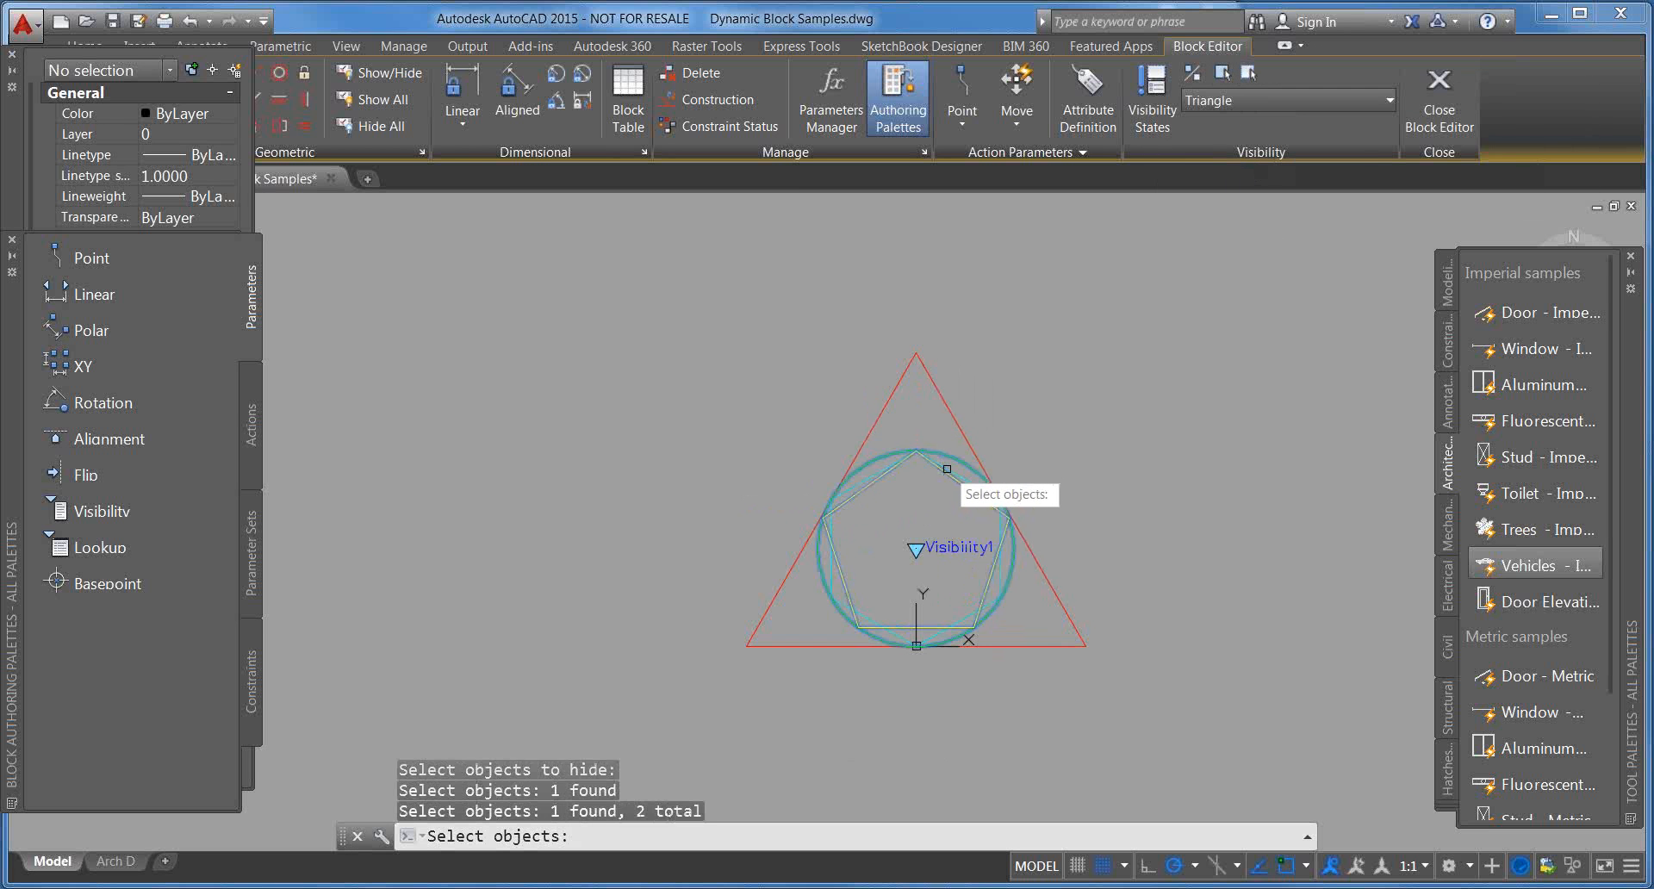
left_click(948, 470)
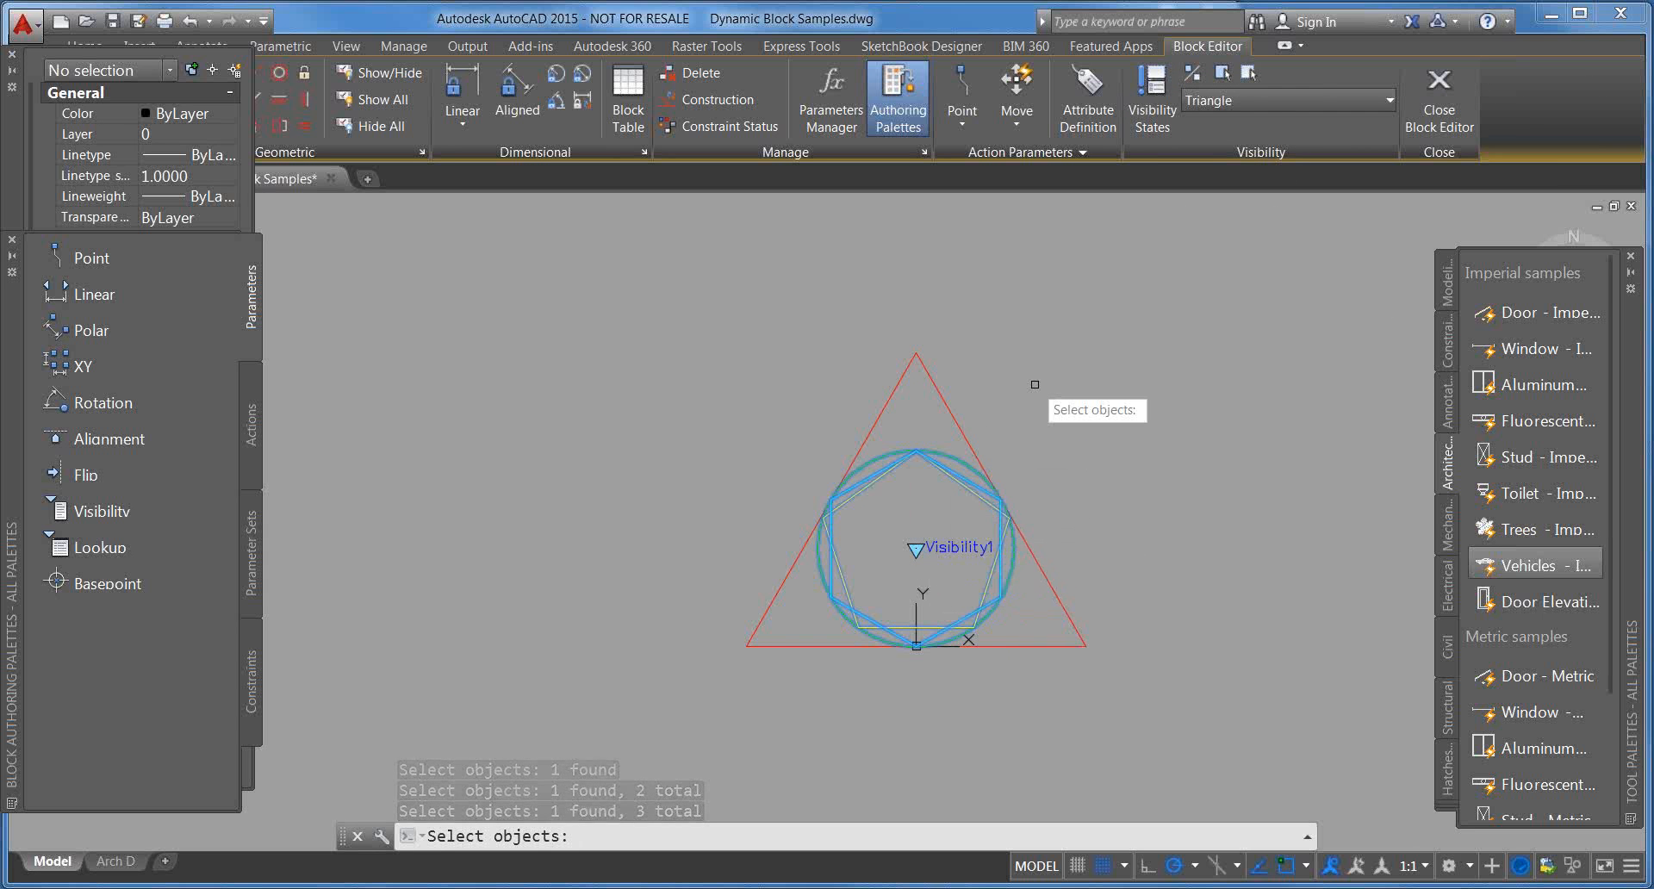
key("Return")
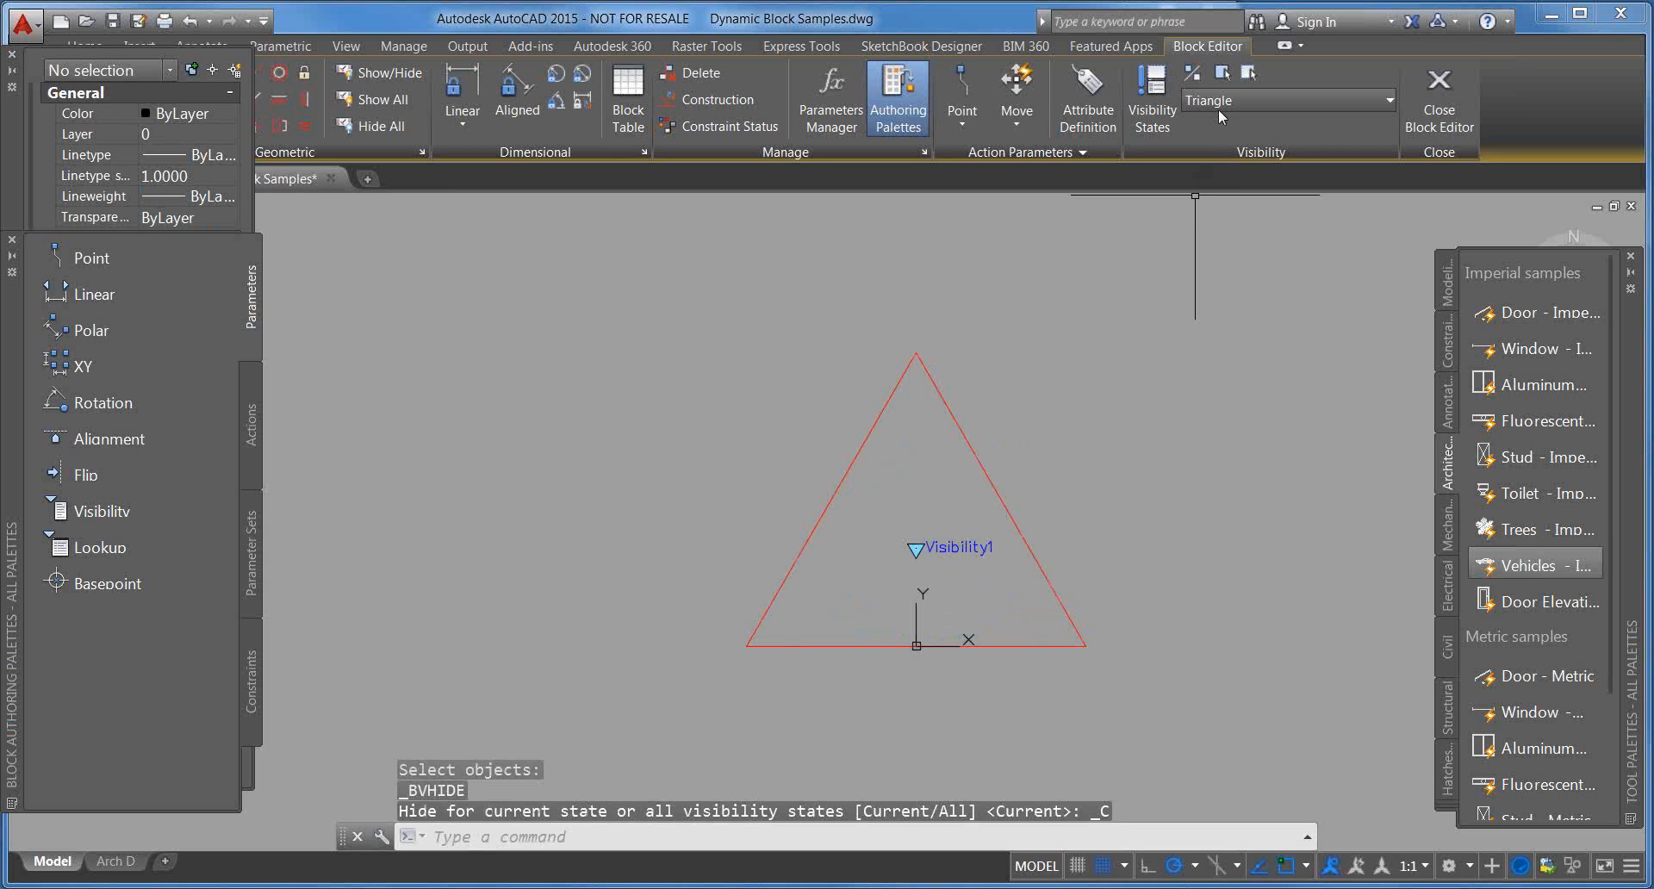
Step: Make Circle the current visibility state and hide the triangle, pentagon and hexagon in it
left_click(1244, 104)
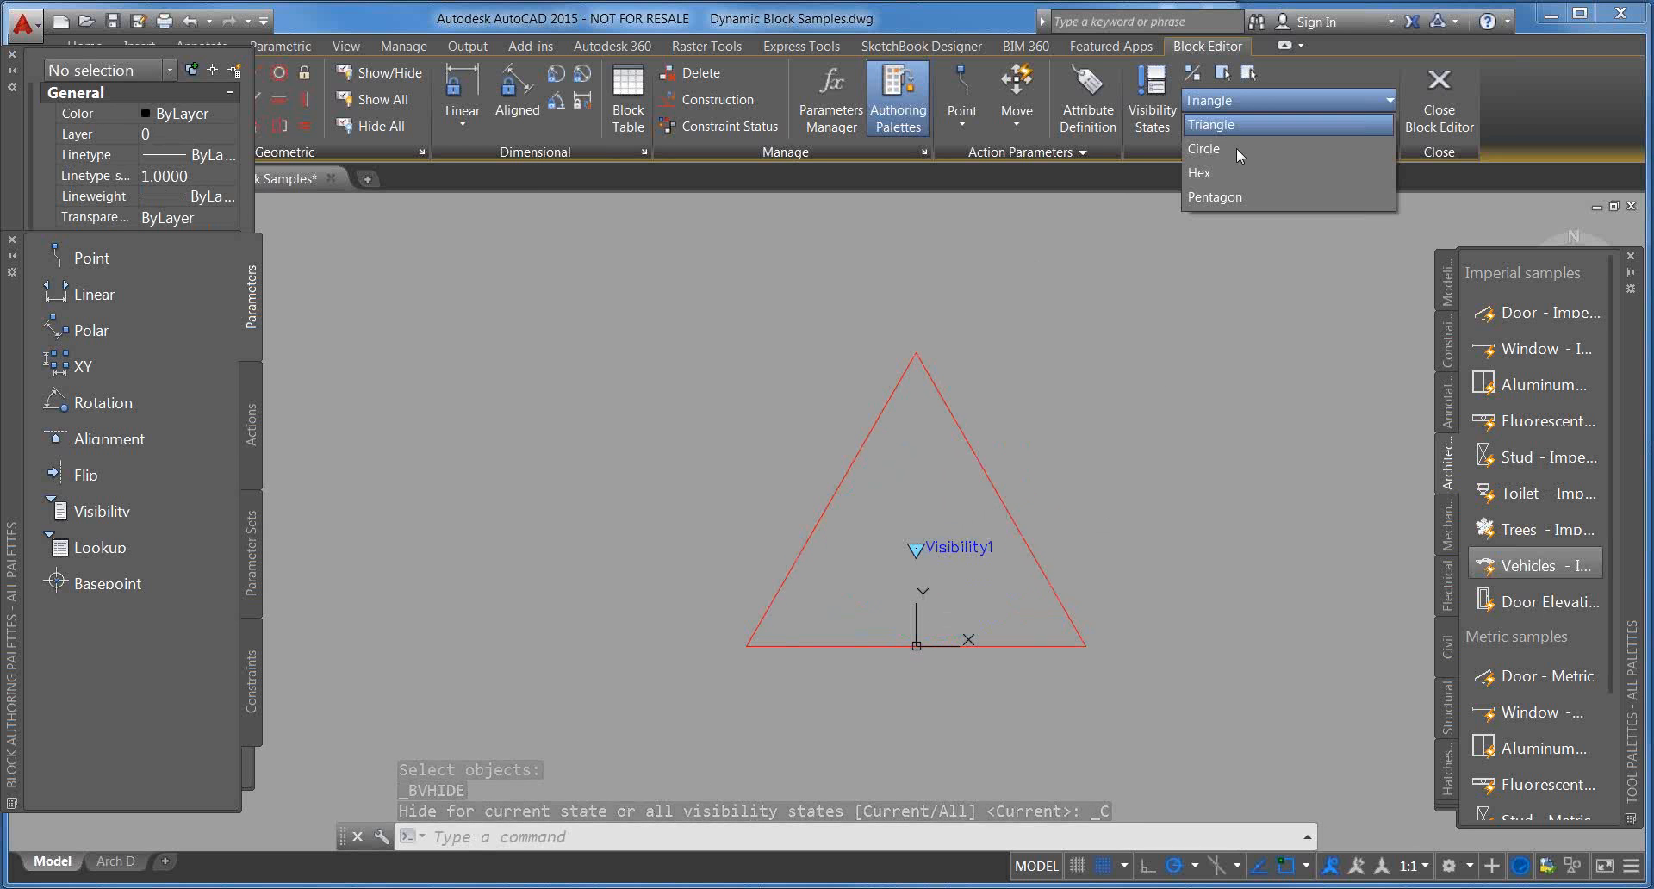
left_click(1237, 147)
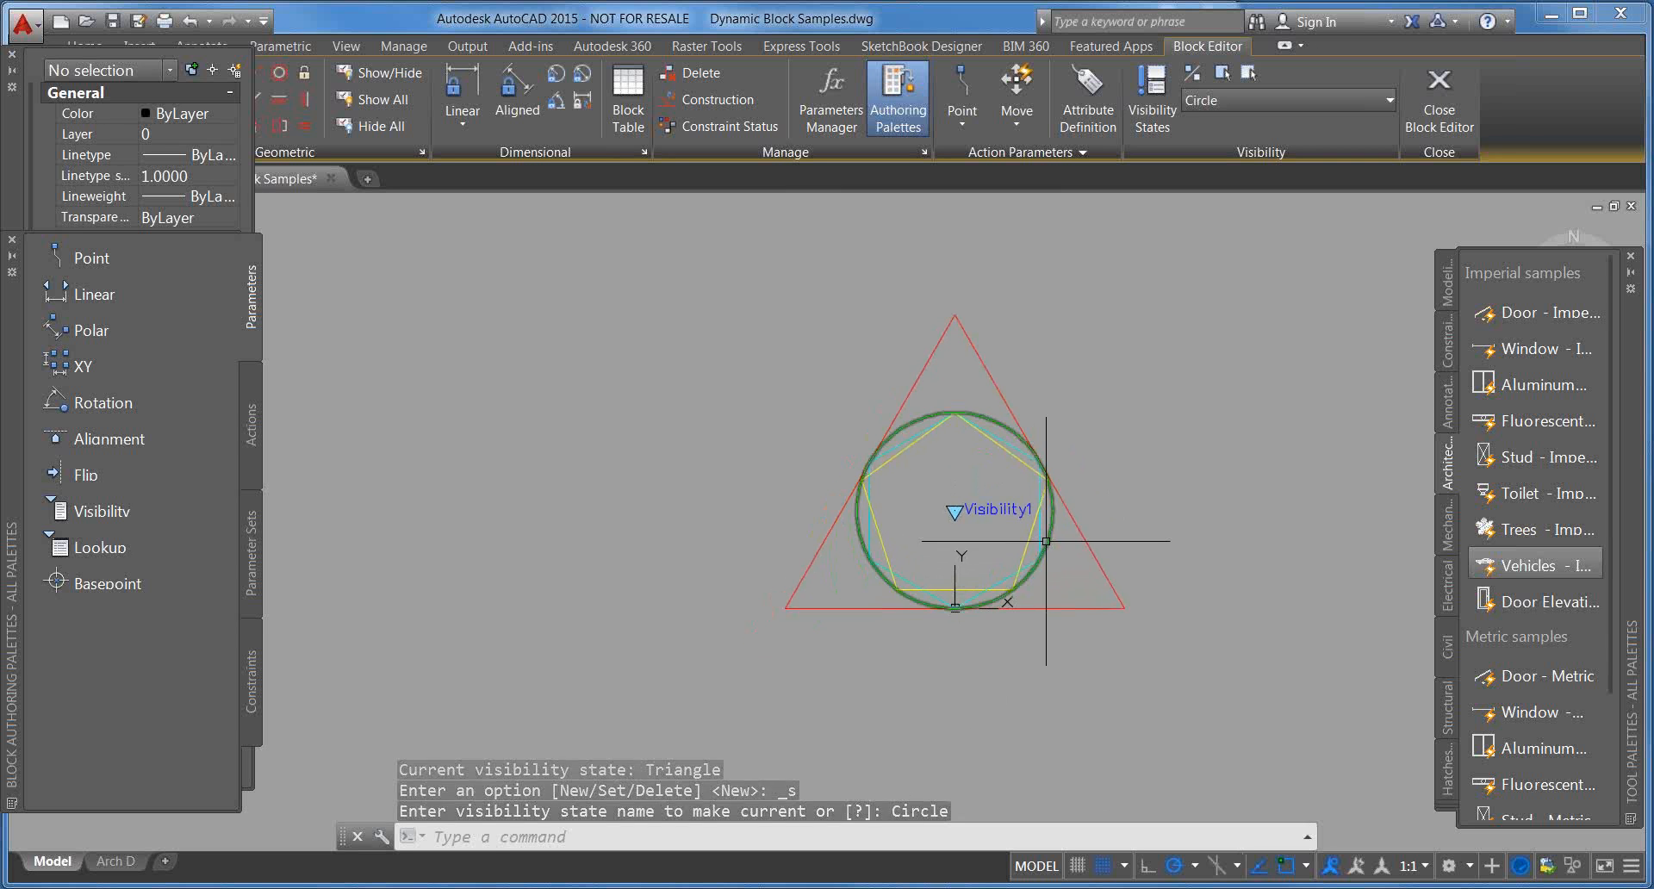
scroll(941, 641, "up", 2)
middle_click_drag(978, 416, 997, 446)
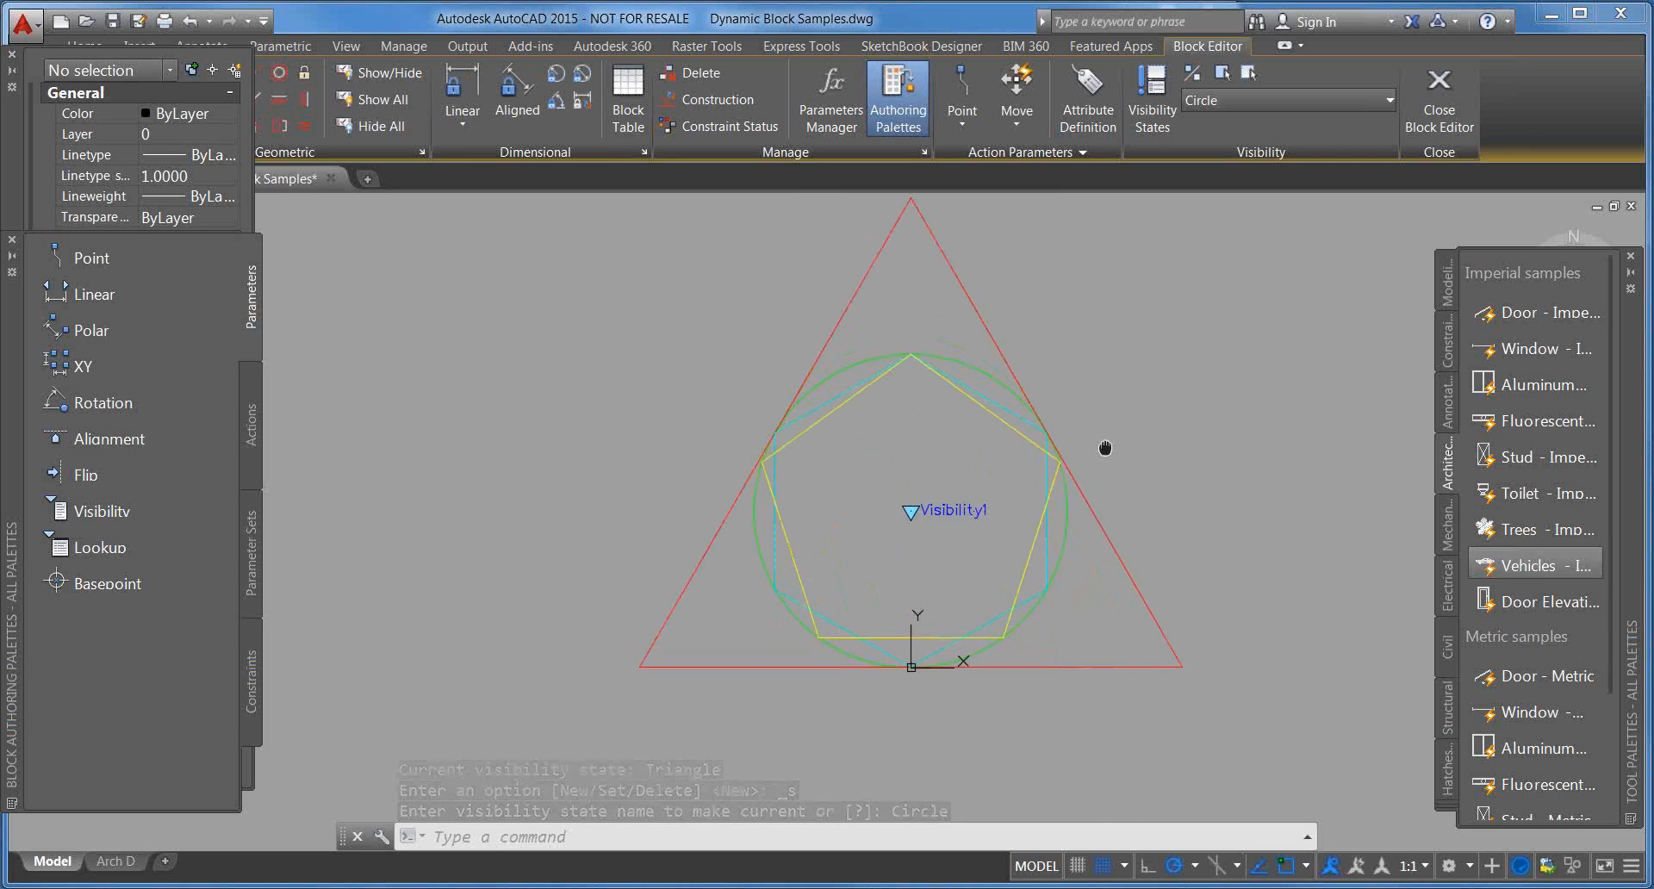
left_click(1248, 76)
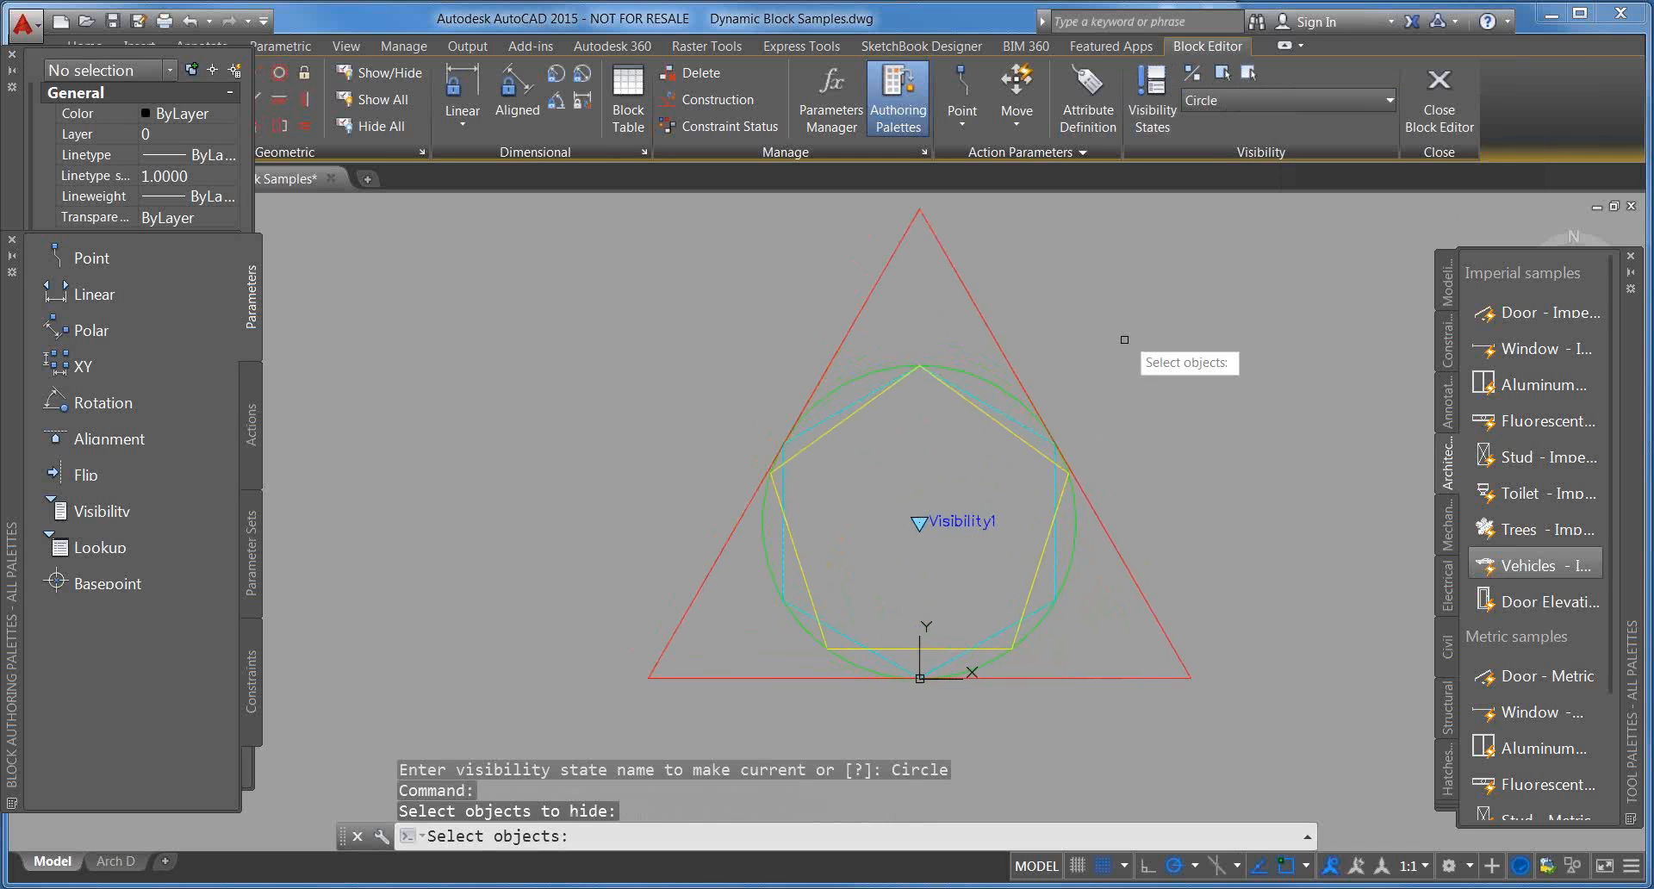
left_click(1005, 360)
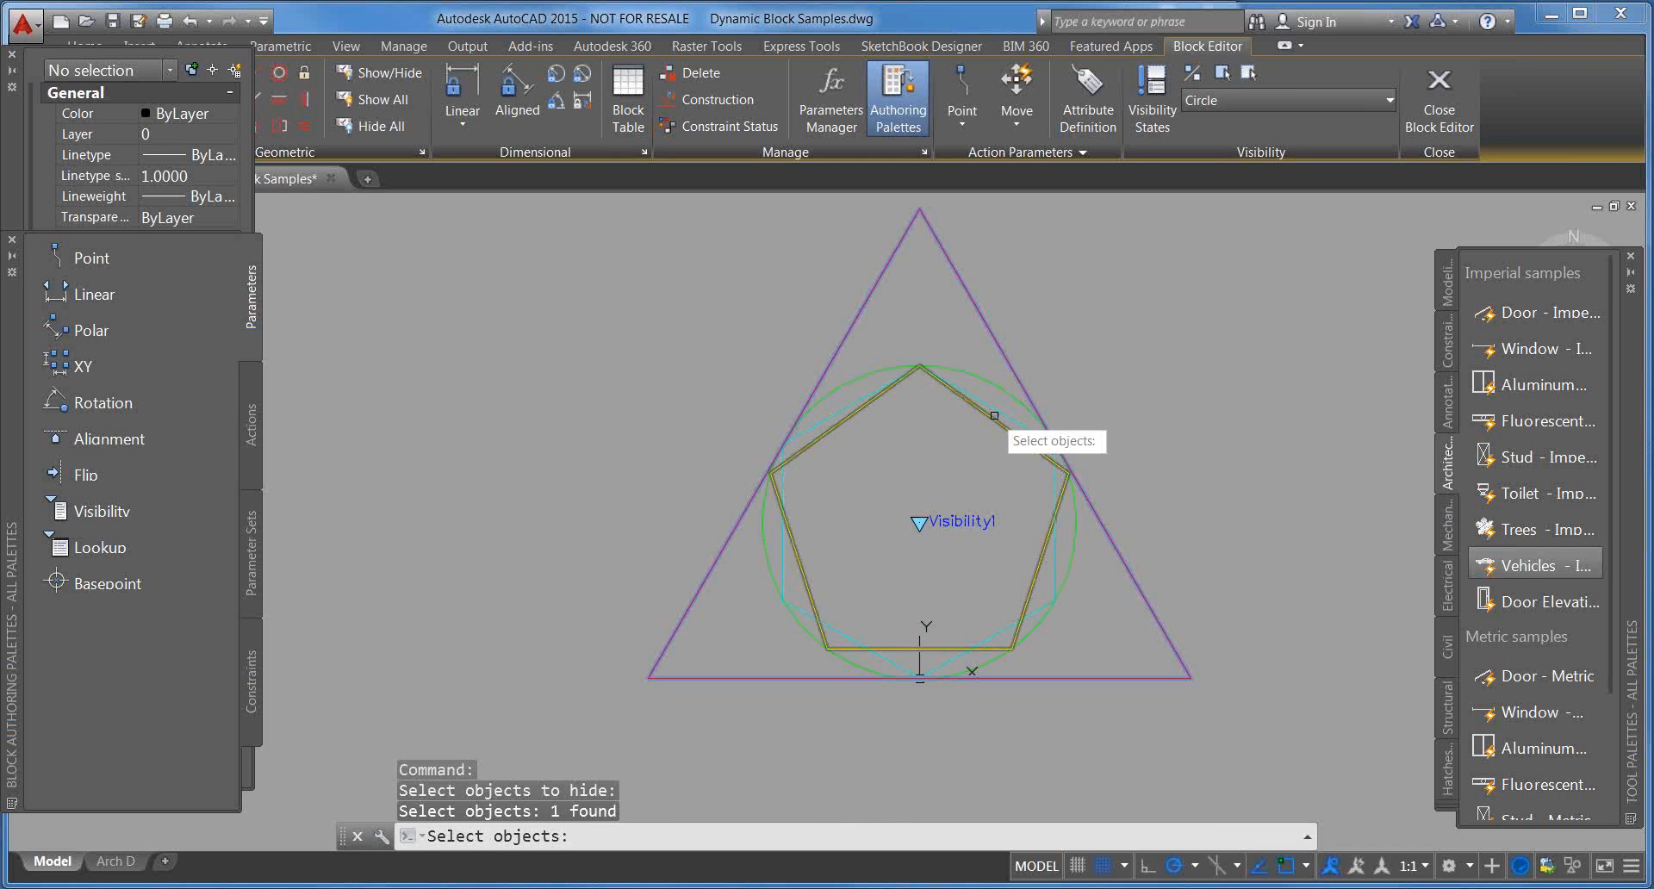
left_click(995, 412)
left_click(995, 412)
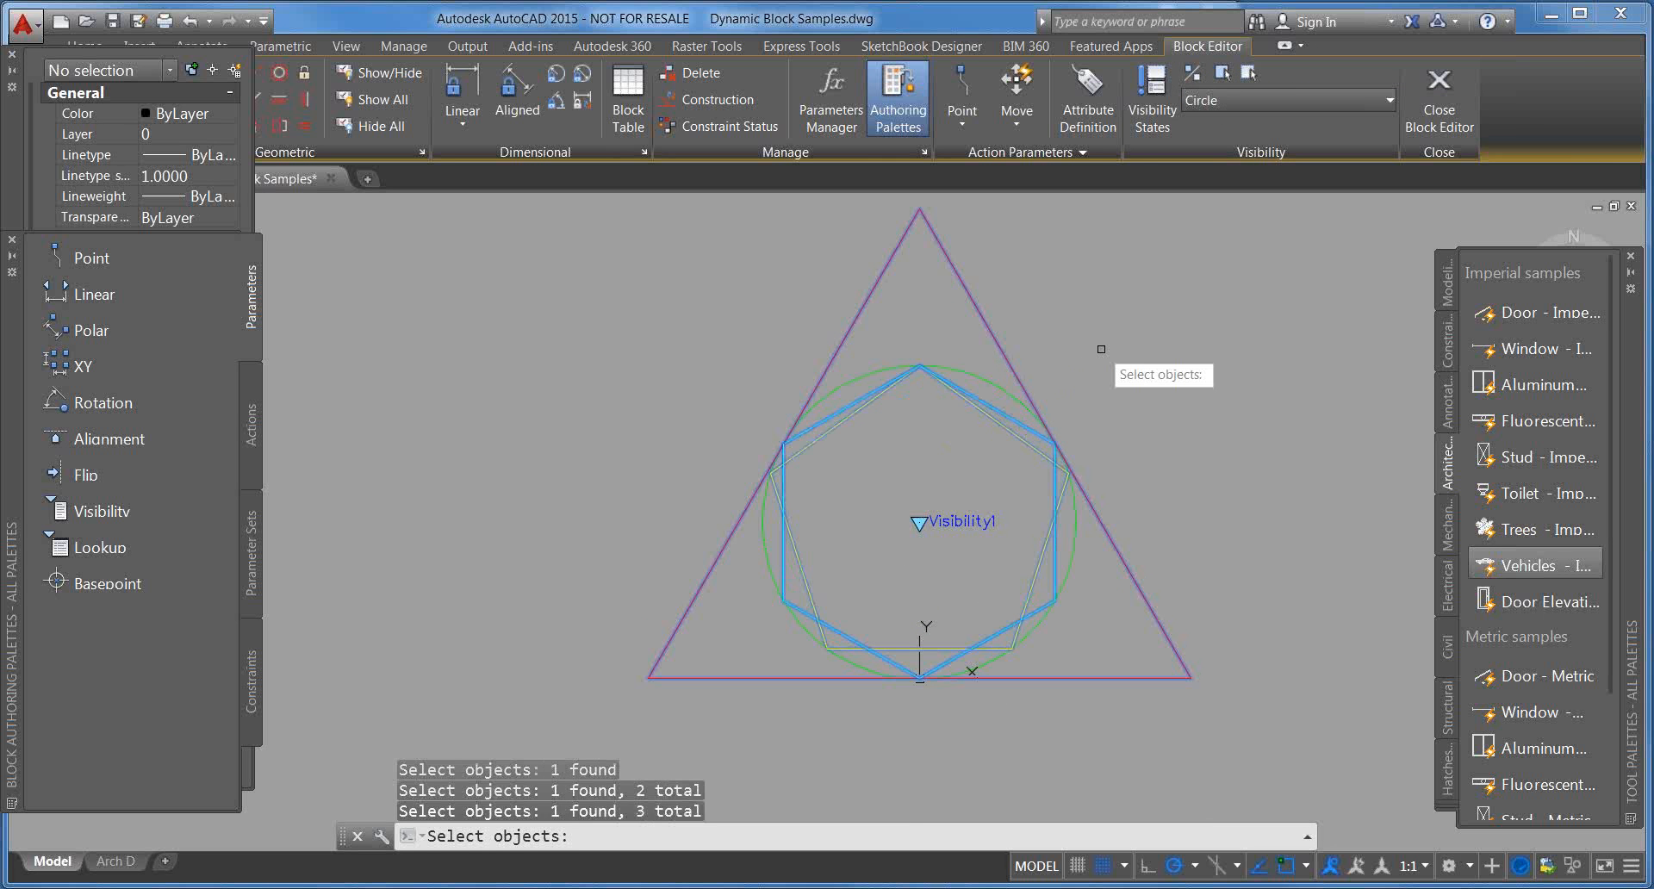
key("Return")
Step: Make Hex the current visibility state
left_click(1230, 101)
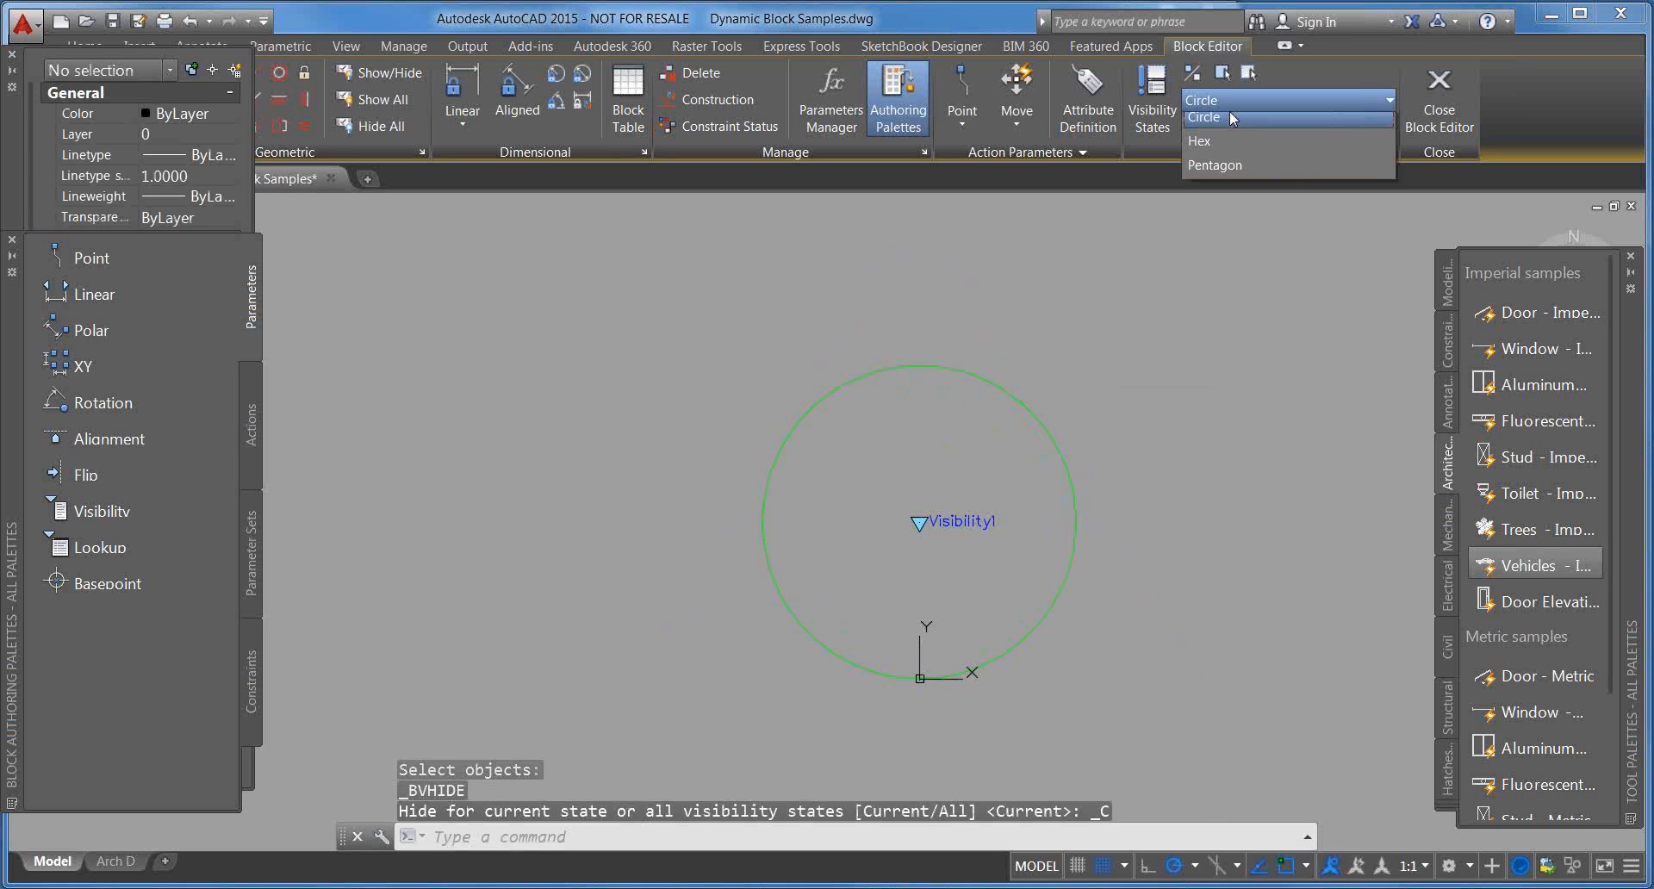
left_click(1226, 170)
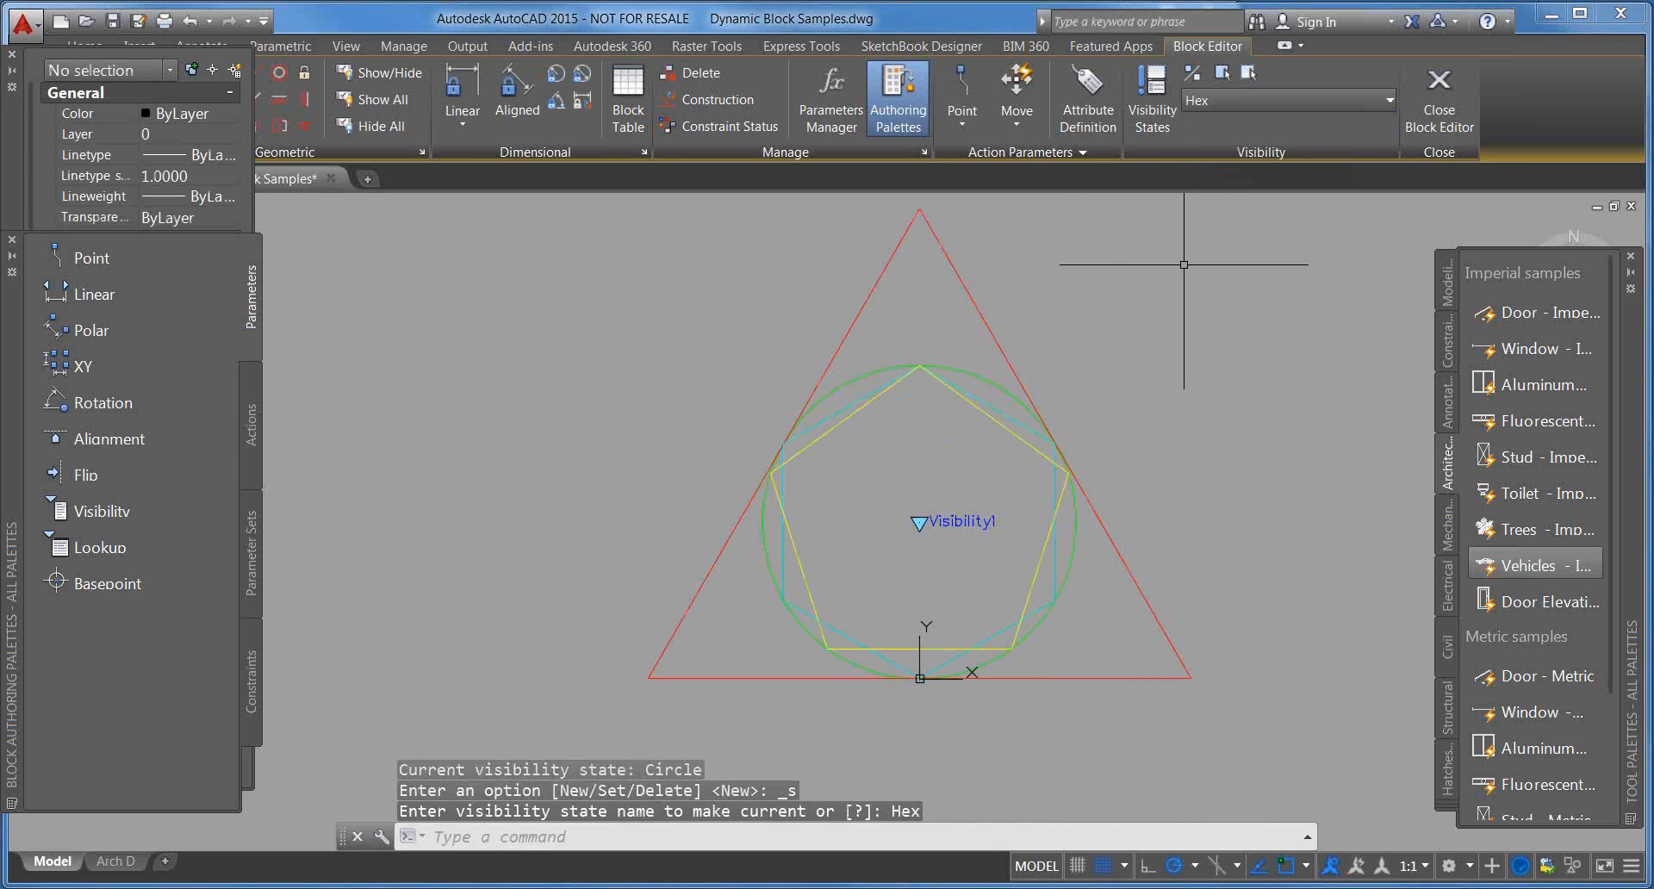
left_click(1248, 73)
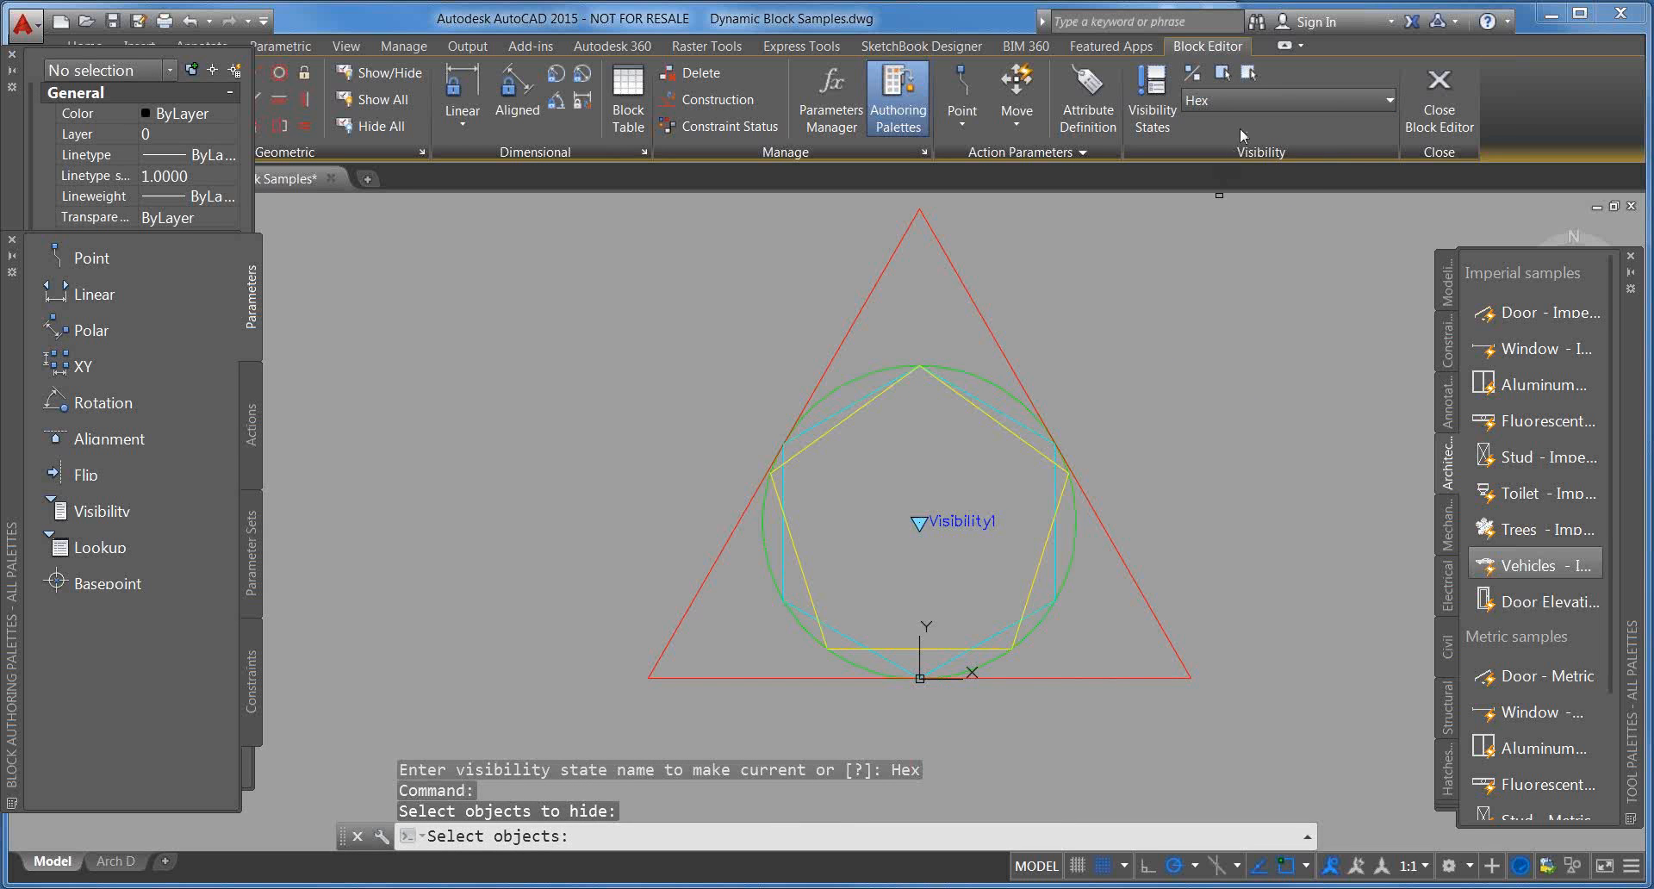
key("Escape")
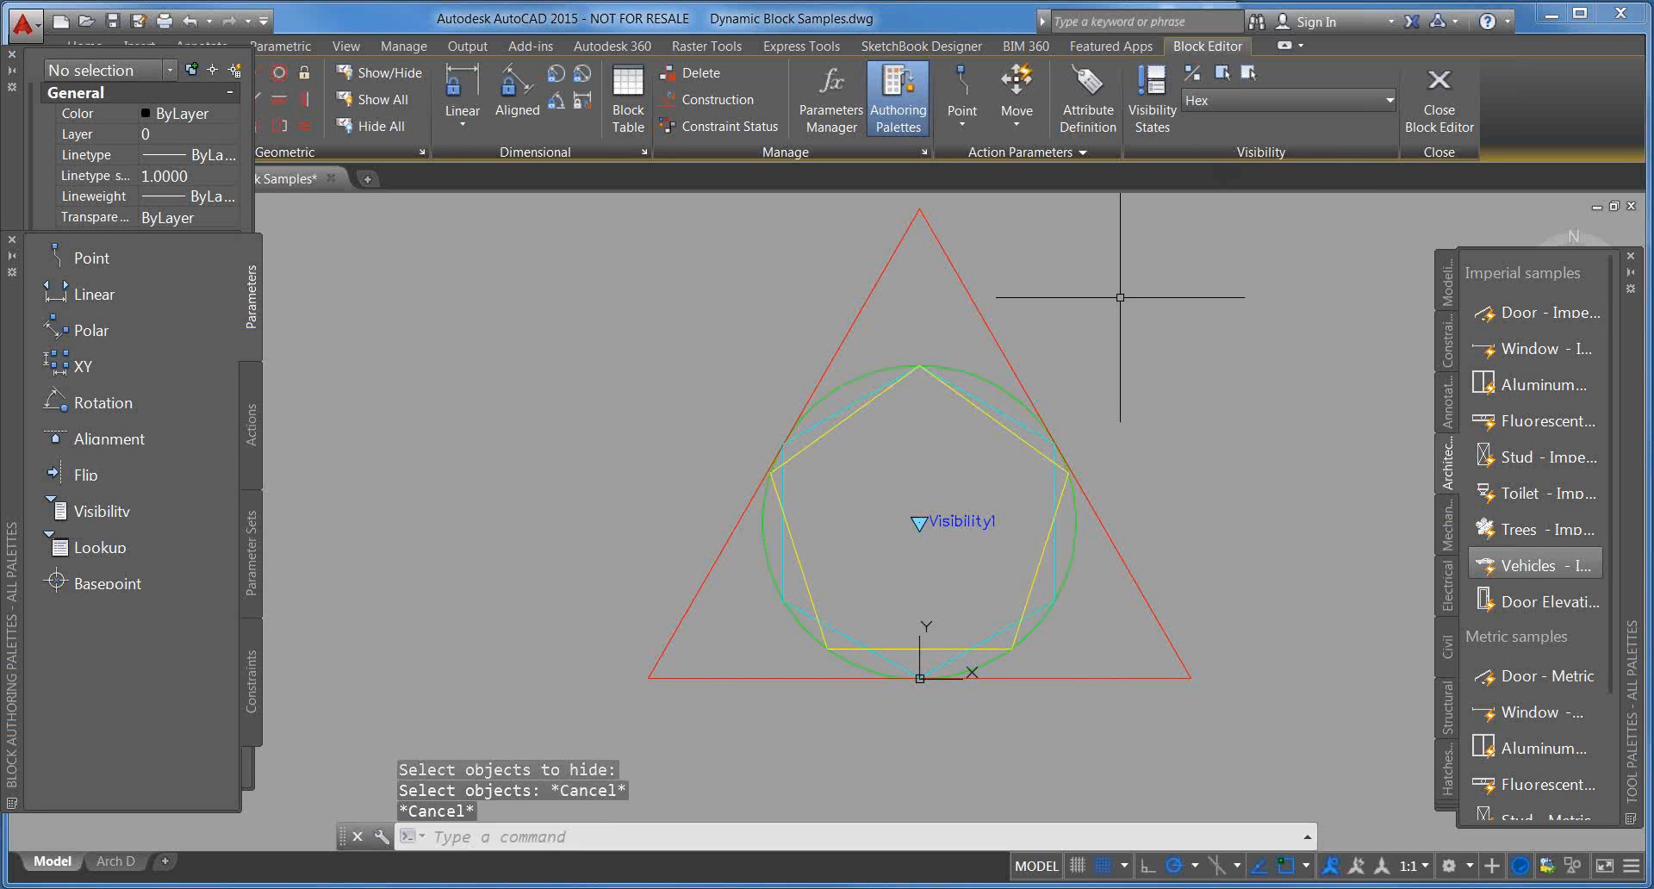
key("Escape")
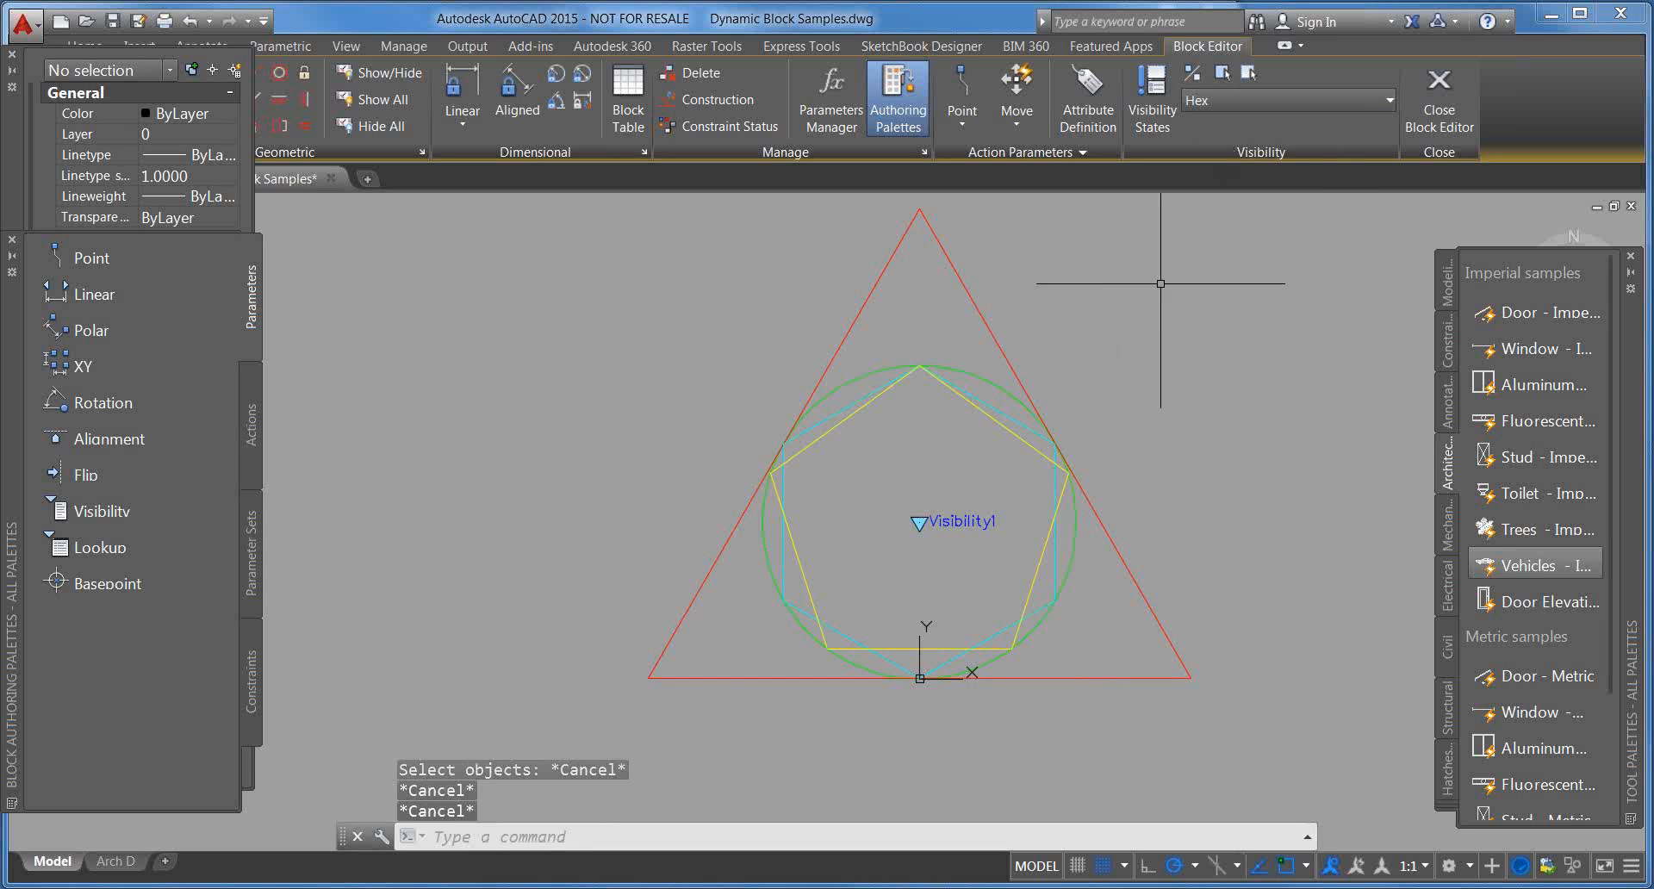
Step: Make the triangle, pentagon and circle visible in the Hex visibility state
left_click(1247, 76)
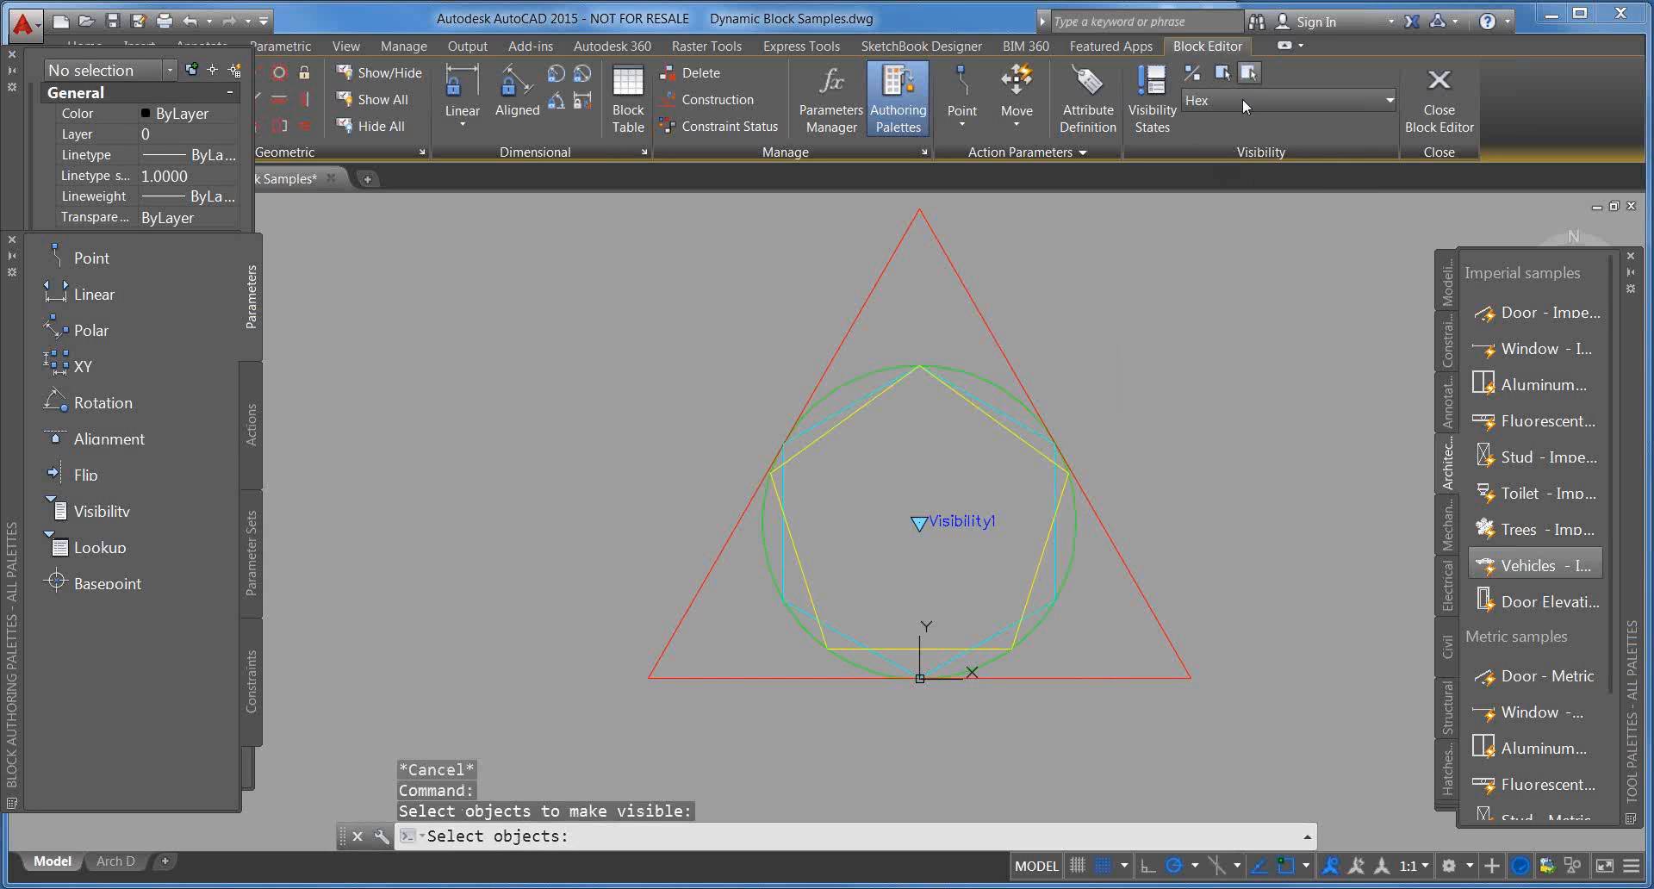
left_click(1011, 354)
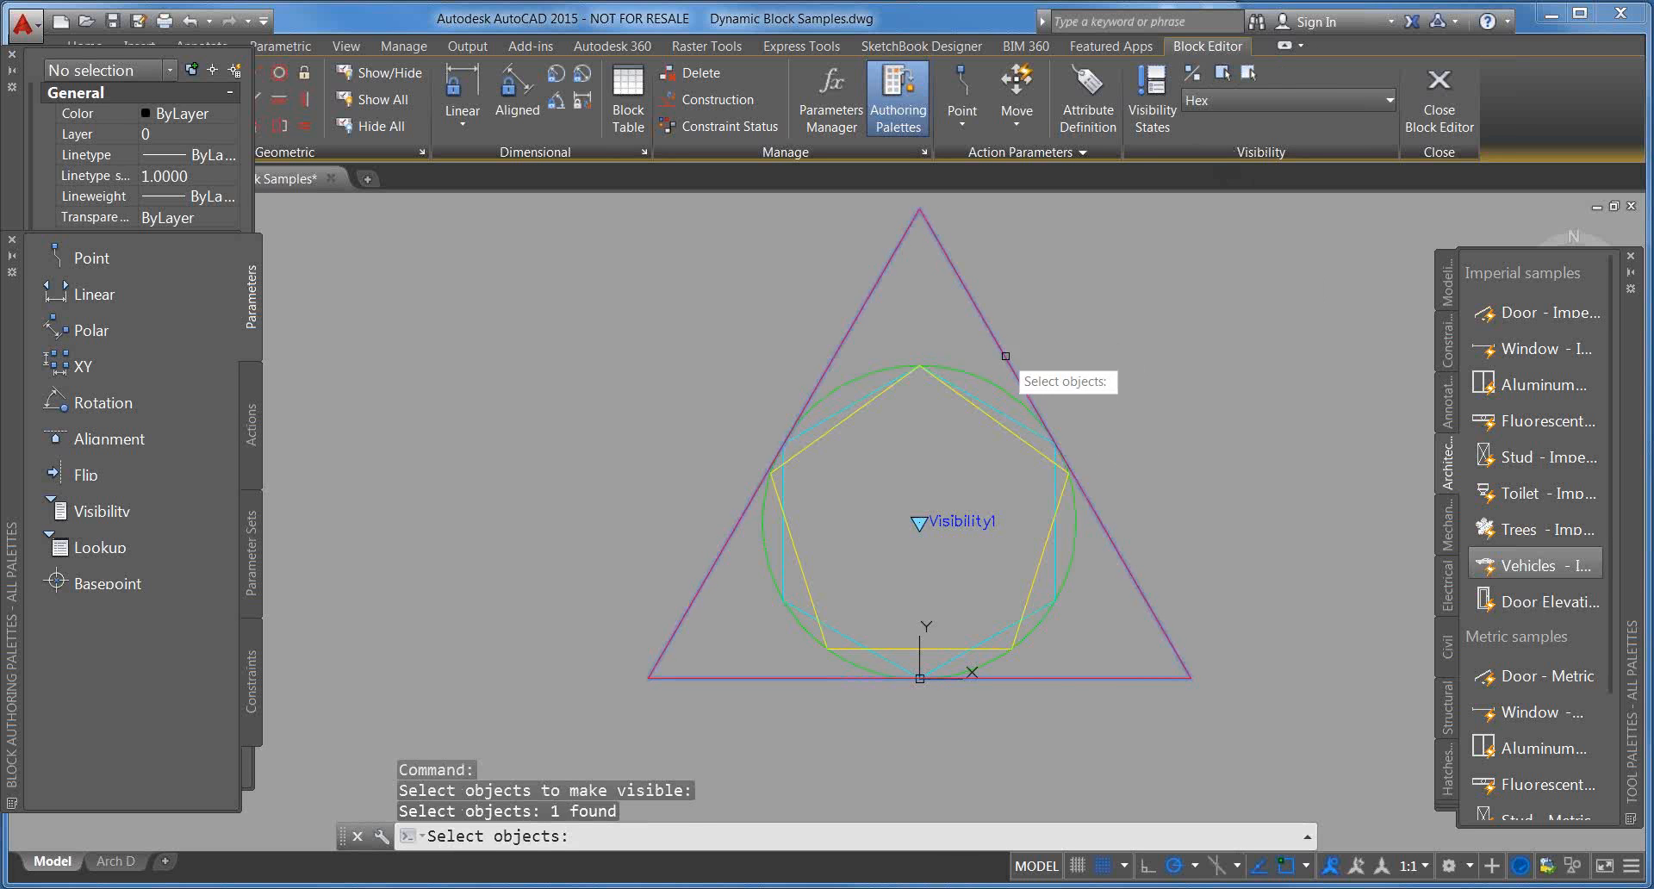
left_click(990, 414)
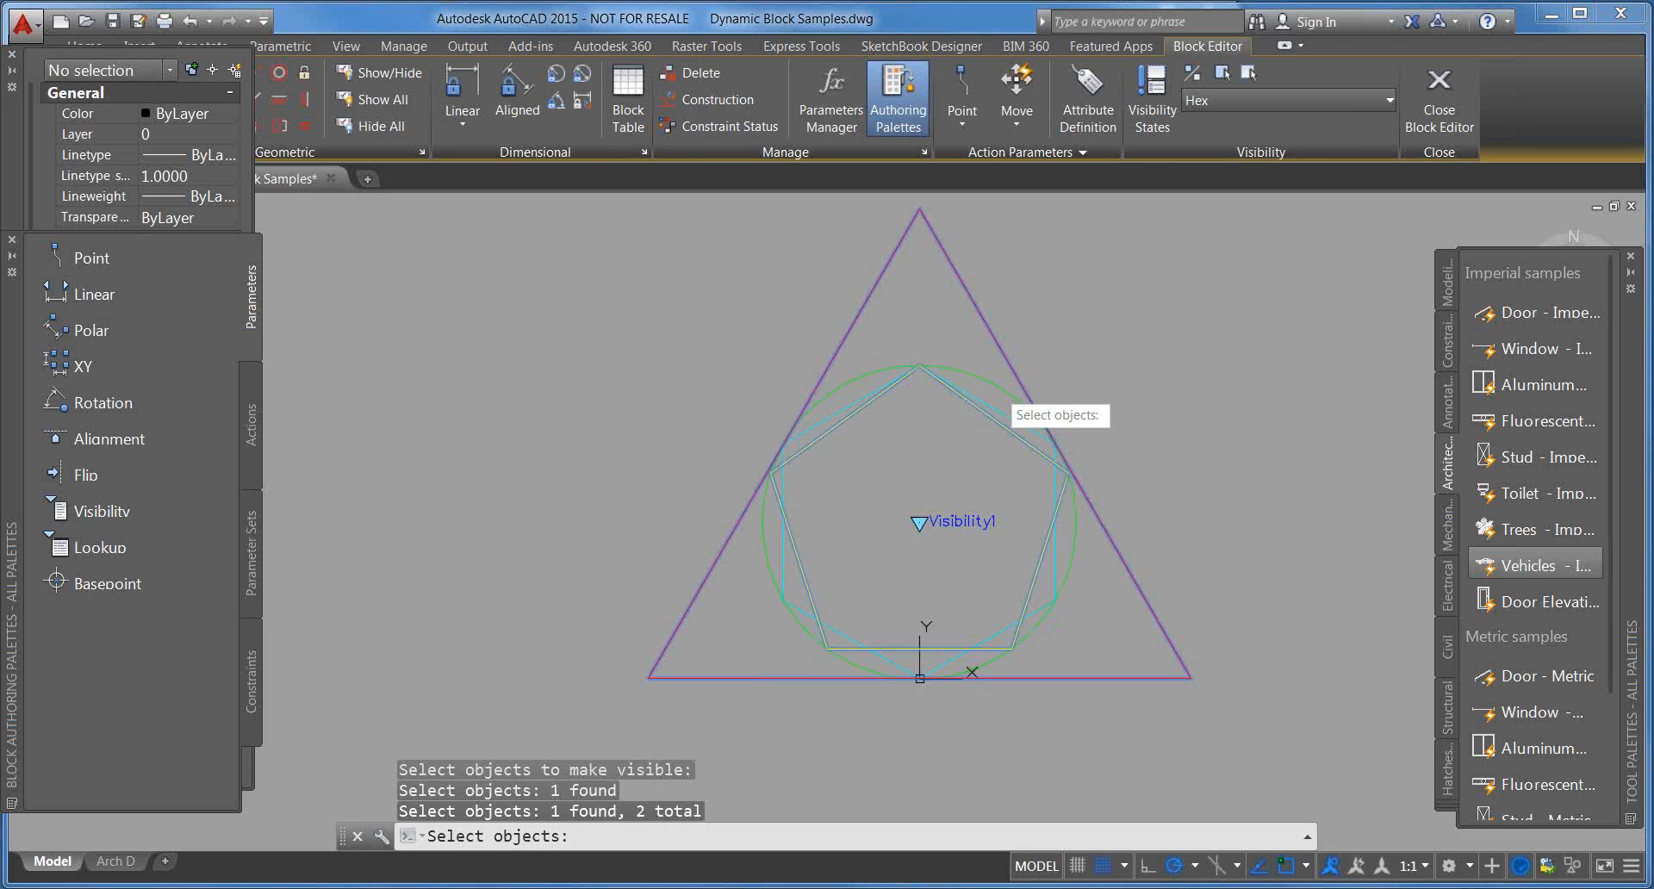
left_click(999, 390)
key("Return")
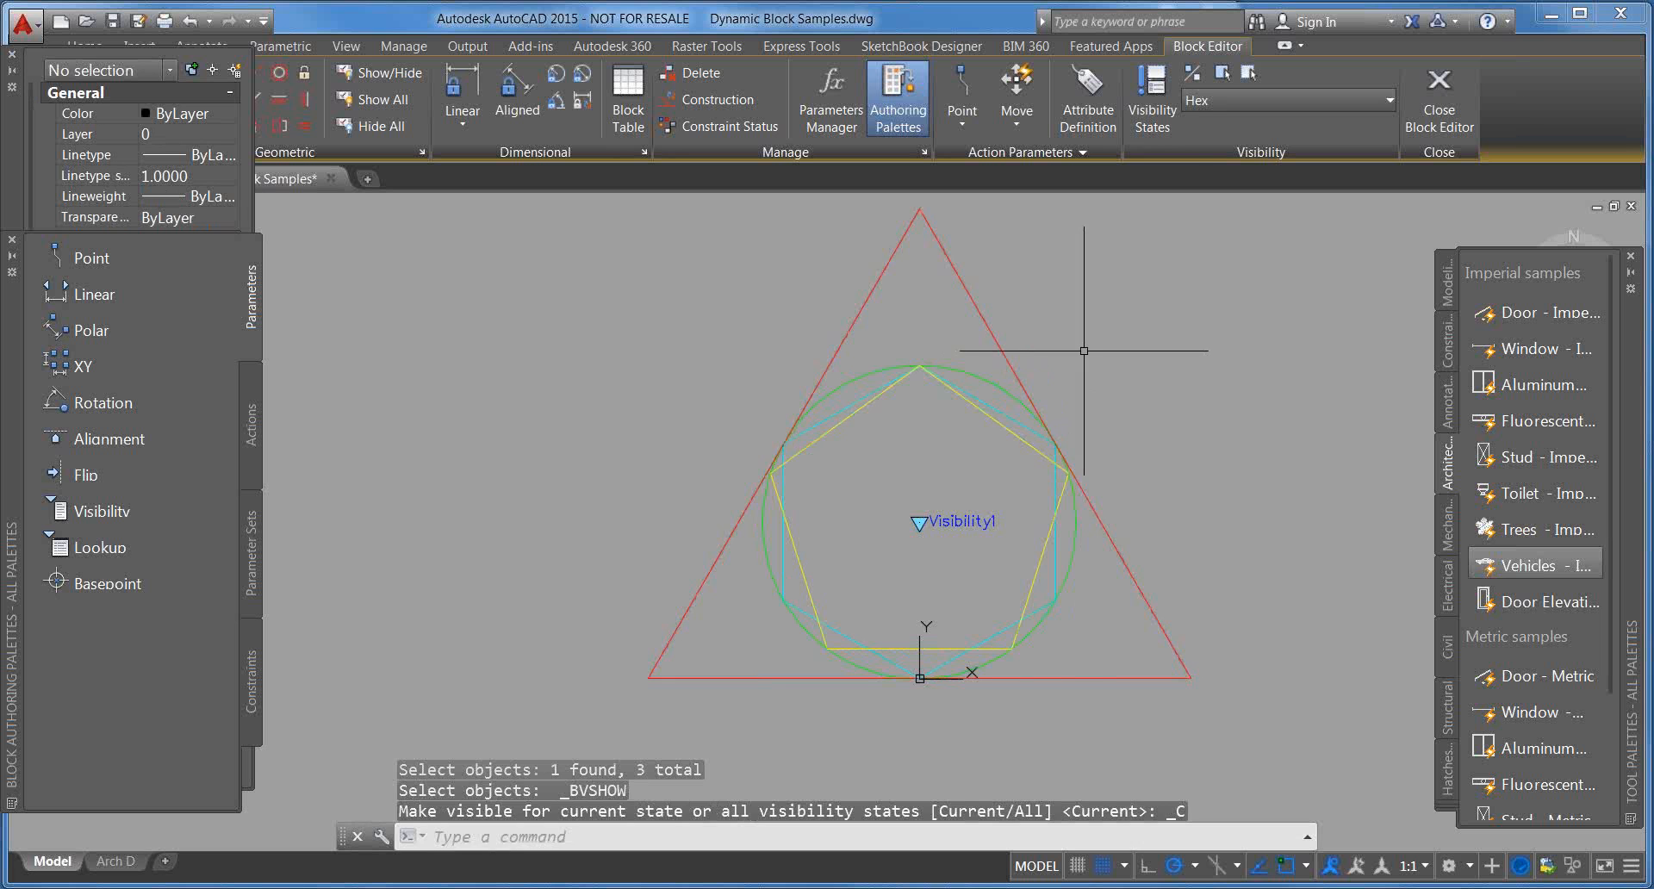
Step: Hide the triangle, circle and pentagon in the Hex visibility state
left_click(1248, 74)
left_click(1009, 365)
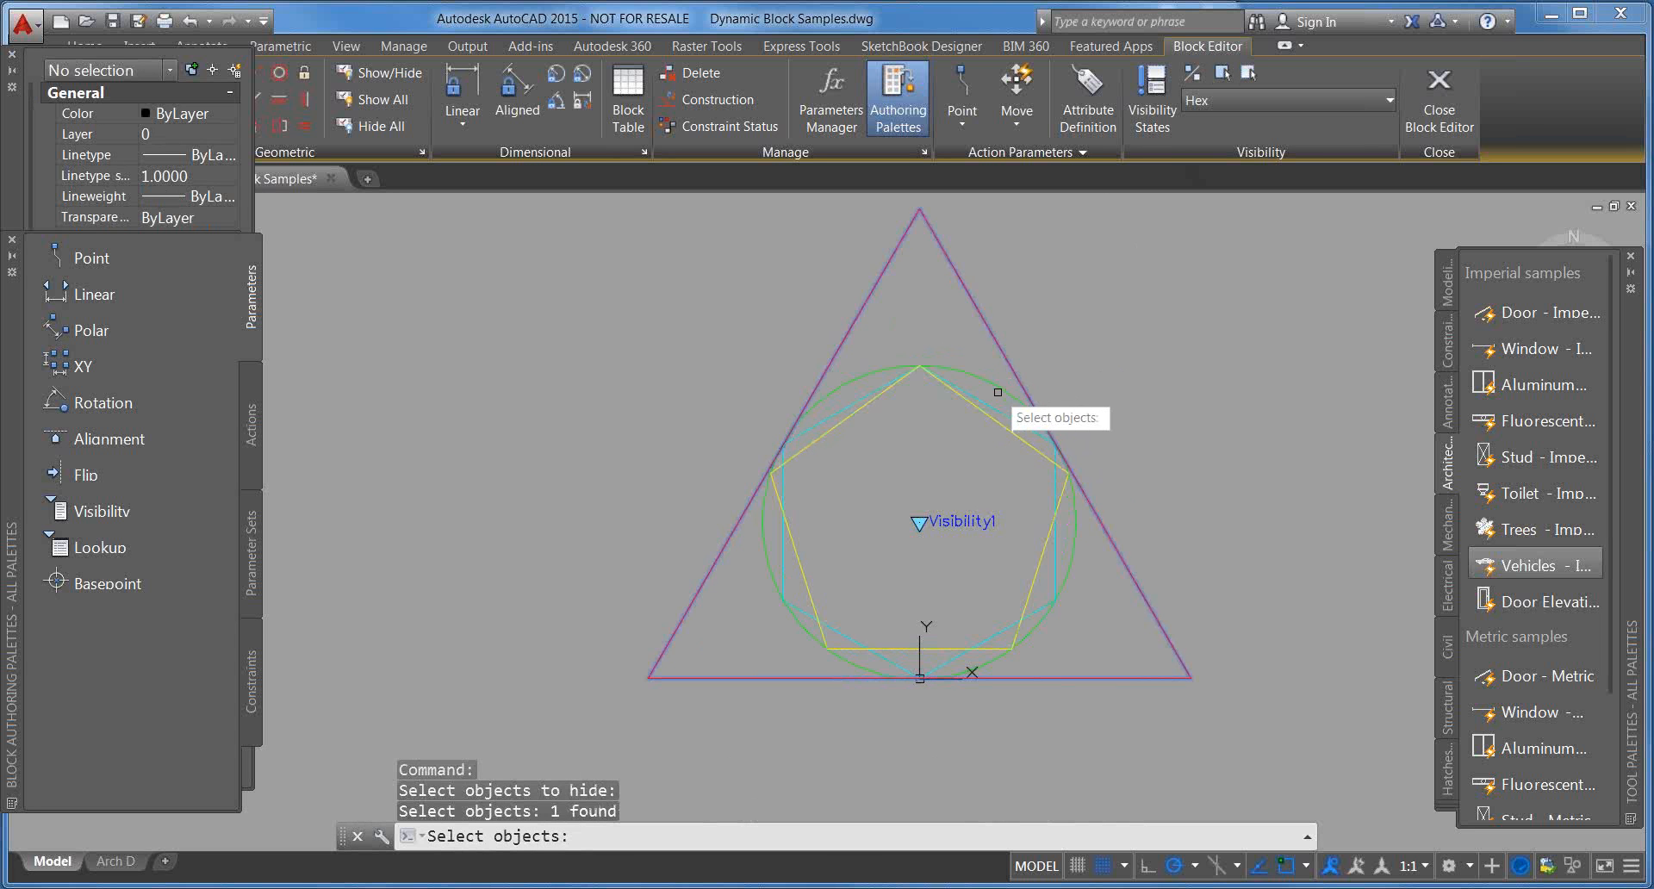
left_click(998, 392)
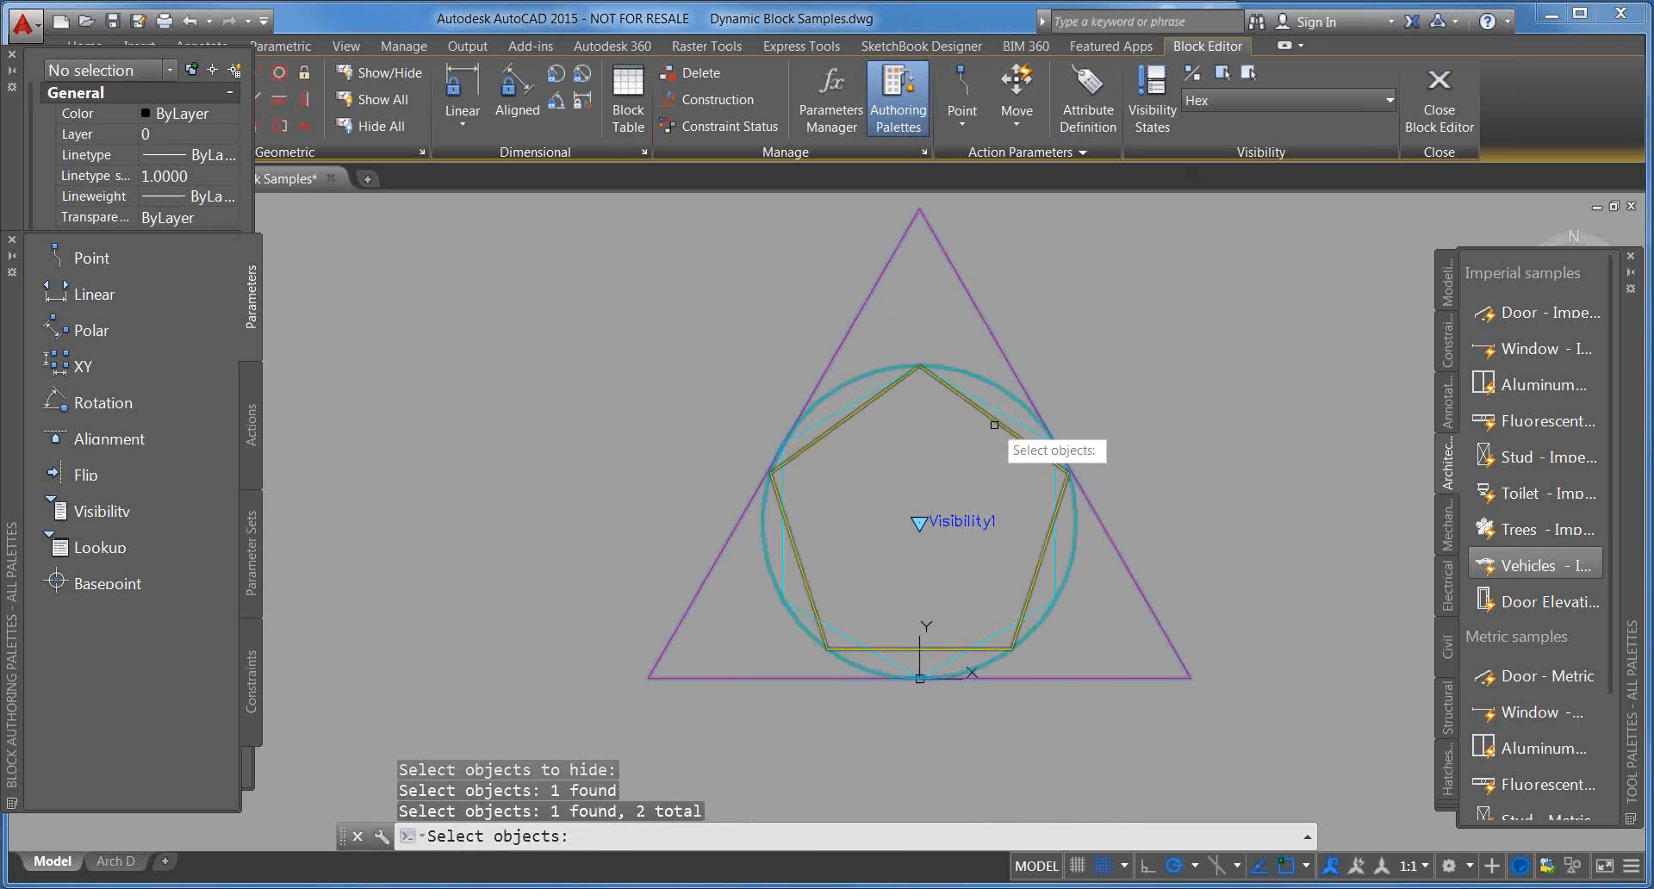
left_click(994, 424)
key("Return")
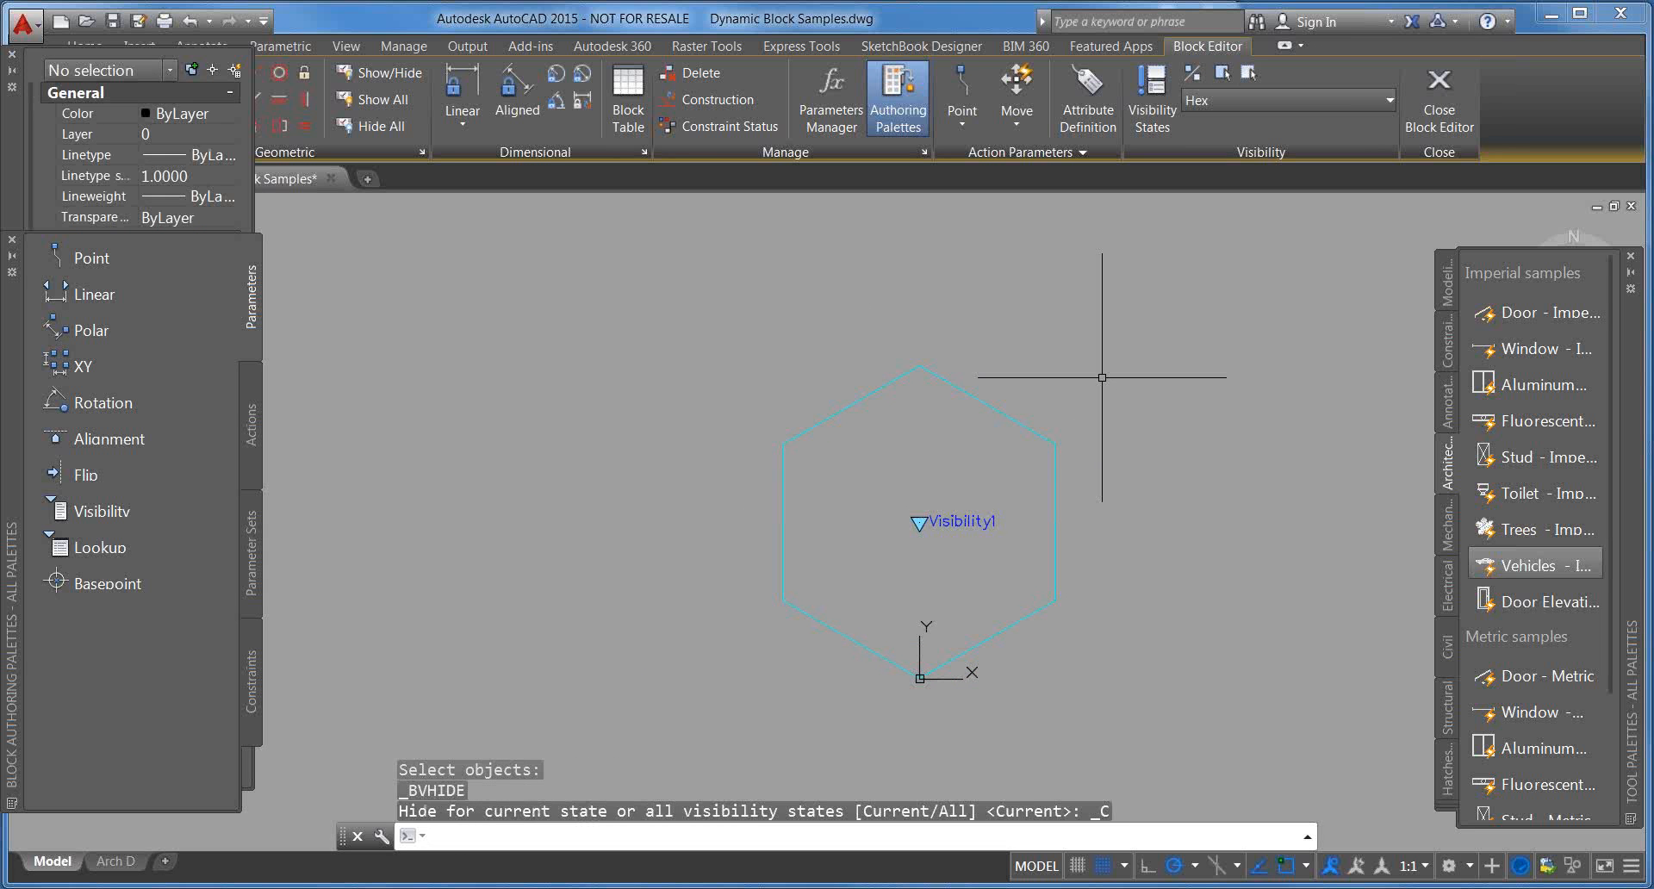
Step: Make Pentagon the current visibility state and hide the triangle, circle and hexagon in it
left_click(1235, 107)
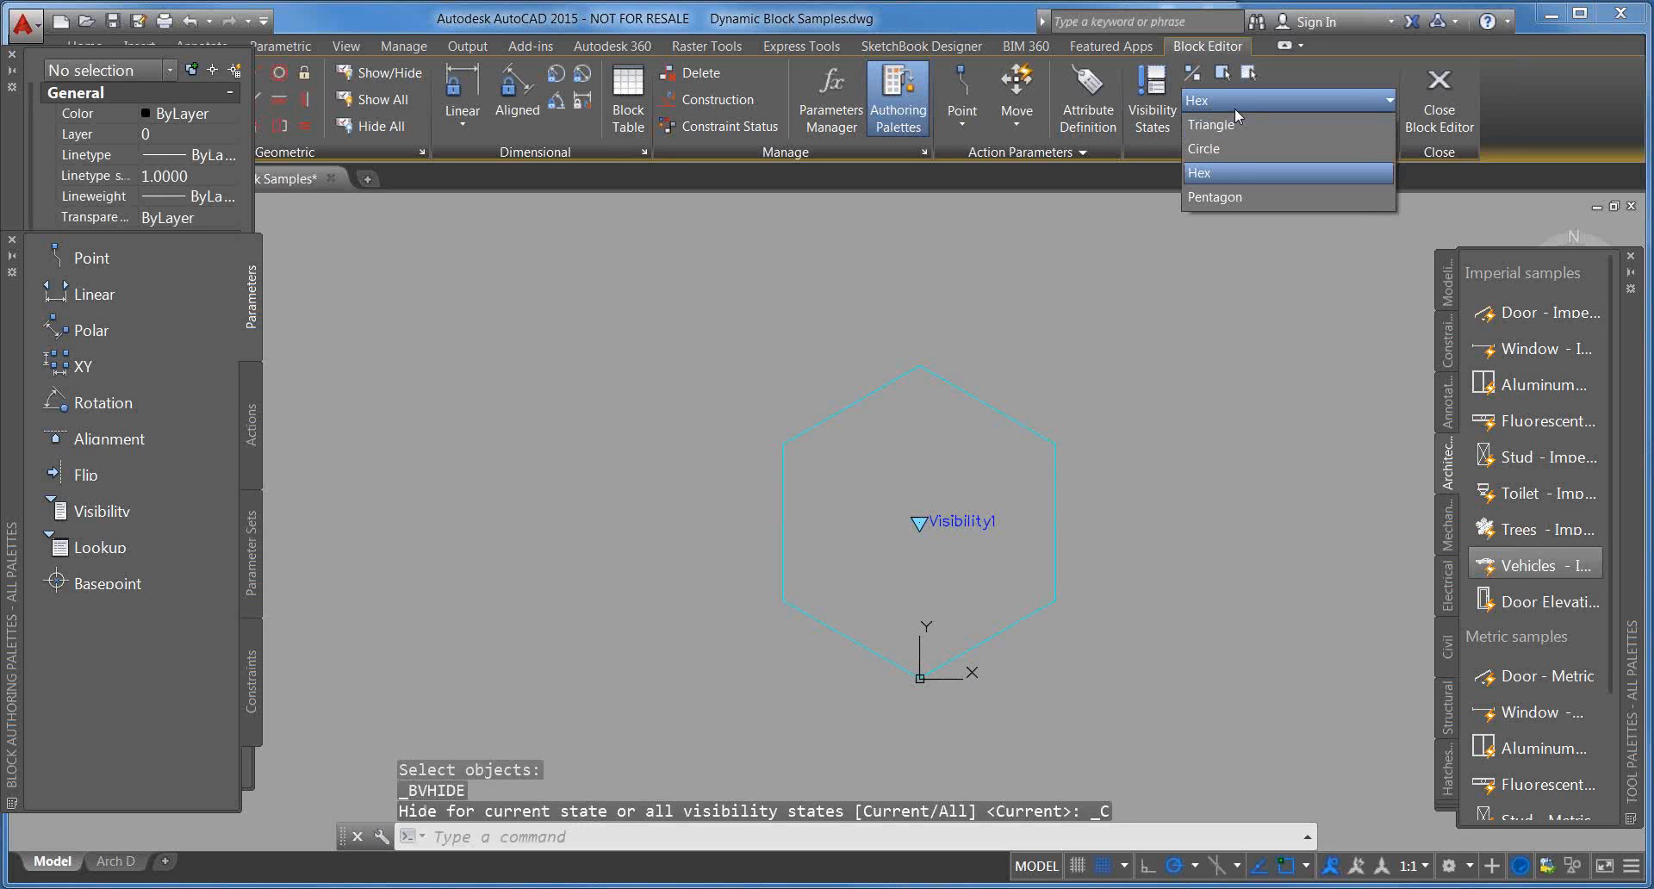
left_click(1225, 196)
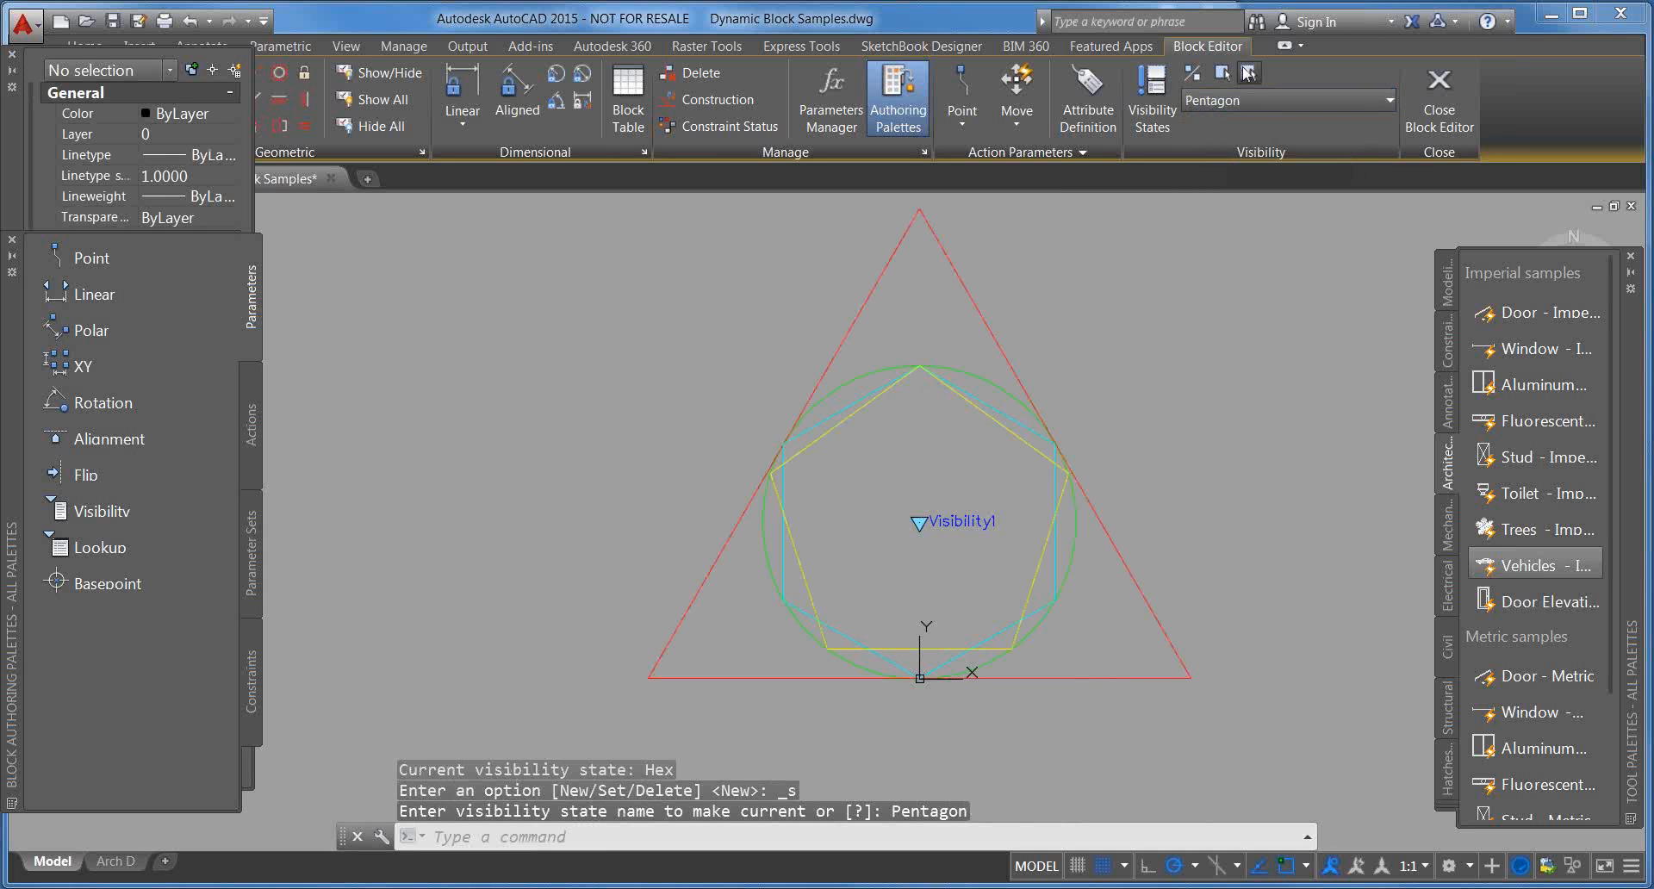
left_click(1248, 72)
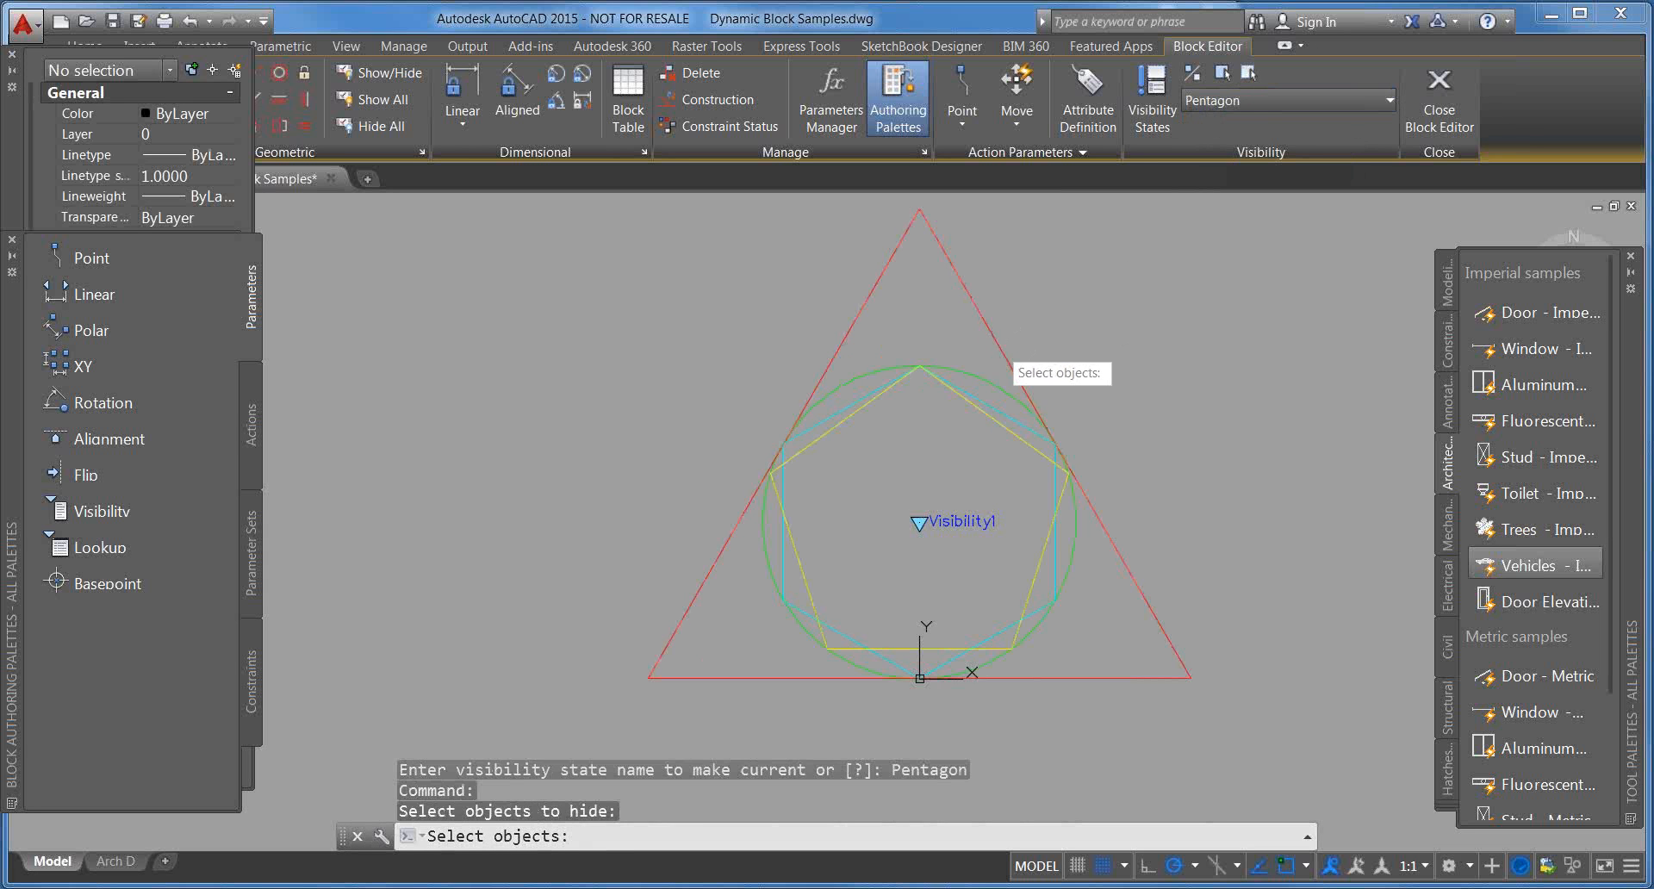
left_click(1007, 339)
left_click(990, 397)
left_click(997, 398)
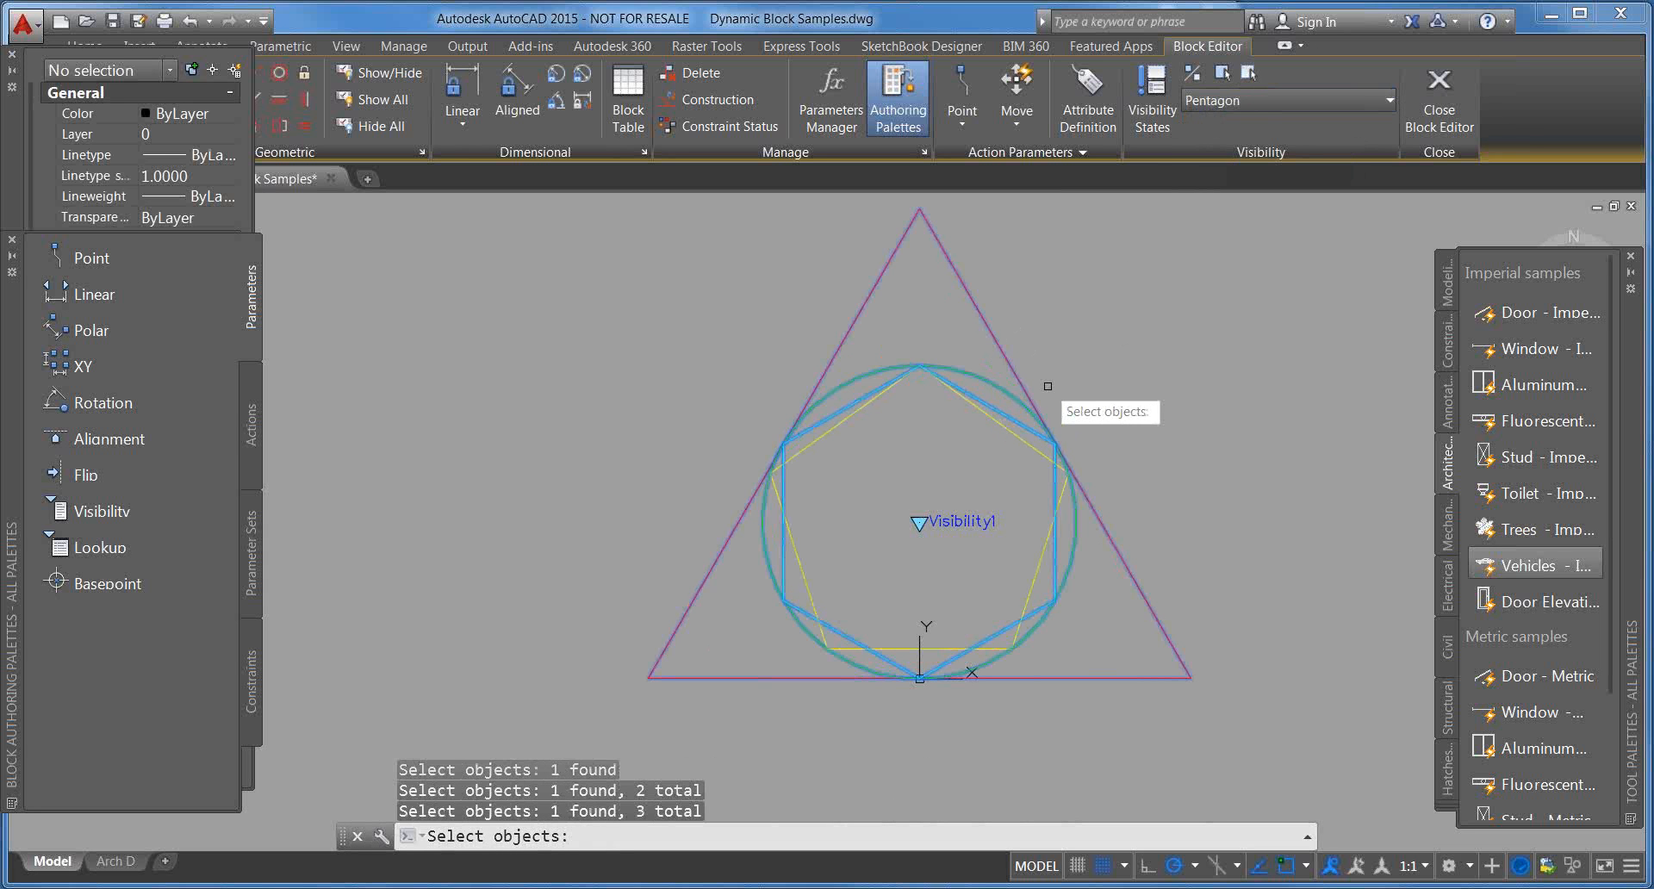
key("Return")
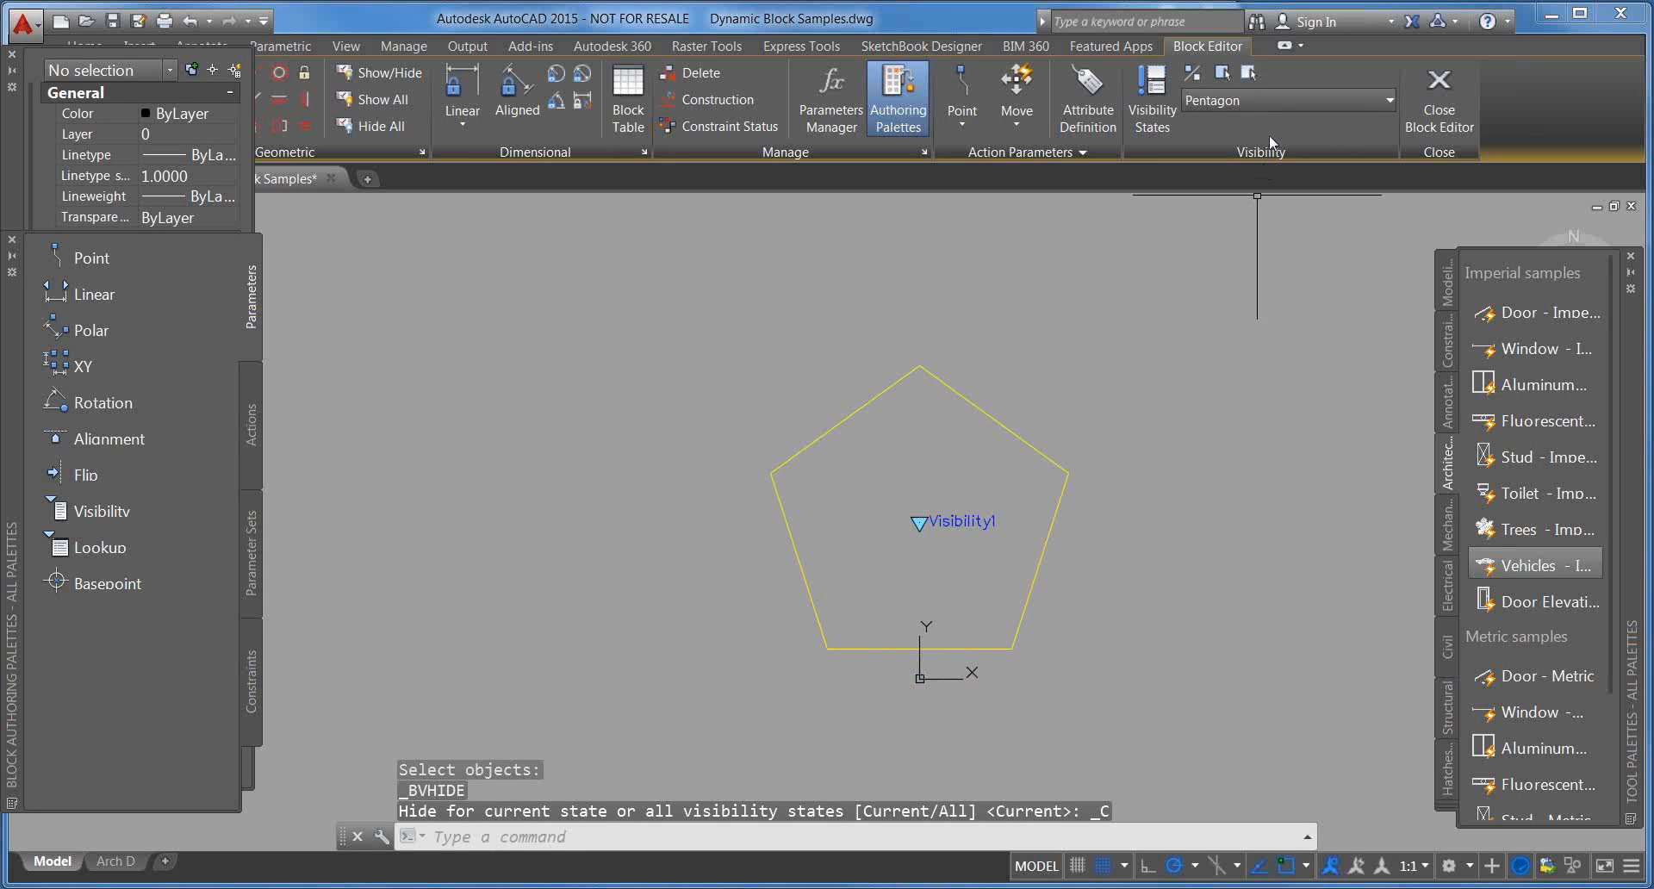
Step: Switch the current visibility state through Triangle, Circle, Hex and Pentagon to check which shape each one shows
left_click(1270, 104)
left_click(1265, 131)
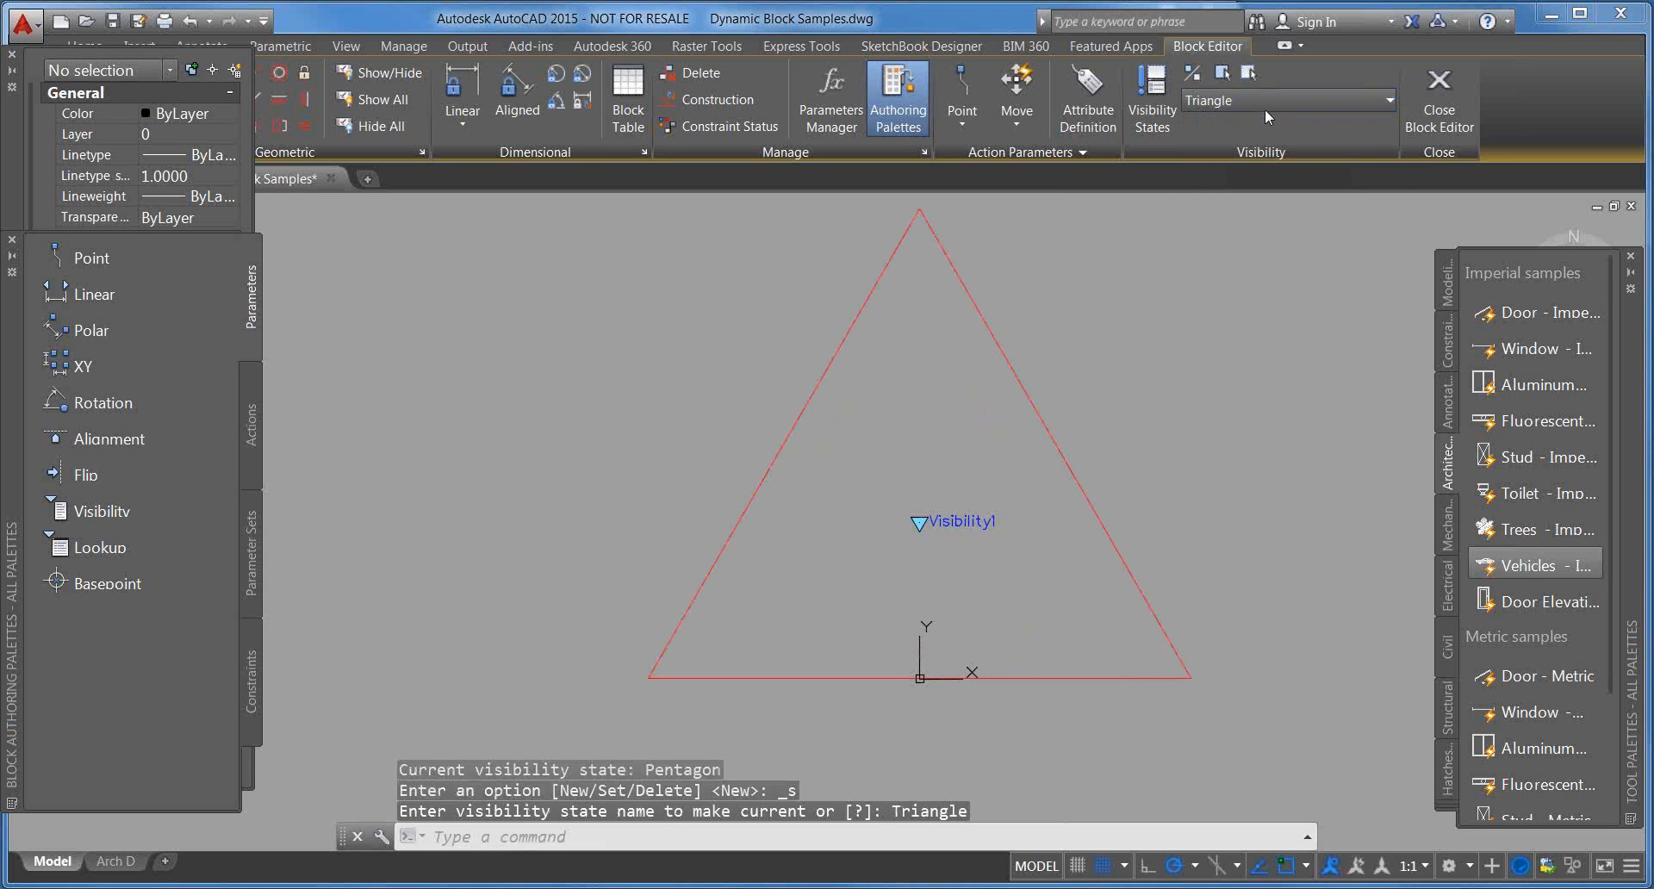
left_click(1264, 108)
left_click(1247, 147)
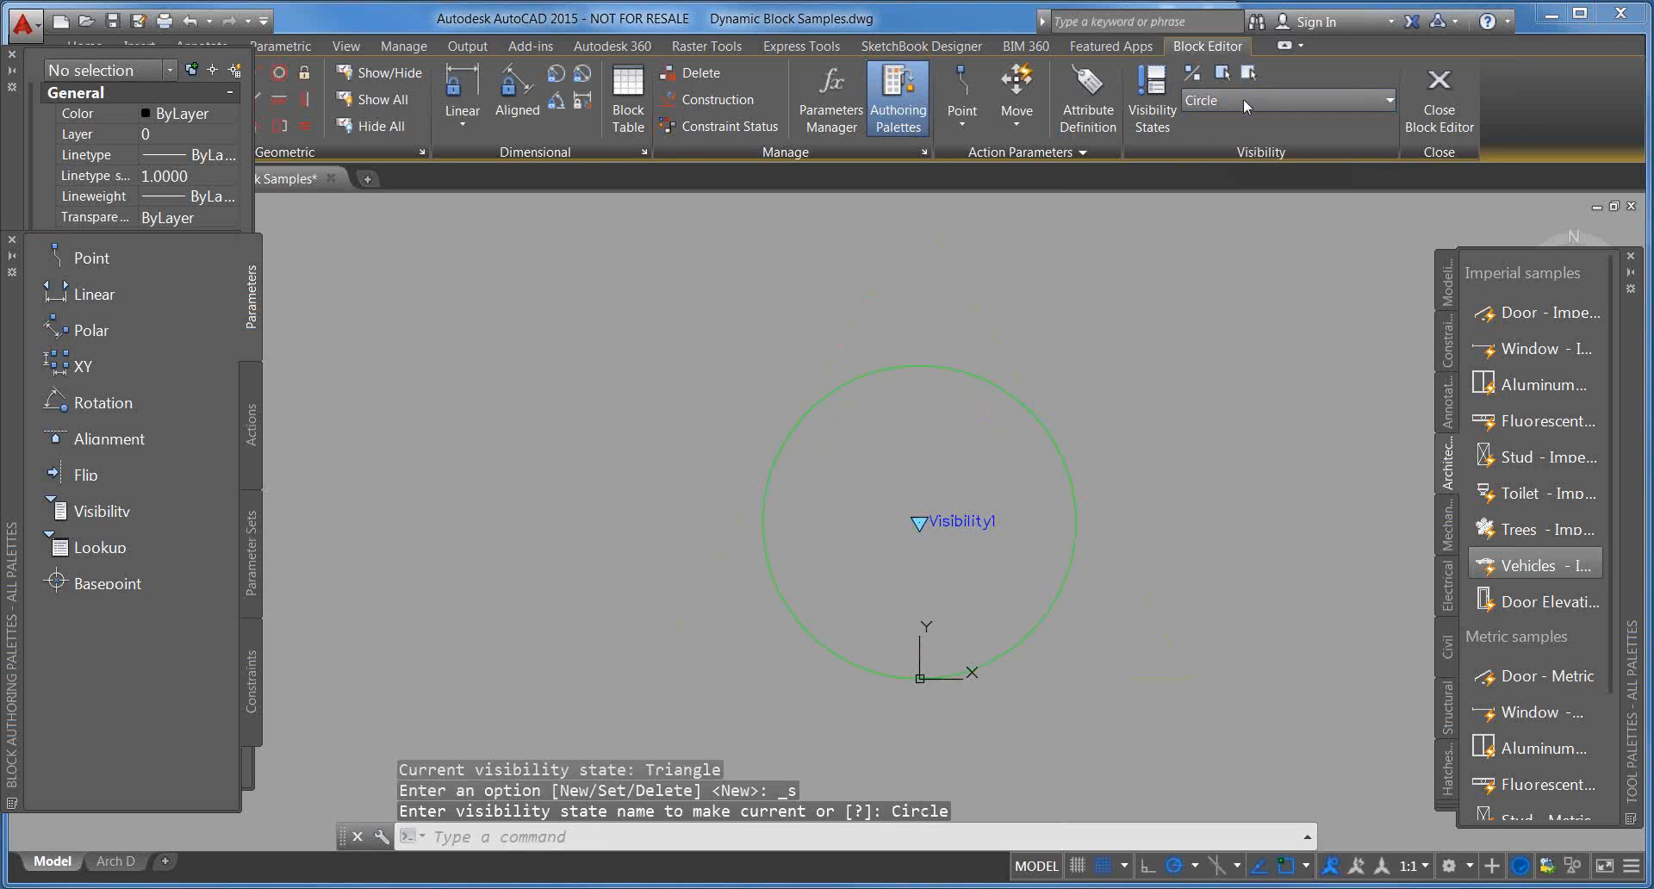
left_click(1244, 100)
left_click(1223, 172)
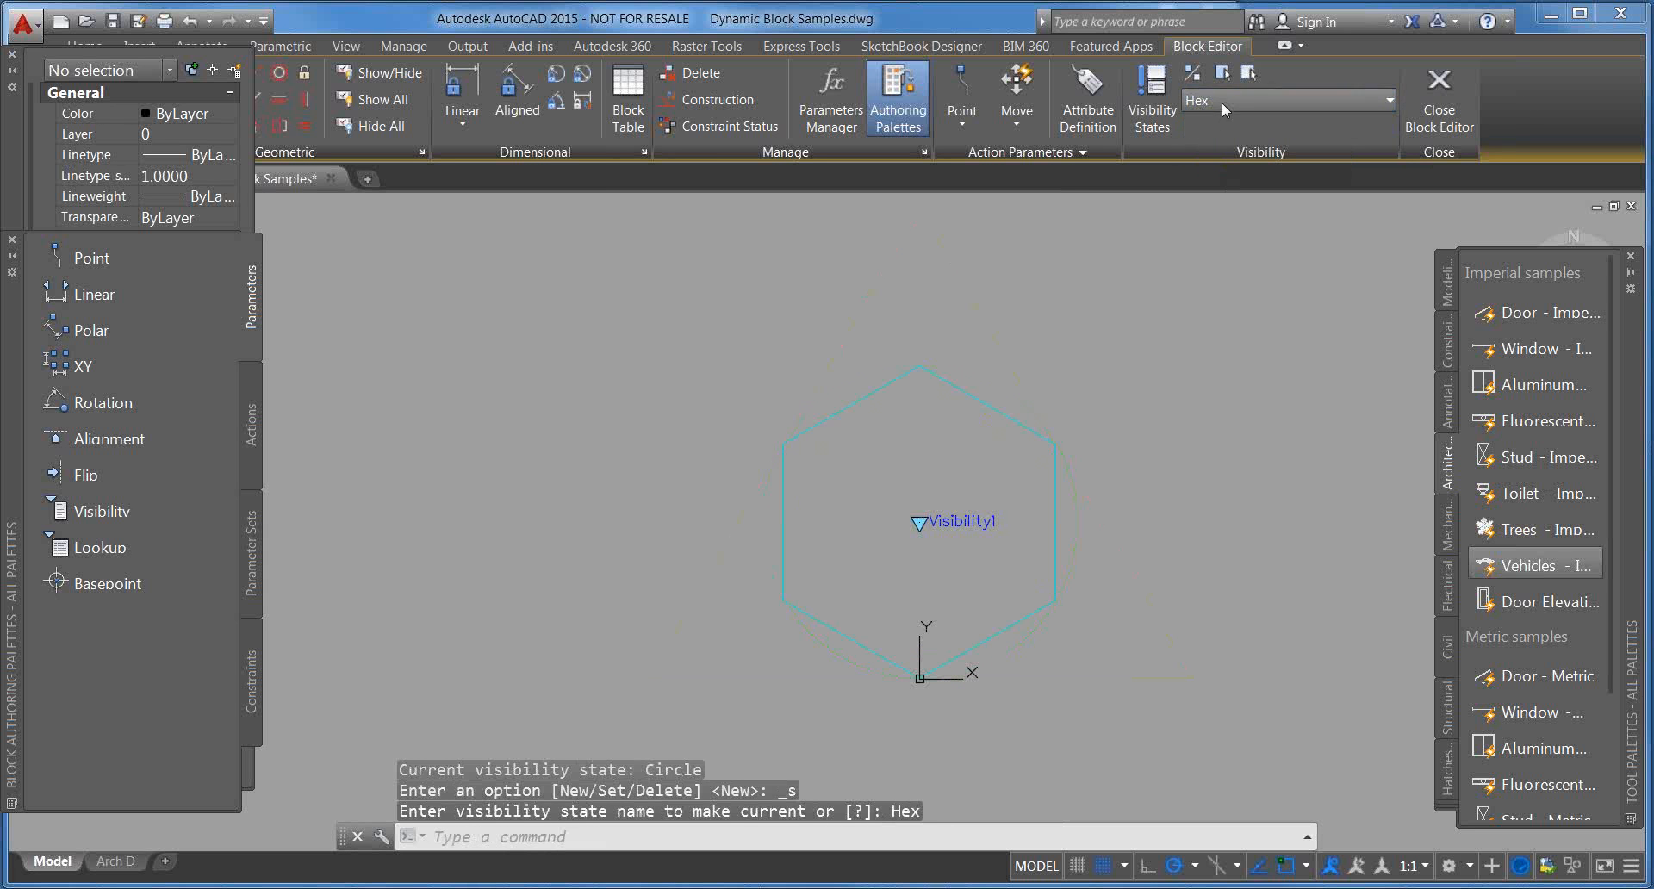
left_click(1222, 101)
left_click(1215, 197)
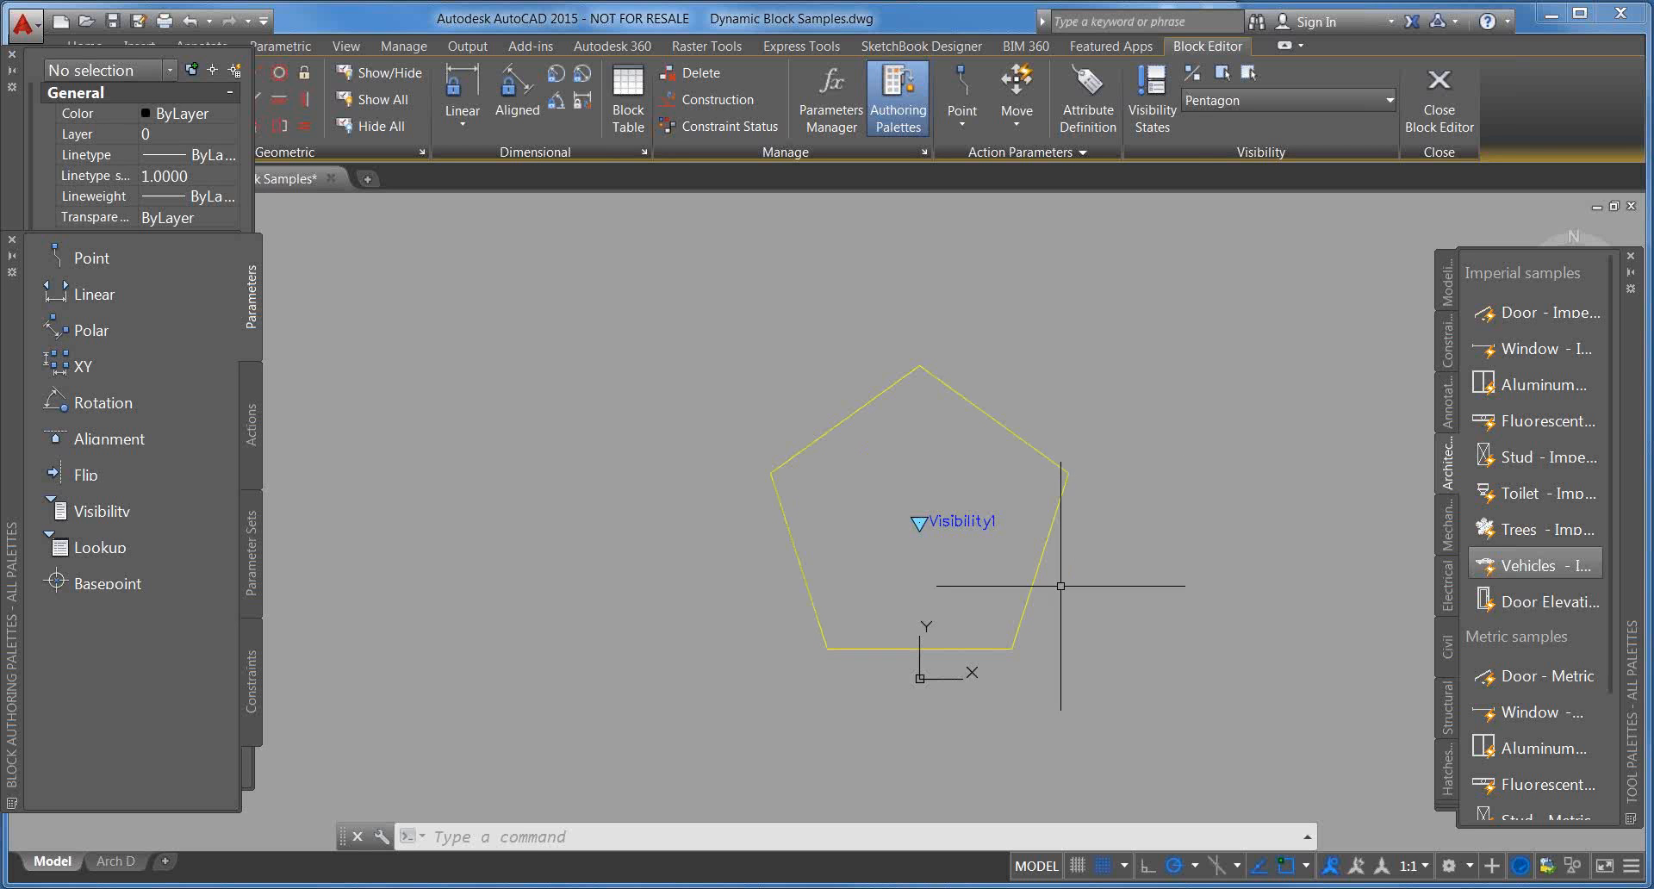
Step: Close the Block Editor and save the changes to Shapes
left_click(1440, 101)
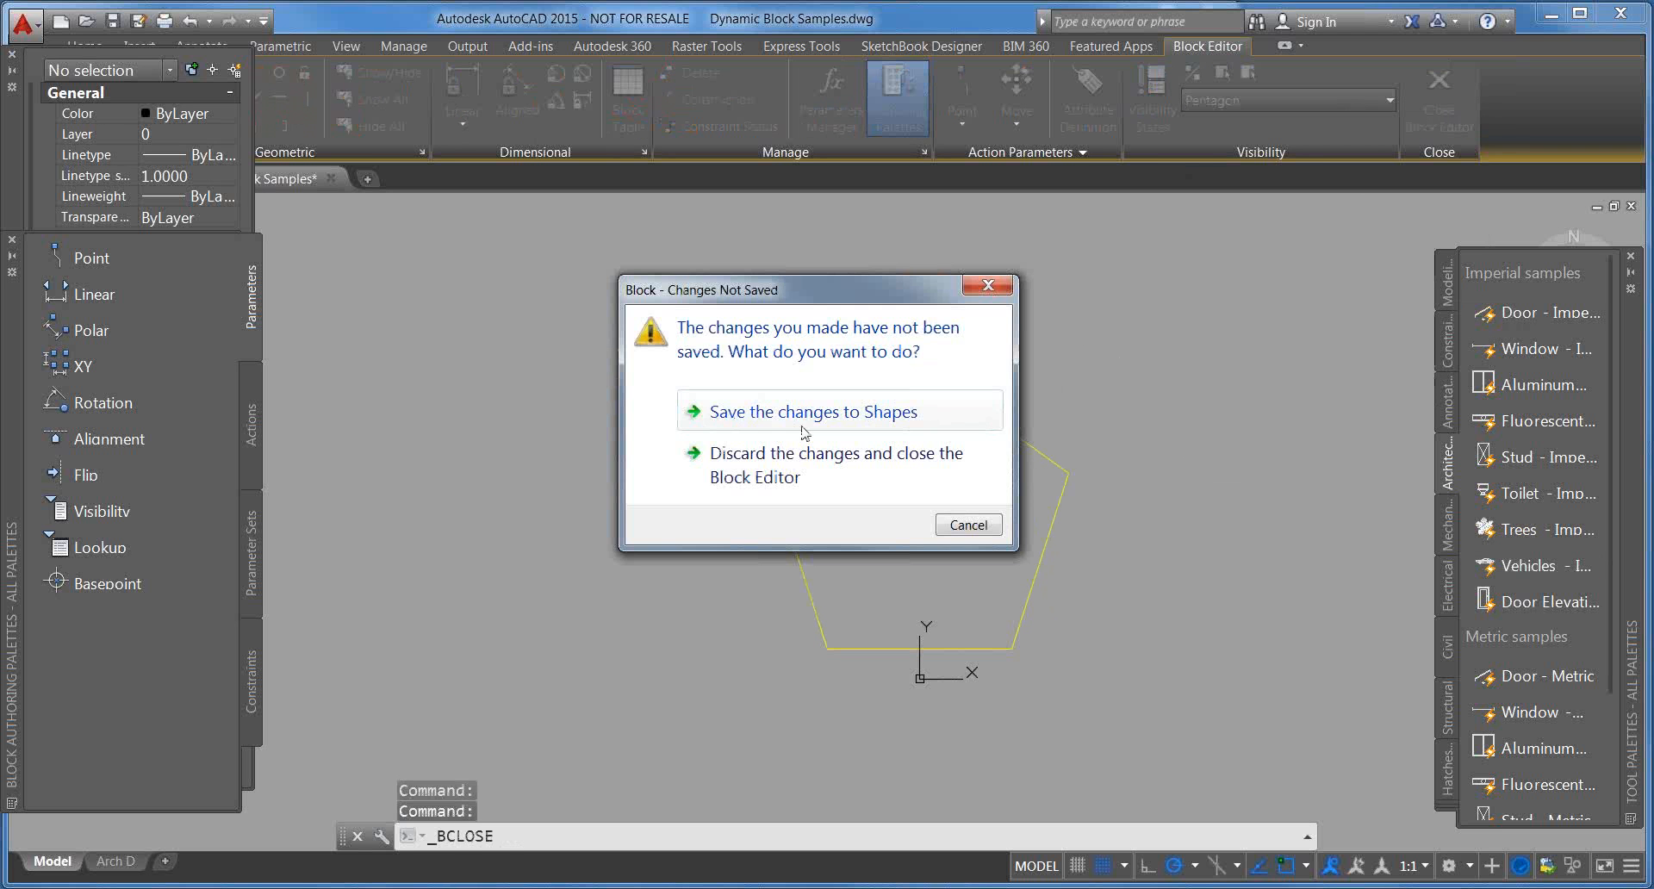
left_click(803, 428)
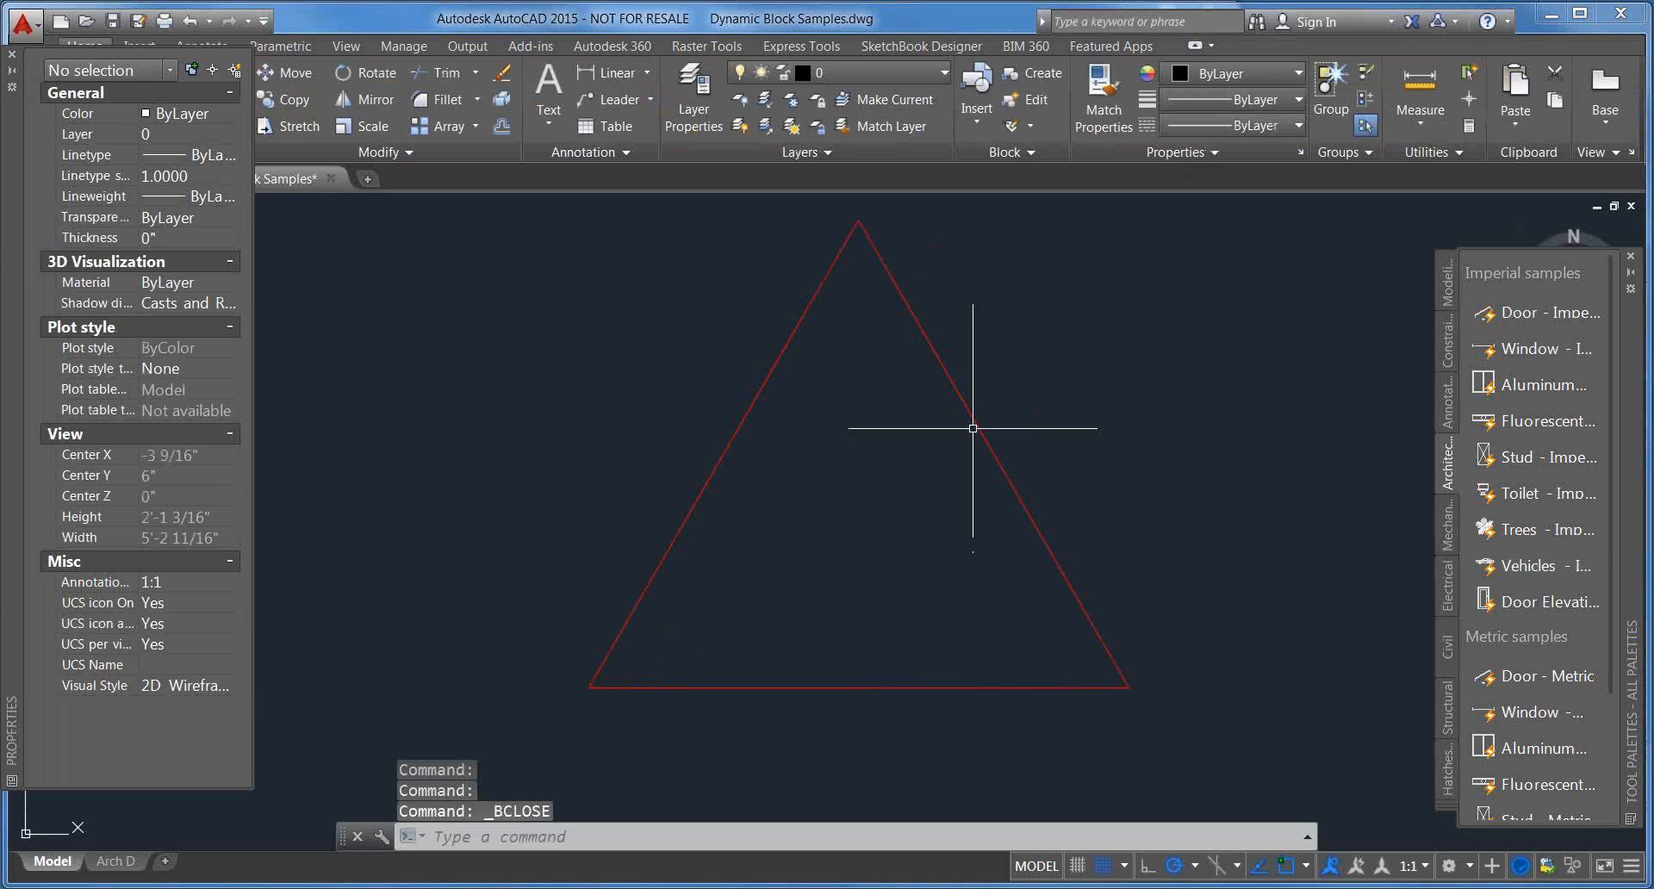
Step: Test the inserted Shapes block by switching its visibility state to Circle, Hex and Pentagon, leaving it at Pentagon
scroll(966, 618, "down", 5)
scroll(1000, 598, "up", 3)
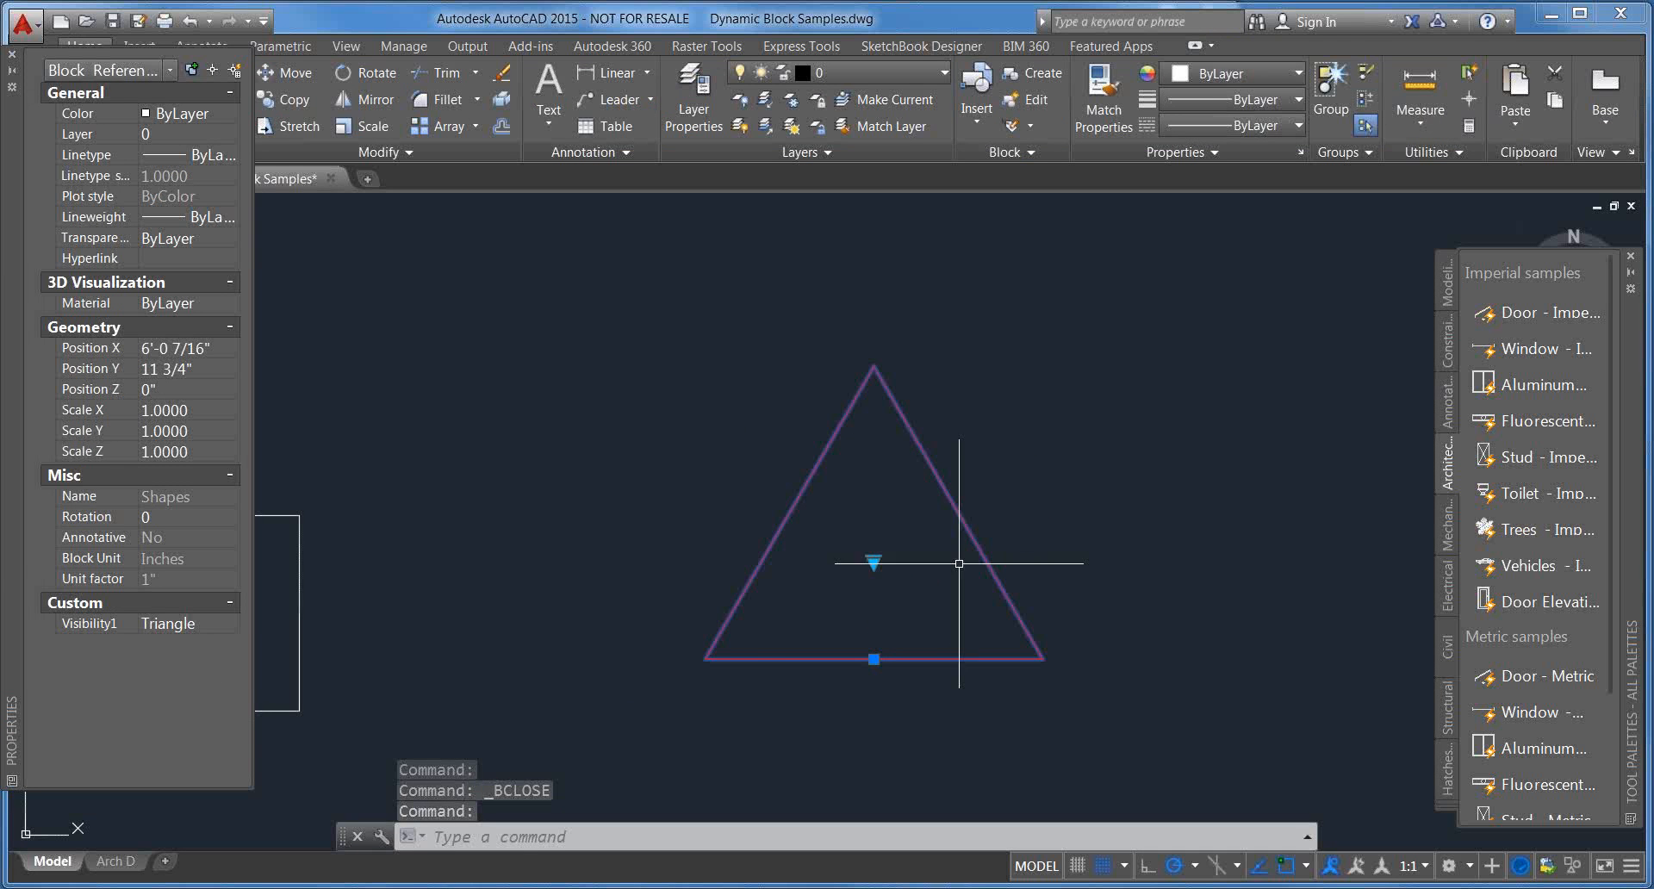
middle_click_drag(939, 581, 979, 528)
left_click(919, 503)
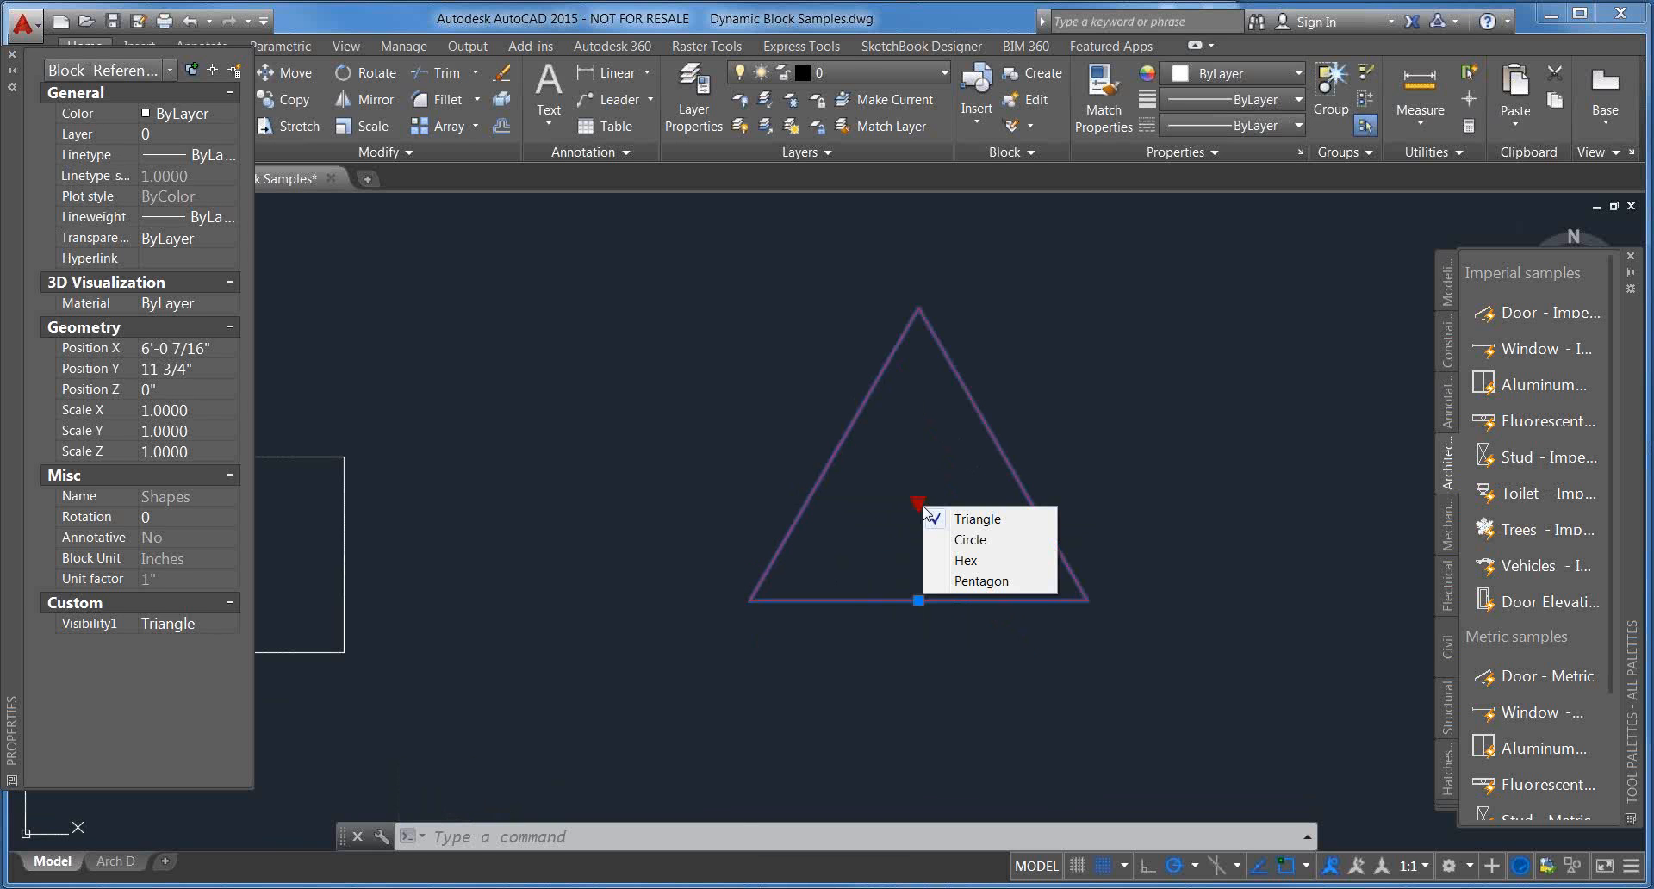
left_click(939, 541)
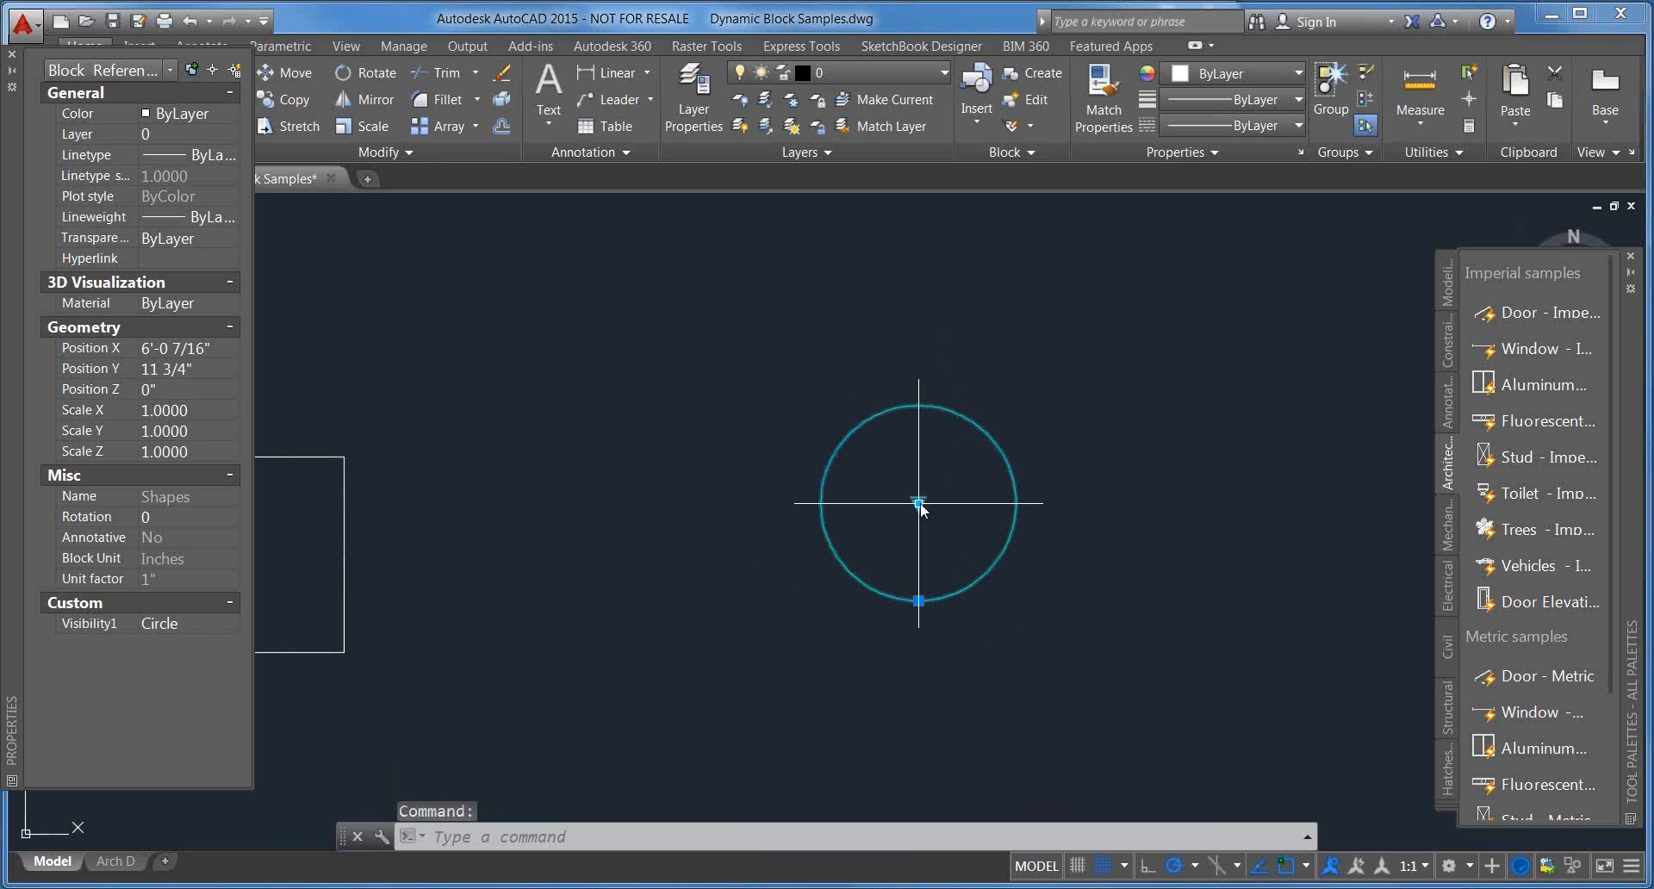
left_click(918, 503)
left_click(948, 559)
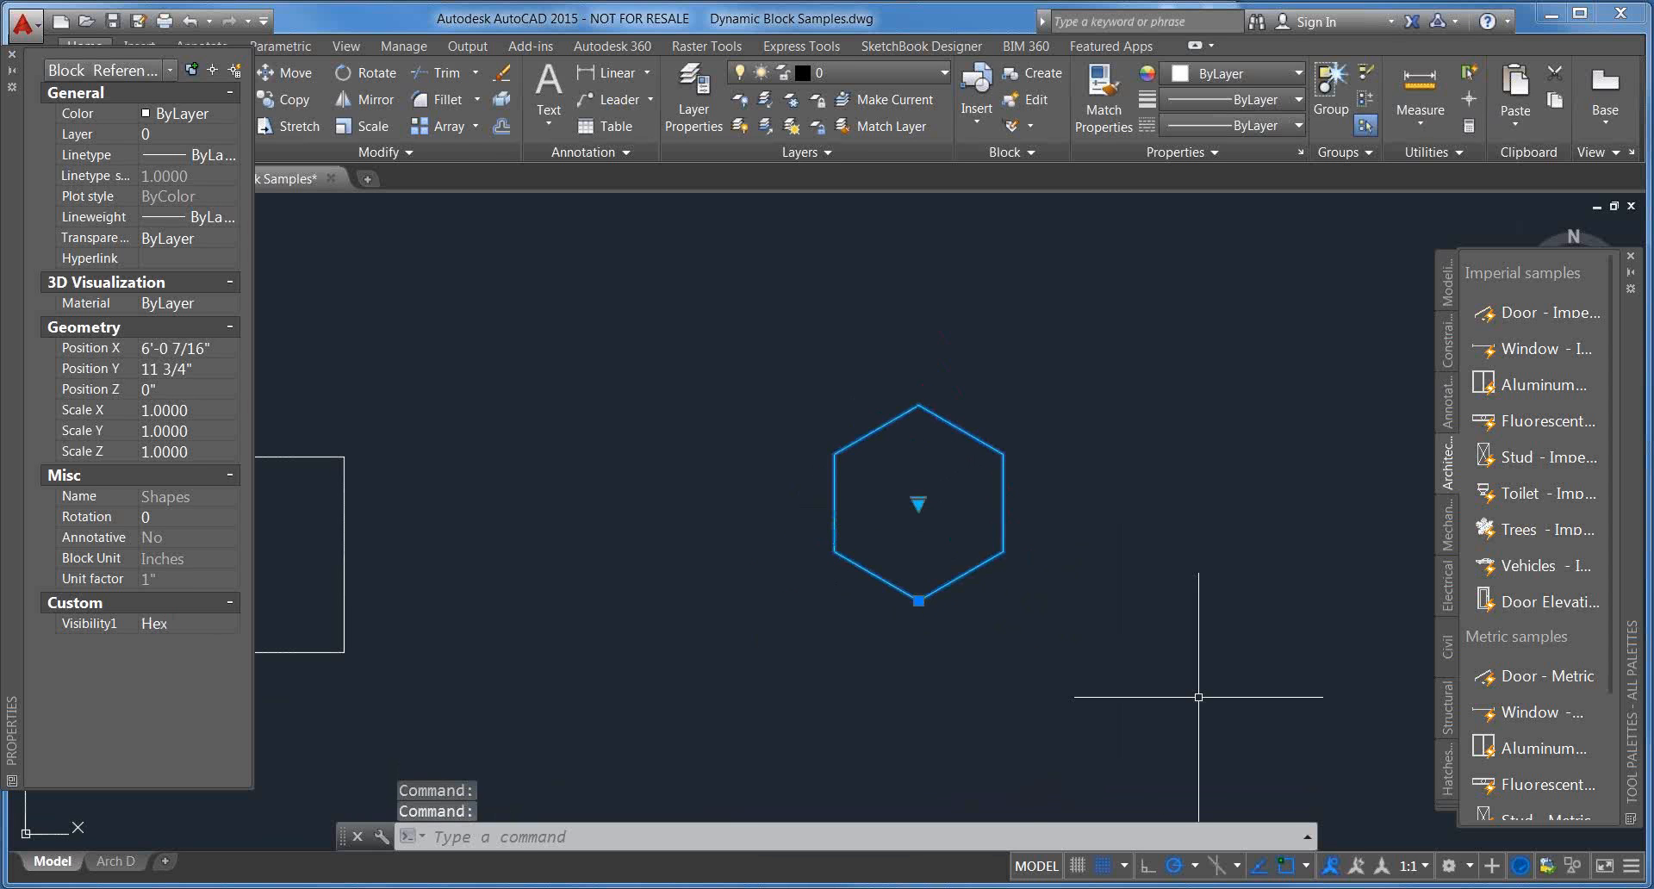
left_click(919, 504)
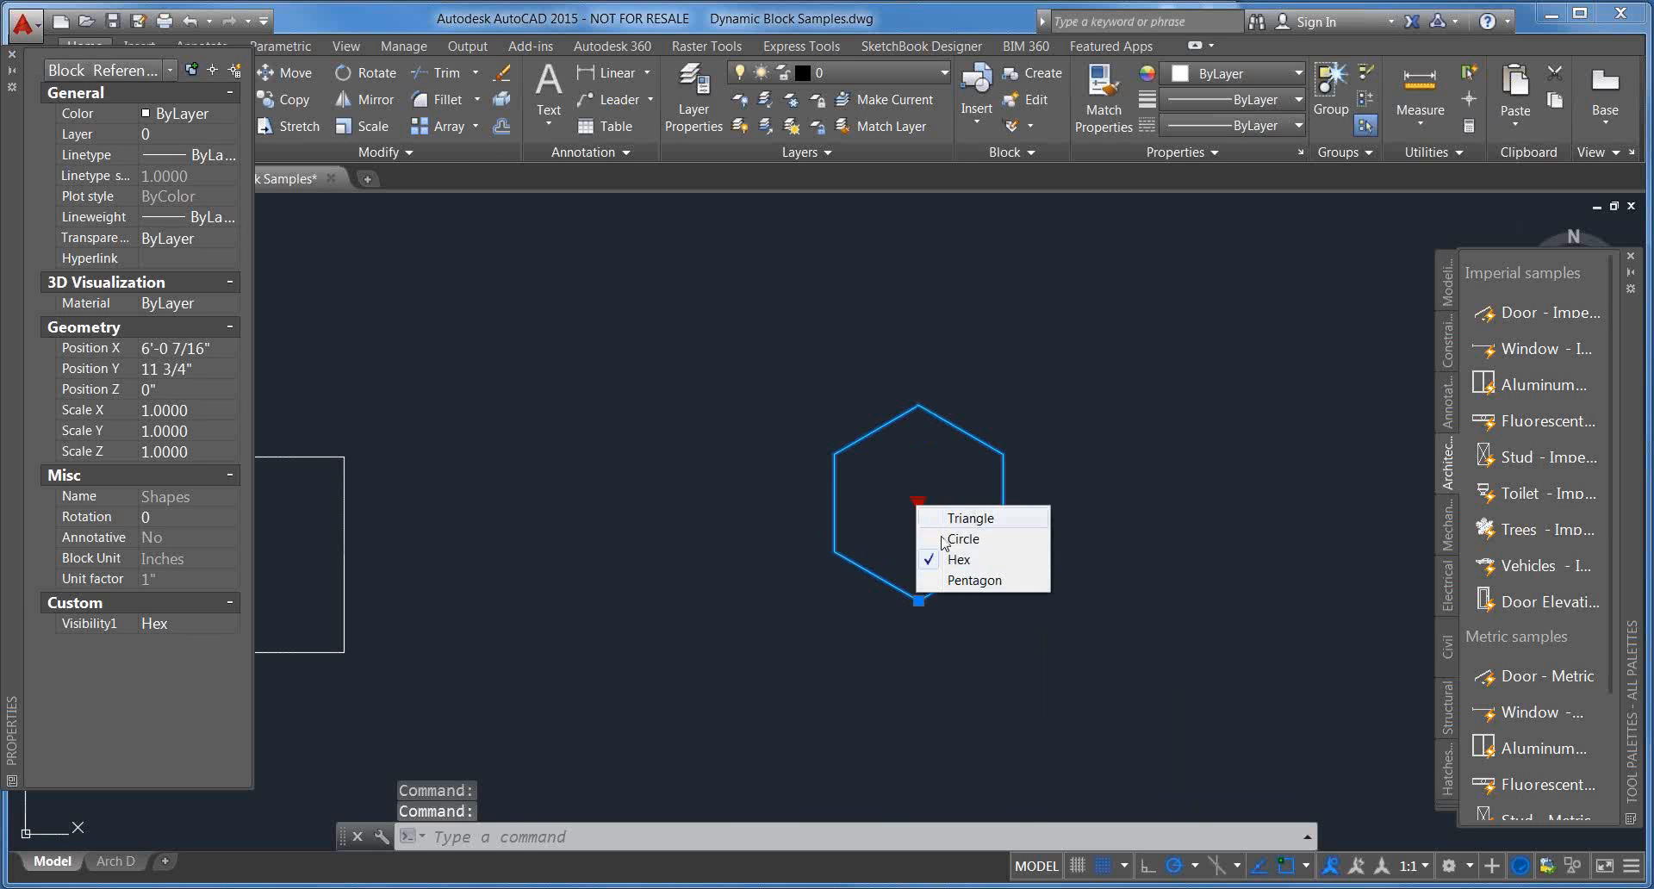
left_click(962, 580)
left_click(917, 504)
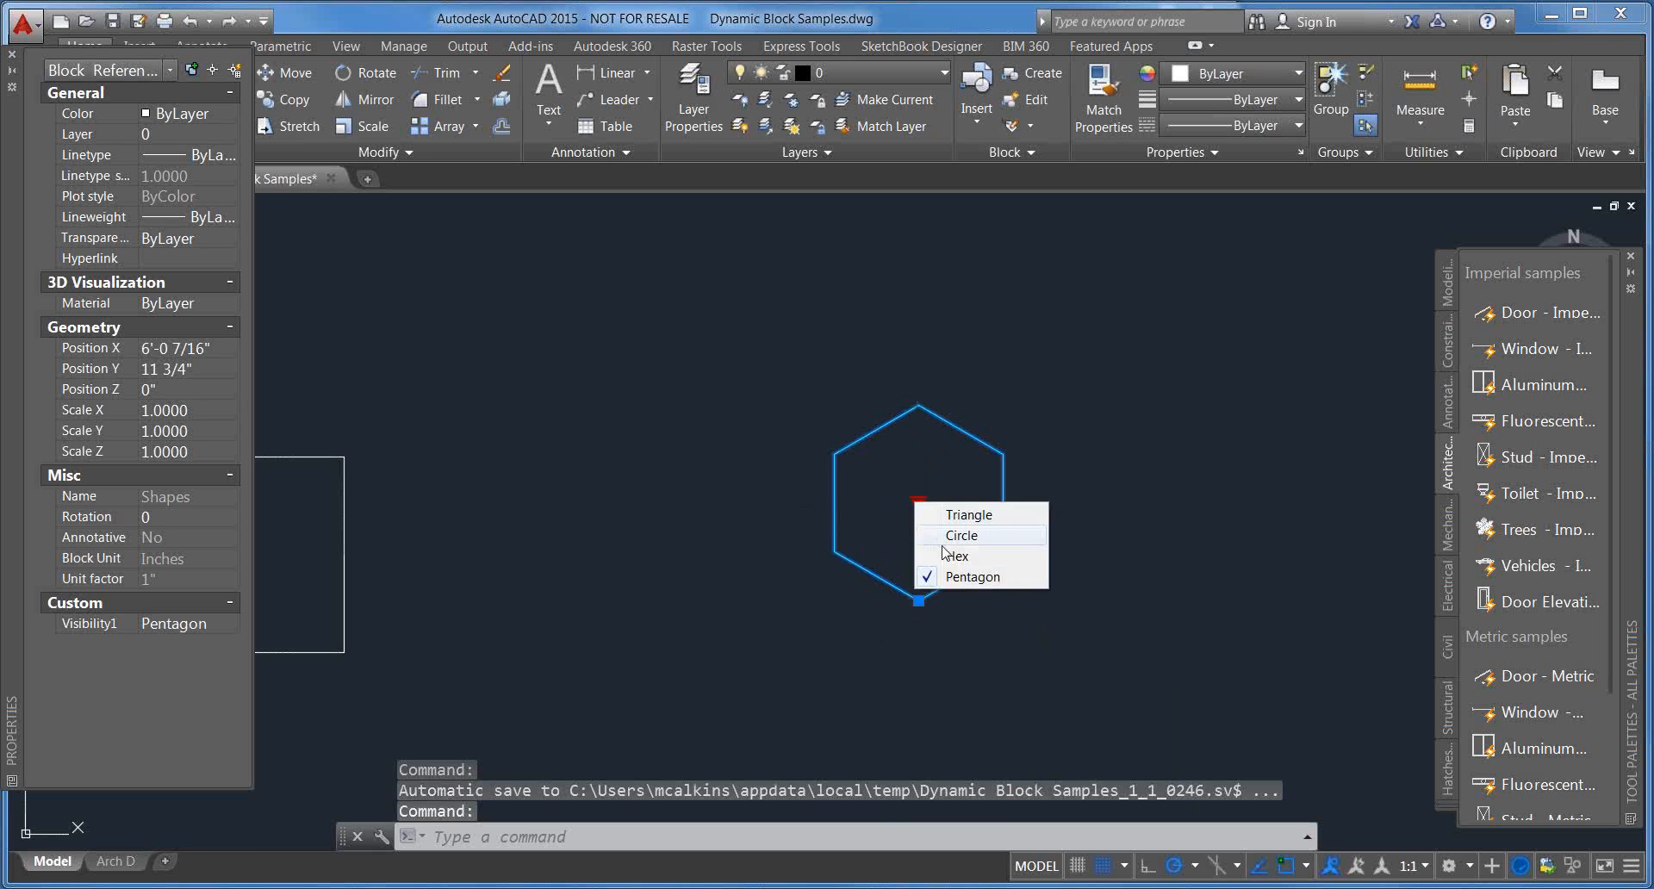
left_click(964, 576)
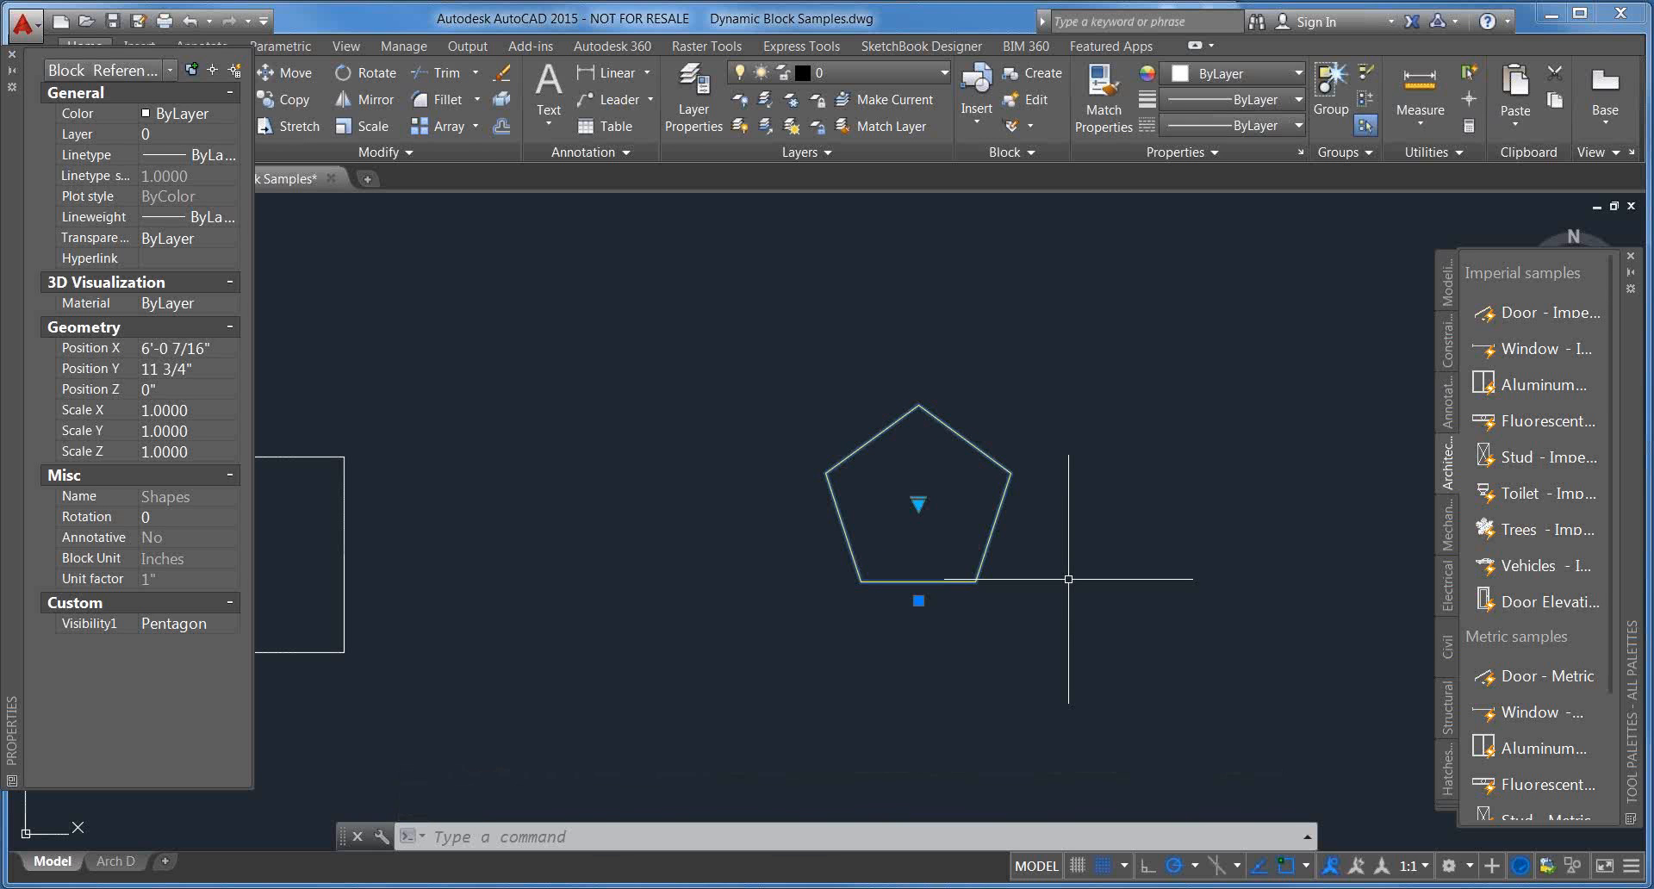
key("Escape")
Step: Open the pentagon-shaped Shapes block reference in the Block Editor
left_click(981, 564)
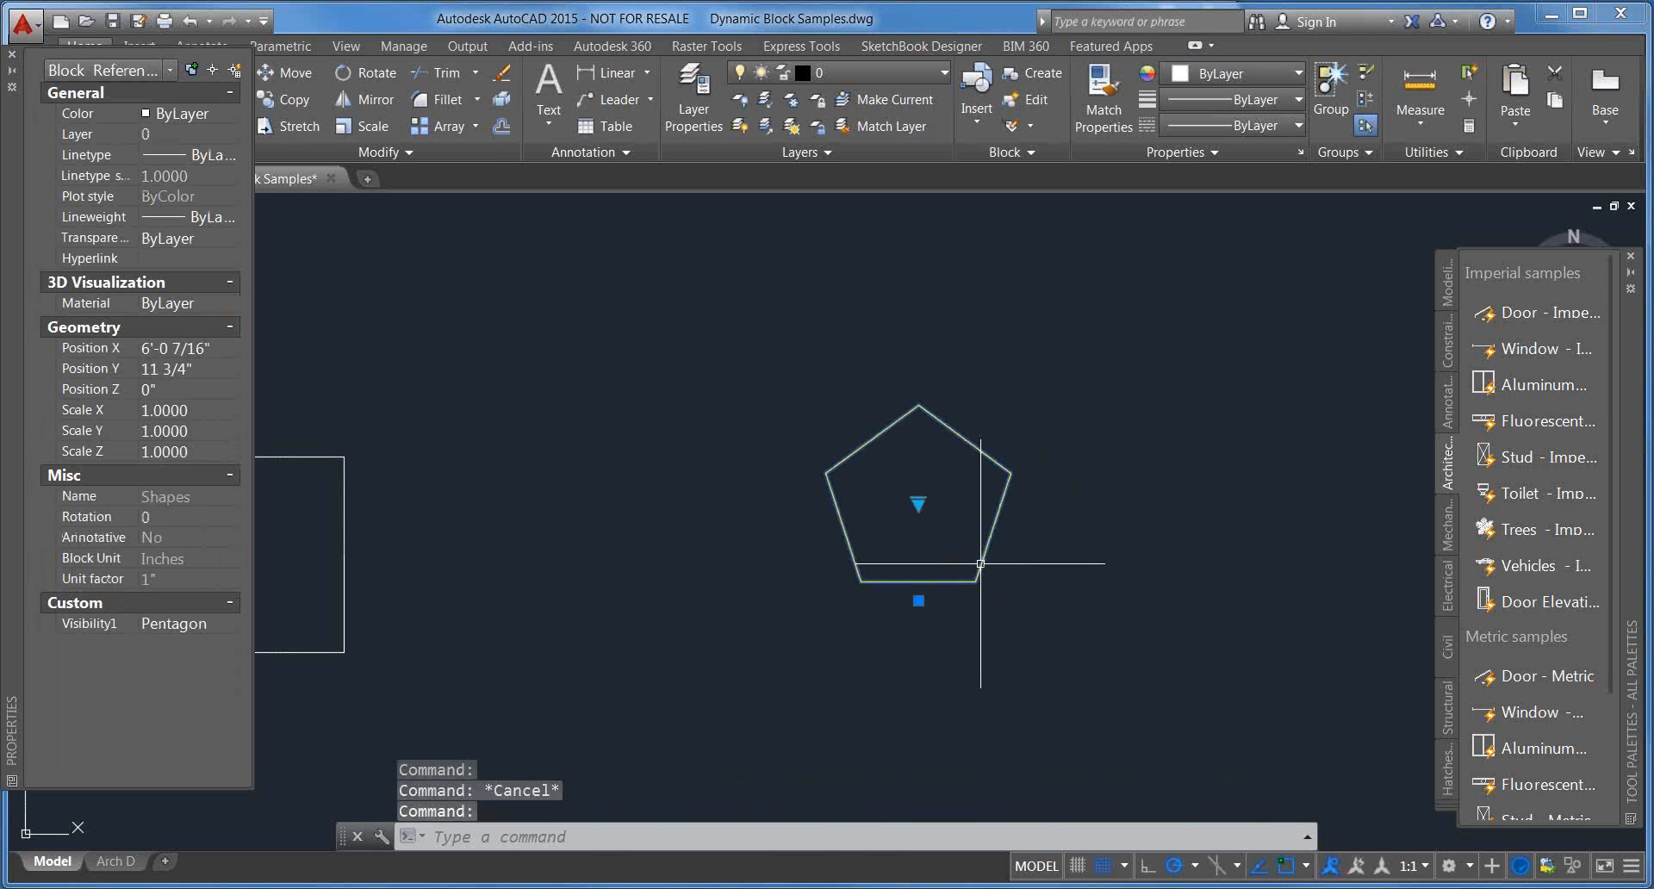
right_click(980, 563)
left_click(1043, 119)
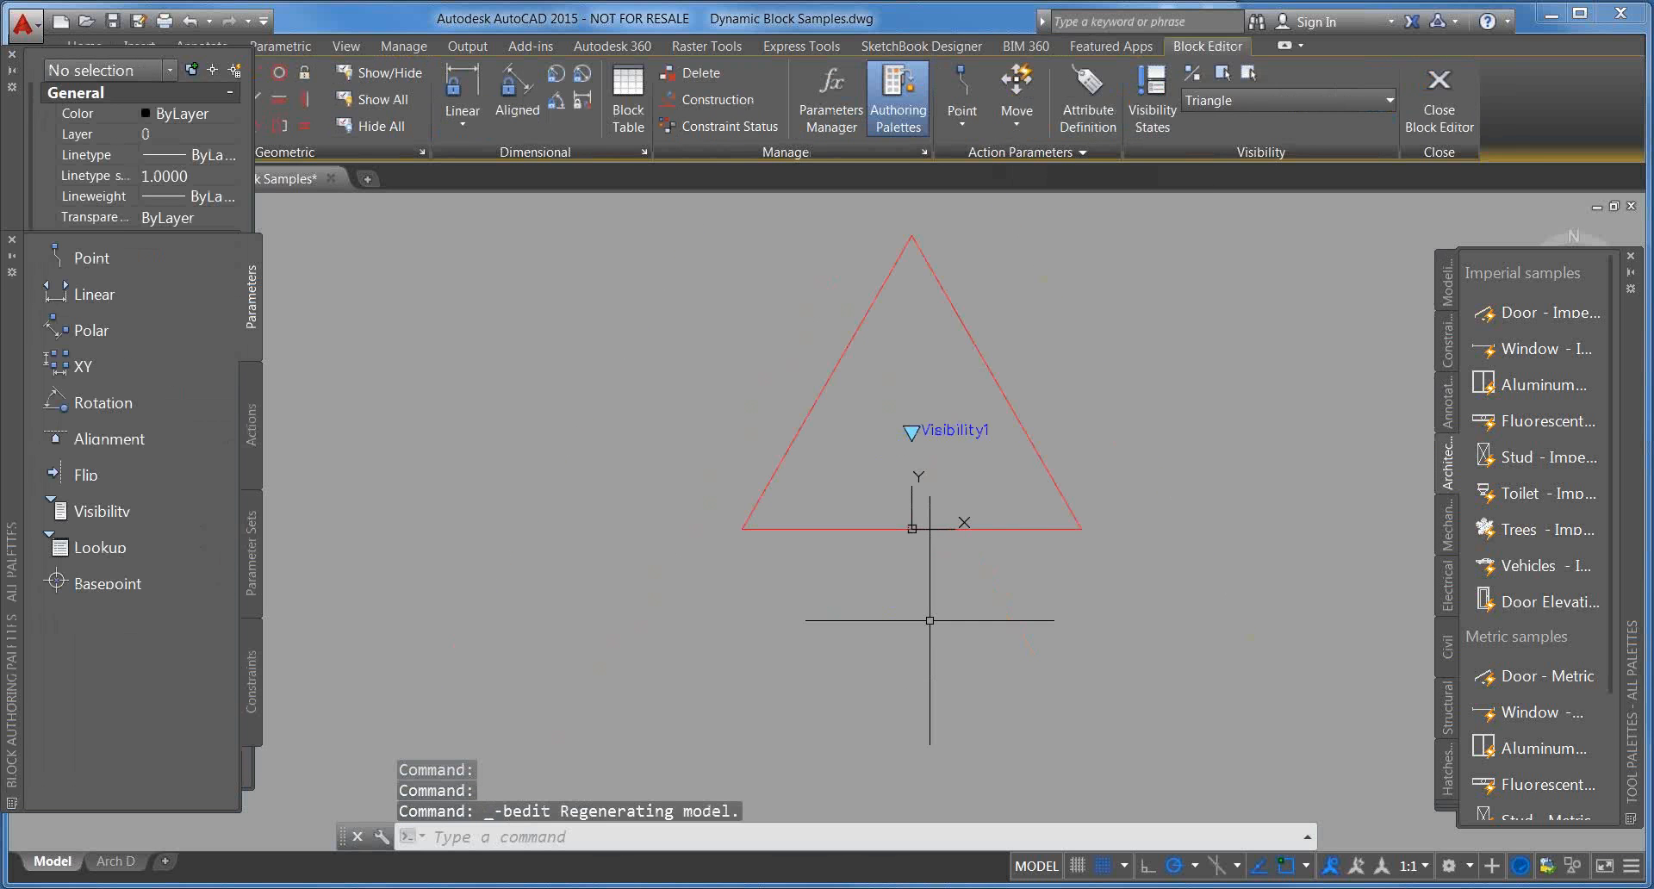
Step: Draw a small circle just below the triangle's base while the Triangle visibility state is current
type("c")
key("Return")
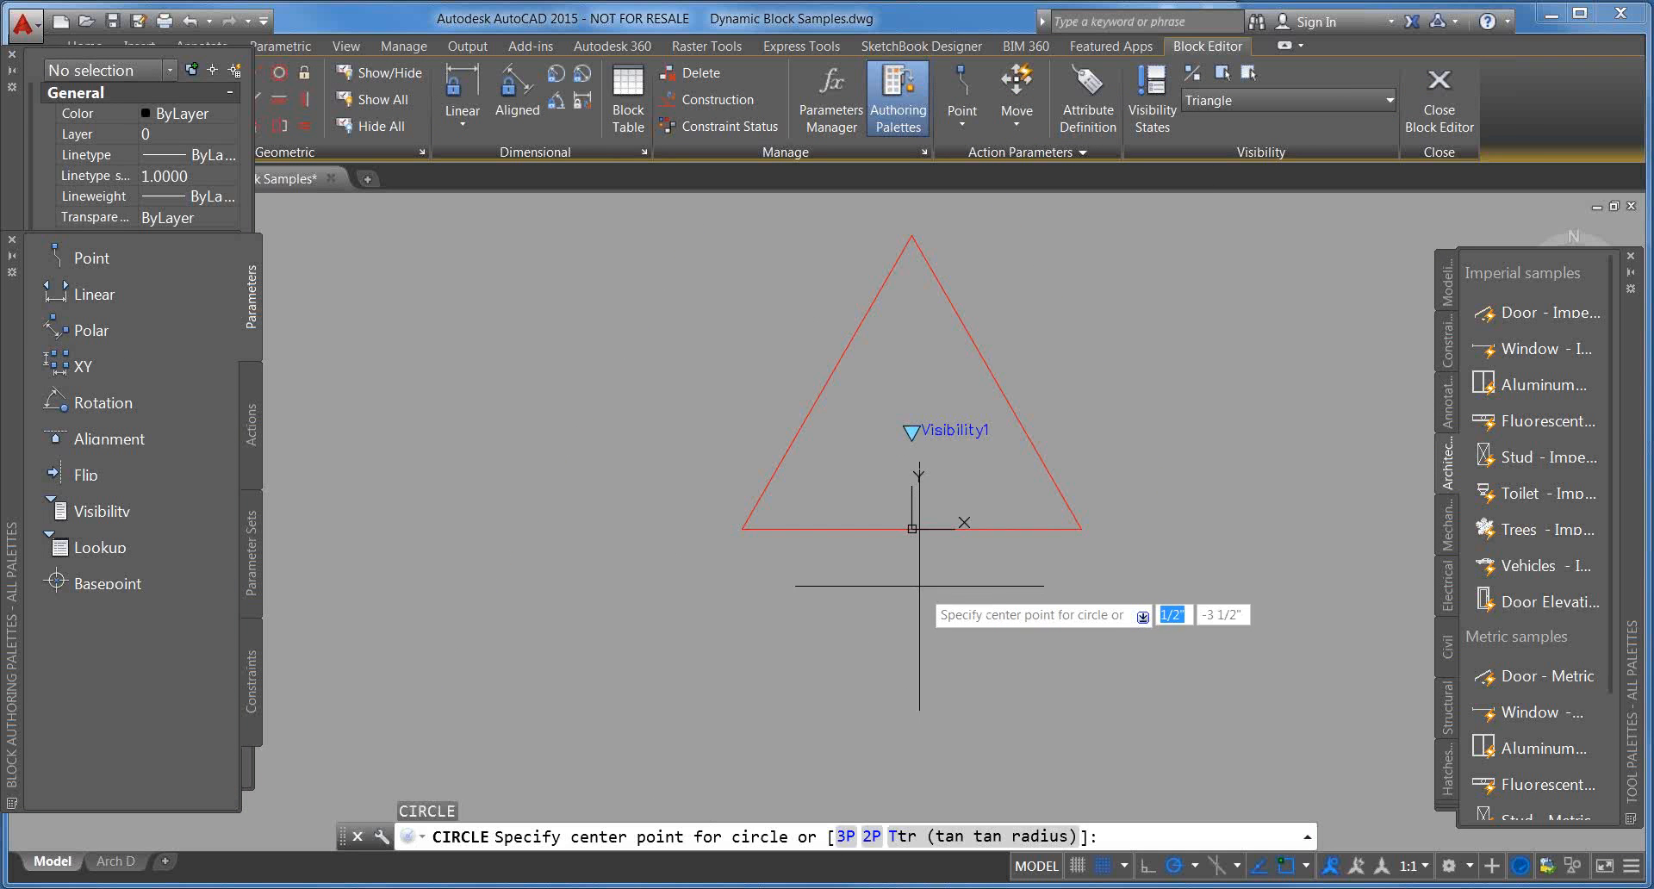
left_click(919, 593)
left_click(915, 560)
mouse_move(1011, 631)
middle_mouse_down()
mouse_move(1031, 636)
mouse_move(991, 605)
middle_mouse_up()
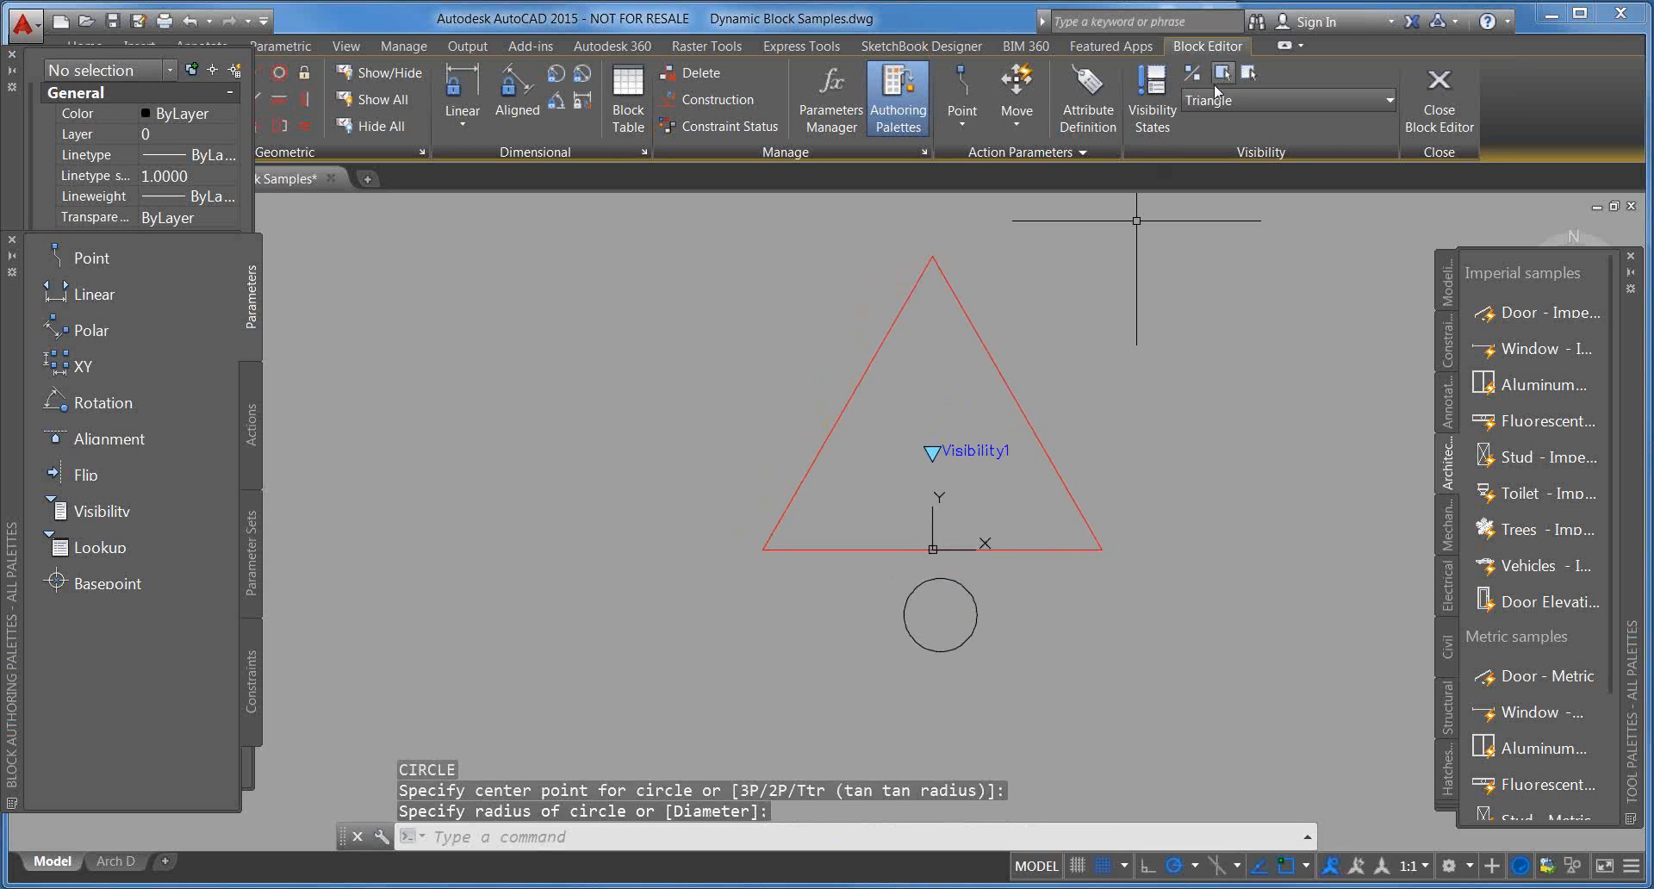
Step: Turn off polar tracking
key("F10")
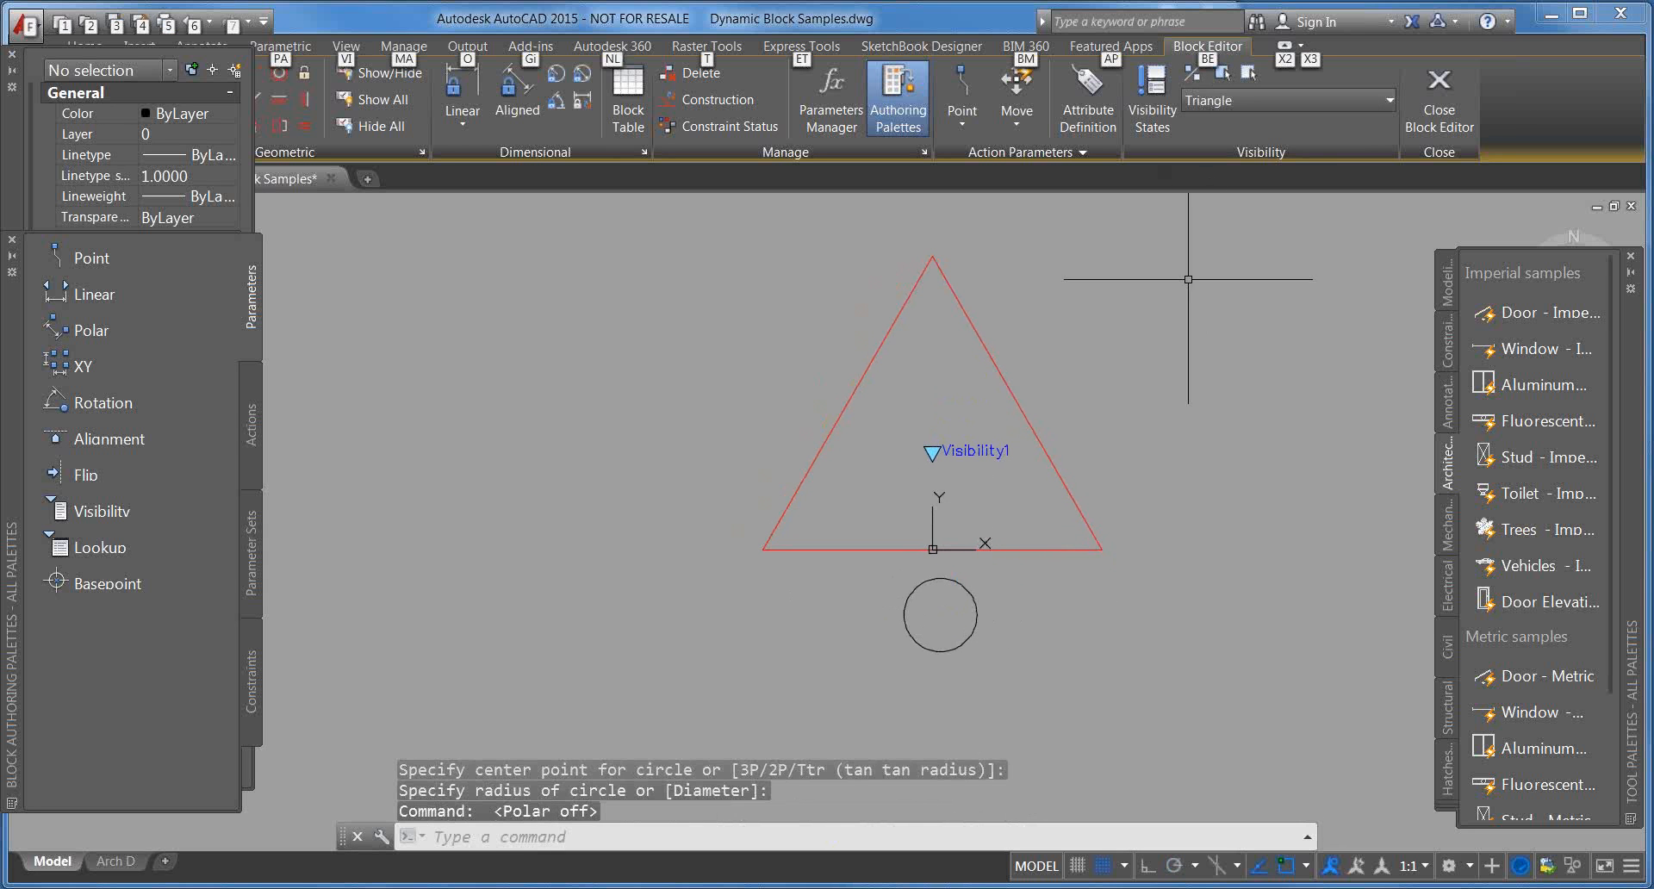
left_click_drag(1196, 129, 1199, 122)
key("Escape")
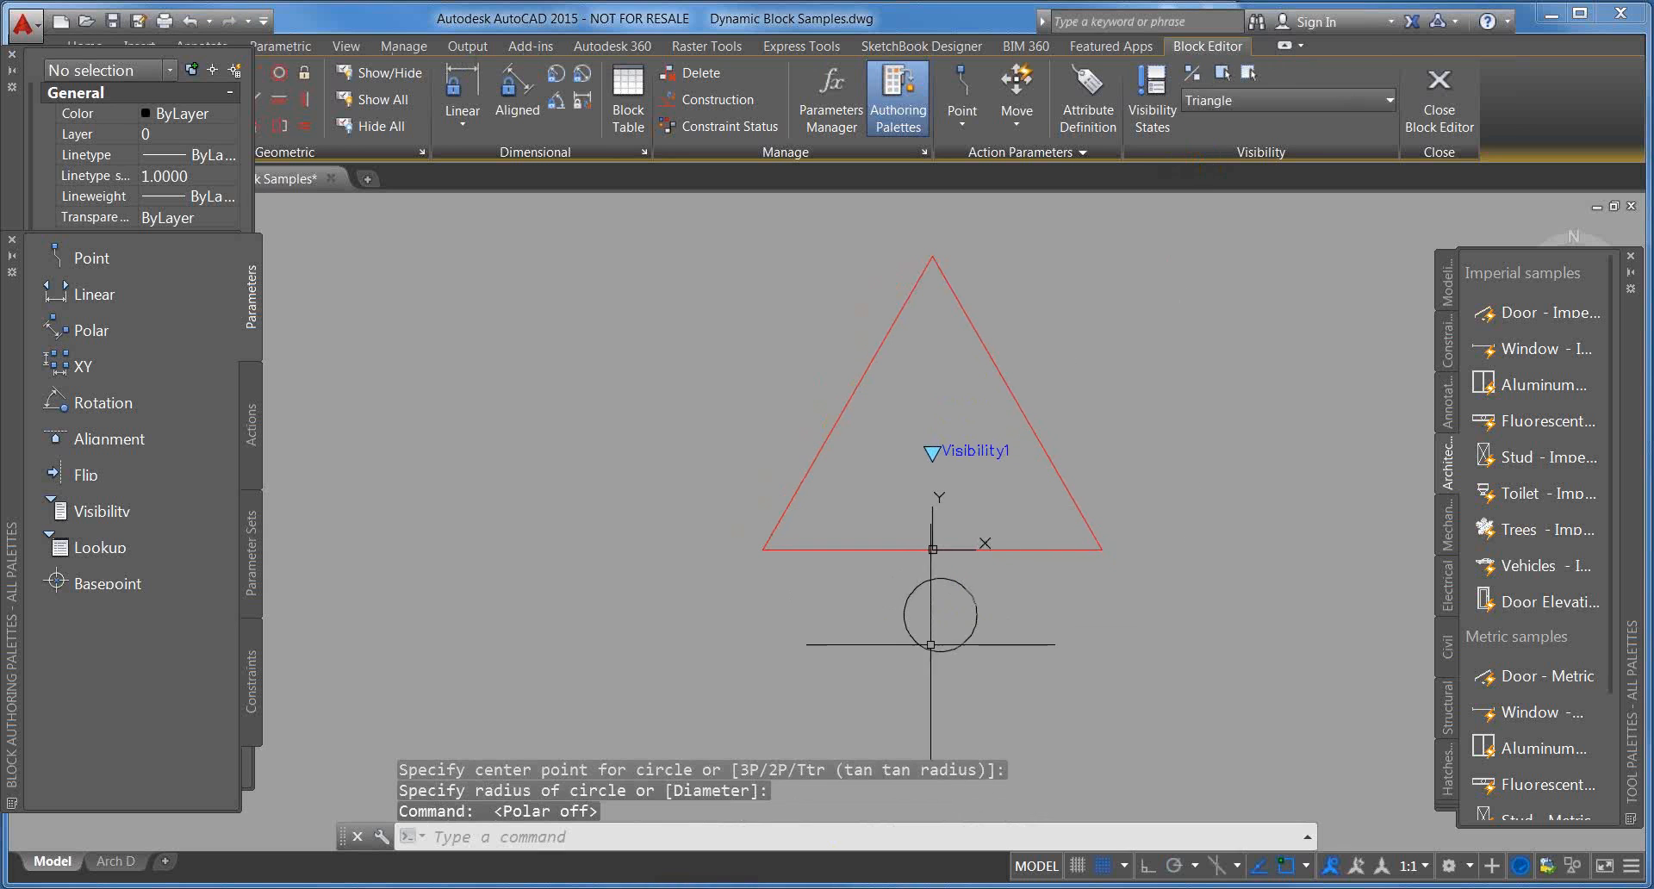
Step: Make Circle the current visibility state of the Shapes block in the Block Editor
left_click(1243, 103)
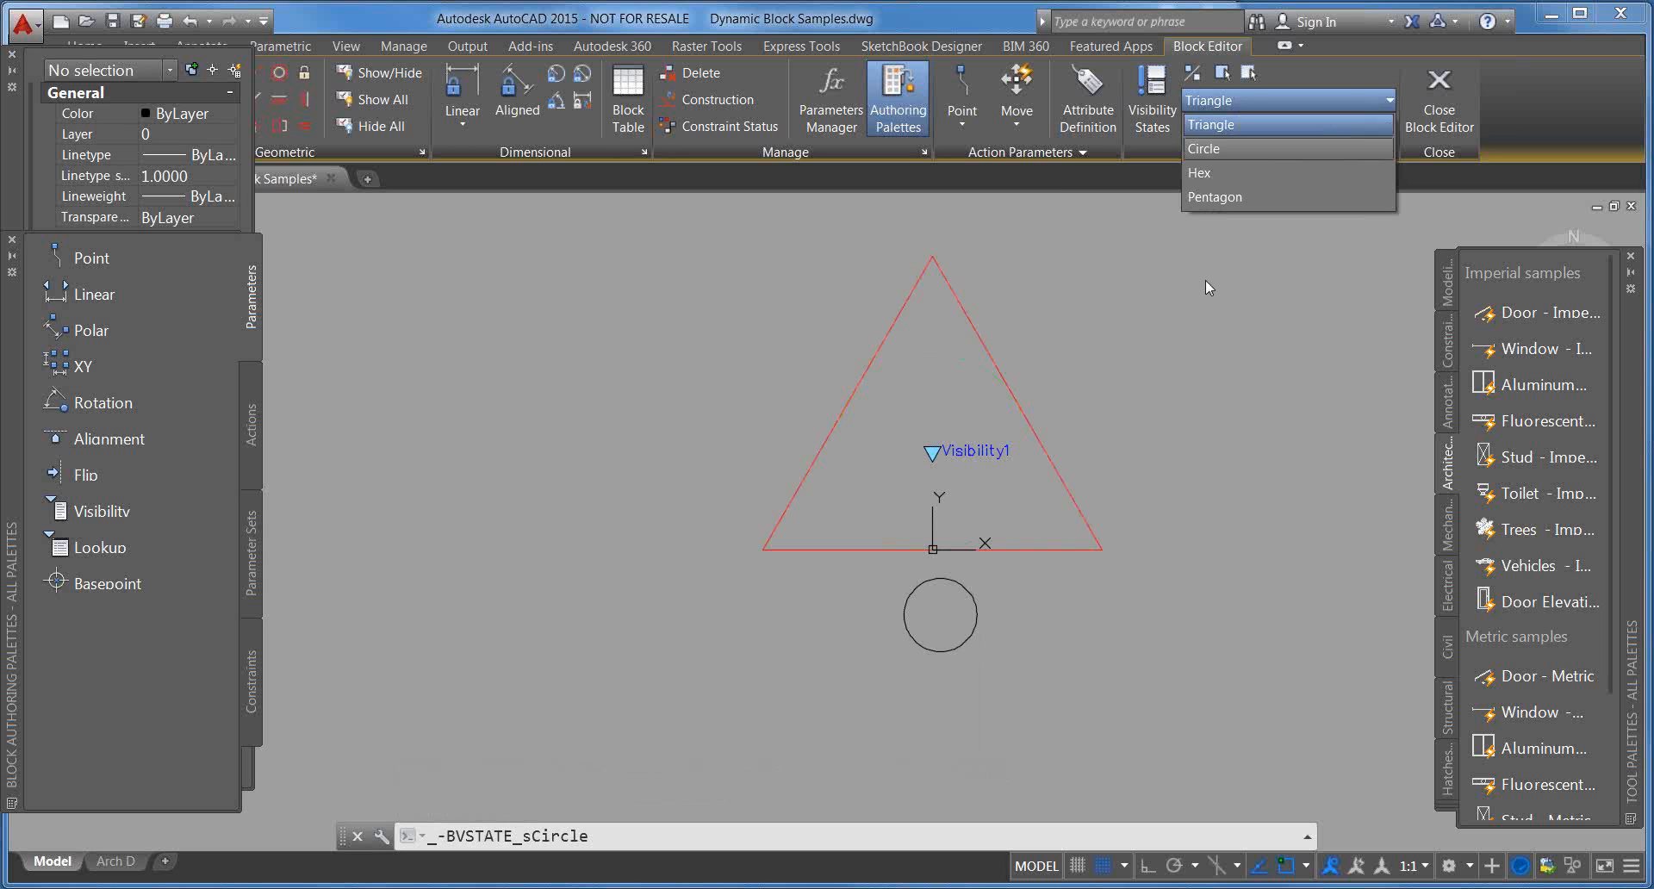
left_click(1206, 281)
left_click(1218, 100)
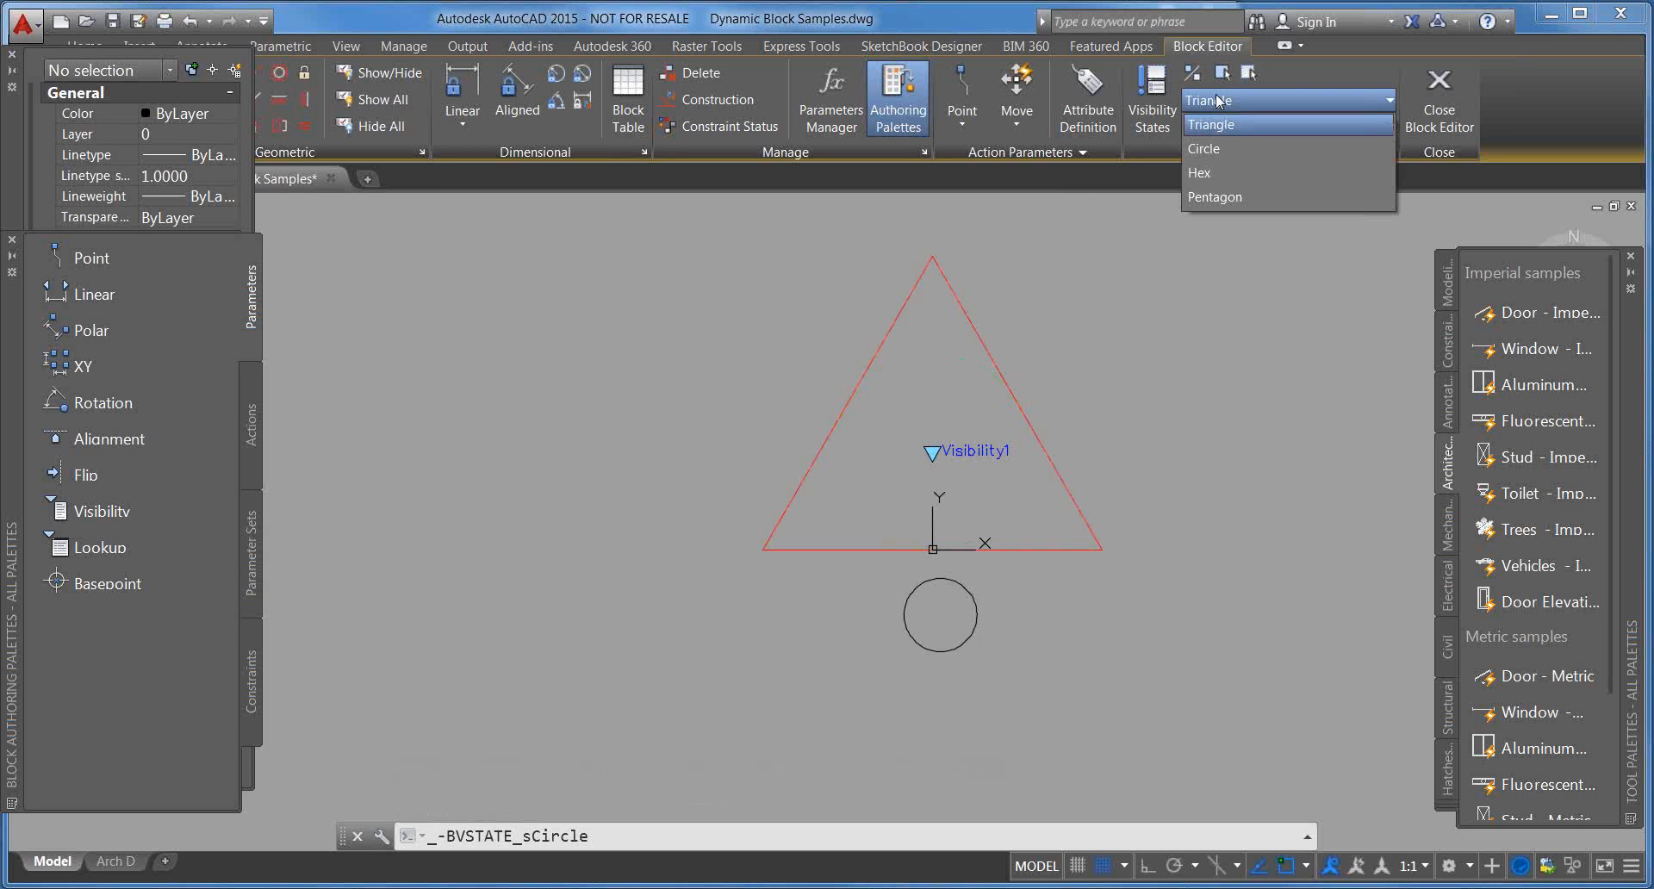
left_click(1217, 126)
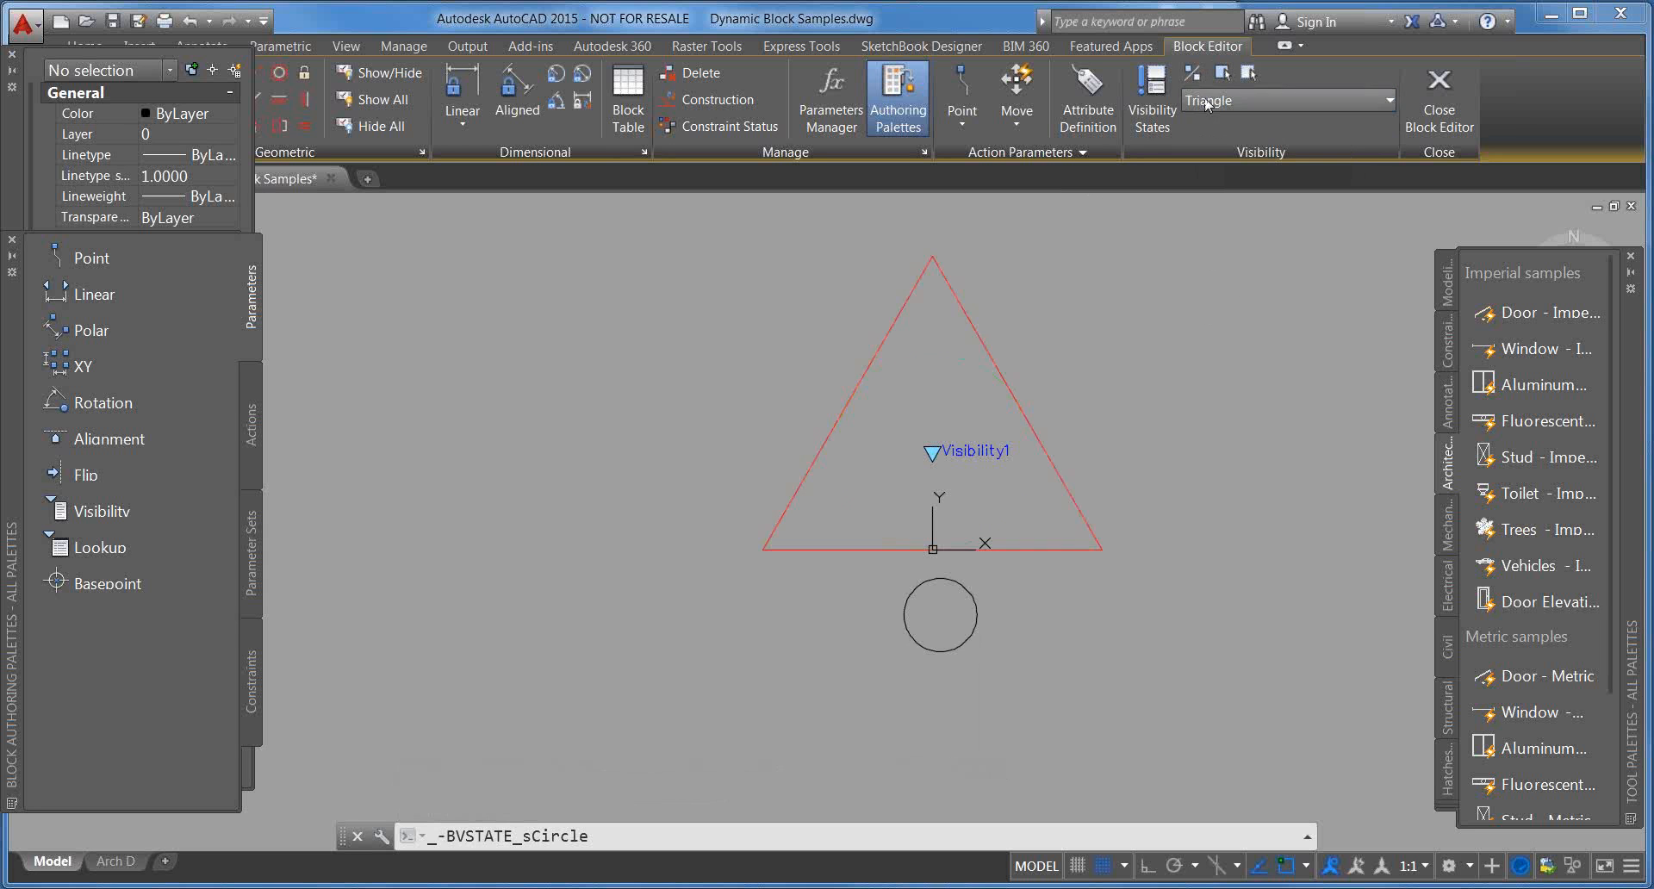
left_click(1223, 105)
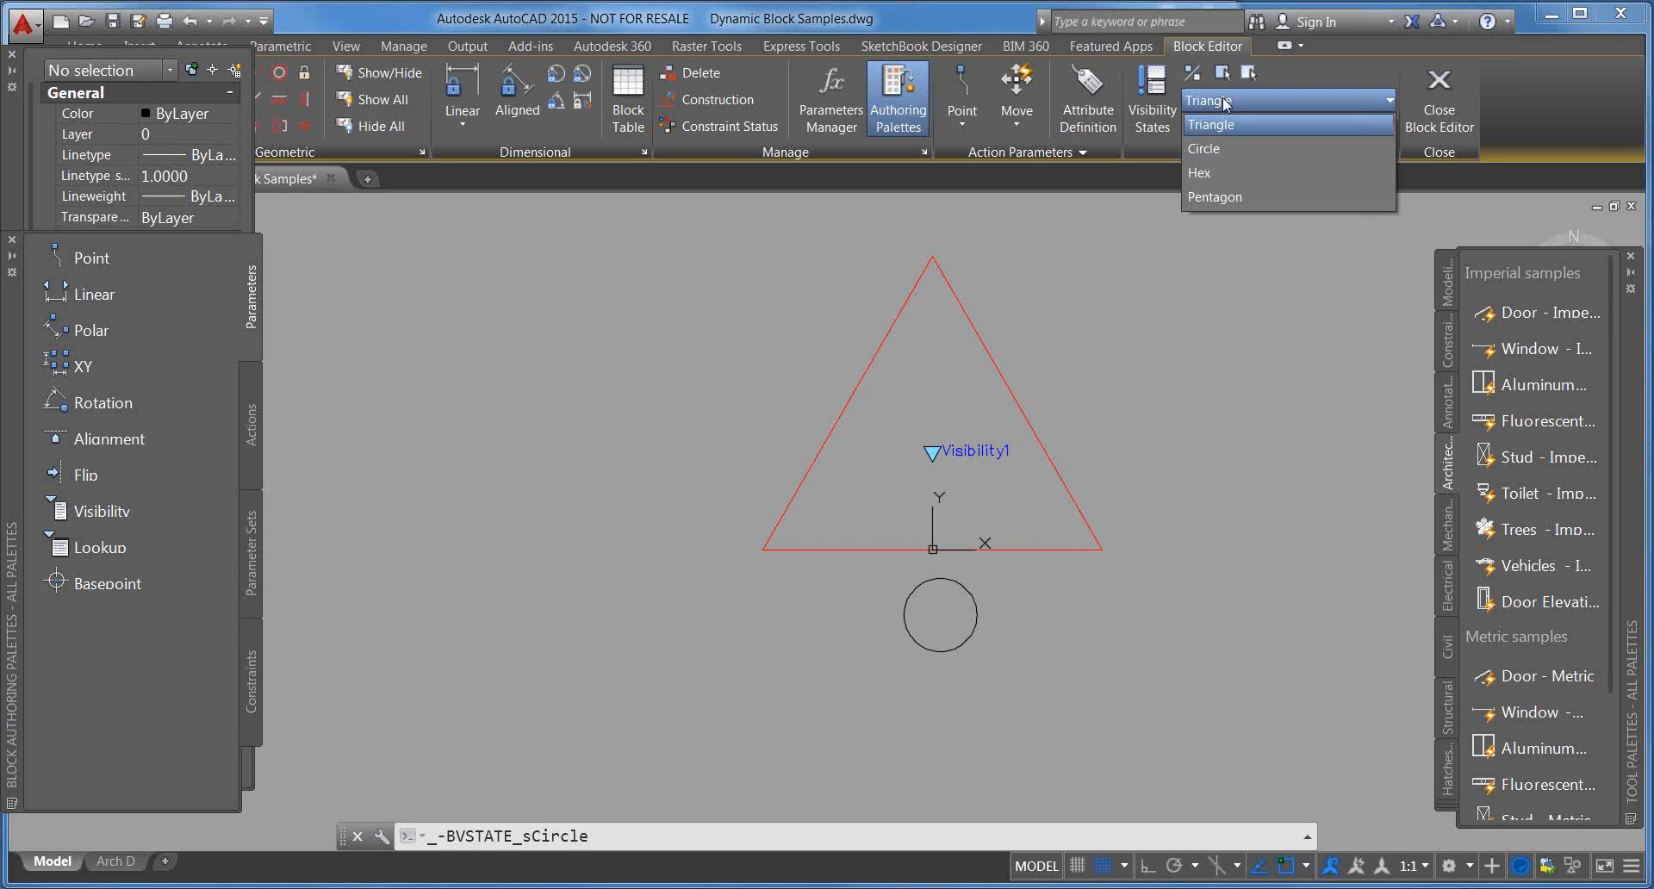
left_click(1222, 155)
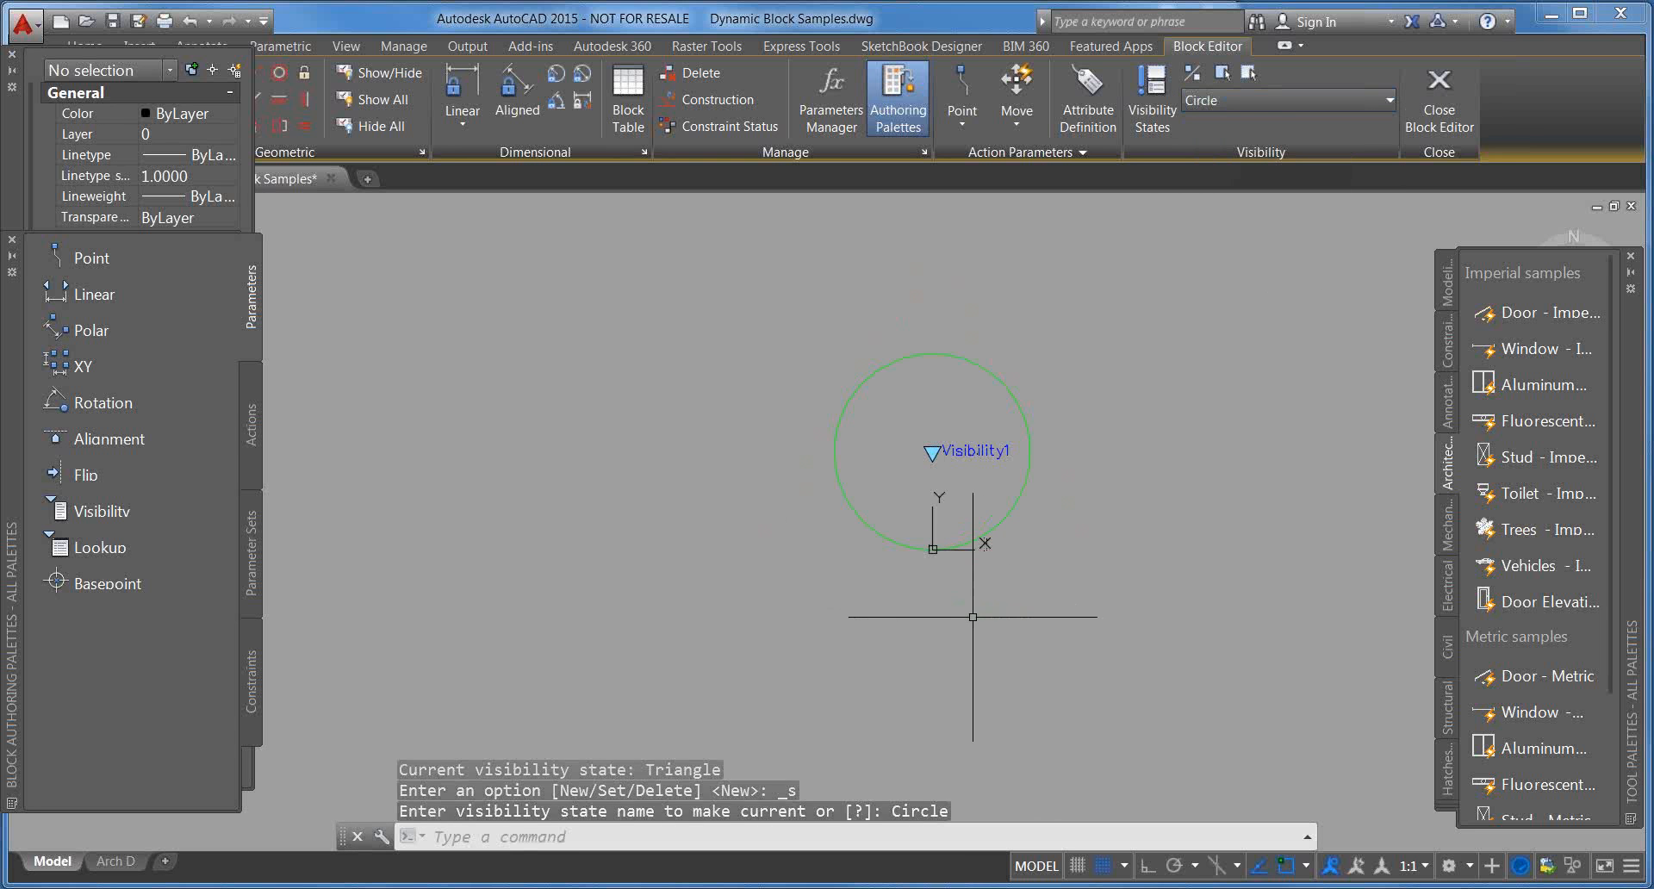
key("Escape")
key("Escape")
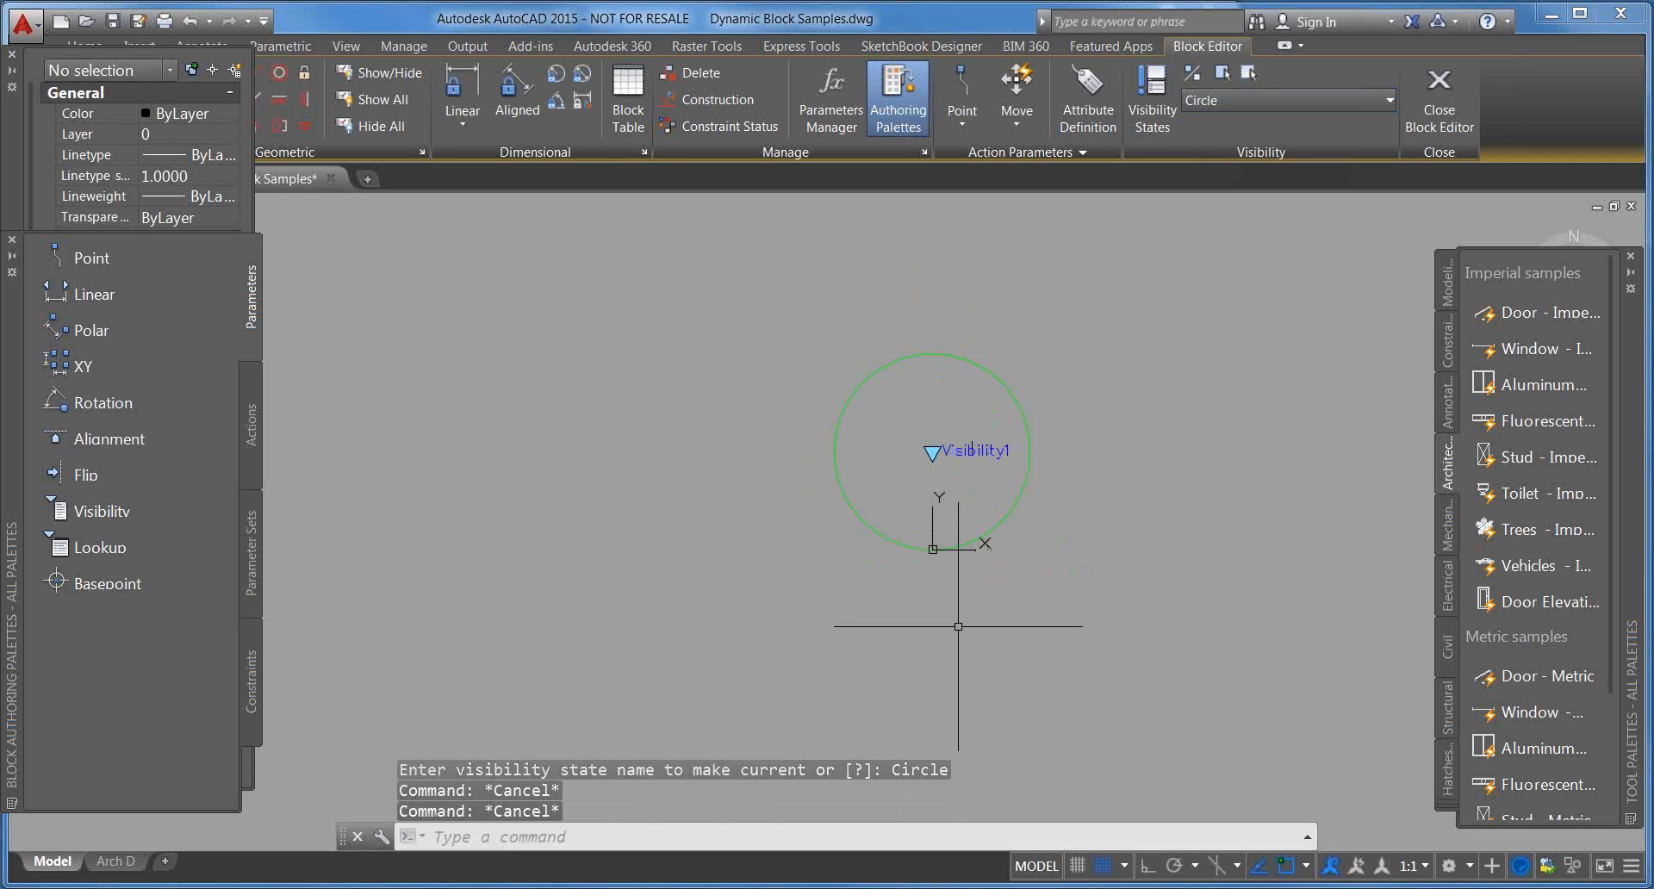
Step: Turn on visibility mode (BVMODE 1) to display the objects hidden in the current state as dimmed
left_click(1195, 75)
scroll(981, 587, "up", 2)
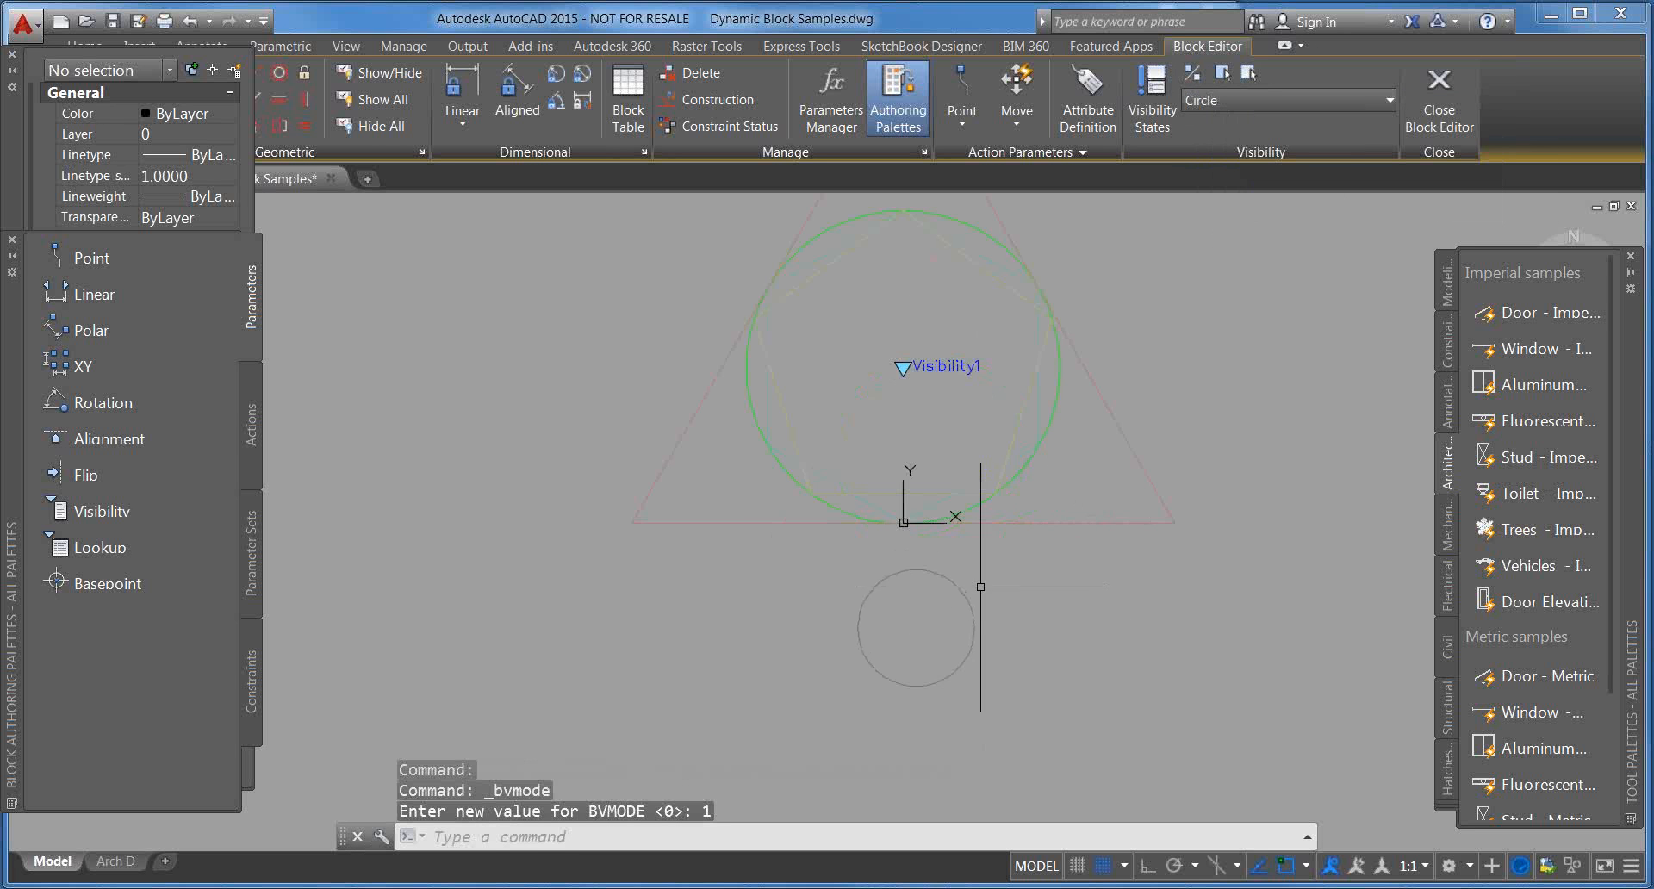
middle_click_drag(980, 587, 1056, 636)
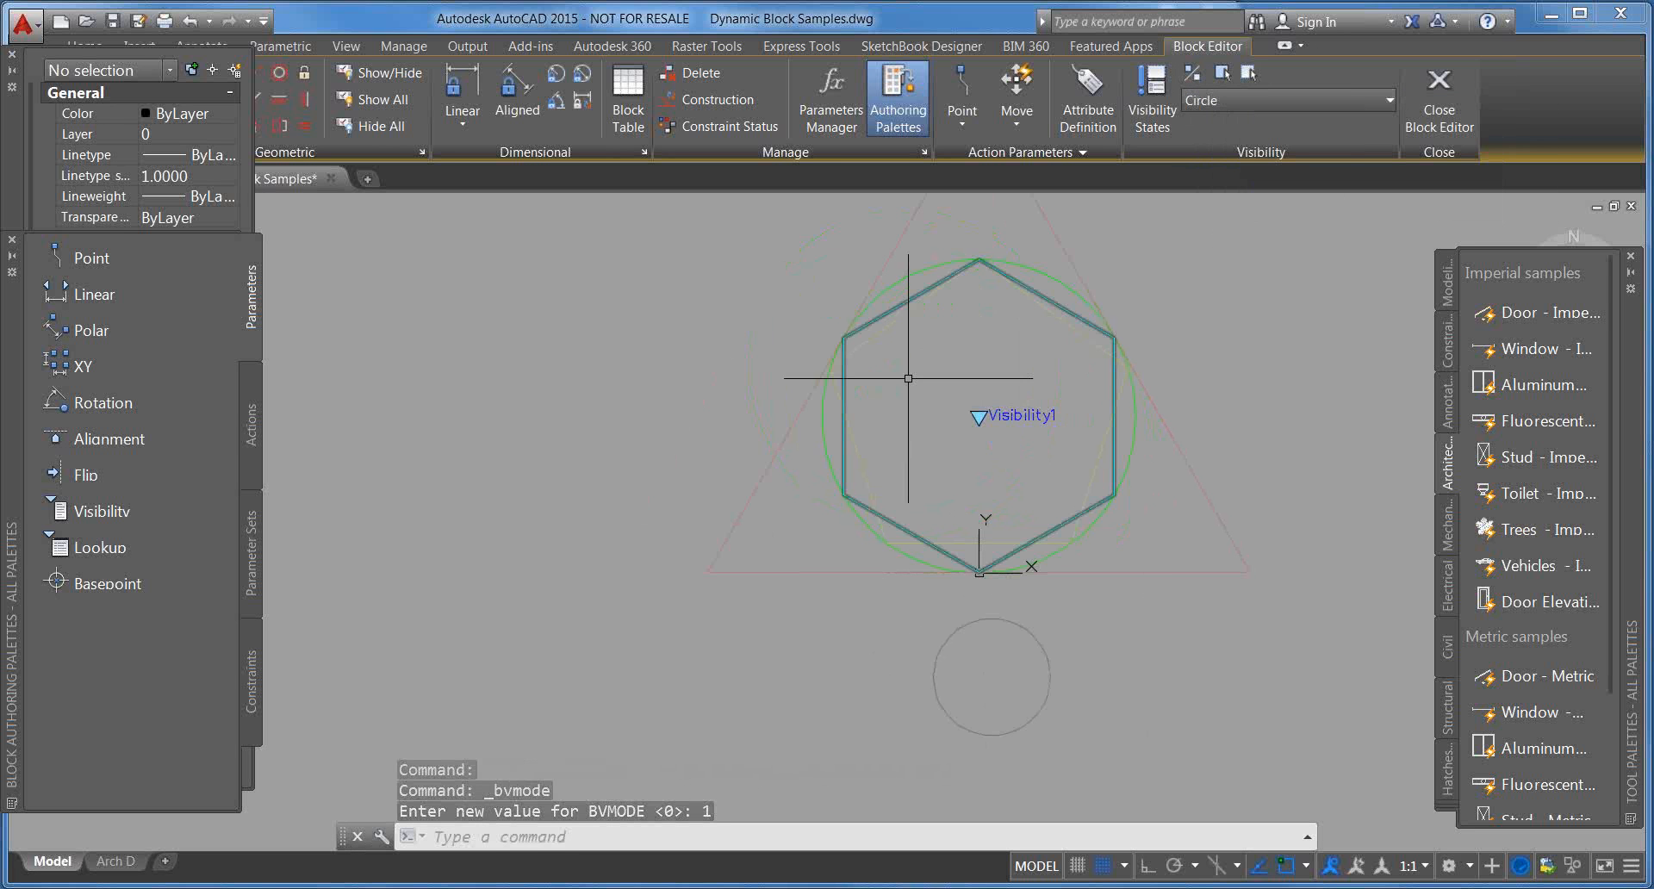
middle_click_drag(901, 431, 902, 493)
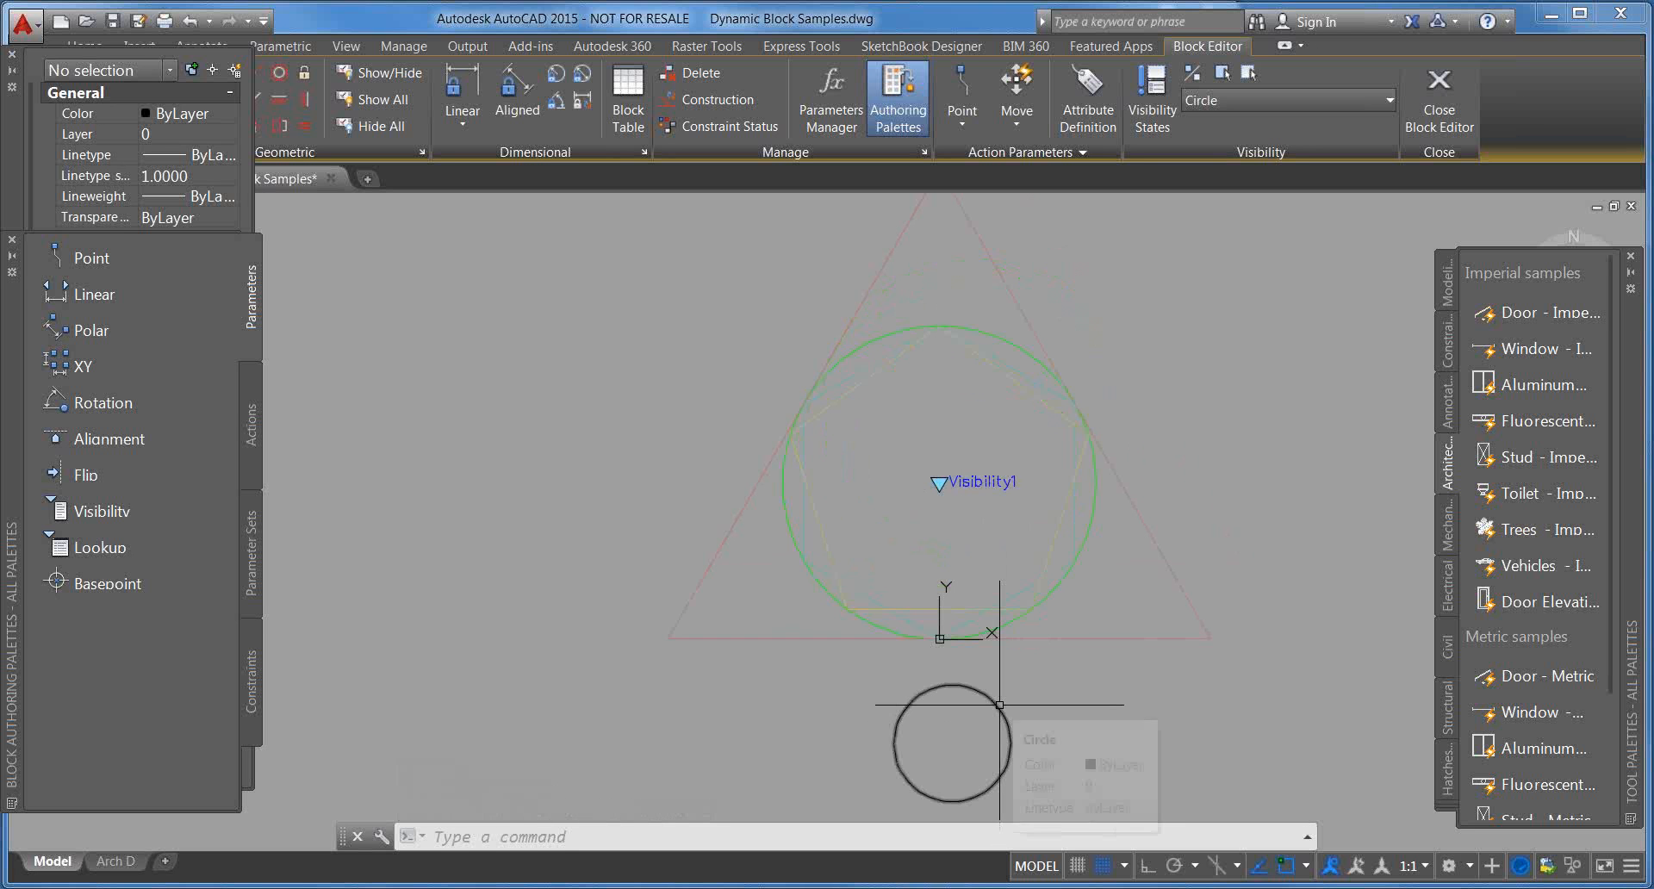
Step: Make the small circle below the shapes visible in the current Circle visibility state only
left_click(1222, 73)
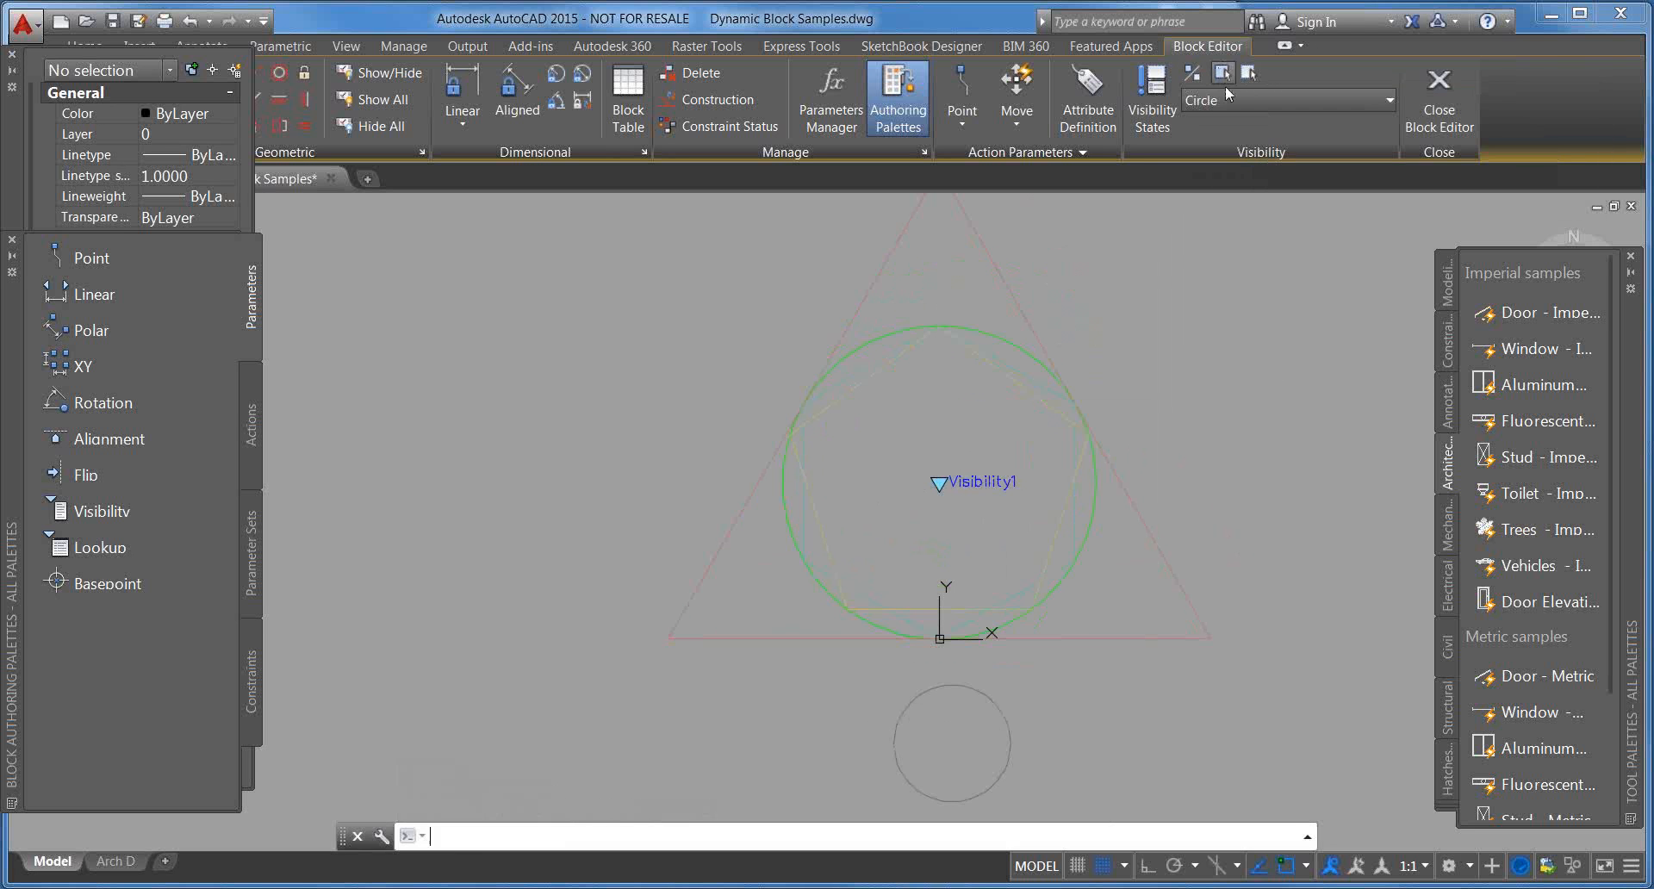
left_click(1012, 733)
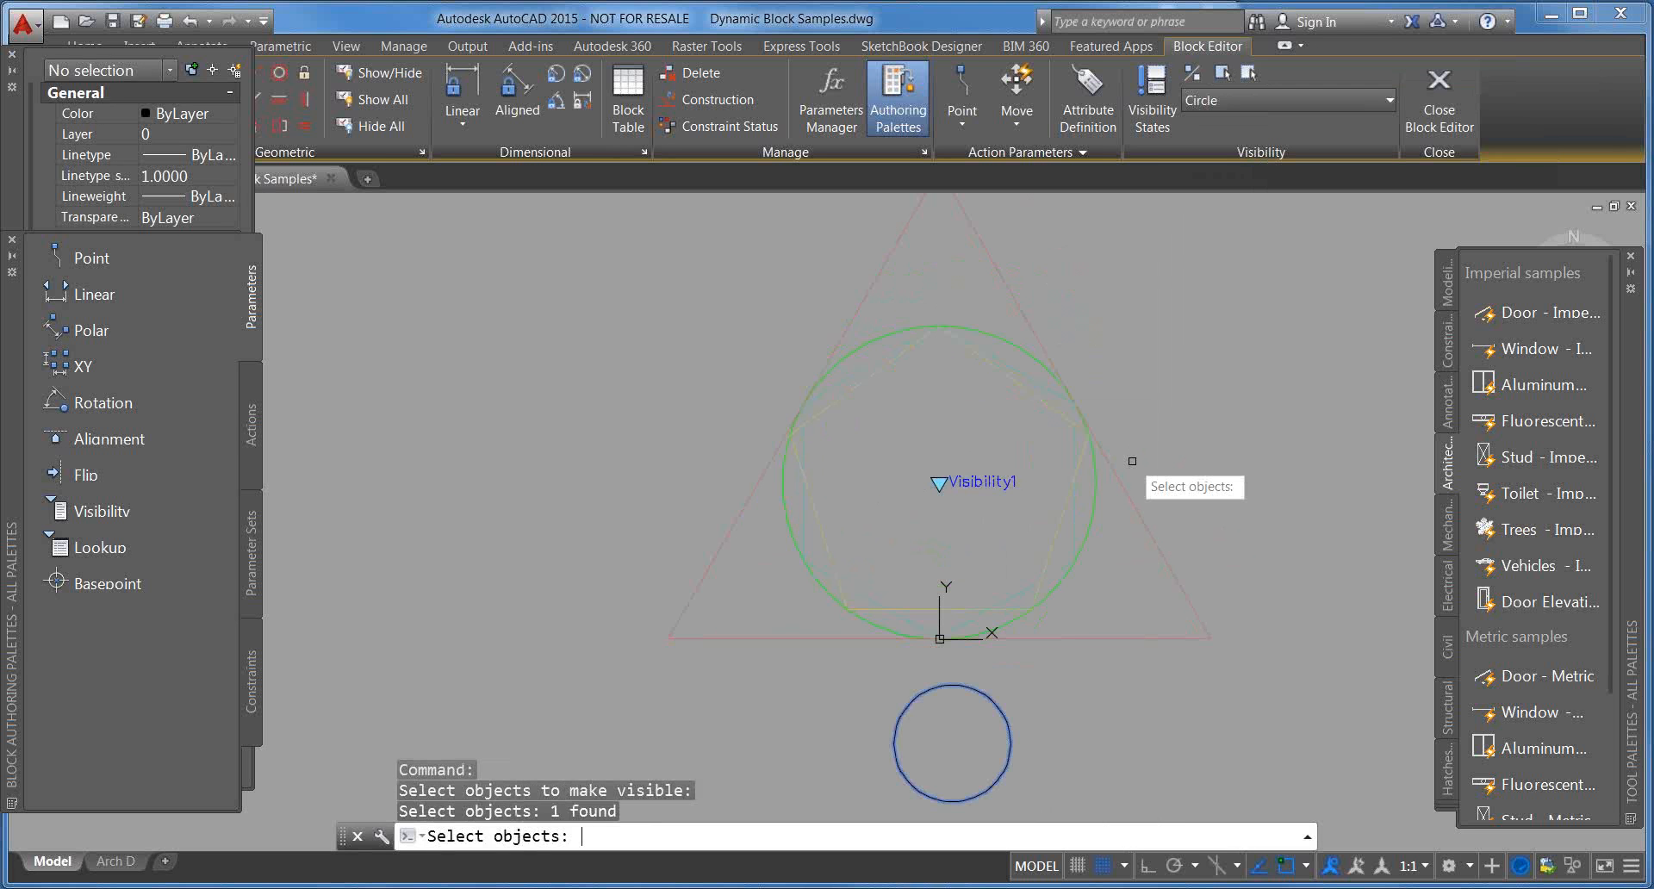
key("Return")
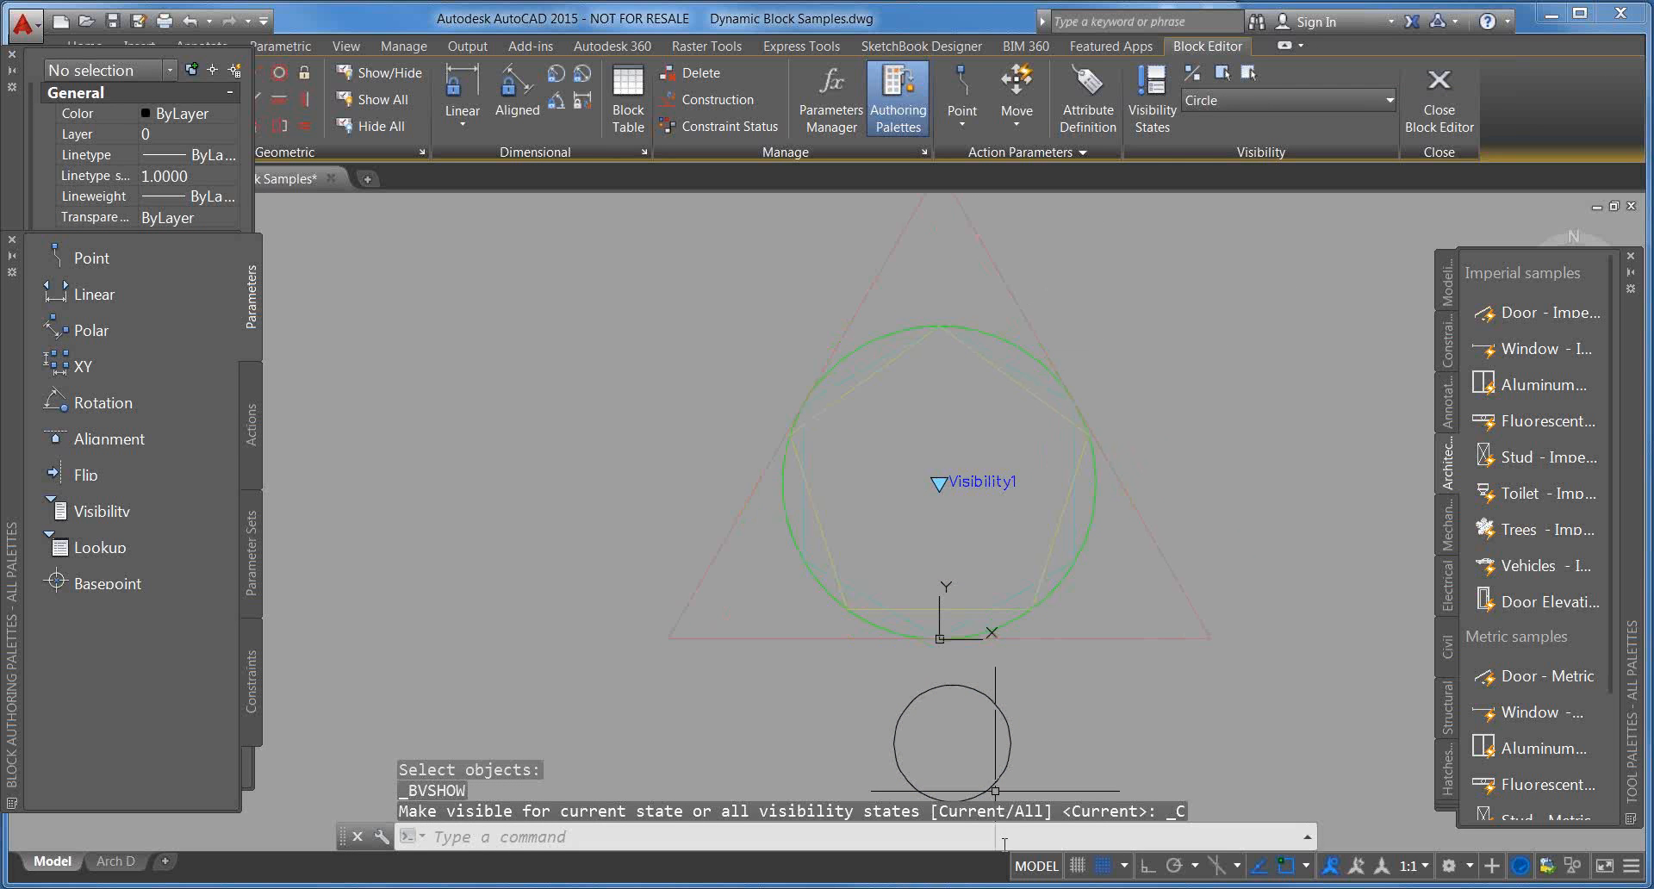
Step: Set the current visibility state to Hex and make the small circle visible in it
left_click(1204, 102)
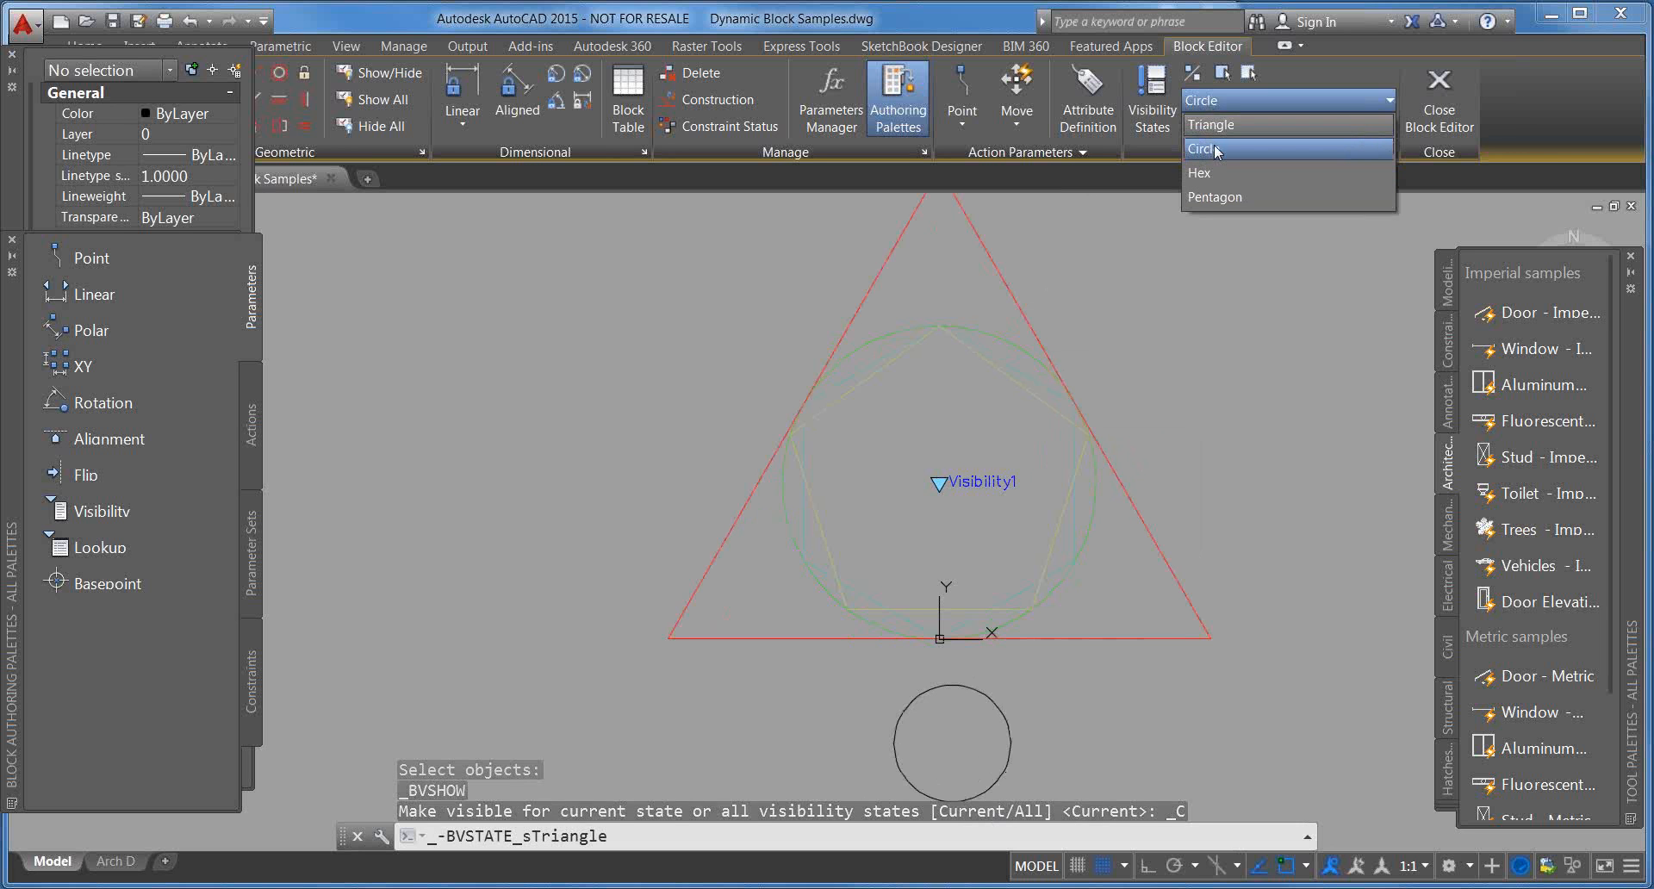
left_click(1212, 171)
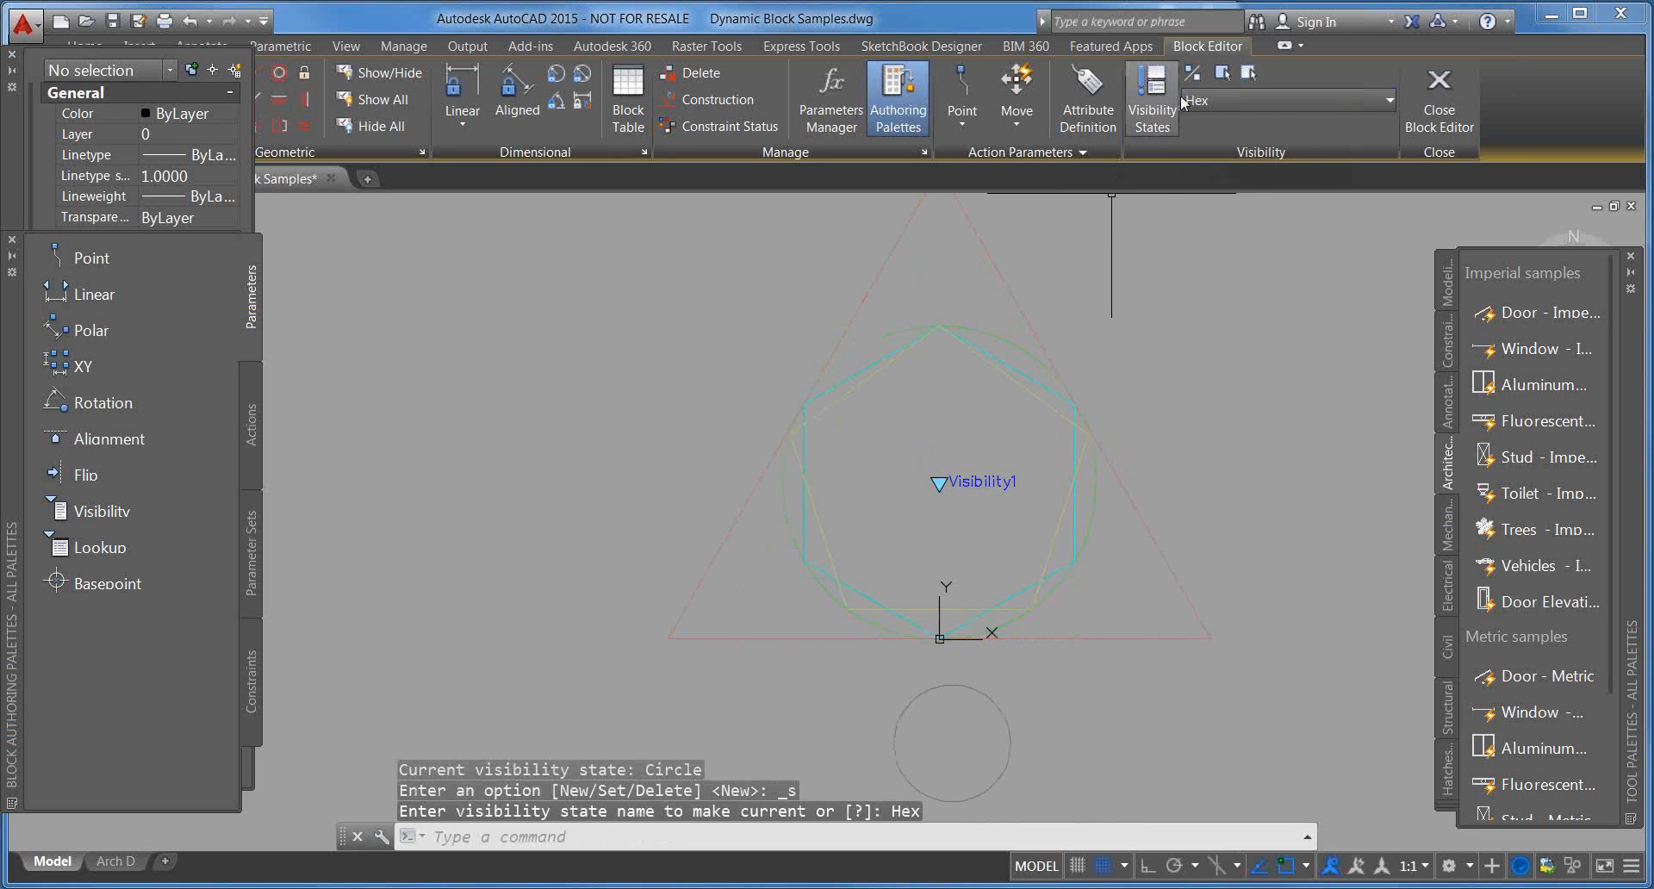
left_click(1222, 72)
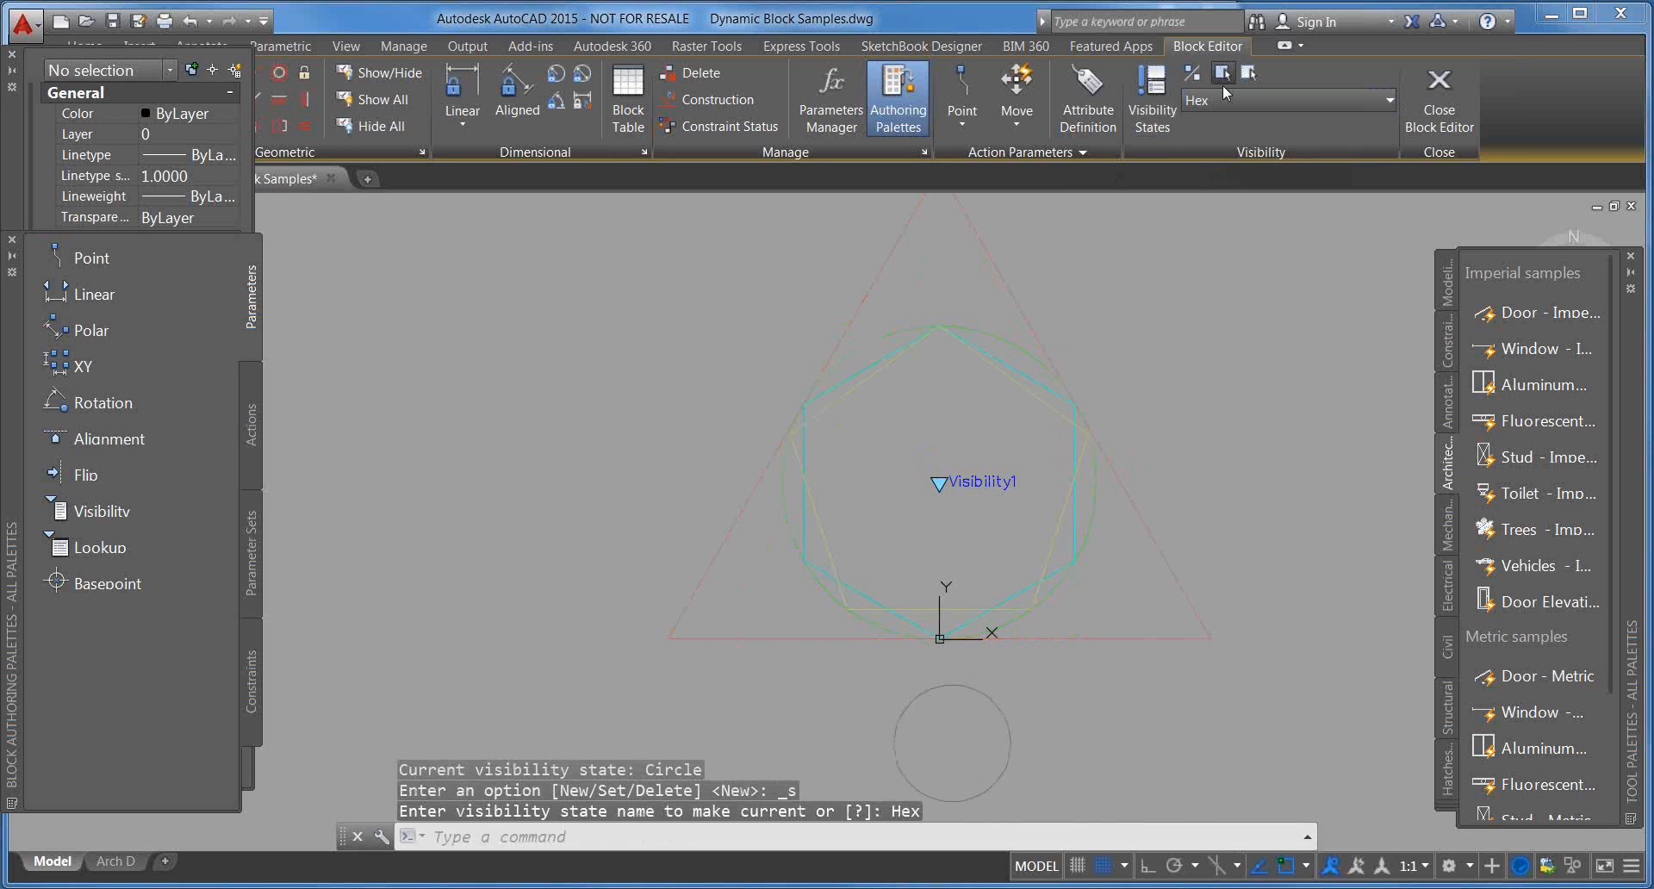
left_click(1012, 743)
key("Return")
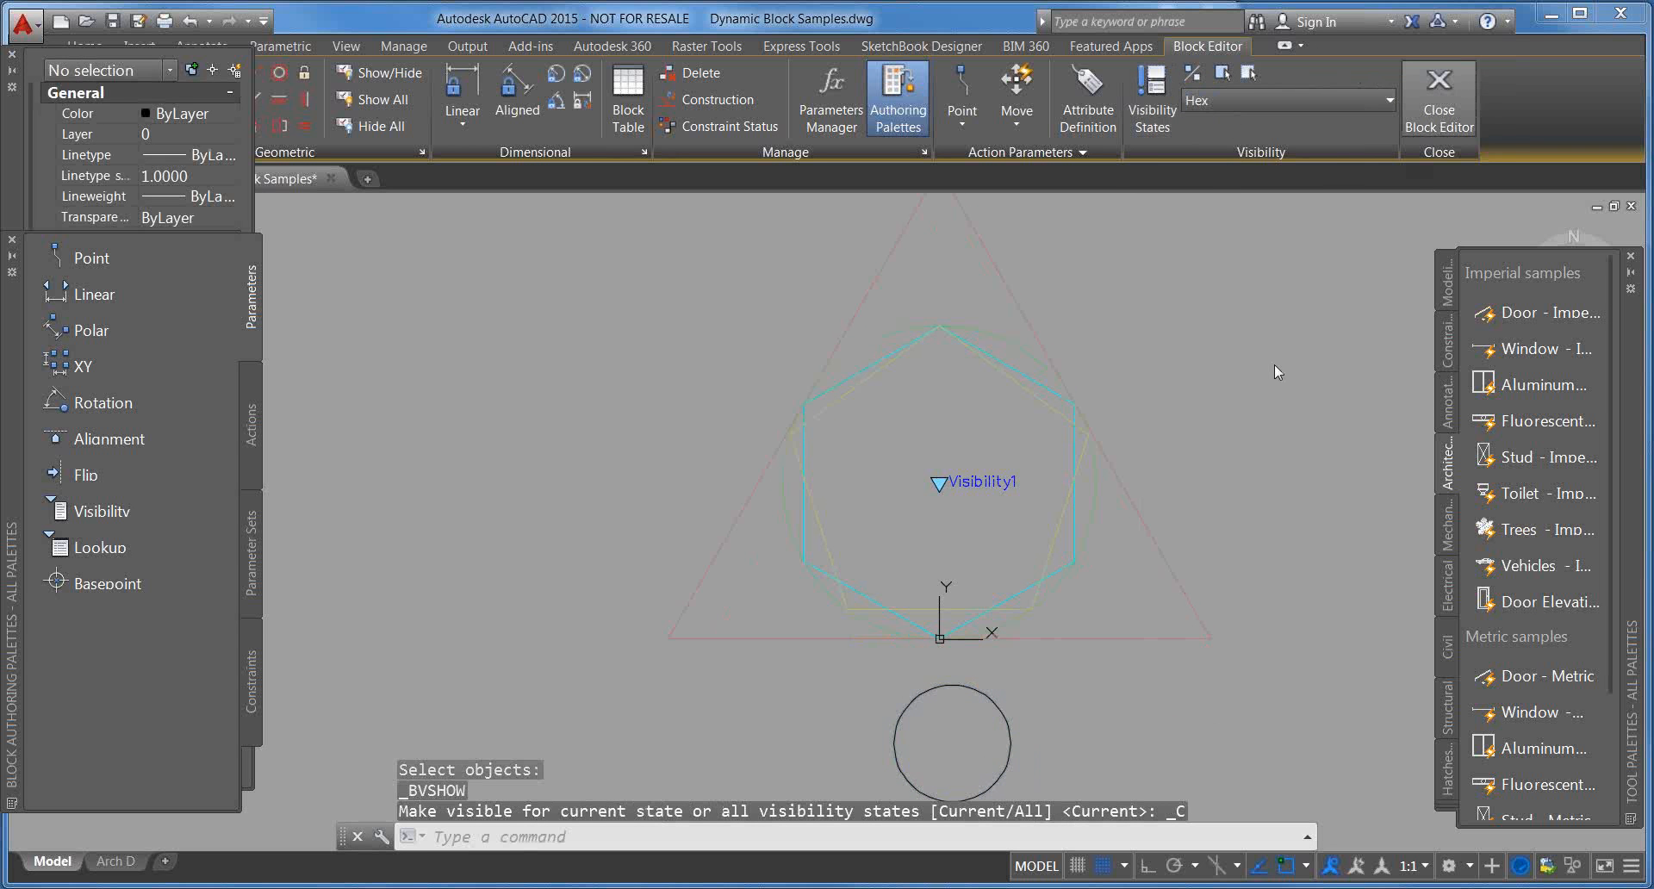
Step: Close the Block Editor and save the changes to the Shapes block
left_click(1439, 95)
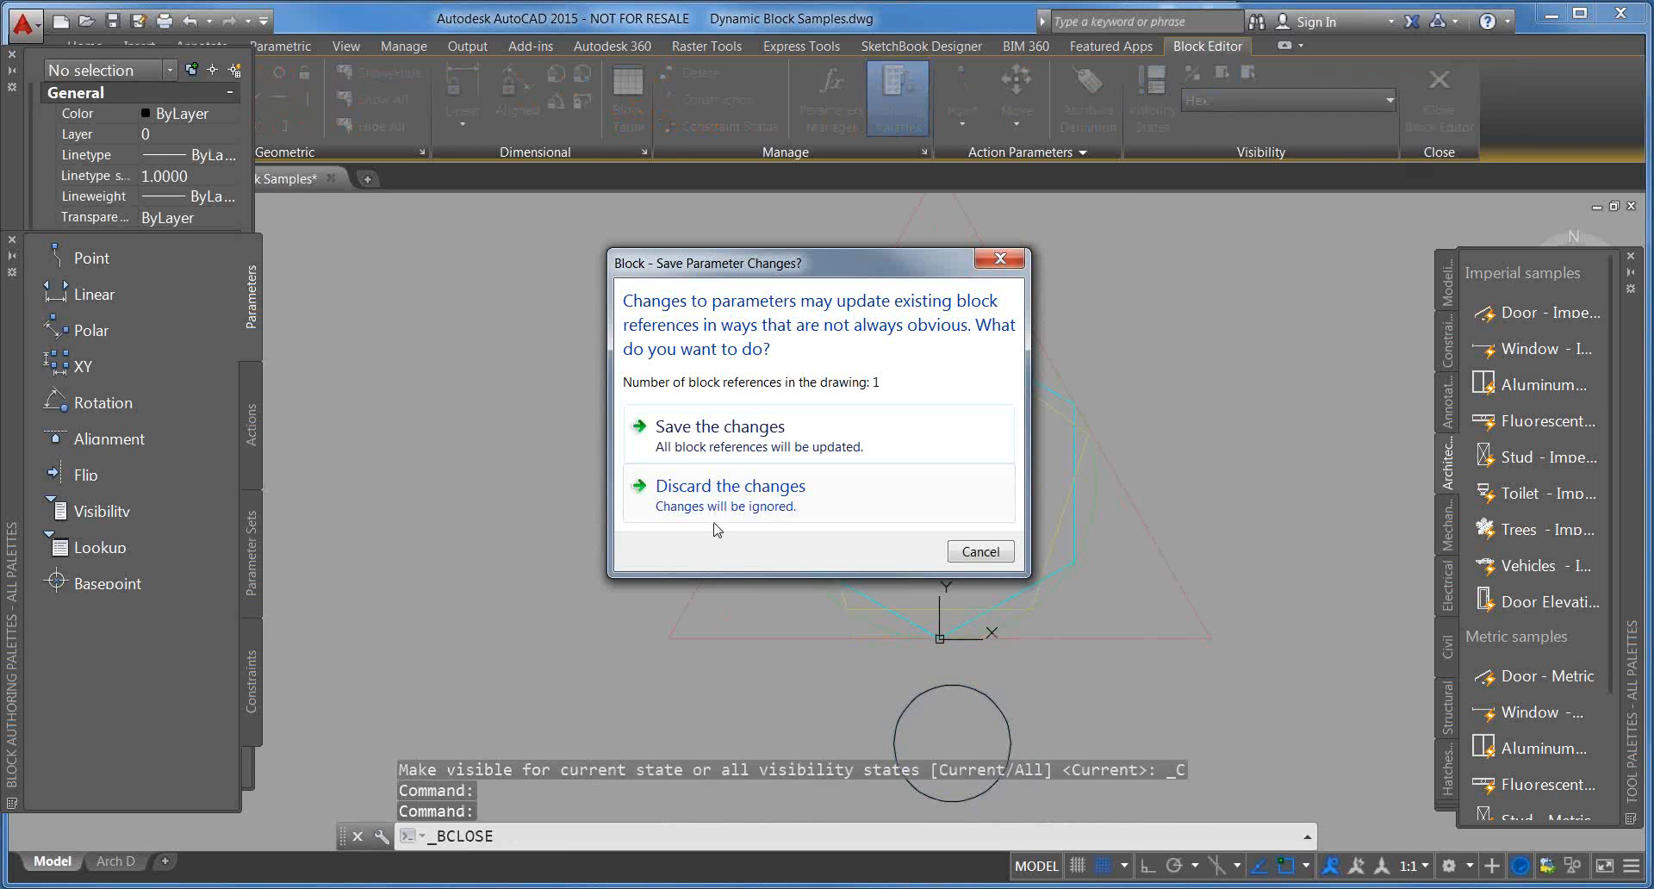
left_click(704, 446)
Step: Test the small circle's visibility in the inserted Shapes block by switching it to Triangle, Circle, Hex and back to Pentagon
left_click(891, 581)
left_click(918, 503)
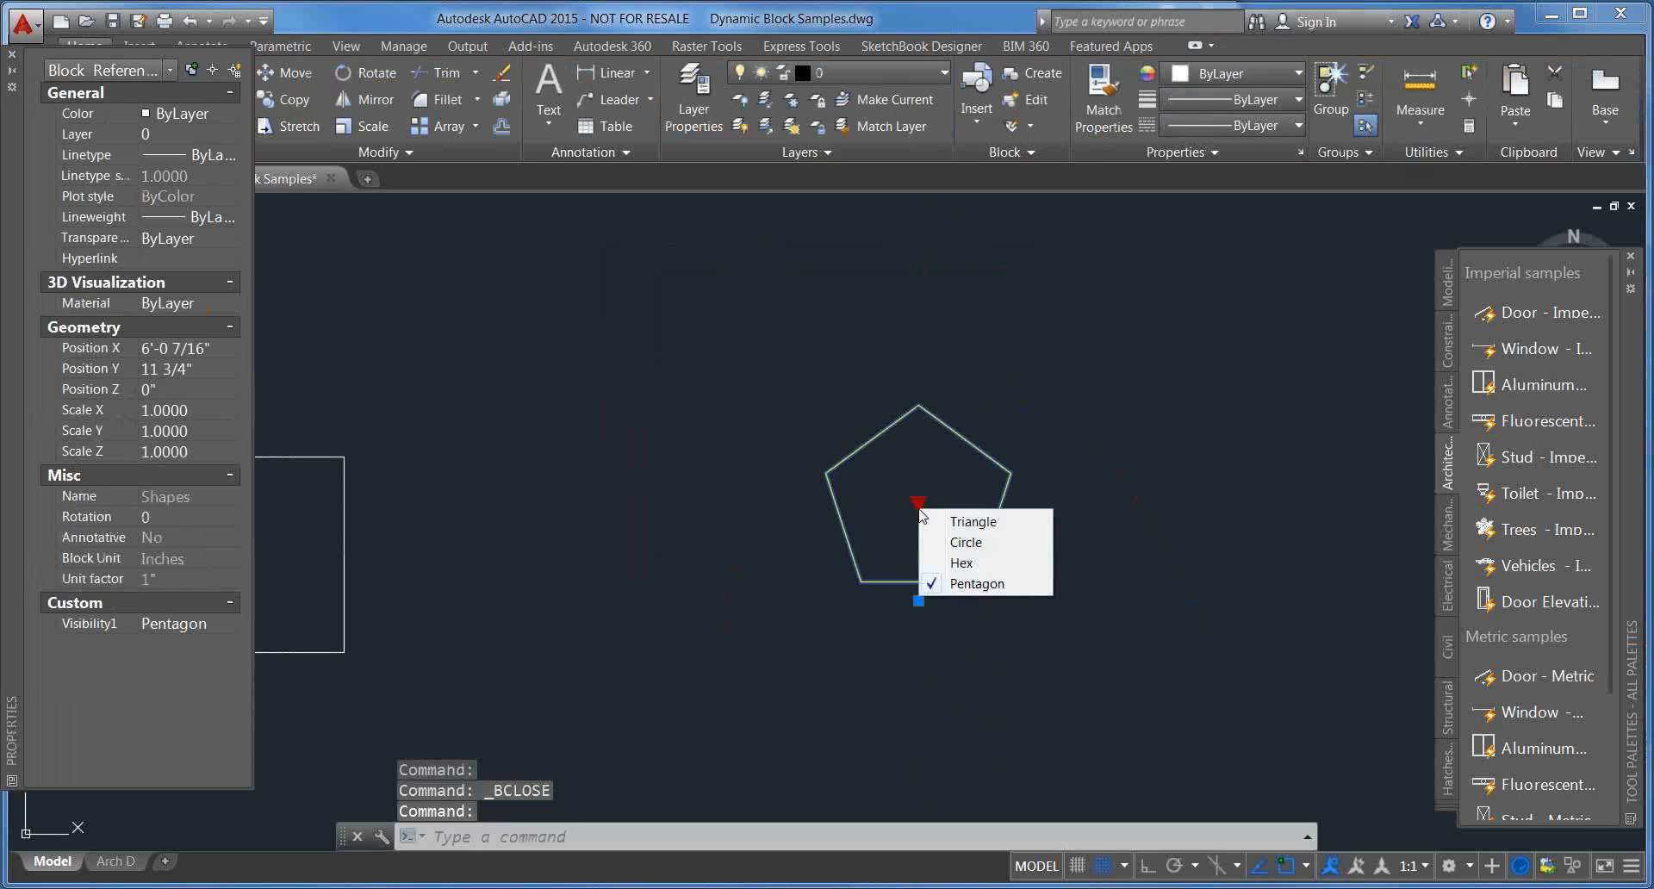
left_click(951, 523)
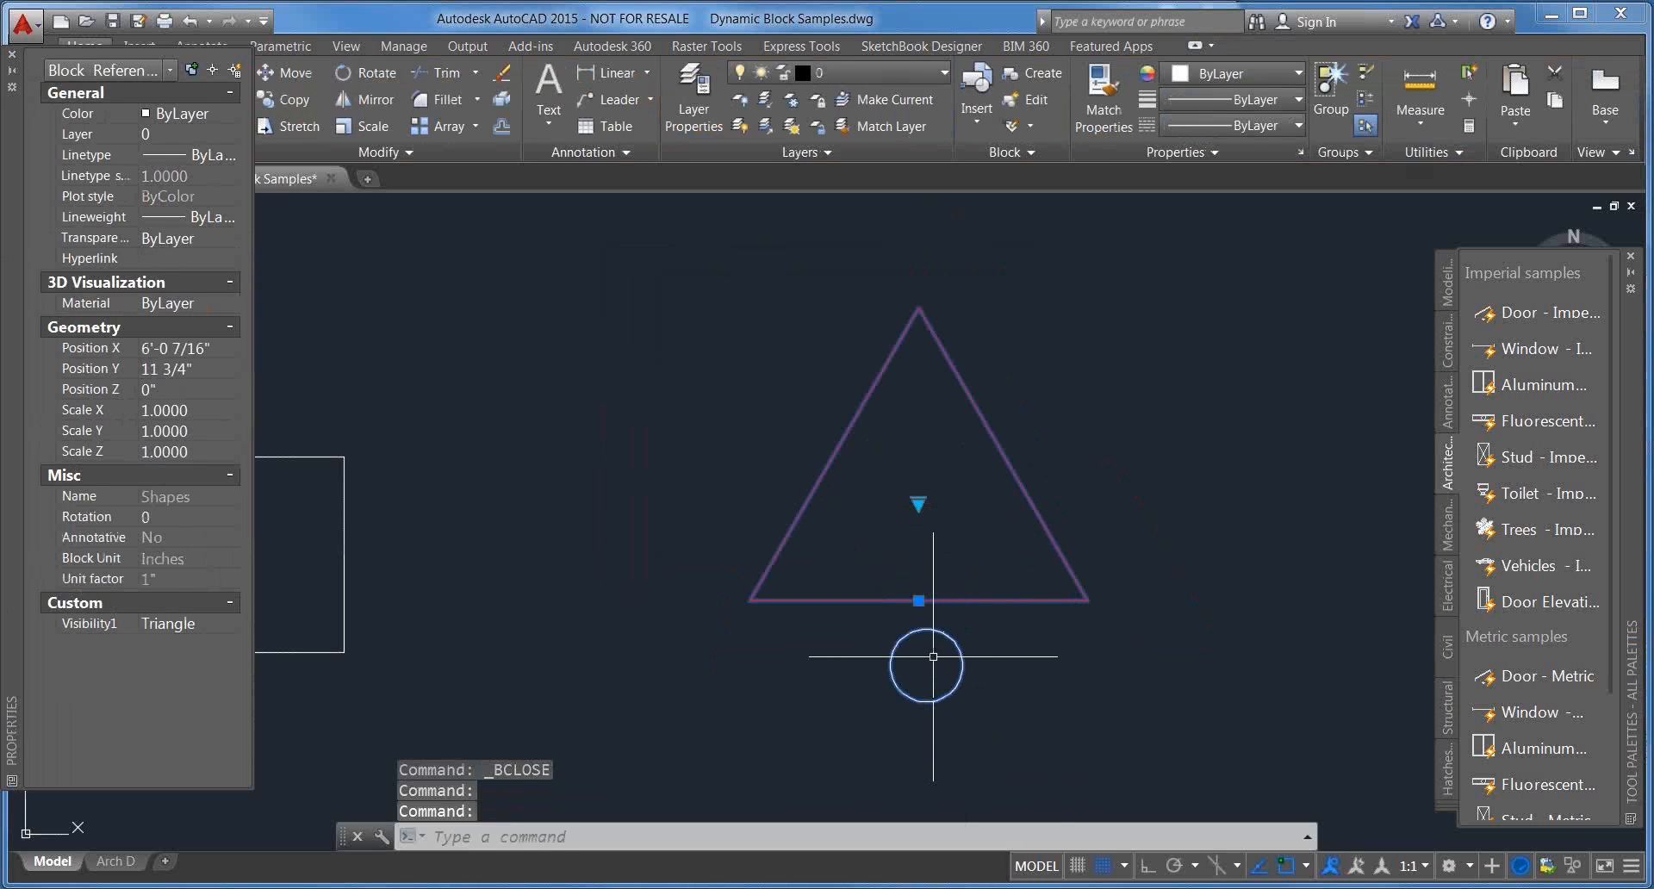
left_click(919, 503)
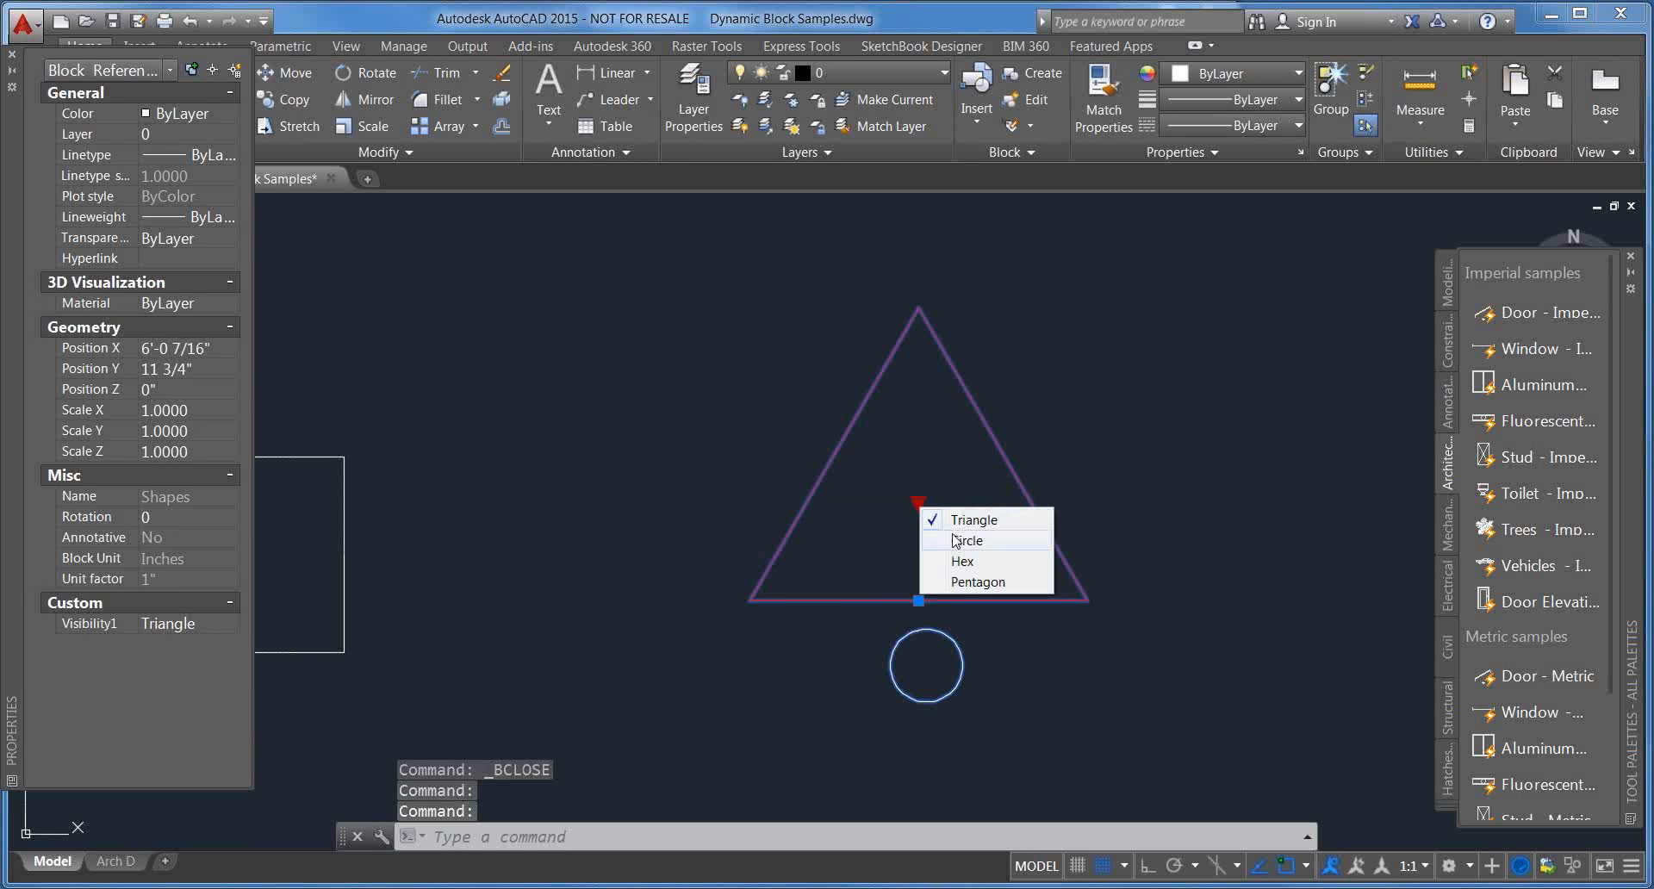
left_click(955, 541)
left_click(918, 503)
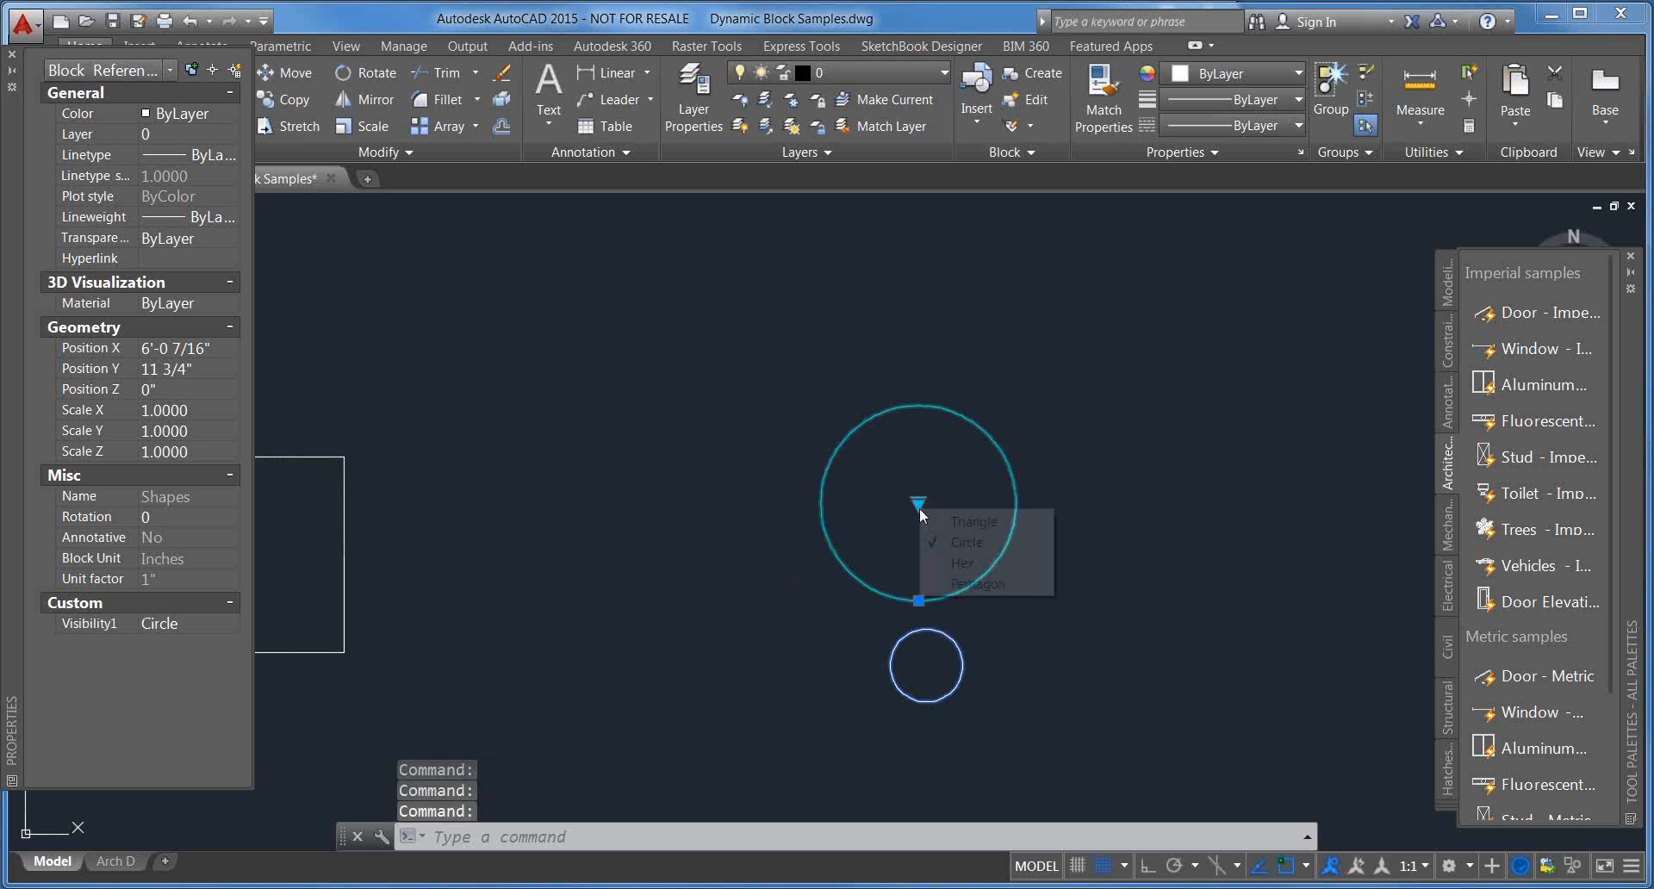
left_click(962, 563)
key("Escape")
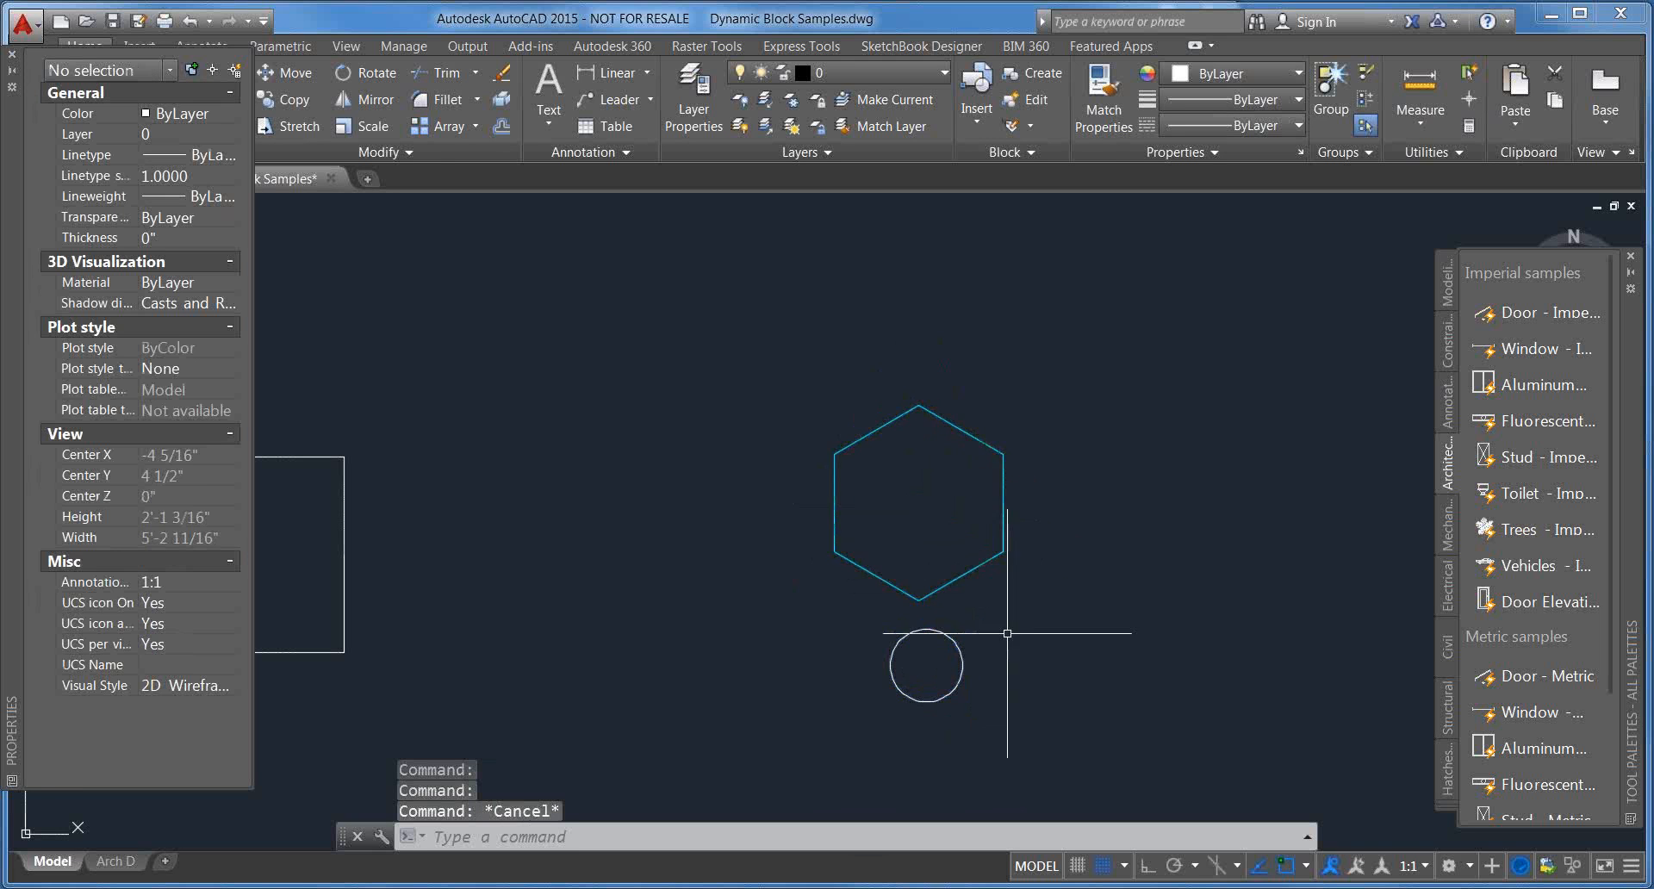
middle_click_drag(1007, 634, 1034, 615)
left_click(997, 553)
left_click(945, 488)
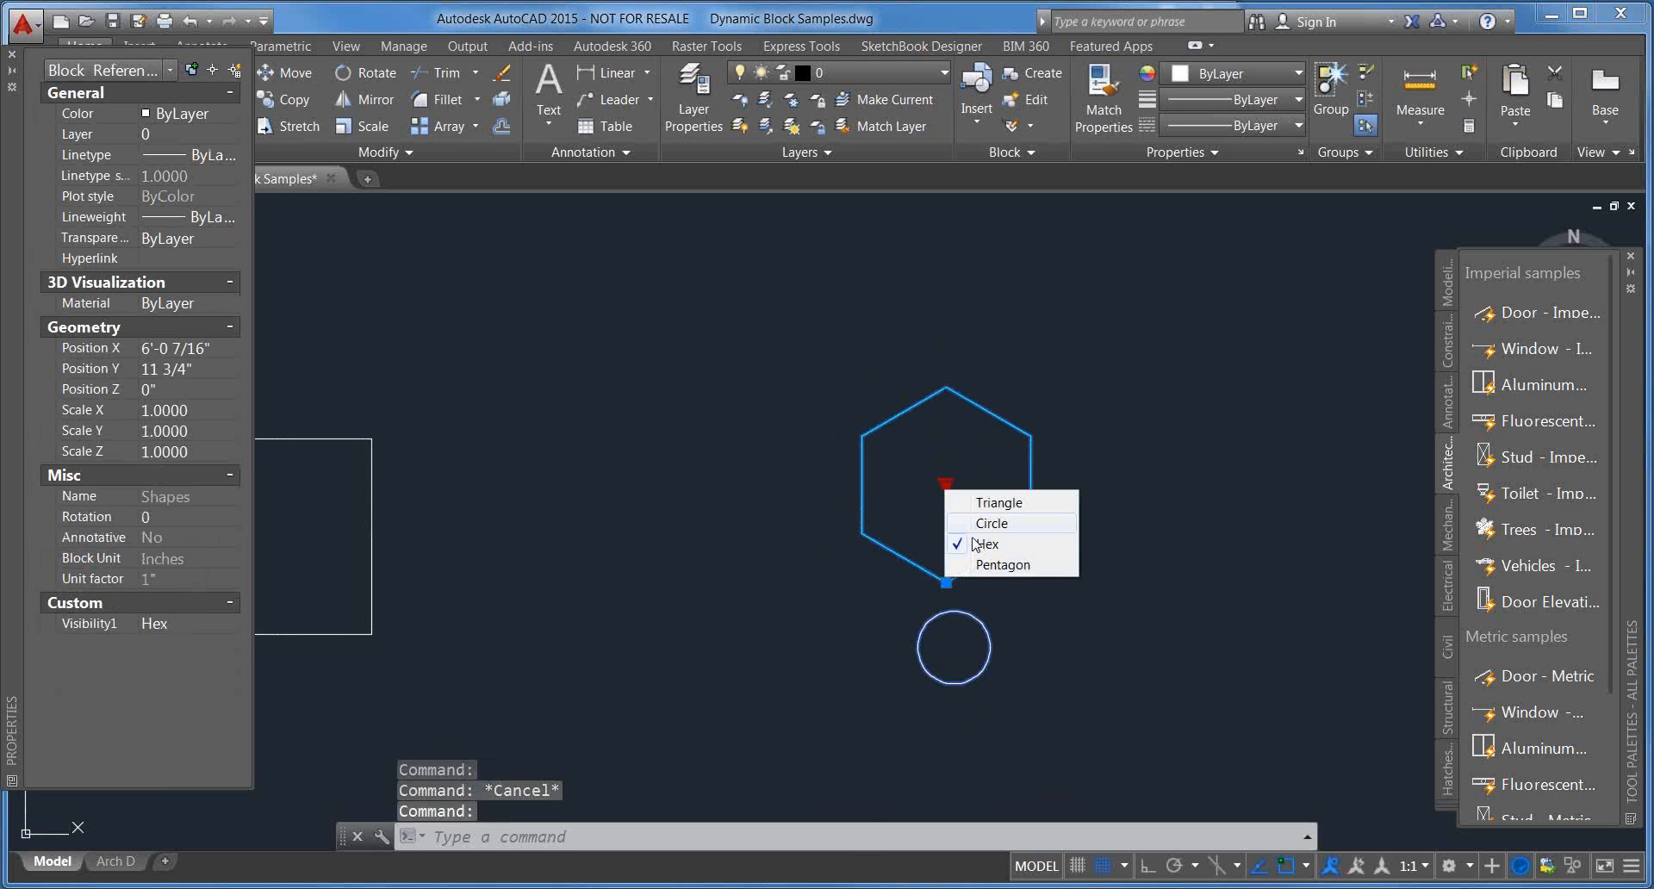
left_click(1000, 564)
key("Escape")
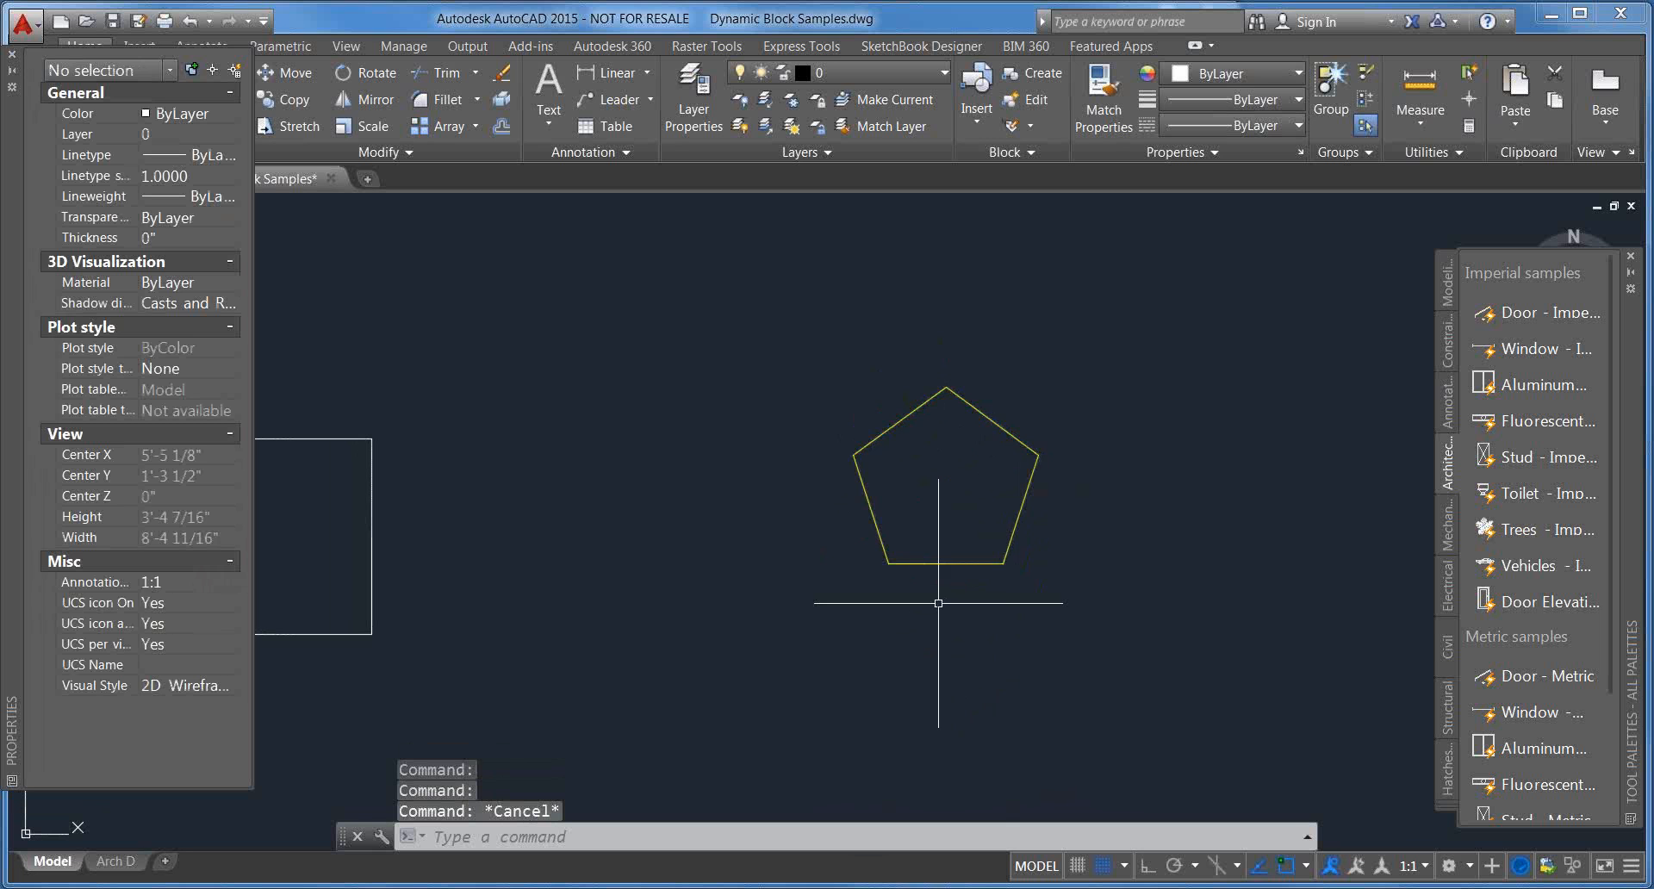
Step: Select the pentagon-shaped block reference and list the available Visibility1 states among its custom properties
scroll(938, 603, "up", 2)
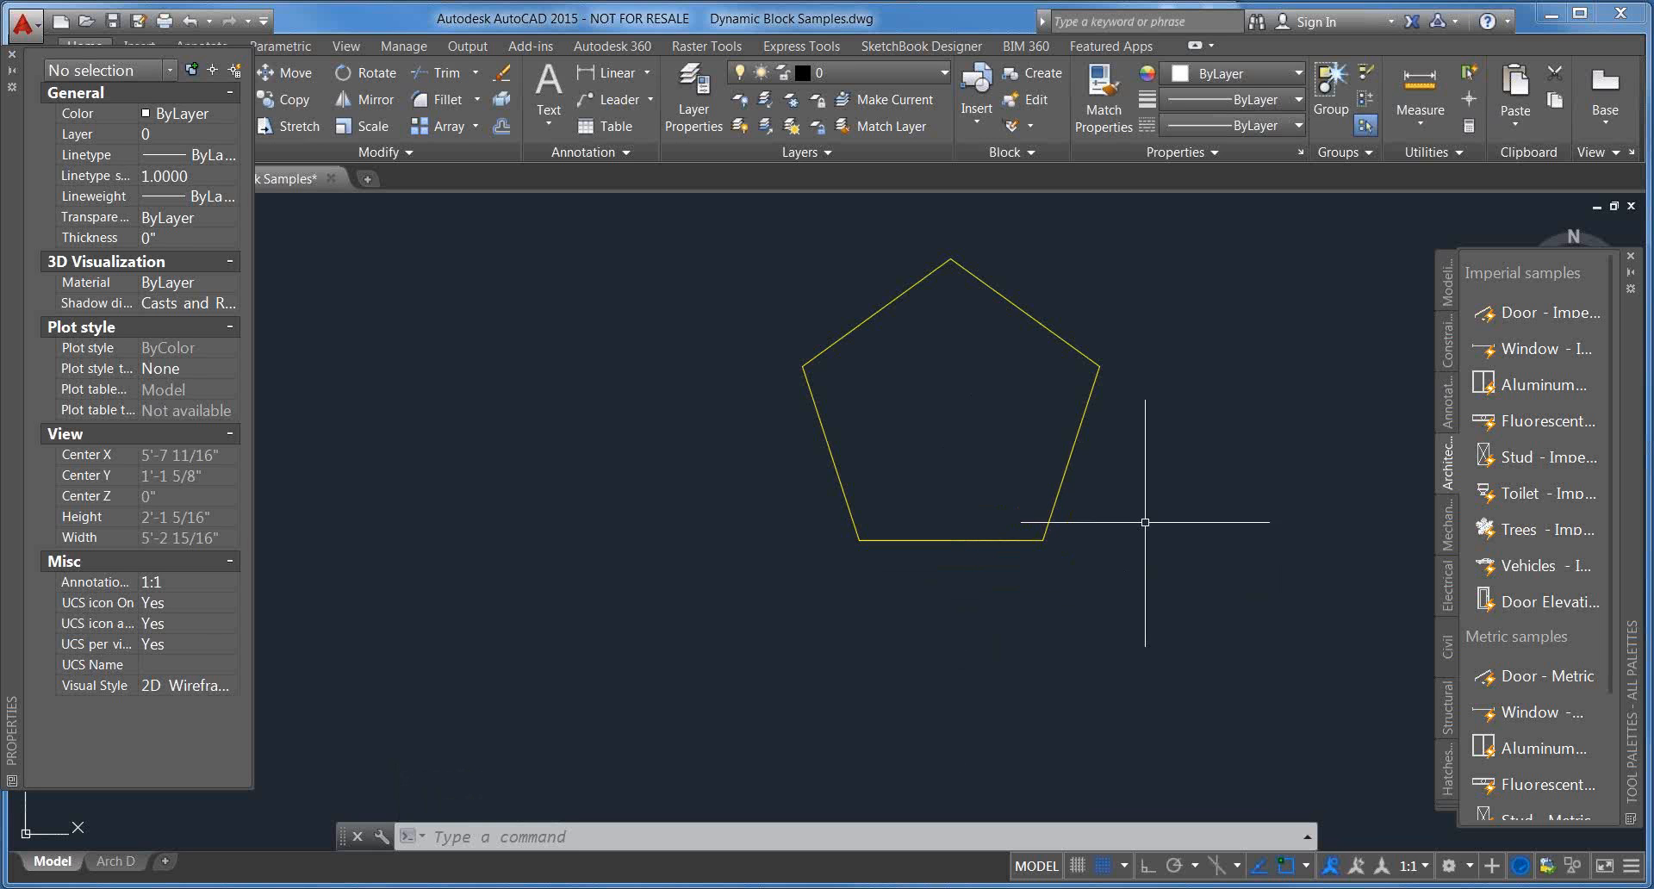
middle_click_drag(990, 494, 995, 536)
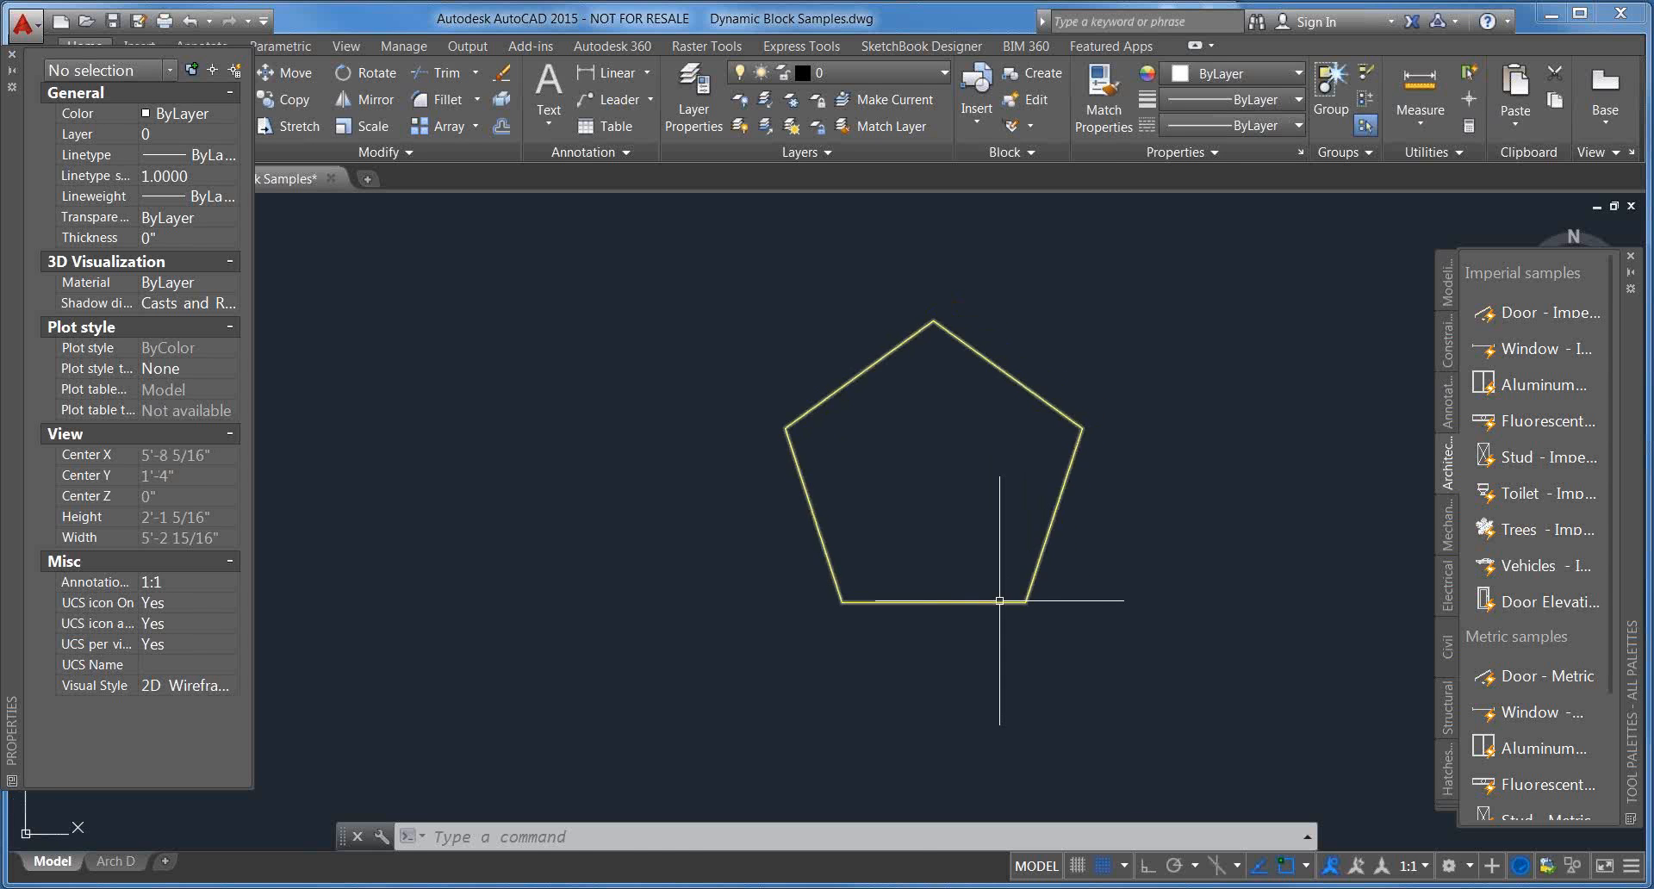
middle_click_drag(965, 529, 938, 558)
left_click(1033, 599)
left_click(991, 620)
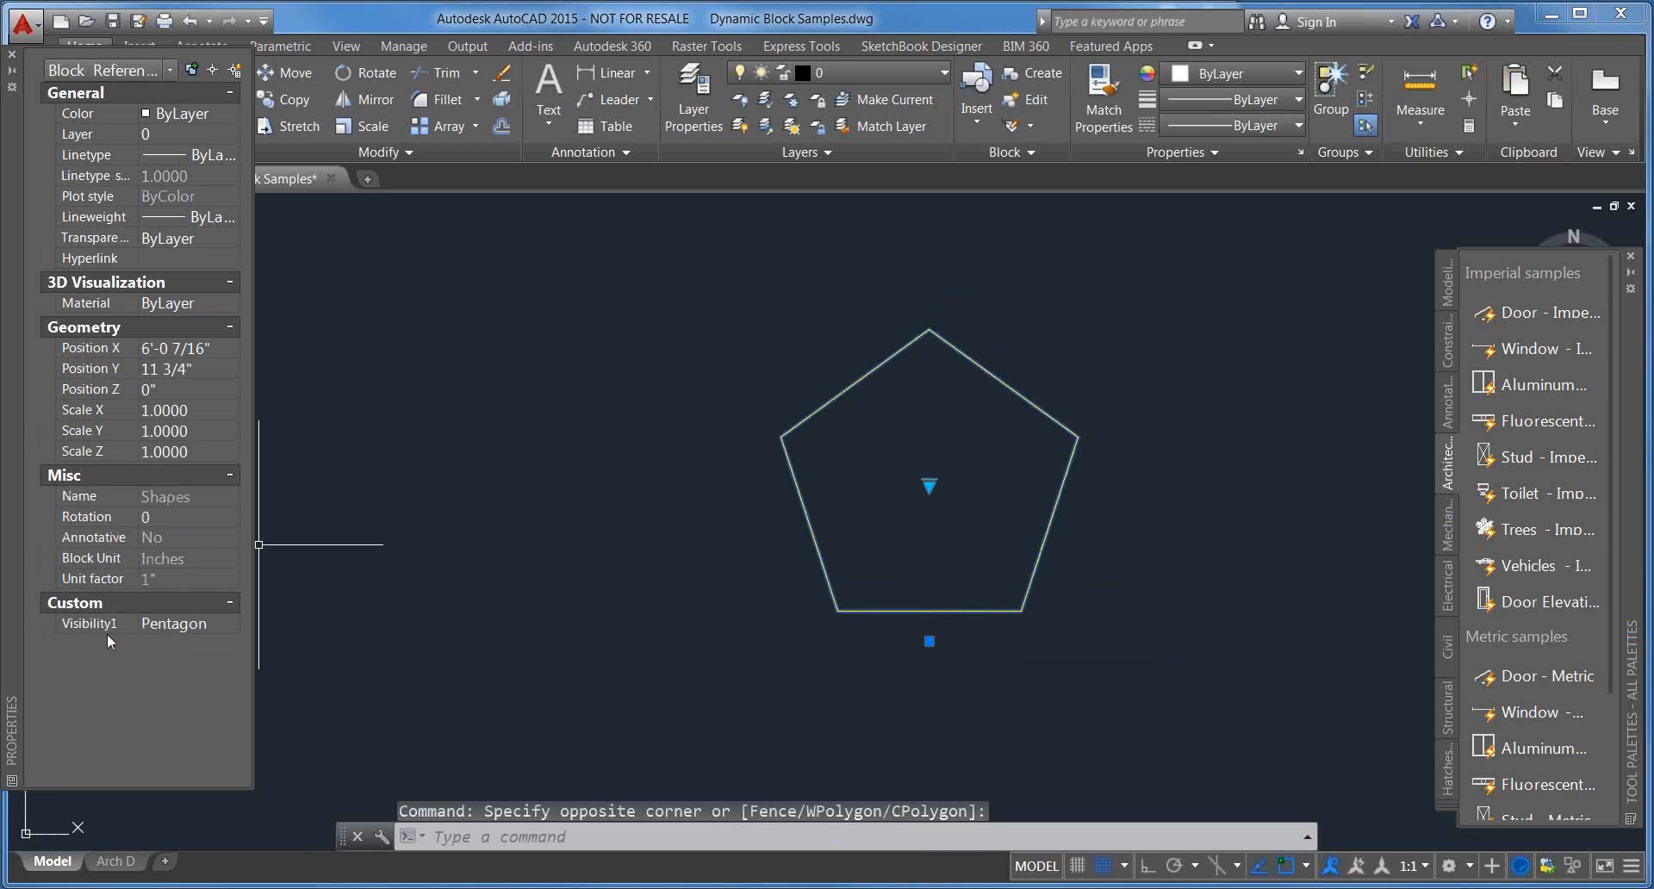
left_click(234, 625)
left_click(233, 624)
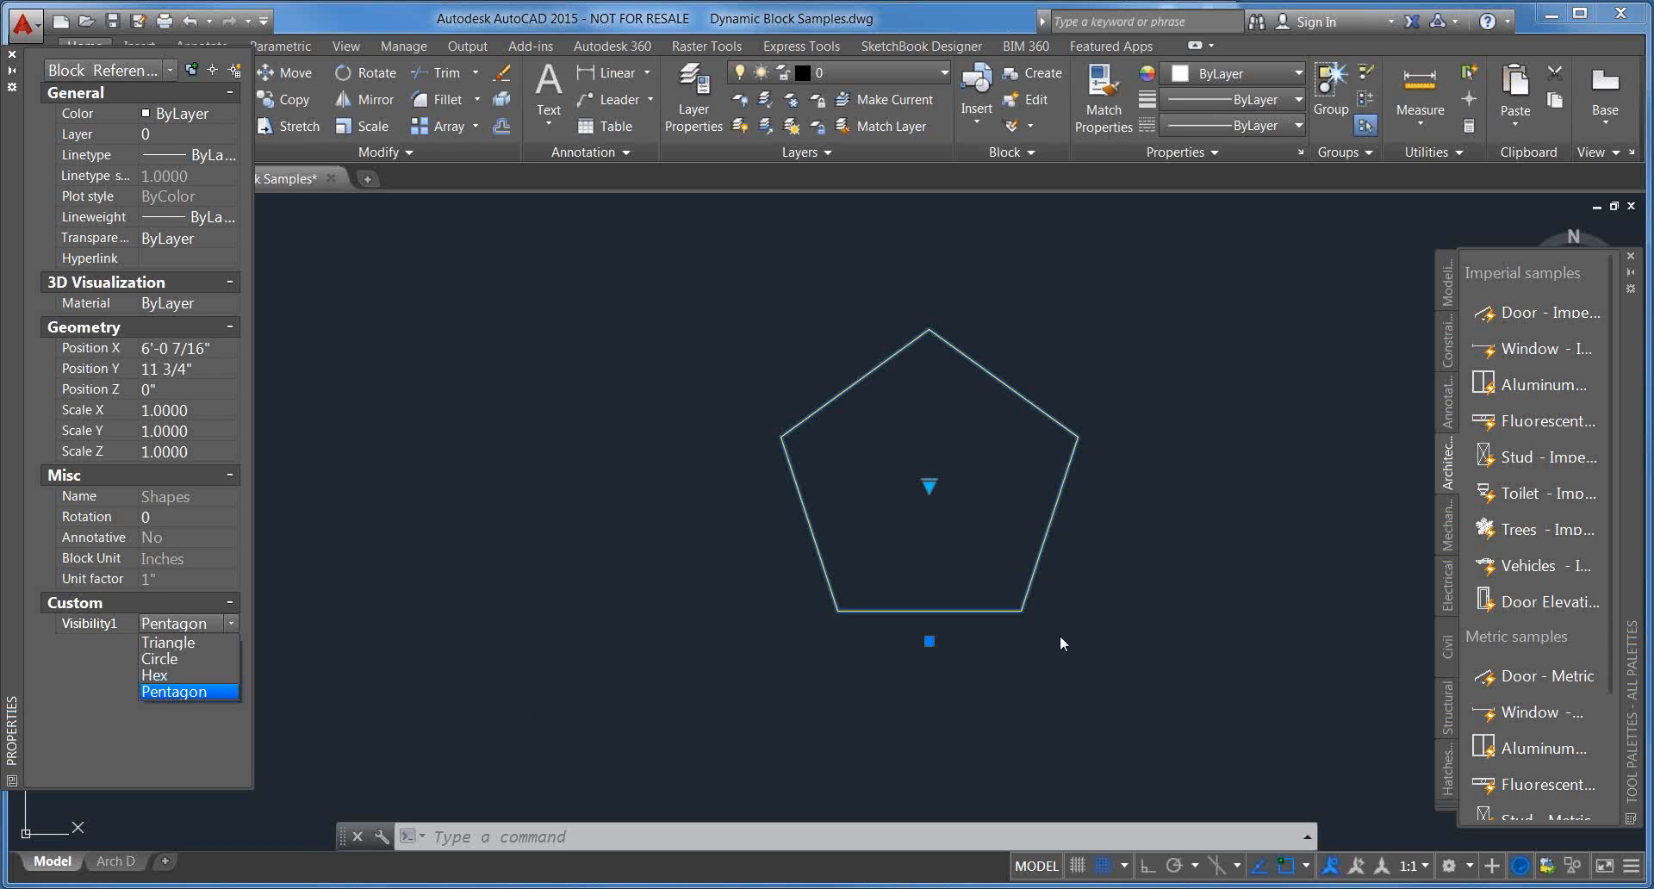
Step: Locate the stud block below the car, select it and examine the lookup grip beneath it
scroll(1038, 646, "down", 3)
scroll(1033, 650, "down", 5)
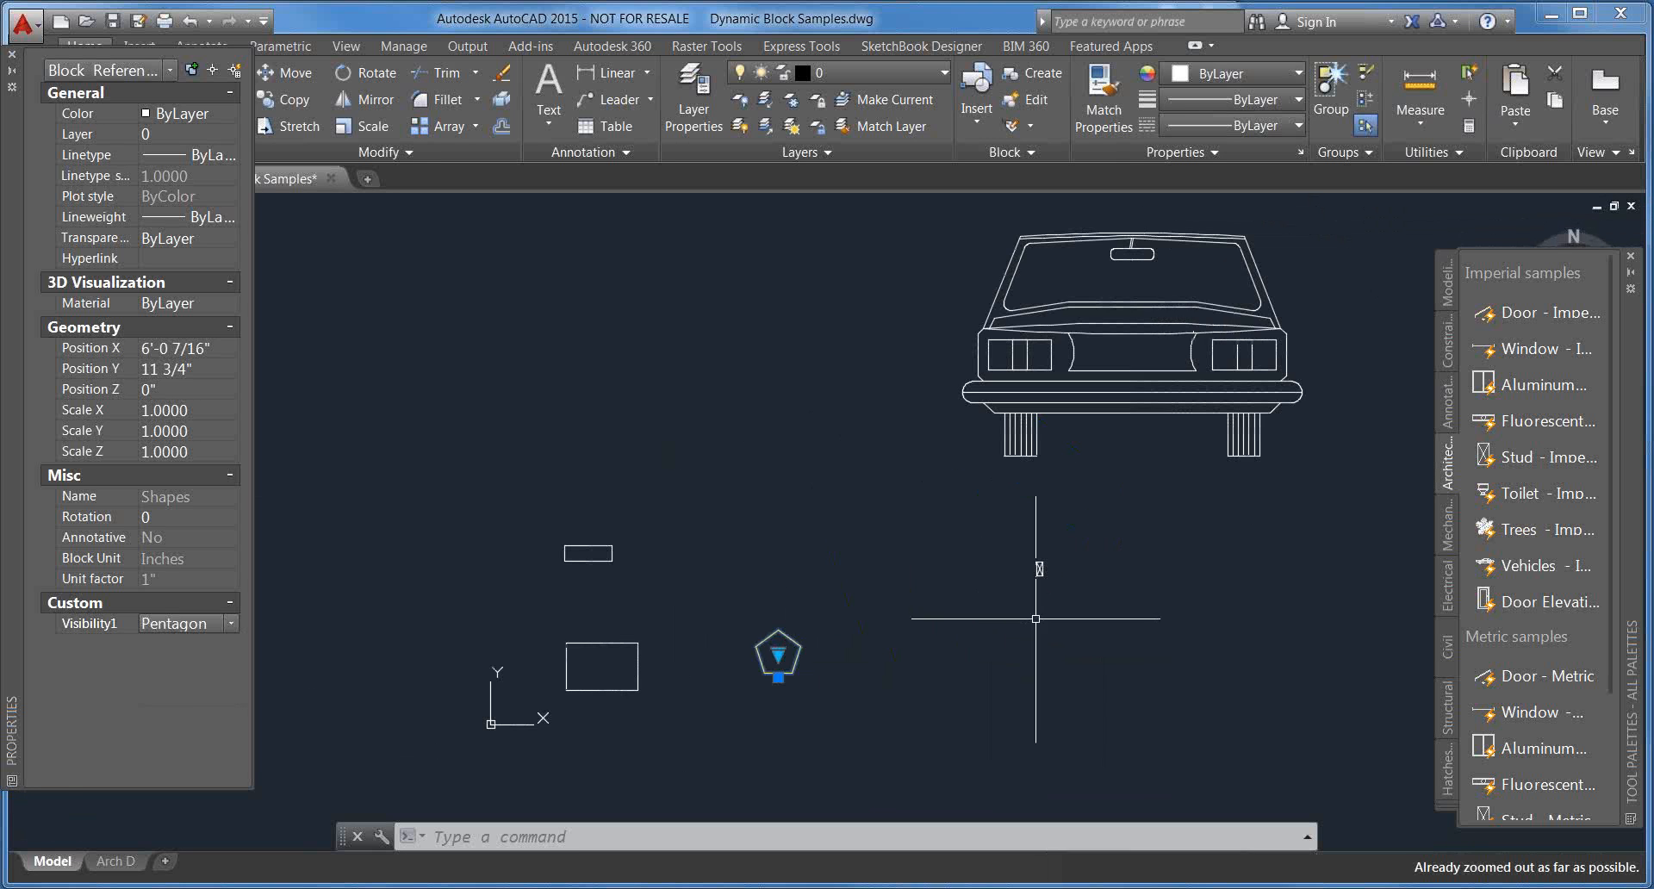
scroll(1026, 553, "up", 8)
left_click(1055, 467)
scroll(1120, 594, "down", 1)
scroll(1108, 602, "up", 3)
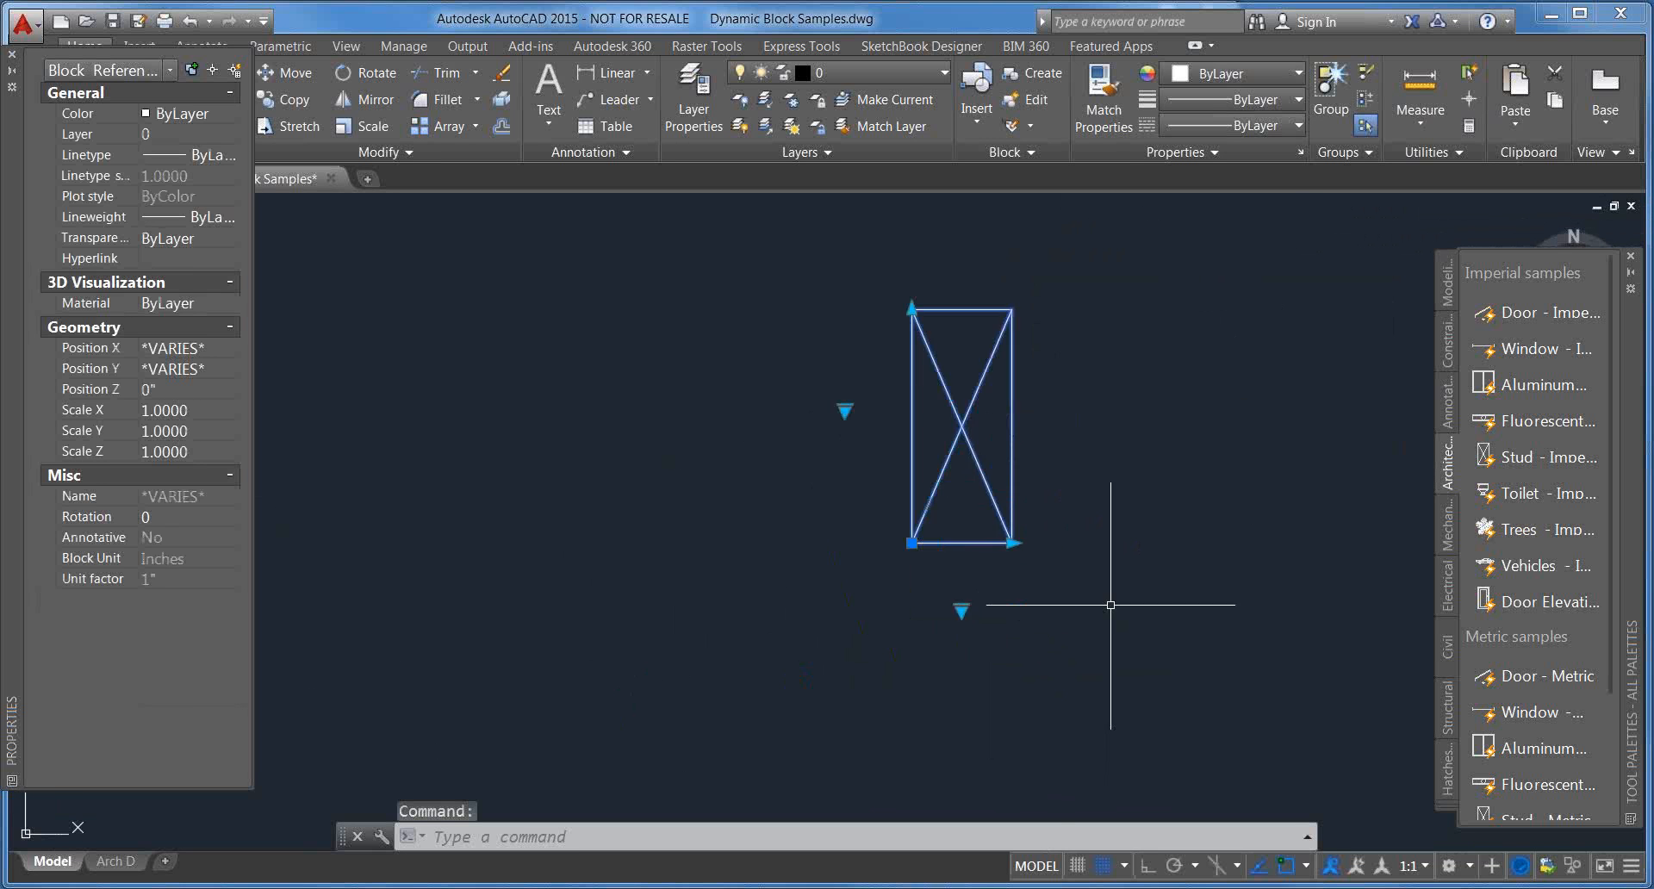
scroll(1013, 663, "down", 1)
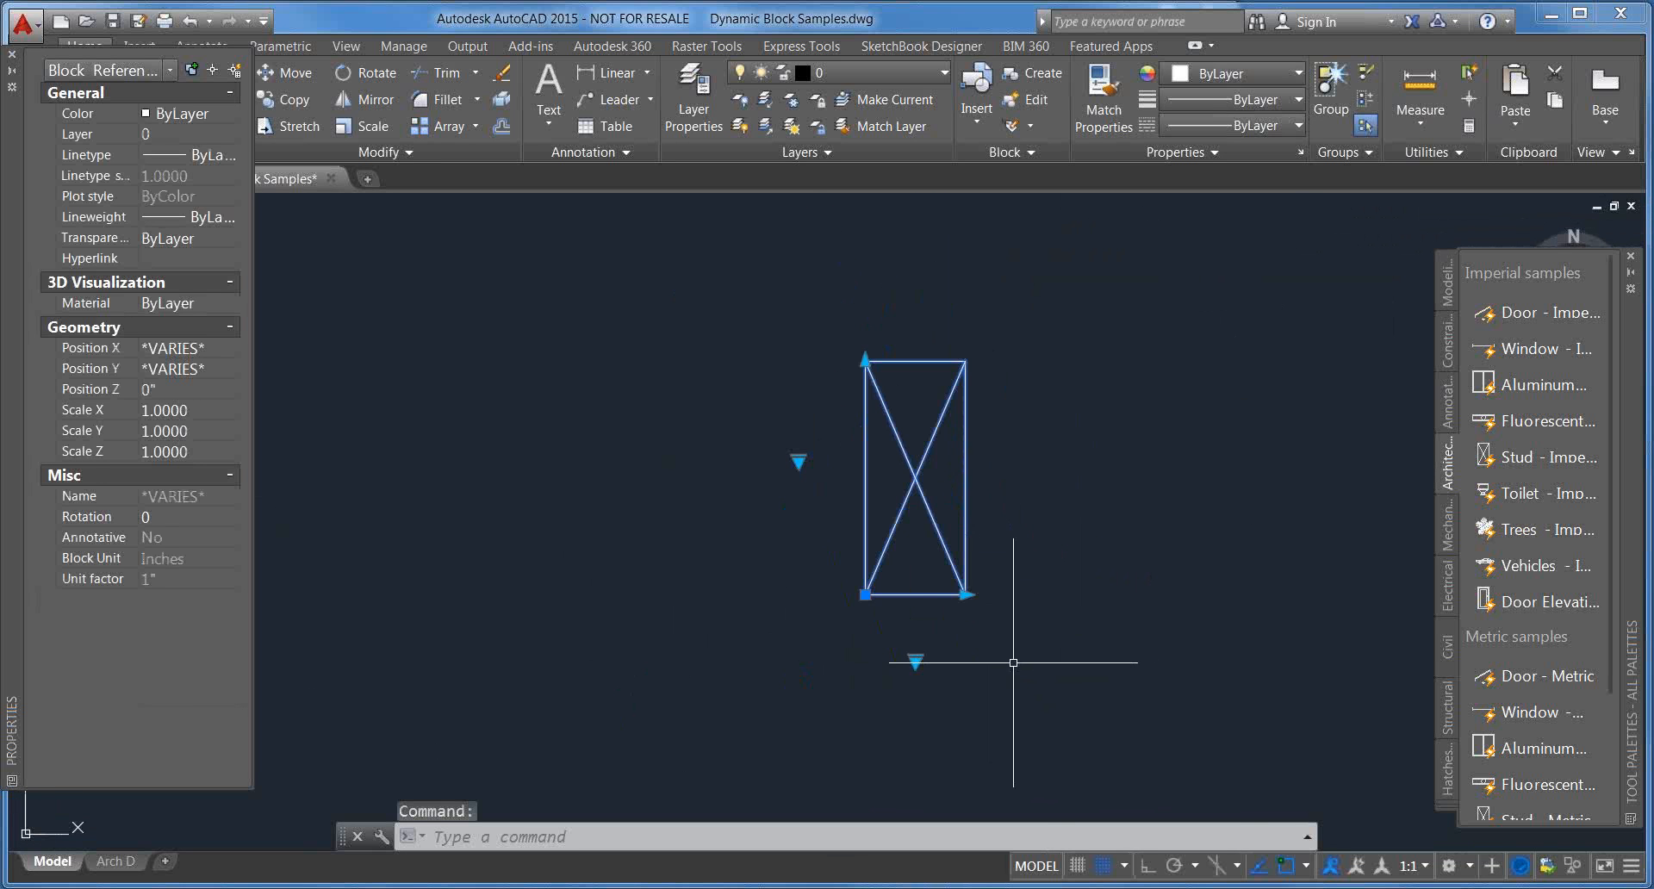
left_click(916, 661)
left_click(1036, 634)
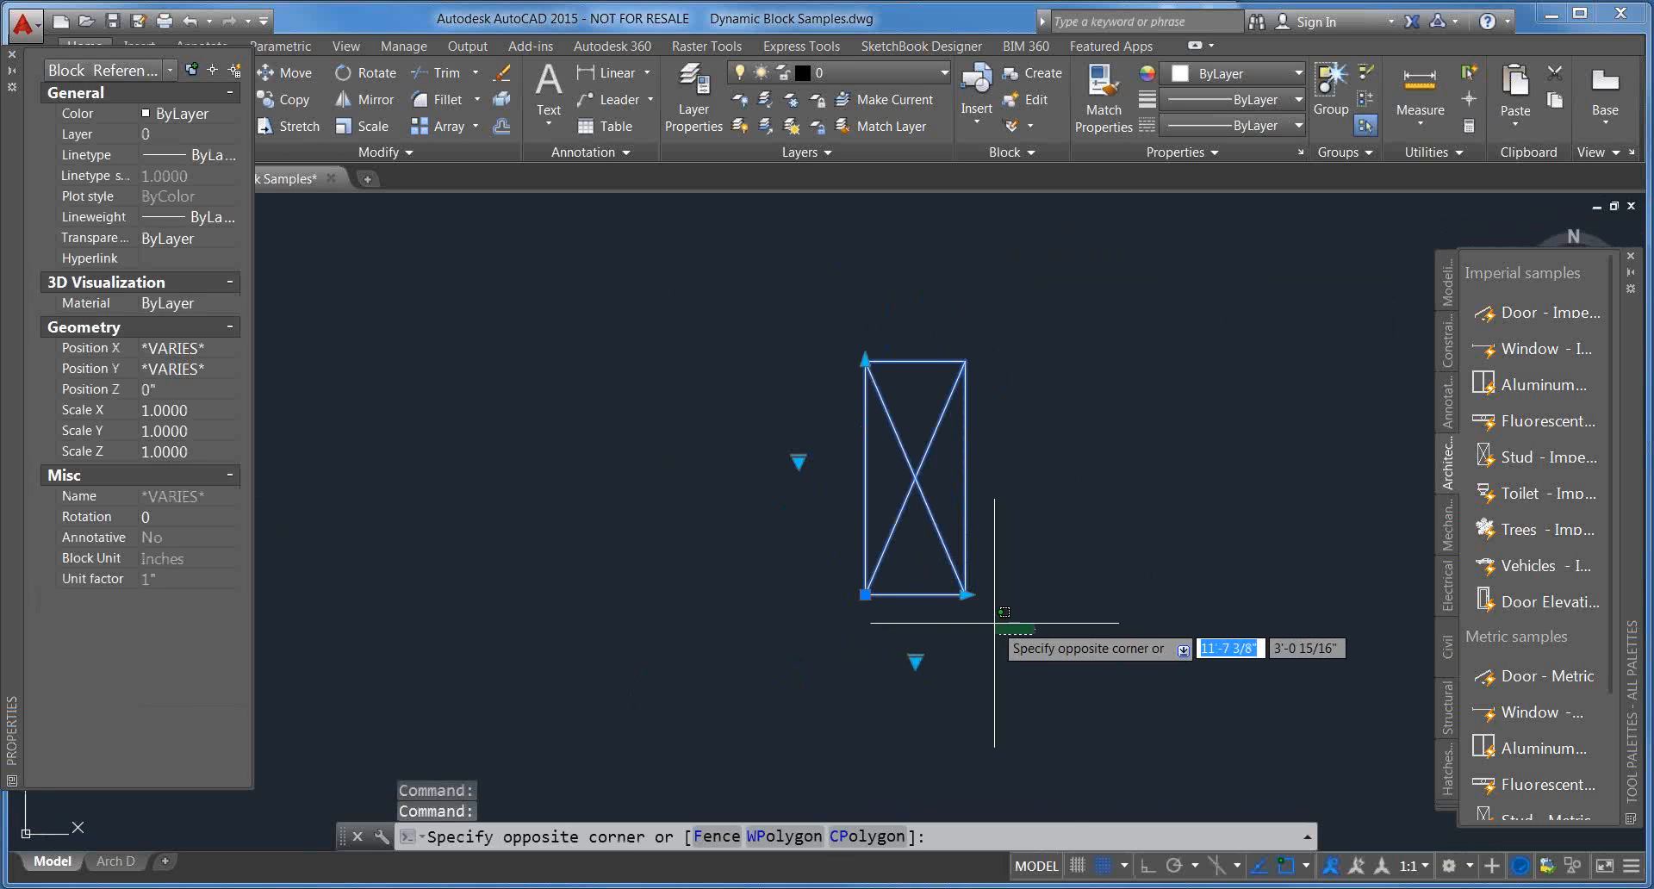
middle_click_drag(996, 627, 983, 626)
key("Escape")
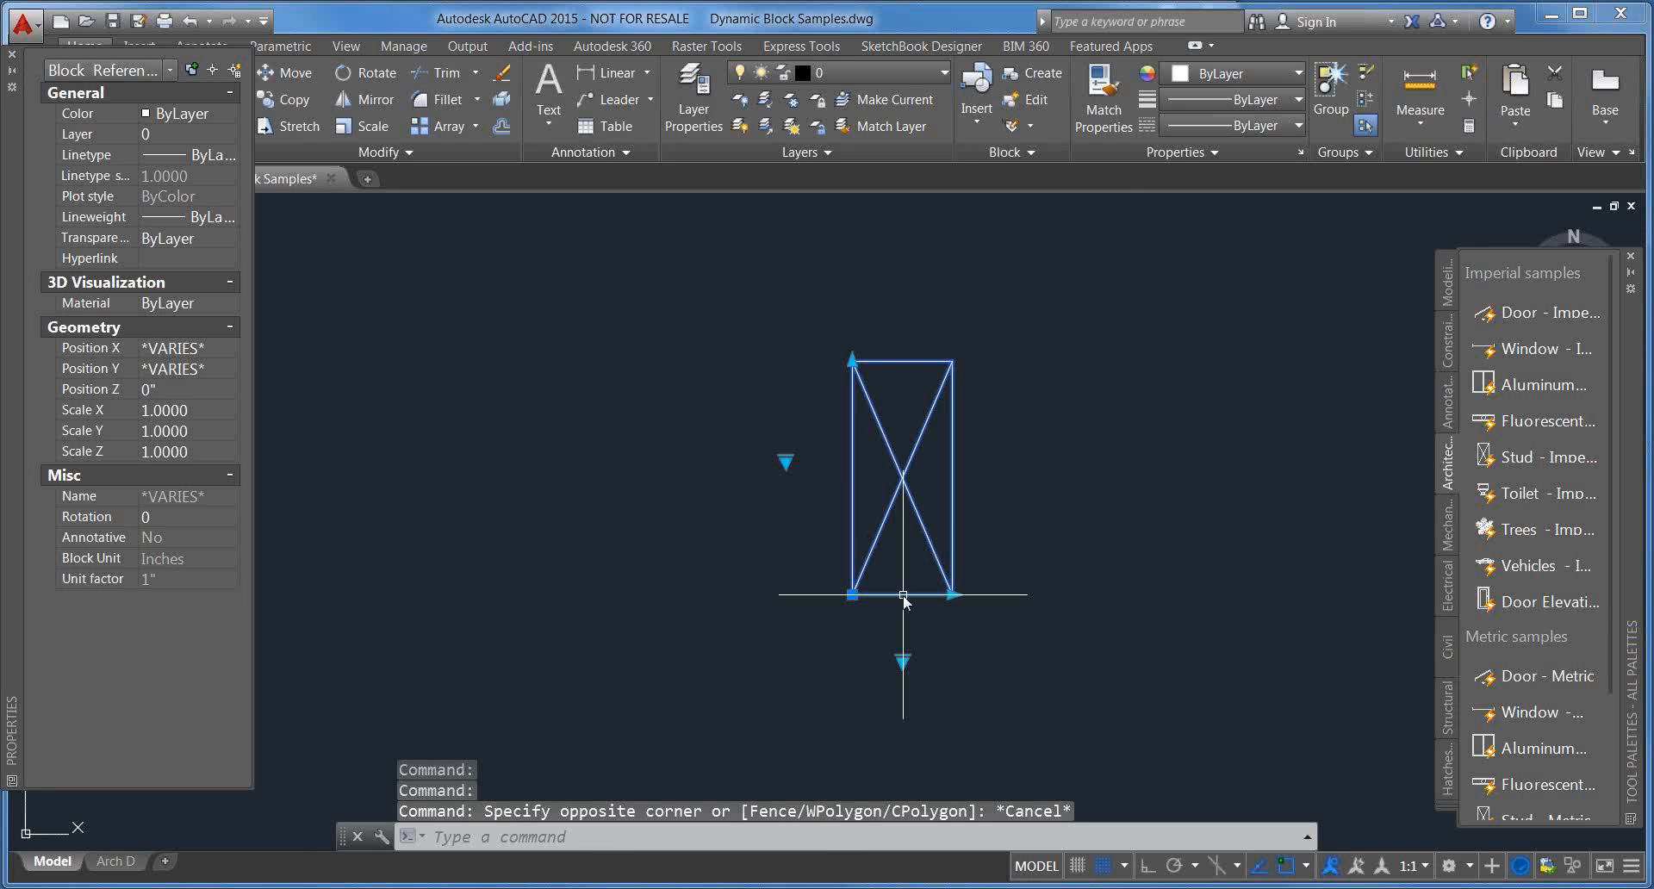
Step: Clear the current selection, select only the stud block and open it in the Block Editor
right_click(903, 594)
key("Escape")
key("Escape")
key("Escape")
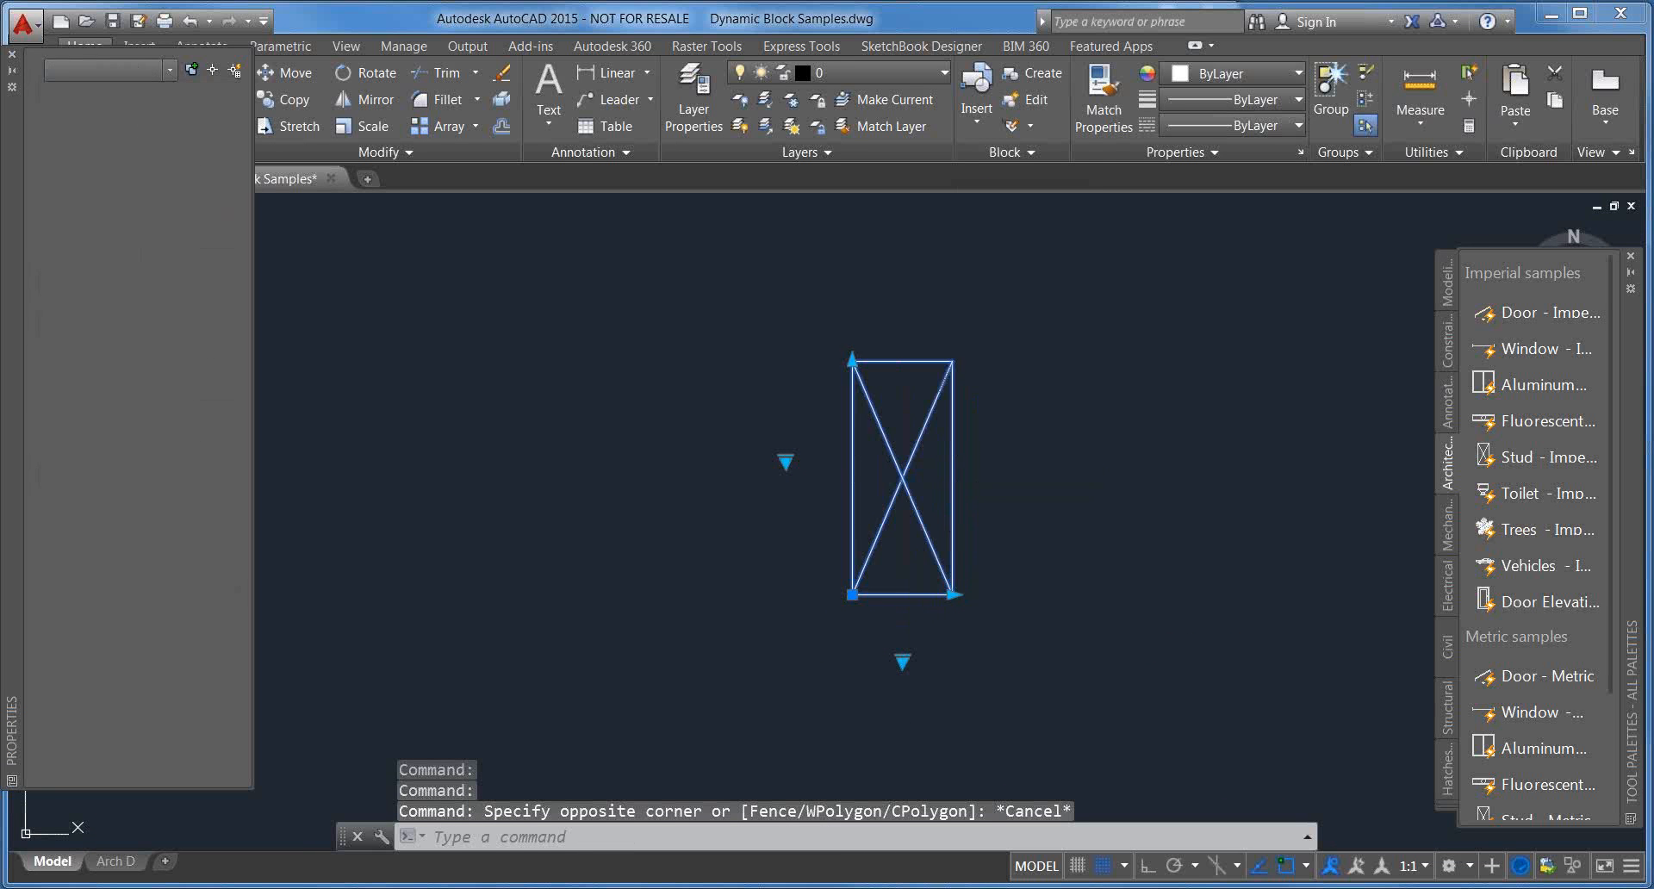
left_click(955, 470)
right_click(955, 470)
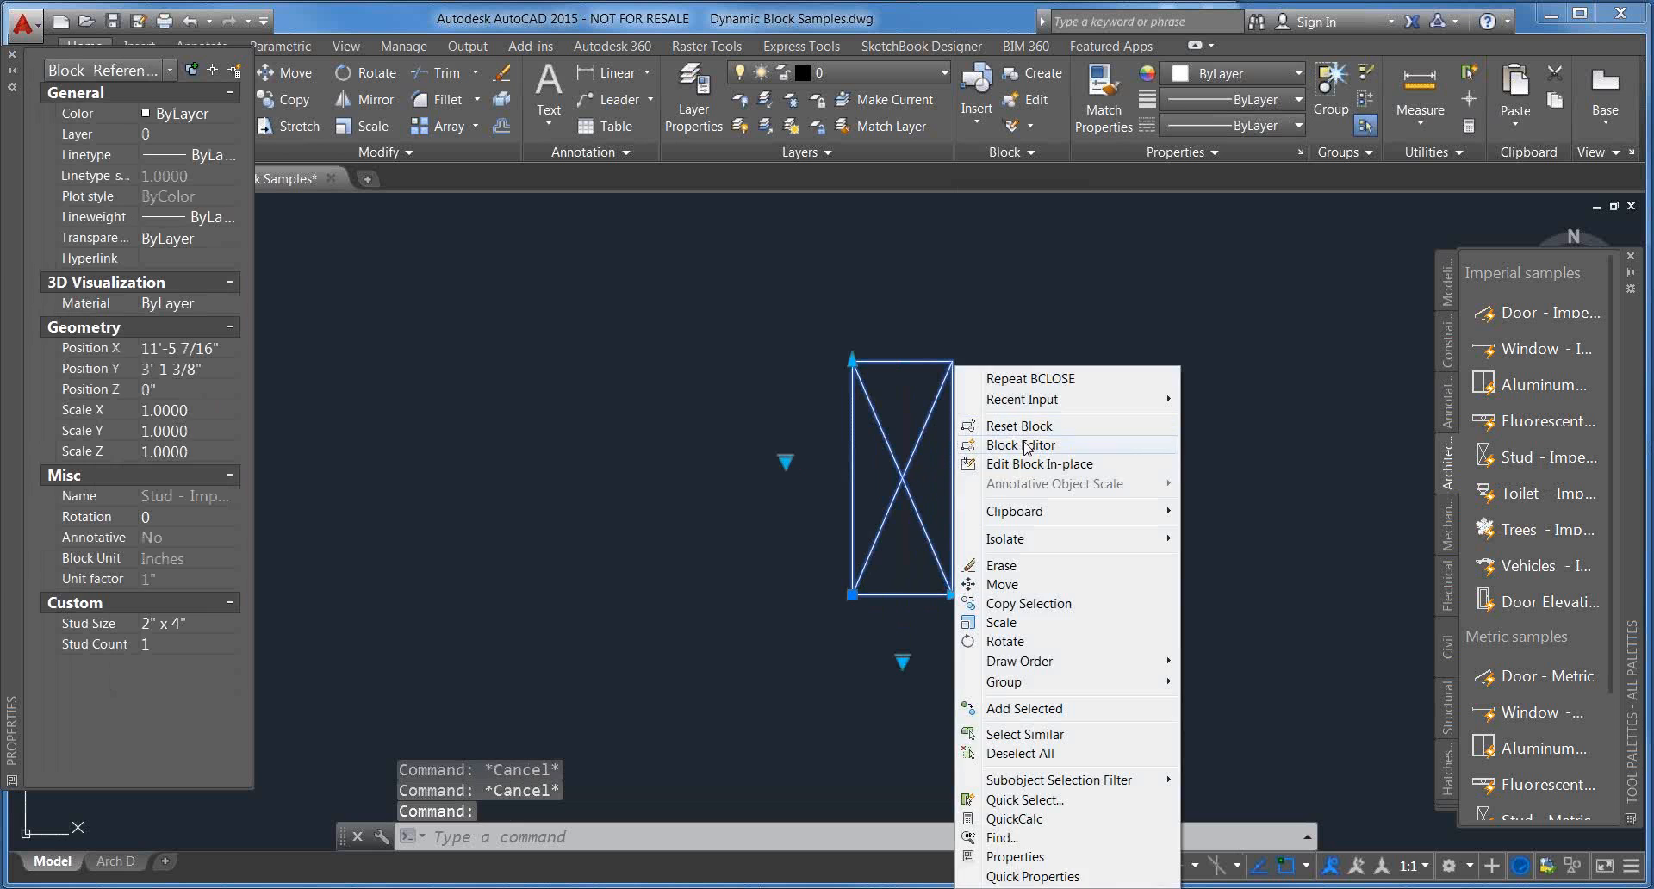
left_click(982, 444)
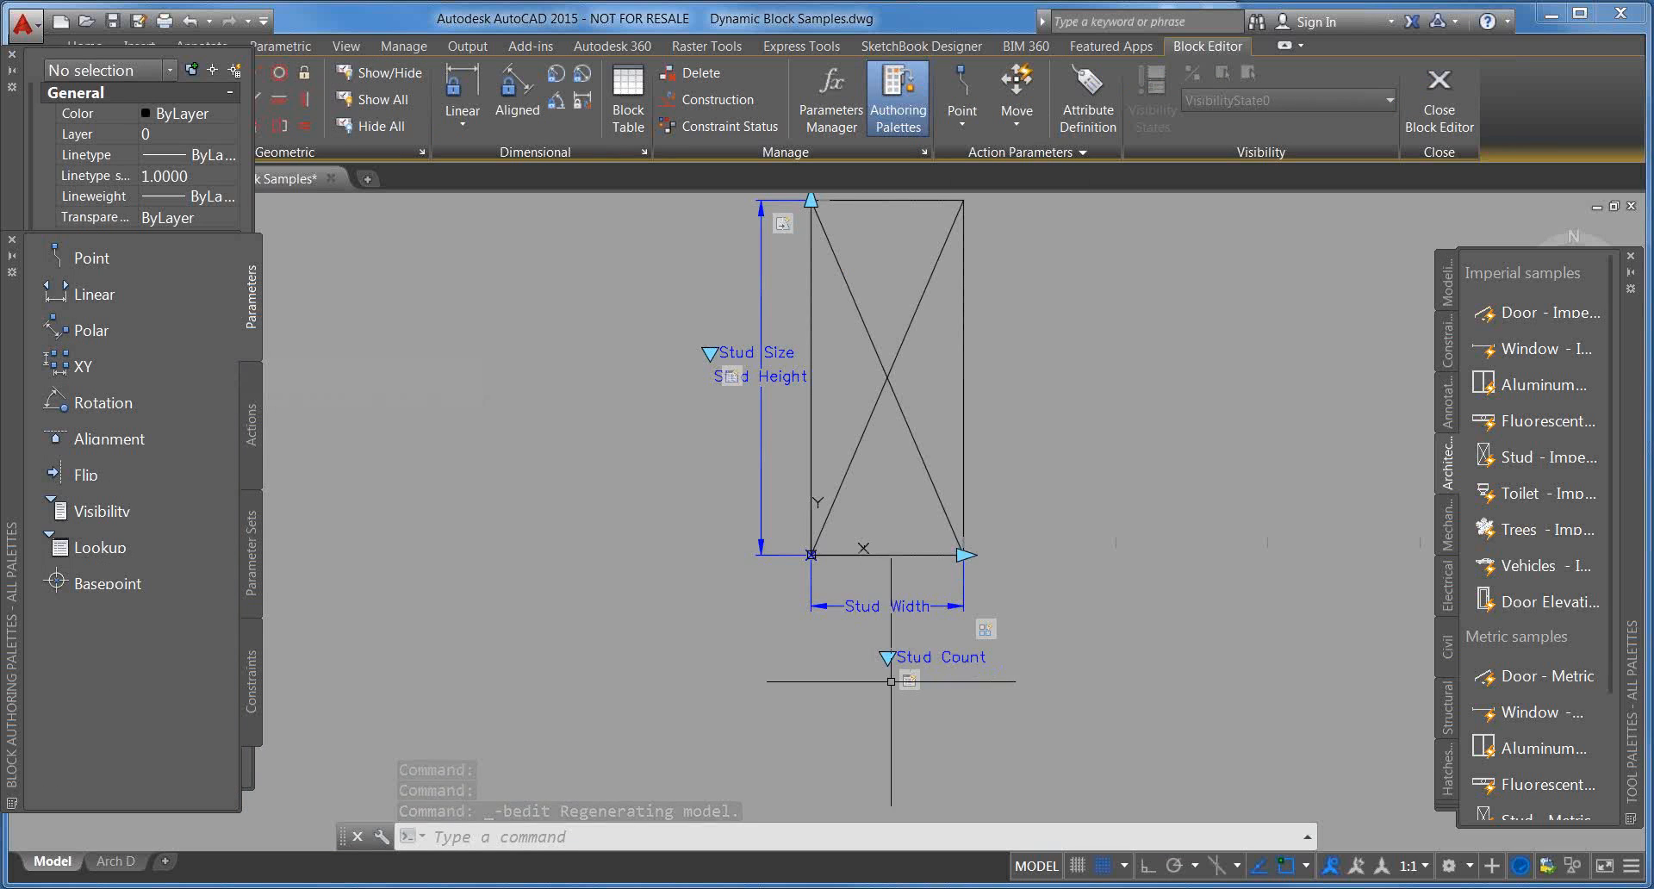
scroll(635, 491, "down", 2)
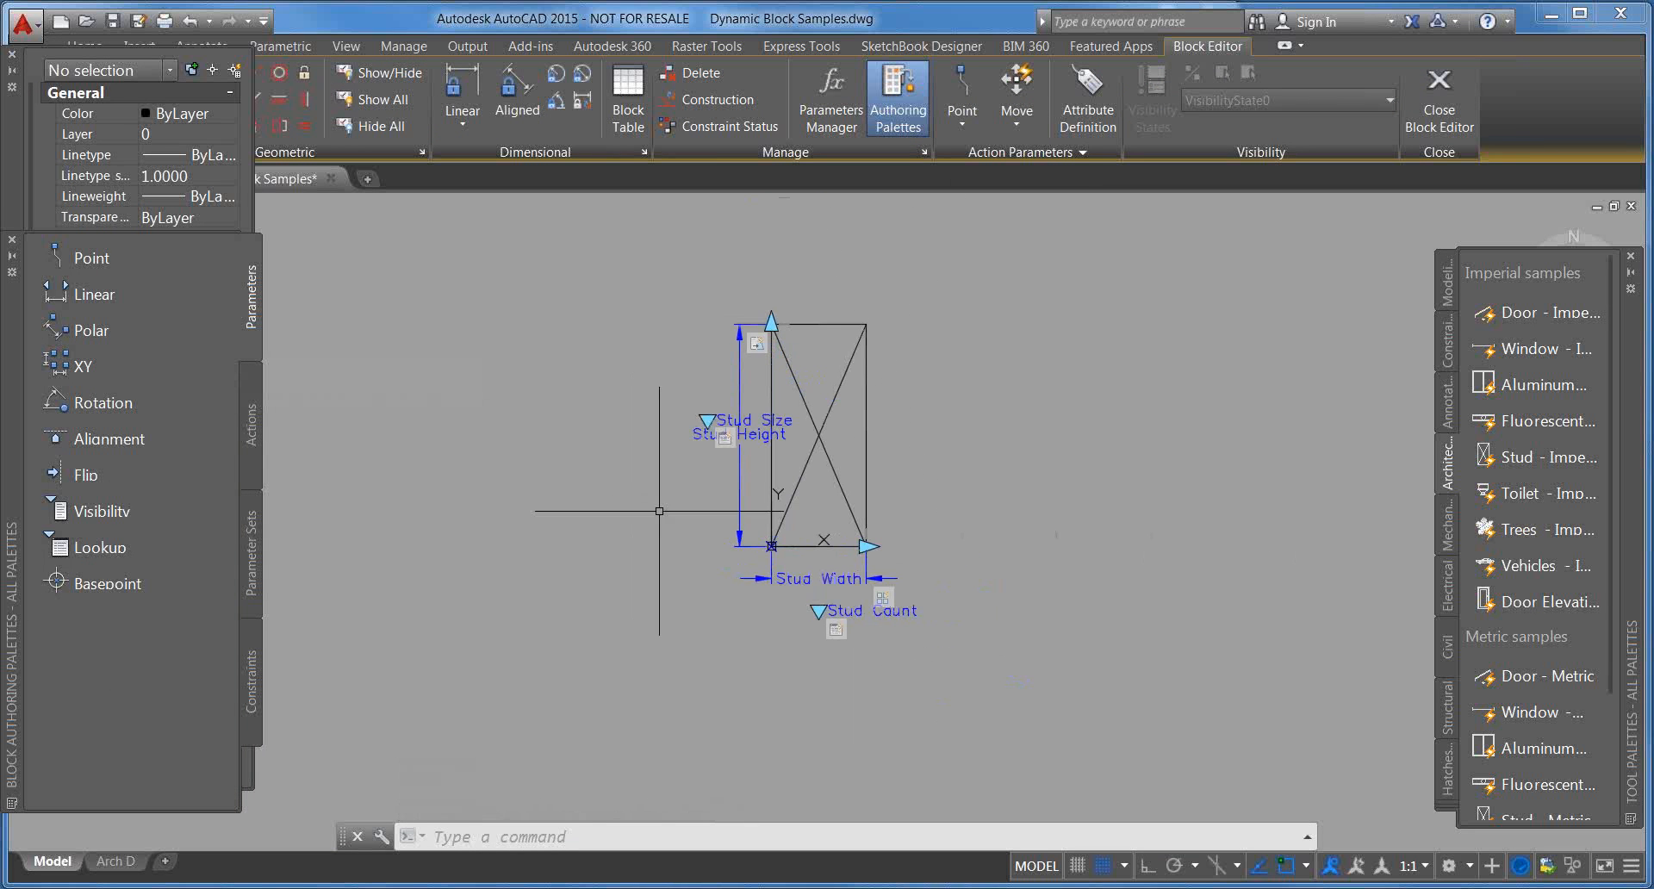
Step: Check the stud block's action parameters in the Parameters Manager, close it and examine the parameters and actions around the stud
left_click(827, 128)
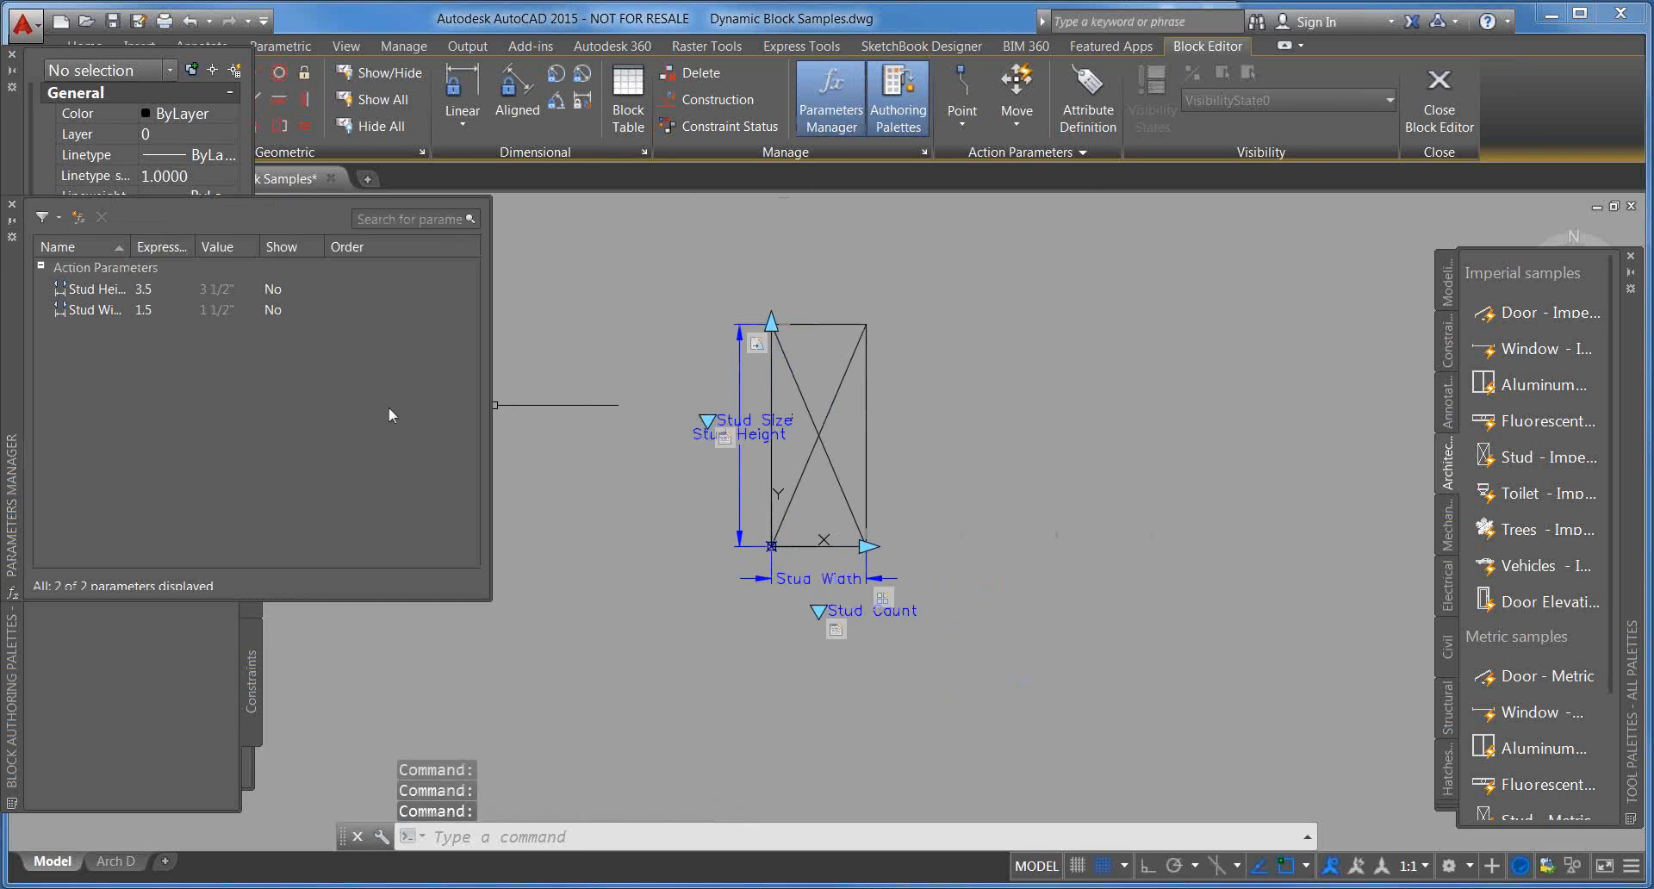
left_click(13, 204)
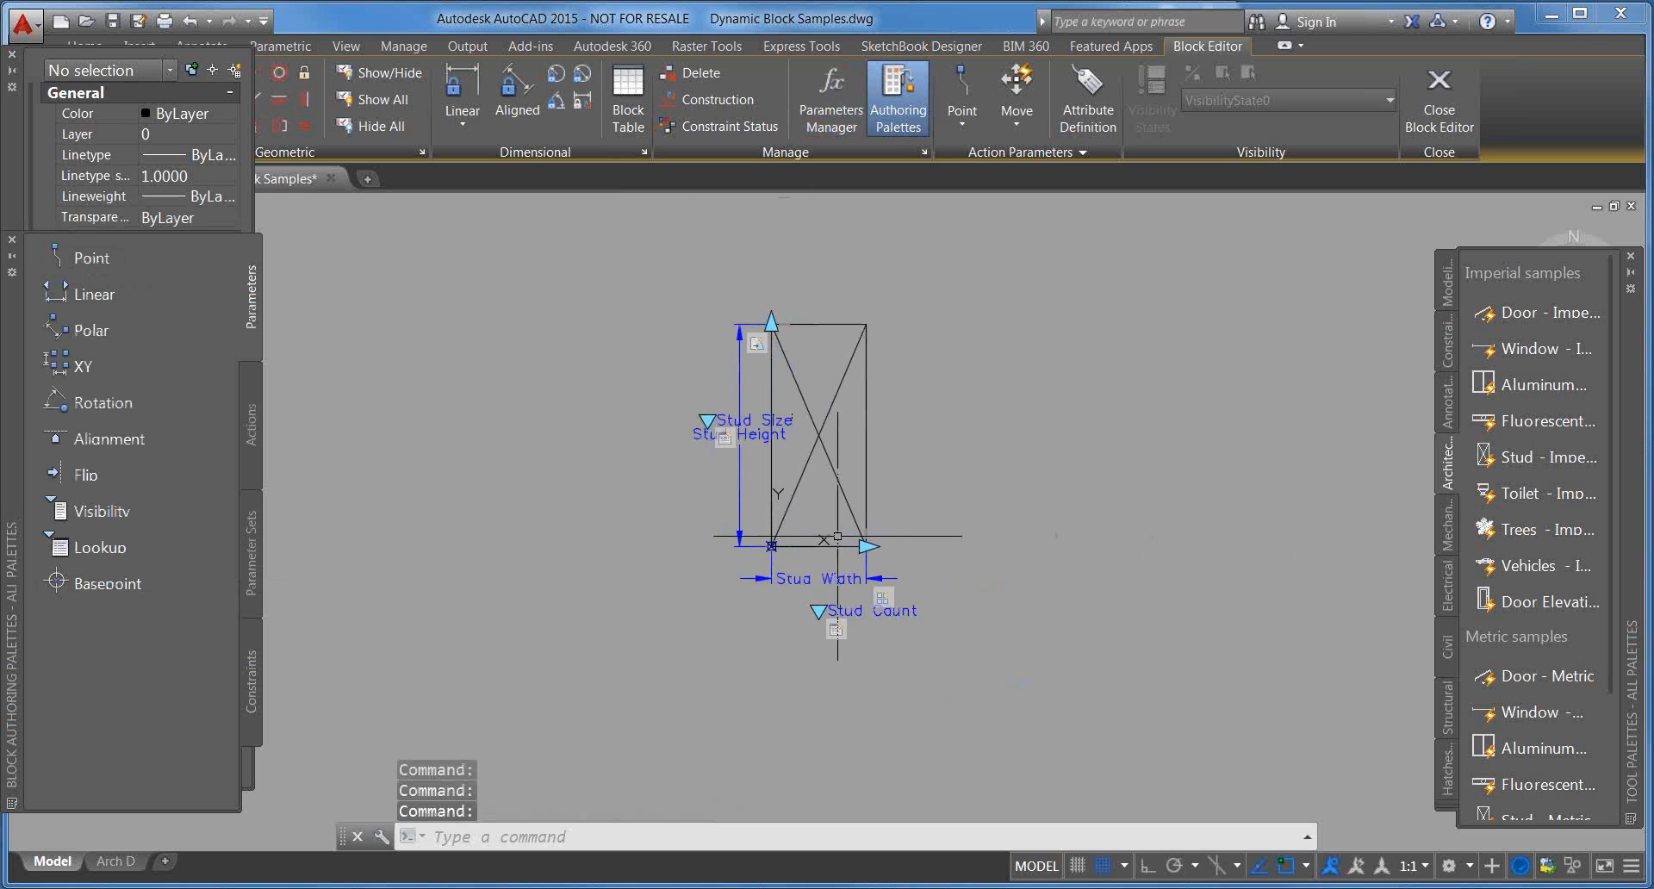
scroll(707, 549, "up", 2)
middle_click_drag(707, 548, 747, 603)
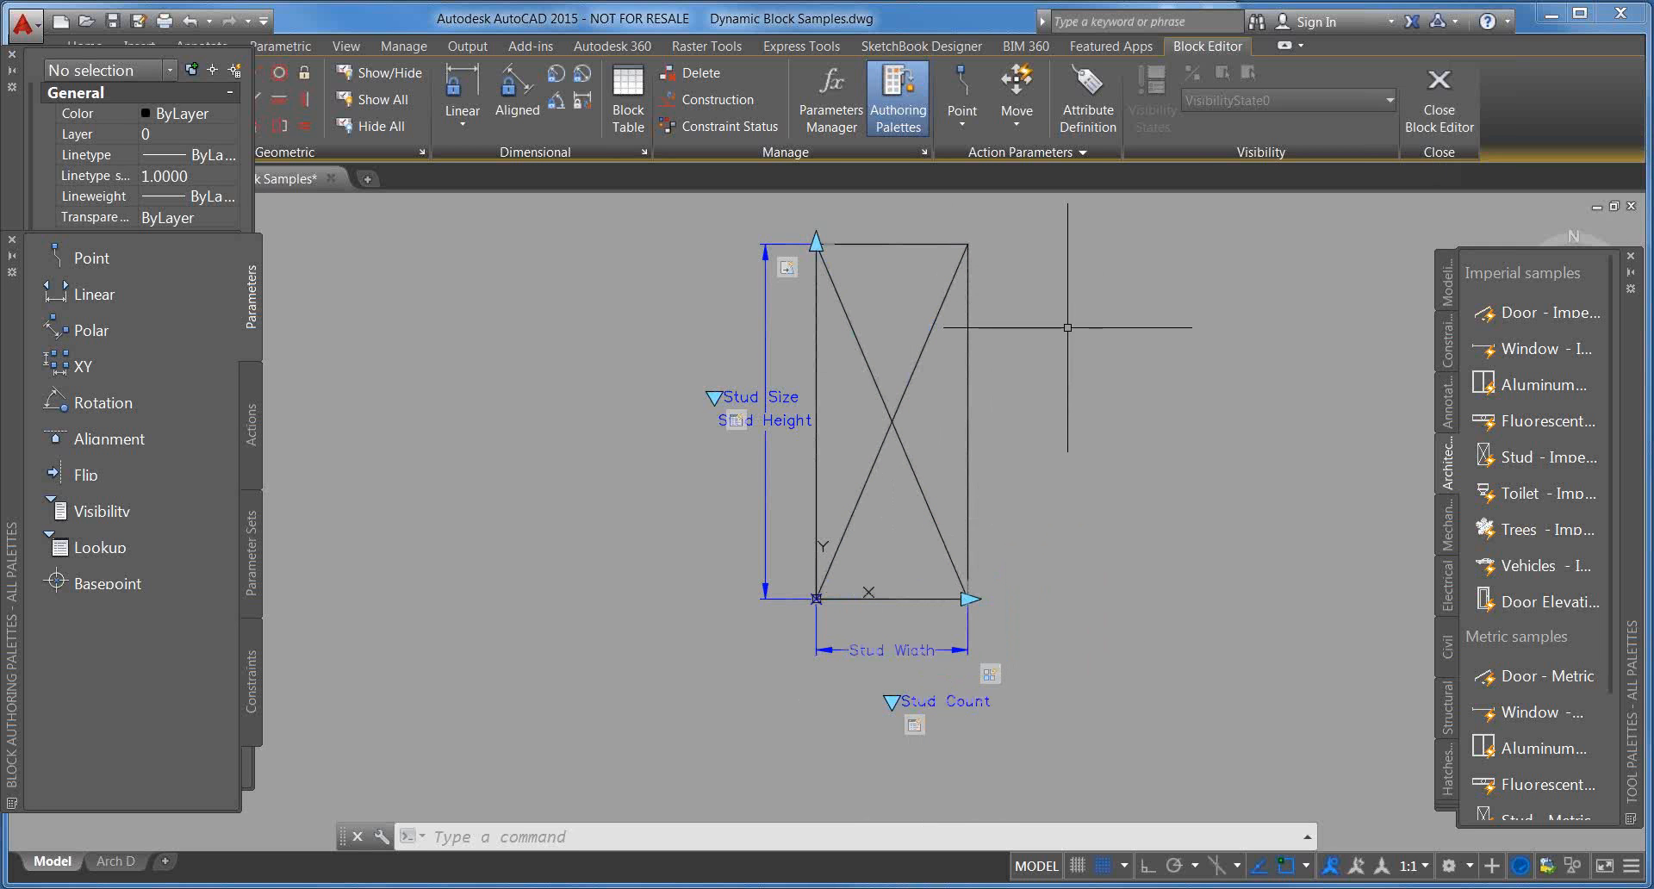
middle_click_drag(913, 405, 910, 432)
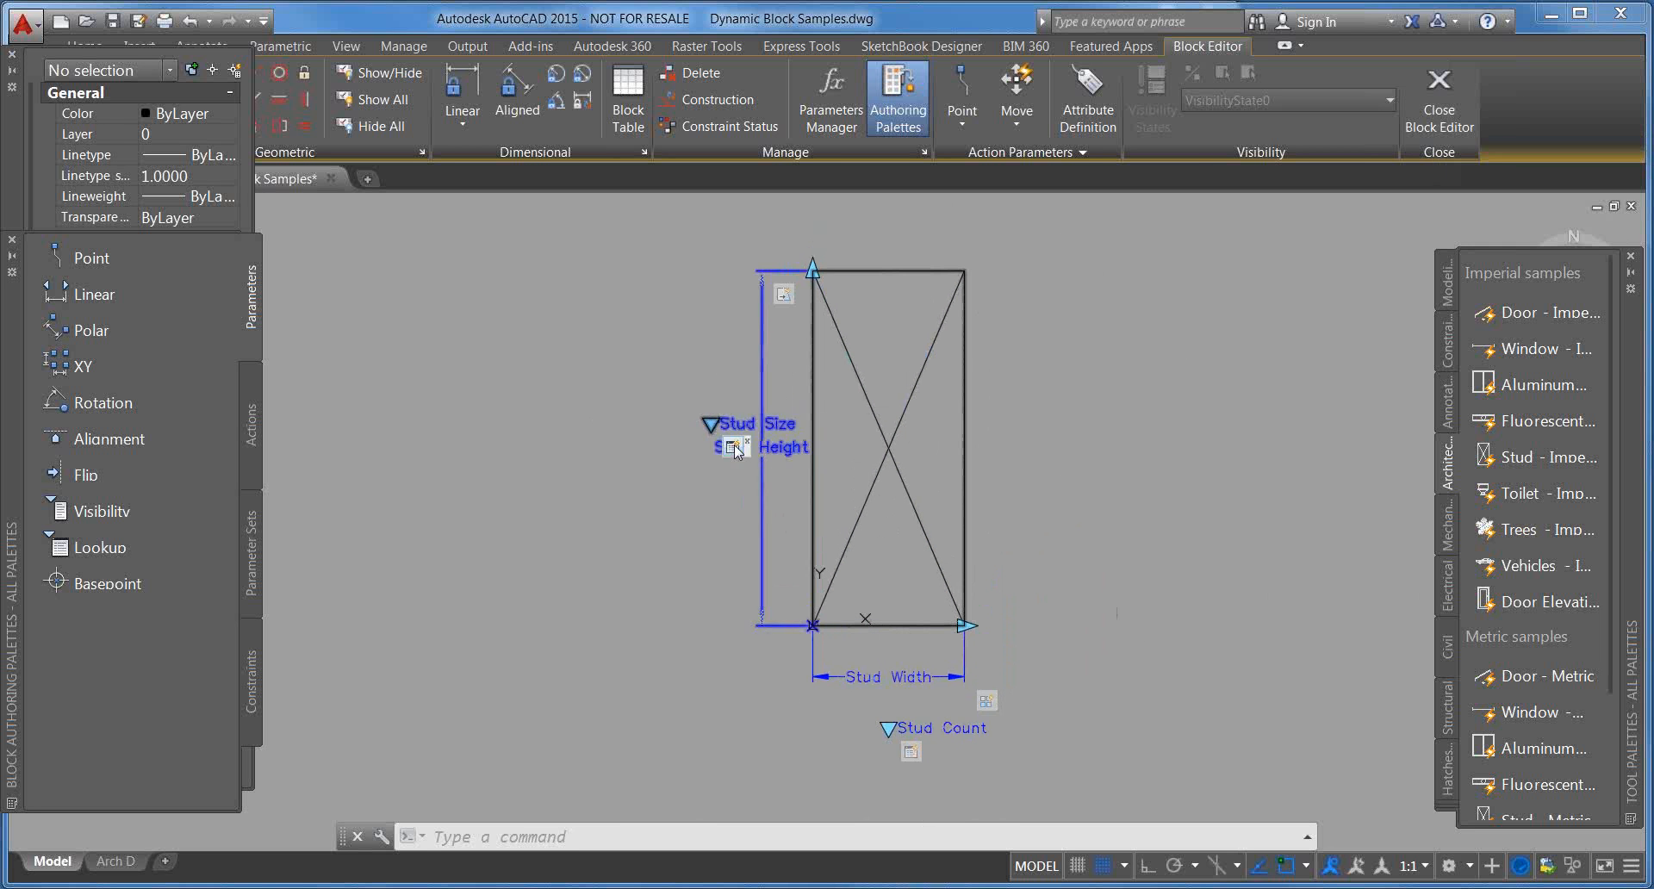
middle_click_drag(822, 532, 836, 520)
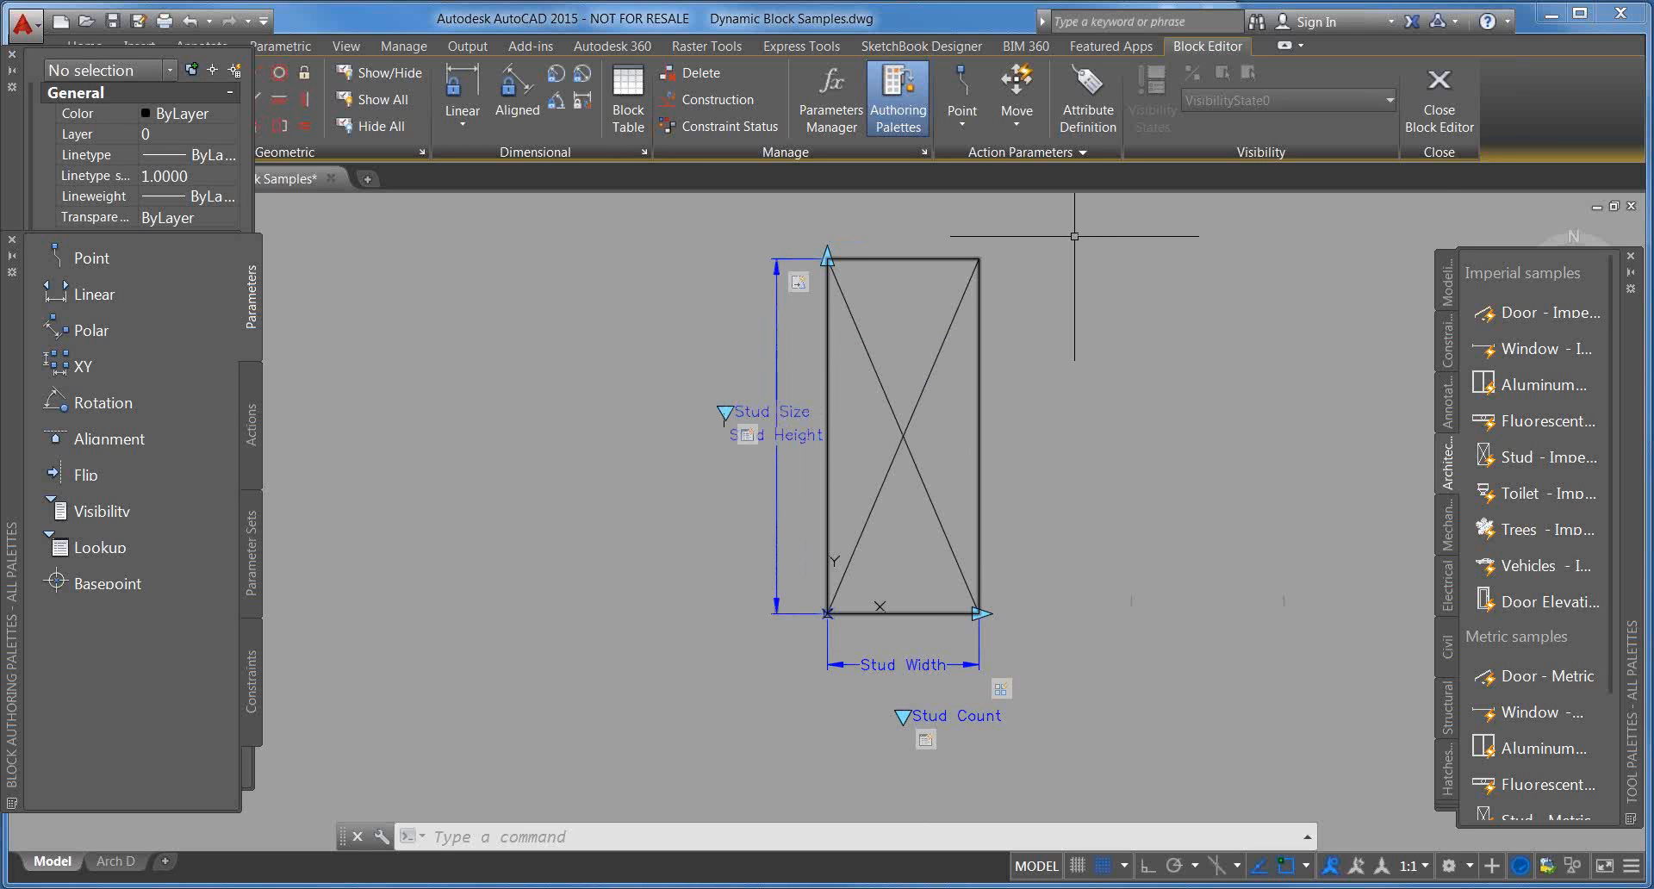
key("Escape")
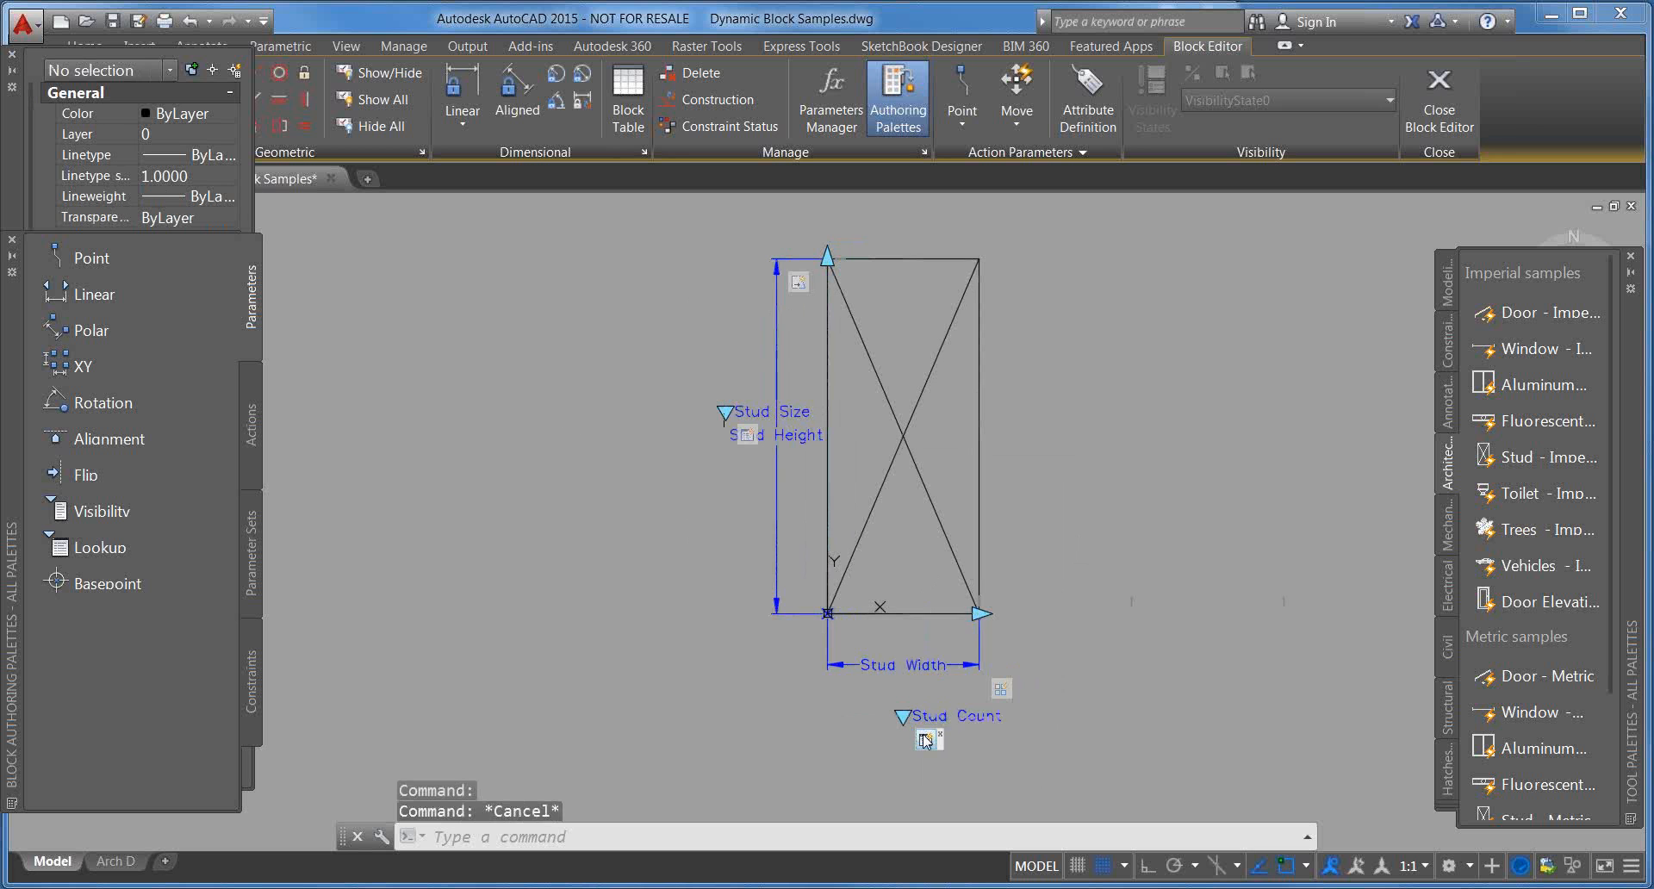
Step: Examine the lookup table of the Stud Count action and close it without changes
right_click(925, 739)
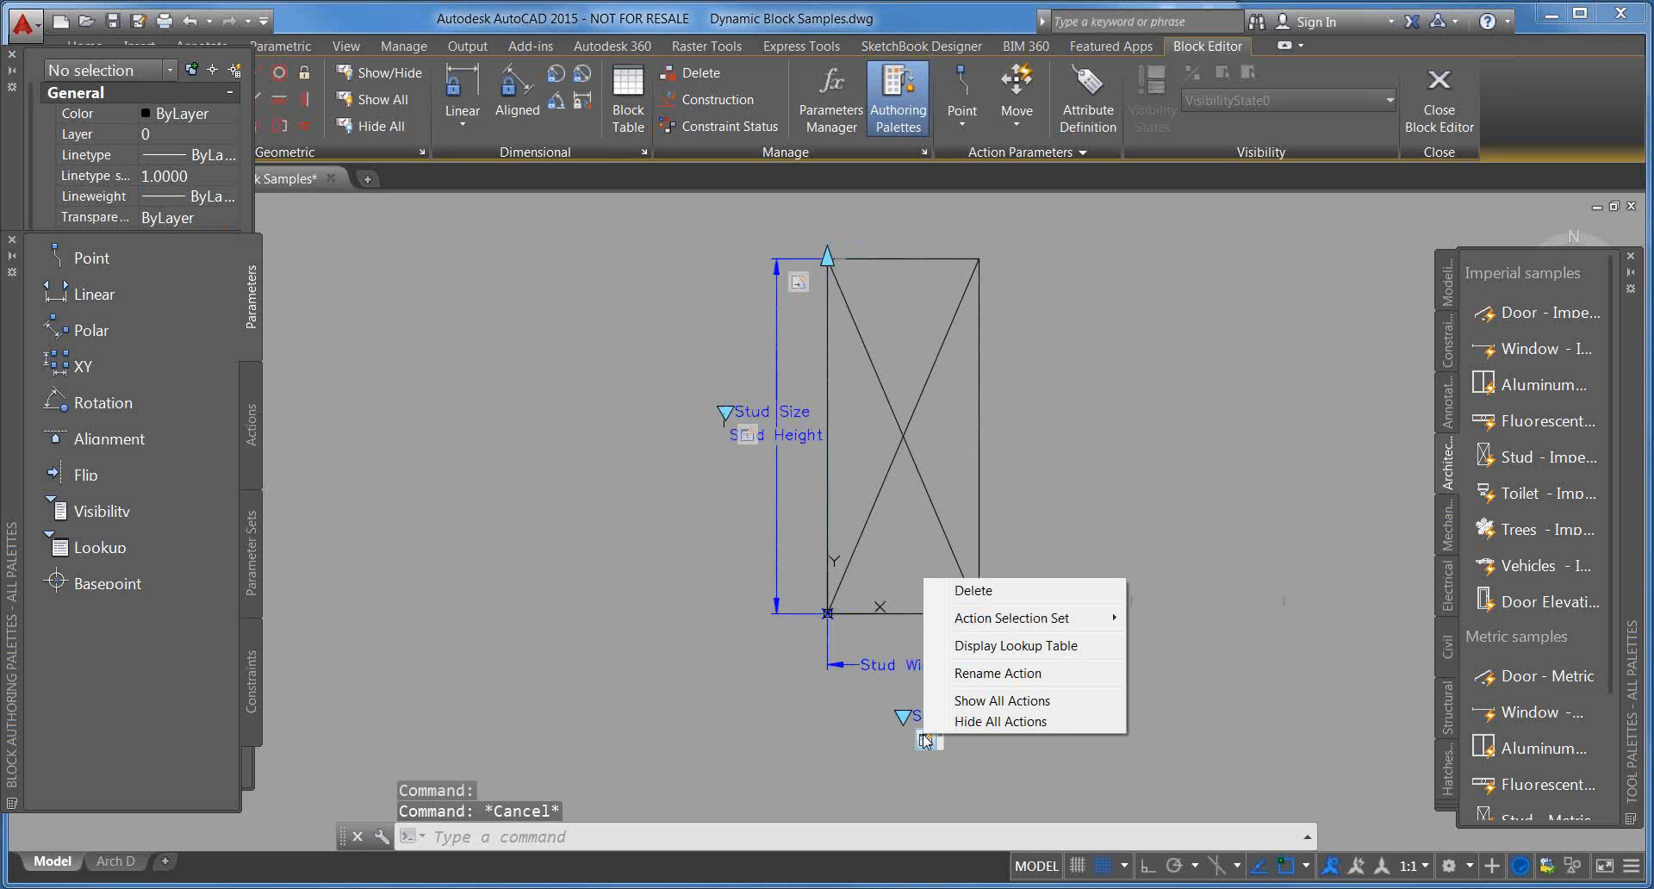
left_click(1068, 645)
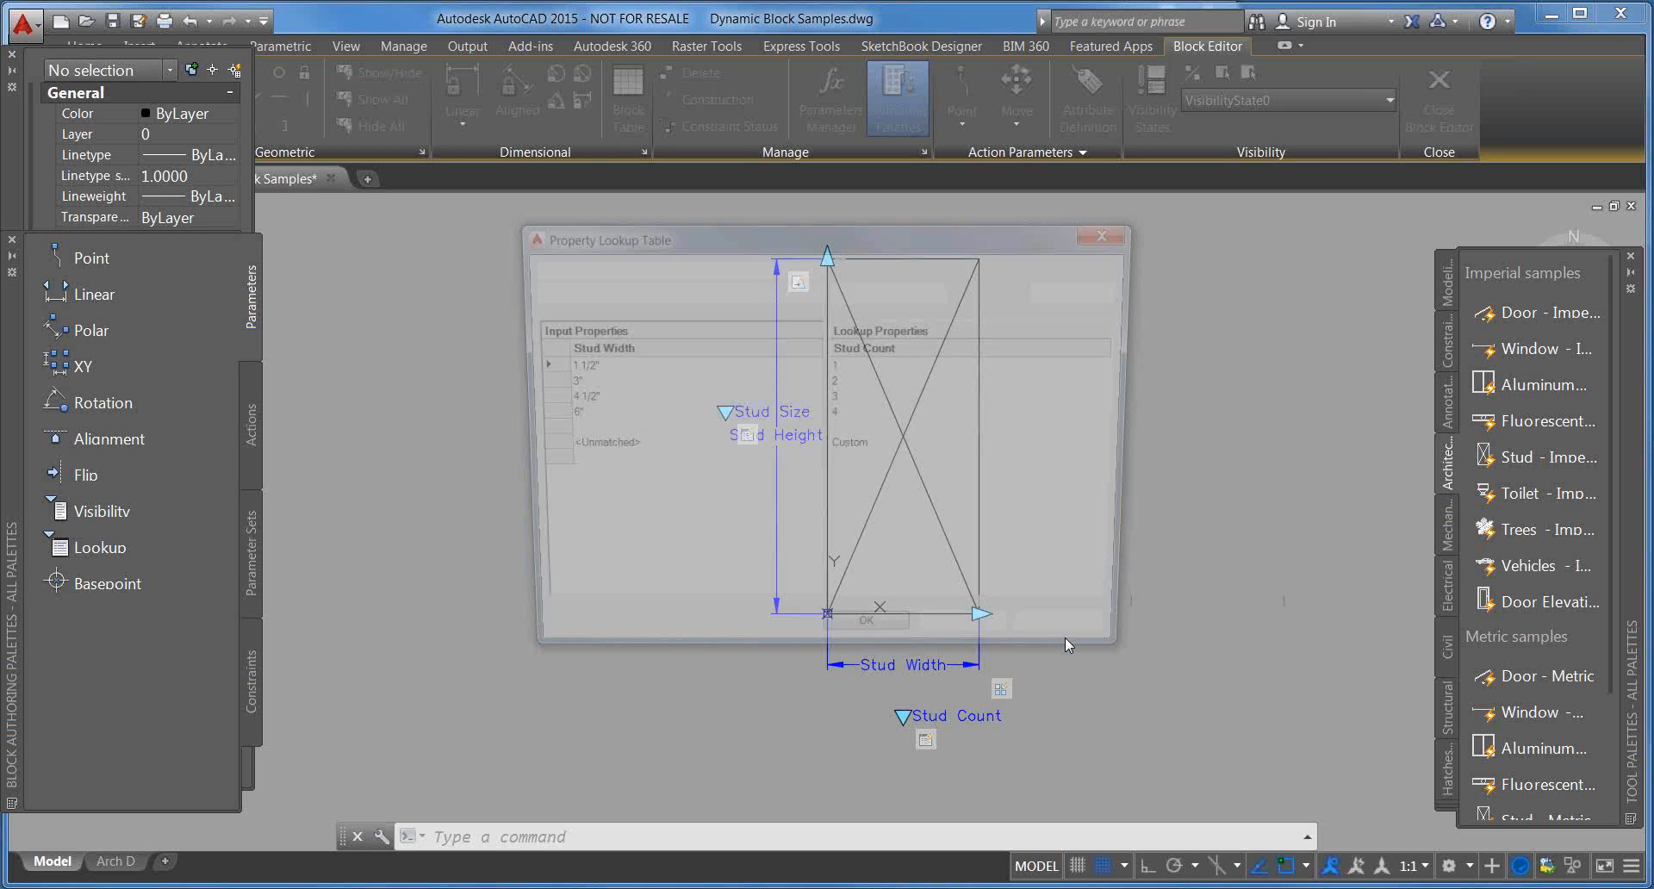
left_click_drag(741, 230, 502, 200)
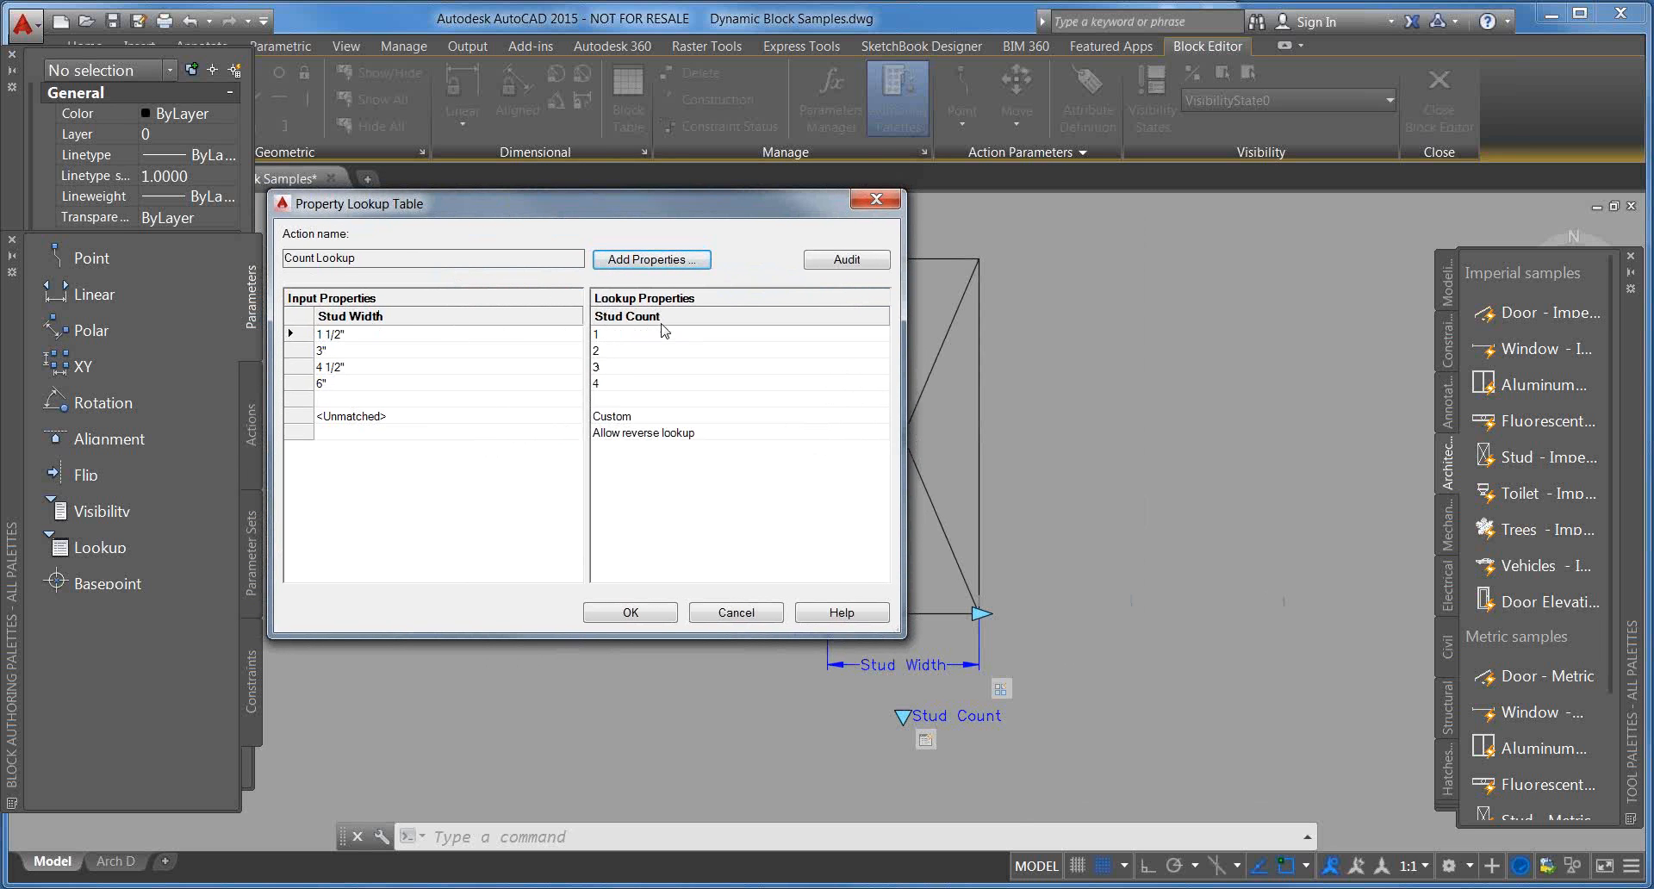
left_click(736, 612)
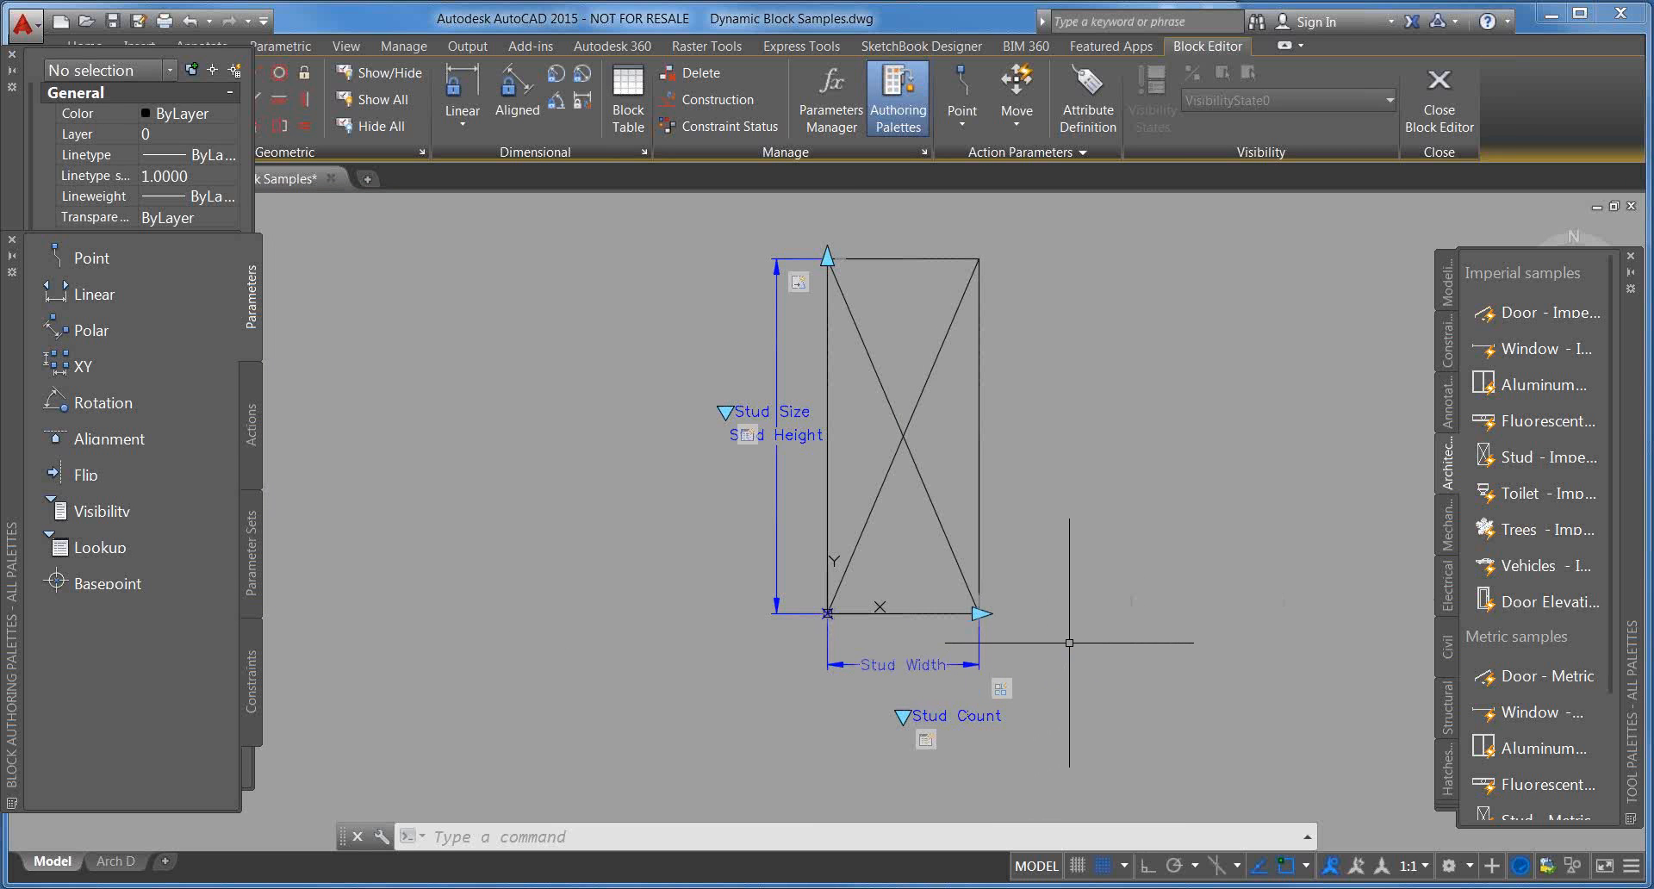
Step: Examine the lookup table of the Stud Size action, cancel it and close the Block Editor
right_click(746, 434)
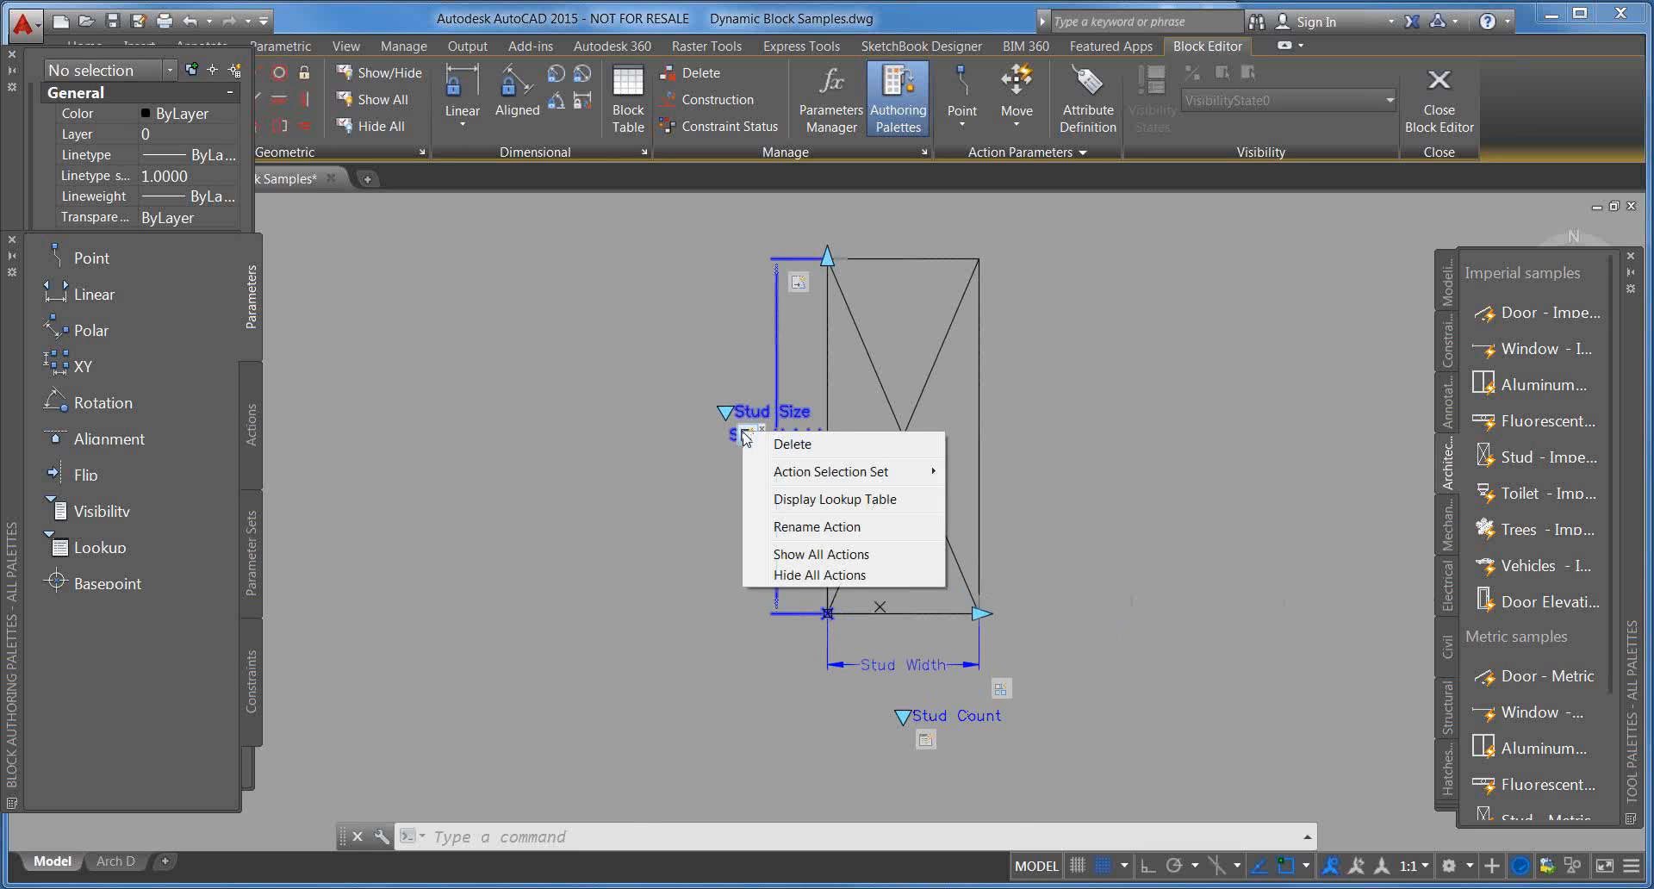
left_click(810, 501)
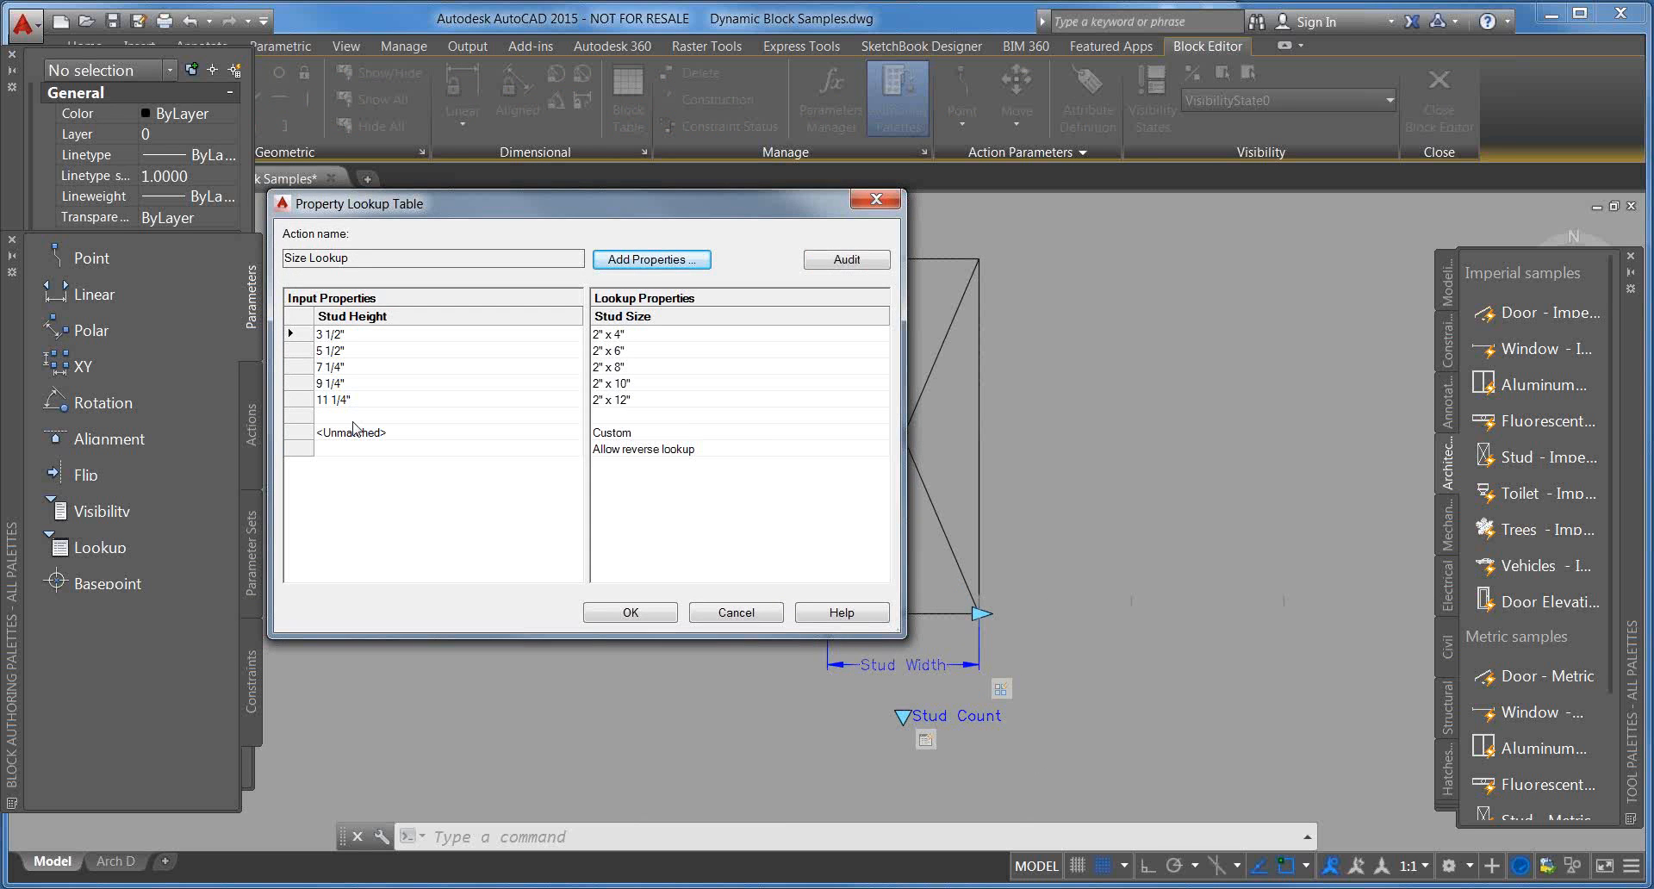
left_click(732, 616)
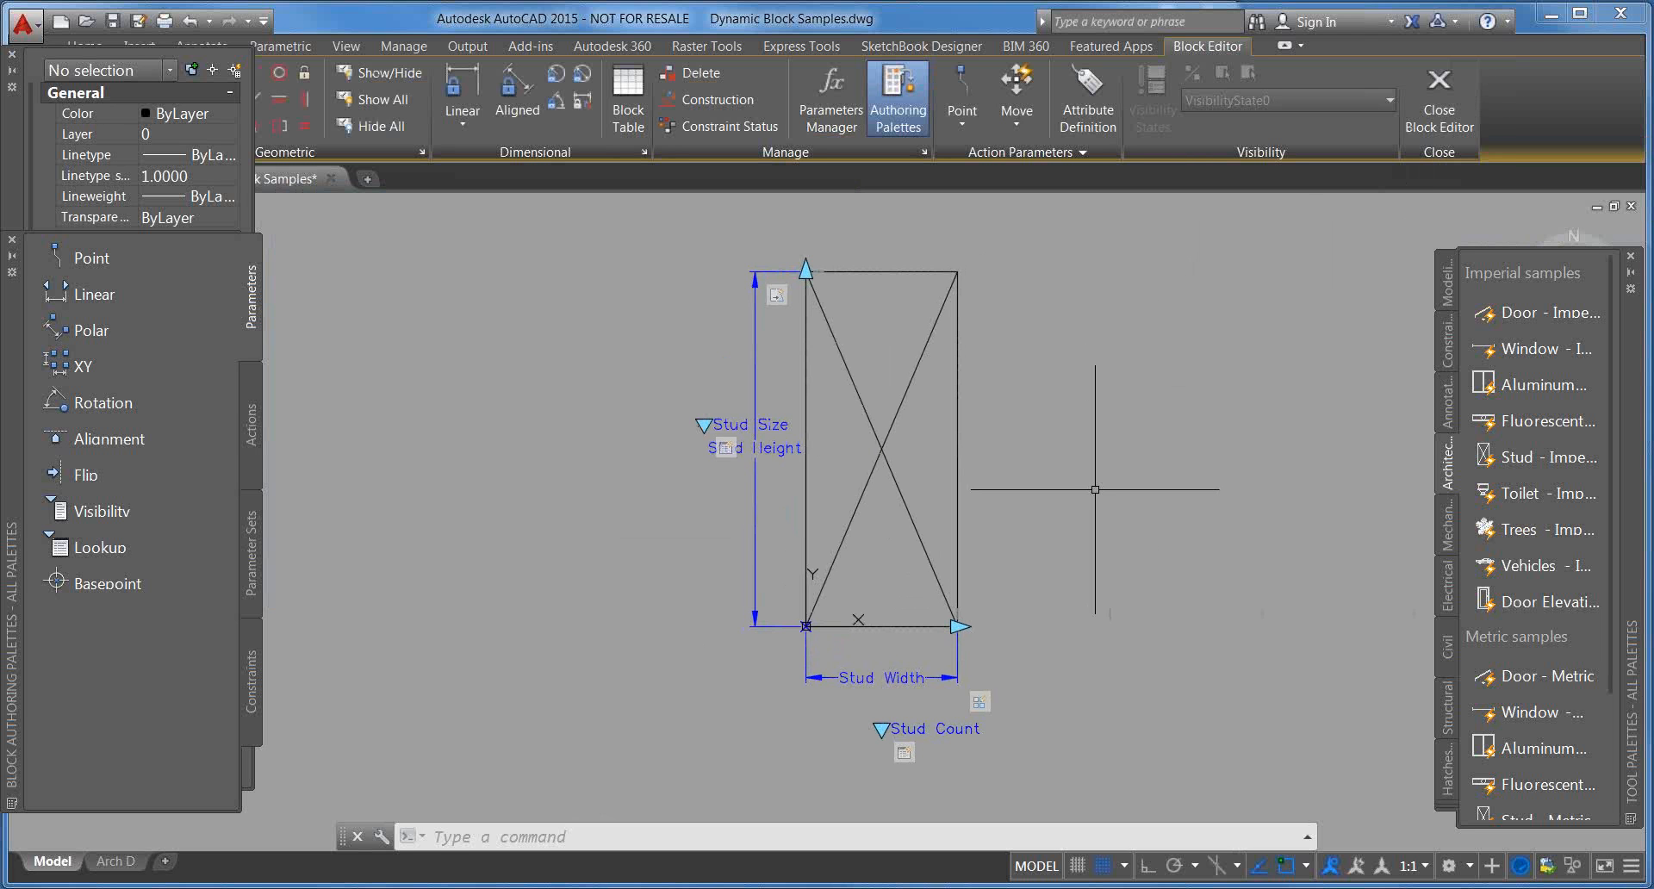
left_click(1439, 99)
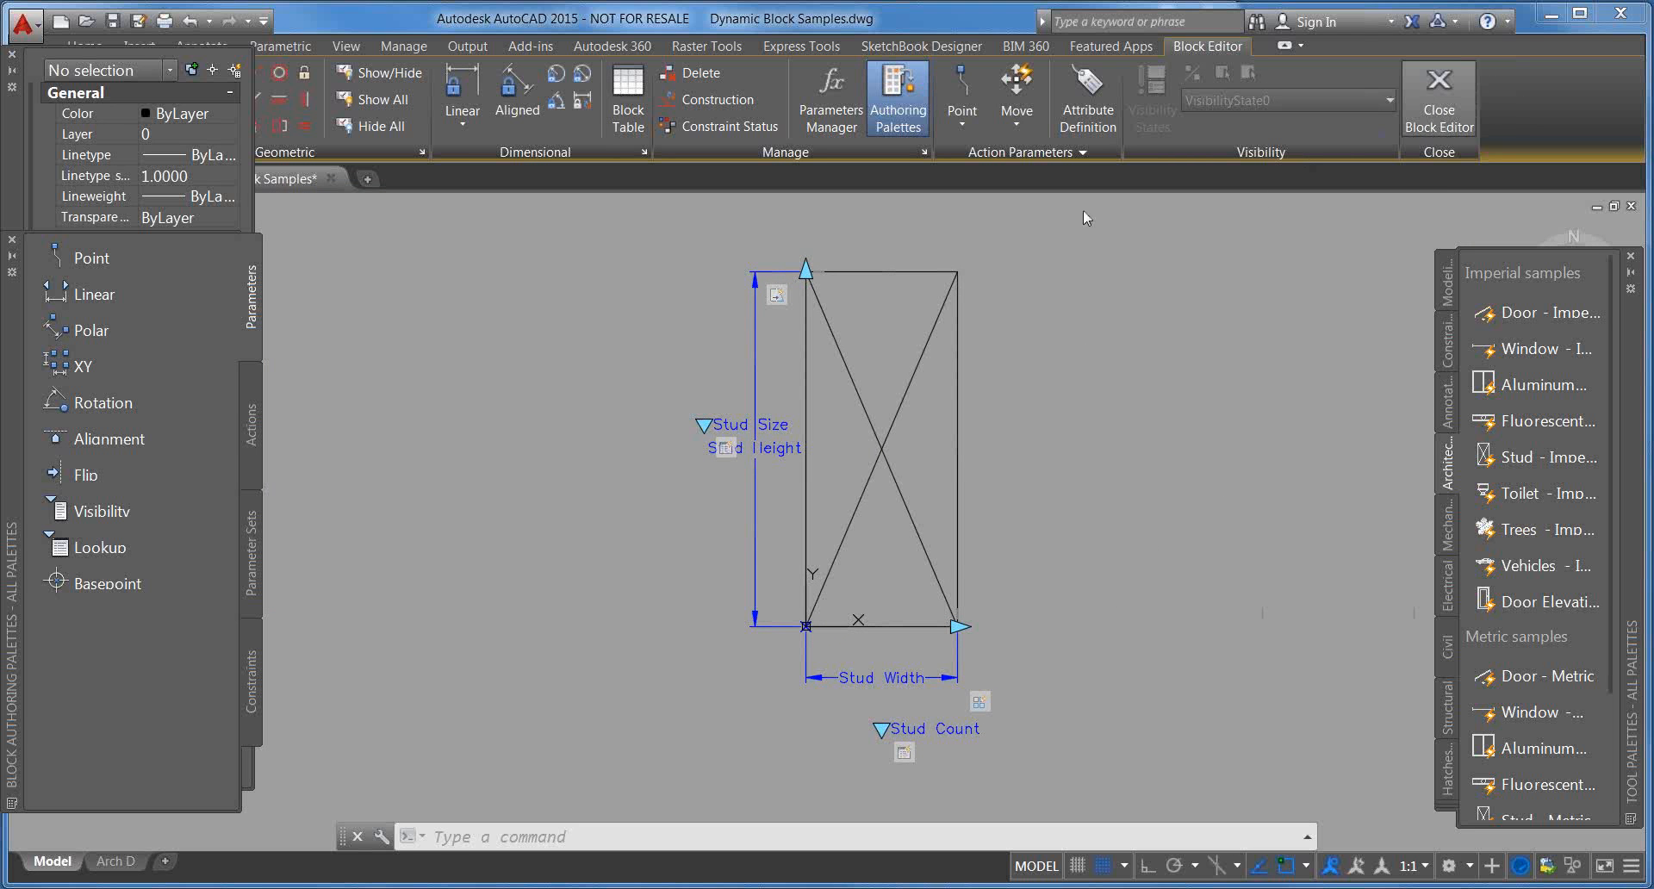
left_click(798, 491)
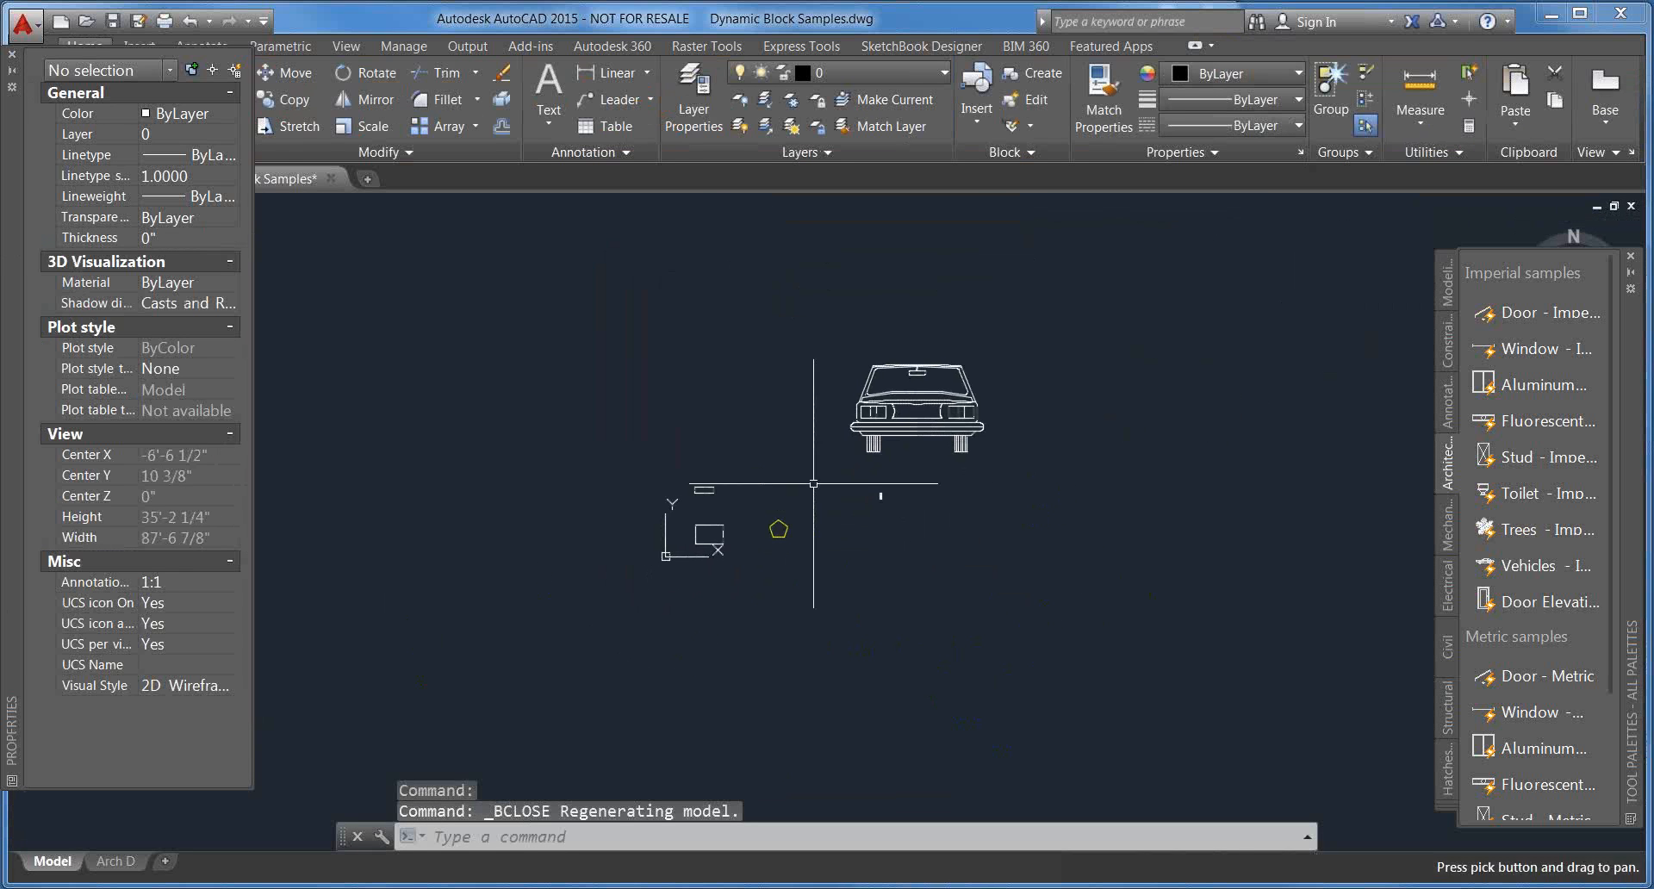
Step: Insert the imperial Toilet sample block in the empty area below the car
left_click(1542, 492)
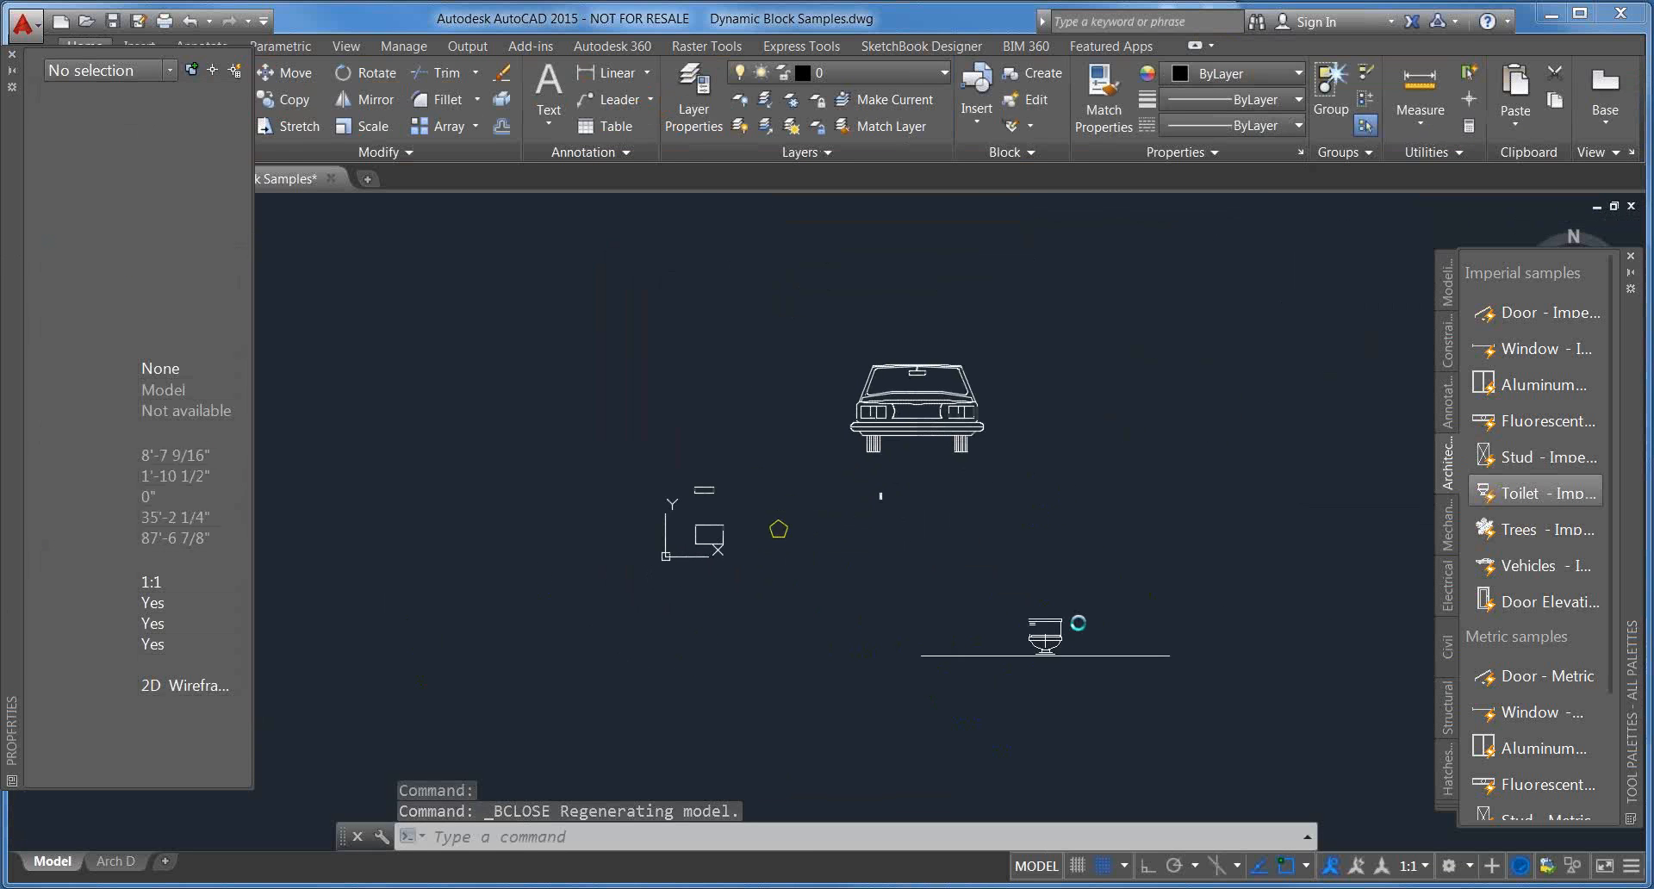
left_click(1099, 603)
scroll(1099, 603, "up", 4)
left_click(1097, 608)
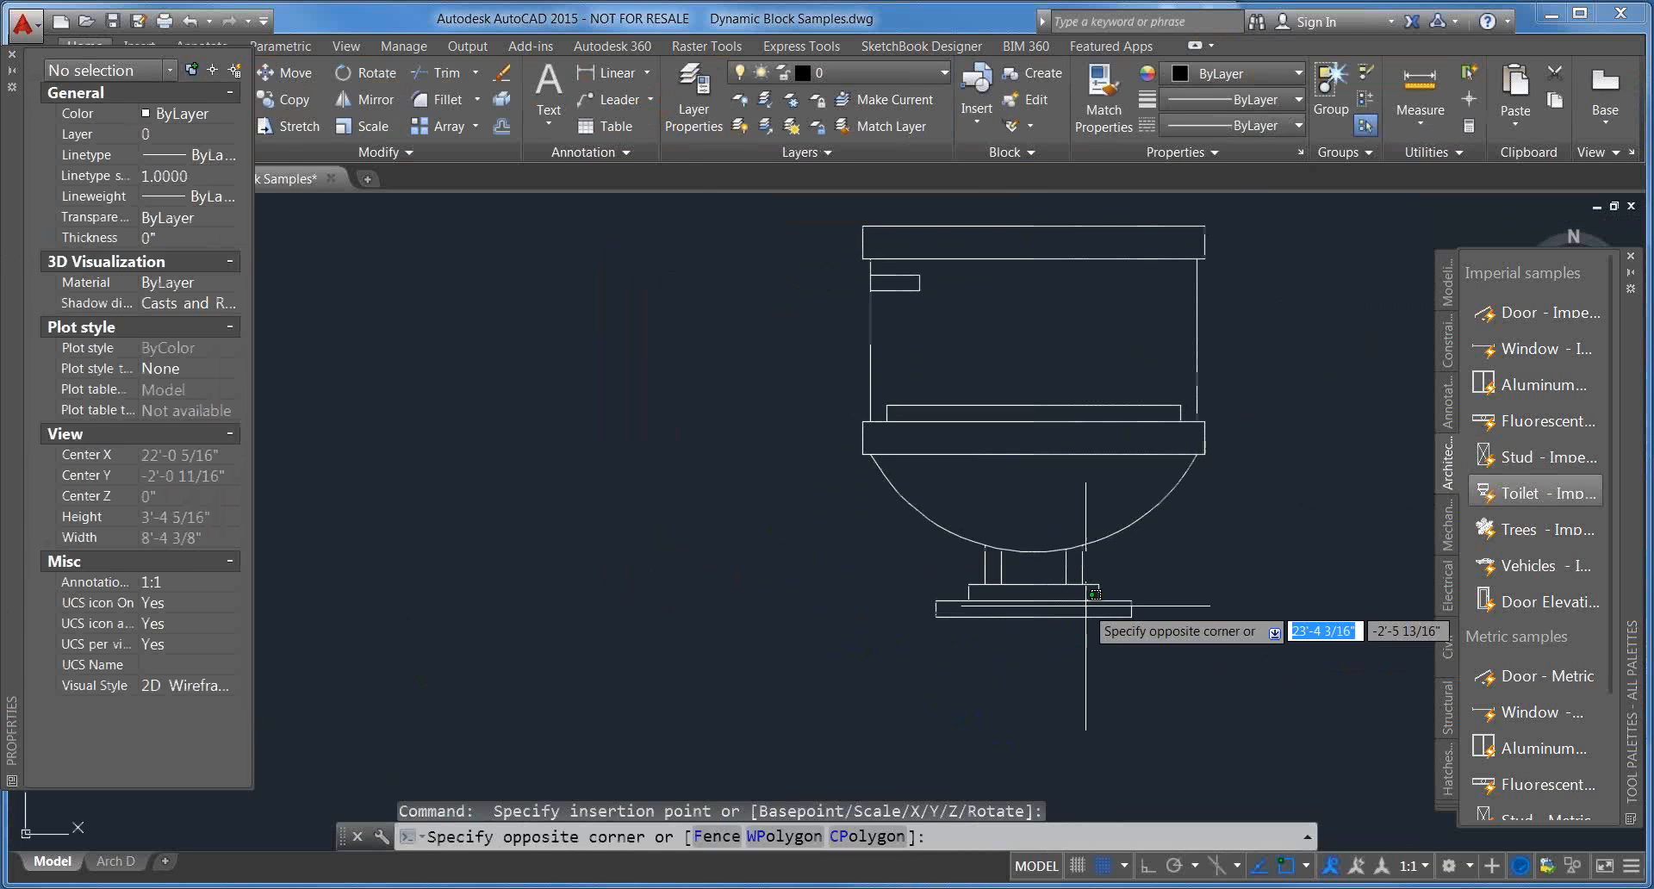
key("Escape")
Step: Select the inserted toilet block and switch its view to Elongated (Plan)
left_click(1040, 602)
scroll(1111, 547, "down", 2)
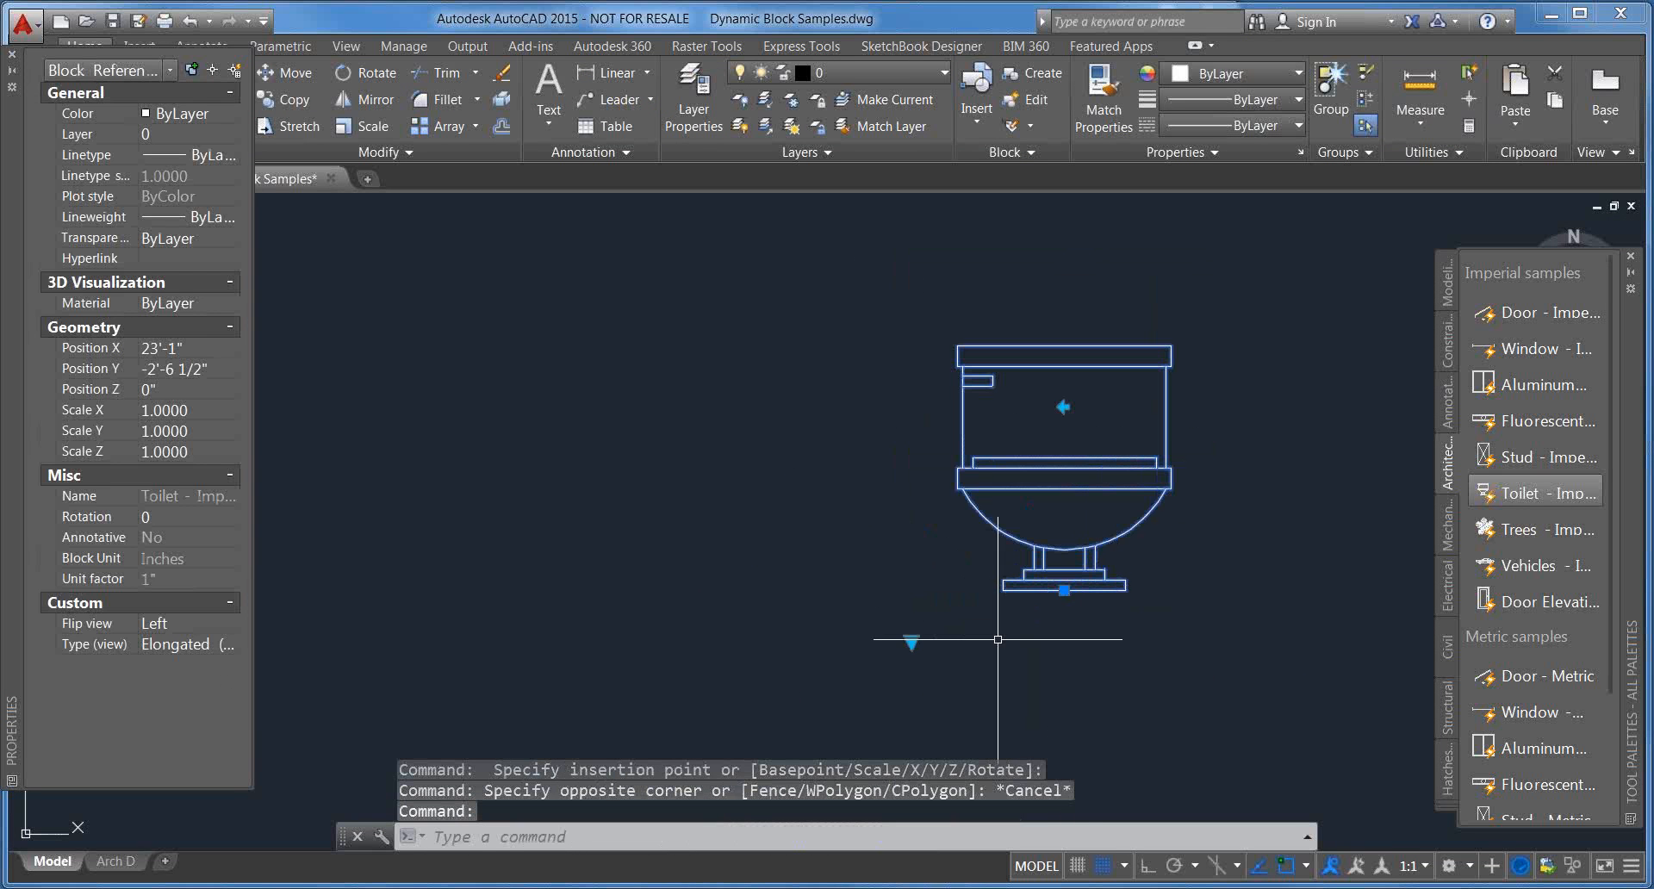
left_click(910, 641)
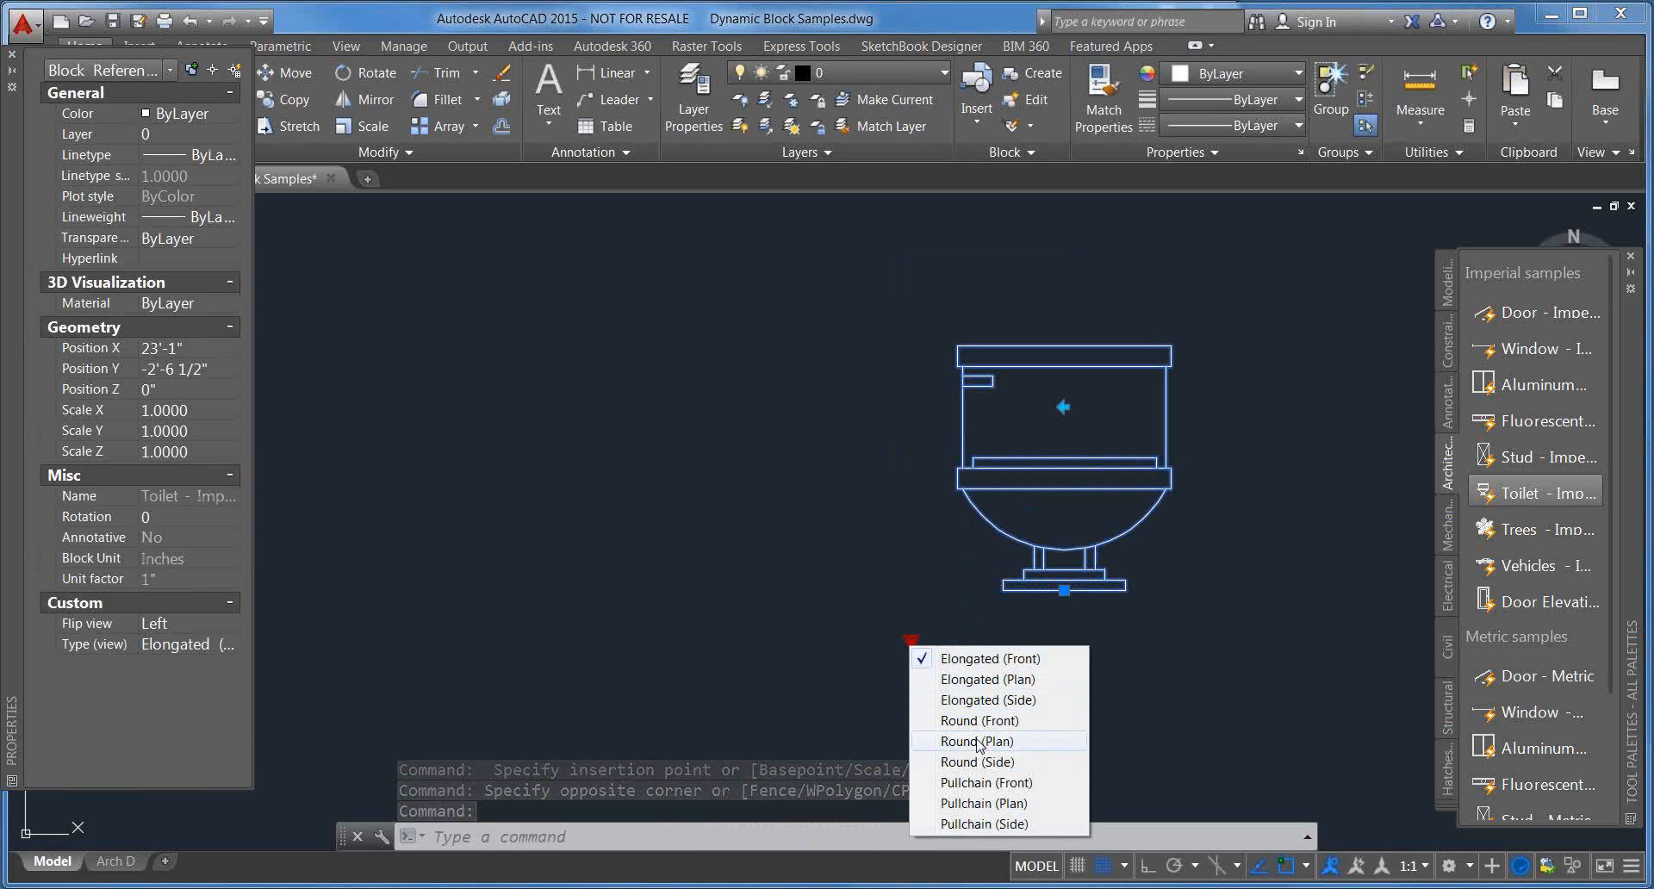
left_click(990, 681)
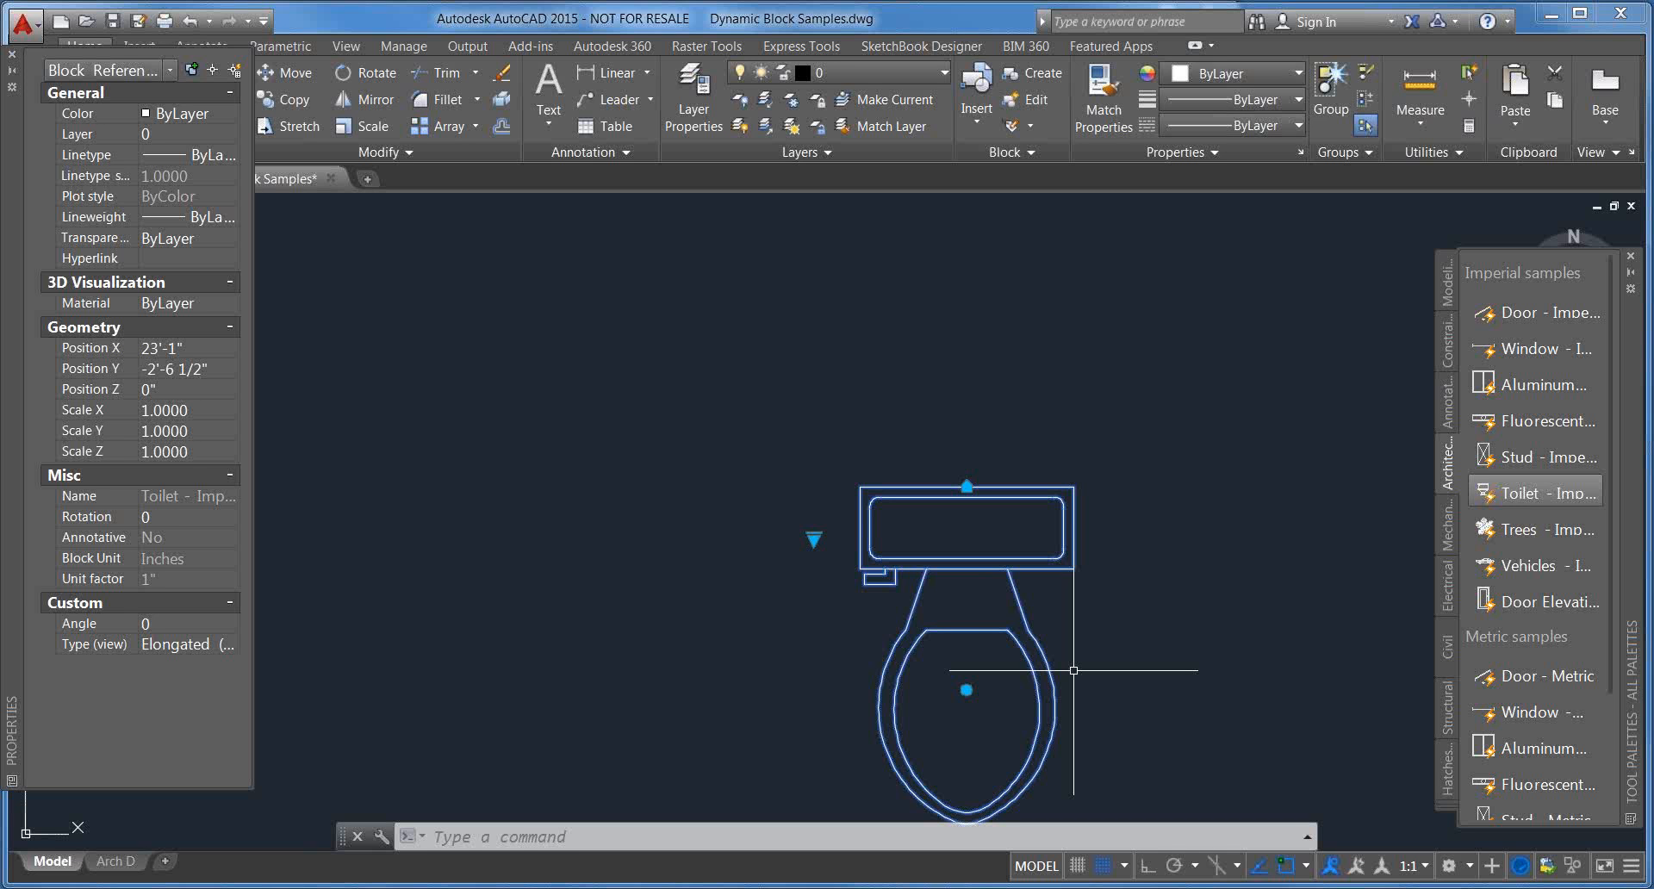
Step: Open the toilet block in the Block Editor and hide the geometry that is invisible in the current visibility state
left_click(1029, 571)
right_click(1031, 571)
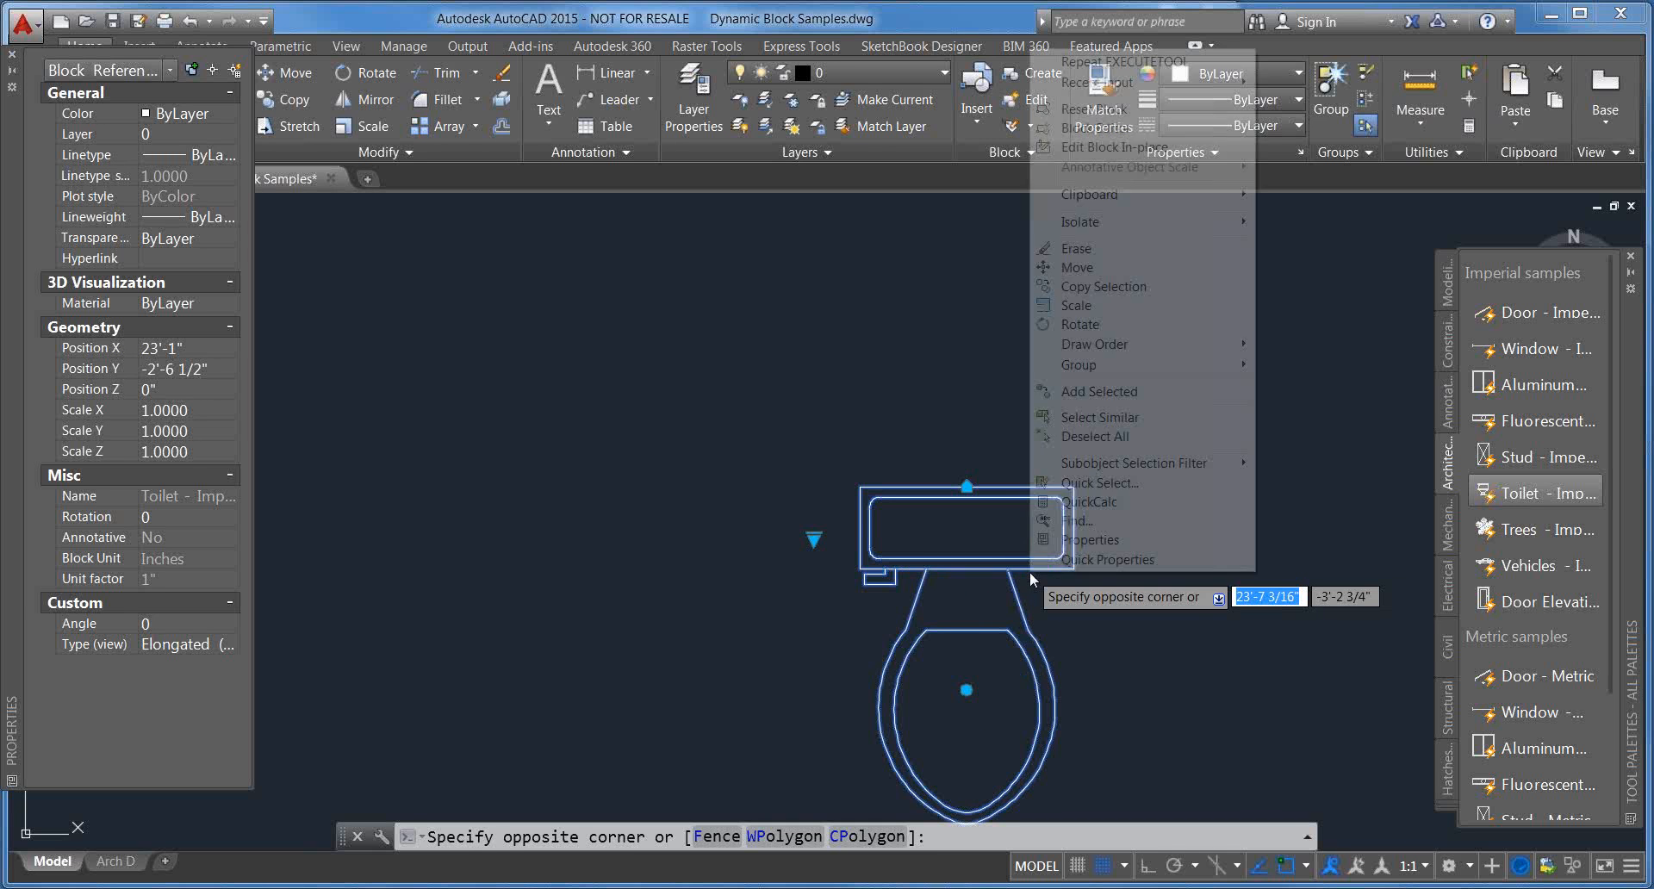
left_click(1111, 134)
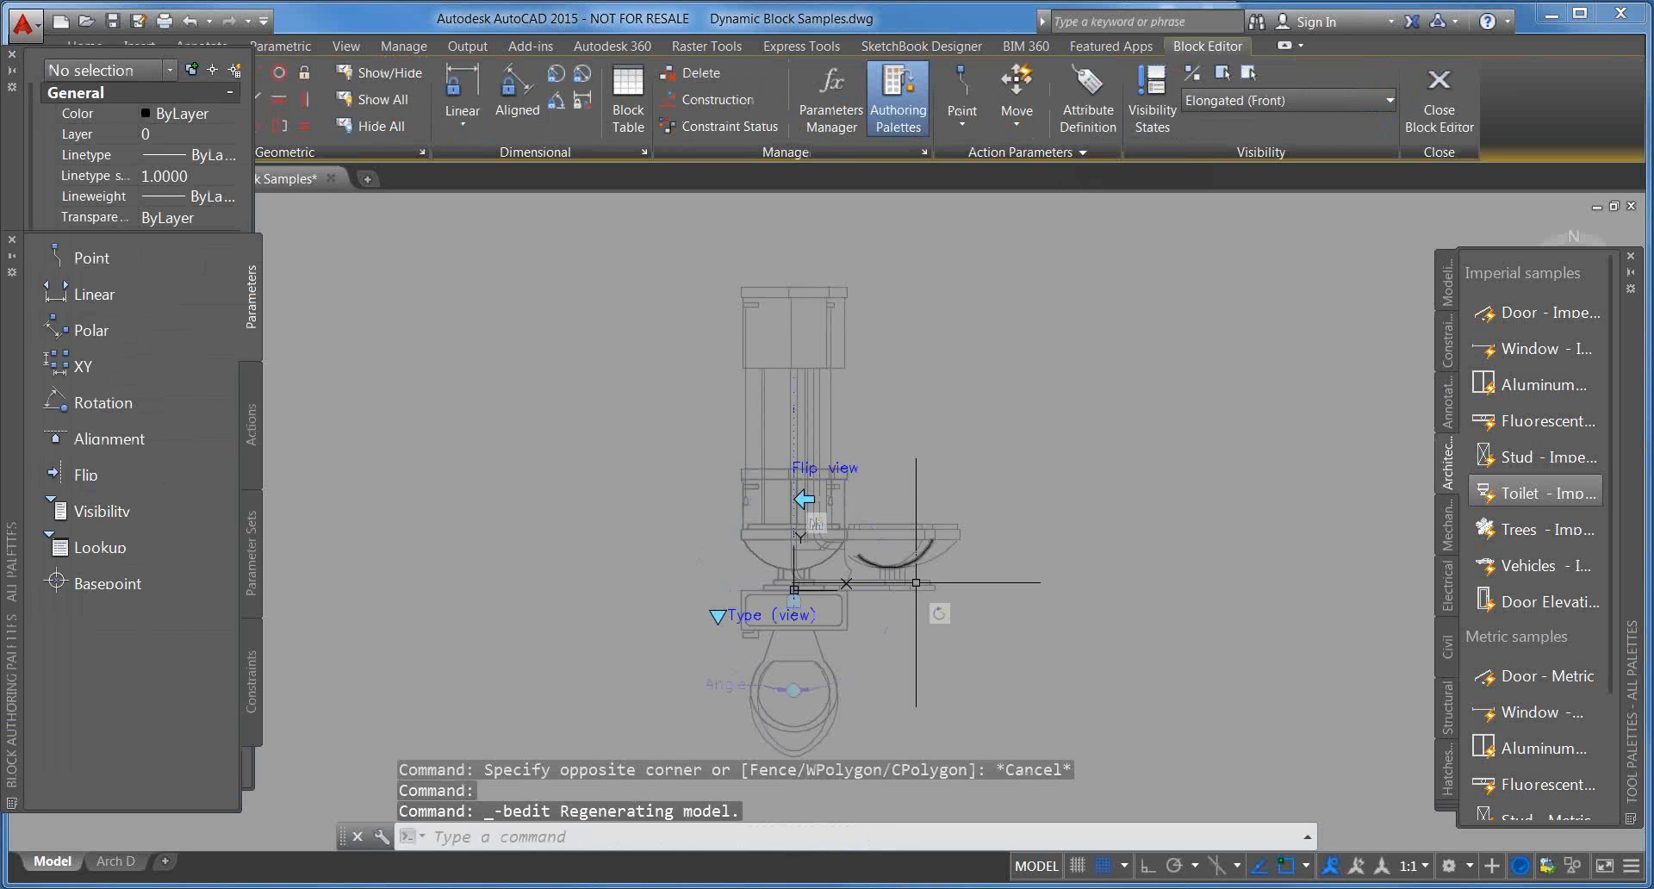
left_click(1192, 74)
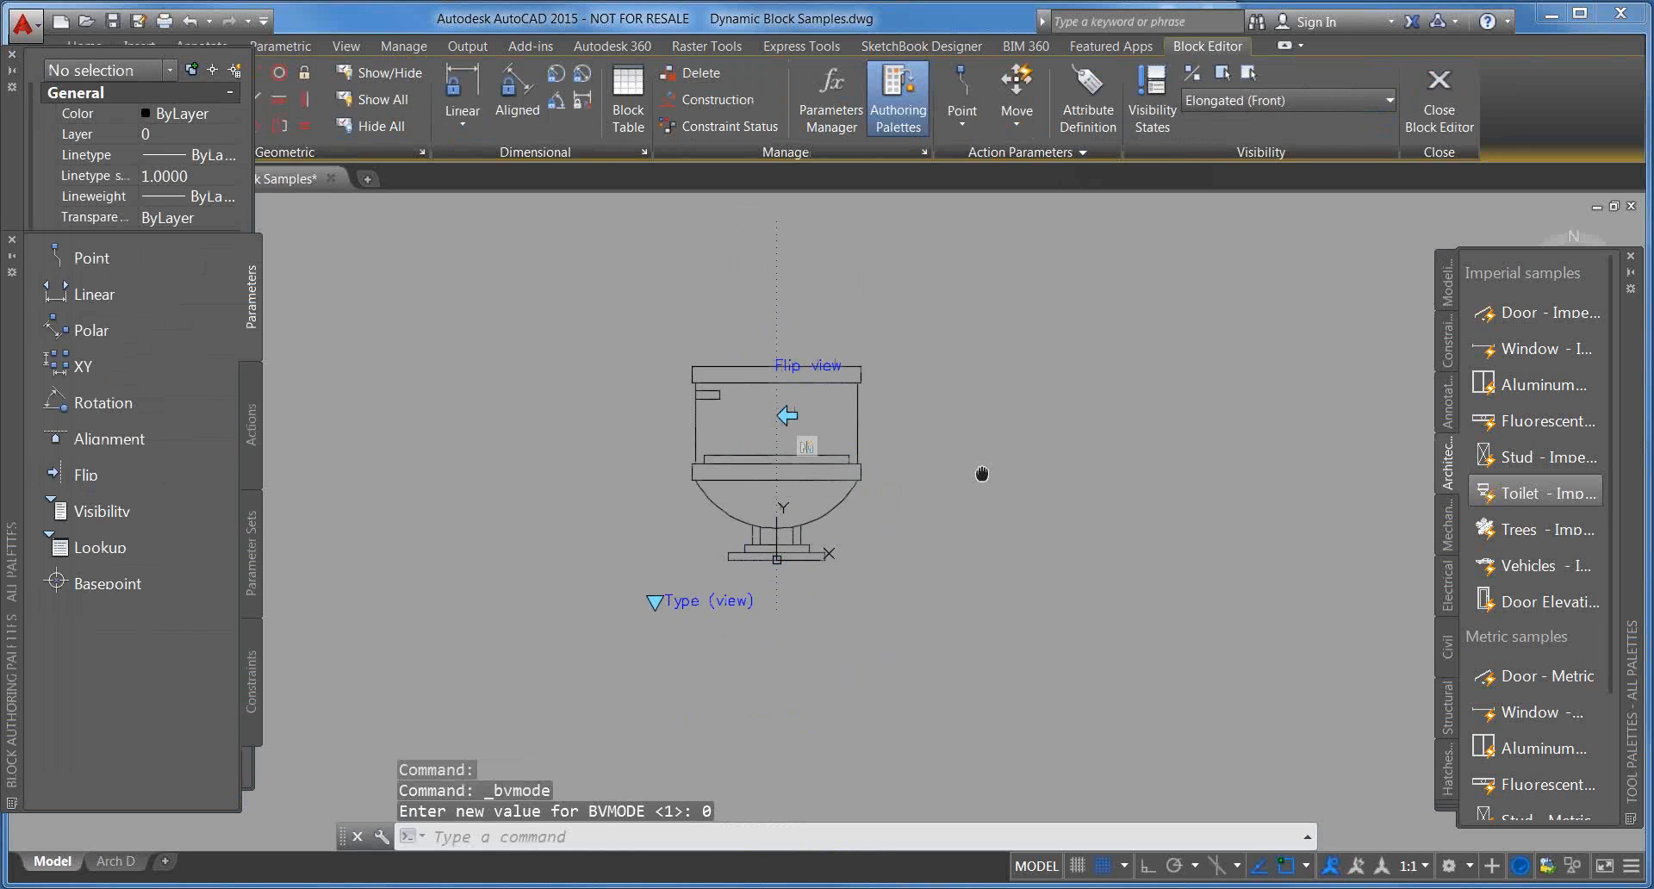
Step: Examine the toilet's Round (Plan) visibility state and its Angle parameter, and close the Block Editor discarding the changes
left_click(1236, 101)
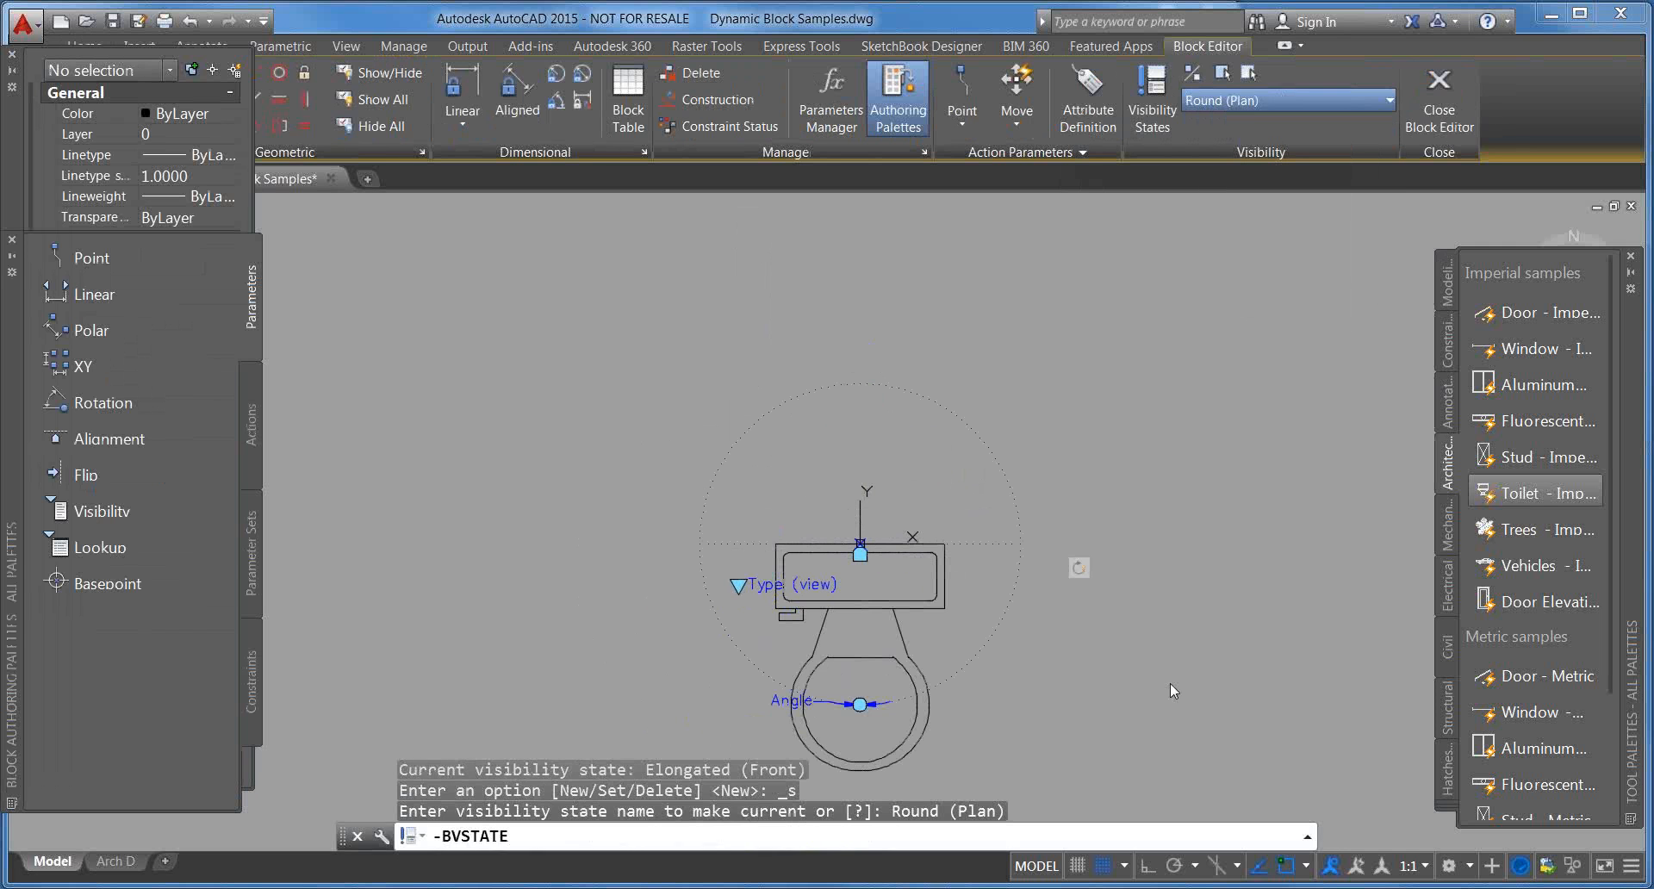
scroll(858, 738, "up", 4)
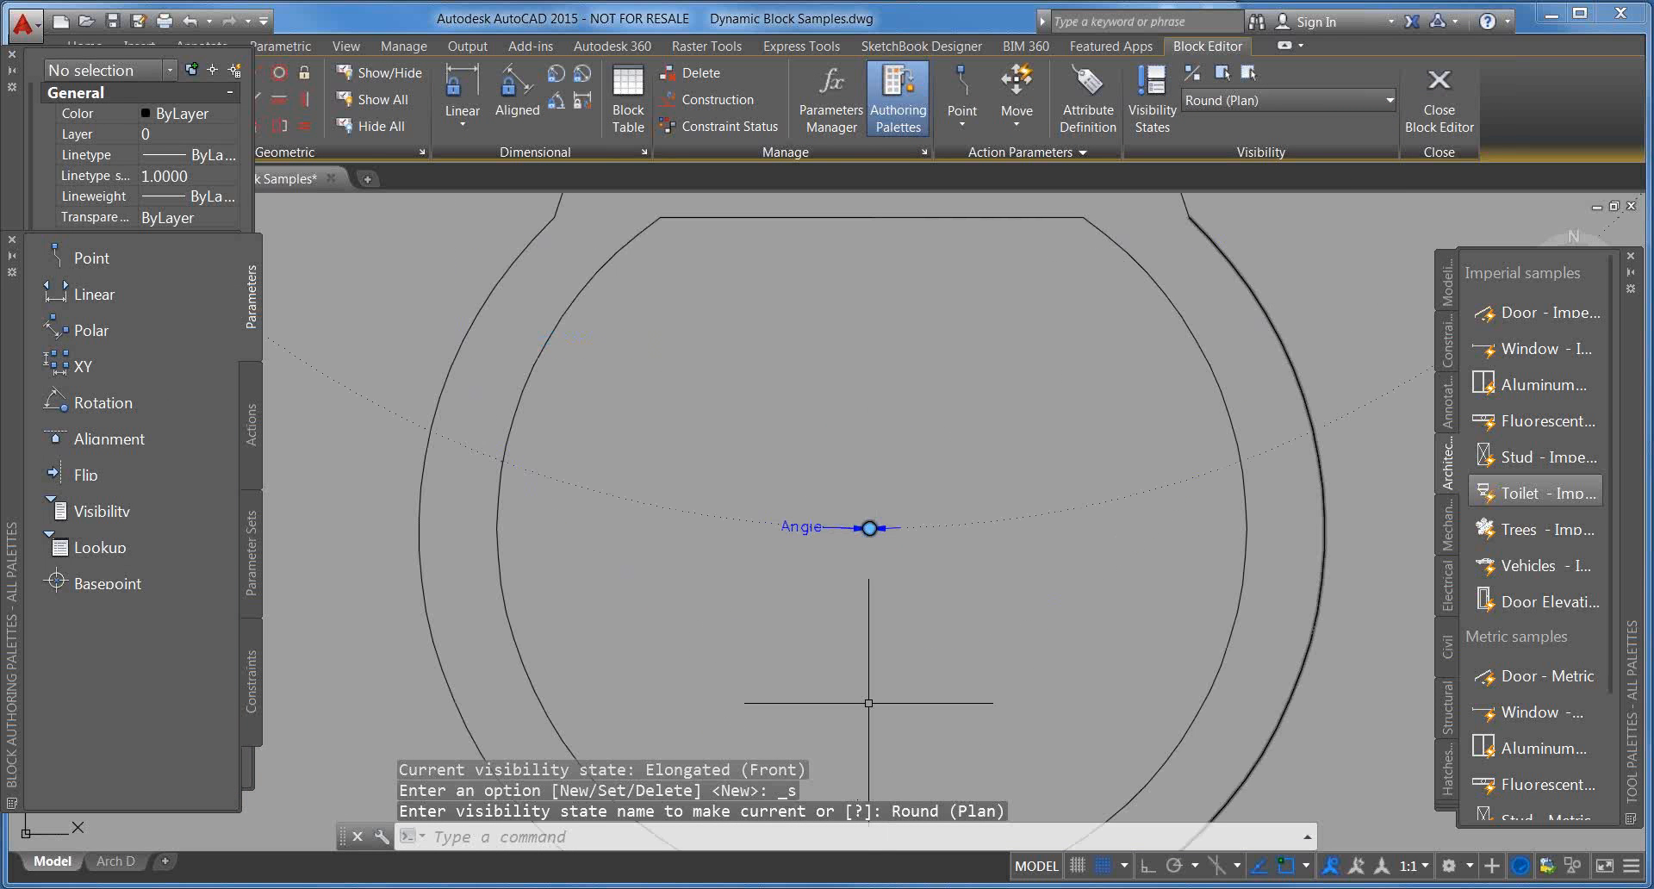
scroll(869, 629, "down", 8)
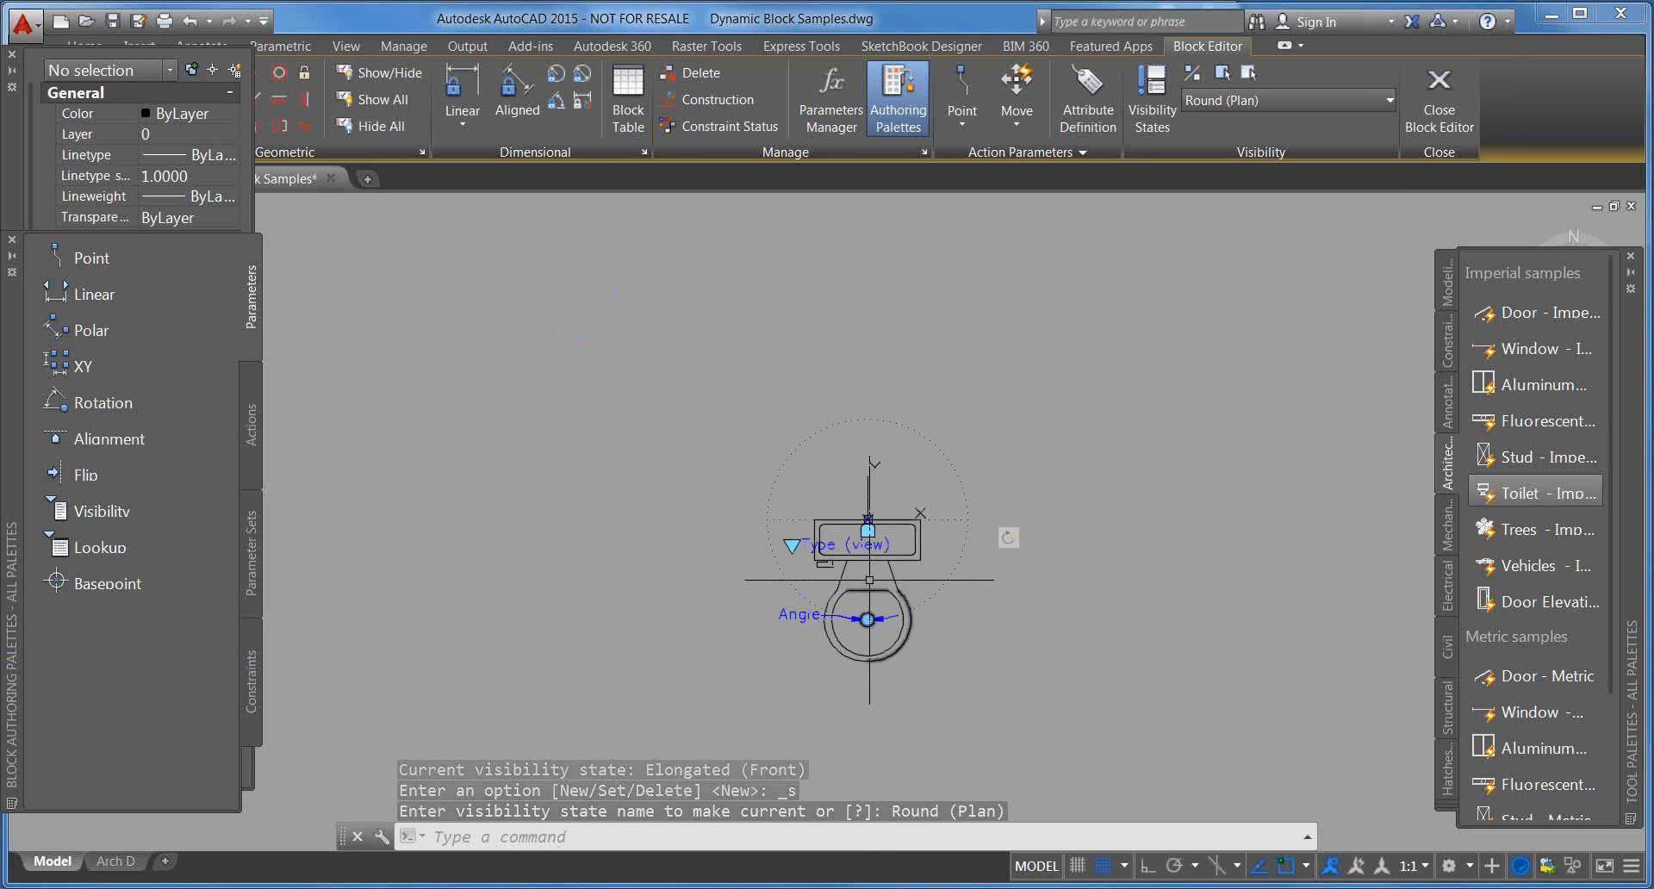
scroll(868, 579, "up", 5)
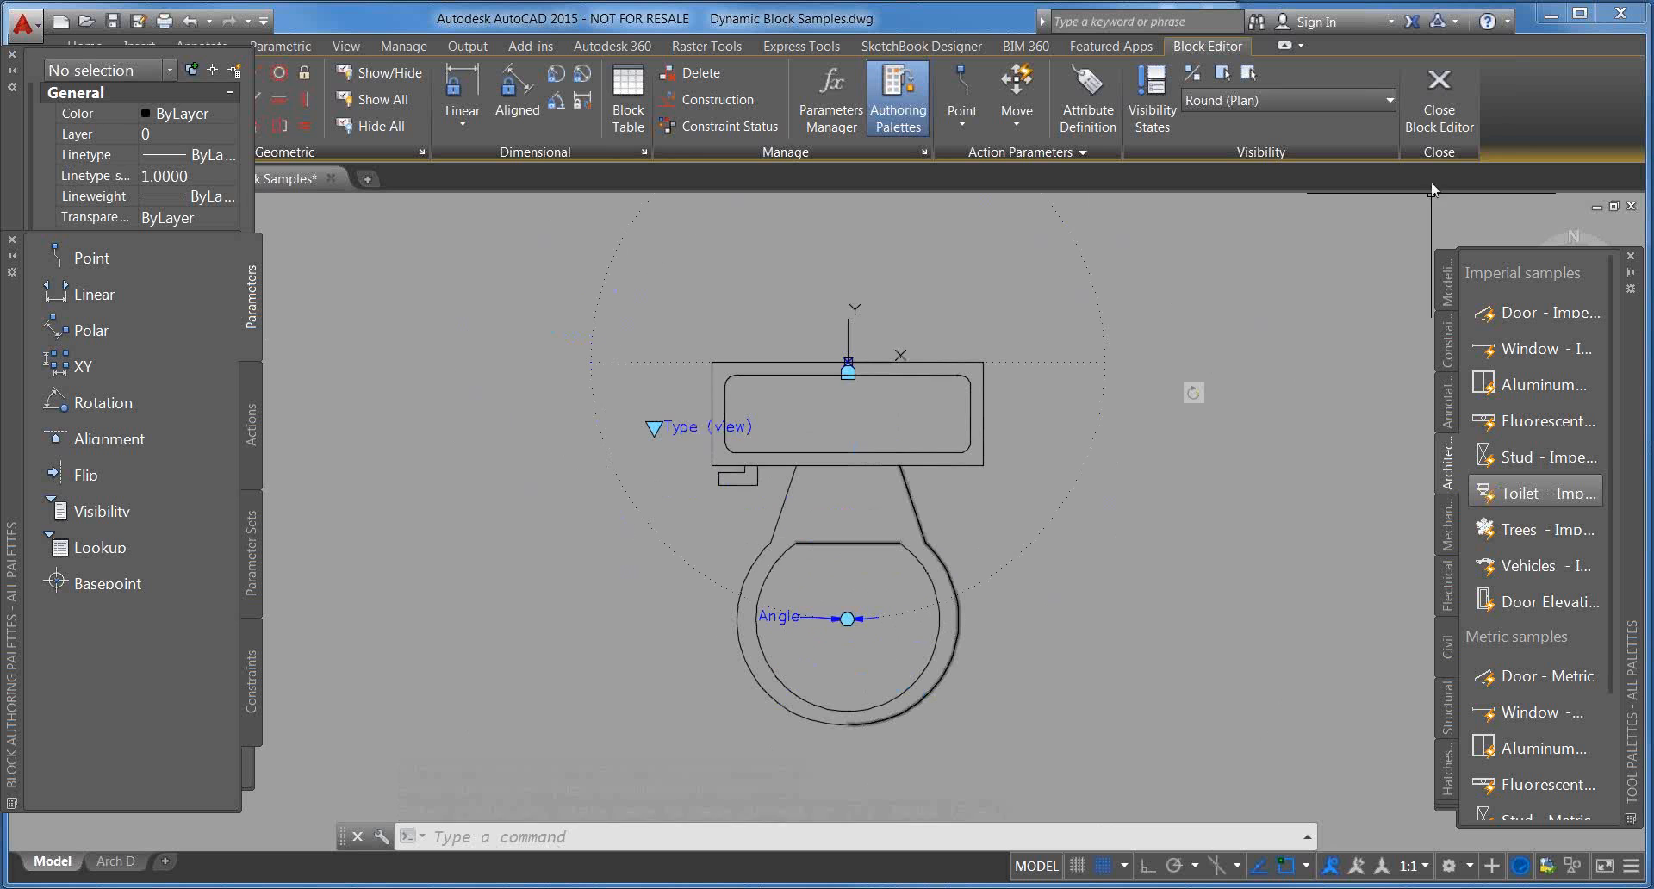
left_click(1438, 99)
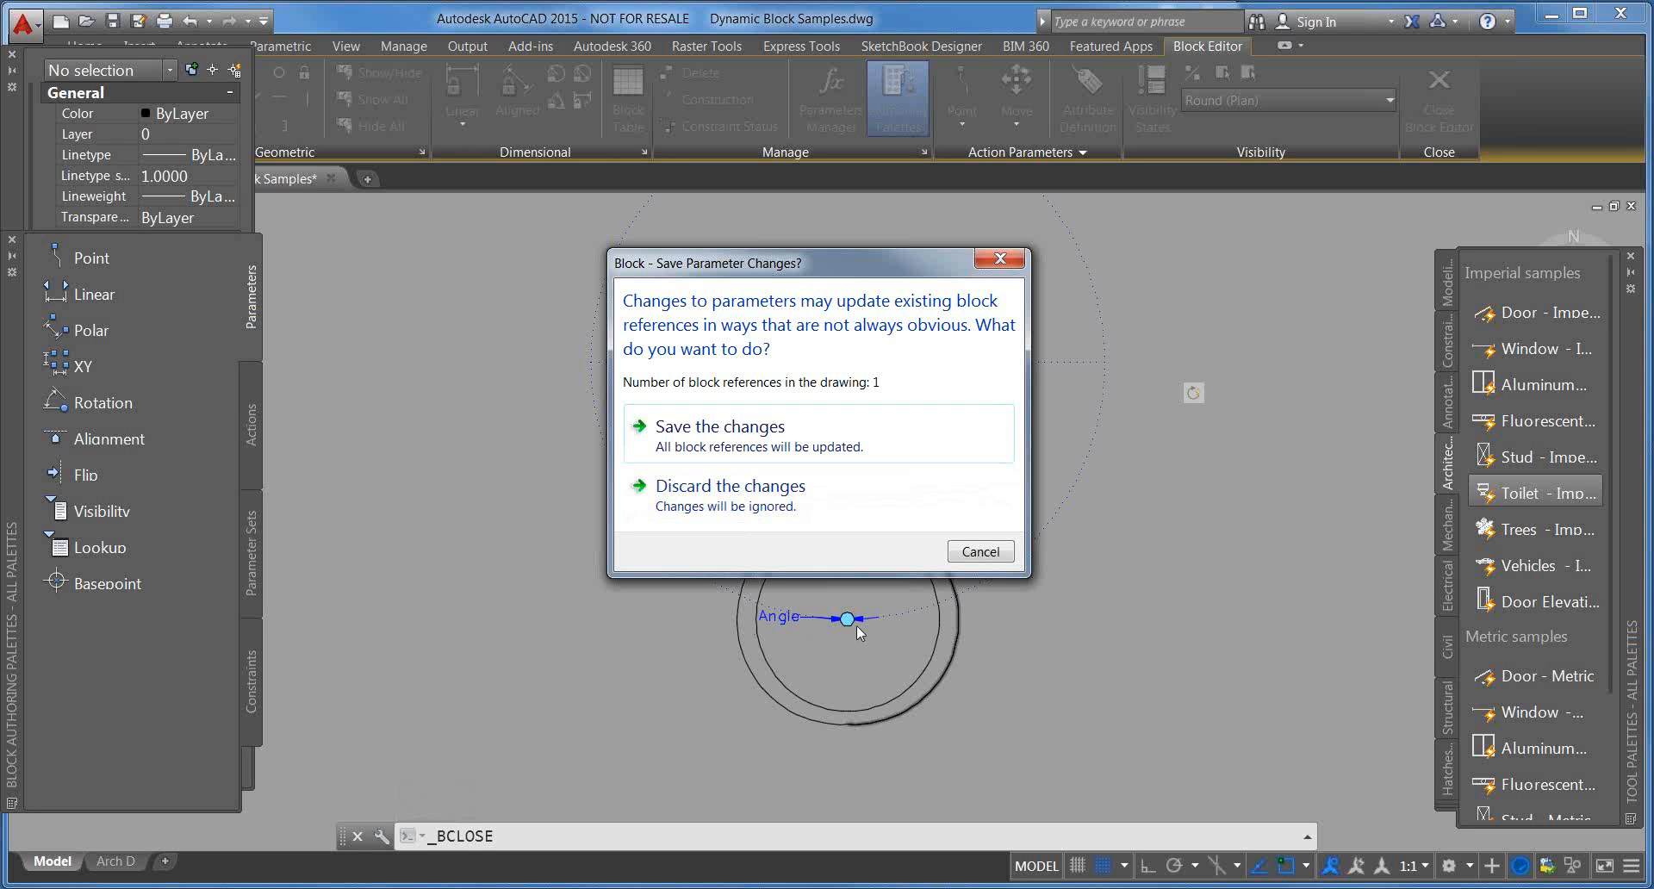
left_click(758, 513)
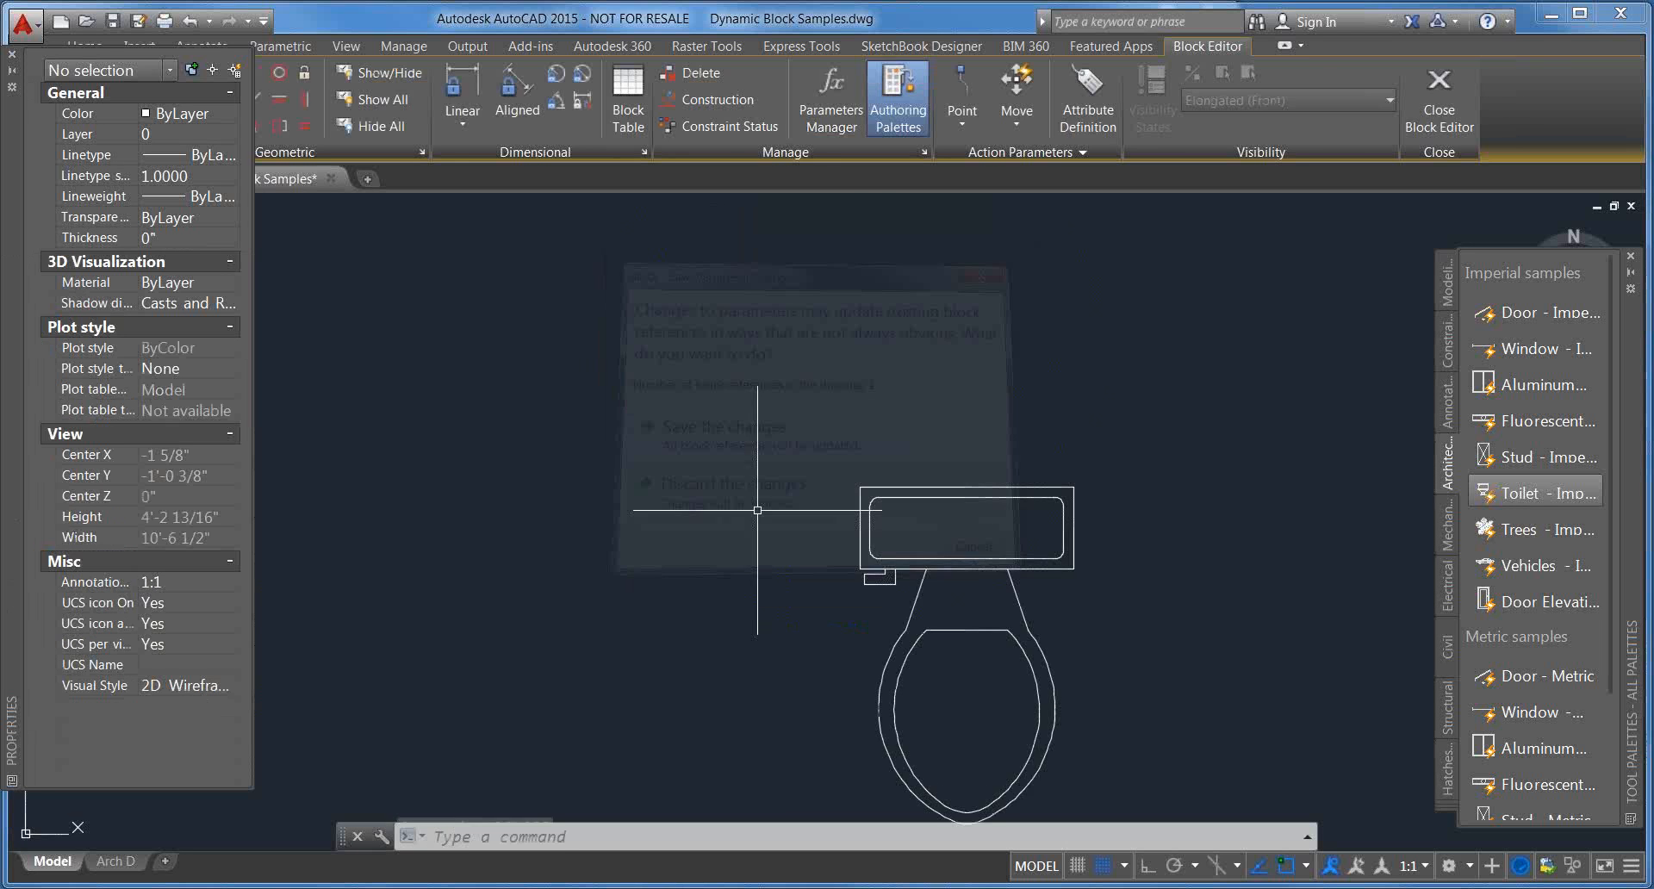
Step: Open the pentagon's Shapes block in the Block Editor
scroll(616, 541, "up", 6)
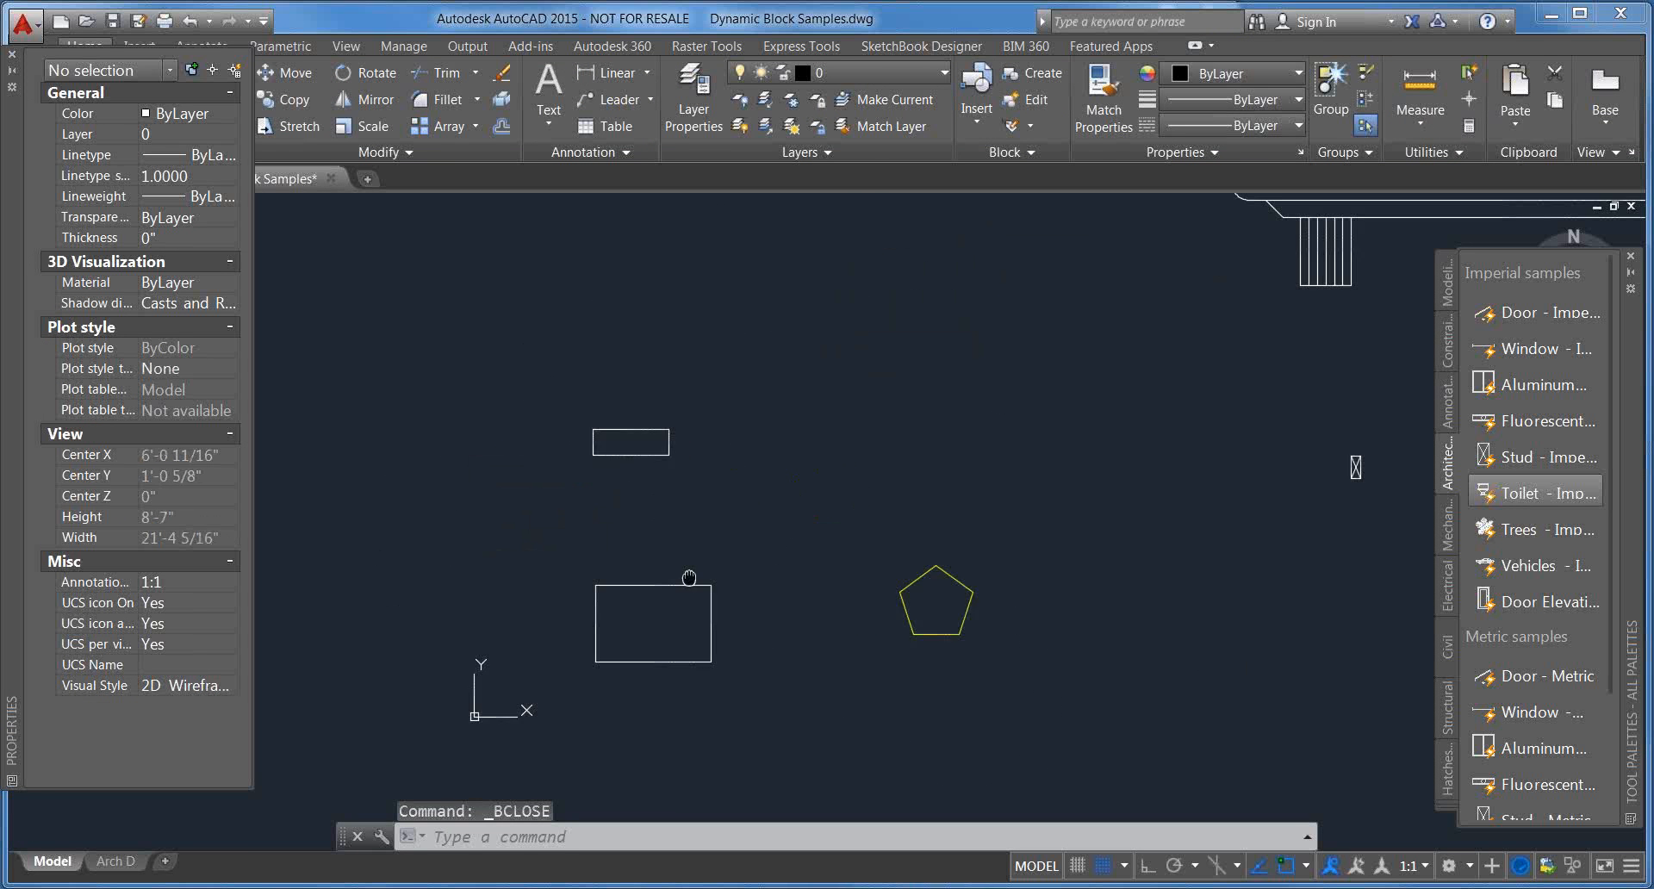
left_click(696, 597)
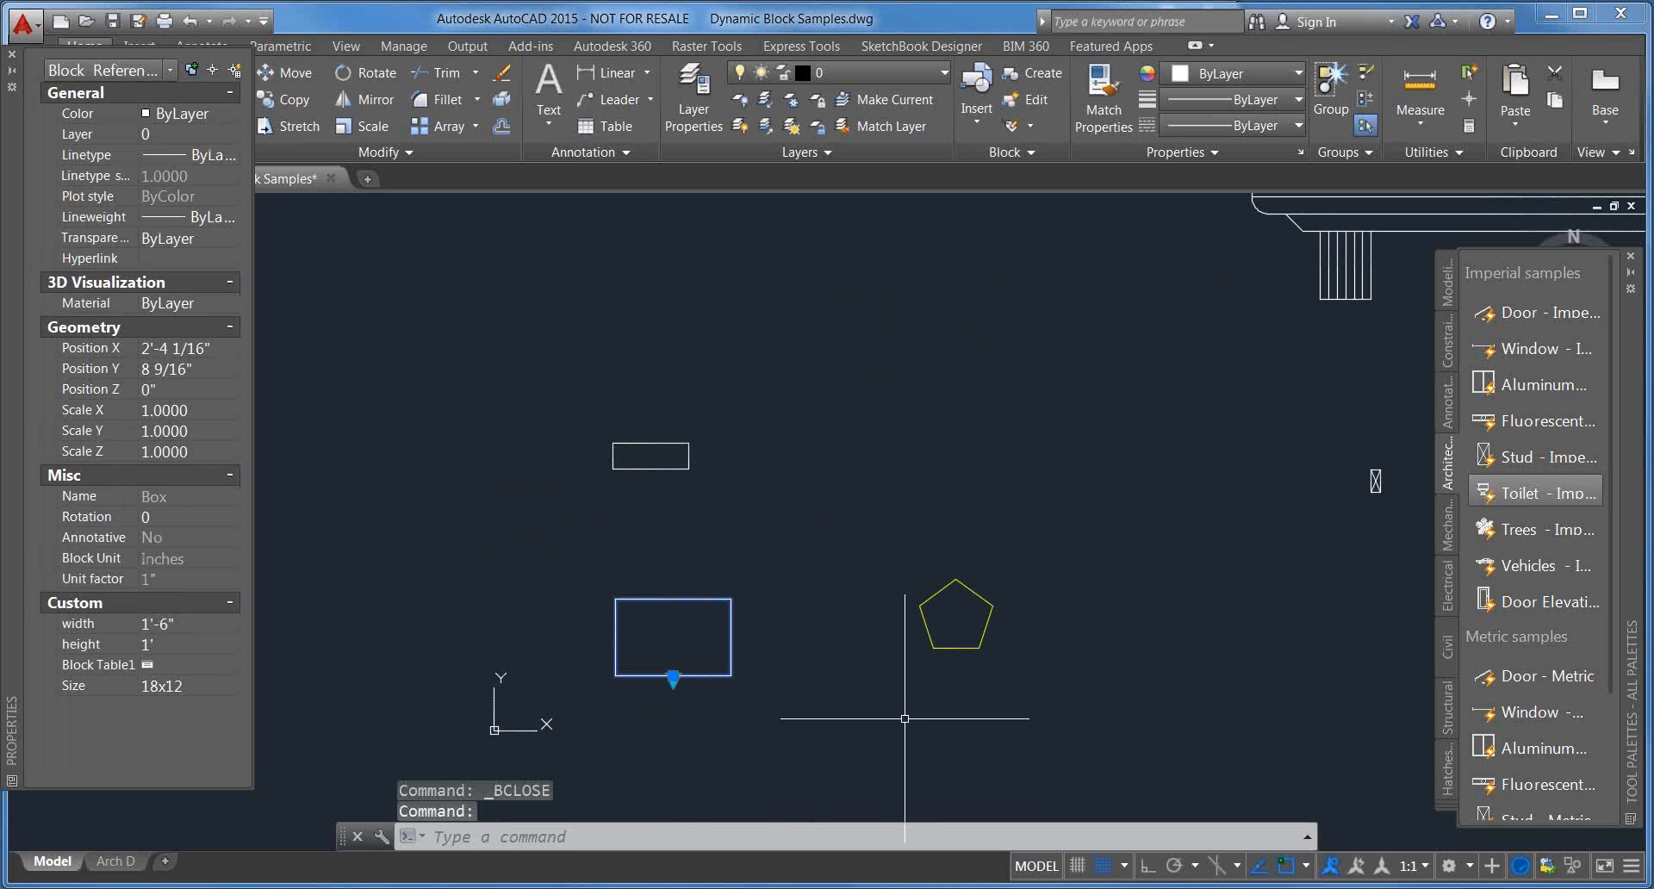
scroll(950, 693, "up", 4)
key("Escape")
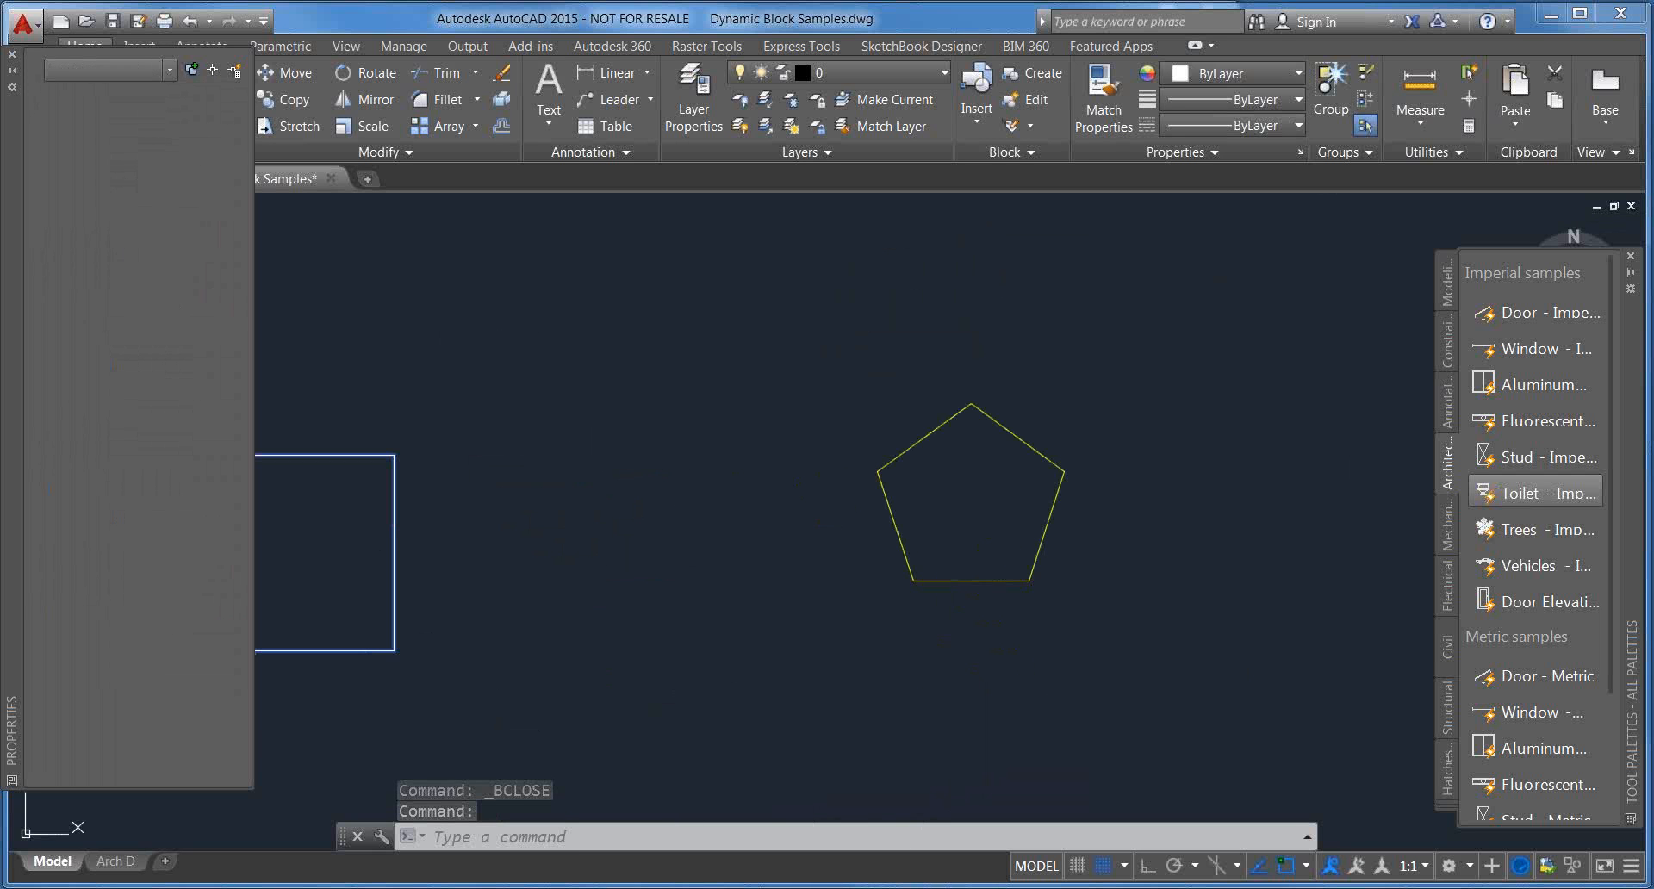
scroll(956, 646, "down", 2)
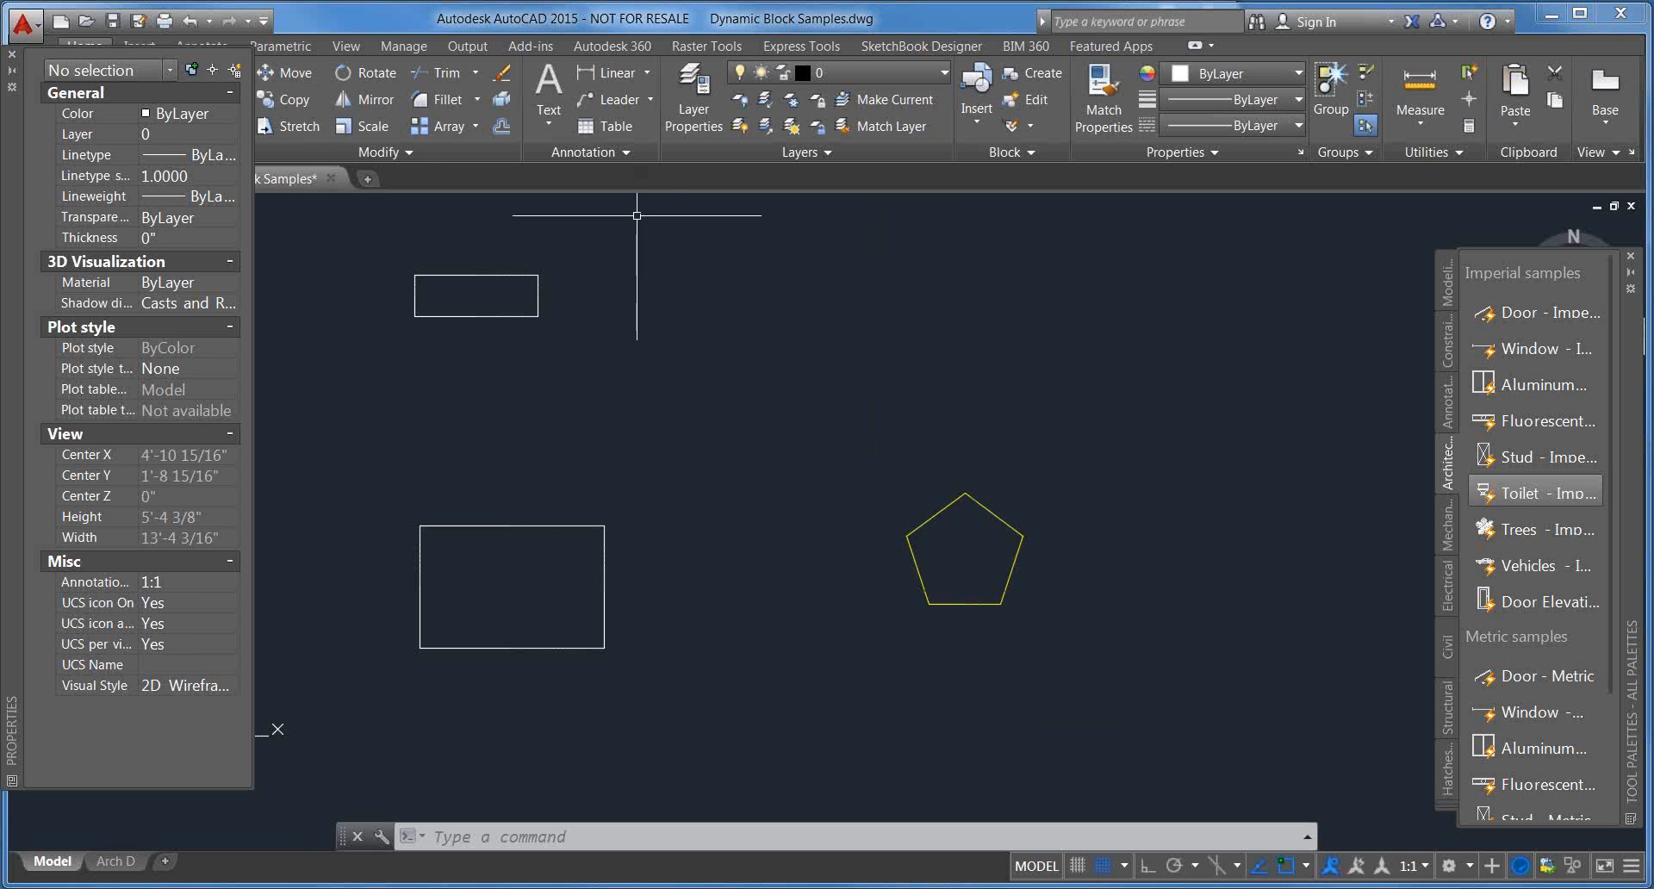
left_click(928, 513)
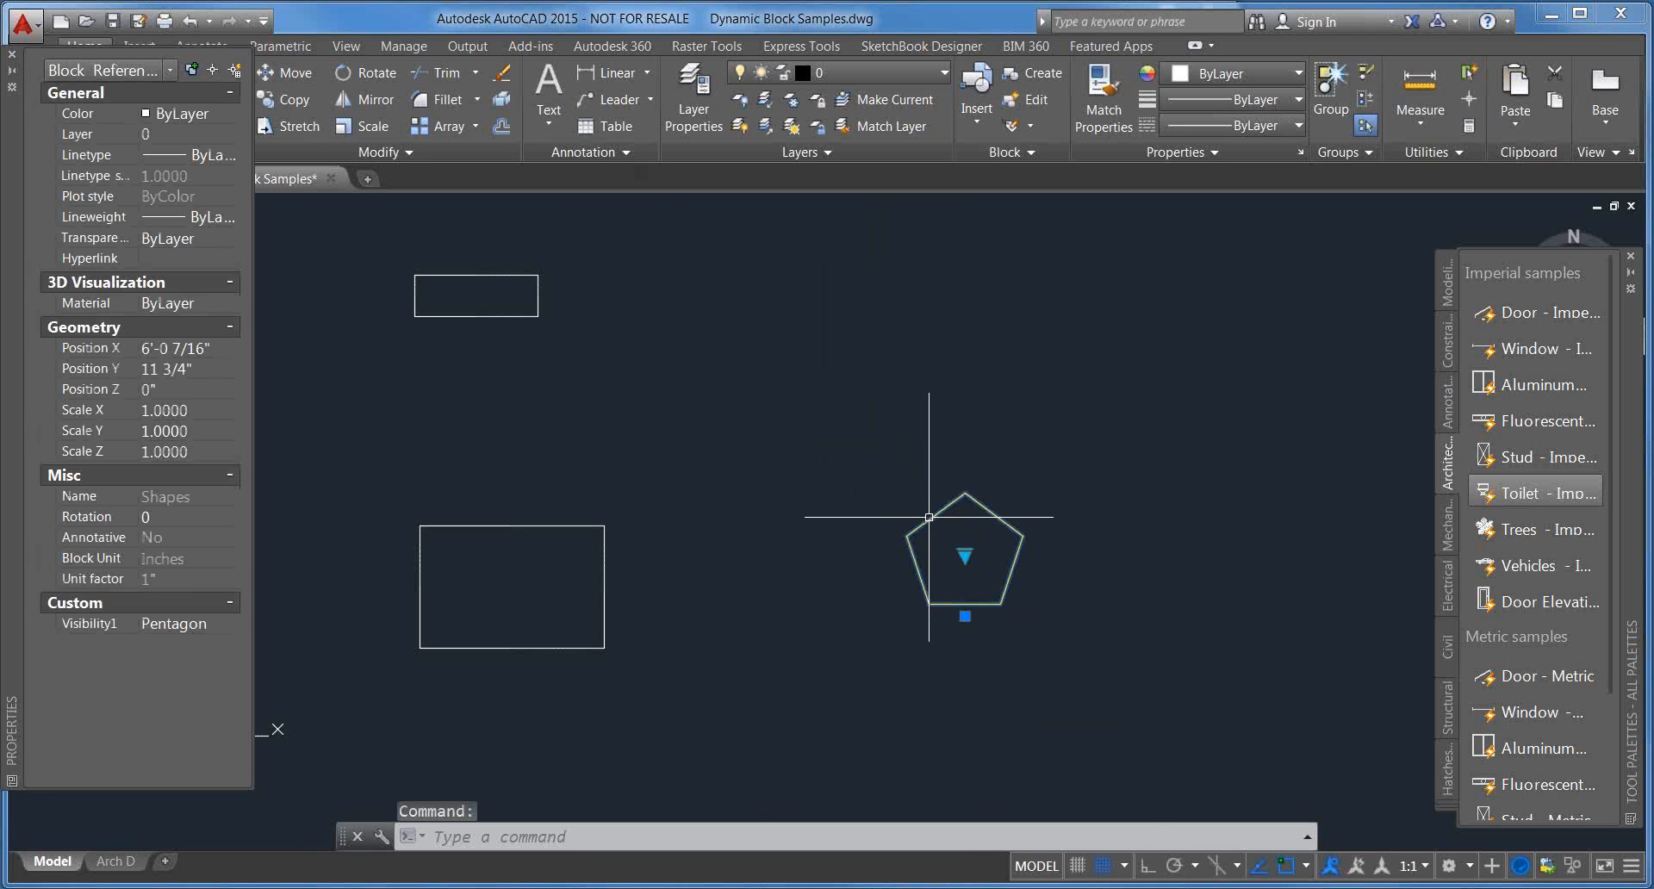
right_click(928, 514)
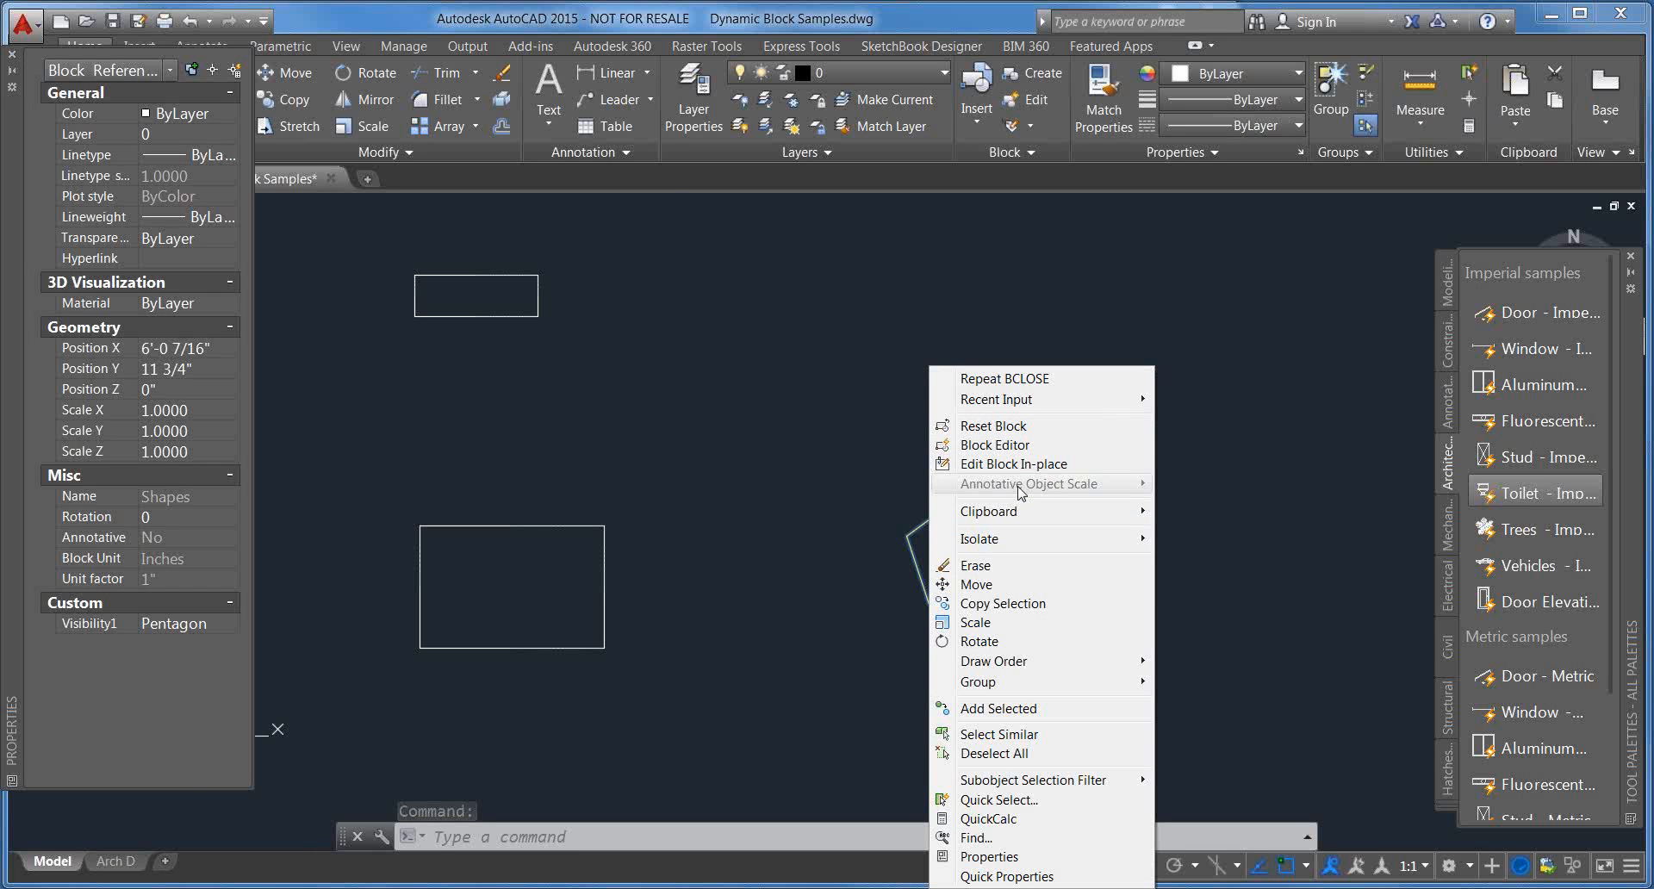
left_click(1036, 446)
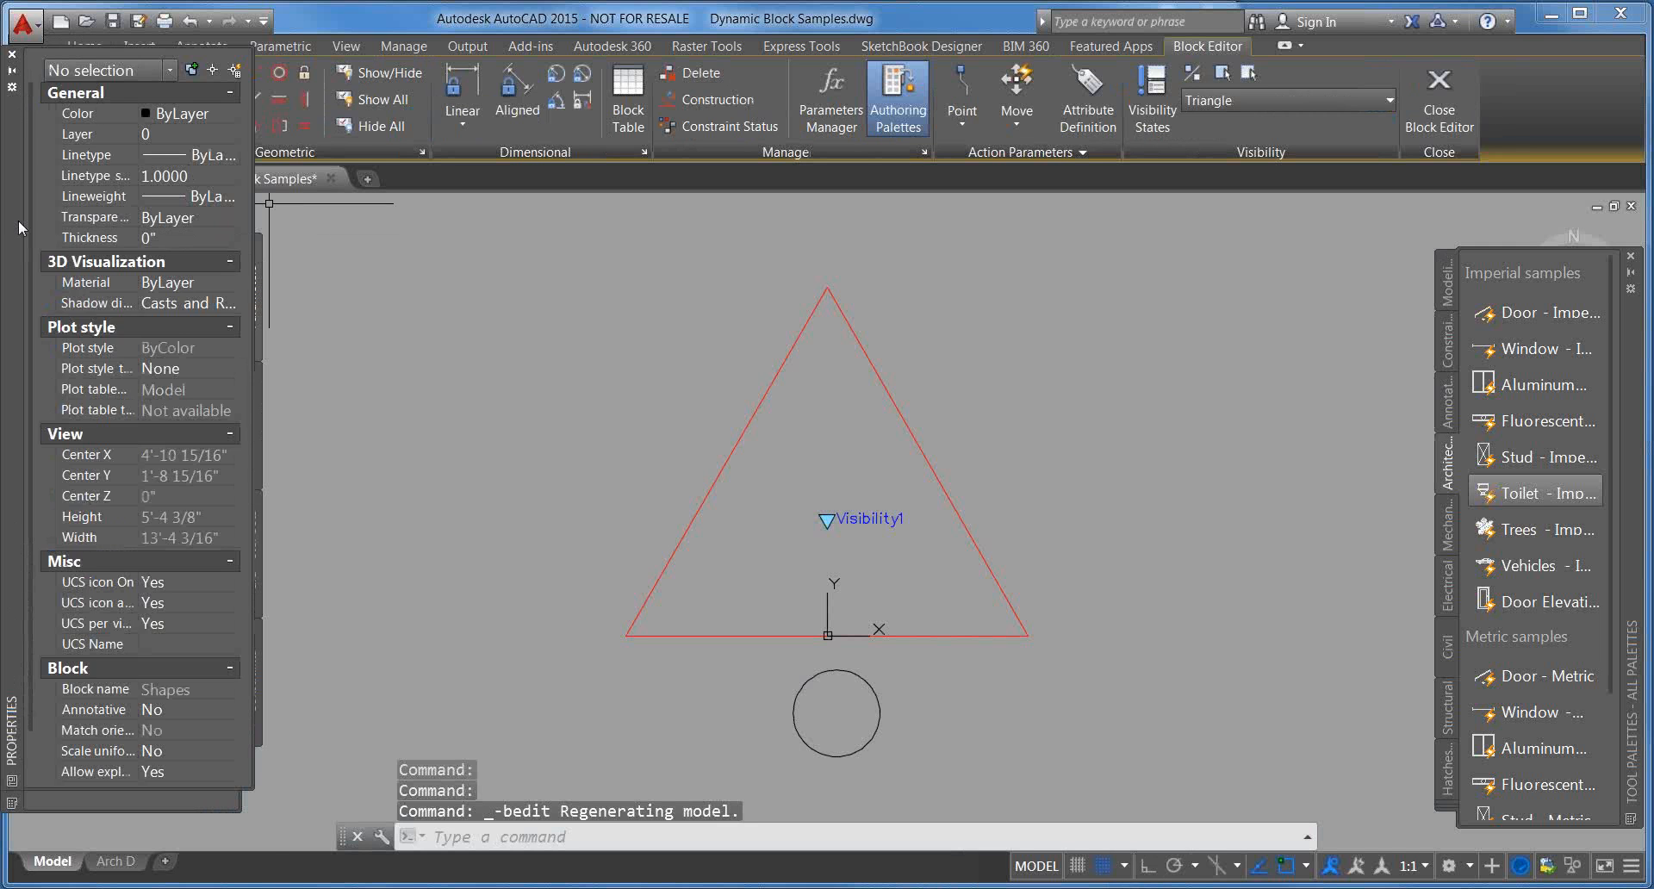
Step: Move the Properties palette off the block authoring palettes and close the Block Editor
left_click_drag(19, 221, 126, 417)
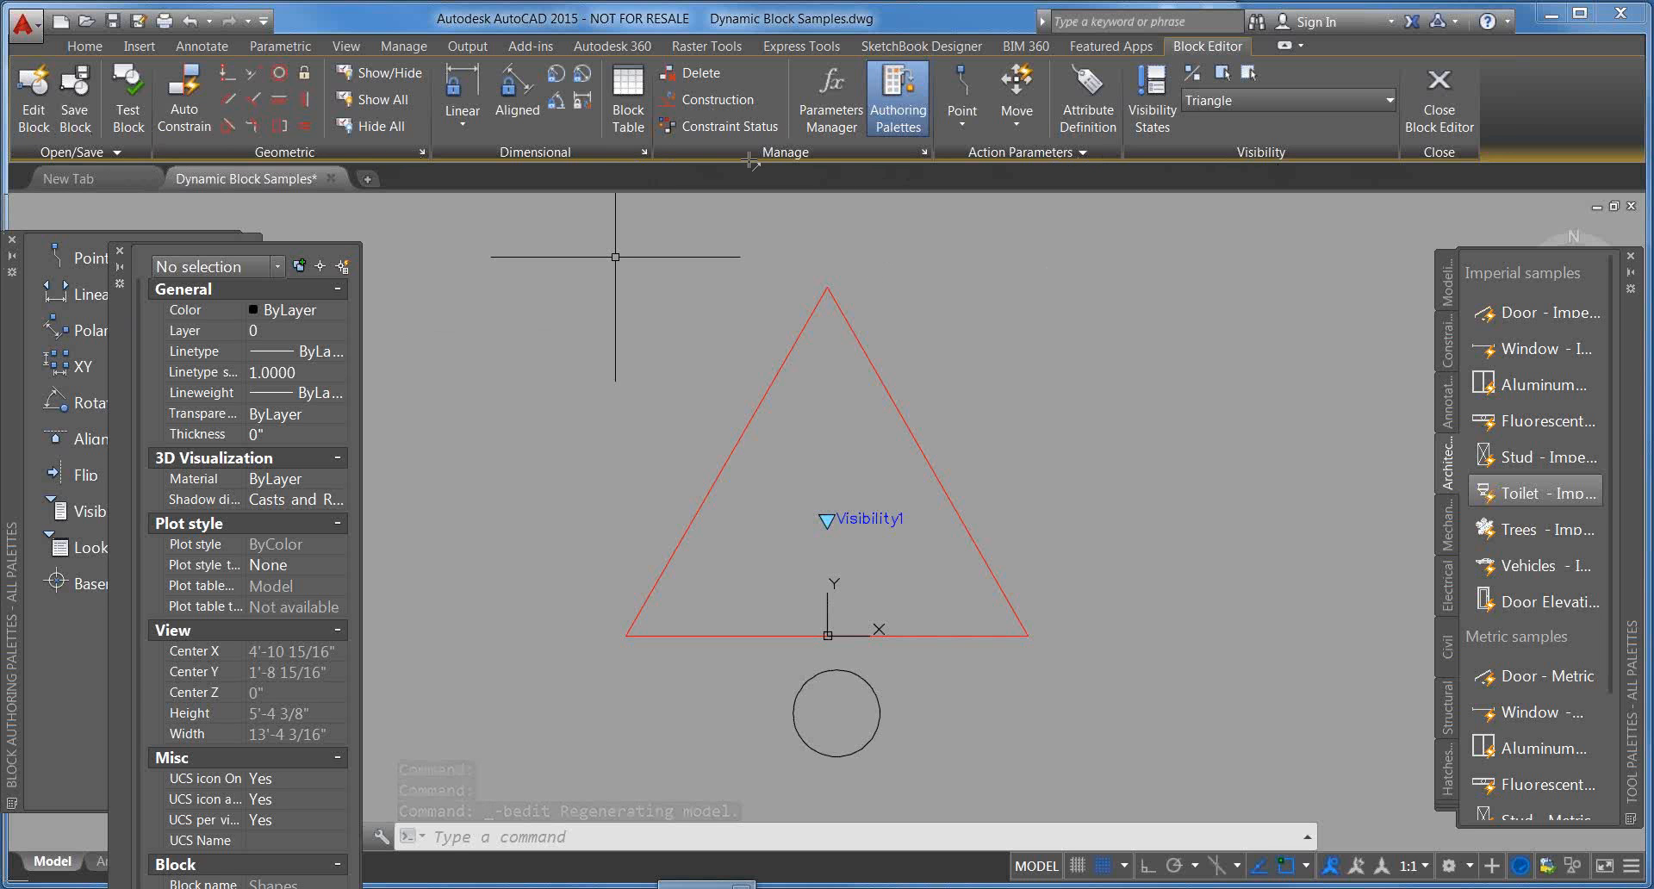
left_click(139, 46)
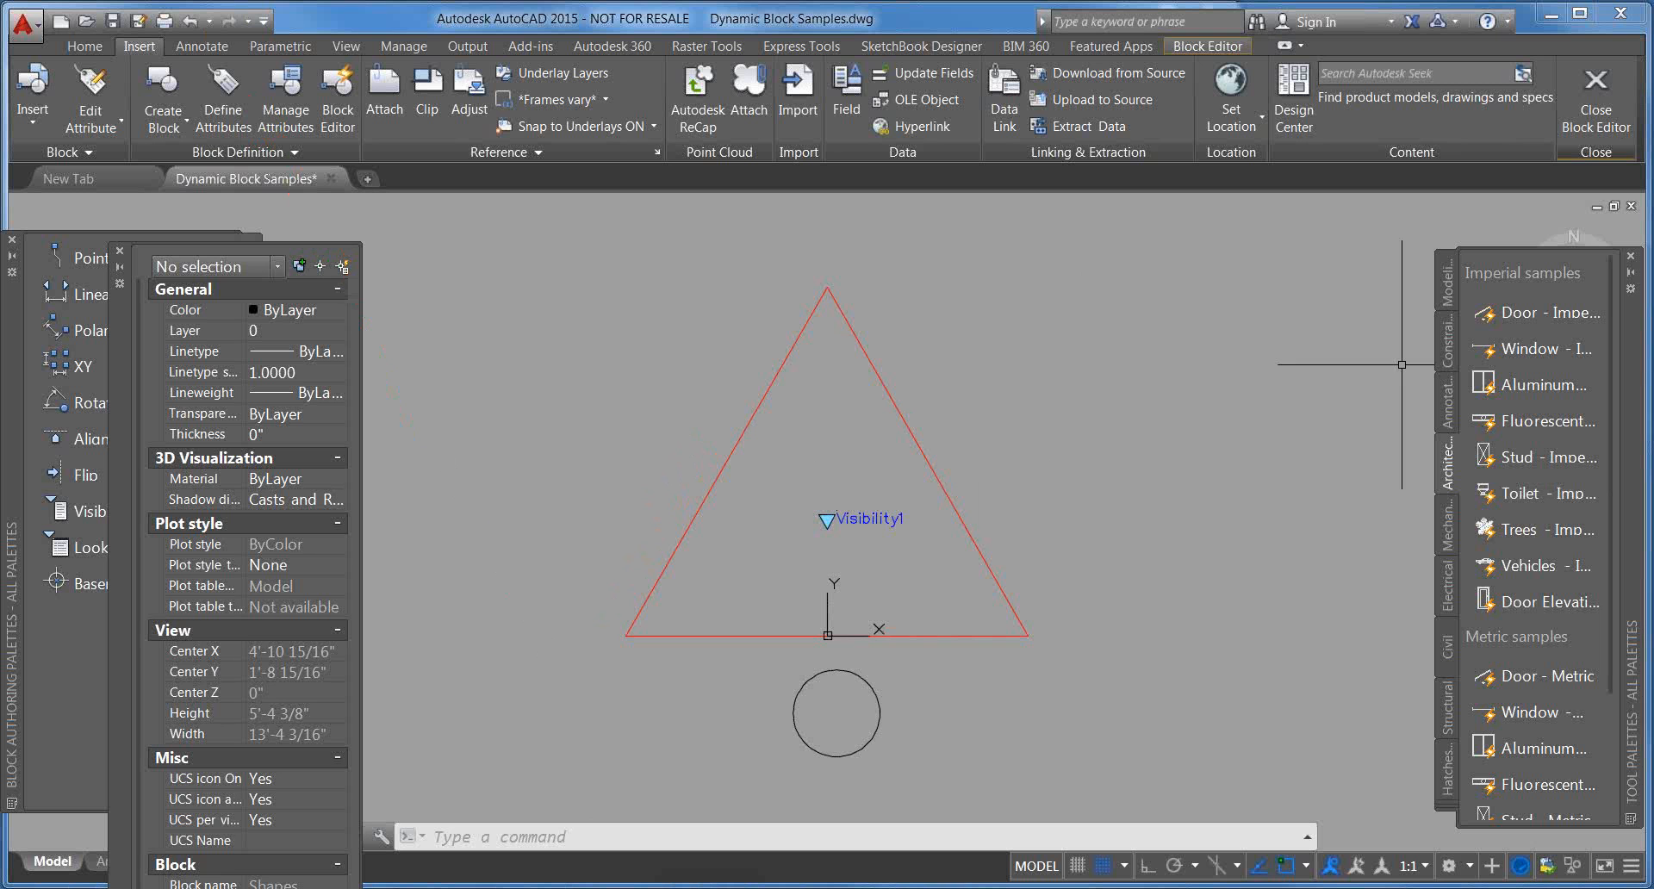
left_click(1594, 121)
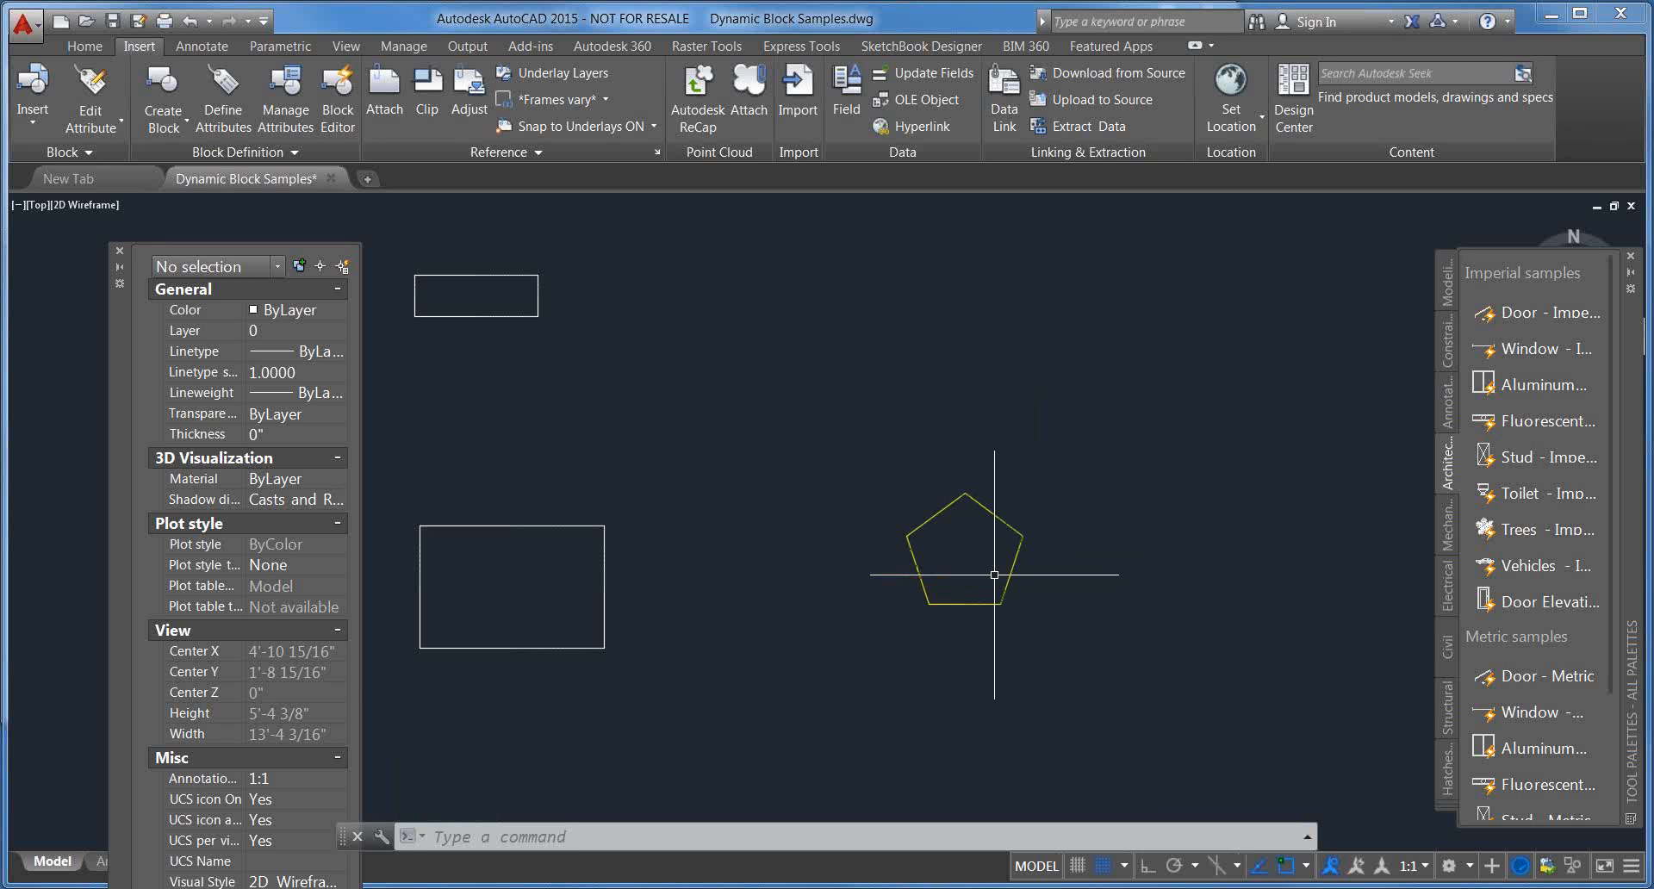
Step: Select the larger Box block beside the pentagon and set its size to 12x4
scroll(958, 544, "up", 2)
scroll(958, 543, "up", 1)
middle_click_drag(958, 543, 1146, 423)
scroll(1146, 422, "down", 2)
middle_click_drag(814, 530, 913, 511)
left_click(862, 498)
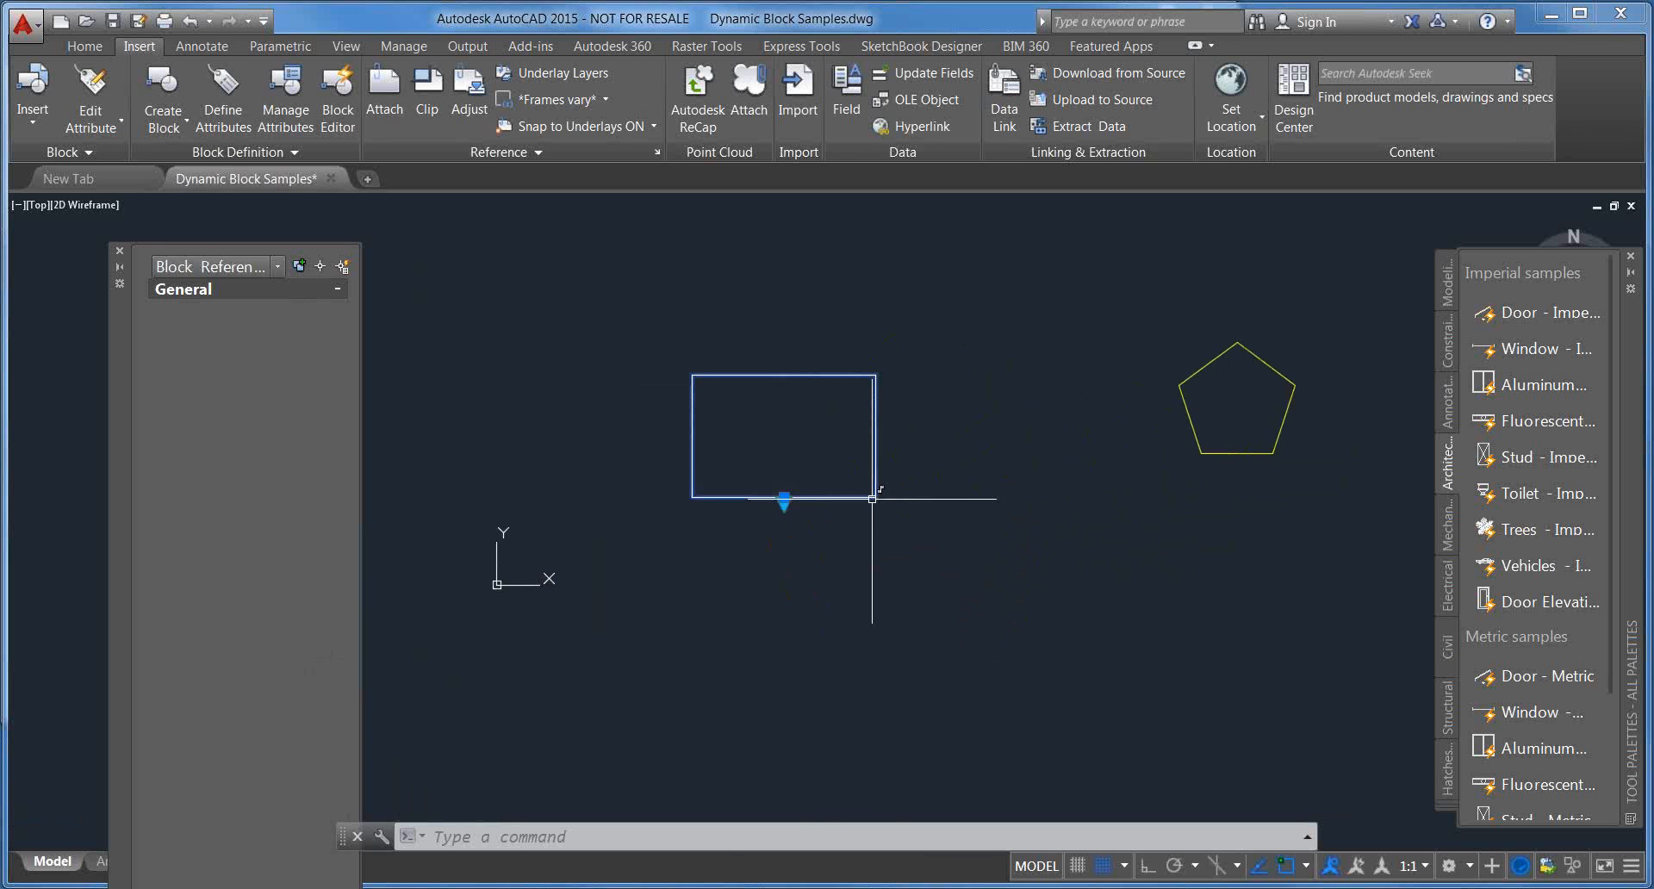
scroll(763, 463, "up", 4)
middle_click_drag(762, 463, 868, 522)
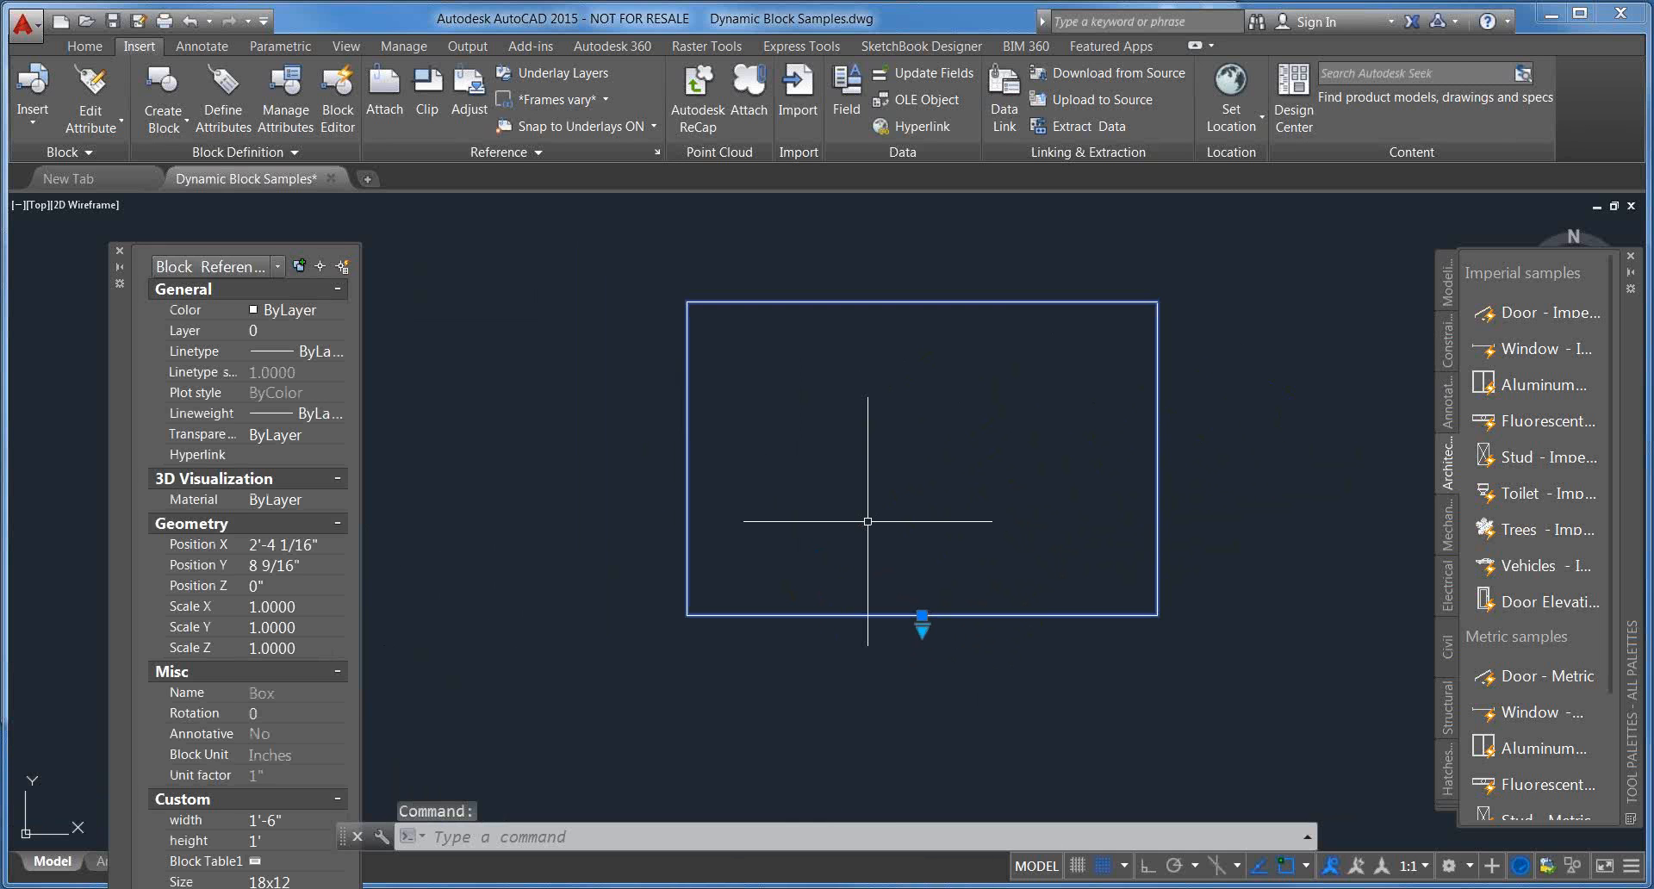
left_click(922, 627)
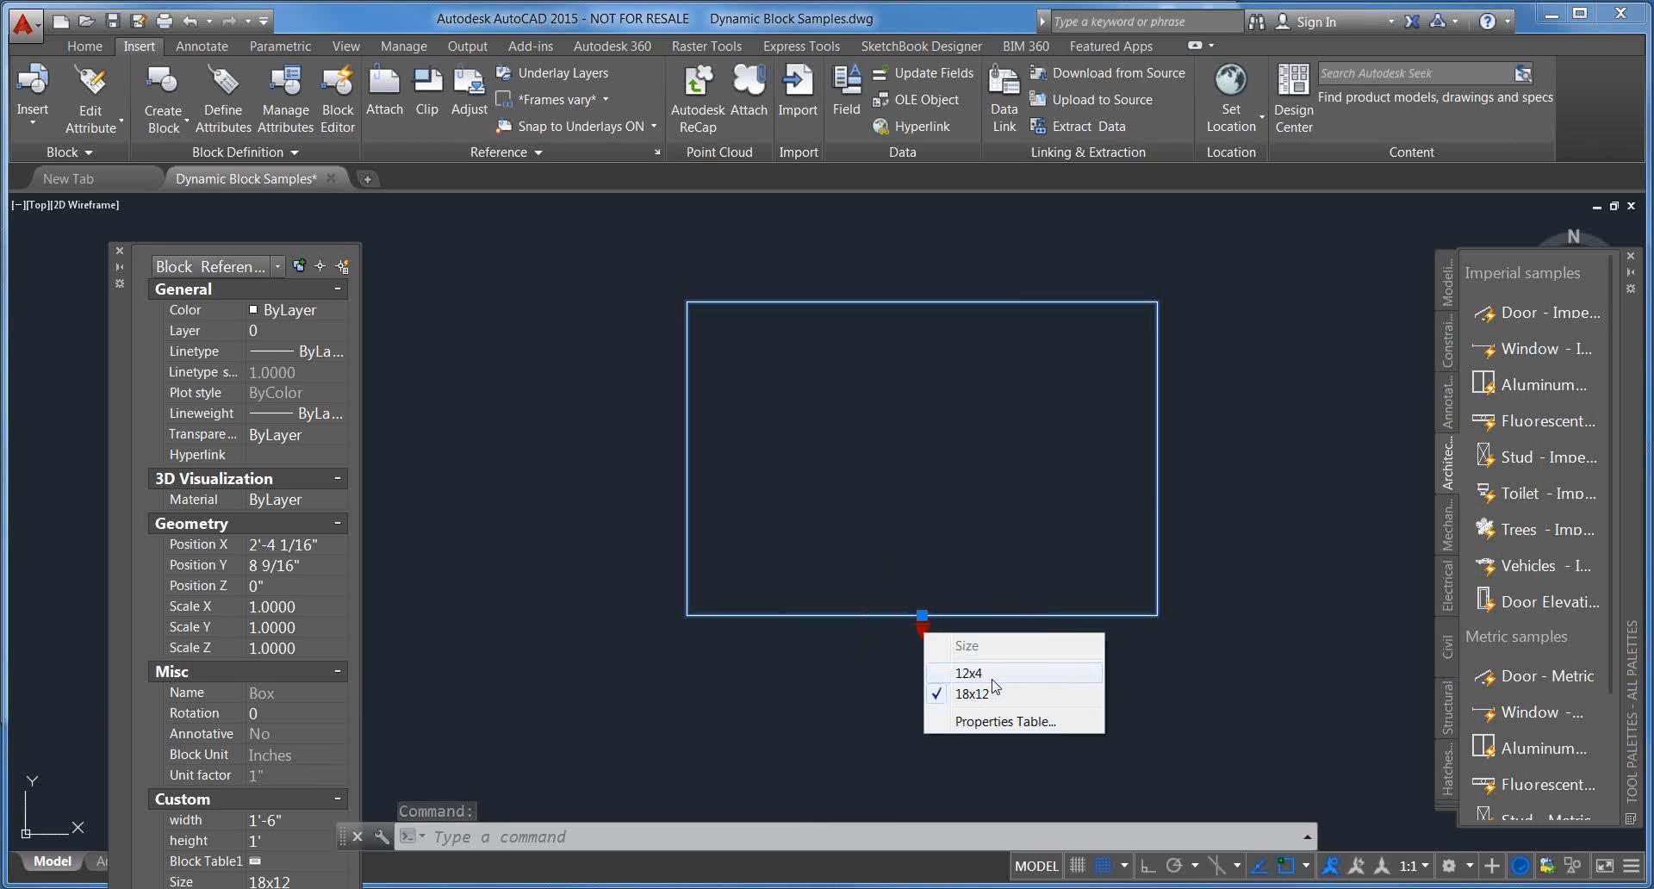
left_click(970, 672)
scroll(944, 628, "up", 2)
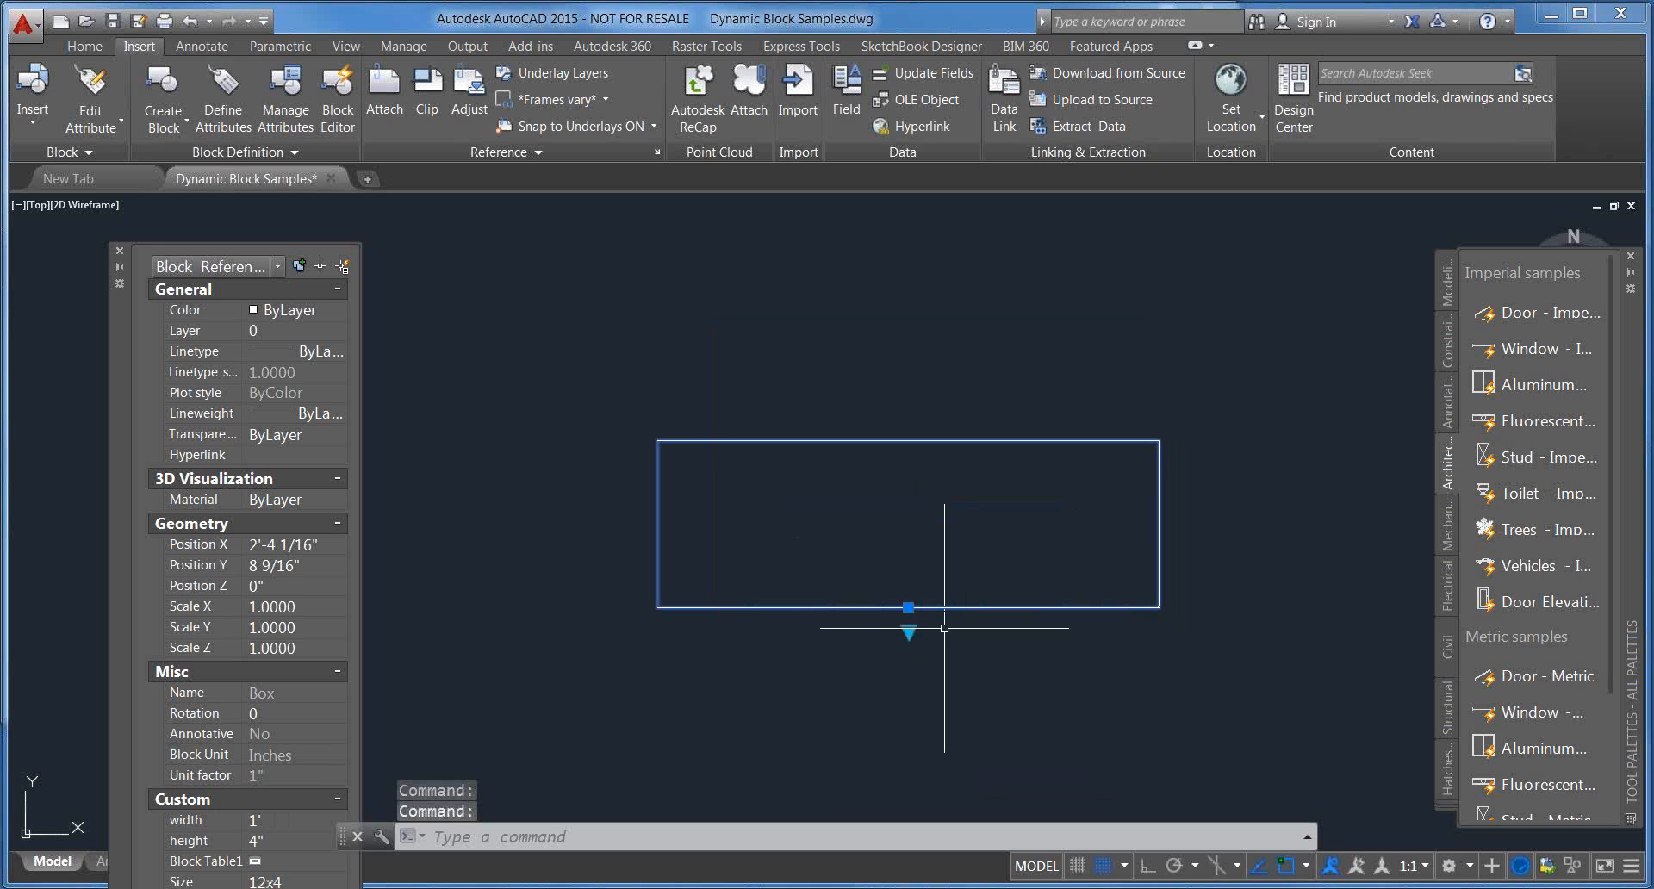
Step: Open the Box block in the Block Editor and review its width, height and Size parameters in the Parameters Manager
right_click(919, 441)
left_click(986, 446)
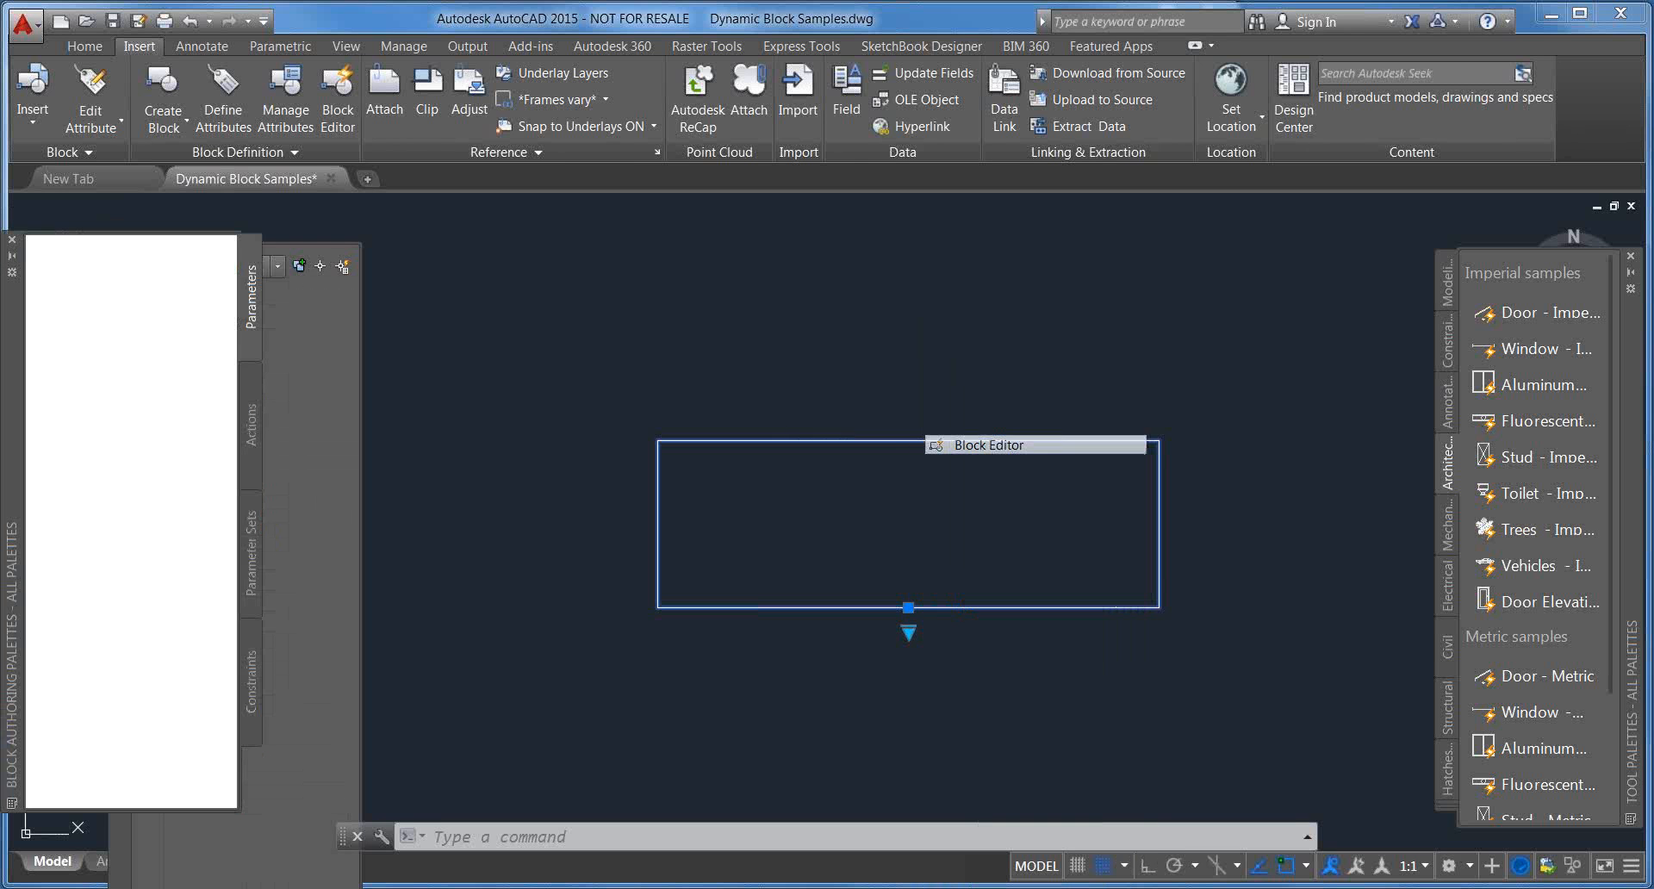
scroll(976, 449, "up", 2)
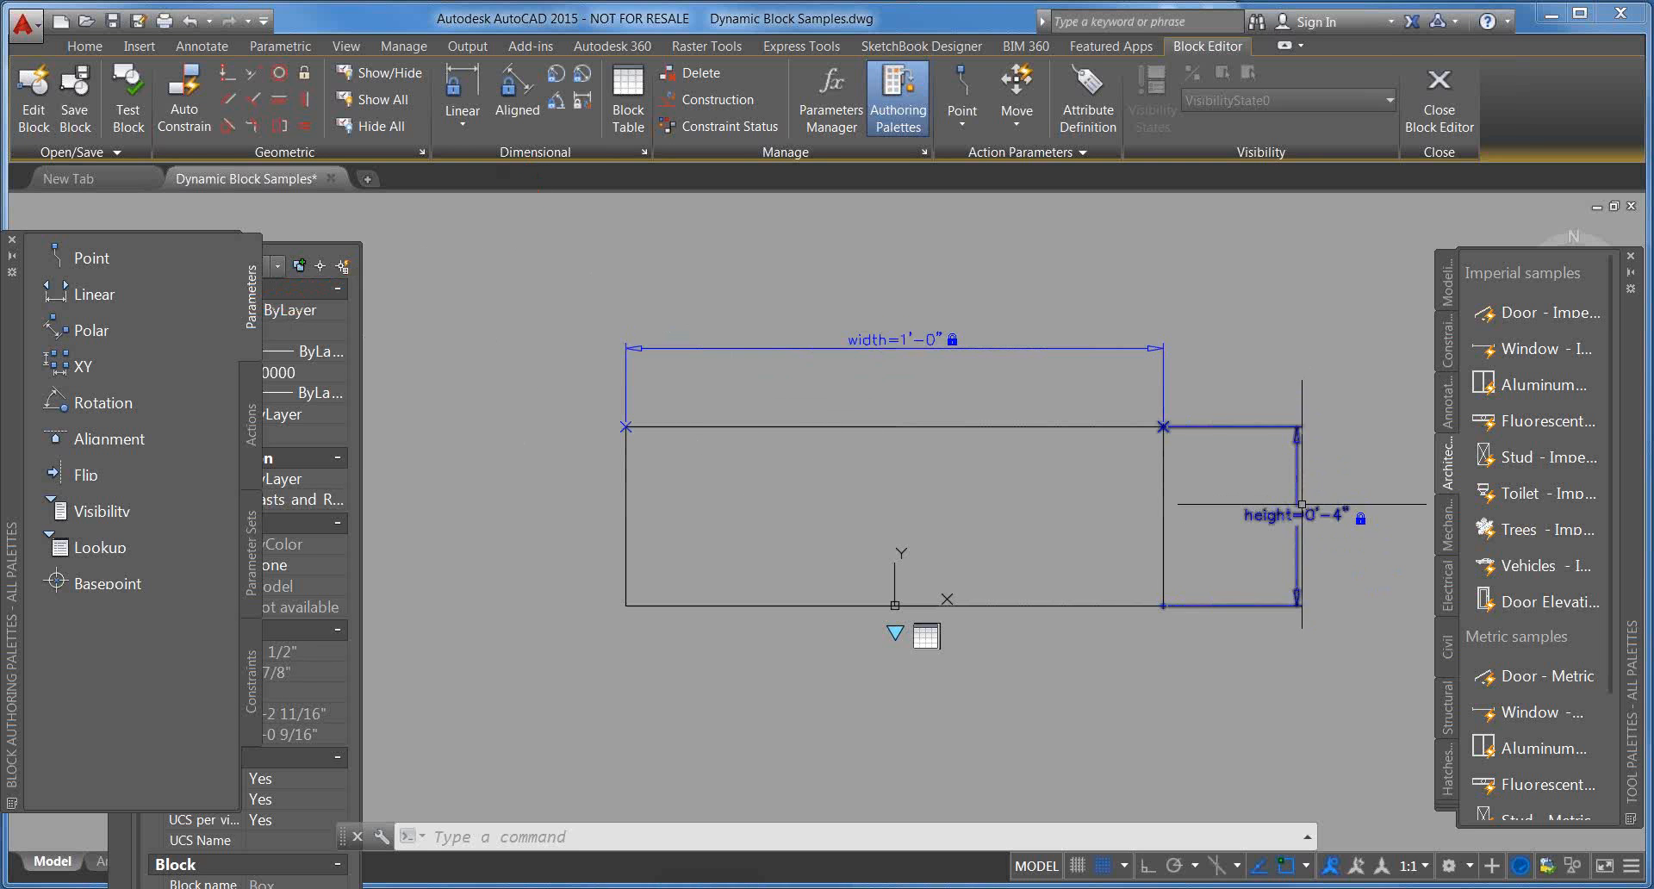
middle_click_drag(1128, 551, 1194, 541)
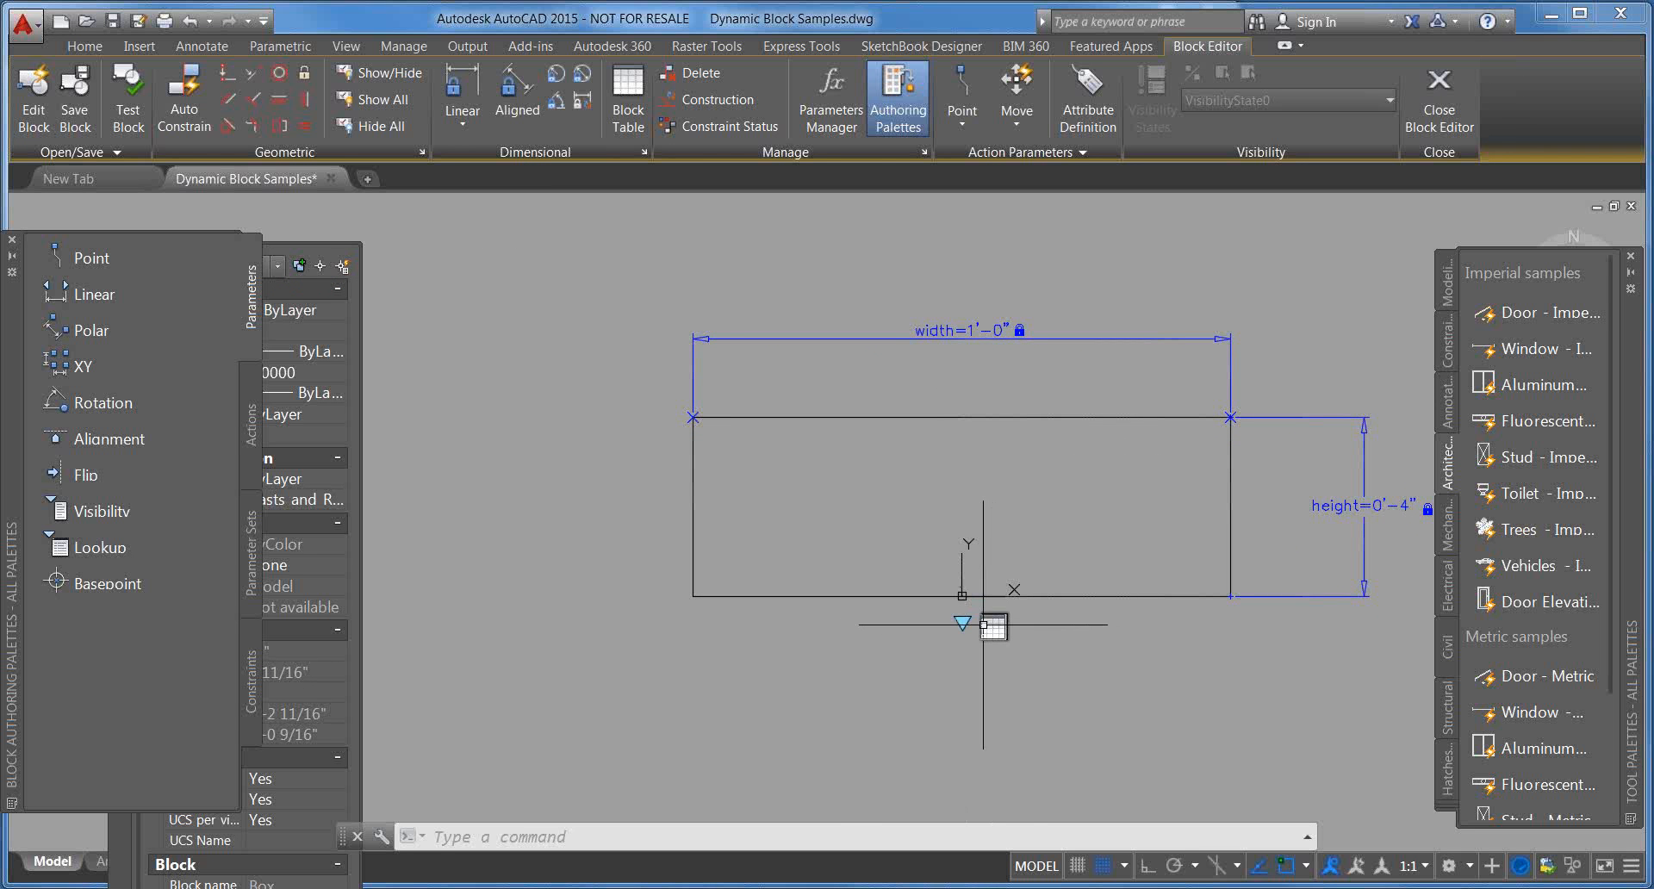
left_click(846, 107)
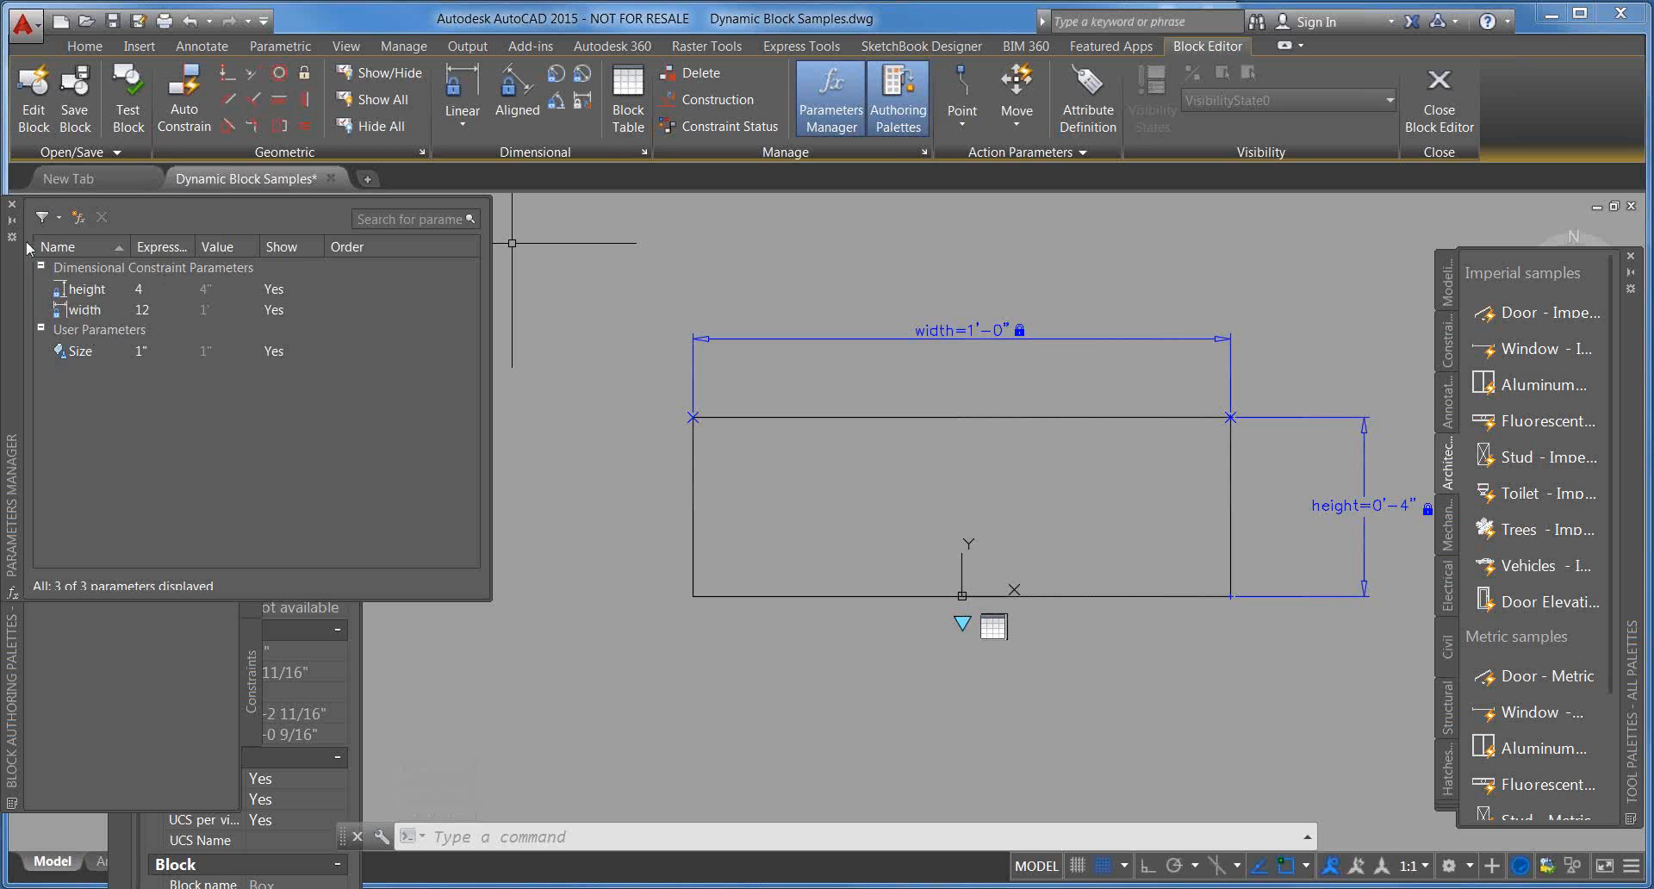
left_click(12, 204)
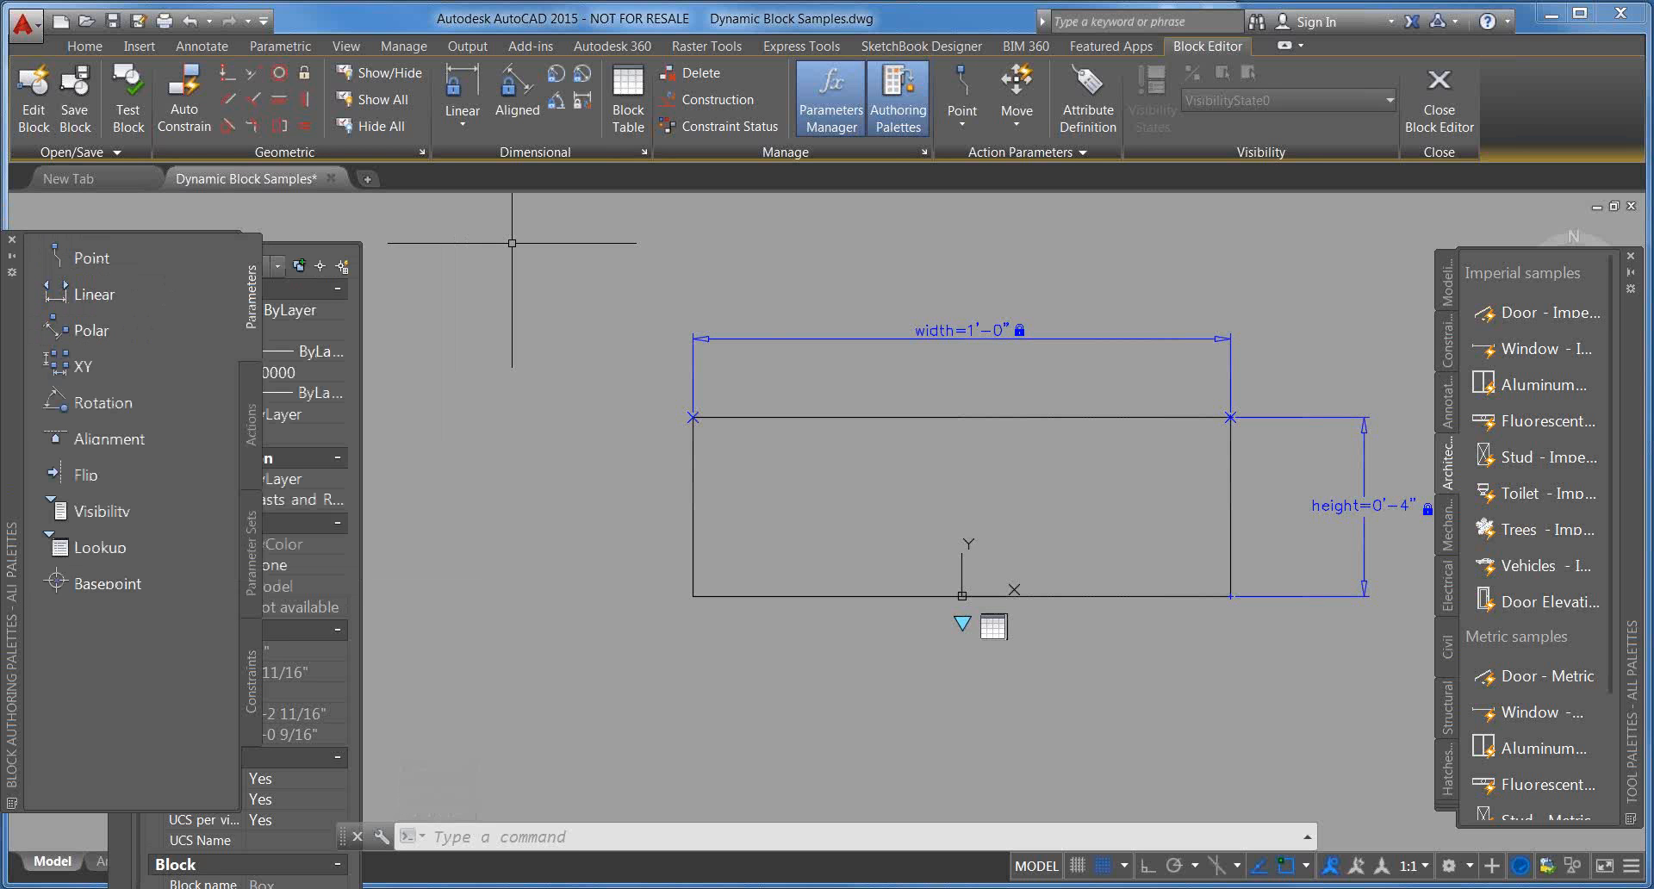
Step: Add a 20x6 row with width 20 and height 6 to the Block Properties Table, and close the Block Editor saving the changes
left_click(629, 104)
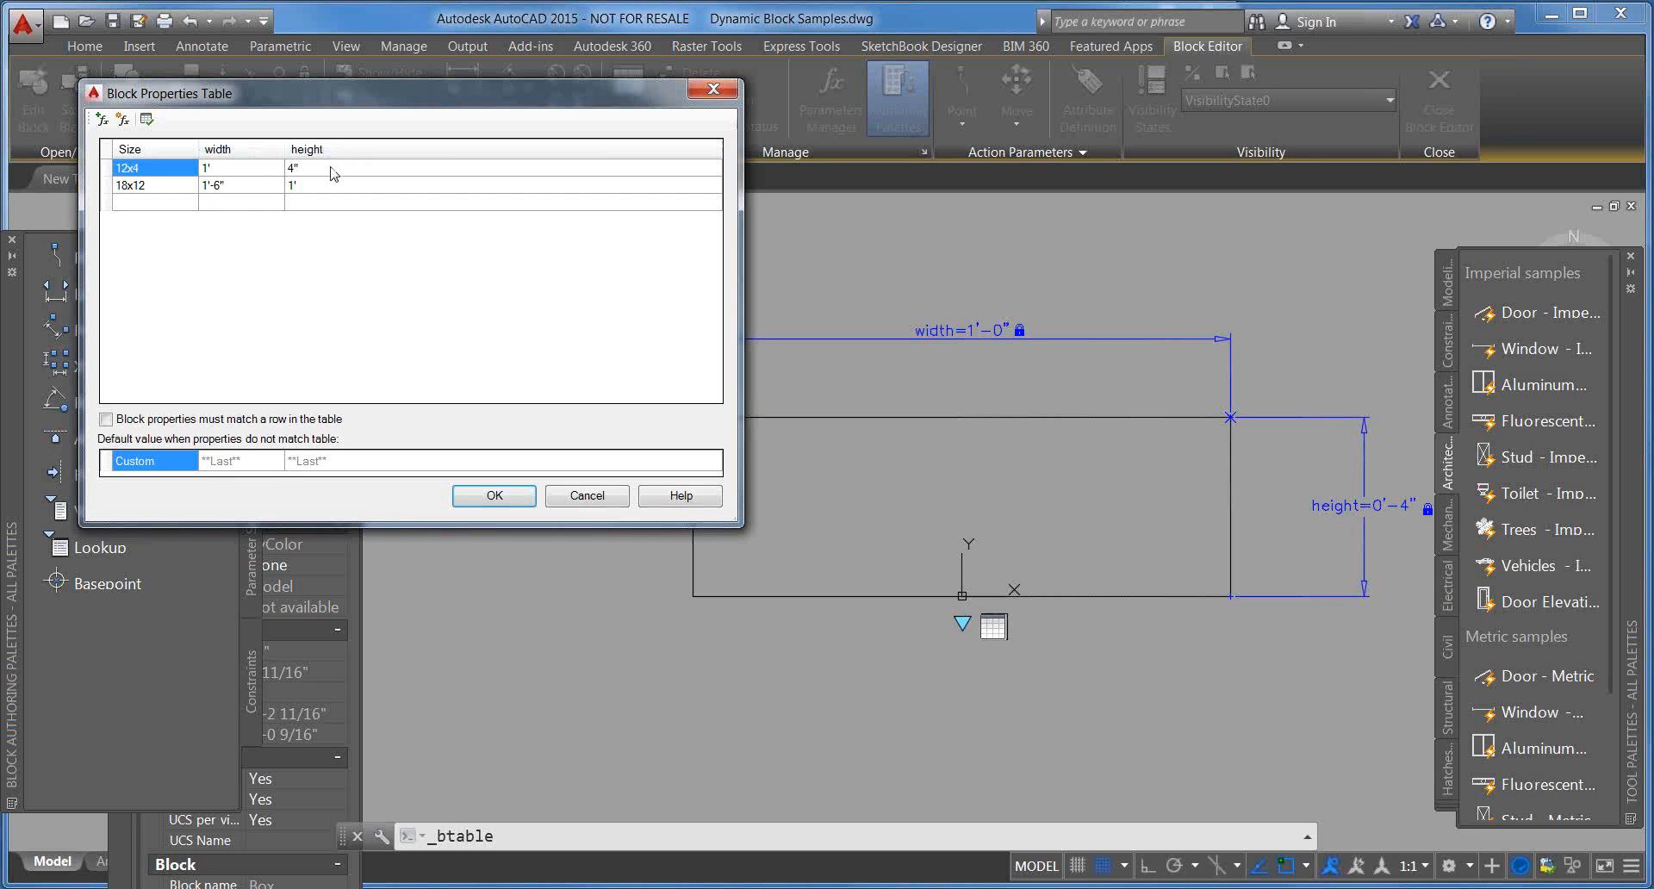
left_click(155, 204)
left_click(156, 203)
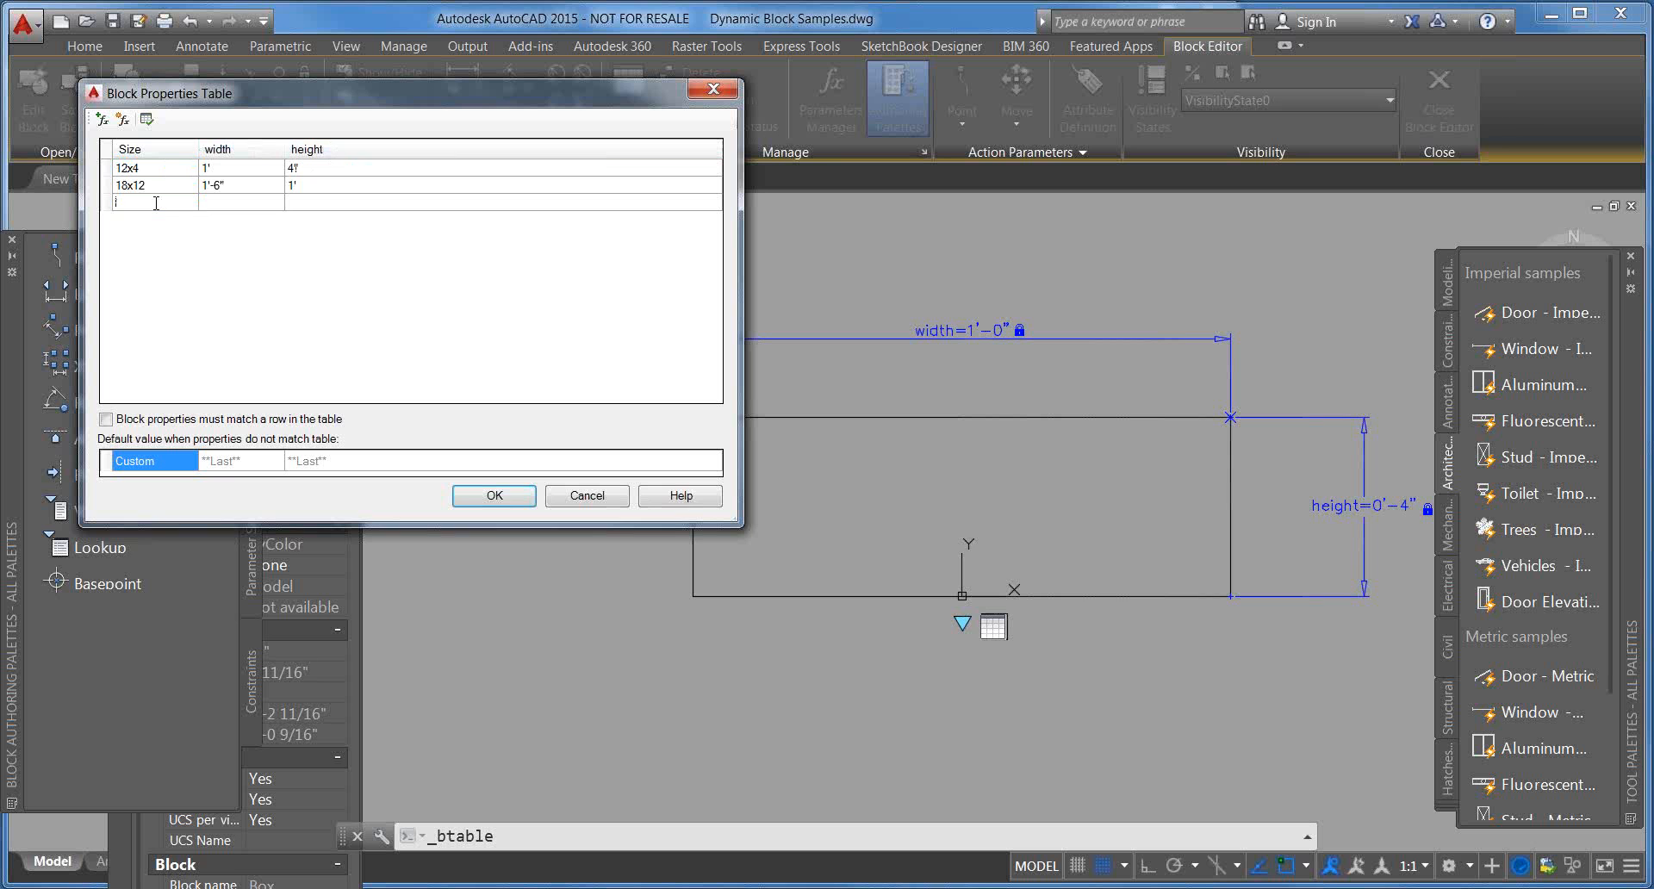
type("20")
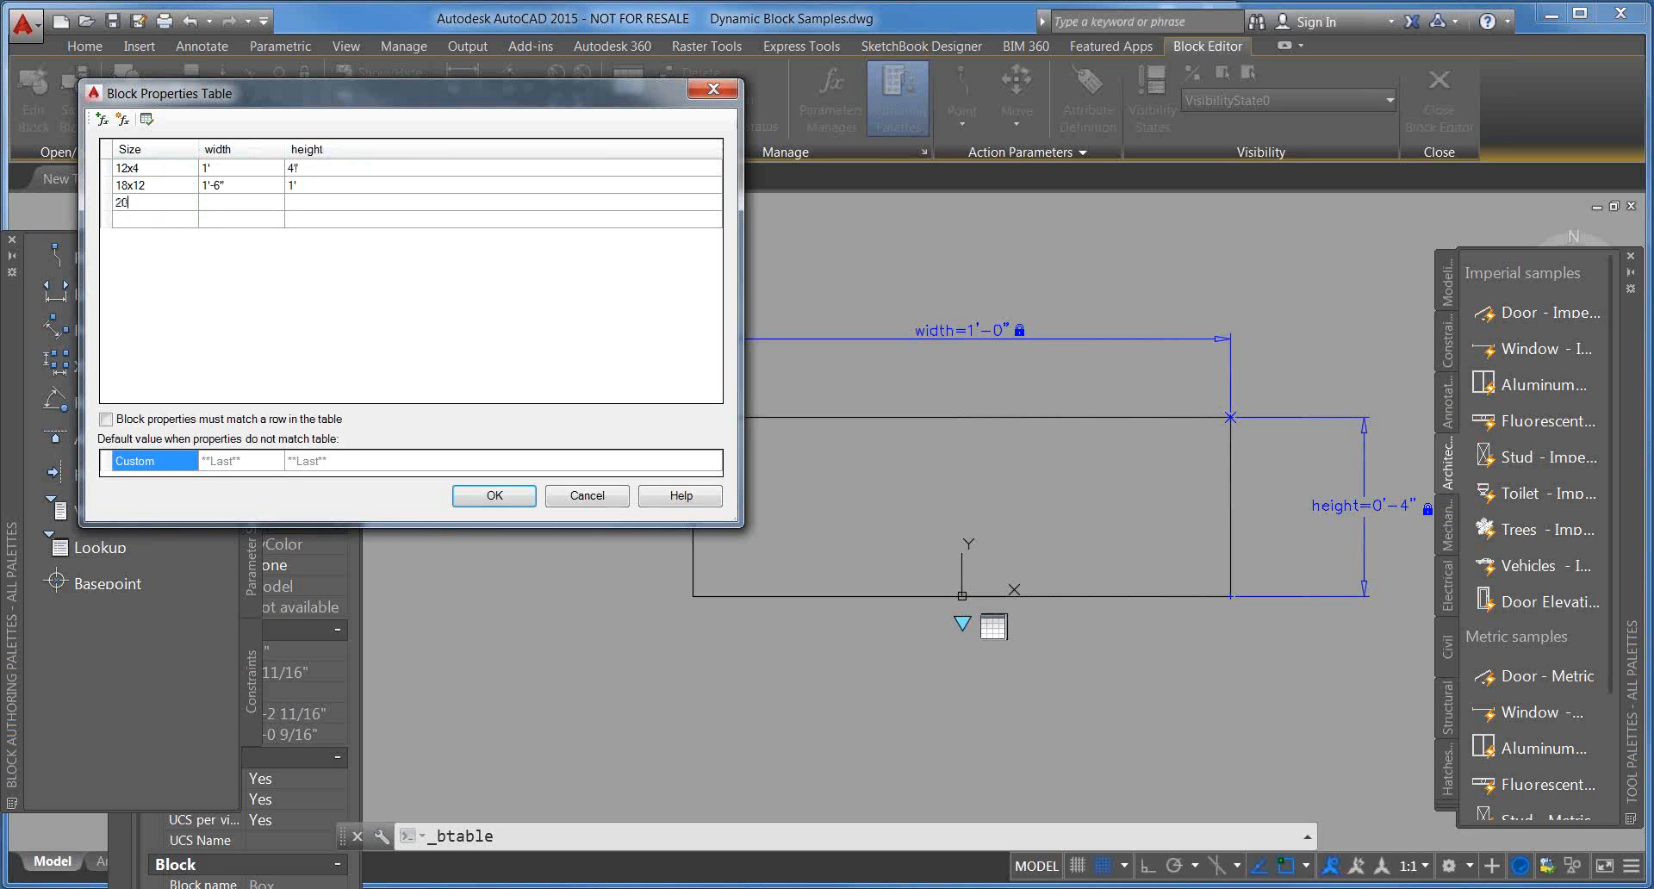
type("x6")
left_click(221, 207)
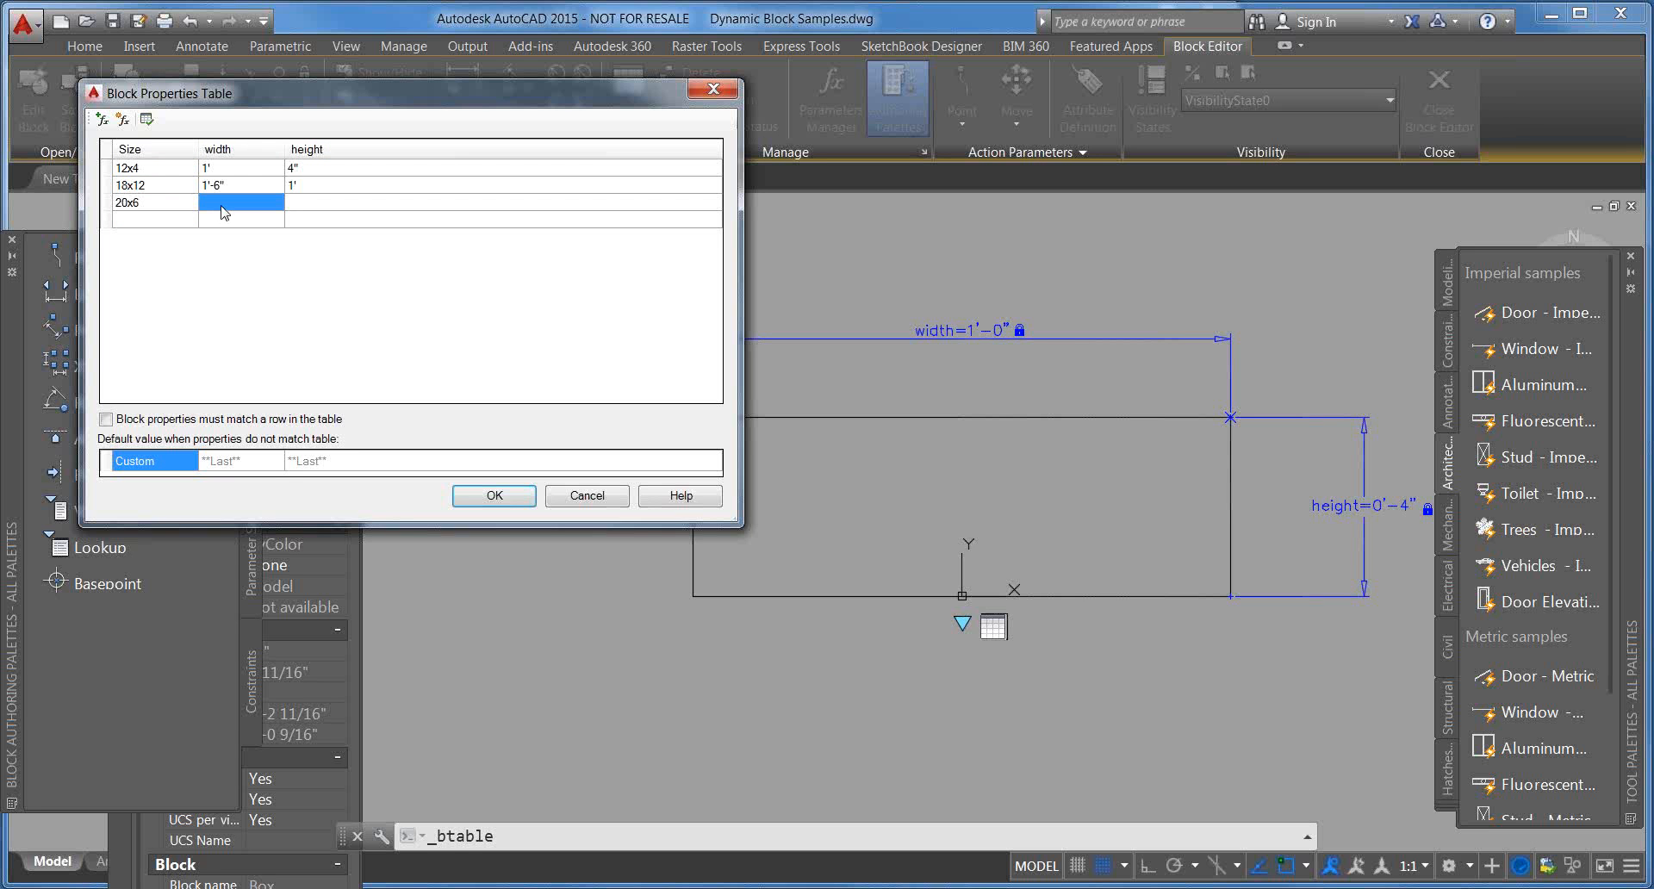
left_click(222, 205)
type("20")
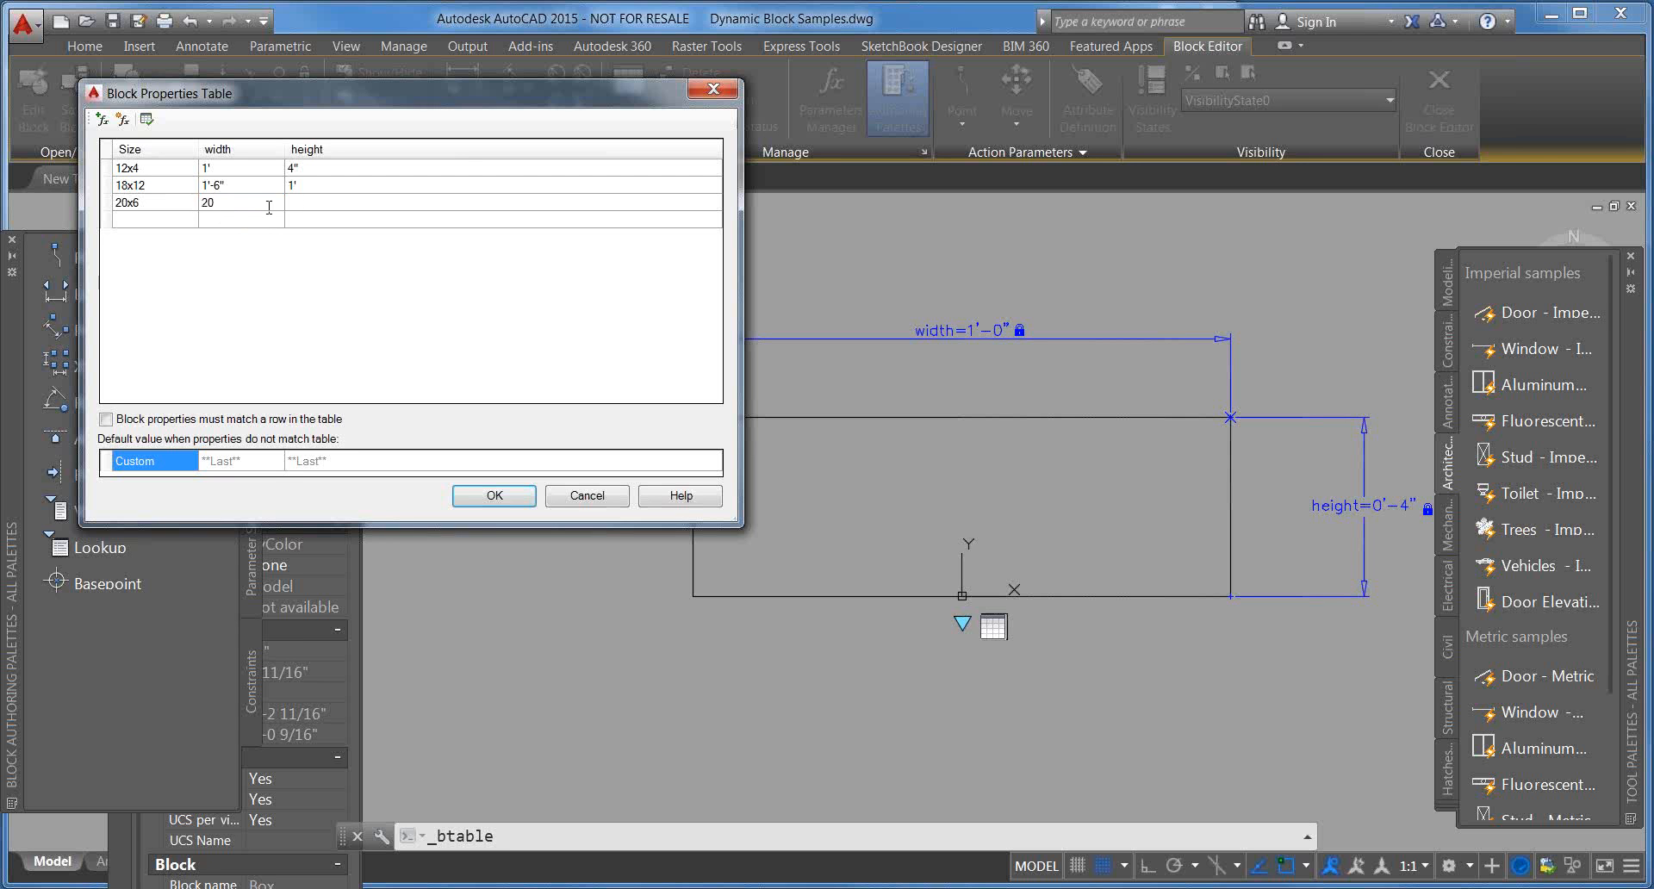
left_click(299, 203)
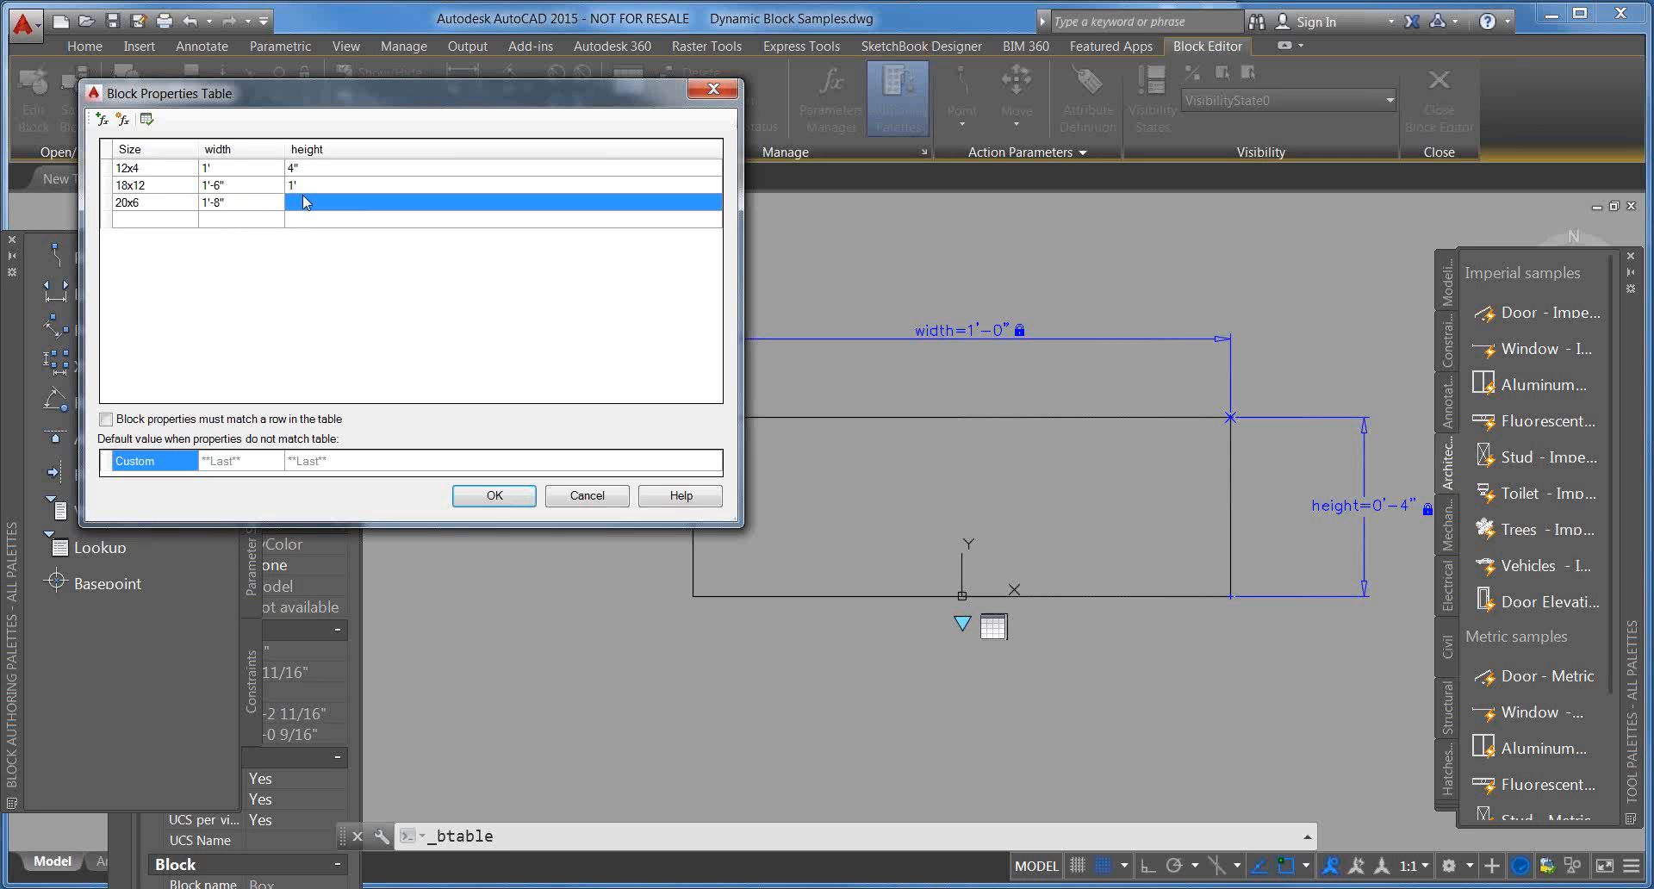
type("6")
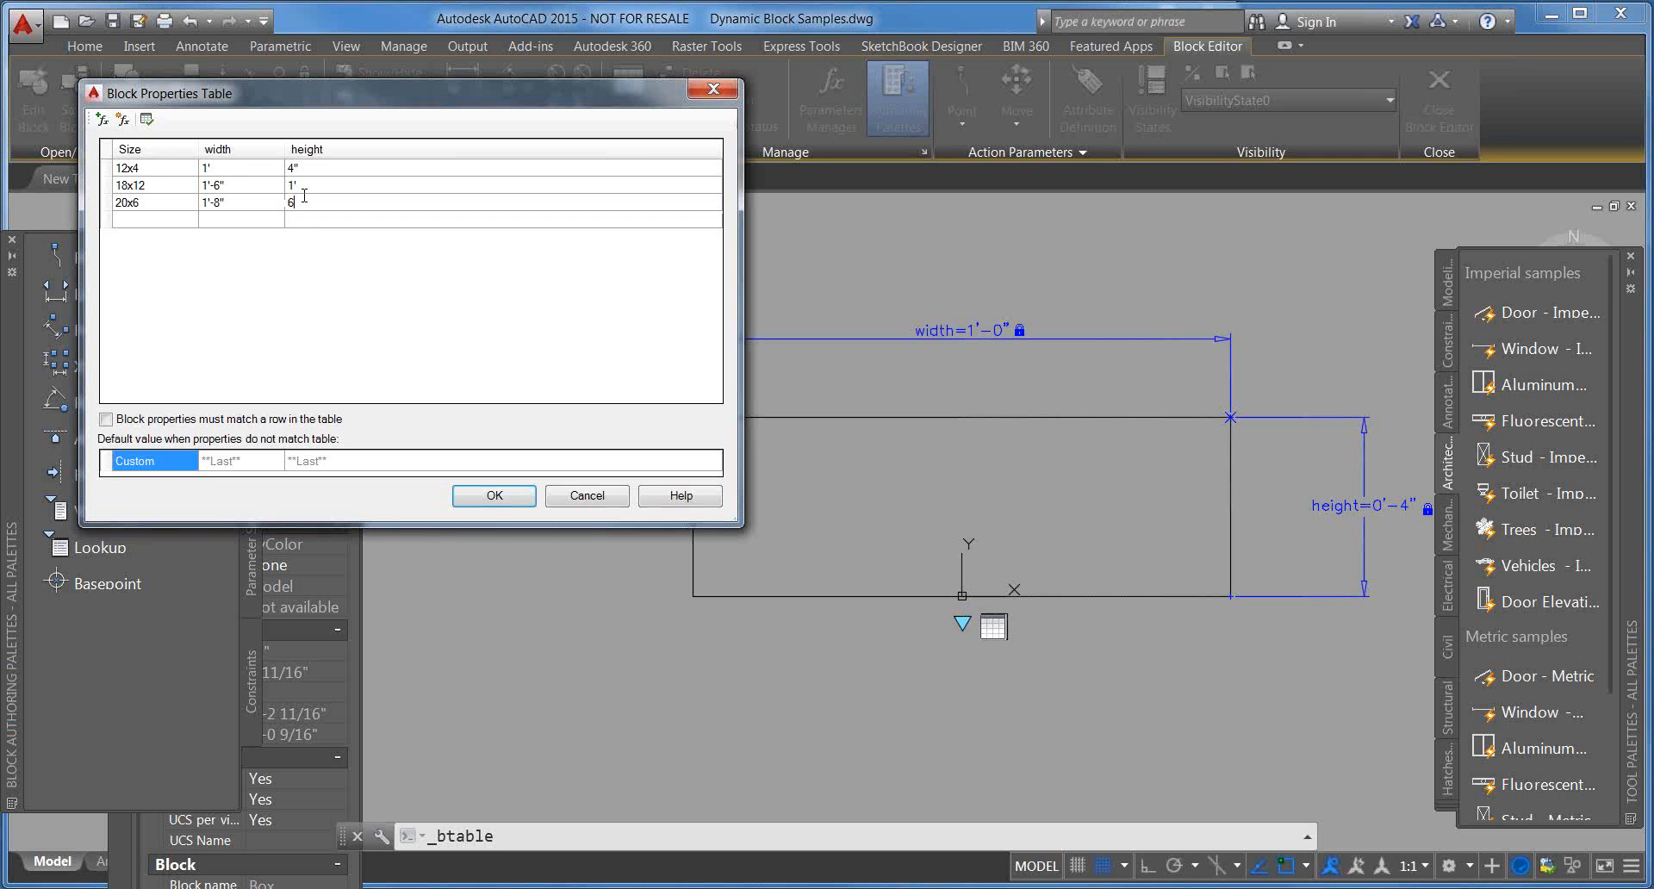
left_click(491, 497)
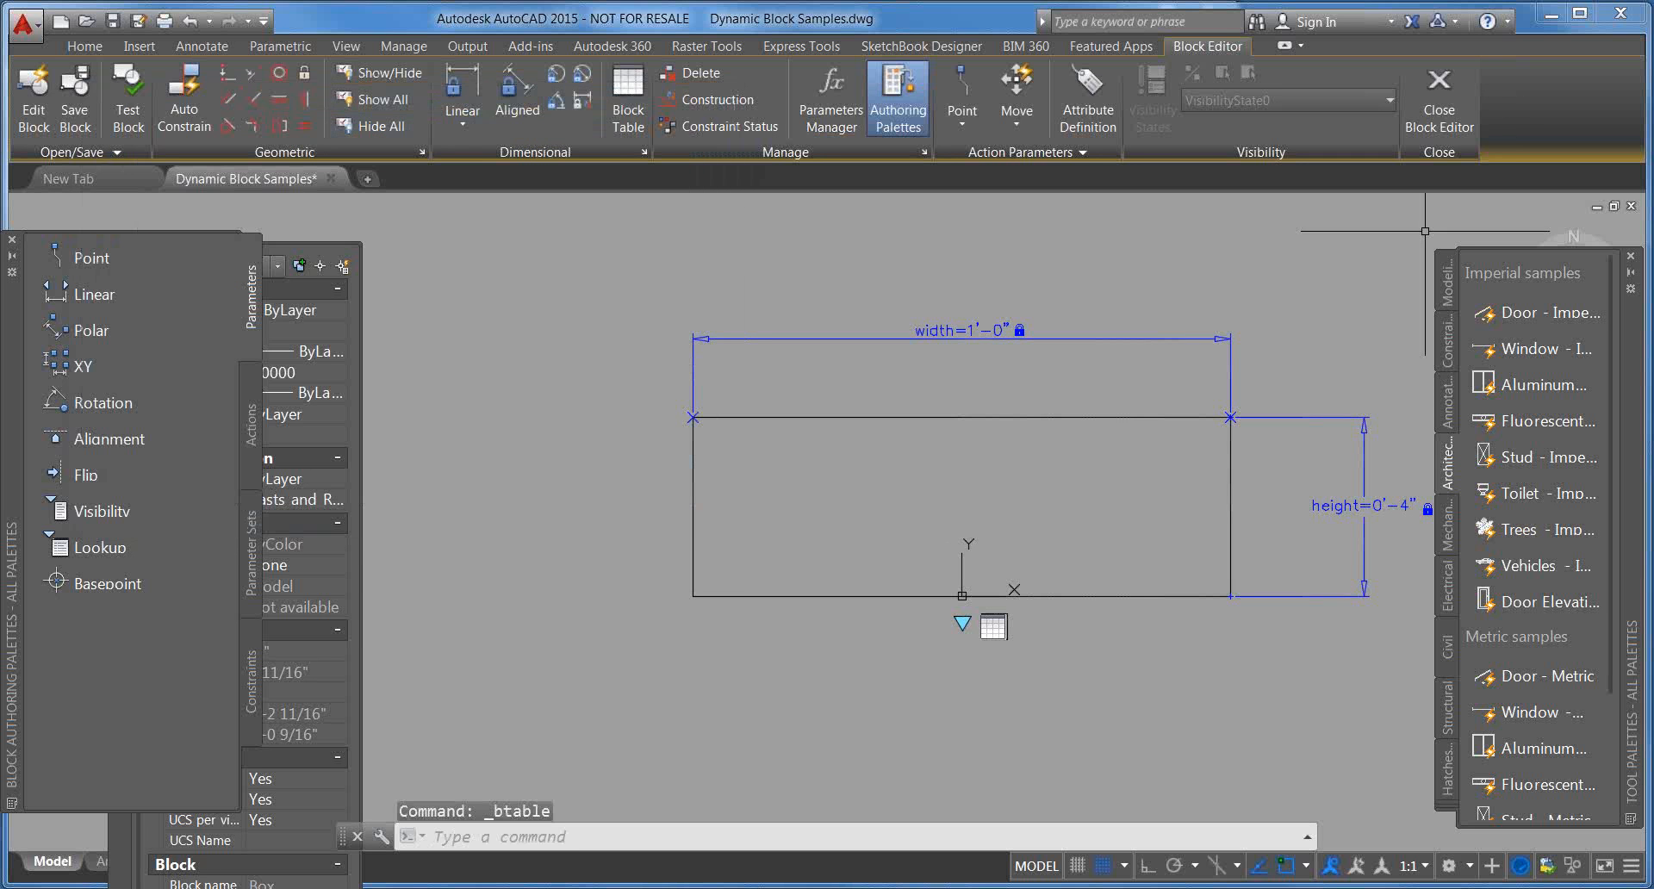
left_click(1422, 125)
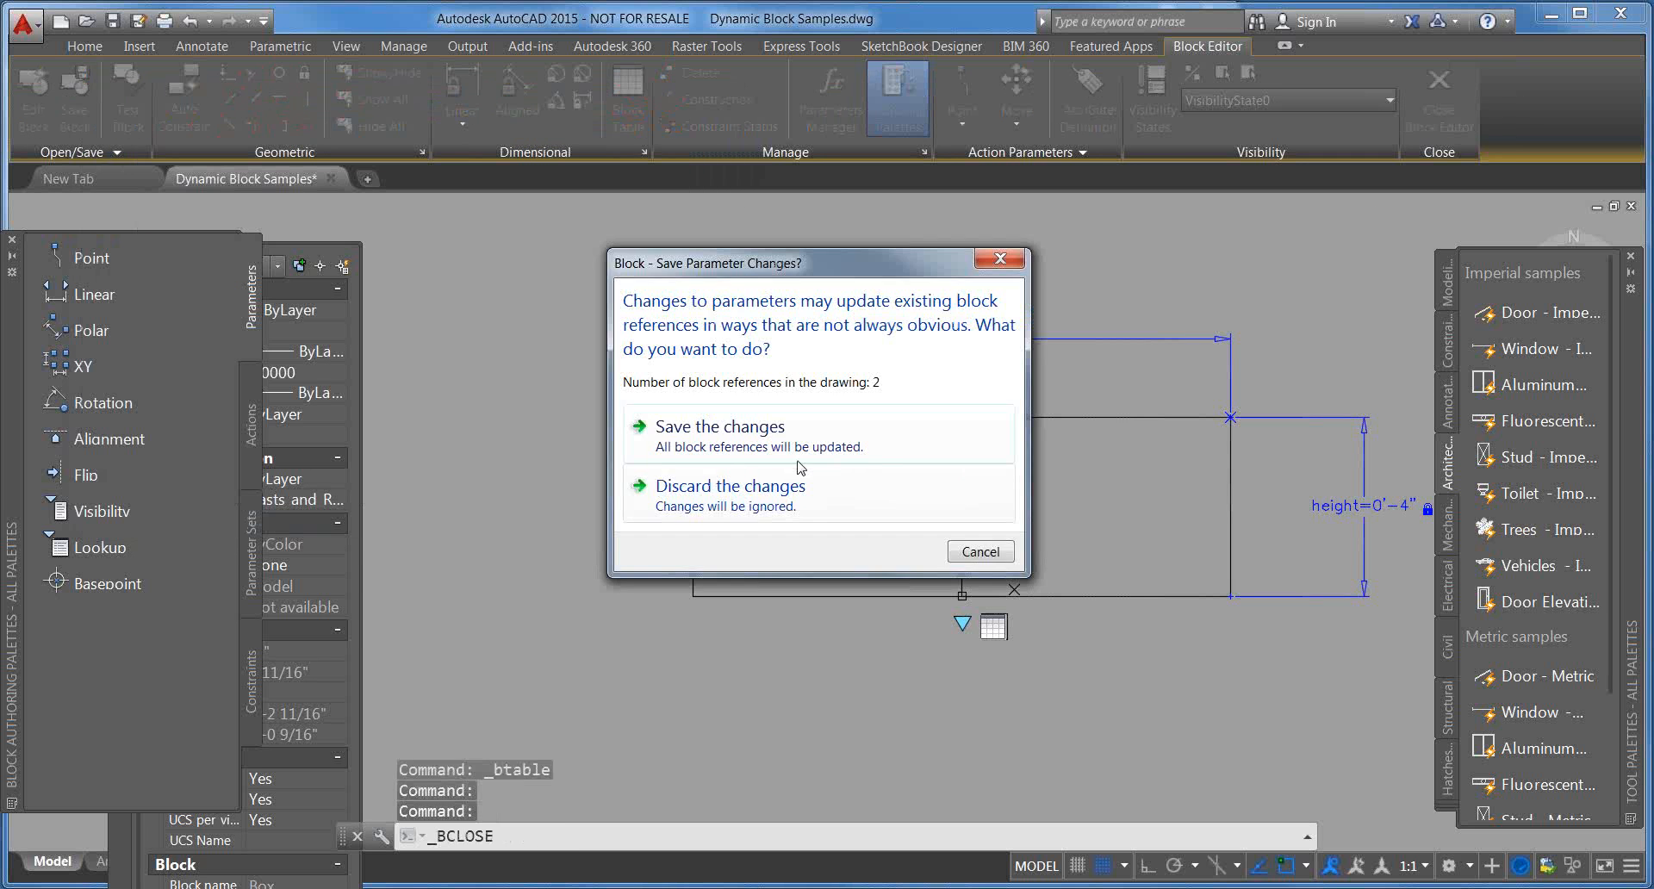
left_click(760, 428)
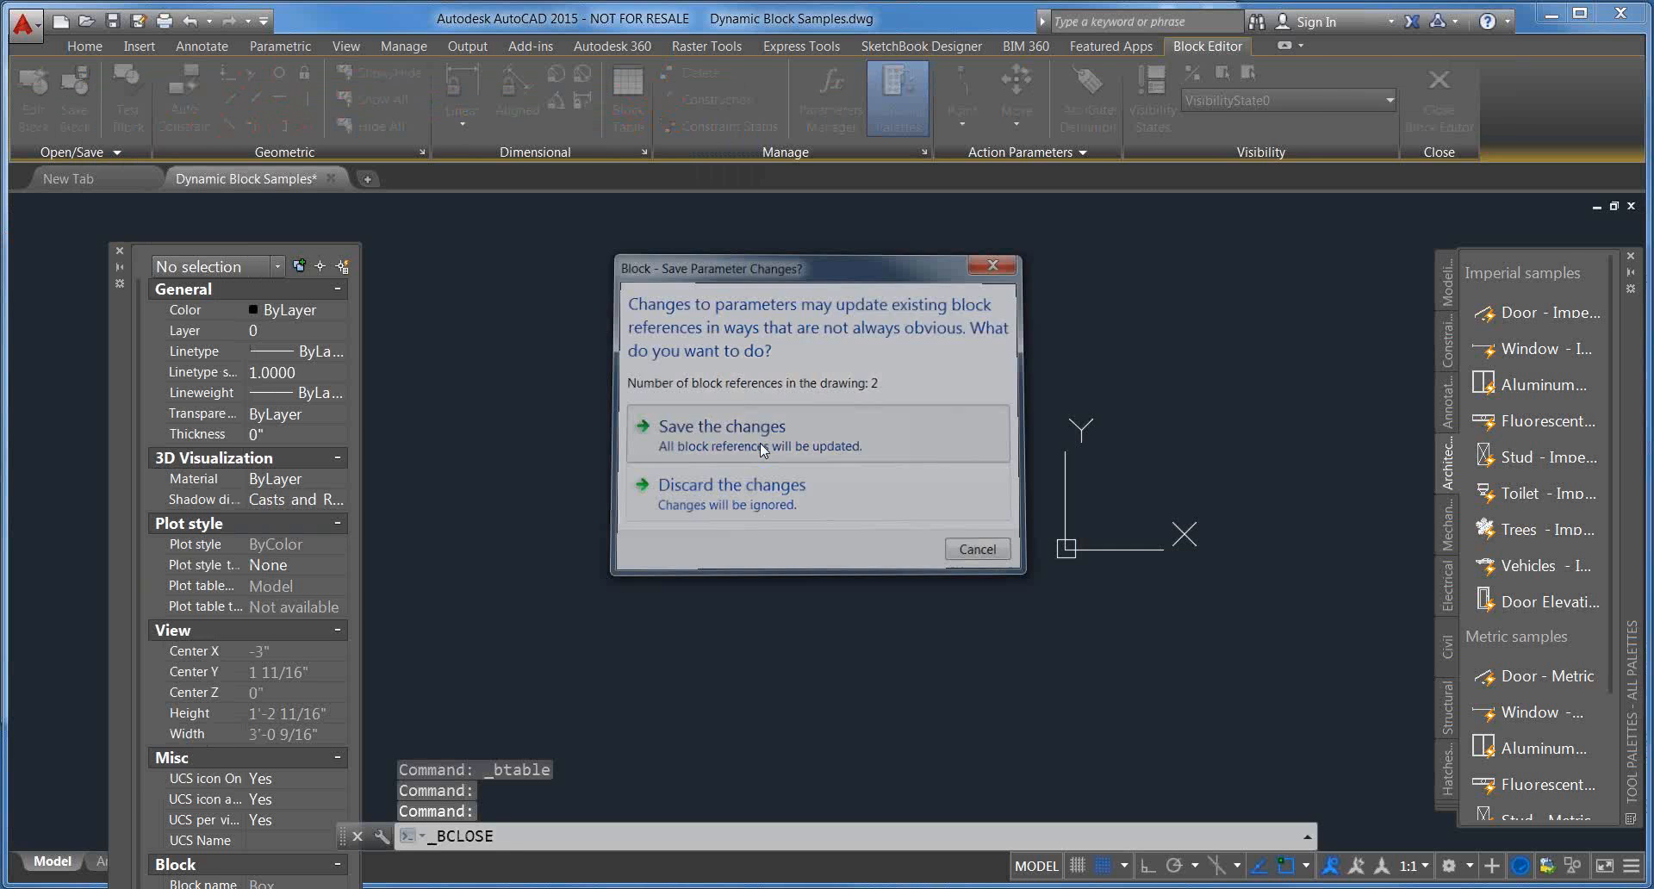
Step: Try the 18x12 size on the selected Box block and switch it to the new 20x6 size
left_click(909, 630)
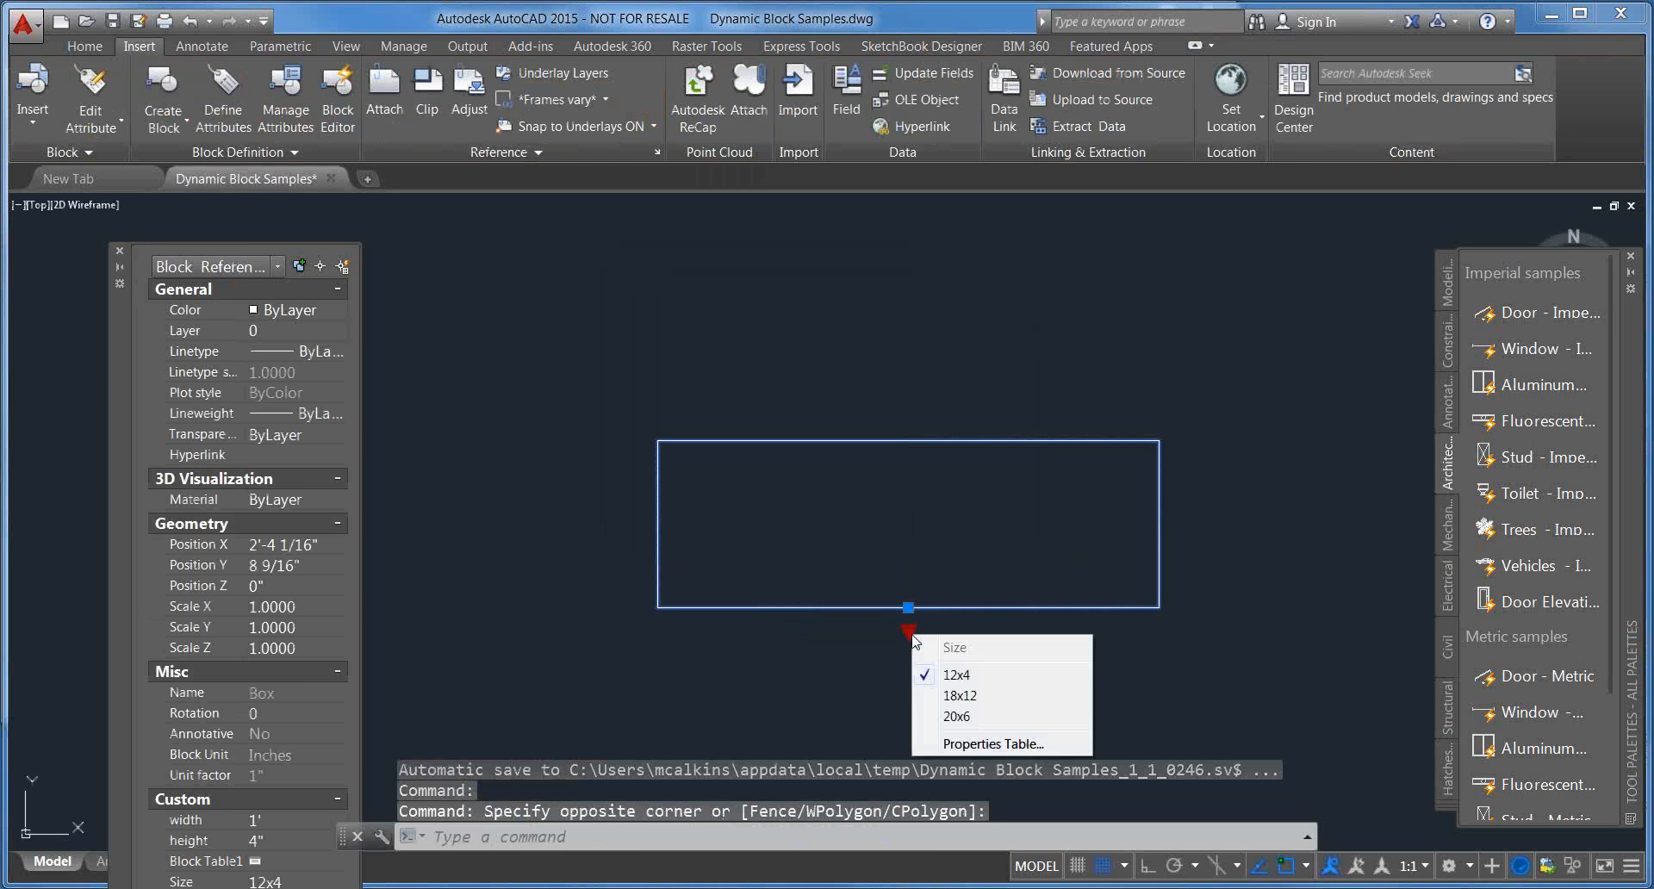
left_click(959, 695)
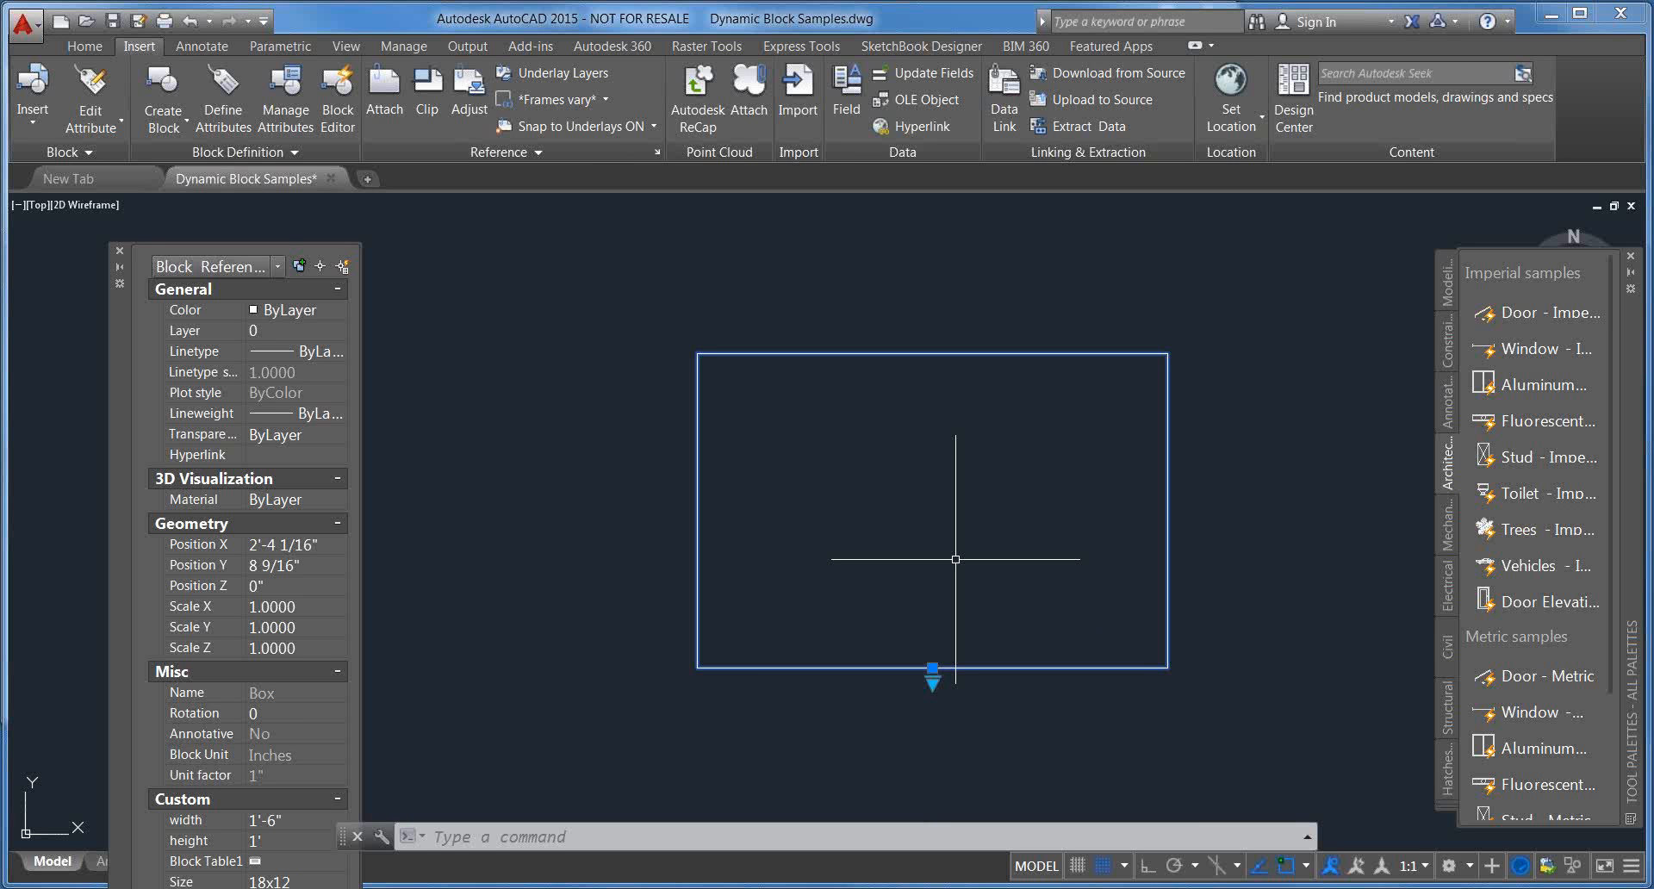
left_click(932, 683)
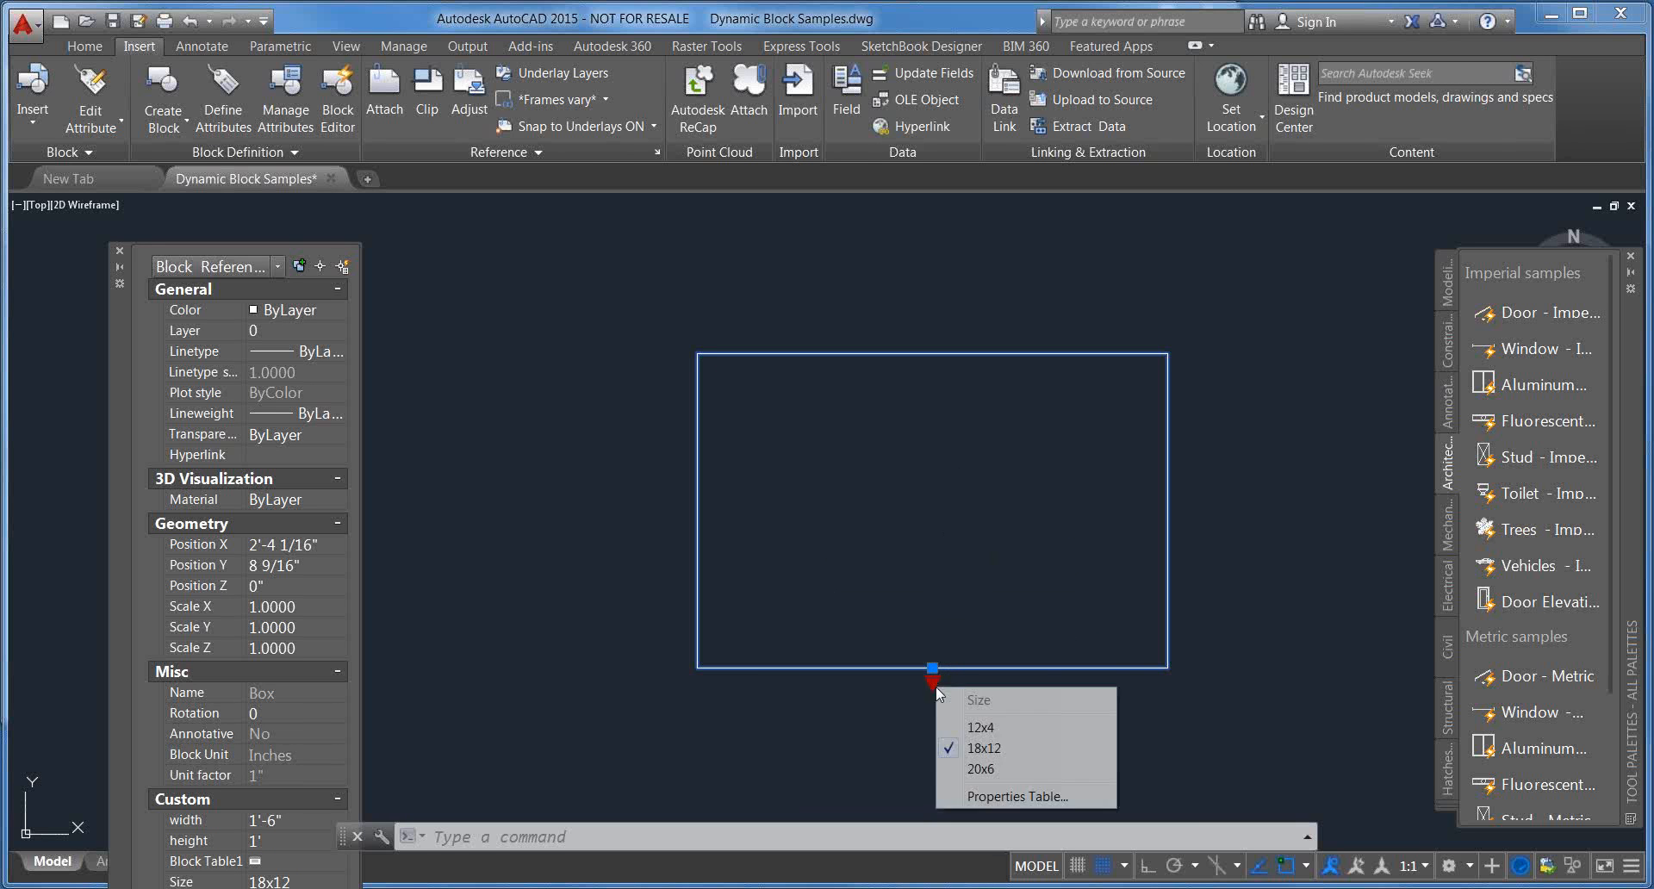
left_click(984, 772)
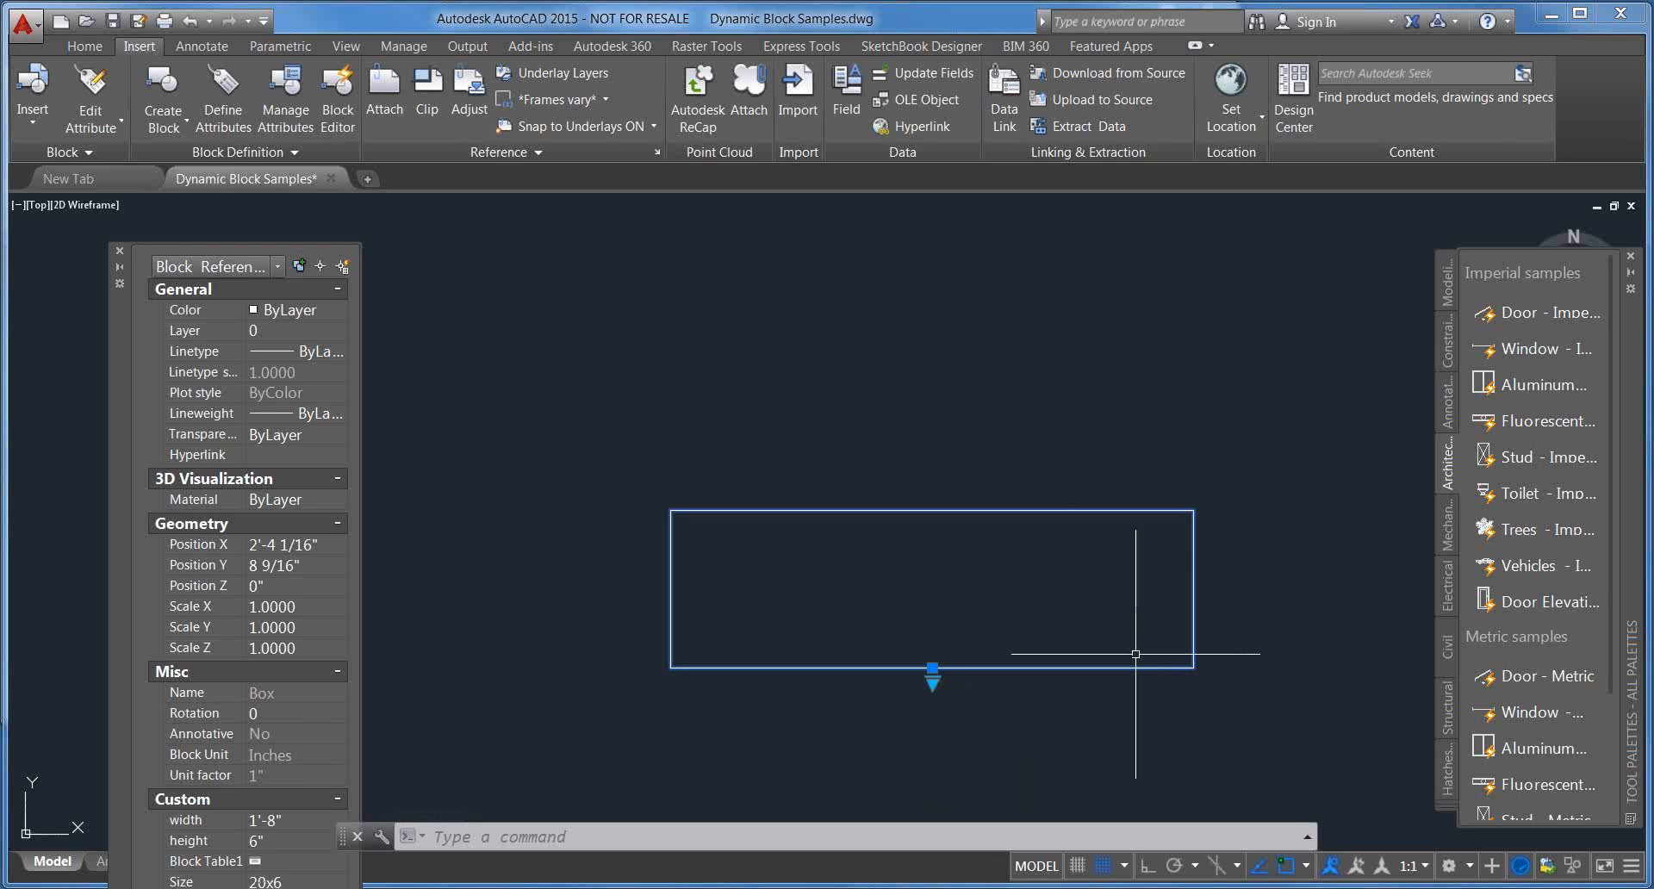
scroll(1125, 670, "down", 4)
scroll(1003, 468, "up", 2)
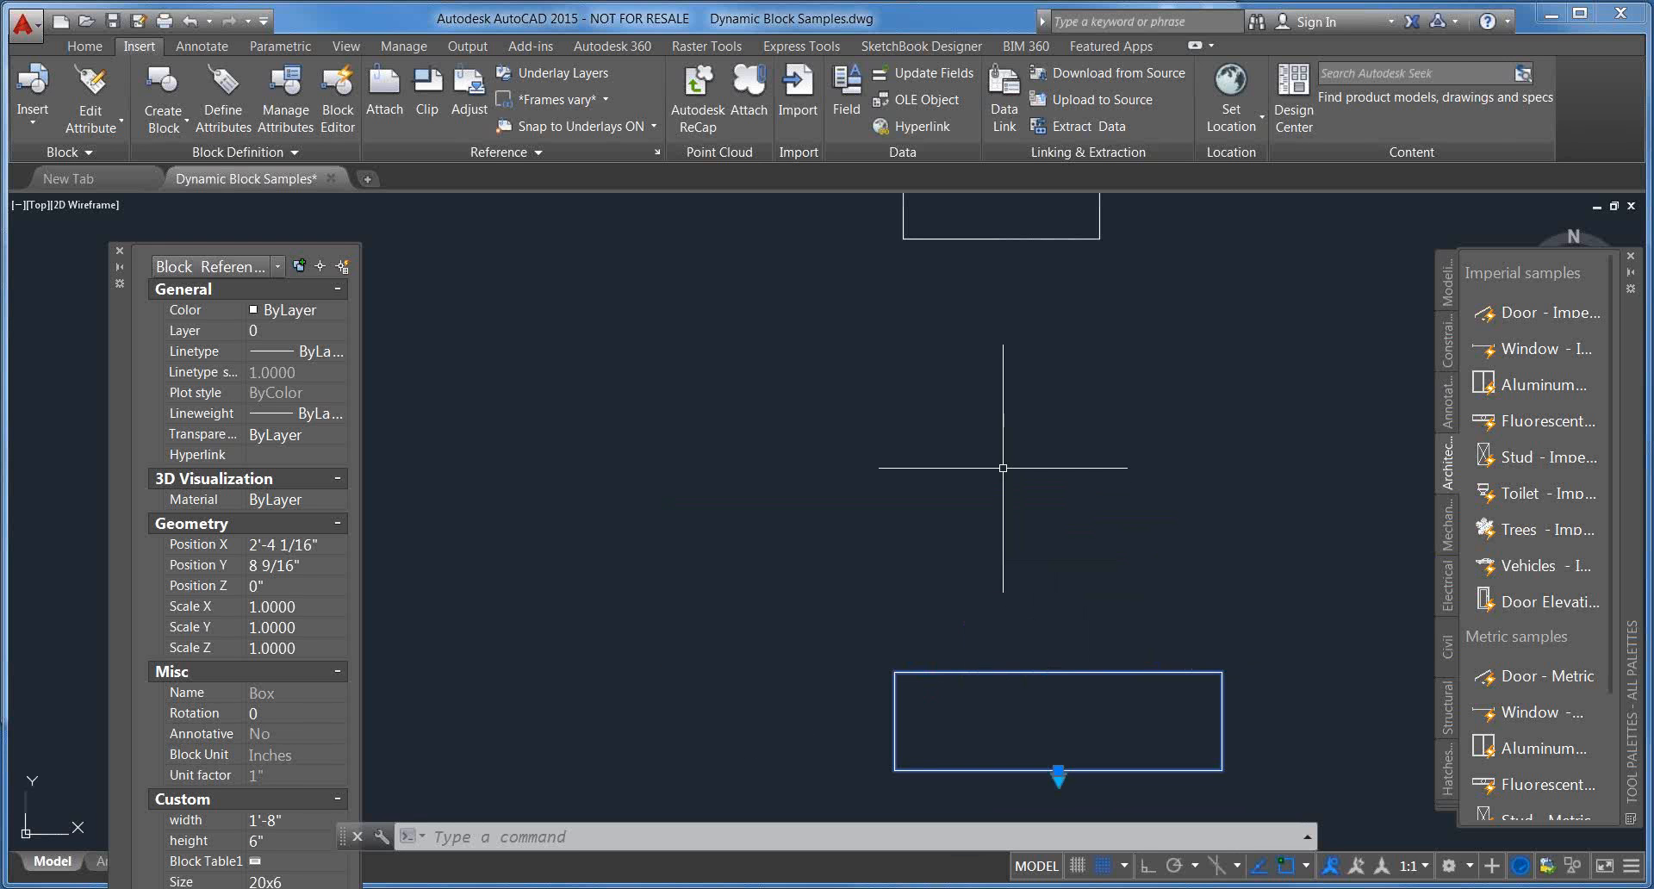
scroll(538, 342, "down", 2)
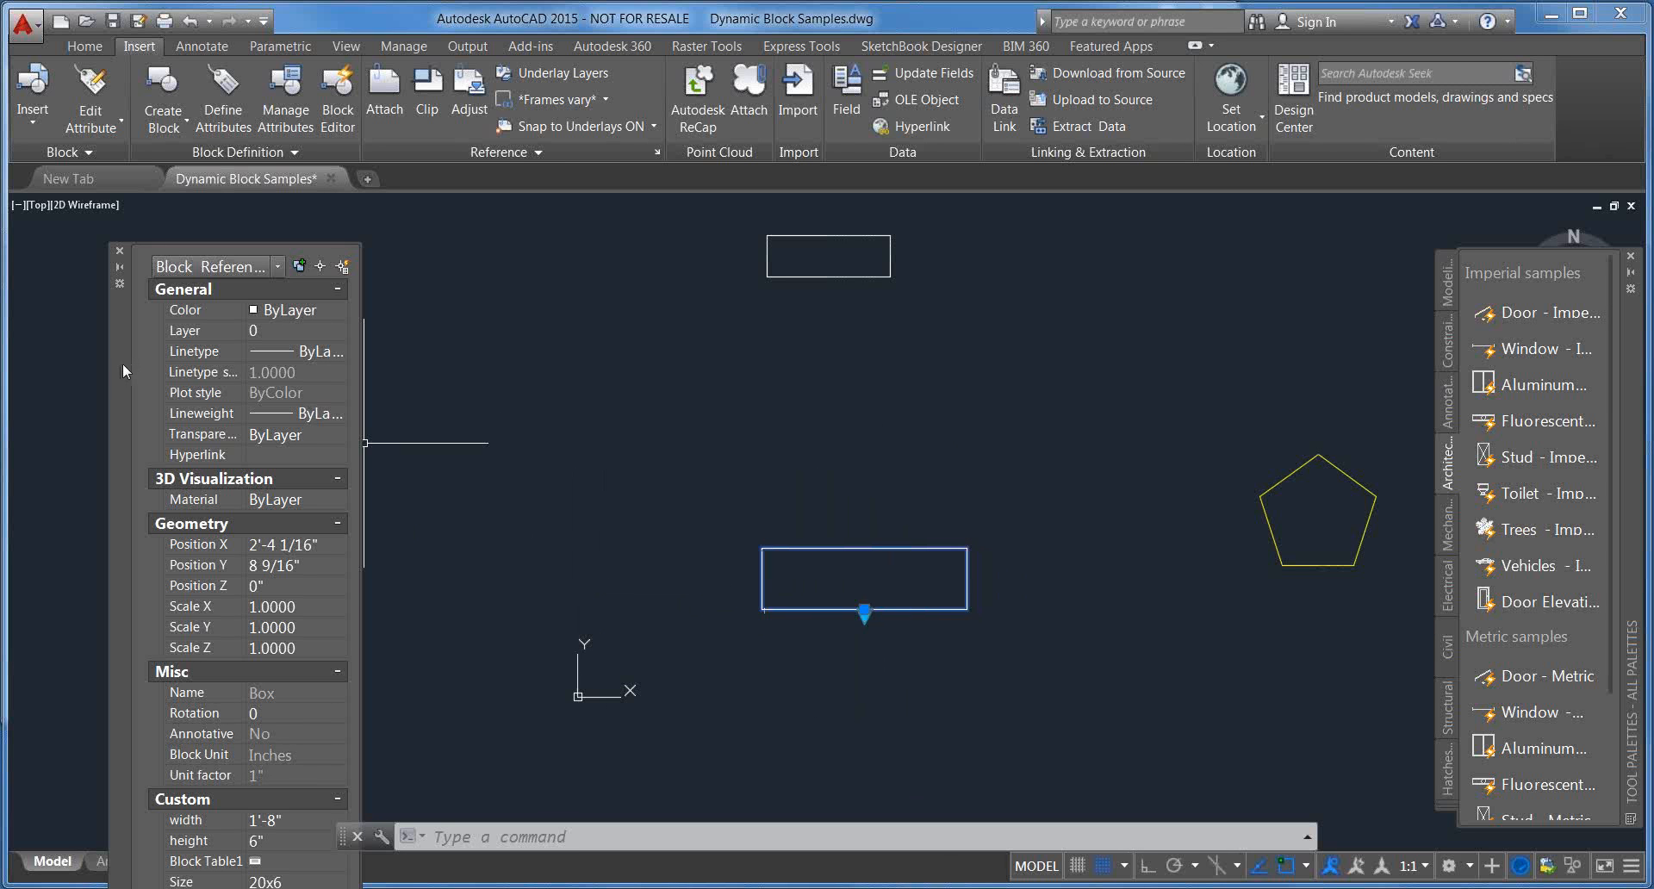
Step: Move the Properties palette clear of the drawing so that all custom properties of the selected 20x6 Box block can be read
left_click_drag(117, 353, 59, 234)
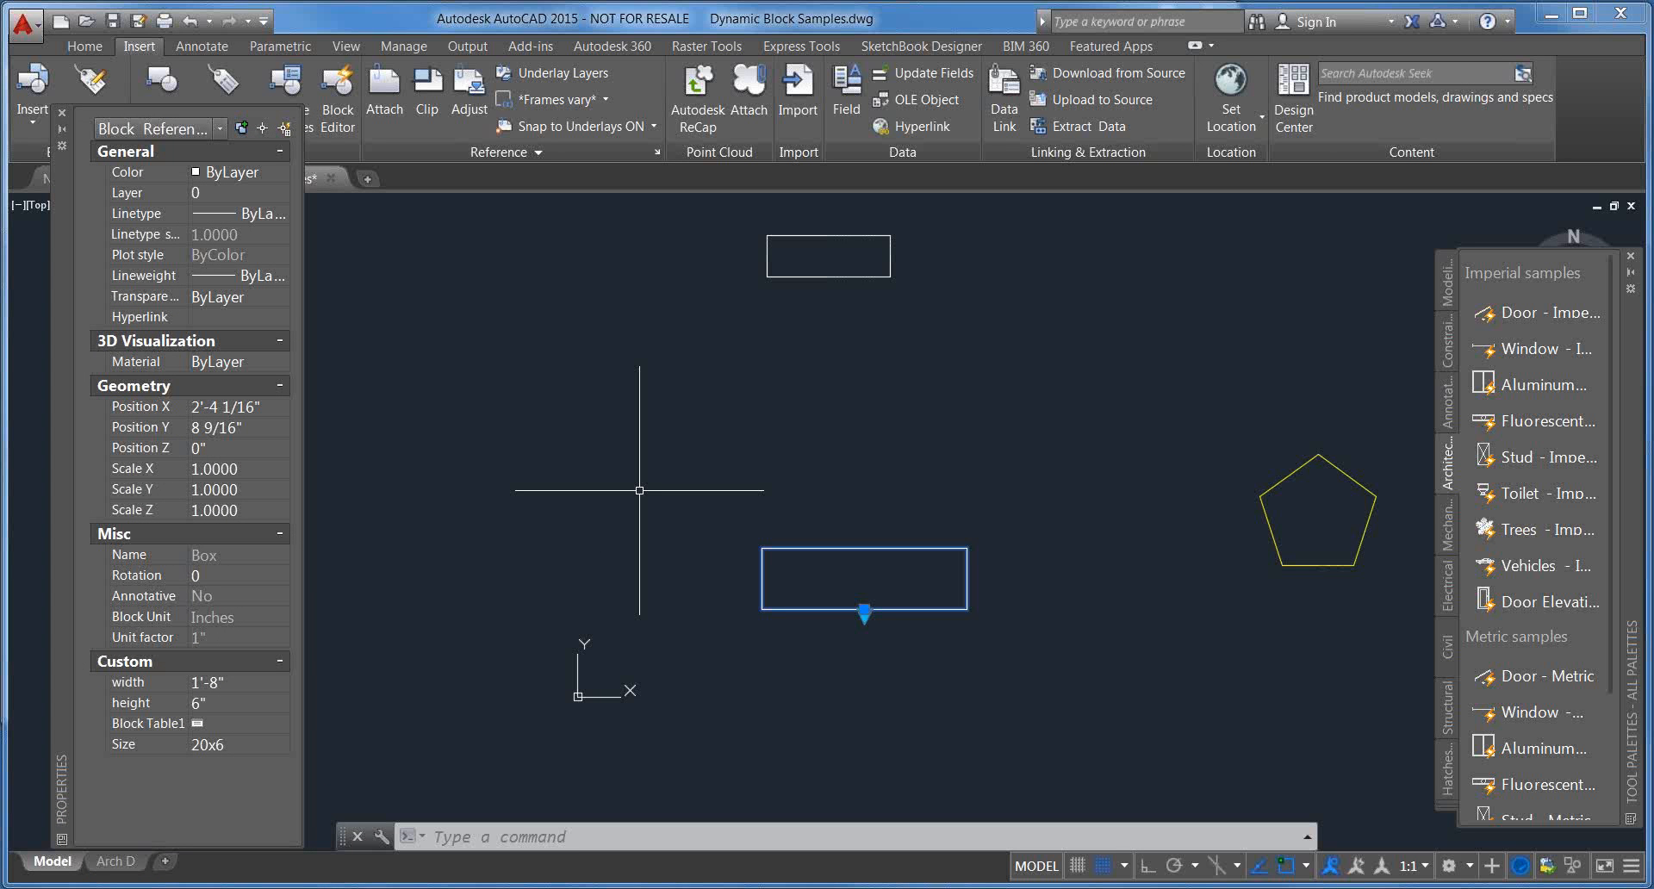
scroll(861, 577, "up", 5)
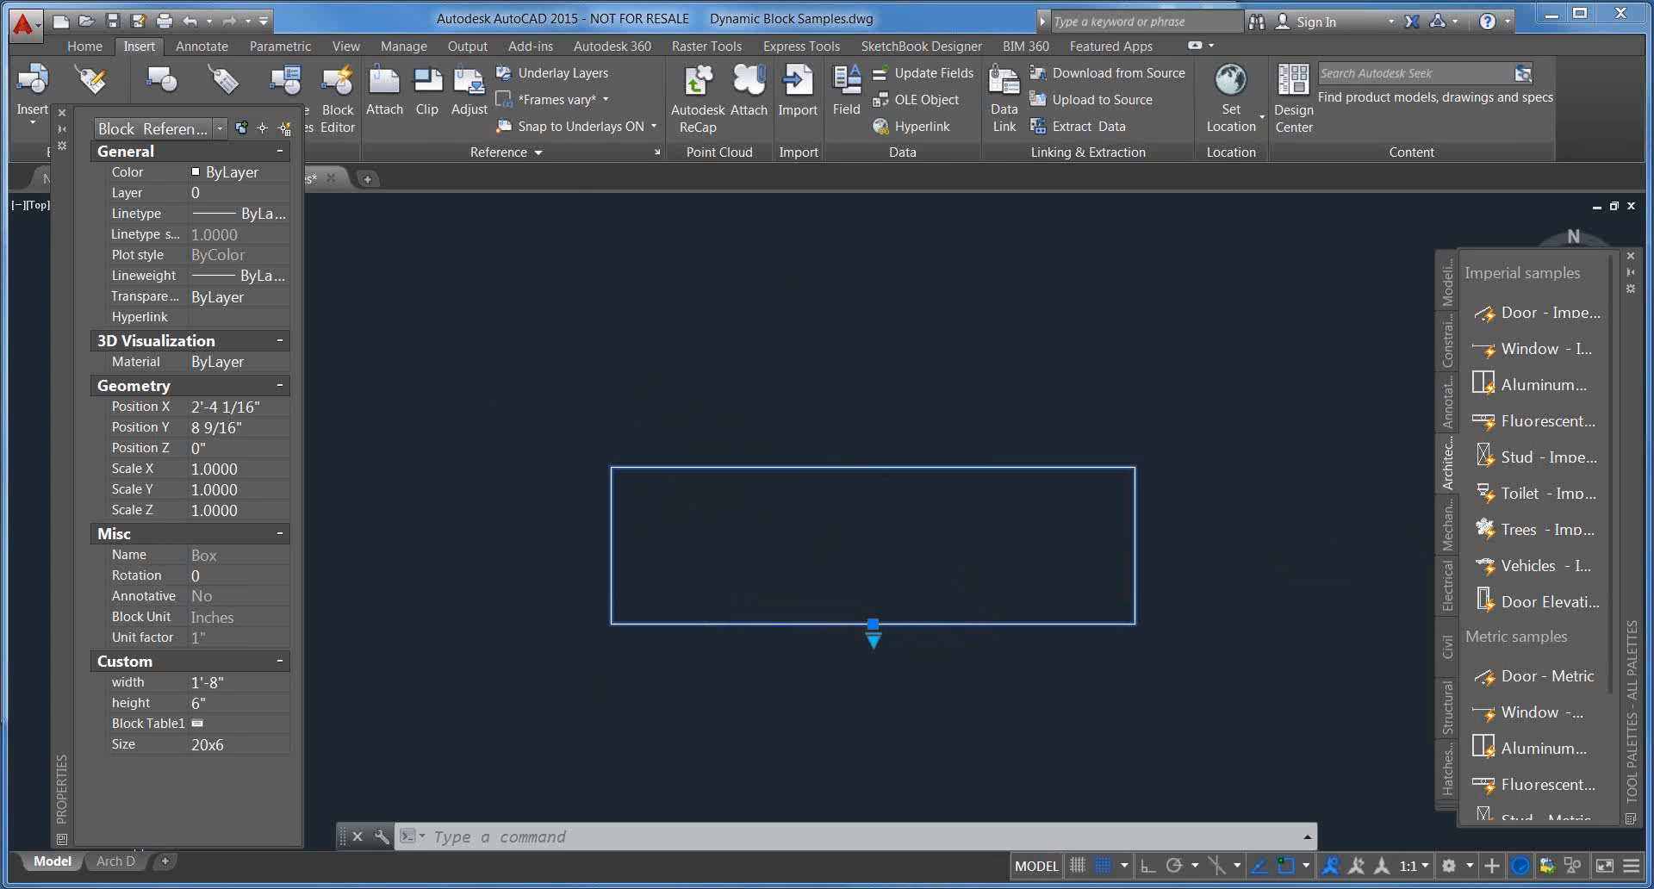
scroll(855, 564, "up", 2)
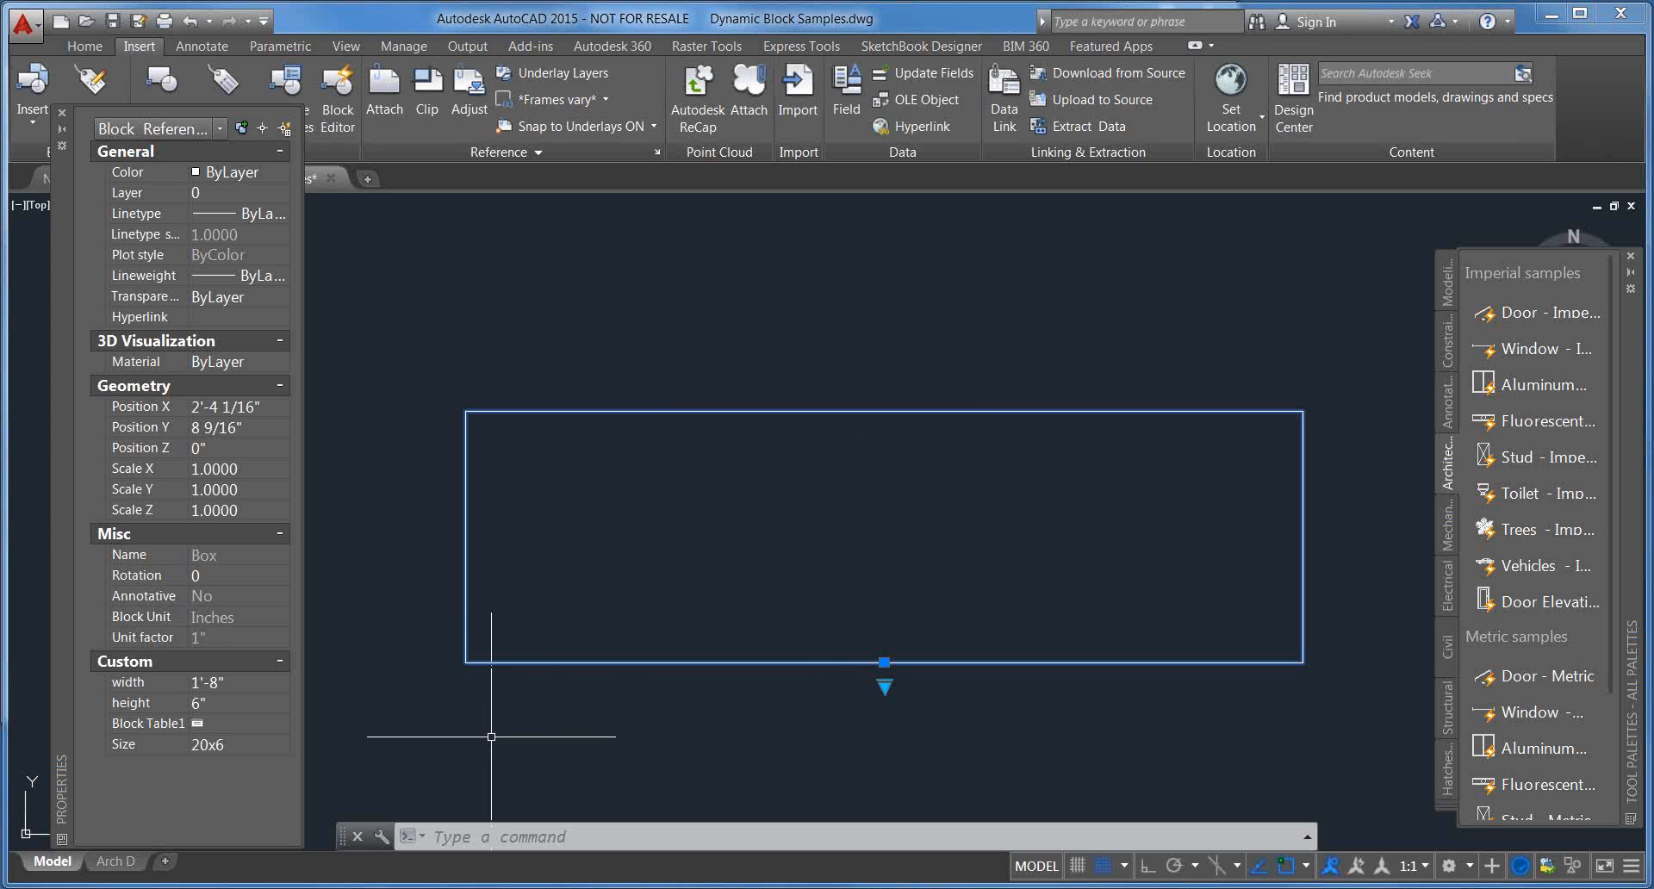
Step: Switch to the CAD-1 website in the browser to view its webinars section, and return to AutoCAD
mouse_move(430, 887)
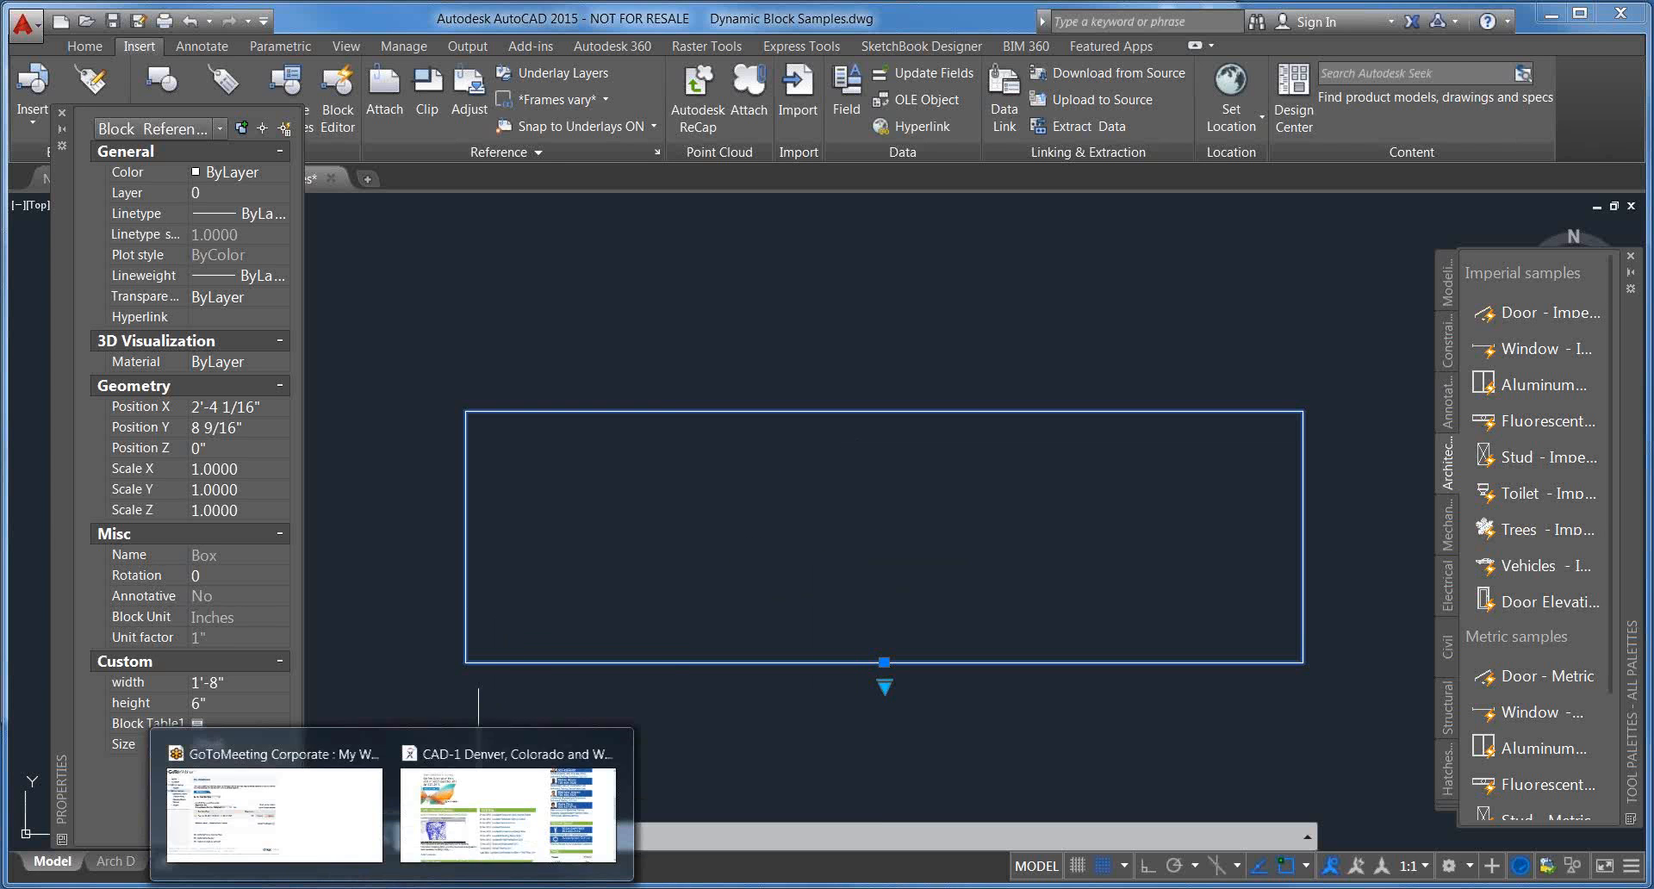
left_click(445, 859)
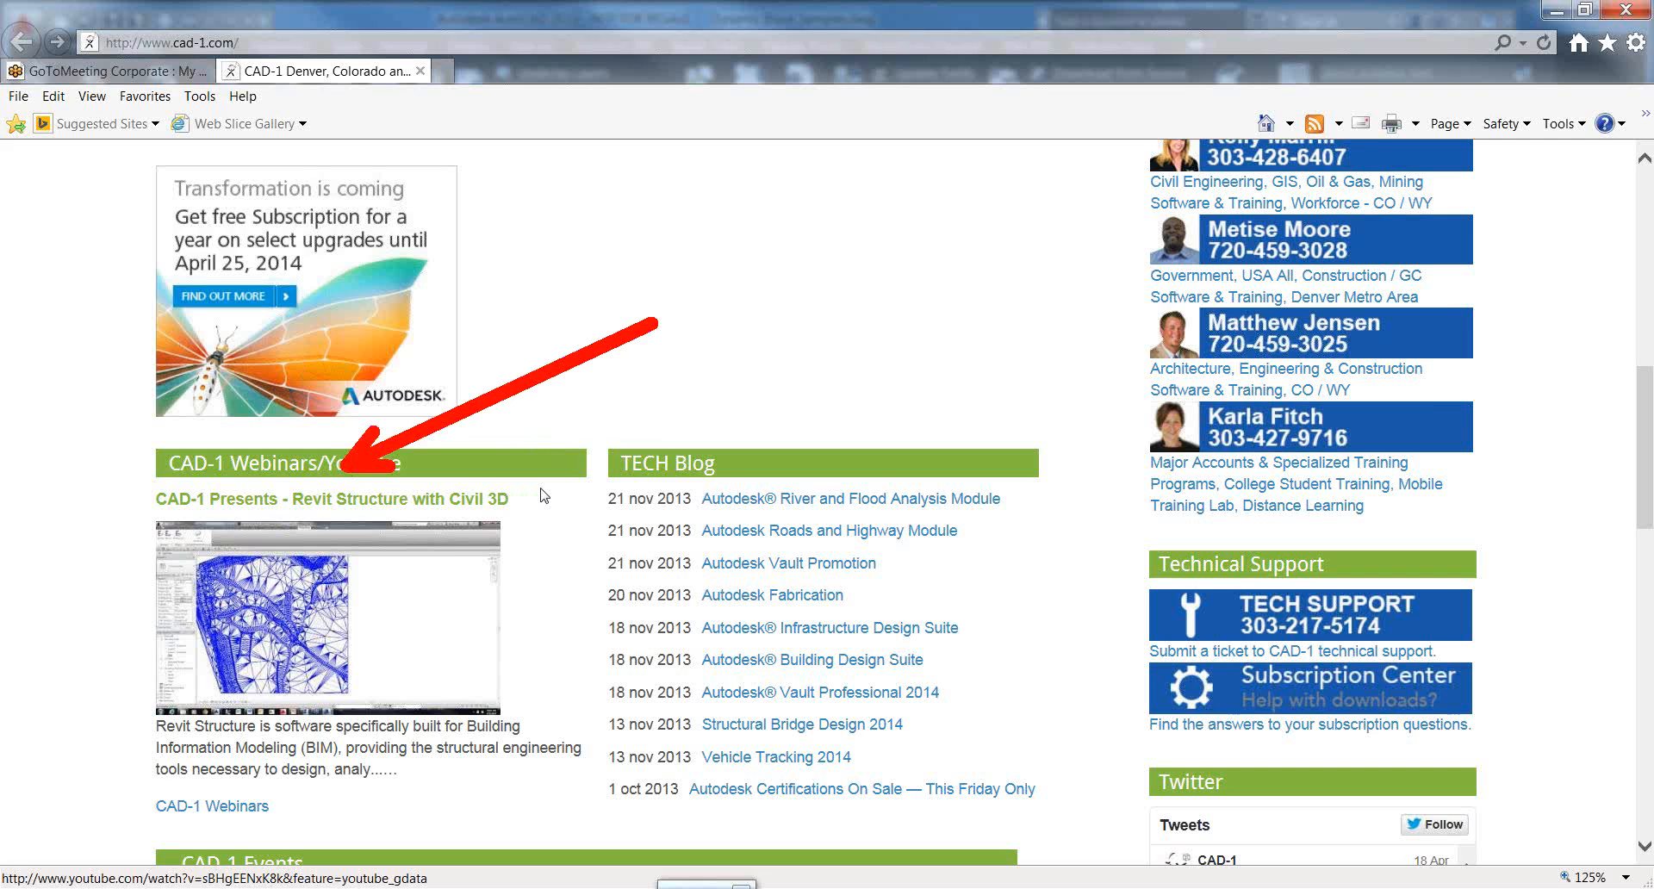
key("alt+Tab")
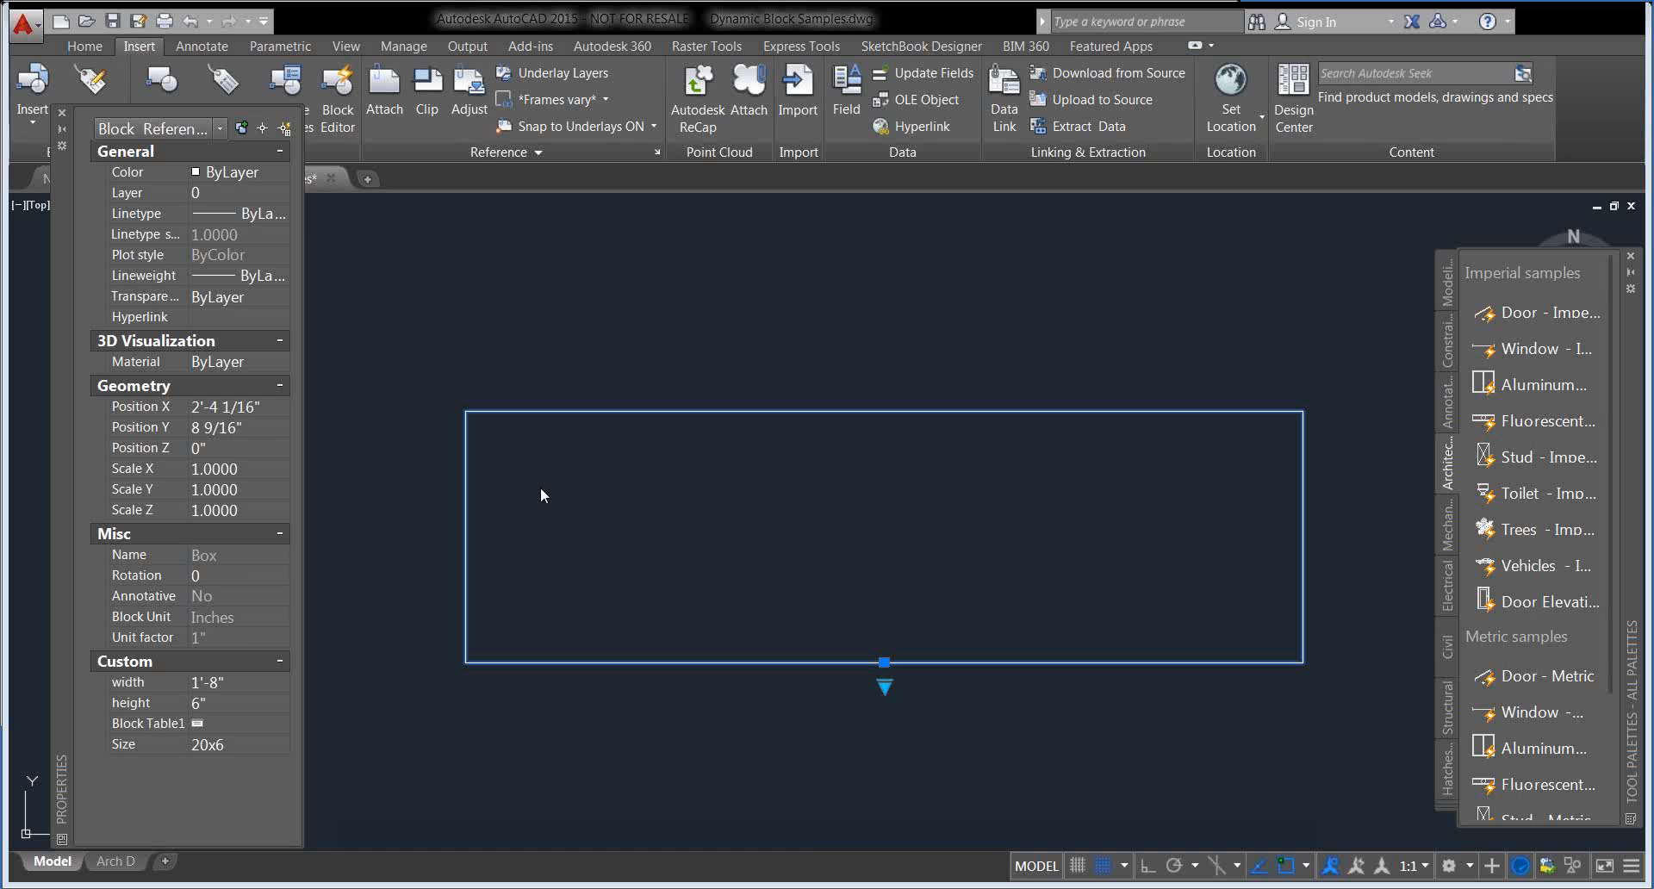
double_click(1556, 16)
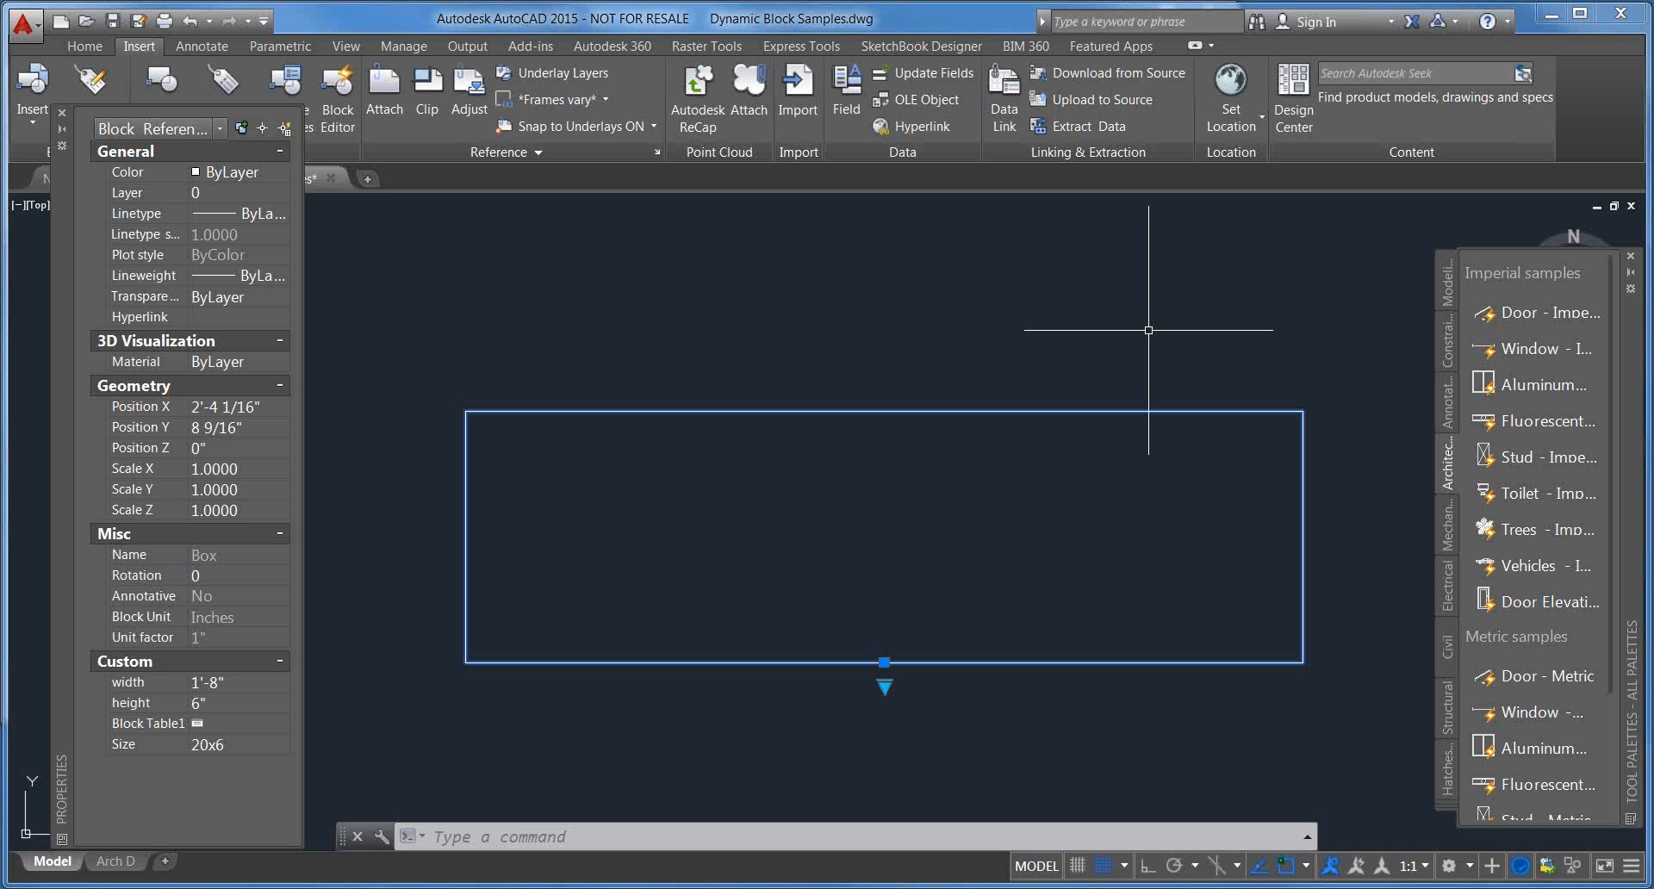
Step: Deselect the Box block, insert the imperial Door sample block above the pentagon and select it
scroll(1149, 330, "down", 5)
middle_click_drag(1054, 378, 1020, 547)
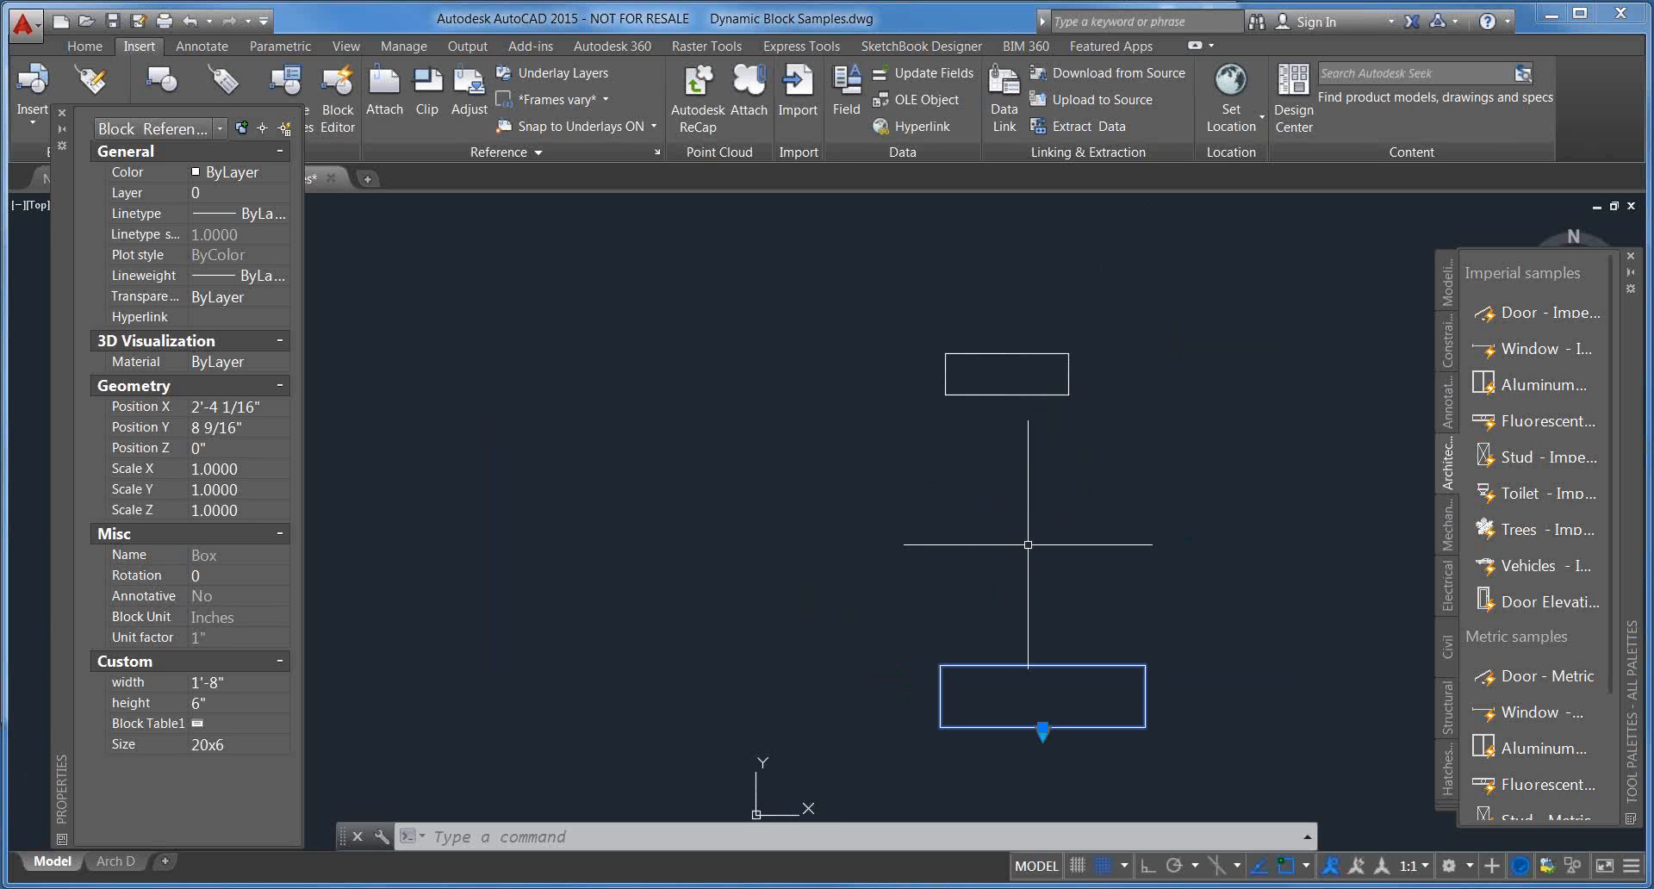
scroll(1025, 517, "down", 2)
key("Escape")
middle_click_drag(1023, 469, 801, 470)
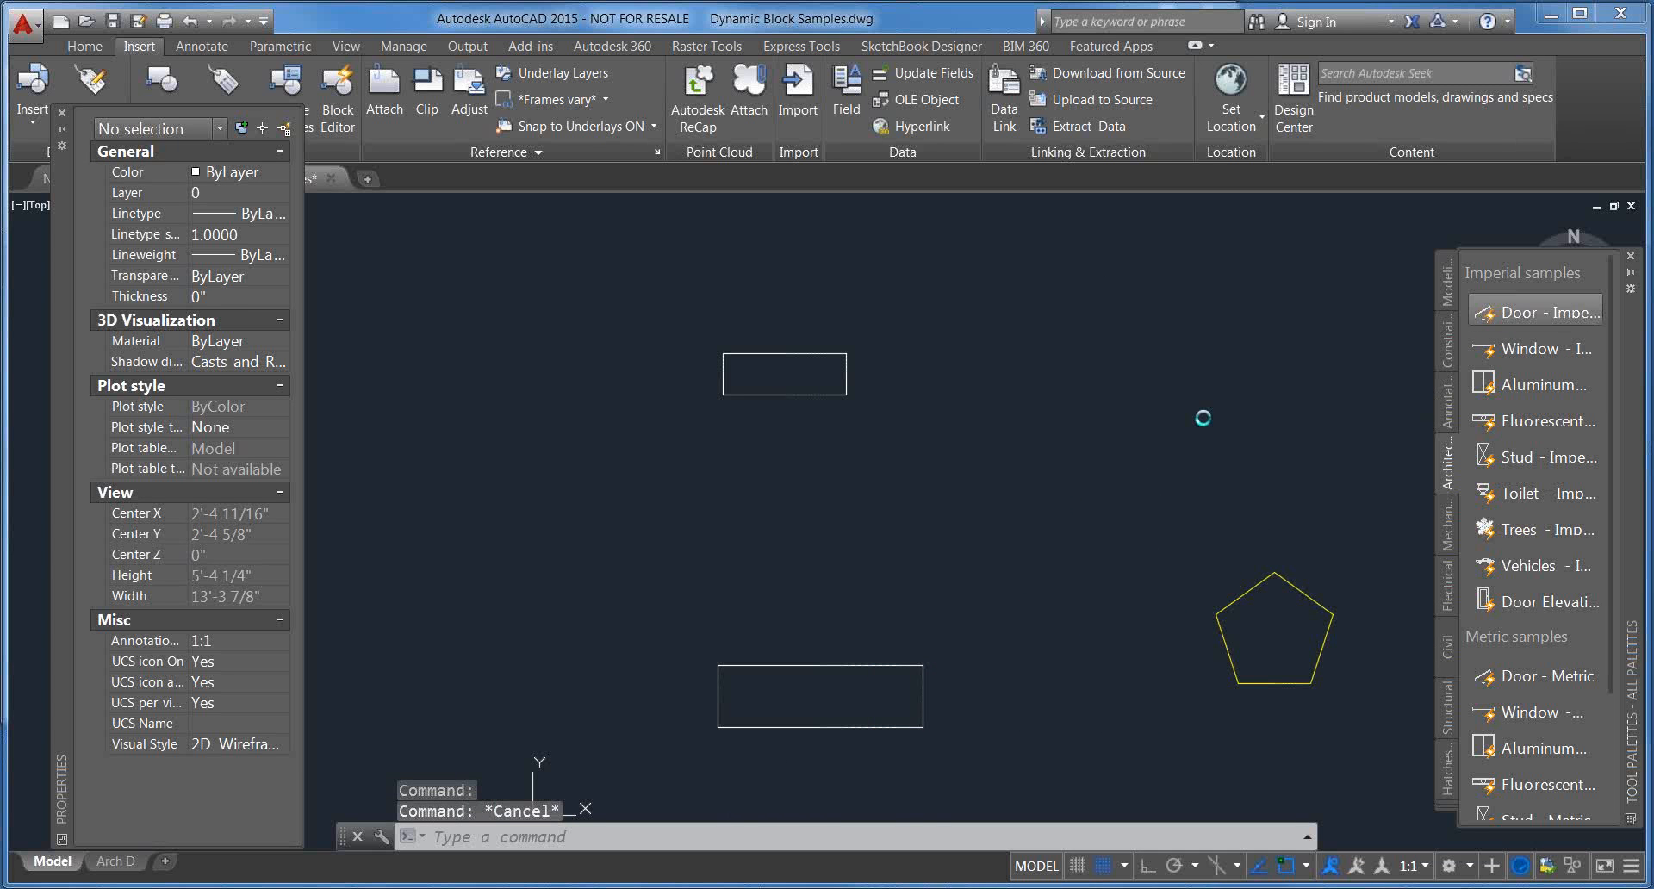
middle_click_drag(1241, 421, 1003, 498)
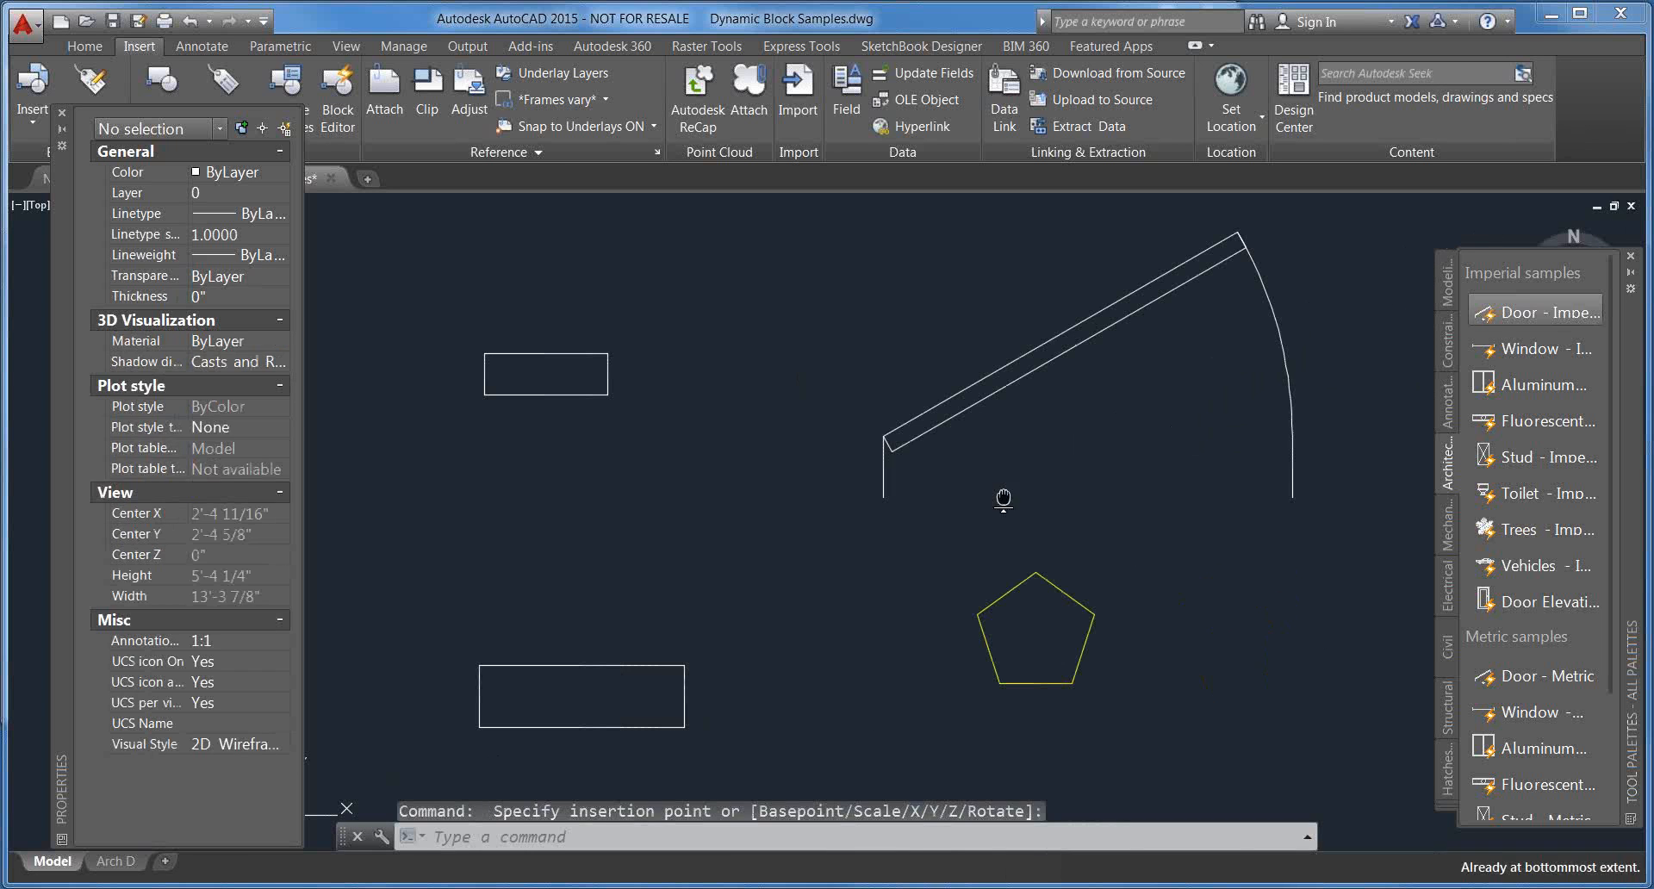
left_click(1009, 384)
middle_click_drag(1045, 438, 948, 499)
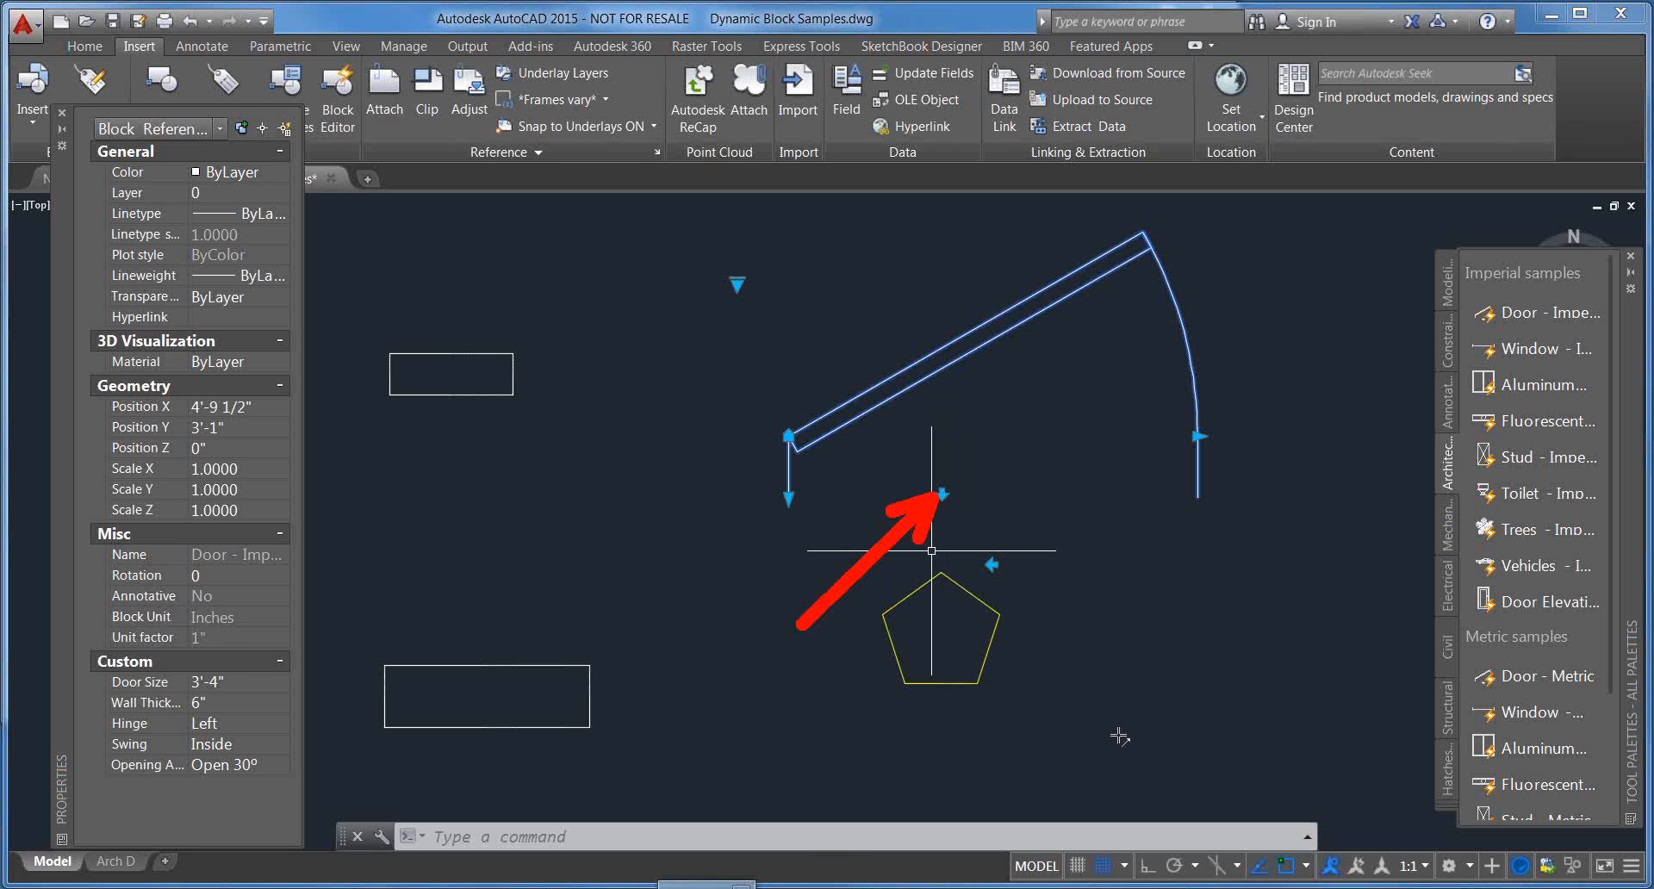
Step: Flip the door's swing to Outside and back to Inside, and its hinge to Right and back to Left
left_click(943, 494)
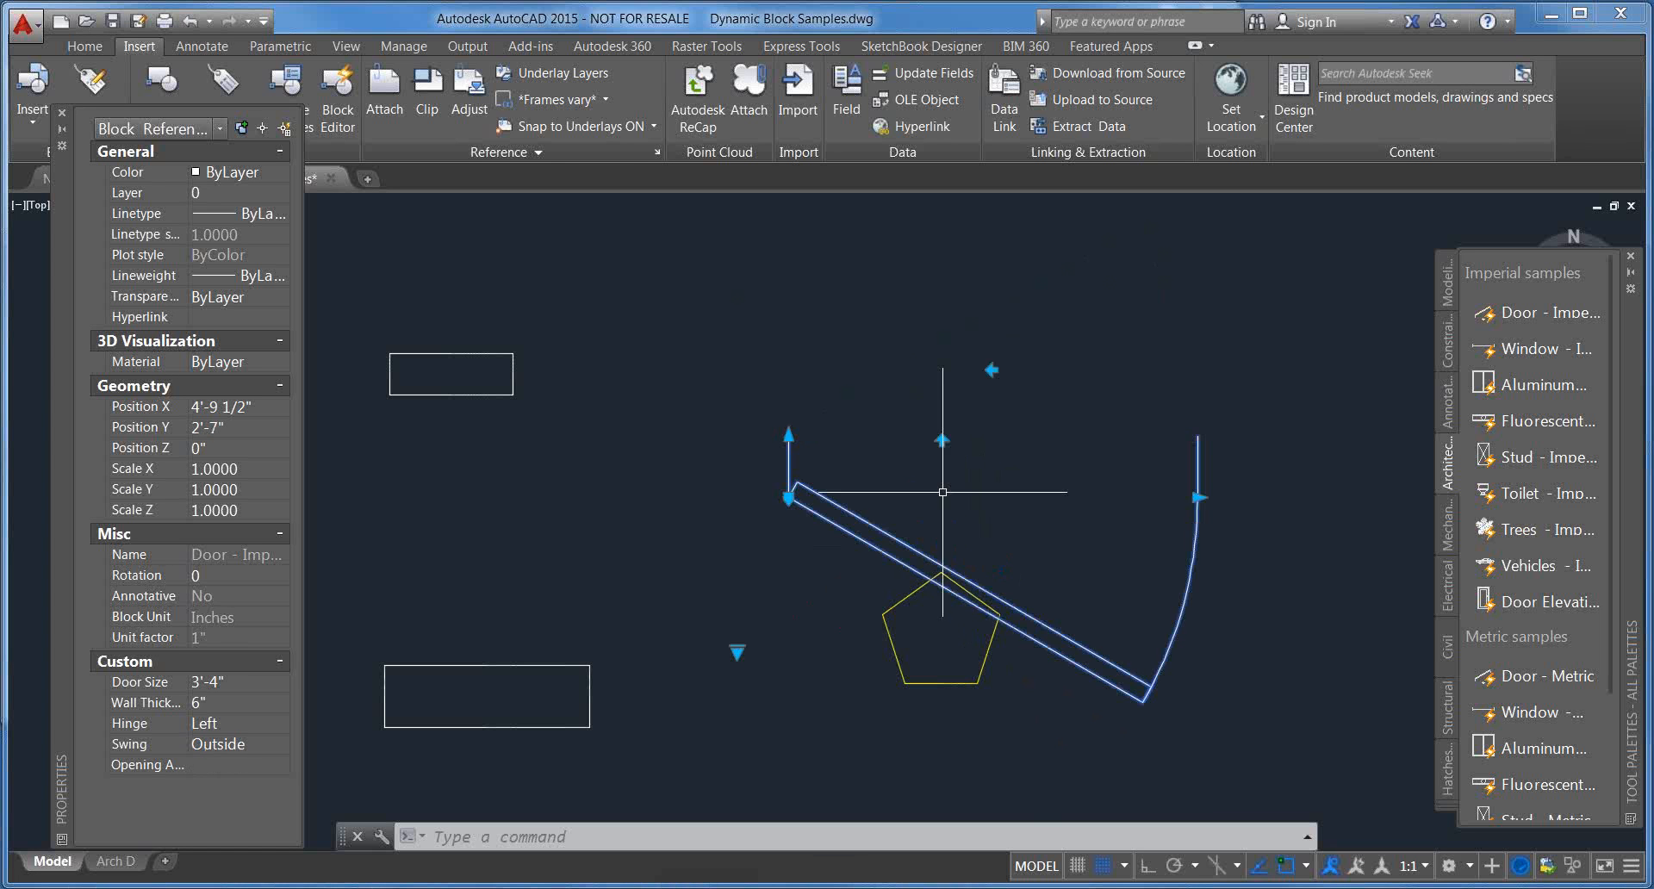
left_click(943, 441)
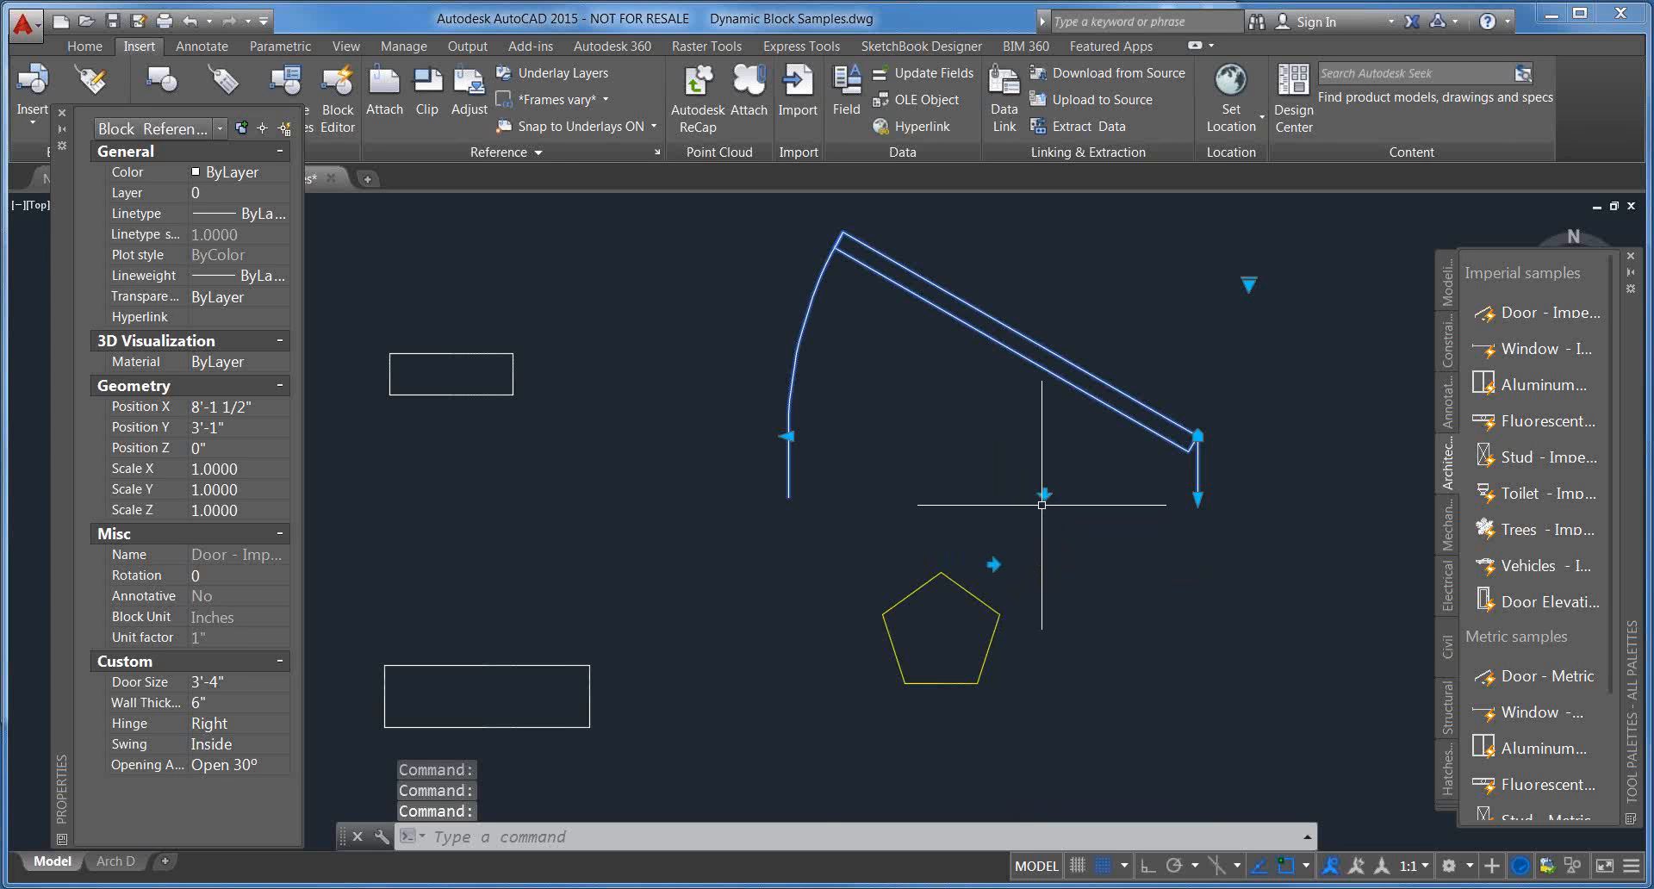
left_click(993, 565)
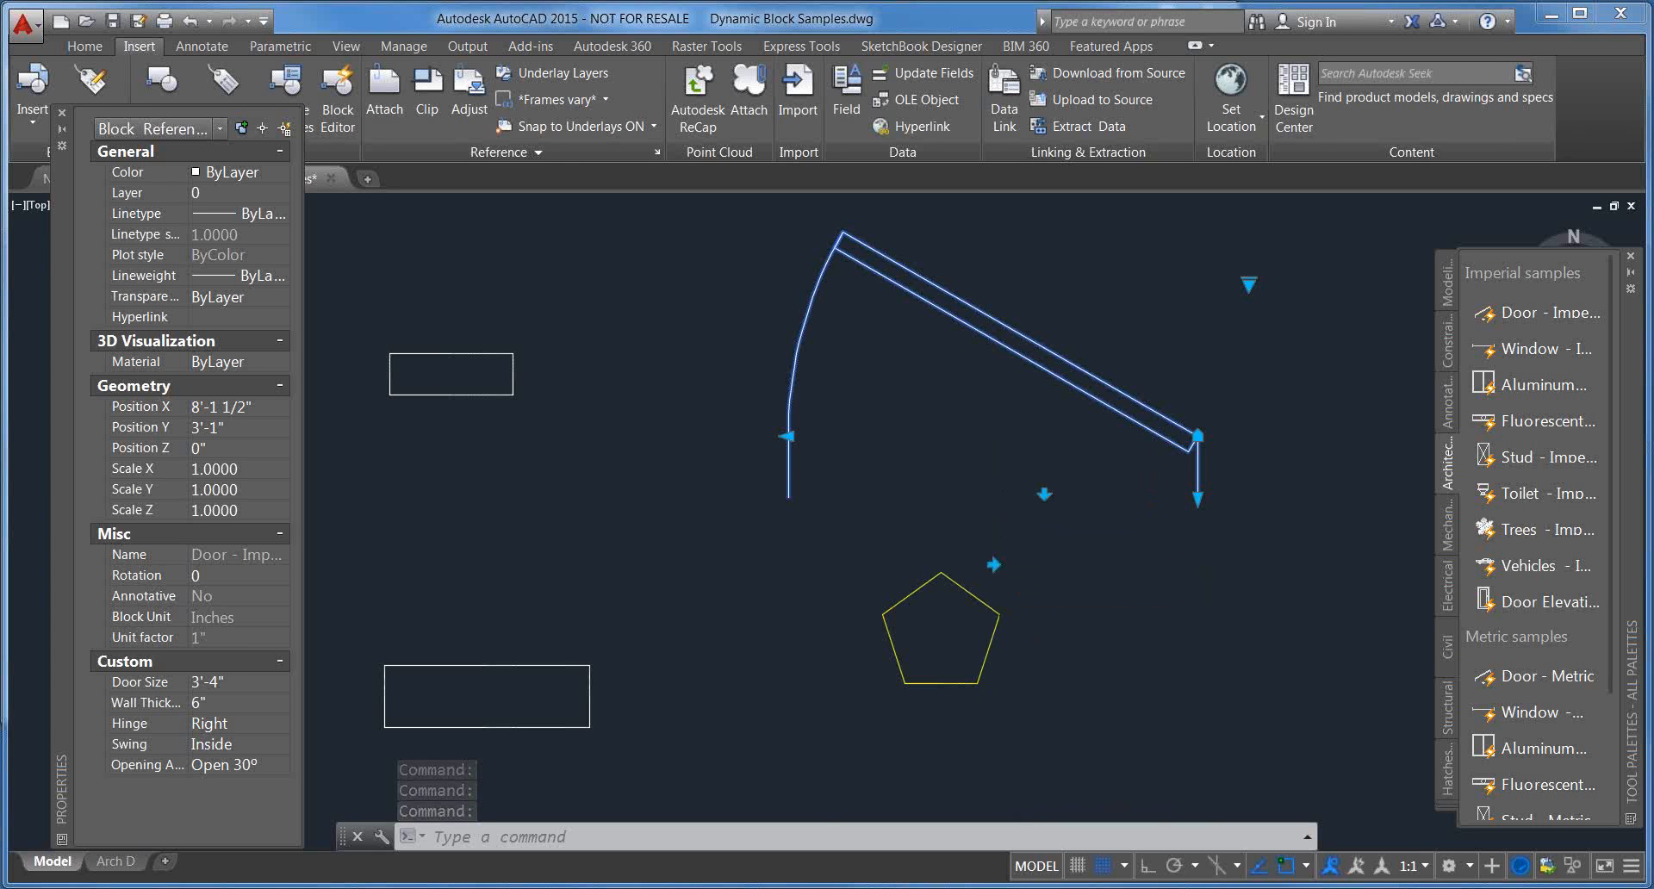
Step: Stretch the door to a door size of 2' and deselect it
mouse_move(949, 572)
left_mouse_down()
mouse_move(1059, 494)
mouse_move(1197, 436)
left_mouse_up()
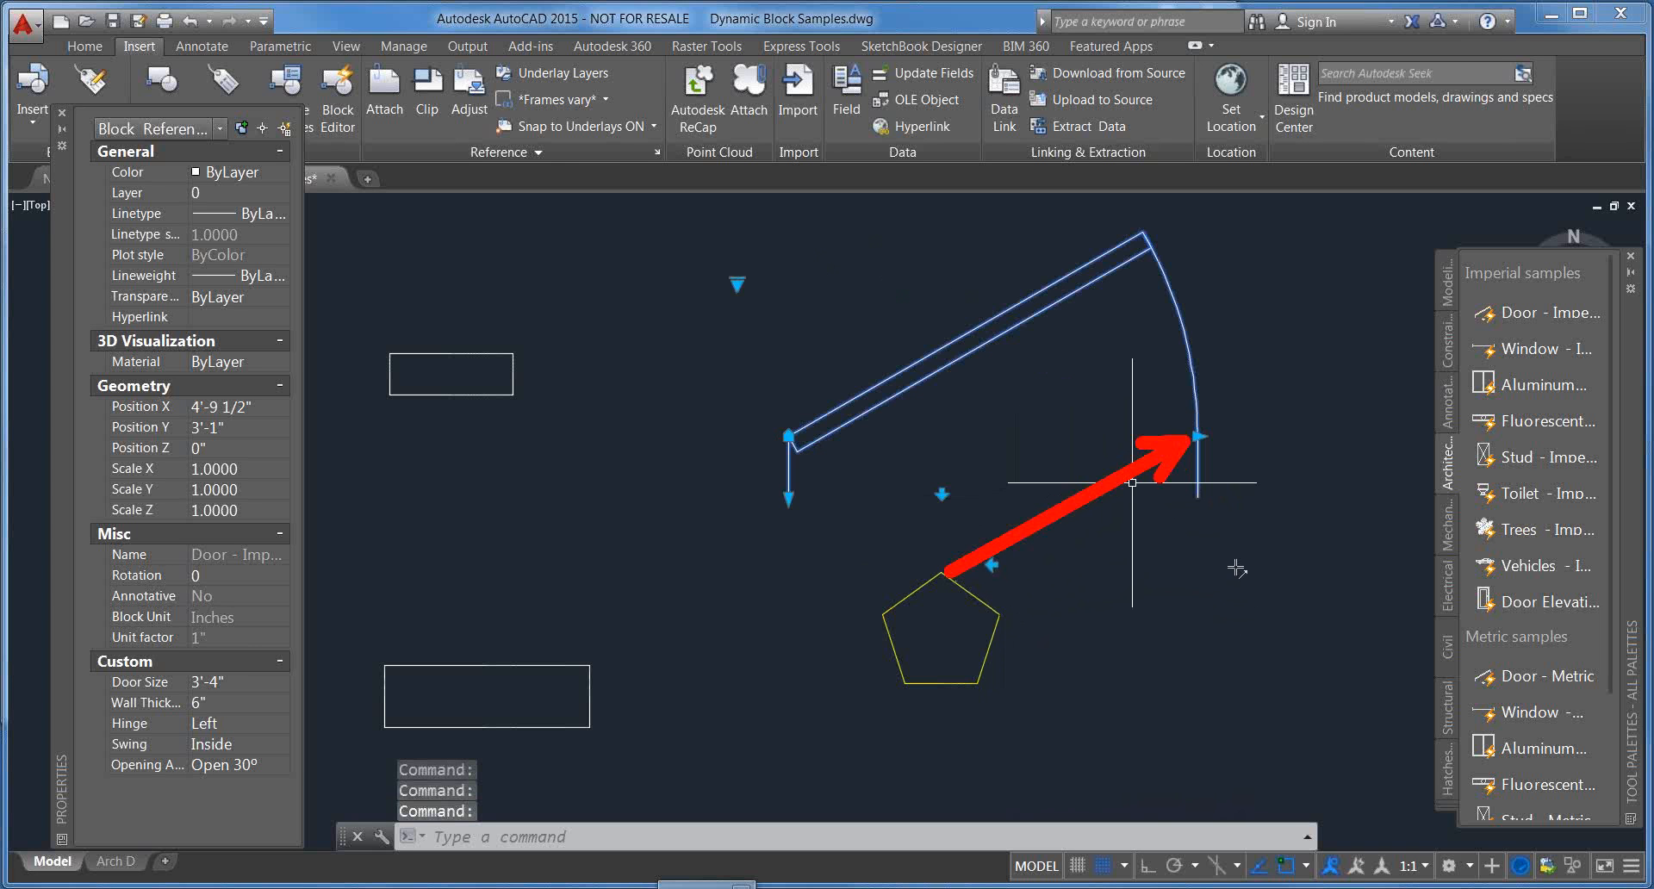
left_click(1197, 436)
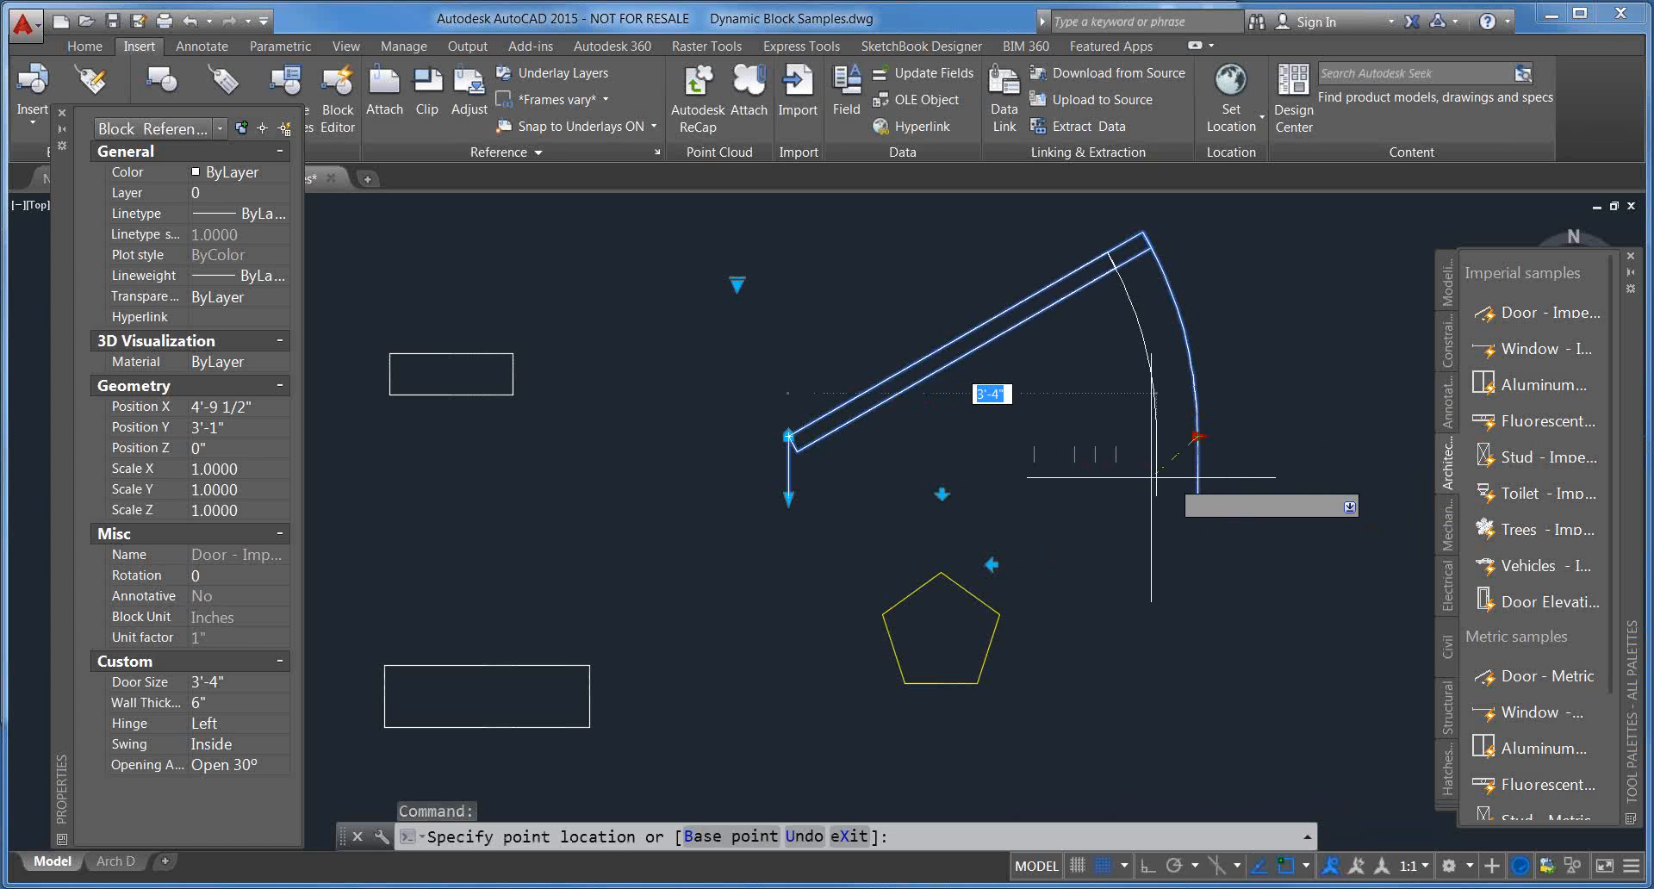
left_click(1011, 471)
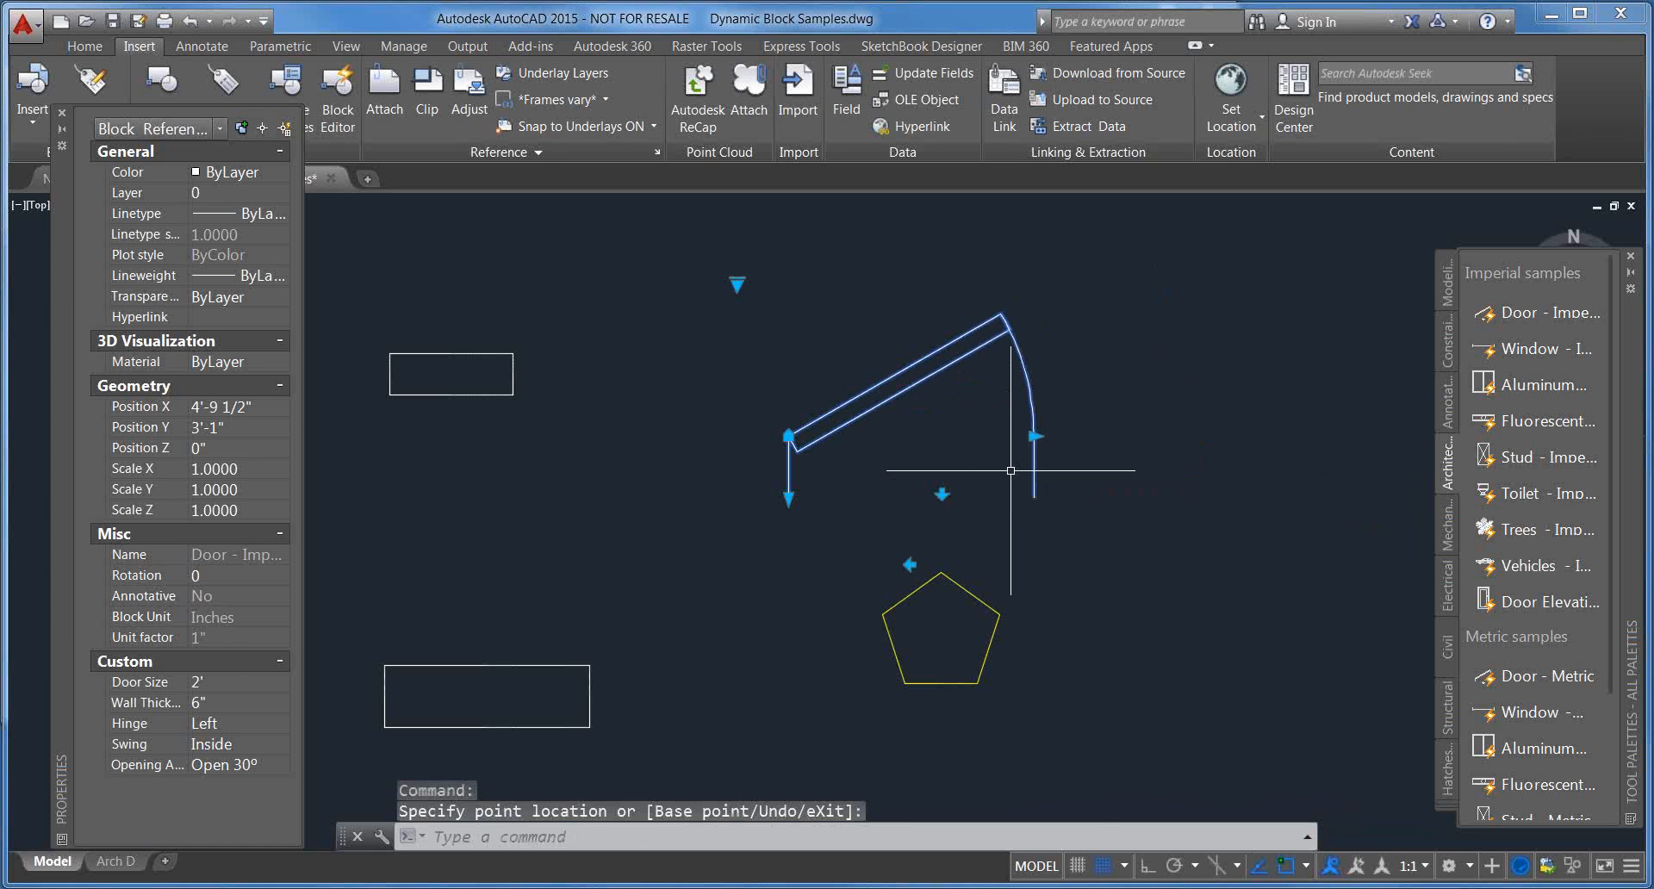
middle_click_drag(628, 428, 821, 400)
scroll(883, 462, "down", 1)
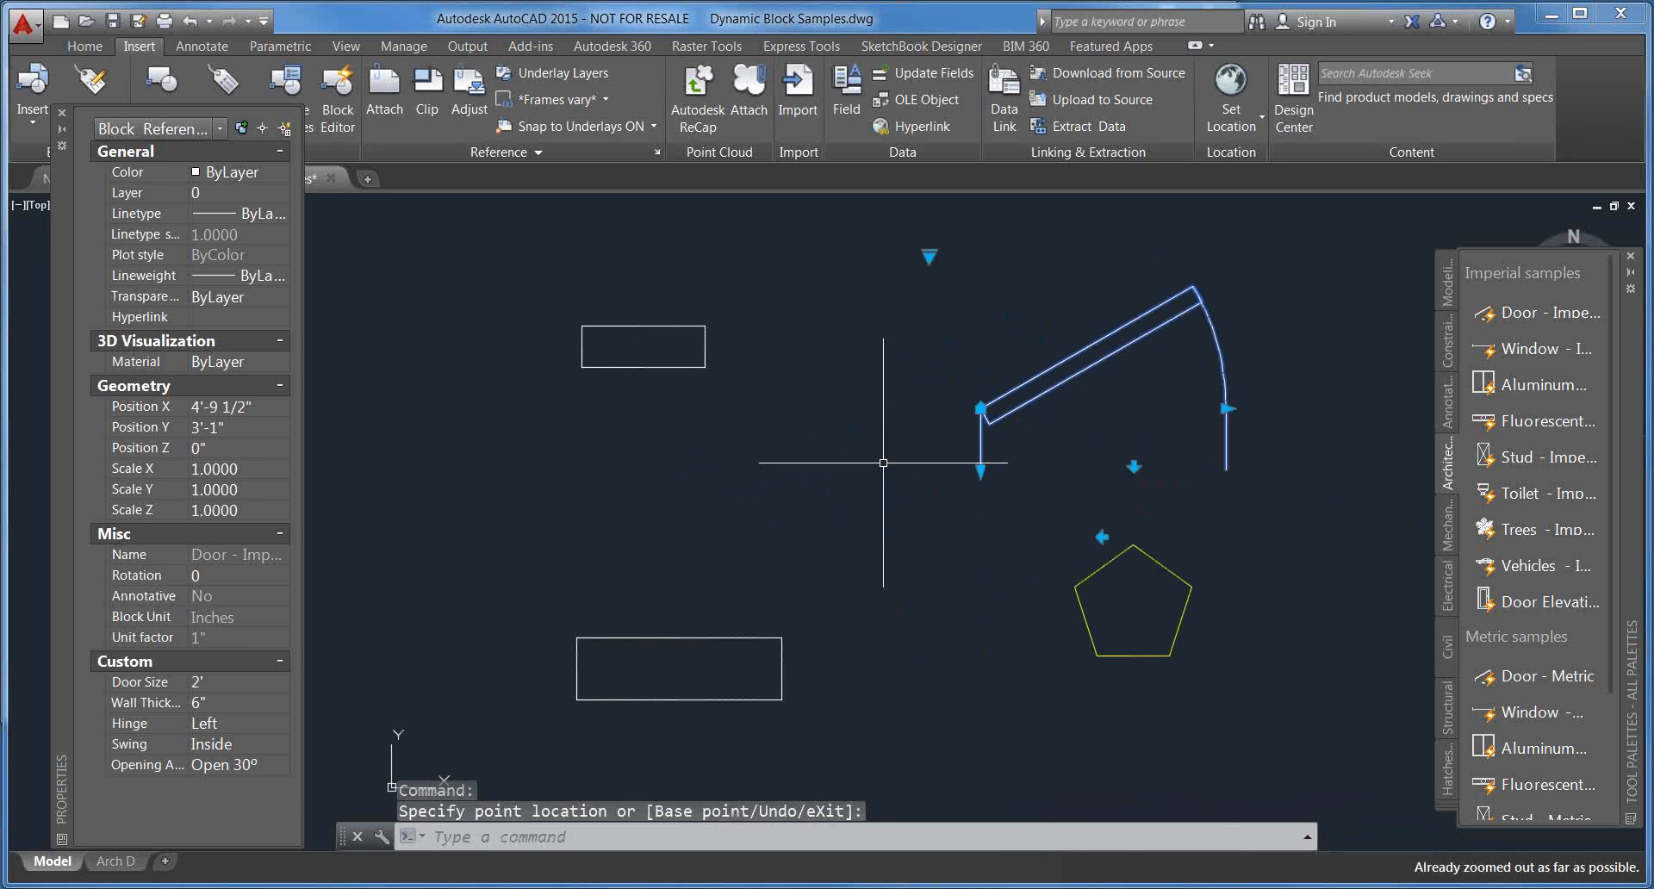
key("Escape")
Step: Regenerate the model so the view can be zoomed out further
middle_click_drag(1023, 480, 805, 398)
type("RE")
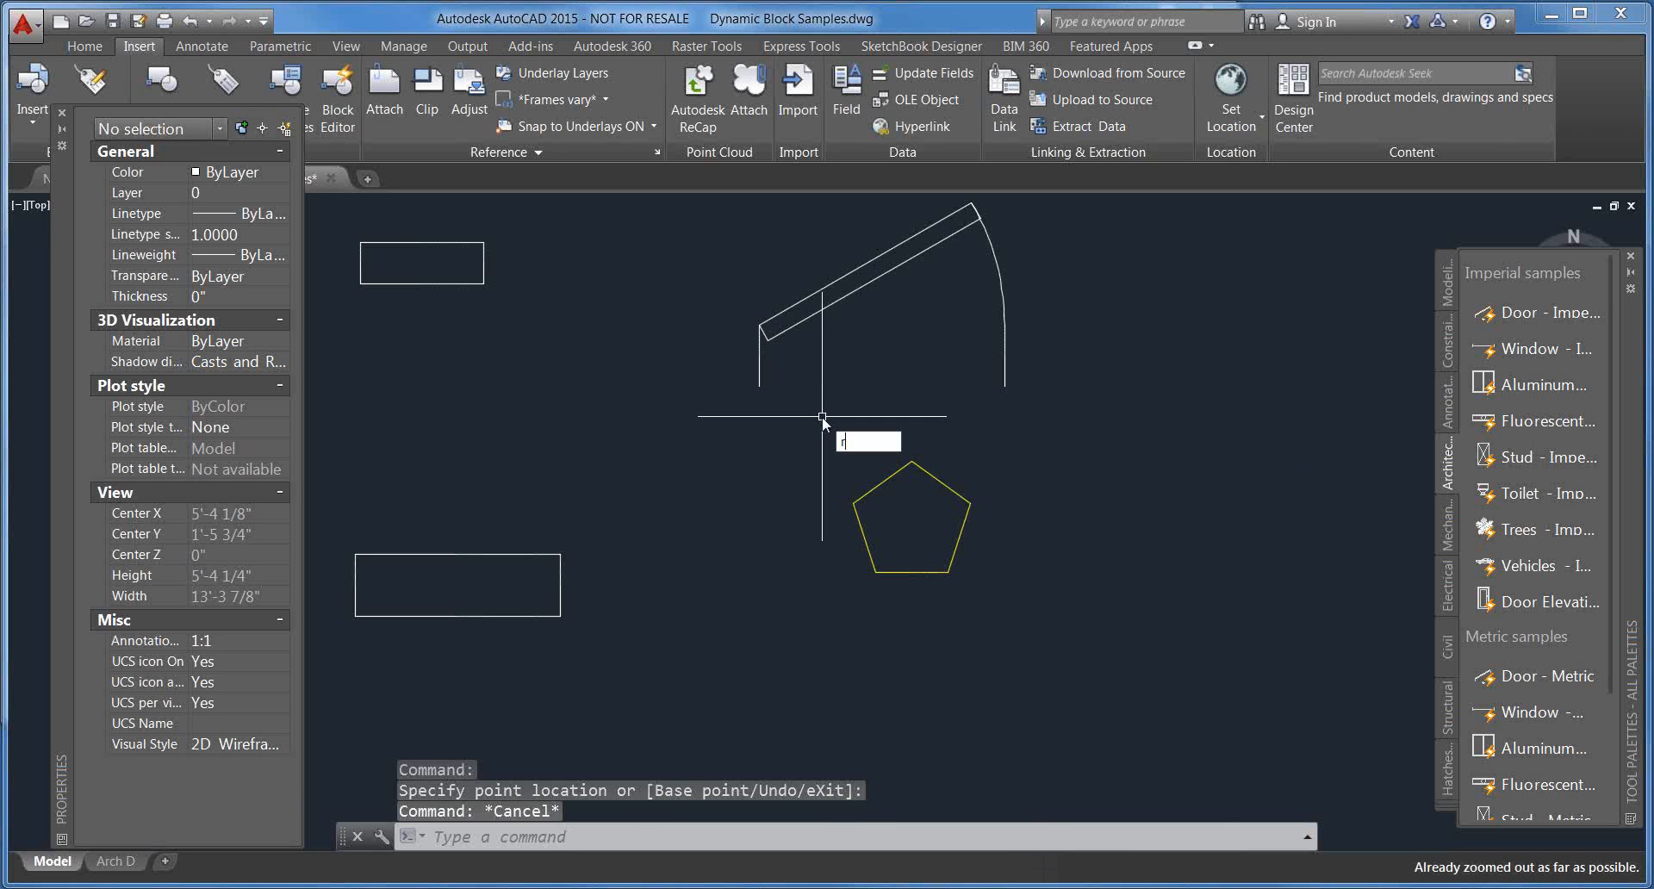
key("Return")
scroll(1078, 491, "down", 5)
Step: Select the imperial Stud block and stretch its height to the 2" x 6" stud size
scroll(995, 624, "up", 10)
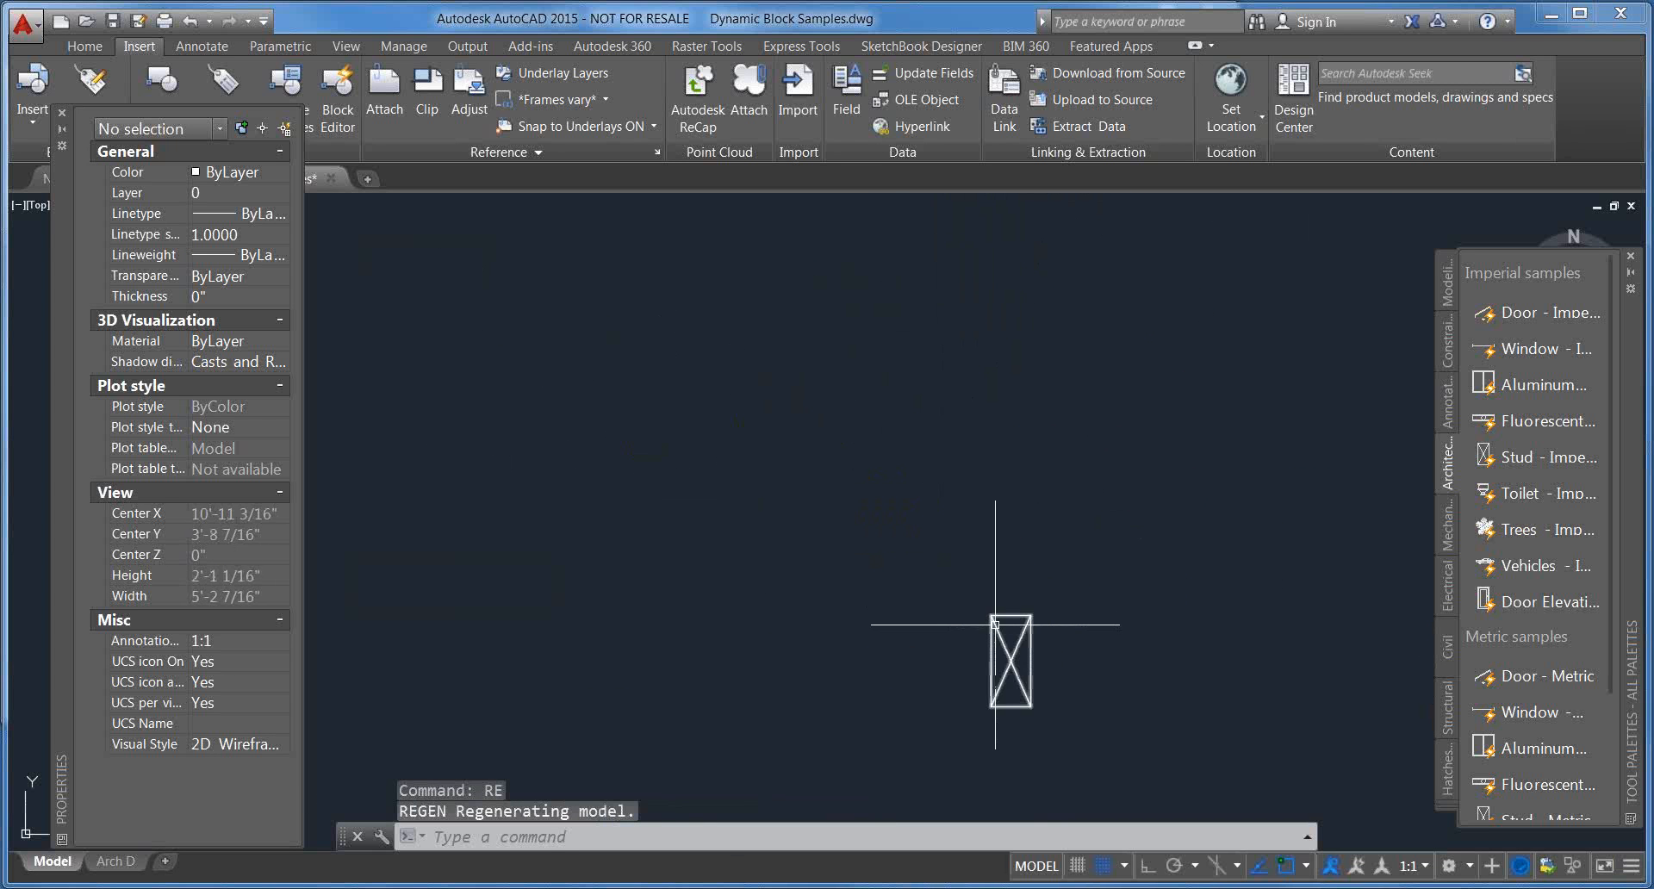
left_click(995, 625)
scroll(1005, 538, "up", 4)
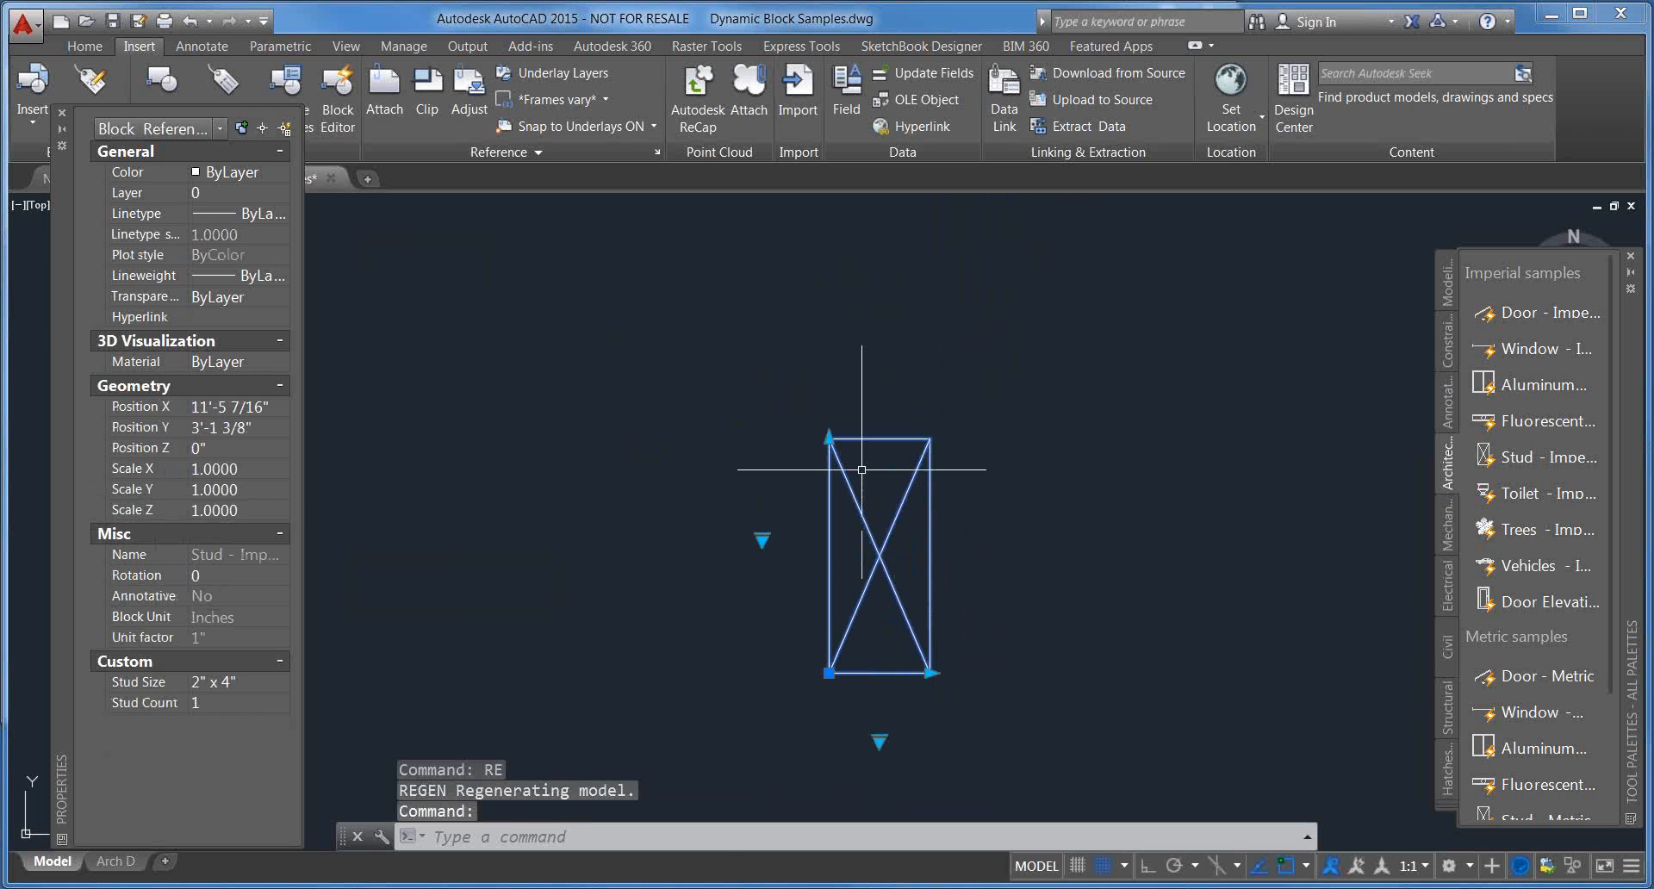
left_click(829, 438)
left_click(823, 302)
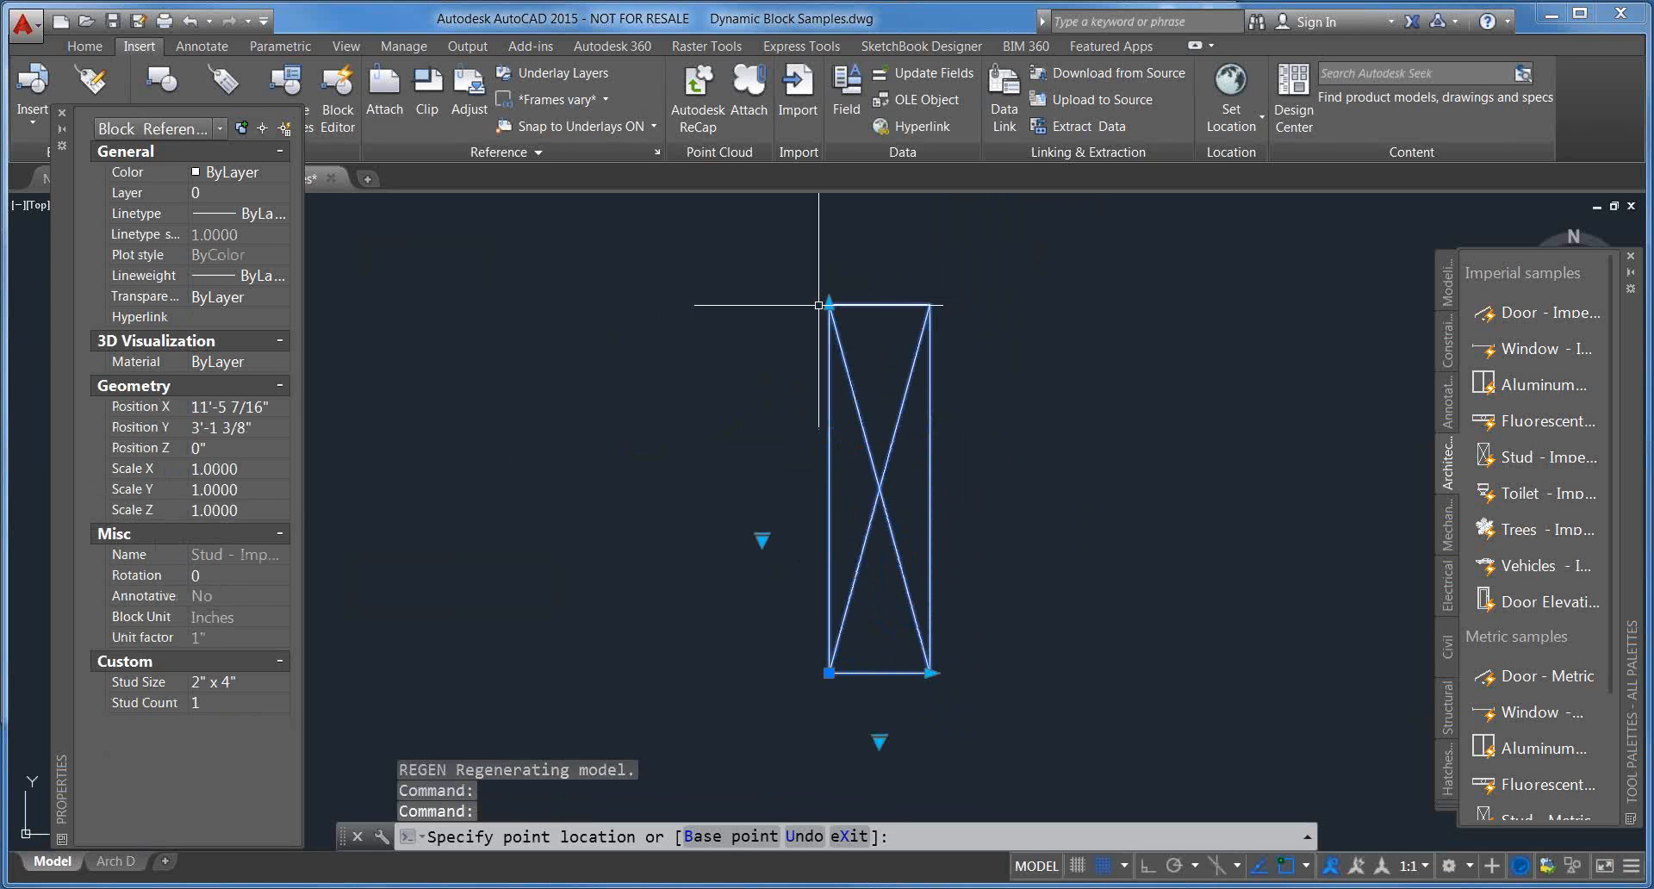
scroll(852, 313, "down", 2)
scroll(884, 439, "up", 1)
middle_click_drag(884, 438, 900, 577)
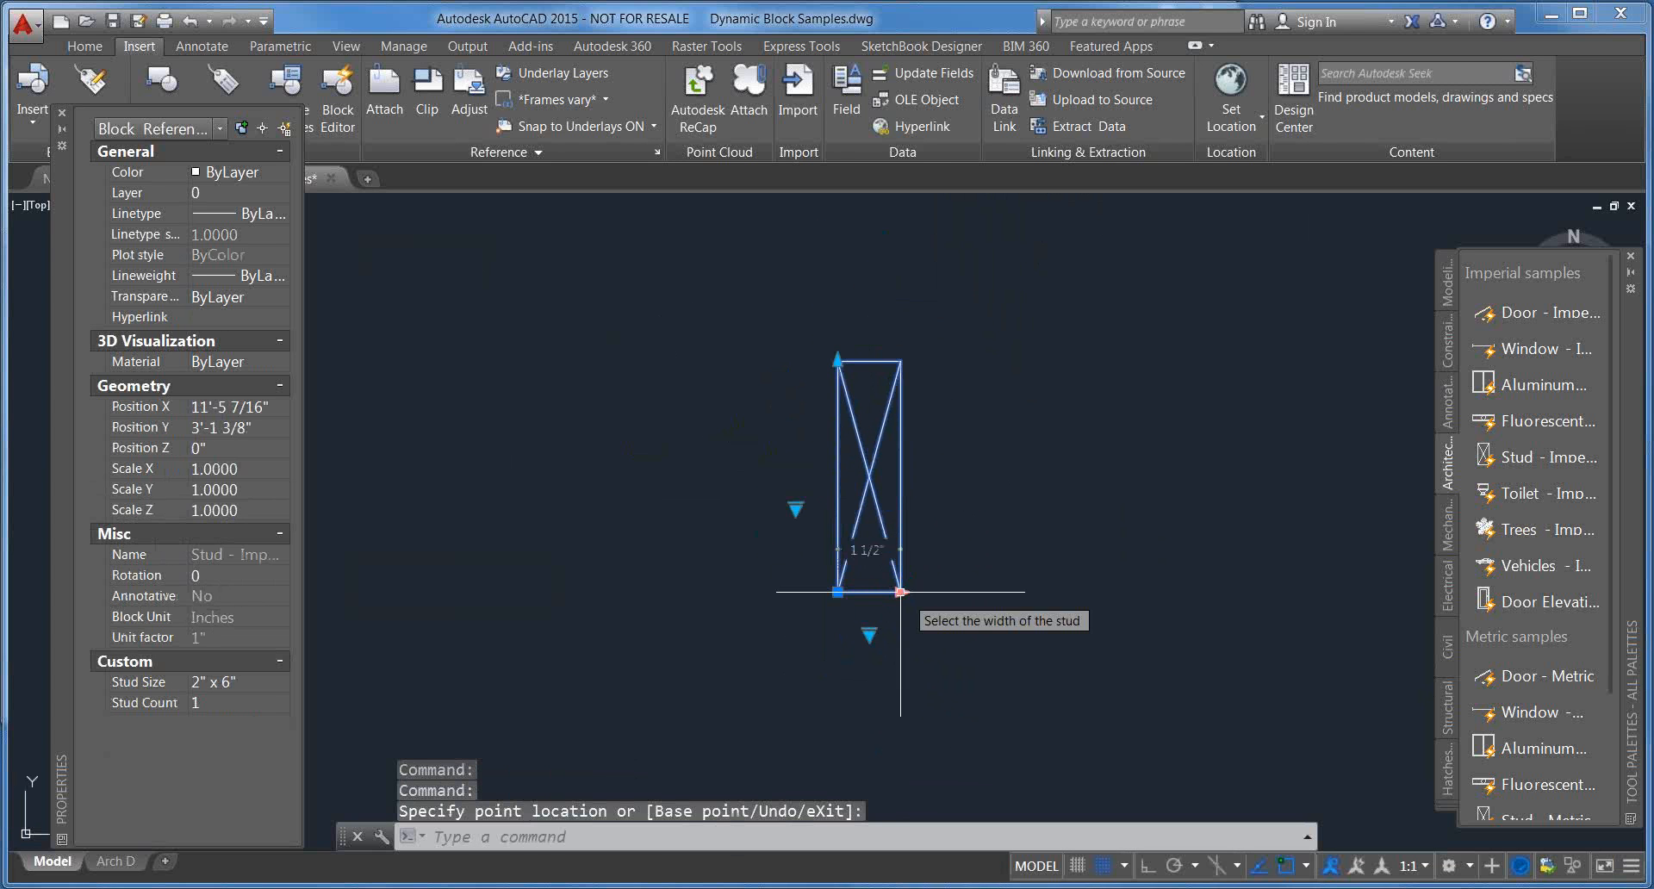
Step: Stretch the stud's width to a stud count of 4 and deselect the block
left_click(900, 591)
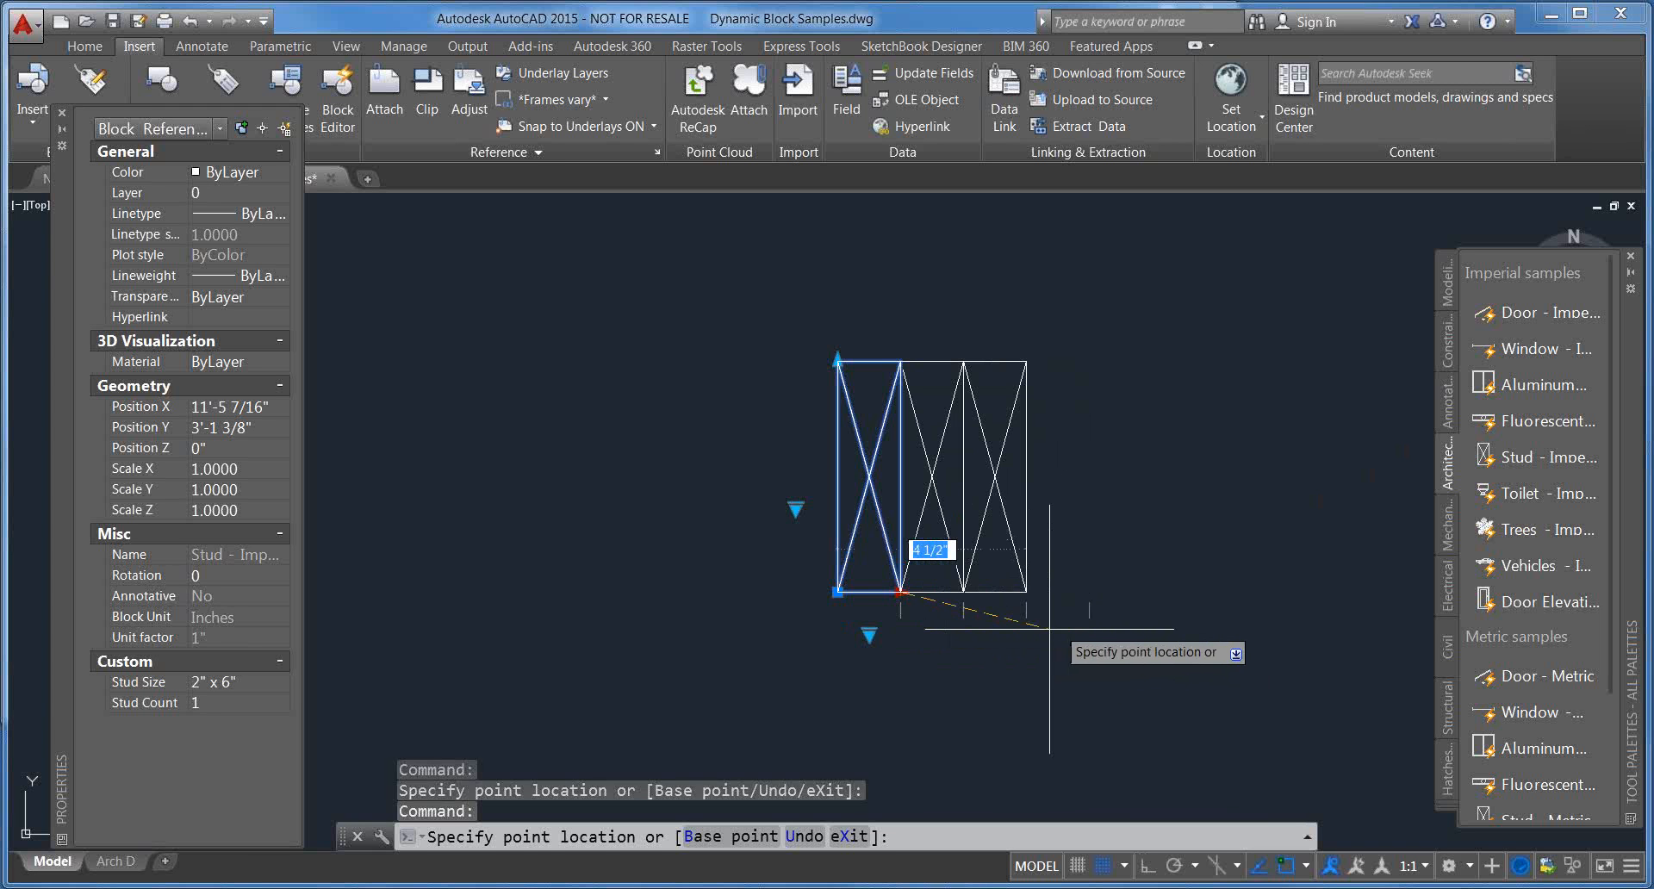
left_click(1091, 627)
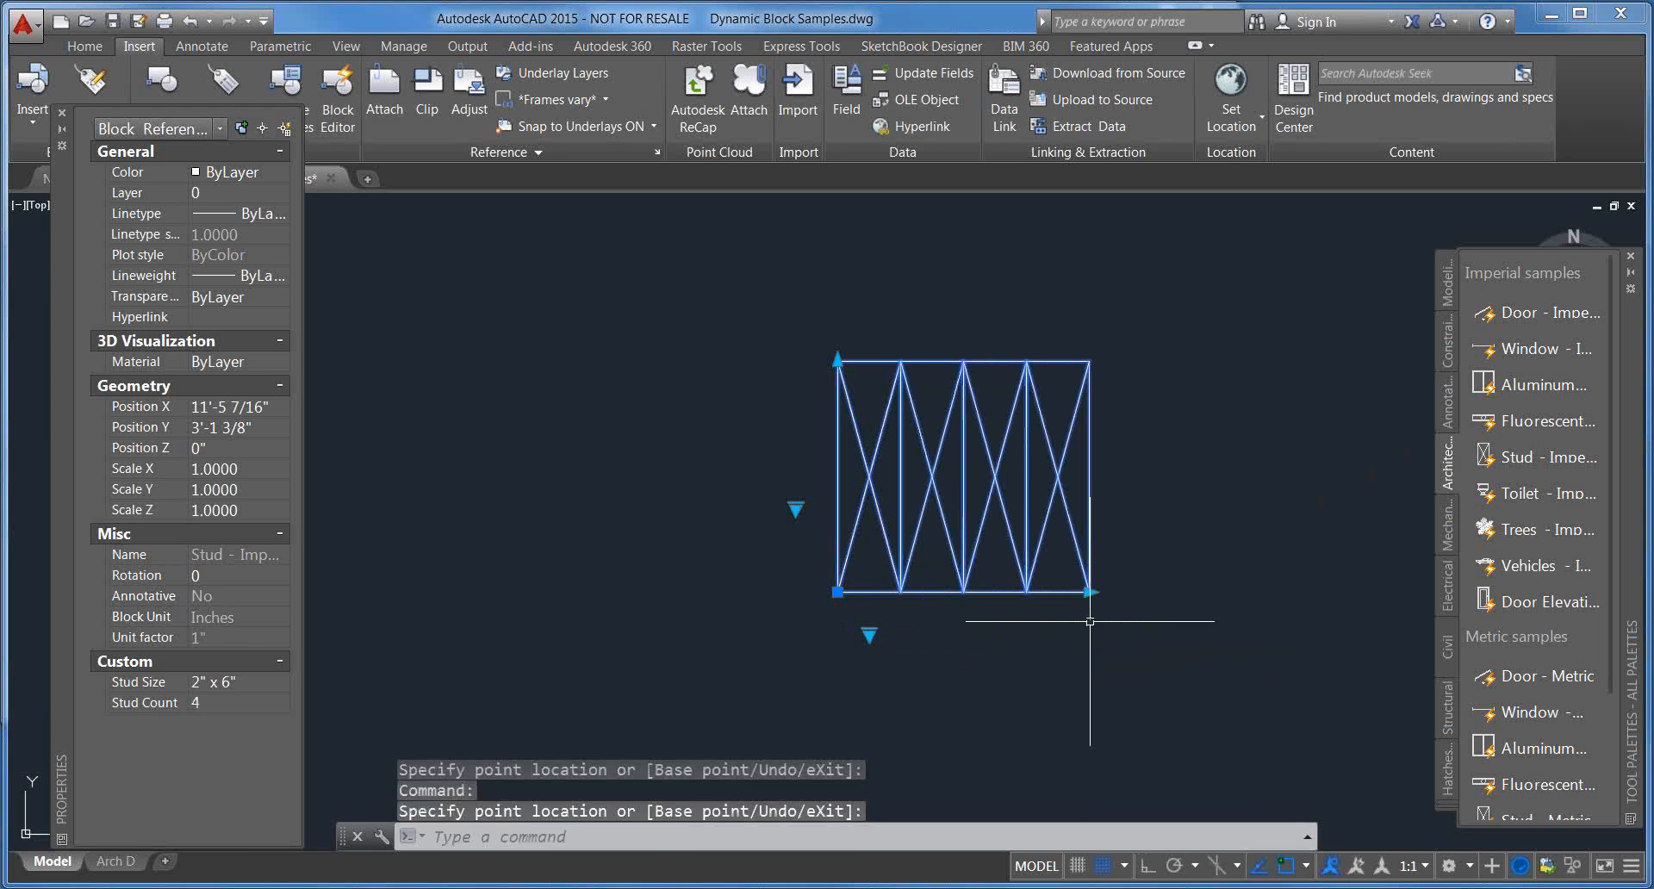
scroll(1090, 621, "up", 4)
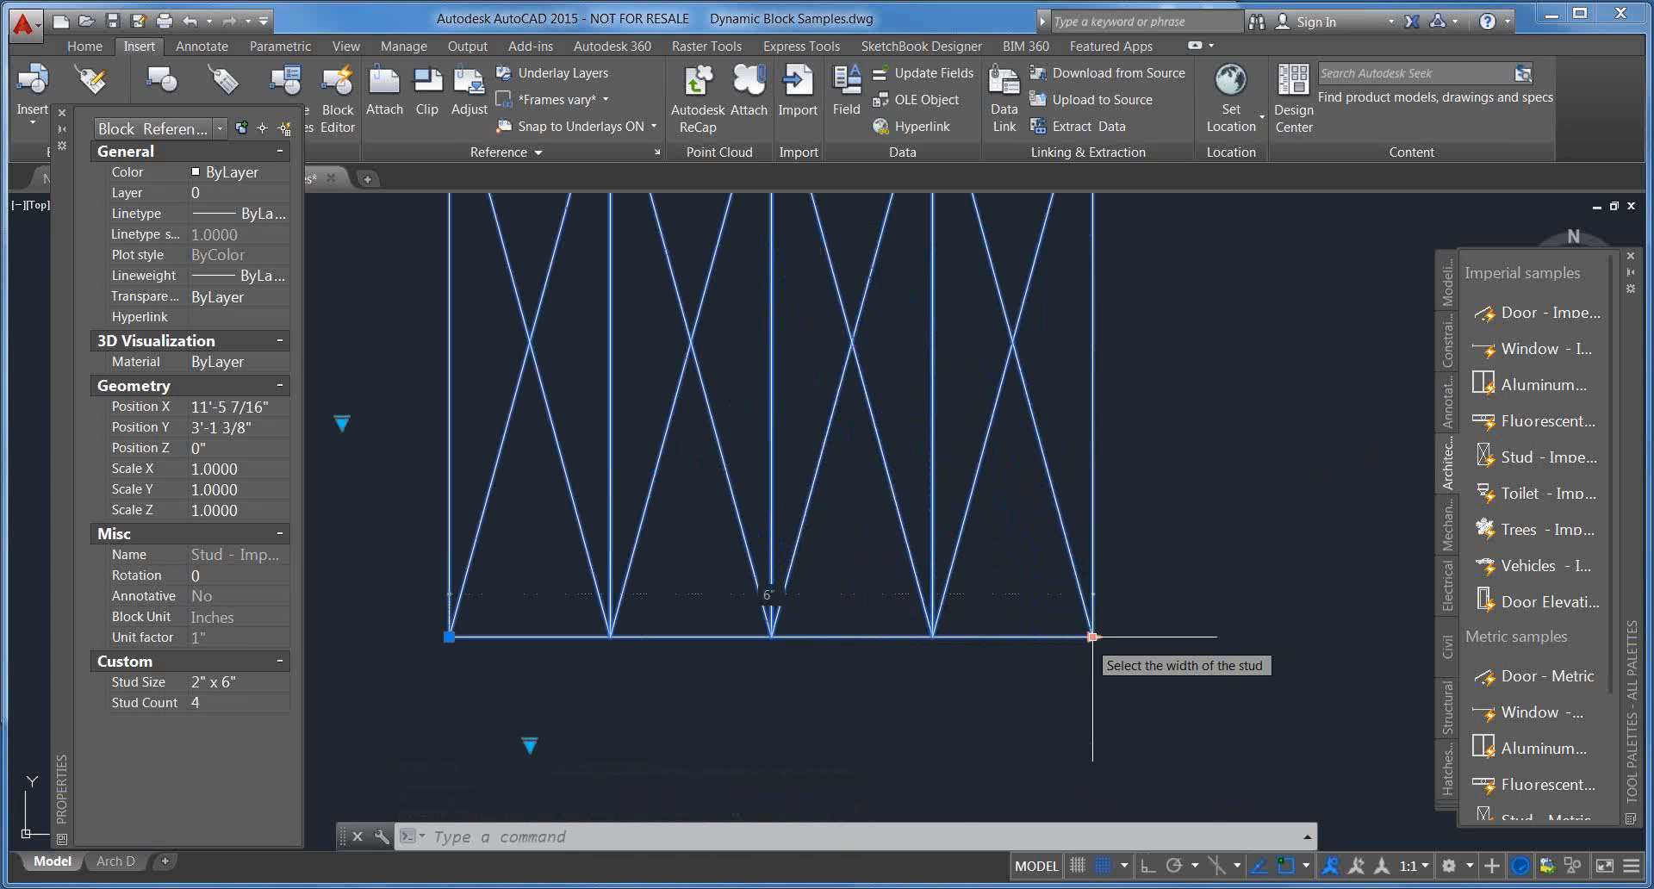
scroll(1092, 638, "down", 6)
scroll(924, 517, "down", 6)
key("Escape")
Step: Select the imperial Toilet block and rotate it with its rotation grip to an angle of about 116 degrees
middle_click_drag(707, 537, 949, 512)
scroll(949, 512, "down", 6)
left_click(1382, 736)
left_click(1375, 721)
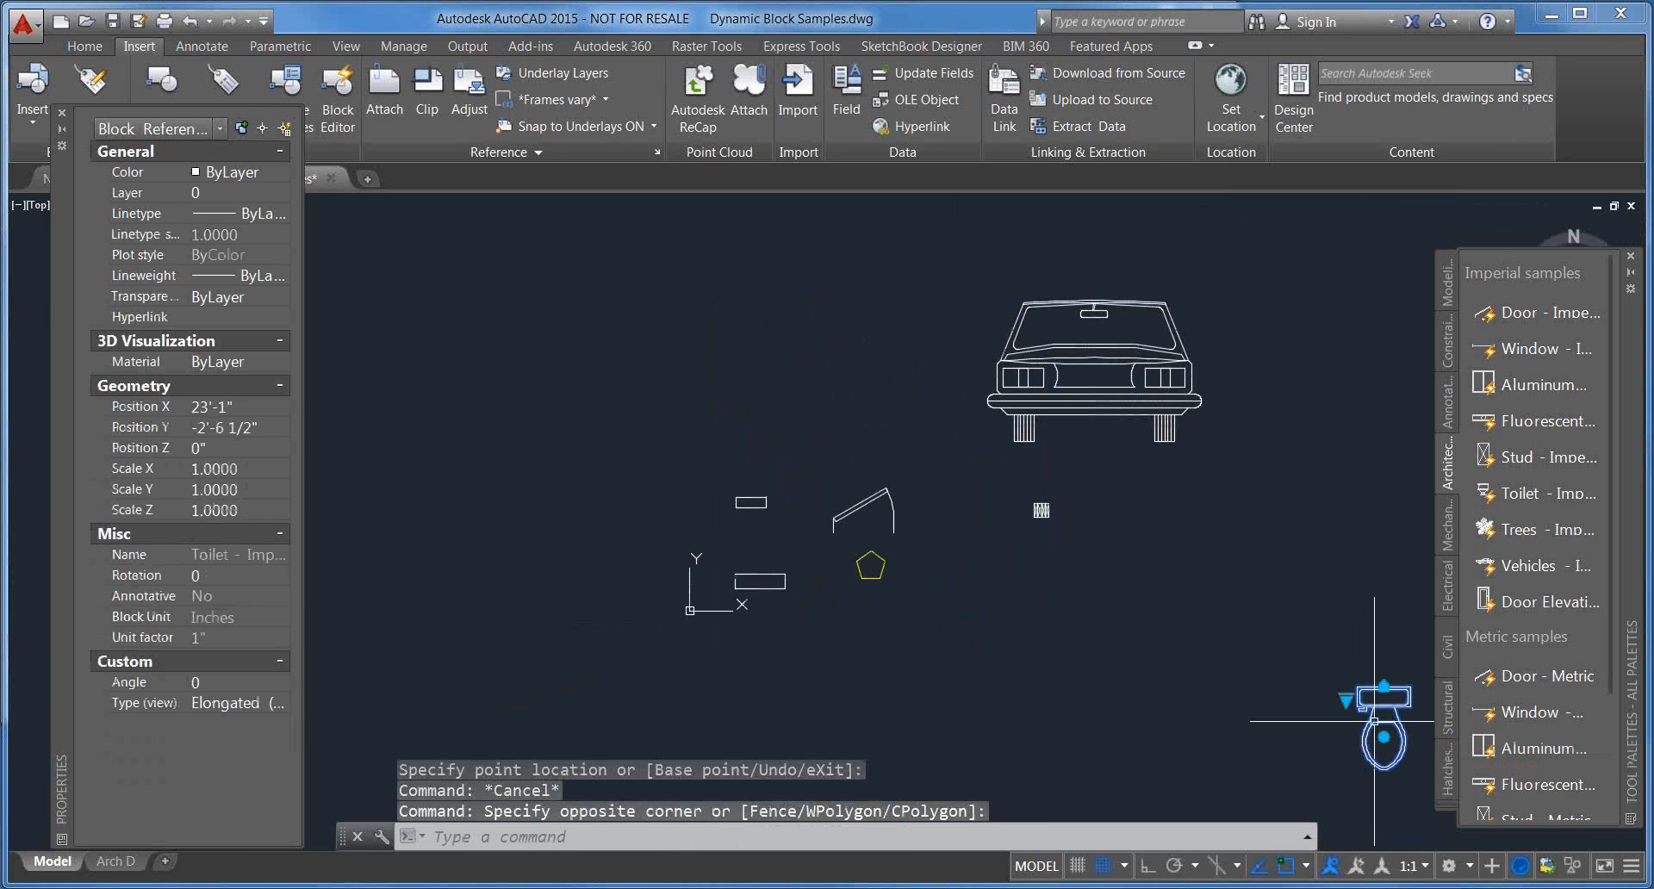
scroll(1369, 713, "up", 8)
middle_click_drag(1368, 711, 849, 517)
left_click_drag(1215, 494, 888, 605)
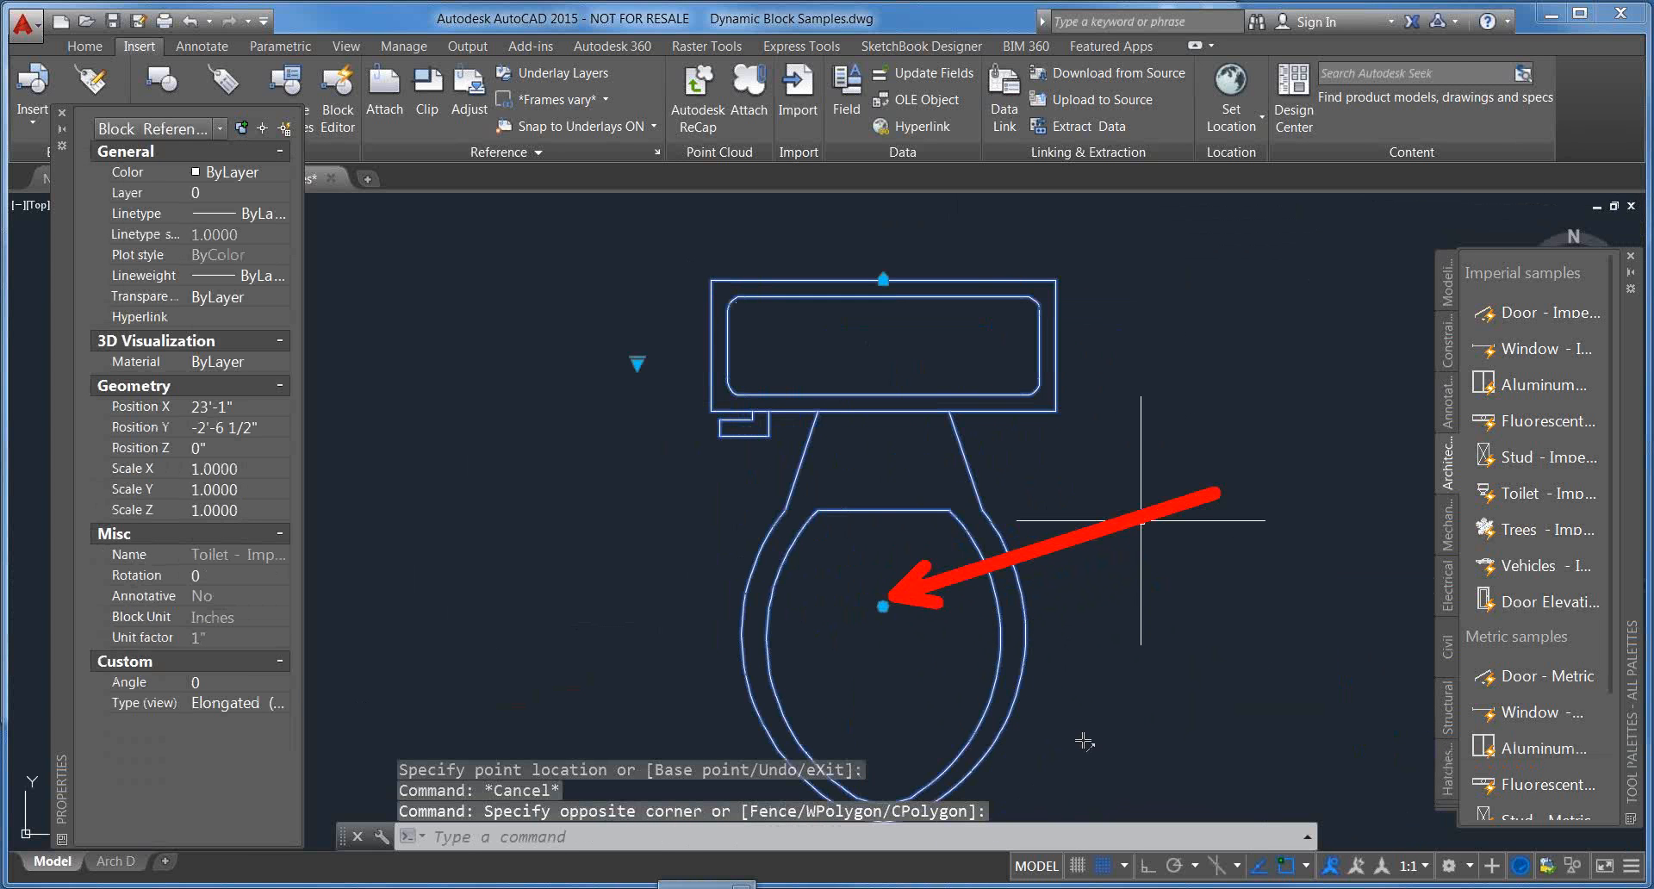
key("Escape")
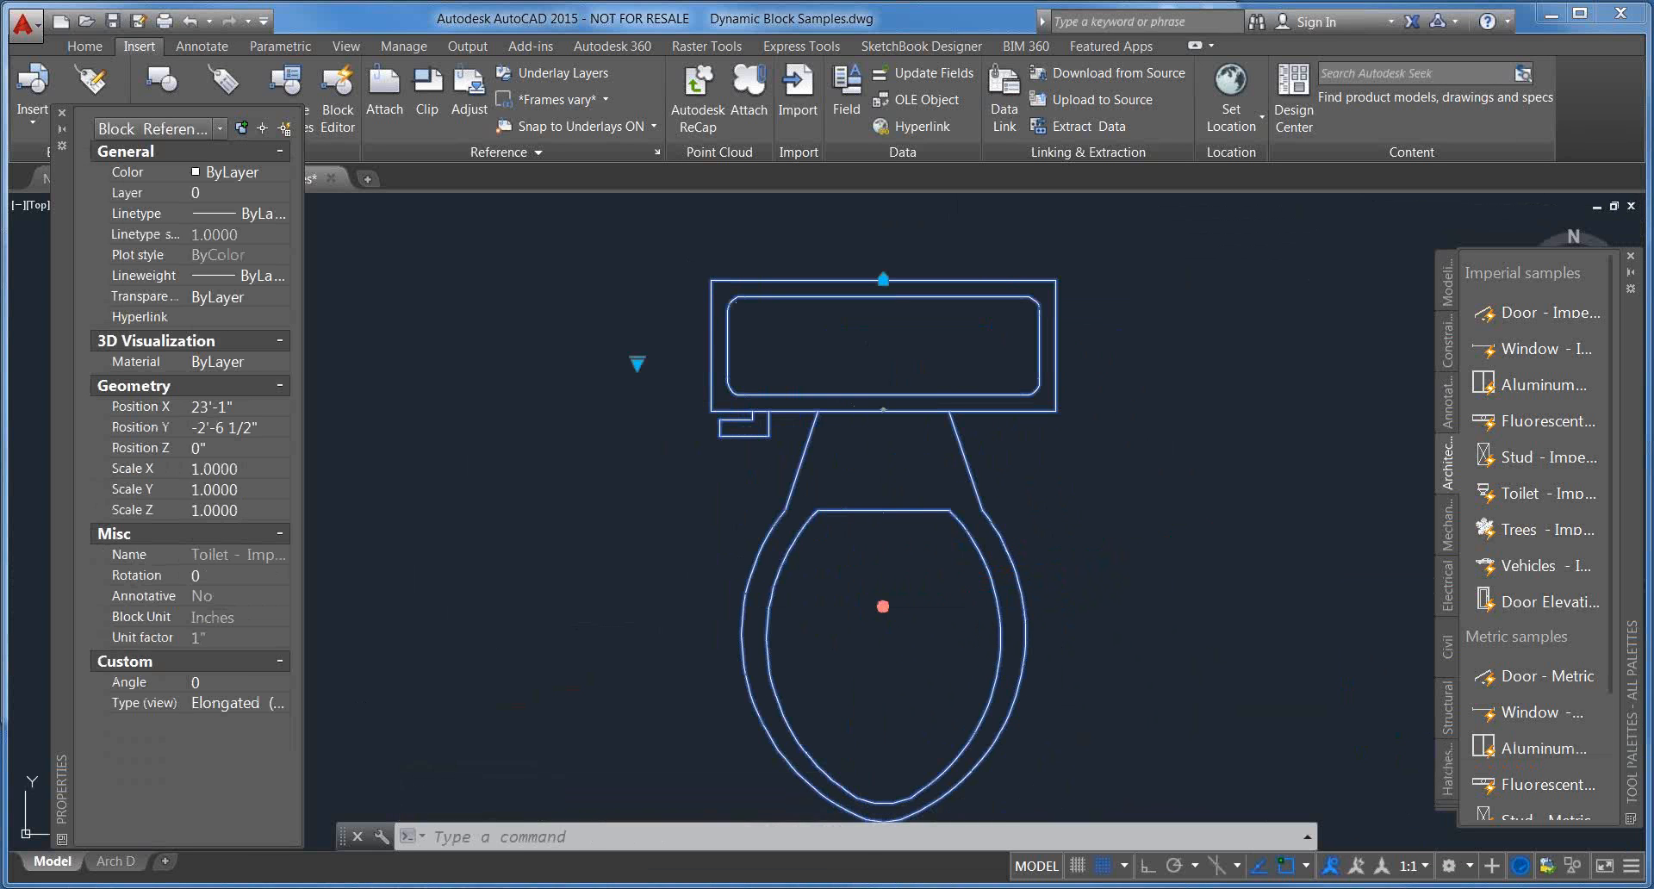
left_click(883, 607)
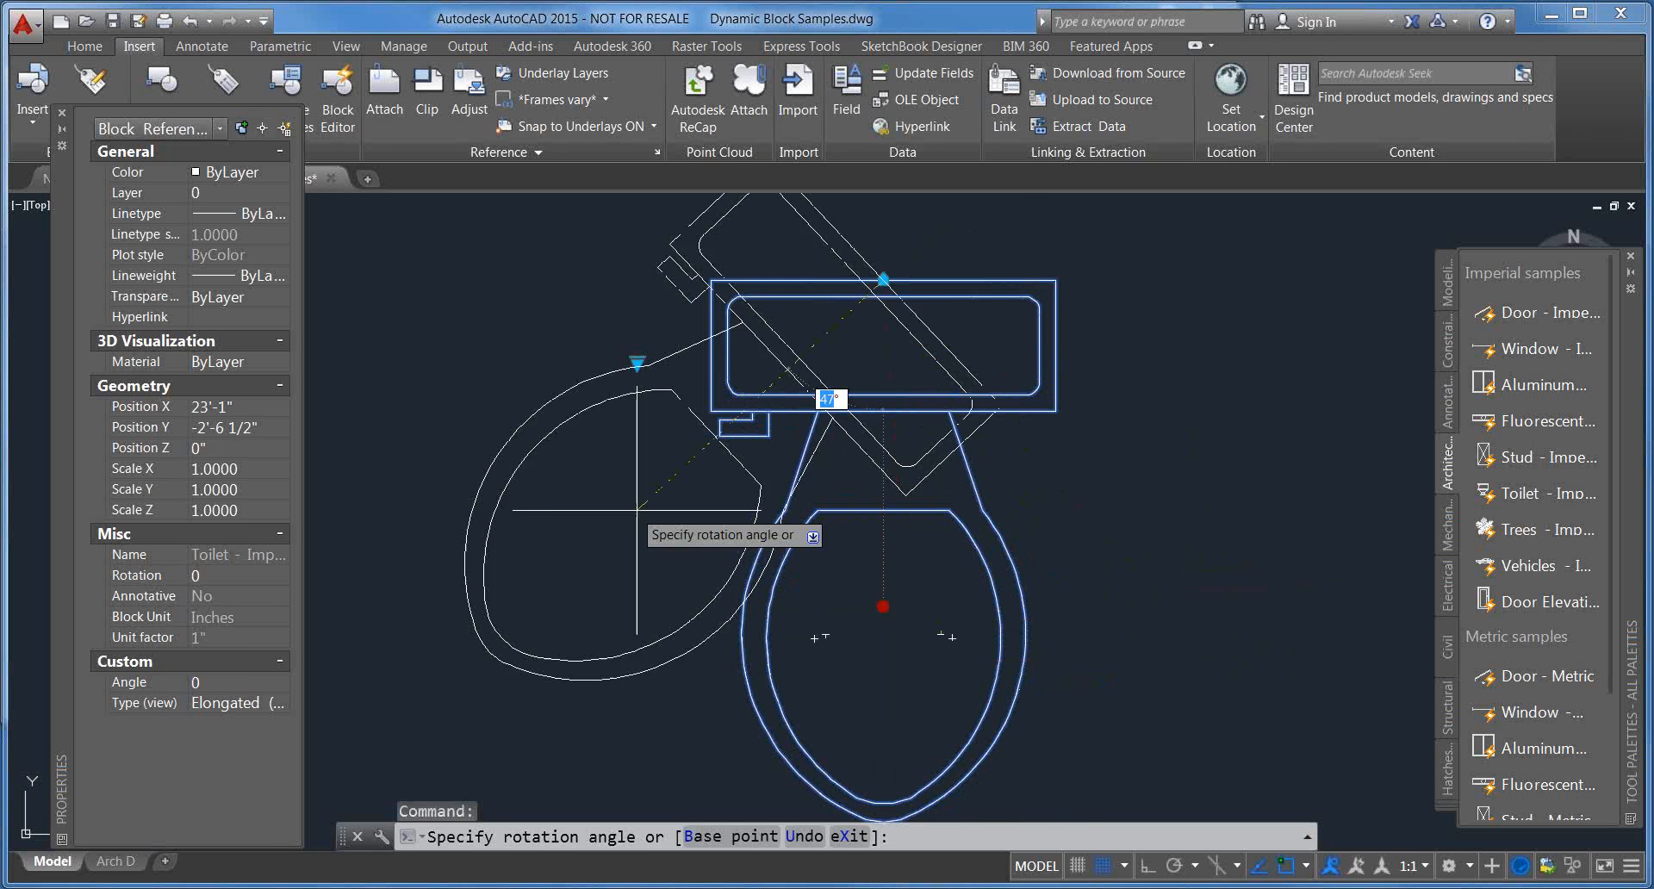
scroll(1209, 486, "up", 2)
middle_click_drag(1164, 539, 1115, 628)
scroll(1087, 527, "down", 6)
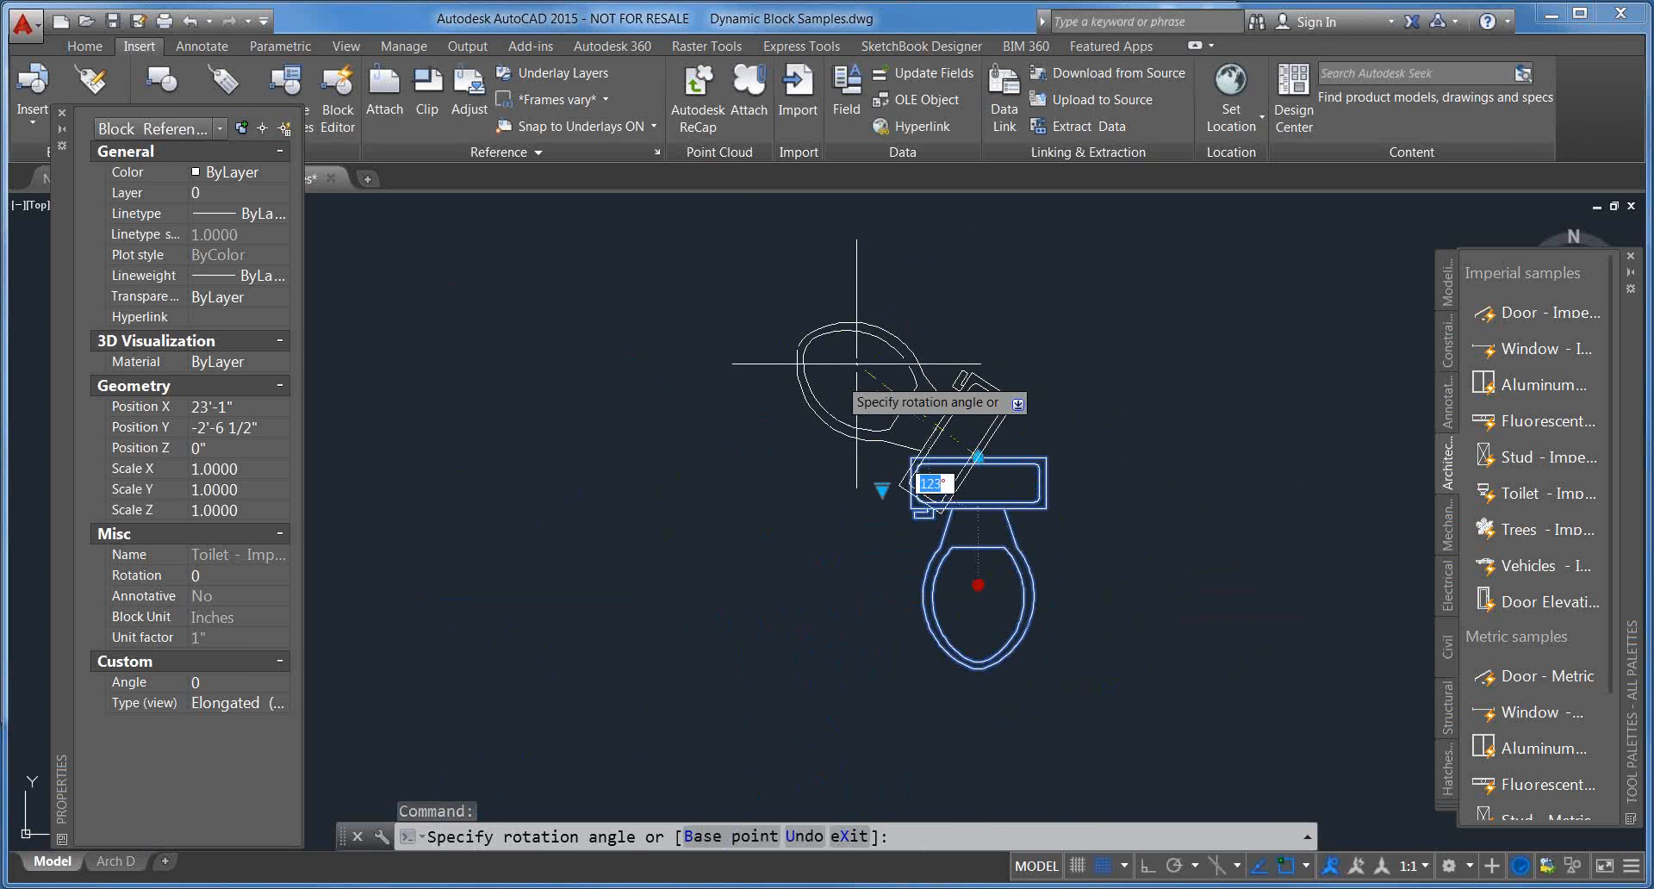
left_click(1119, 390)
scroll(899, 508, "up", 4)
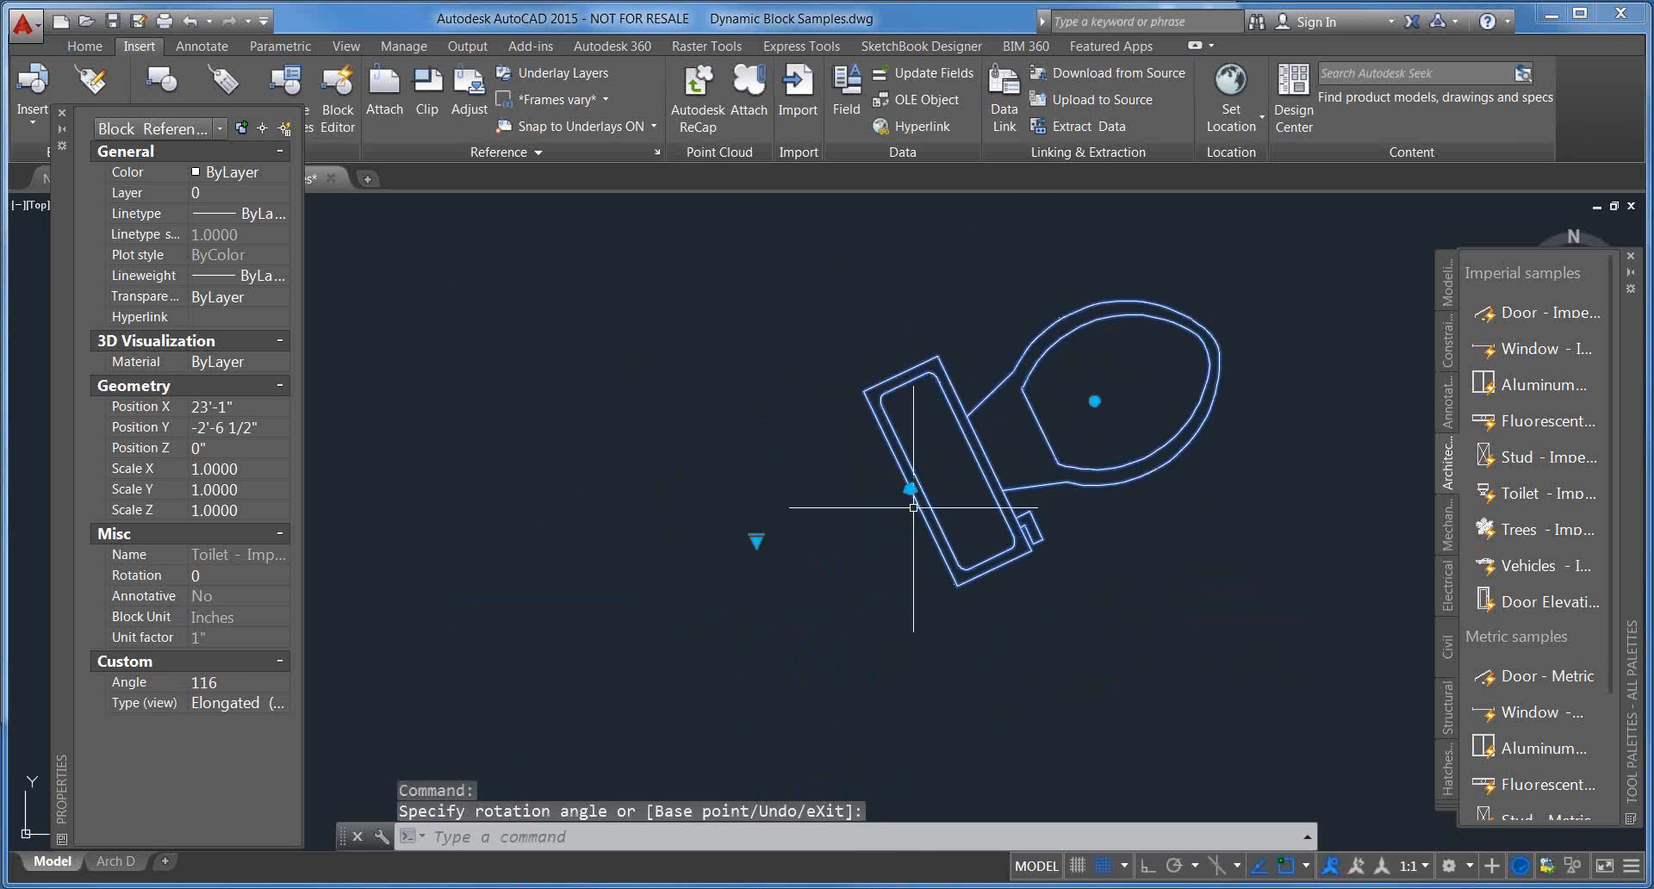
Step: Try aligning the rotated Toilet block against the edges of nearby objects with its alignment grip
scroll(899, 512, "up", 2)
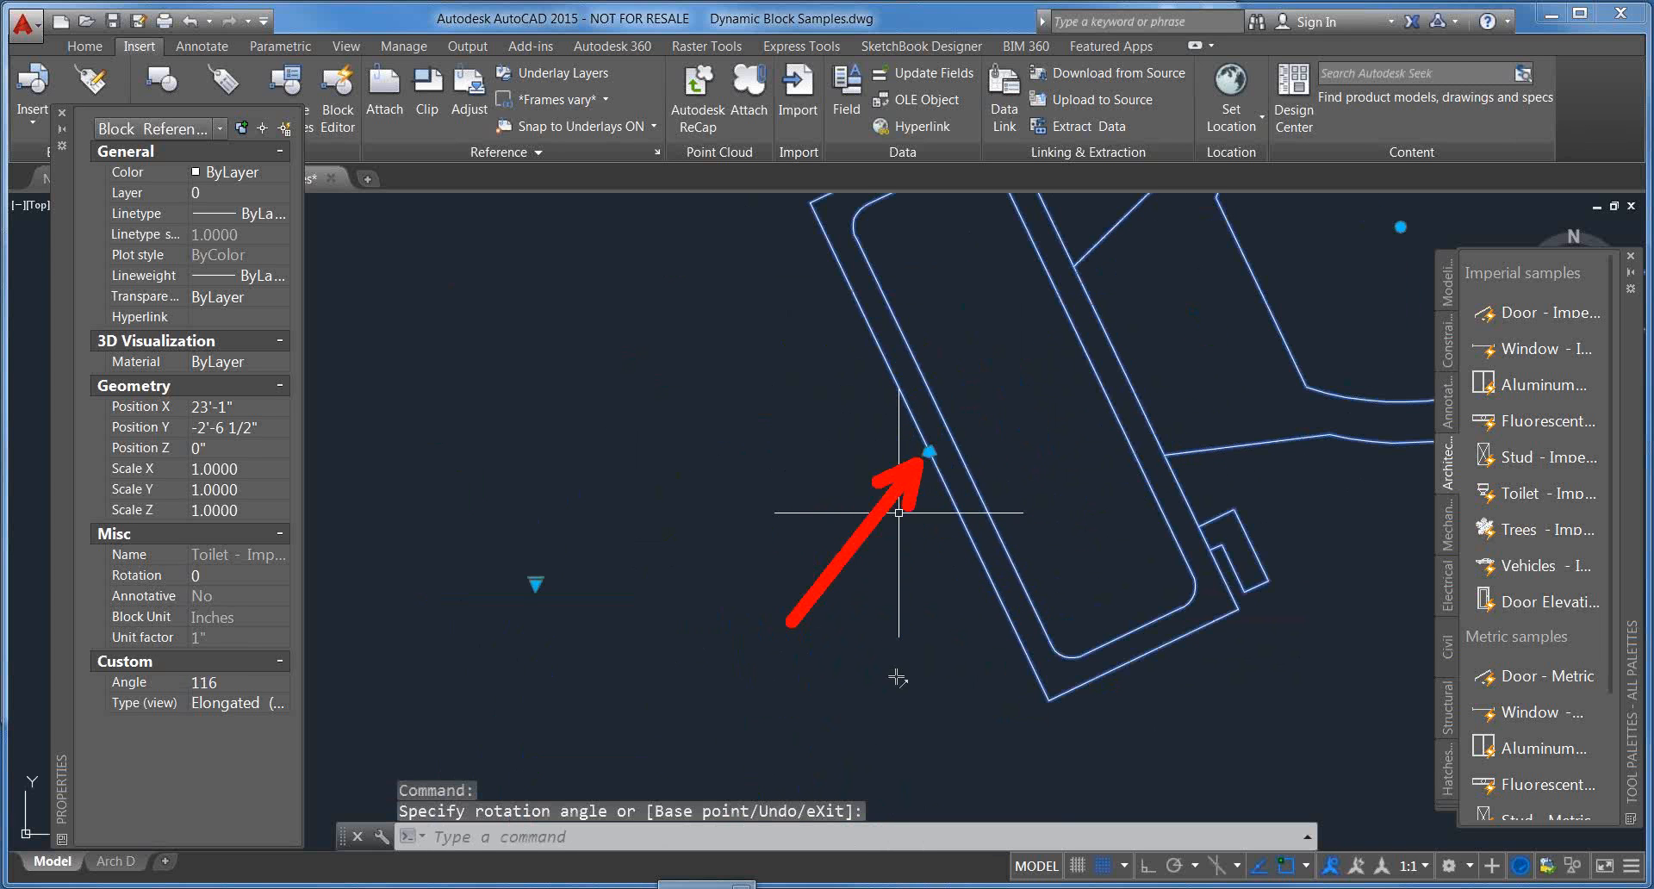
key("Escape")
scroll(916, 540, "down", 10)
left_click(919, 528)
middle_click_drag(458, 400, 987, 524)
scroll(864, 602, "up", 2)
scroll(723, 471, "up", 6)
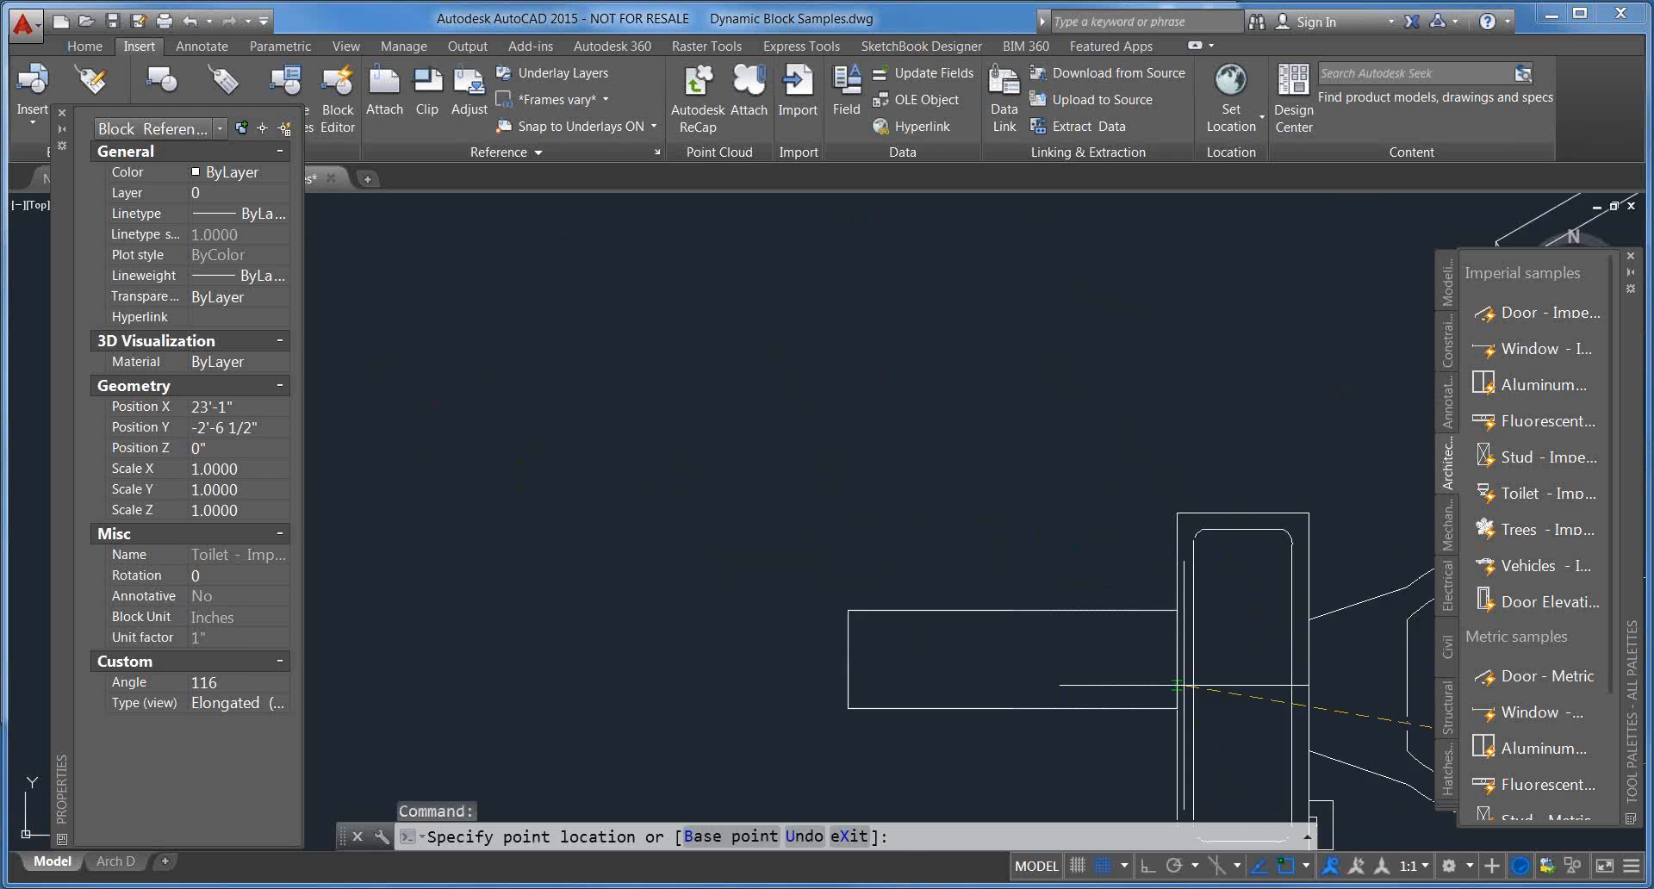
scroll(1177, 685, "down", 4)
scroll(1093, 441, "up", 3)
scroll(1092, 441, "up", 2)
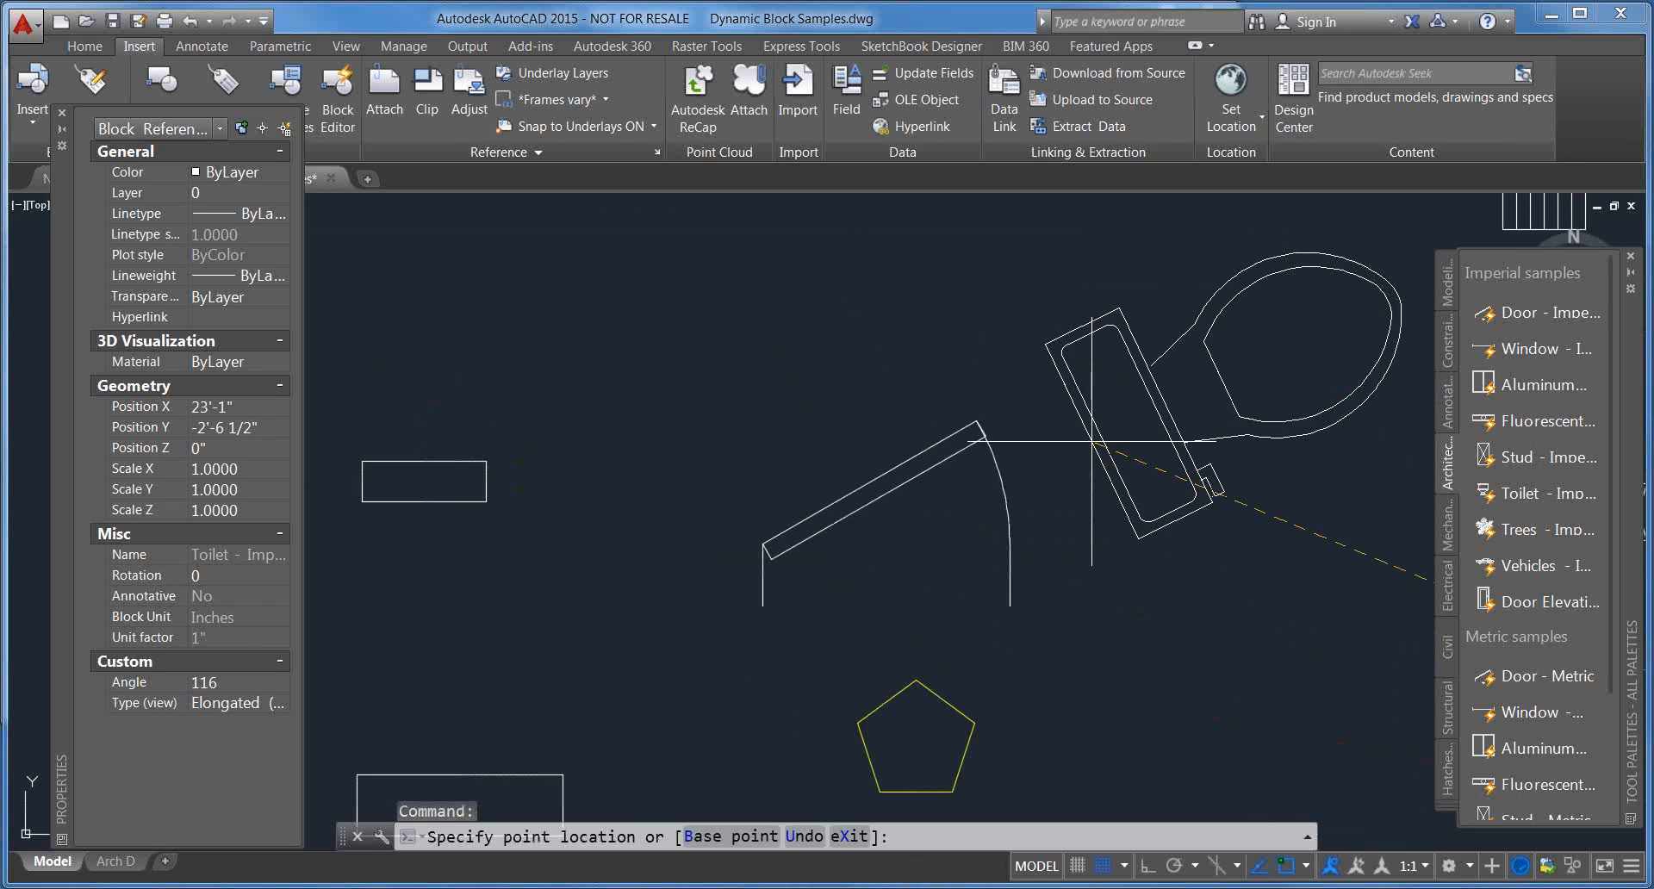
scroll(1091, 441, "down", 8)
middle_click_drag(1338, 526, 1077, 485)
key("Escape")
left_click(1086, 485)
key("Escape")
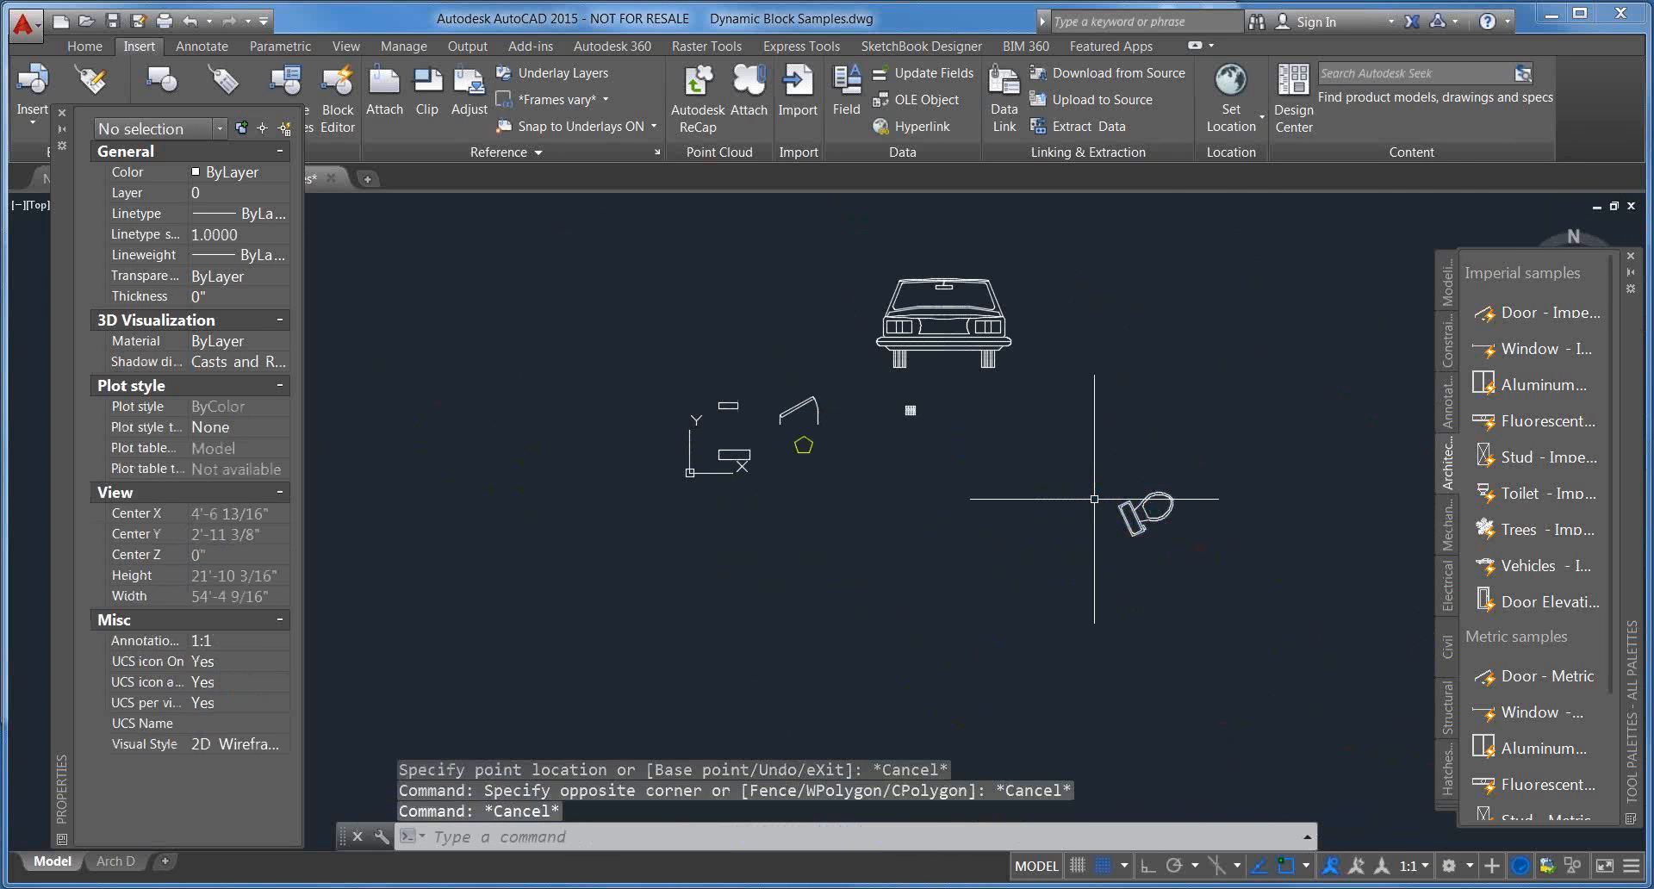
Step: Draw a circle in the empty area below the car and stud blocks
type("c")
key("Return")
left_click(903, 626)
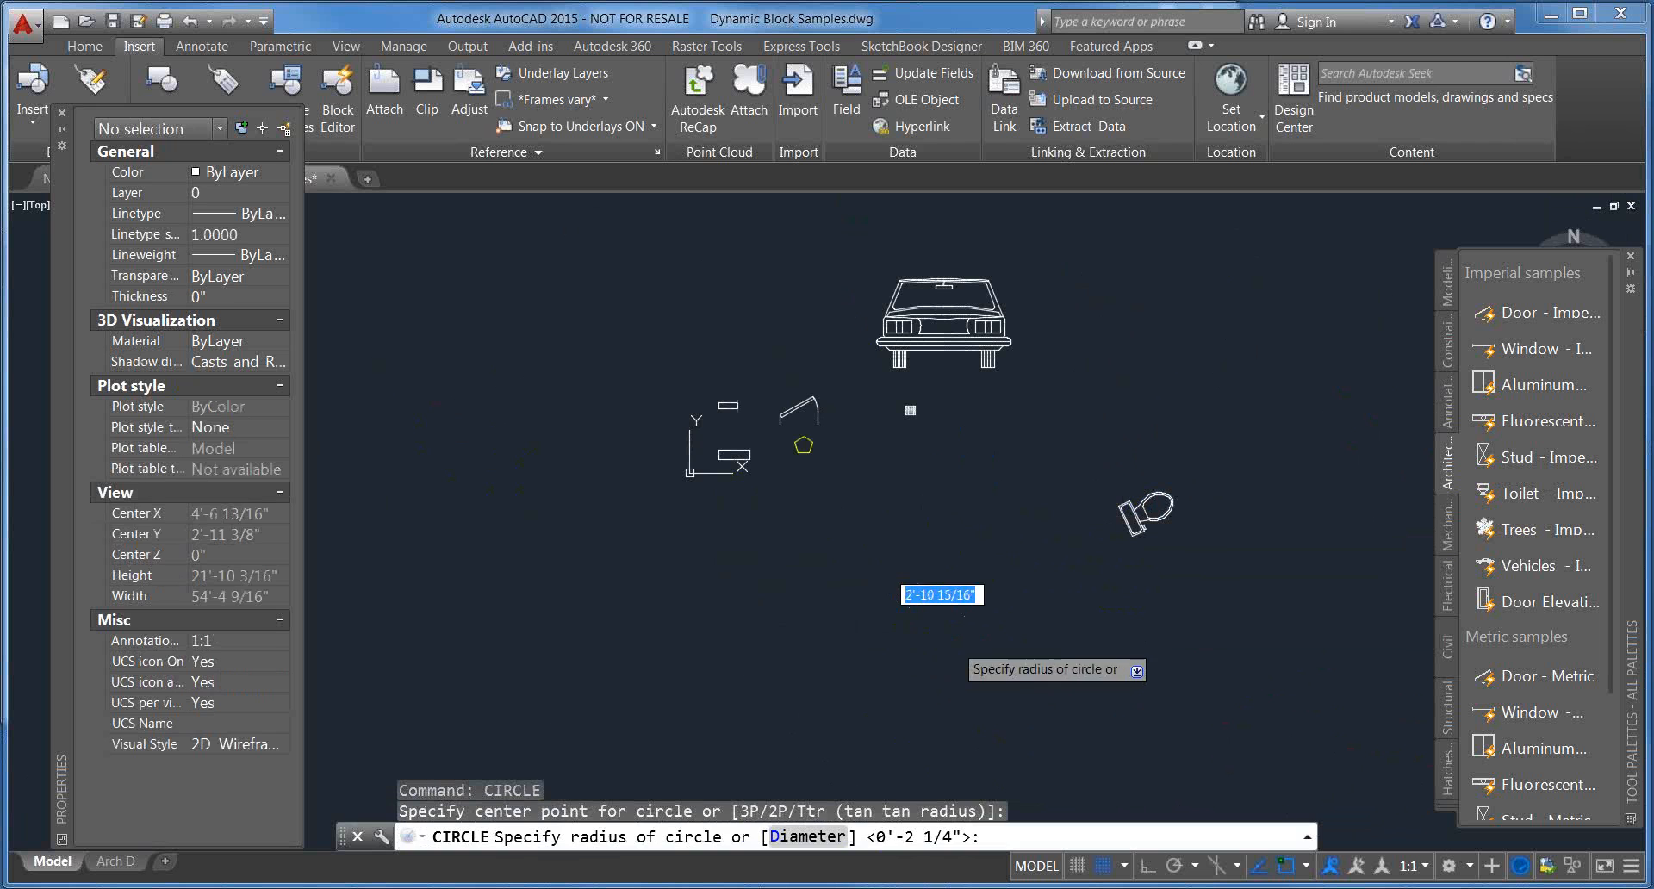
left_click(950, 593)
Step: Align the back of the Toilet block's tank to the lower-left outside of the circle with its alignment grip, and deselect the block
left_click(1138, 524)
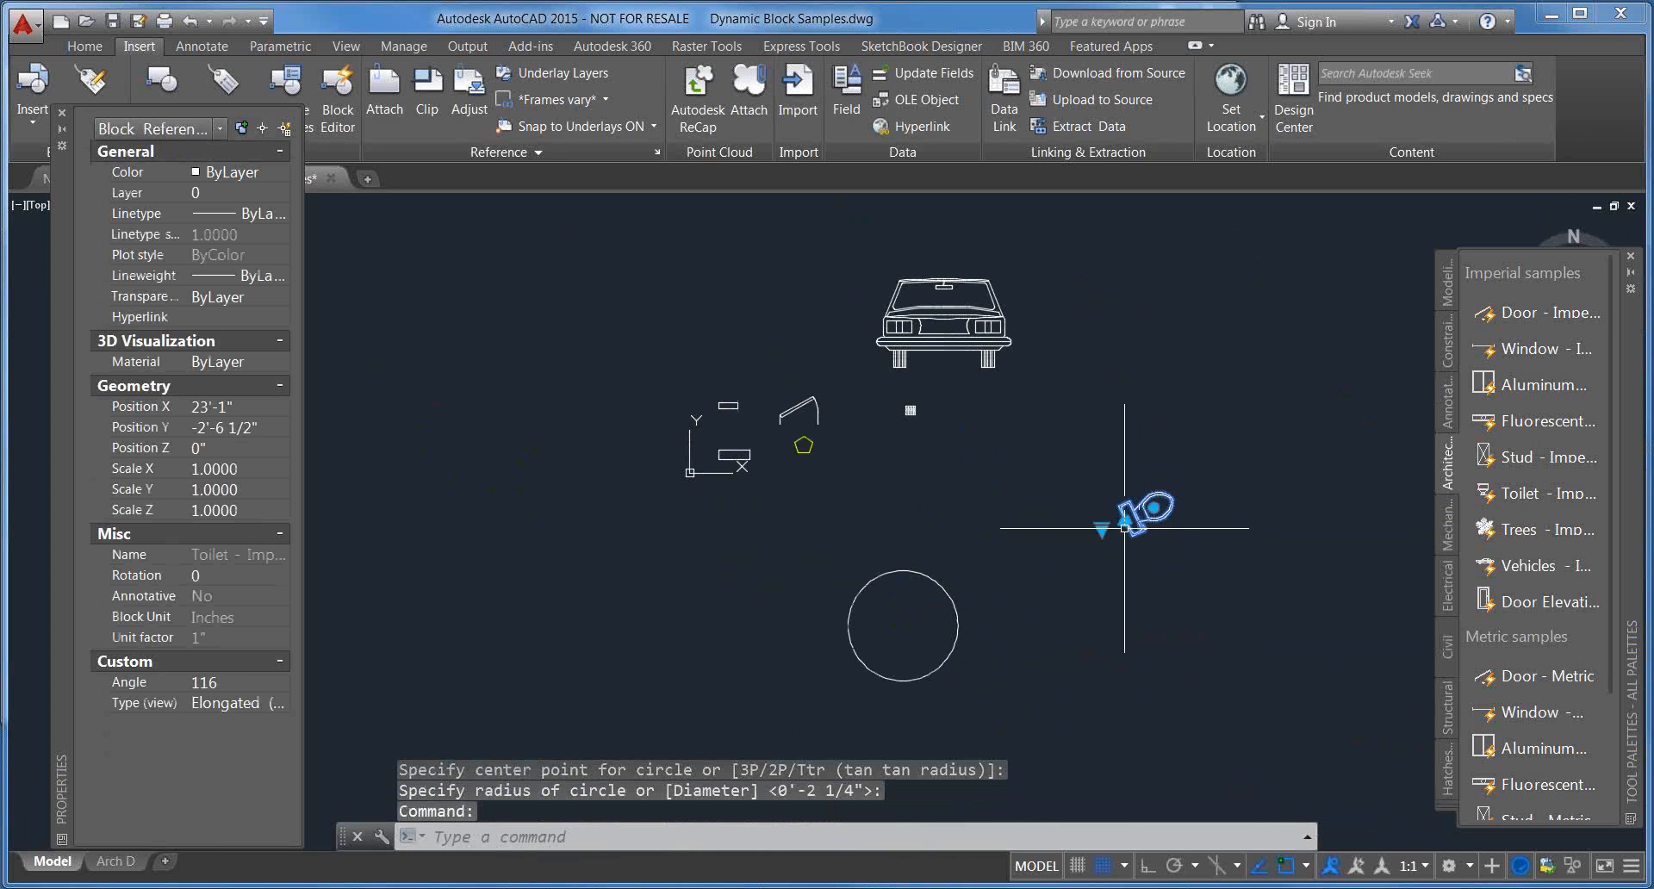
scroll(1137, 517, "up", 5)
left_click(1134, 505)
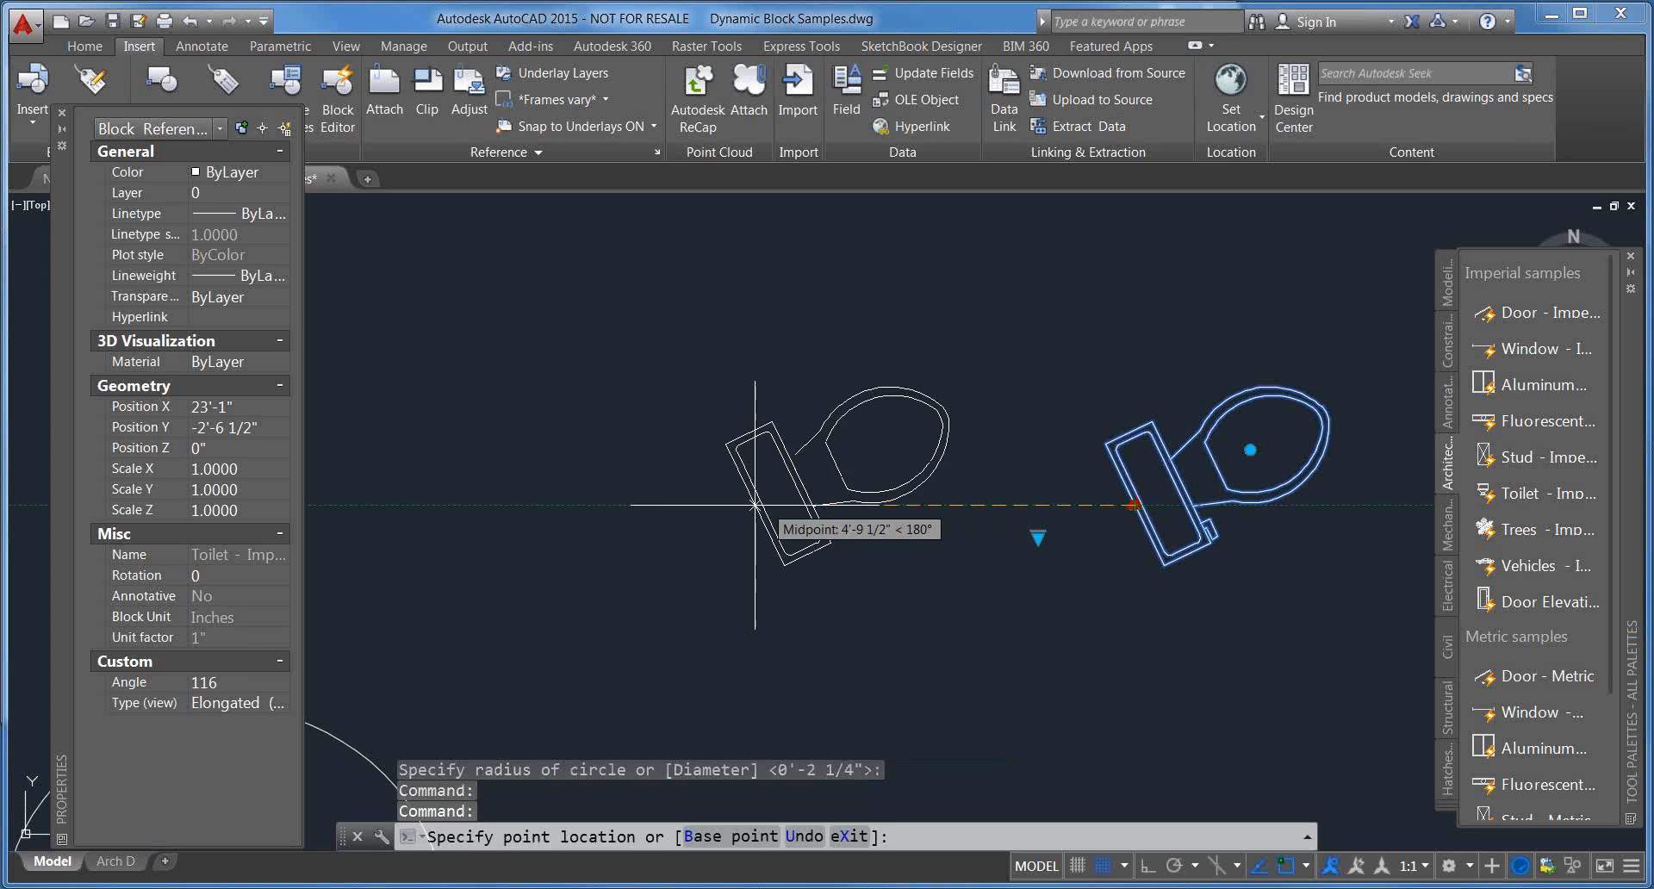
middle_click_drag(803, 499, 1151, 449)
scroll(1096, 459, "down", 2)
scroll(1009, 561, "up", 2)
middle_click_drag(905, 592, 1023, 444)
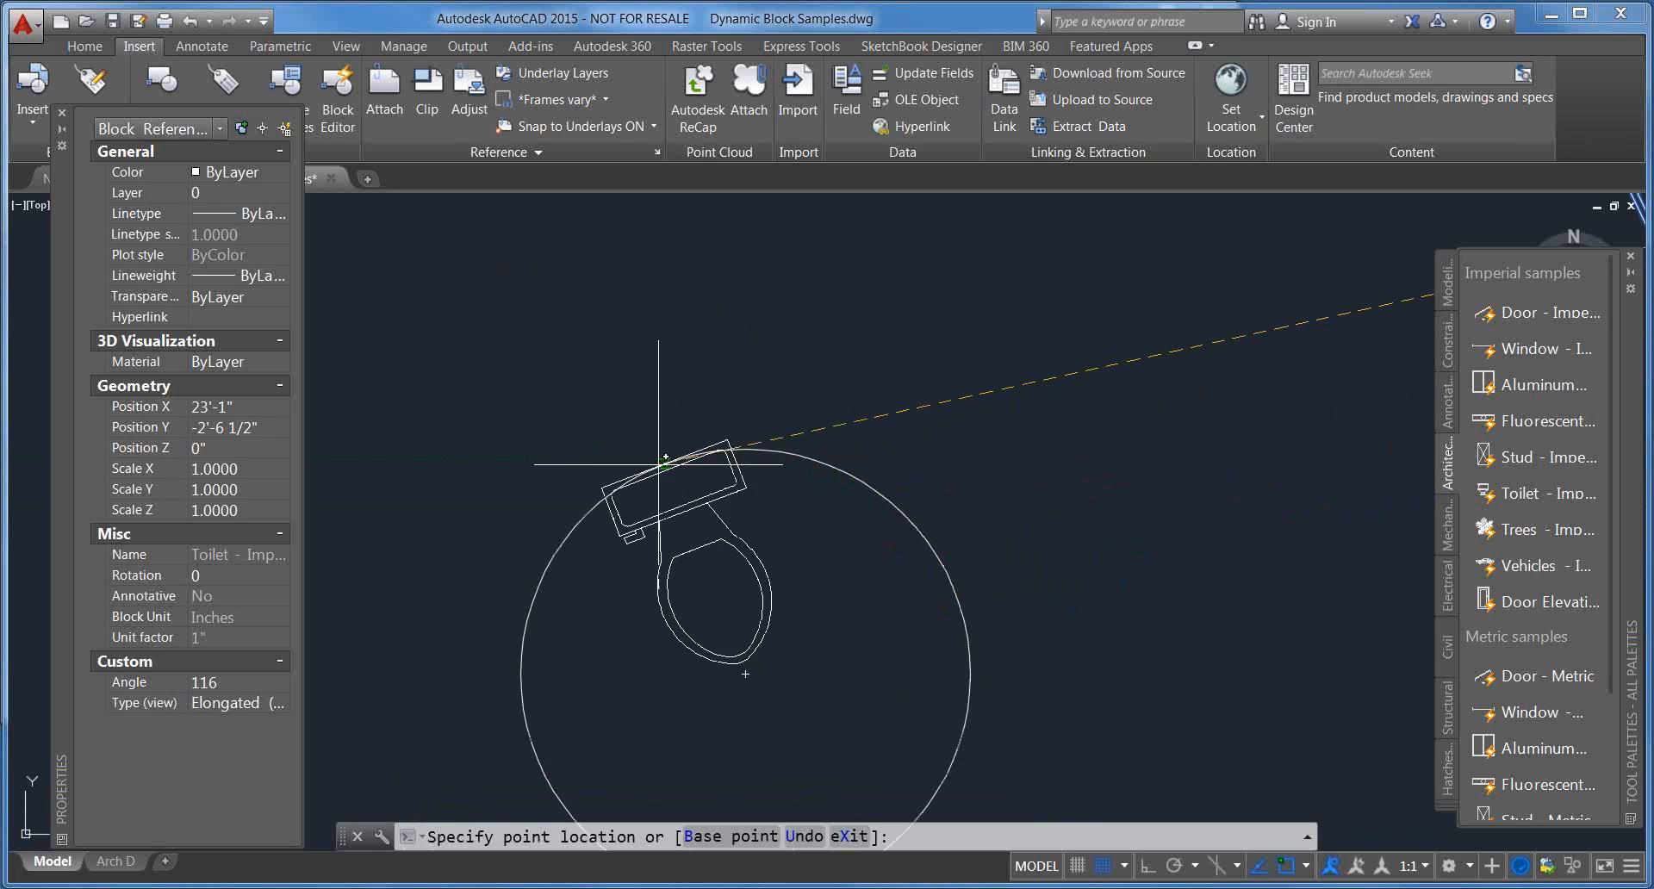
middle_click_drag(552, 551, 908, 392)
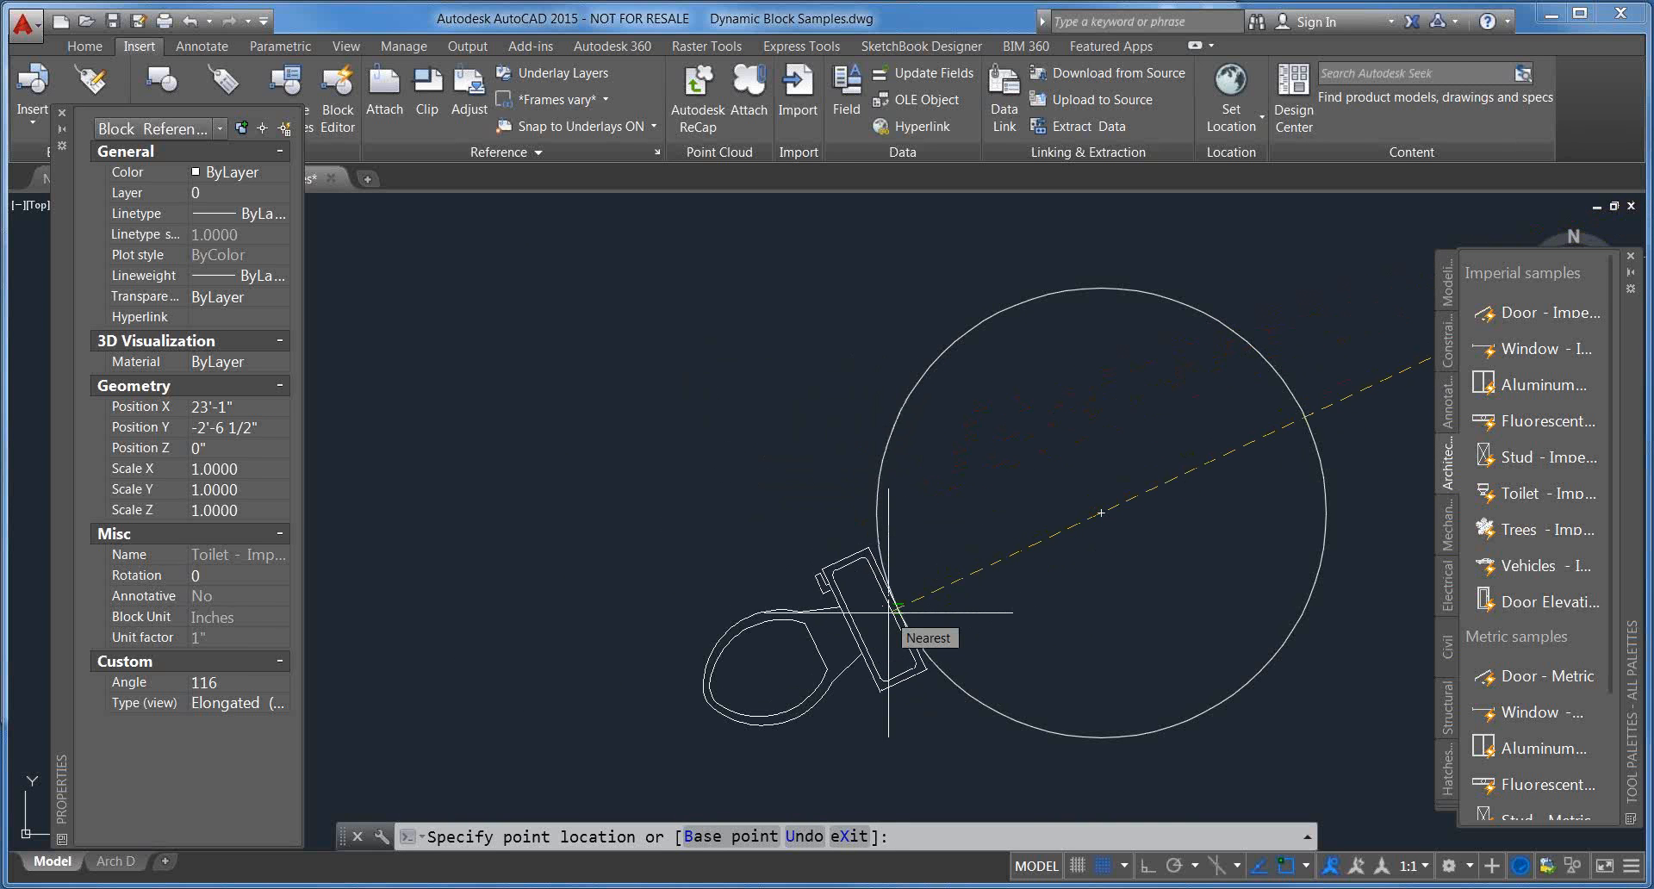
left_click(888, 613)
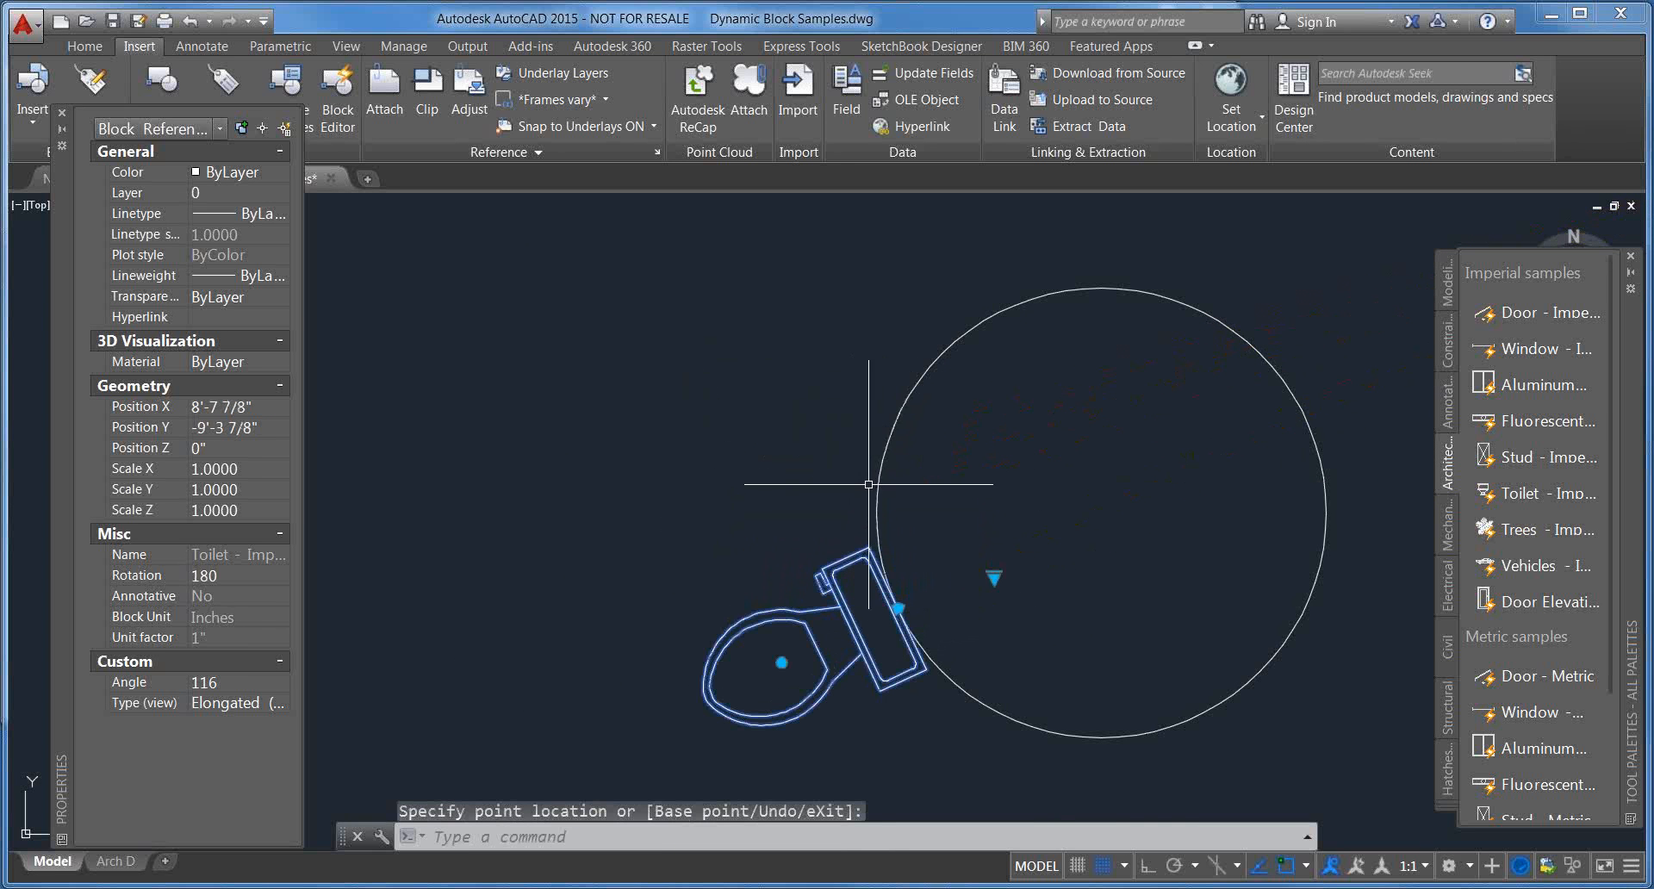
scroll(904, 450, "down", 4)
middle_click_drag(957, 465, 877, 543)
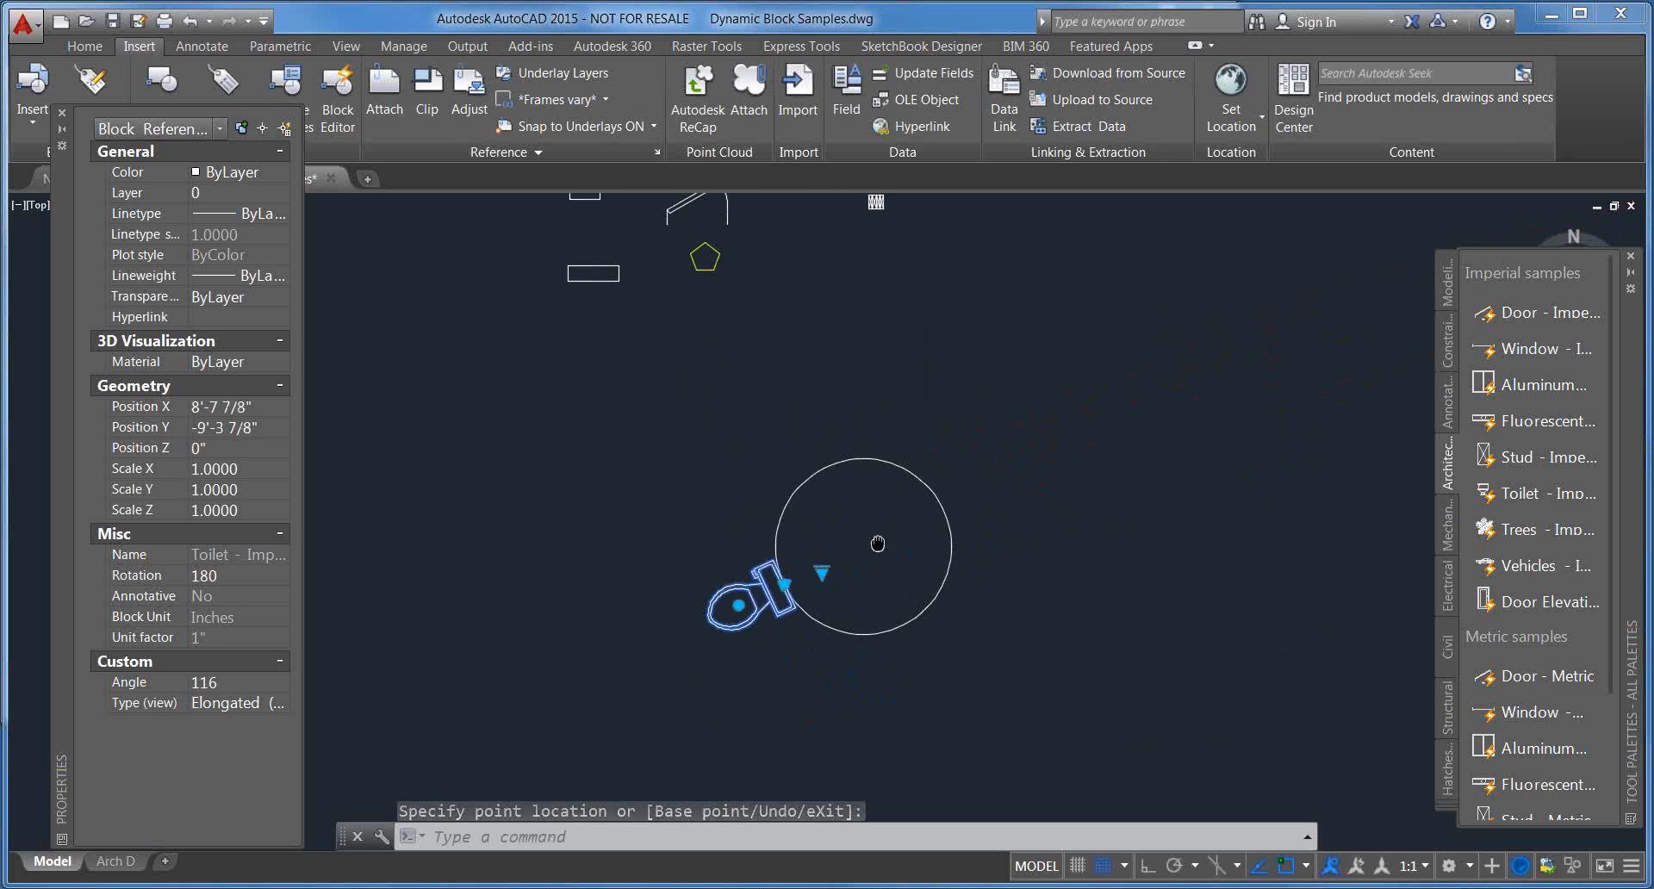
scroll(794, 560, "up", 4)
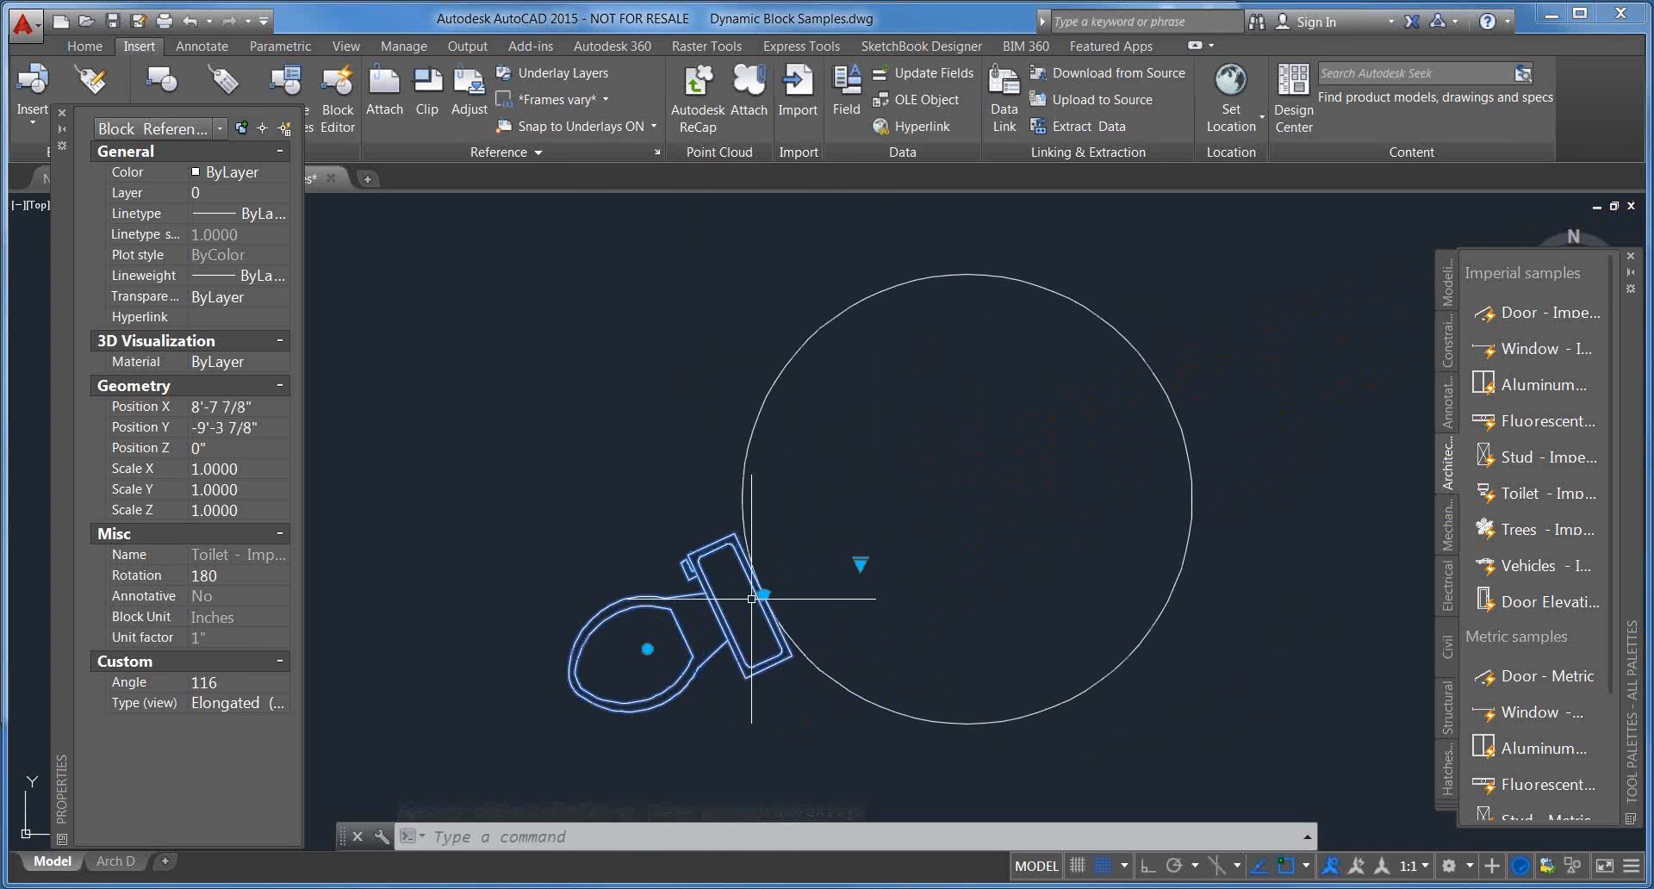
scroll(833, 486, "down", 4)
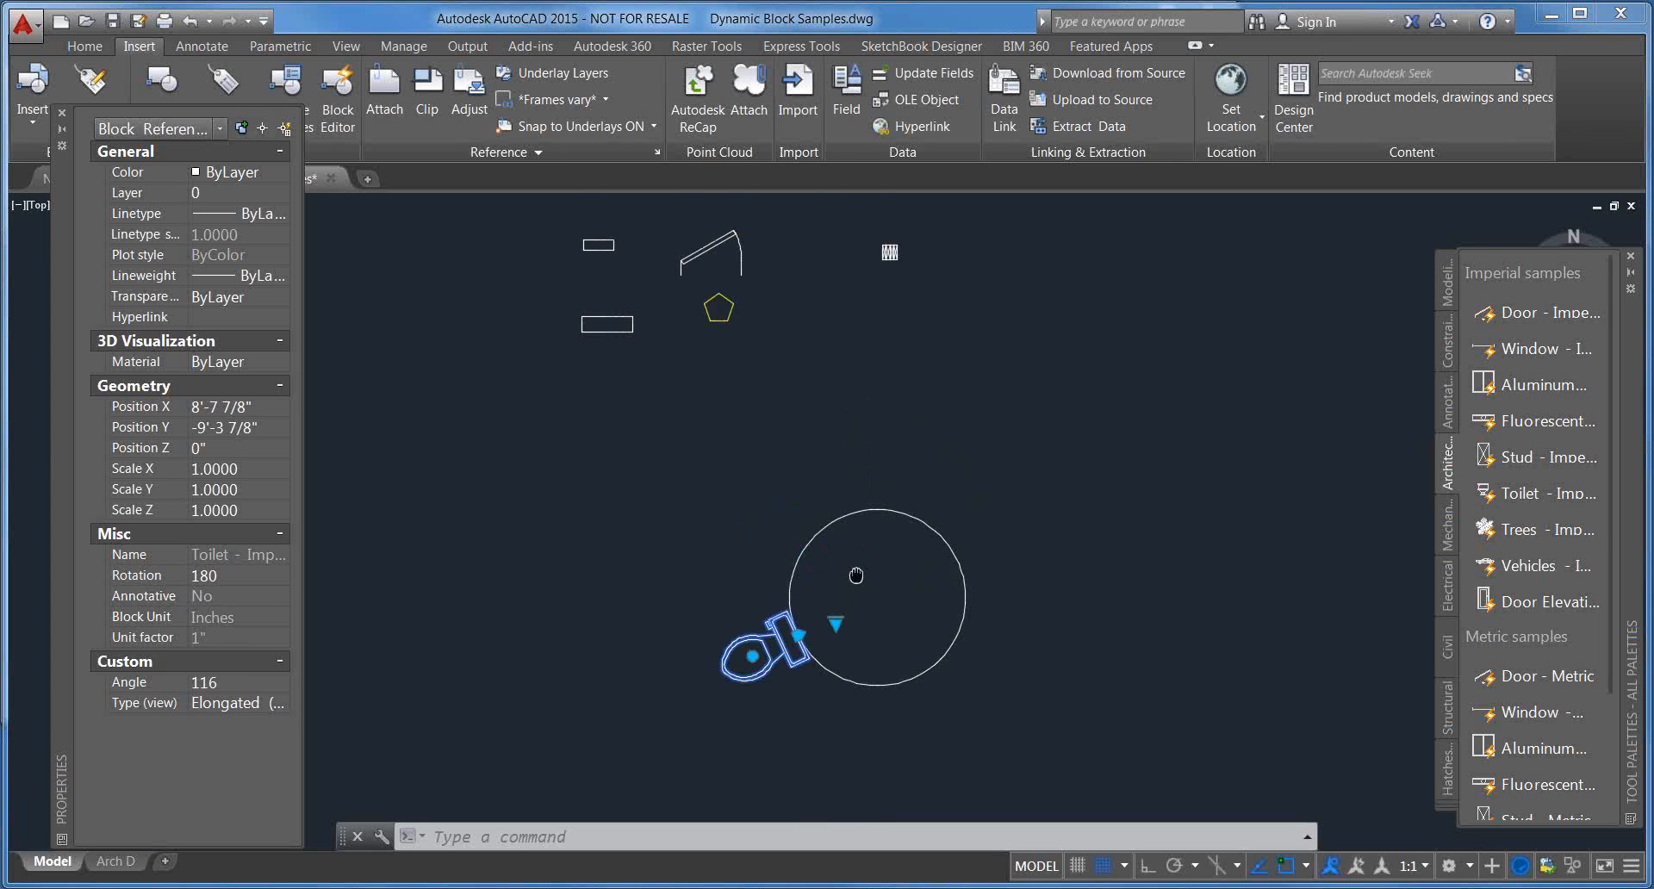
key("Escape")
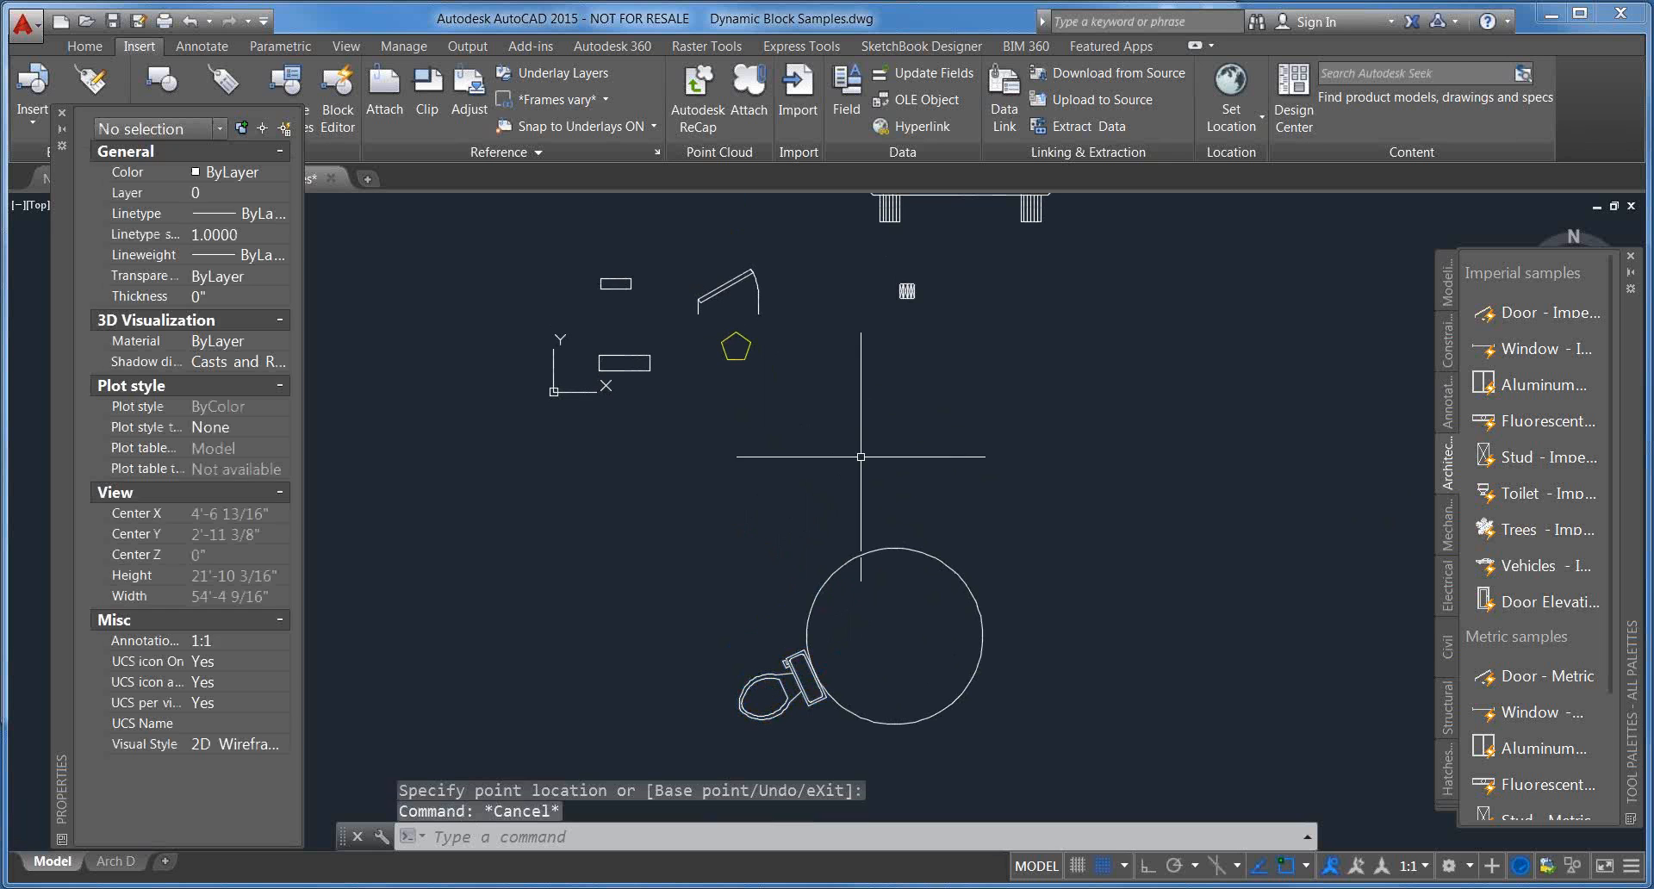
Step: Open the imperial Door block in the Block Editor to view its parameters and actions, and close the editor again
left_click(762, 304)
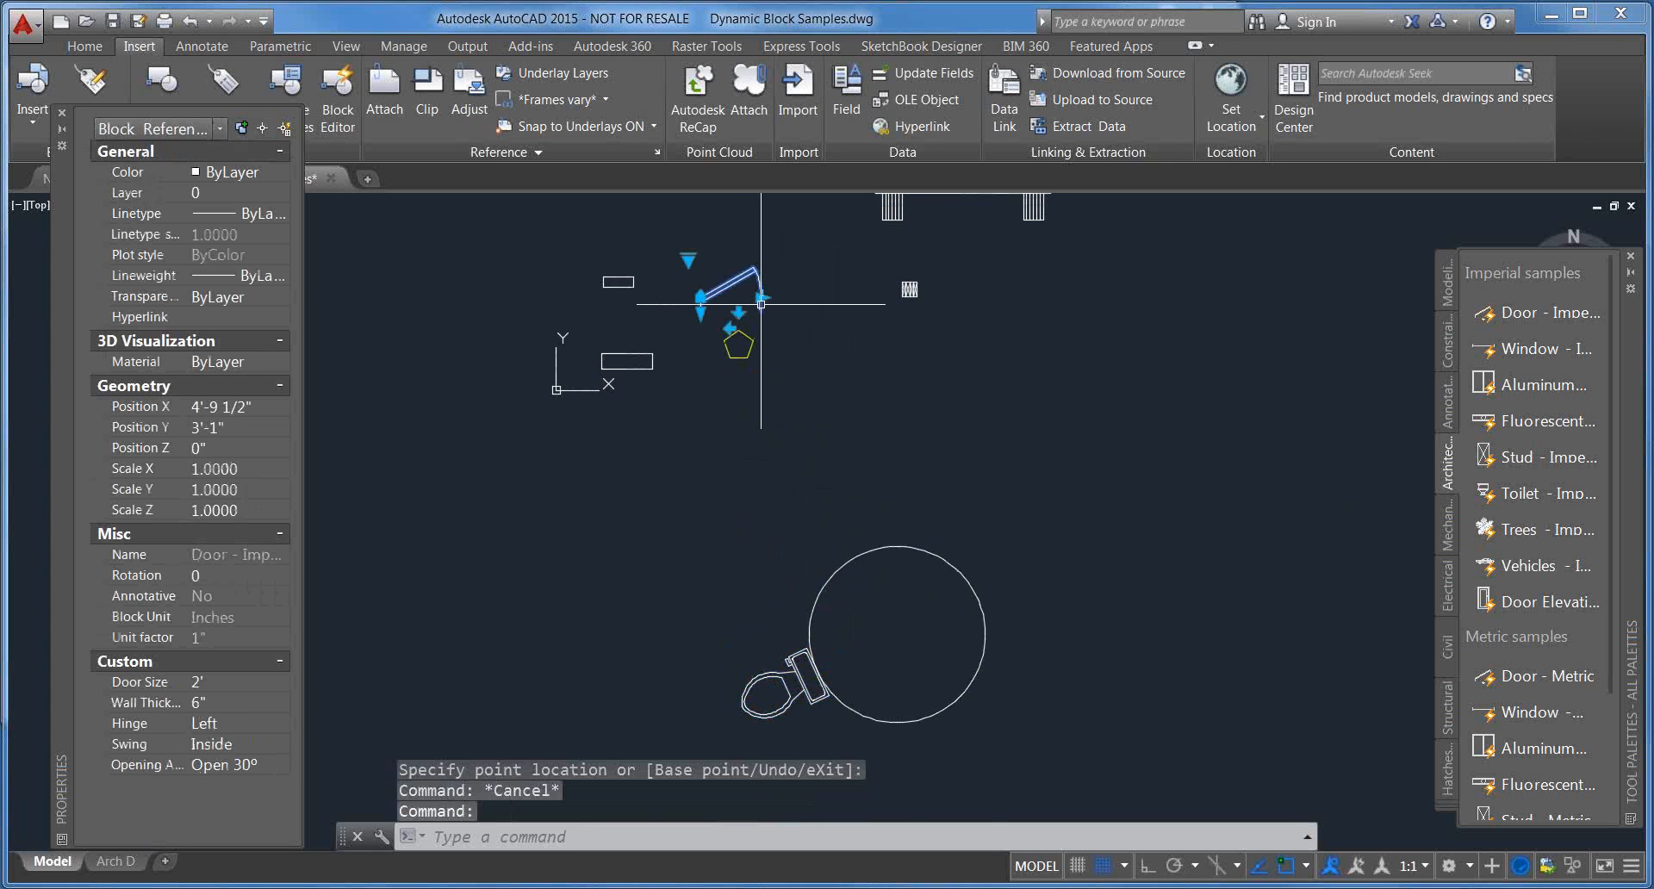
right_click(762, 305)
left_click(869, 390)
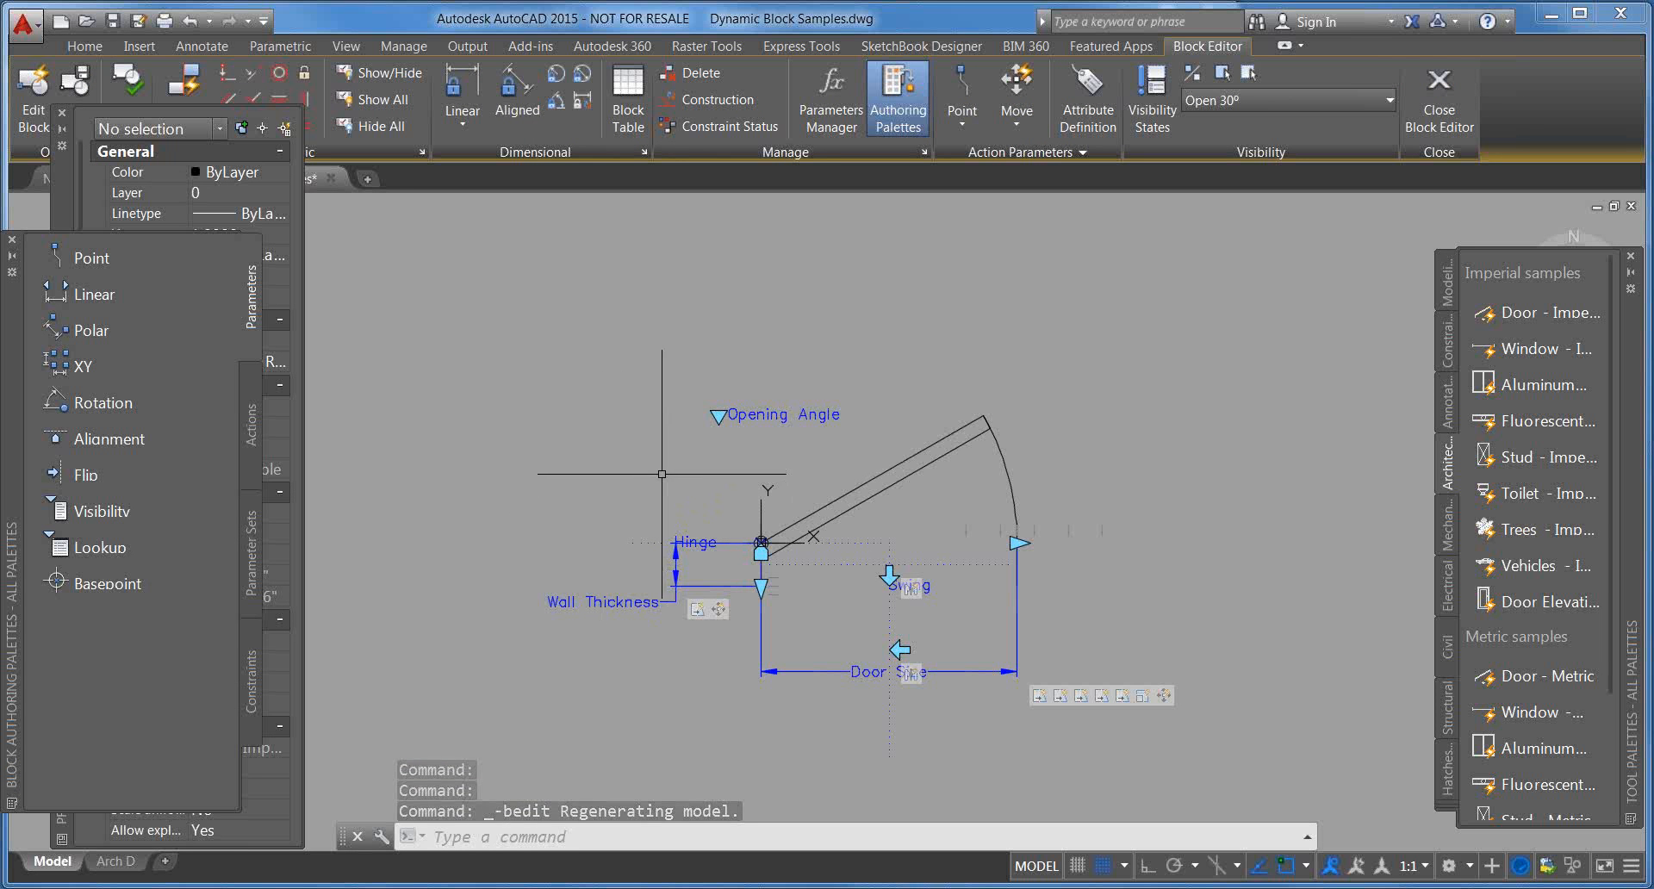
left_click(1438, 95)
middle_click_drag(860, 539, 942, 683)
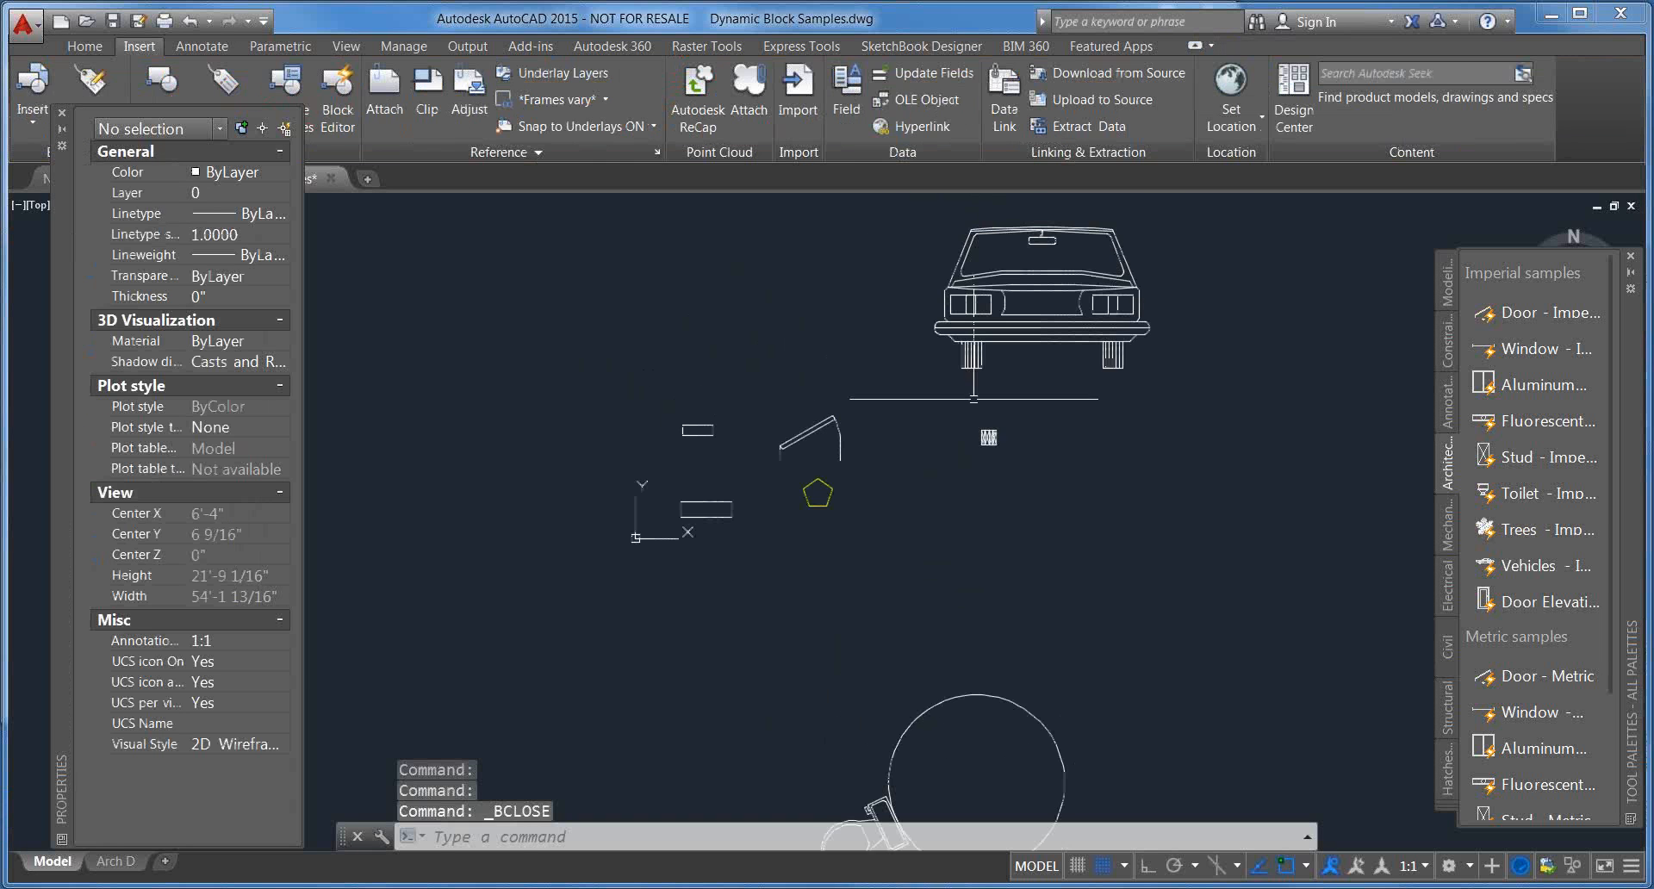
Step: Select the Vehicles block, view the choices offered by its visibility grip, and clear the selection
scroll(971, 397, "up", 4)
left_click(966, 337)
middle_click_drag(967, 336, 926, 454)
key("Escape")
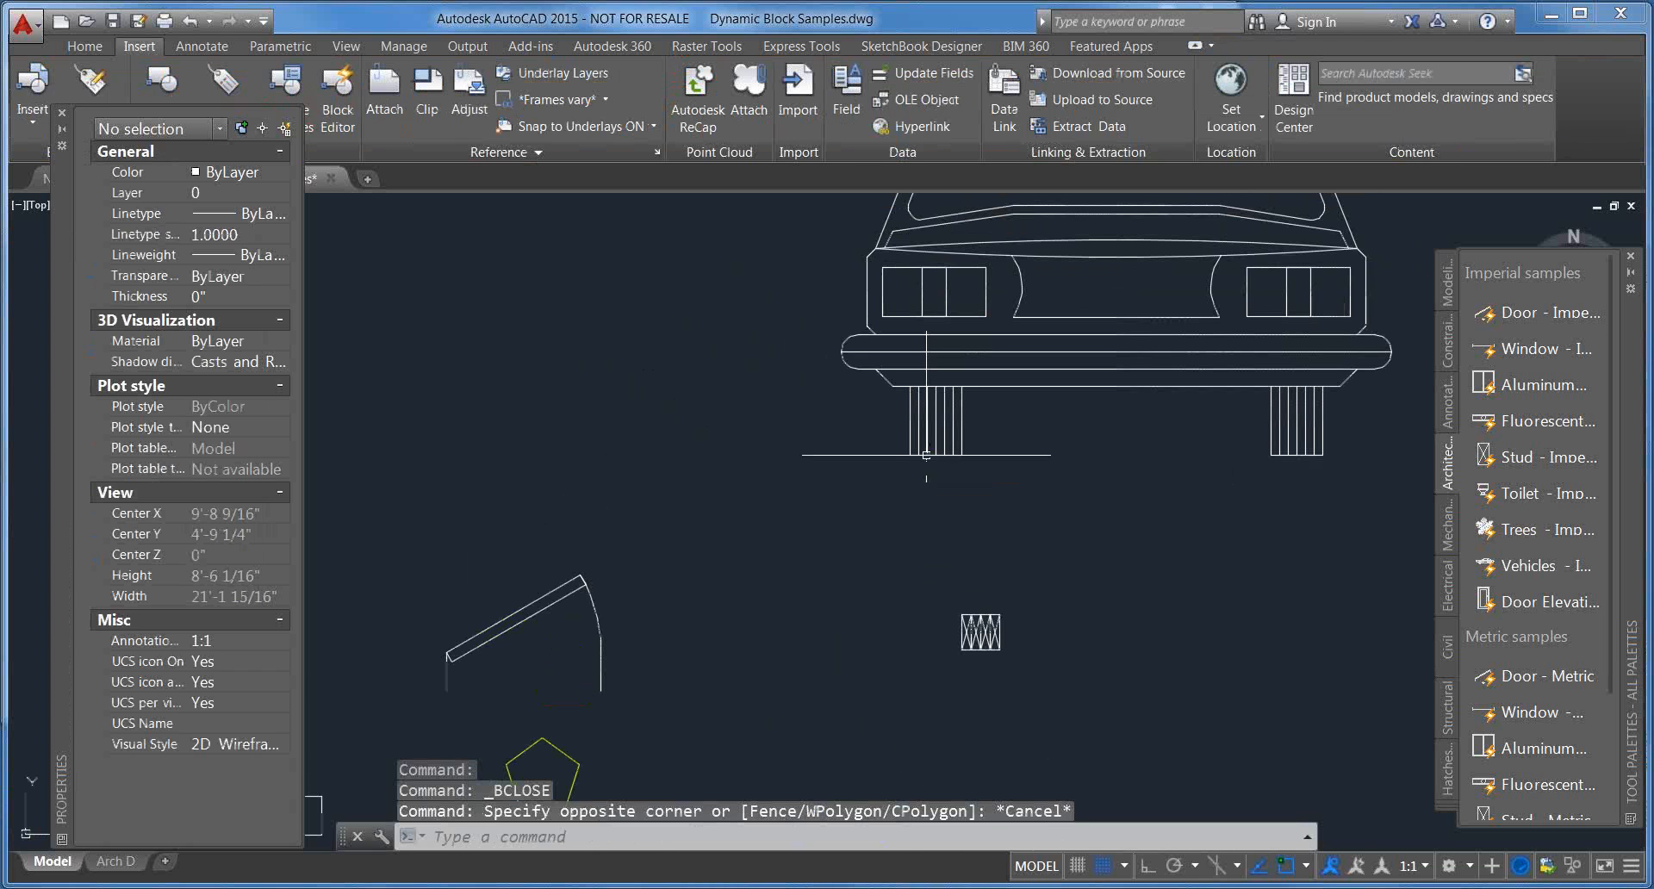
key("Escape")
left_click(926, 455)
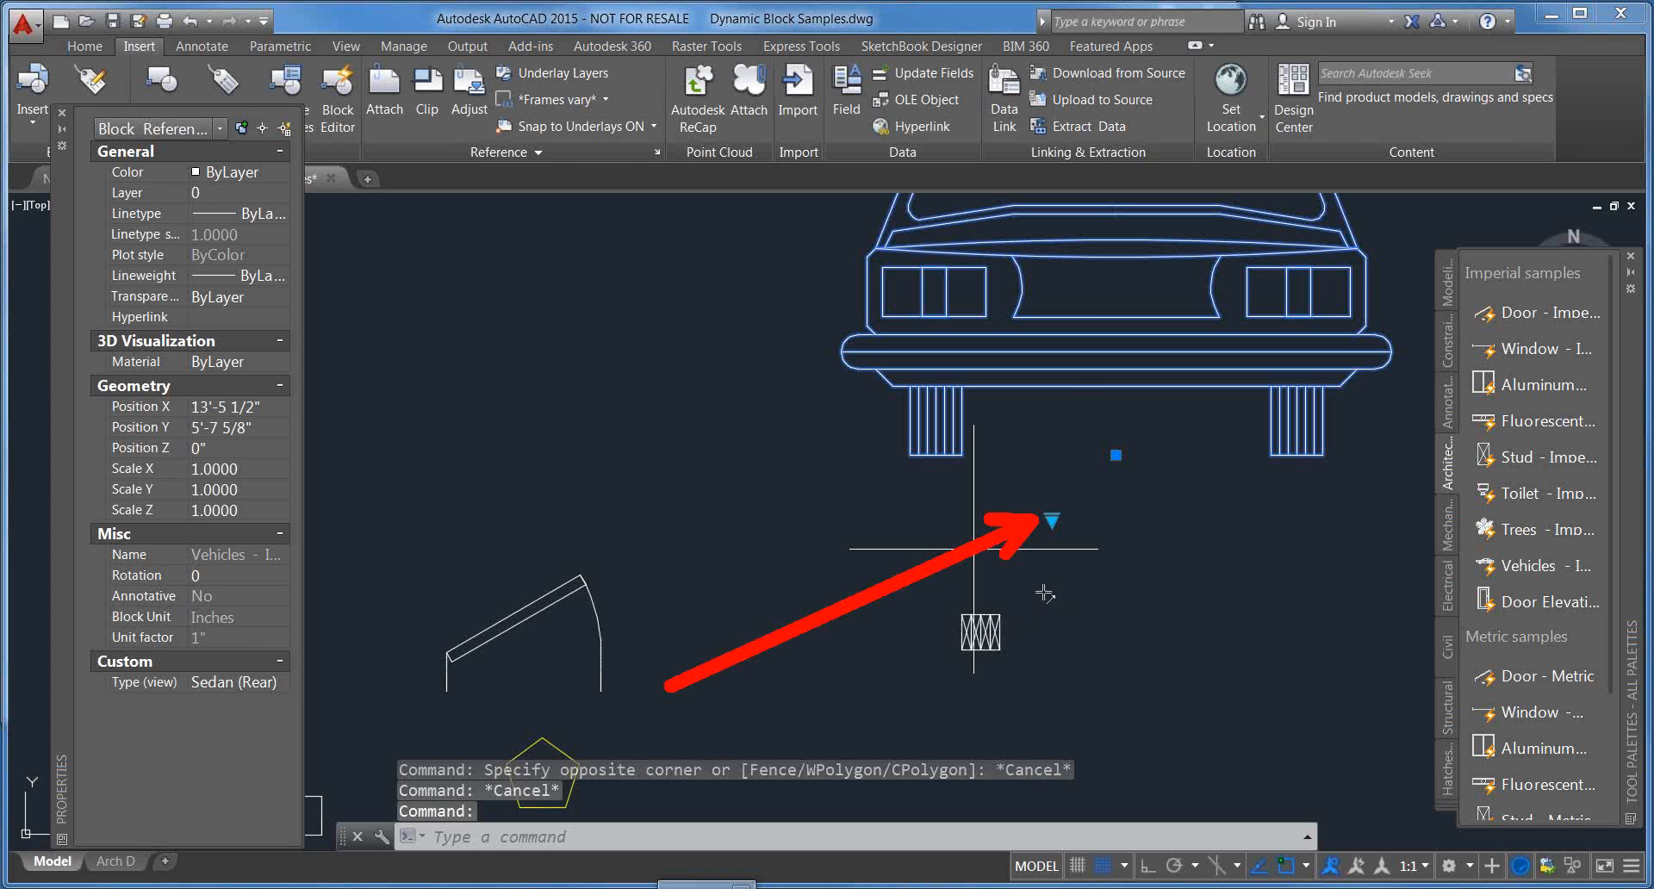
left_click(1052, 521)
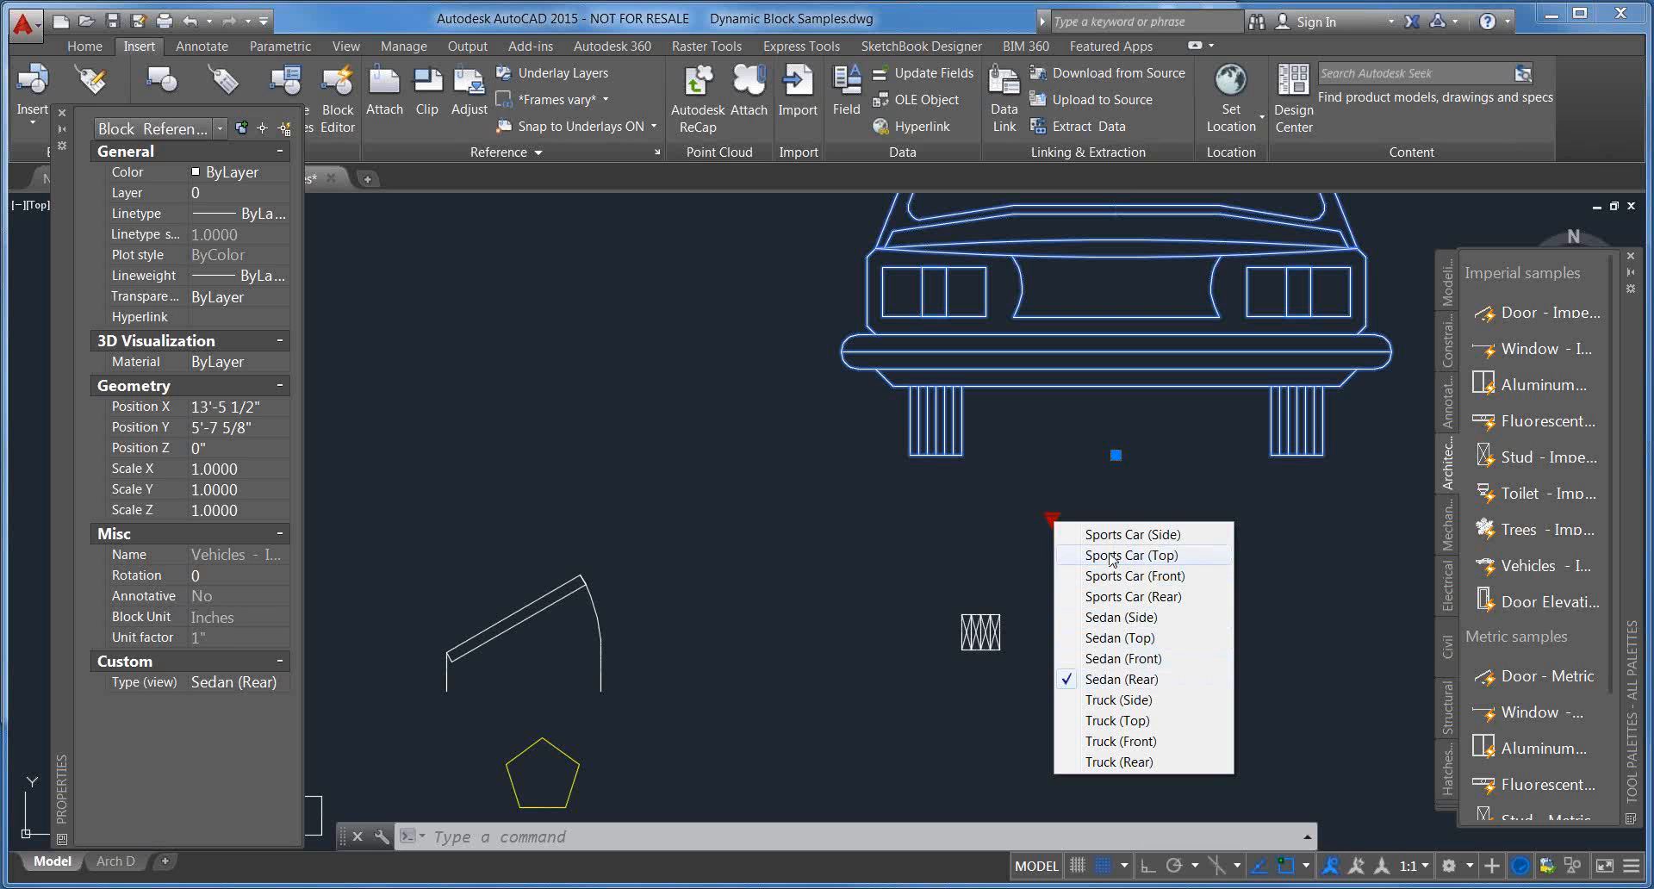
left_click(858, 571)
left_click(855, 573)
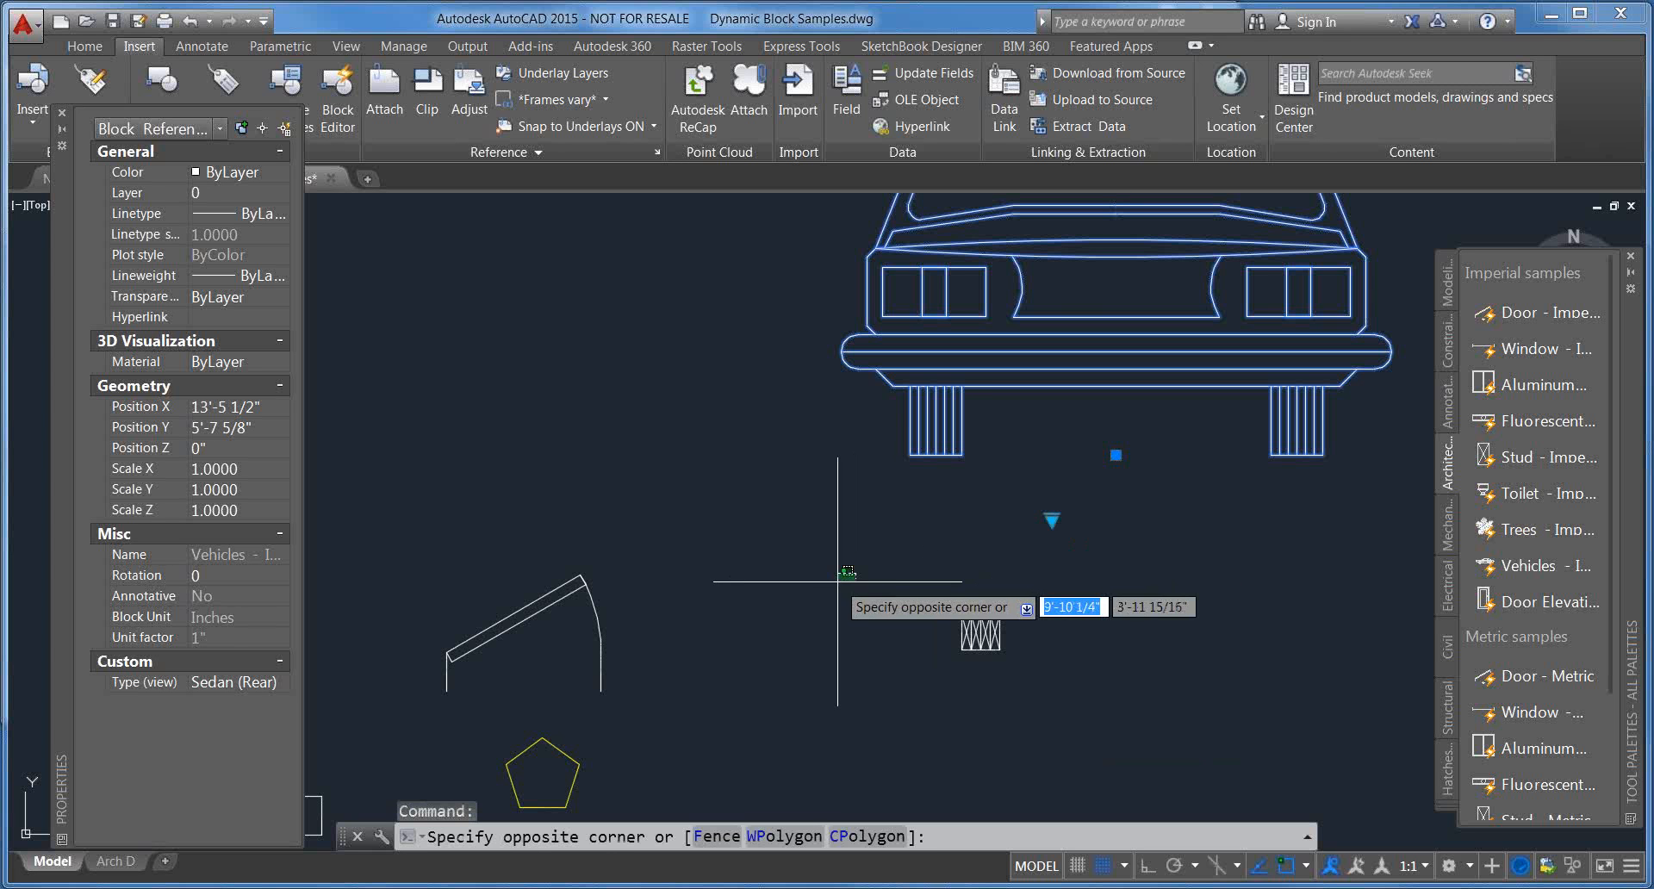
key("Escape")
key("Escape")
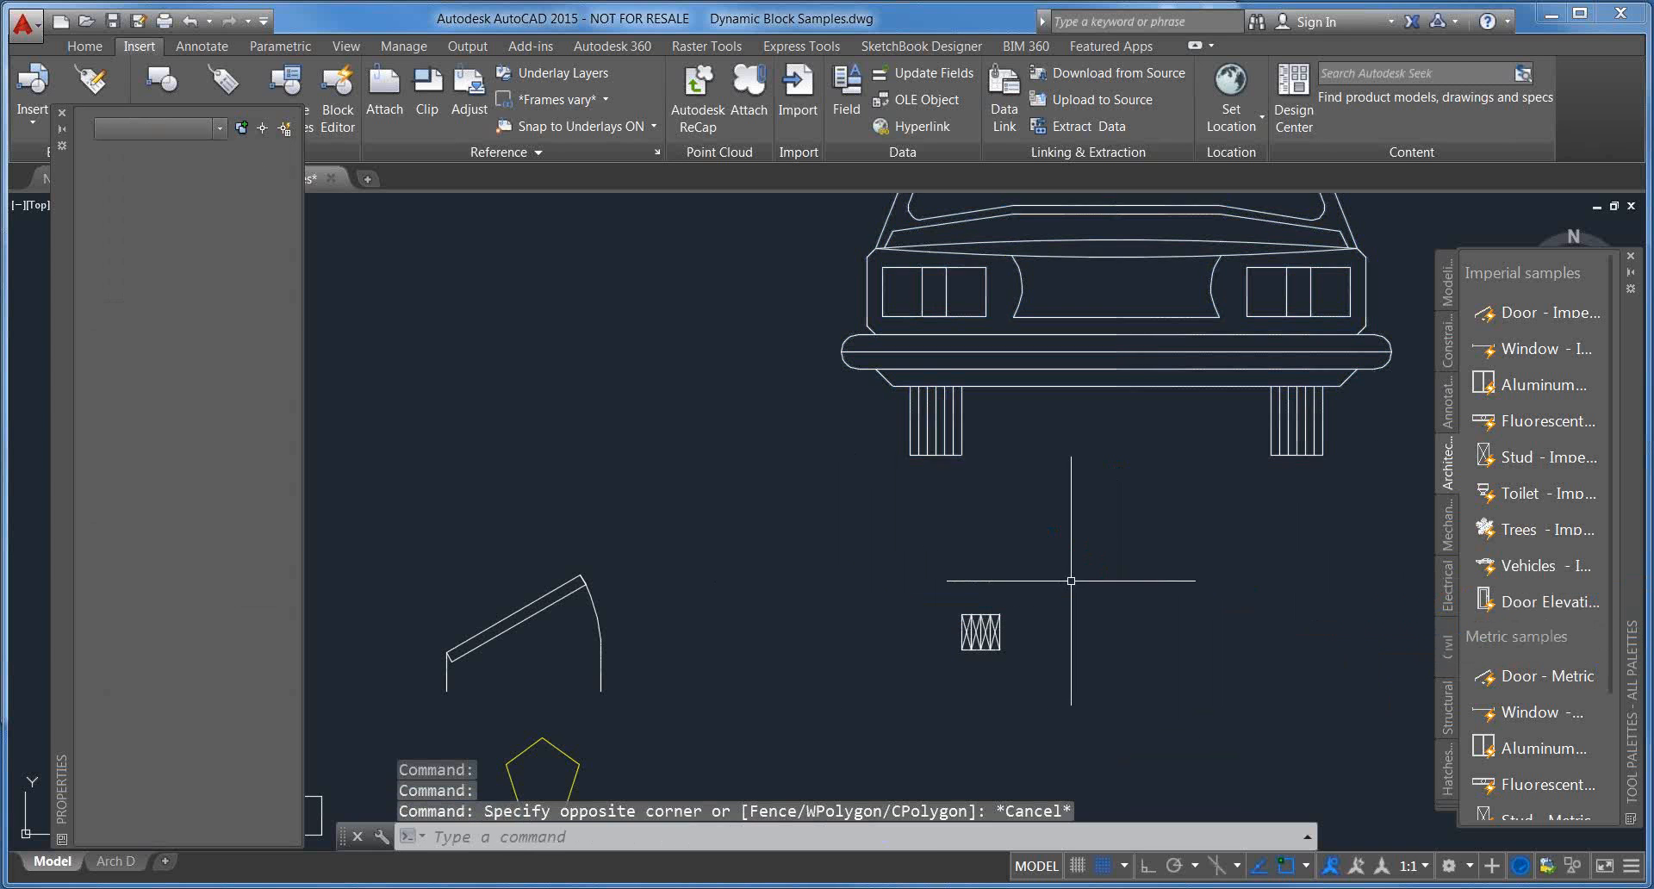
Step: Review the sports car, sedan and truck views available for the Vehicles block once more, keeping the current view, and deselect it
scroll(1071, 579, "down", 2)
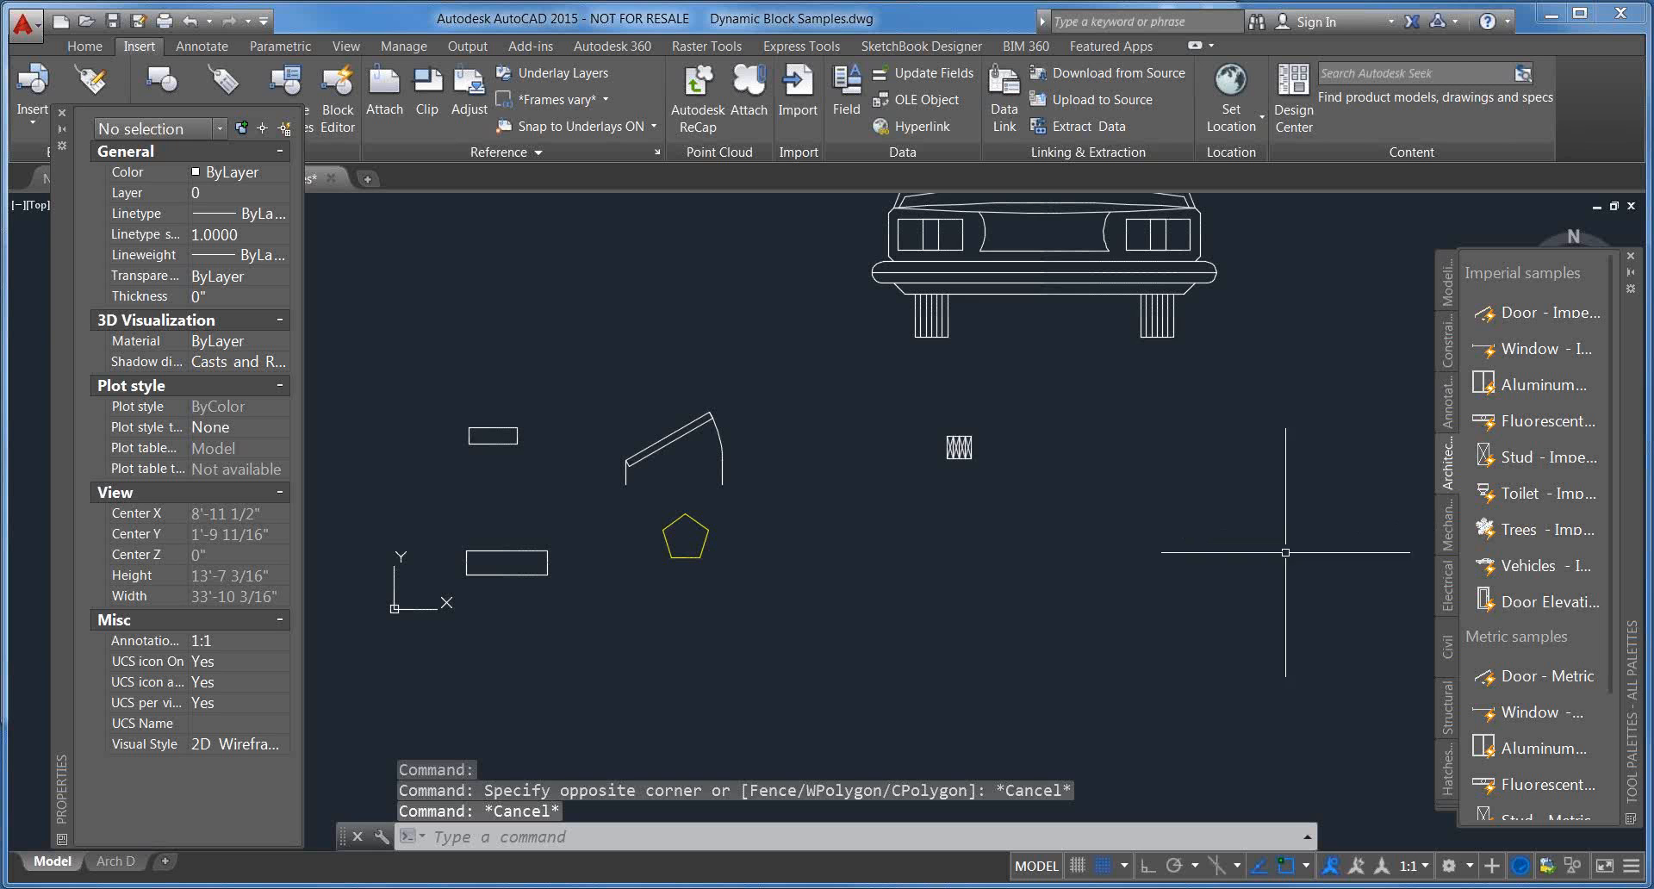
middle_click_drag(1281, 560, 1263, 542)
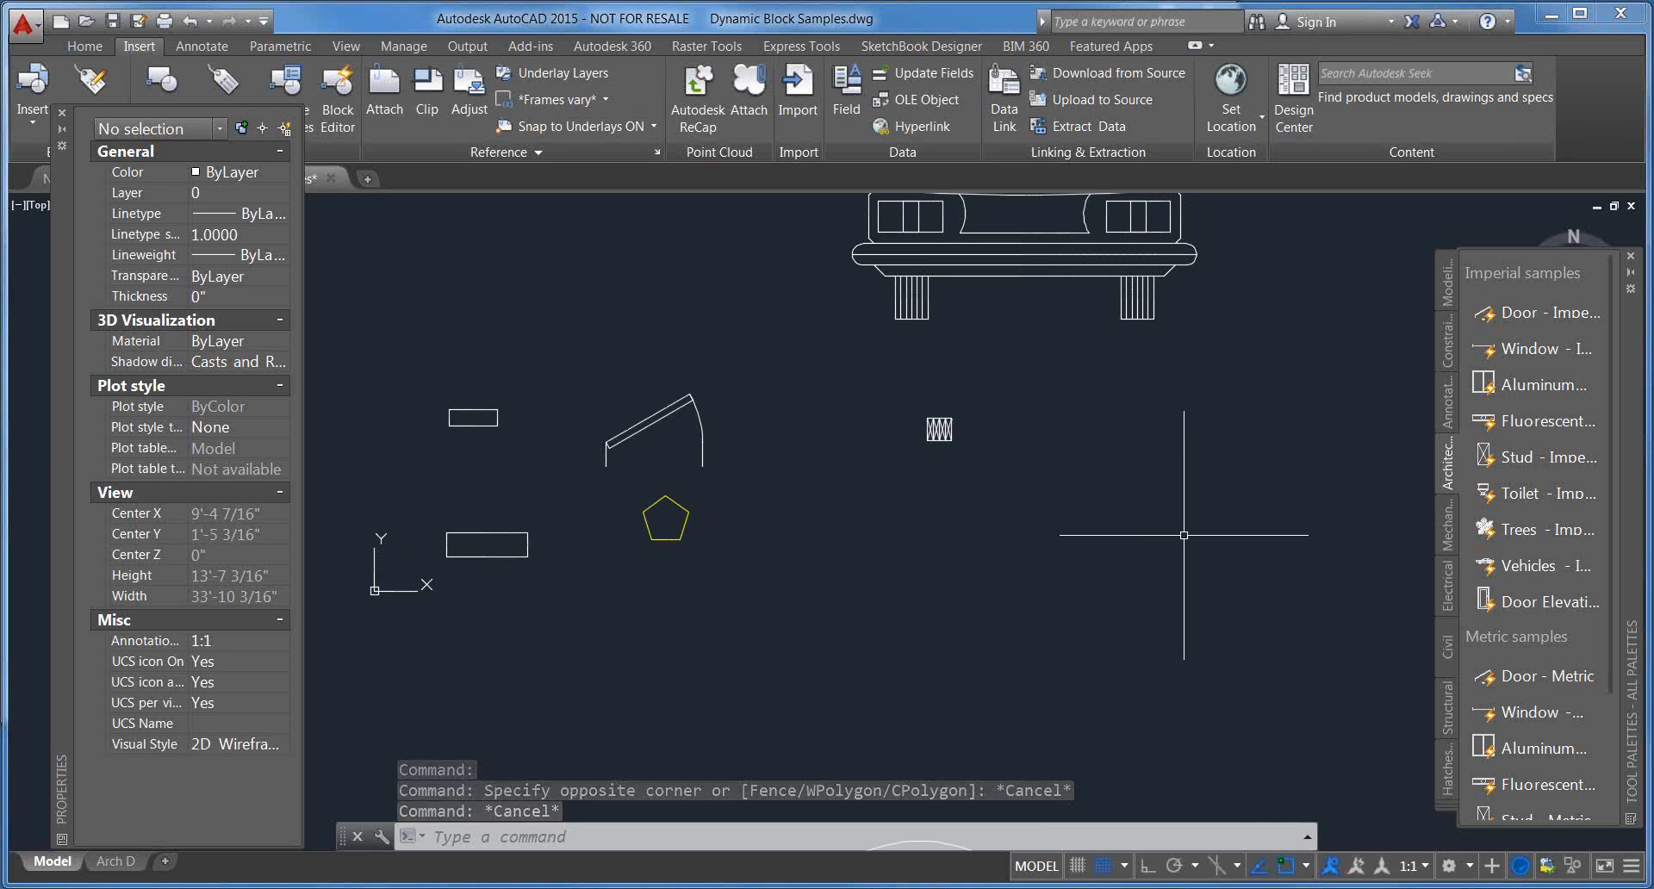
mouse_move(962, 559)
middle_mouse_down()
mouse_move(990, 655)
mouse_move(980, 790)
middle_mouse_up()
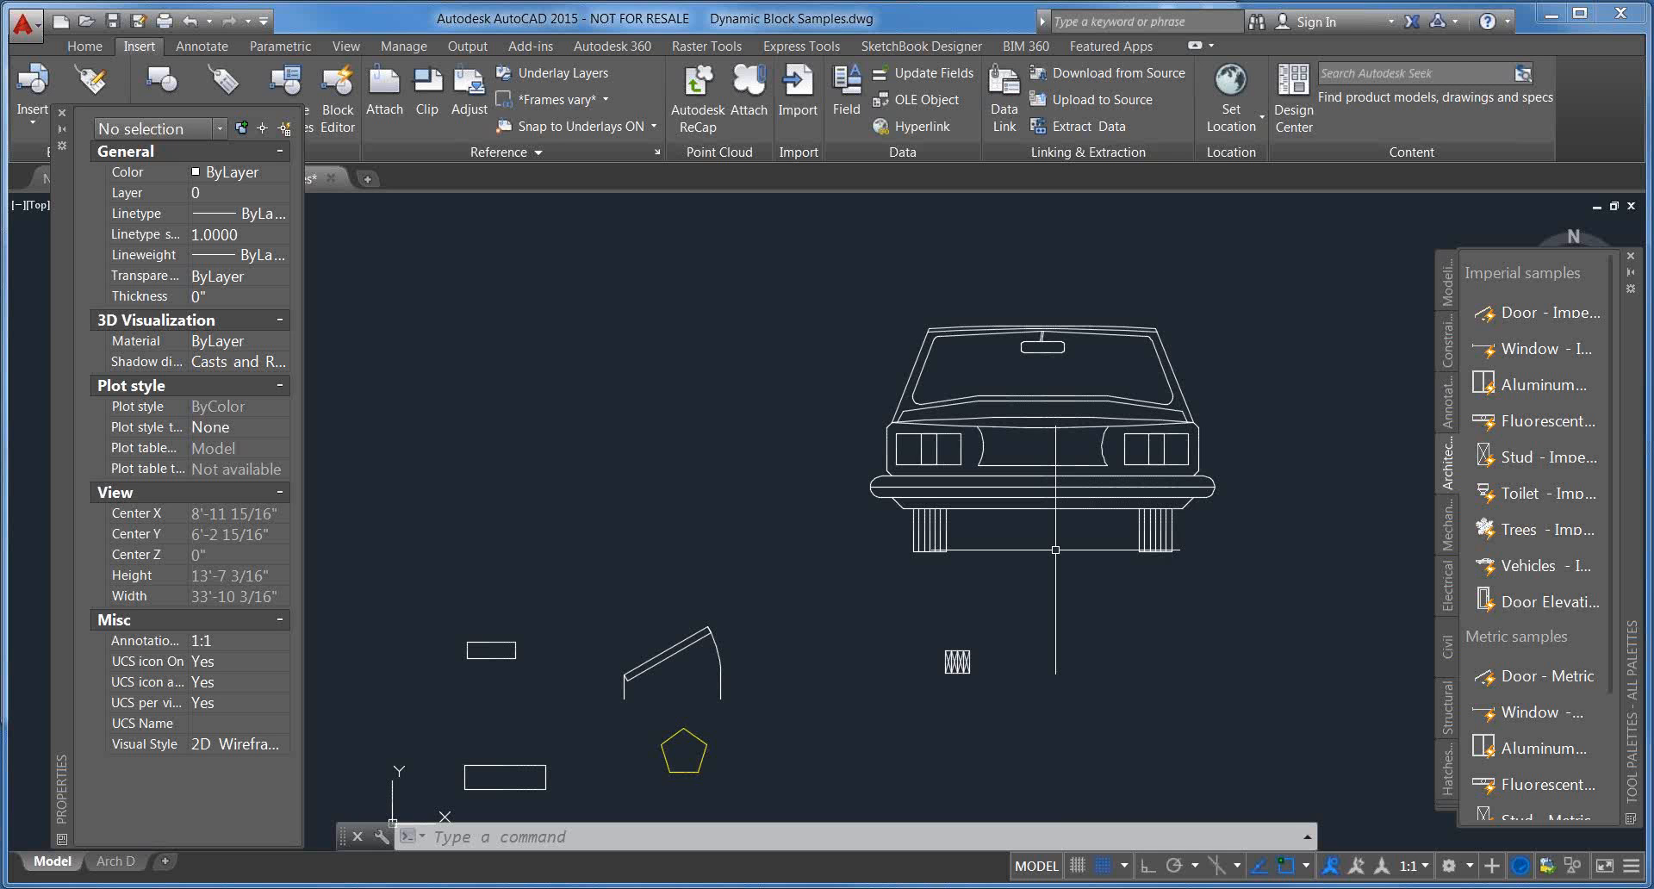
left_click(1157, 516)
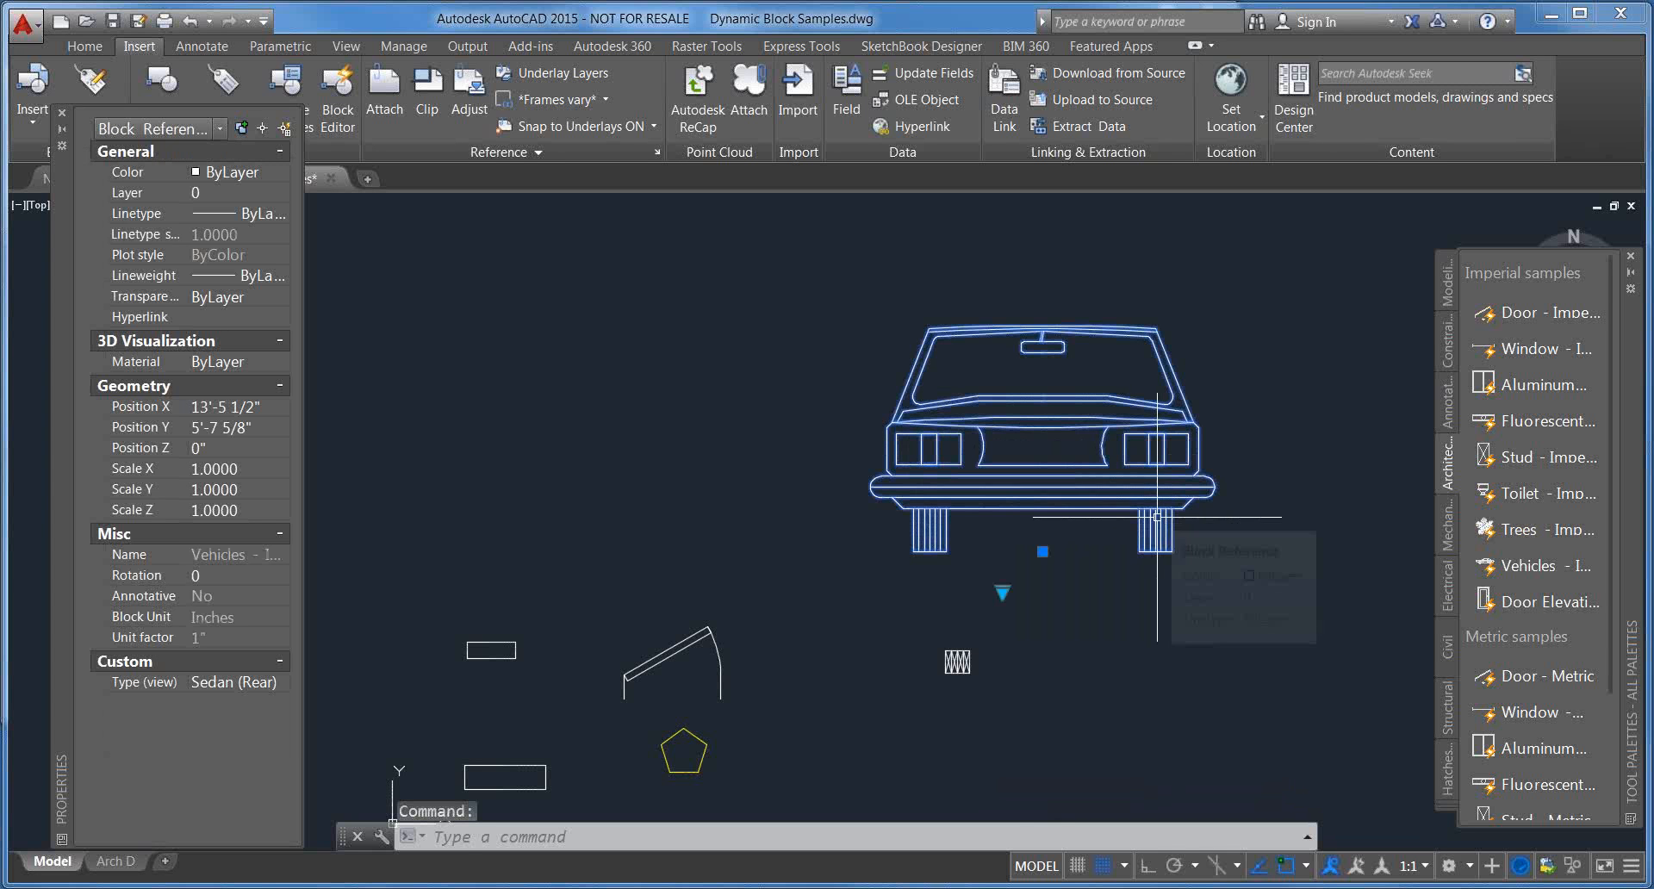
left_click(1002, 593)
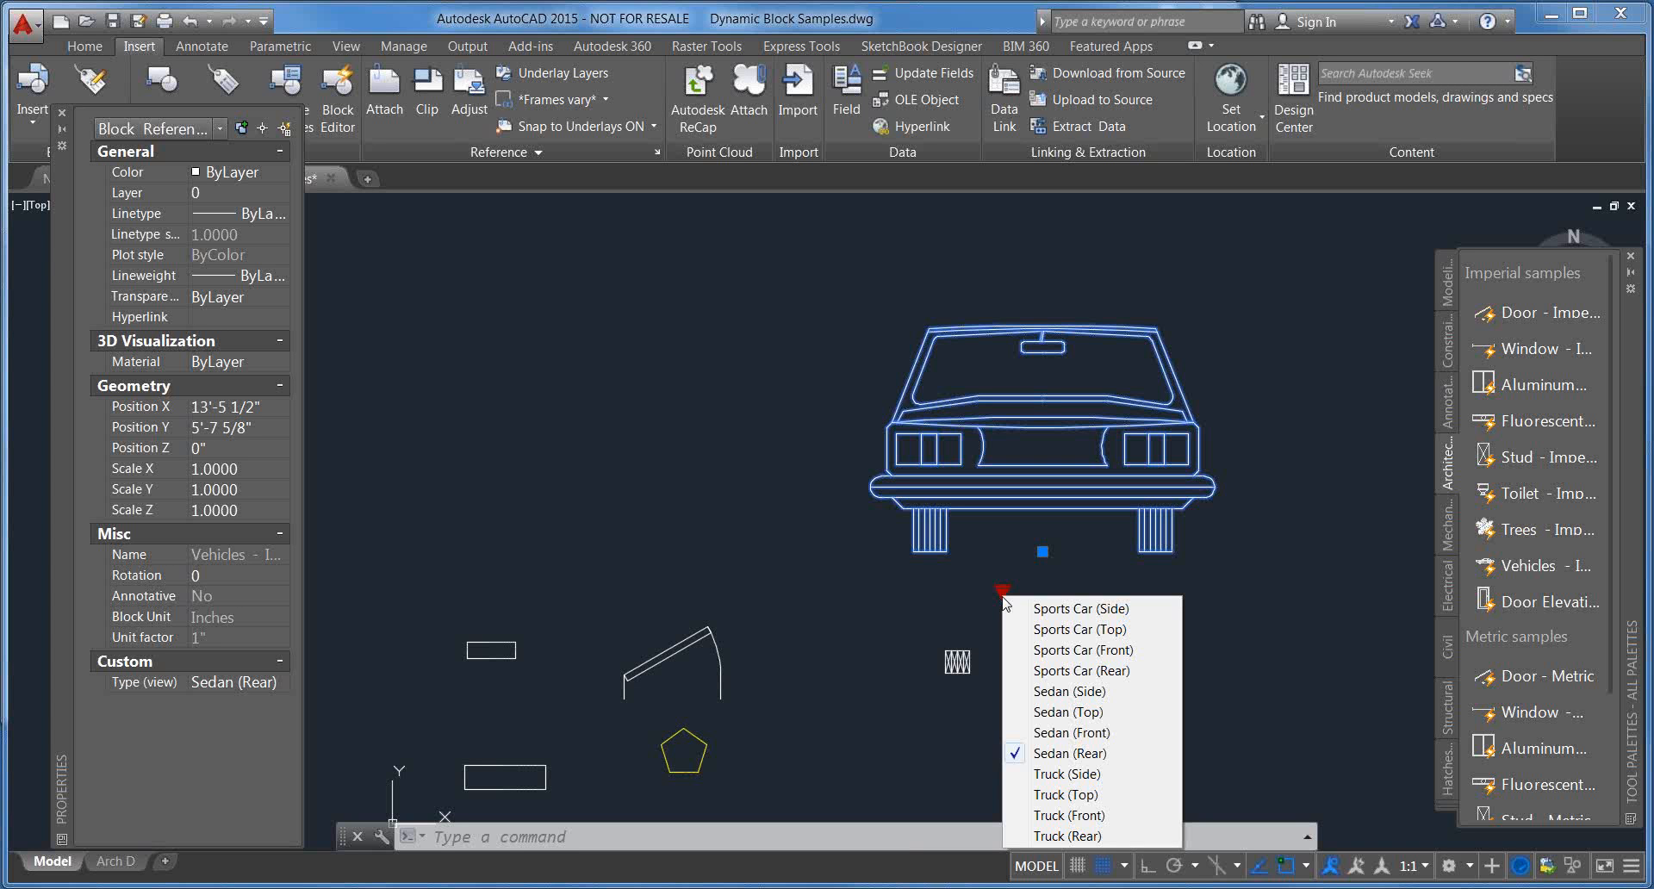
left_click(669, 513)
middle_click_drag(821, 688, 915, 414)
key("Escape")
scroll(863, 419, "up", 4)
scroll(810, 430, "down", 6)
key("Escape")
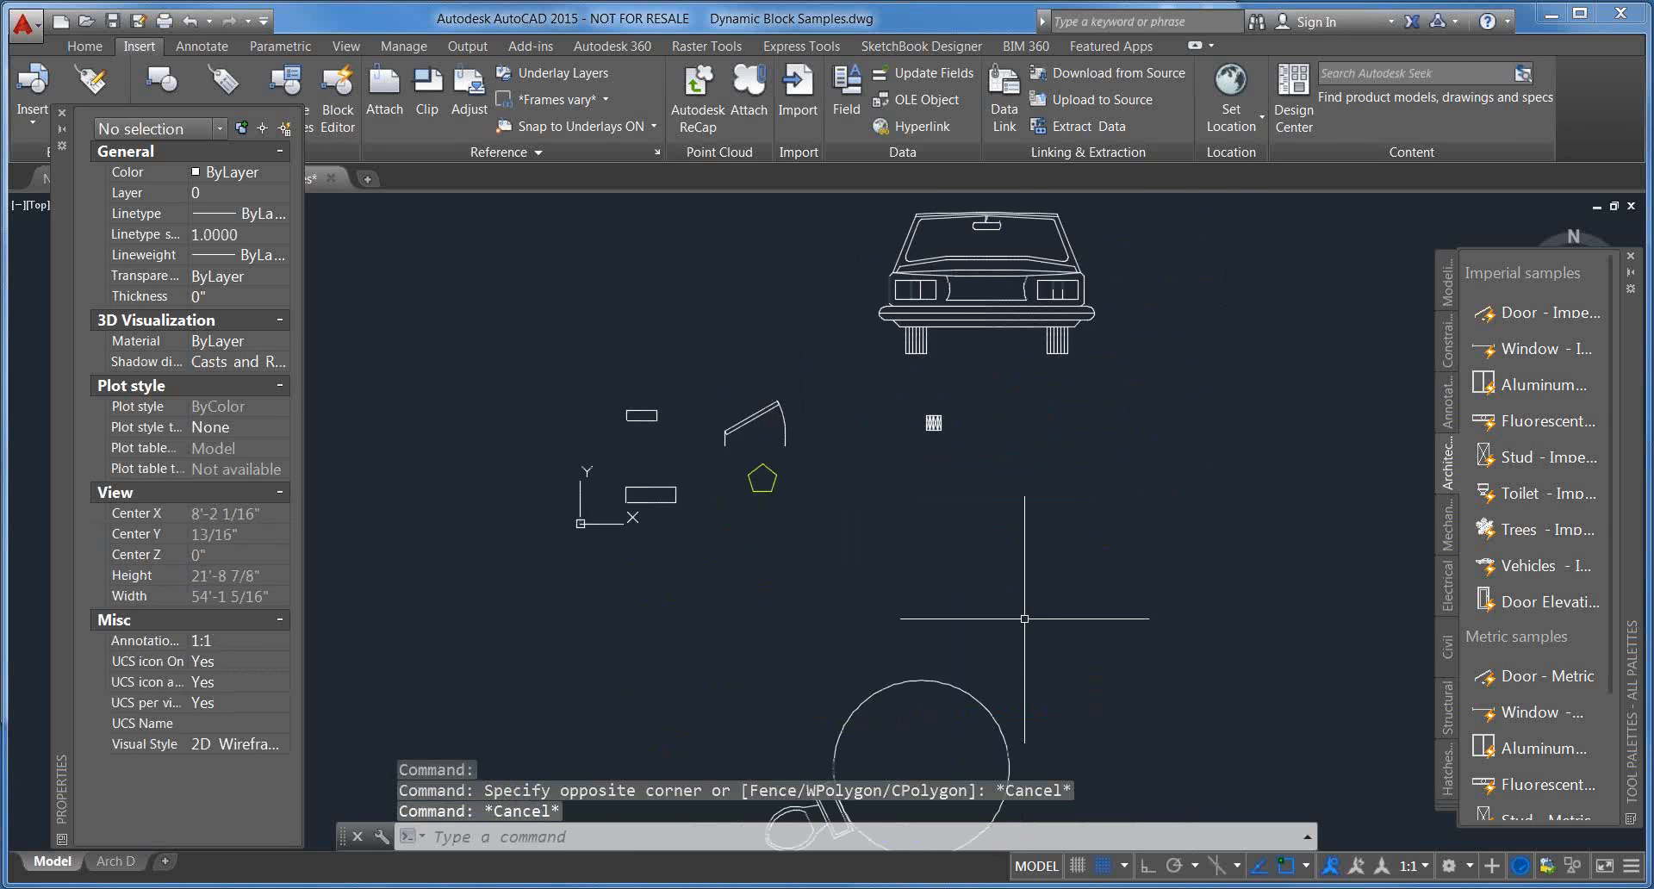
Step: Insert the imperial WF Beam from the Structural samples into the empty area between the car and the circle's upper right
mouse_move(1025, 618)
middle_mouse_down()
mouse_move(1083, 407)
mouse_move(954, 609)
middle_mouse_up()
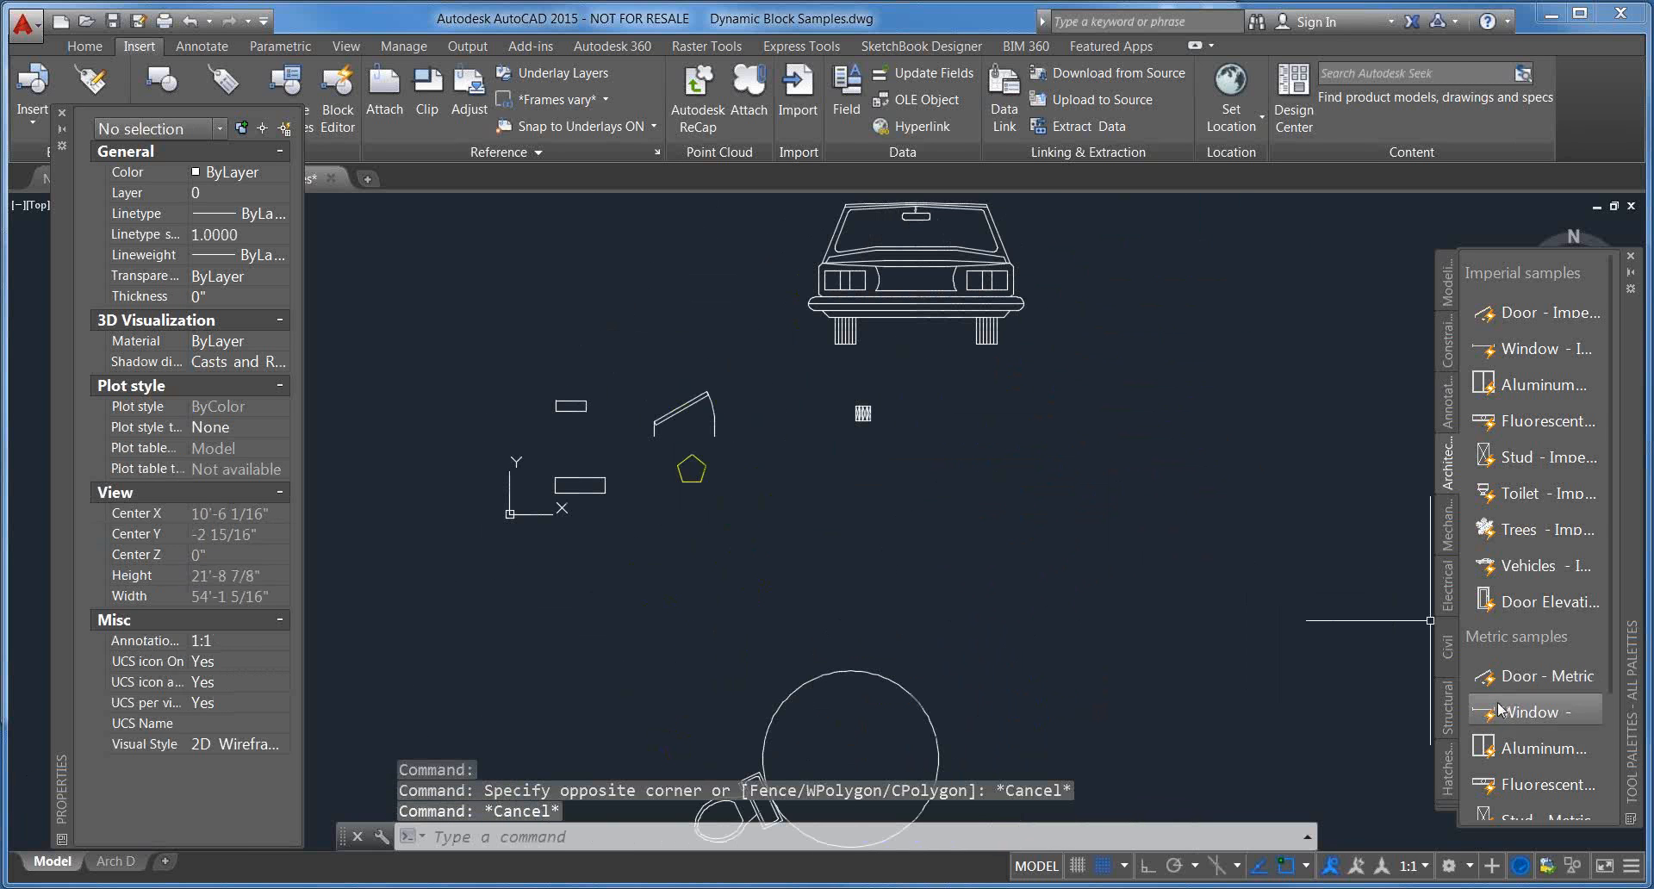
left_click(1449, 702)
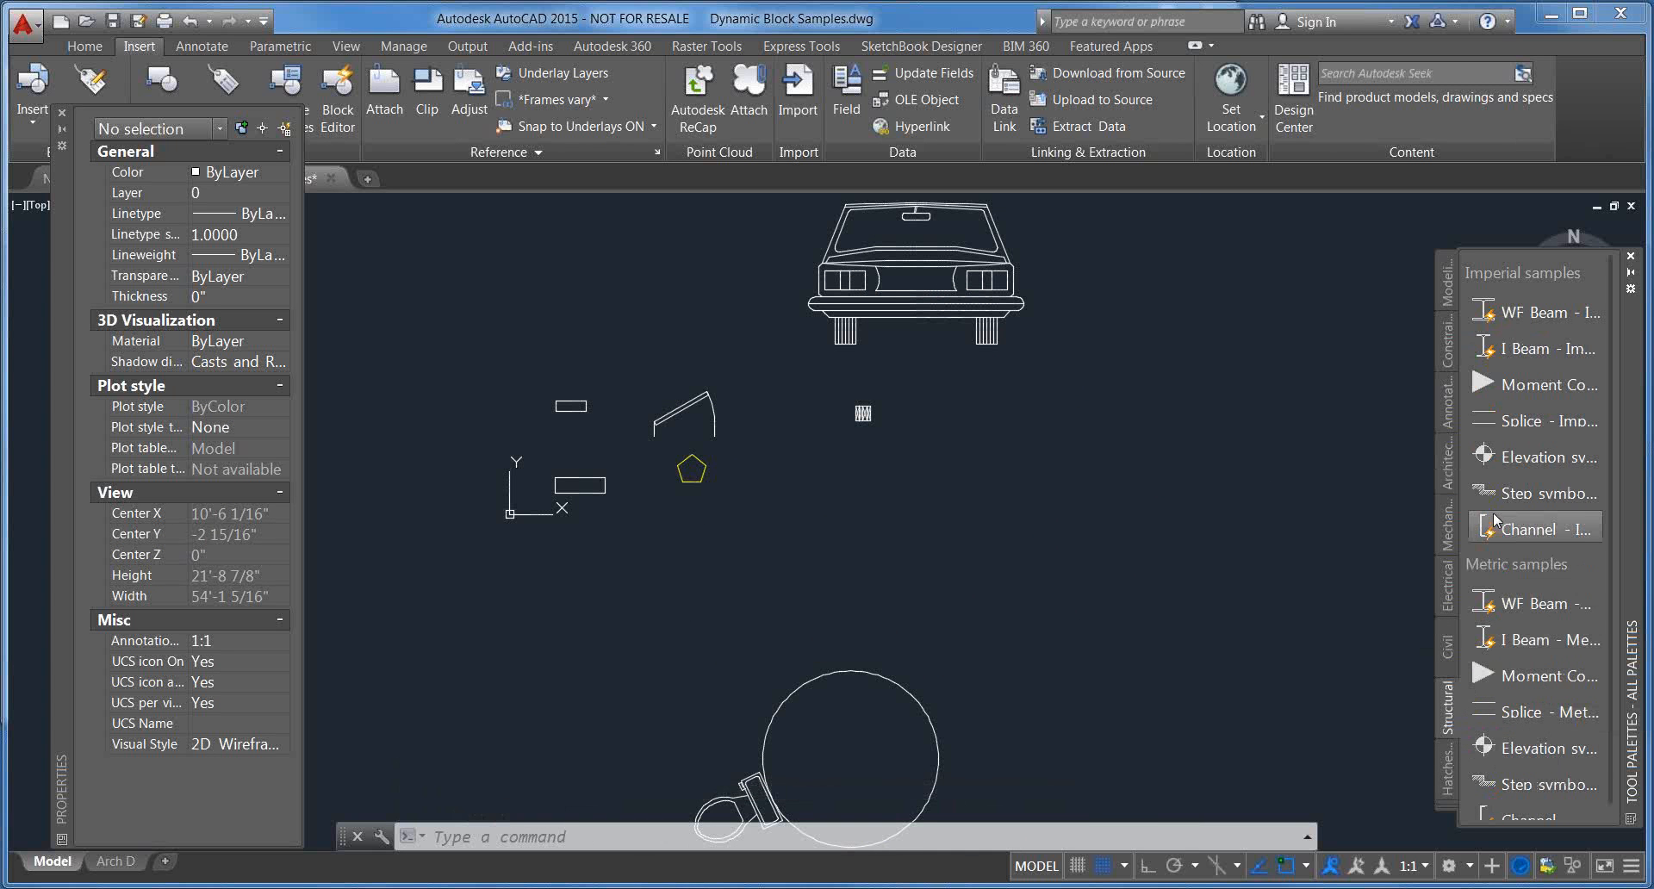
left_click(1535, 312)
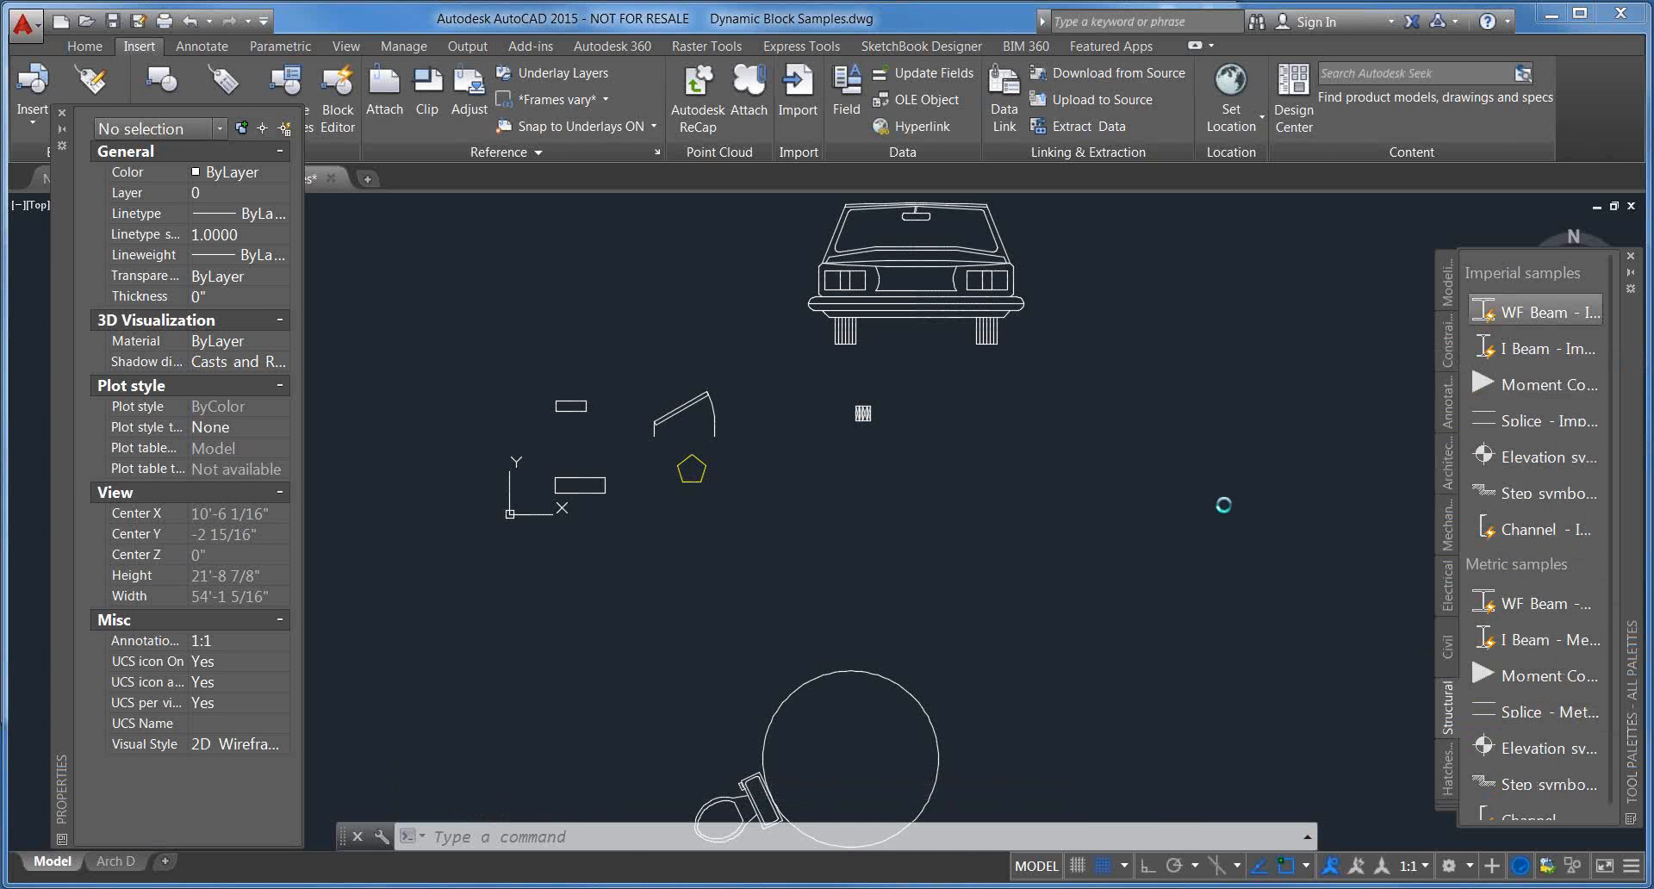
left_click(1174, 524)
Step: Select the inserted WF Beam, review its lookup list of sizes, and set its size to W18x76
scroll(1176, 525, "up", 8)
left_click(1177, 537)
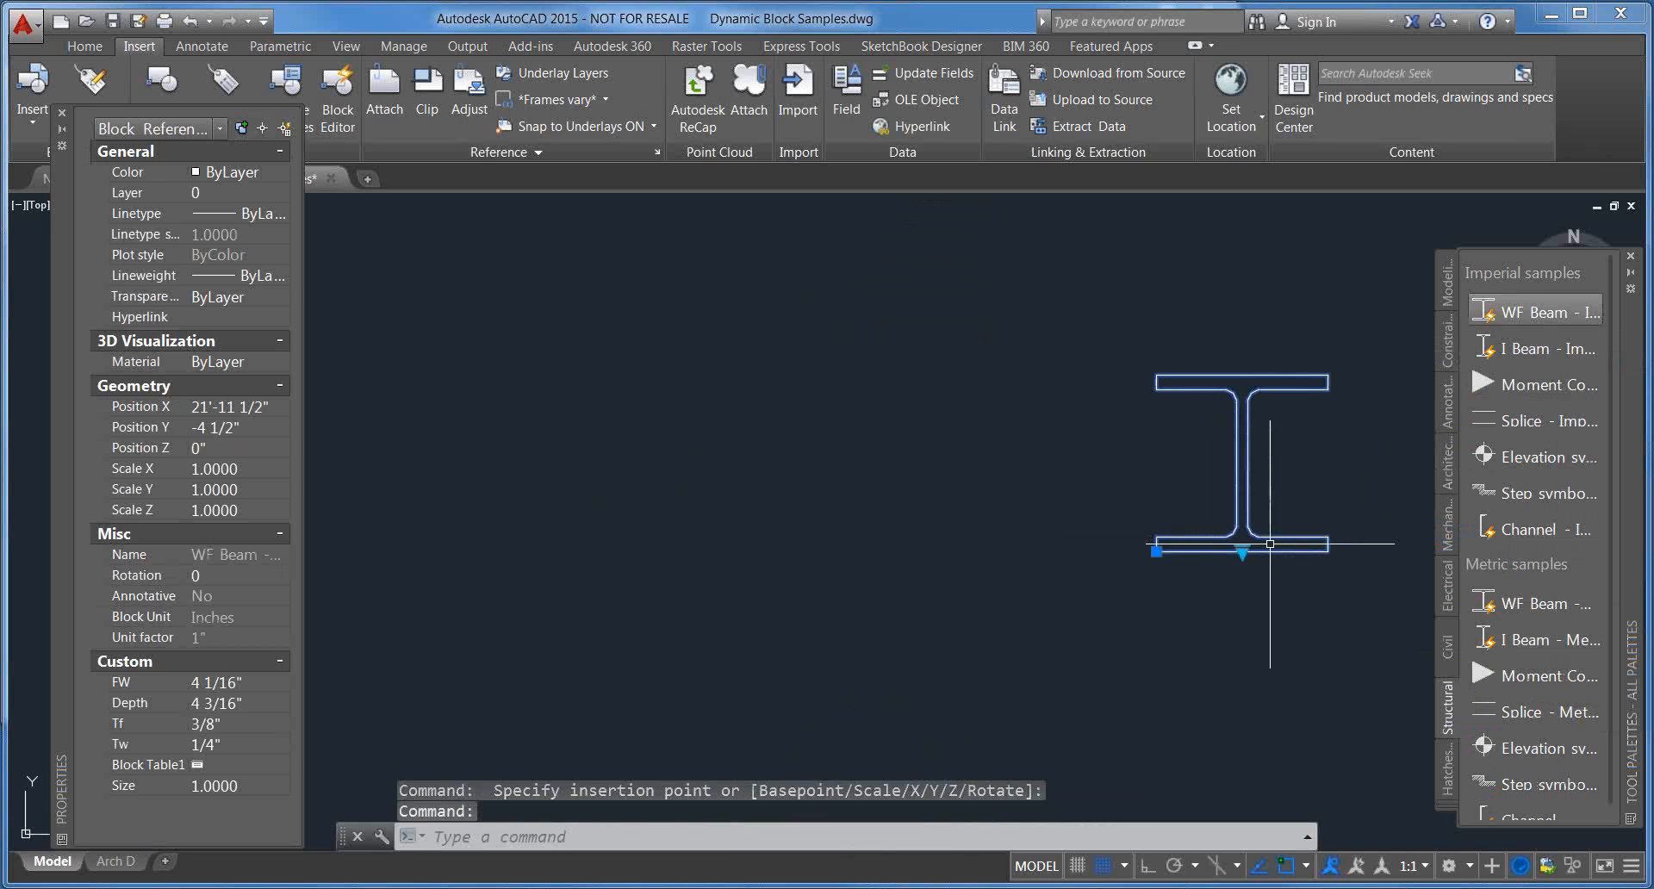
middle_click_drag(1271, 545, 1023, 570)
scroll(1021, 574, "up", 2)
left_click(979, 580)
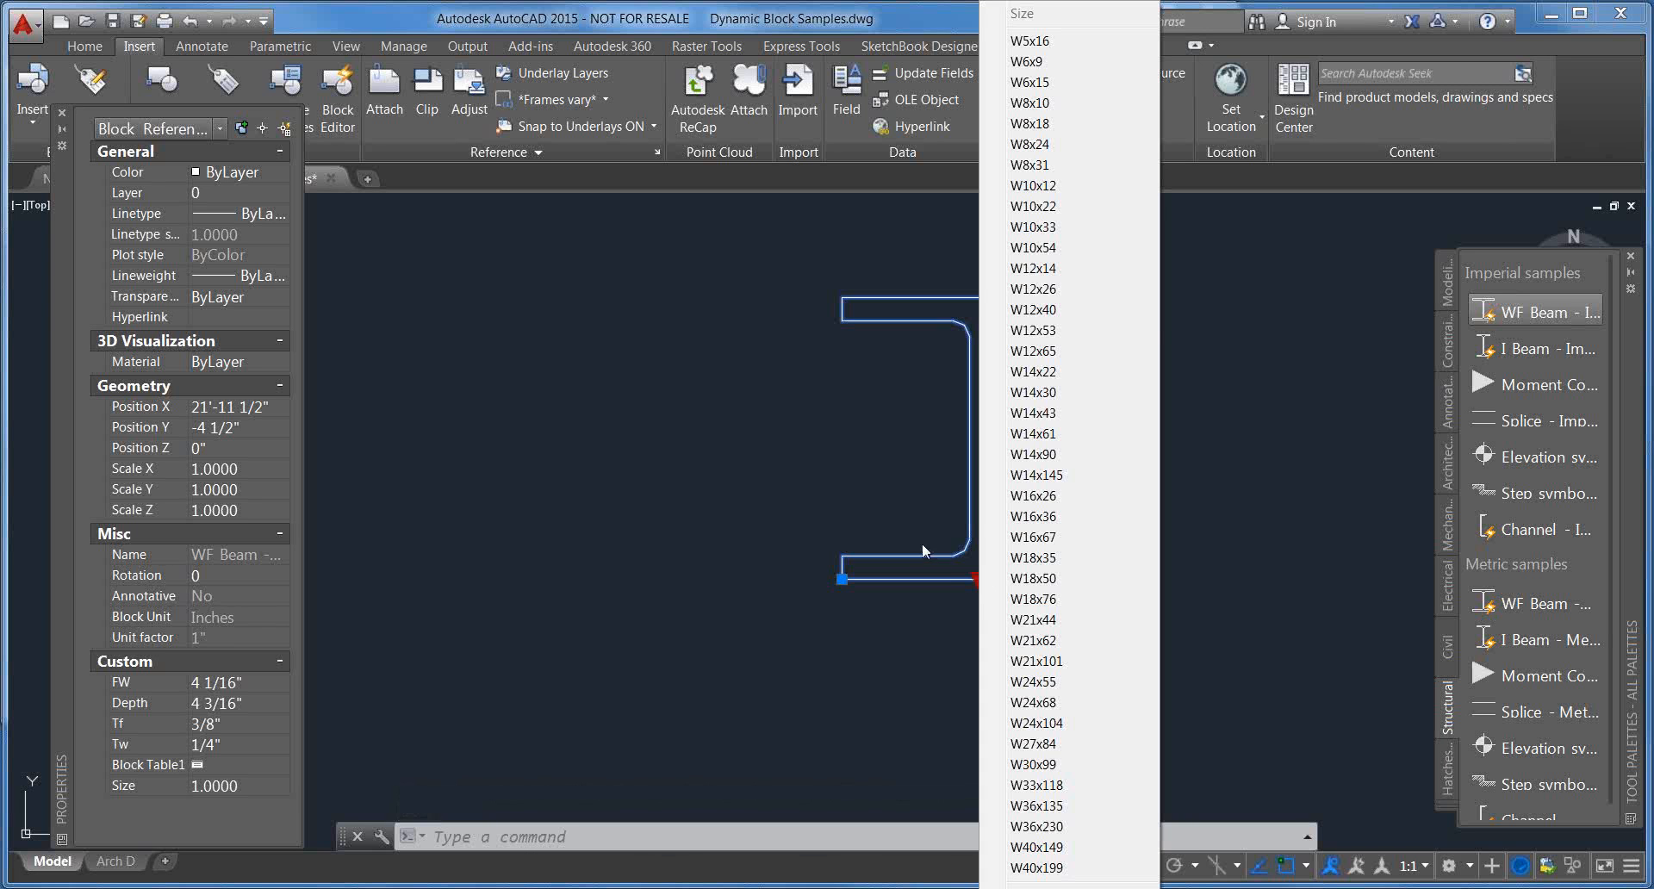
left_click(891, 526)
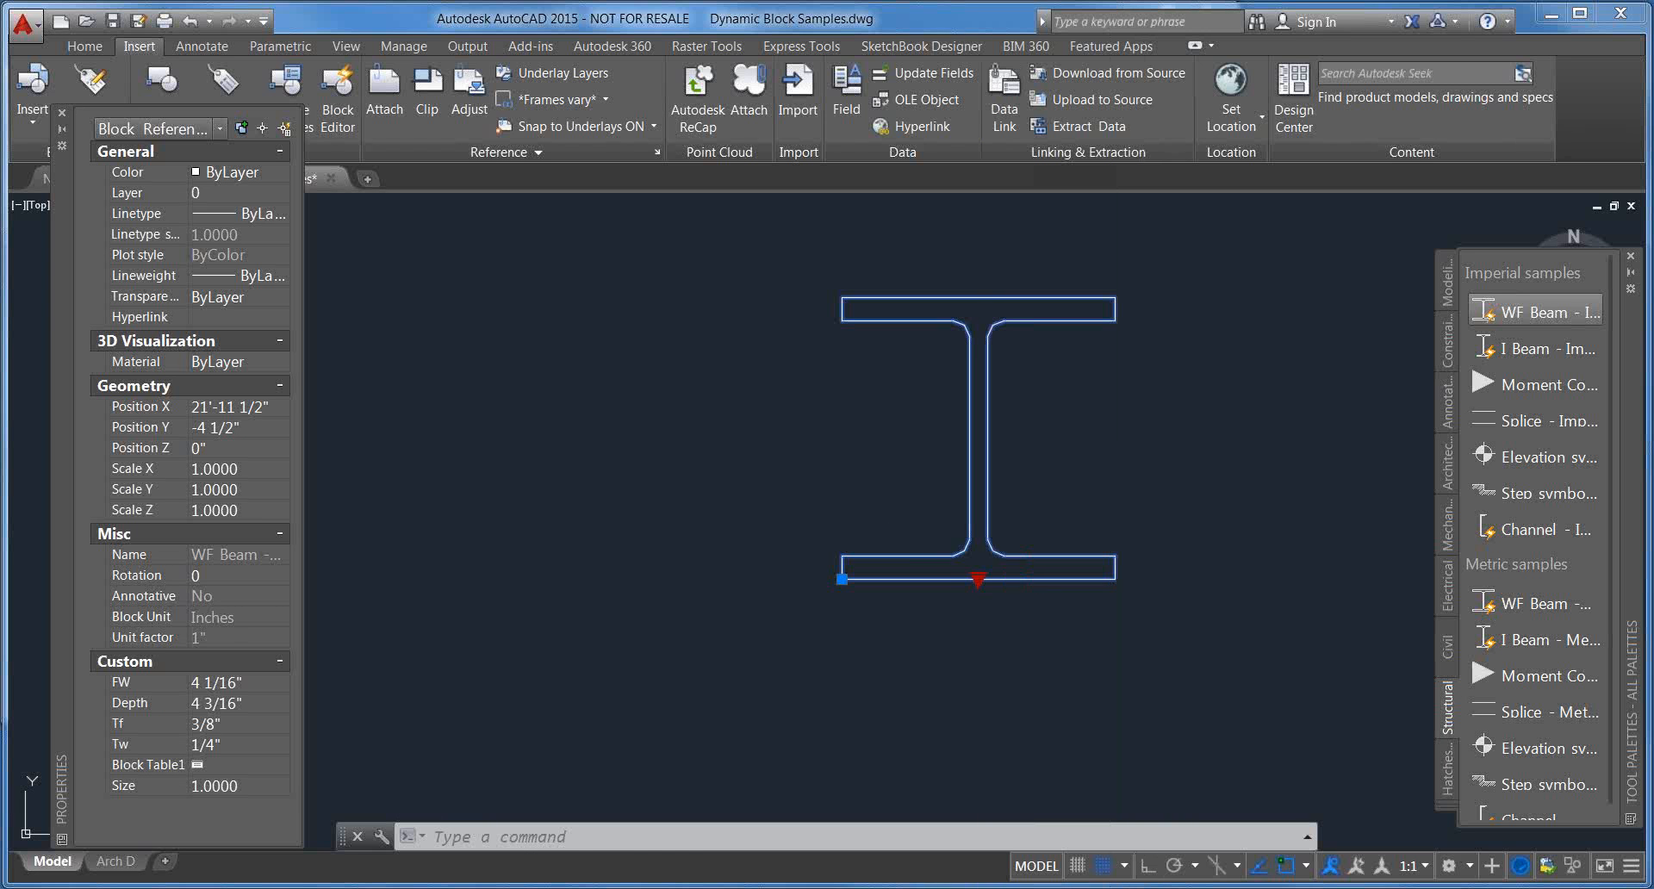
key("Escape")
left_click(978, 579)
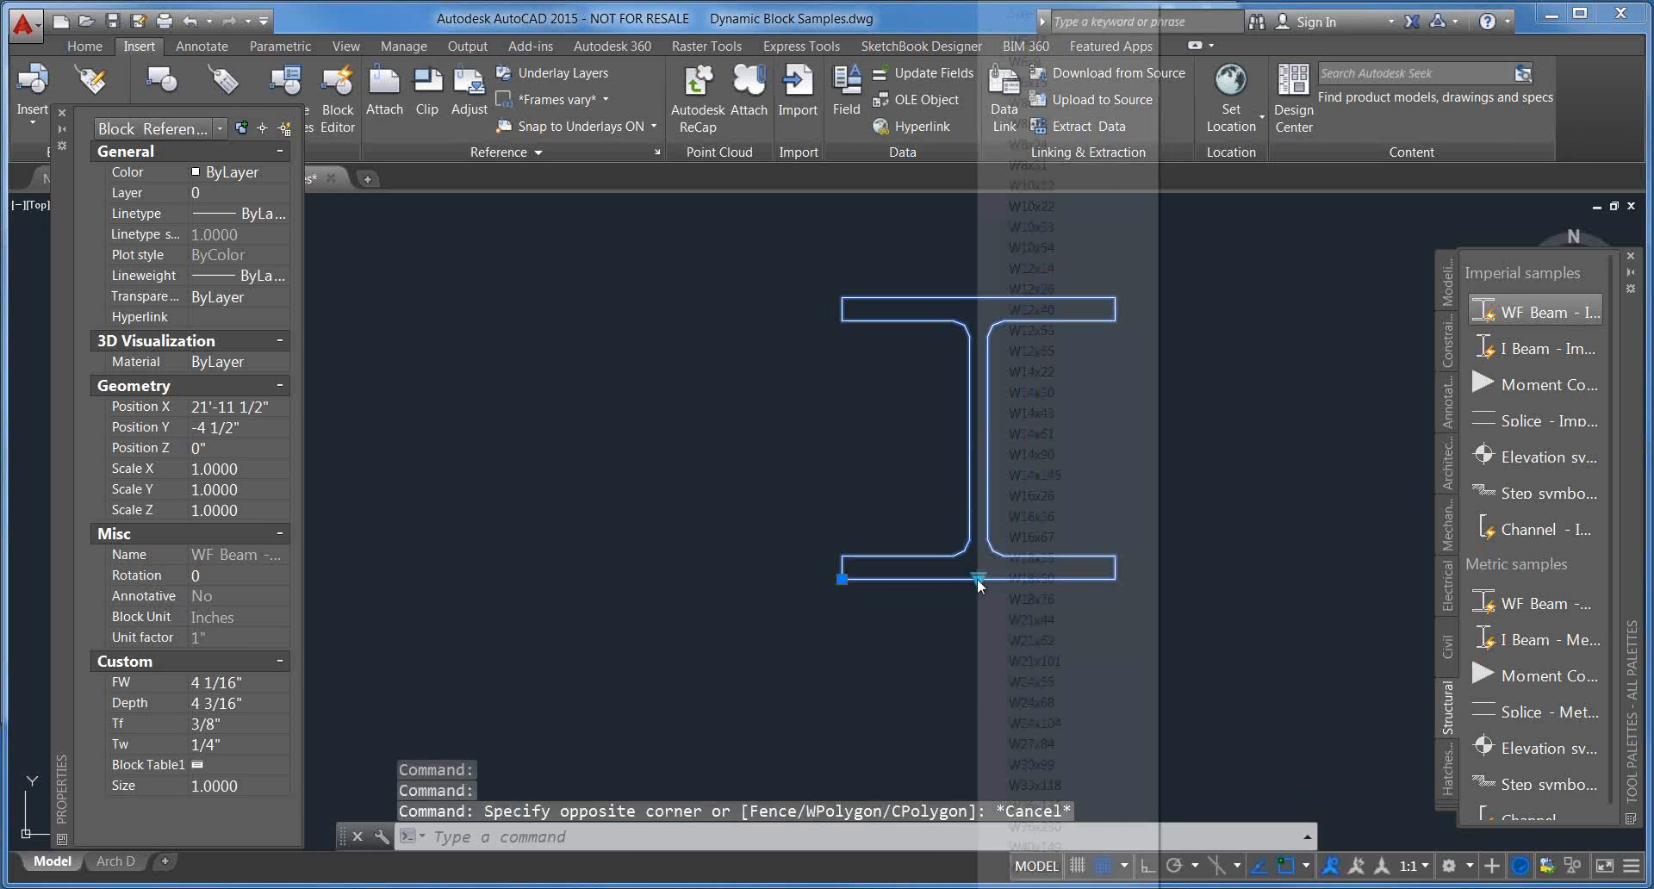
left_click(1031, 599)
scroll(1034, 497, "down", 5)
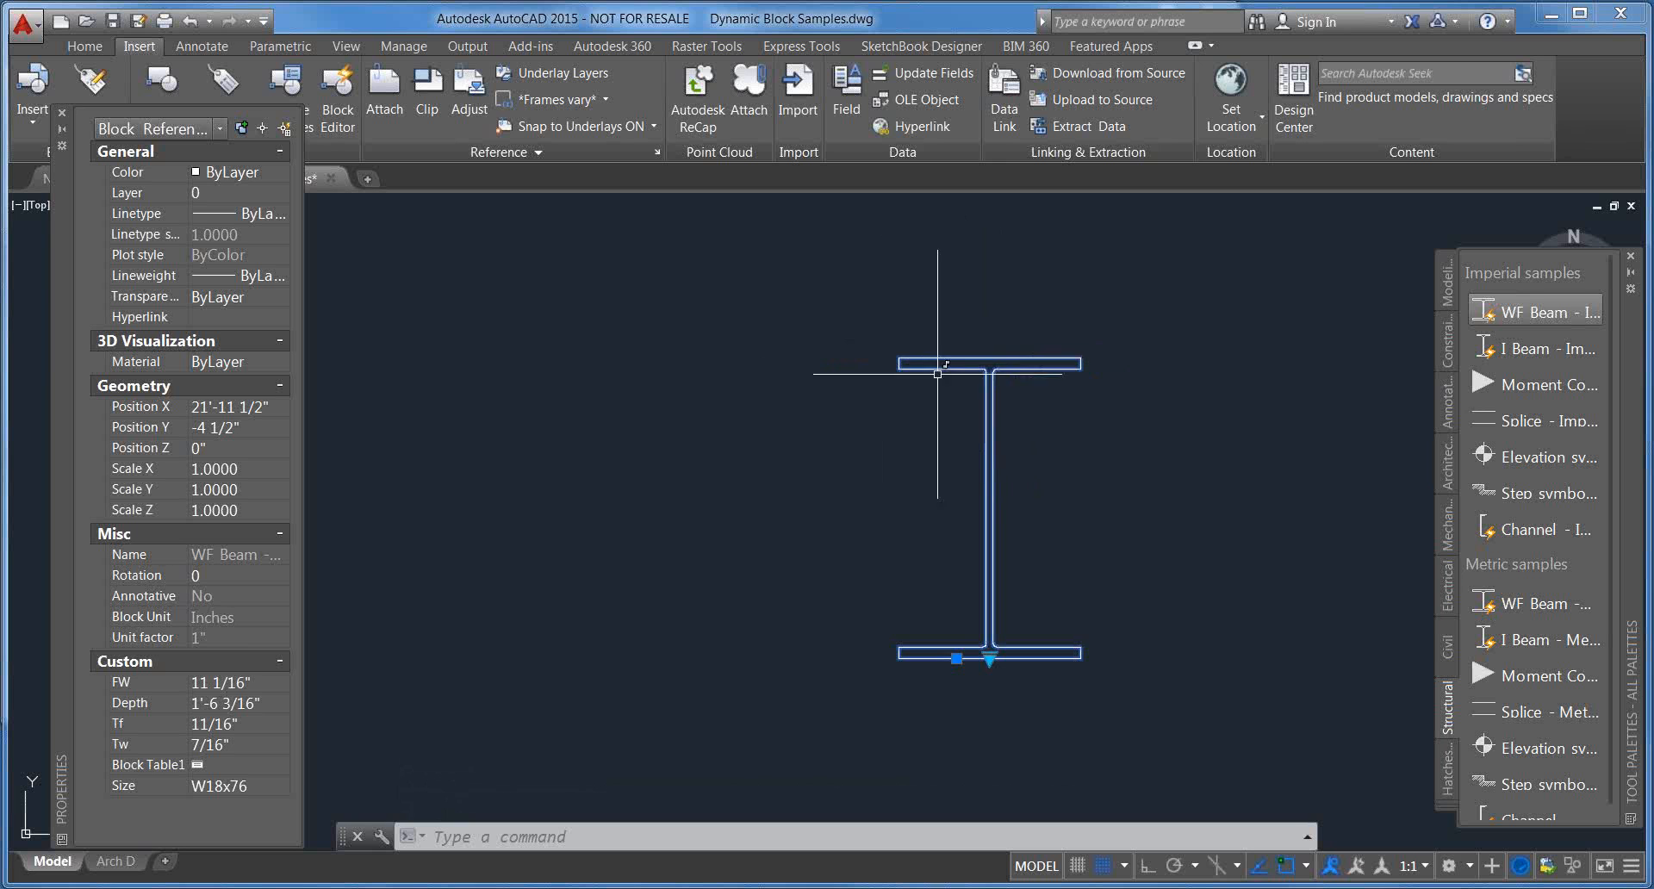
scroll(989, 365, "up", 4)
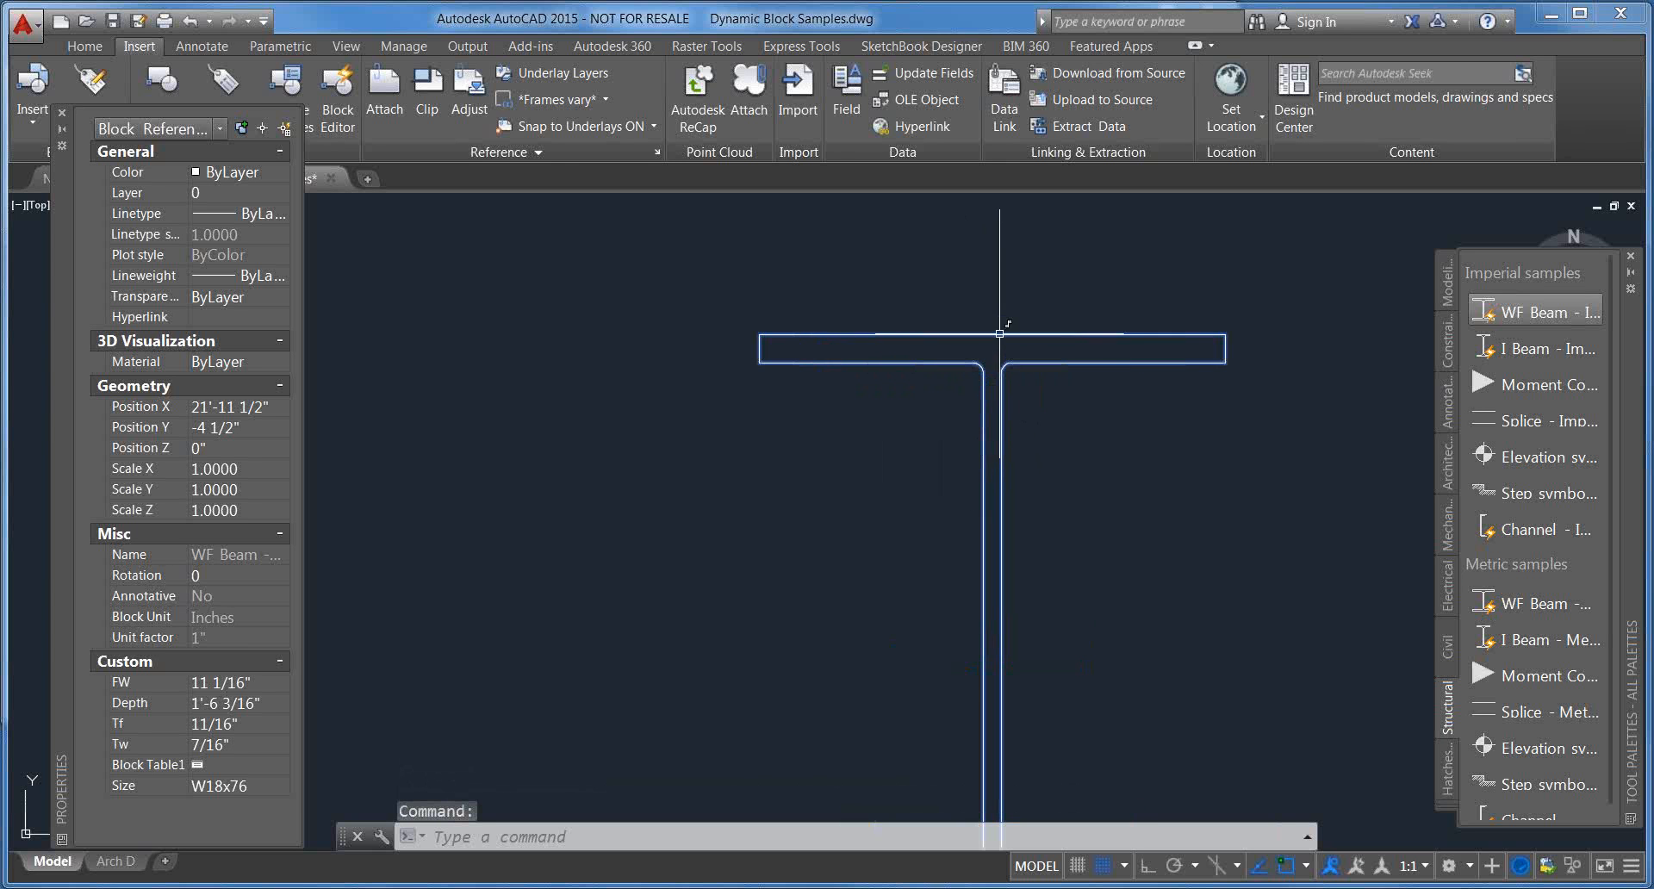
scroll(1000, 333, "down", 5)
middle_click_drag(1049, 457, 1042, 370)
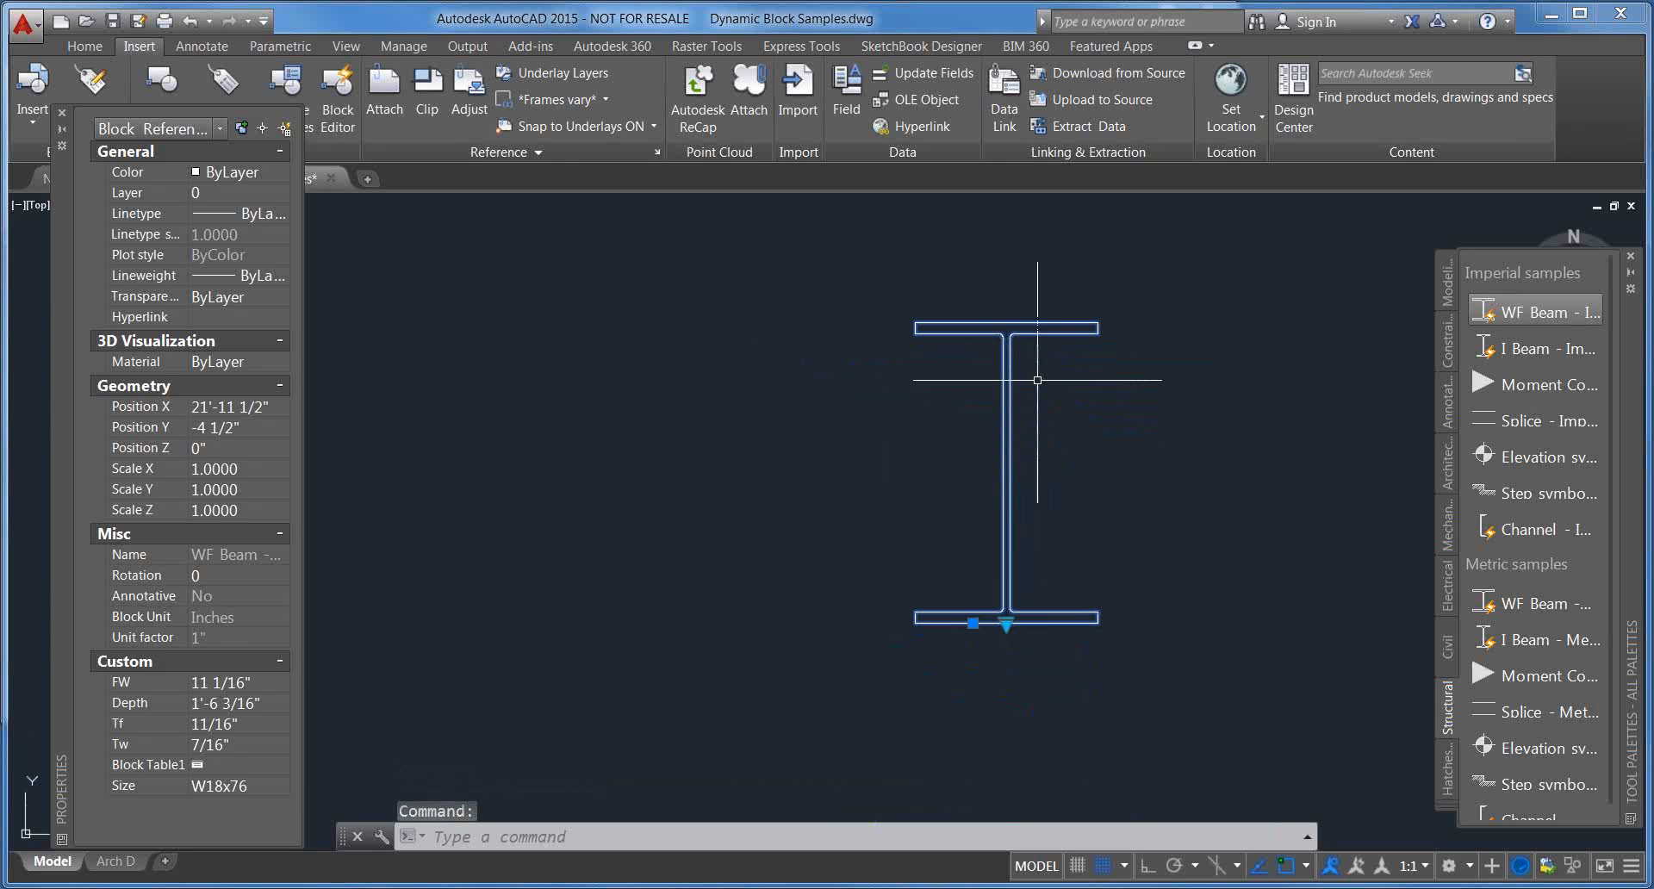
left_click(1005, 628)
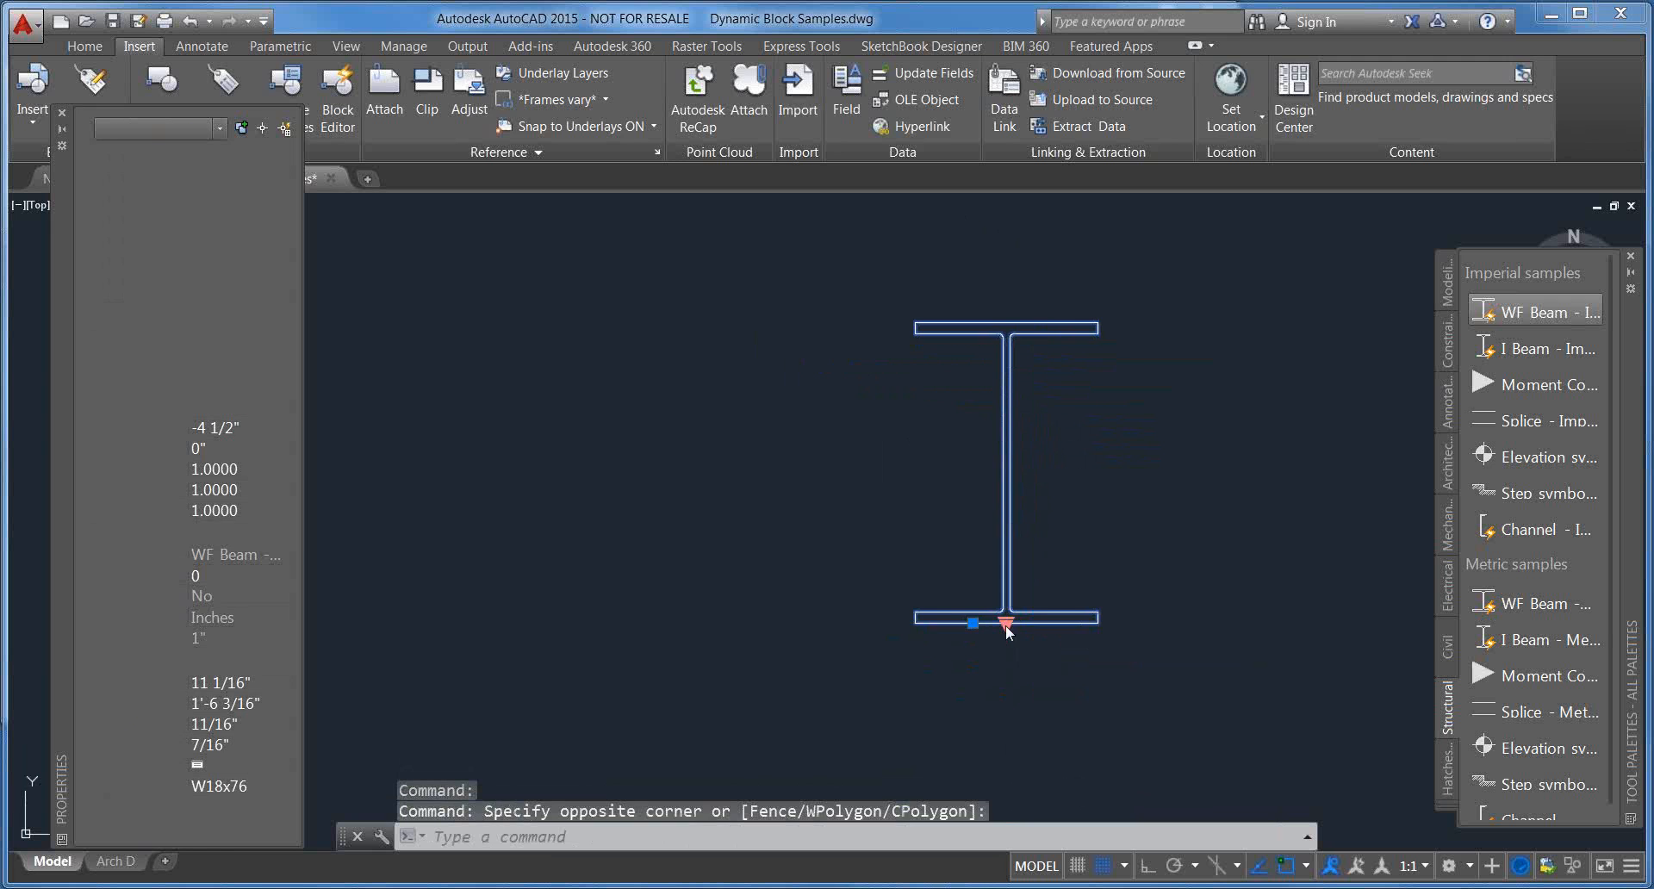
double_click(1007, 629)
left_click(897, 590)
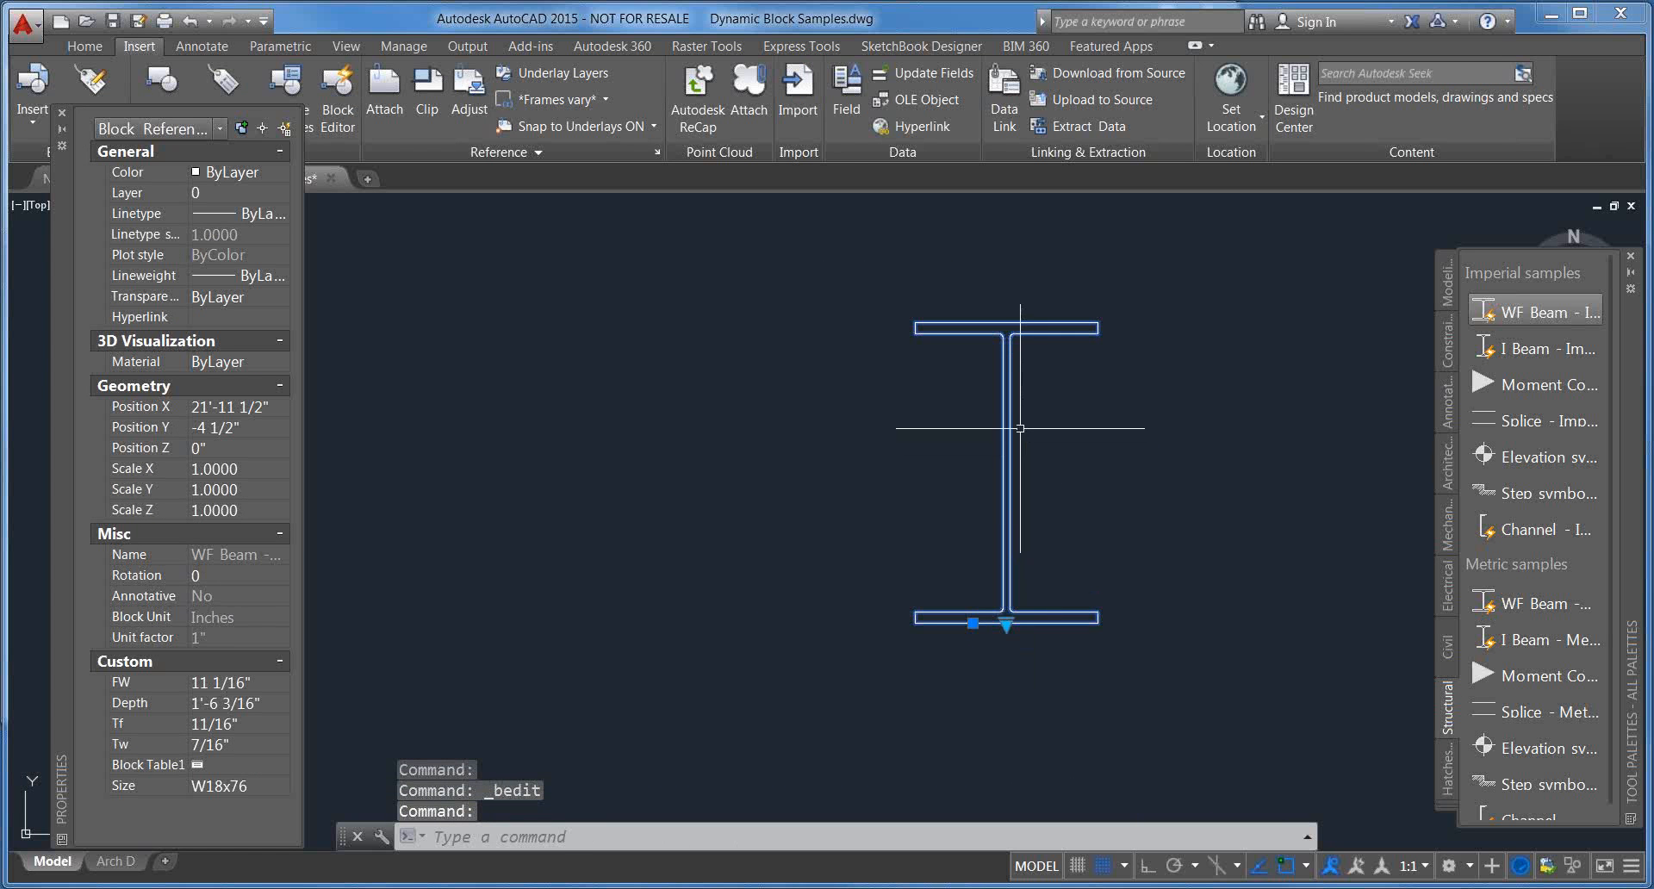
Step: Open the WF Beam in the Block Editor to examine its dimensional constraints and block table, and close it discarding the changes
right_click(1069, 492)
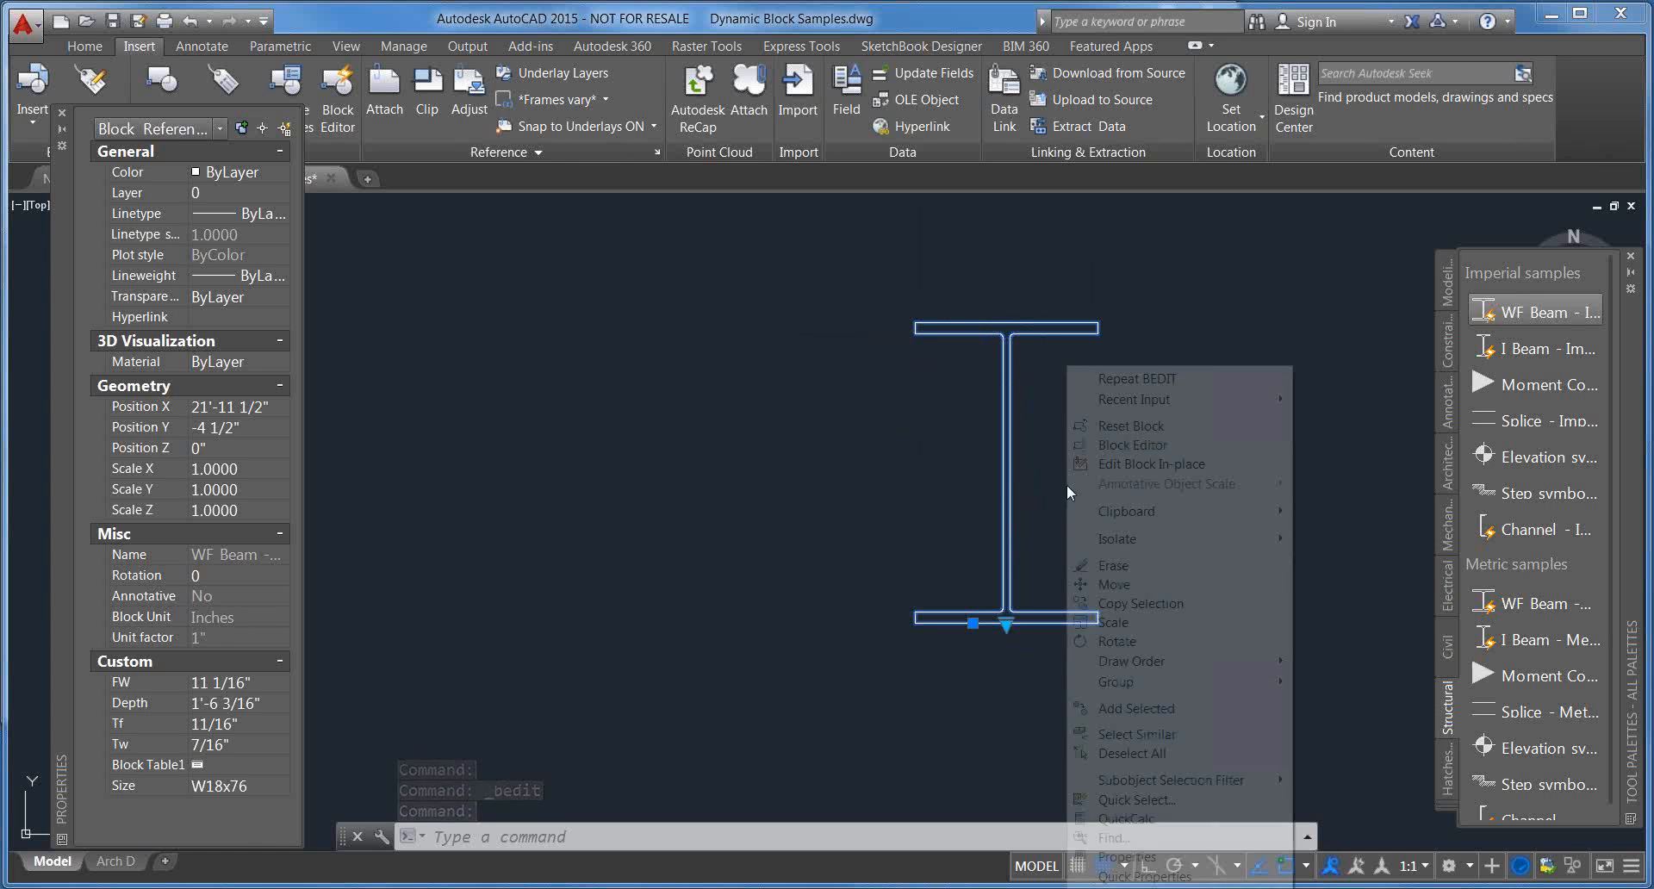
left_click(1130, 445)
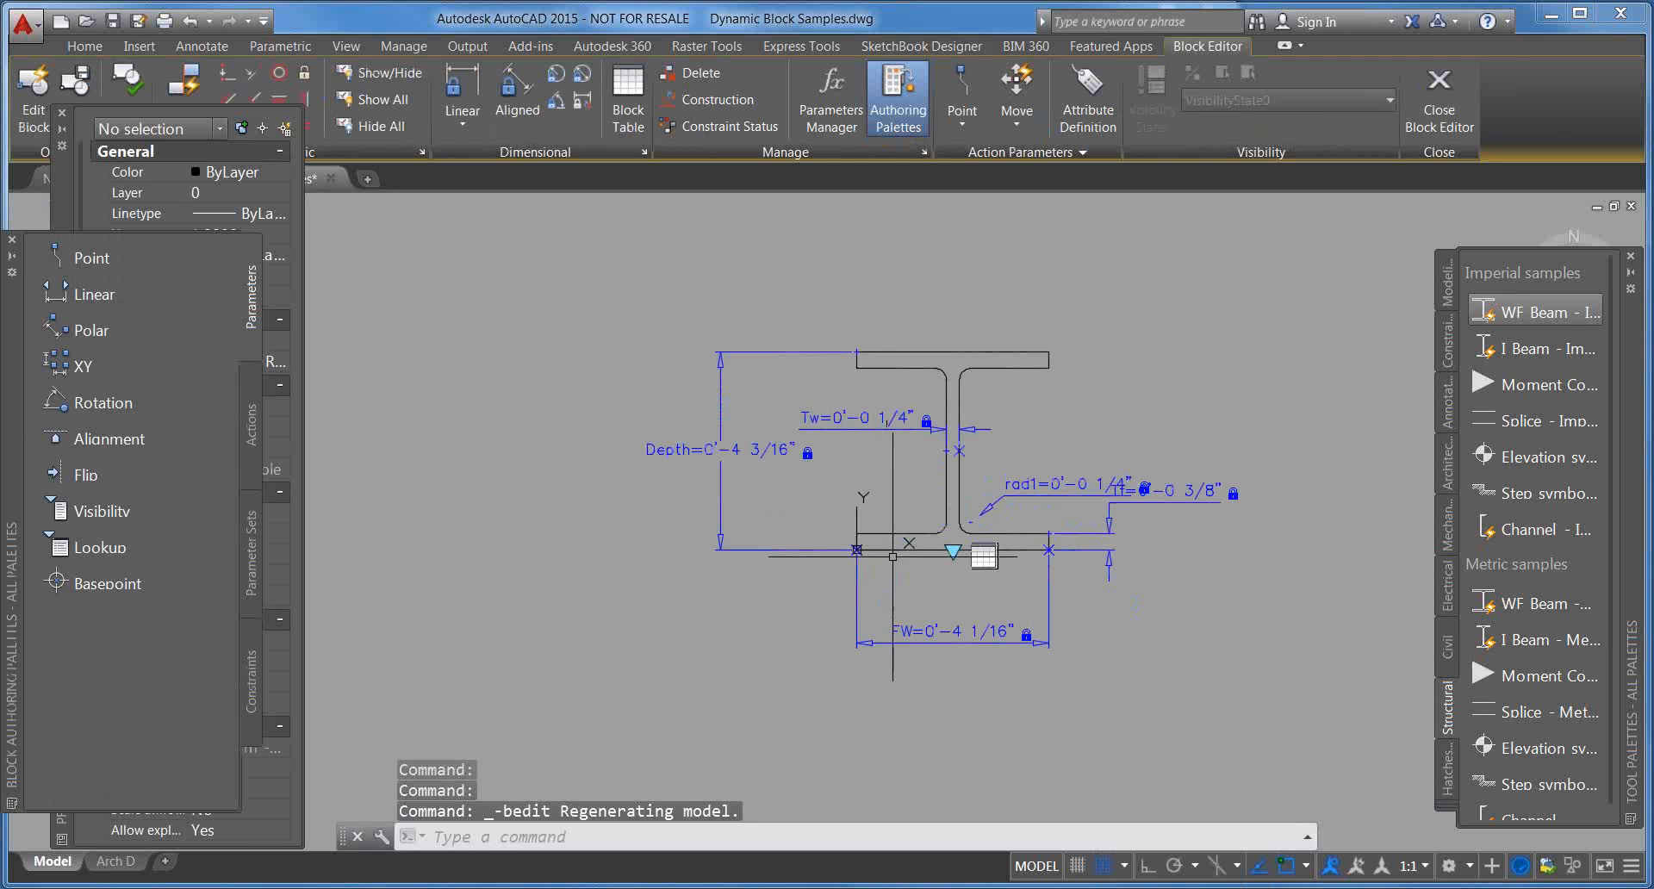
middle_click_drag(945, 336, 1001, 387)
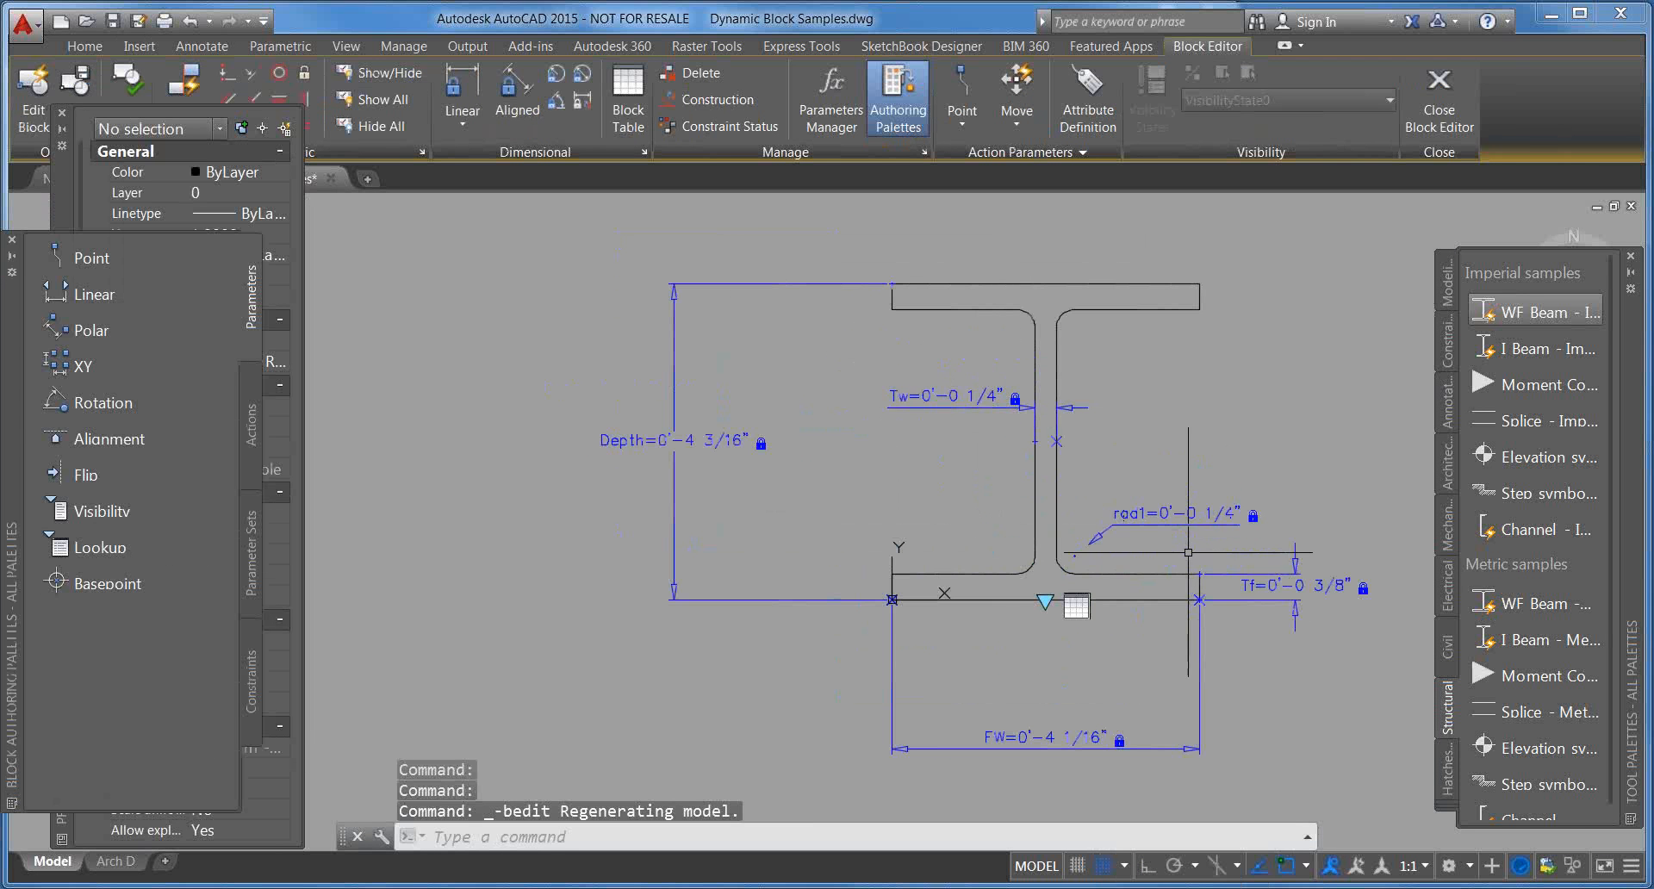
scroll(871, 586, "up", 2)
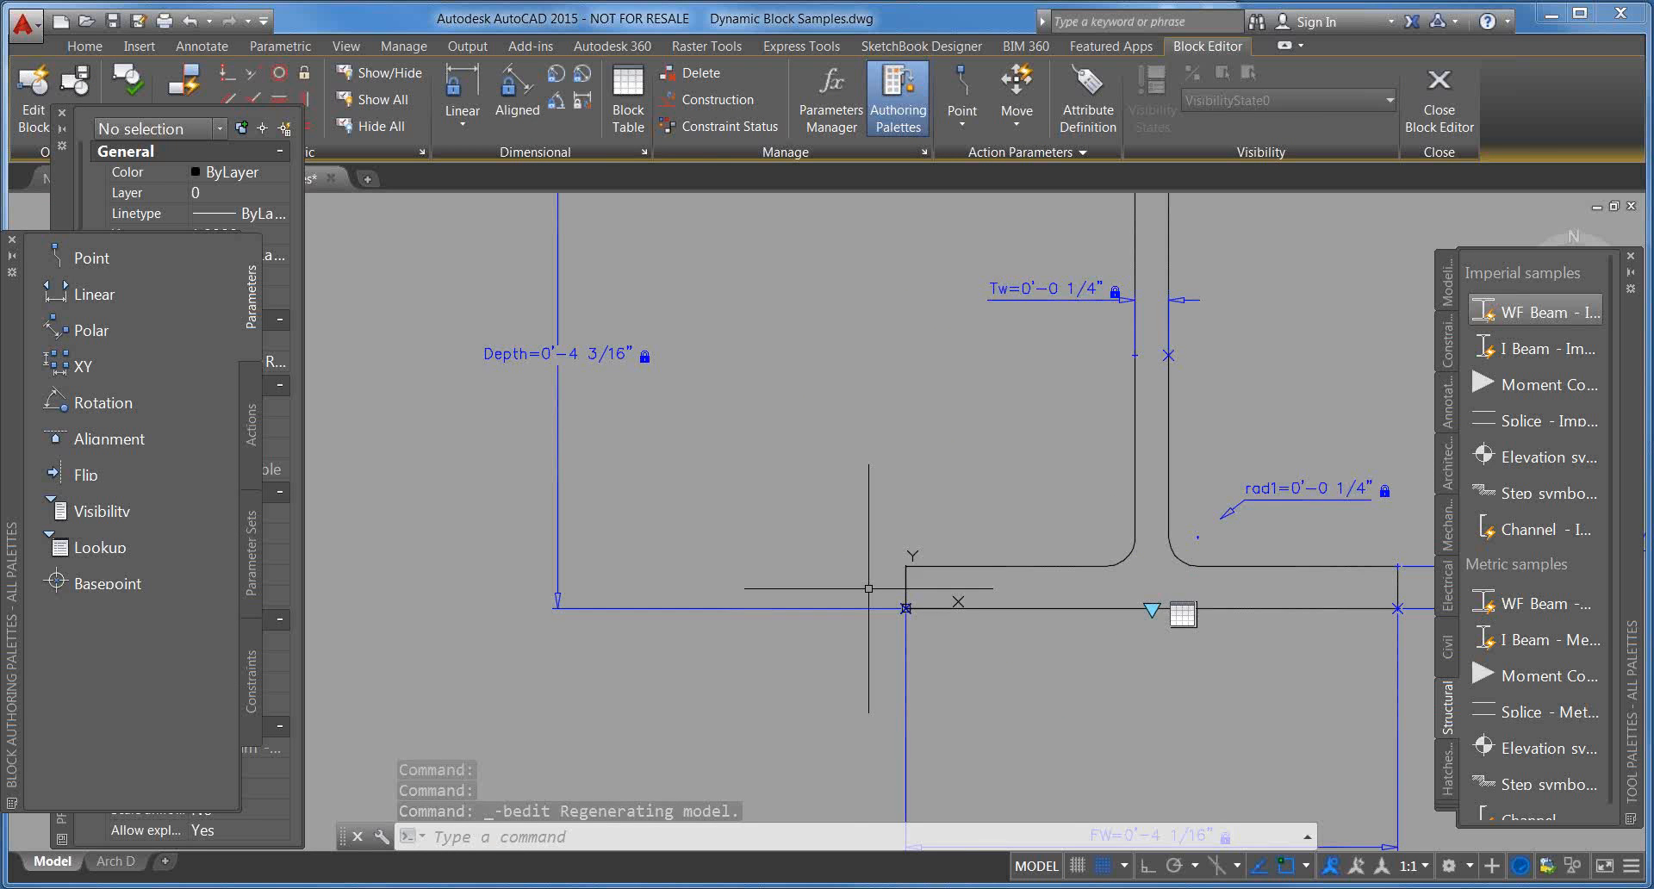
scroll(871, 586, "down", 4)
scroll(950, 473, "up", 2)
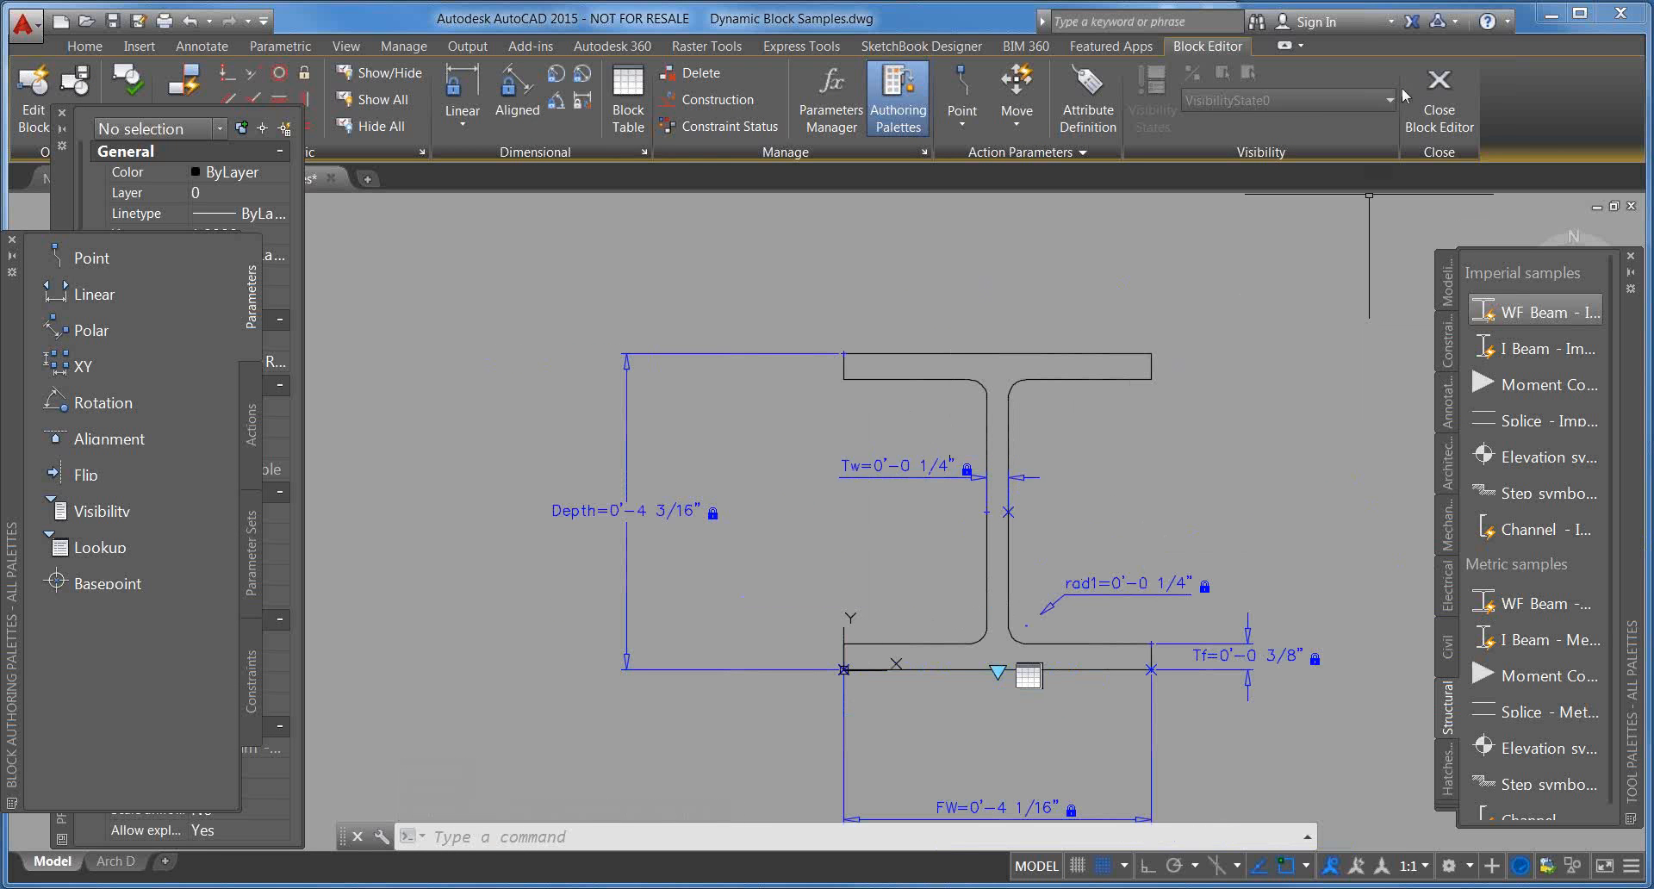
left_click(1438, 100)
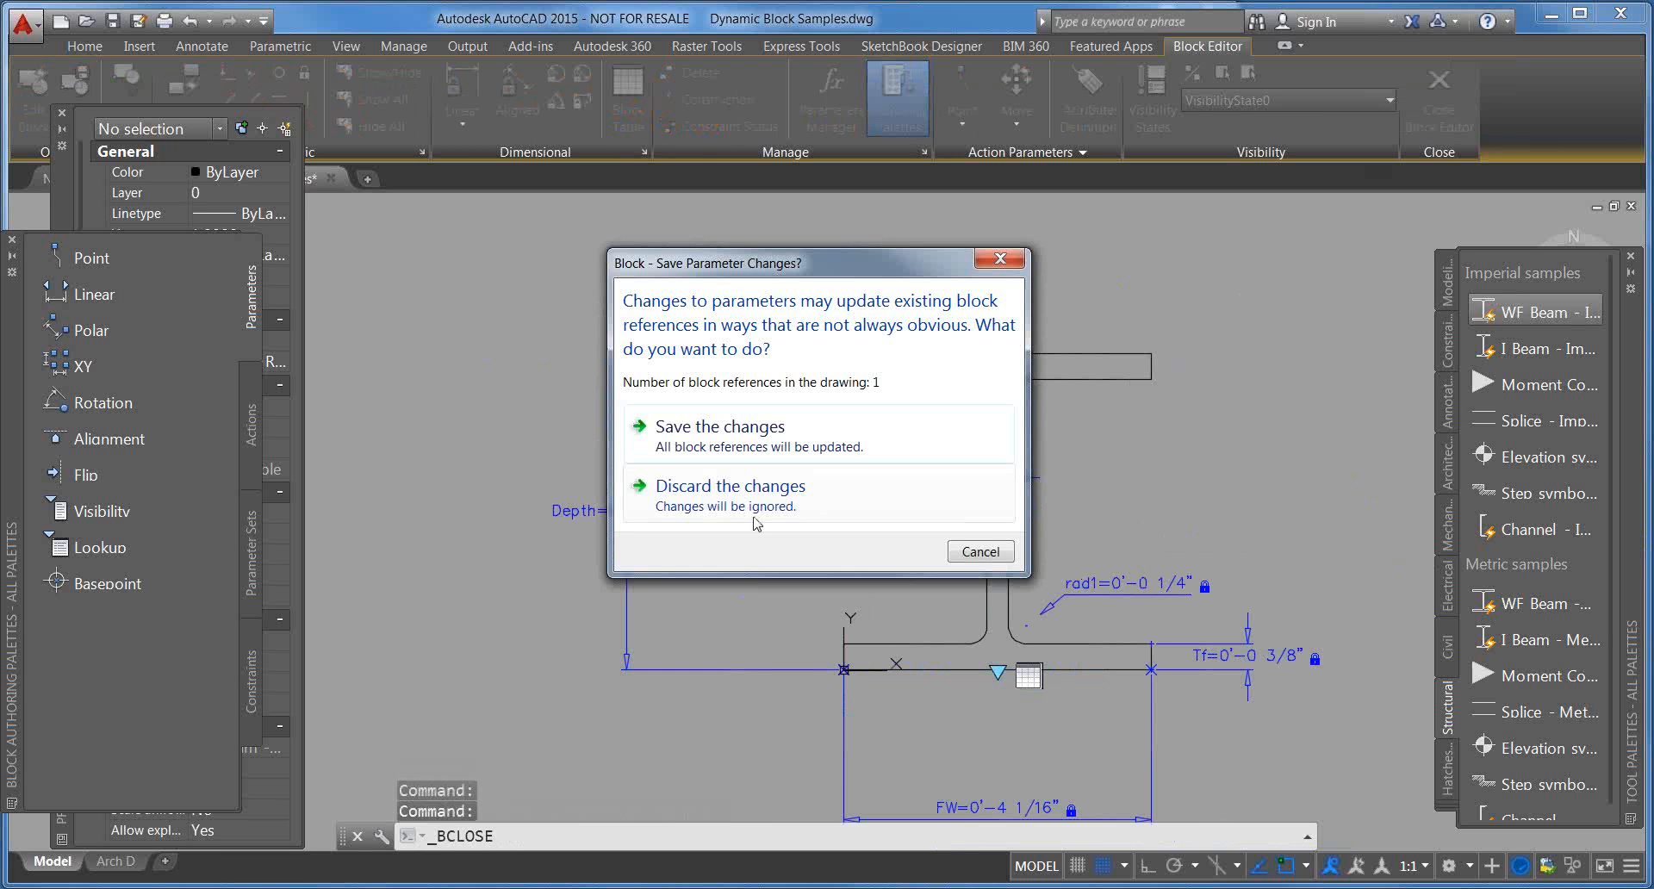
left_click(757, 517)
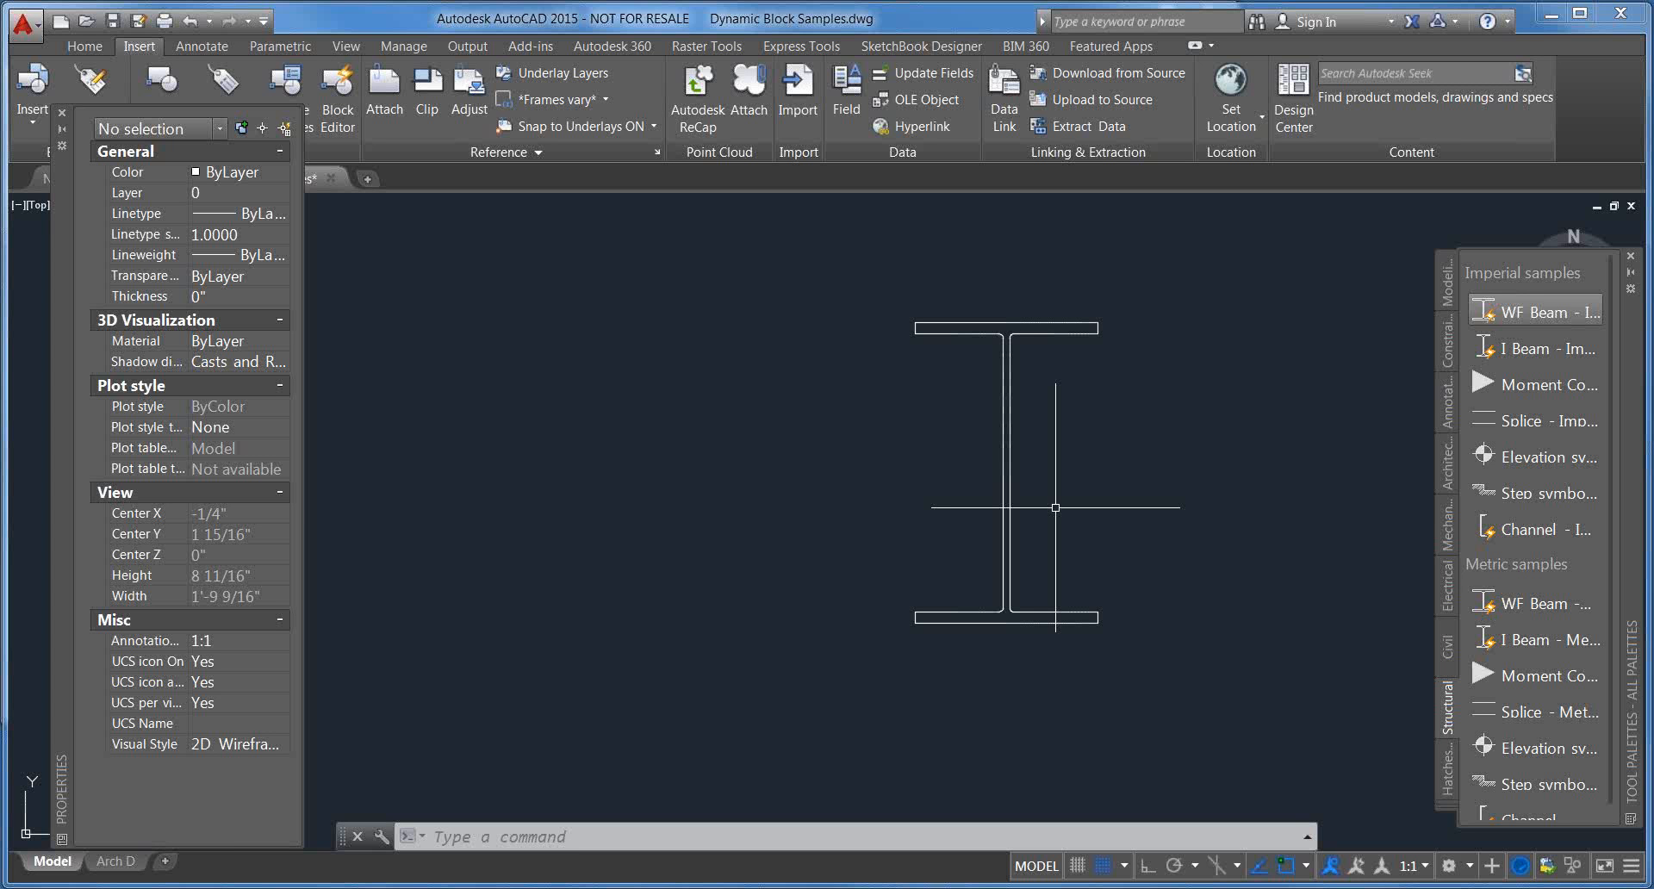
Step: Open the Toilet block beside the circle in the Block Editor to view its flip and visibility parameters, and close it discarding the changes
scroll(1041, 483, "down", 9)
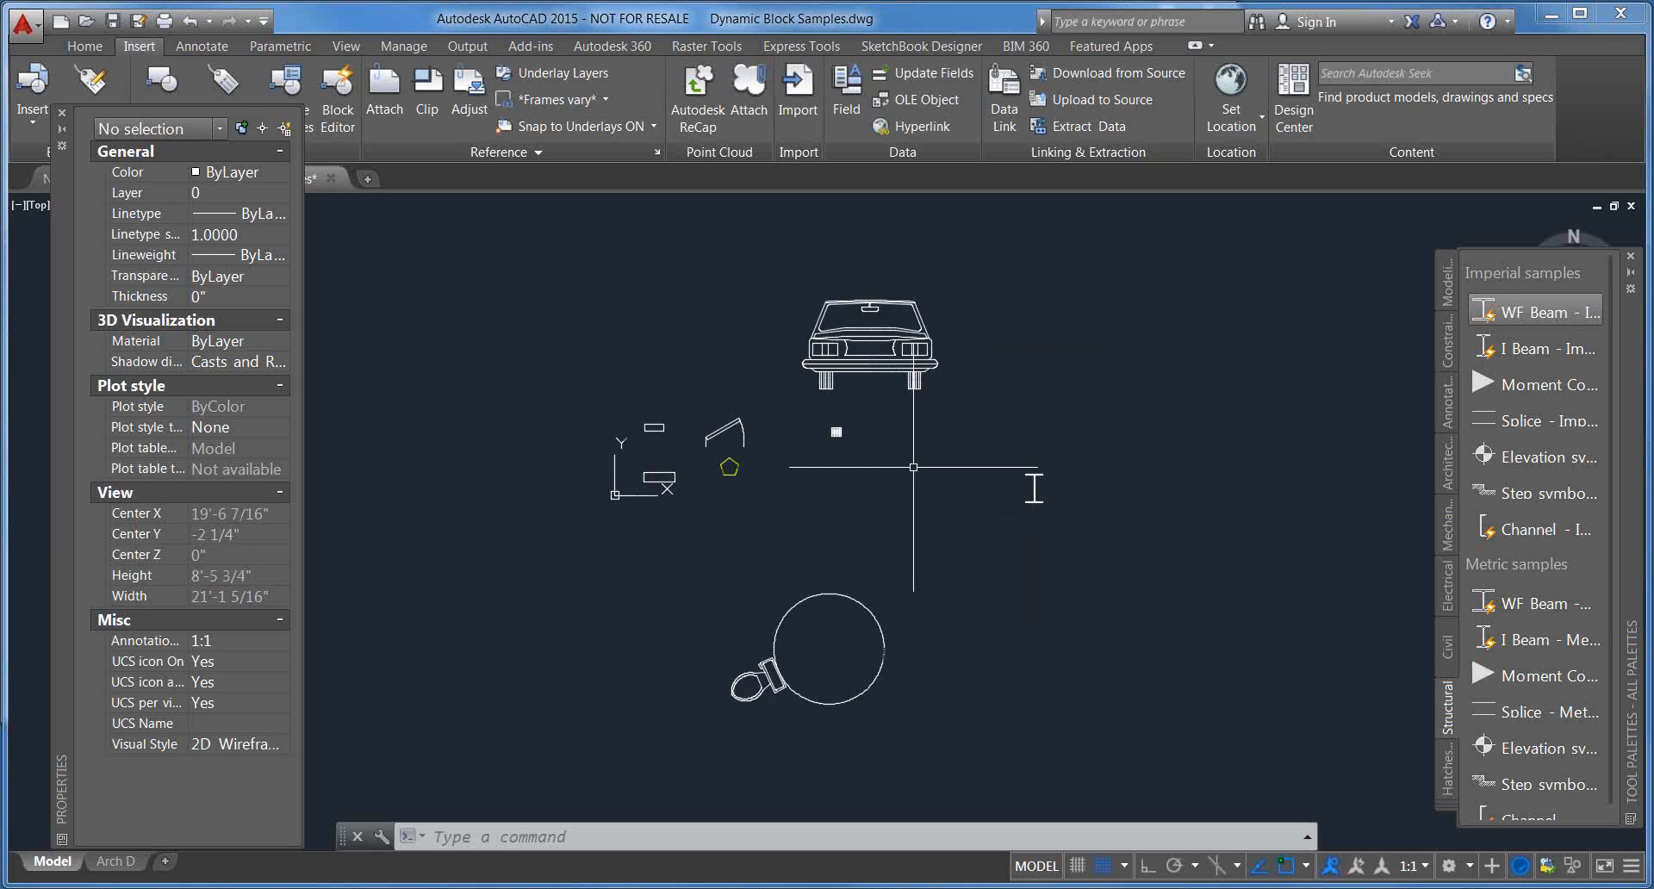
middle_click_drag(885, 448, 1014, 413)
scroll(879, 663, "up", 4)
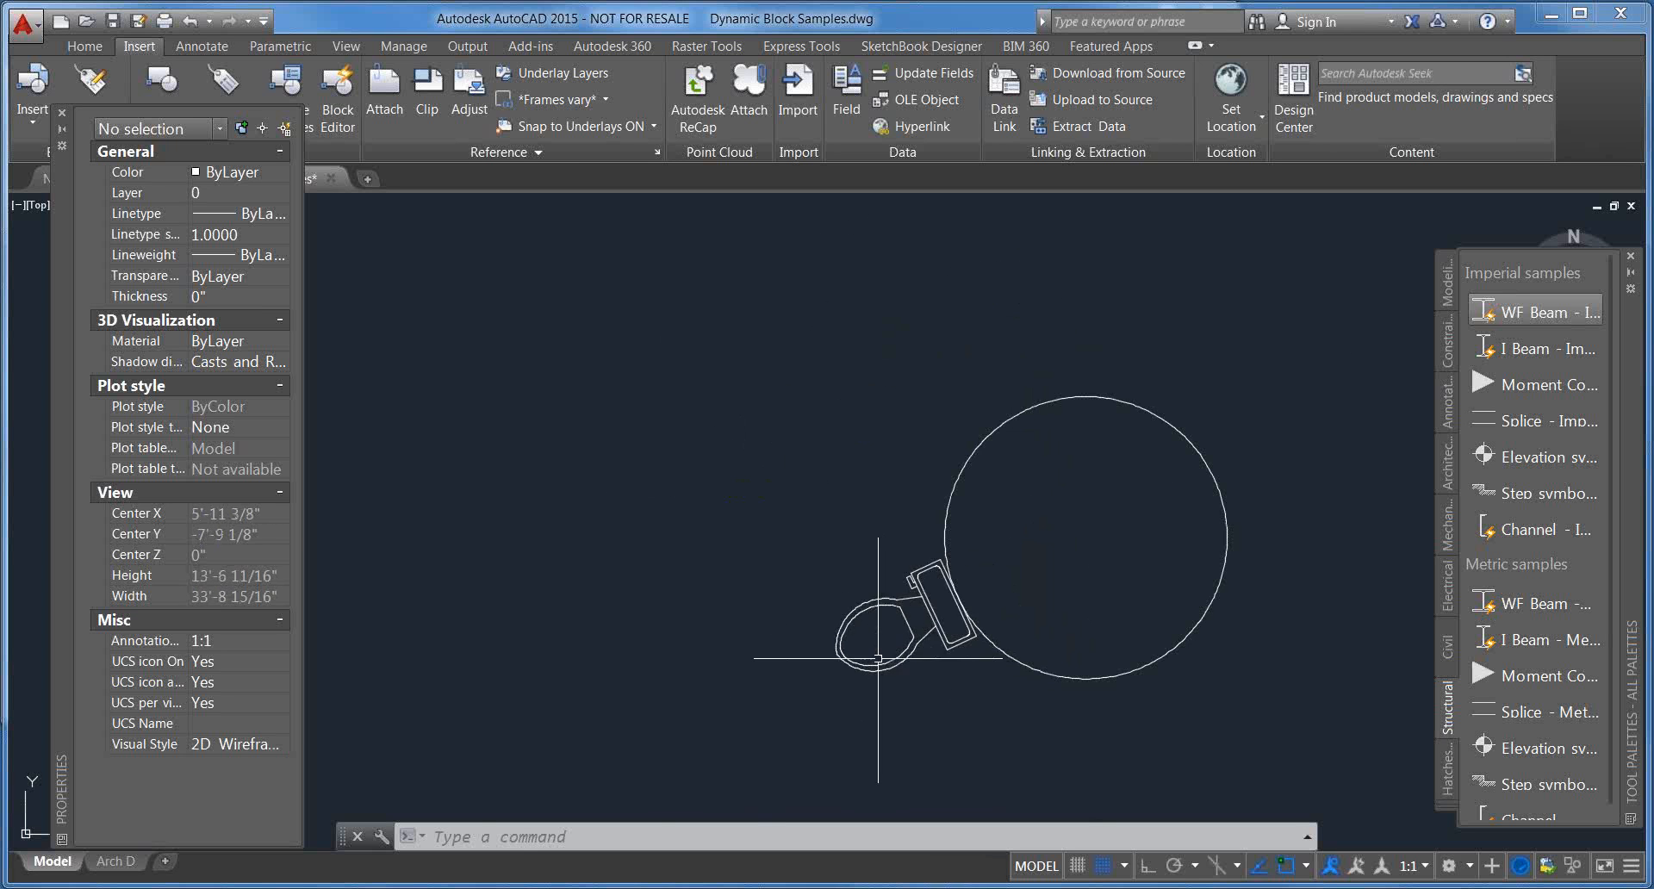
left_click(881, 665)
right_click(881, 665)
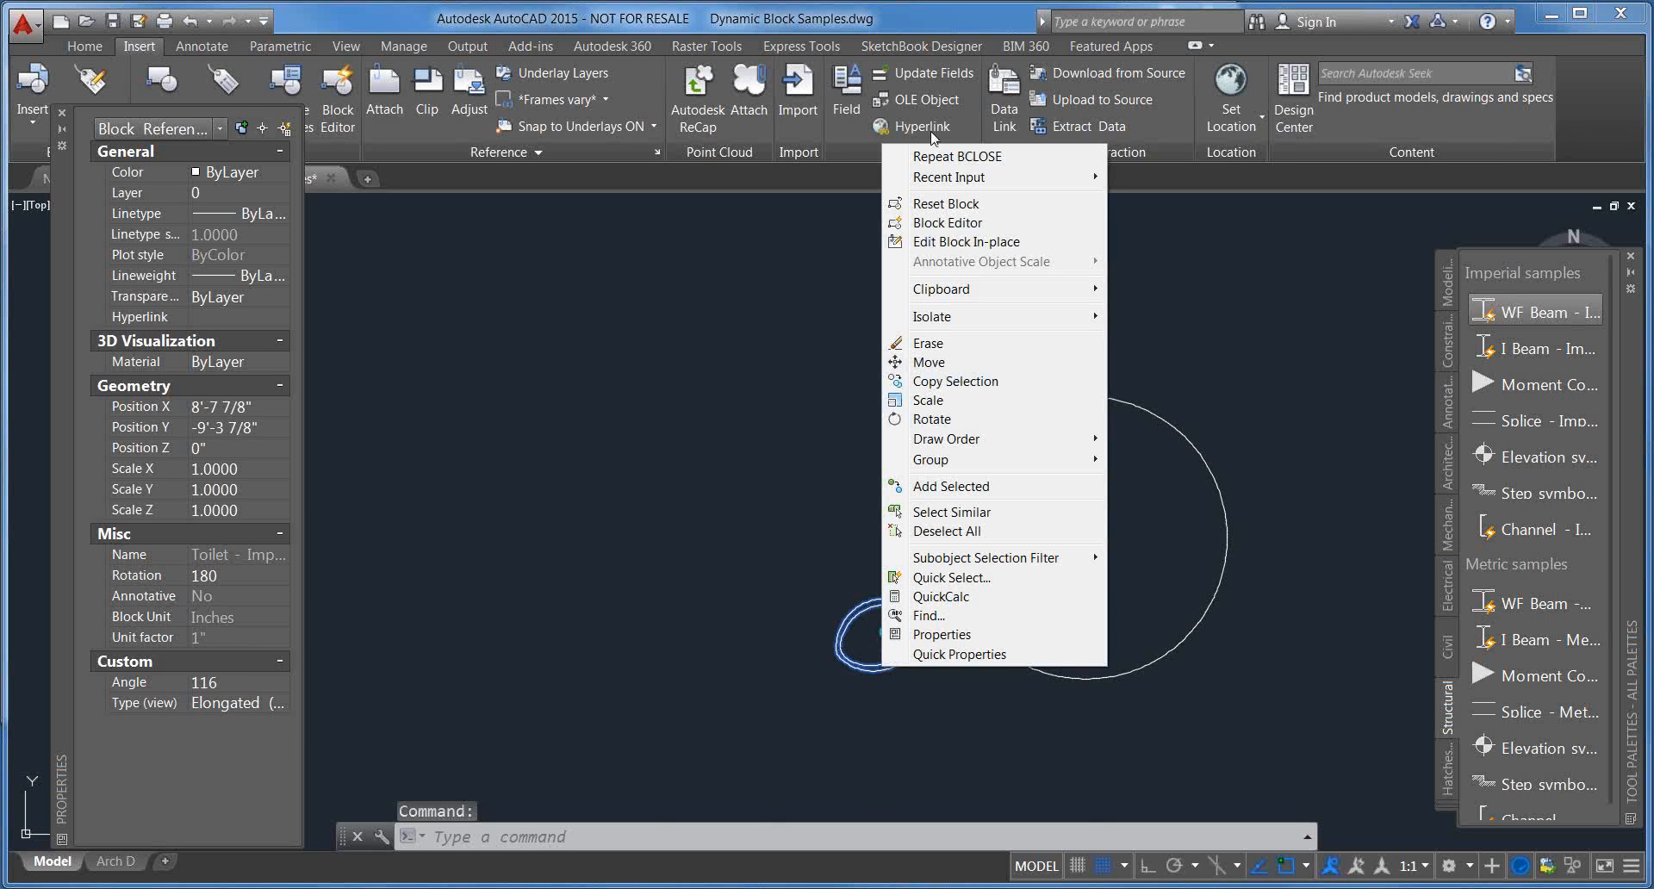
left_click(947, 222)
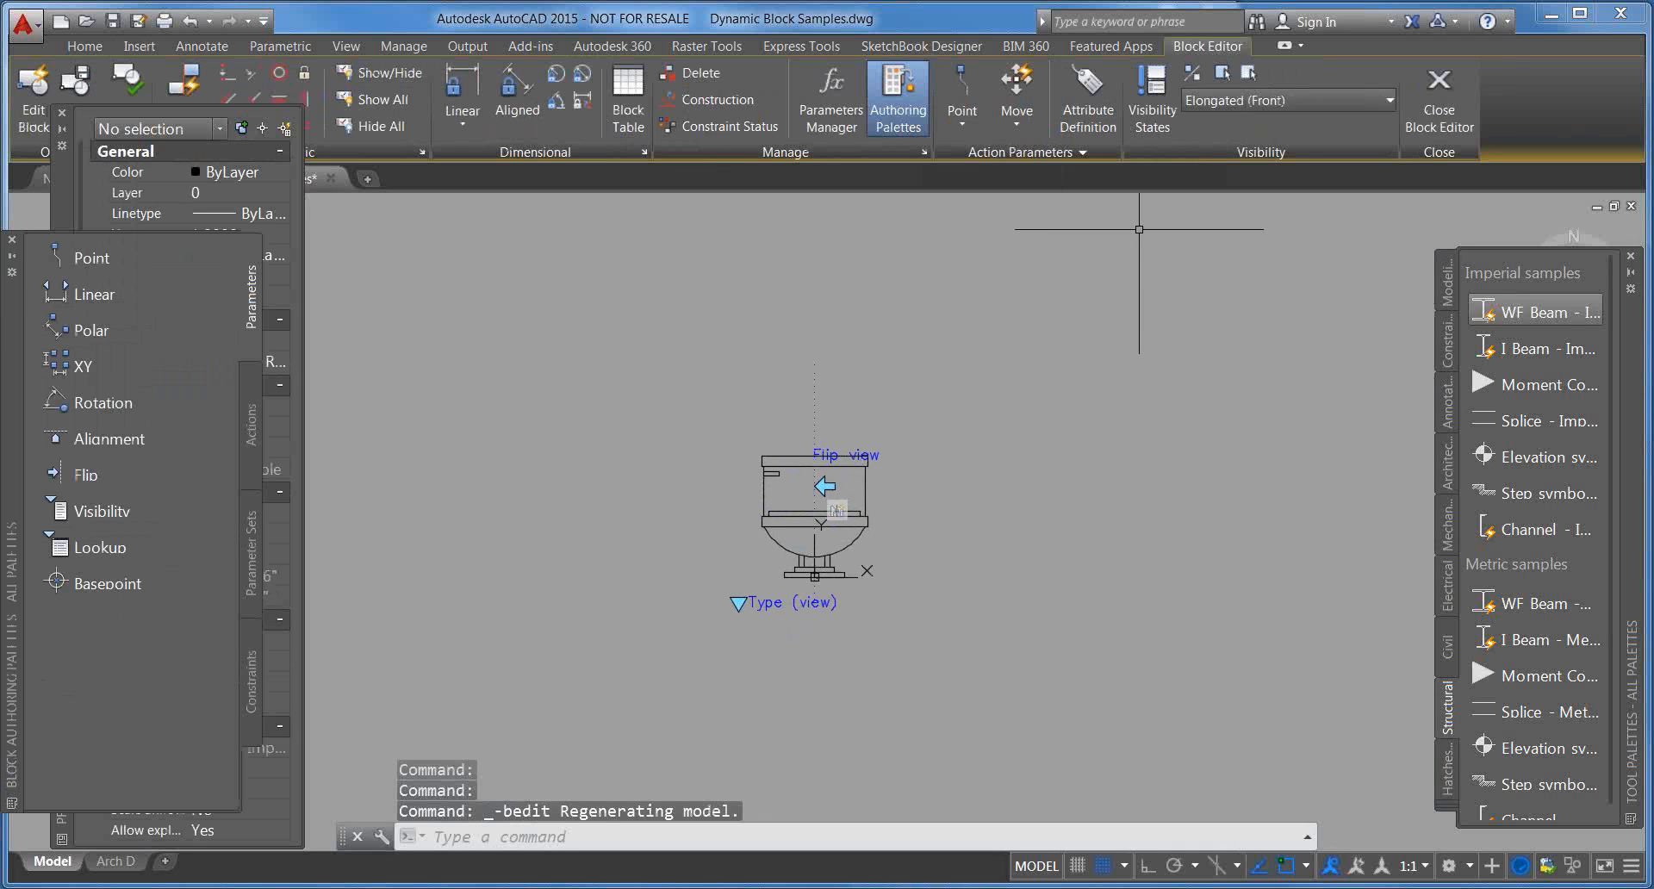
left_click(1439, 99)
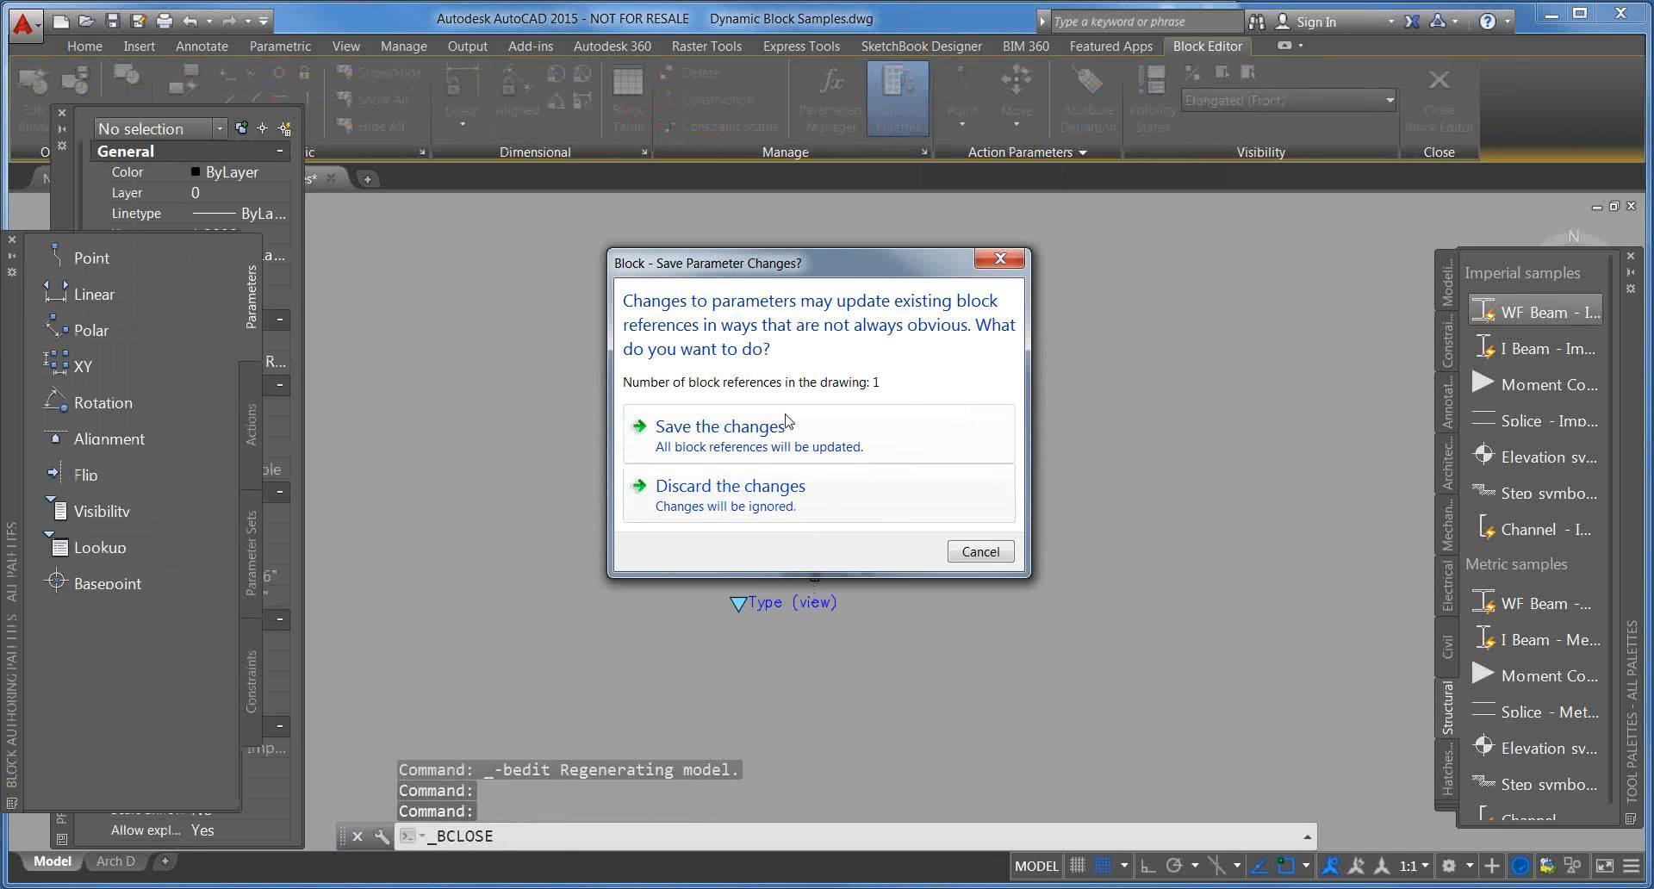
left_click(758, 492)
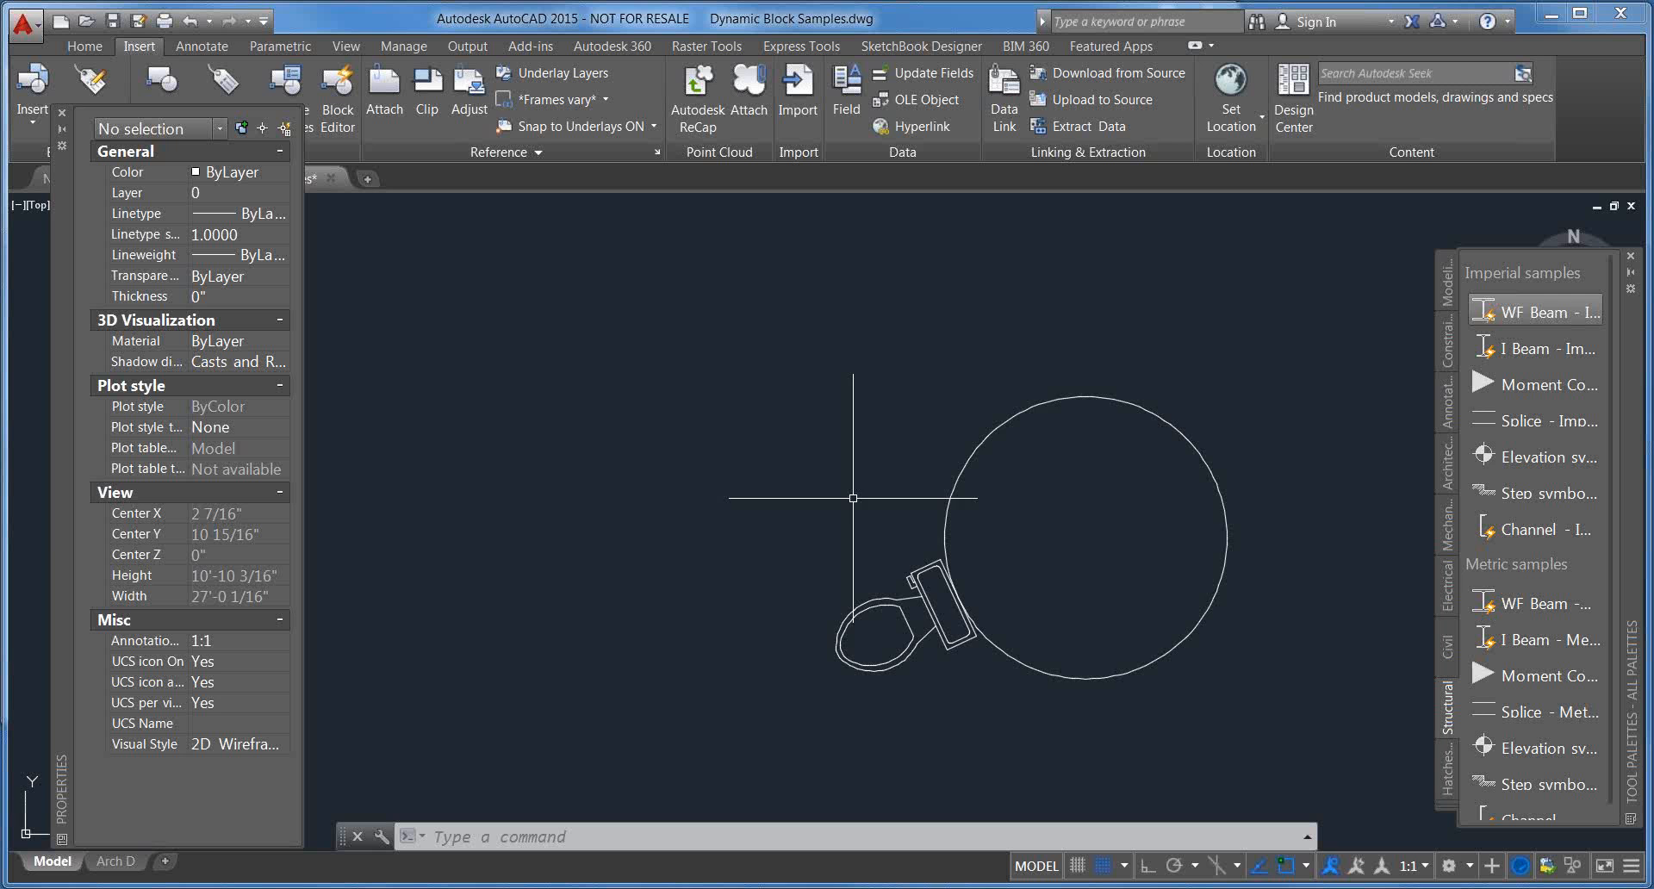
Step: Open the pentagon Shapes block in the Block Editor, show the objects hidden in the Triangle visibility state, and exit discarding the changes
scroll(853, 498, "down", 4)
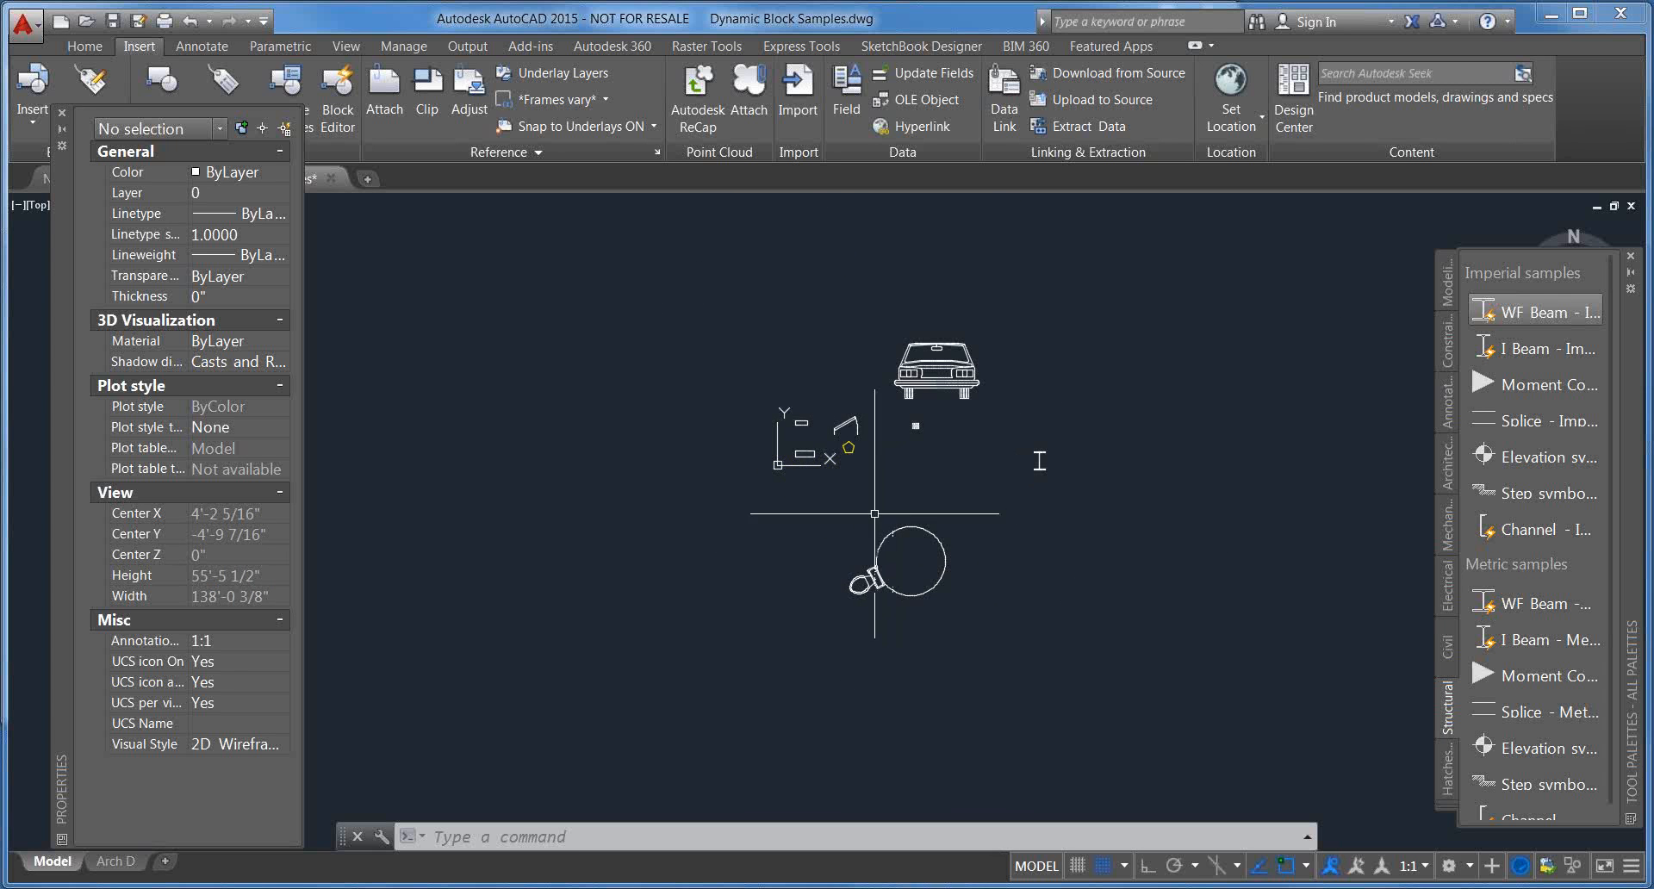
scroll(840, 487, "up", 3)
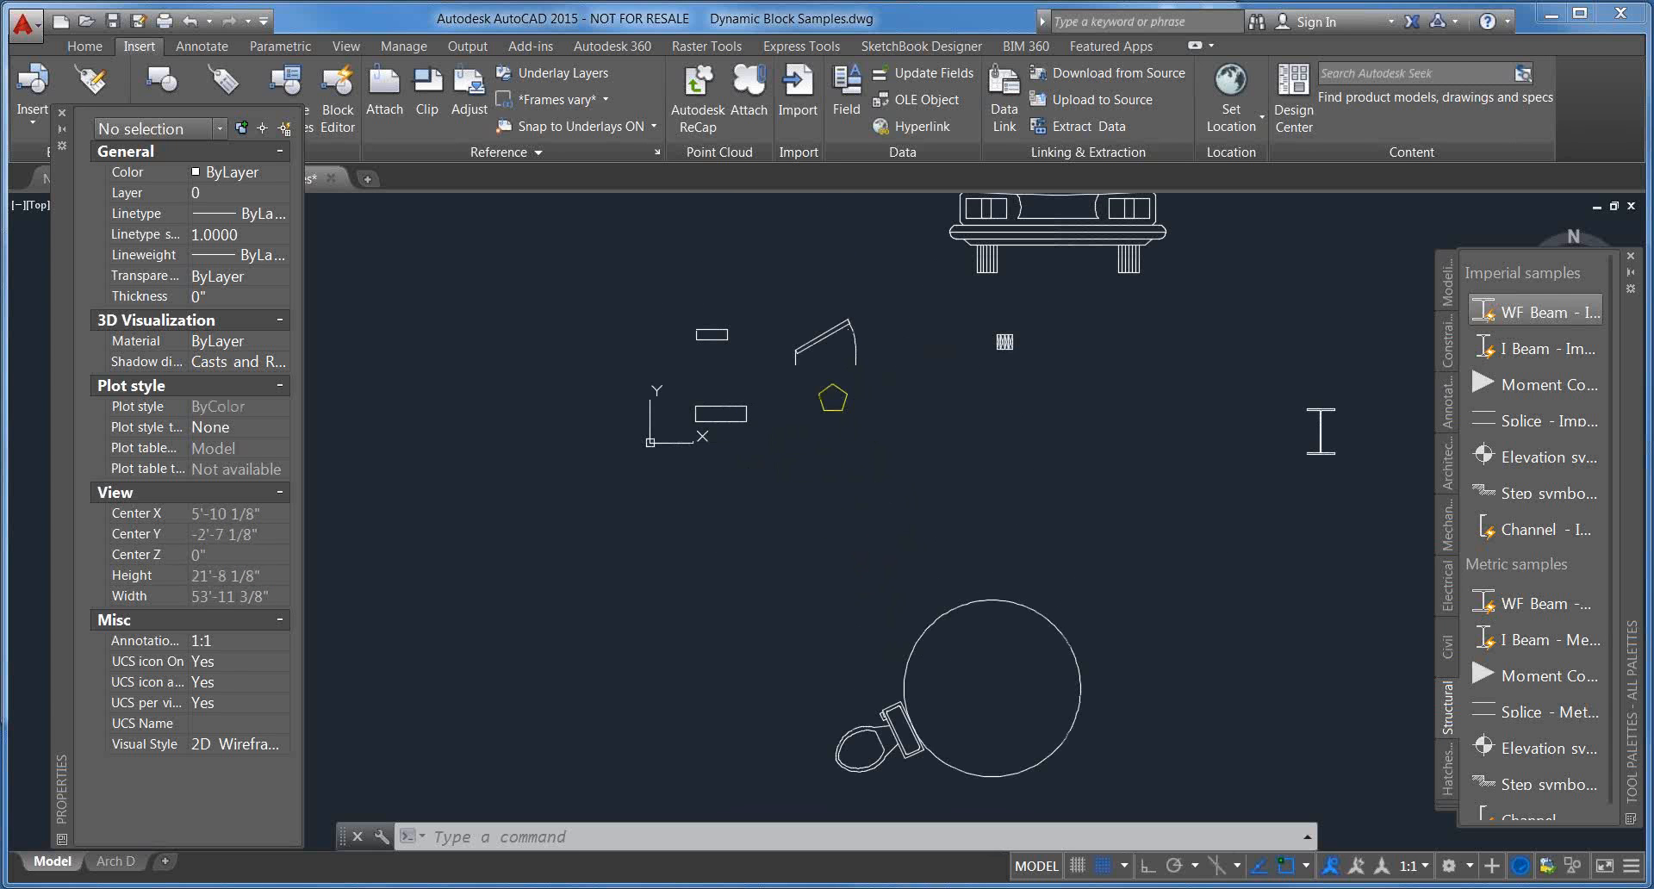
left_click(832, 399)
scroll(832, 401, "up", 3)
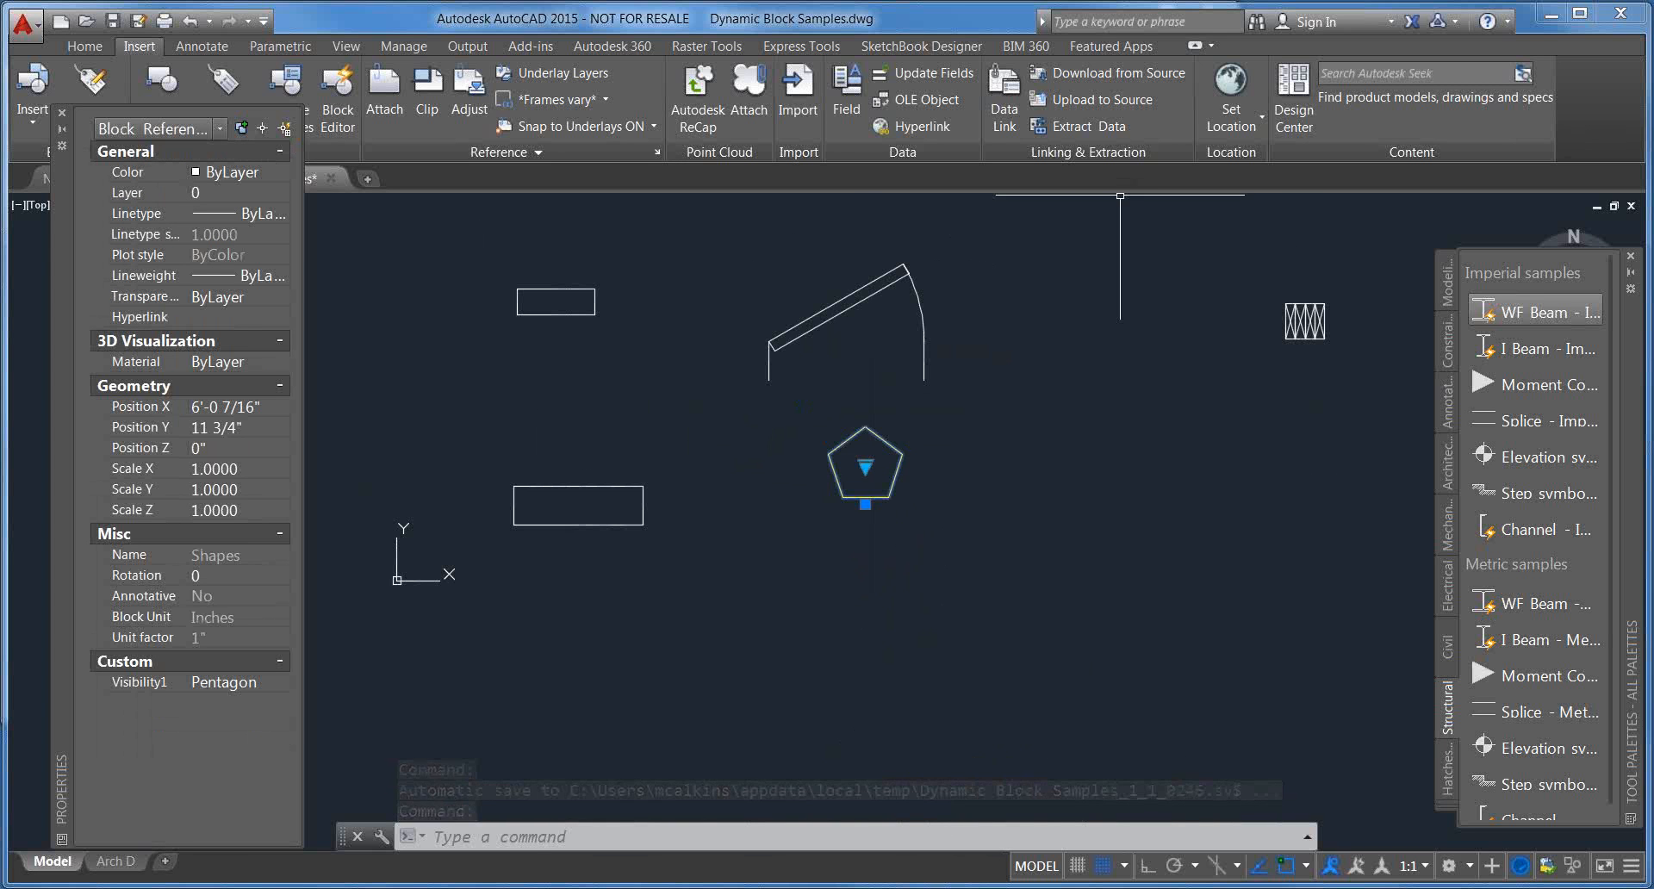
right_click(958, 368)
left_click(1004, 445)
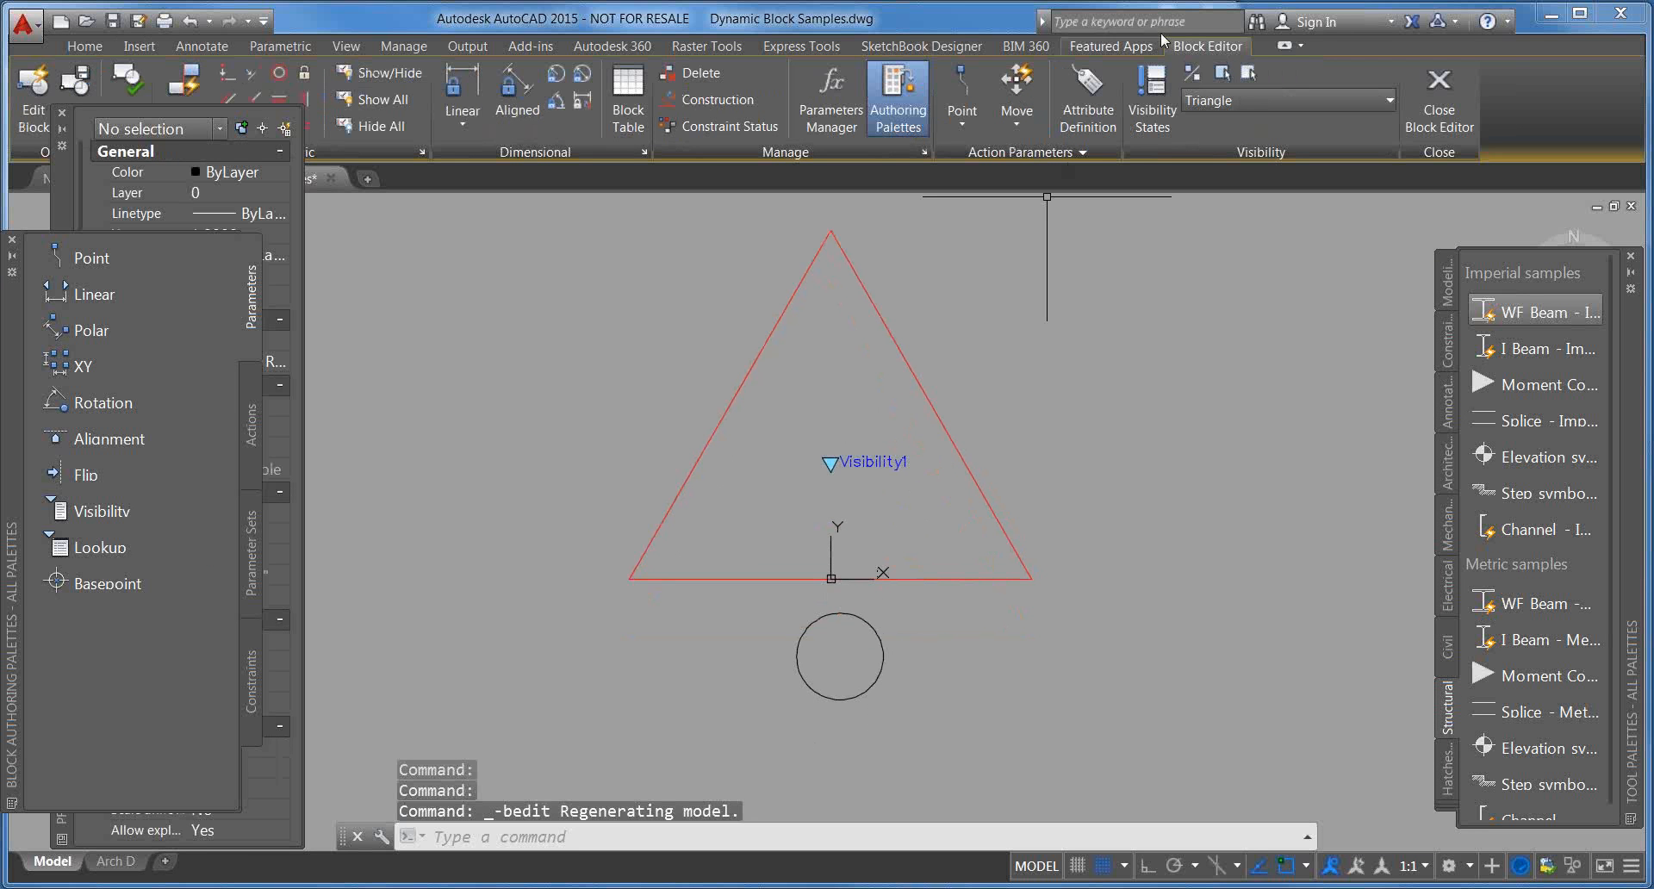
left_click(1193, 73)
scroll(1005, 398, "down", 2)
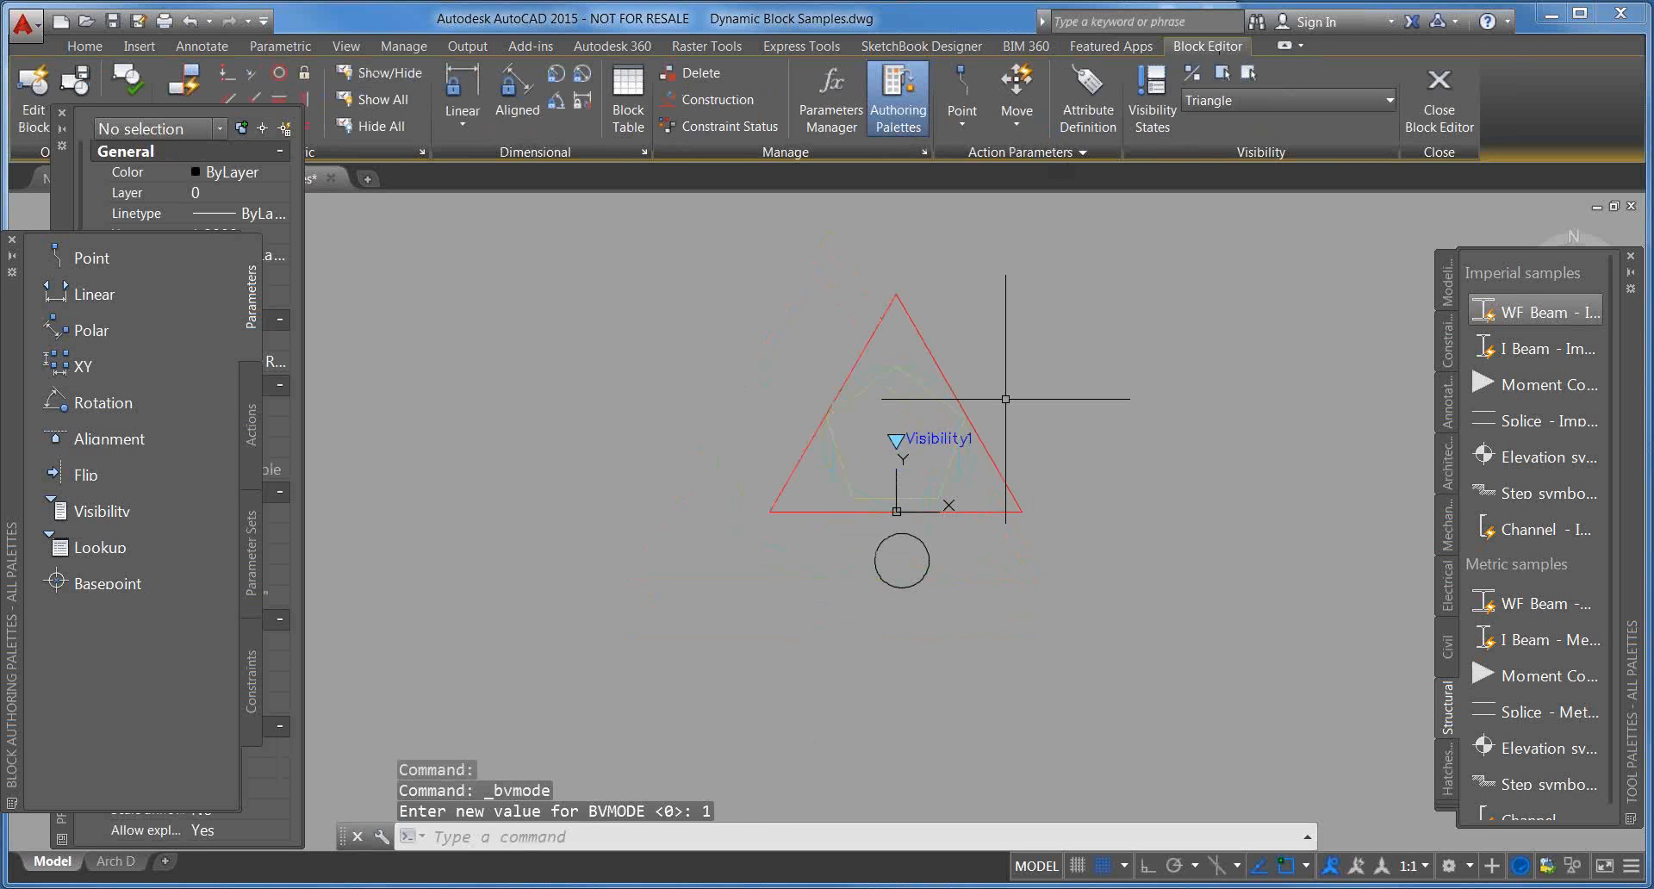
left_click(1439, 95)
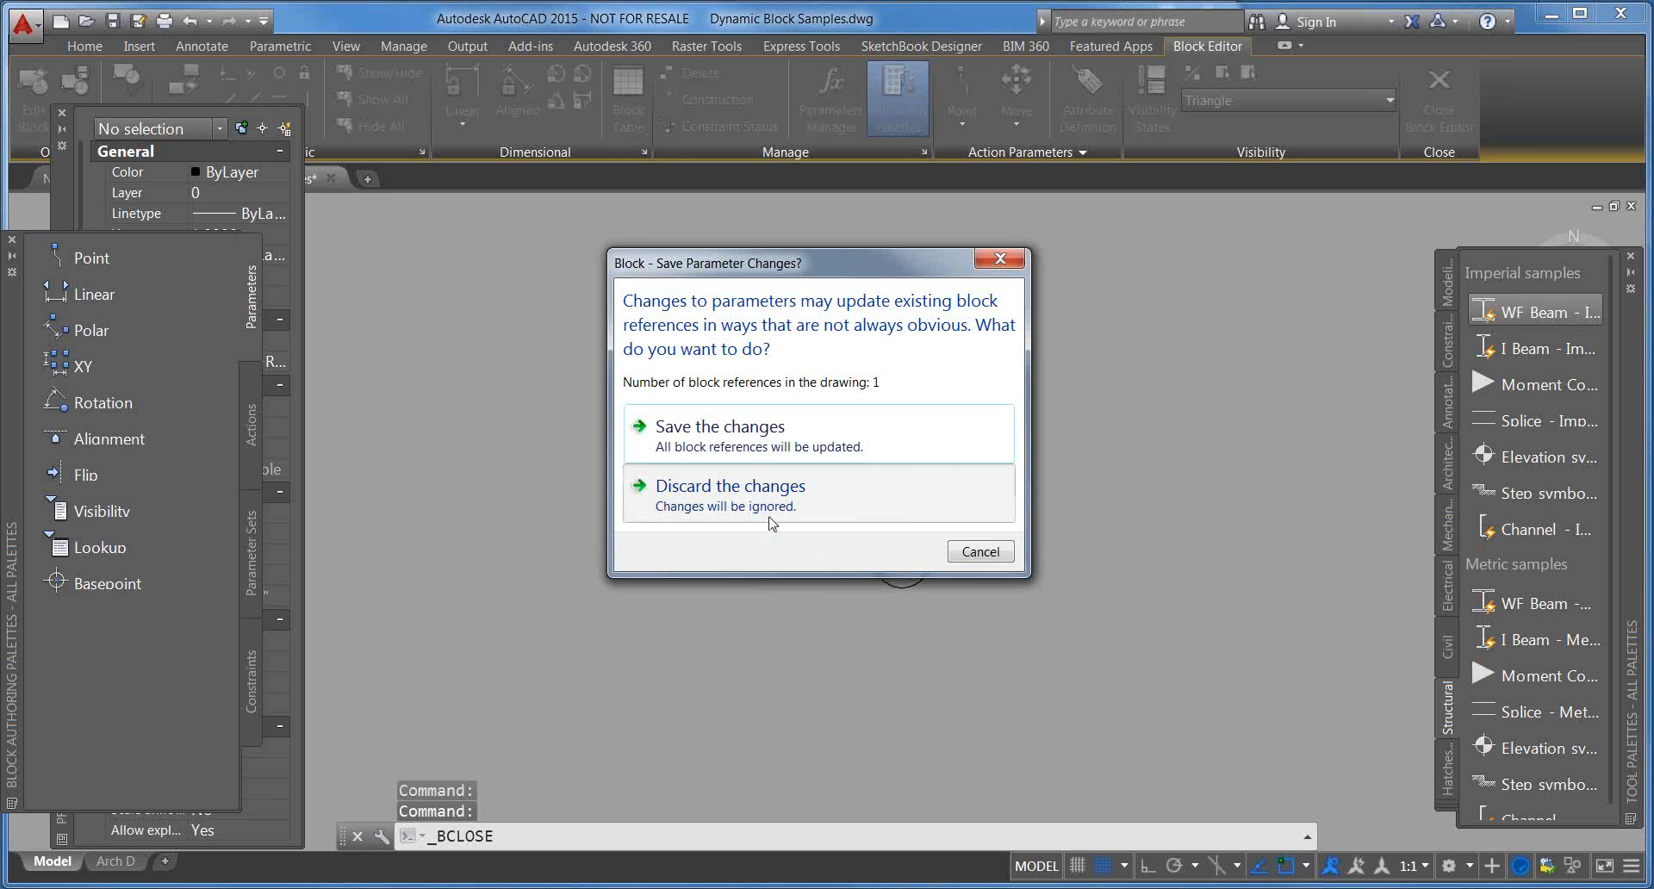
left_click(769, 522)
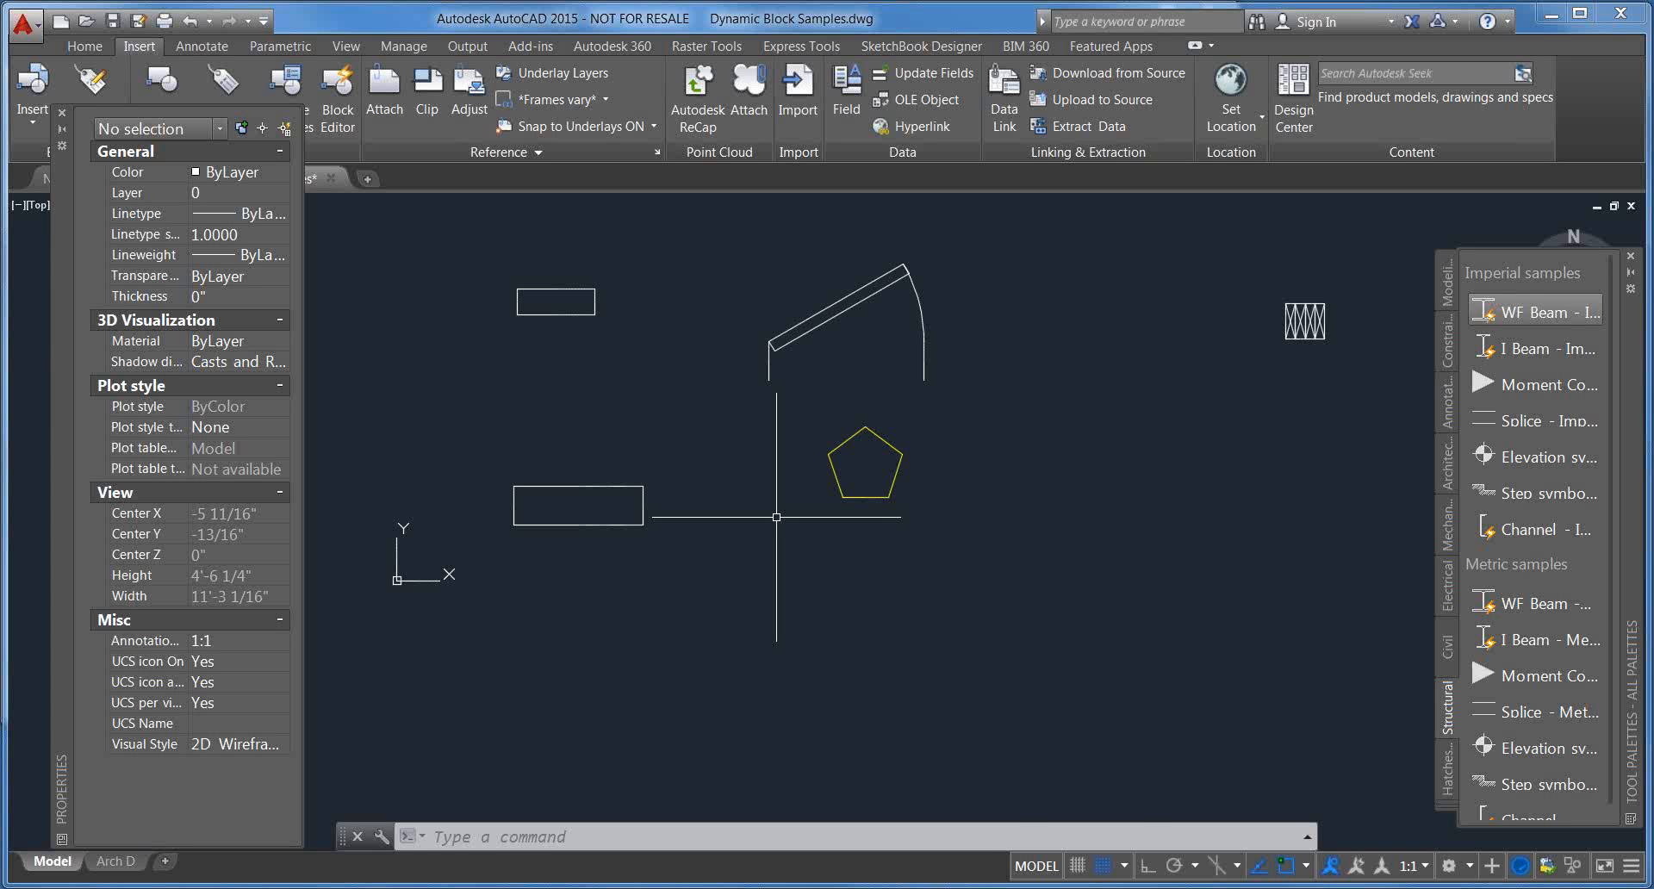
Step: Measure the distance diagonally across the small crossed block beneath the car, and end the command without a second point
scroll(776, 517, "down", 2)
middle_click_drag(972, 430, 898, 568)
scroll(898, 568, "down", 2)
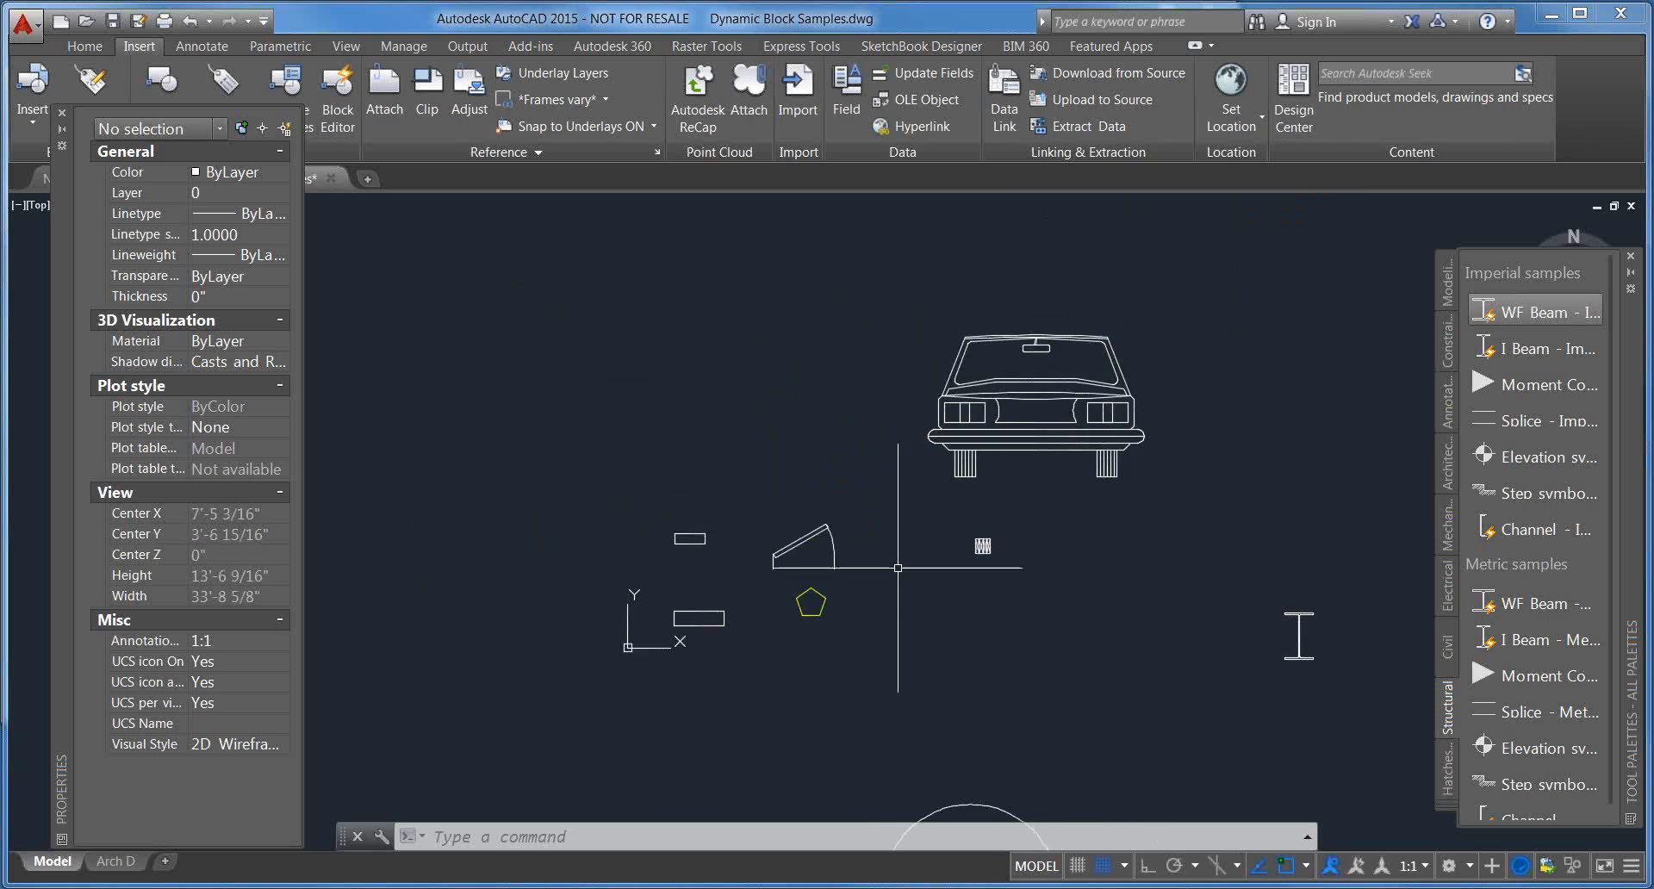
scroll(898, 568, "down", 1)
scroll(964, 491, "up", 2)
type("i")
key("Return")
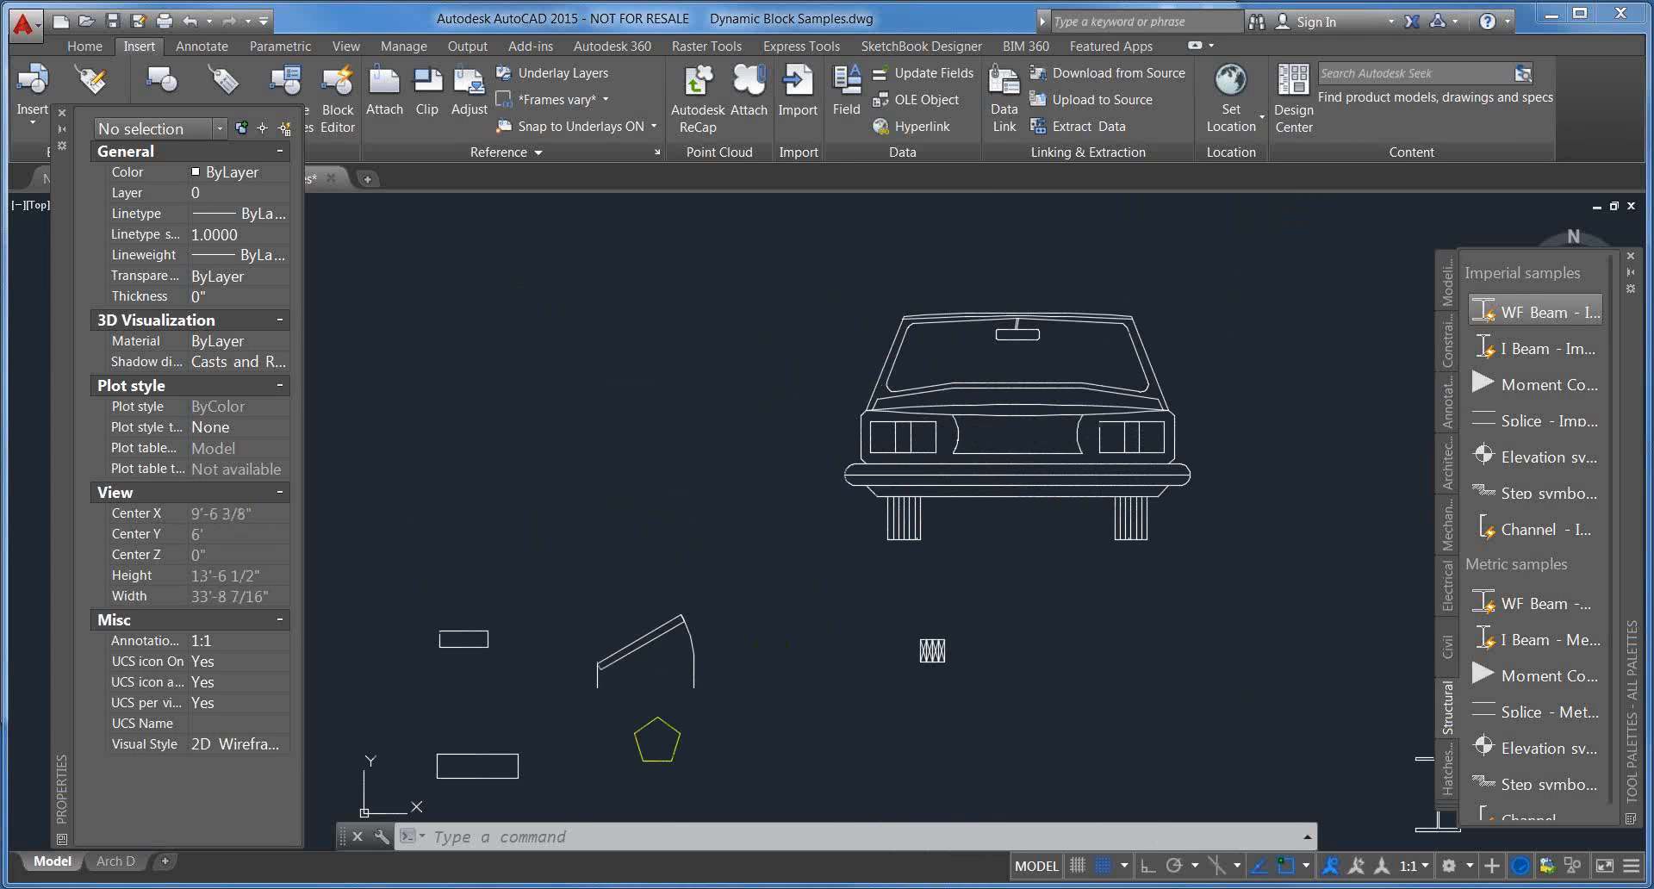
scroll(935, 672, "up", 4)
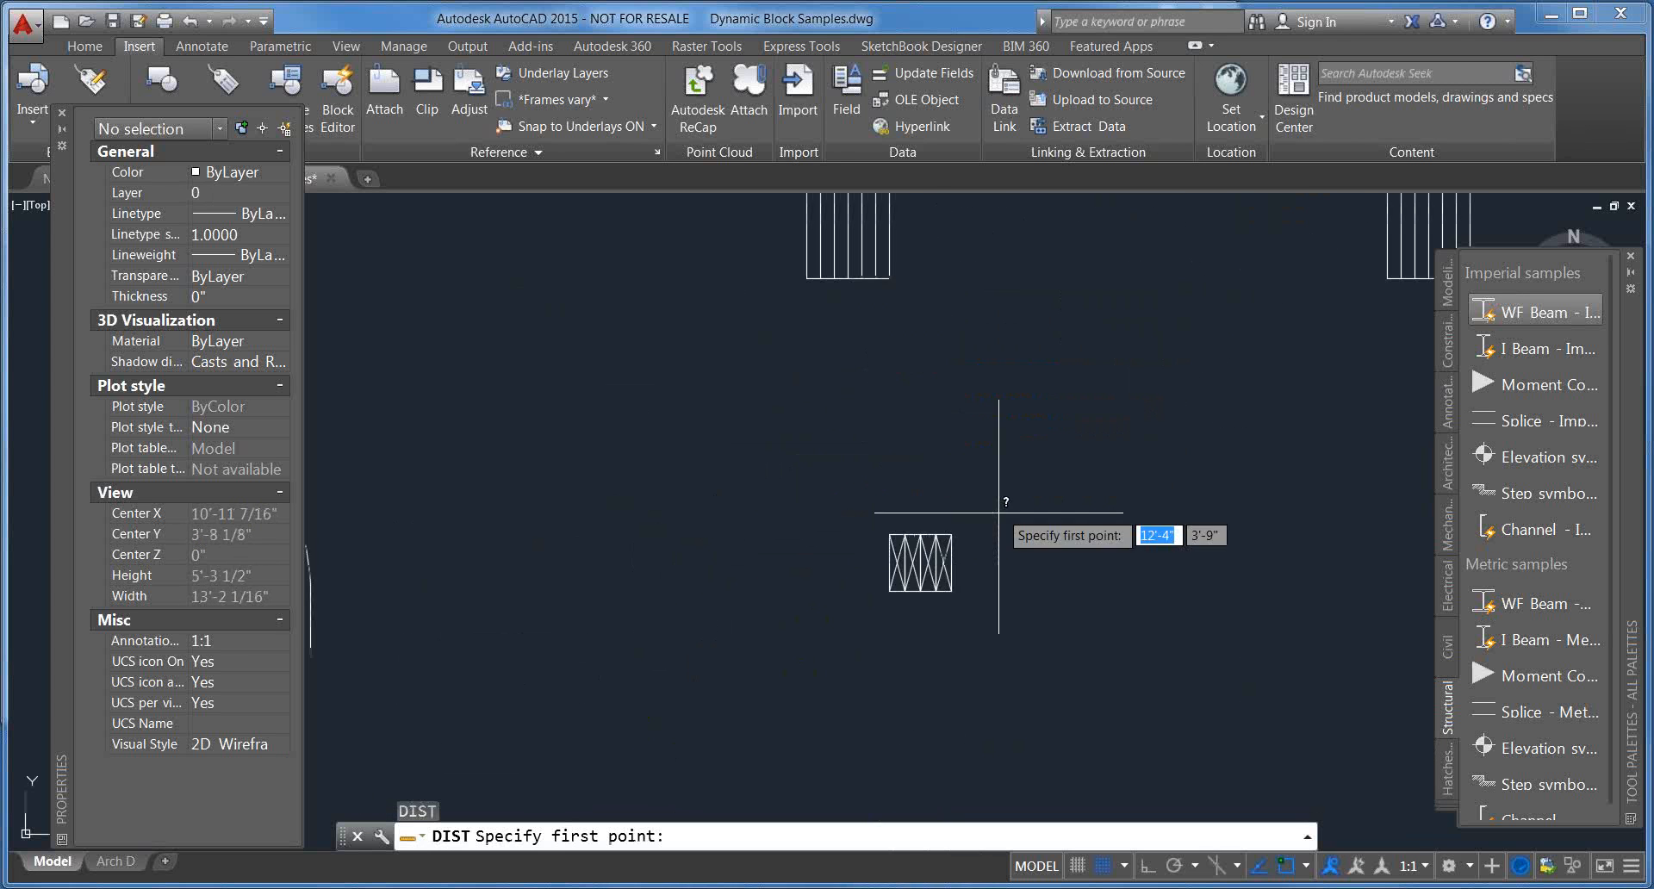
scroll(913, 625, "up", 2)
left_click(906, 626)
scroll(917, 576, "down", 2)
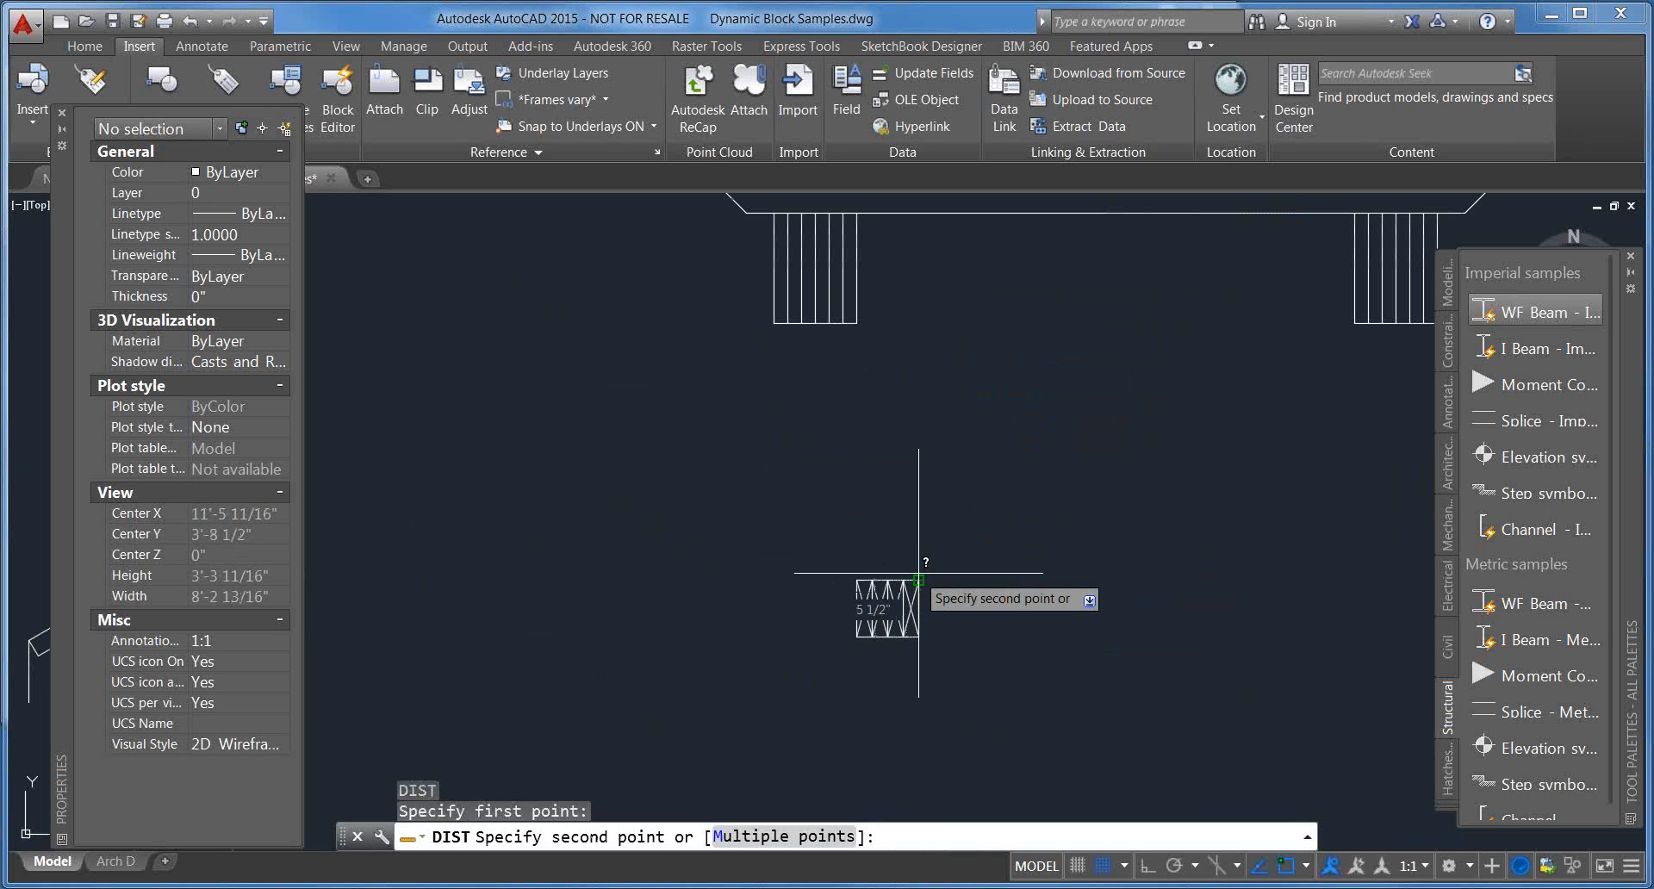
key("Escape")
scroll(922, 551, "down", 2)
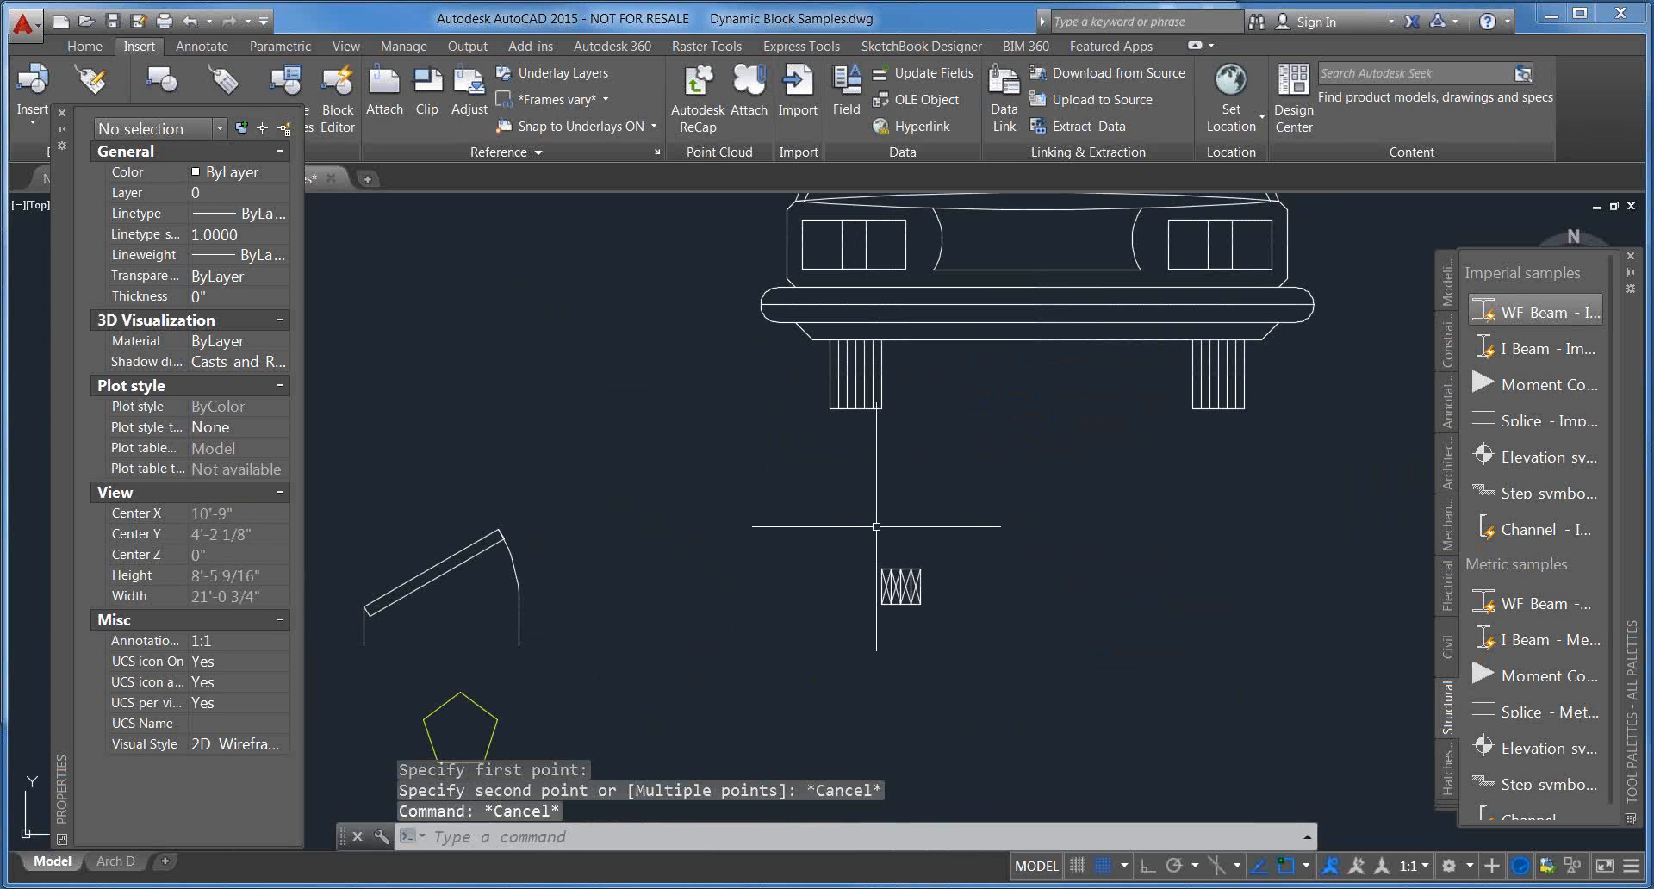
Step: Start a new drawing from the acad.dwt template and insert the imperial Stud sample block from the architectural samples
key("ctrl+n")
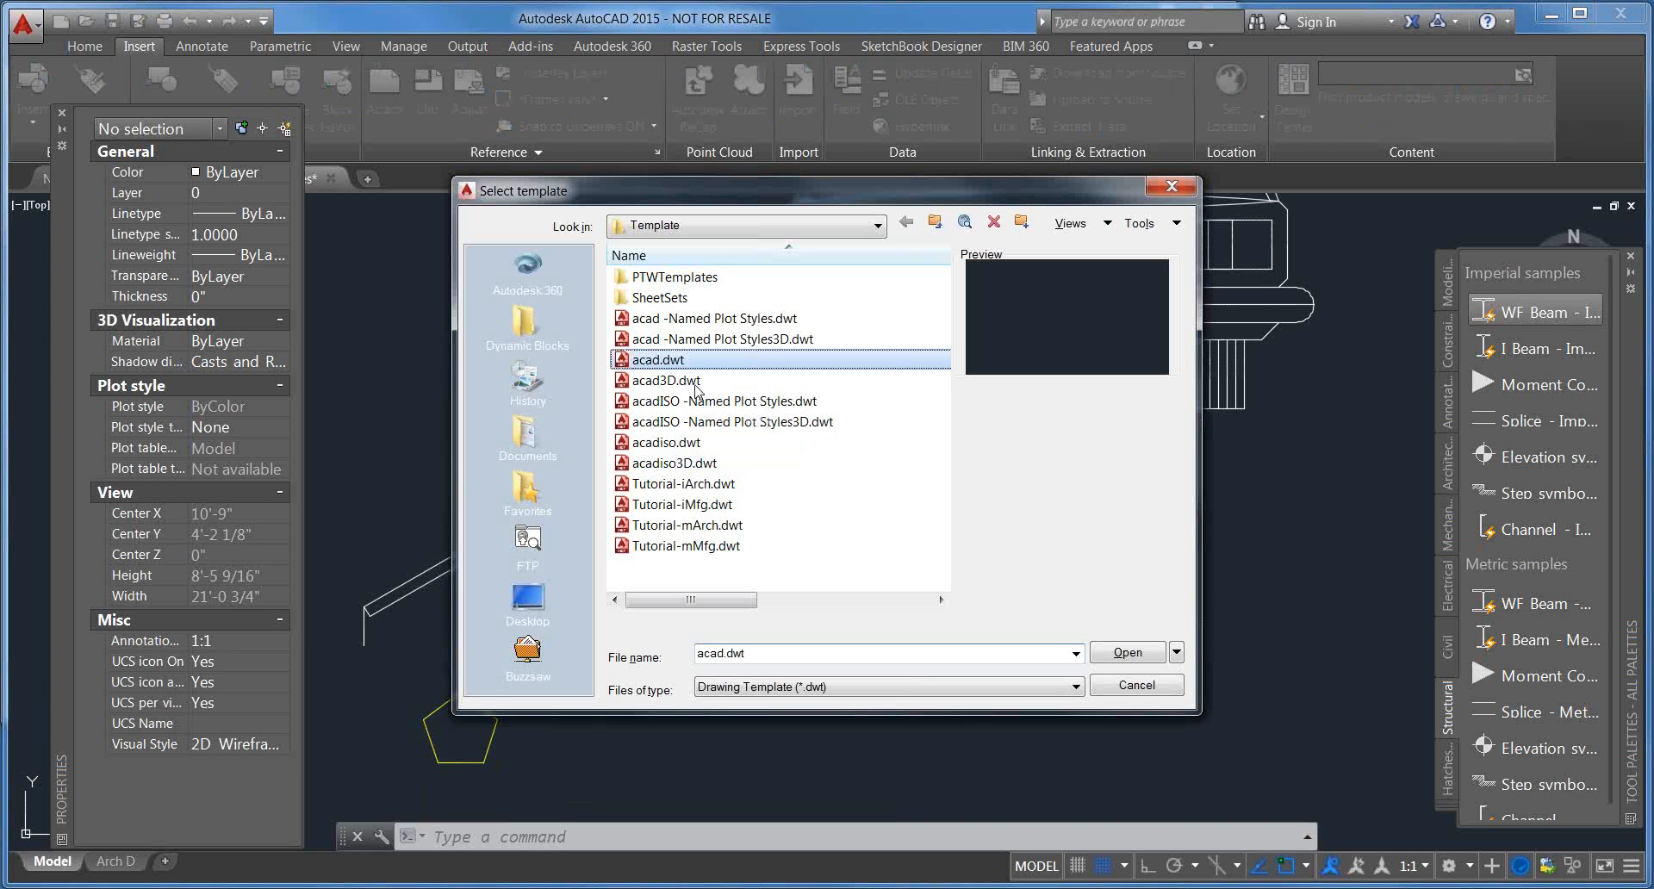
left_click(1110, 654)
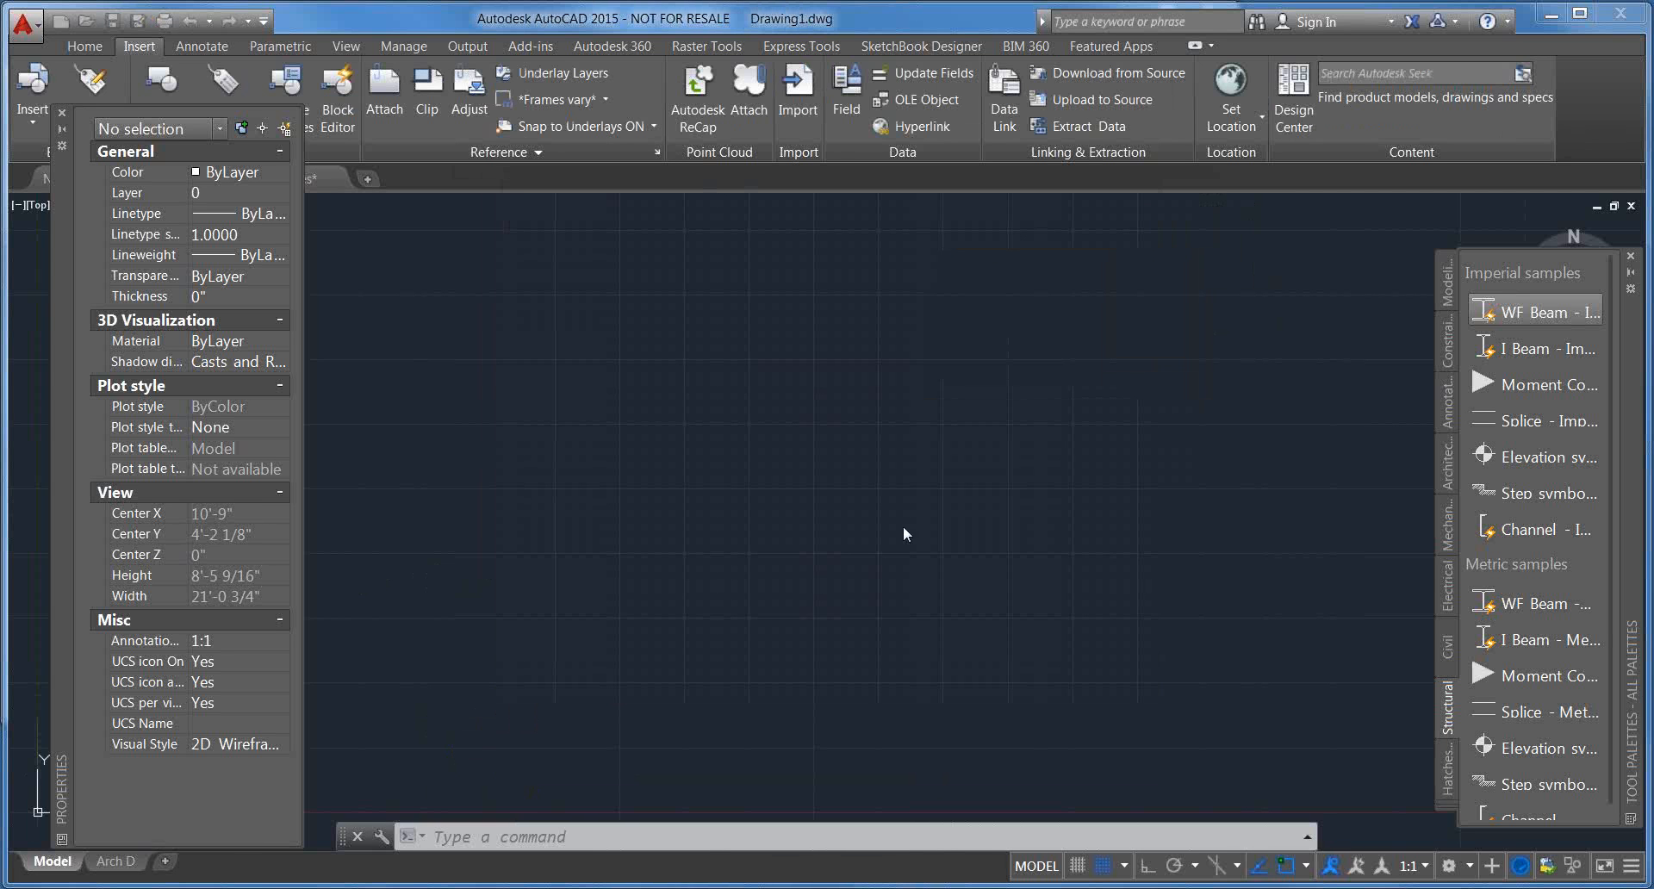
middle_click_drag(903, 527, 870, 477)
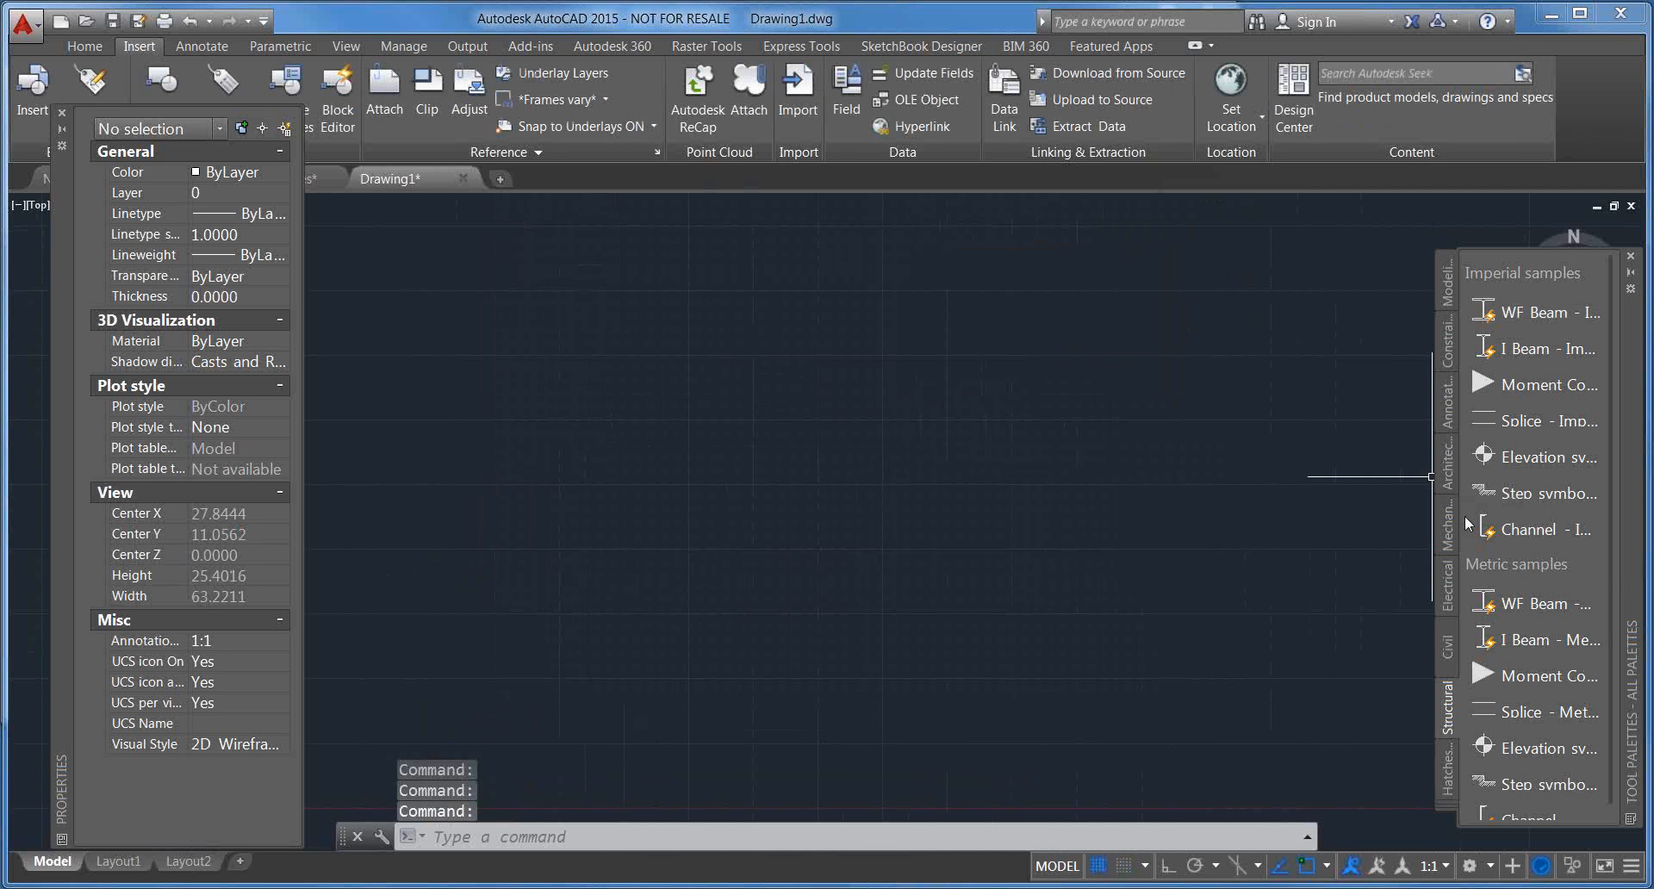
left_click(1448, 482)
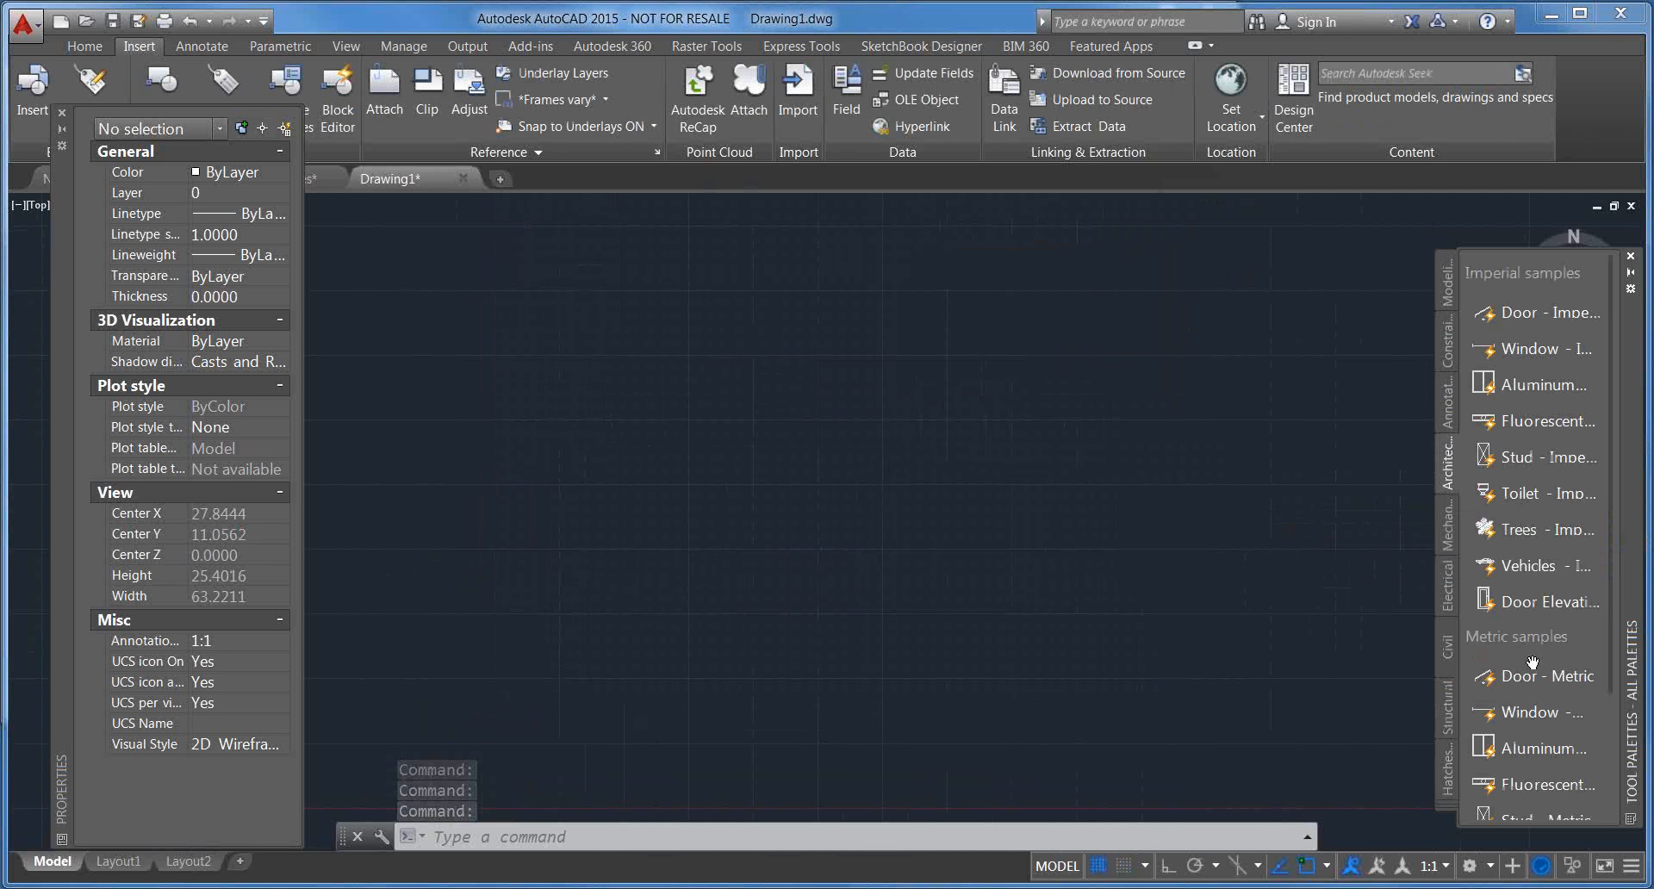
left_click(1508, 458)
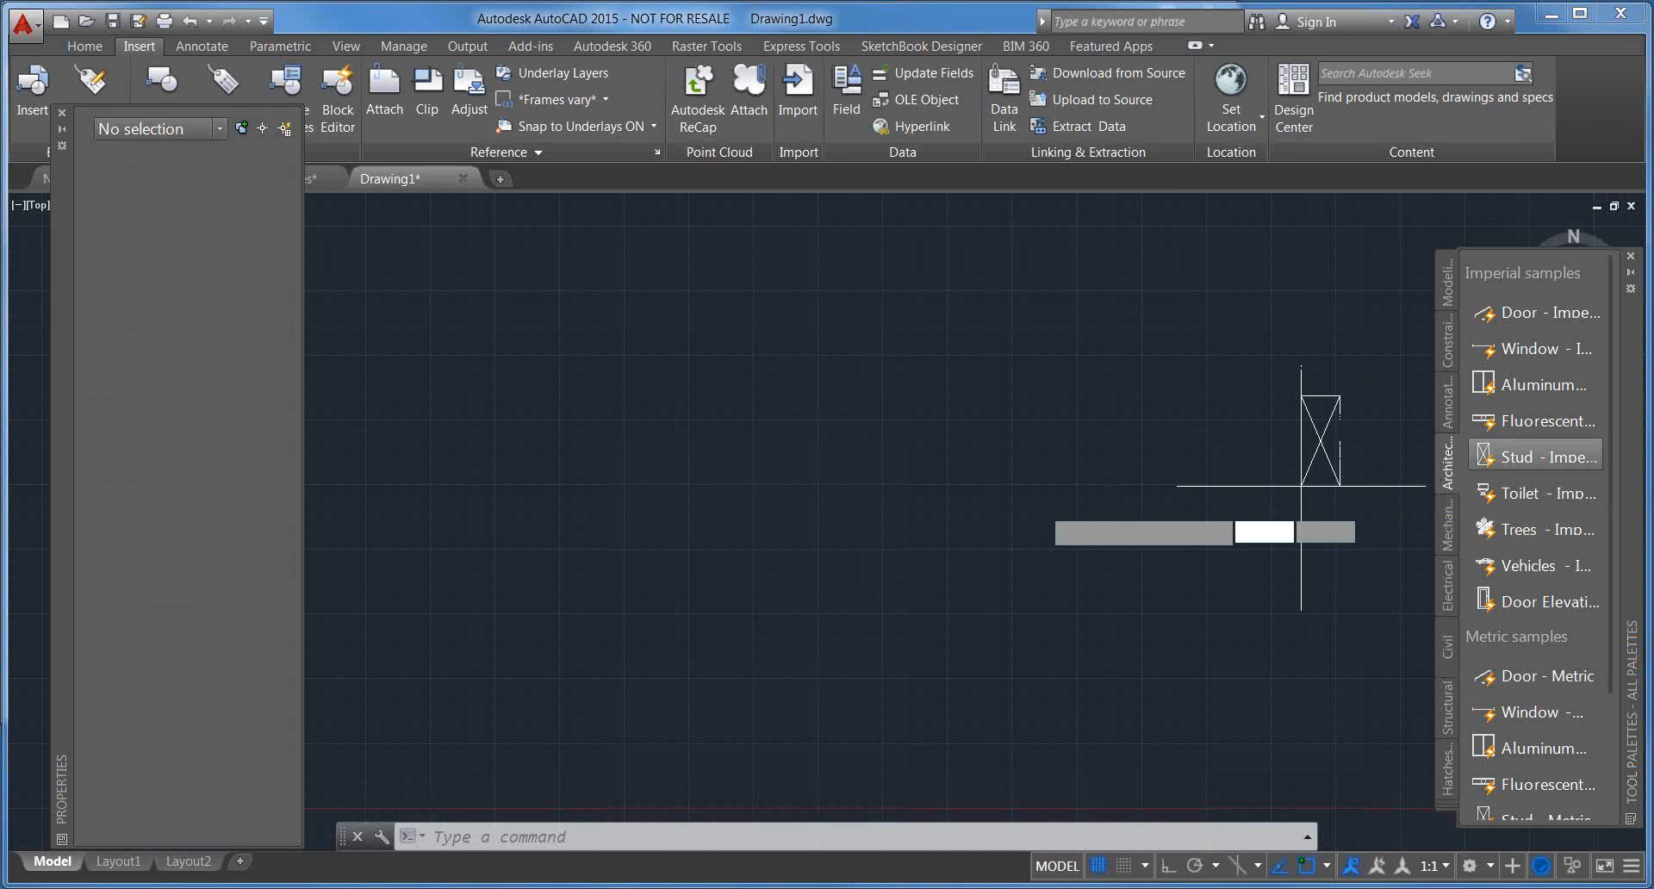
Step: Measure the height of the stud block along its left edge
type("dist")
key("Return")
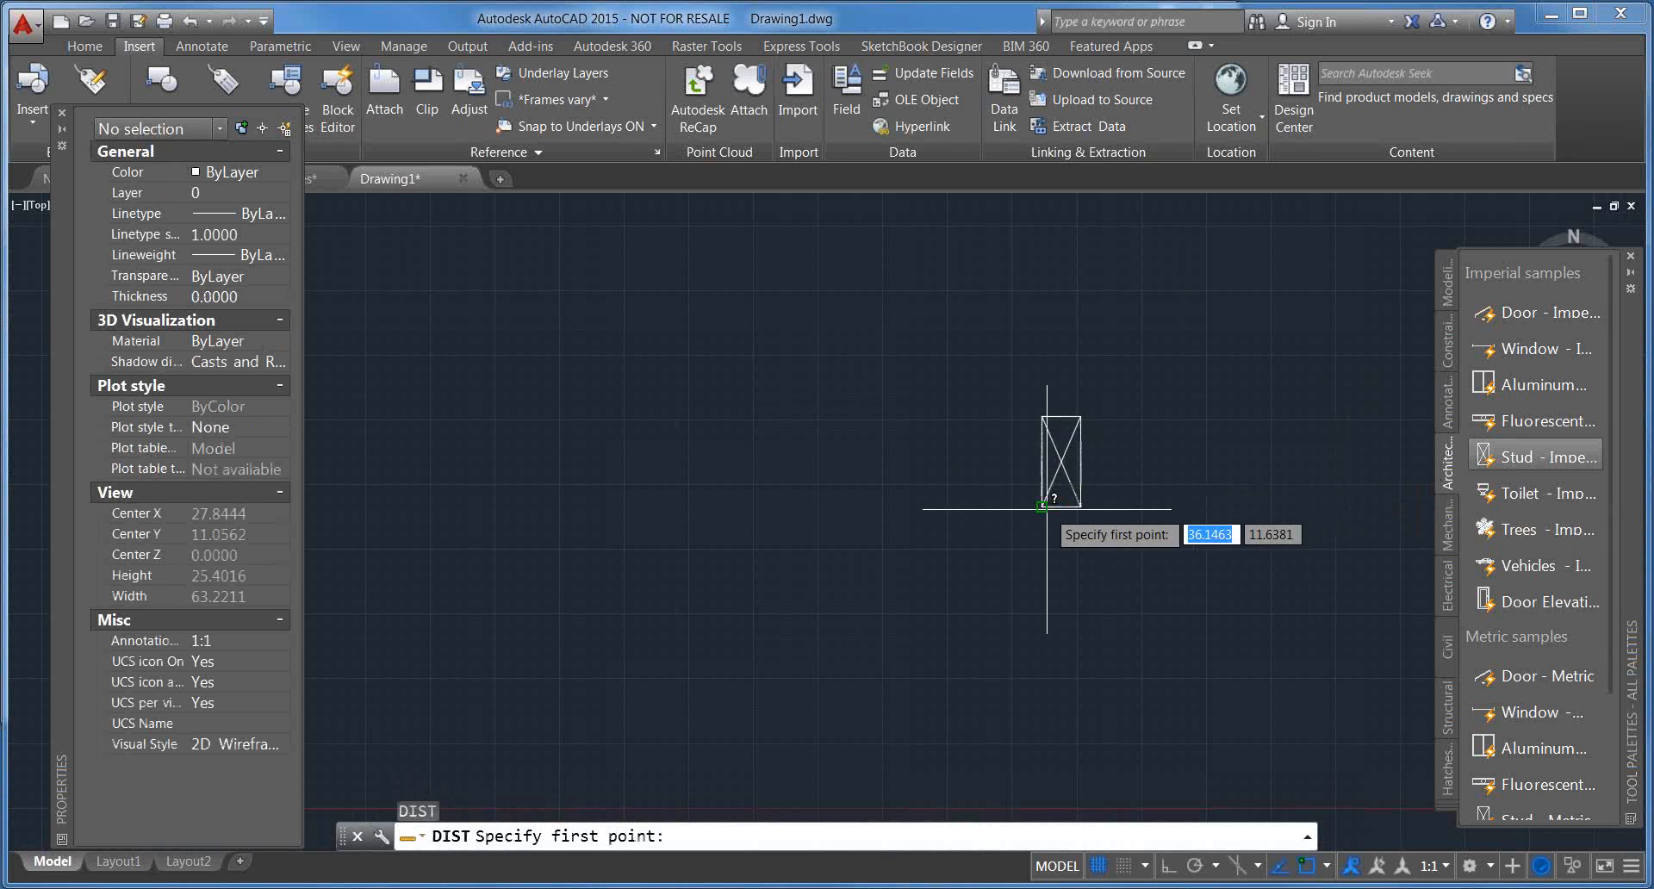
left_click(1042, 507)
left_click(1043, 420)
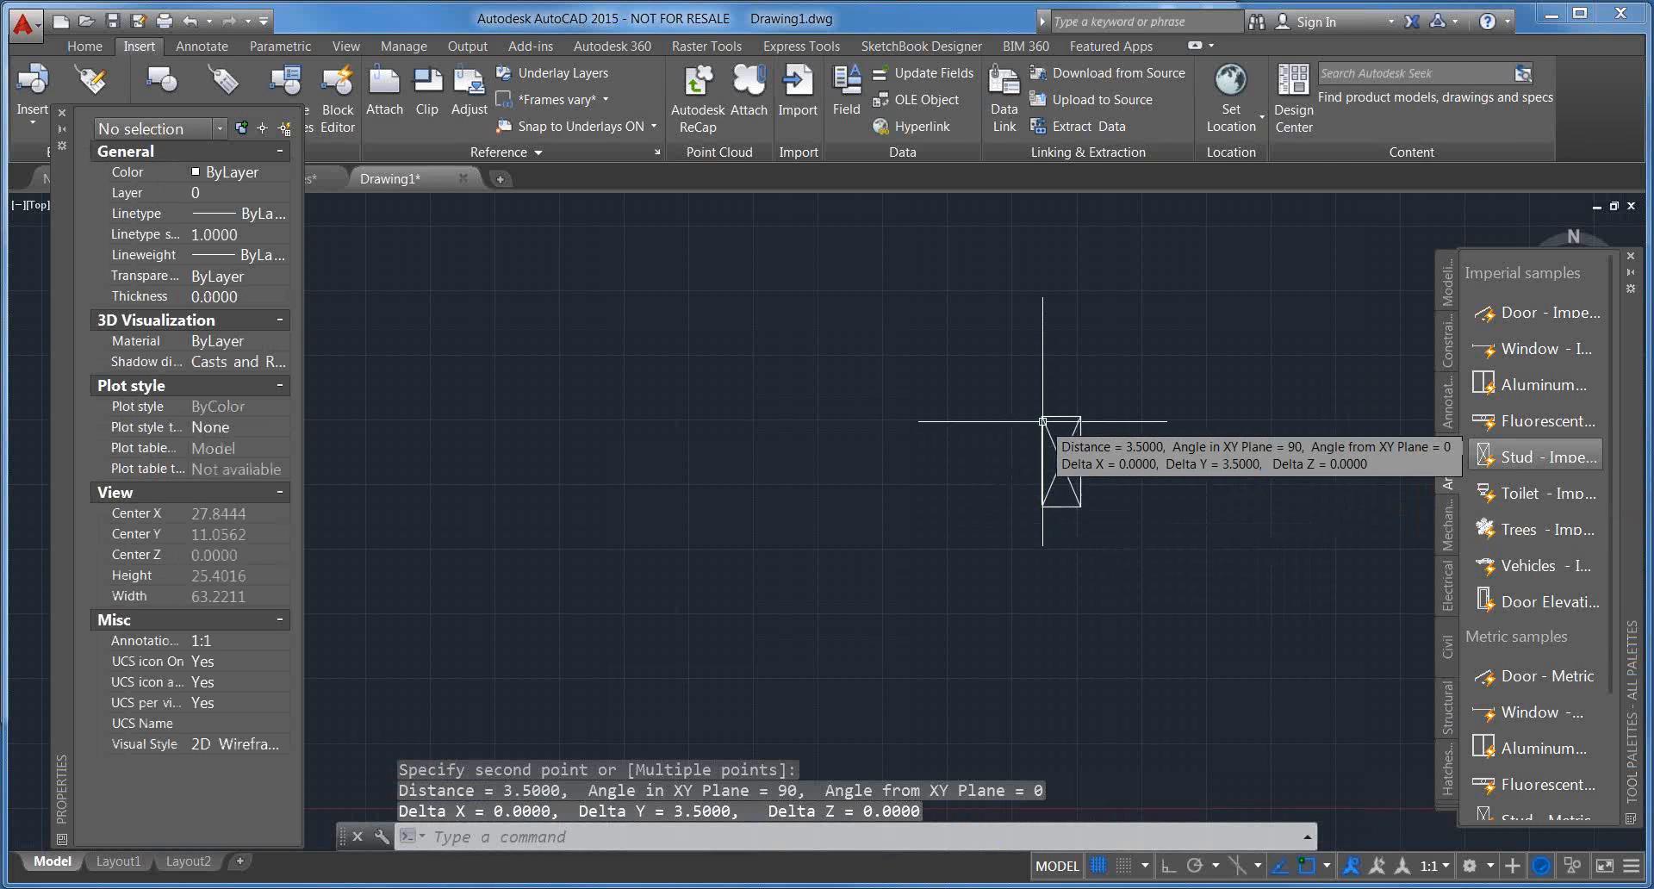
middle_click_drag(1042, 421, 931, 434)
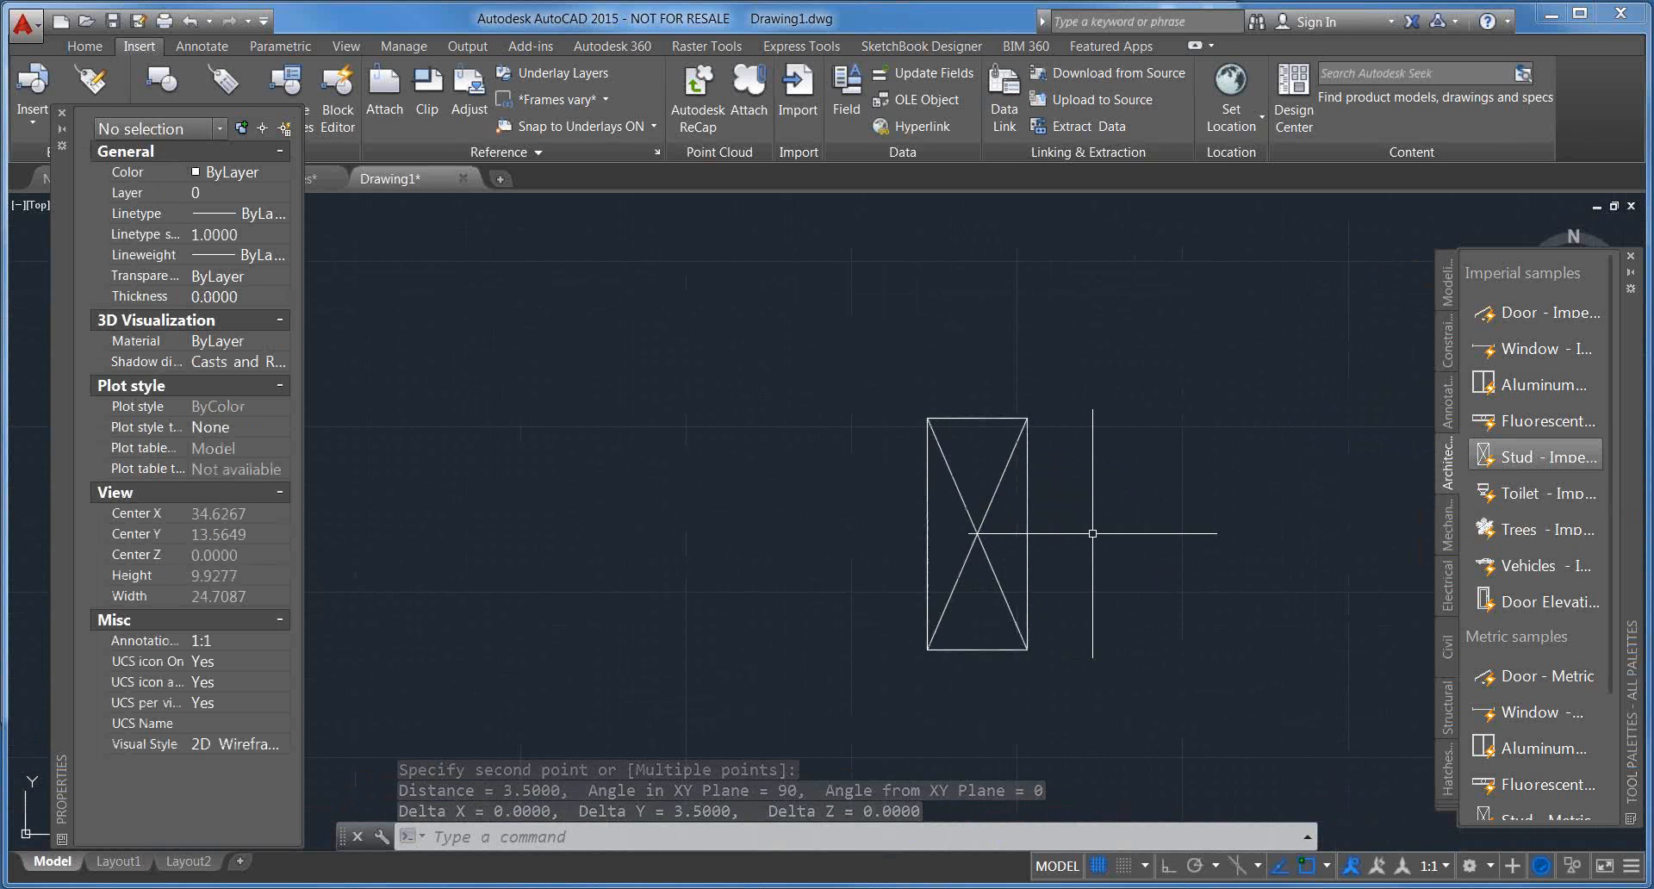
Step: Stretch the stud block sideways from its lower-right grip to a stud count of 3
left_click(1027, 548)
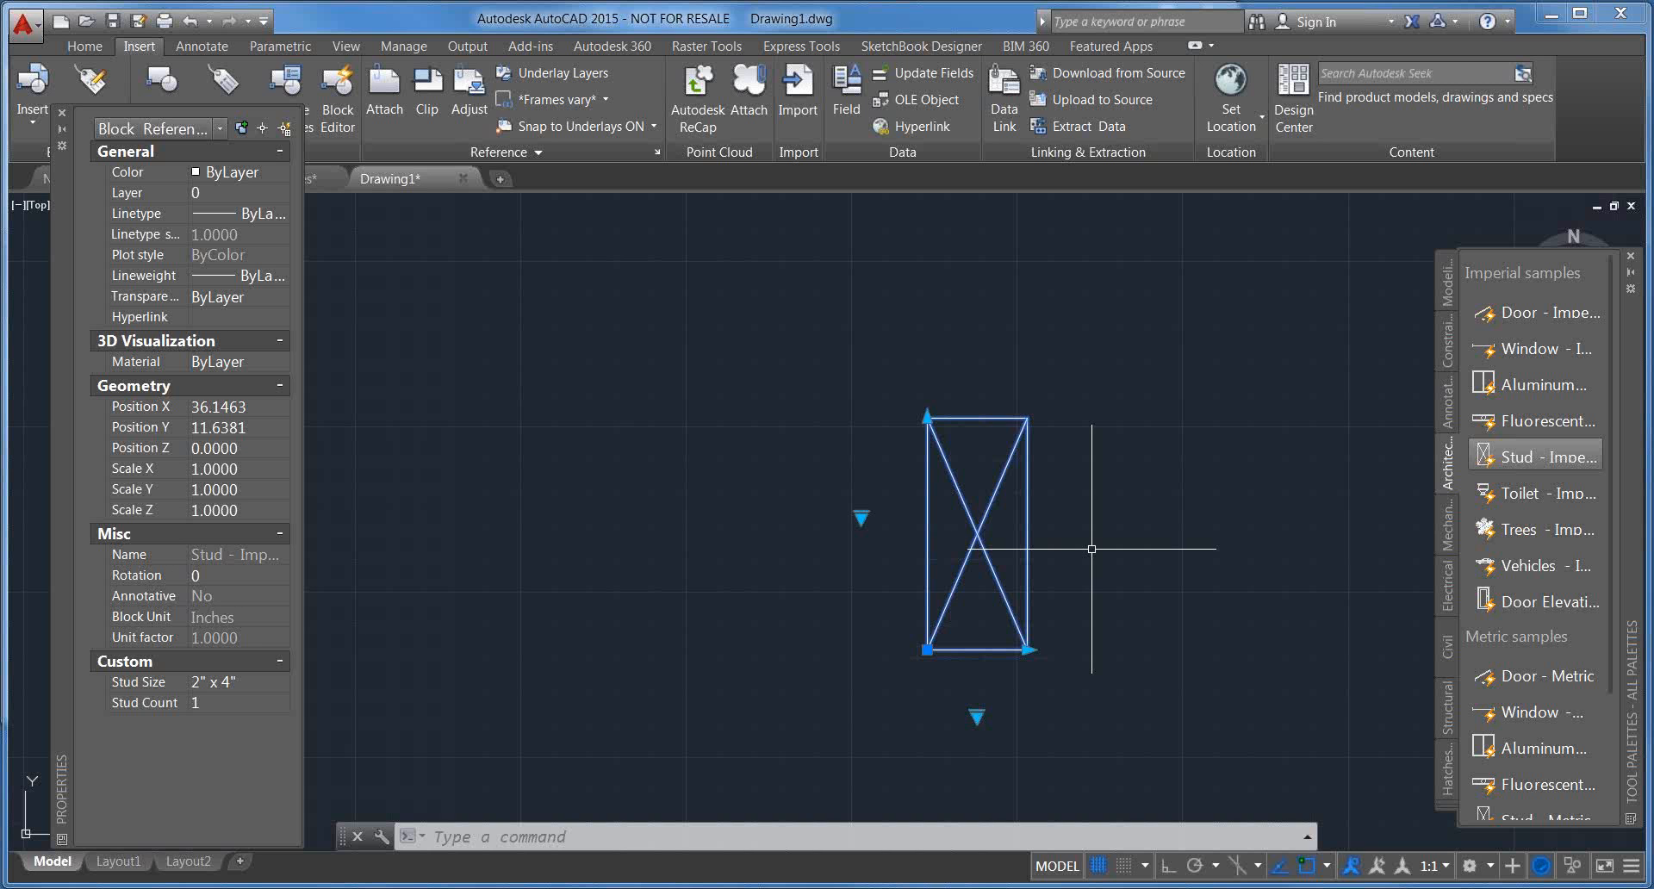
left_click(1030, 650)
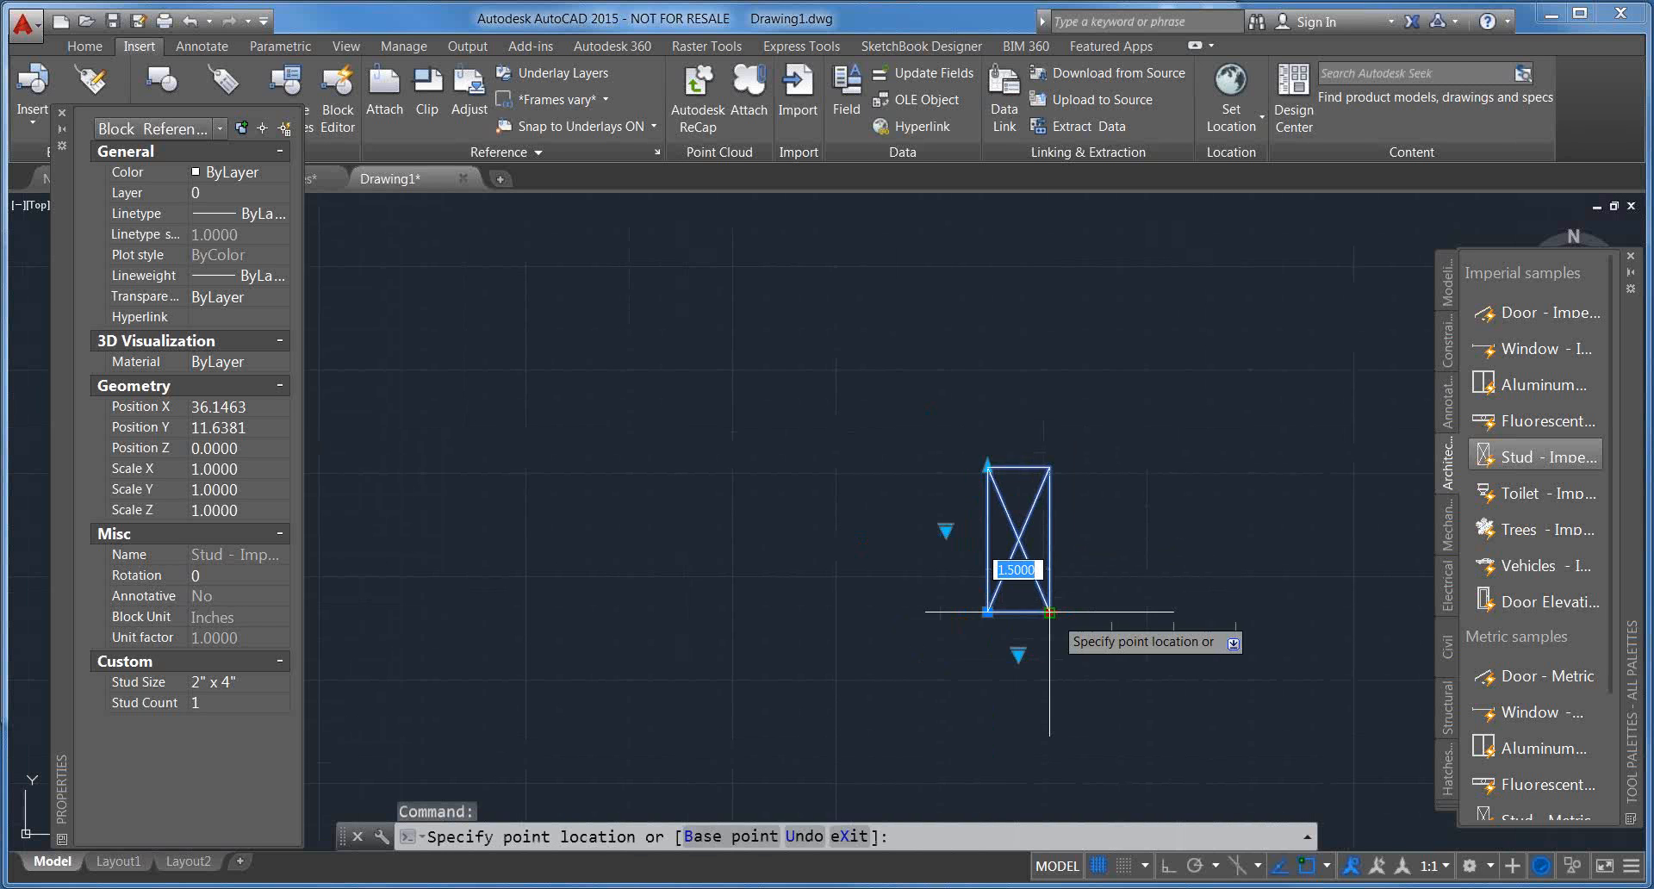
scroll(1042, 638, "up", 4)
left_click(1204, 639)
middle_click_drag(1167, 617, 932, 617)
left_click(1053, 609)
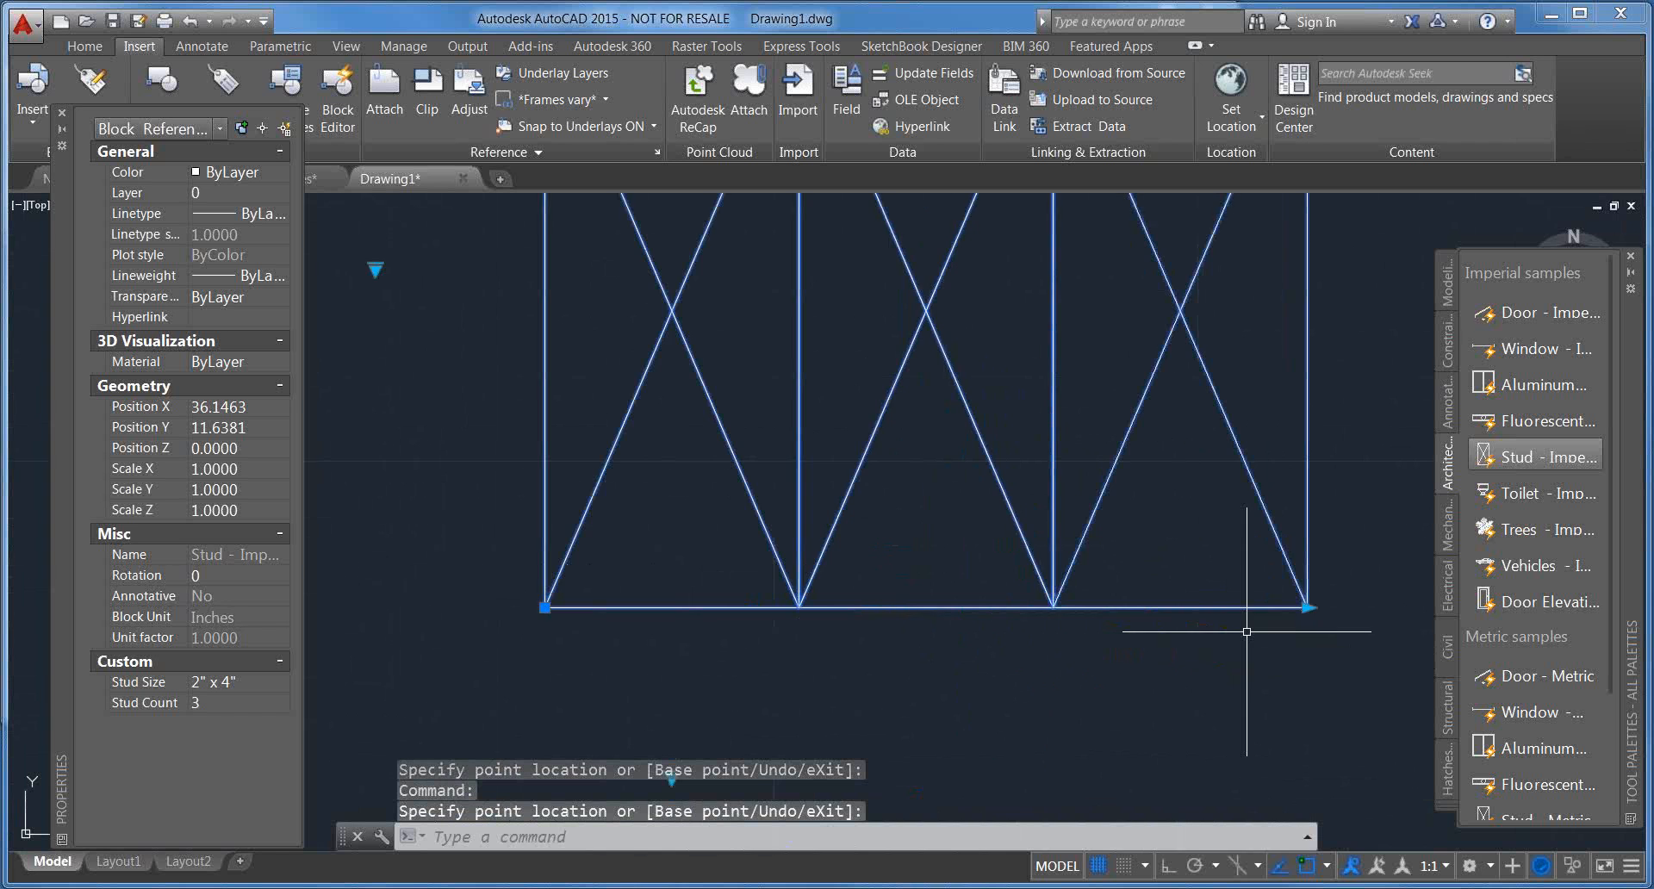
Step: Pull the stud block's lower-right grip back to a stud count of 2
scroll(1246, 632, "down", 4)
scroll(1274, 624, "up", 2)
scroll(1273, 624, "up", 2)
left_click(1308, 608)
left_click(1068, 624)
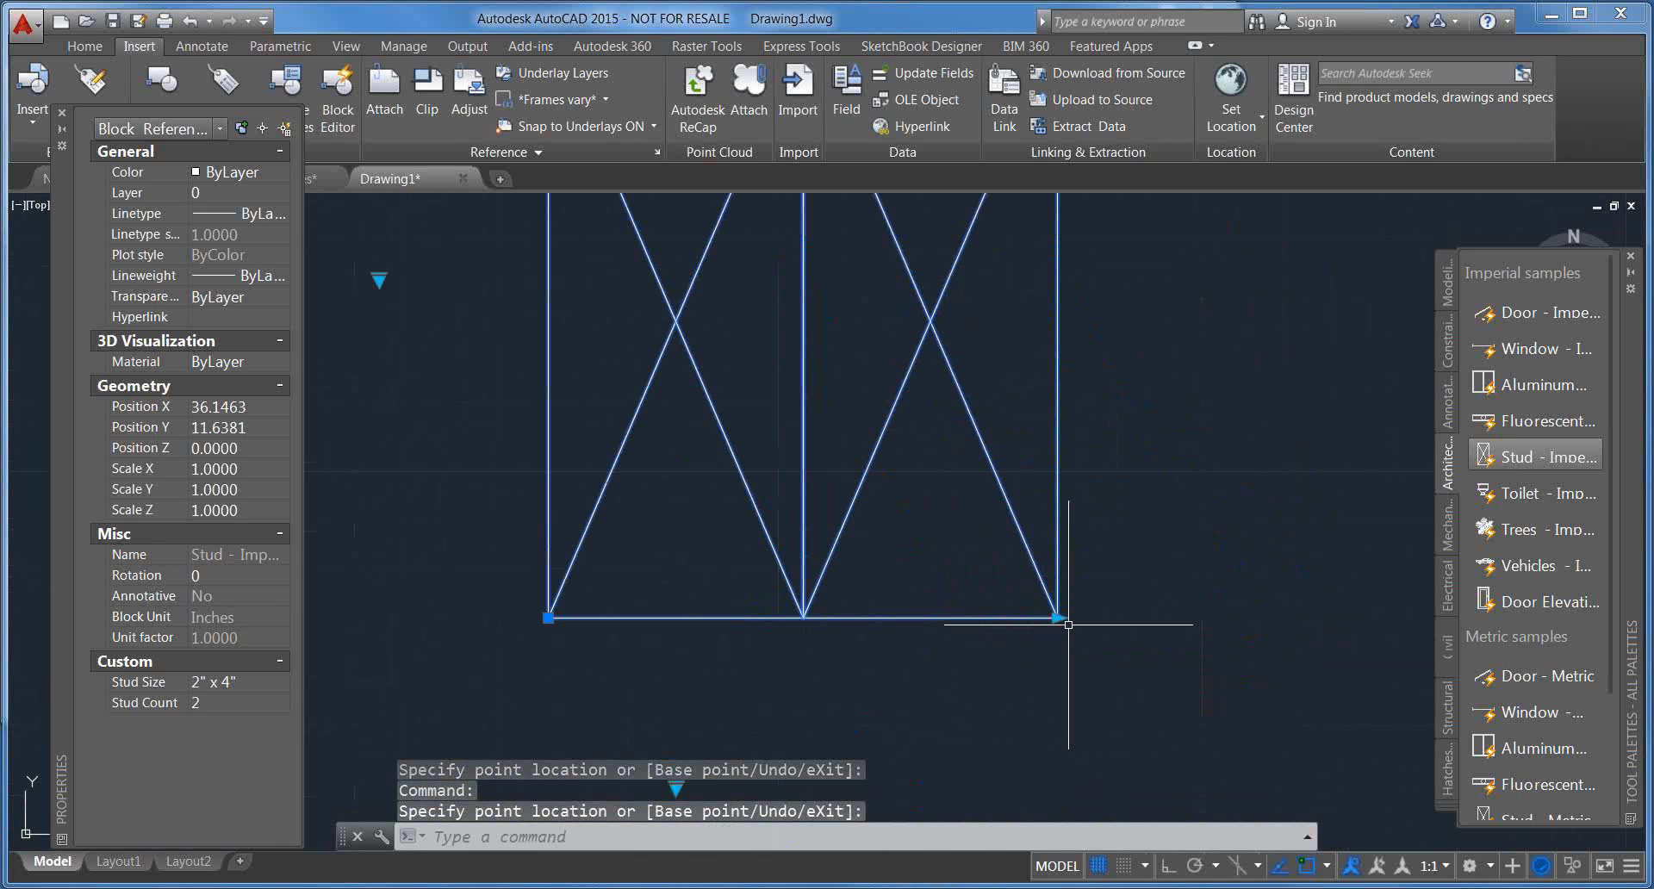
scroll(1057, 617, "down", 2)
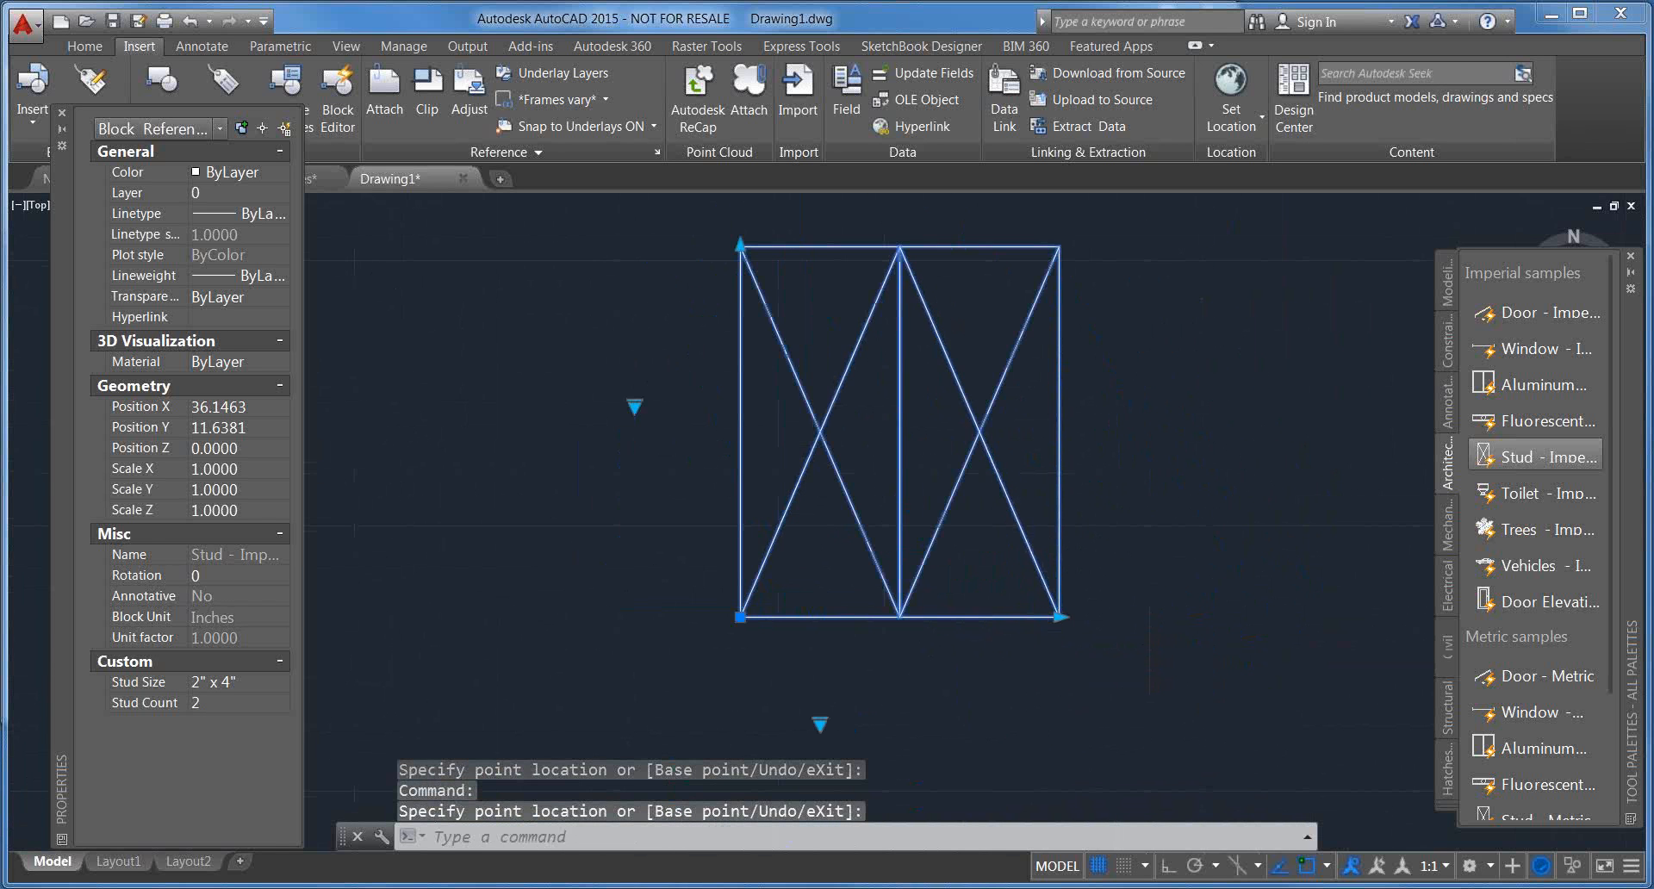
scroll(1062, 617, "down", 4)
key("Escape")
middle_click_drag(973, 556, 886, 566)
scroll(935, 534, "up", 2)
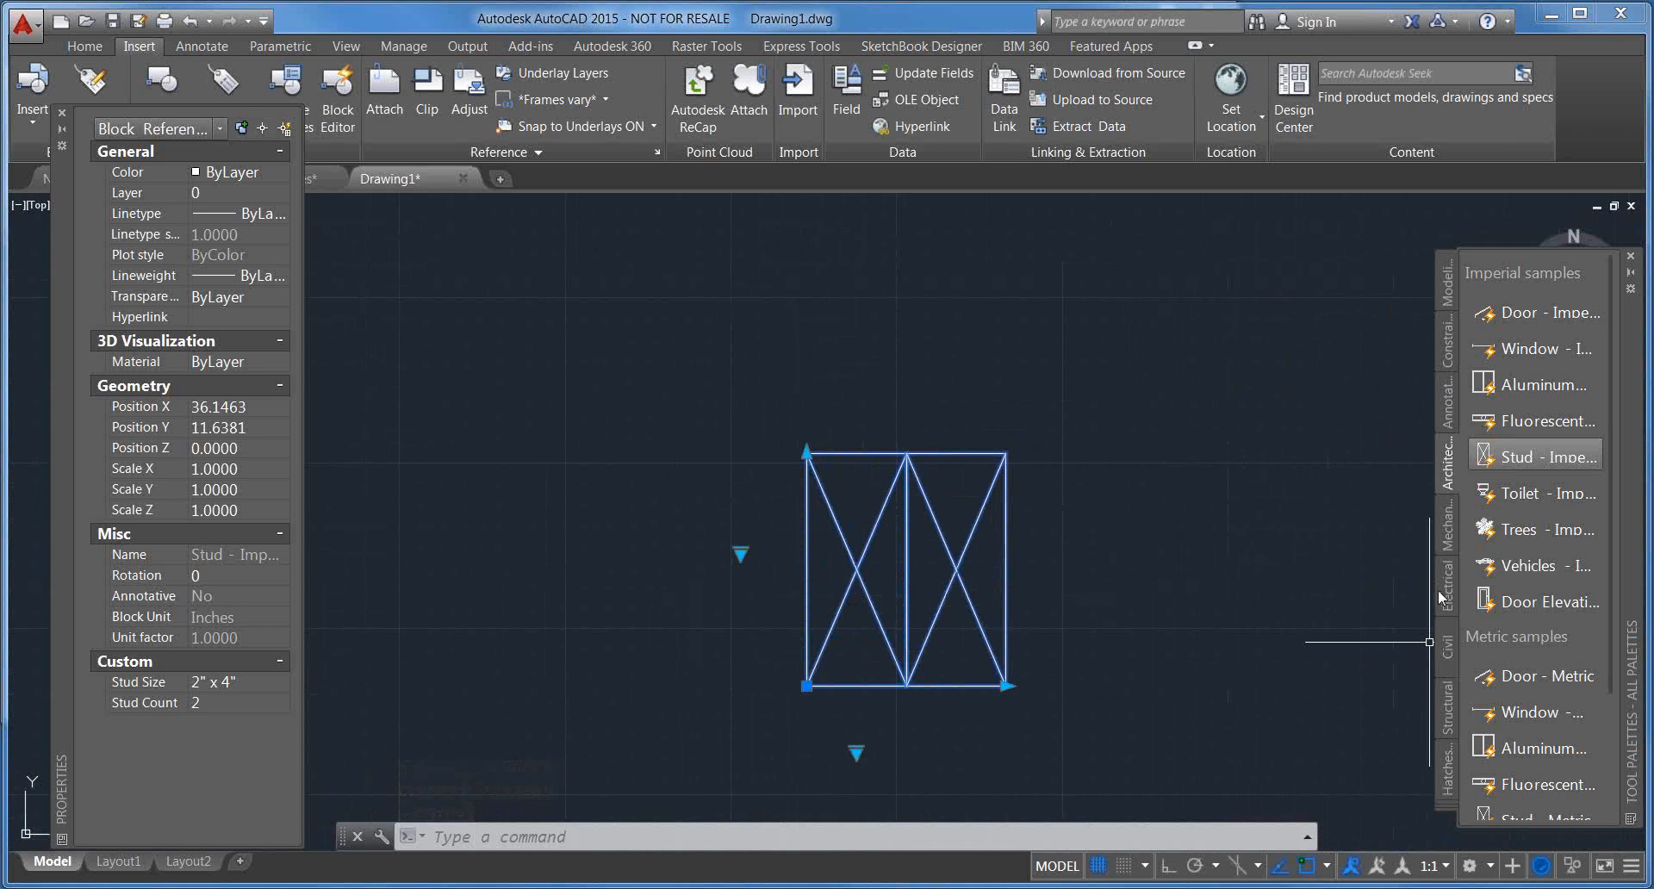
middle_click_drag(944, 546, 872, 525)
scroll(872, 526, "up", 2)
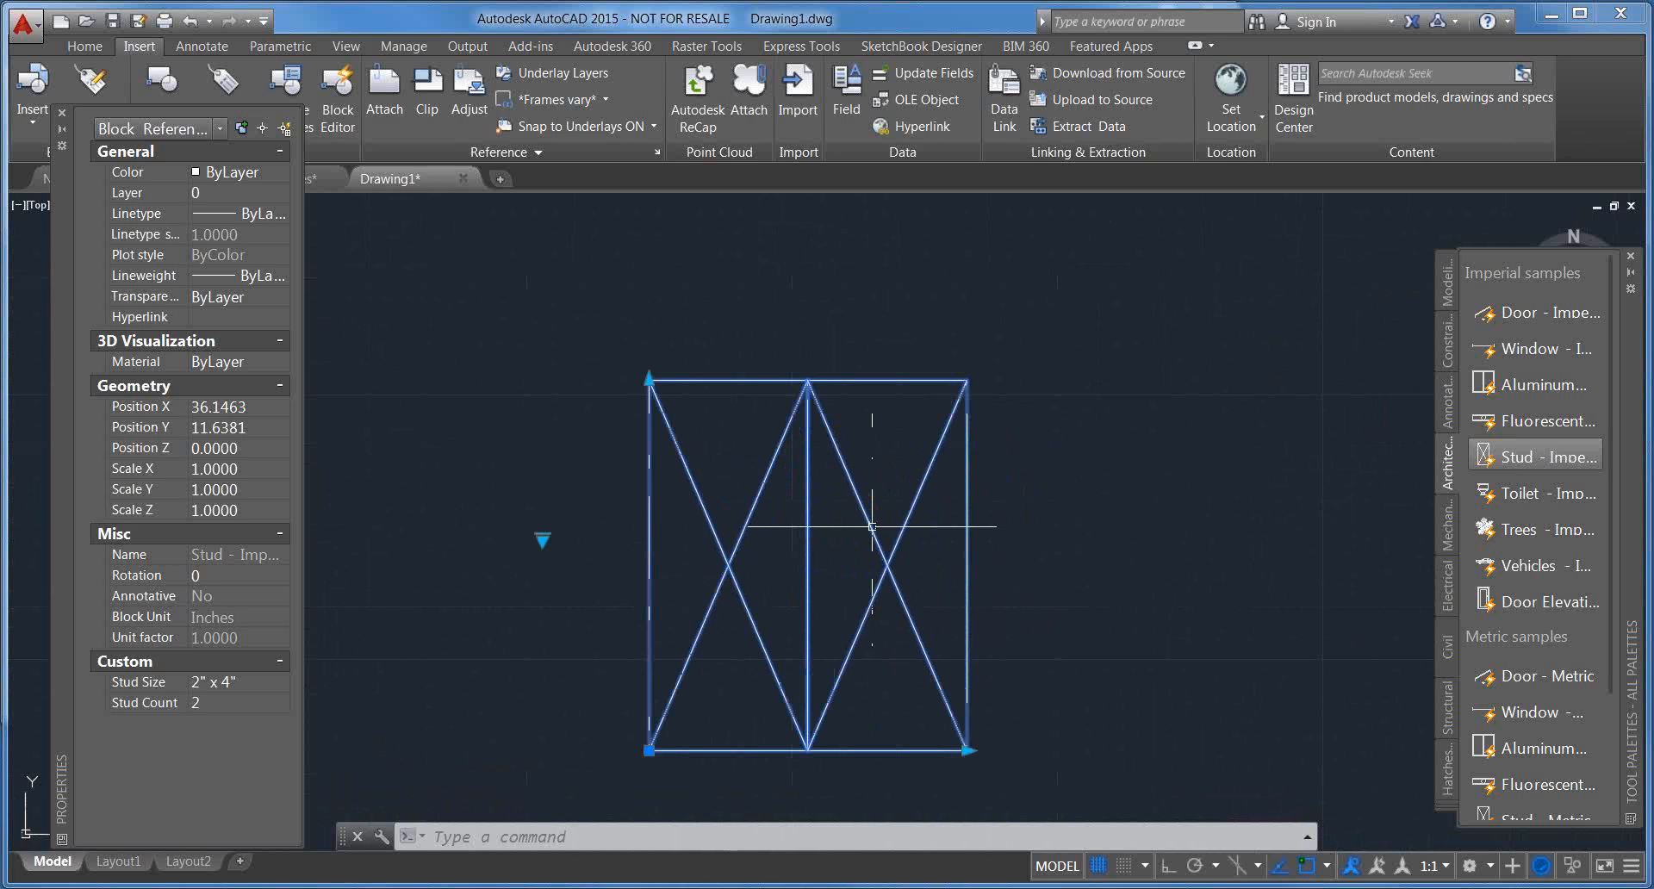
scroll(871, 526, "down", 4)
type("BE")
key("Return")
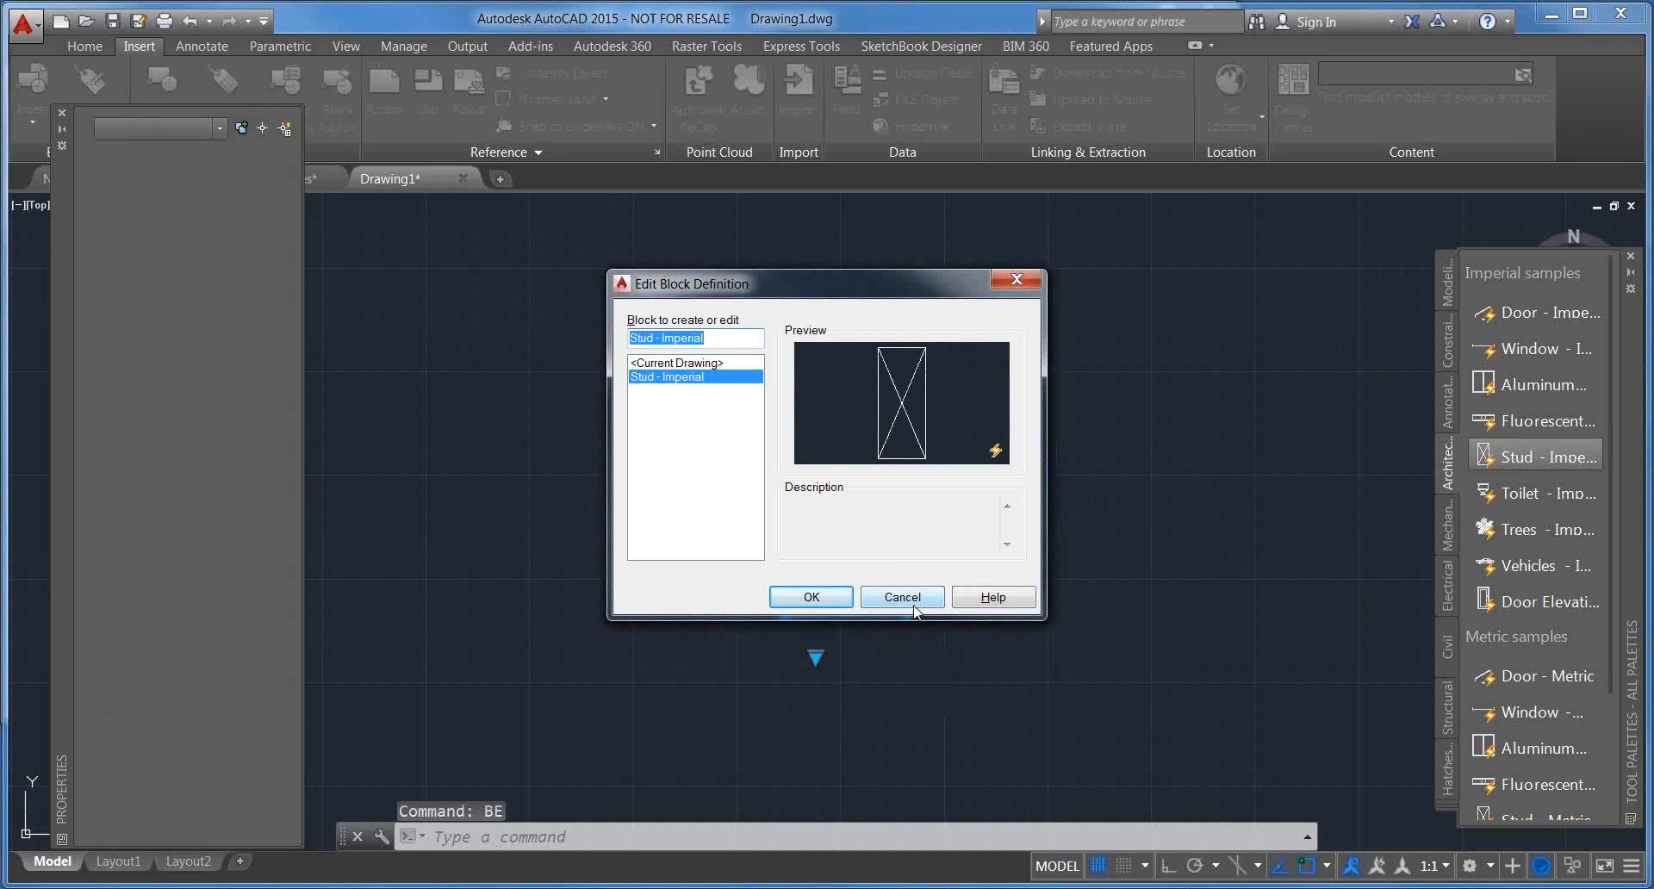
left_click(902, 597)
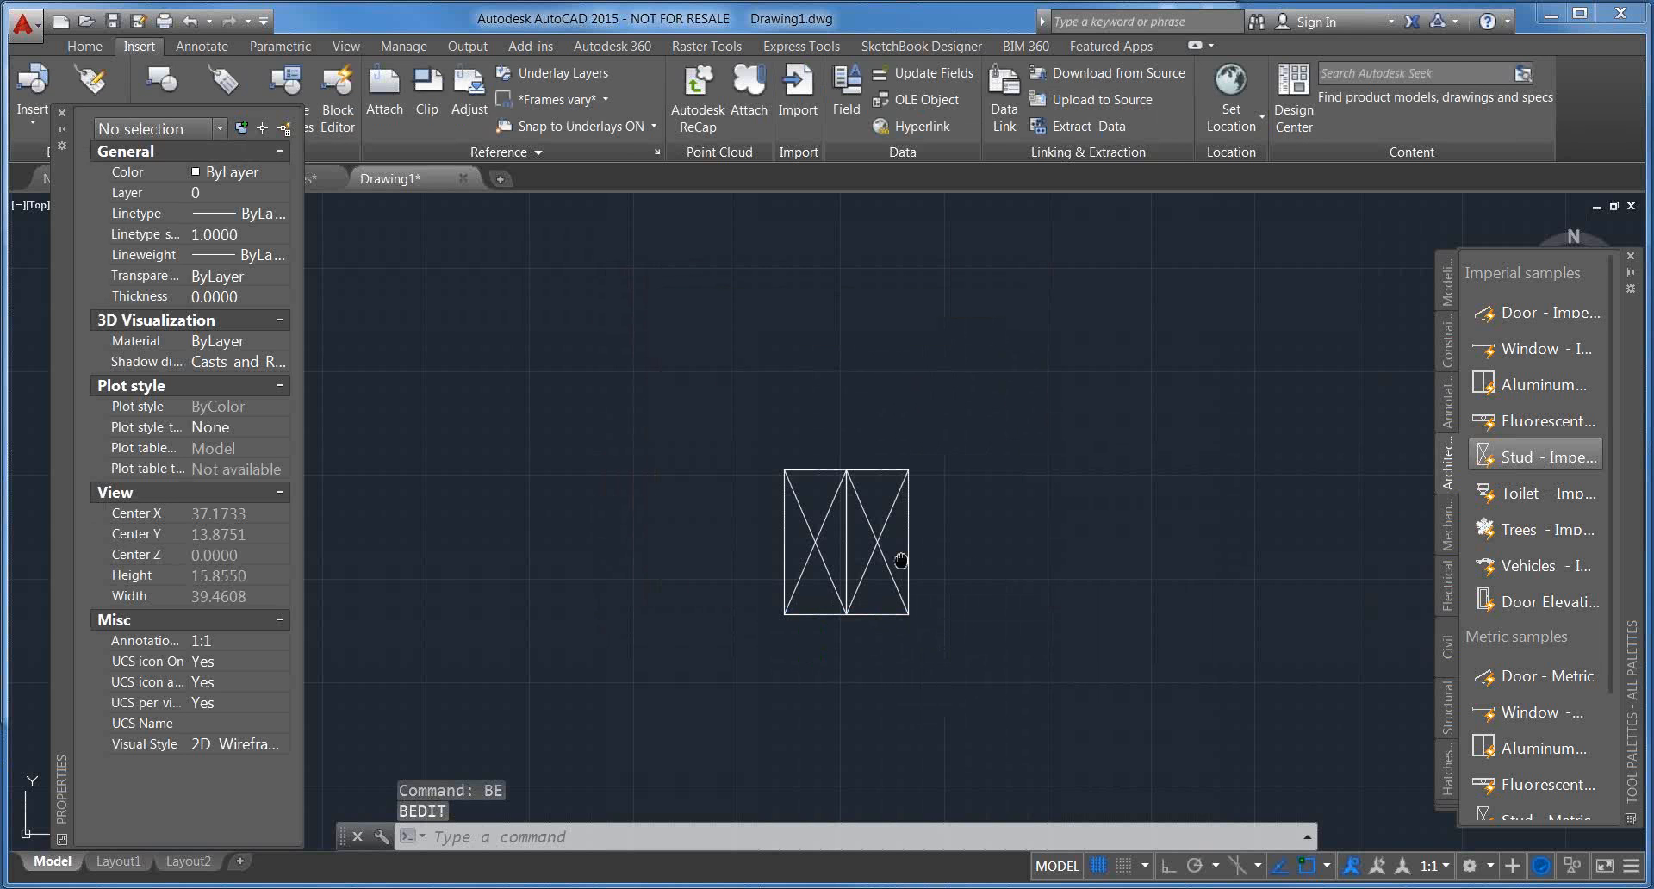
scroll(898, 555, "up", 4)
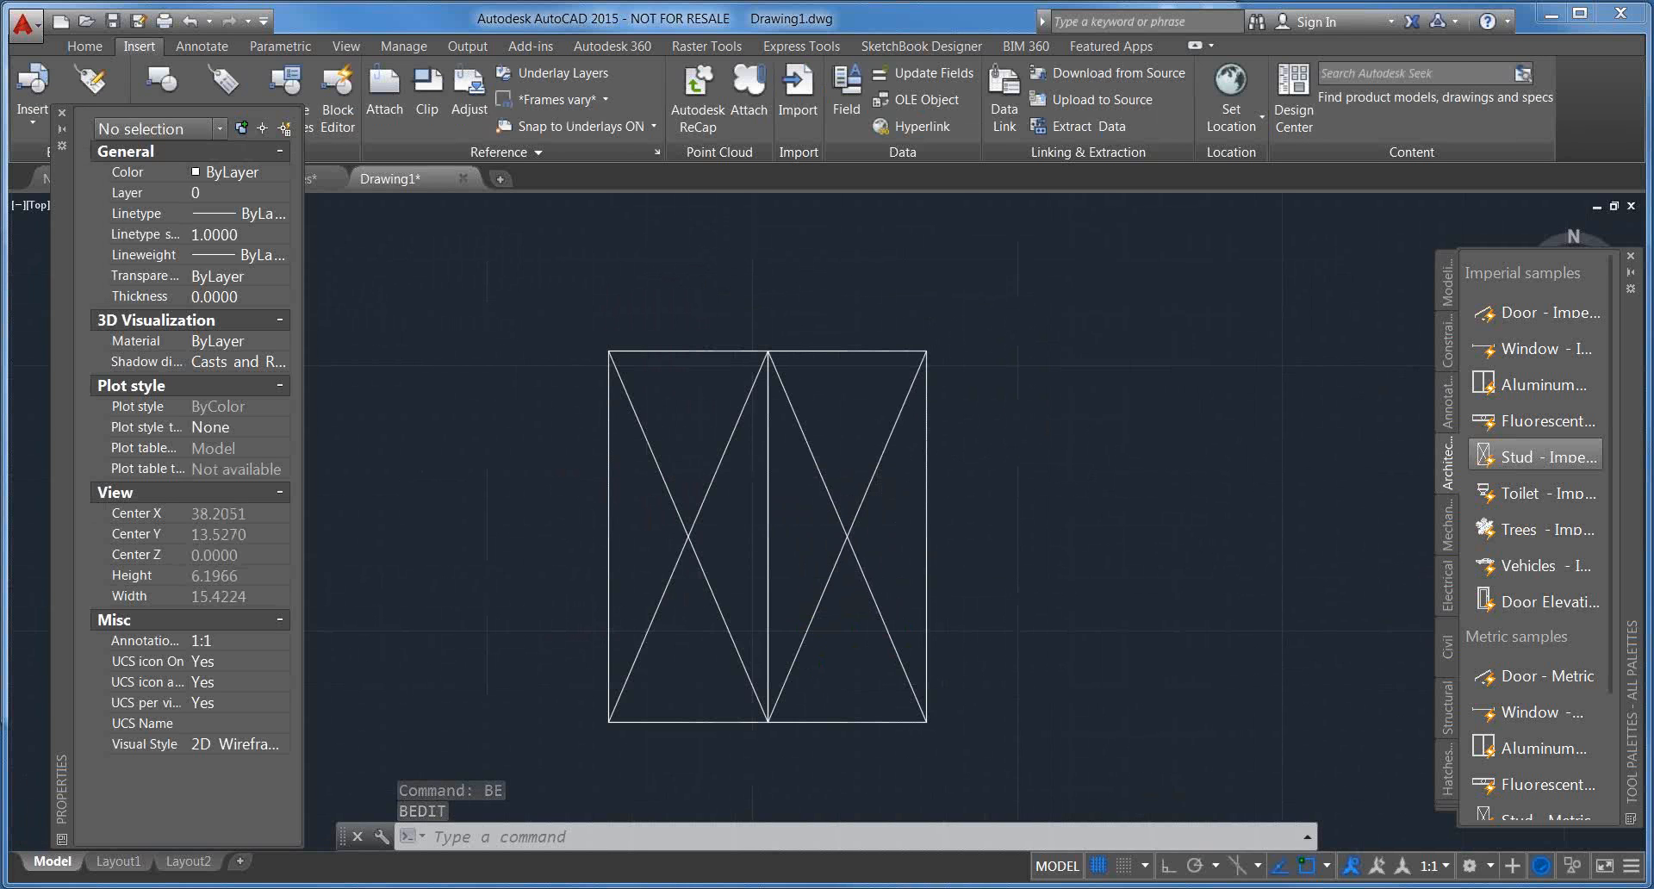
scroll(893, 556, "down", 2)
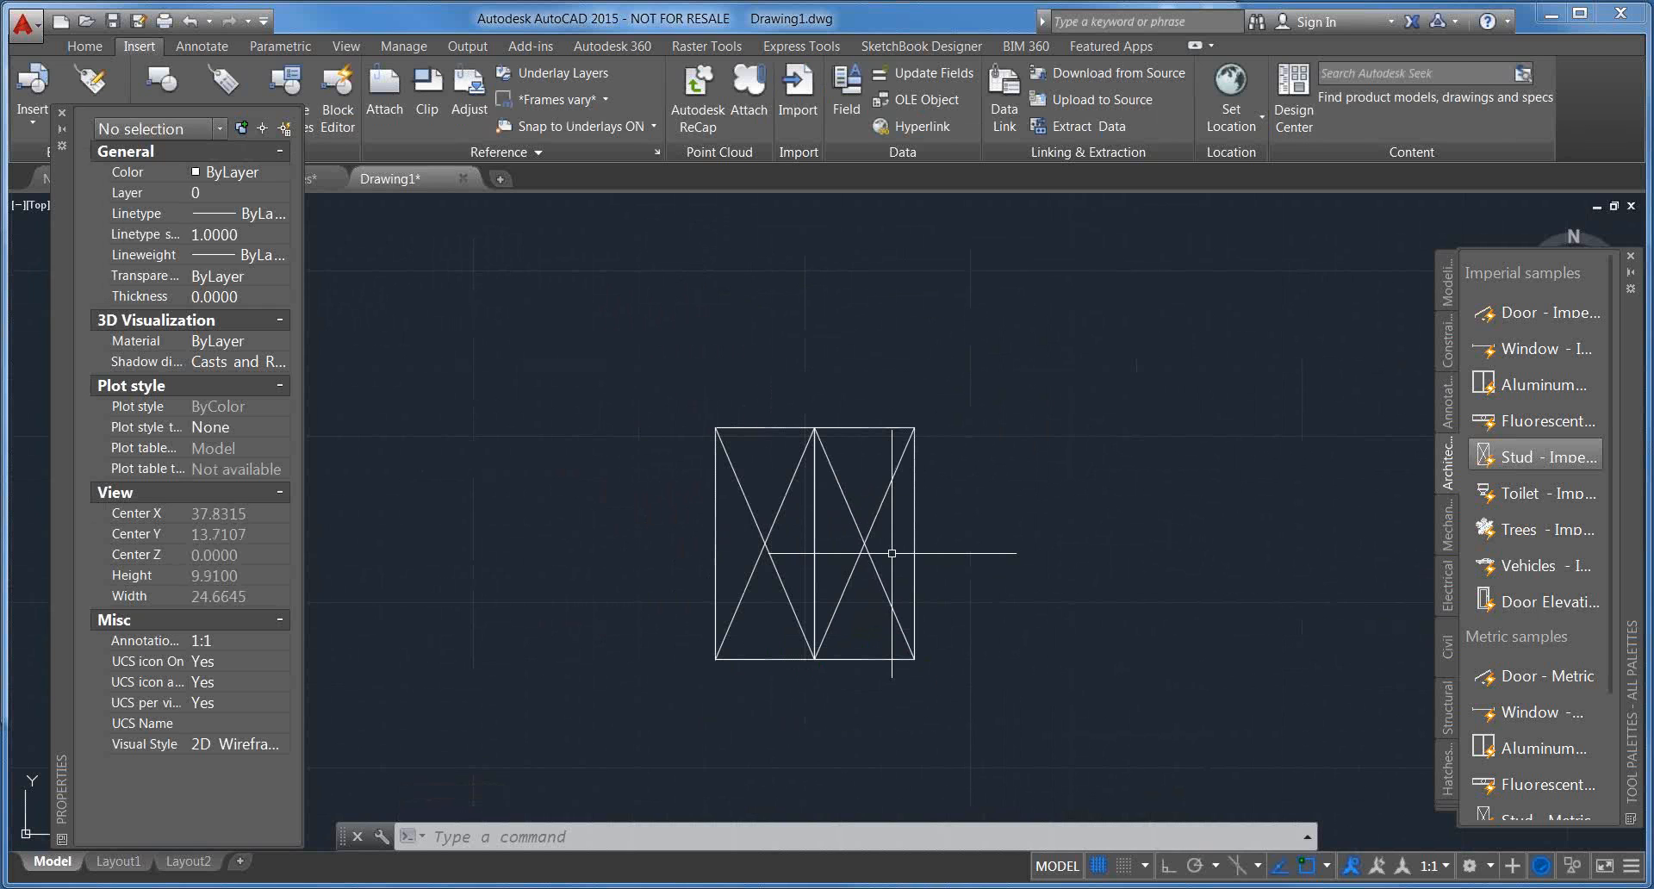